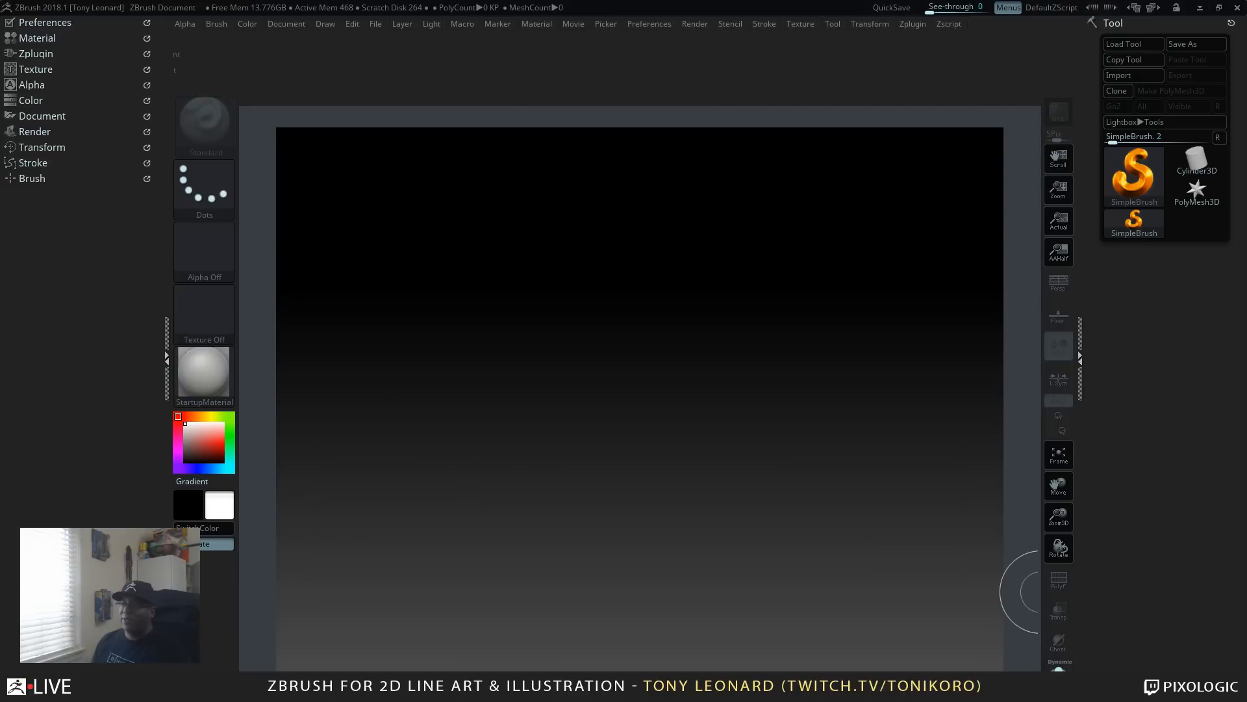
Step: Switch from ZBrush to Photoshop for viewing the mech images
key(alt+Tab)
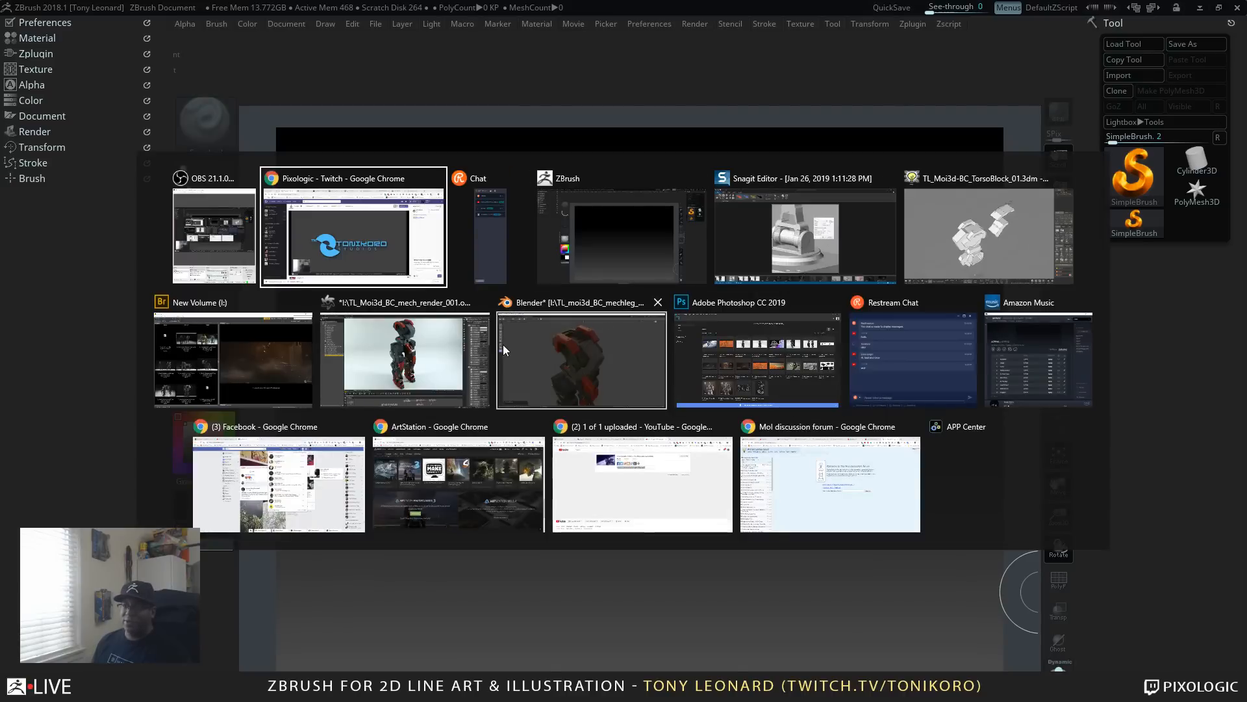
click(698, 318)
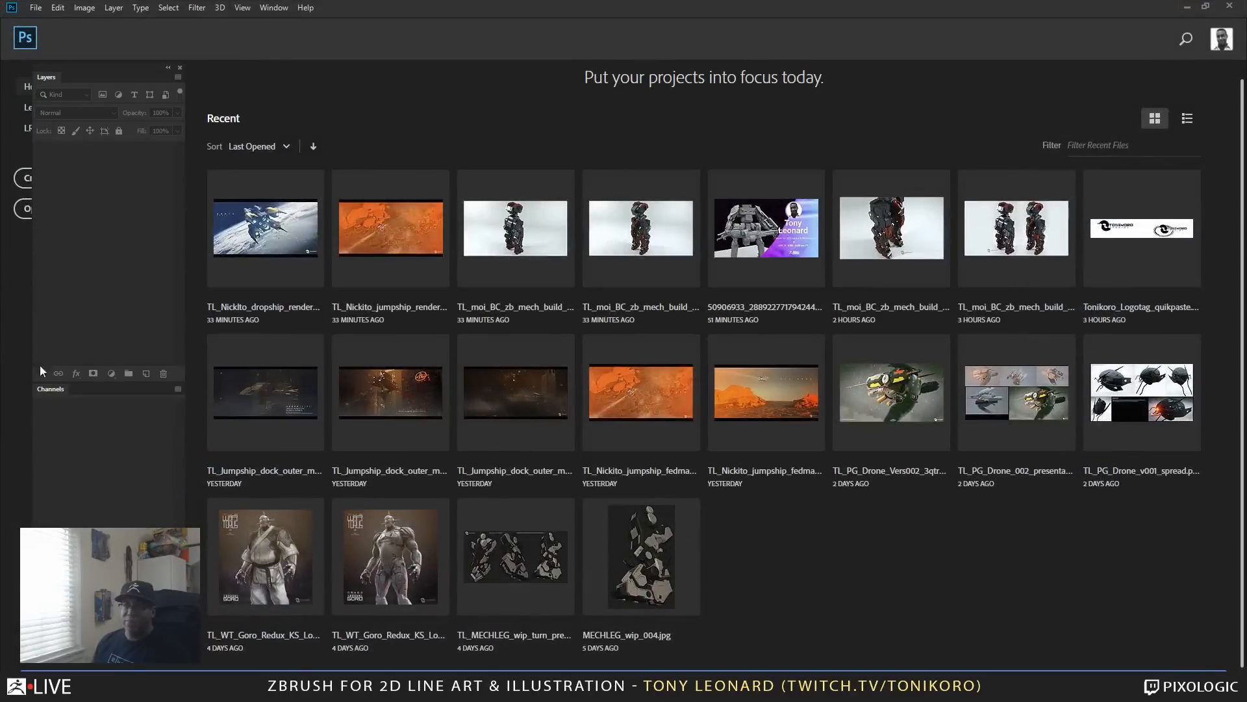
key(alt+Tab)
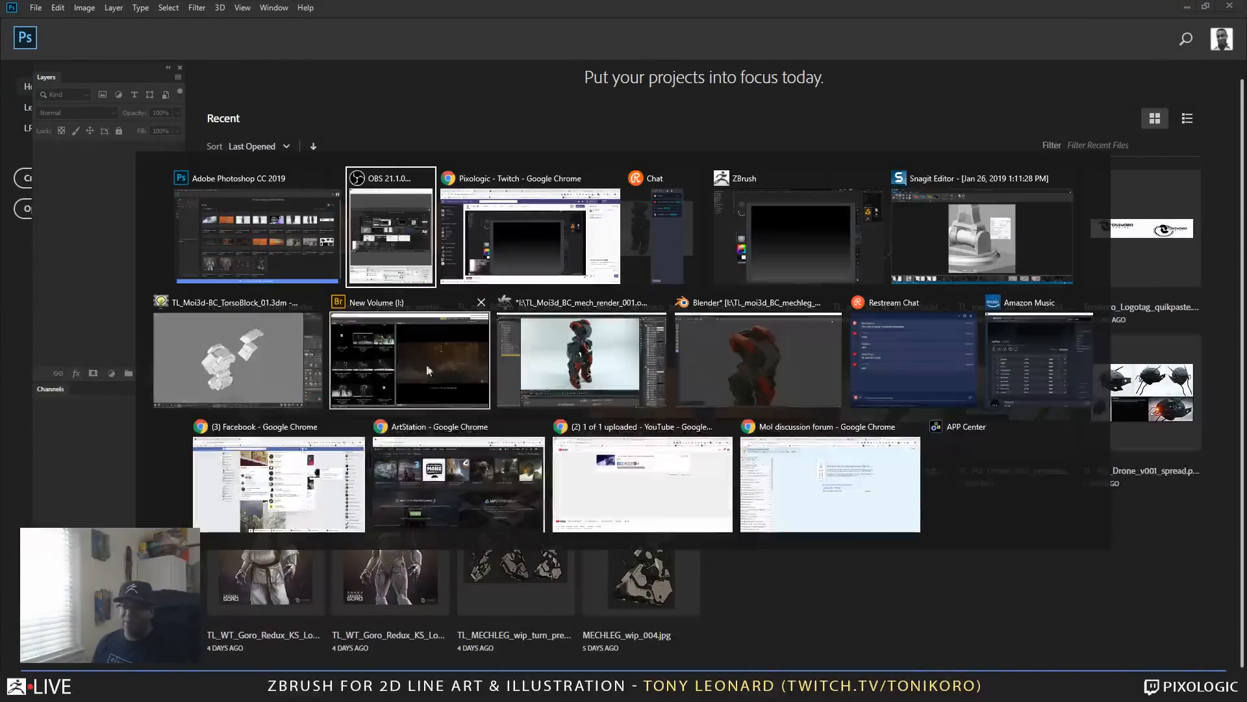
key(Escape)
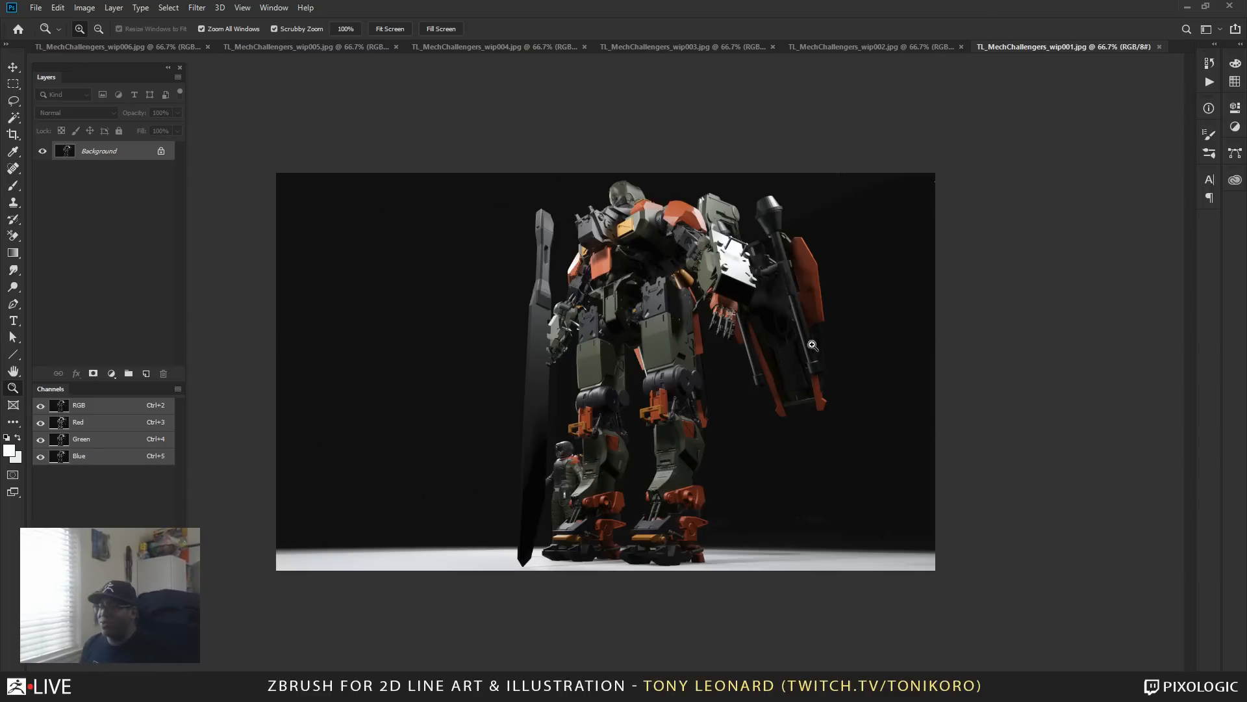
Step: Examine the mech in TL_MechChallengers_wip001.jpg in full-screen view and close up around its torso and weapons
scroll(742, 400, up, 4)
key(f)
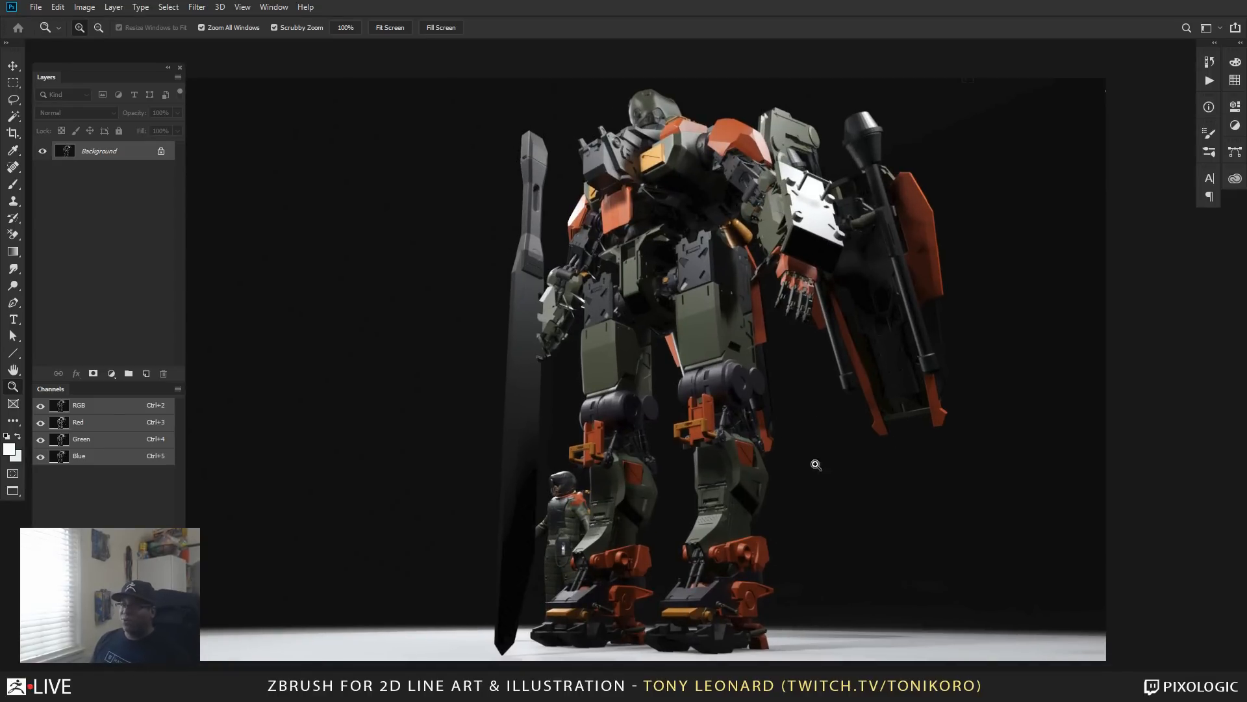
key(f)
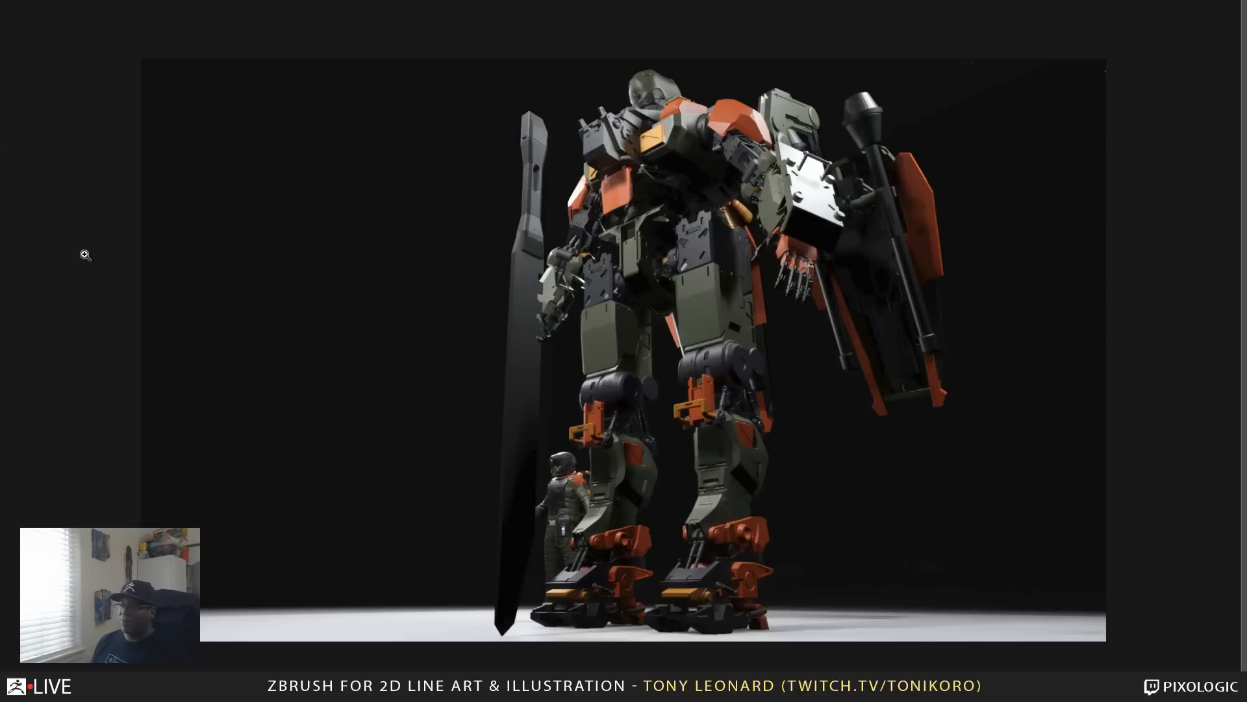
scroll(721, 324, up, 1)
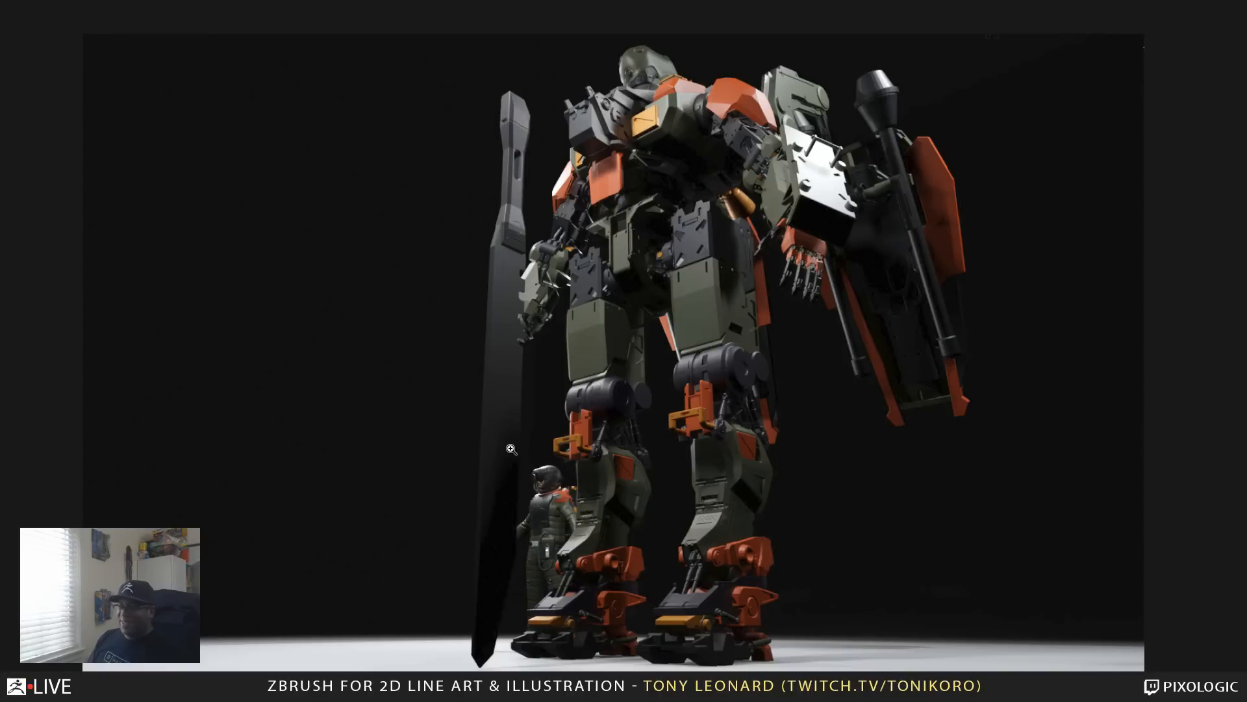
scroll(511, 448, down, 1)
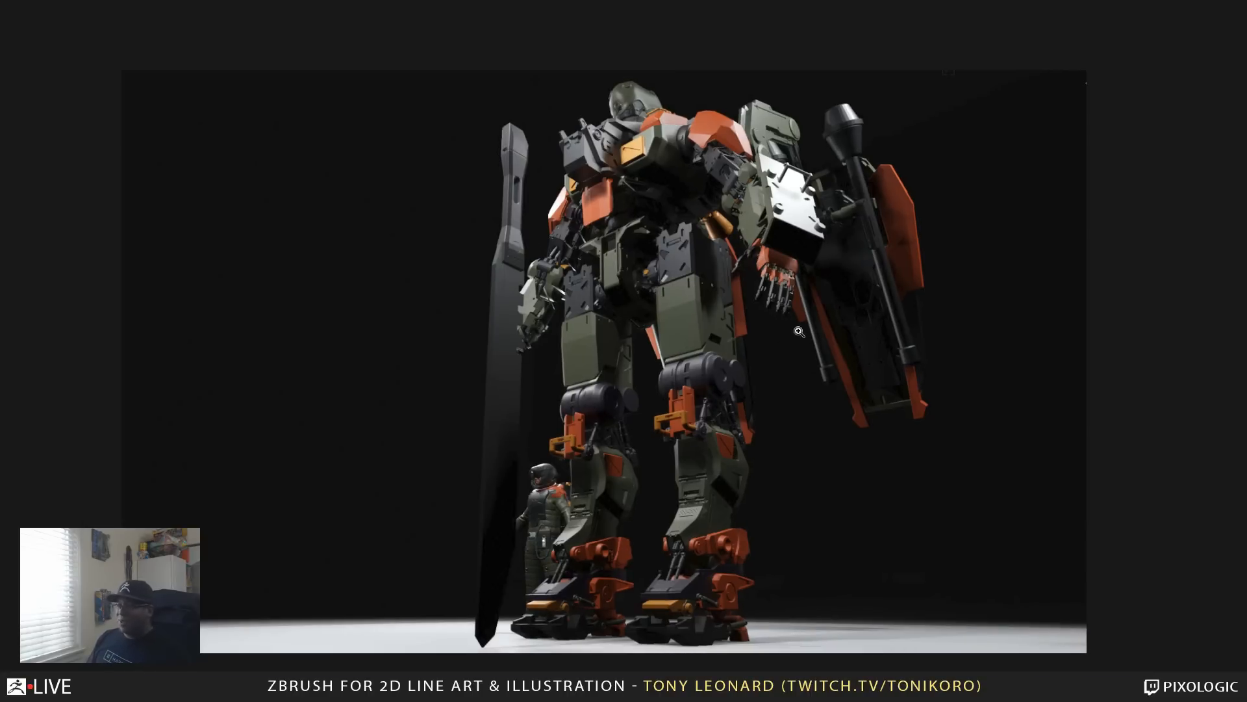
scroll(653, 364, up, 1)
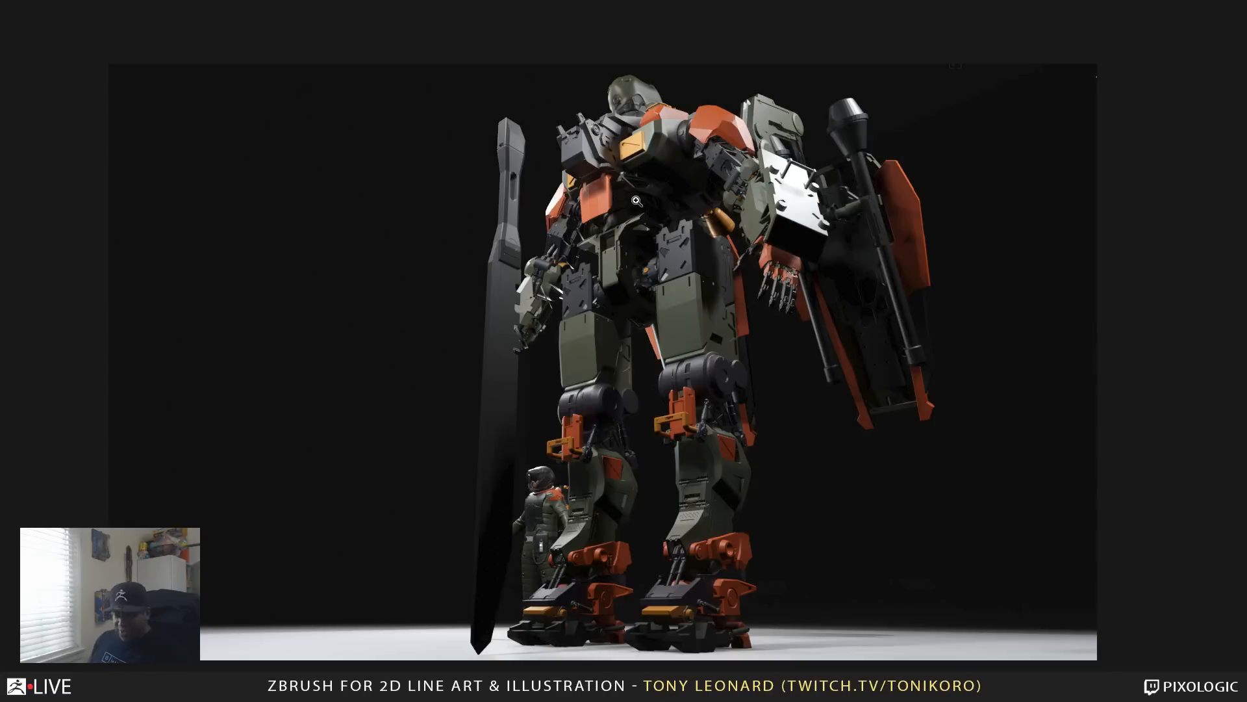
key(f)
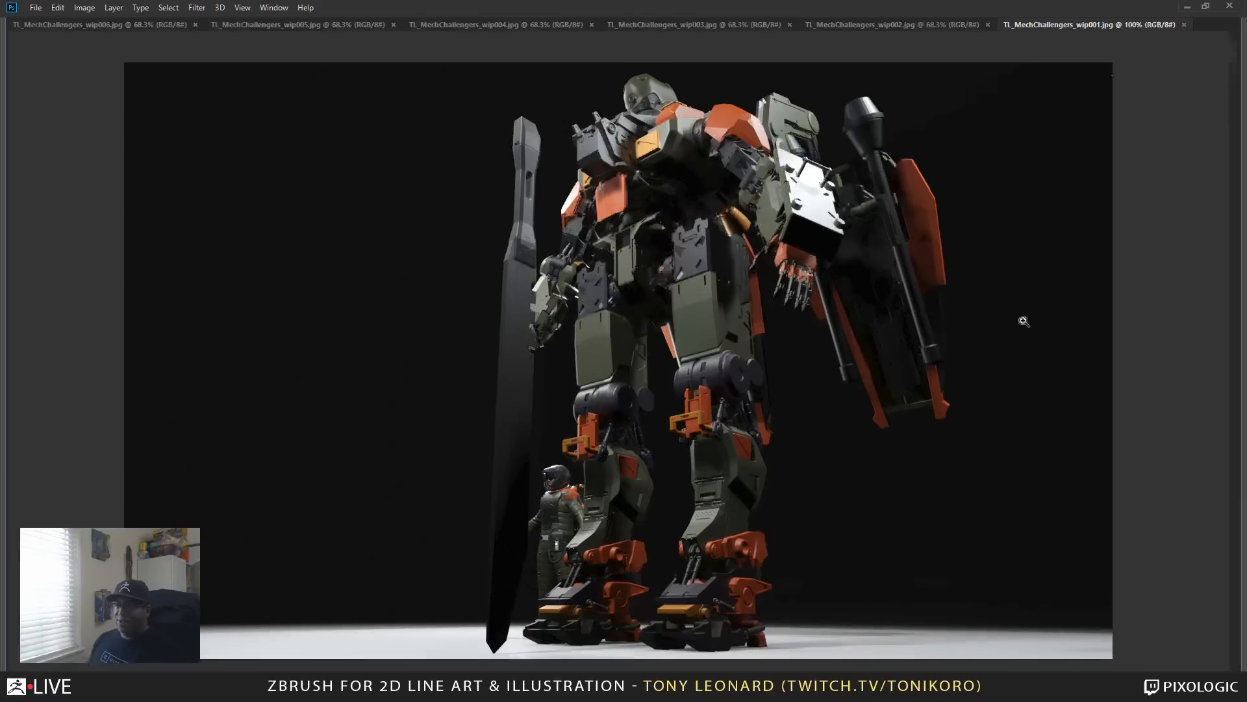
click(900, 36)
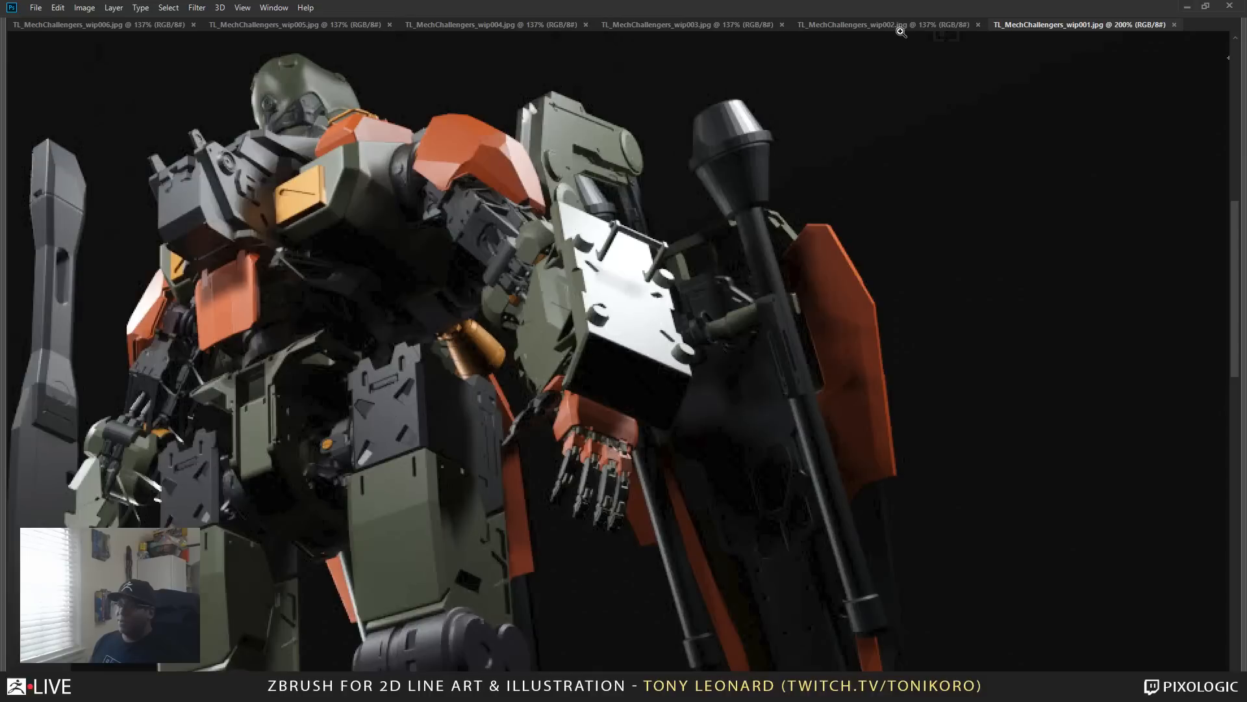
drag(351, 466, 759, 510)
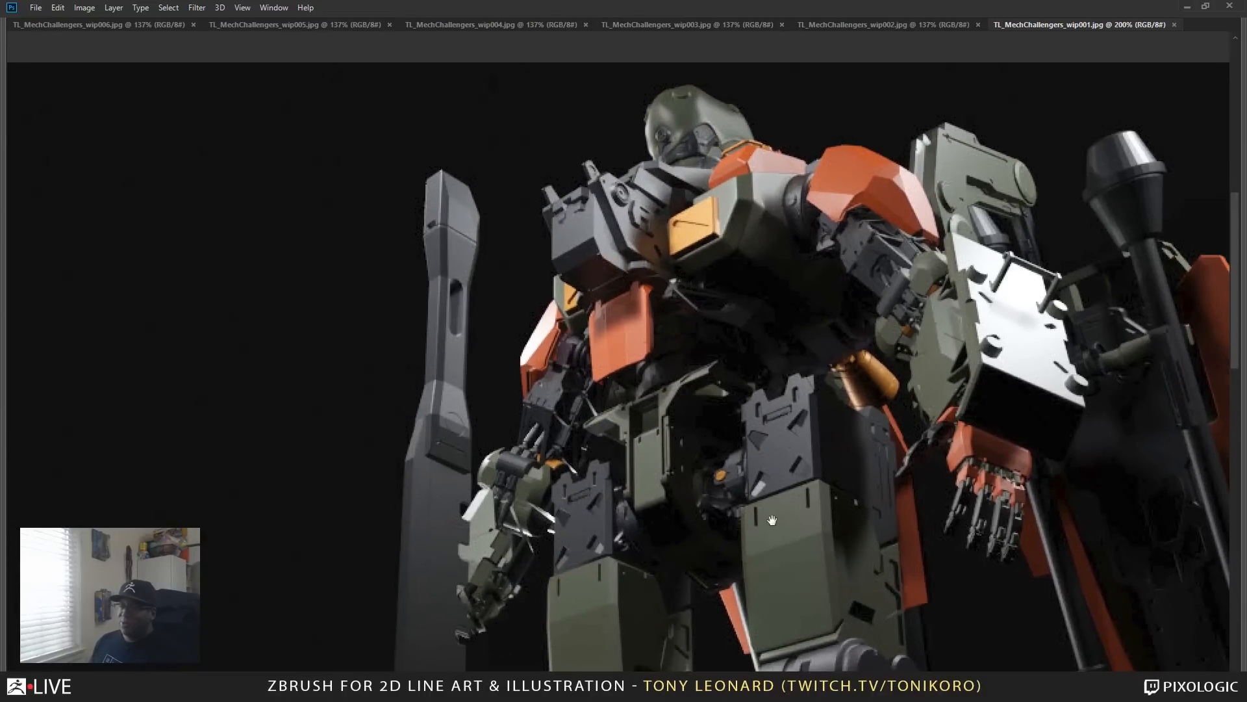
Step: View TL_MechChallengers_wip002.jpg and TL_MechChallengers_wip003.jpg, each fitted so the whole mech can be seen
click(924, 26)
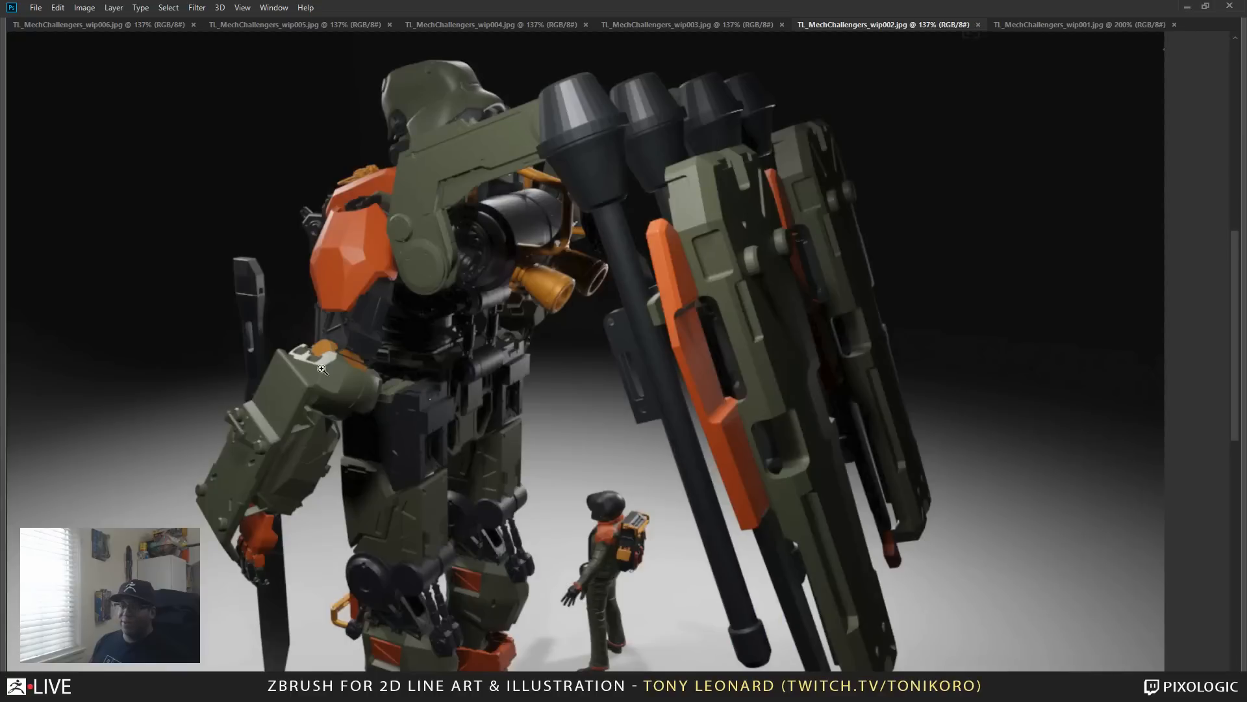
key(ctrl+0)
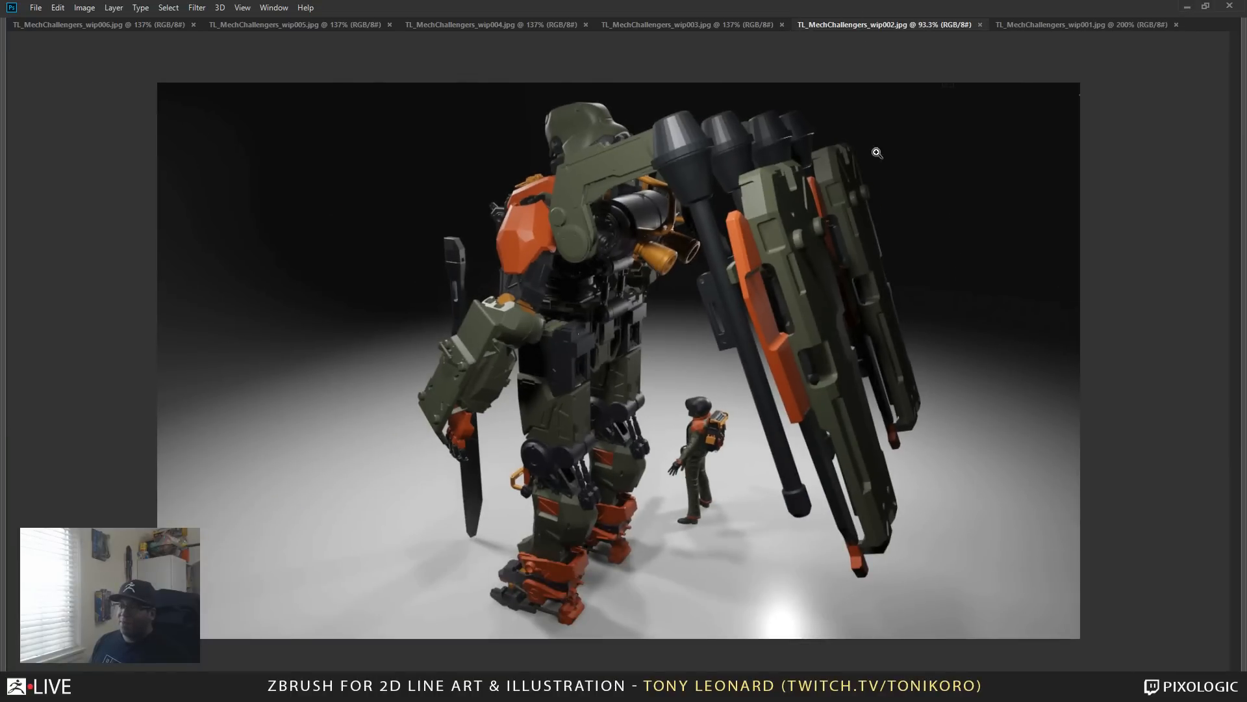
click(750, 26)
key(ctrl+0)
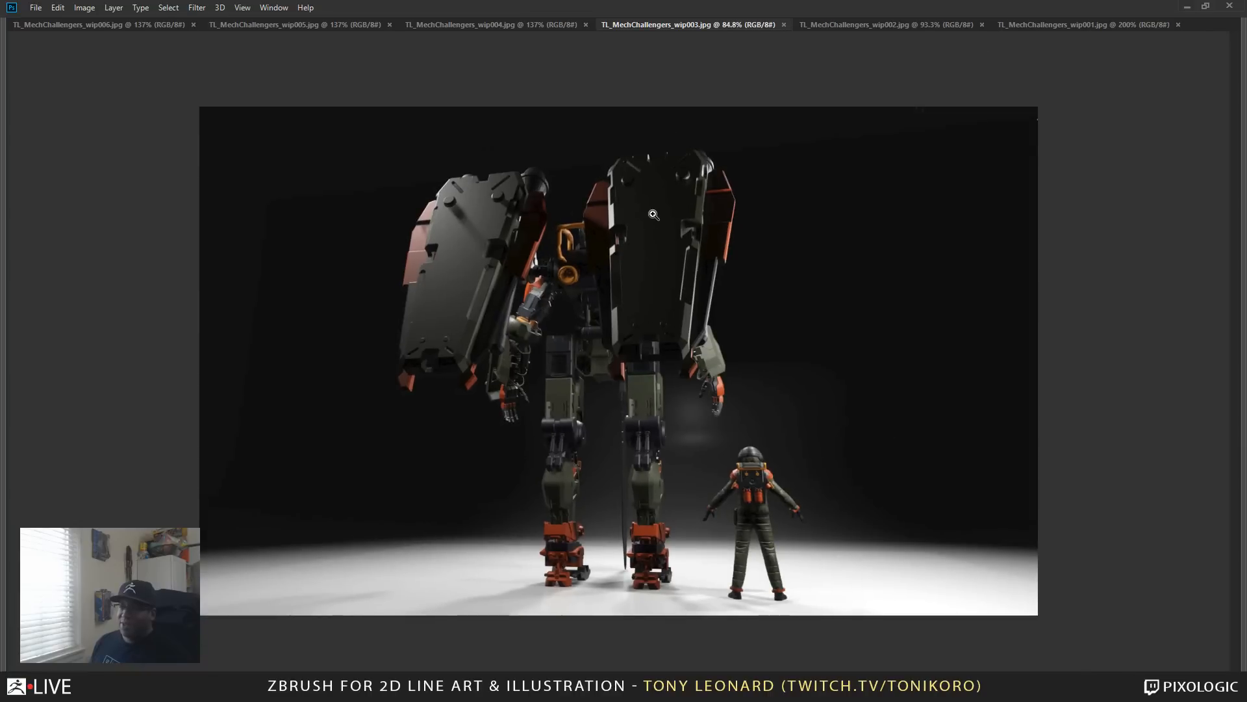
Step: Inspect both mechs and the pilot figure in TL_MechChallengers_wip004.jpg, close up and as a whole
click(493, 25)
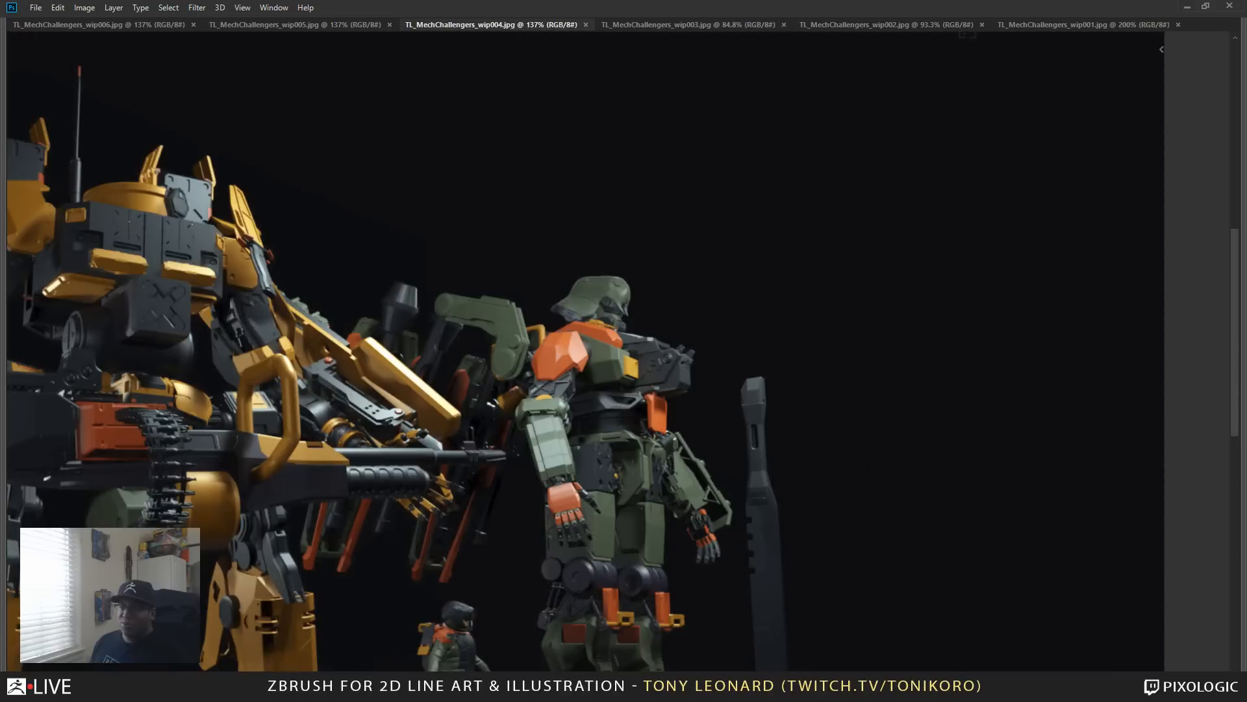
click(742, 400)
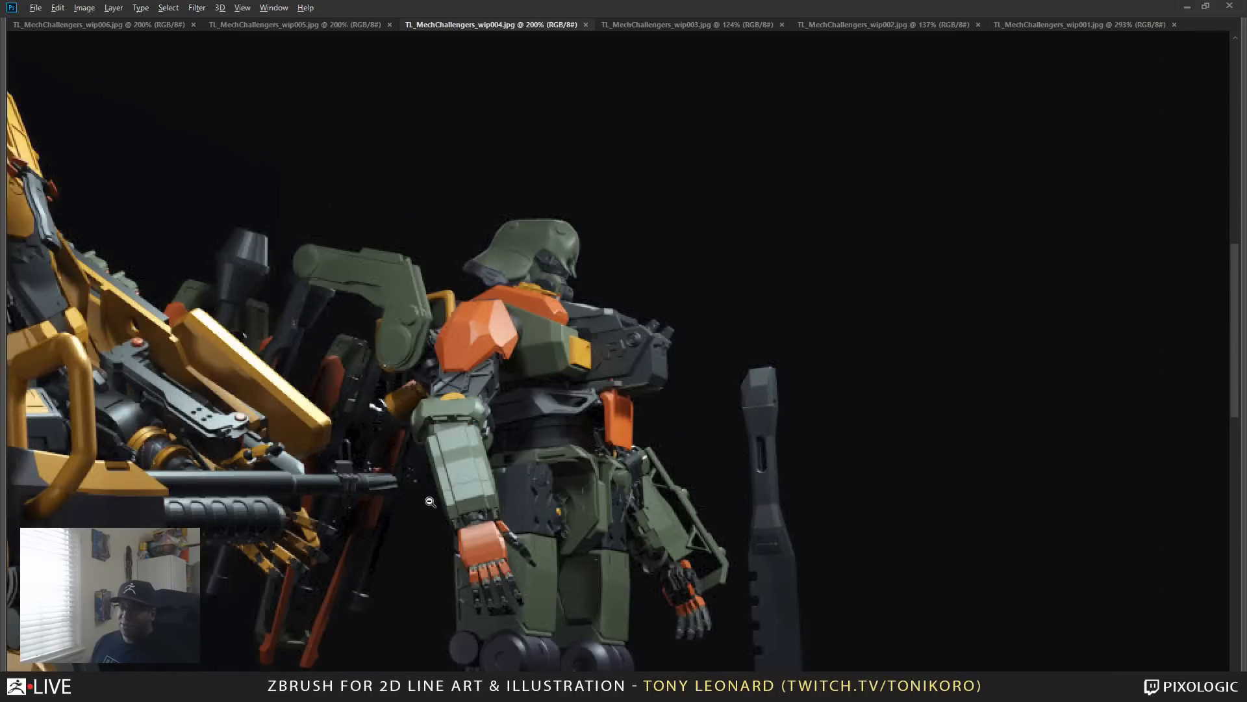
alt+click(432, 502)
drag(378, 522, 689, 384)
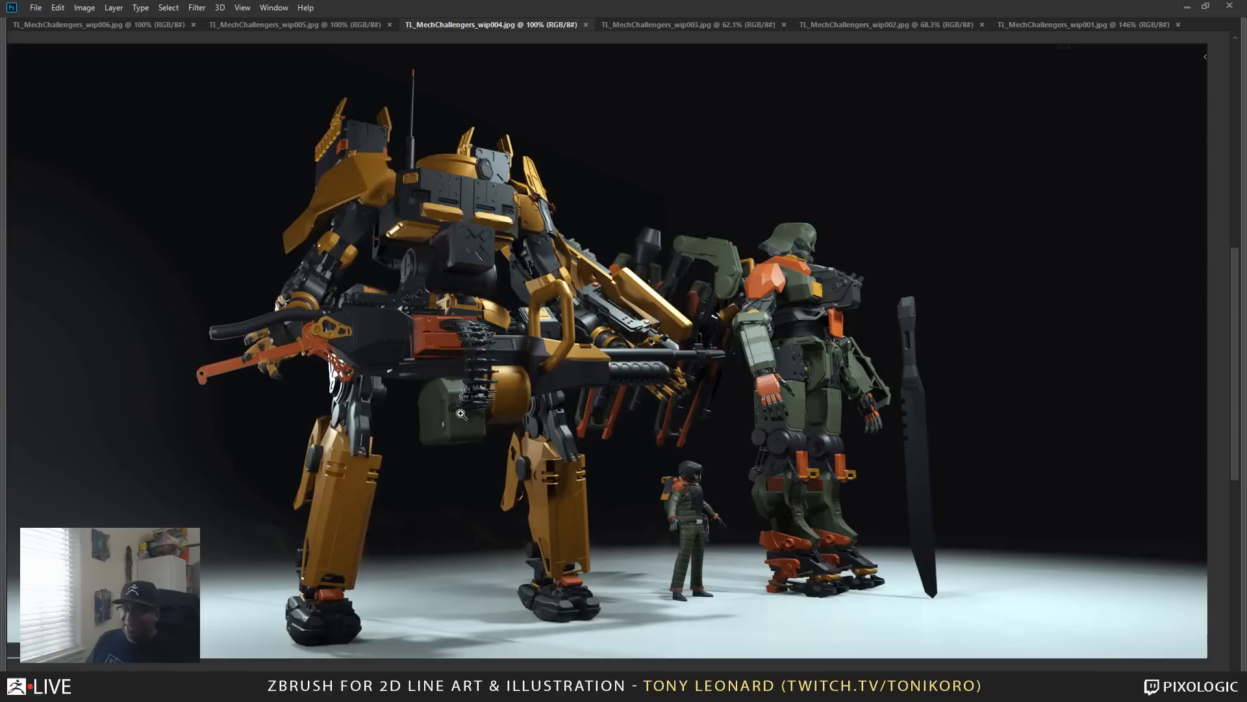
drag(506, 425, 543, 404)
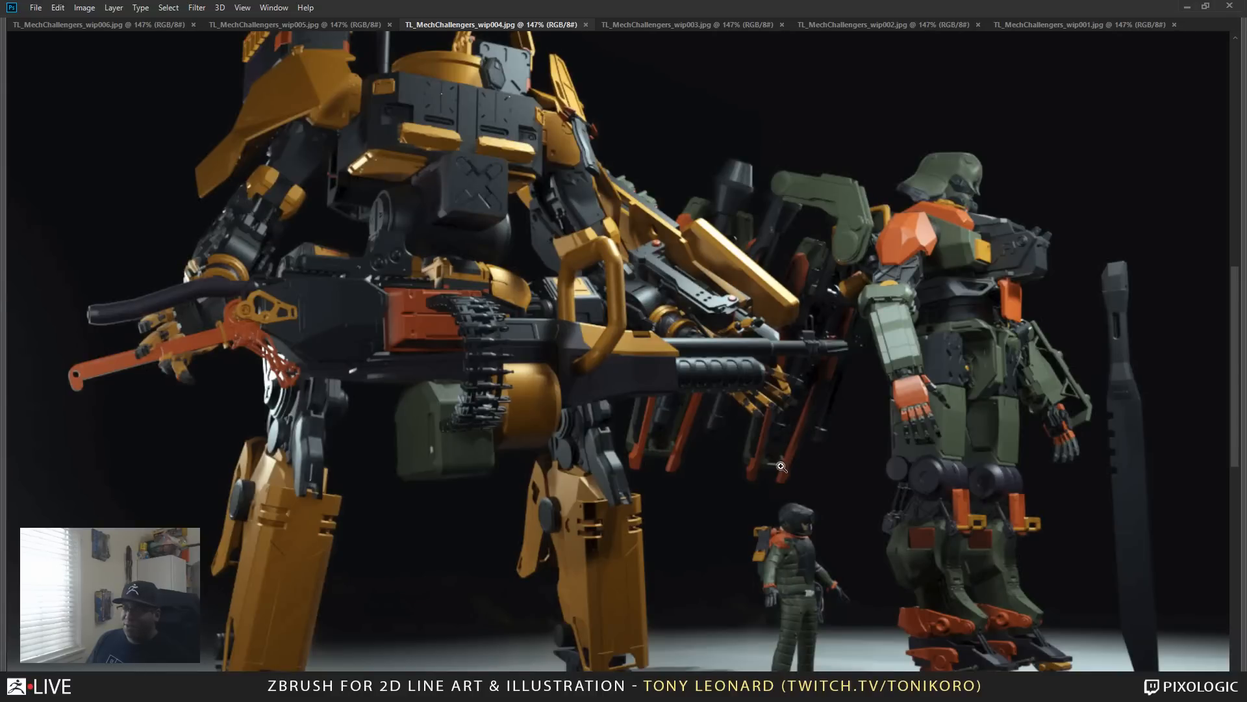
alt+scroll(774, 413, down, 3)
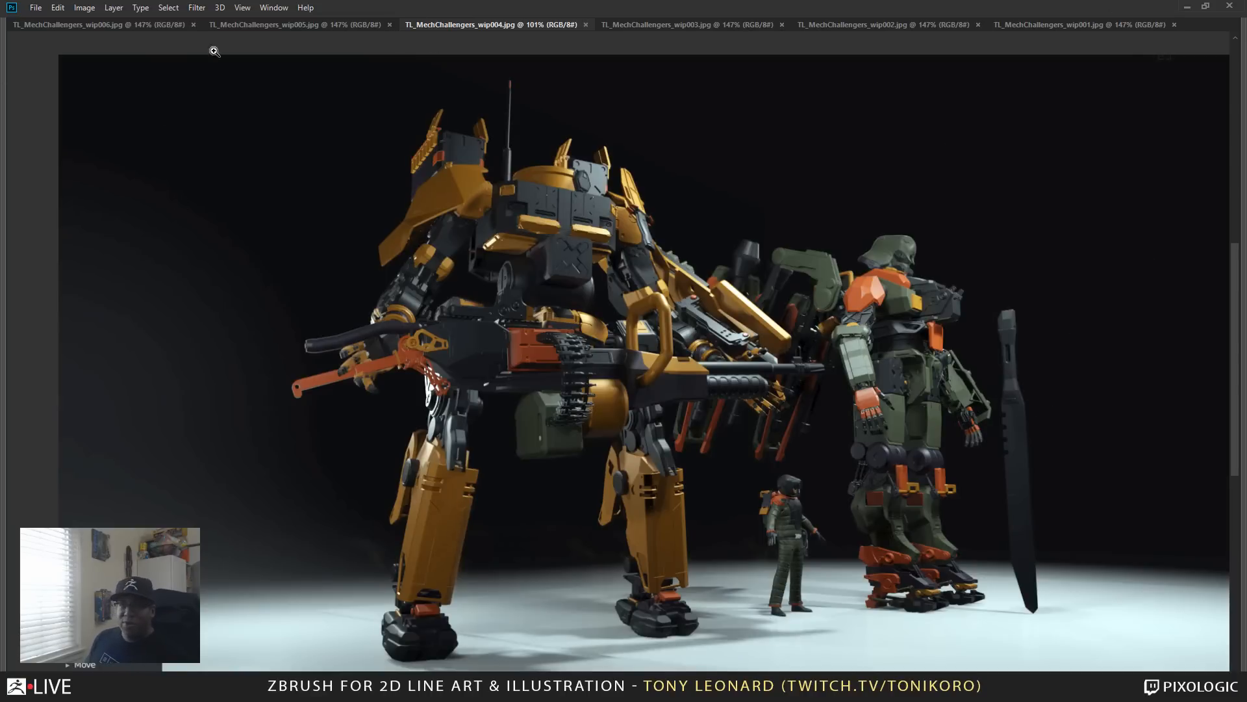
Step: View the two-mech renders TL_MechChallengers_wip005.jpg and TL_MechChallengers_wip006.jpg in full
click(273, 24)
alt+scroll(669, 493, down, 2)
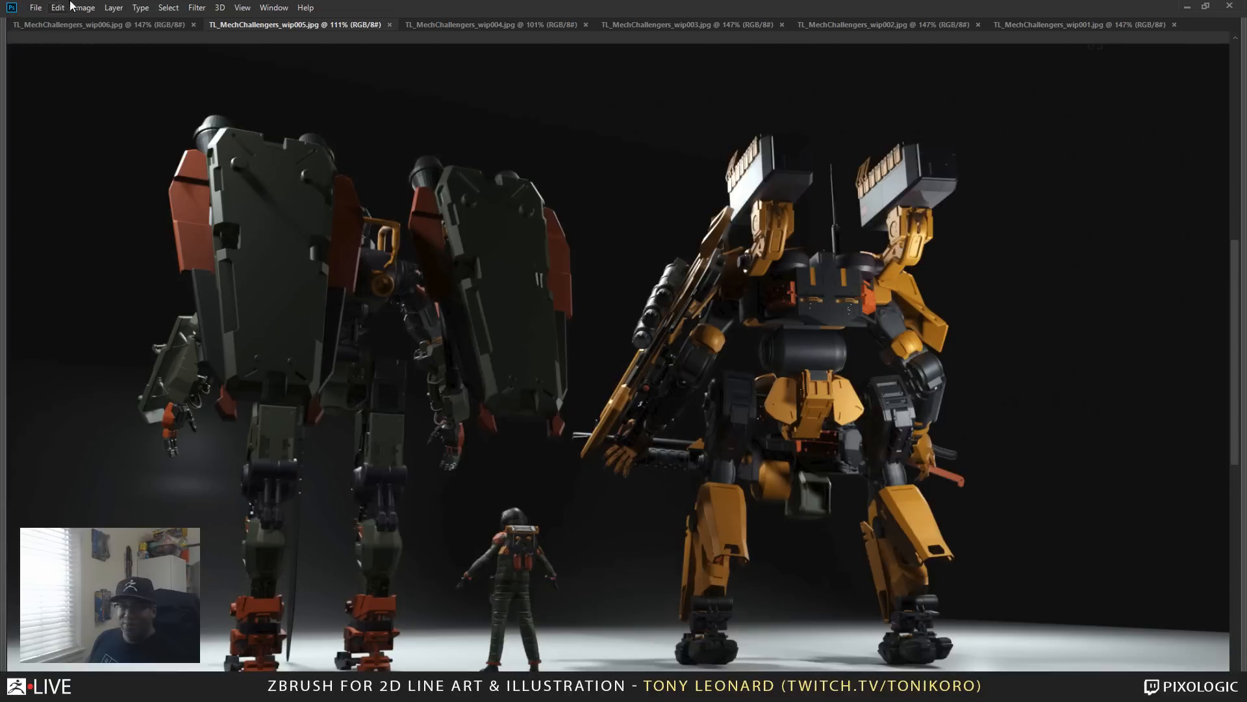
click(98, 24)
alt+scroll(837, 364, down, 4)
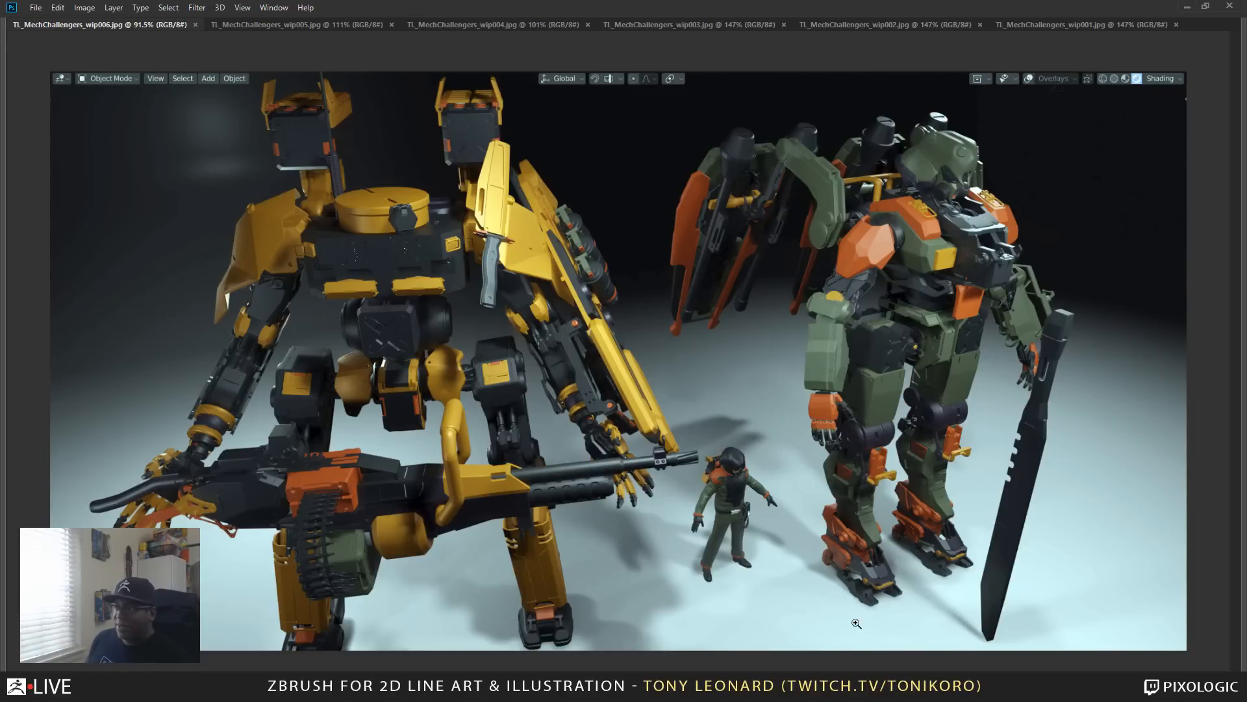
Step: Look at the mech render in OctaneRender and switch back to ZBrush
key(alt+Tab)
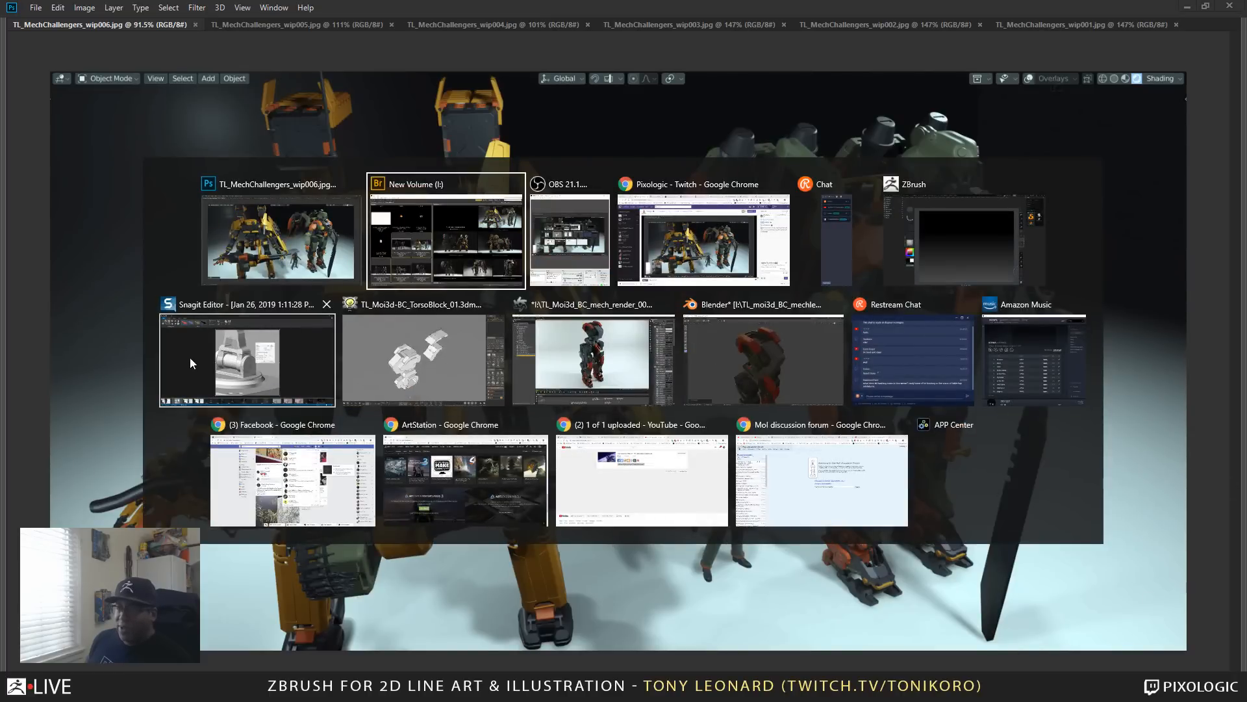
click(625, 390)
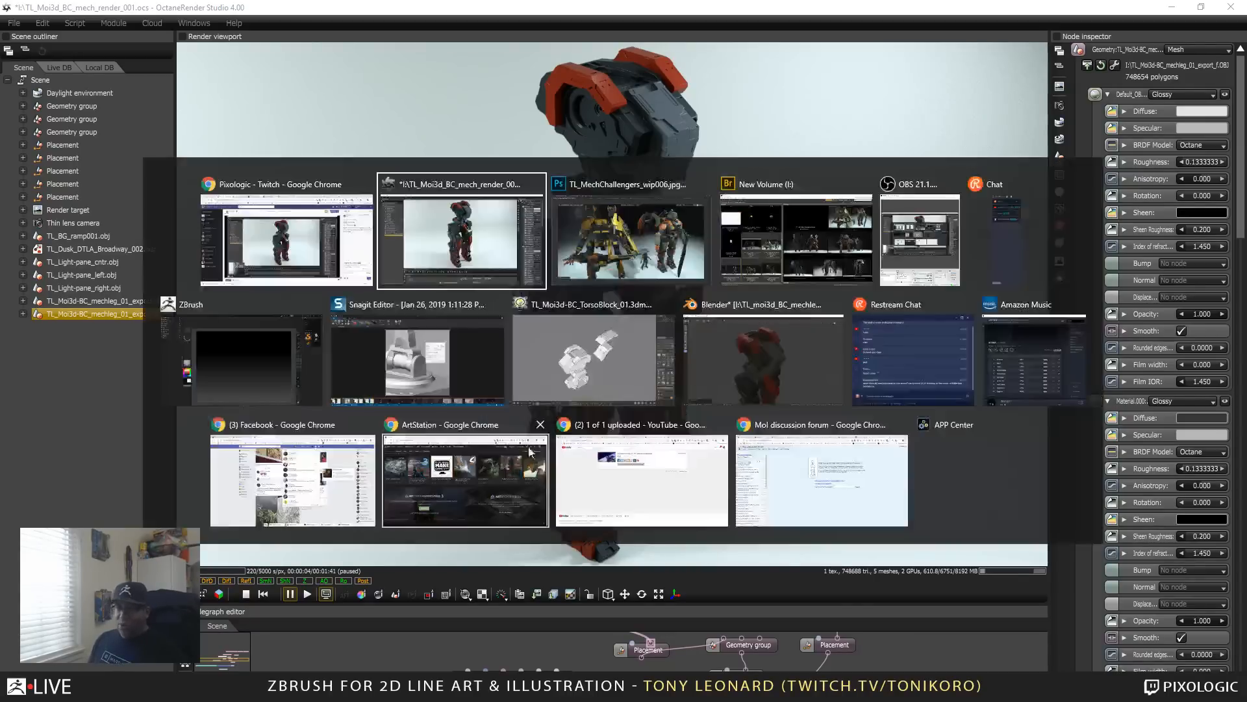
key(alt+Tab)
click(225, 318)
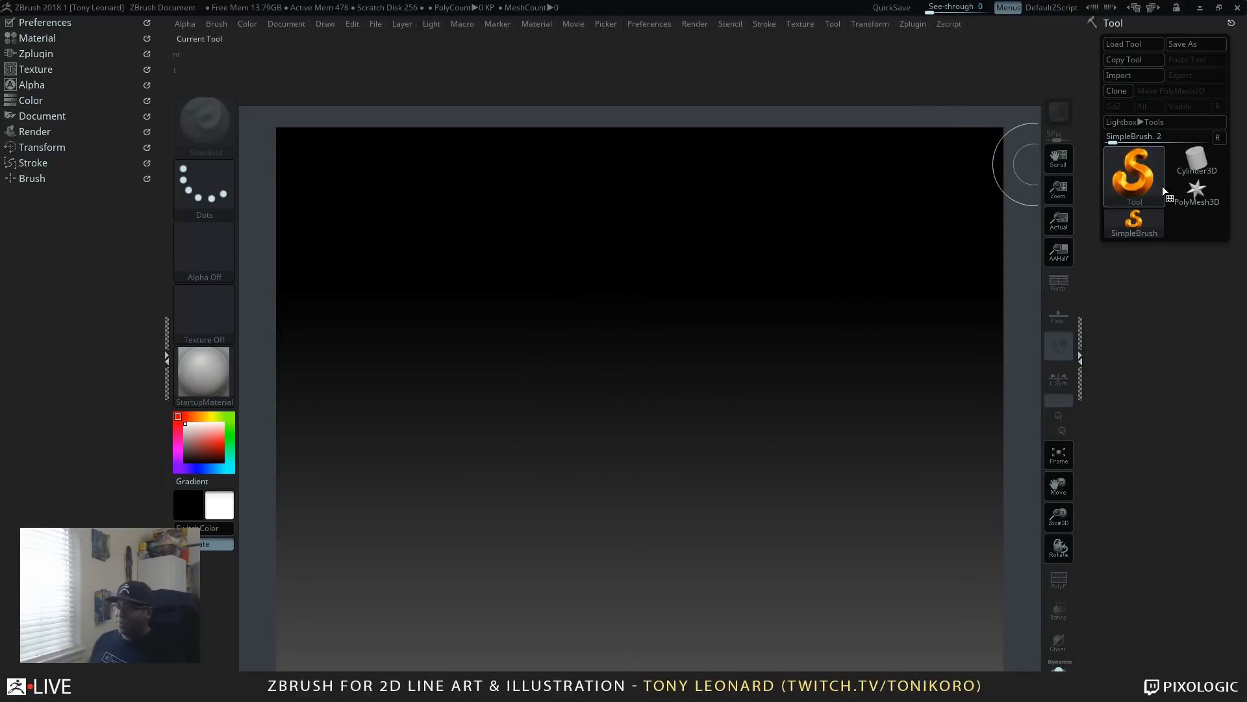
Step: Choose the Cube3D primitive and draw a cube near the middle of the empty canvas
mouse_move(1199, 195)
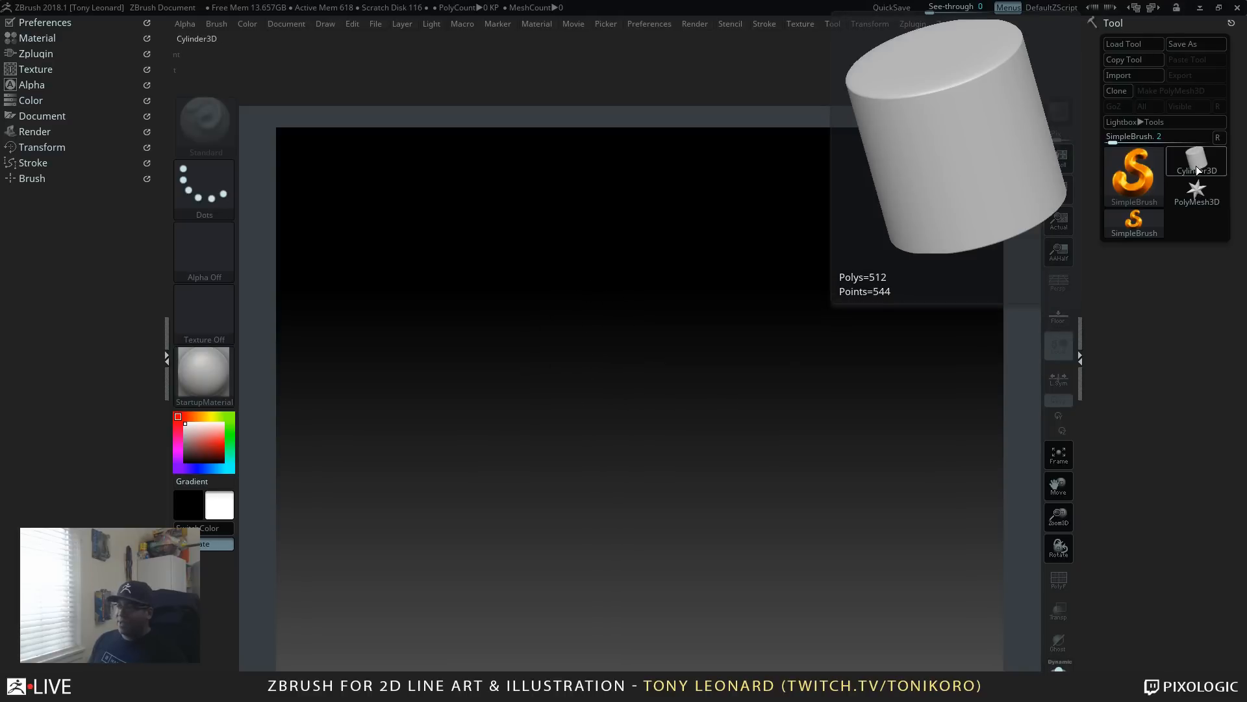
click(1195, 163)
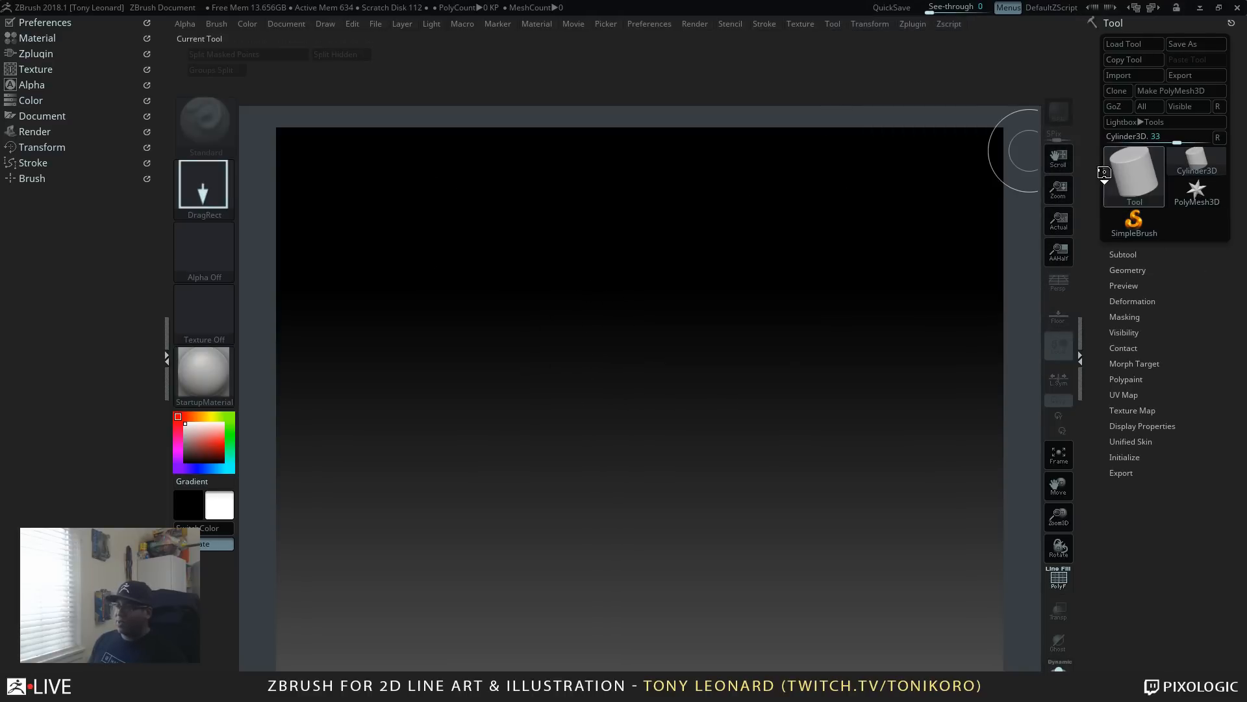
click(1113, 194)
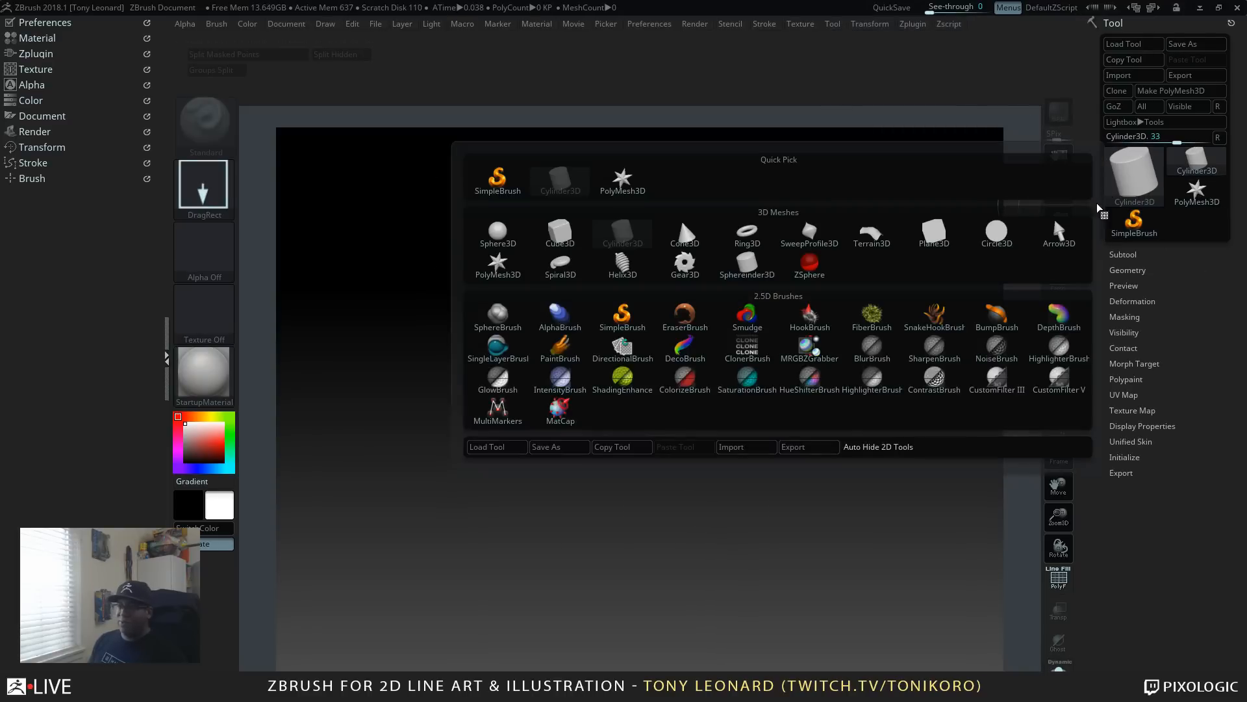
click(558, 232)
drag(644, 384, 676, 576)
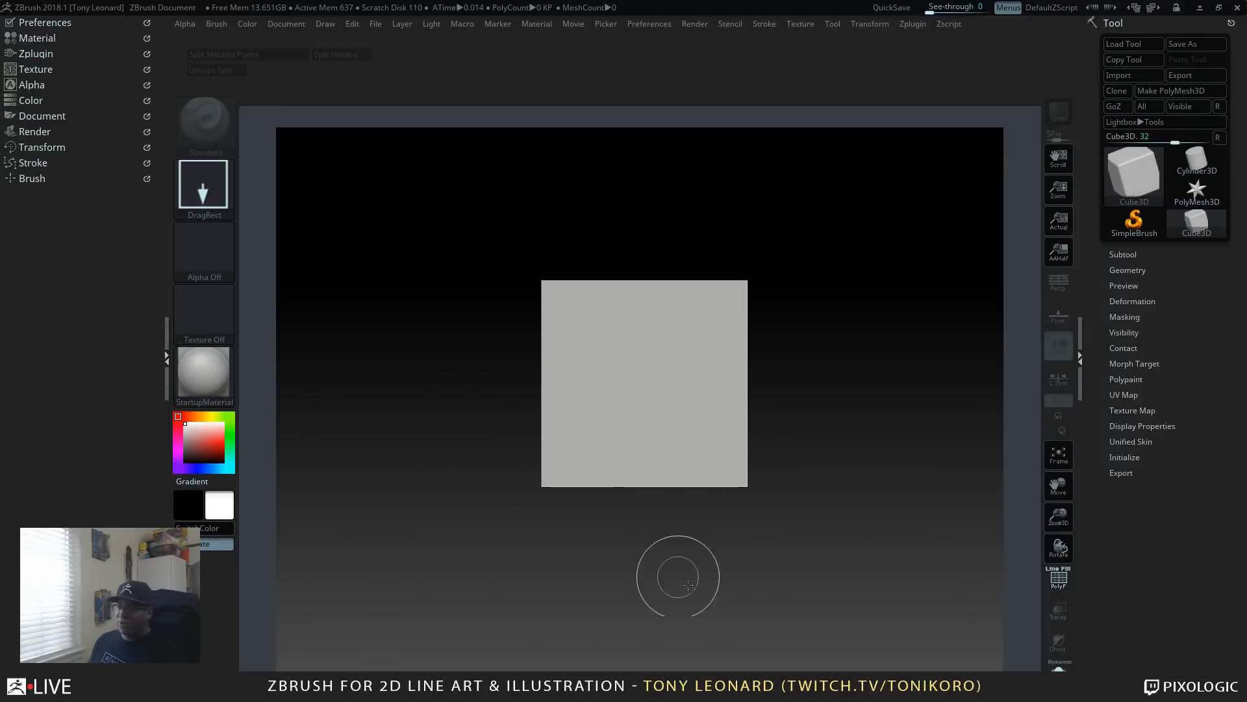
Step: Make the cube editable, convert it to a PolyMesh3D and display its polyframe wireframe
click(1180, 90)
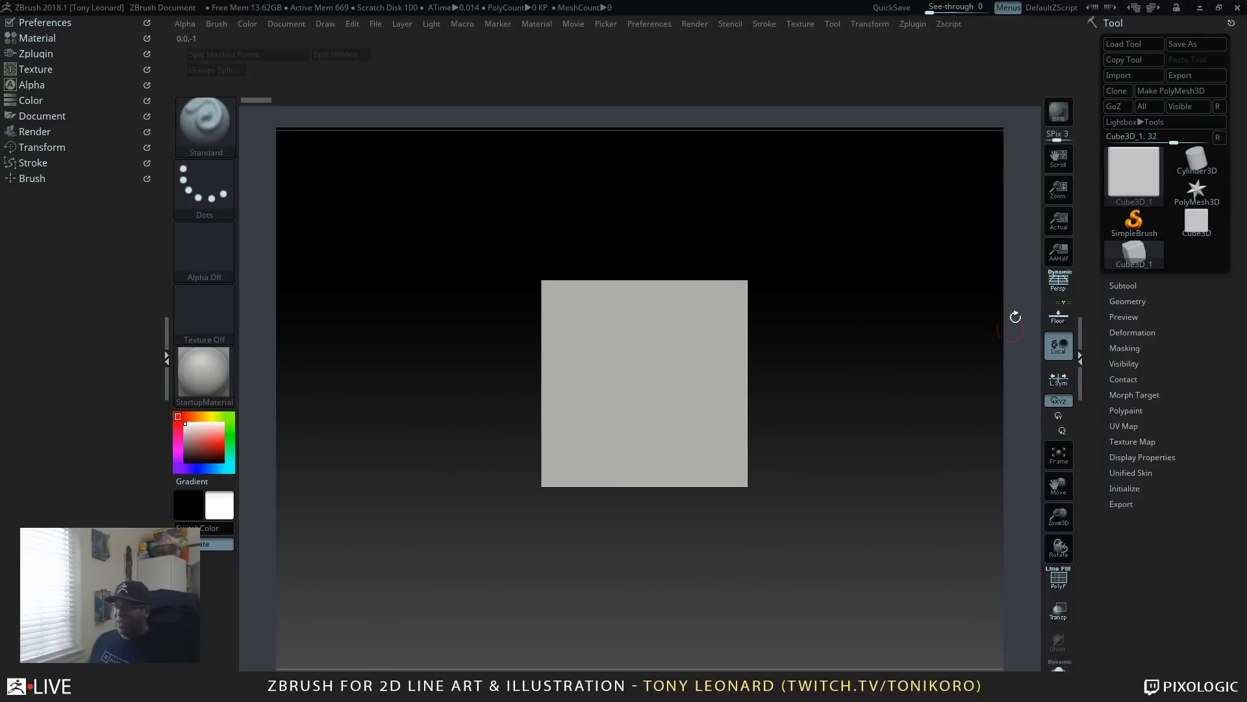
click(1172, 90)
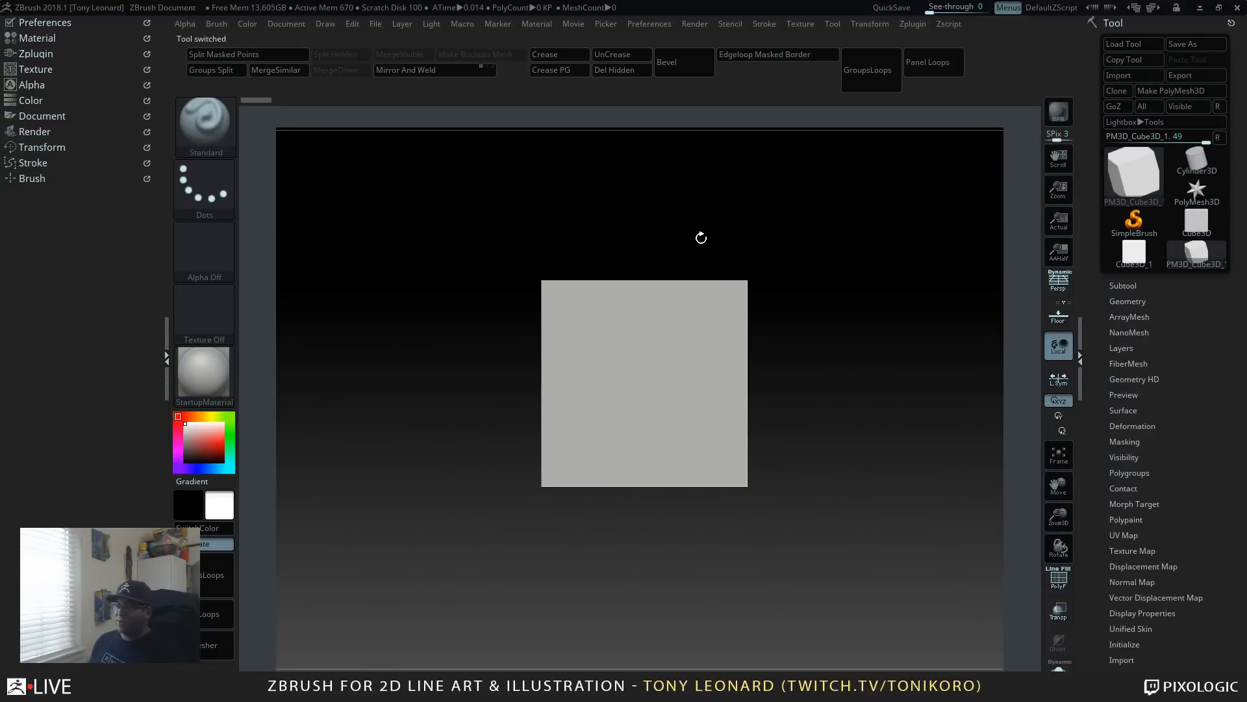
drag(871, 387, 874, 446)
key(shift+f)
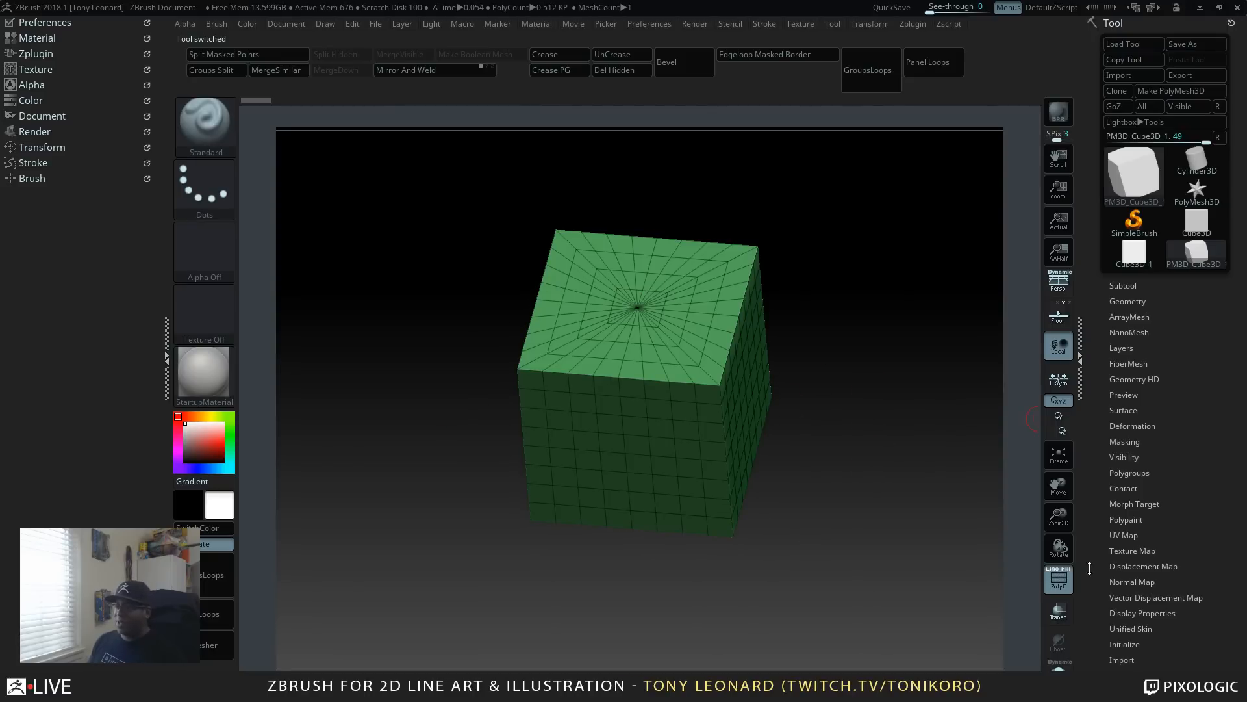
drag(881, 458, 875, 556)
Step: Select the TL_2018_KB insert mesh brush and open the overview of all its kitbash parts
key(b)
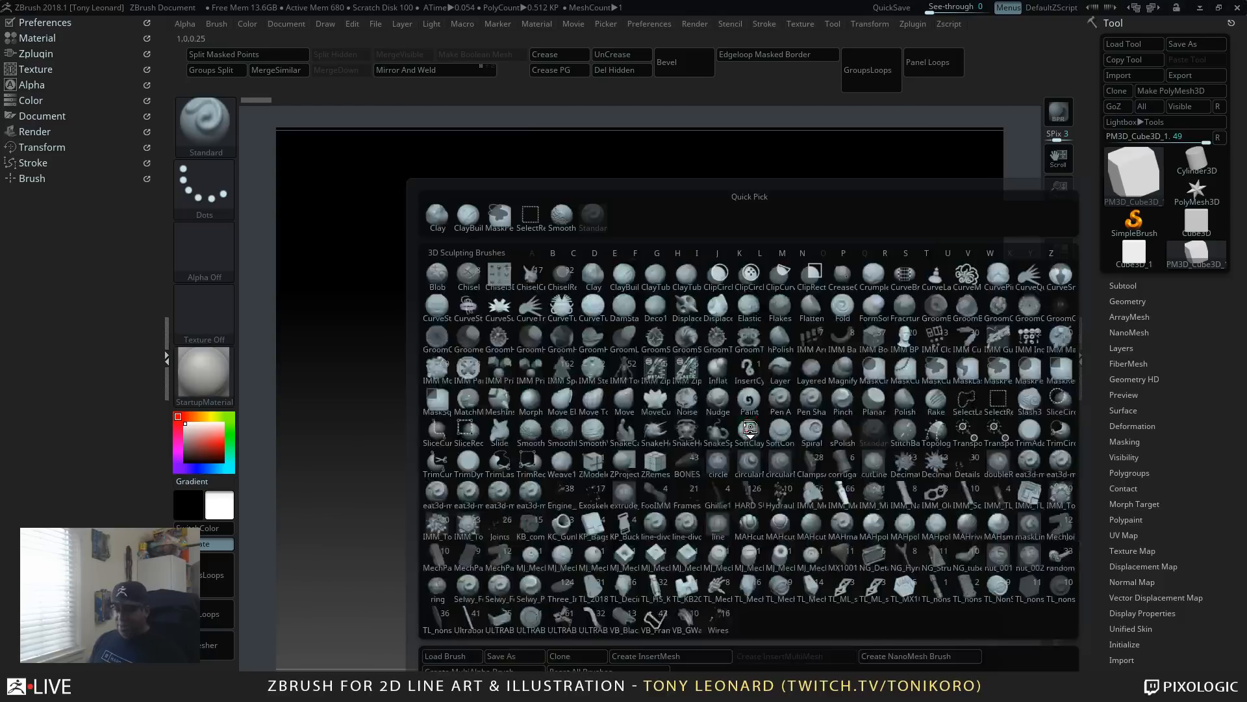
key(t)
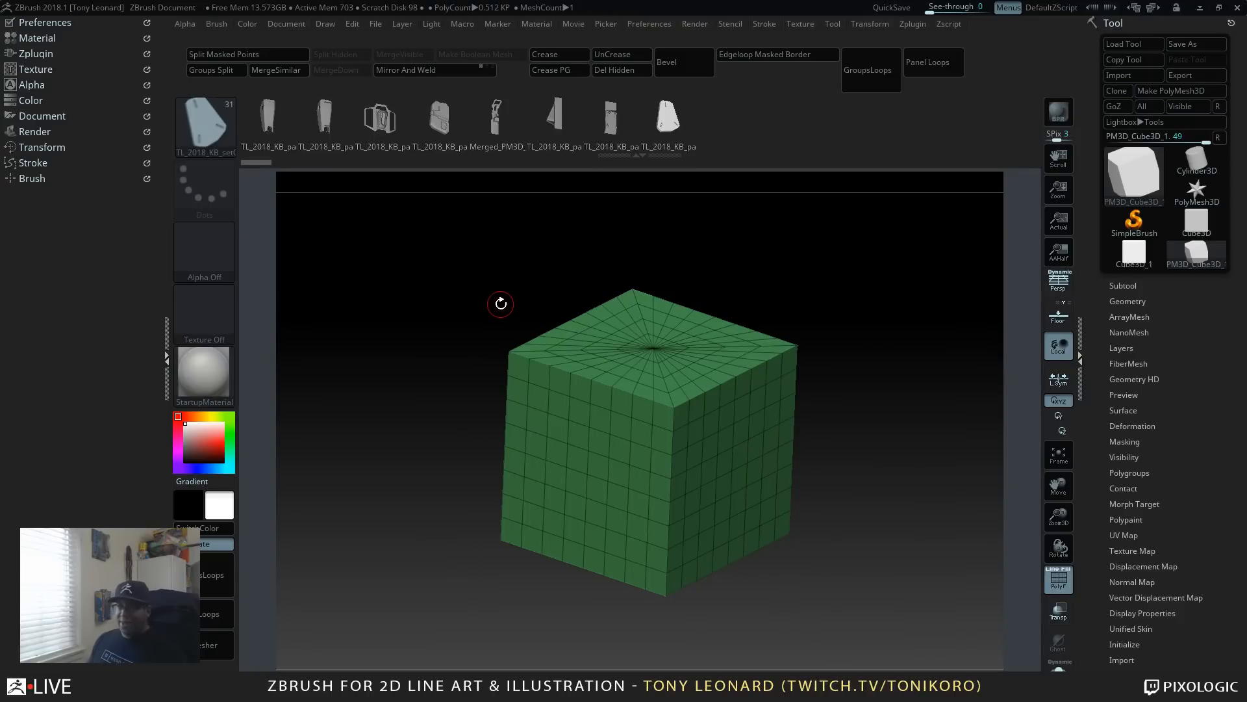
key(F1)
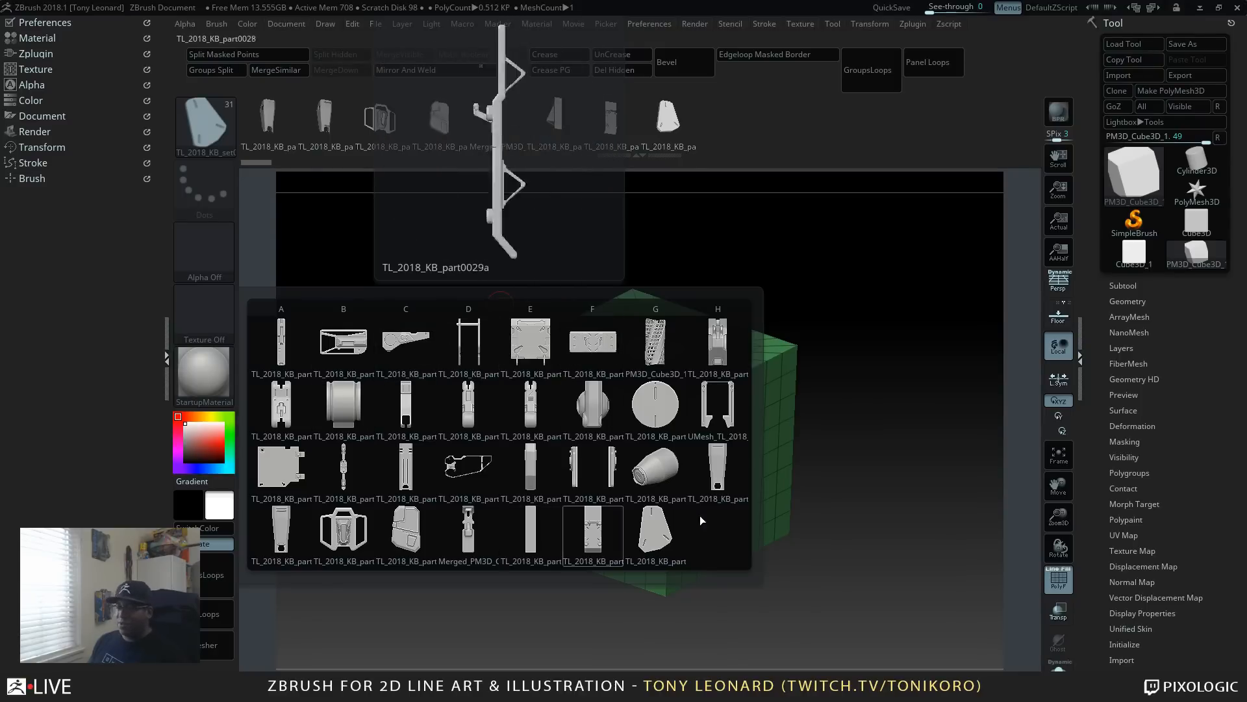
Step: Choose the square plate with two hinge tabs from the kitbash parts and insert it centred across the cube's two opposite side faces
drag(921, 493, 891, 544)
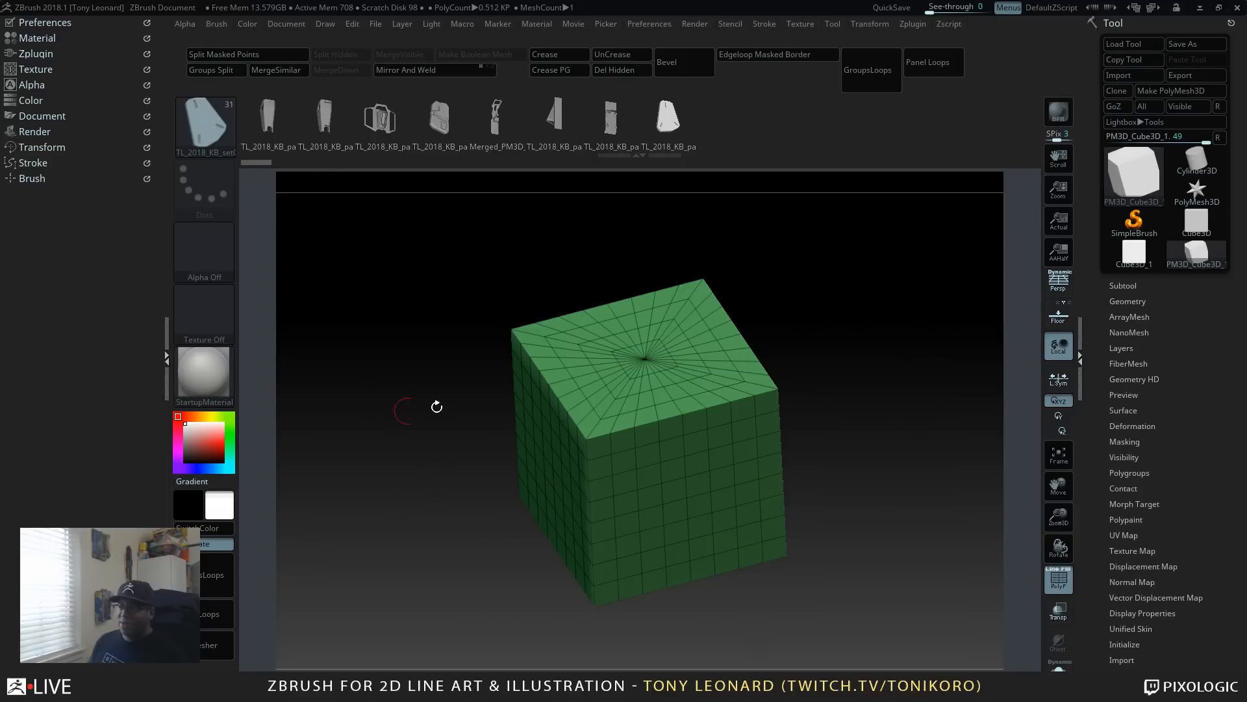
drag(860, 365, 910, 468)
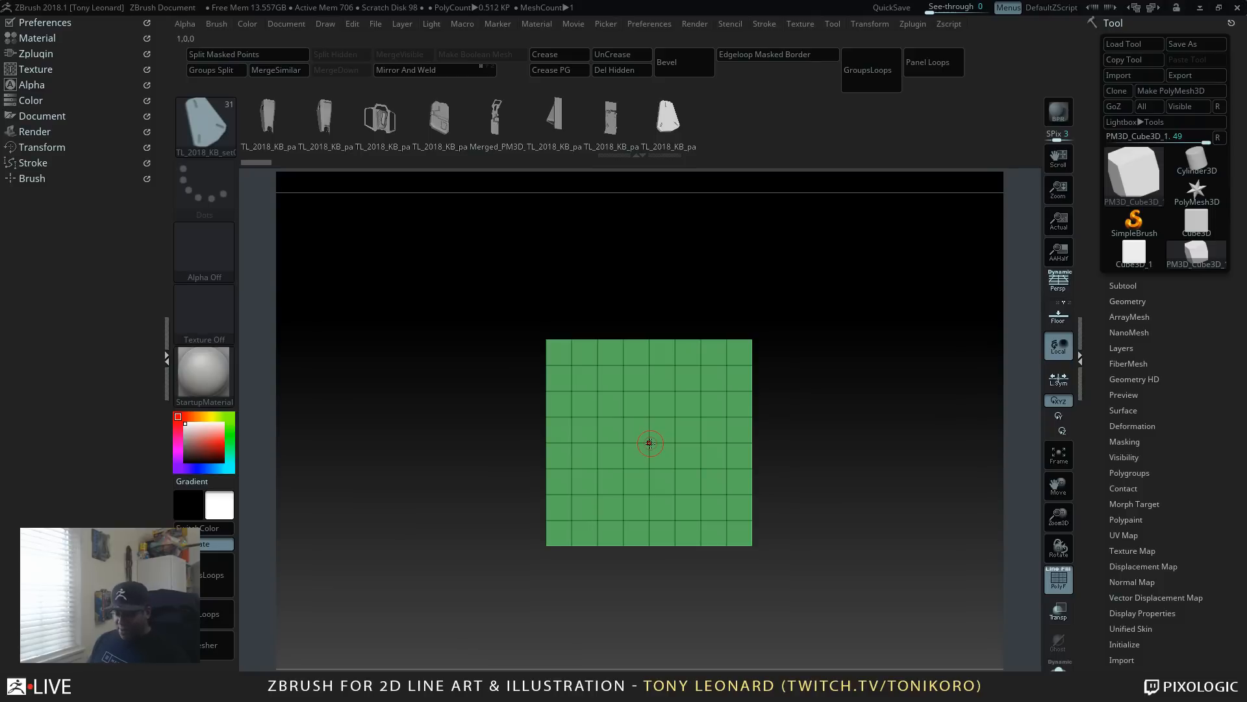
key(m)
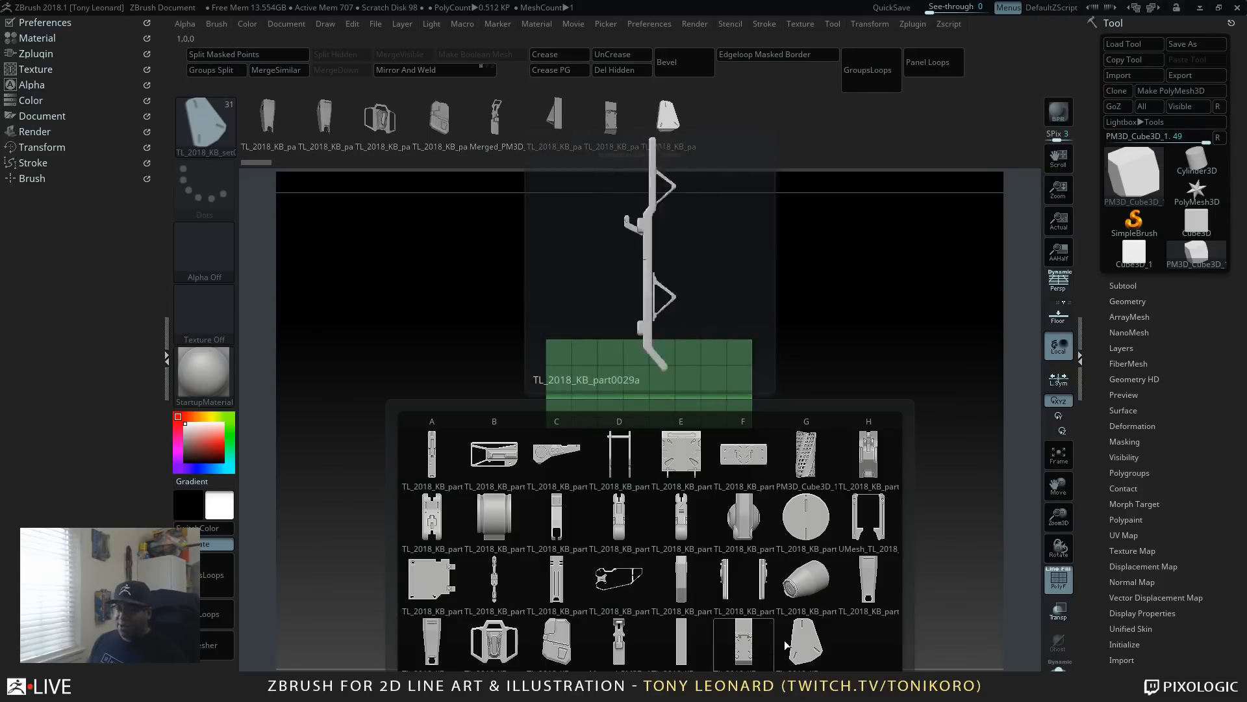
click(429, 579)
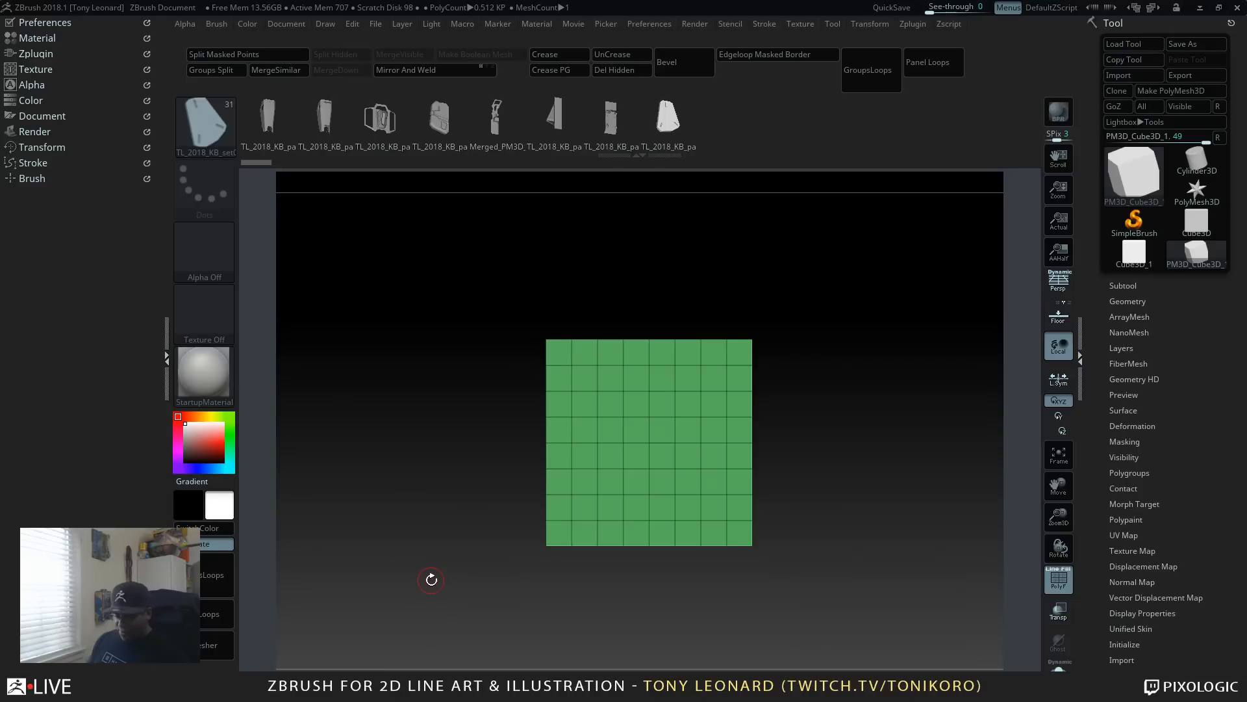
key(m)
click(217, 575)
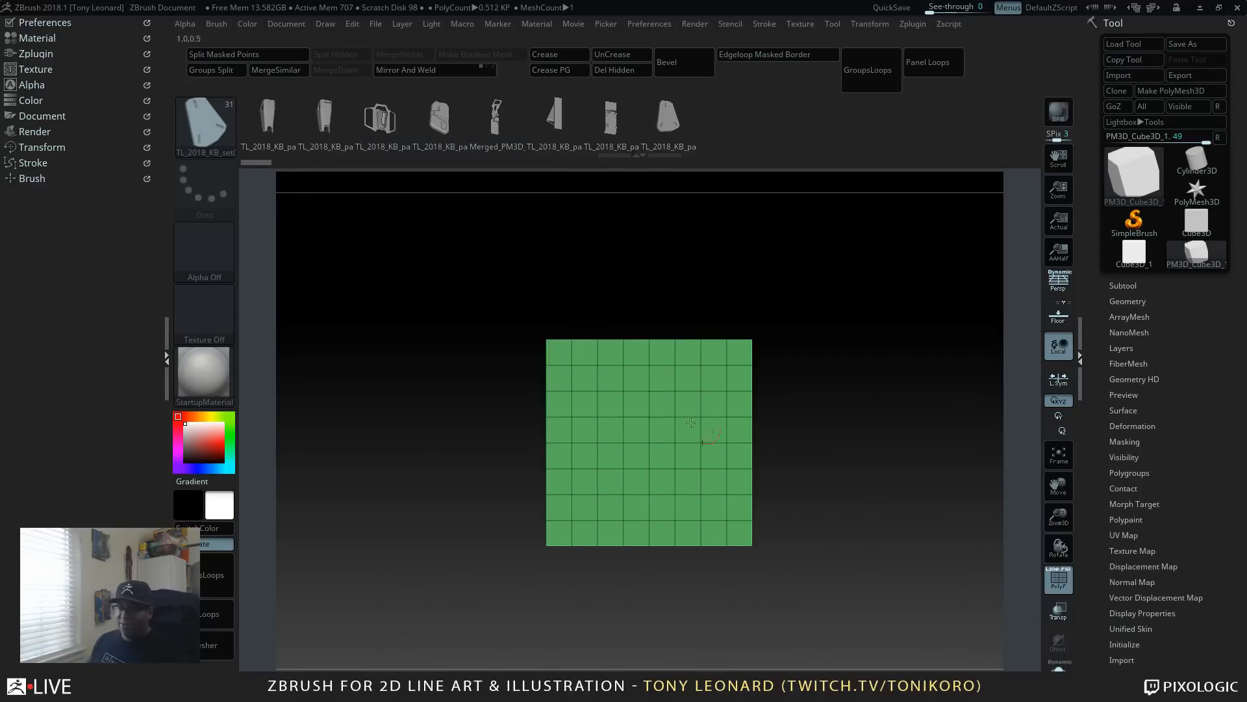
drag(648, 441, 676, 505)
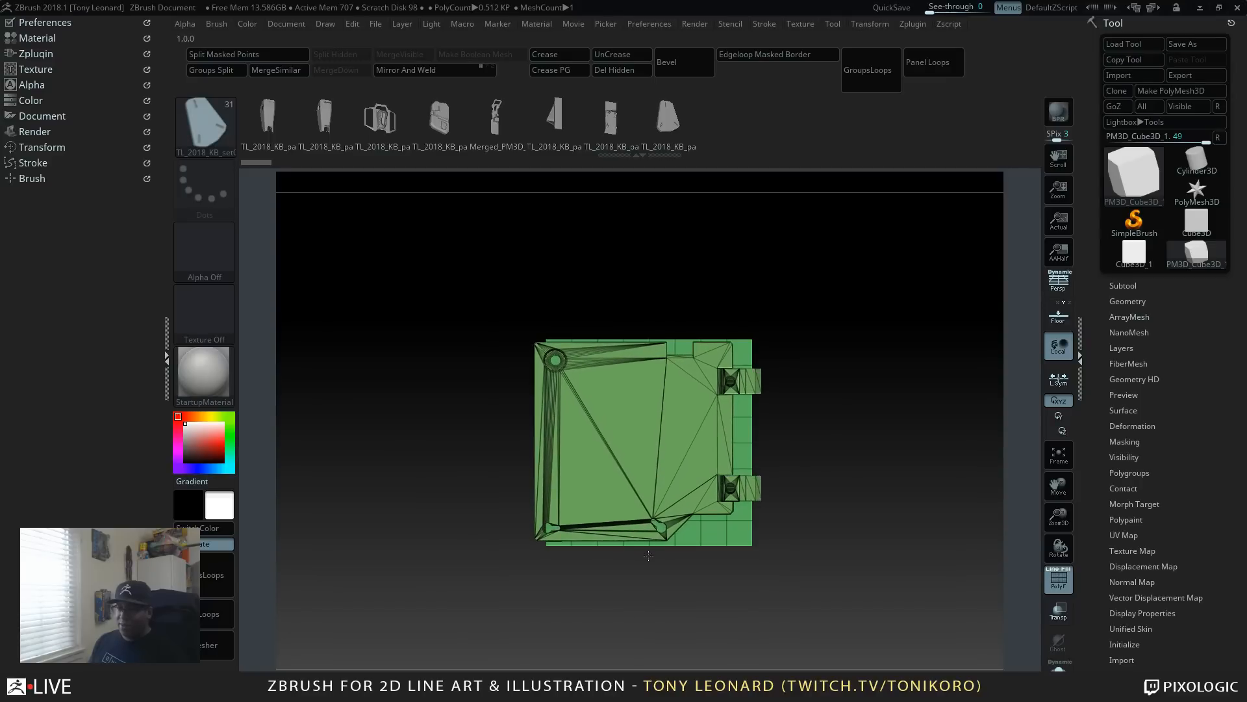
drag(649, 557, 812, 497)
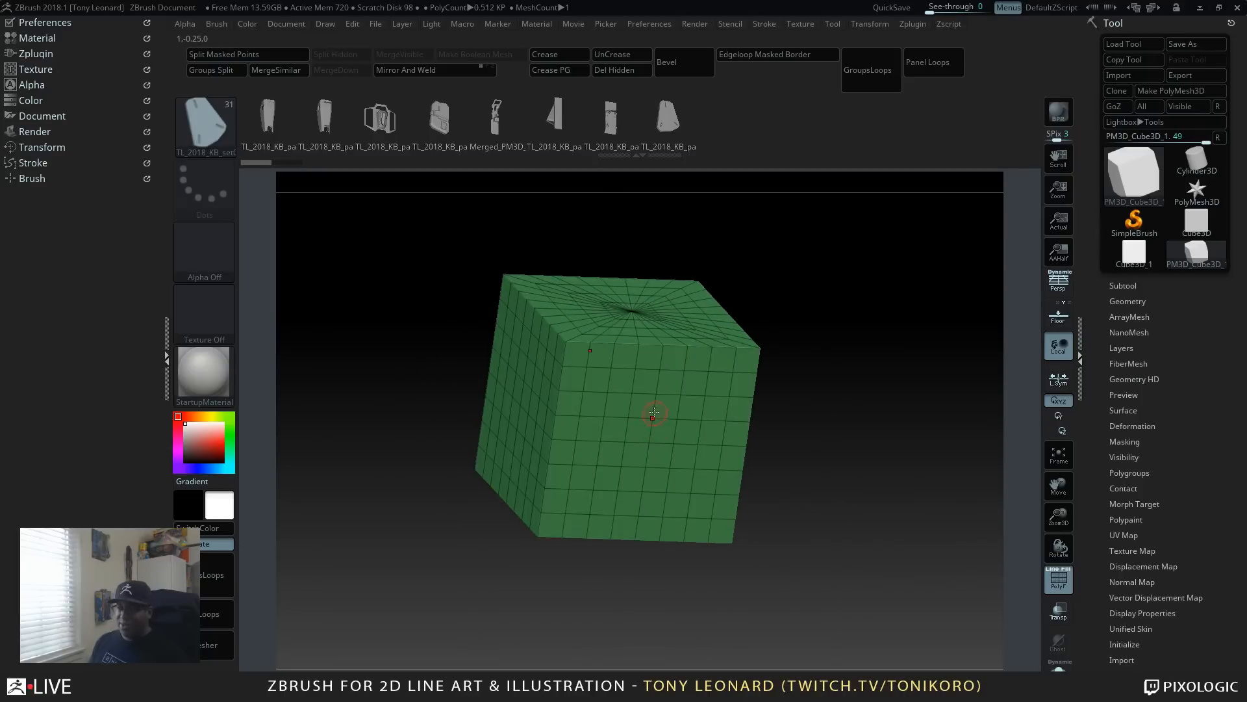
drag(888, 482, 856, 439)
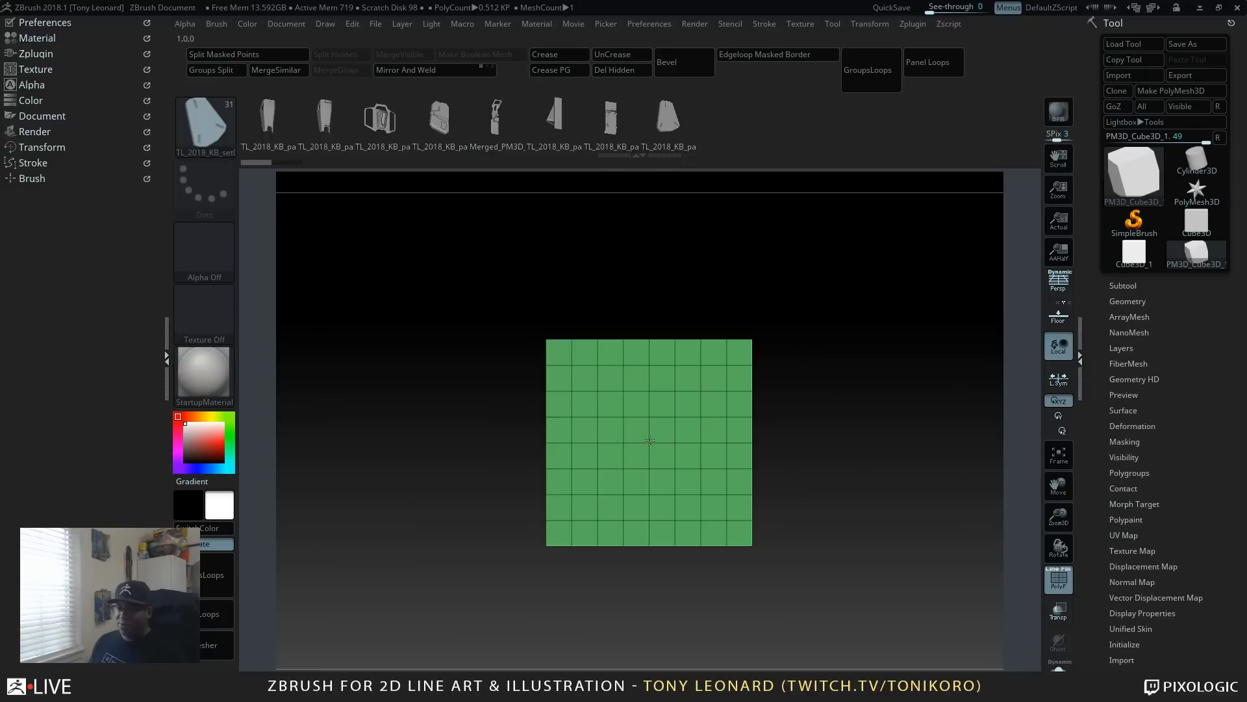
drag(648, 512, 647, 557)
drag(808, 420, 833, 431)
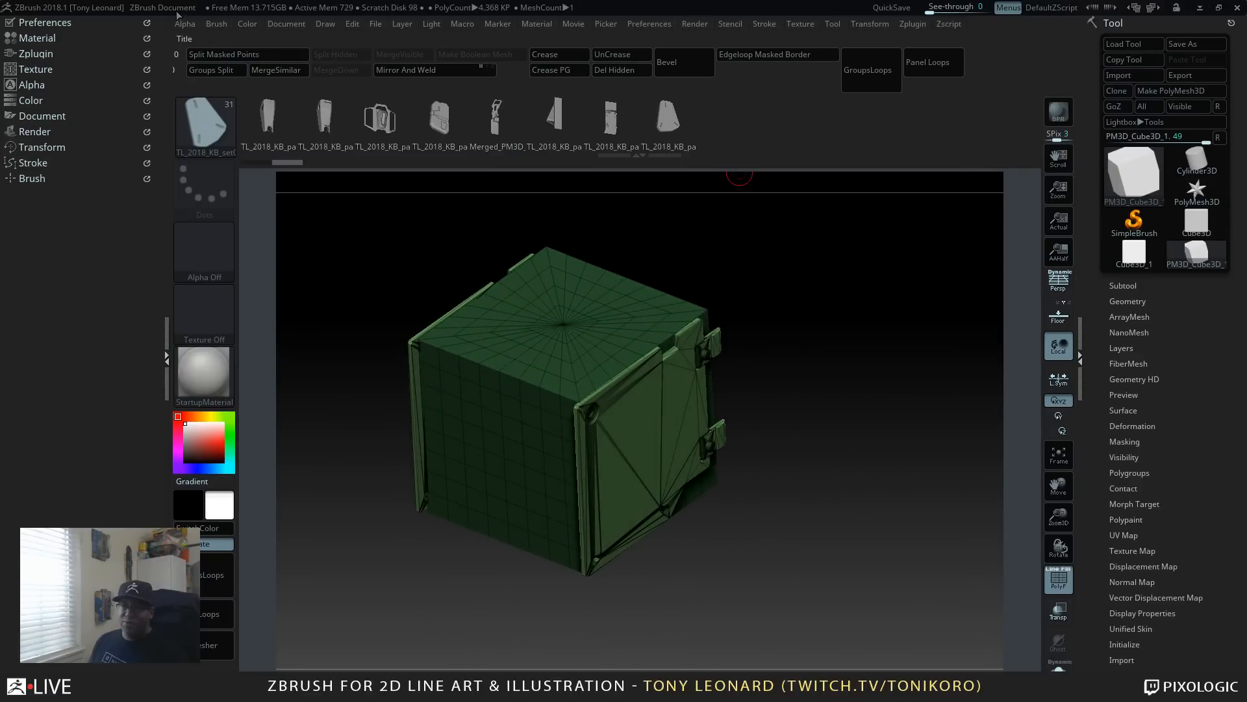
Step: Split the masked cube off from the inserted plates as its own subtool and show the subtool list
click(251, 56)
drag(914, 418, 841, 393)
click(1124, 286)
drag(942, 458, 662, 428)
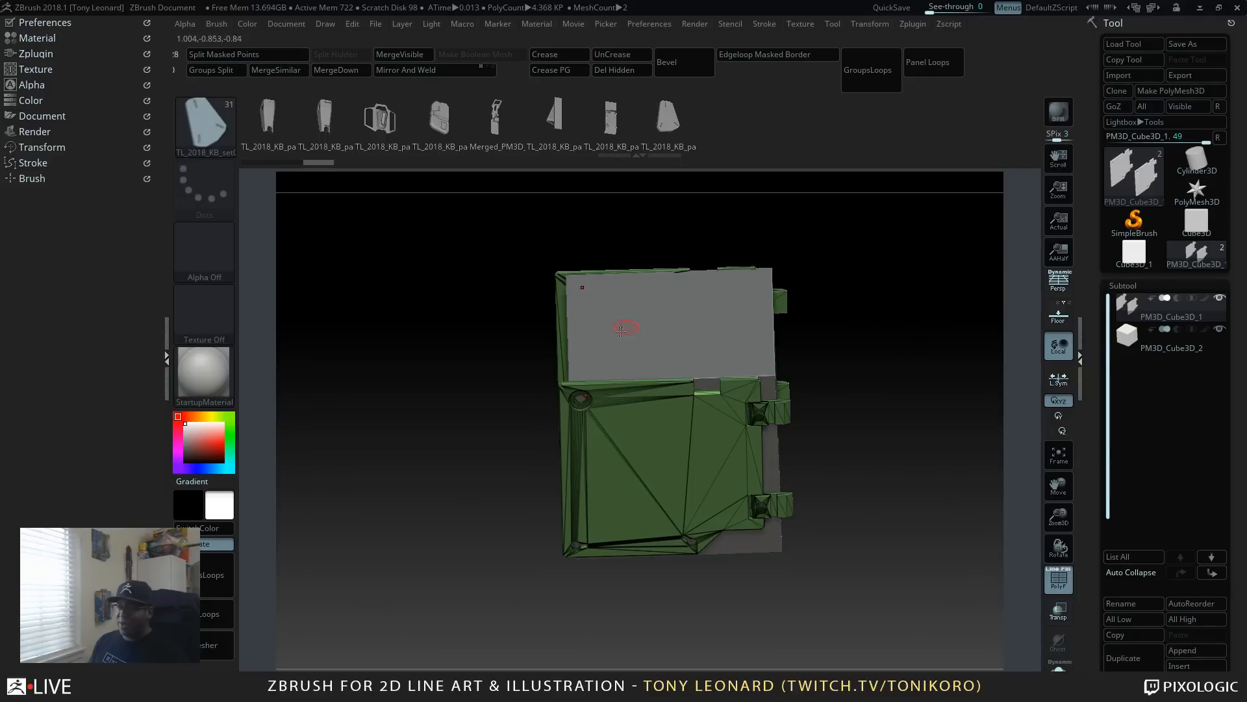
drag(832, 400, 884, 476)
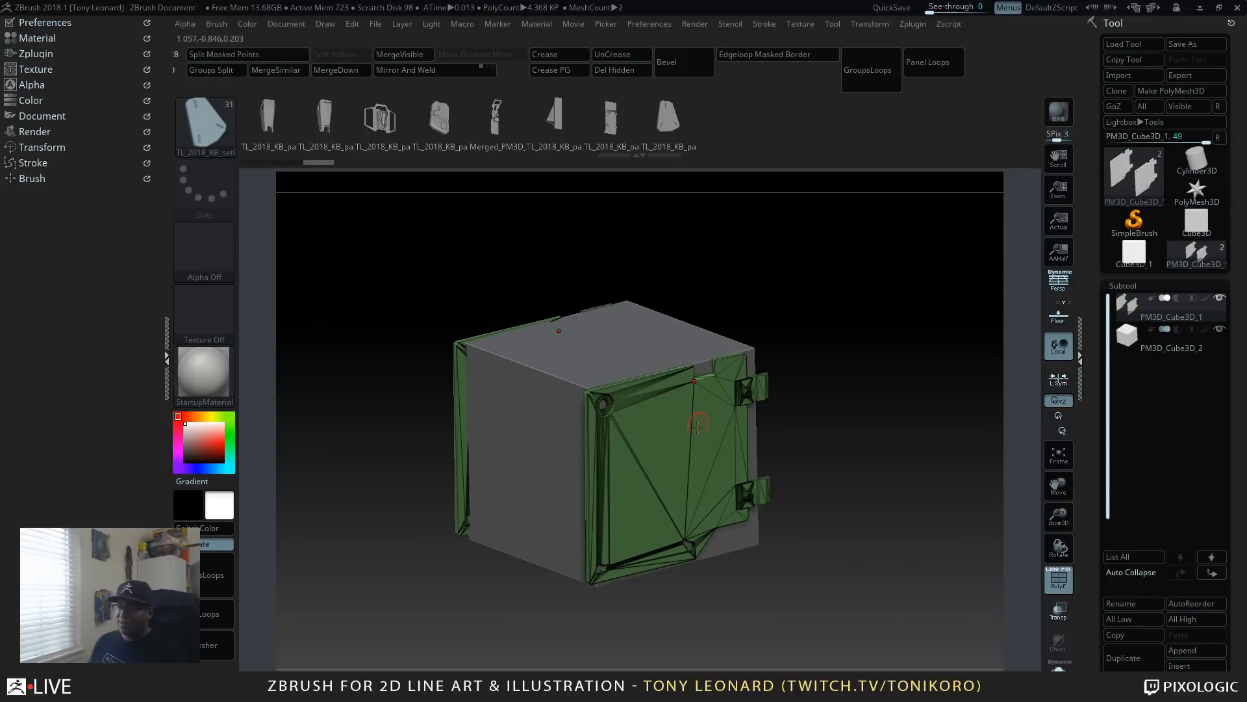
drag(805, 394, 839, 430)
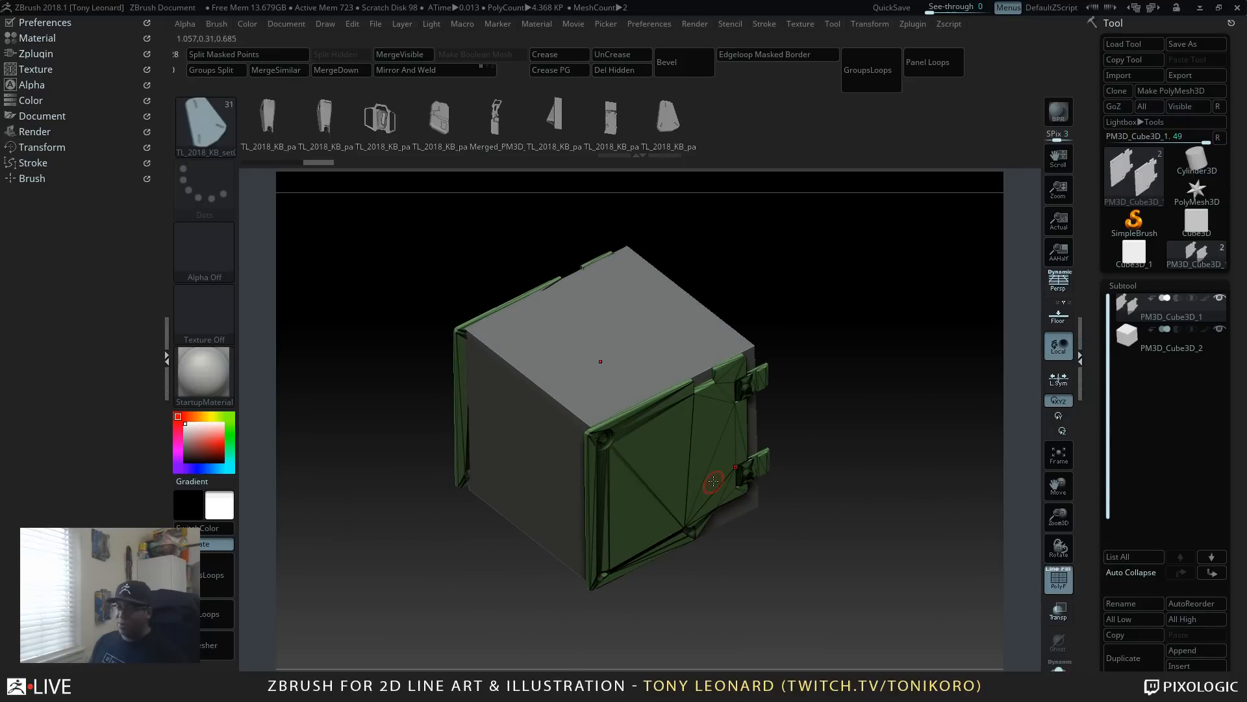
Step: Turn off the polyframe wireframe and look over the cube with its attached plates from several sides
key(shift+f)
drag(896, 426, 734, 482)
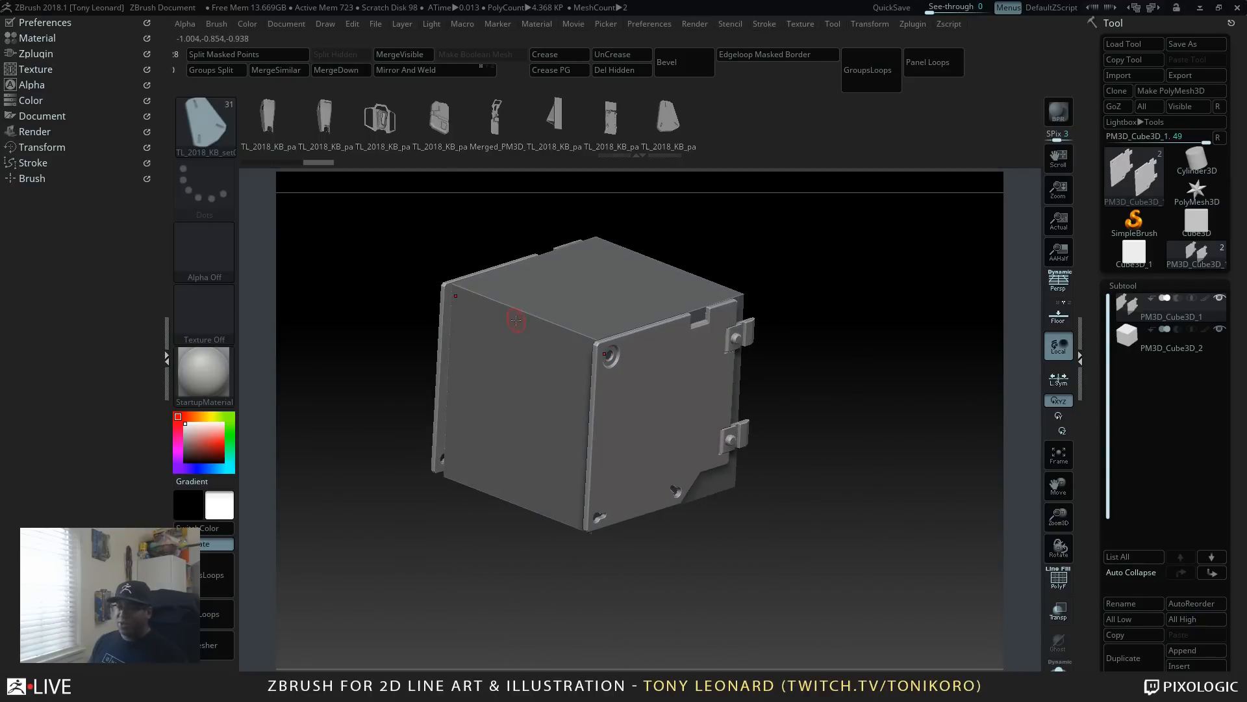
drag(925, 477, 893, 466)
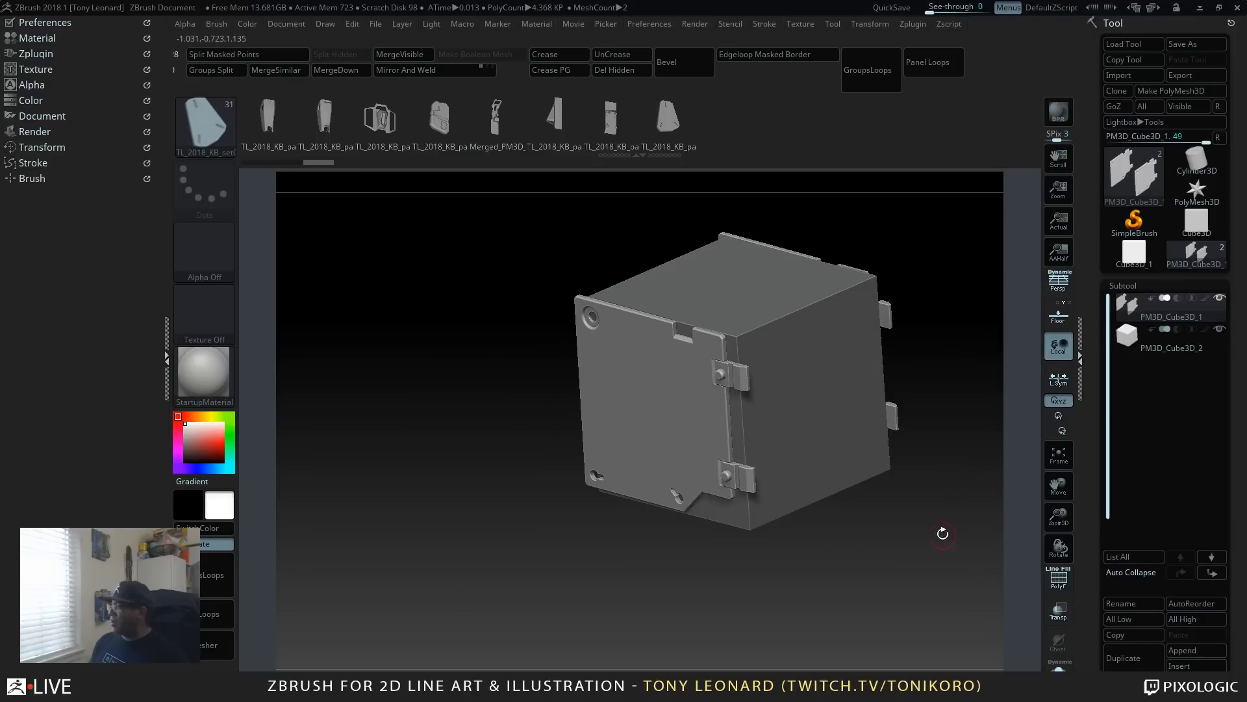
Step: Choose the open angular frame from the kitbash parts and try to insert it on the face of the hinged plate
drag(896, 529, 782, 546)
key(m)
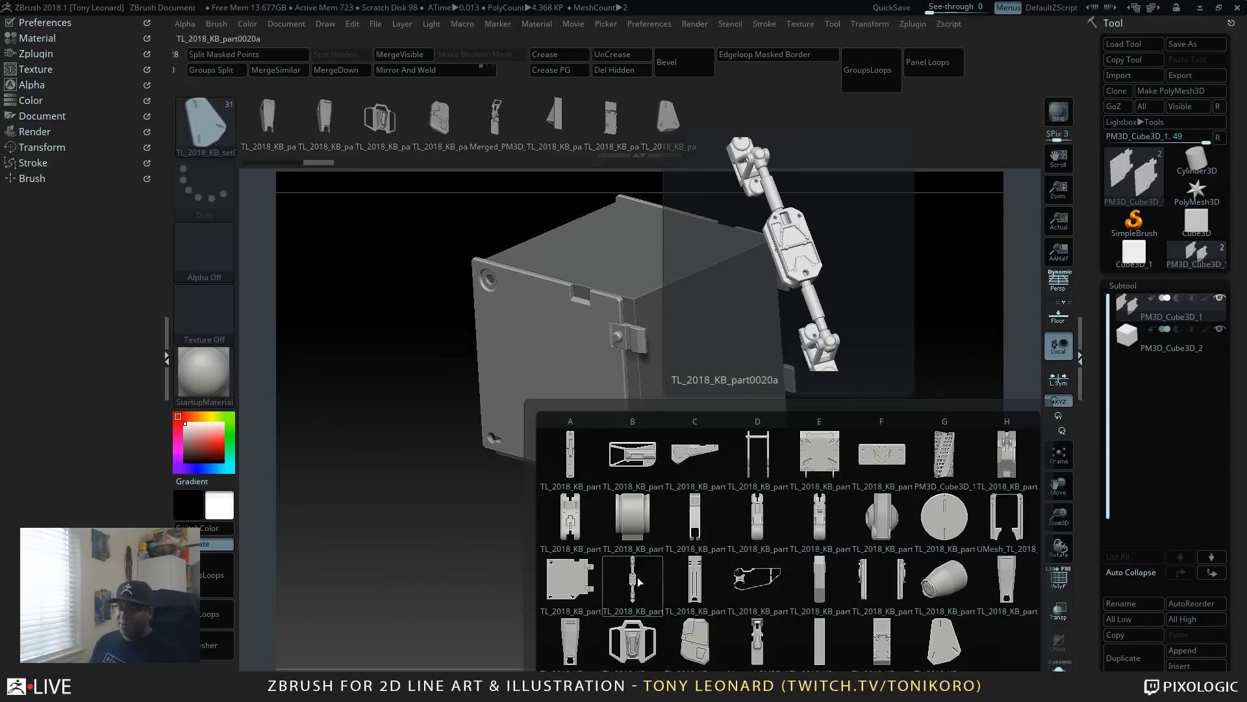
drag(707, 504, 875, 495)
drag(564, 374, 551, 375)
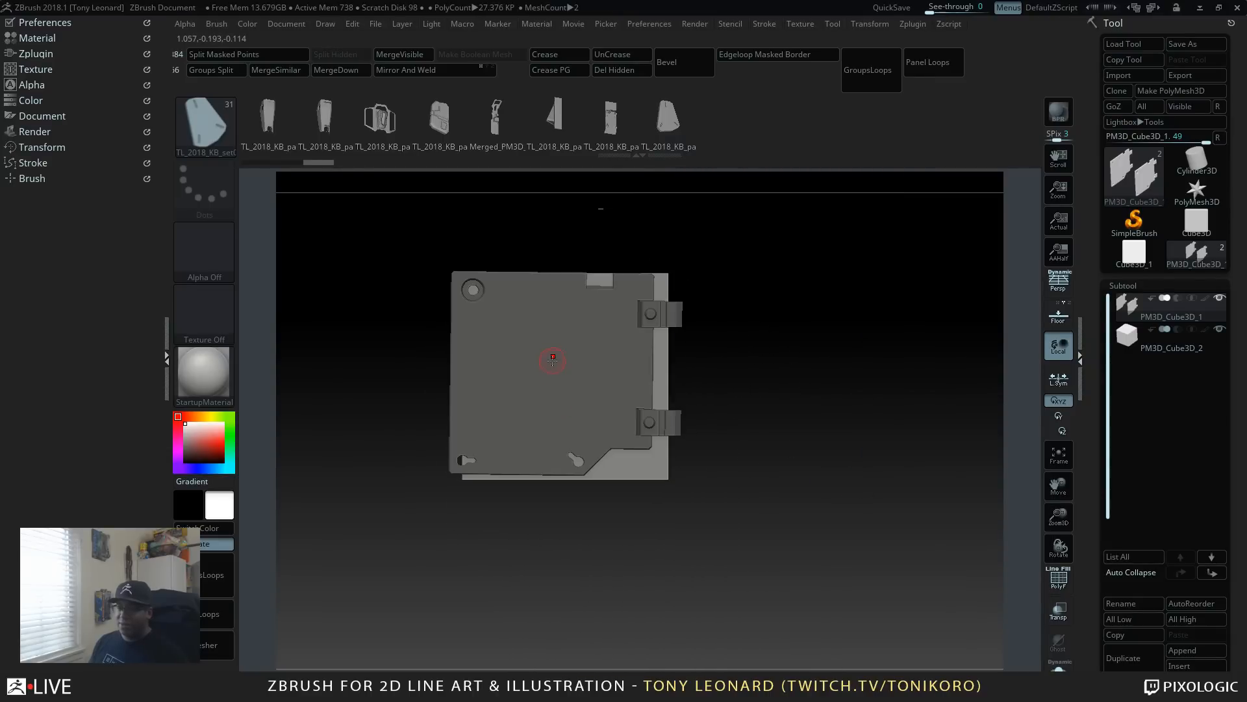
key(ctrl+z)
key(ctrl+z)
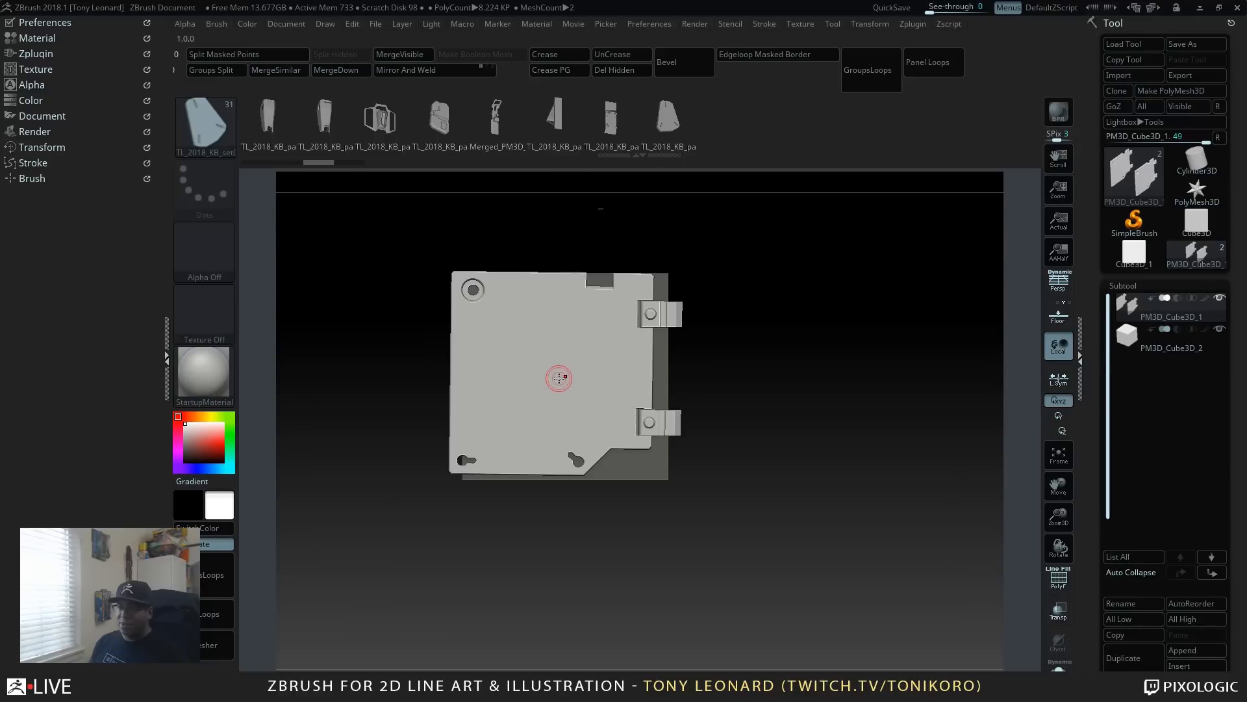
Step: Split the combined cube and plates into separate subtools and delete the duplicate plate subtool PM3D_Cube3D_1
click(203, 77)
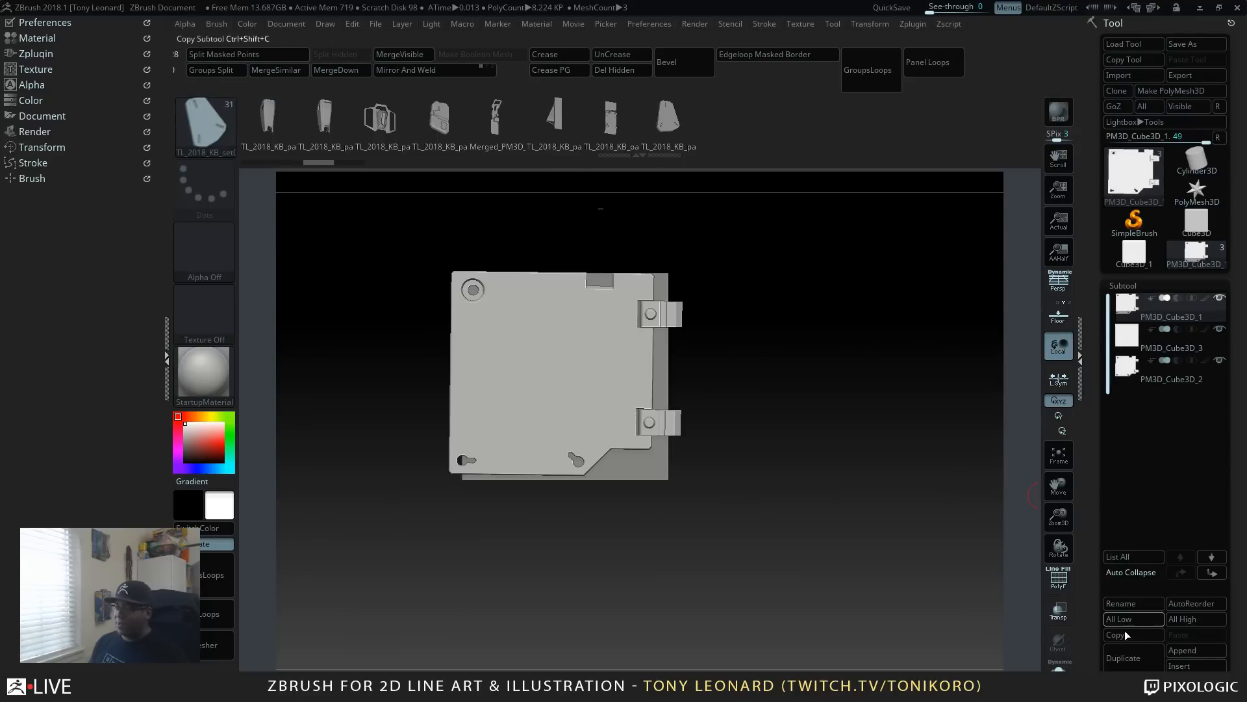
click(1134, 681)
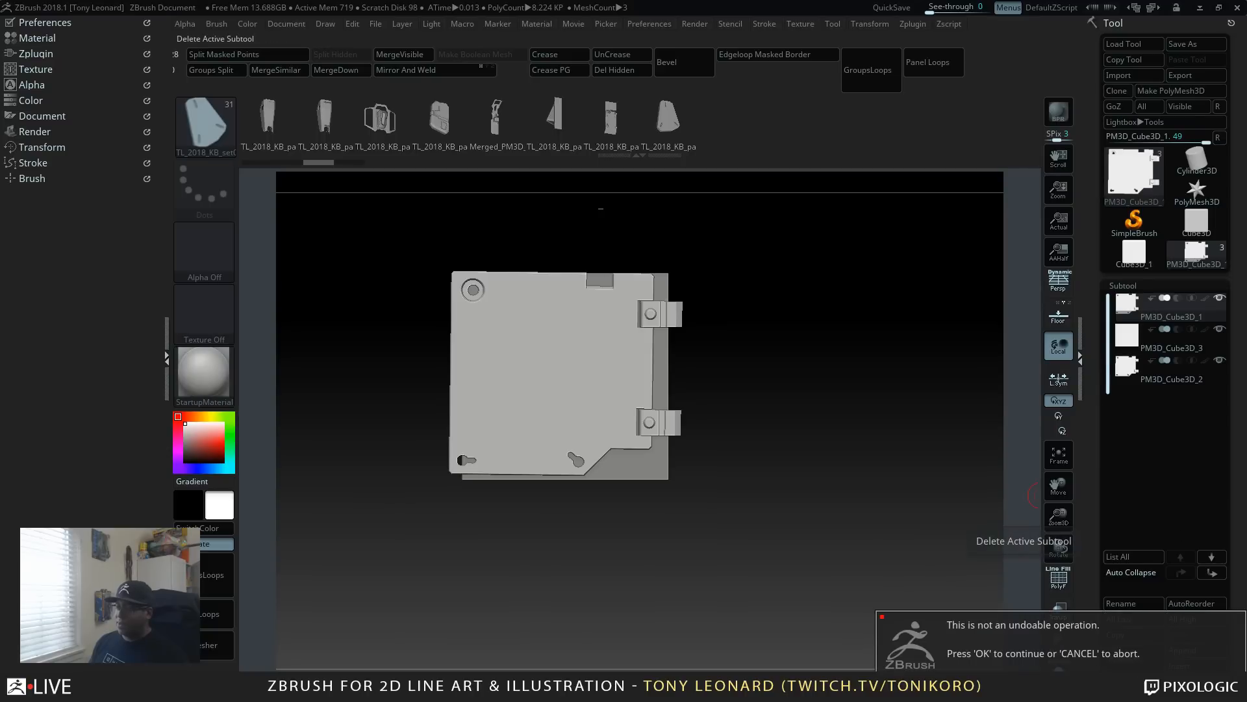
key(Return)
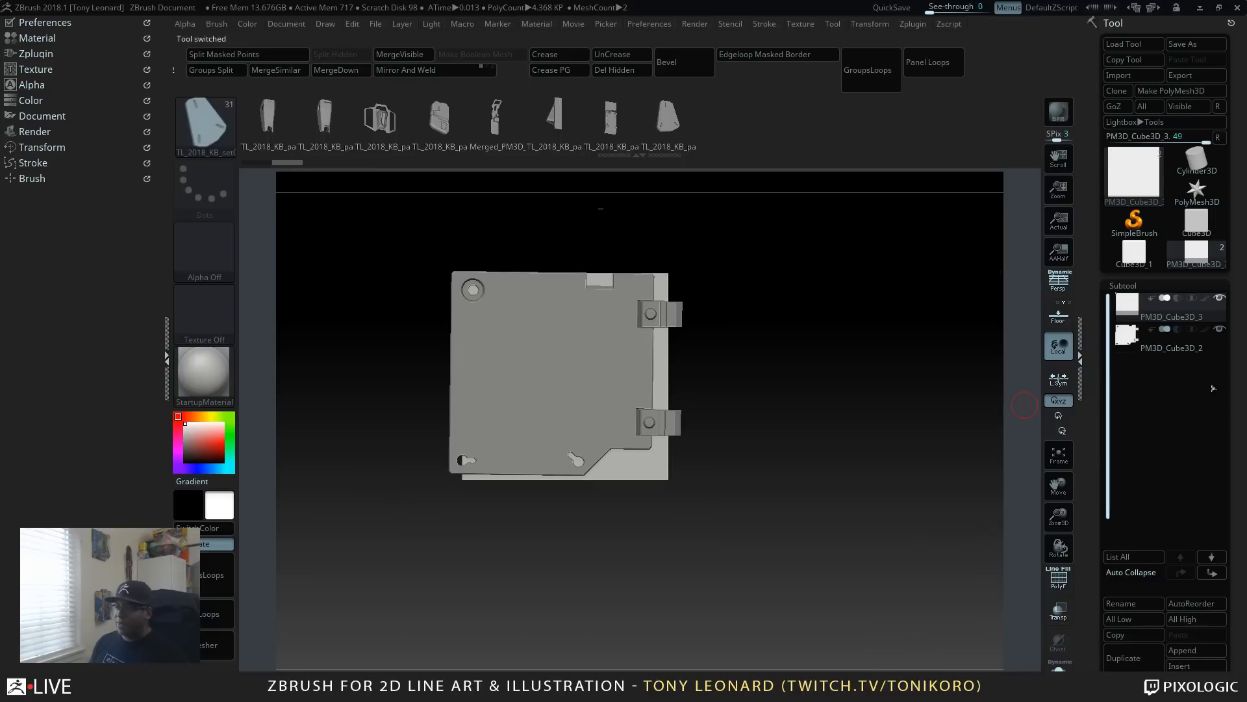
Step: Make the plate subtool PM3D_Cube3D_2 active and insert the angular frame over the plate, extending past its upper and lower edges
click(1145, 343)
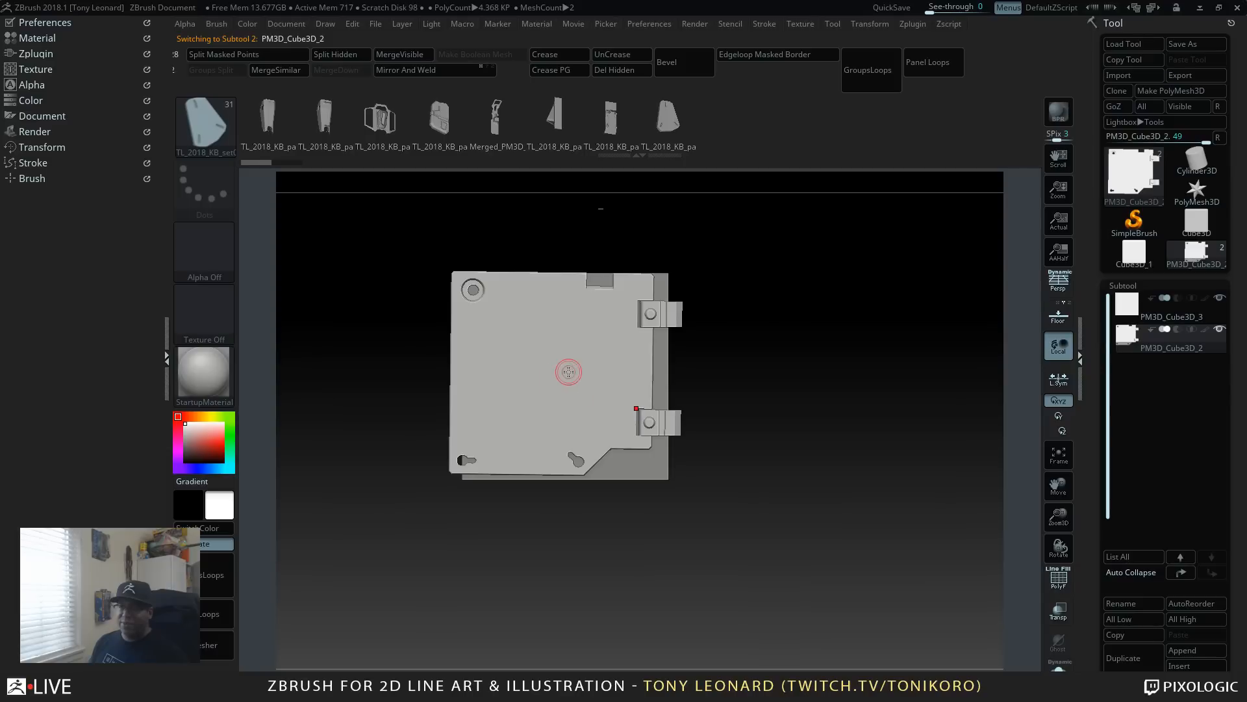
drag(554, 371, 754, 520)
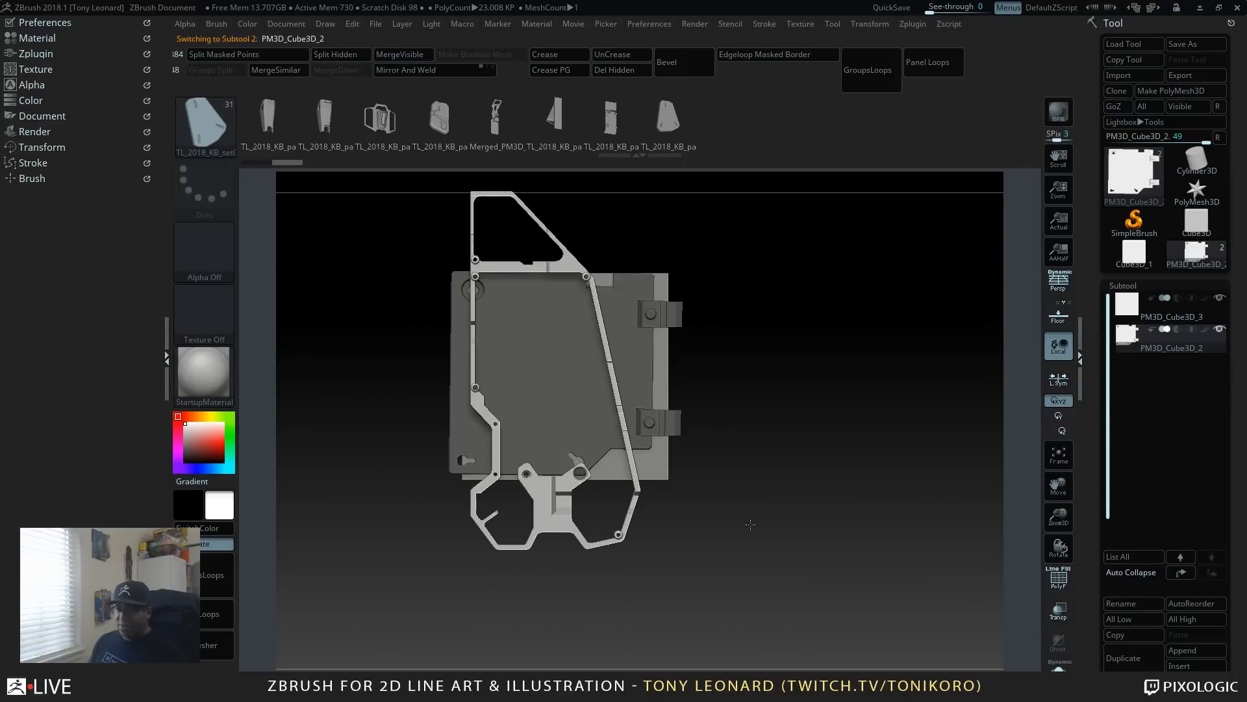
alt+drag(731, 622, 801, 614)
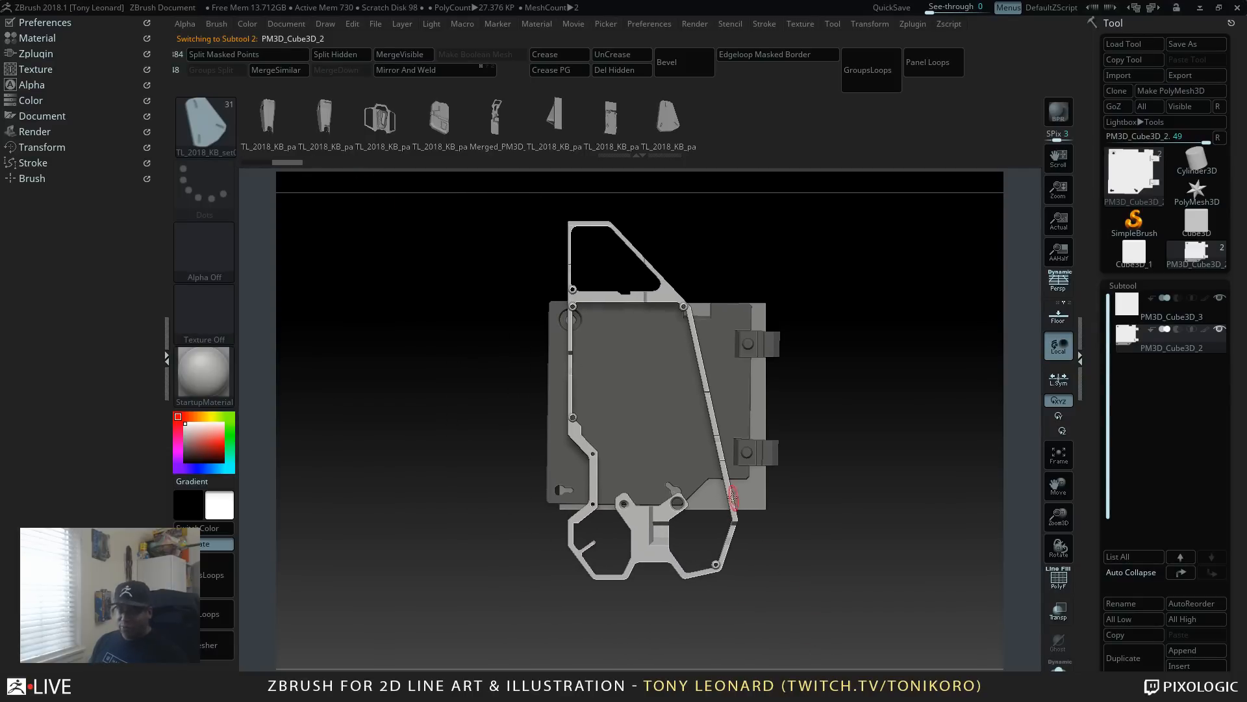
Step: Rotate the inserted frame a quarter turn so it lies lengthwise across the plate, and move it slightly outward from the cube
key(w)
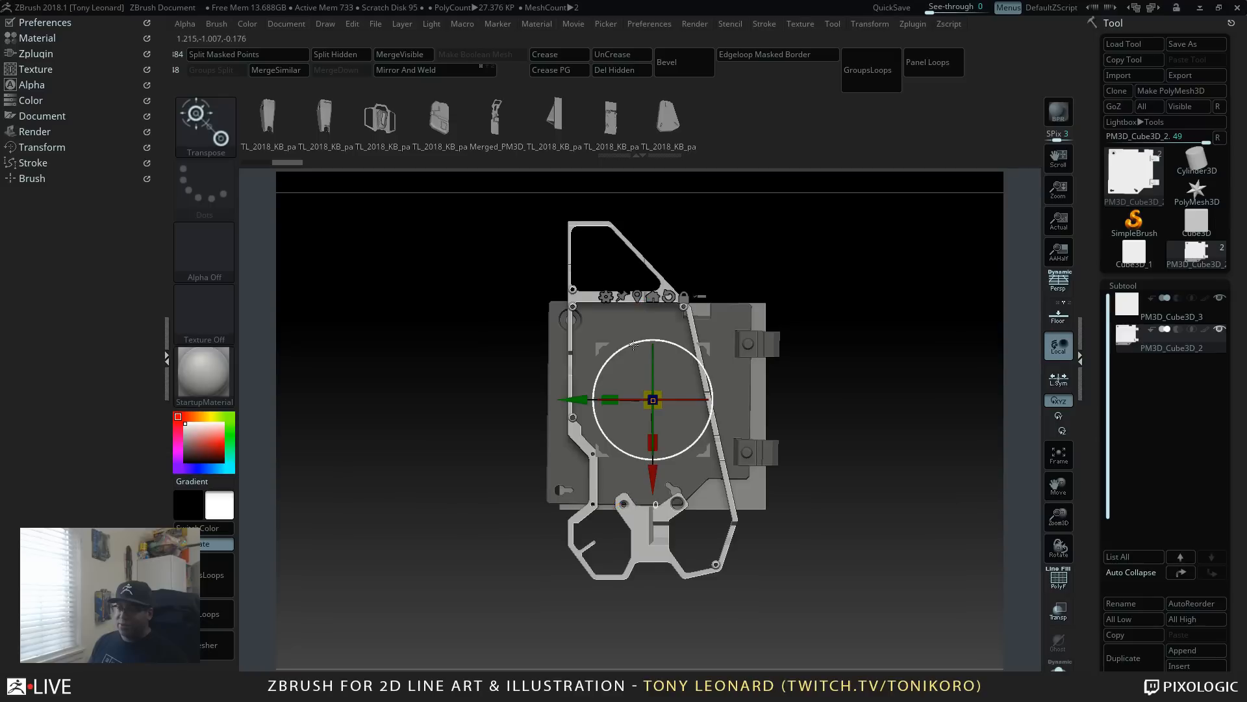
drag(636, 343, 610, 416)
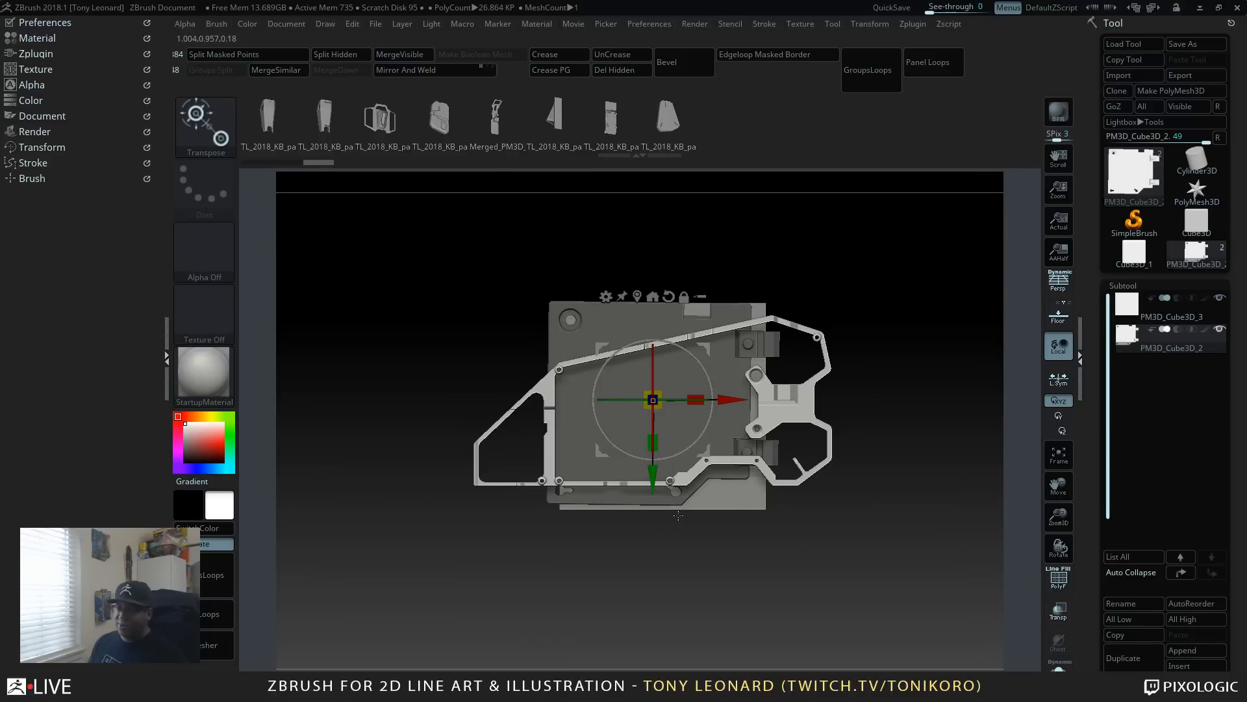
drag(707, 425, 898, 571)
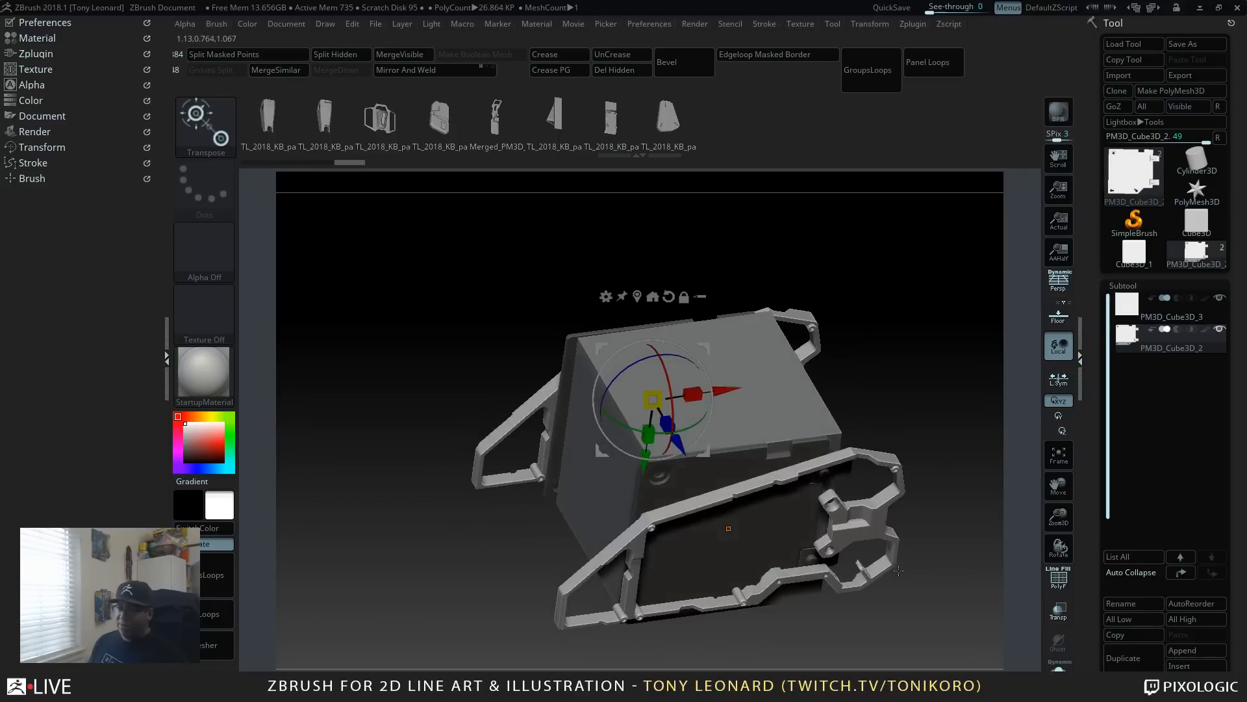
mouse_move(682, 447)
mouse_down()
mouse_move(695, 465)
mouse_move(676, 431)
mouse_up()
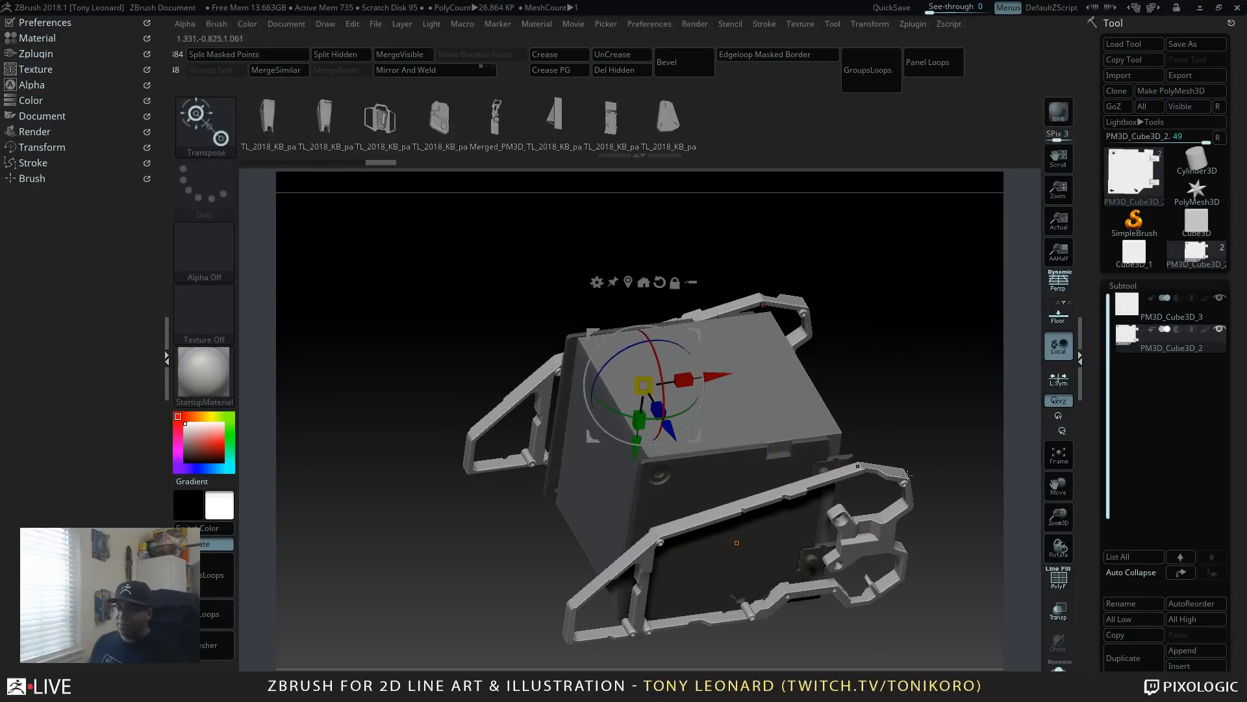
Step: Split the masked hinged plates off from the angular frames as a separate subtool
drag(946, 415, 831, 485)
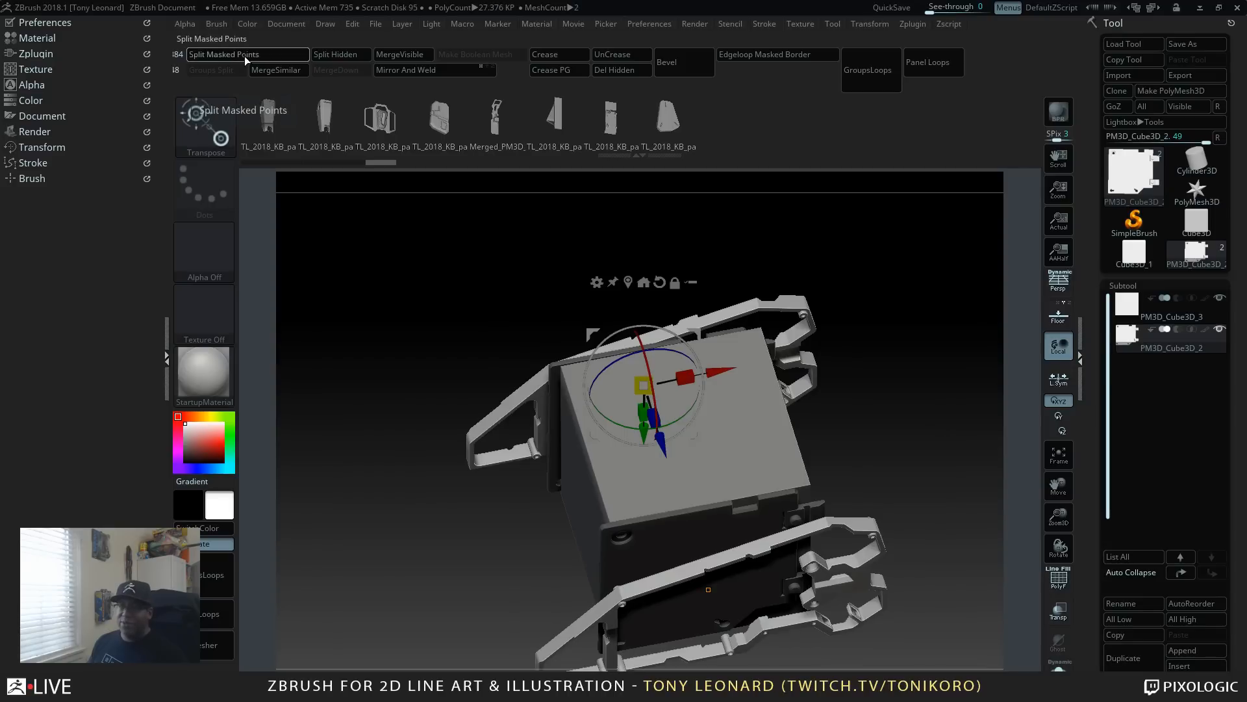
click(246, 54)
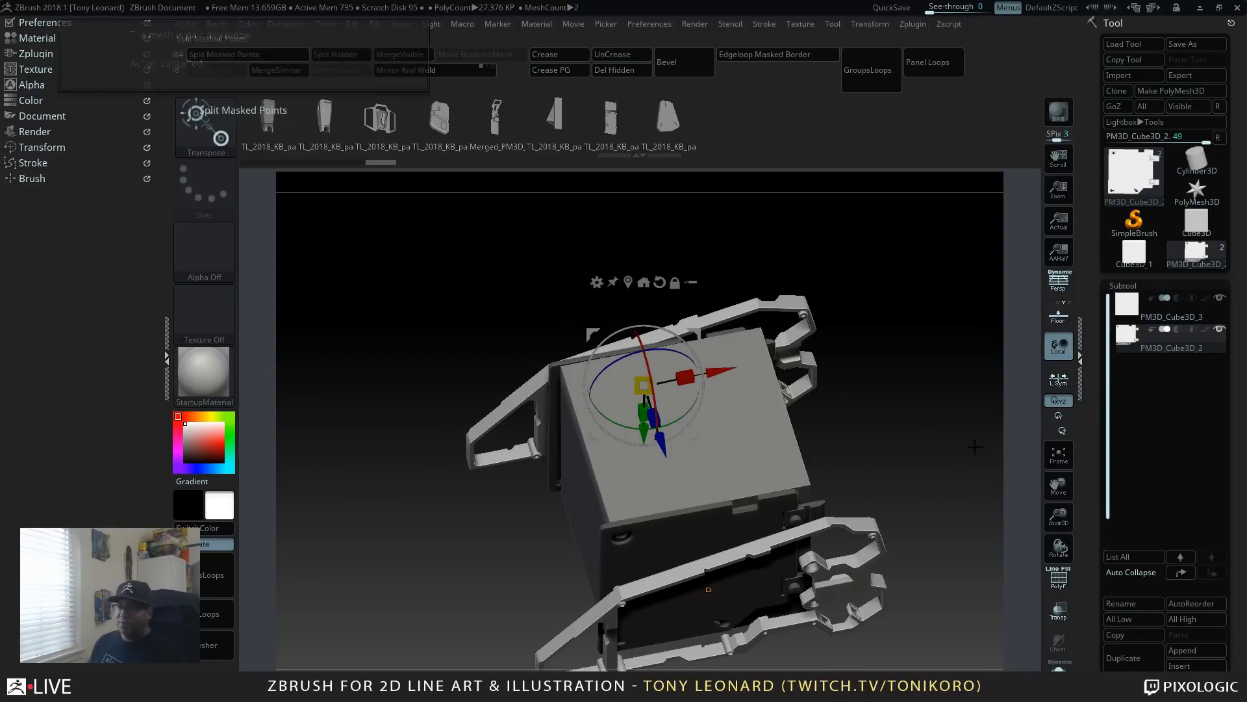
drag(888, 384, 908, 448)
alt+drag(908, 448, 600, 468)
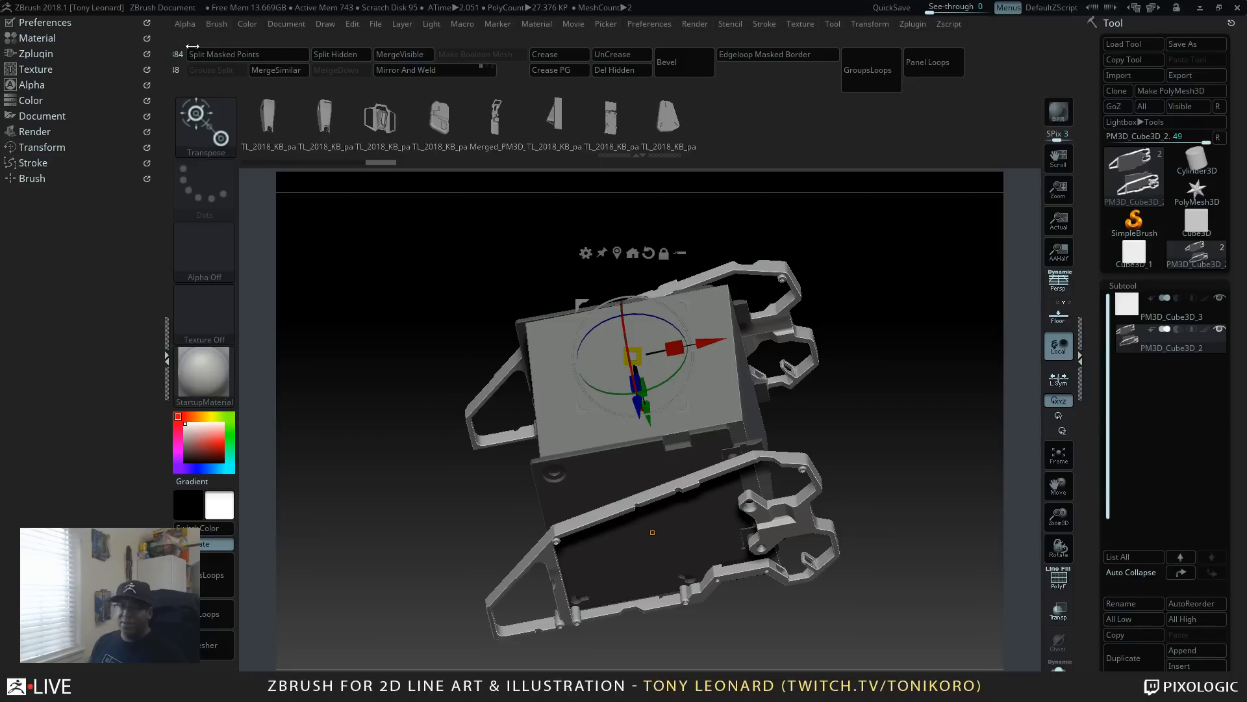
click(298, 54)
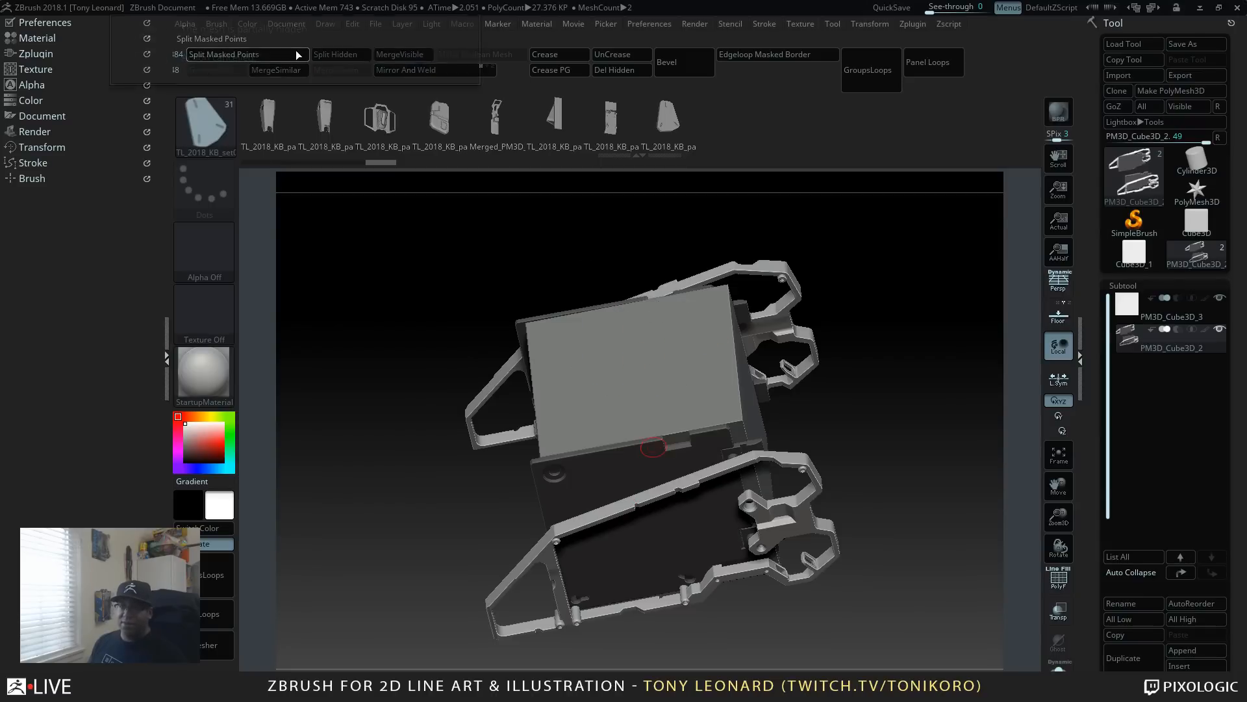
ctrl+shift+click(929, 375)
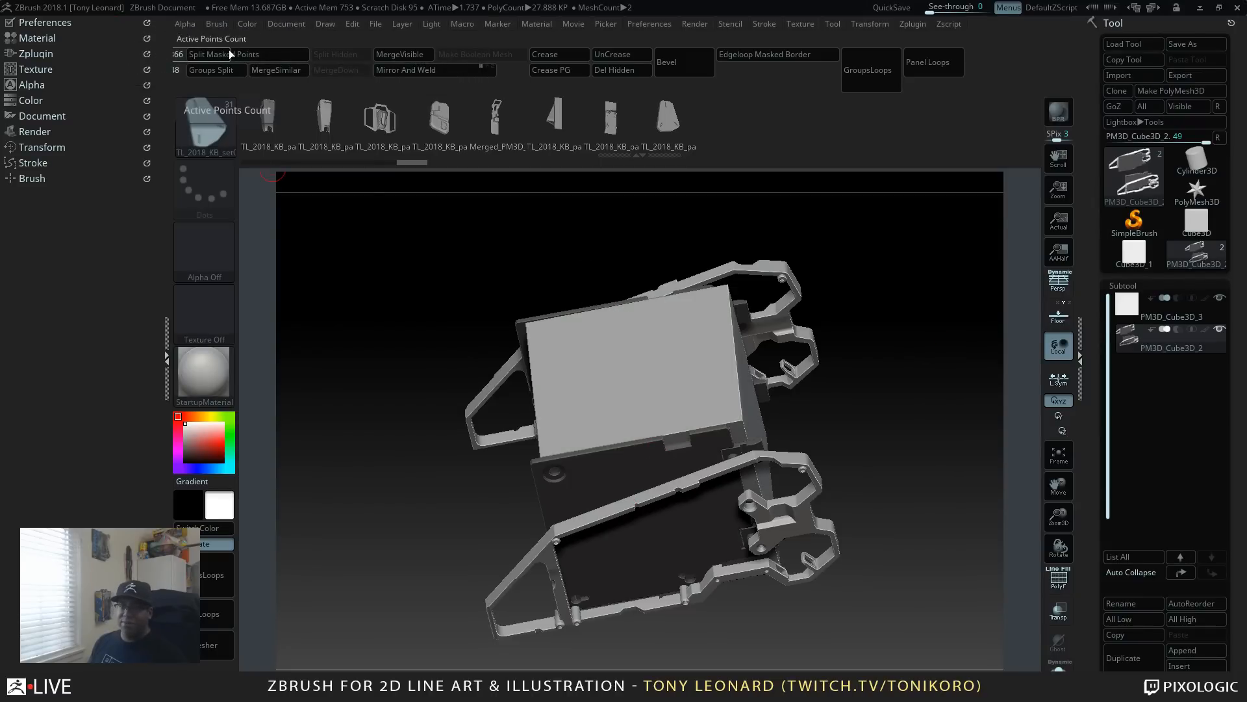
click(261, 55)
Step: Mask everything except the angular frames and split the masked cube with its plates off as a separate subtool
mouse_move(844, 402)
mouse_down()
mouse_move(872, 424)
mouse_move(881, 389)
mouse_move(930, 390)
mouse_move(860, 398)
mouse_up()
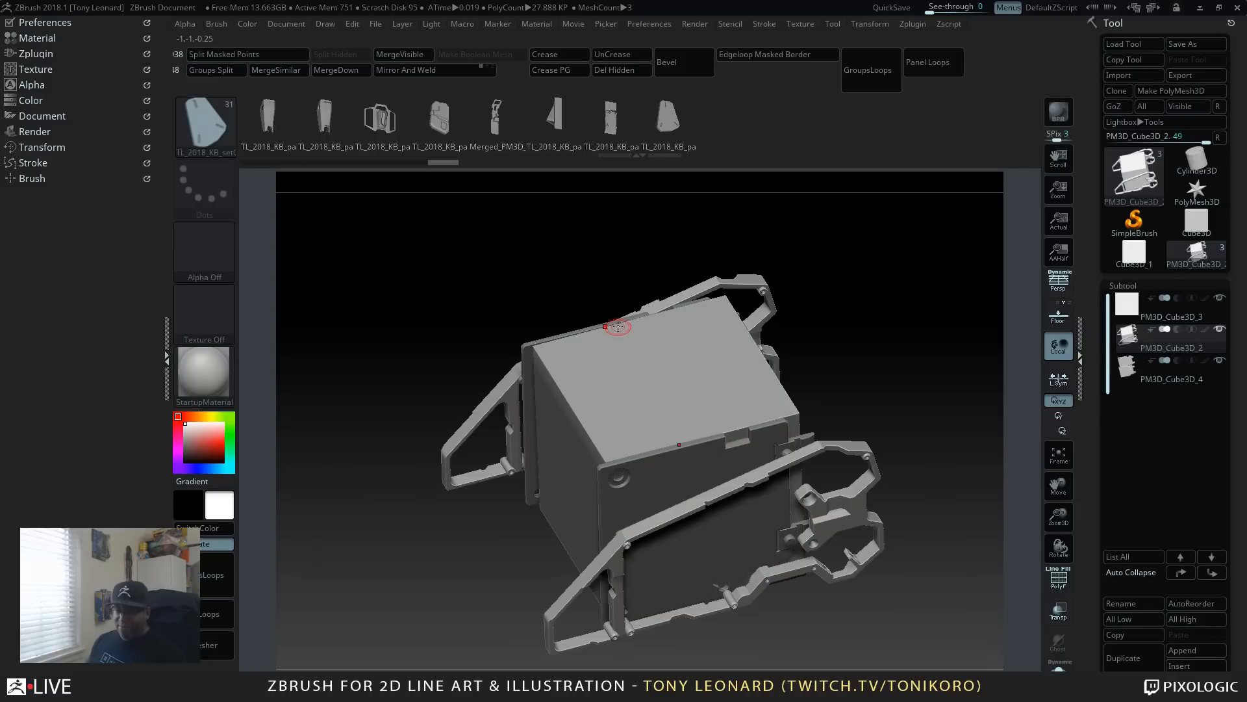
key(w)
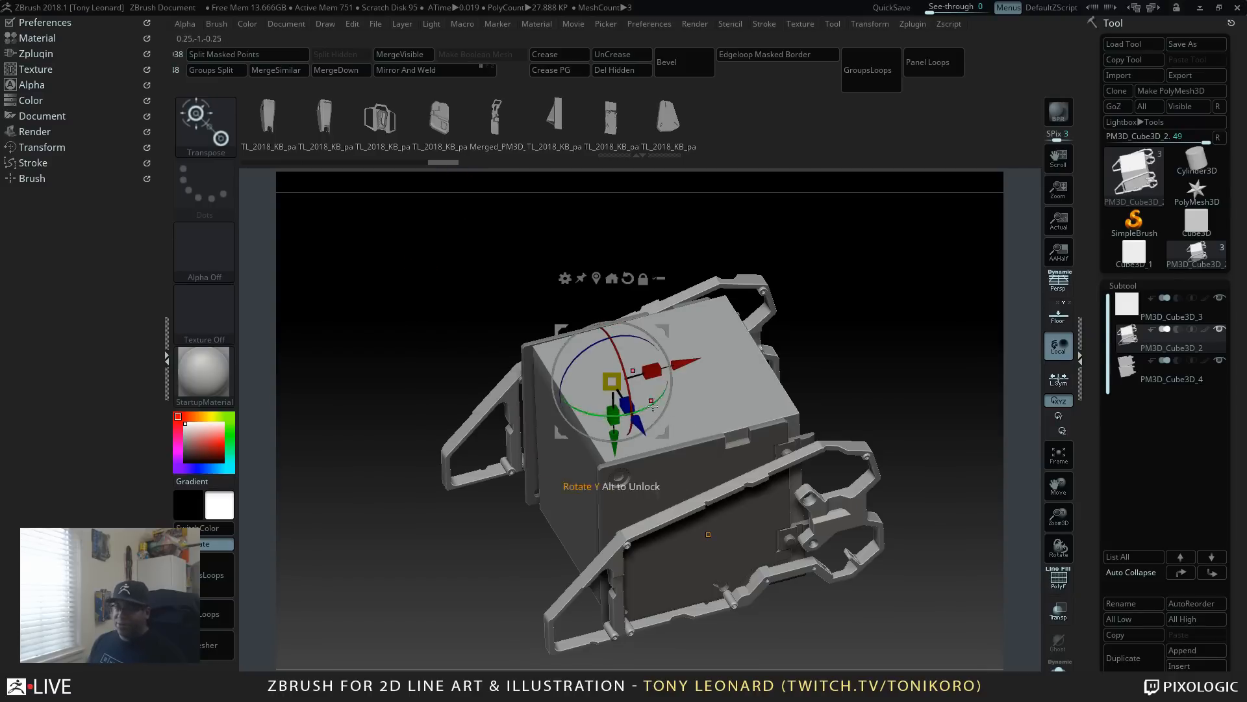
click(764, 383)
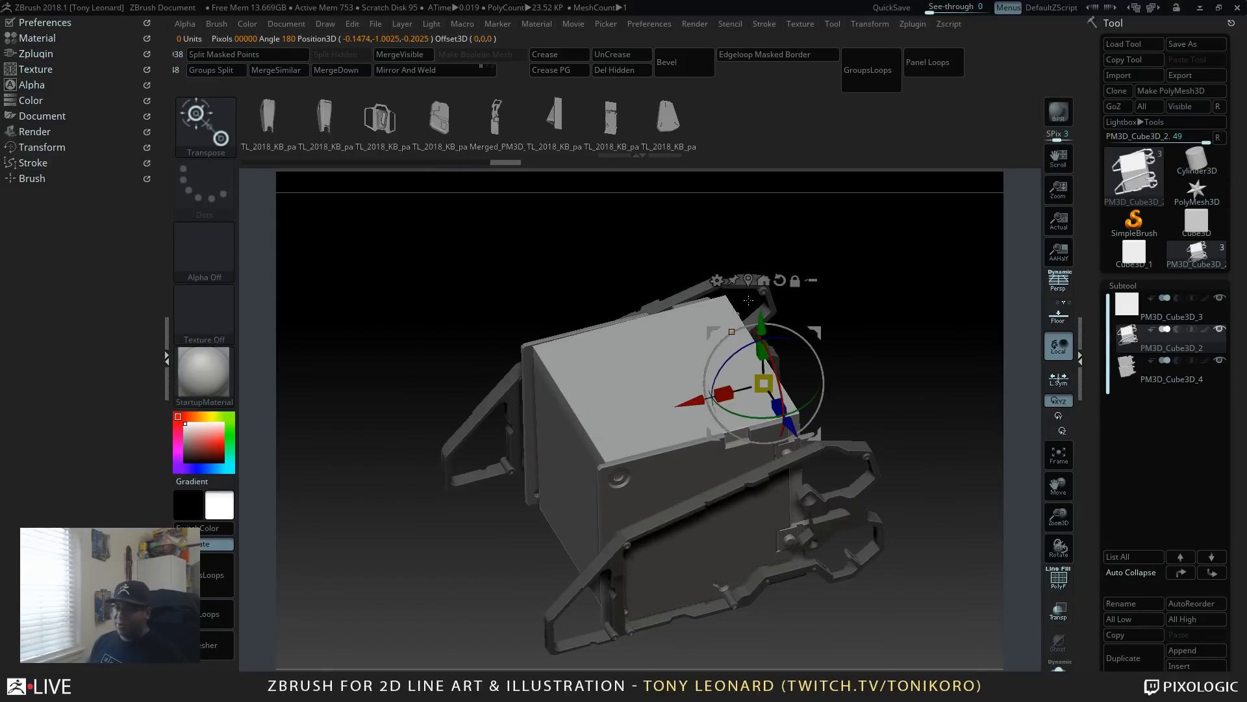
click(865, 444)
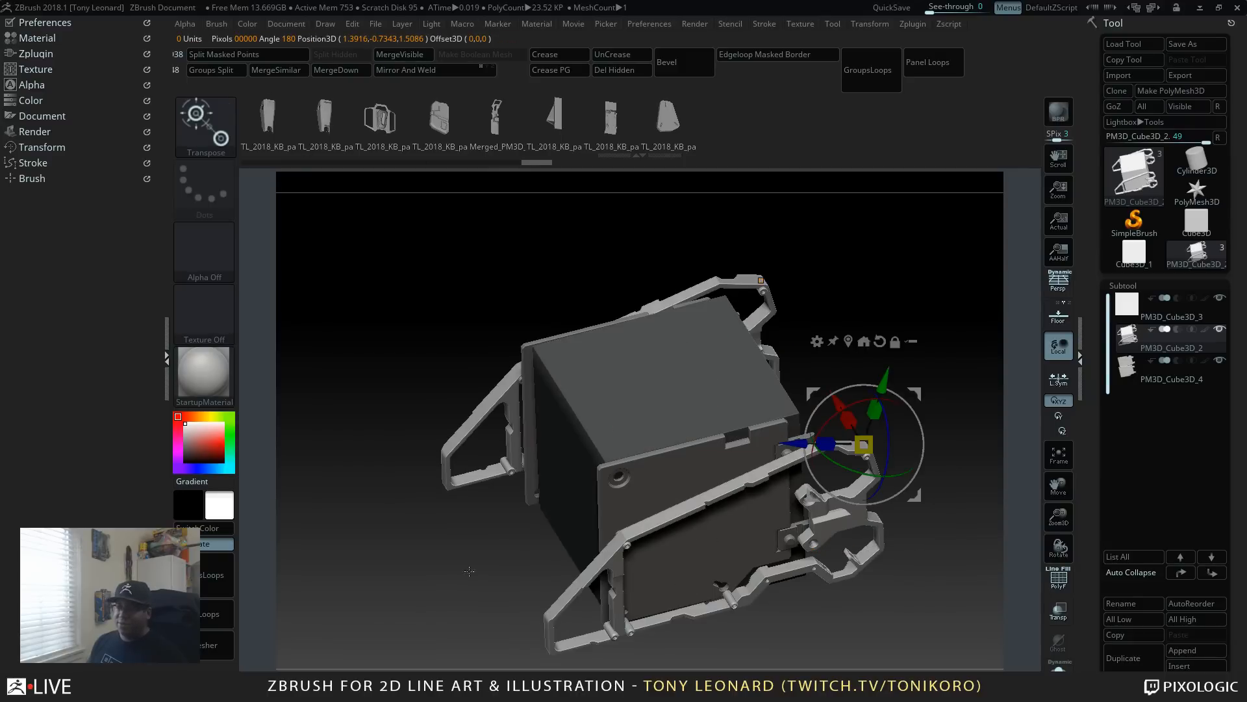
click(289, 55)
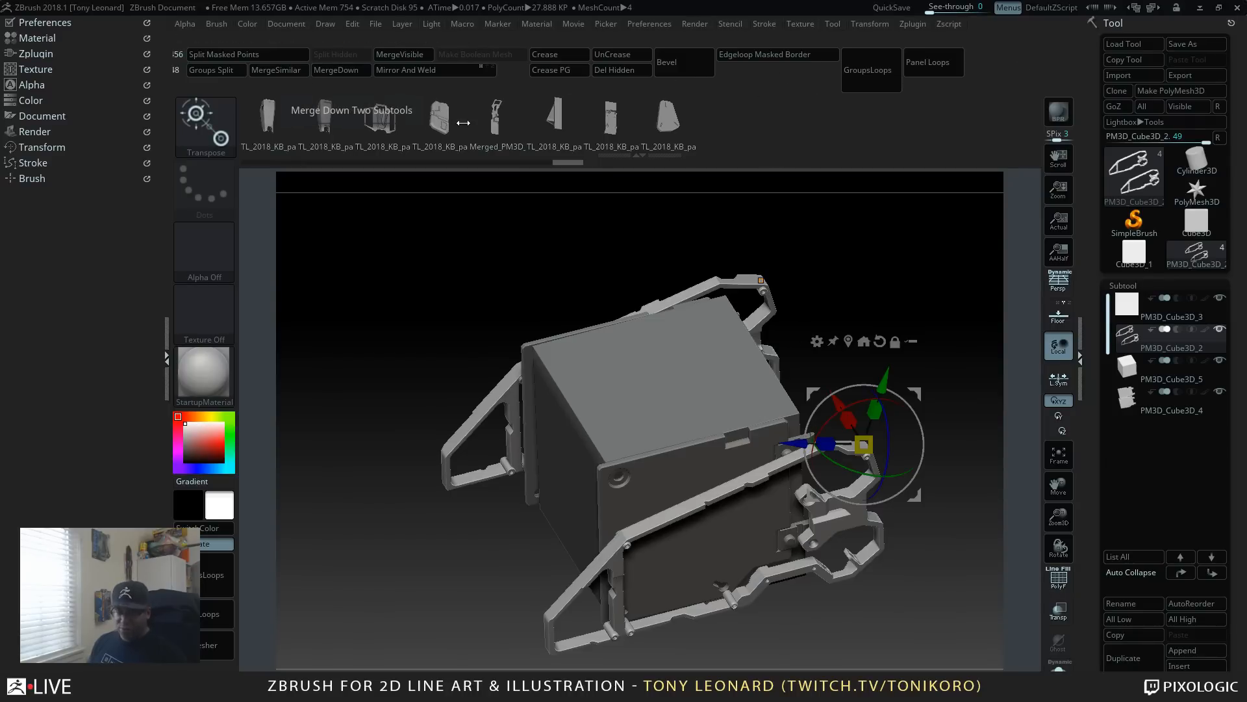
Step: Expand the Config preferences to view the interface customization options, and collapse them again
key(ctrl)
mouse_move(773, 83)
mouse_down()
mouse_move(1246, 95)
mouse_move(711, 106)
mouse_move(739, 98)
mouse_up()
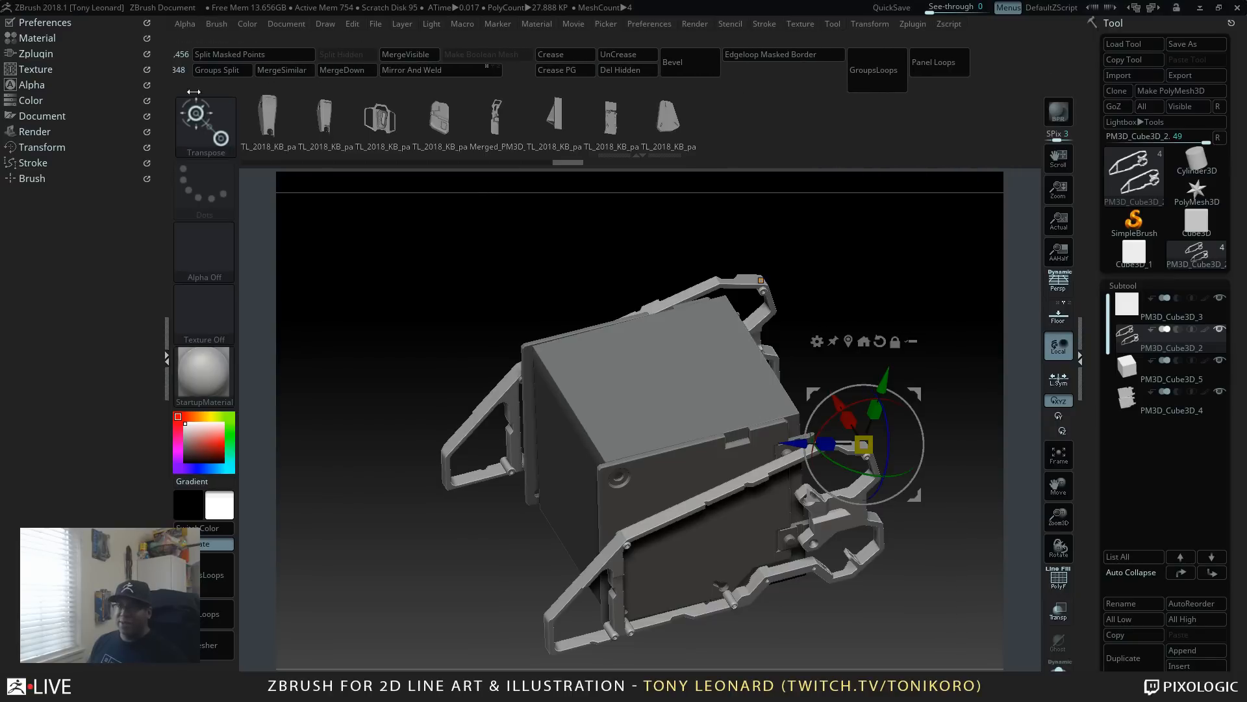
click(77, 23)
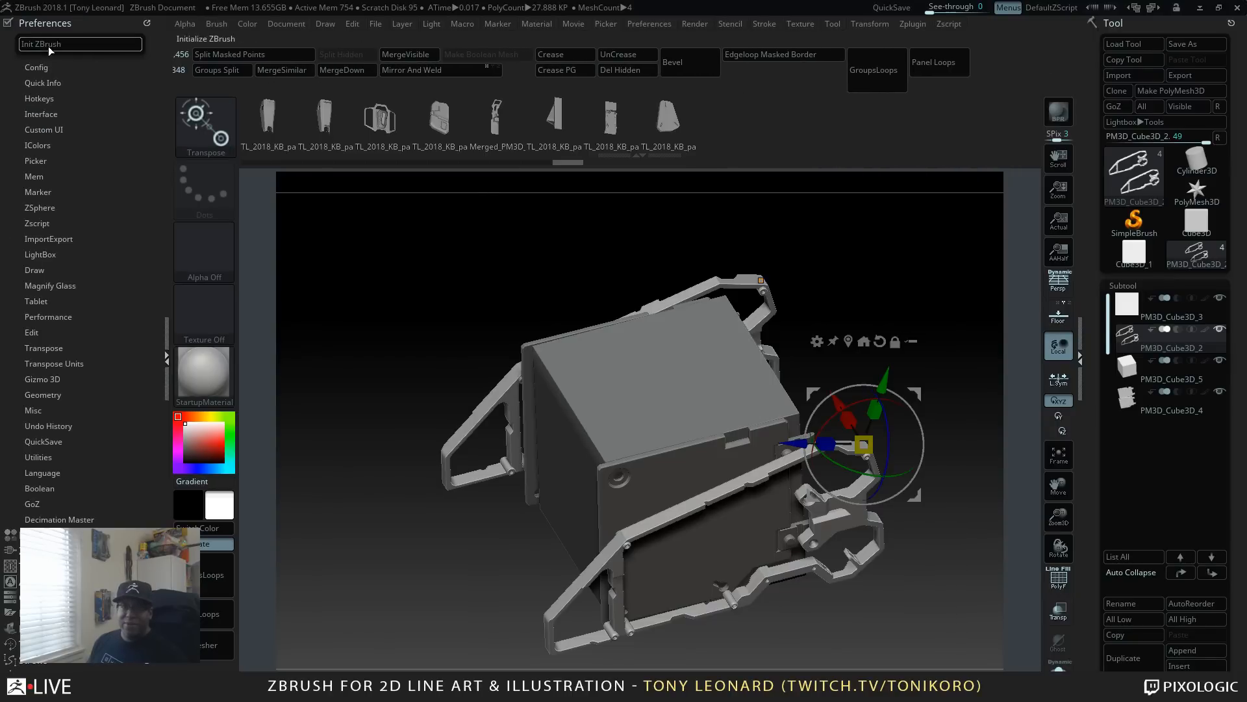
click(40, 67)
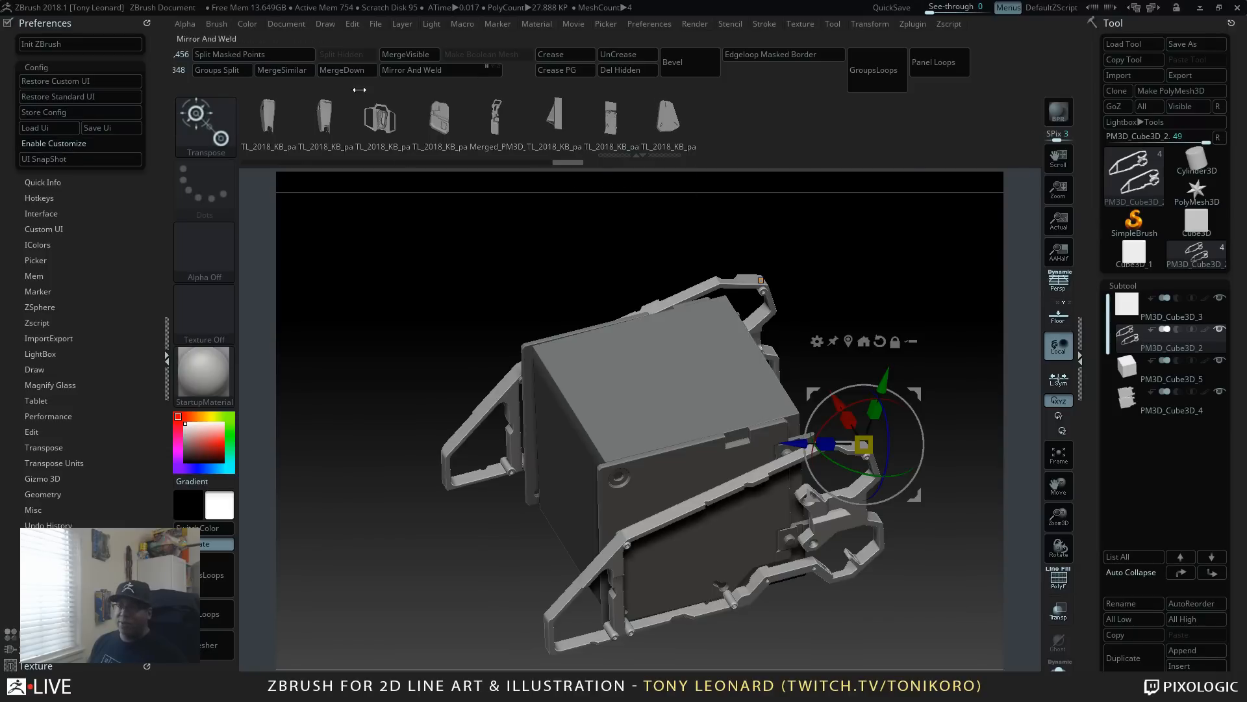
click(56, 25)
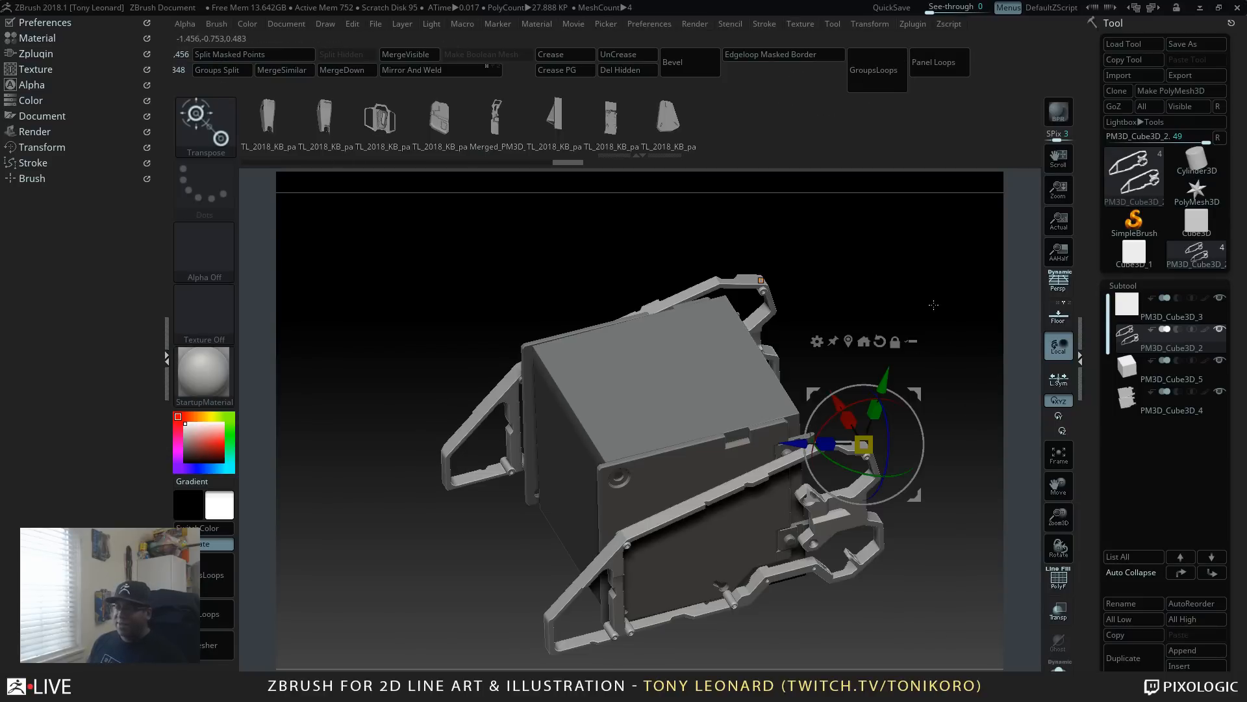
Step: Load the TL_KB20 kitbash insert brush containing the cowling and mech parts
shift+drag(933, 305, 842, 264)
drag(810, 330, 703, 575)
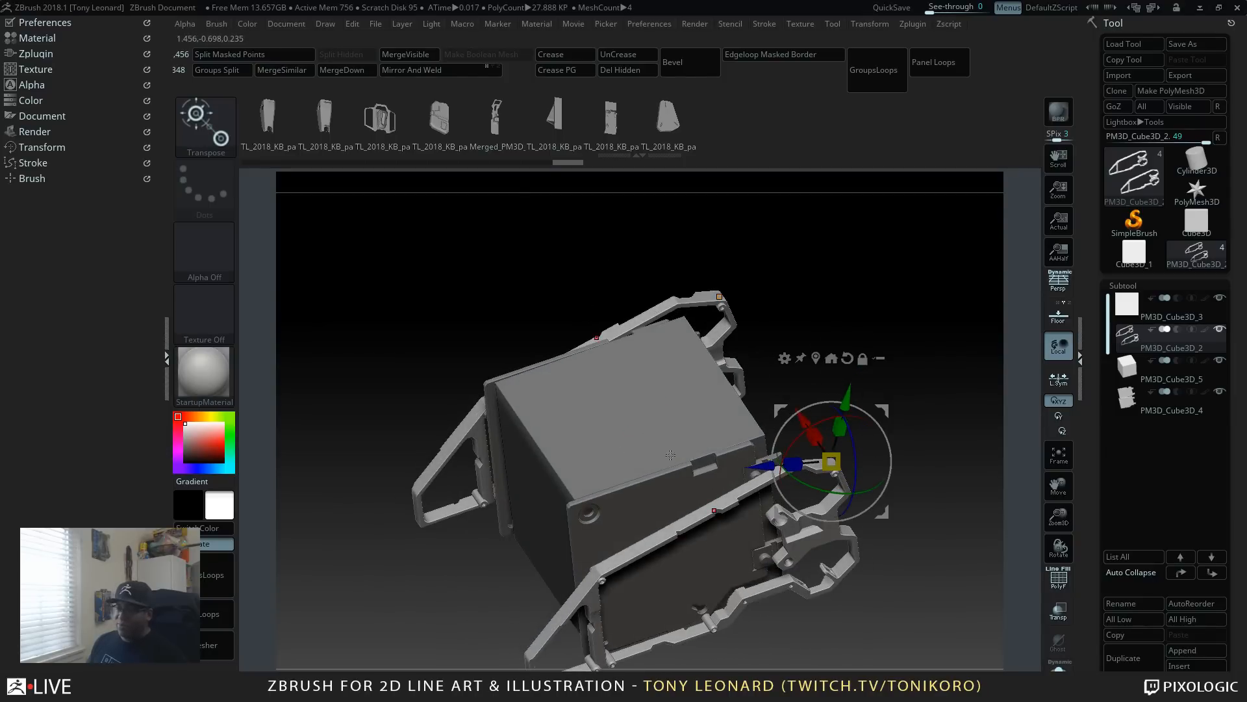
drag(474, 242, 532, 285)
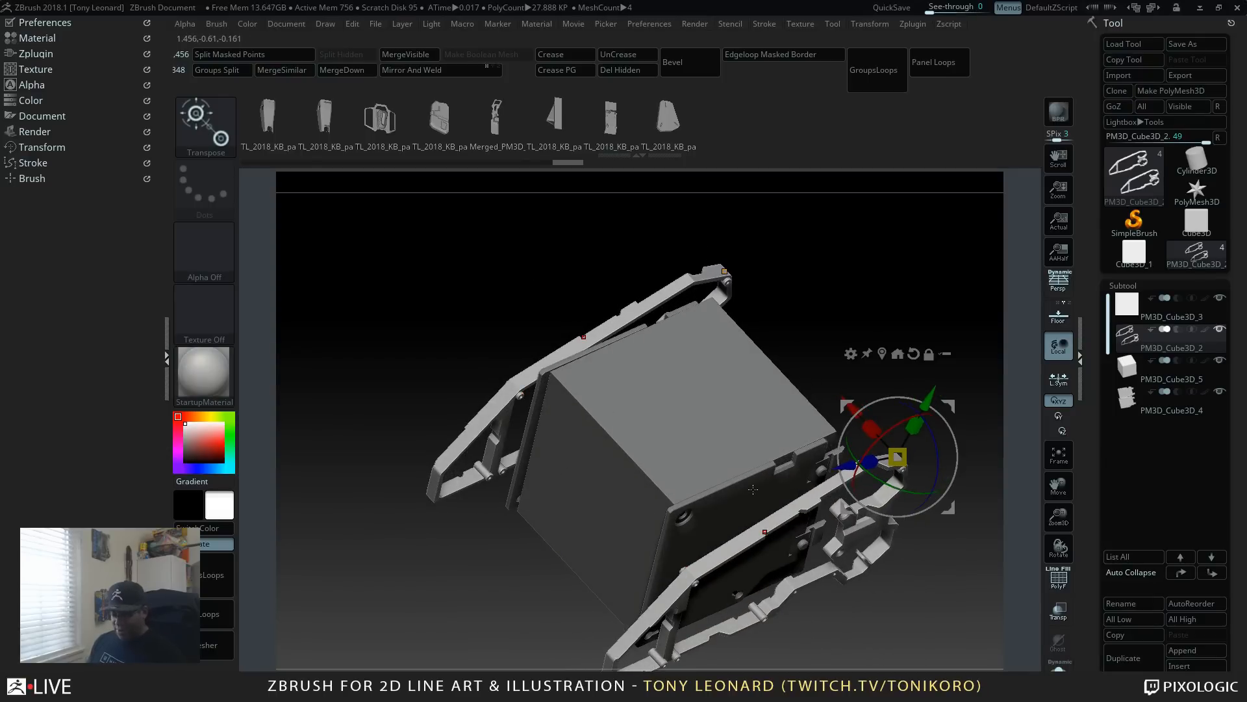
key(b)
key(t)
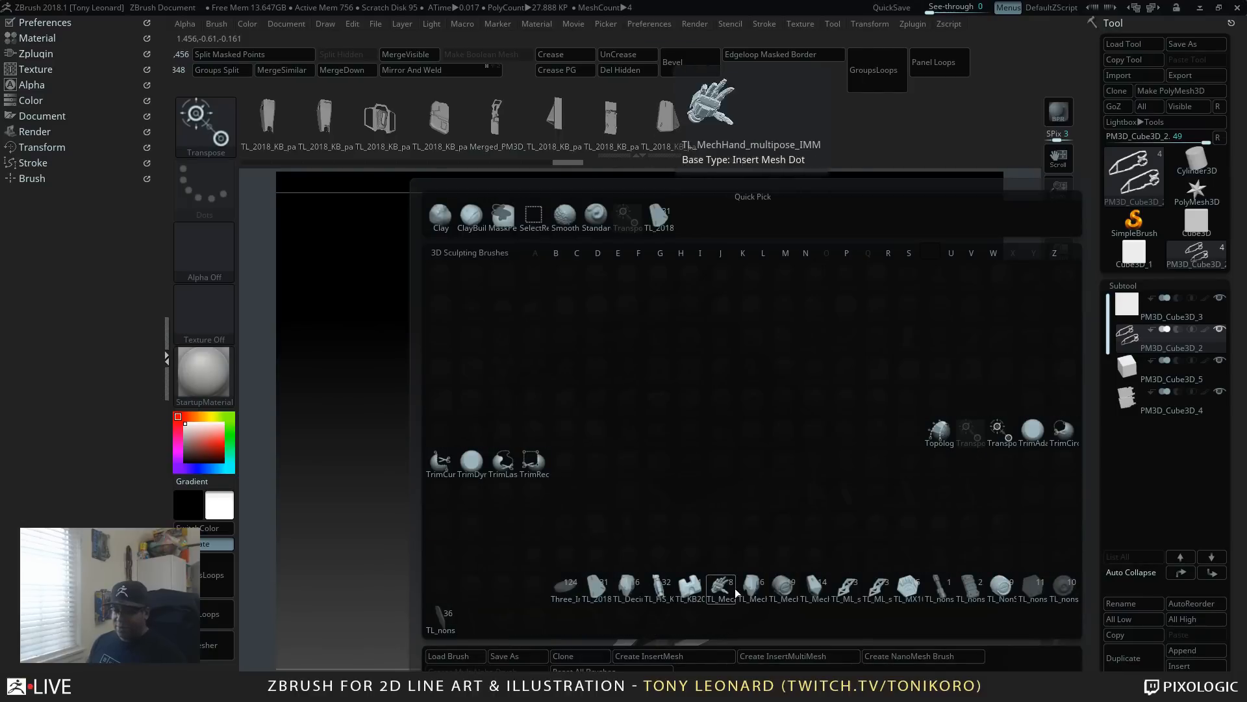
click(692, 585)
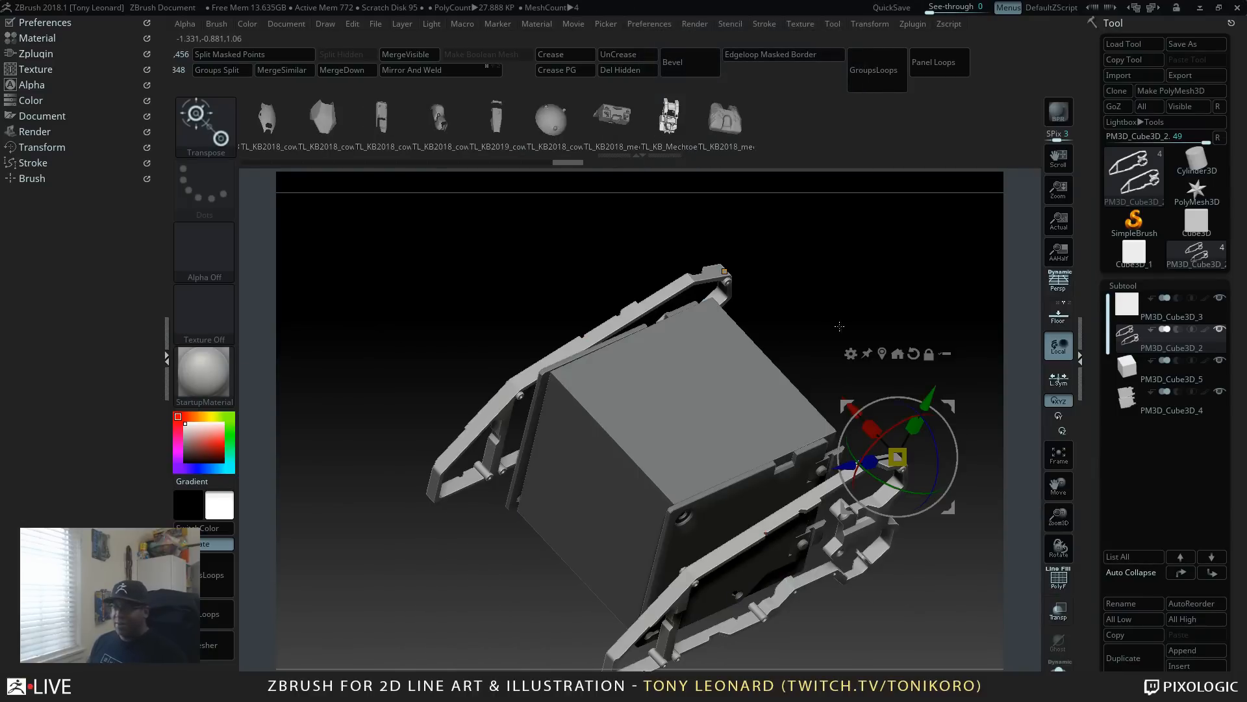
Step: Choose the TL_KB2018_cowling_006 part and insert it as large armoured legs on the outer sides of the frames
mouse_move(846, 357)
mouse_down()
mouse_move(836, 326)
mouse_move(860, 357)
mouse_move(876, 351)
mouse_up()
key(F1)
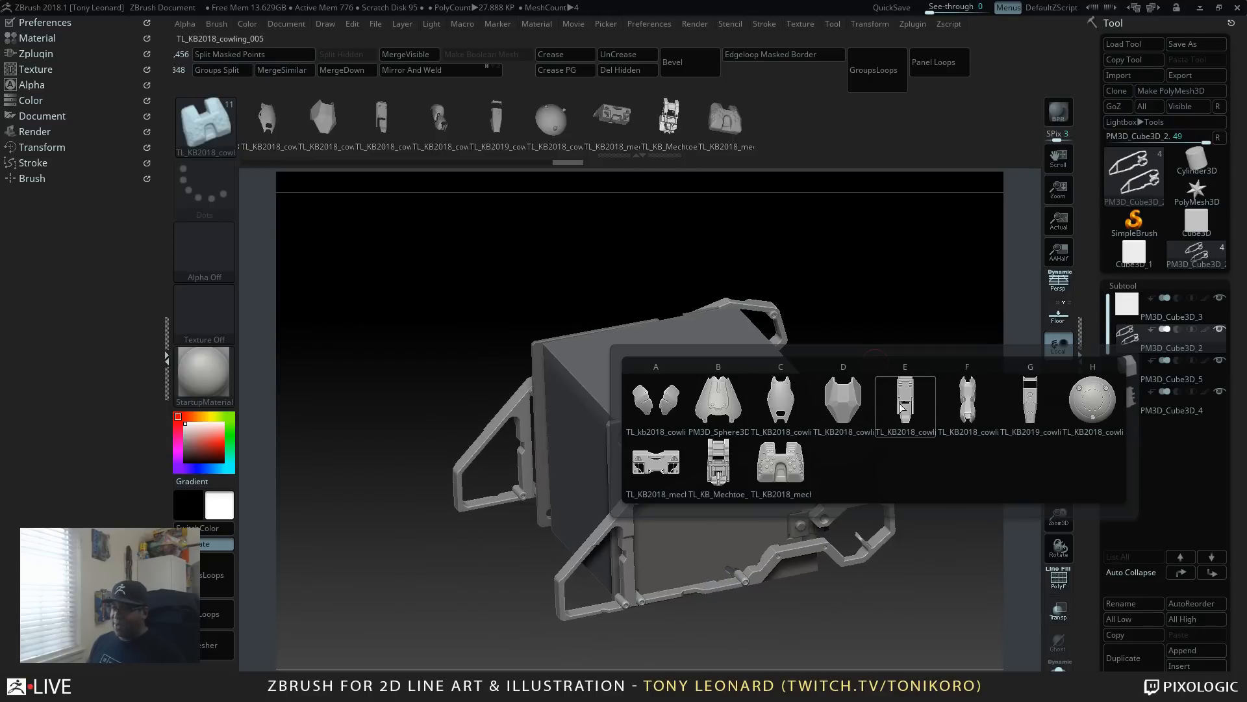
mouse_move(953, 410)
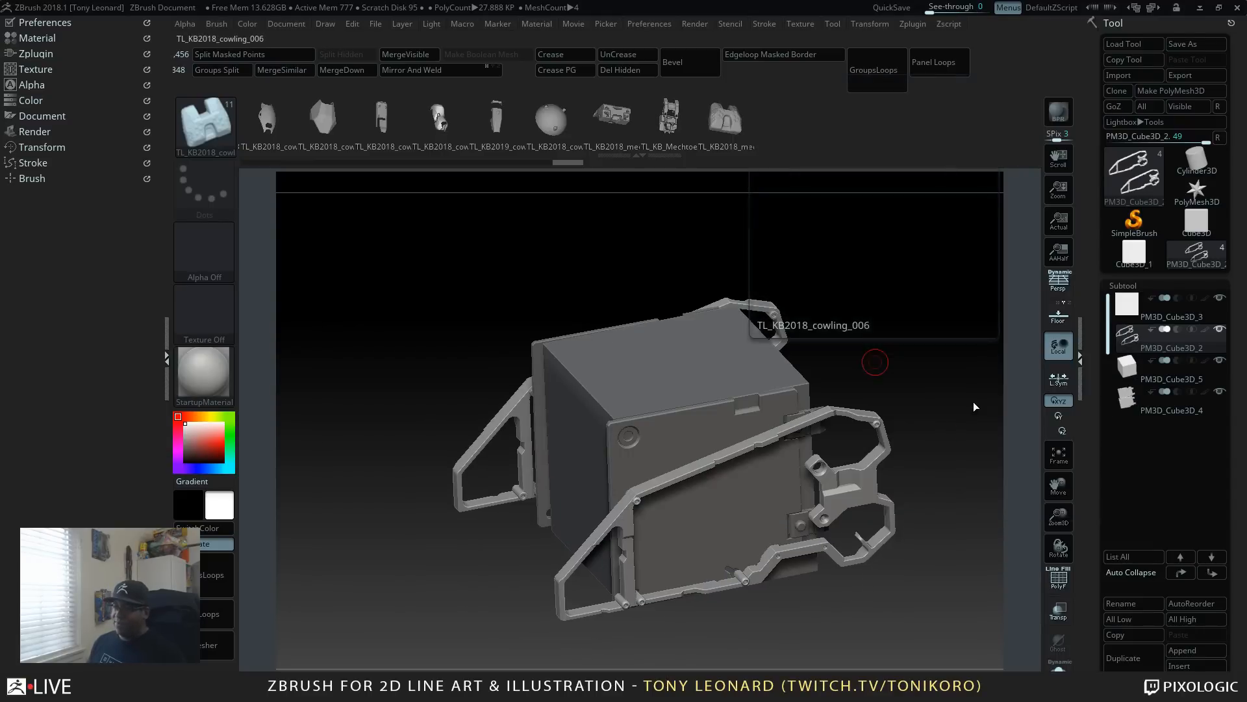
drag(994, 579, 646, 356)
drag(667, 299, 630, 466)
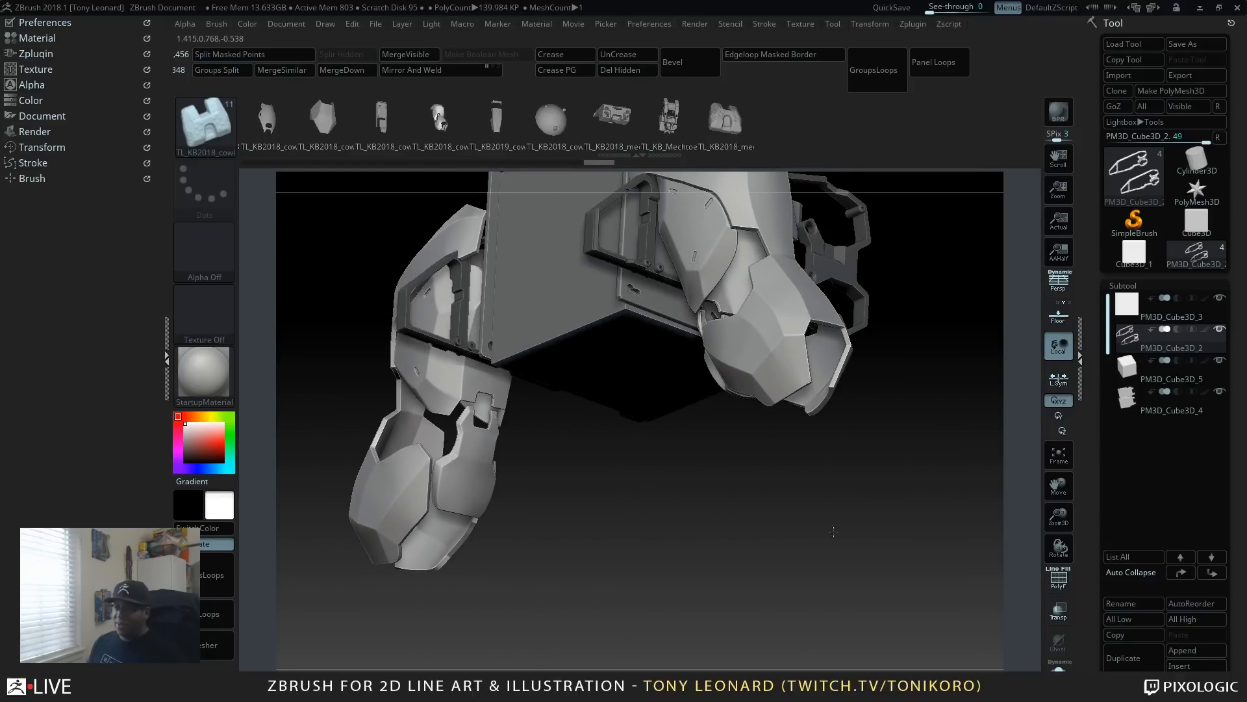
Step: Adjust the placement of the inserted armoured legs beside the frames with the transform gizmo, and return to drawing mode
drag(819, 516, 858, 537)
alt+drag(599, 486, 674, 565)
key(w)
drag(670, 388, 741, 560)
drag(887, 396, 917, 480)
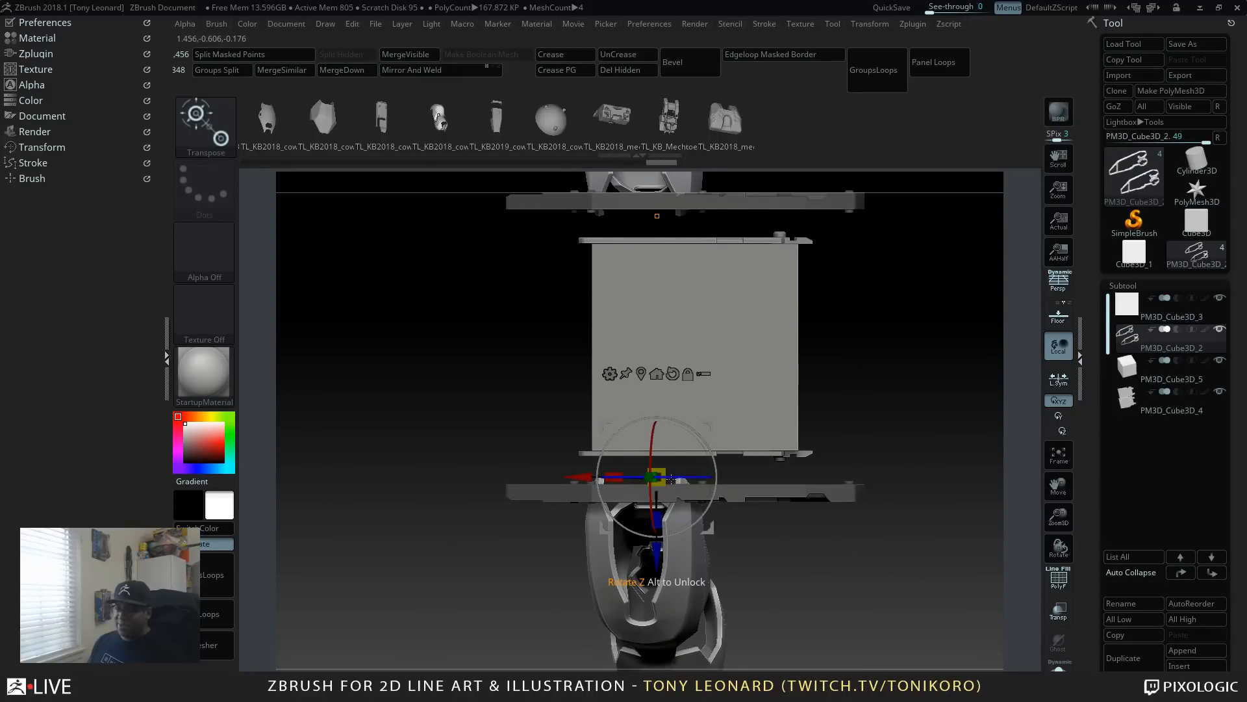
drag(671, 477, 679, 476)
alt+drag(955, 609, 803, 524)
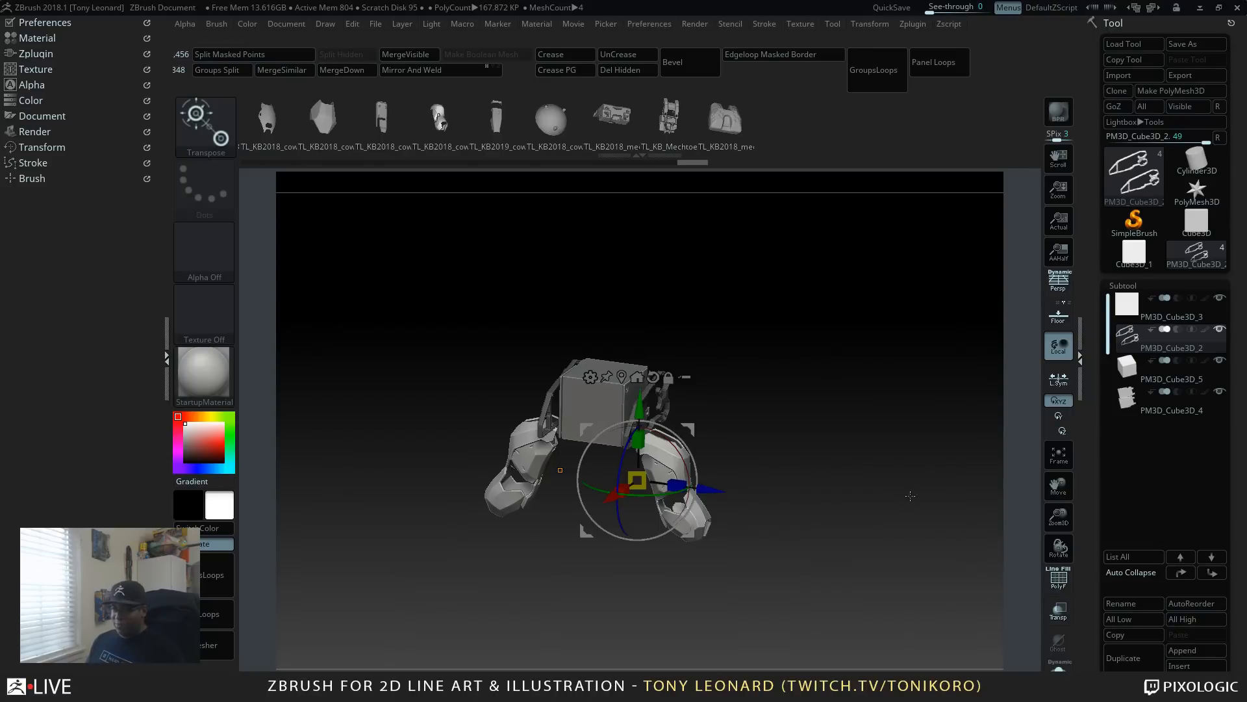
drag(867, 412, 866, 554)
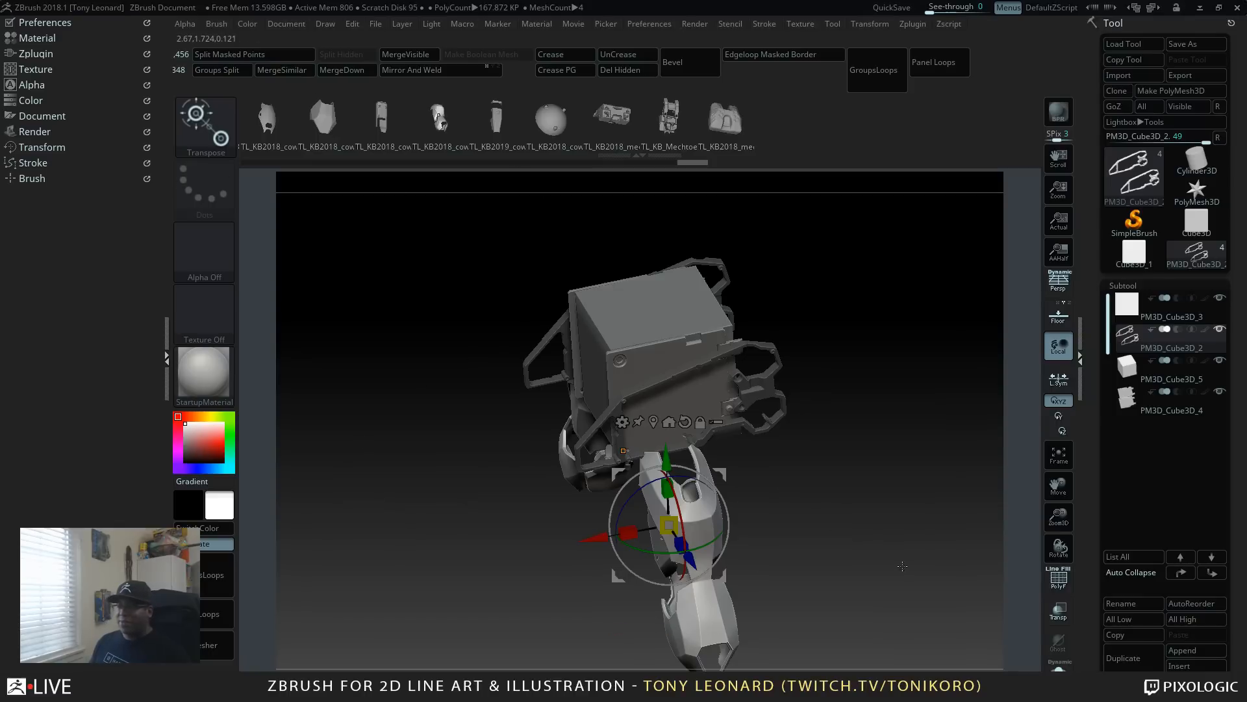
drag(902, 566, 864, 536)
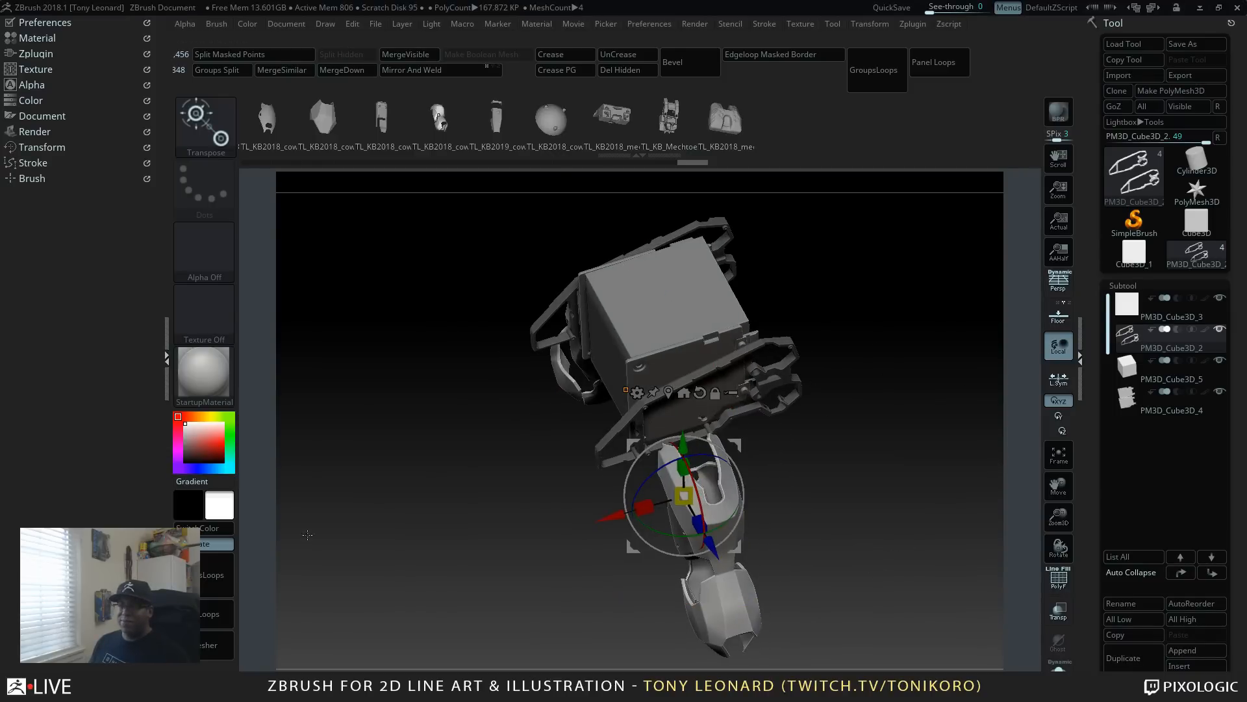
mouse_move(905, 585)
mouse_down()
mouse_move(863, 574)
mouse_move(856, 588)
mouse_up()
key(q)
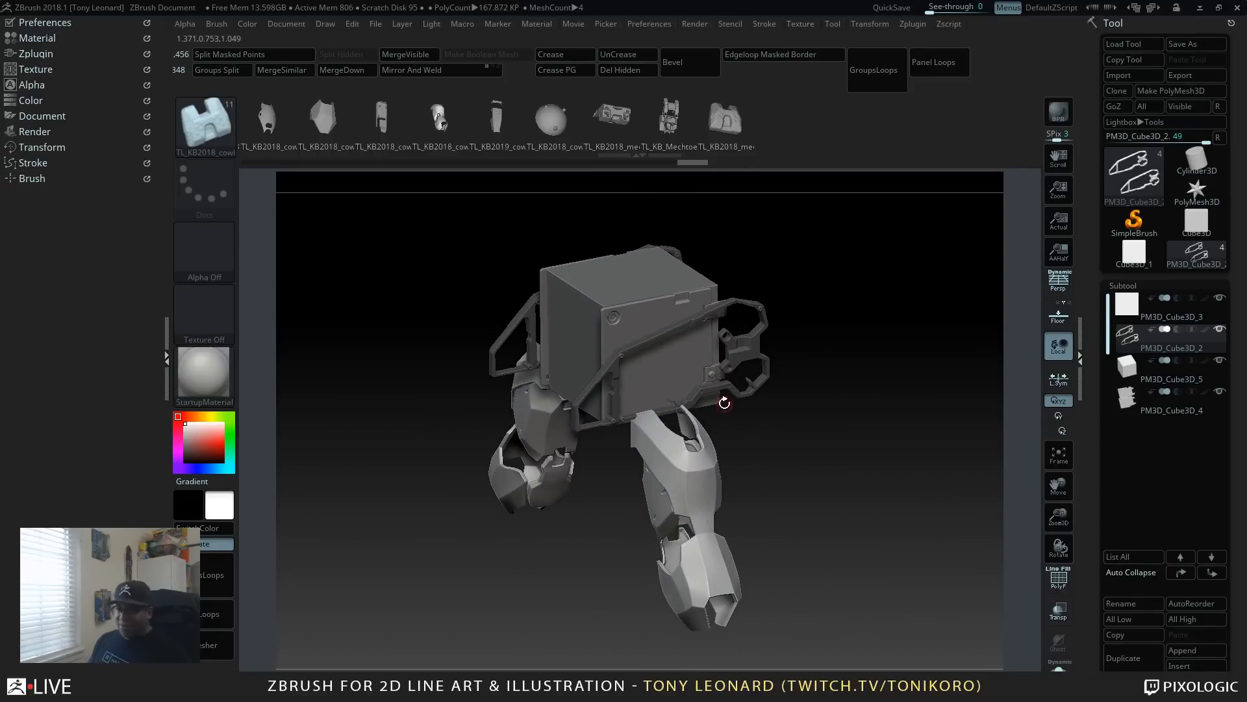
Step: Switch to OctaneRender Studio with the TL_Moi3d_BC_mech_render_001.ocs scene
key(alt+Tab)
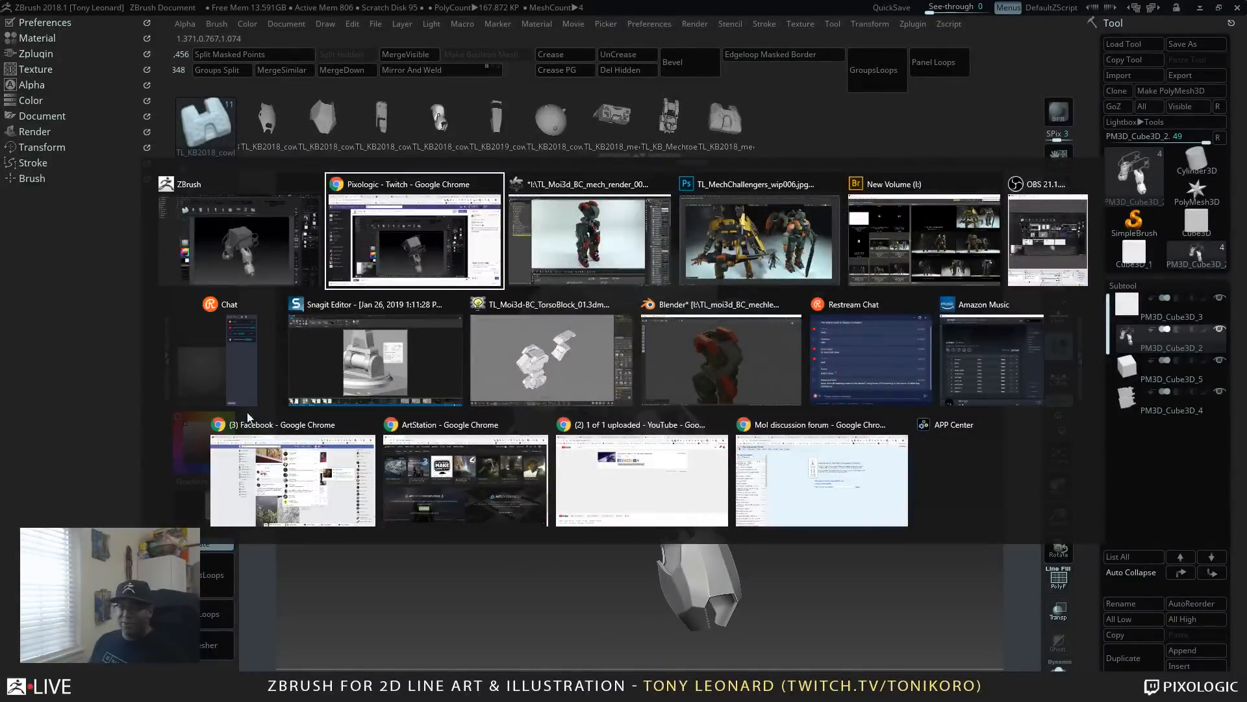
key(Tab)
key(Tab)
key(Tab)
key(Tab)
key(Tab)
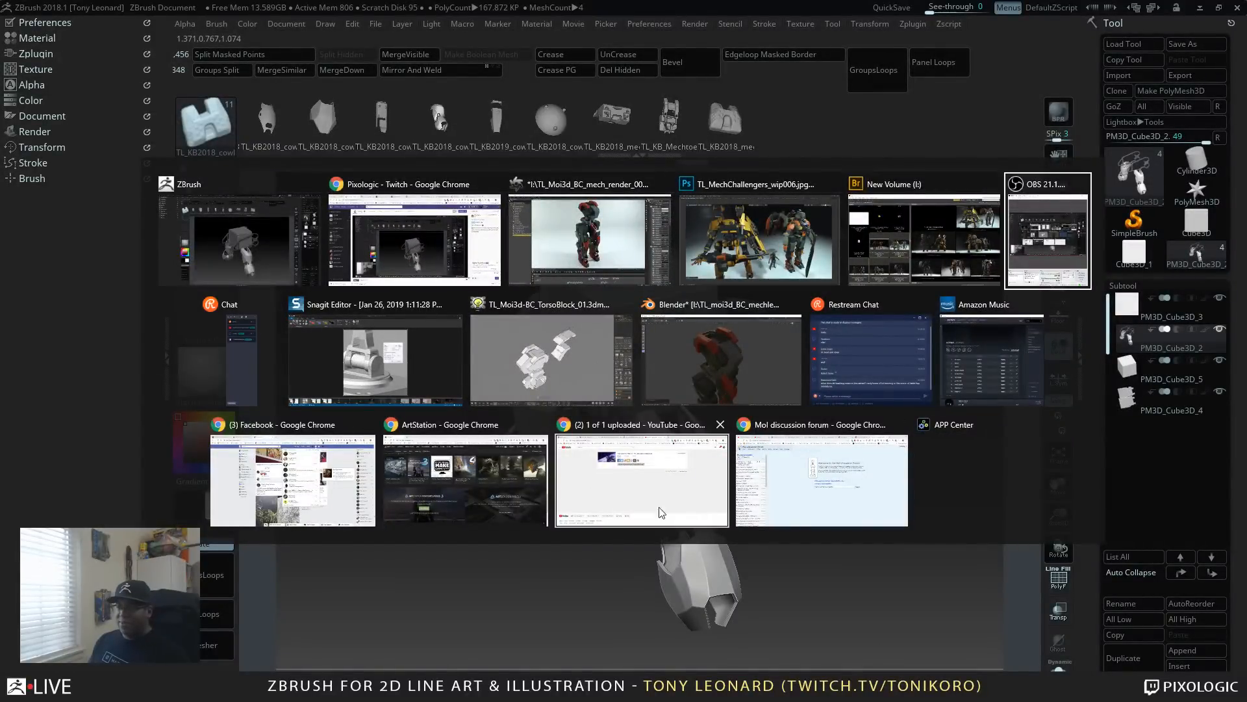
click(601, 240)
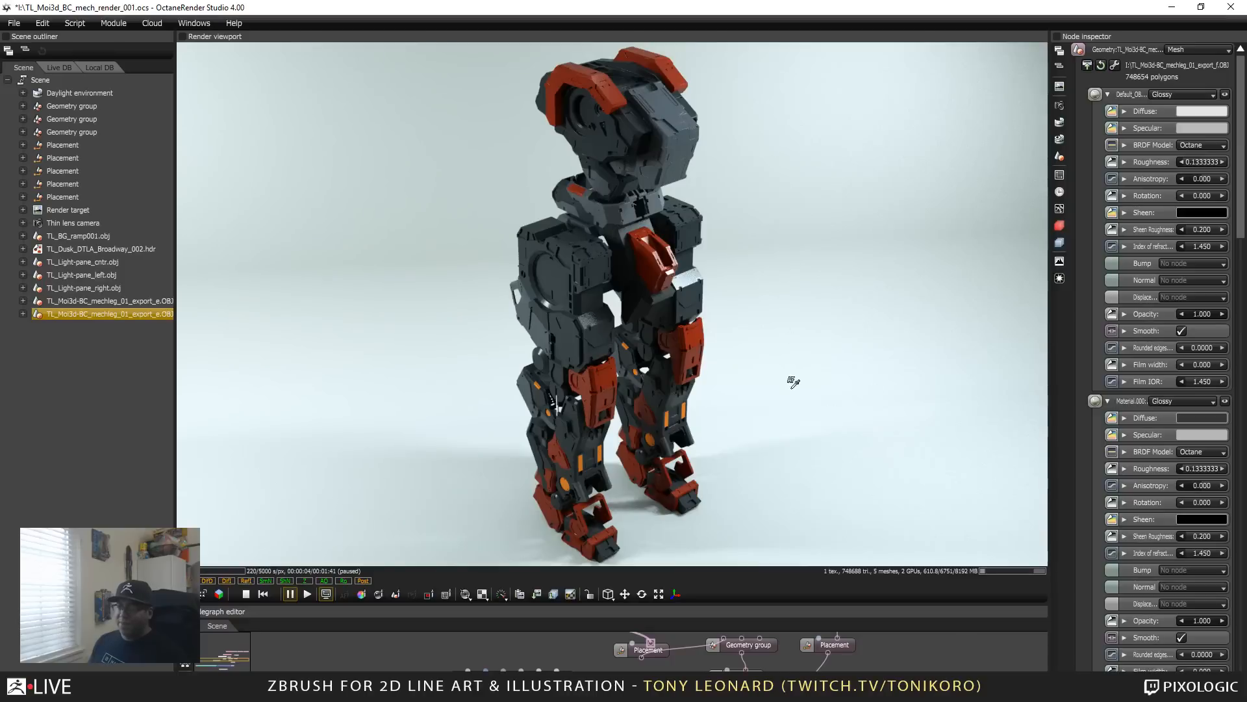
Step: Resume the paused render and orbit the camera to a low front view of the mech, exposing the backdrop's edge
click(307, 594)
drag(806, 439, 483, 323)
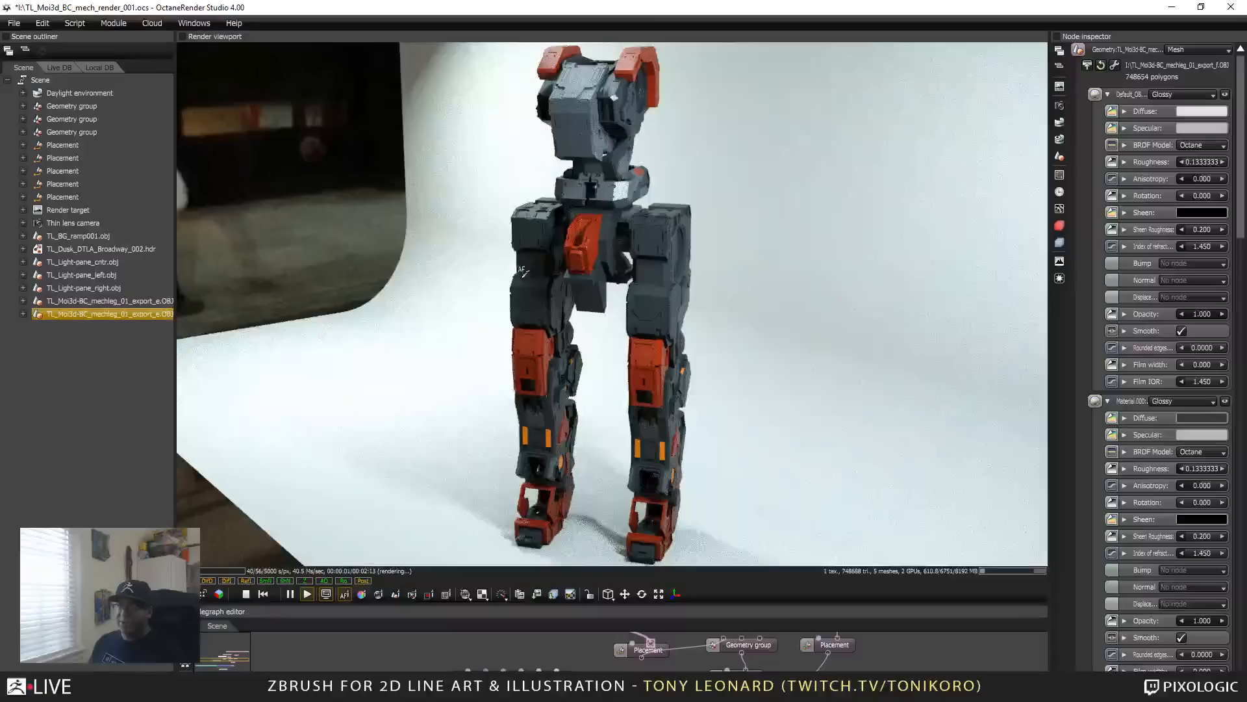
drag(791, 365, 819, 337)
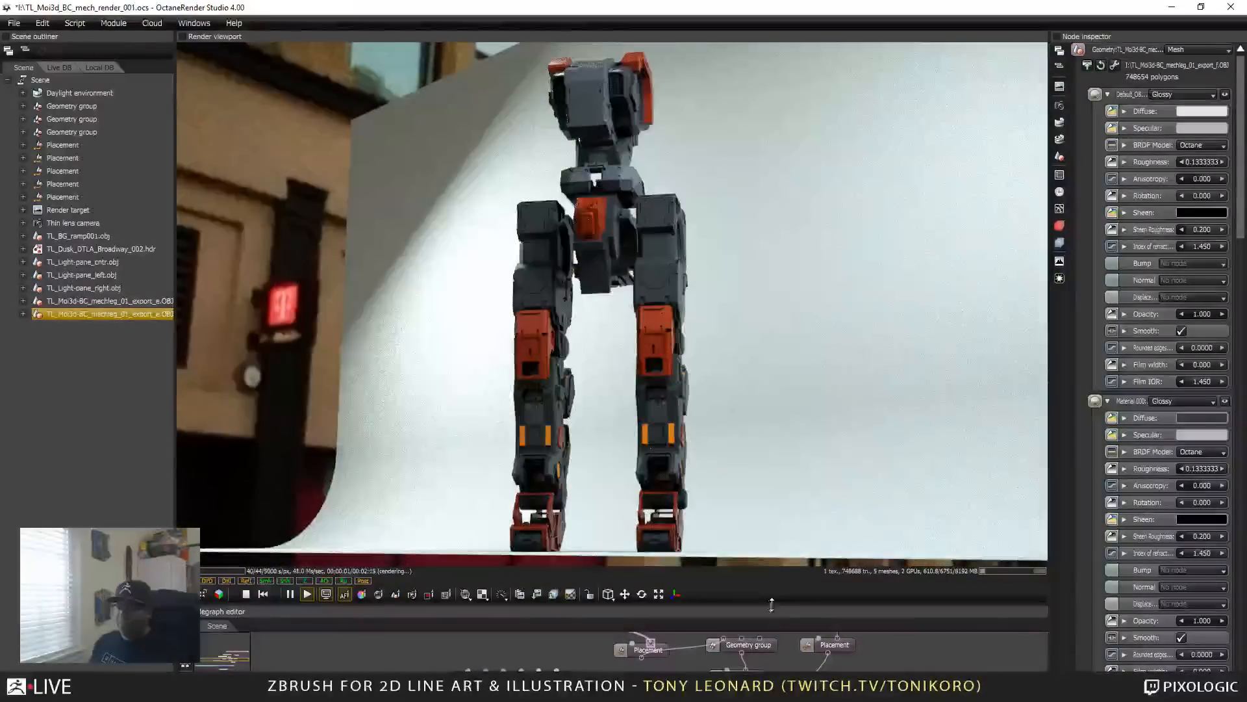
Step: Enlarge the nodegraph editor and set the opacity of the TL_Light-pane_right.obj material to 1
drag(782, 606, 783, 390)
drag(900, 501, 866, 650)
drag(783, 579, 645, 599)
click(632, 467)
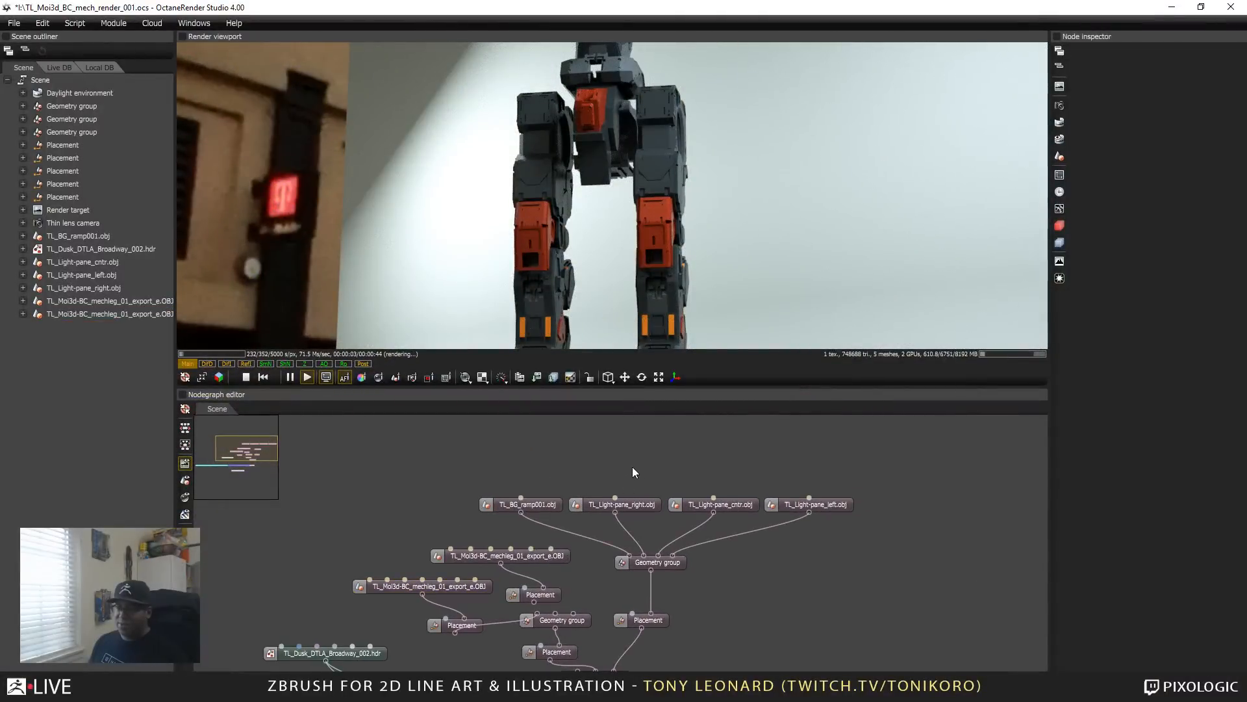
click(636, 505)
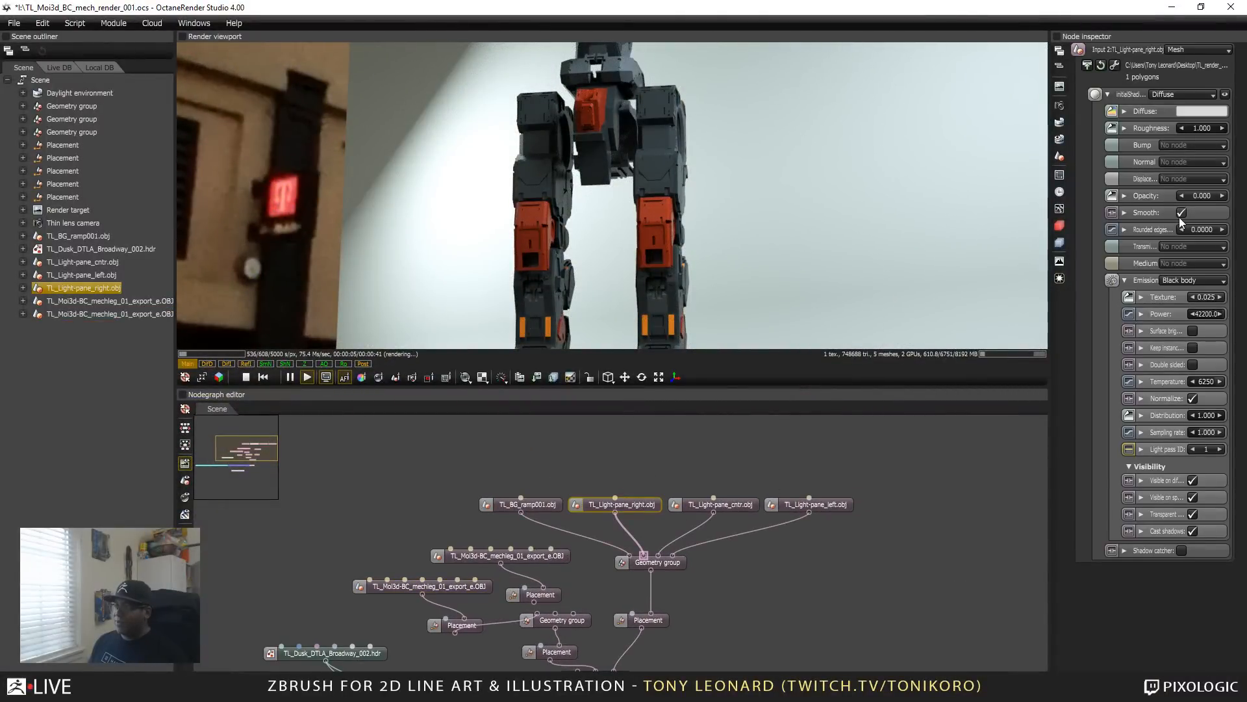
click(1202, 195)
text(1)
key(Return)
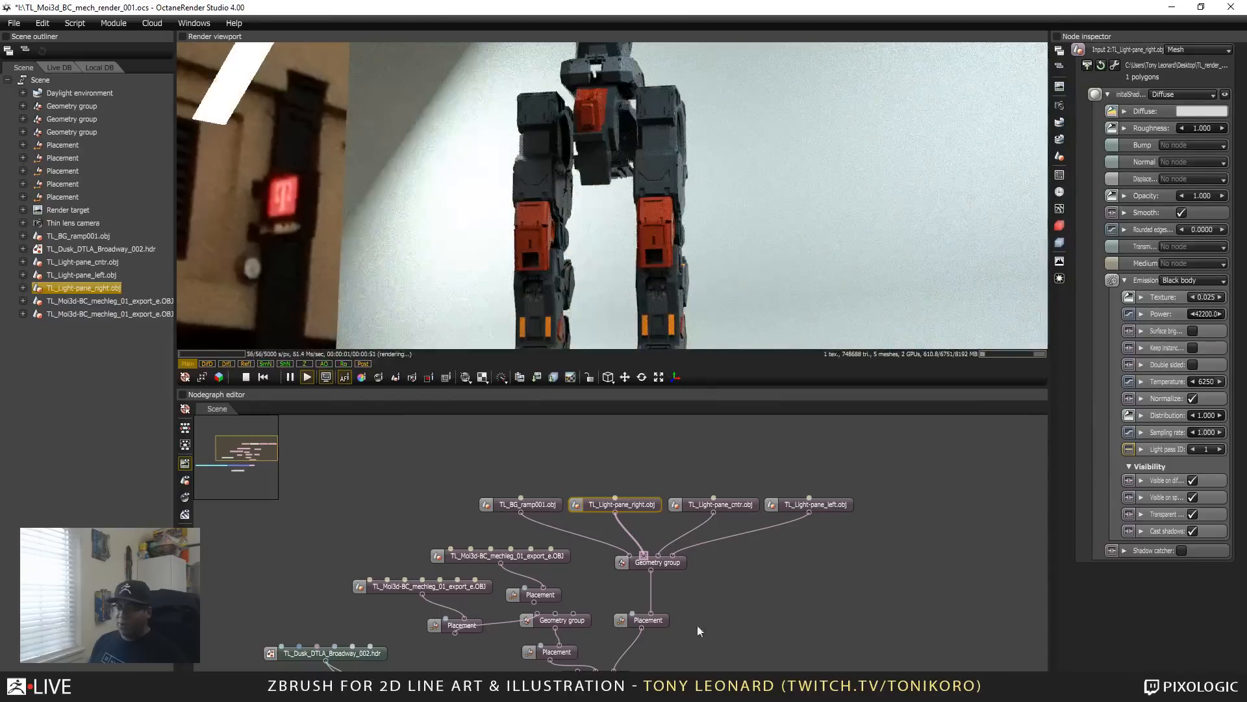
Step: Select the TL_Light-pane_cntr.obj node, widen the node inspector, and give the render viewport more height than the nodegraph
click(731, 506)
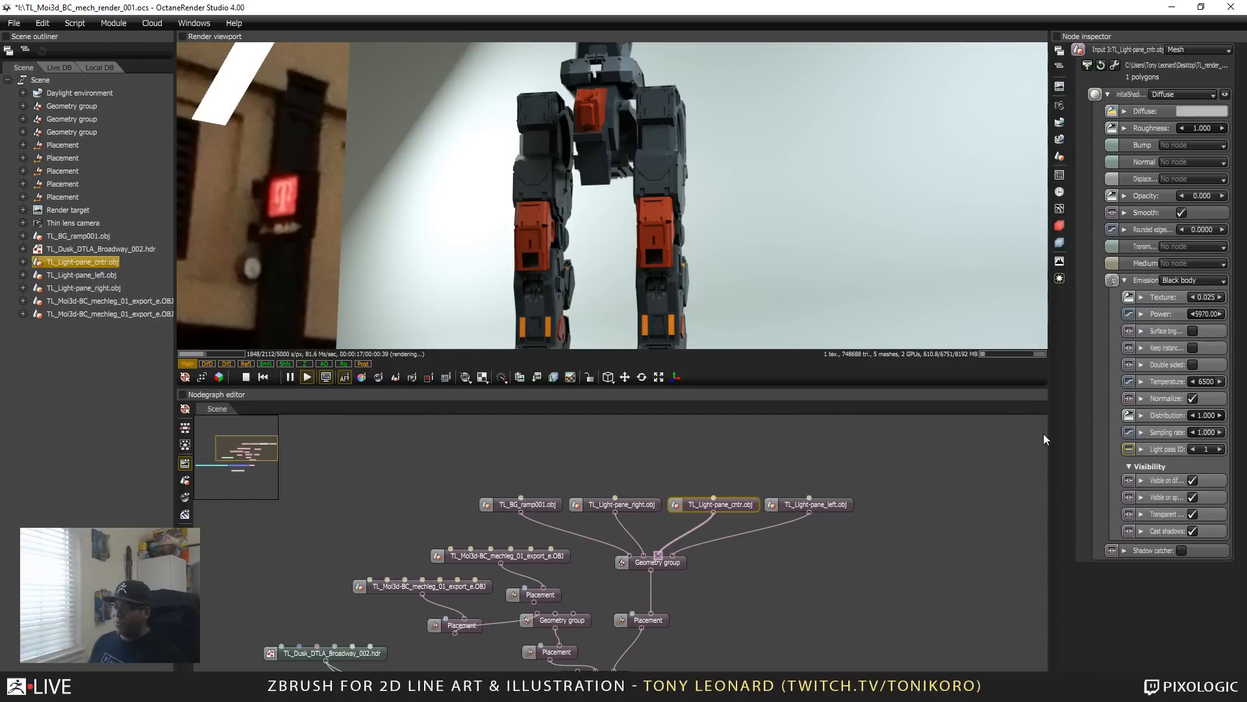
drag(1044, 434, 984, 435)
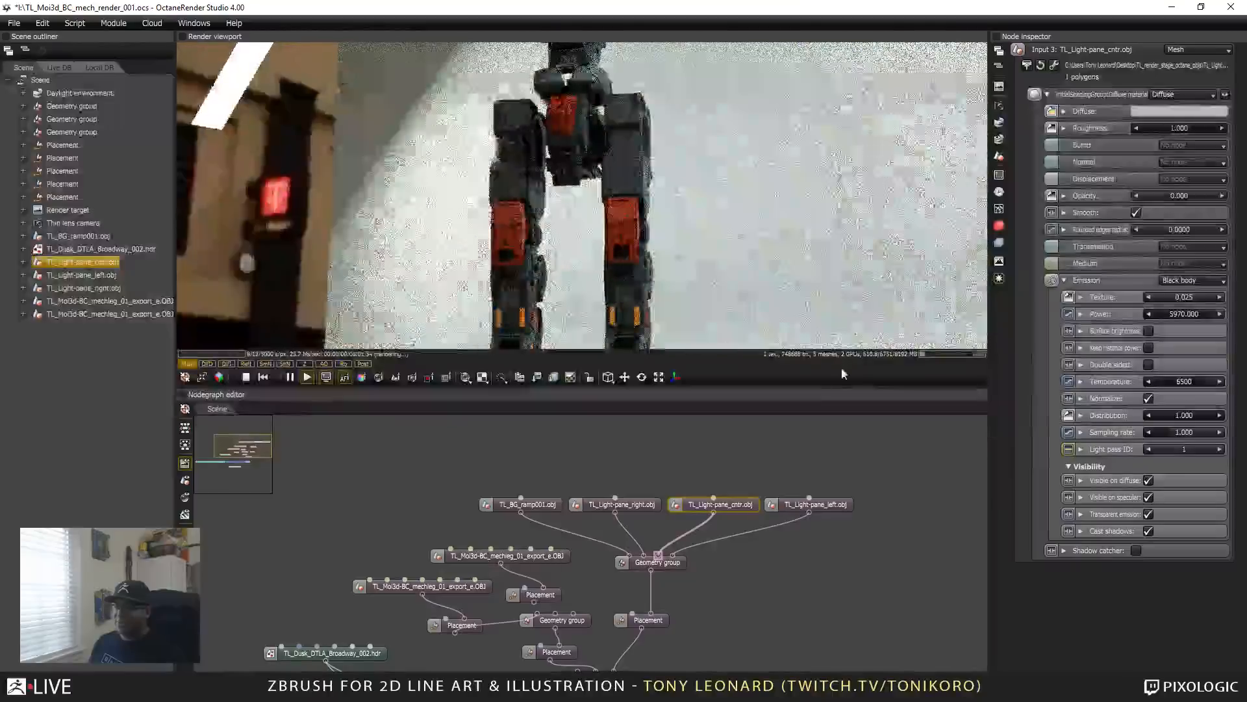
drag(838, 387, 845, 524)
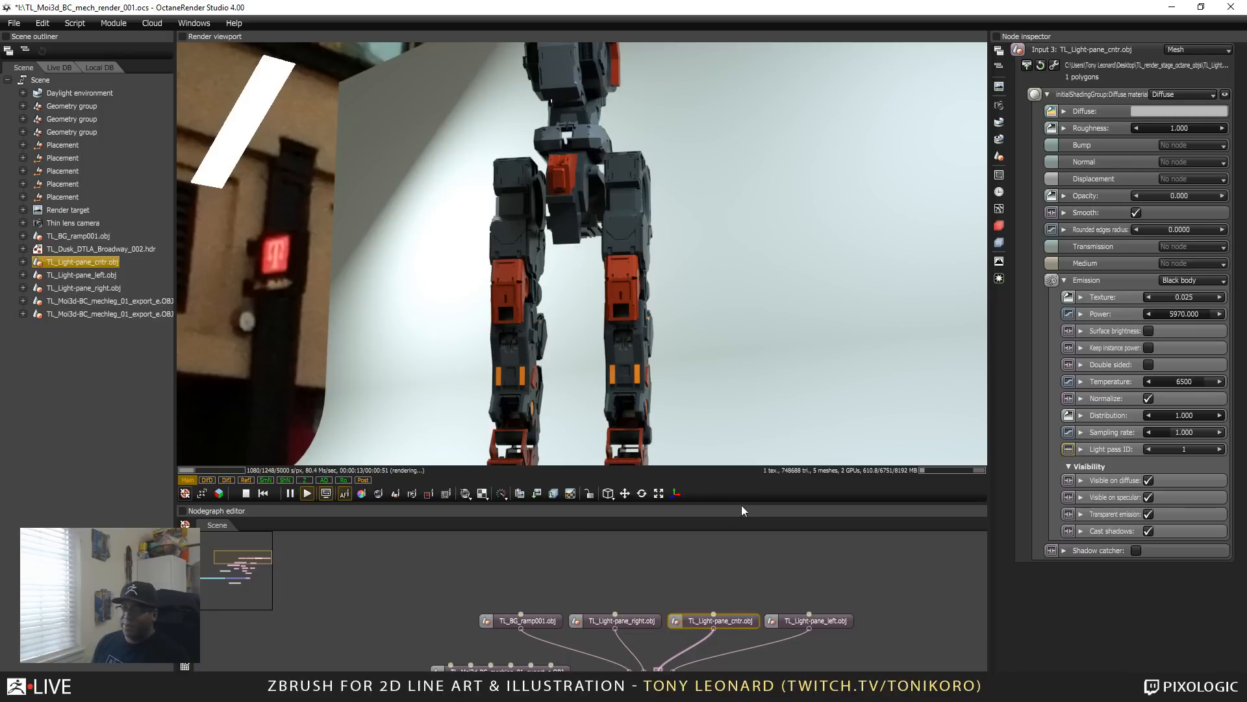
drag(749, 504, 747, 530)
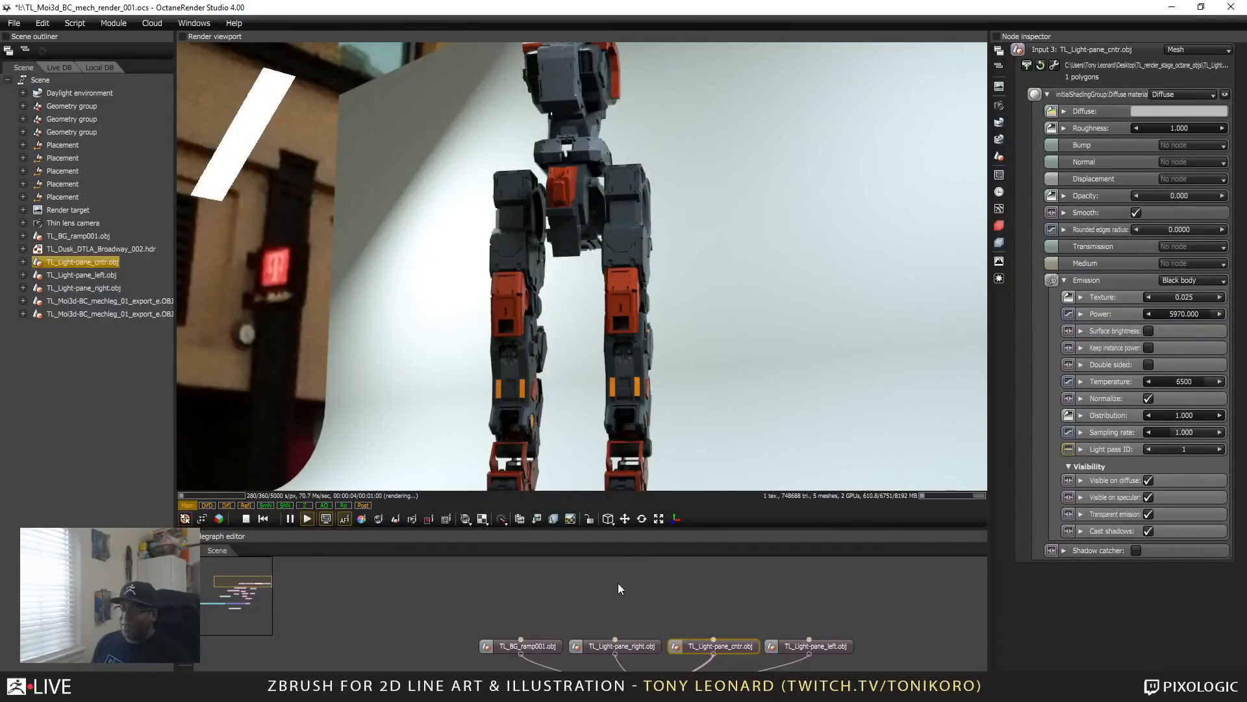
drag(623, 603, 643, 579)
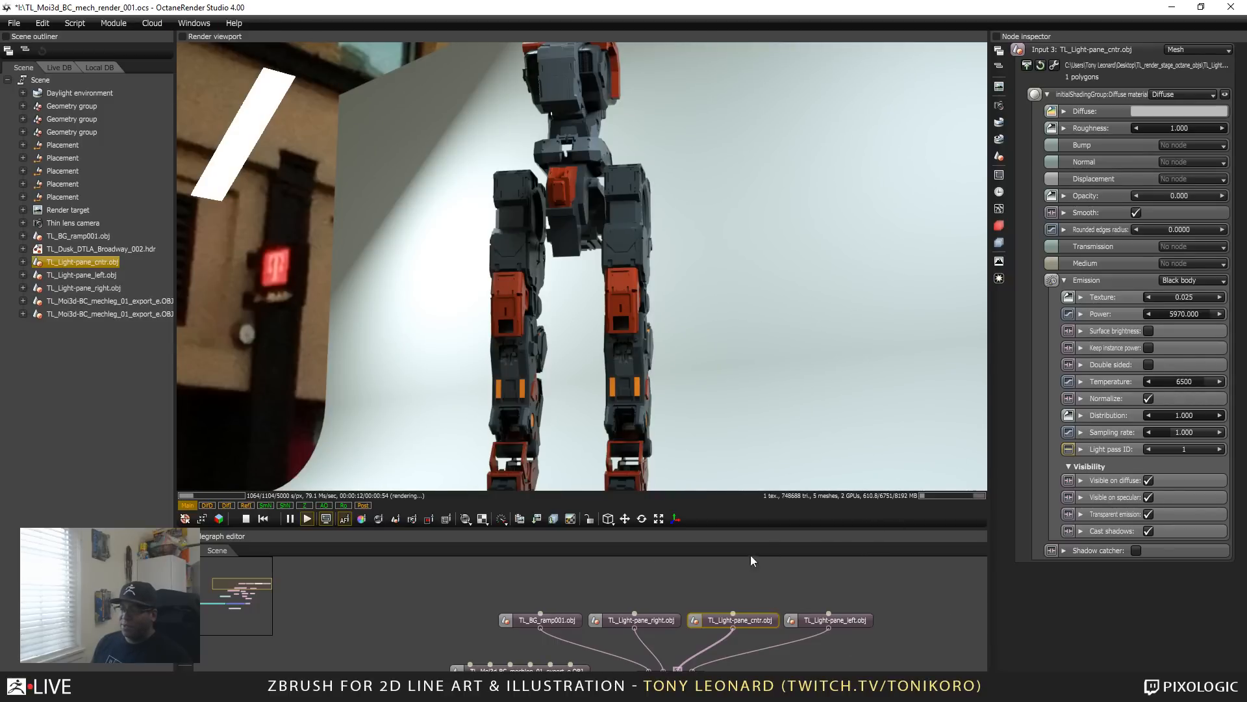
drag(731, 587, 718, 578)
drag(903, 631, 893, 621)
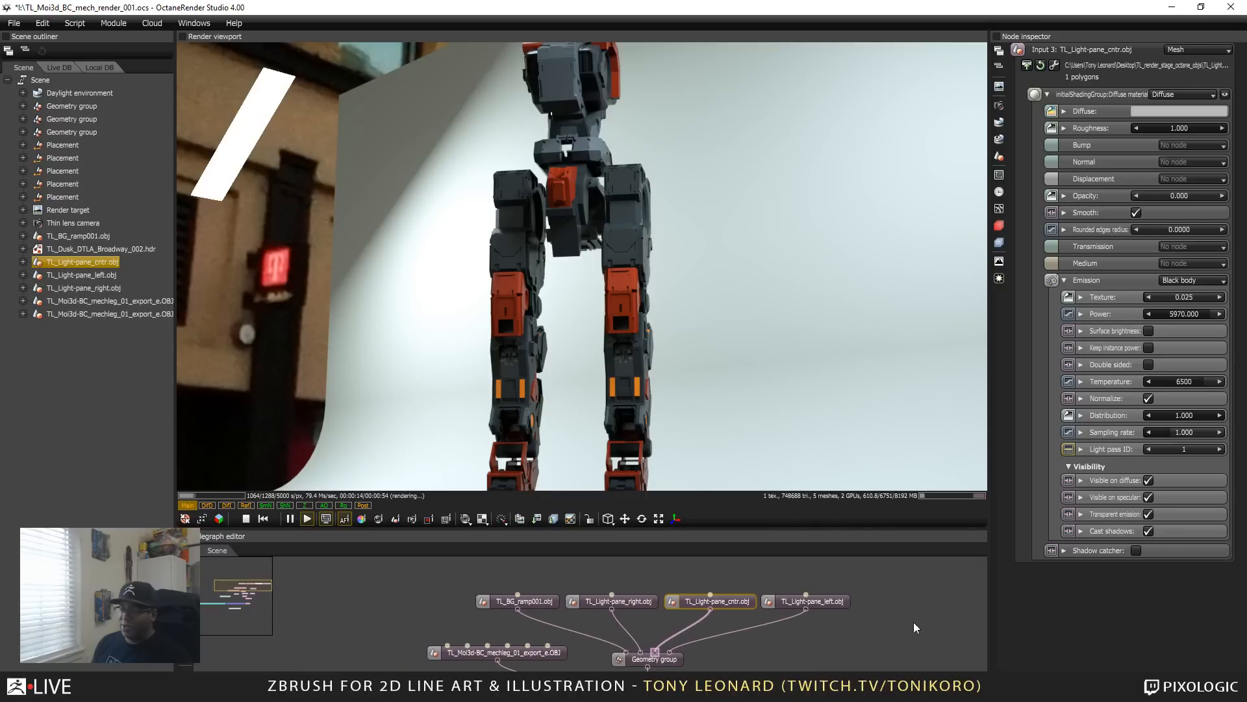
Step: Orbit the camera around the mech to examine how the light panes illuminate it from the front and both sides
drag(718, 661, 706, 642)
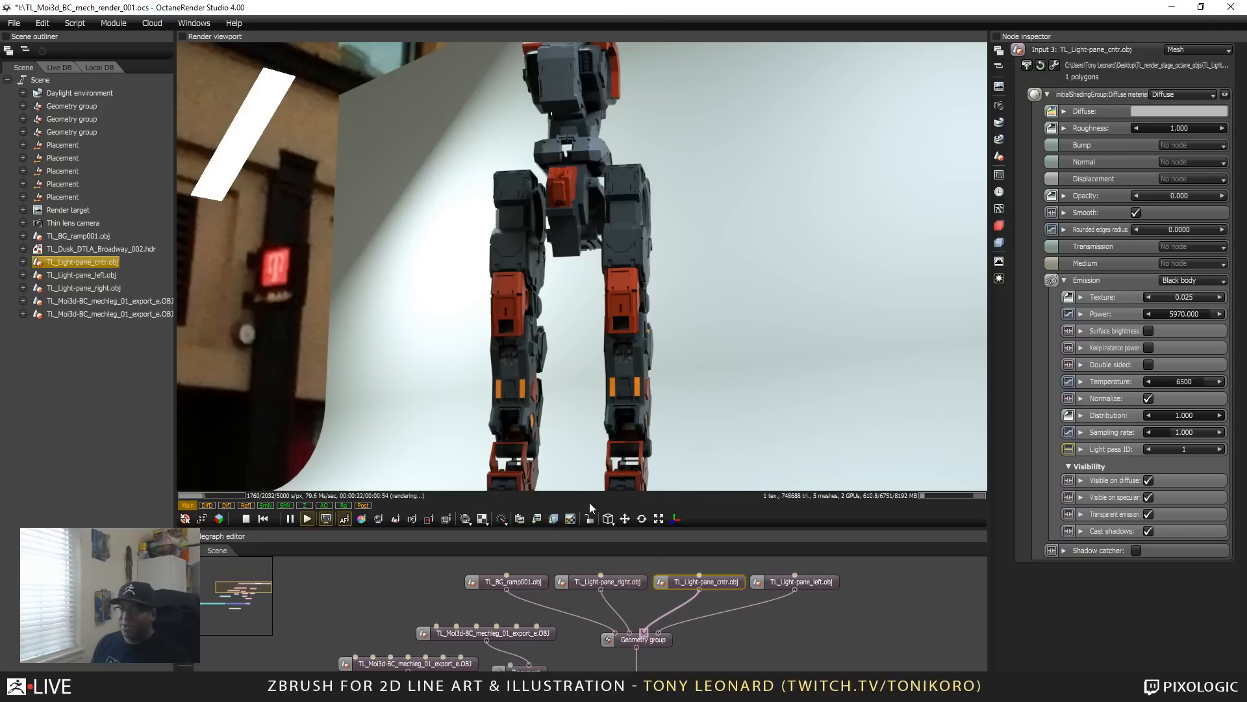
drag(777, 341, 728, 382)
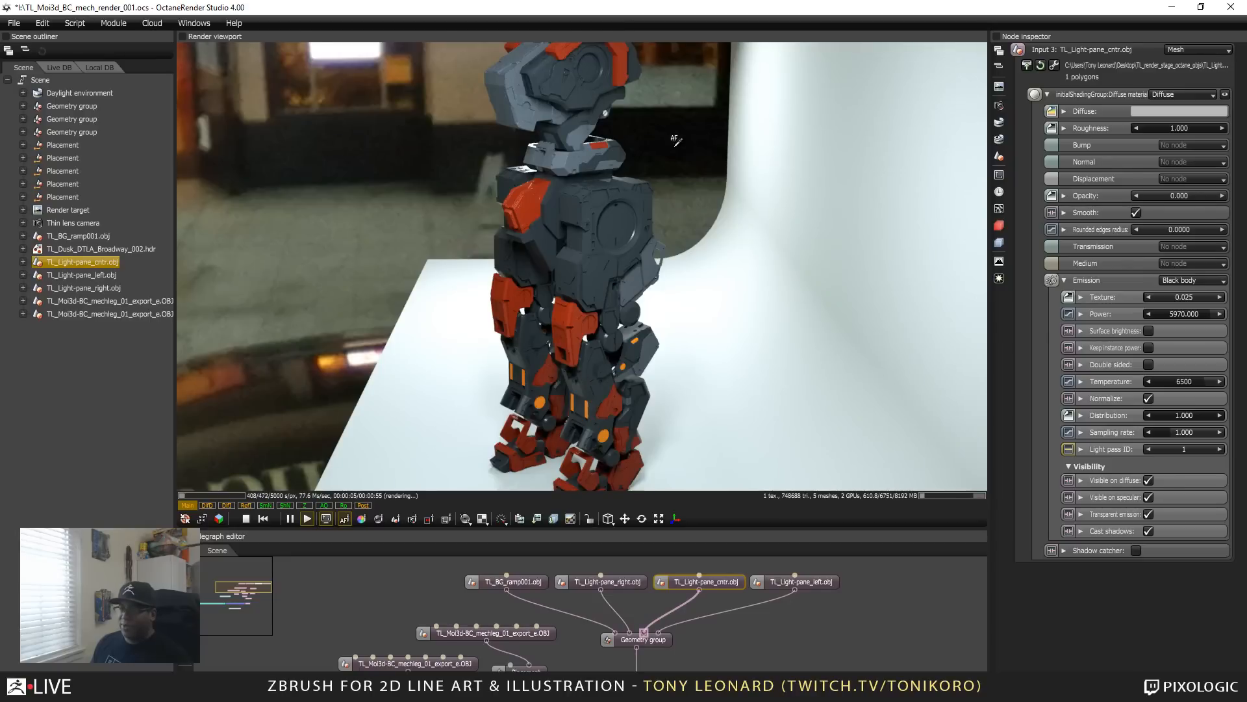
click(606, 331)
drag(440, 356, 487, 348)
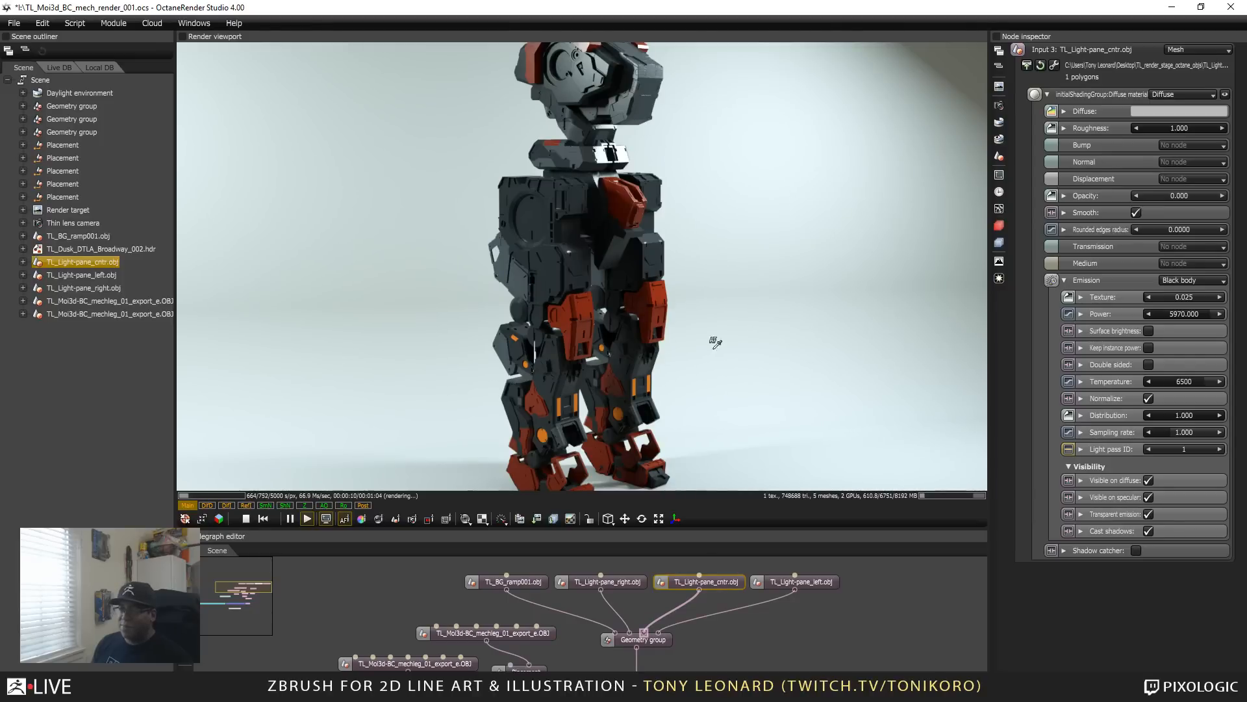
drag(728, 289, 659, 302)
right_drag(659, 302, 686, 355)
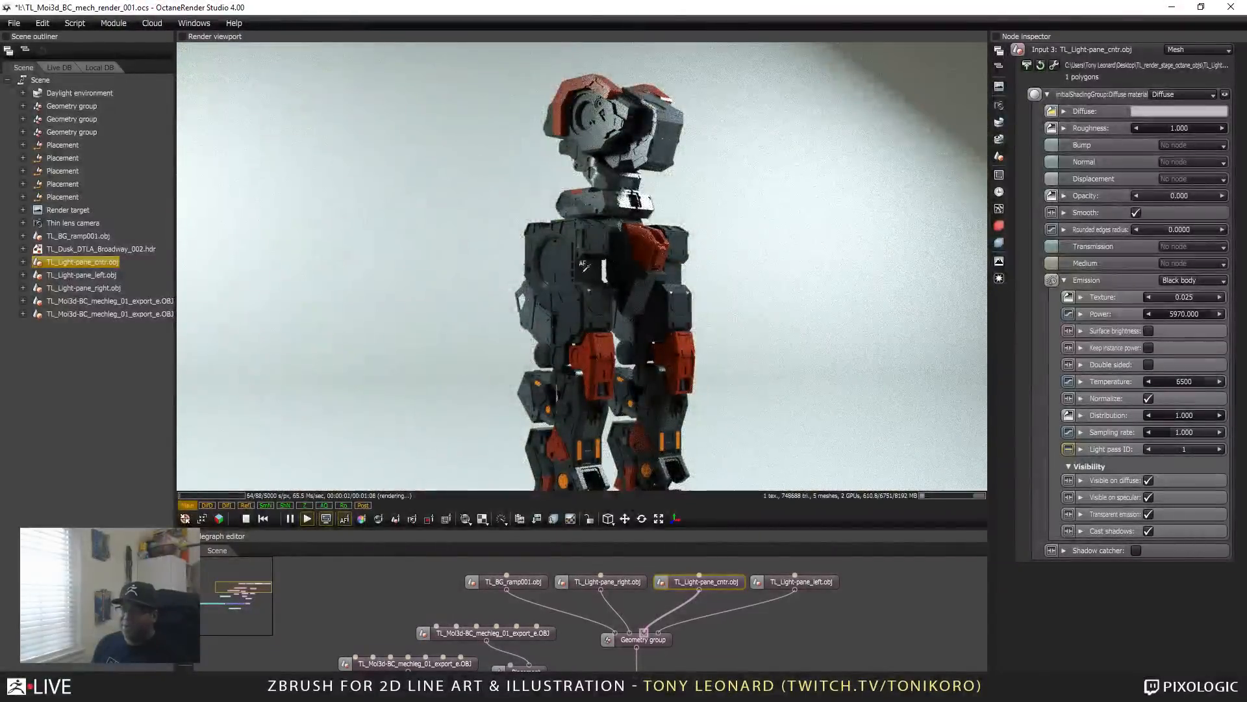
drag(644, 362, 664, 364)
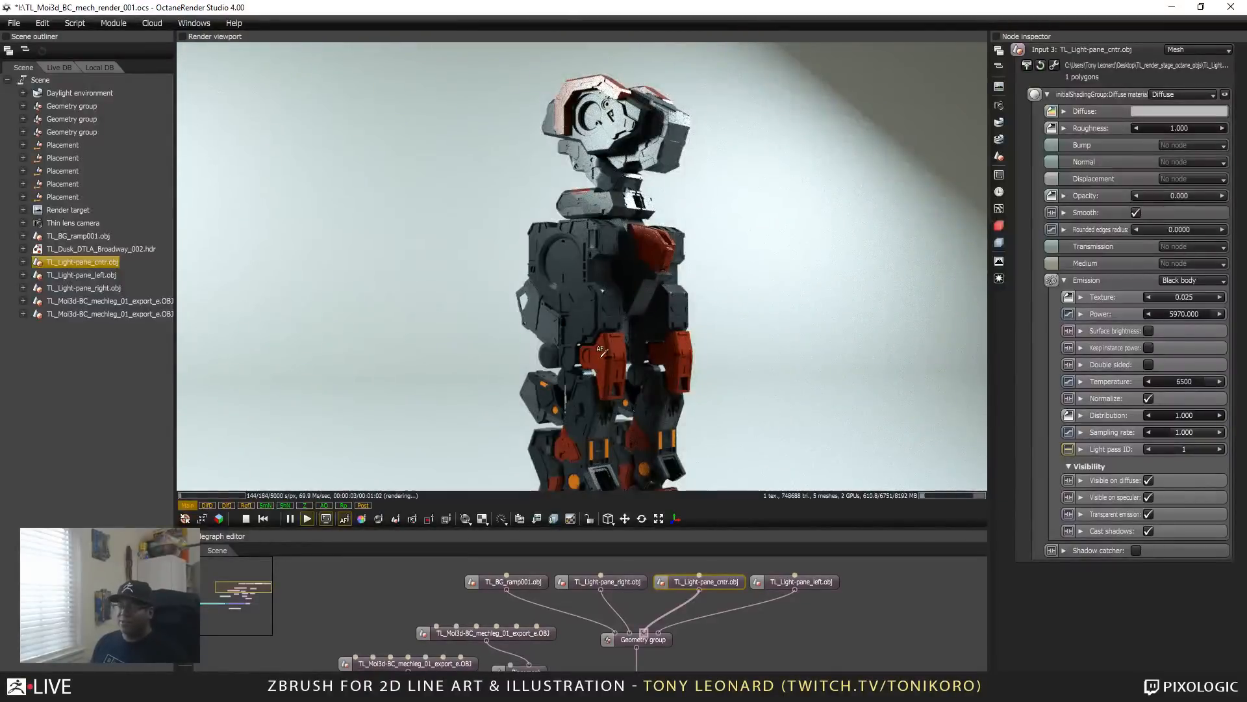
drag(608, 351, 637, 307)
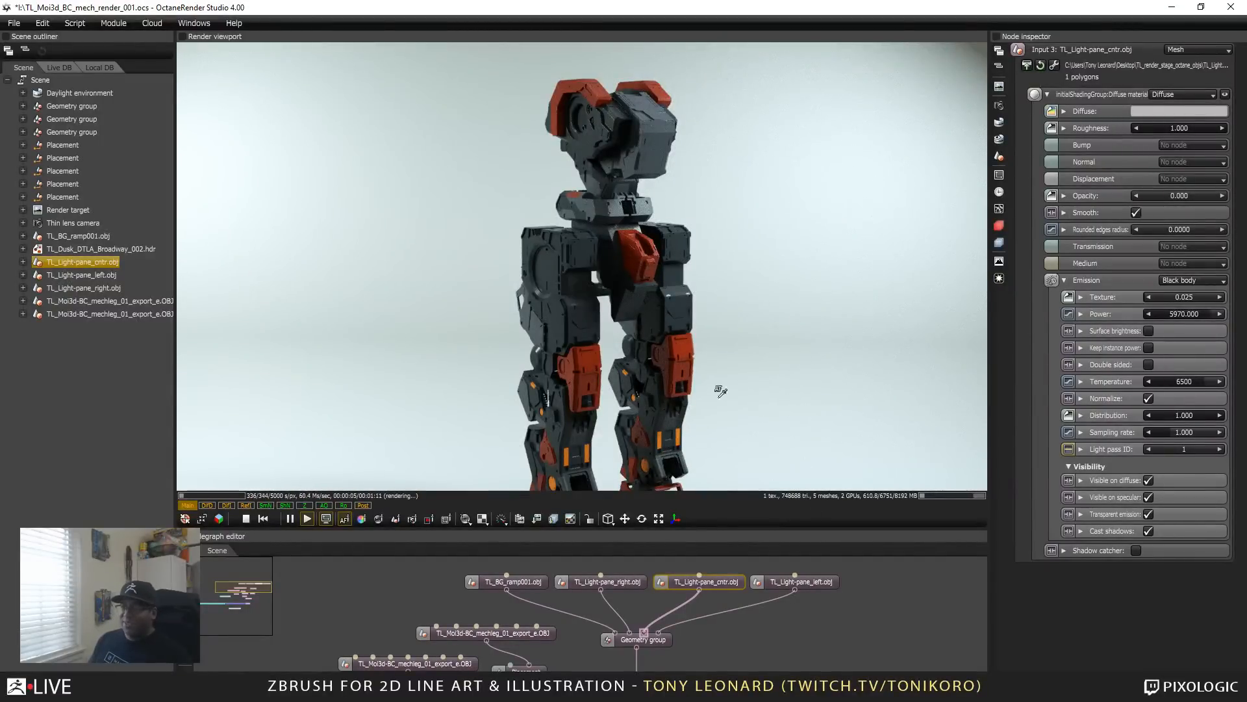
drag(549, 321, 576, 280)
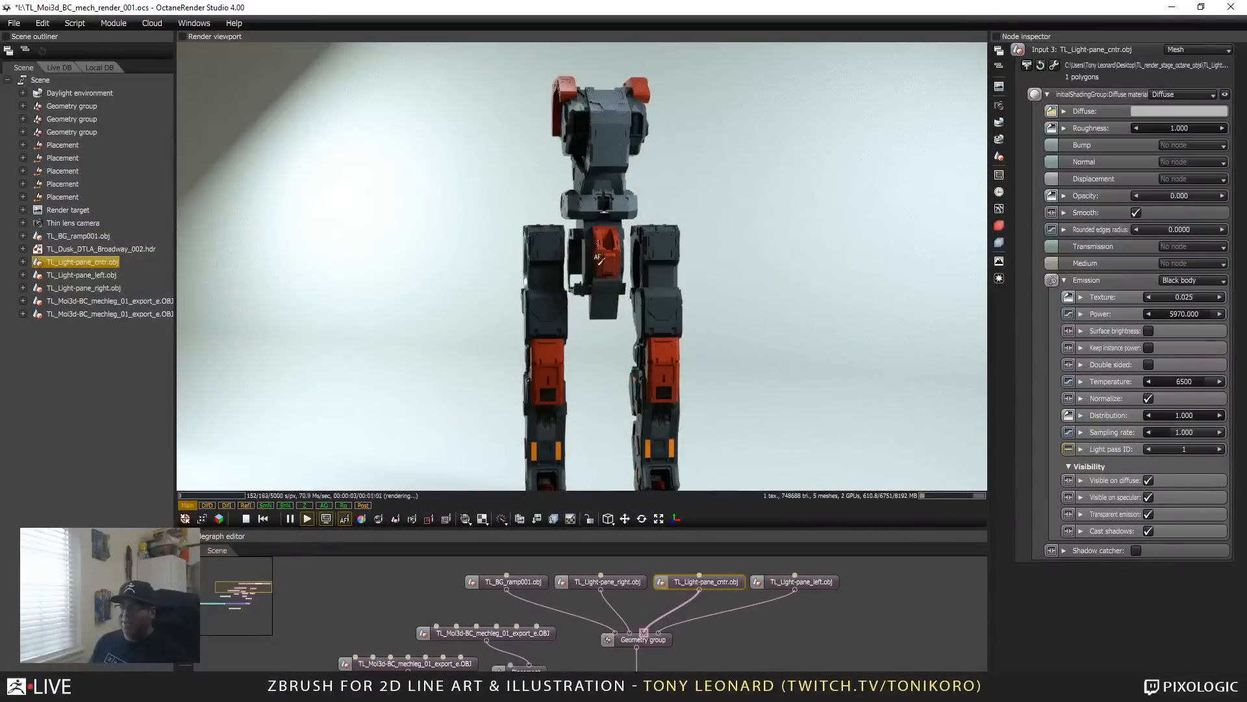
drag(599, 259, 538, 364)
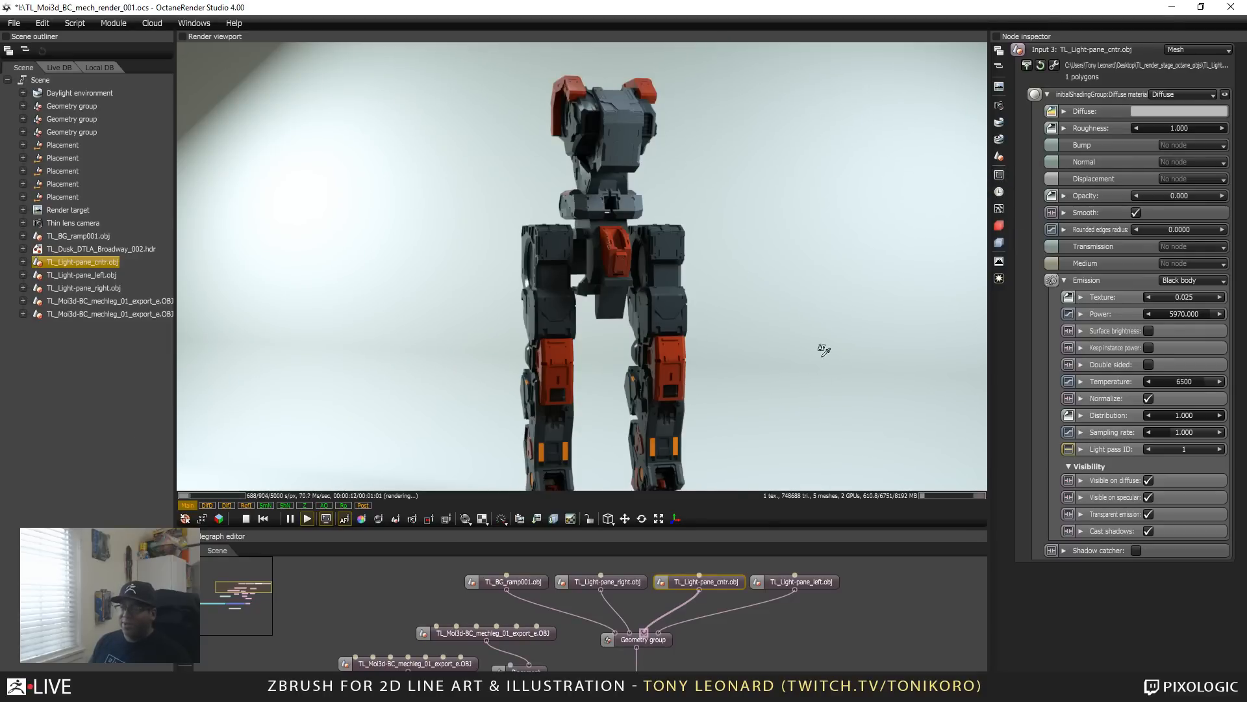
Step: Orbit and zoom in on the mech's hips and upper legs to inspect their surface details and highlights
drag(628, 275, 722, 224)
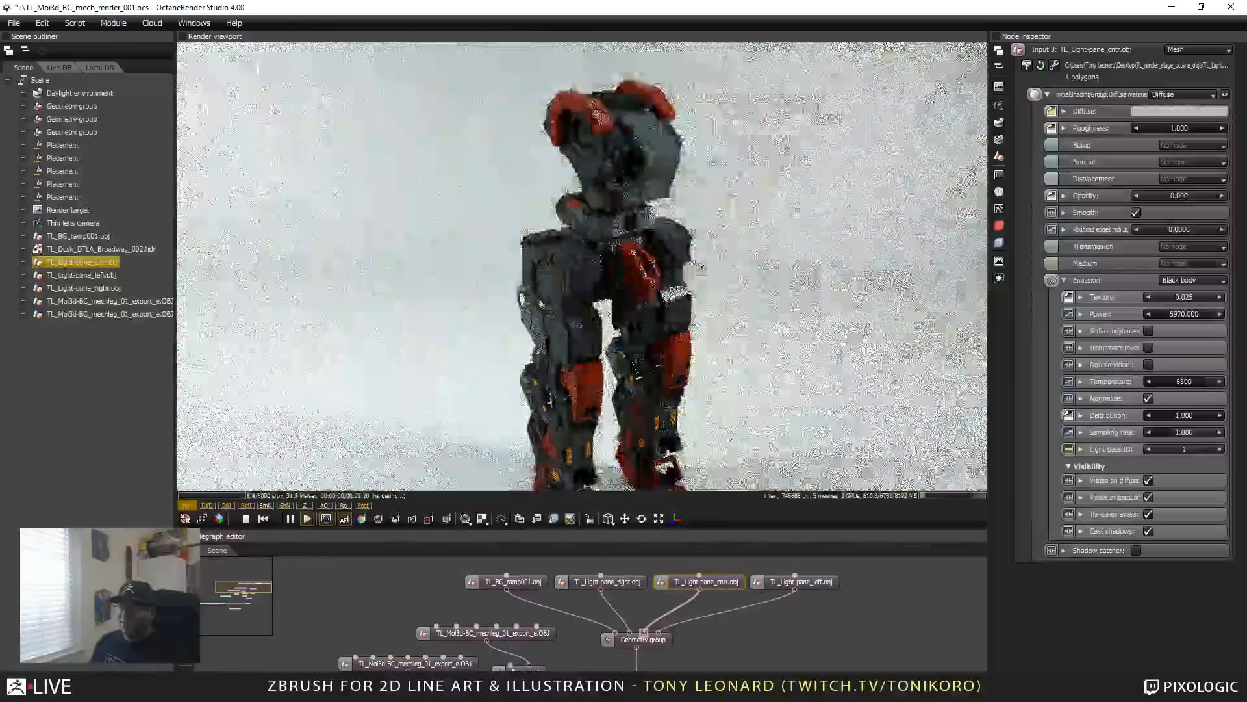
scroll(724, 220, up, 5)
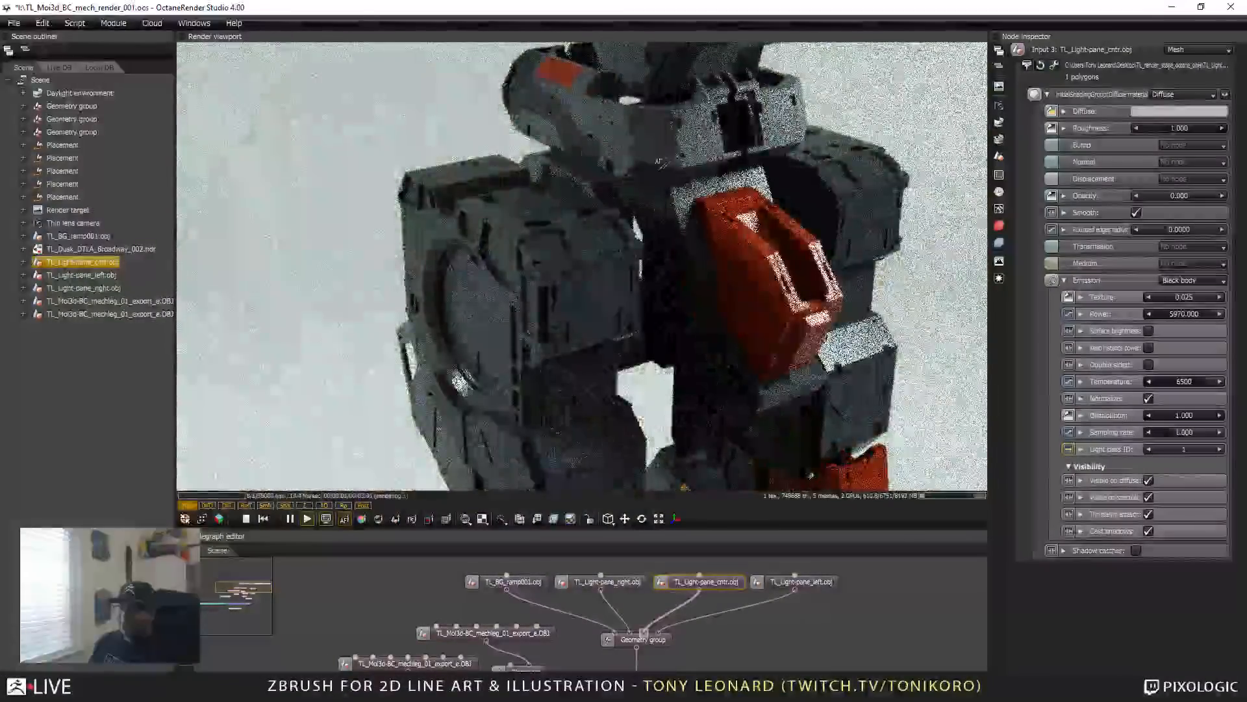
right_drag(703, 341, 617, 231)
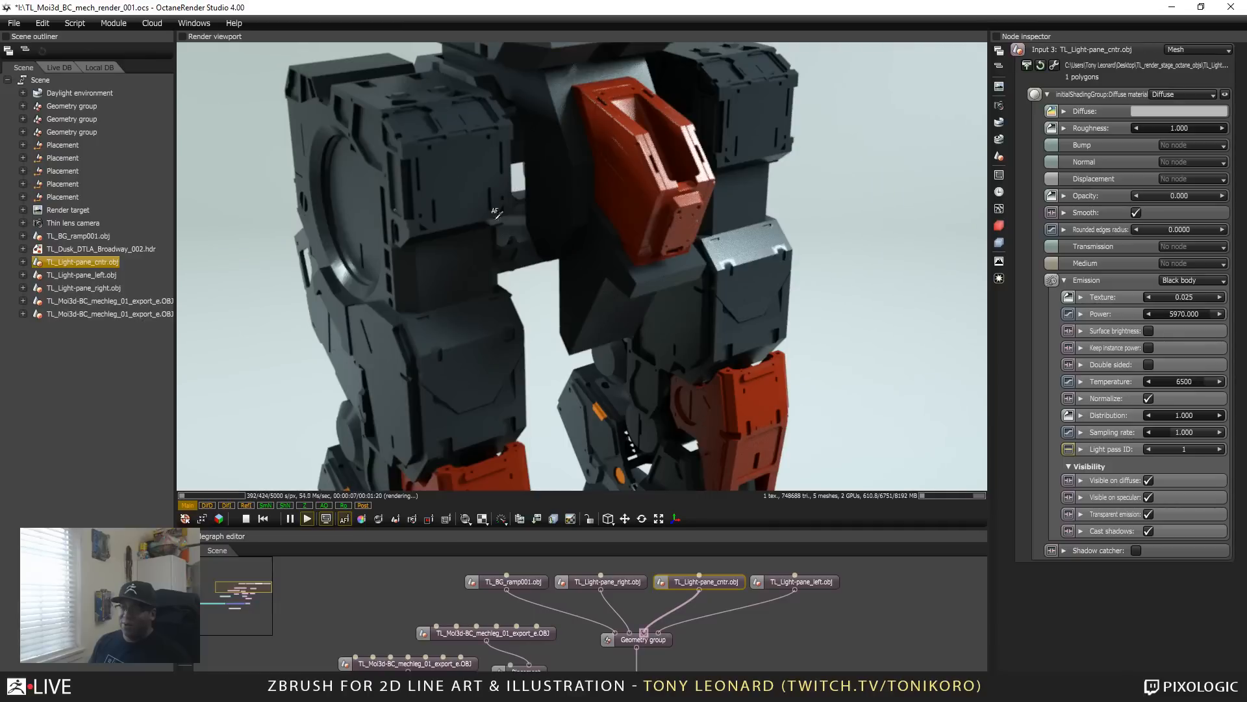
drag(437, 377, 506, 276)
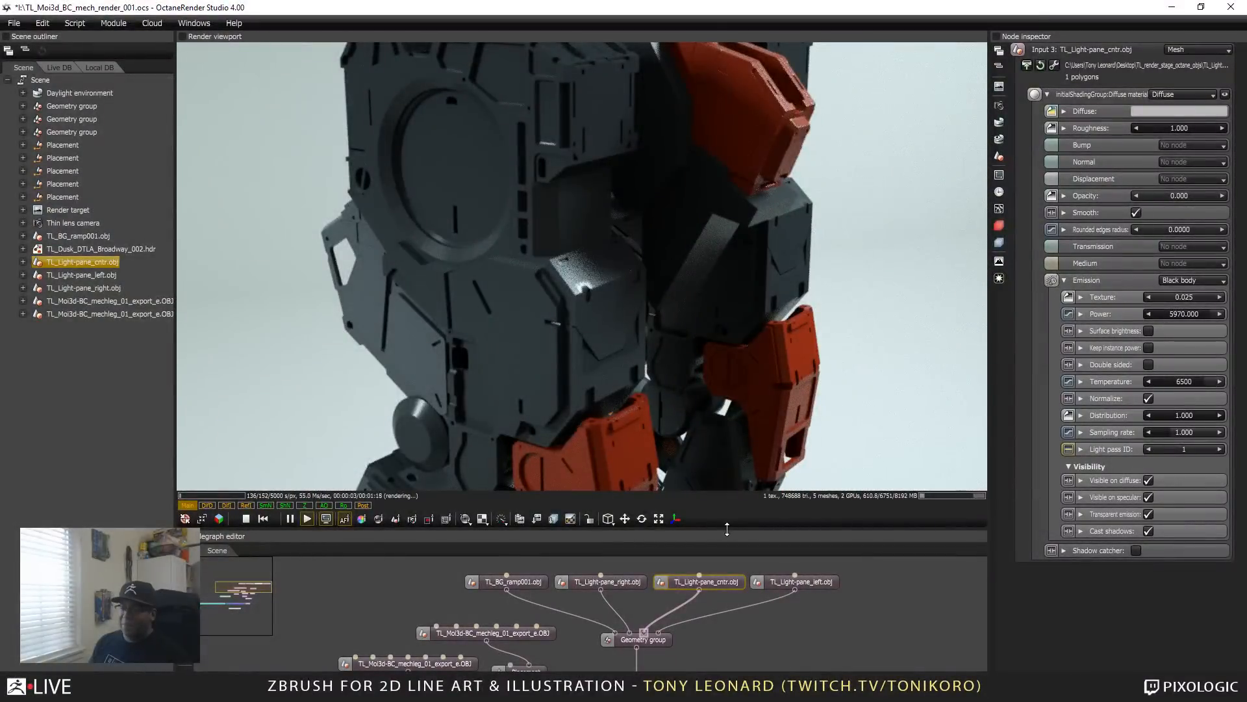
Step: Give the render viewport more height than the nodegraph and orbit to a close rear view of the mech's legs against the street environment
drag(727, 529, 732, 604)
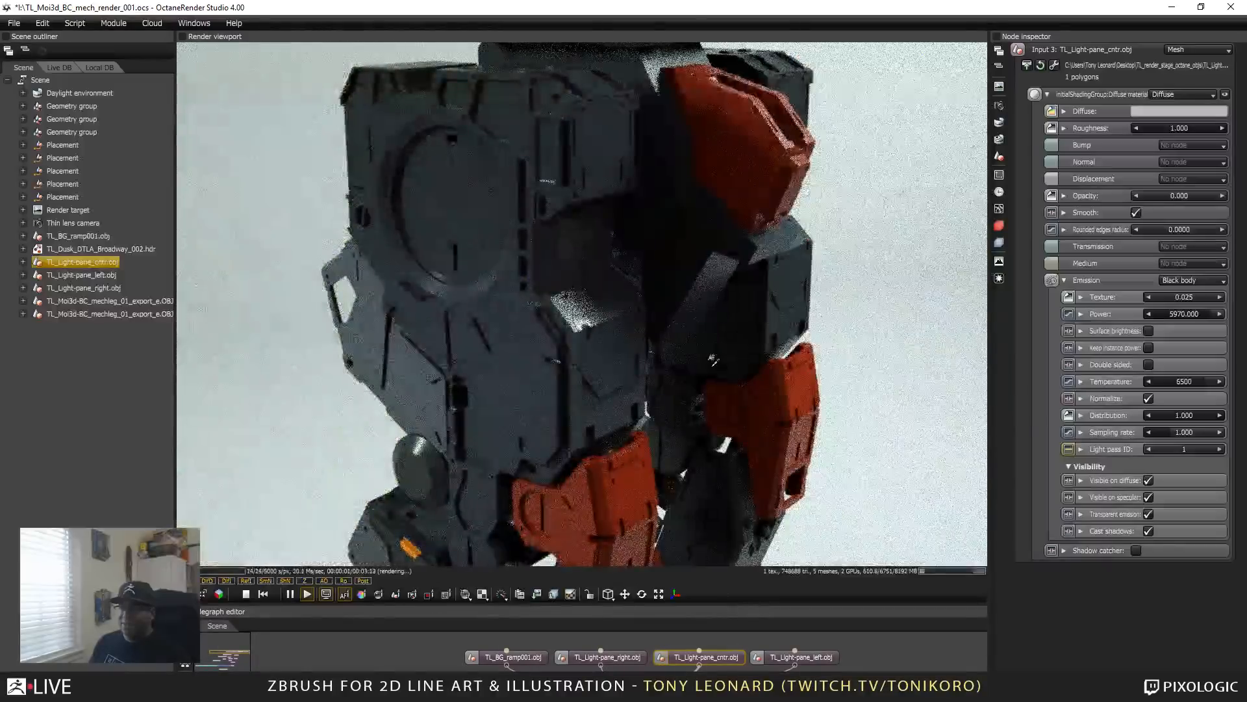
drag(713, 359, 676, 367)
right_drag(701, 396, 767, 351)
drag(767, 364, 552, 266)
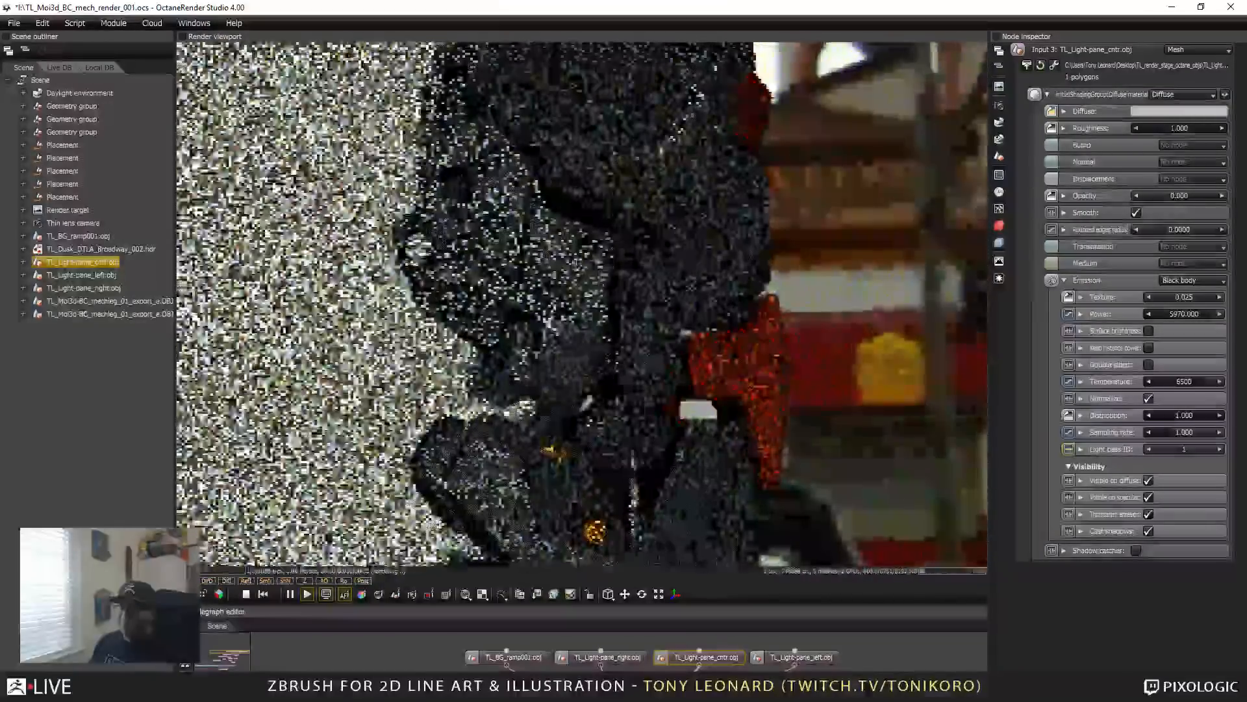
drag(473, 67, 650, 337)
right_drag(650, 338, 534, 278)
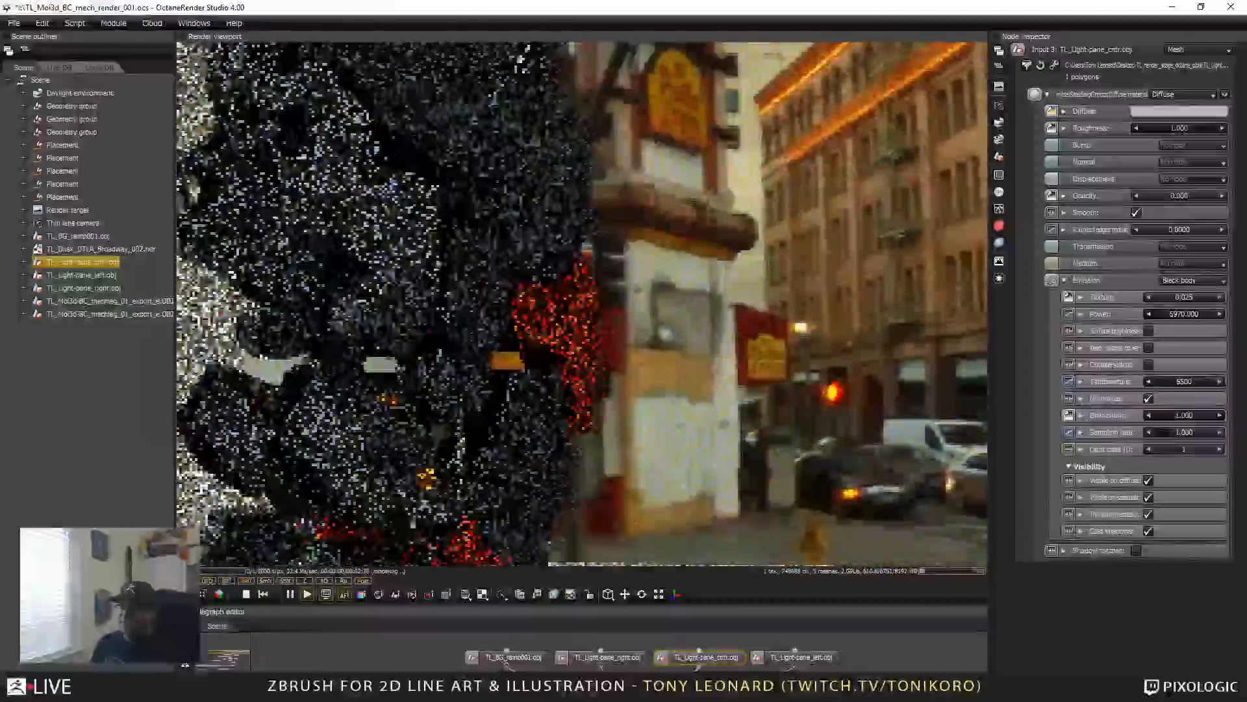
drag(534, 278, 909, 148)
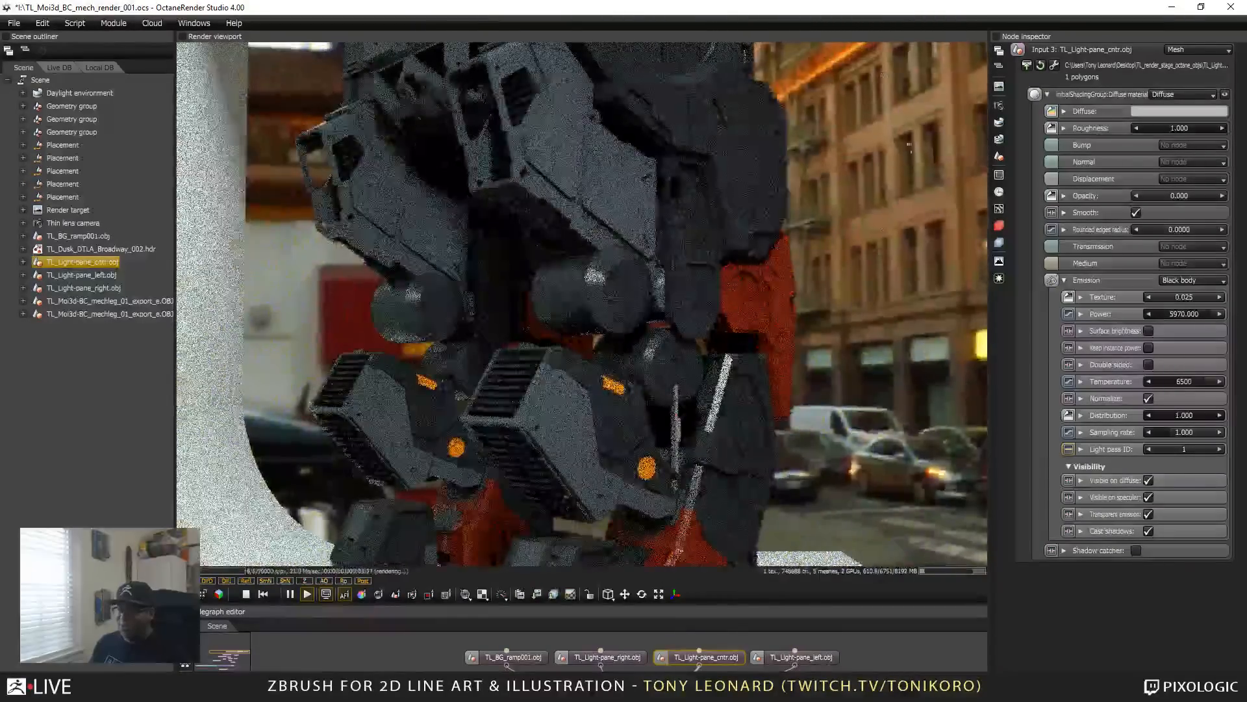
drag(489, 211, 866, 224)
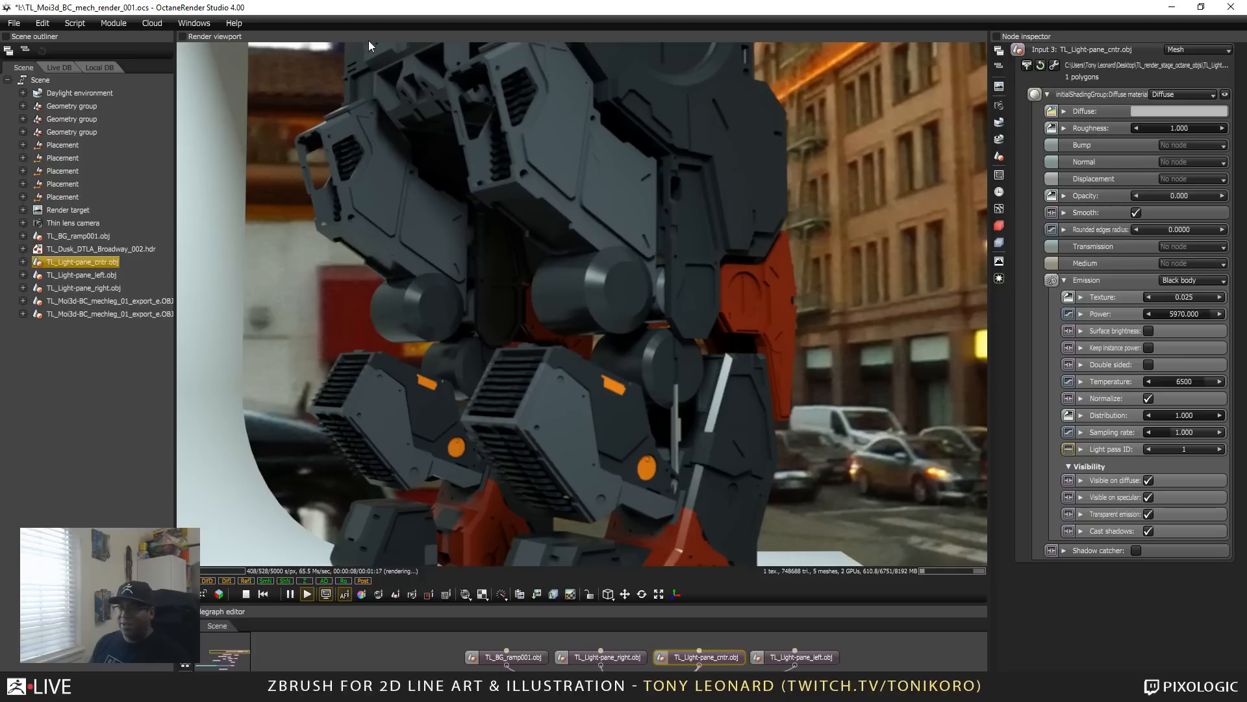
drag(834, 391, 781, 322)
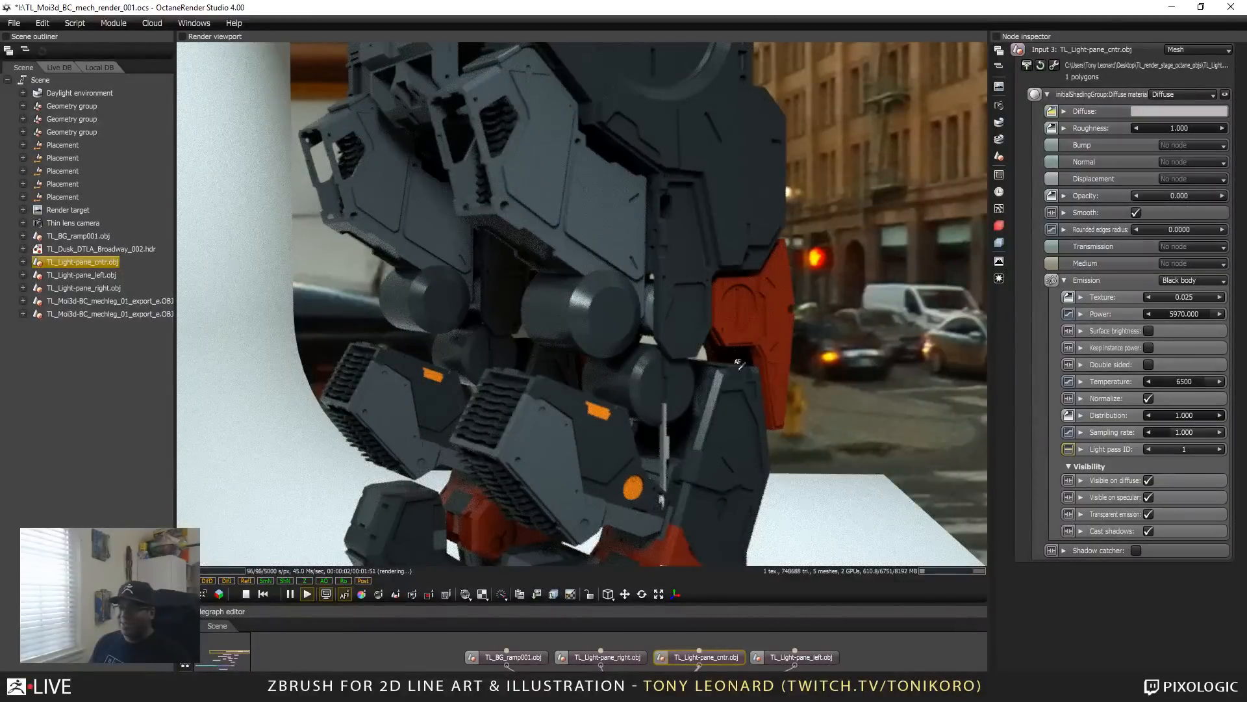
drag(739, 364, 449, 268)
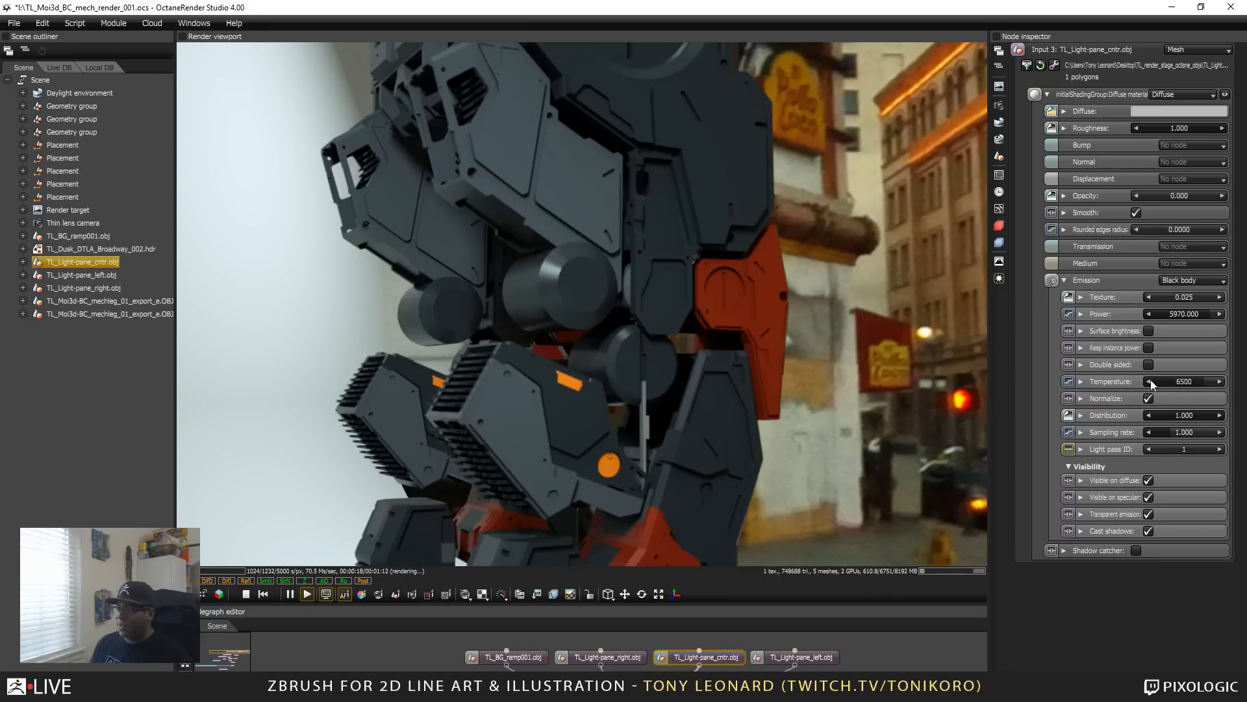
Step: Set the TL_Light-pane_cntr.obj emission temperature to 6610 and its power to 6010
mouse_move(1181, 377)
mouse_down()
mouse_move(1154, 383)
mouse_move(1172, 393)
mouse_up()
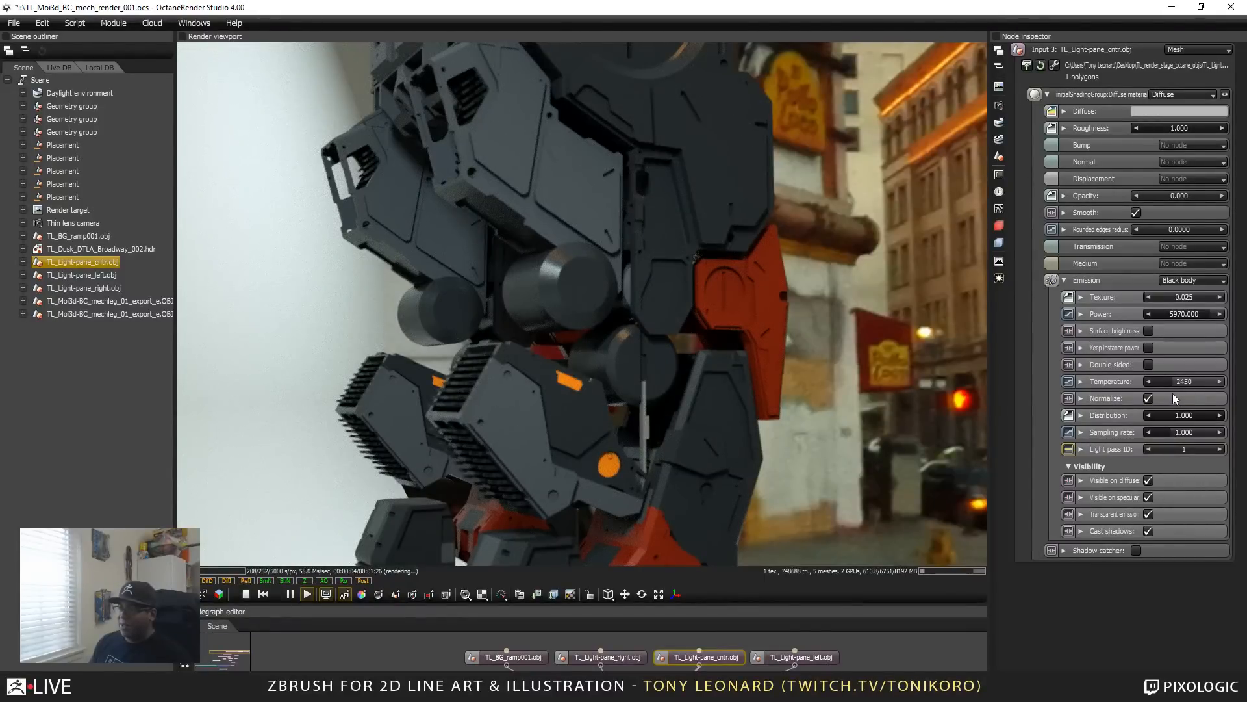
drag(1172, 394, 1203, 399)
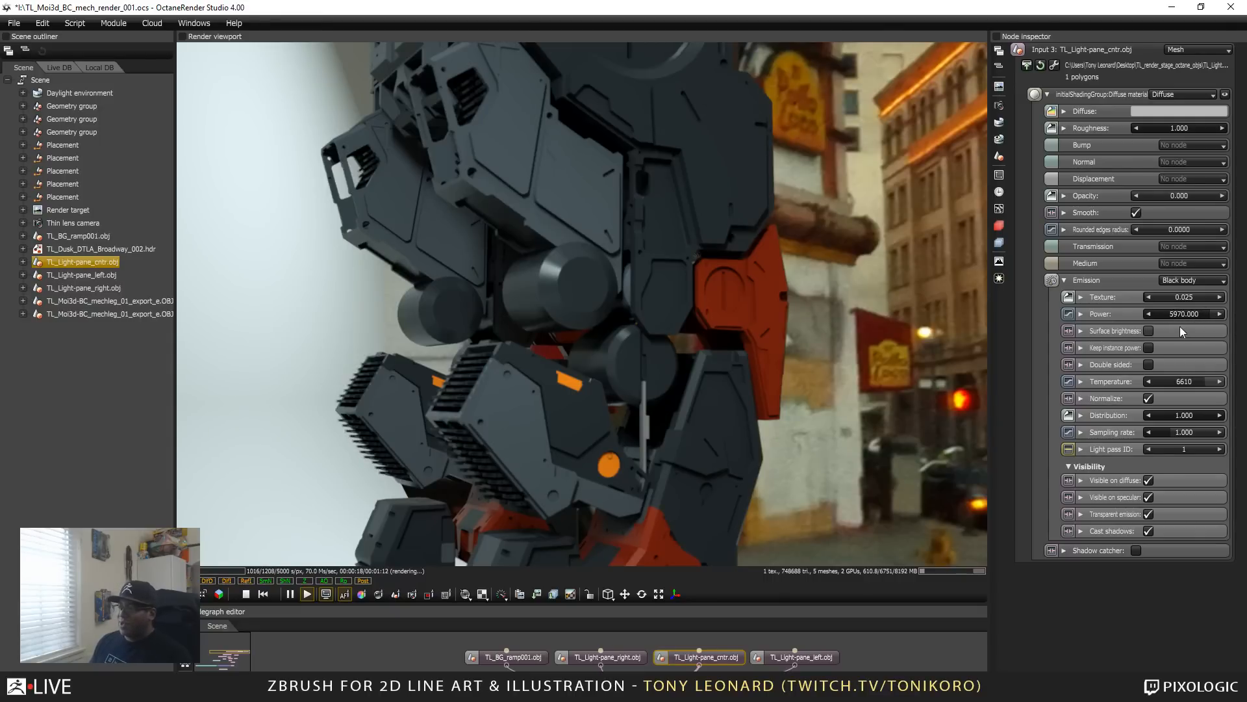
scroll(1183, 312, up, 7)
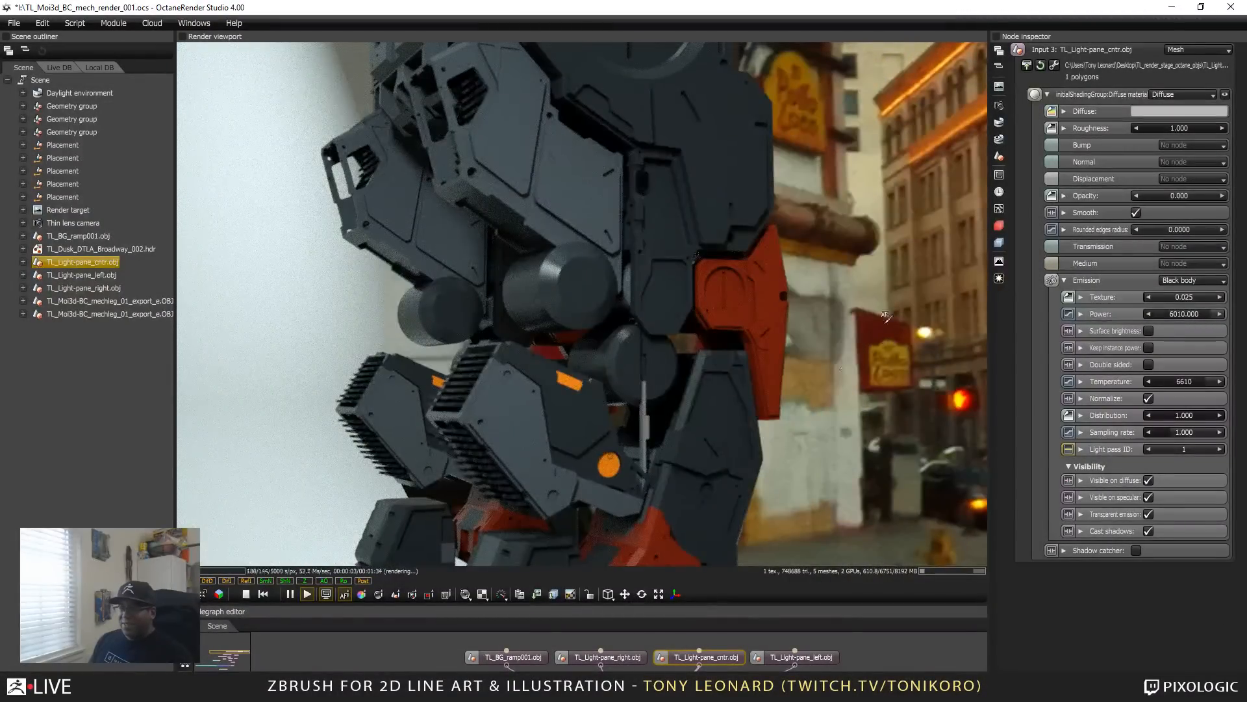
Step: Orbit to a front three-quarter close-up of the mech's legs and focus the camera on the near thigh
drag(882, 343, 673, 357)
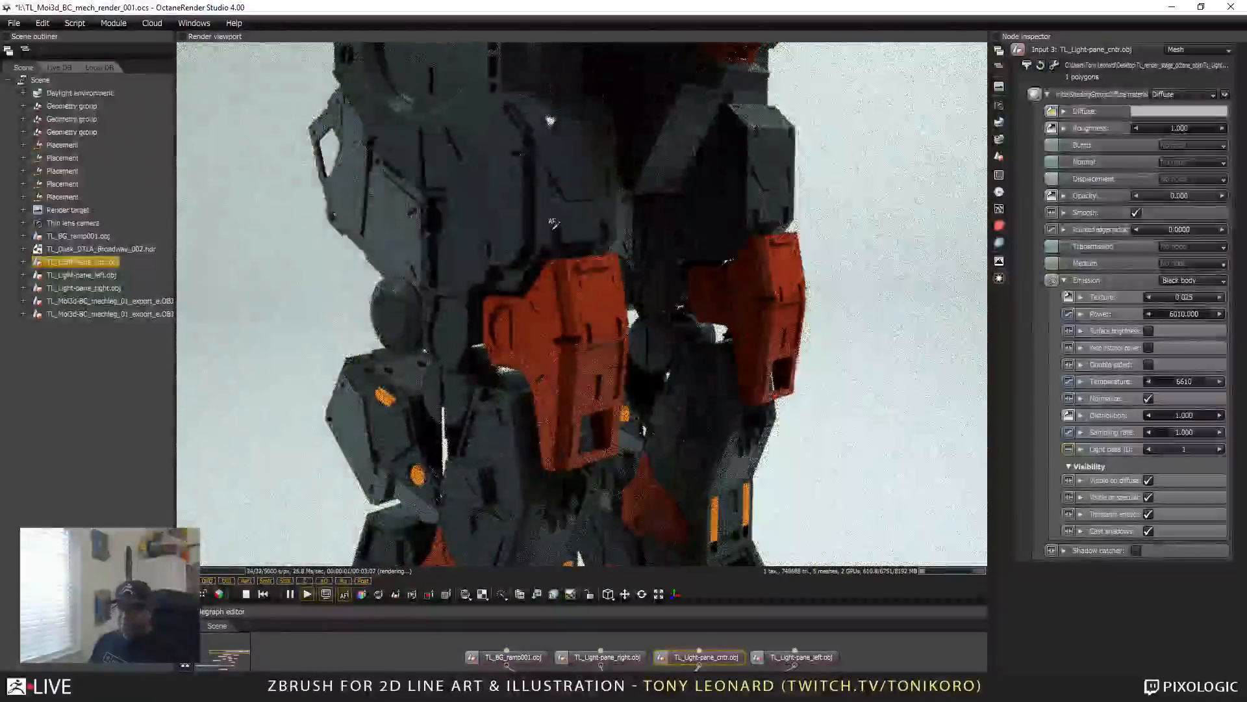
mouse_move(569, 312)
mouse_down()
mouse_move(597, 315)
mouse_move(544, 315)
mouse_up()
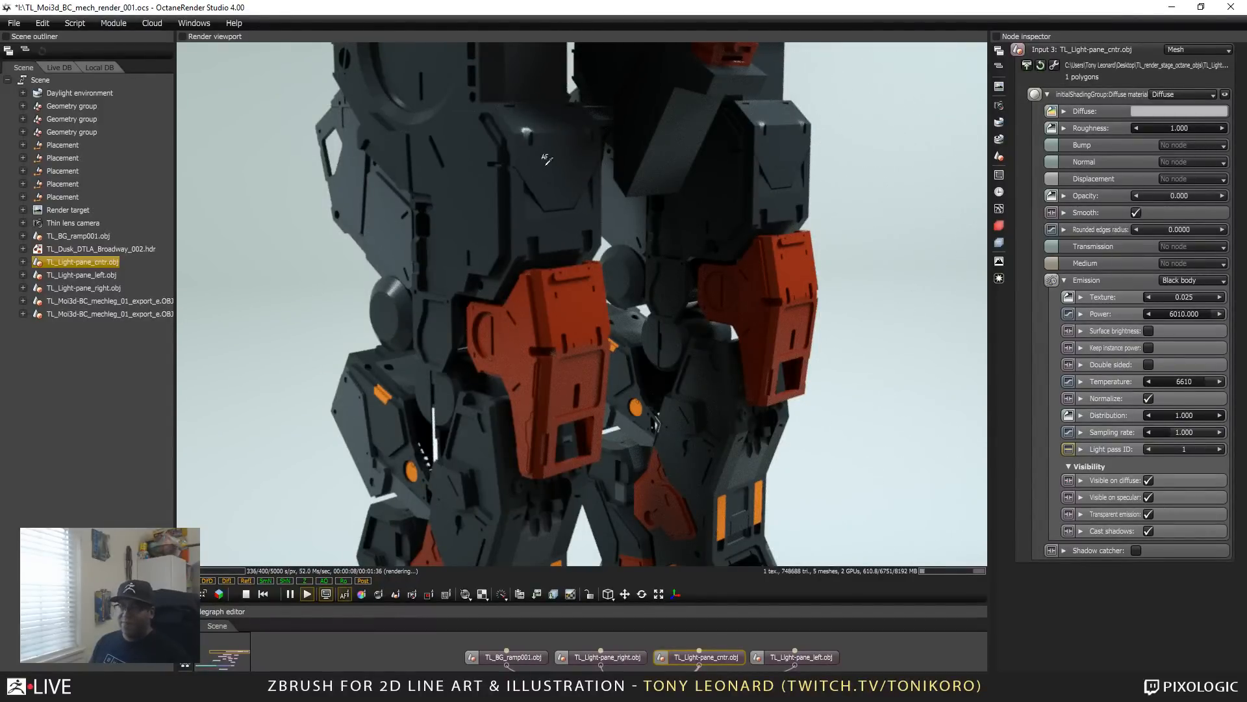
click(523, 211)
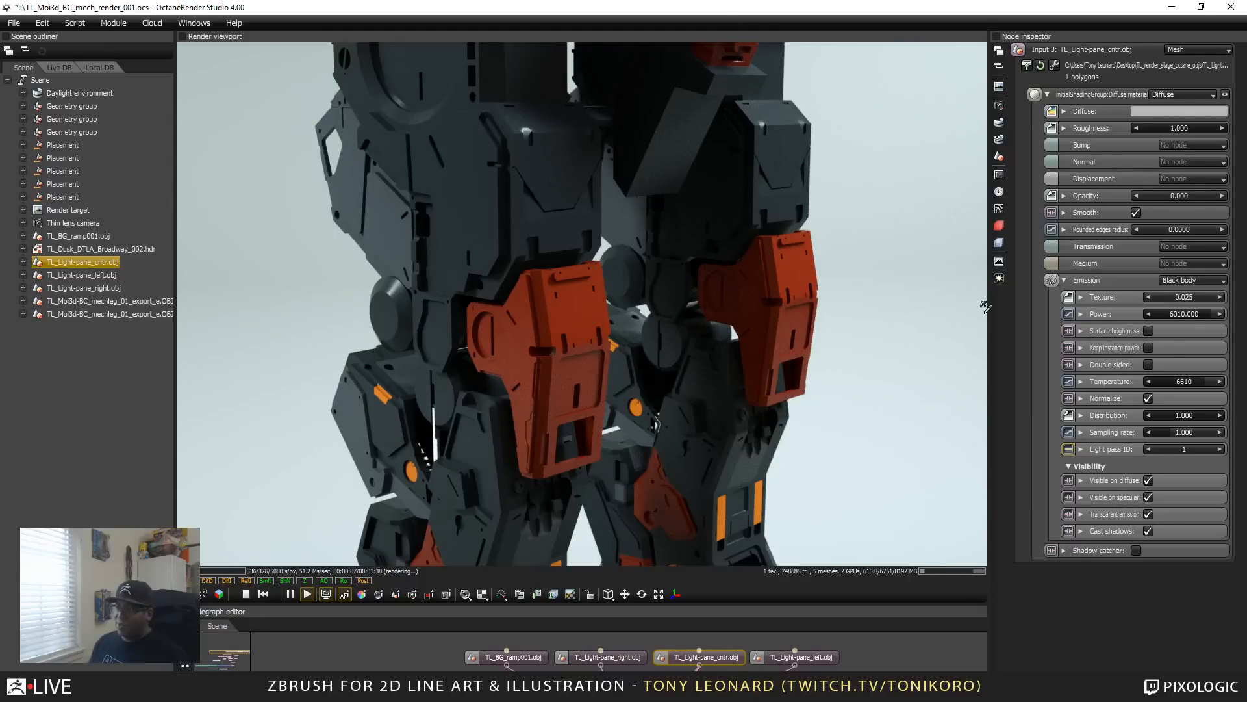
Step: Show the Post processing settings, zoom out from the legs and orbit to a raised side view of the mech
click(999, 278)
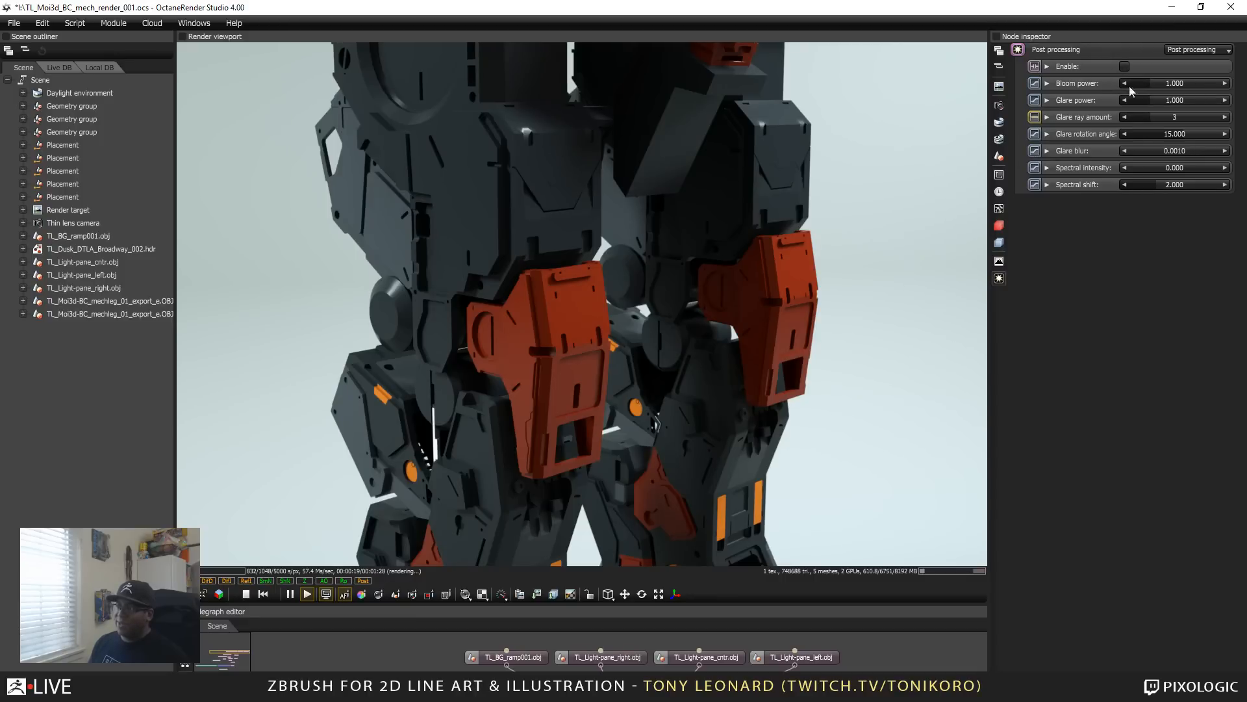
drag(743, 442, 617, 301)
scroll(456, 239, down, 5)
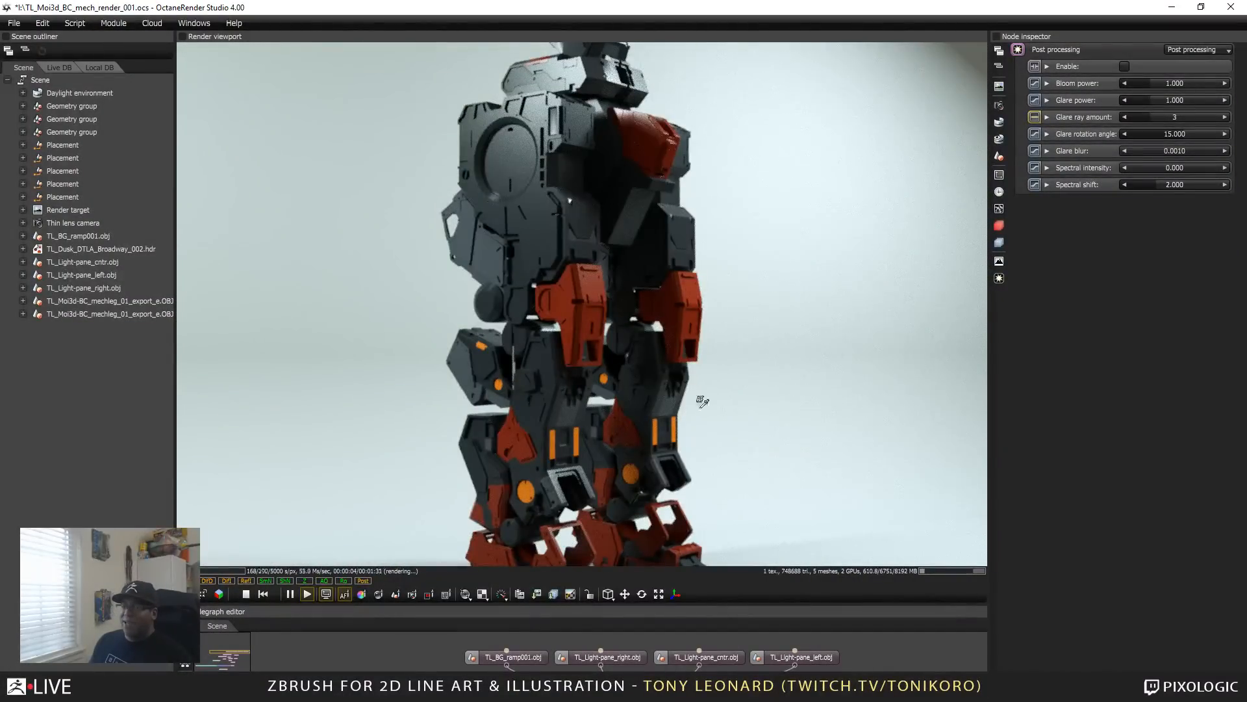
drag(703, 402, 679, 415)
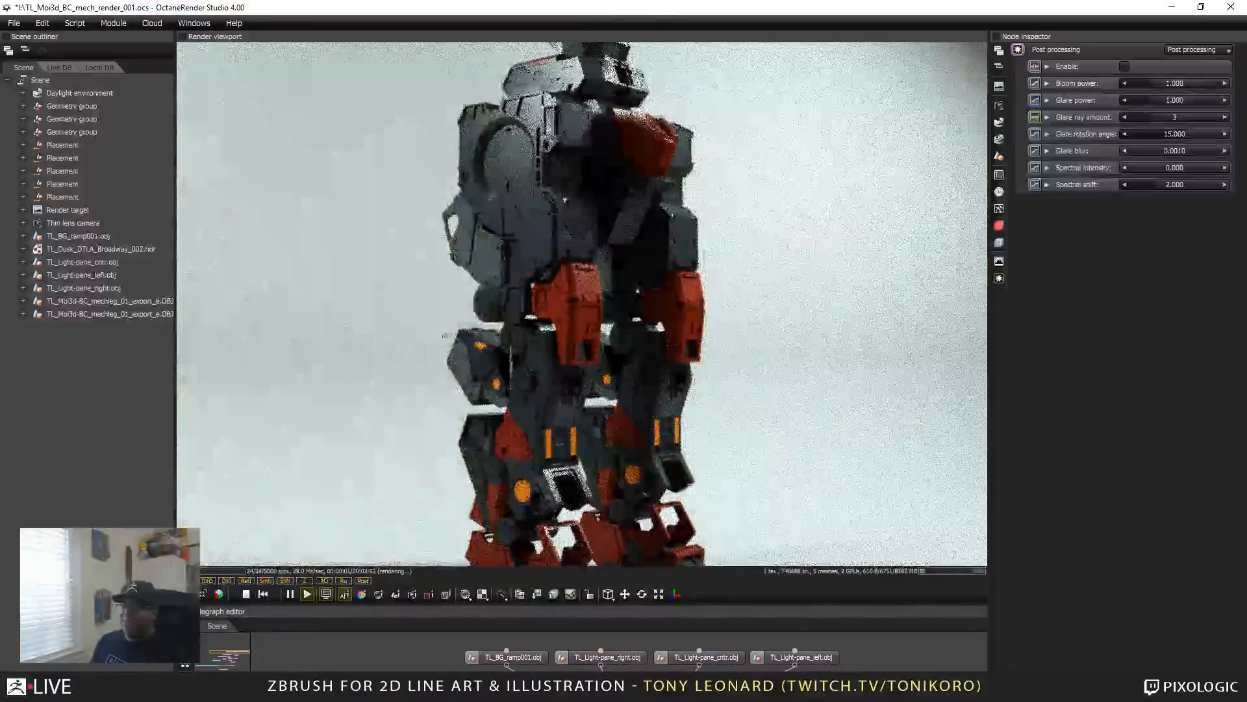
drag(619, 179, 618, 312)
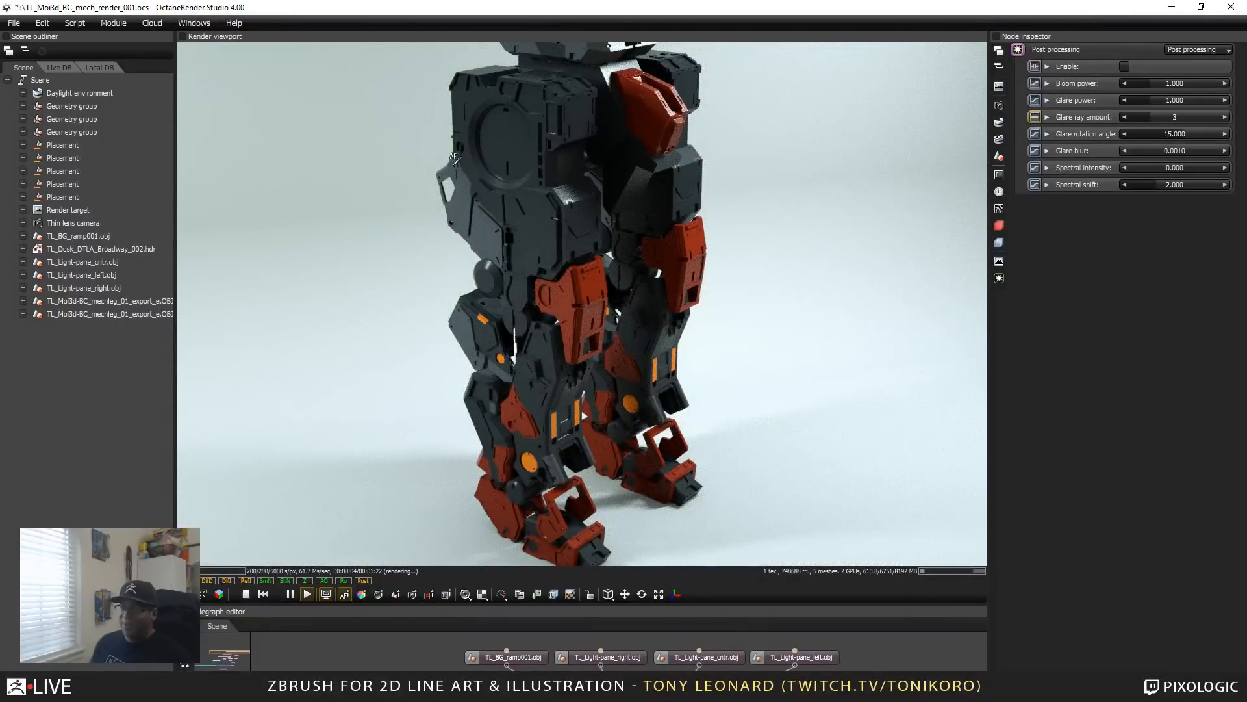
drag(646, 330, 559, 404)
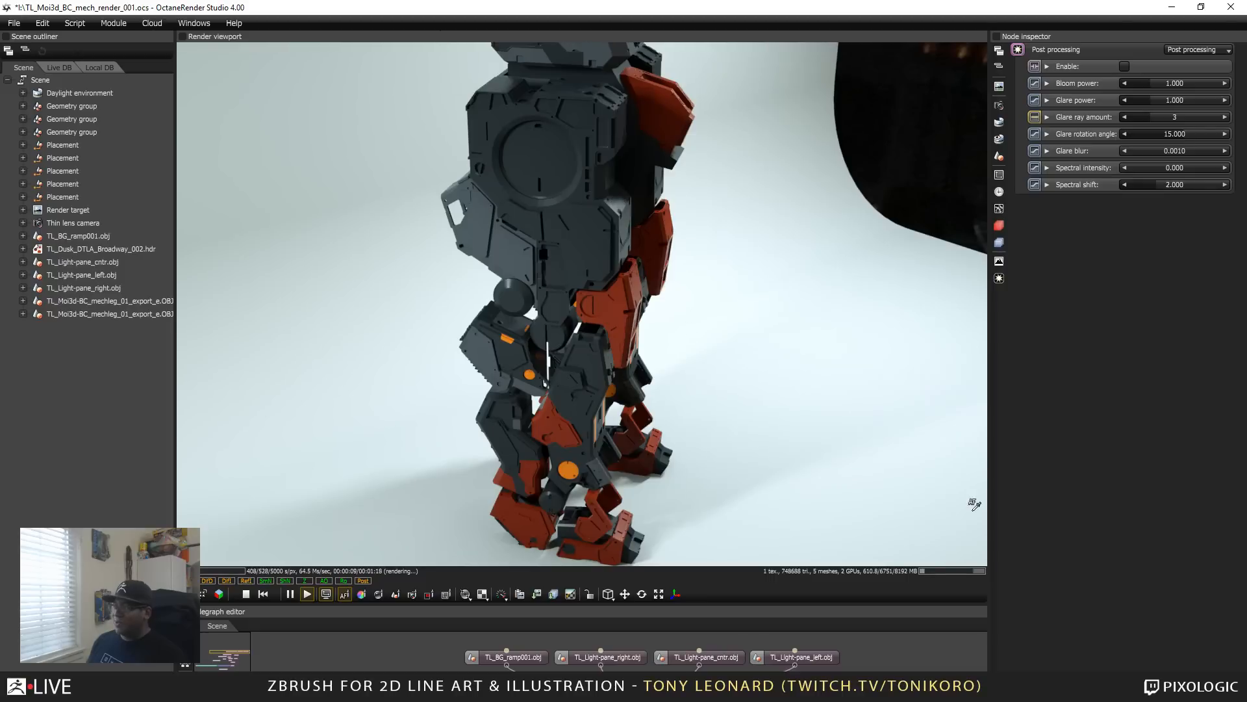
Step: Switch to MoI with the TL_Moi3d-BC_TorsoBlock_01.3dm model and show its torso parts in a full-size Right view
key(alt+Tab)
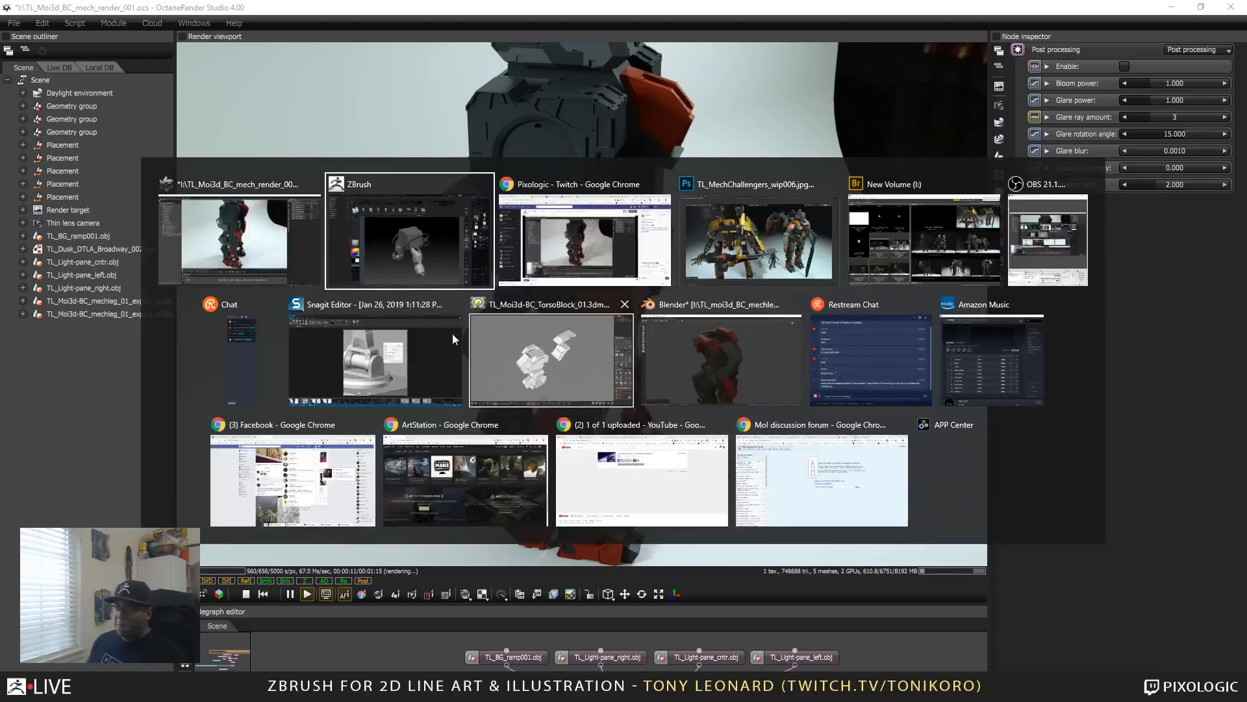
click(562, 348)
scroll(622, 337, down, 5)
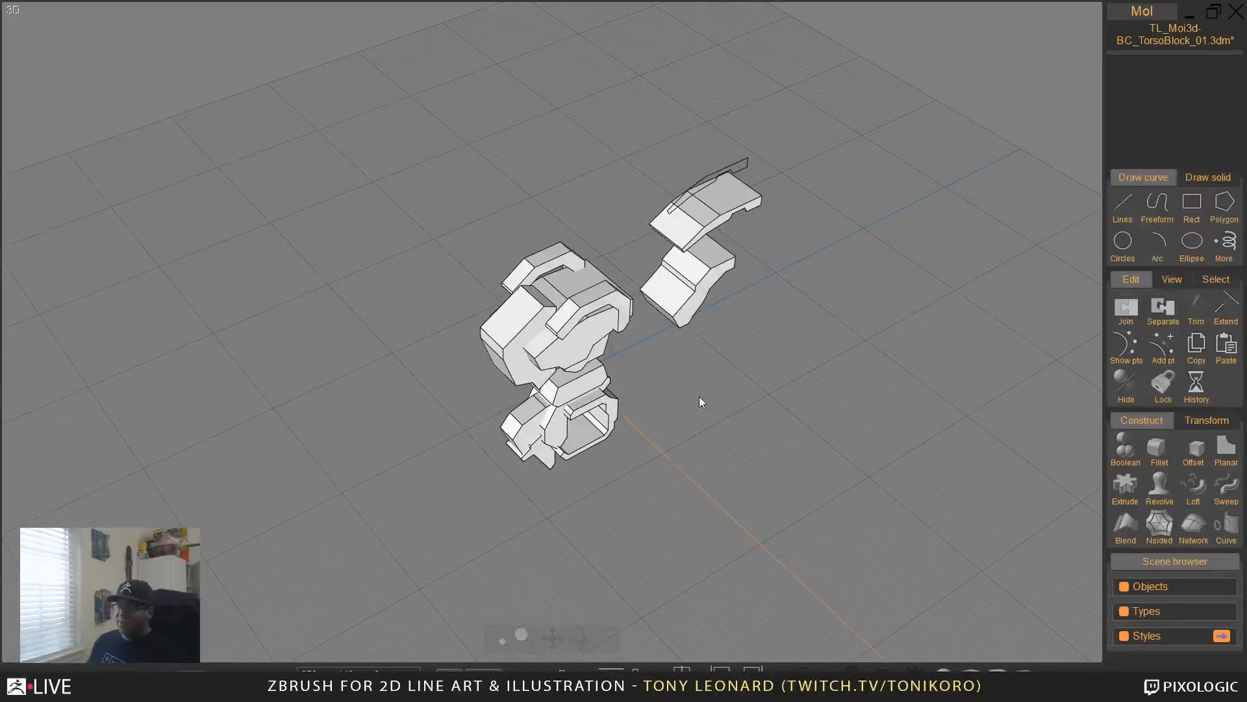
key(F5)
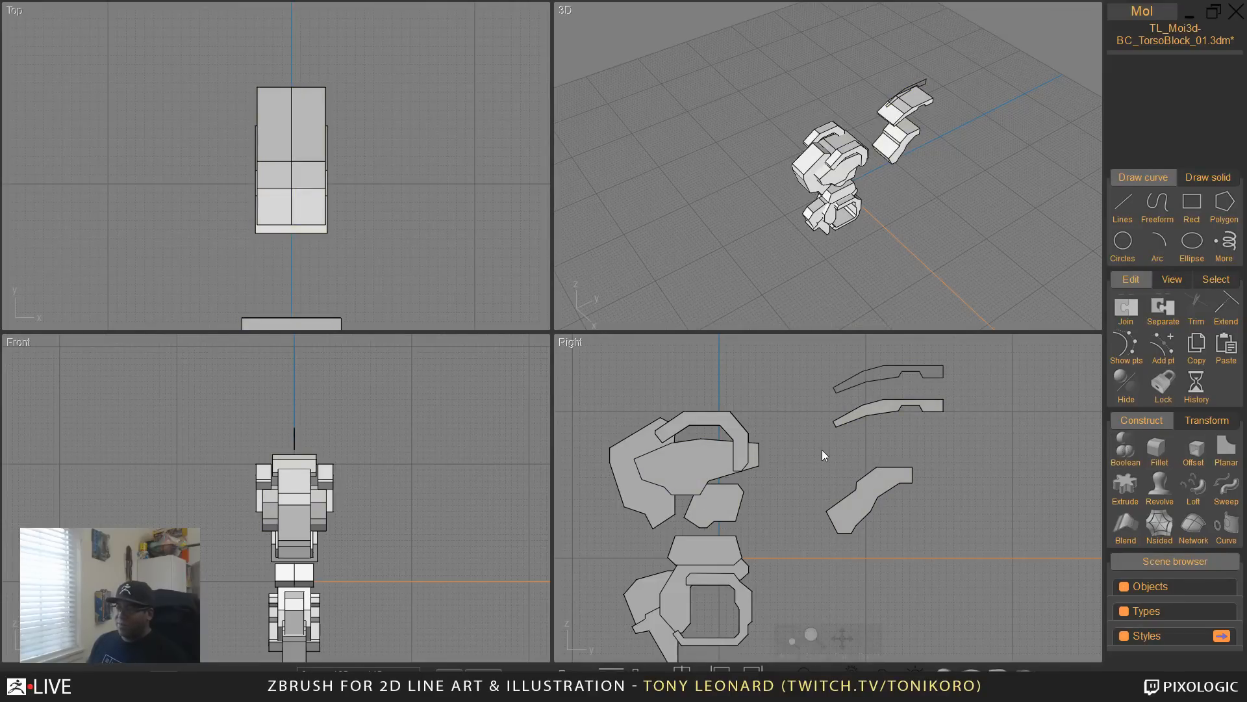
key(space)
middle_drag(476, 362, 630, 345)
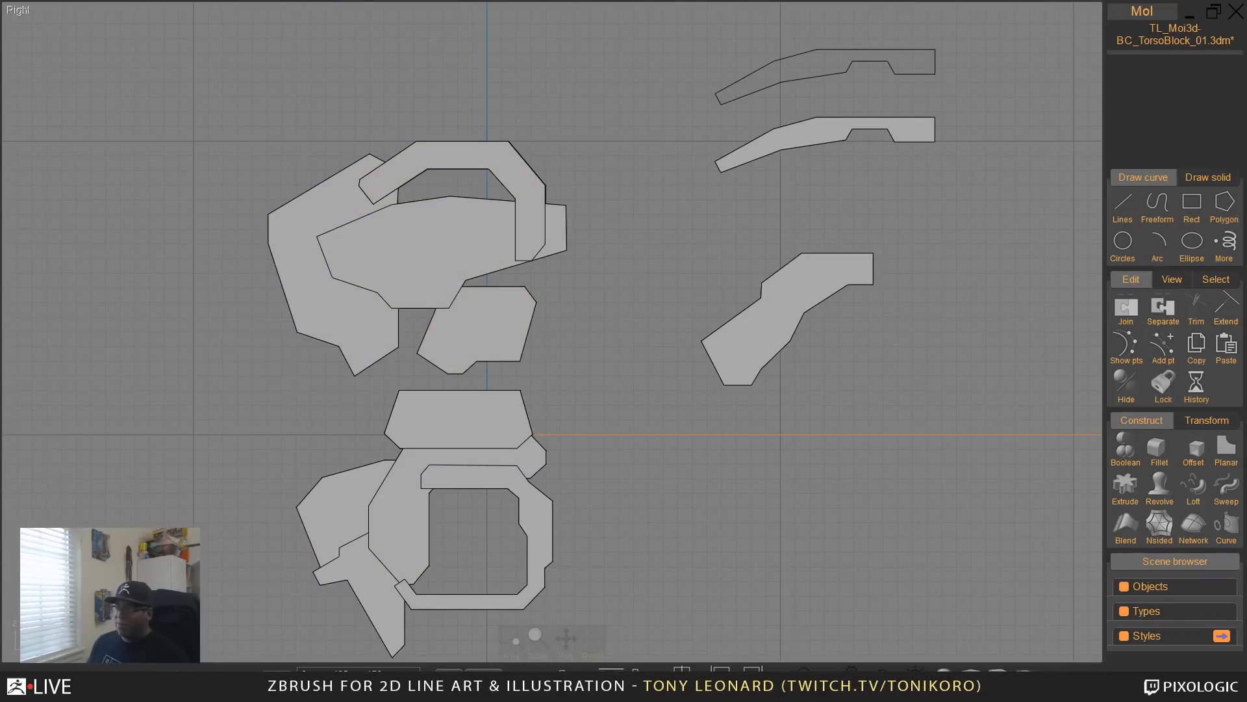
Step: Draw a closed angular polyline profile, about 135 by 60 m, below the angled block outline in the Right view
click(1123, 204)
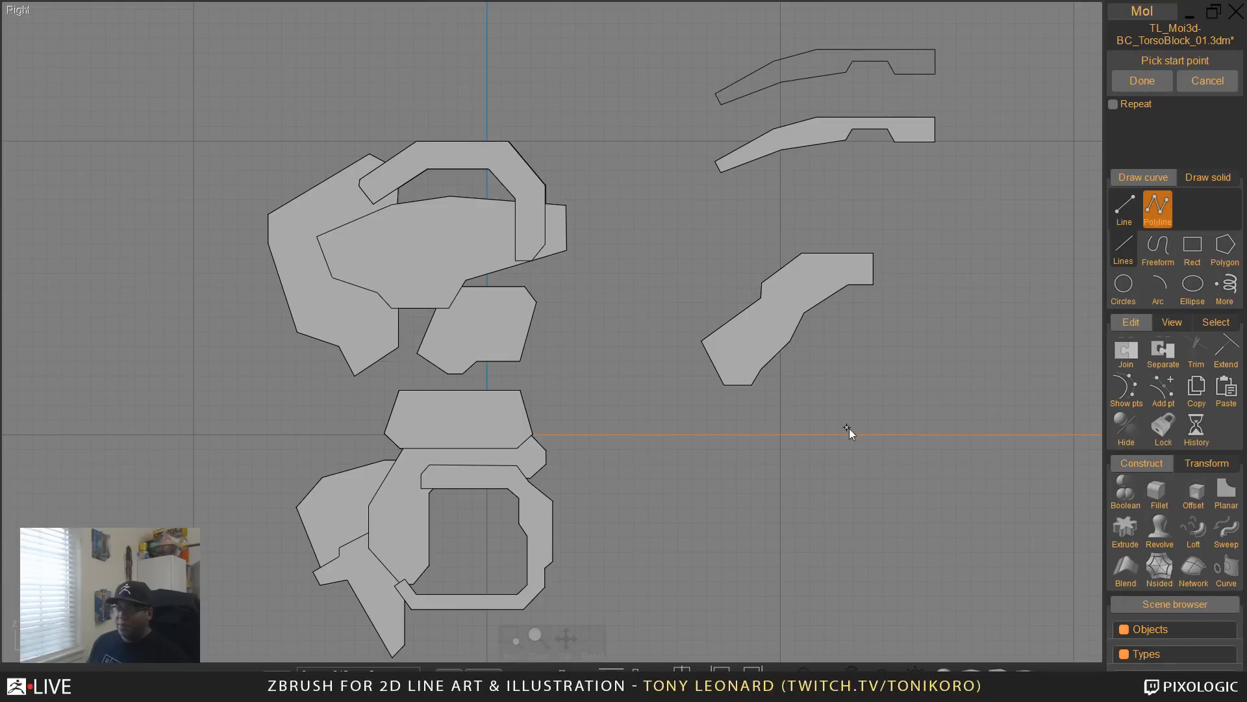
click(869, 377)
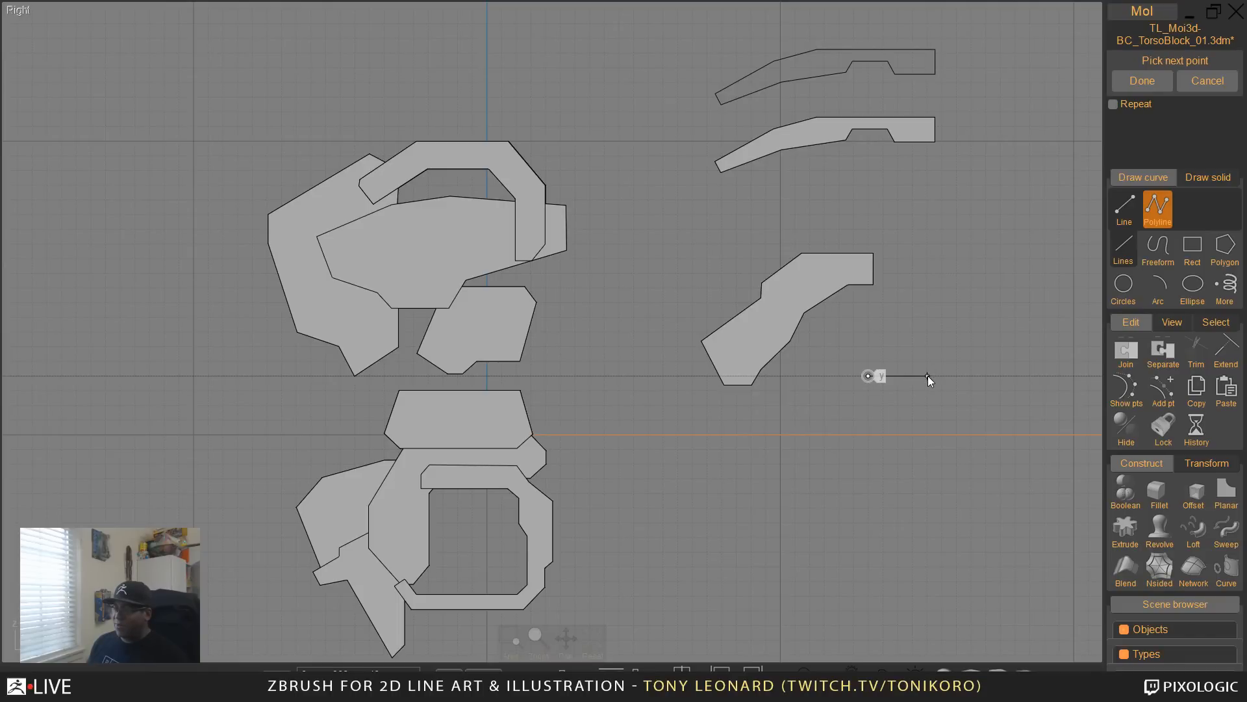
click(927, 375)
click(913, 434)
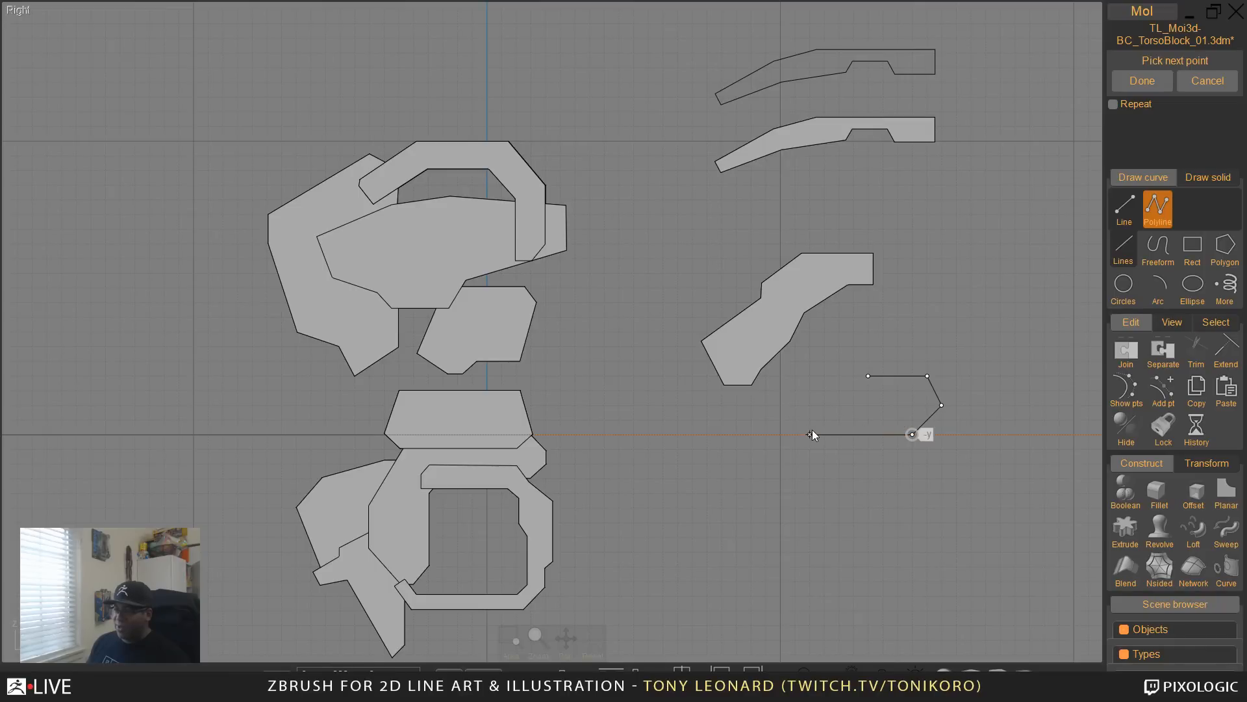
click(810, 434)
click(745, 449)
click(744, 413)
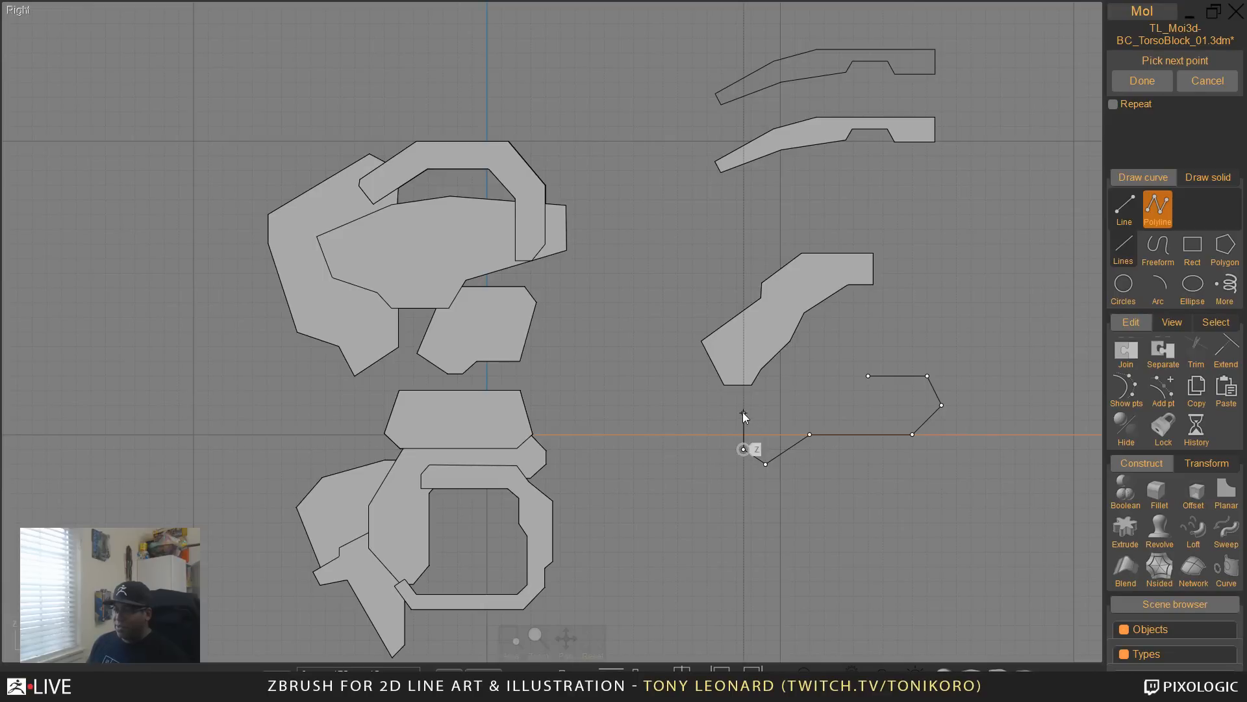
click(803, 383)
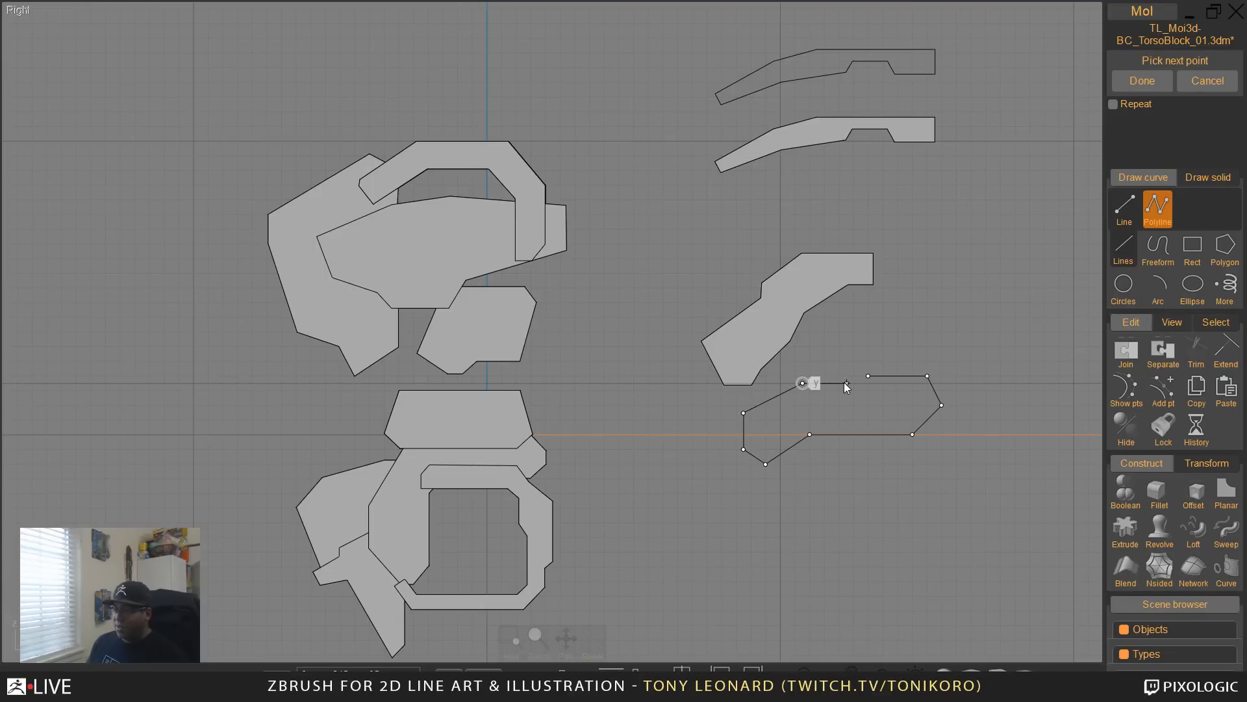
click(847, 383)
click(854, 376)
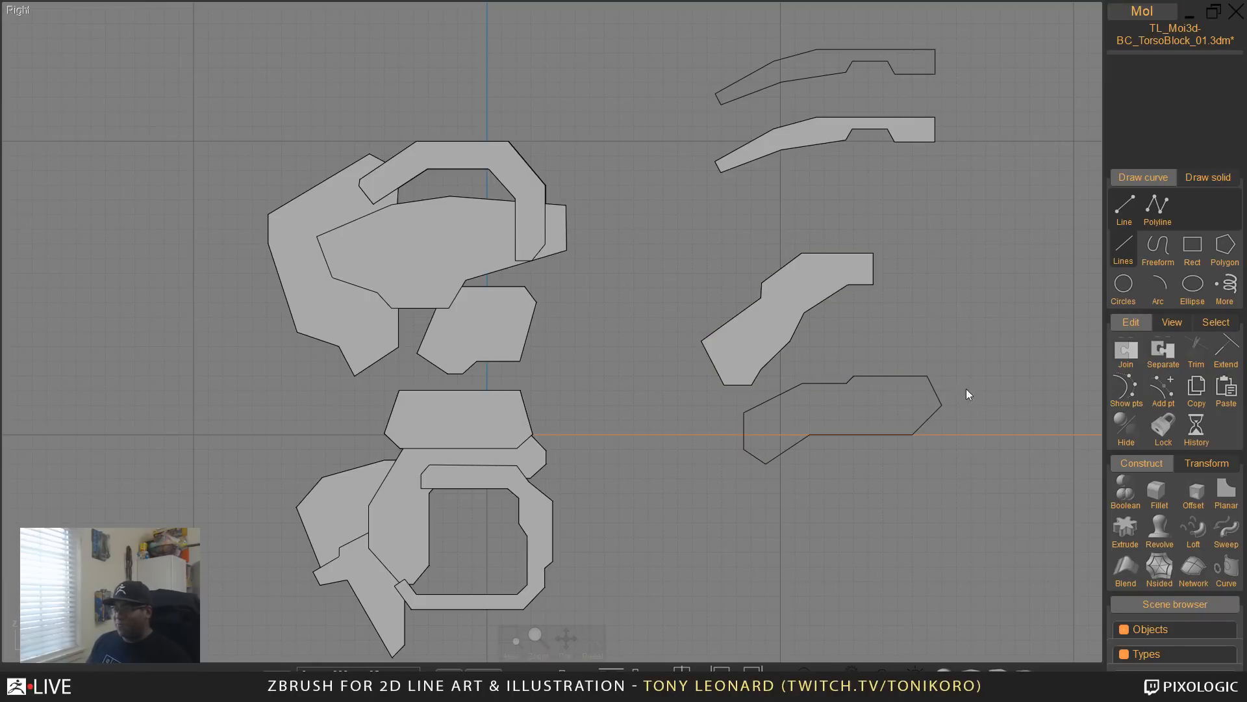
Step: Switch to the 3D view and examine the new profile curve beside the torso and the separate blocks from several angles
middle_drag(882, 465, 722, 425)
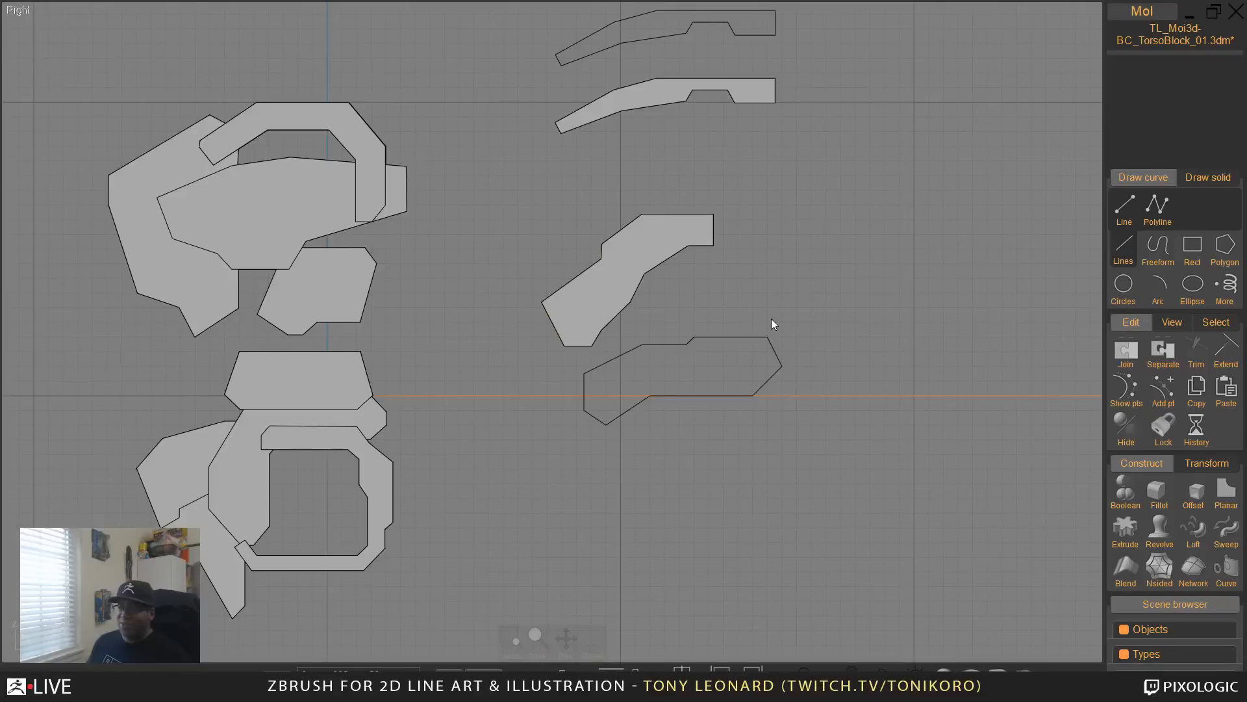
key(space)
key(space)
middle_drag(638, 418, 595, 376)
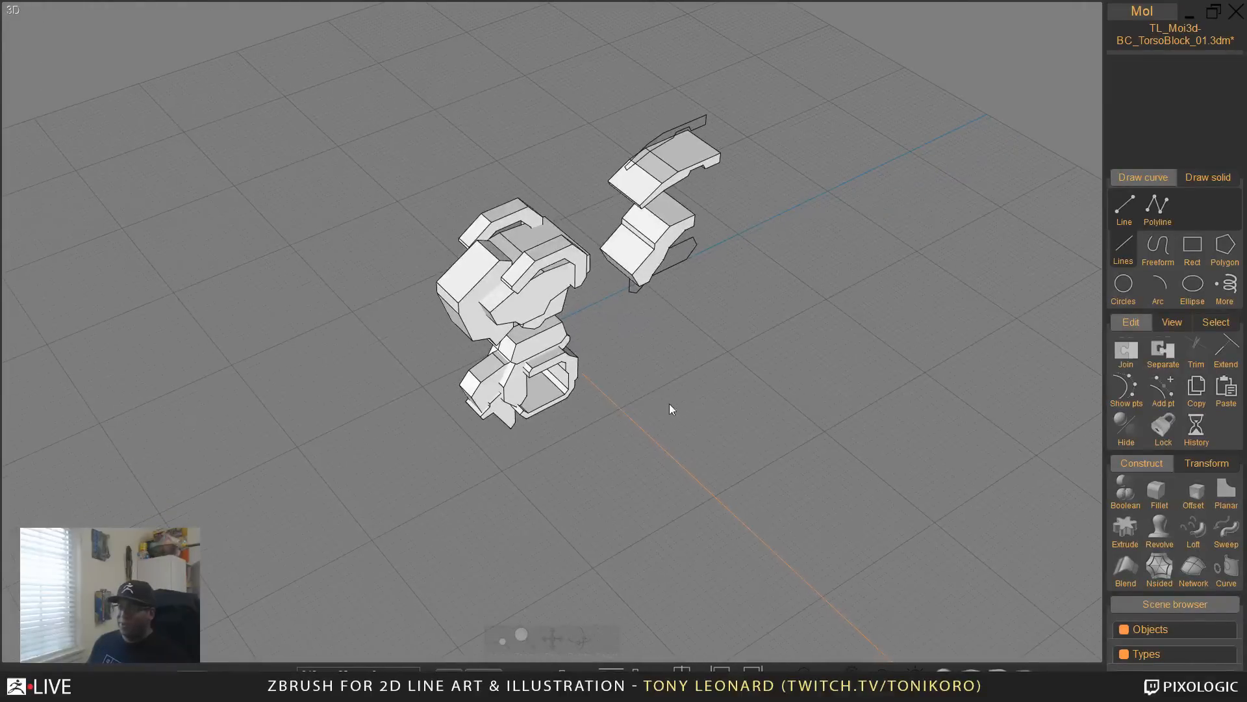
right_drag(669, 403, 582, 370)
scroll(895, 395, up, 4)
middle_drag(231, 225, 354, 305)
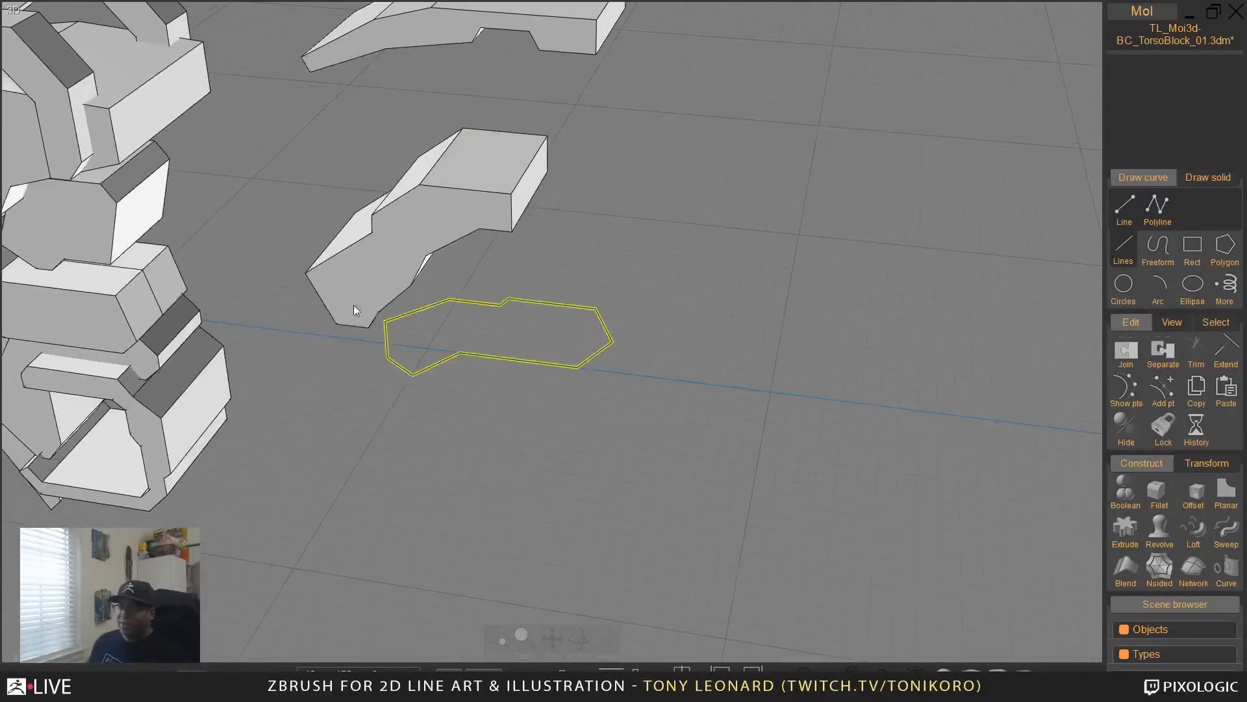
middle_drag(449, 343, 746, 411)
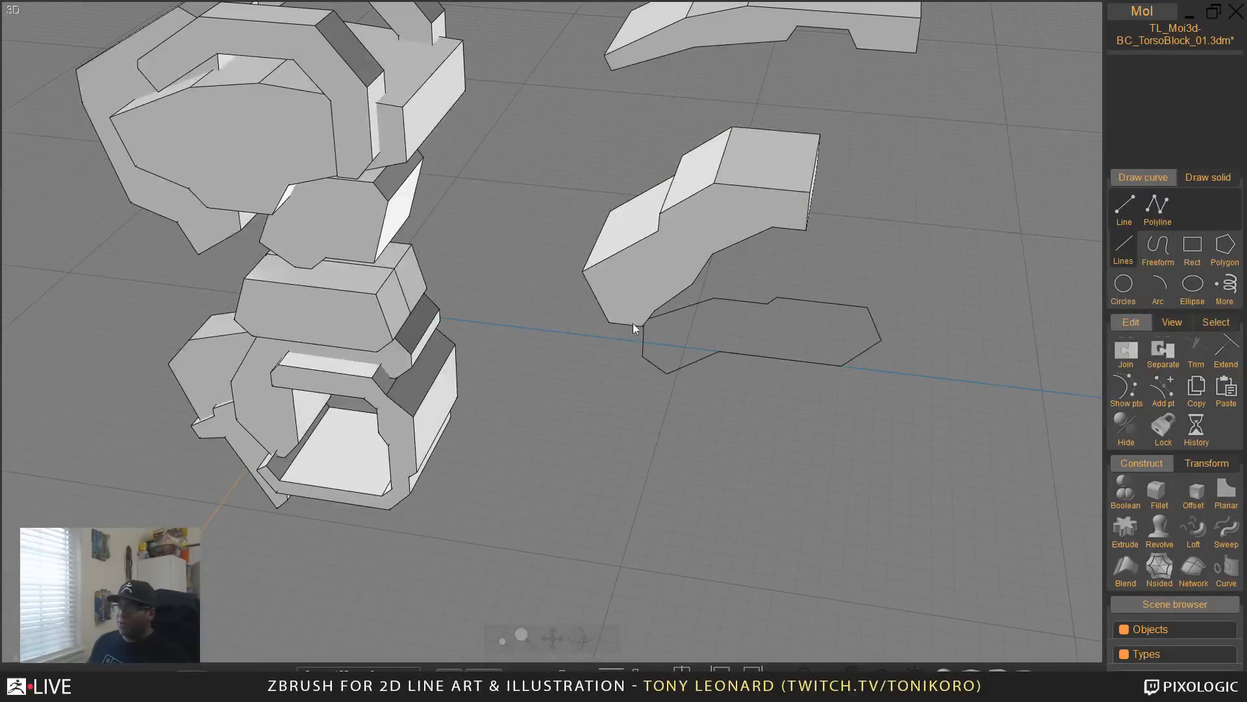
right_drag(798, 456, 734, 466)
scroll(736, 465, up, 2)
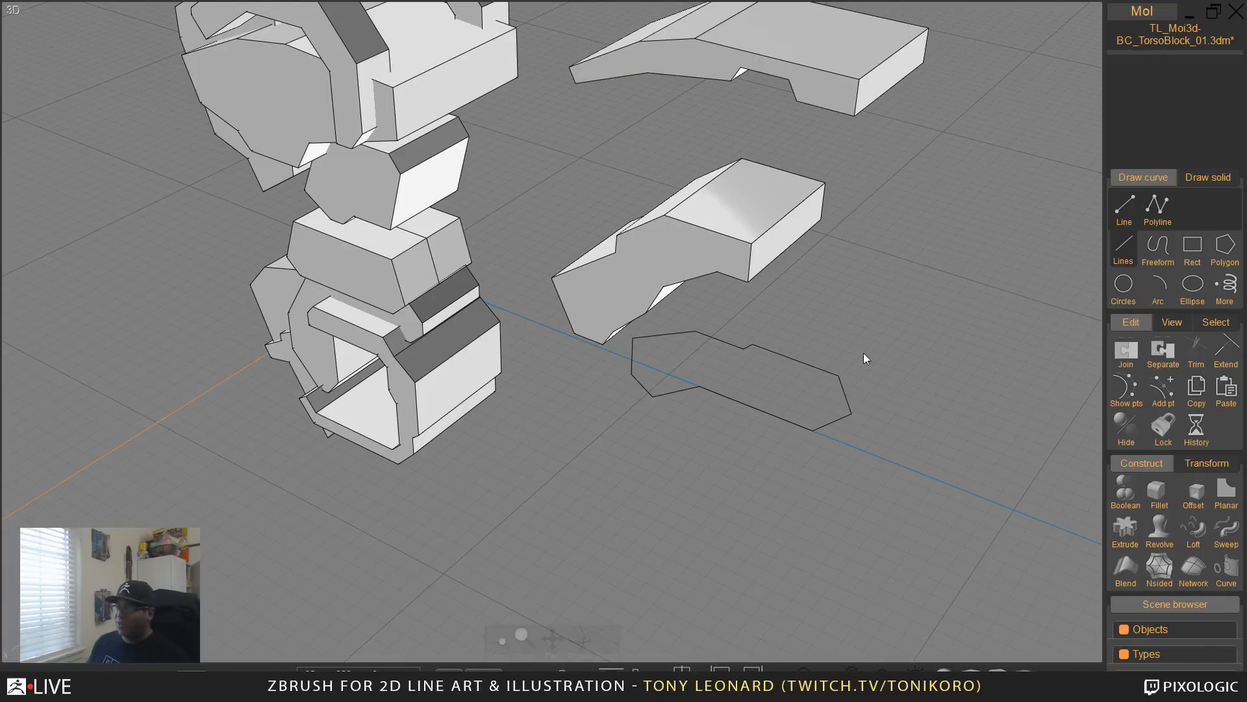
middle_drag(866, 360, 835, 359)
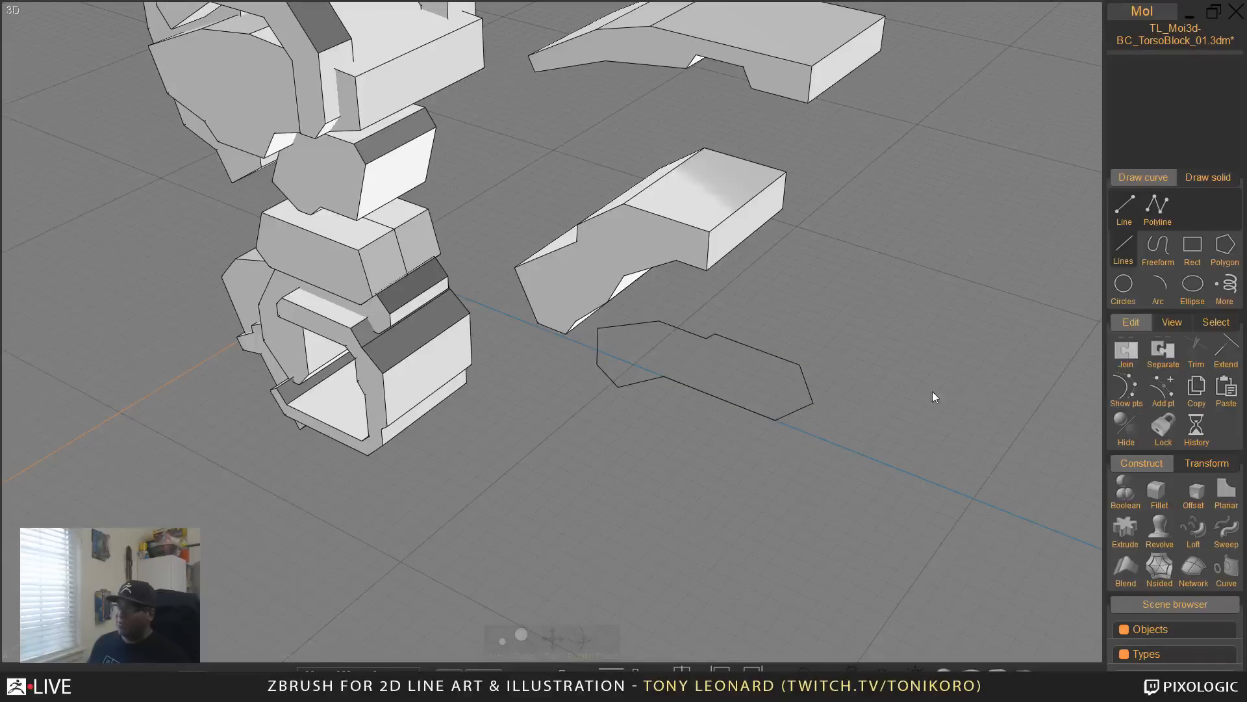
right_drag(985, 235, 851, 302)
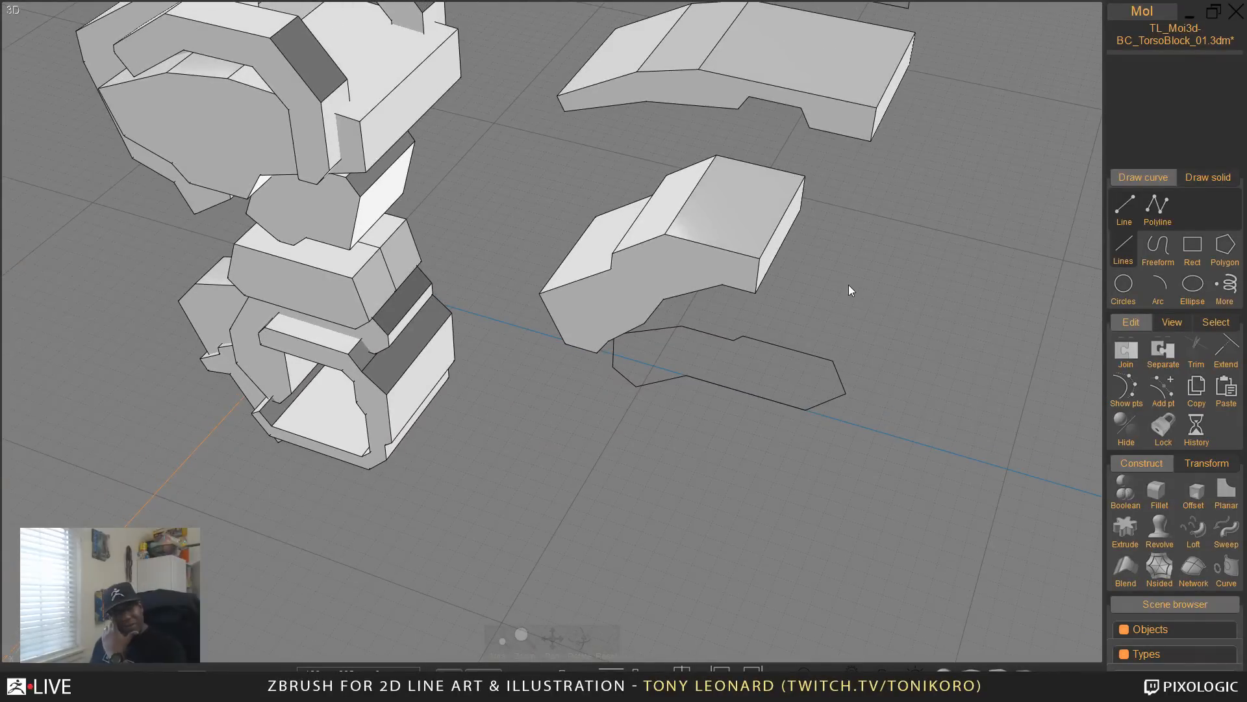
right_drag(812, 84, 591, 484)
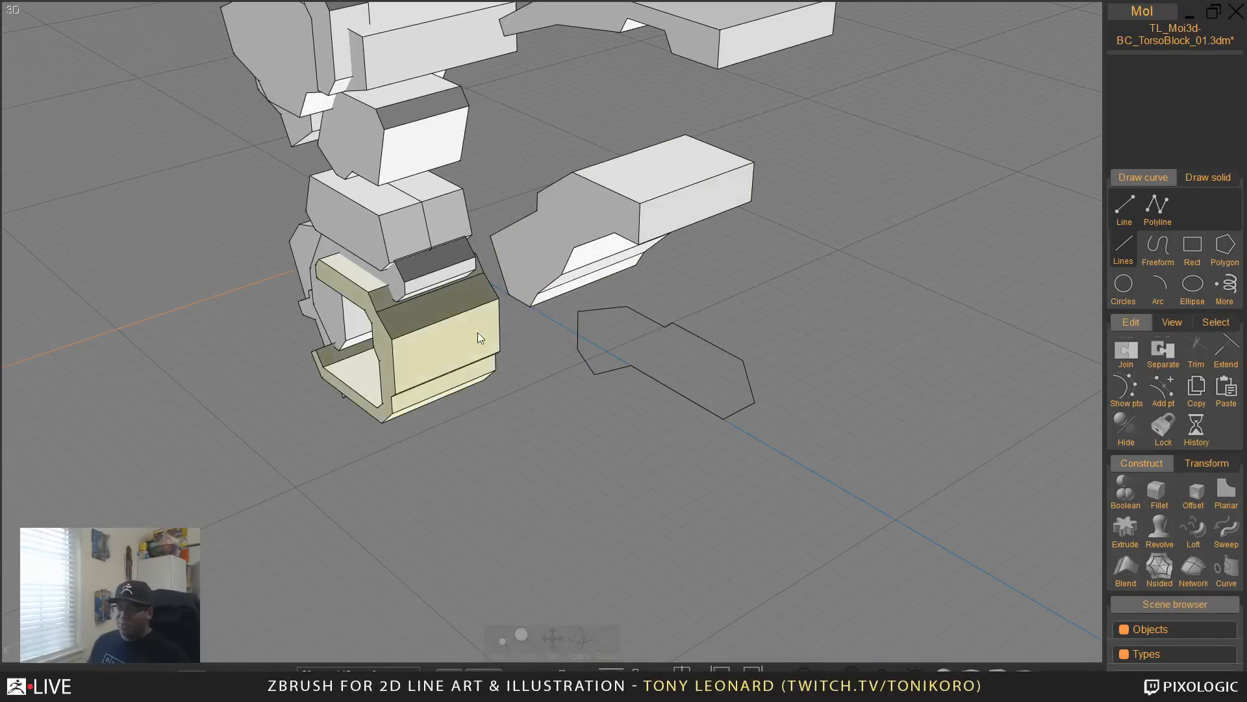
right_drag(659, 264, 855, 367)
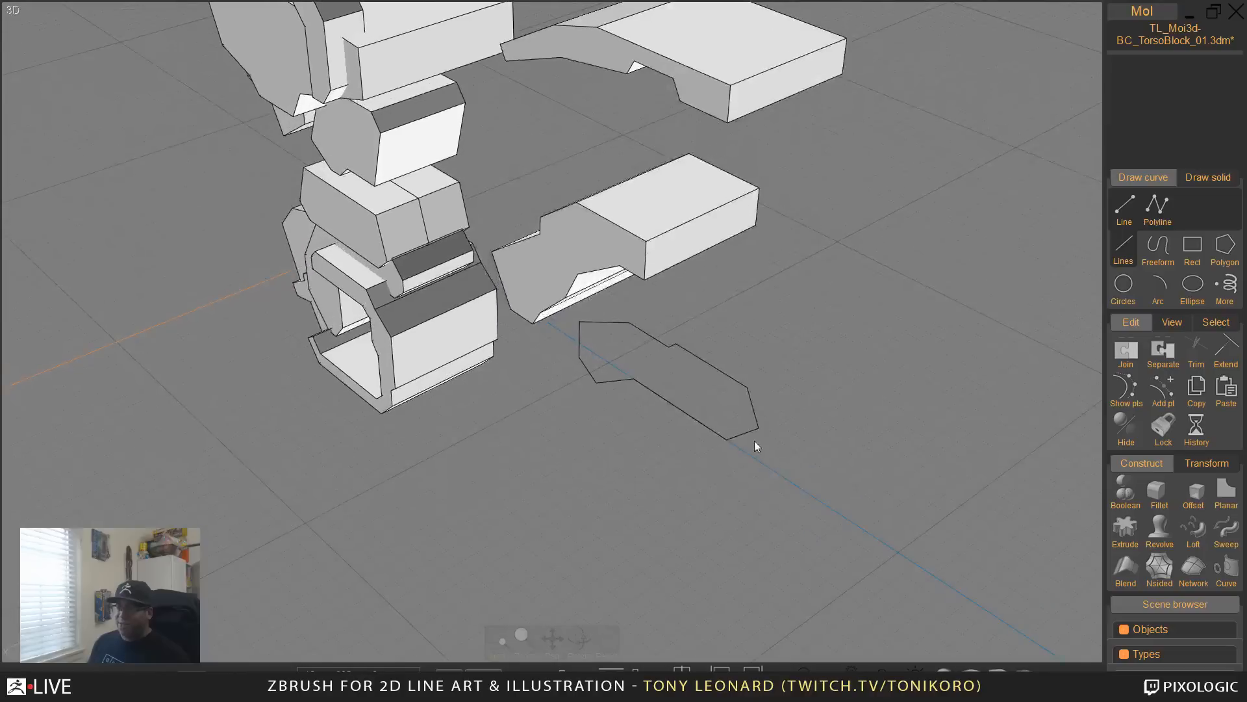
Step: Extrude the new closed profile about 30 m to both sides with capped ends
click(732, 439)
click(737, 435)
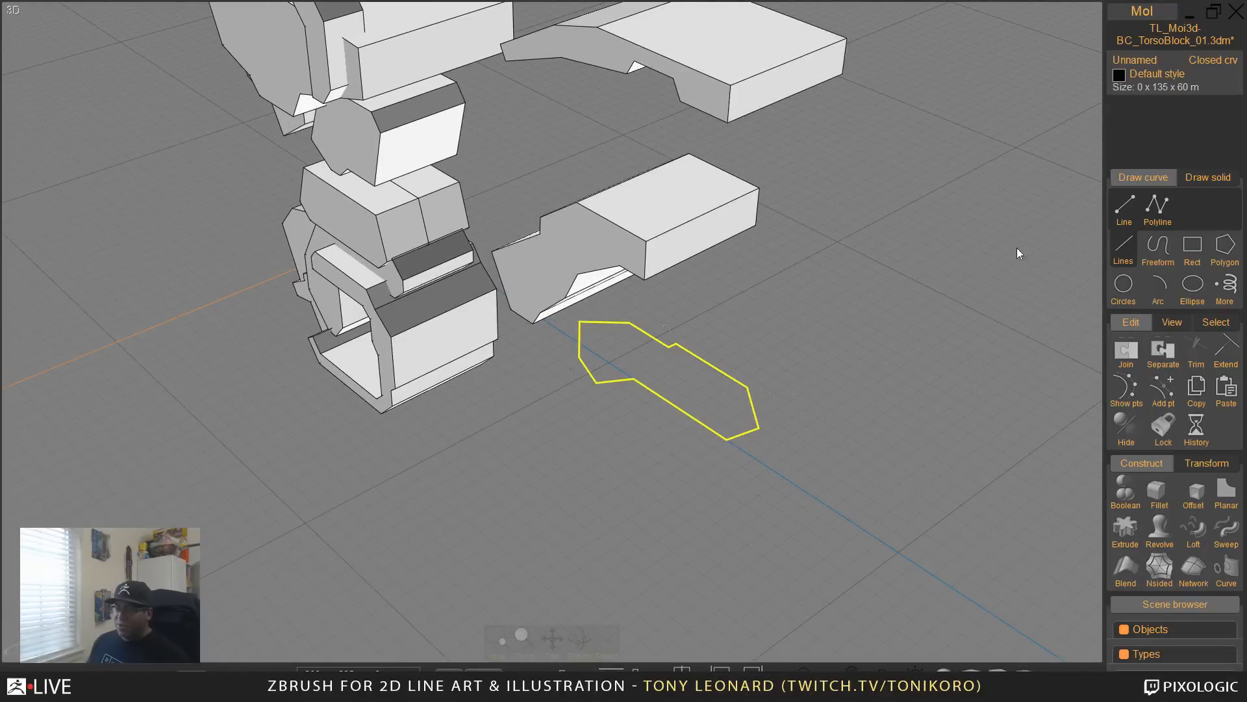
click(1130, 528)
click(1117, 109)
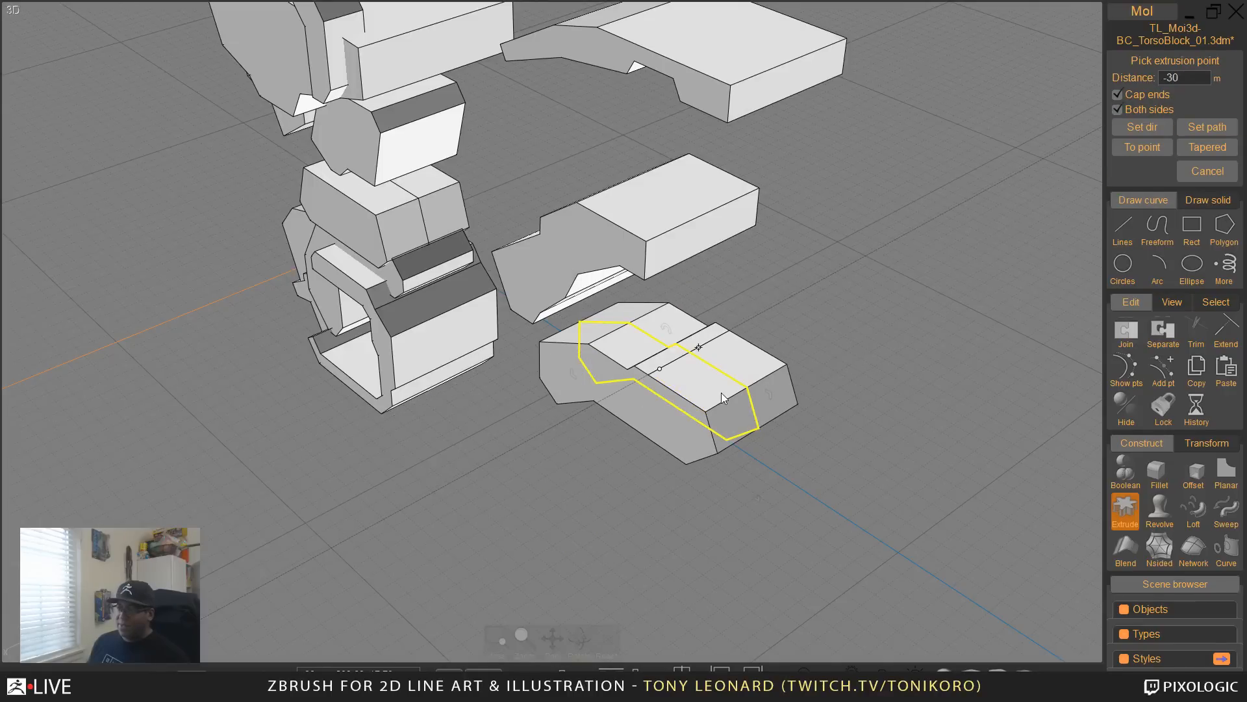
key(Escape)
Step: Delete the leftover profile curve inside the newly extruded block
right_drag(742, 394, 728, 356)
middle_drag(728, 356, 640, 259)
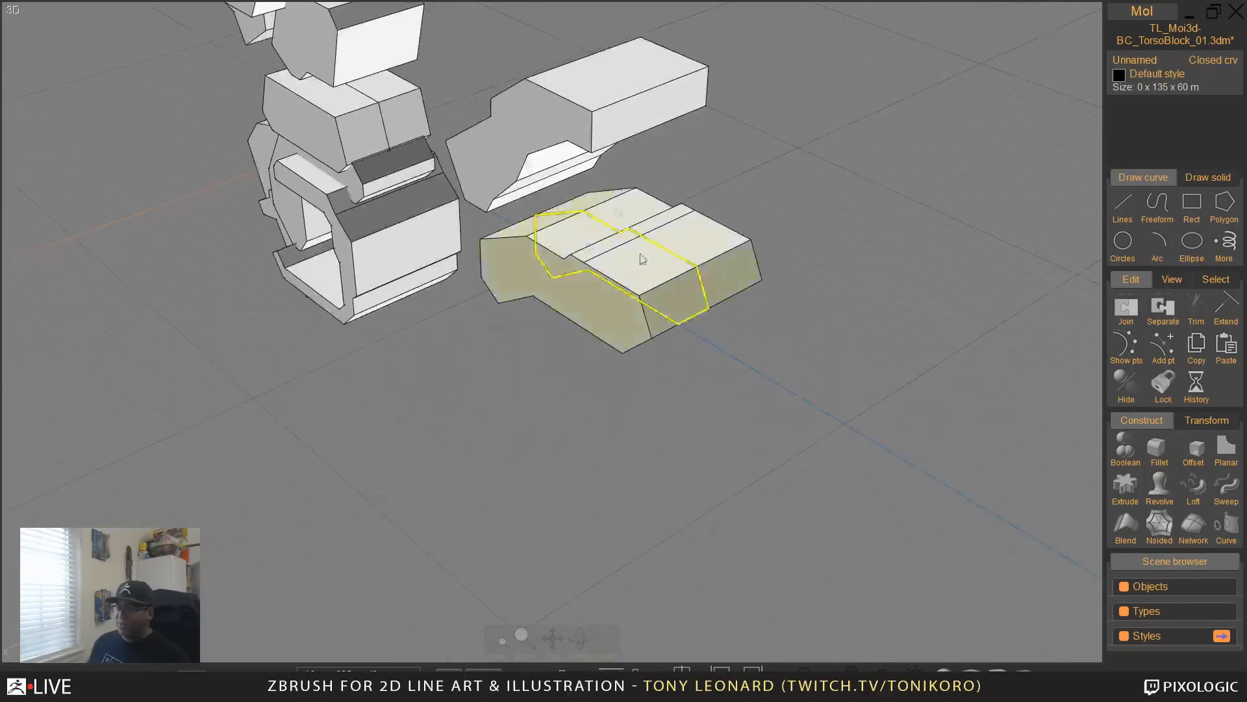
right_drag(585, 422, 836, 394)
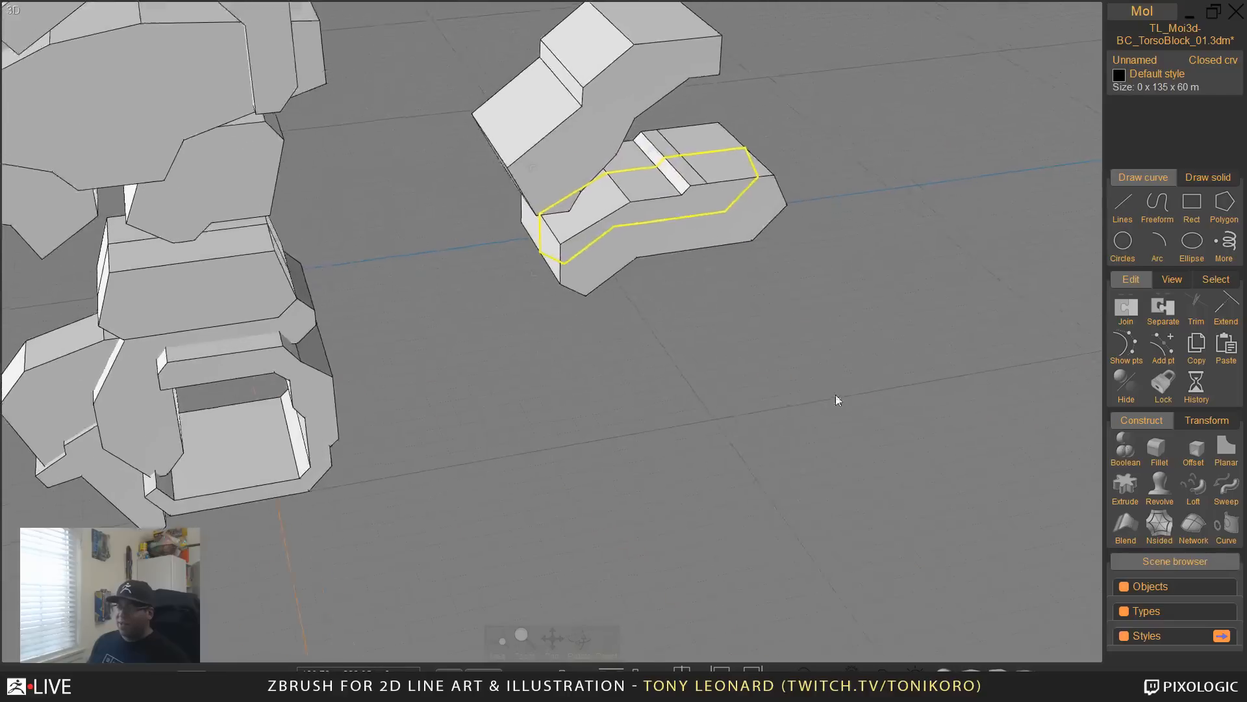
scroll(526, 228, up, 5)
right_drag(730, 378, 666, 536)
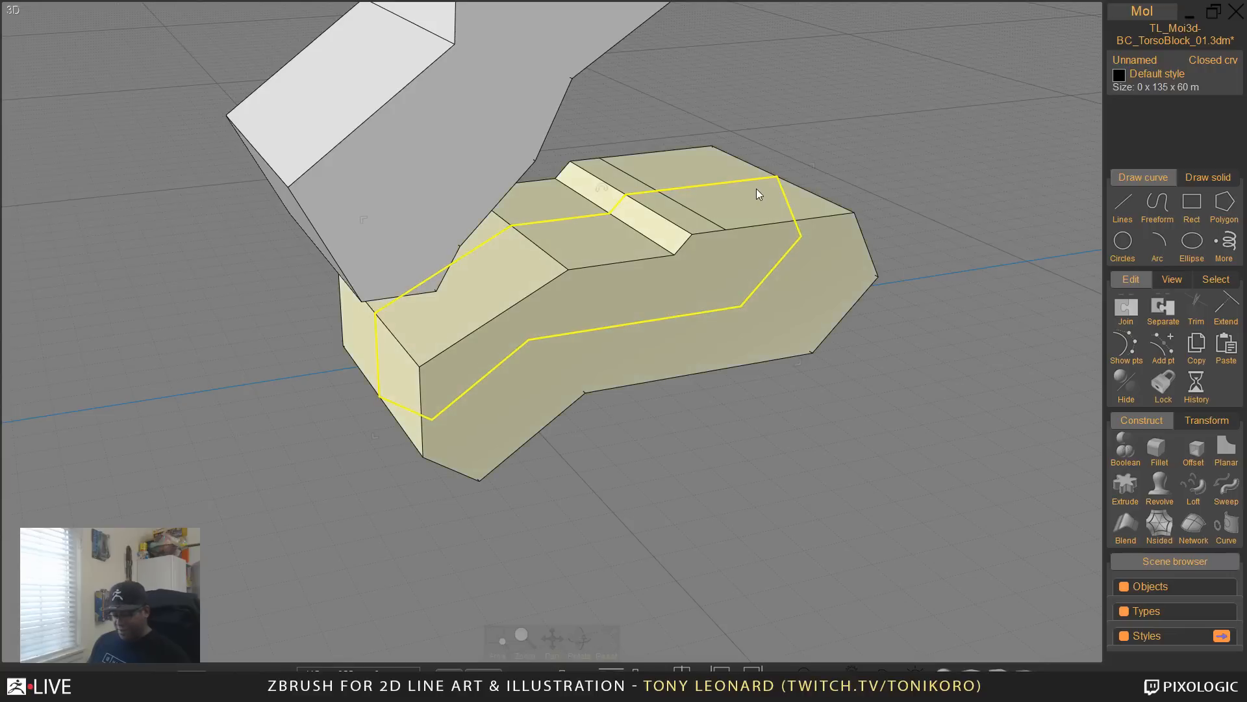
click(872, 115)
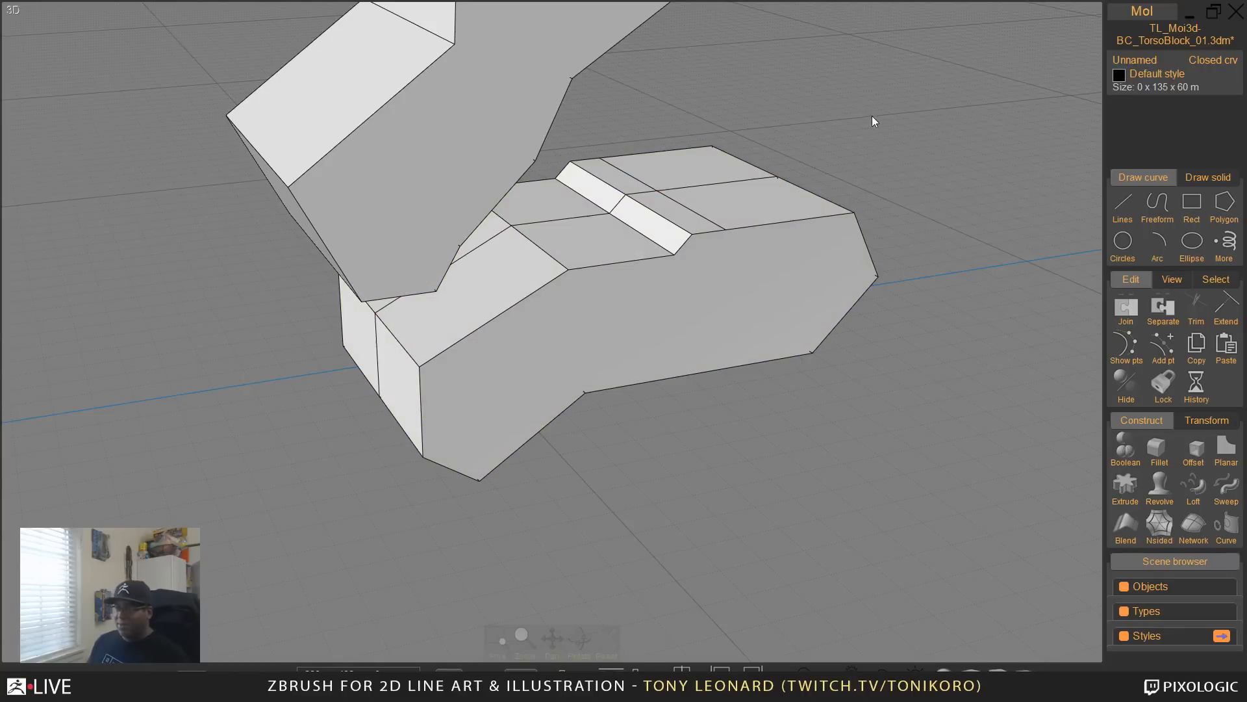
click(734, 181)
key(Delete)
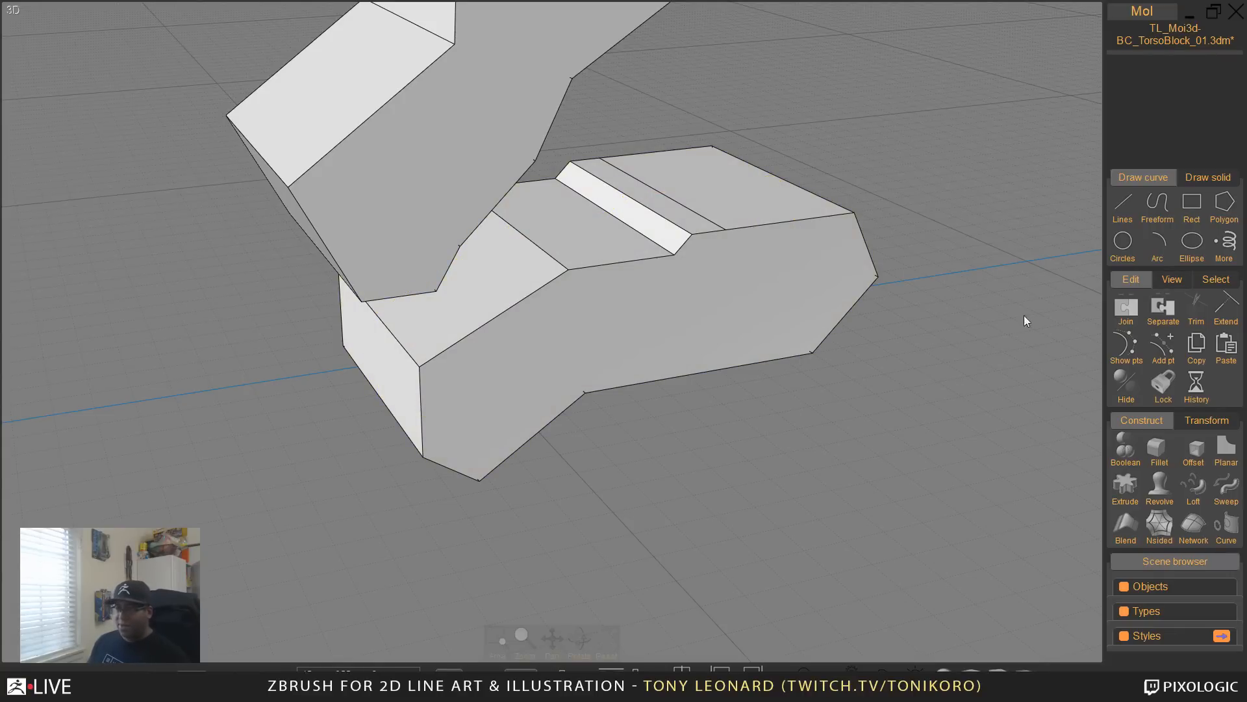
Step: Select all the torso and pelvis parts together, leaving out the separate blocks beside them
scroll(910, 312, down, 4)
middle_drag(748, 378, 594, 350)
scroll(768, 417, down, 2)
middle_drag(473, 352, 486, 408)
middle_drag(415, 328, 477, 392)
right_drag(477, 392, 573, 451)
scroll(565, 442, down, 4)
middle_drag(513, 433, 606, 355)
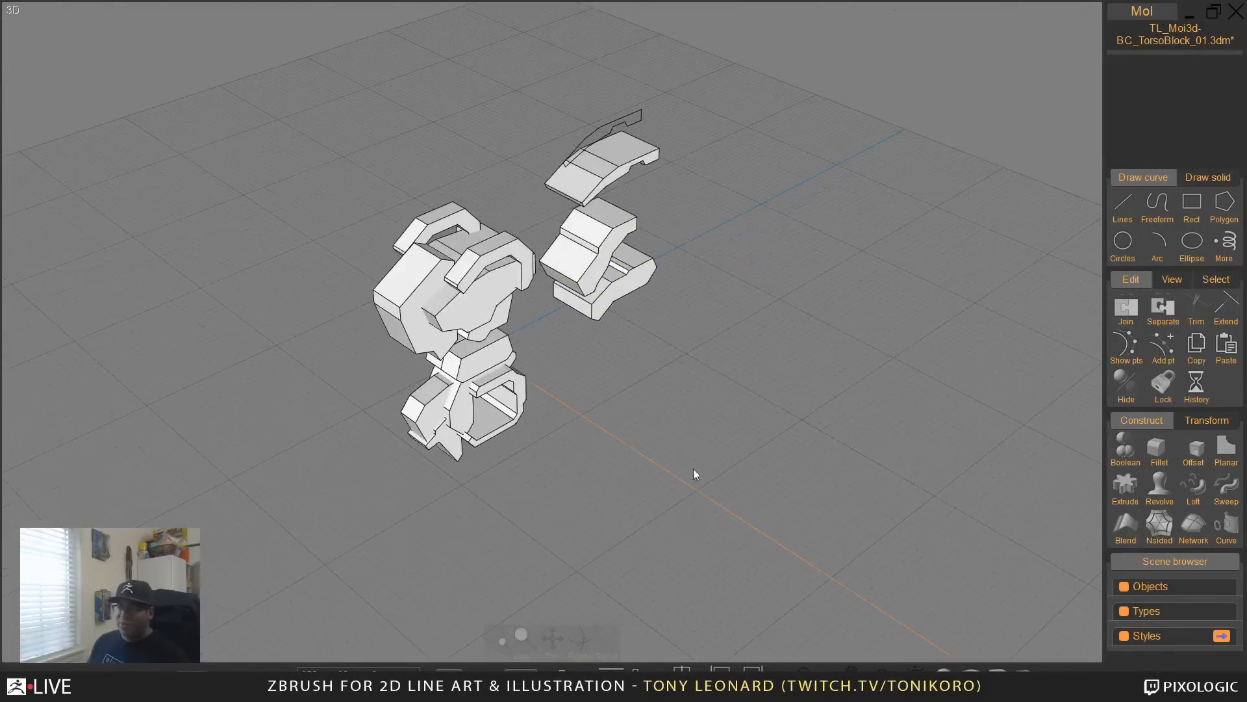
right_drag(693, 469, 595, 440)
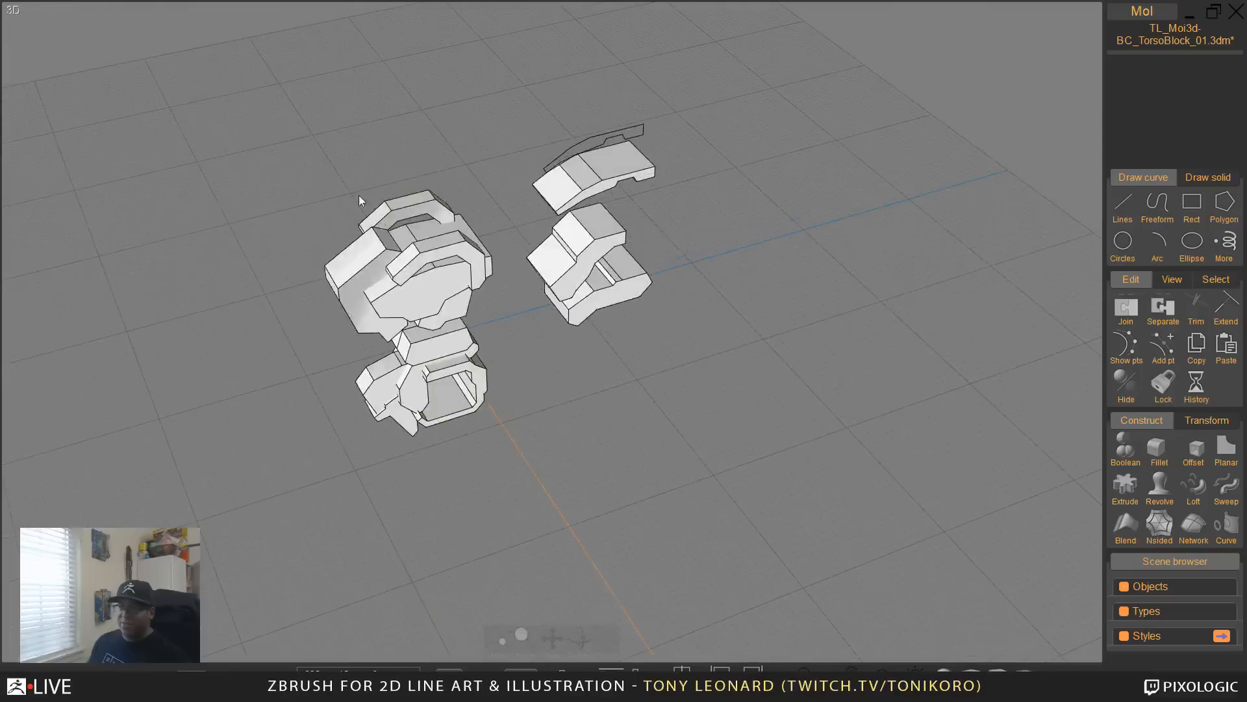
drag(302, 161, 513, 533)
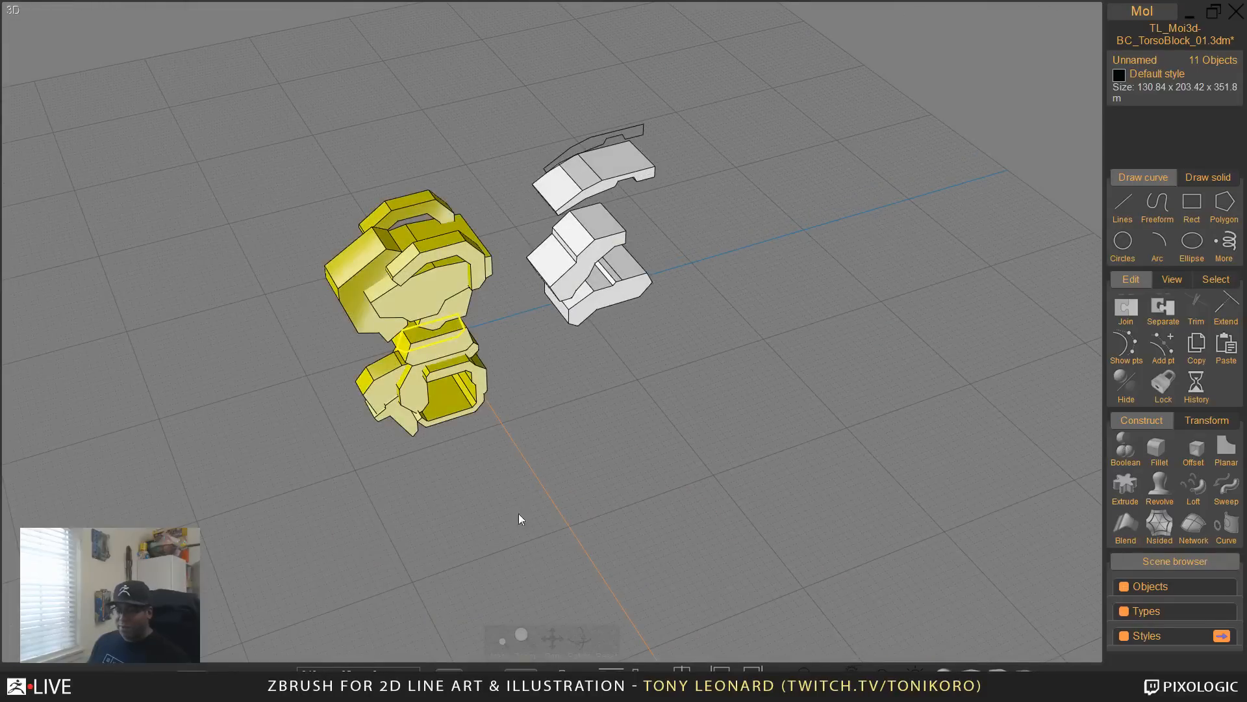
Step: Export the selected parts as a Wavefront OBJ named TL_ZBLive_Test_Mech_torso and bring up its meshing options
click(23, 677)
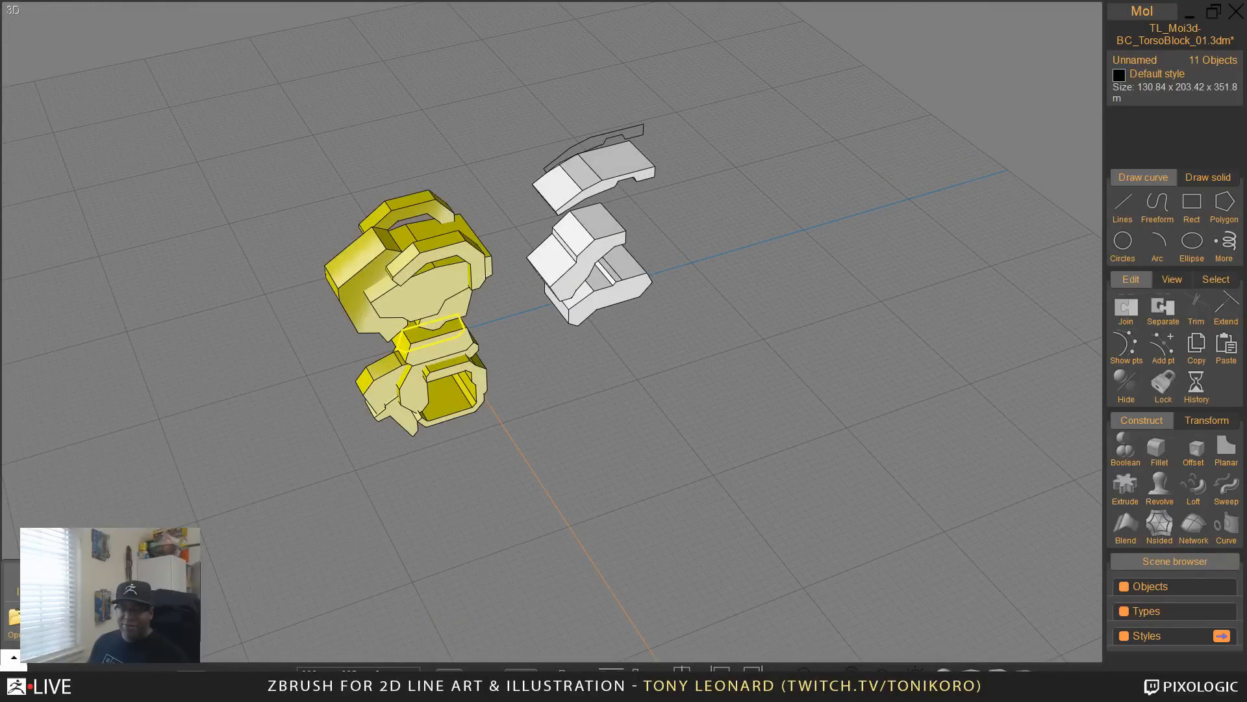
click(154, 621)
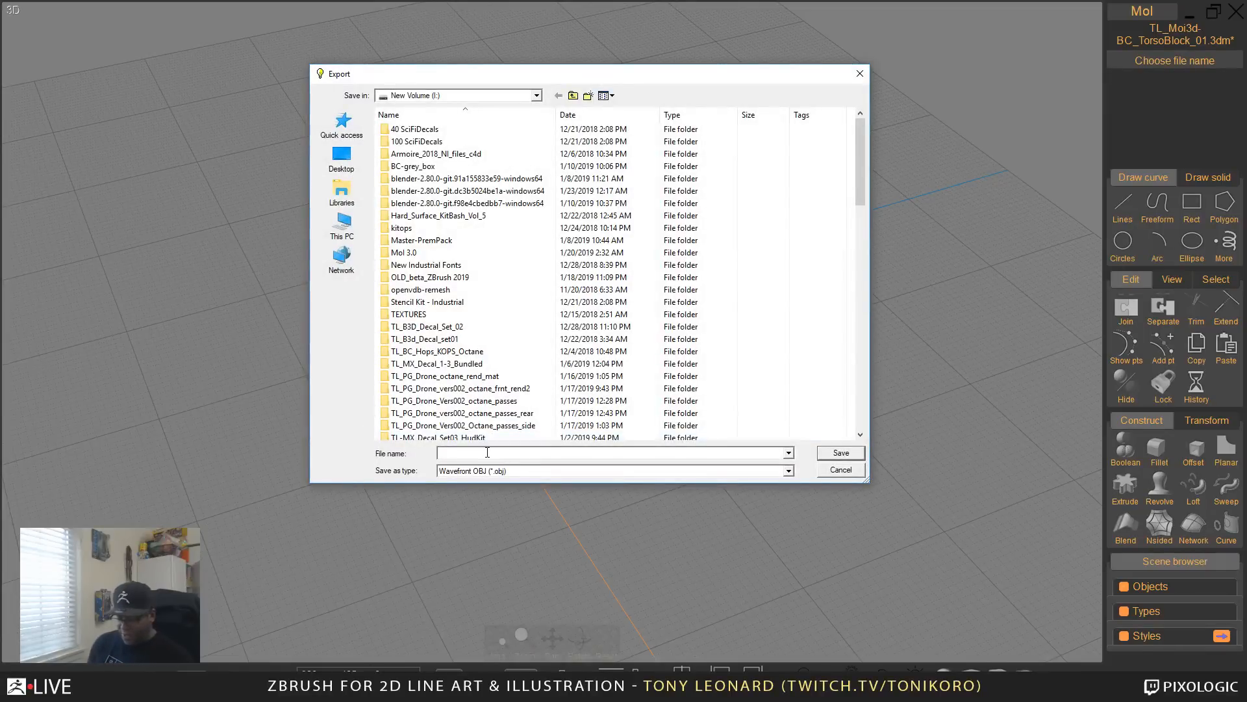
text(Test)
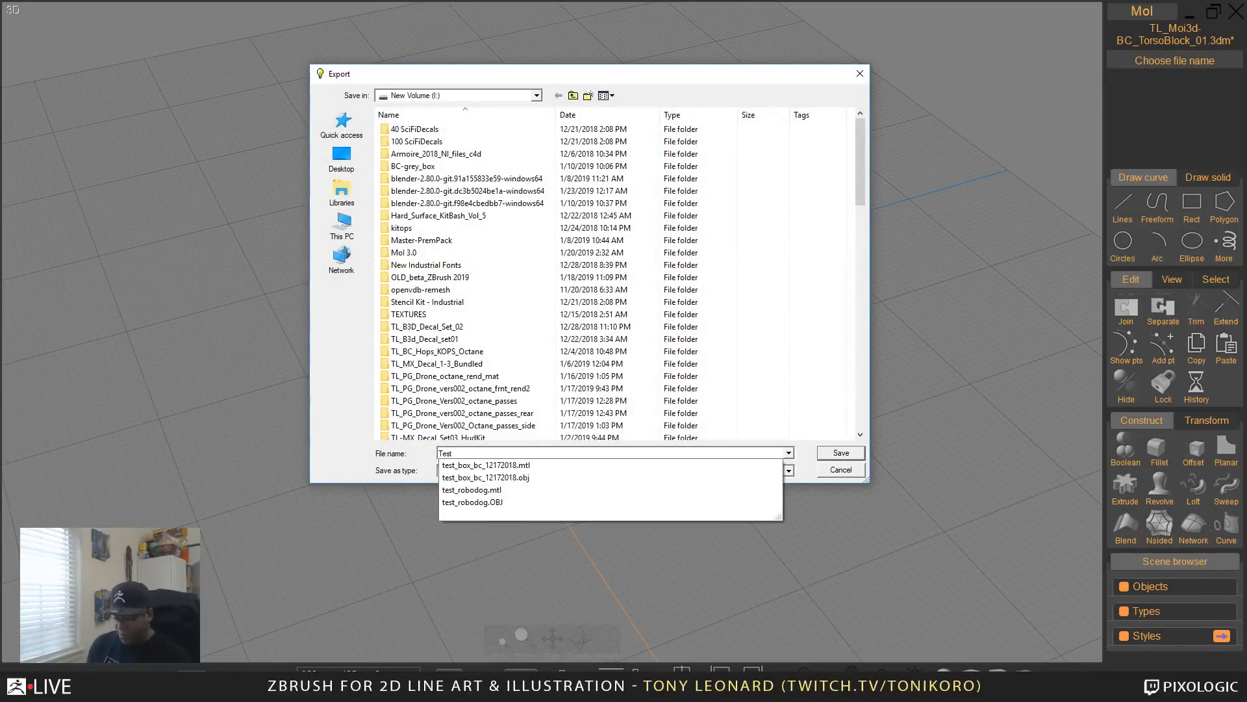
text(_torso)
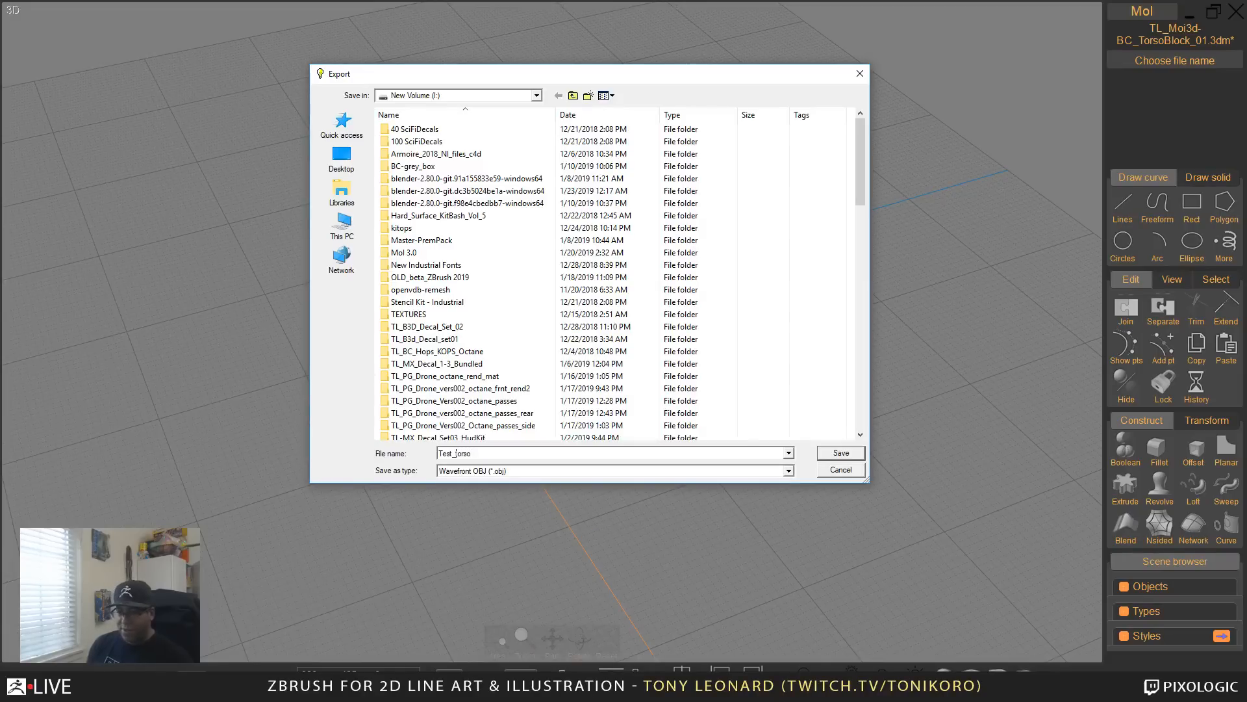
text(ch_)
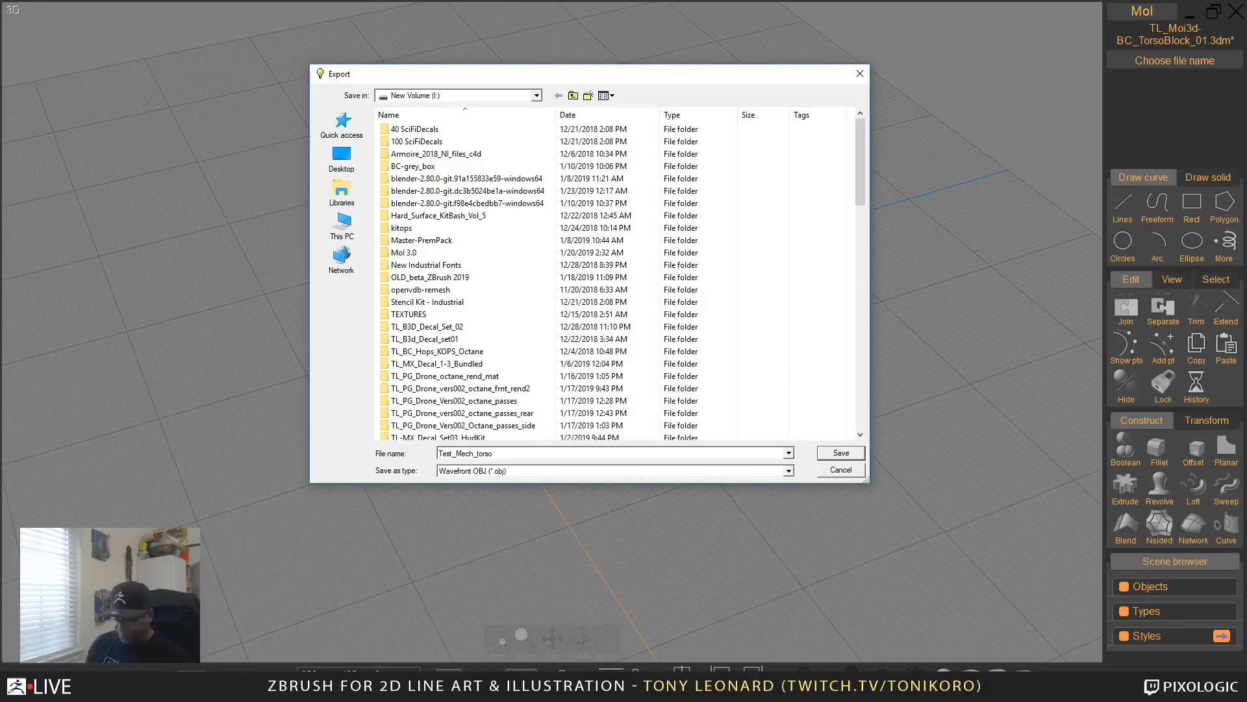
click(438, 453)
text(TL_ZBLive)
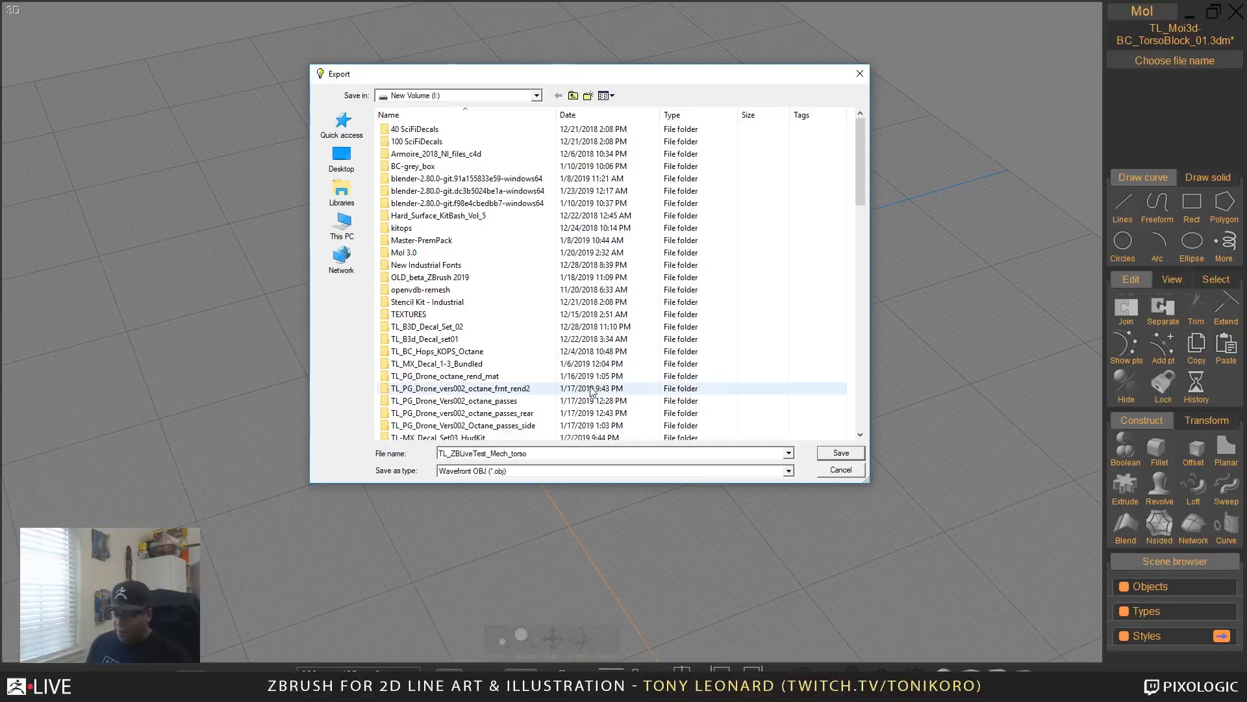
text(_)
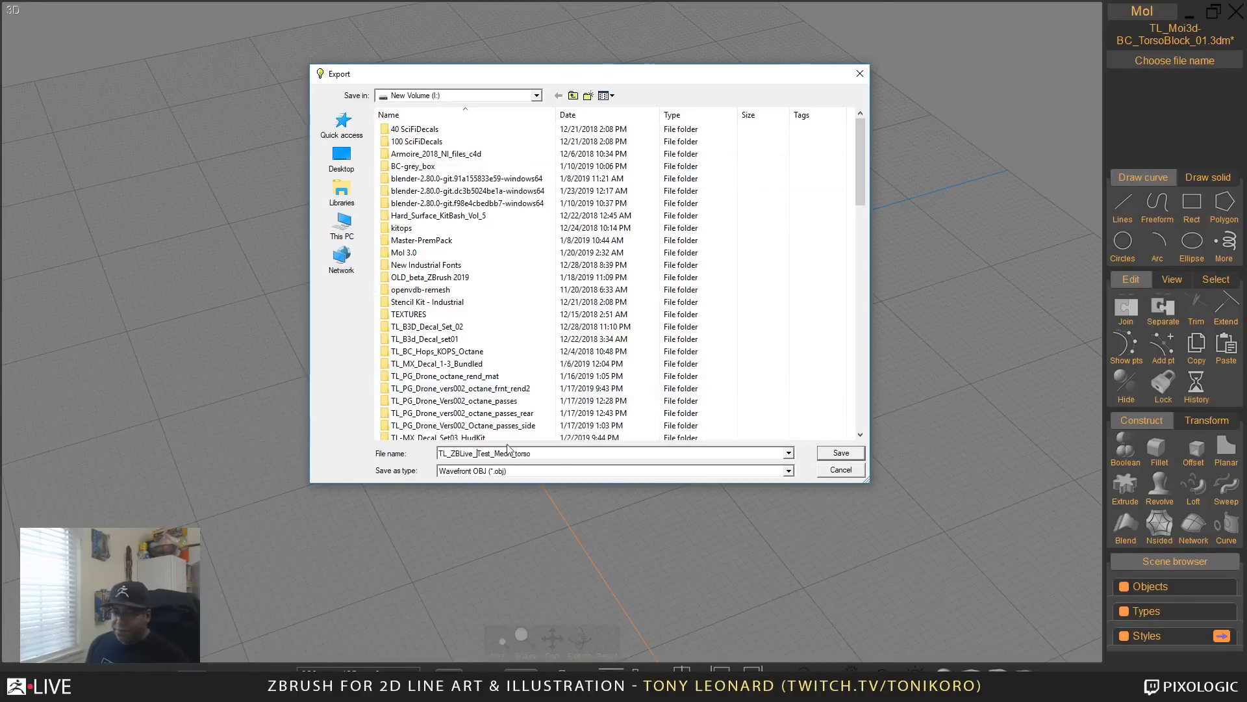
click(539, 454)
click(861, 458)
Step: Inspect the polygon preview of the torso and pelvis parts from several angles before changing the meshing options
scroll(504, 249, up, 3)
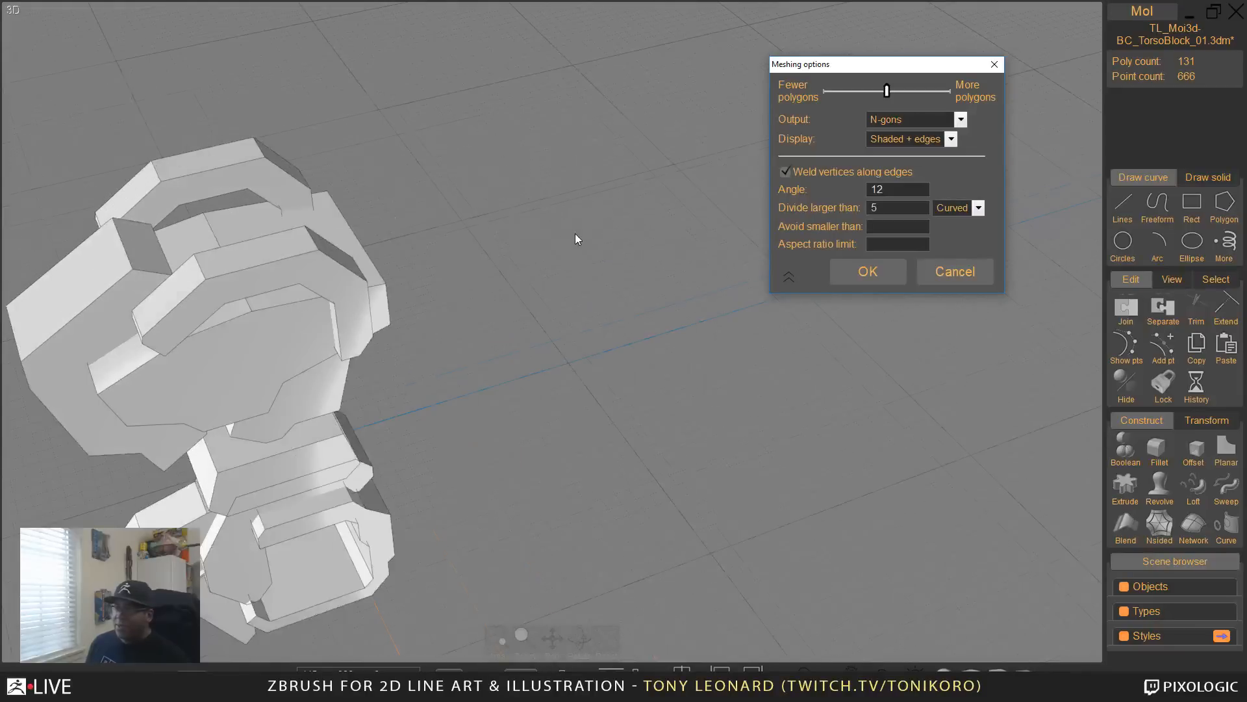
right_drag(453, 386, 631, 349)
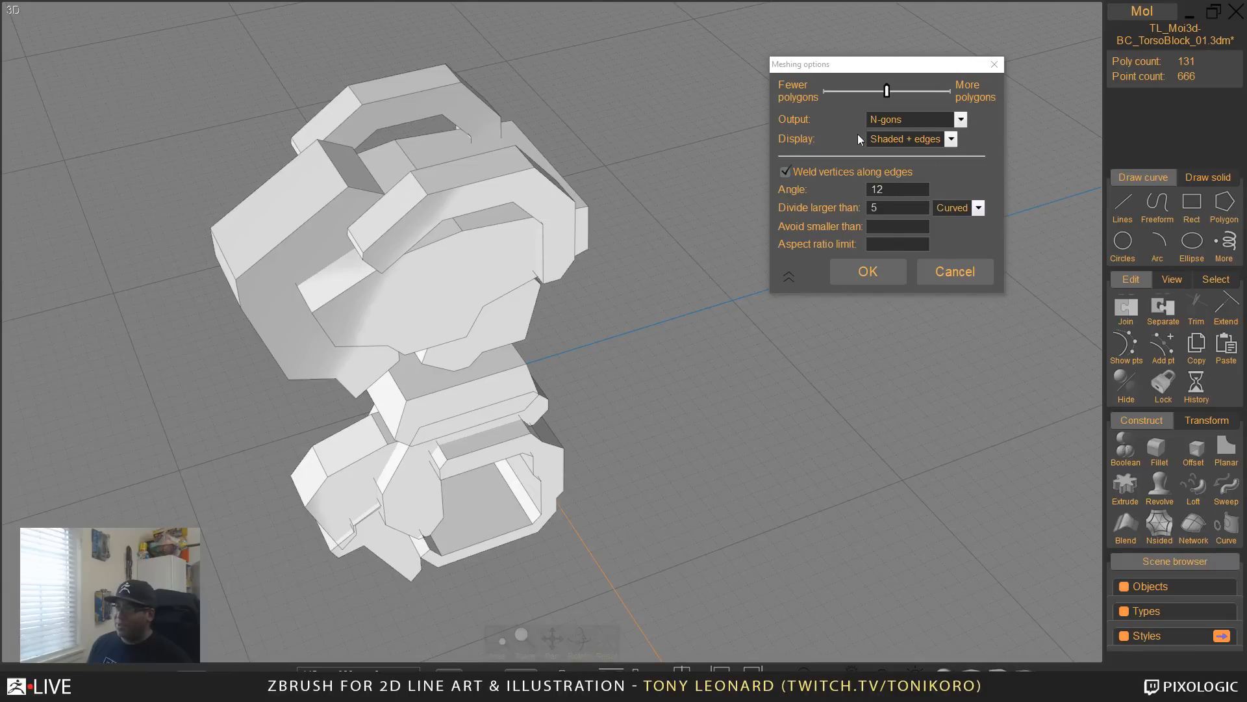
key(alt+Tab)
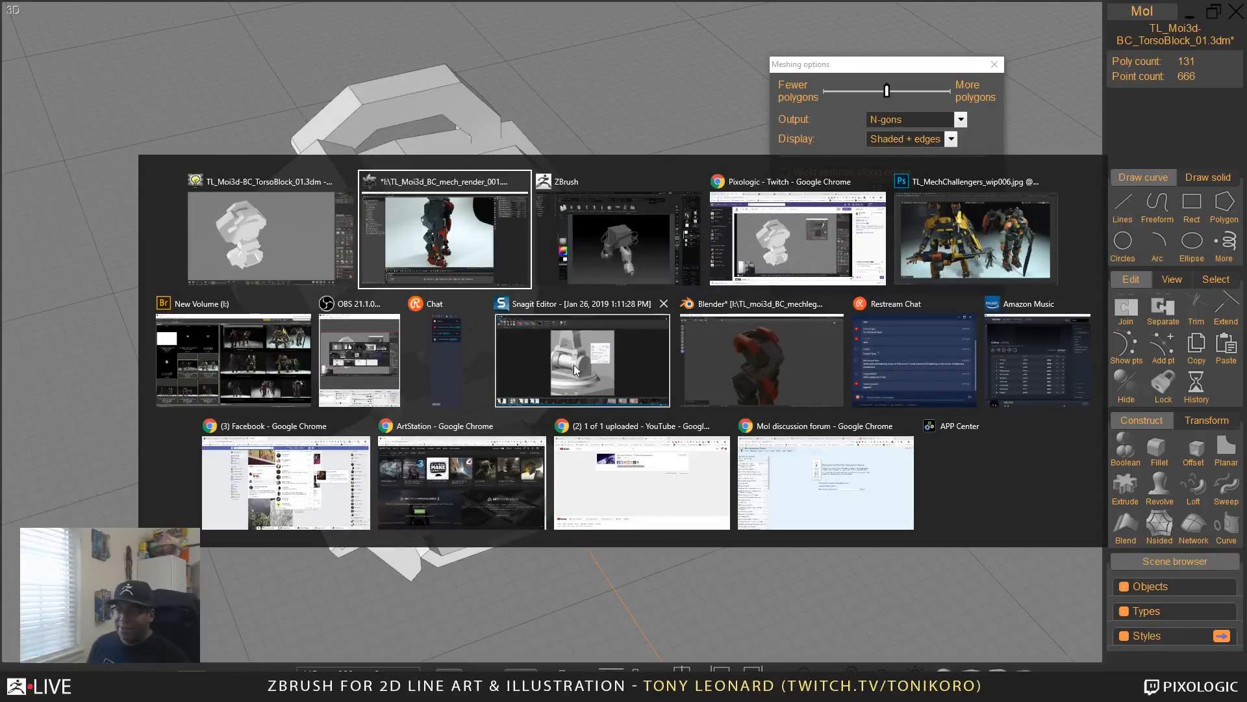
key(Escape)
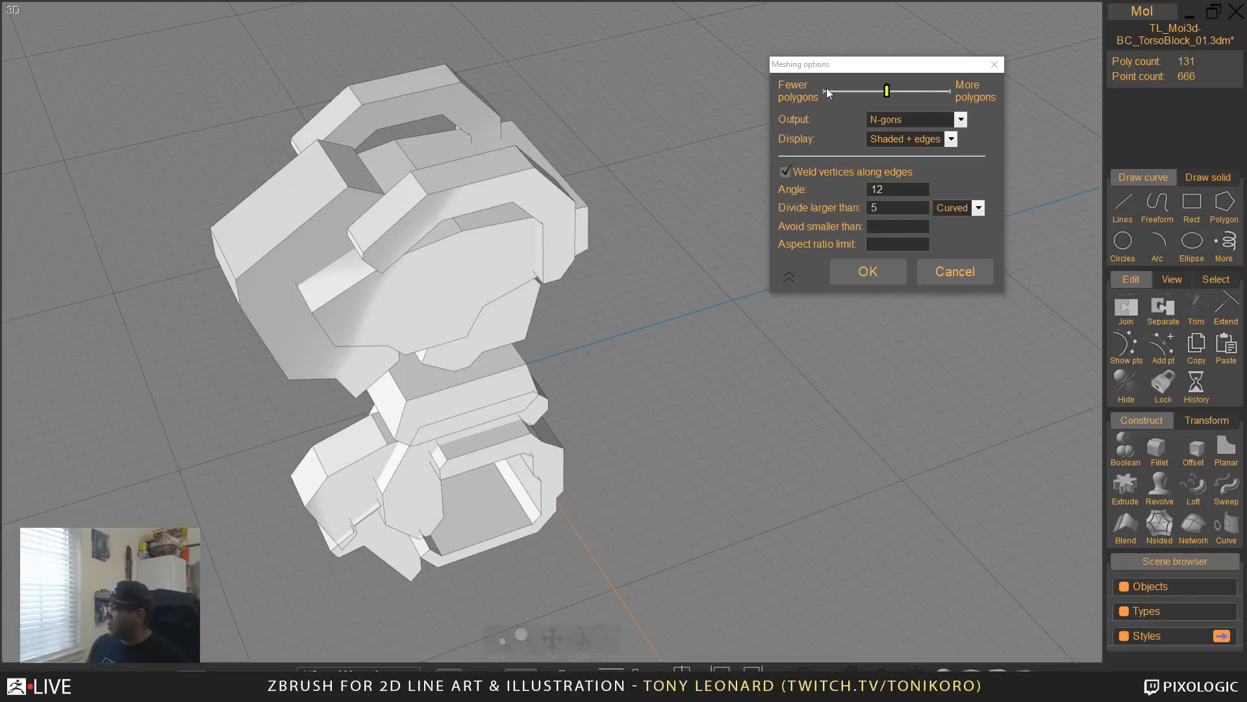
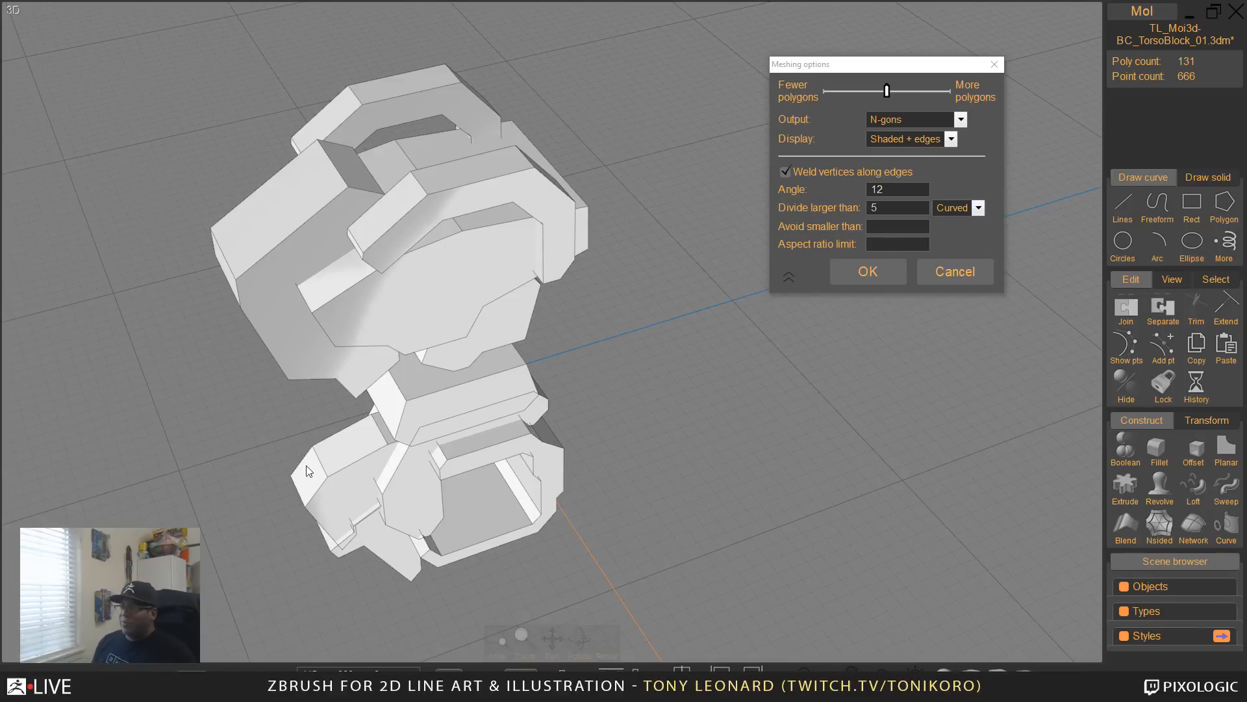
middle_drag(477, 386, 556, 427)
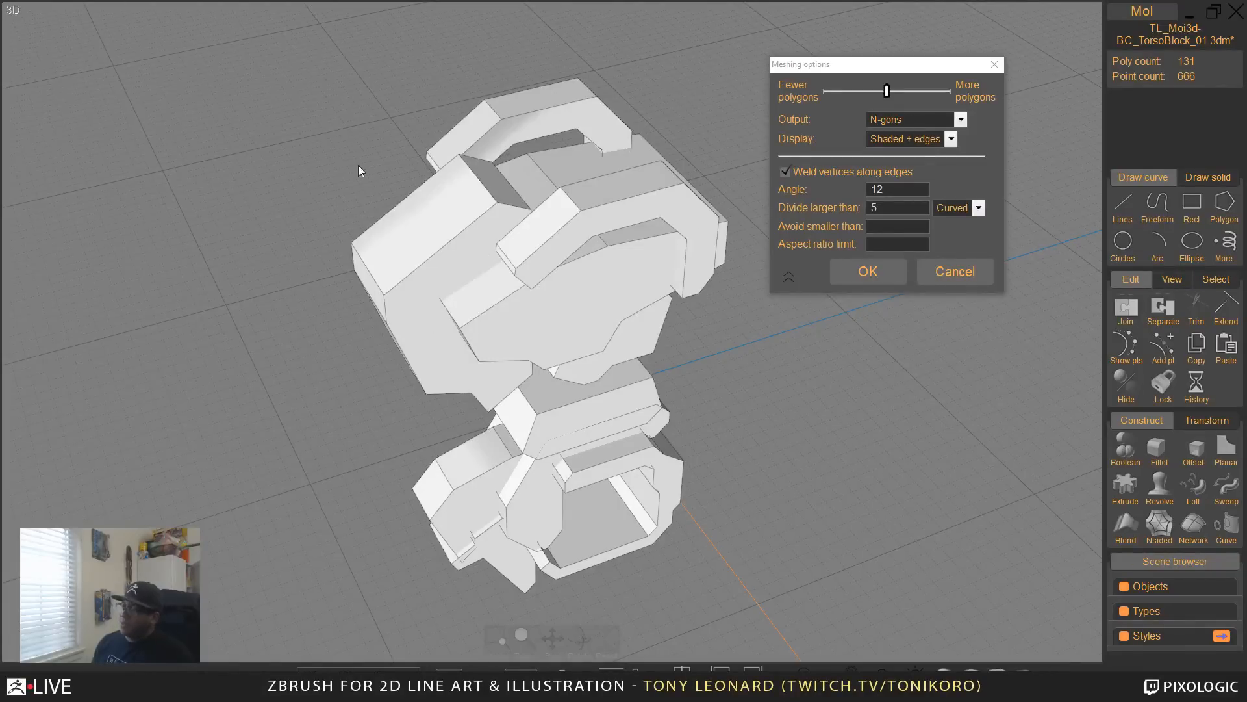
right_drag(680, 392, 736, 435)
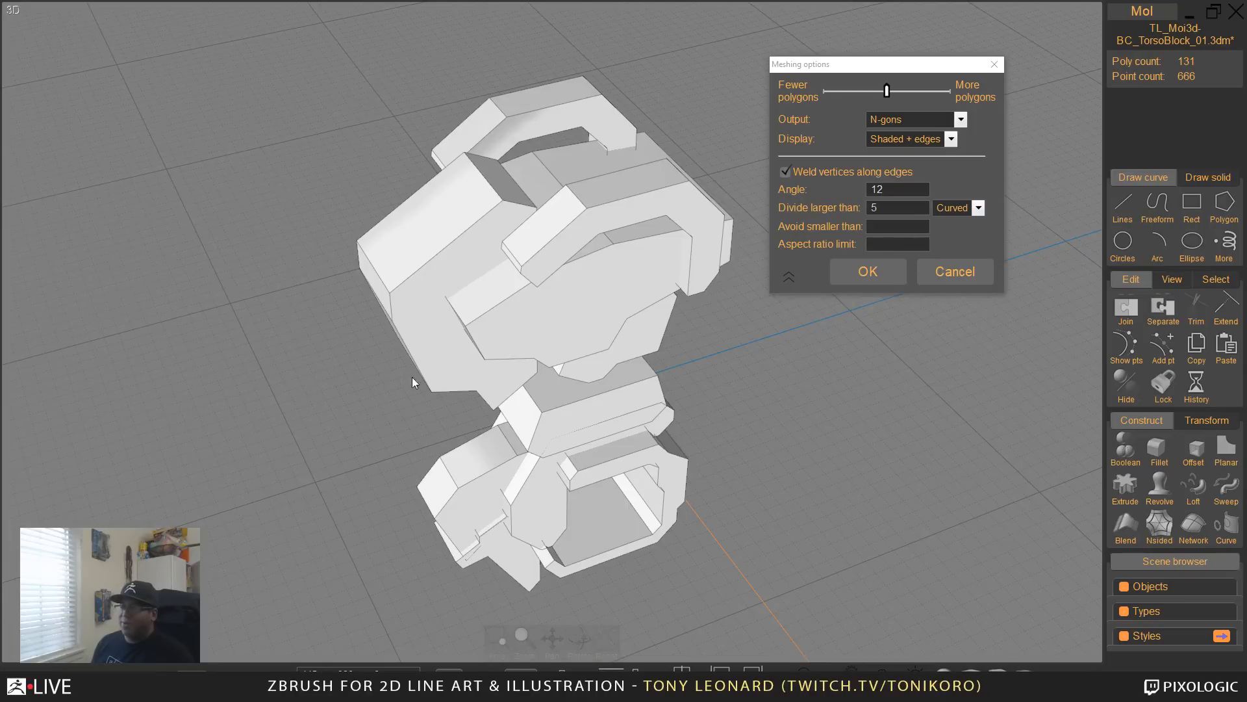
right_drag(699, 428, 686, 438)
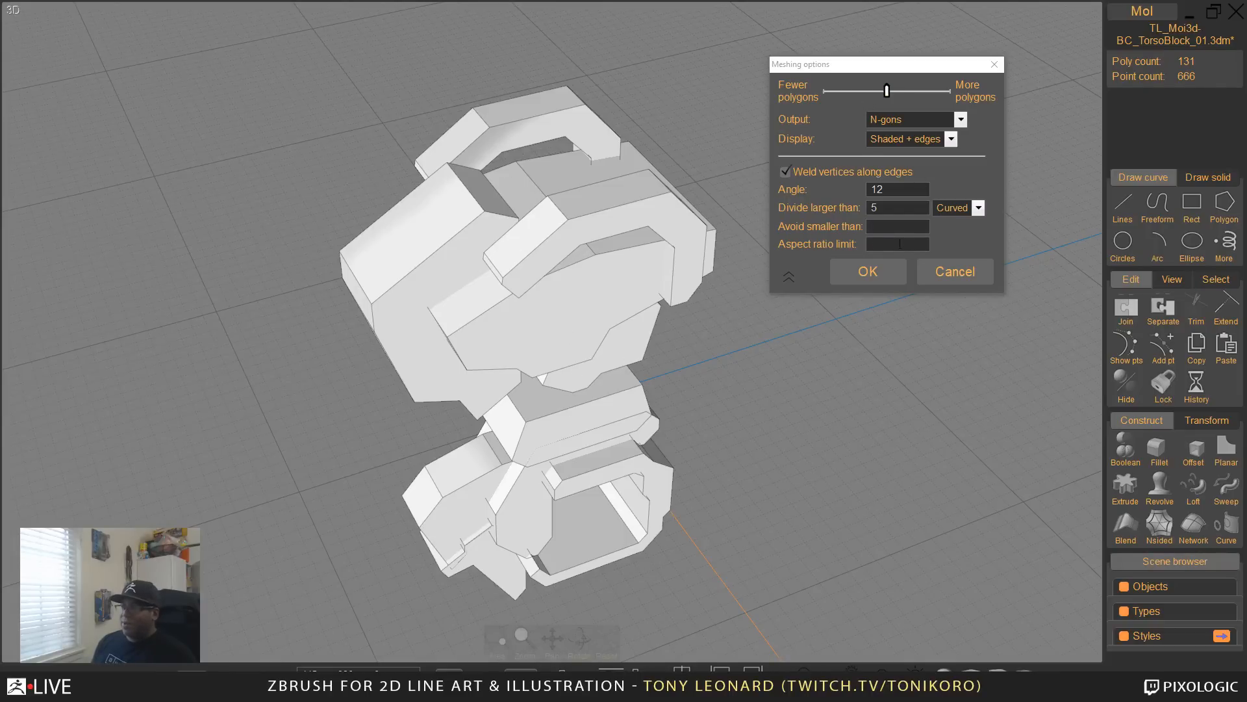
Step: Increase the mesh density, divide curved areas larger than 0.125, avoid polygons smaller than 0.2, and limit the aspect ratio to 2
drag(888, 93, 925, 97)
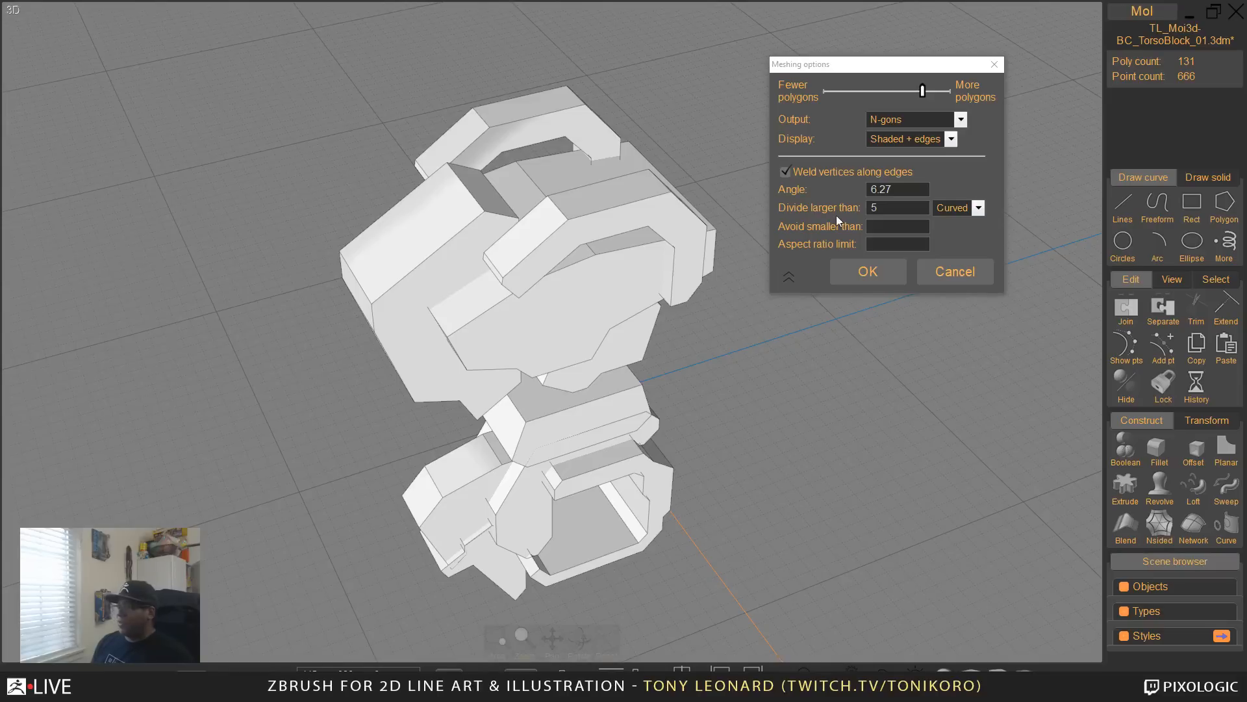
click(891, 193)
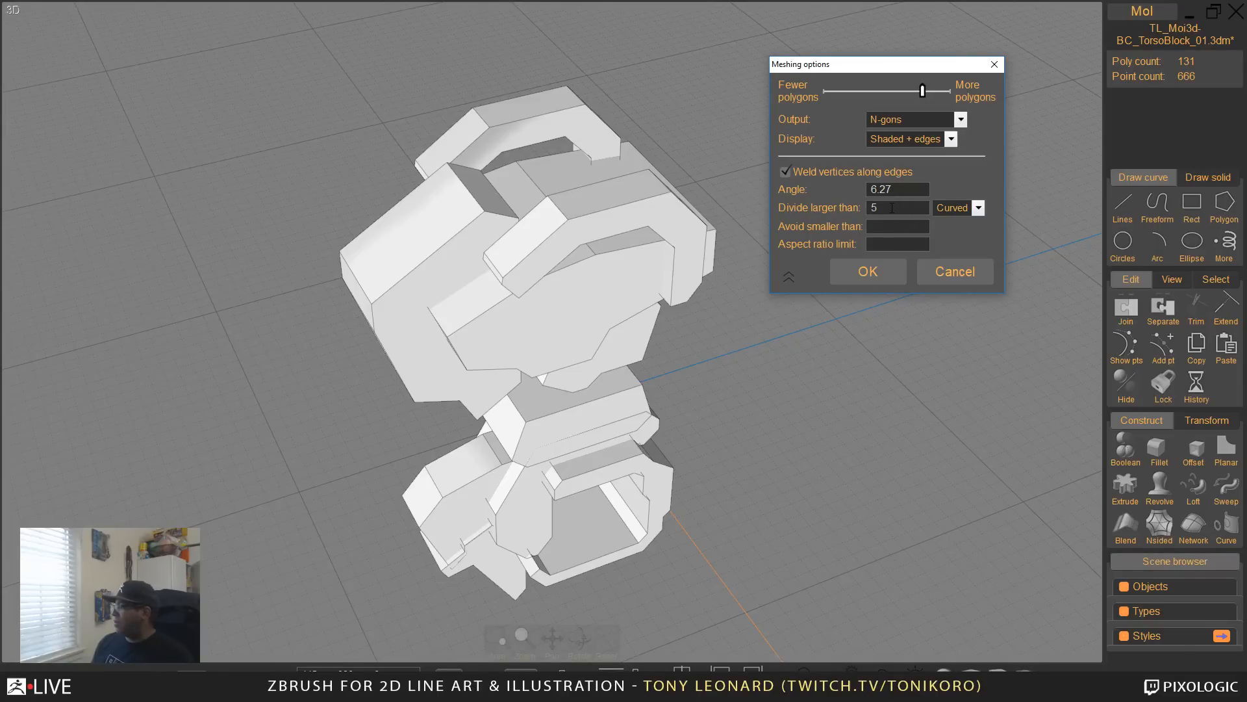
click(892, 208)
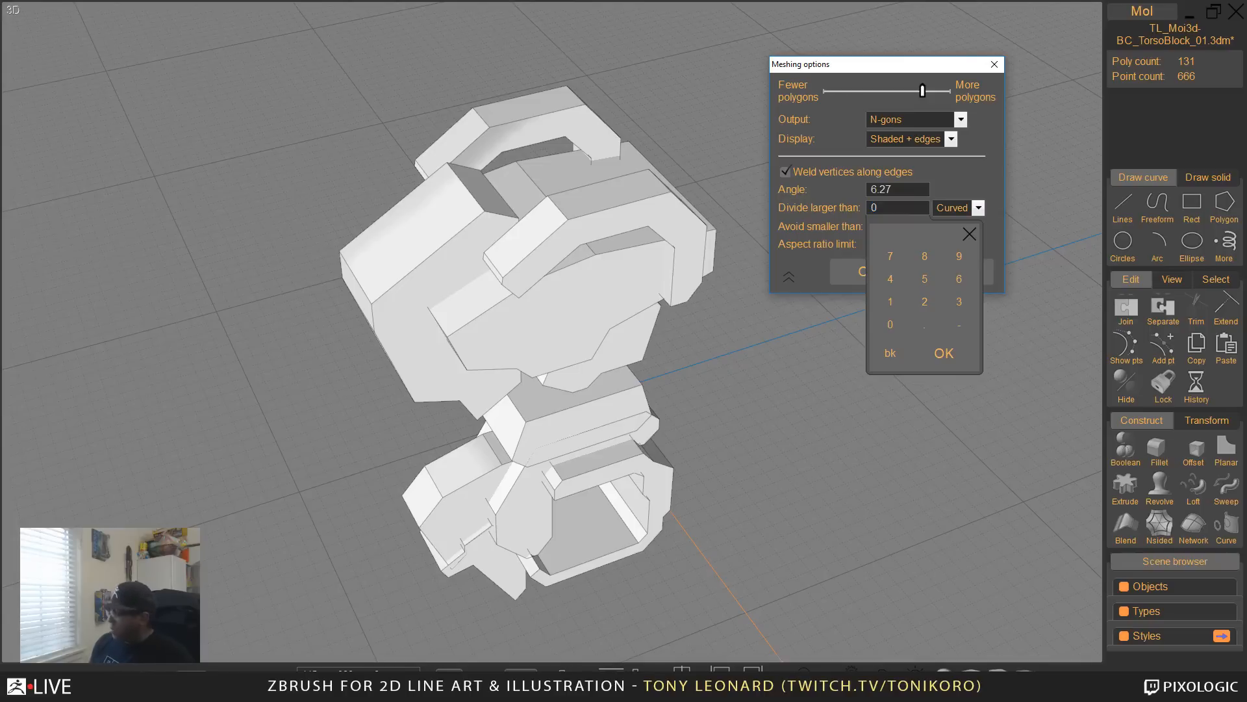
text(25)
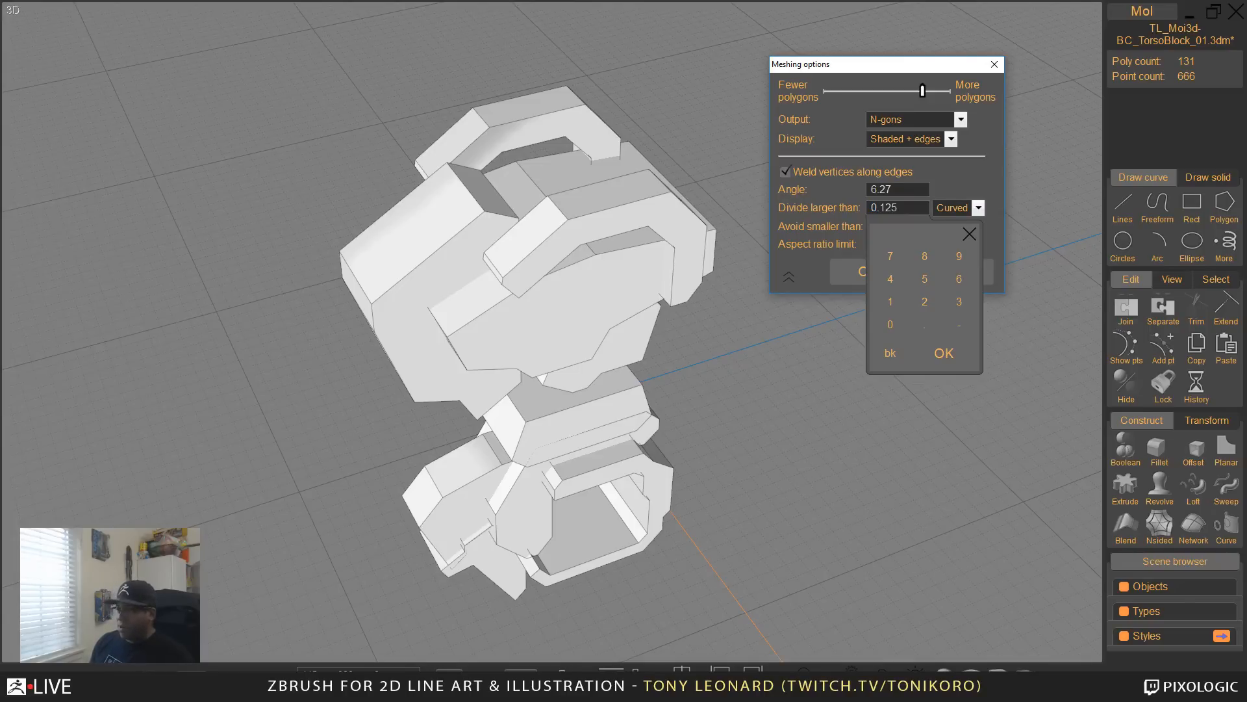
key(Return)
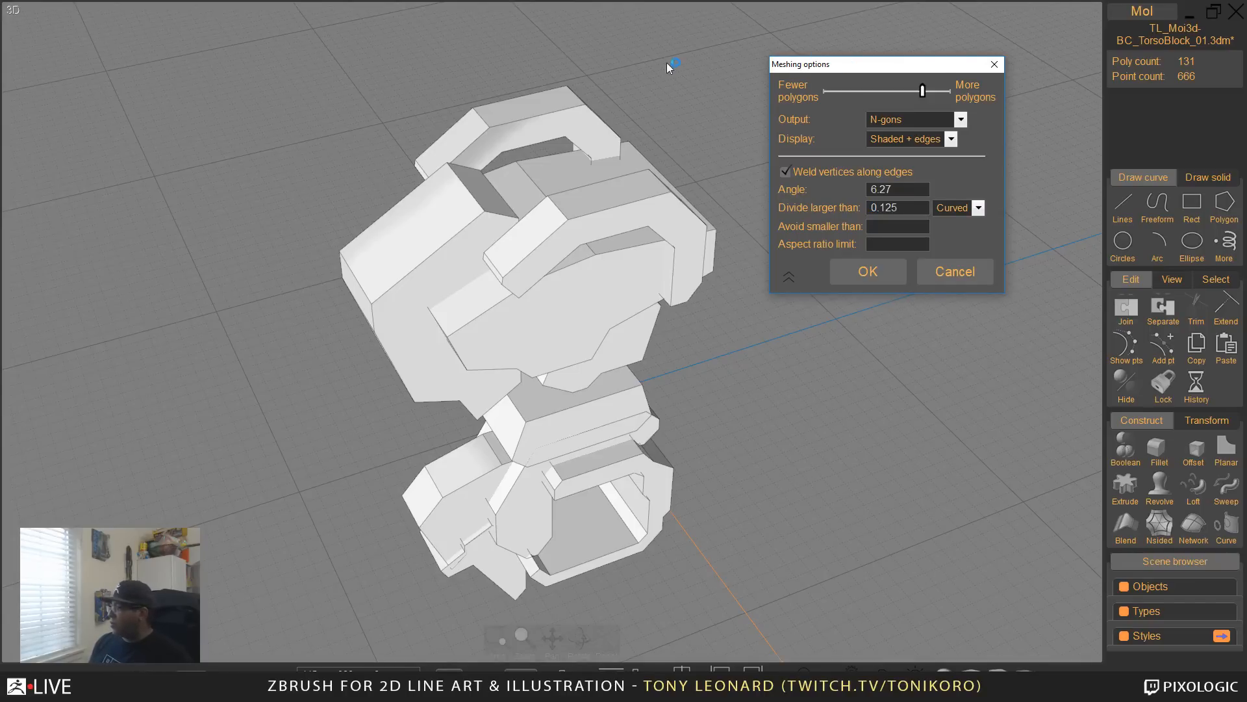
click(898, 227)
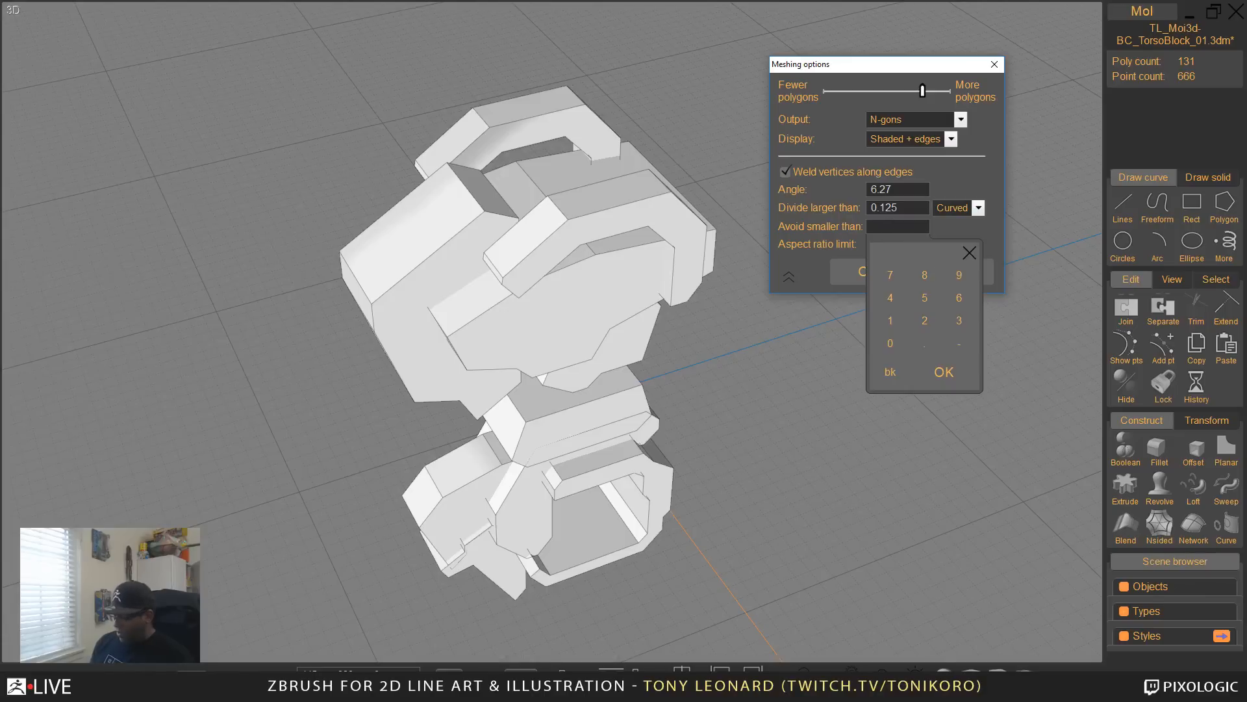
key(Return)
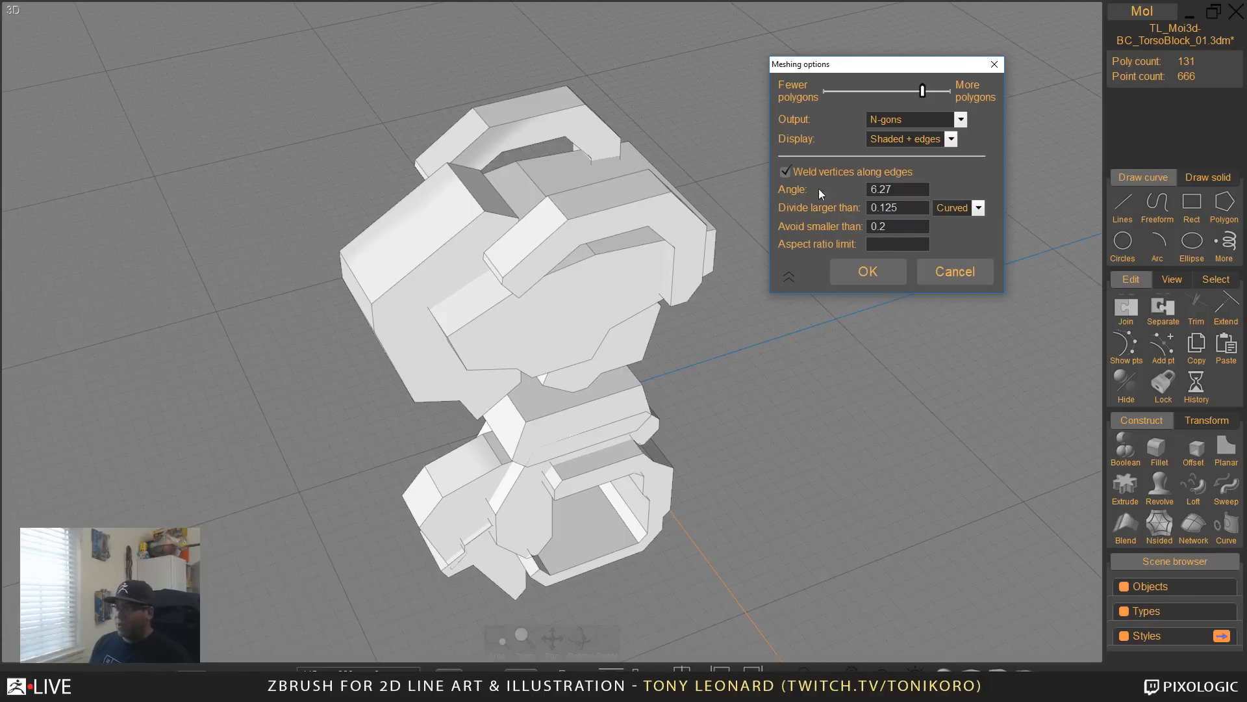
click(901, 245)
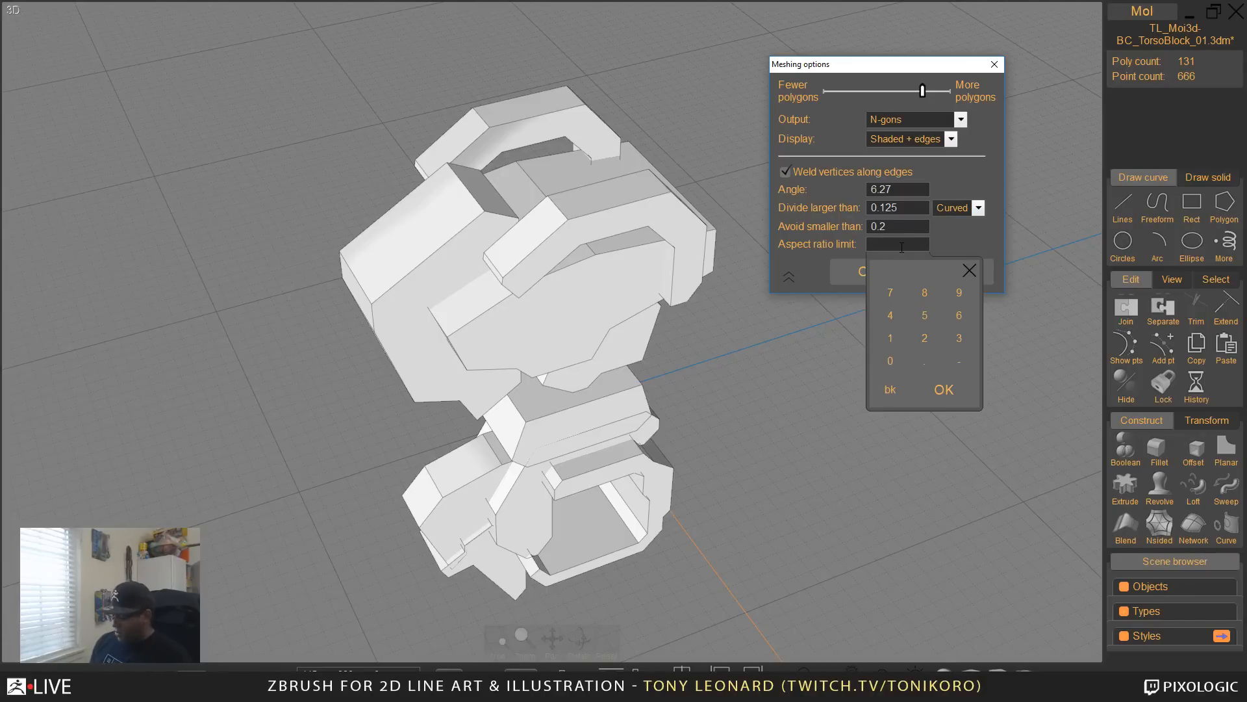
key(Return)
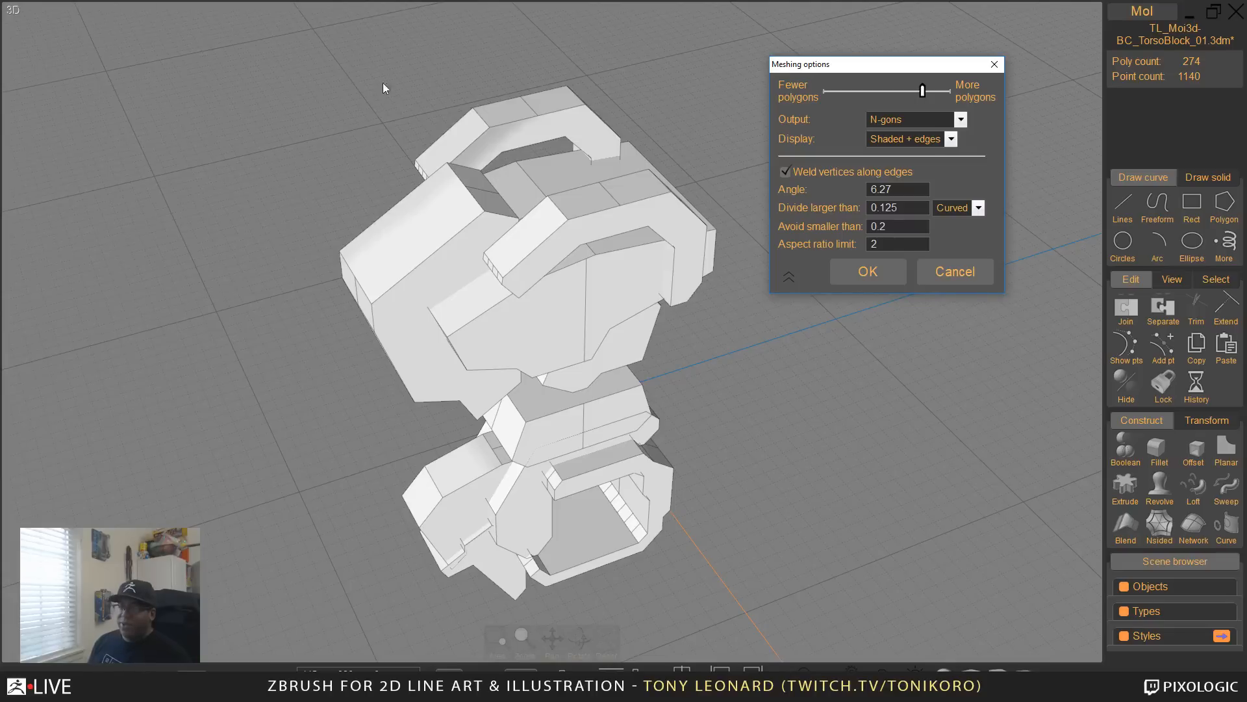
Step: Set the meshing angle to 8 for the torso export
right_drag(560, 296, 537, 402)
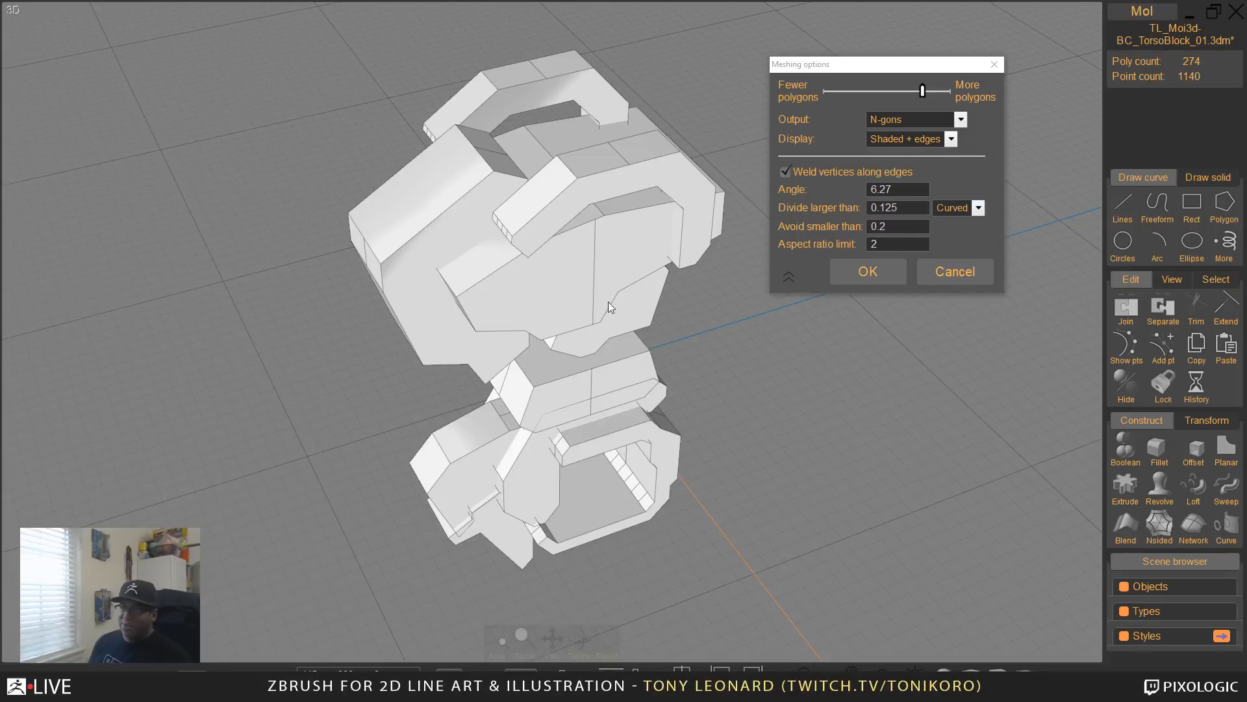
click(913, 189)
text(88)
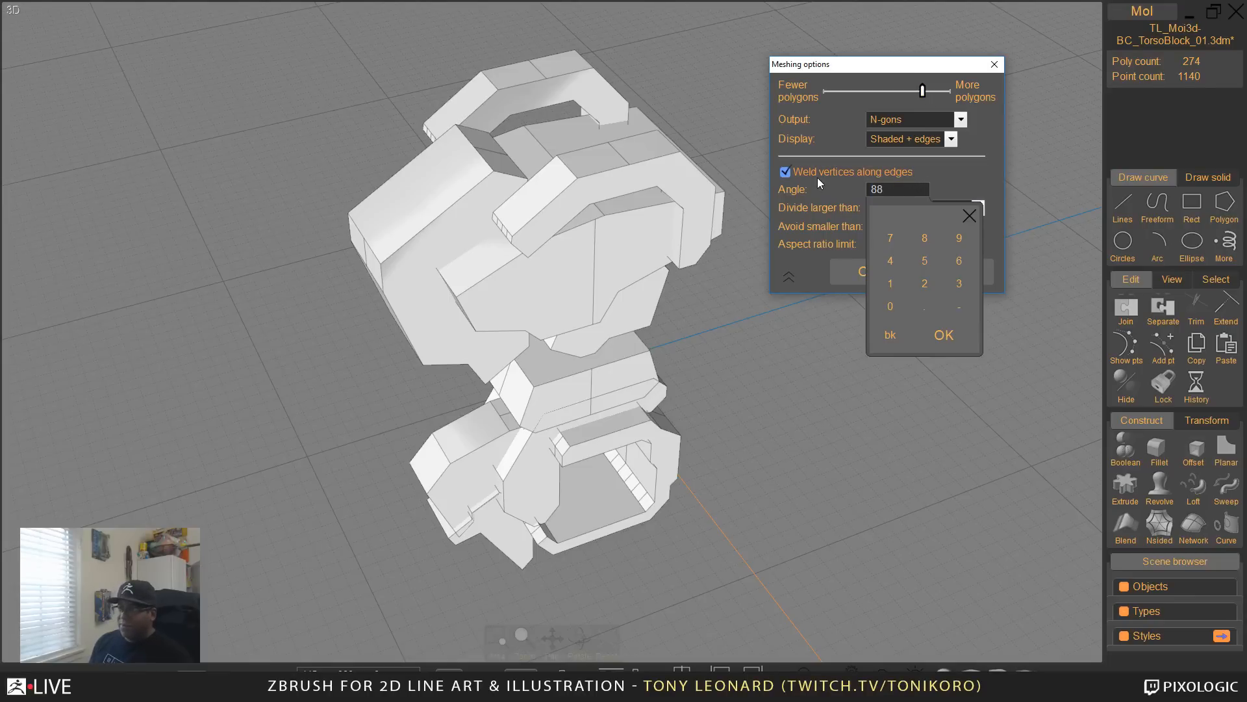
key(BackSpace)
key(Return)
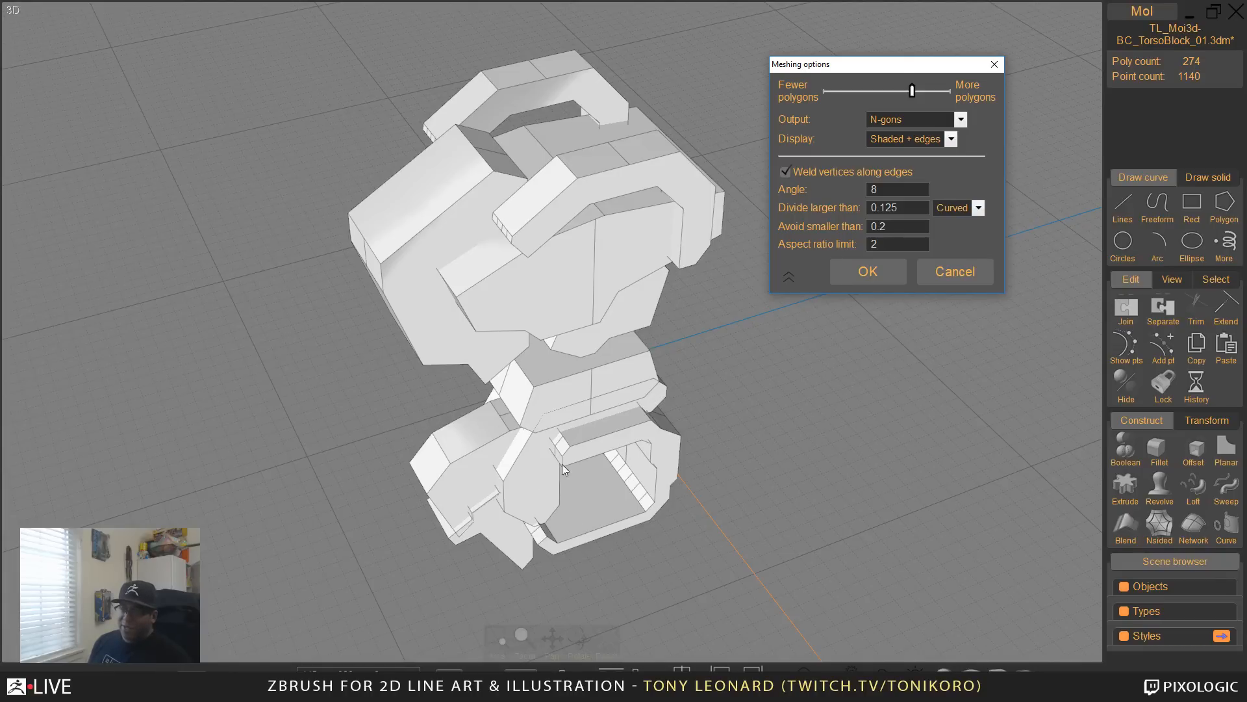
Step: Review the subdivided torso and pelvis mesh from several angles, and accept the meshing options to finish the OBJ export
right_drag(452, 367, 467, 408)
middle_drag(467, 408, 456, 425)
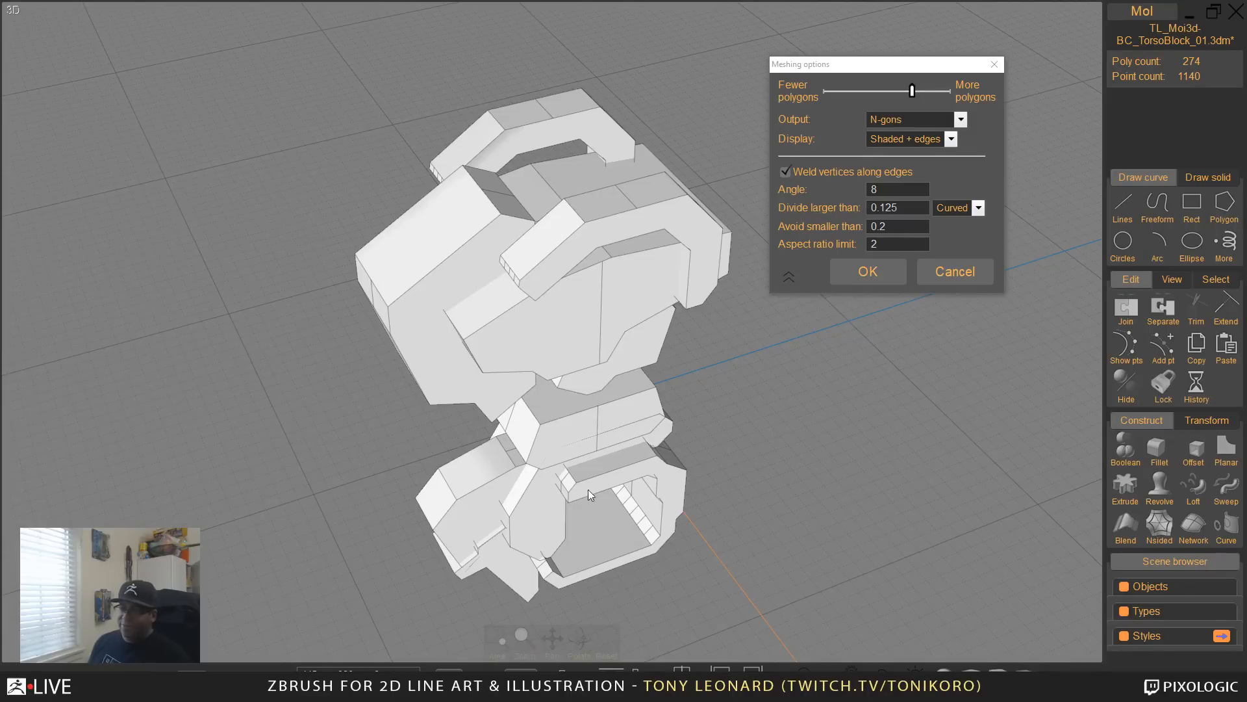
right_drag(587, 489, 564, 426)
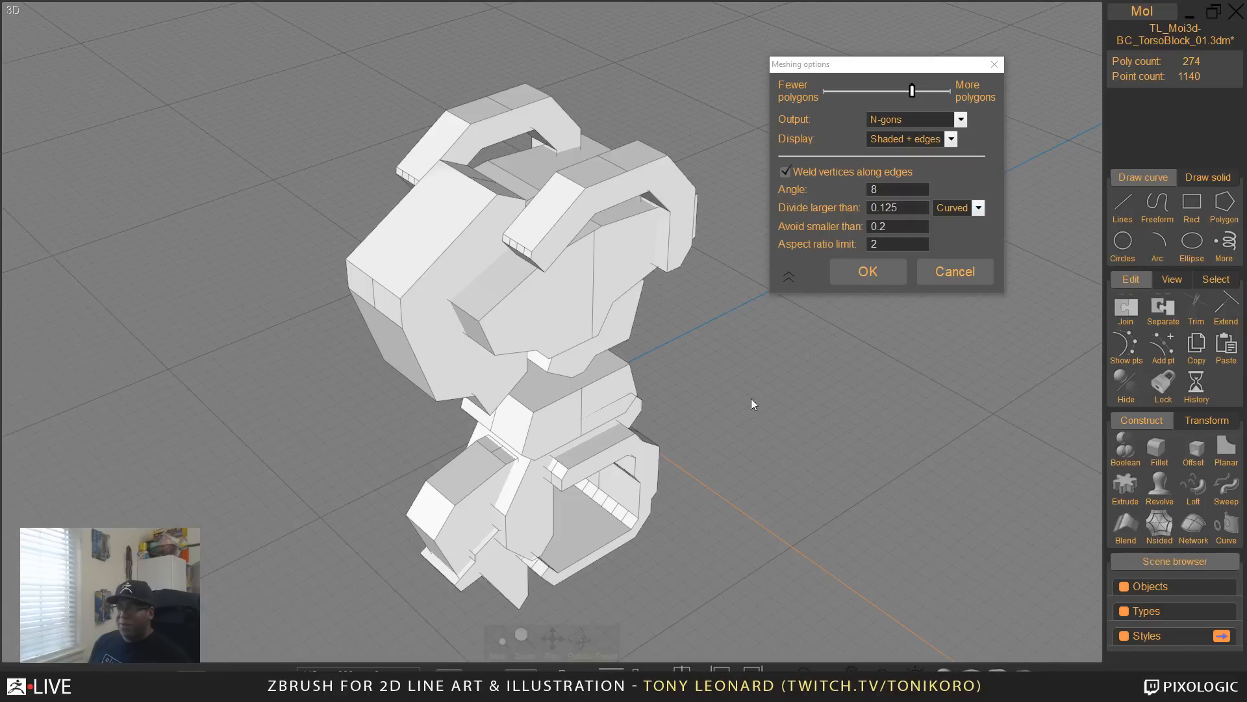
middle_drag(562, 298, 633, 304)
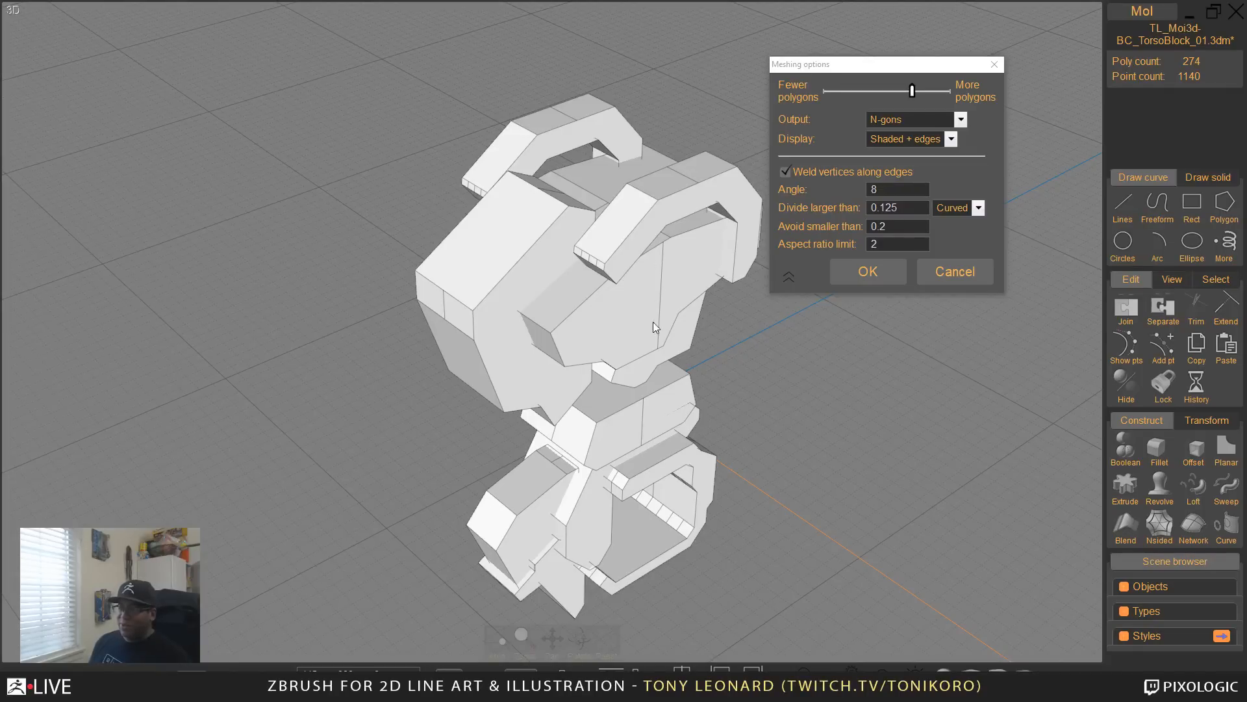
middle_drag(608, 394, 589, 369)
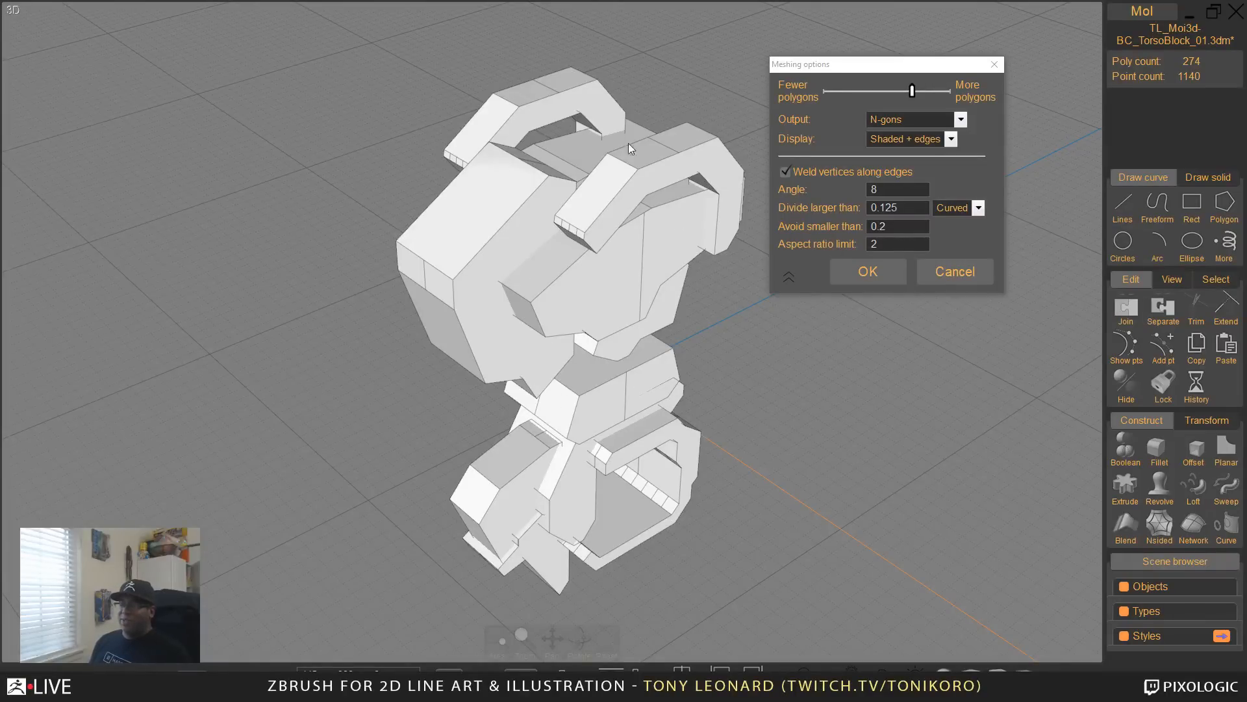
right_drag(699, 402, 567, 423)
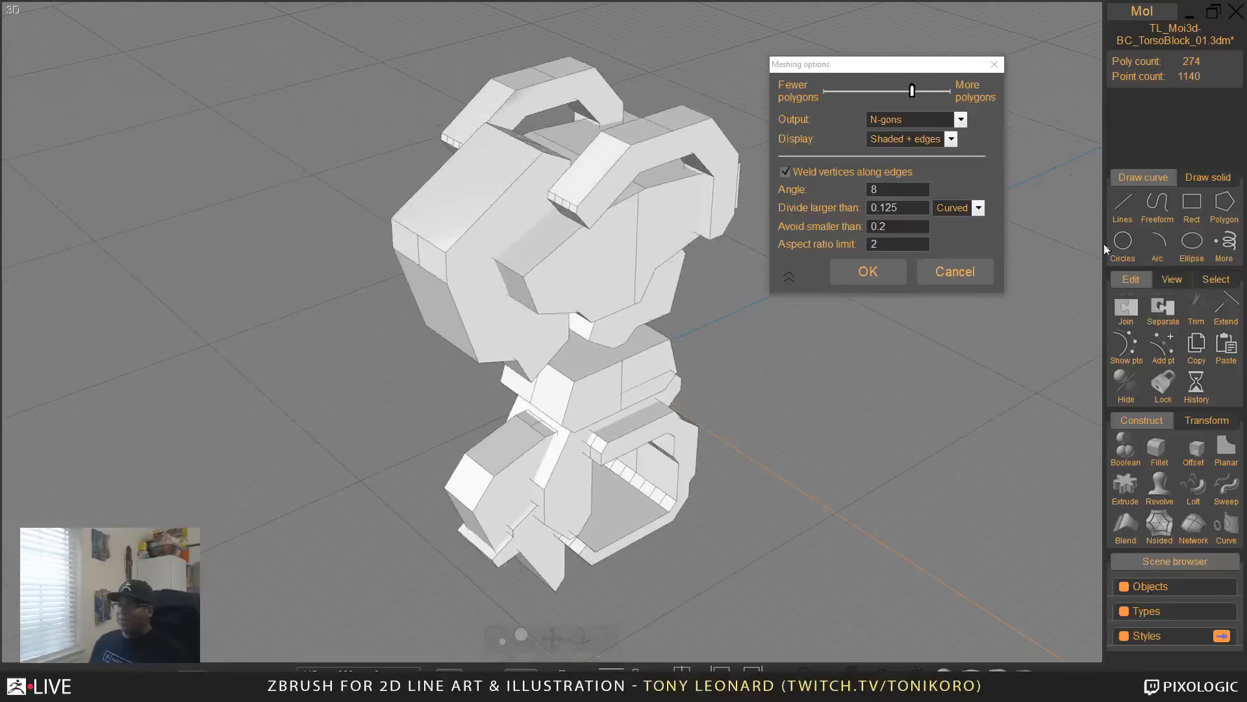
click(869, 272)
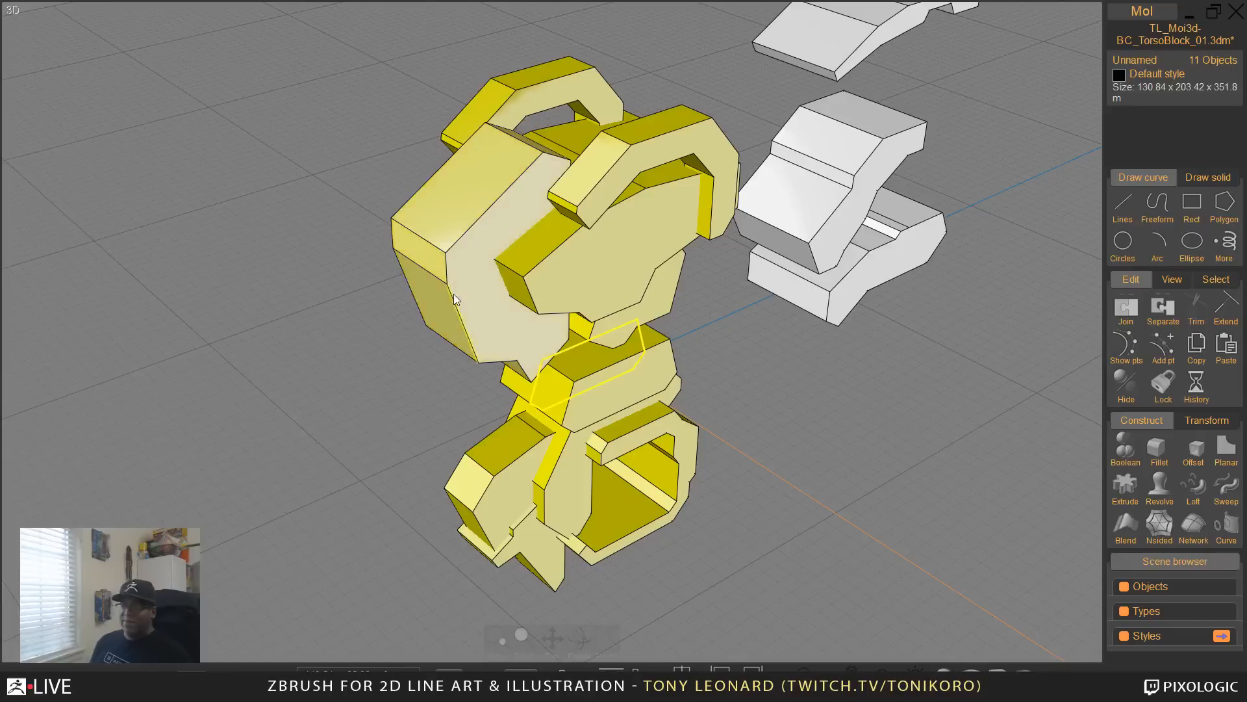
Step: Switch to Blender and examine the detailed mech's full body, torso and shoulder armor from several angles
key(alt+Tab)
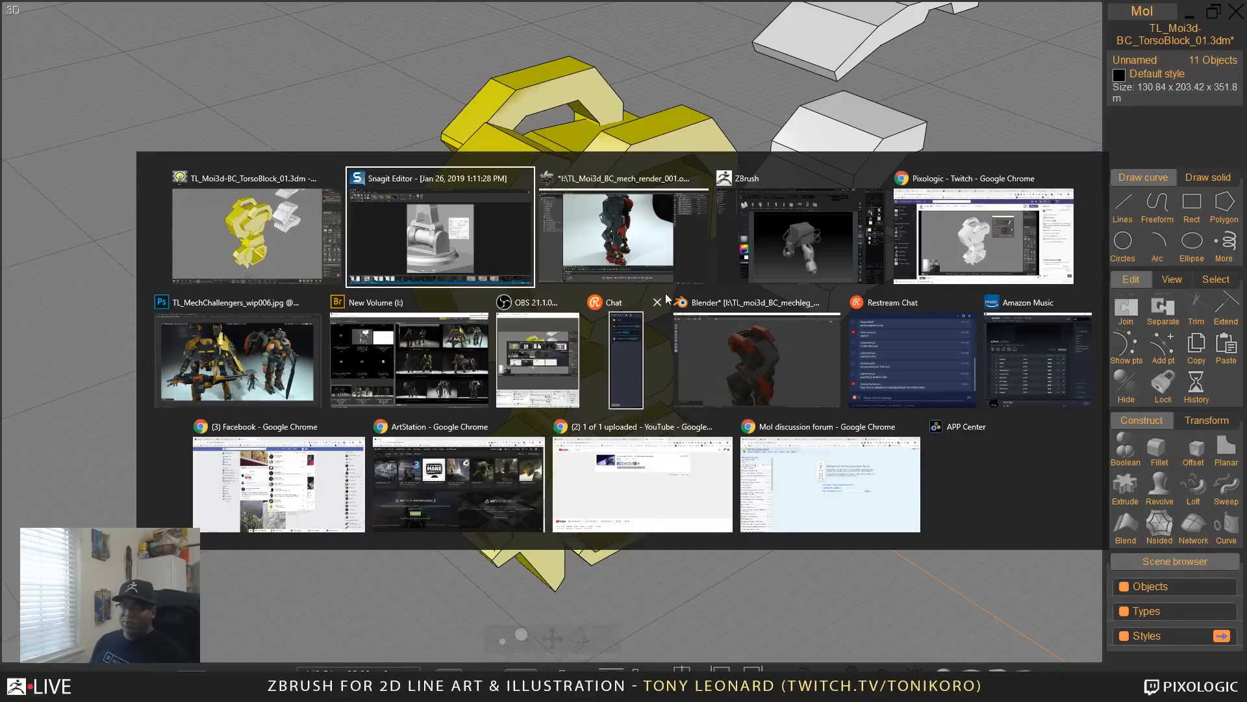
click(798, 365)
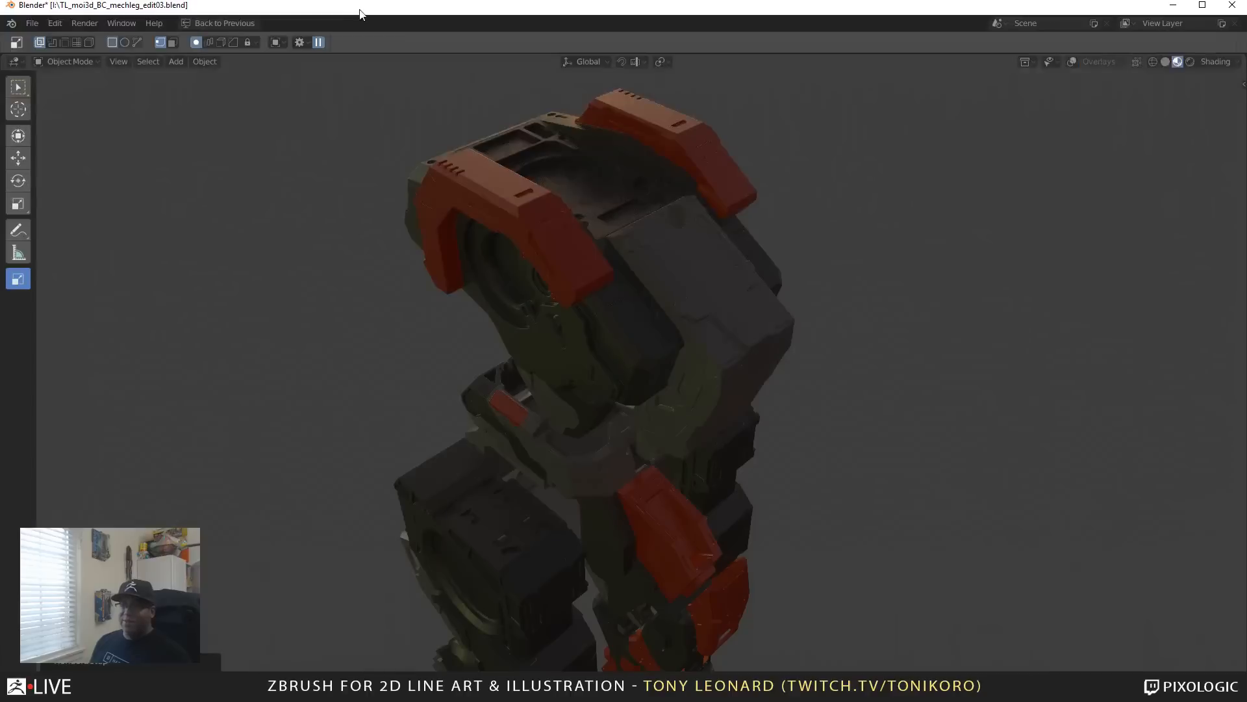
scroll(746, 454, down, 3)
middle_drag(745, 454, 741, 423)
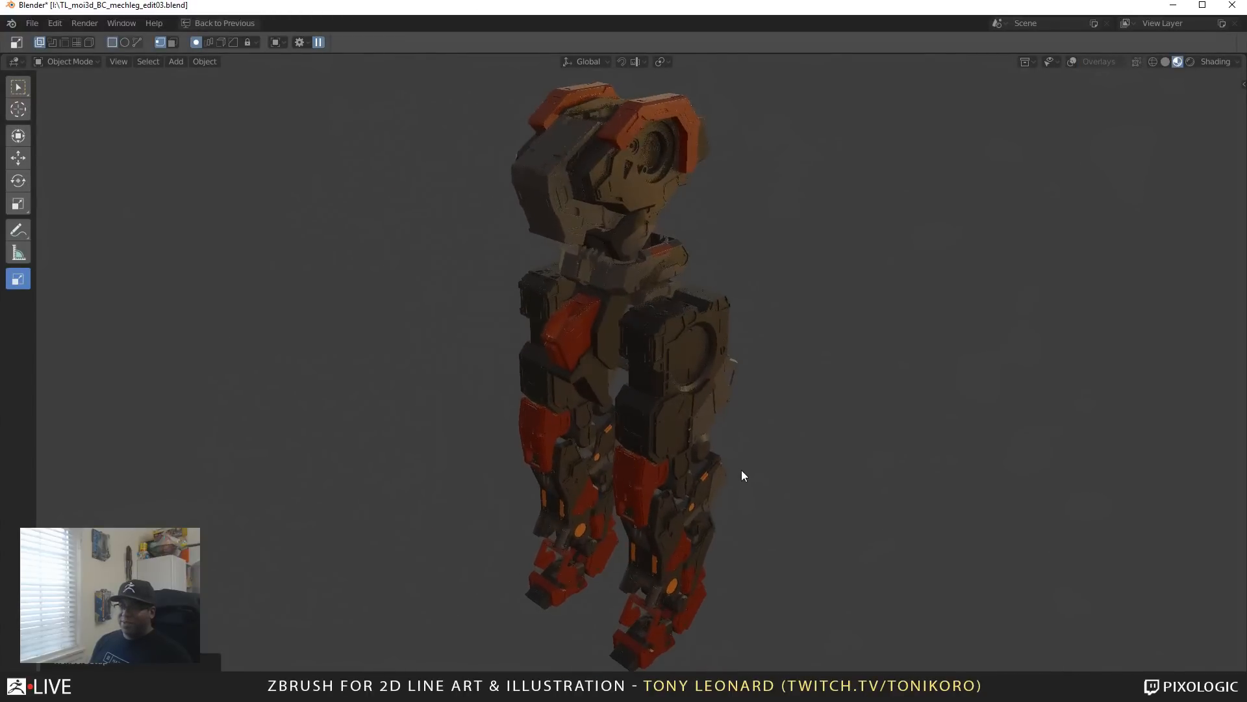
middle_drag(772, 466, 780, 475)
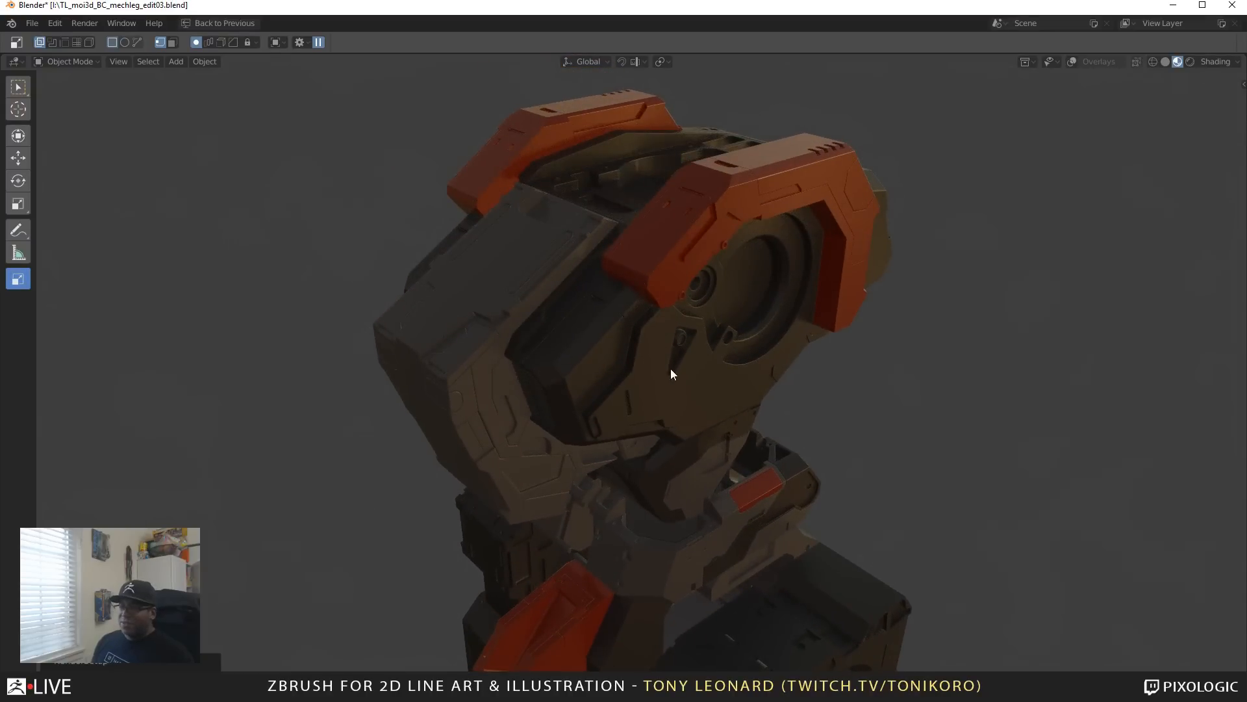
key(alt+Tab)
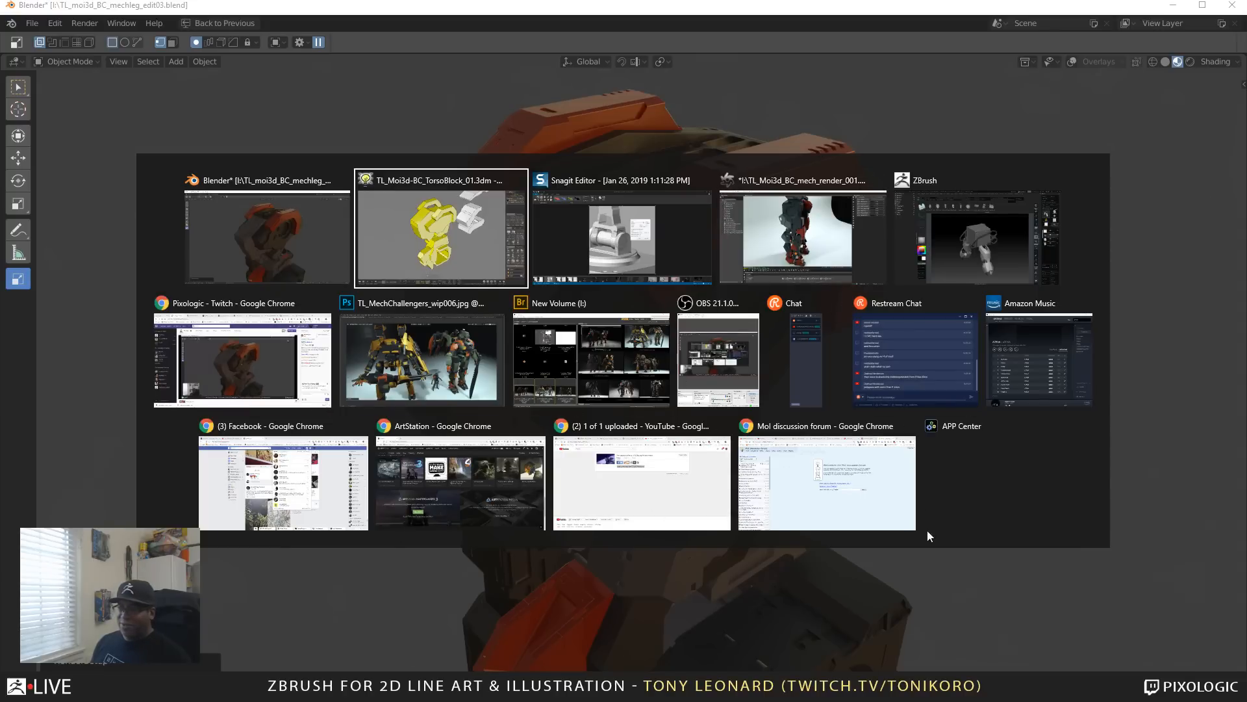
key(Escape)
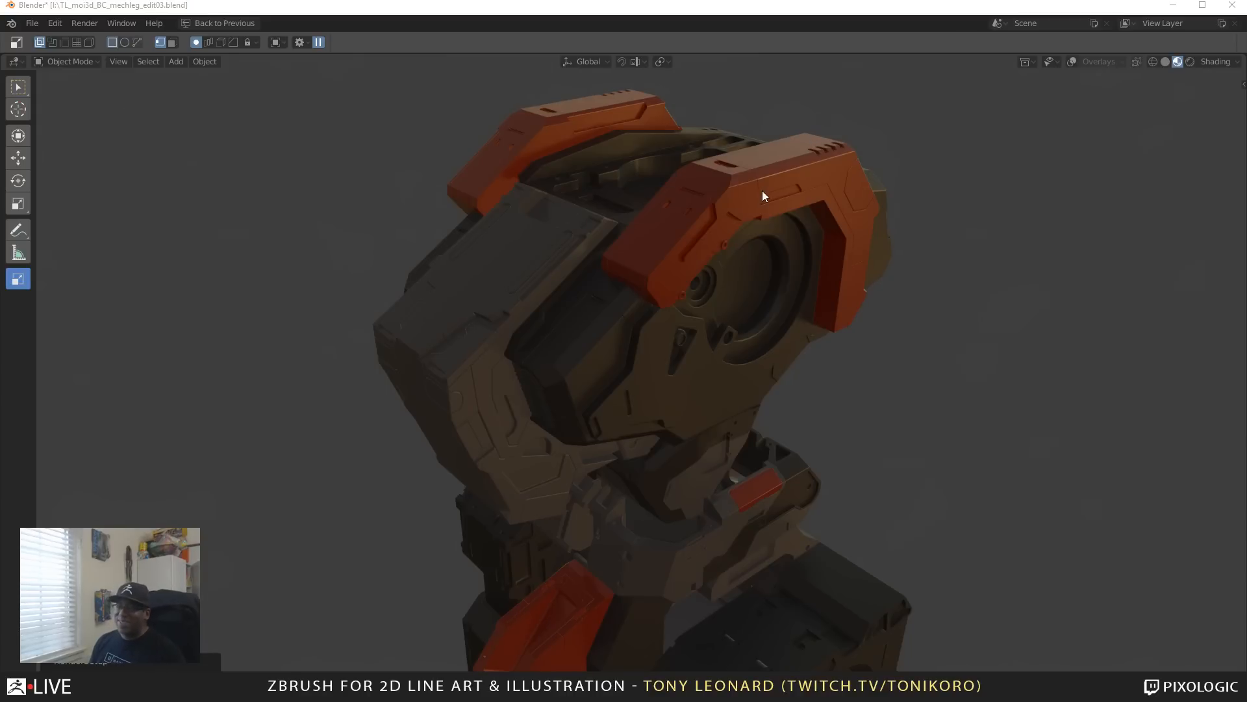
middle_drag(778, 132, 788, 167)
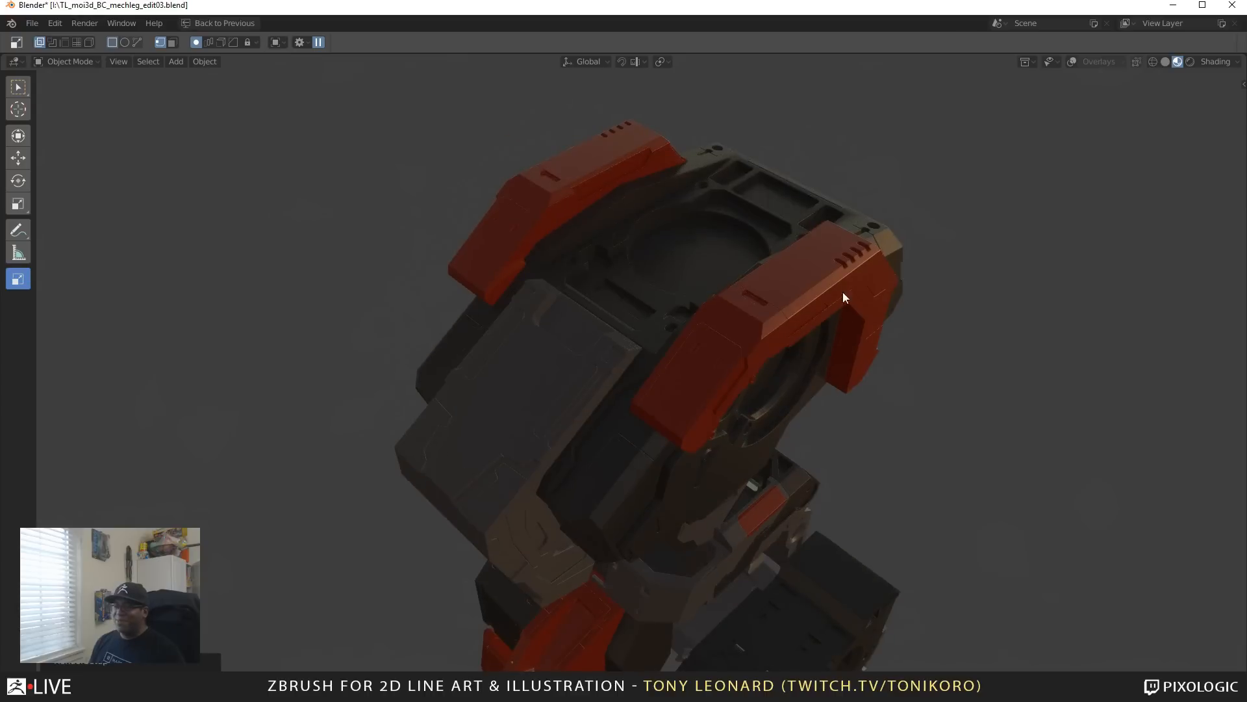
middle_drag(843, 296, 827, 292)
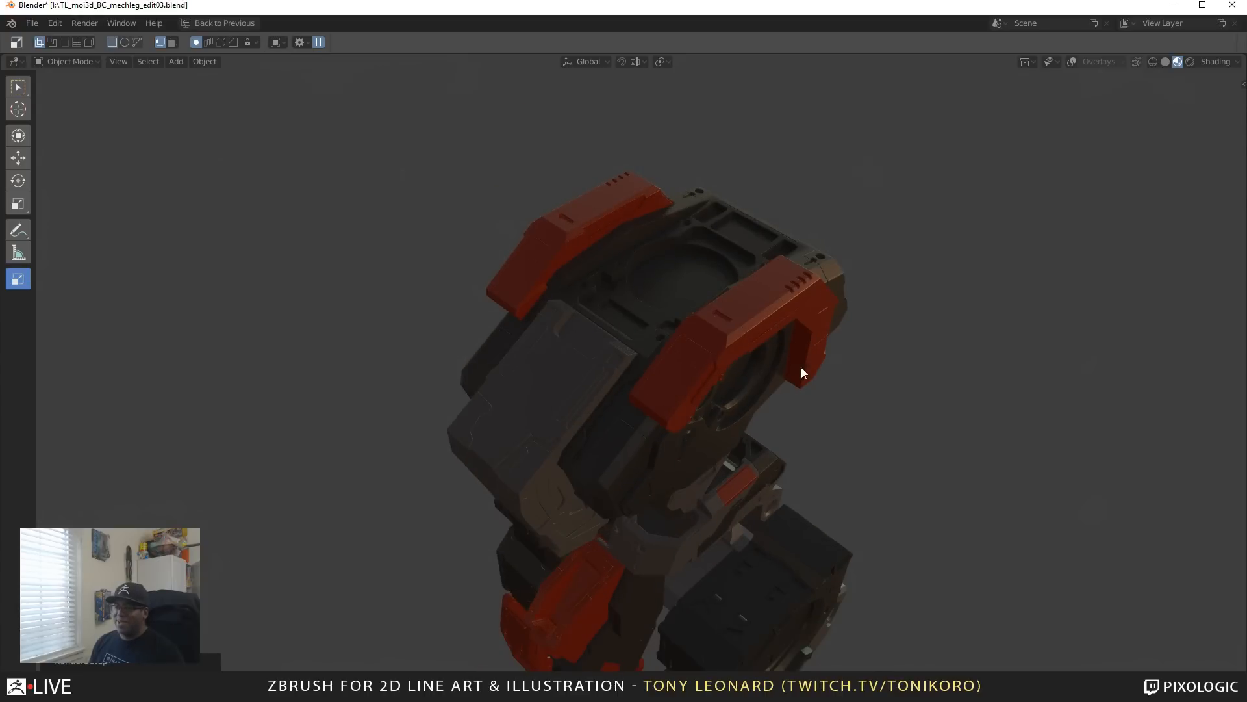
middle_drag(802, 372, 777, 330)
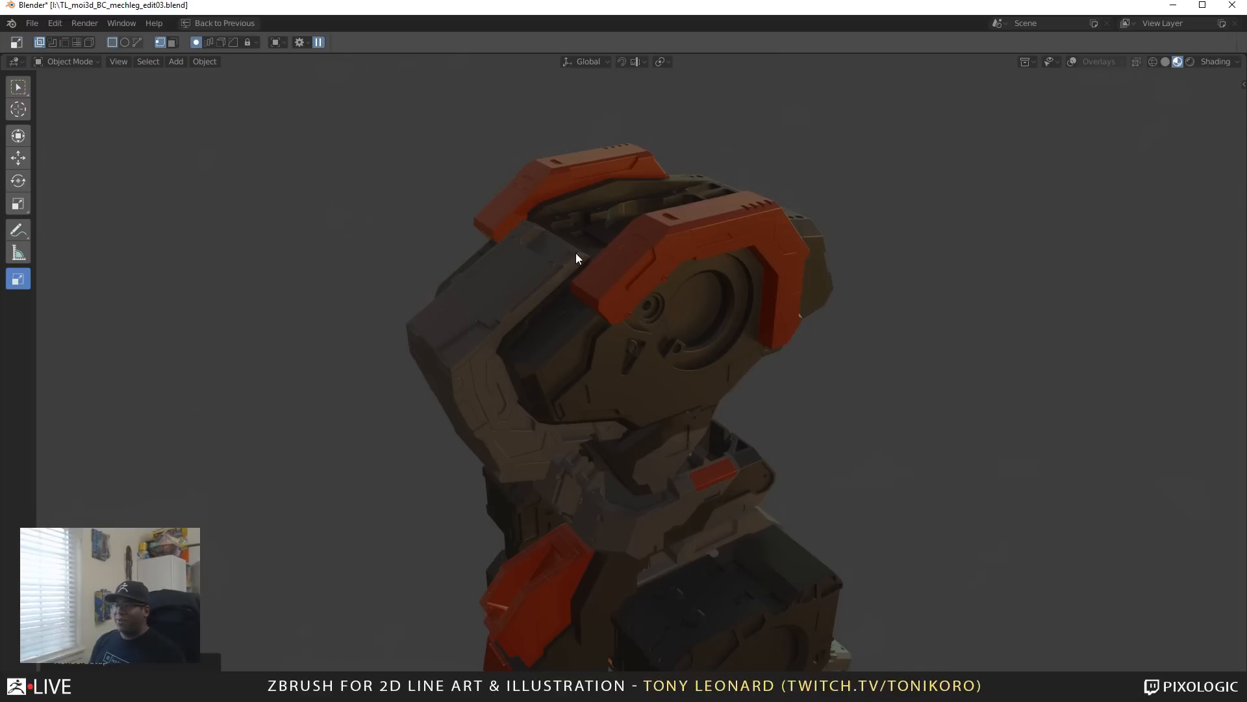
Step: Inspect the mech's head, side plates, neck and waist up close, then its full body in the LookDev view
scroll(606, 407, down, 1)
scroll(613, 400, up, 4)
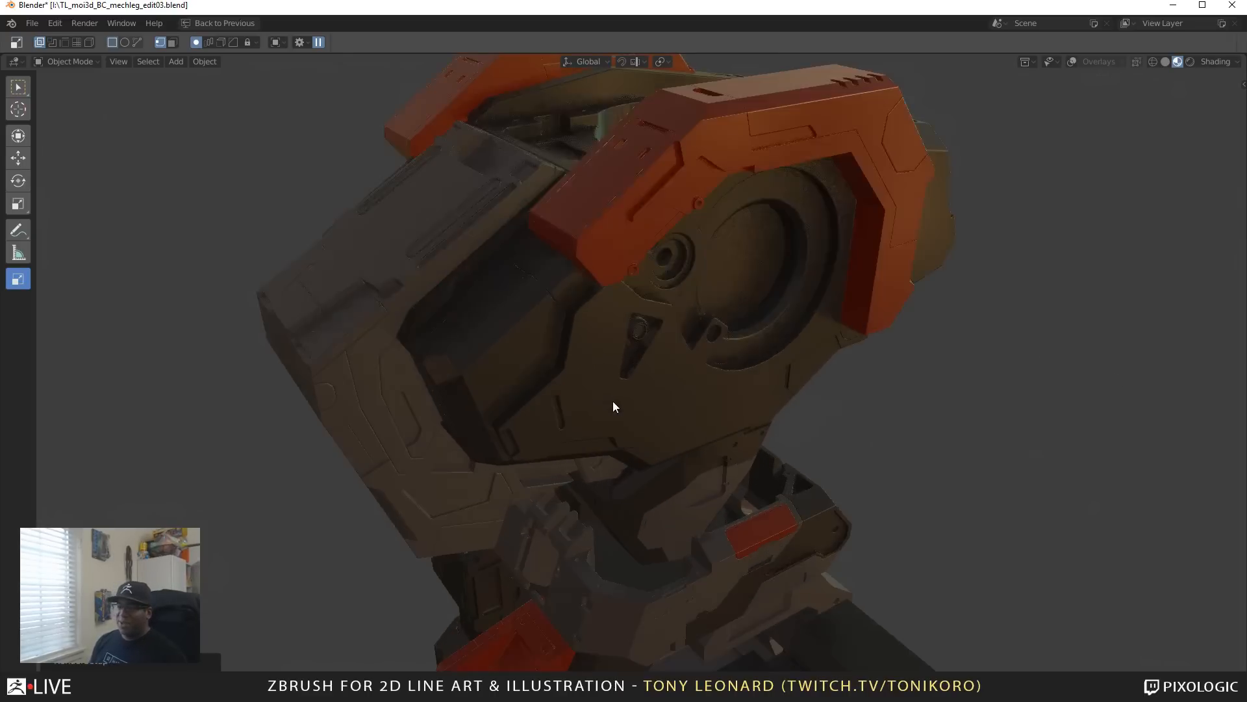
scroll(636, 413, down, 2)
middle_drag(776, 459, 788, 473)
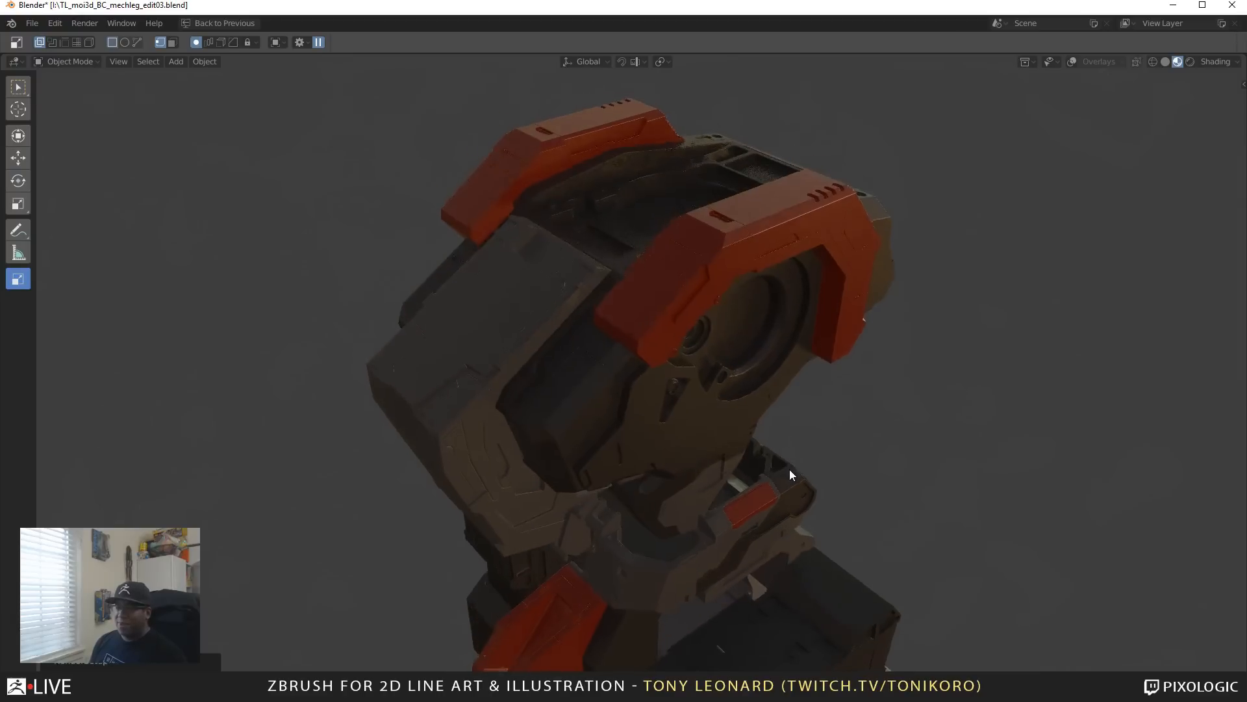
middle_drag(864, 548, 703, 536)
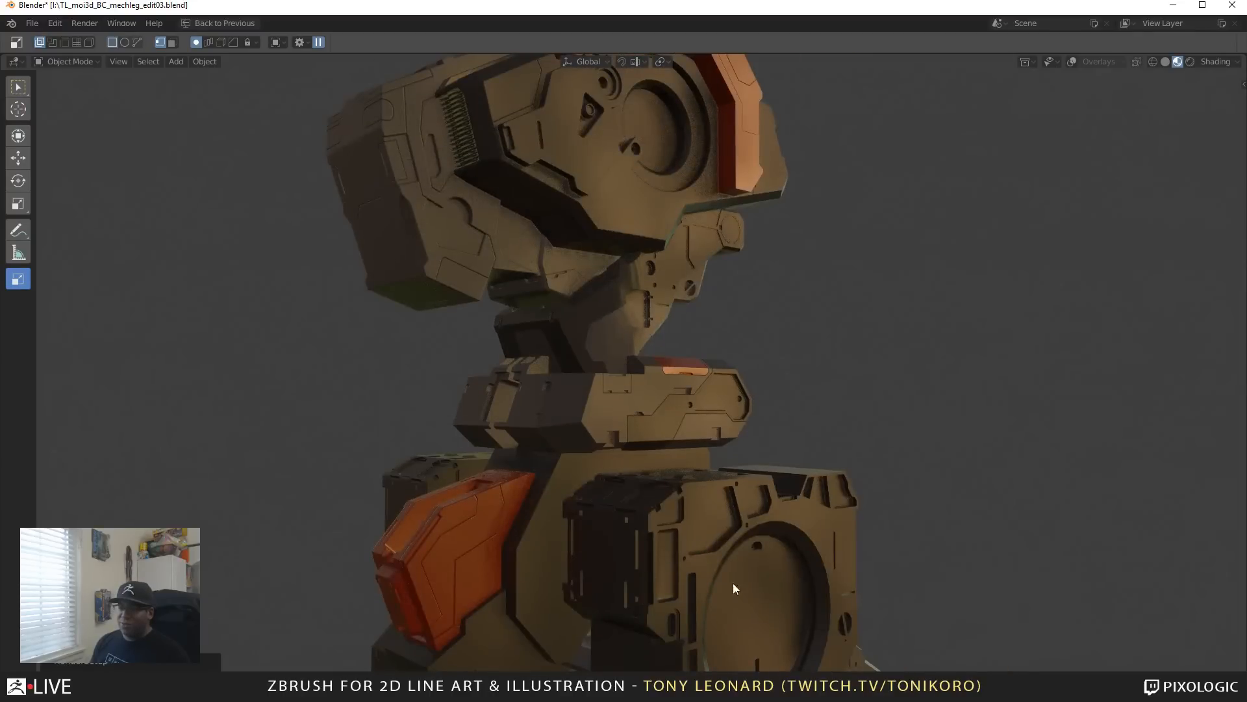
middle_drag(734, 583, 699, 426)
middle_drag(709, 567, 760, 558)
Step: Switch the viewport shading from LookDev to Solid and frame the mech's upper body
key(z)
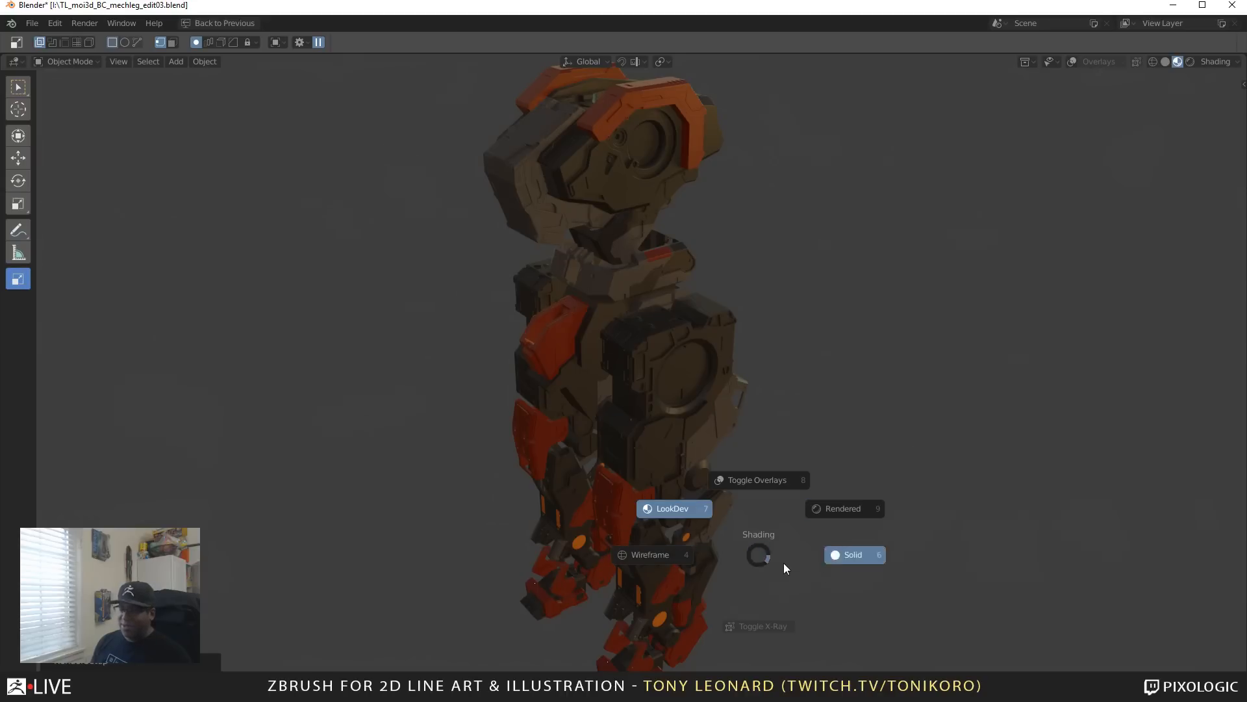
click(868, 559)
middle_drag(847, 515, 767, 627)
ctrl+middle_drag(563, 390, 660, 461)
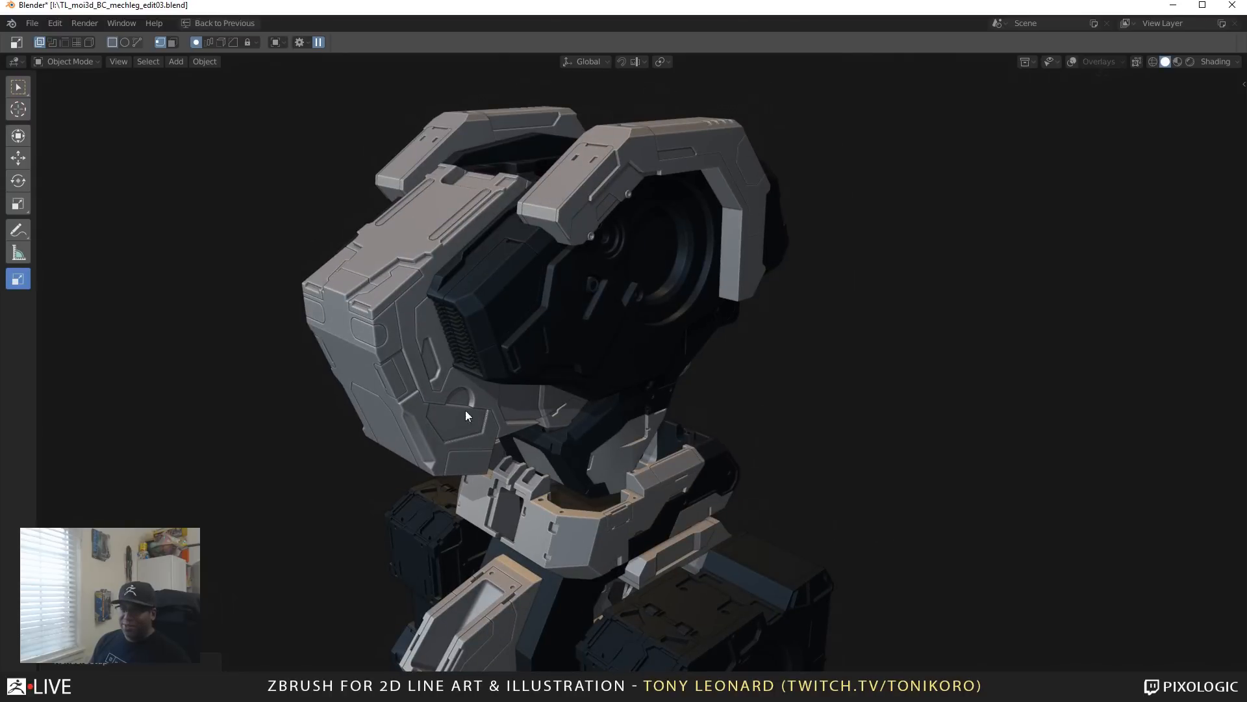
middle_drag(582, 446, 573, 436)
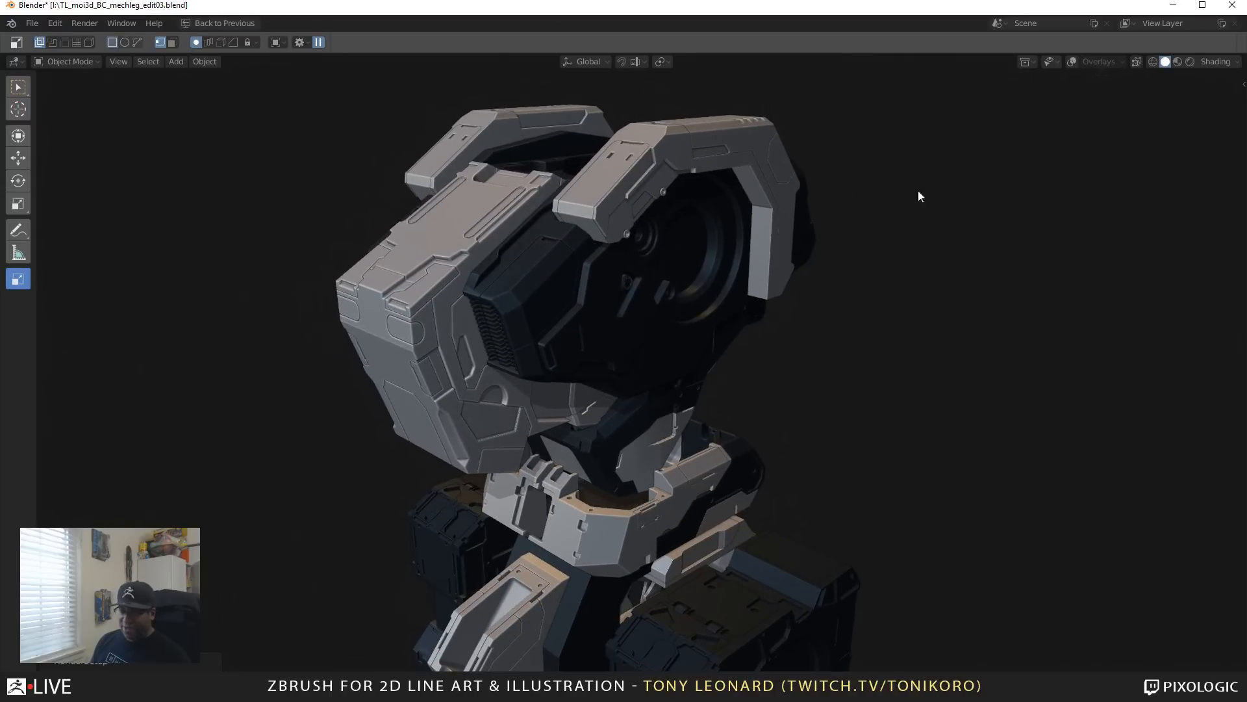
Step: Set the Solid viewport's matcap to metal_shiny.exr
key(alt+v)
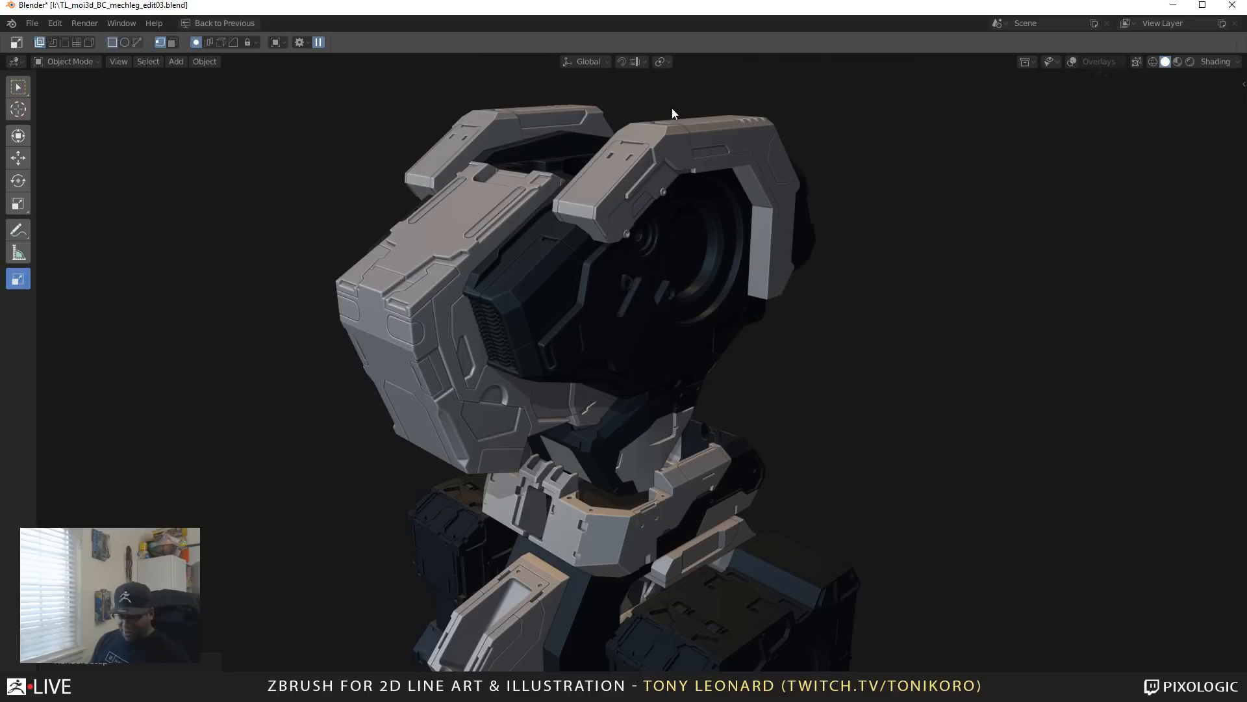
key(z)
click(646, 235)
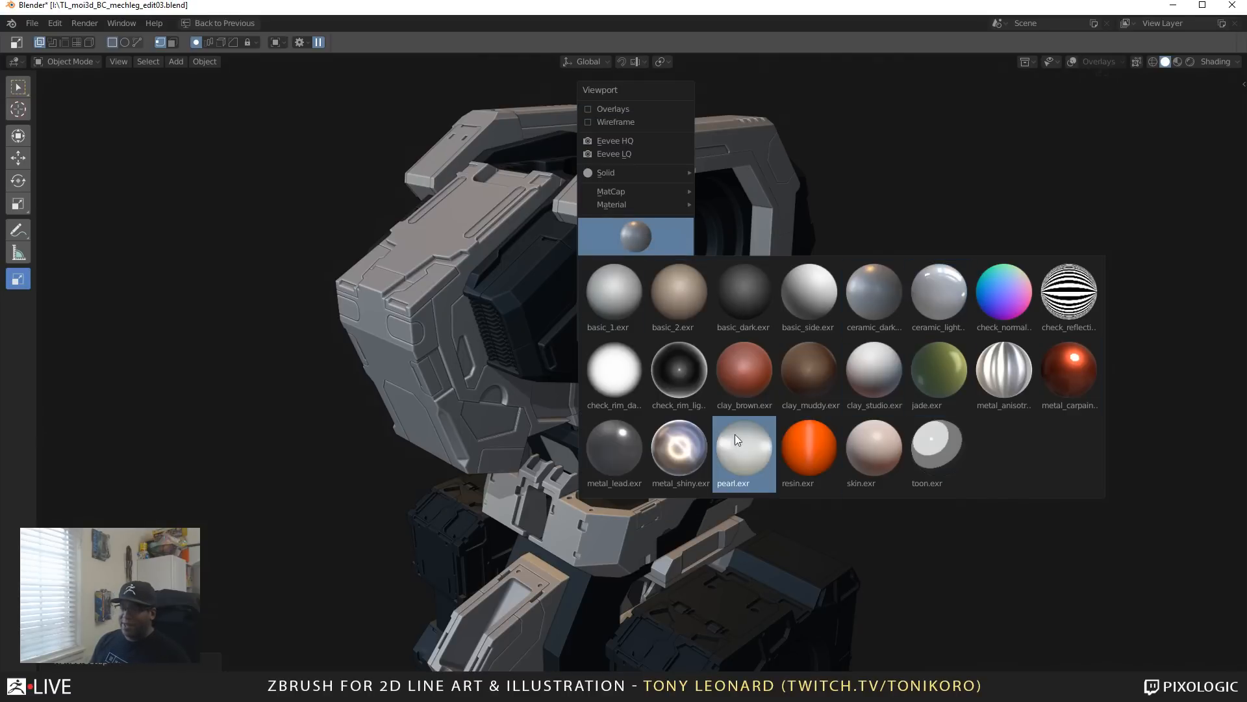
click(679, 445)
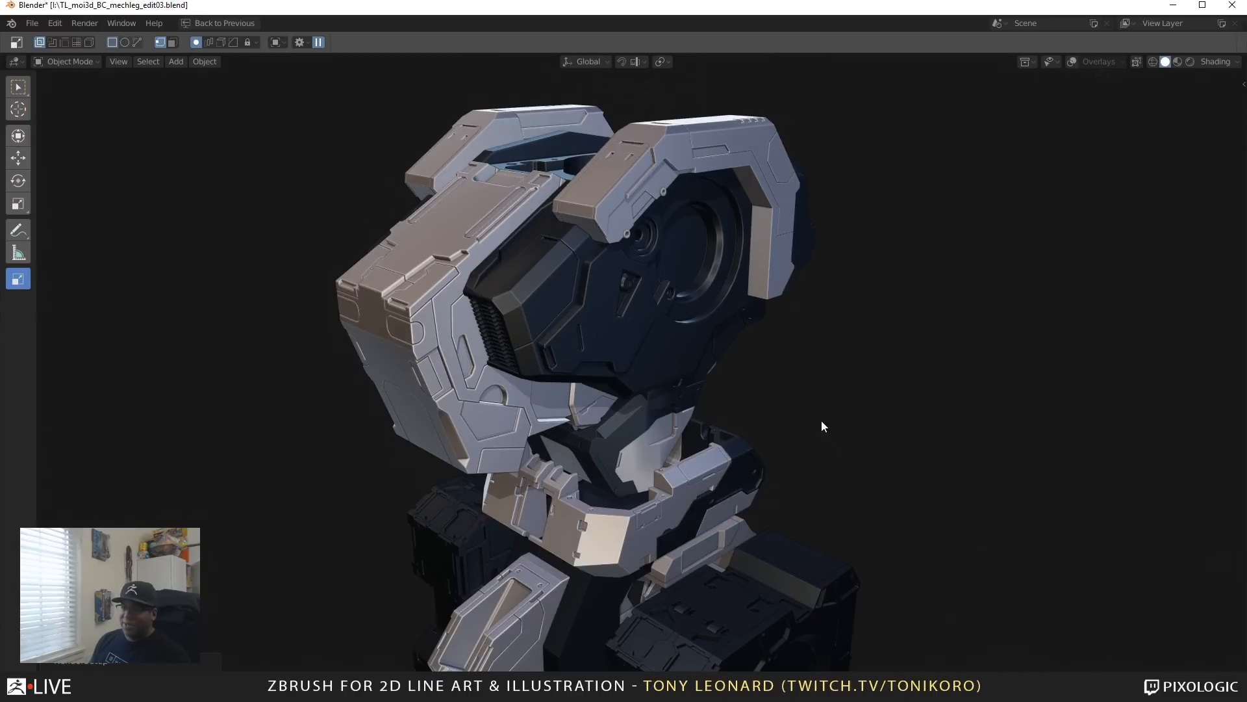
Step: Examine the panel lines and beveled edges of the upper armor under the shiny matcap from several angles
middle_drag(822, 421, 762, 364)
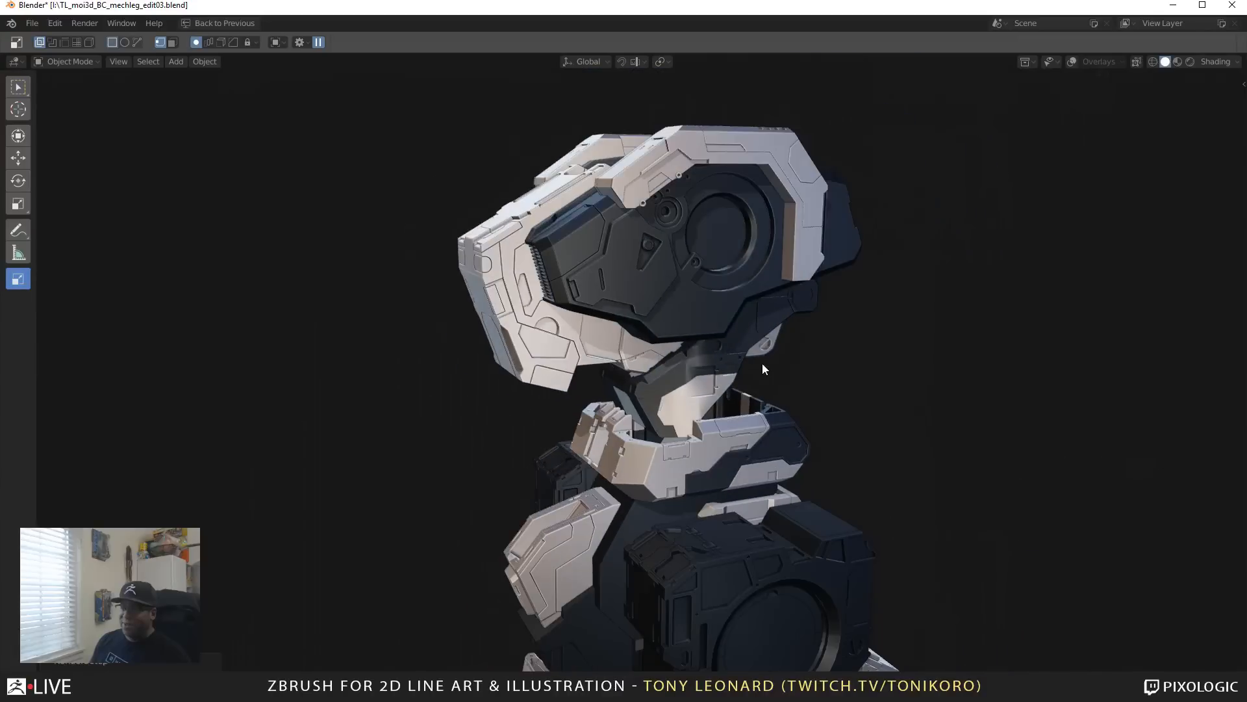
middle_drag(855, 383, 757, 338)
shift+middle_drag(664, 344, 743, 361)
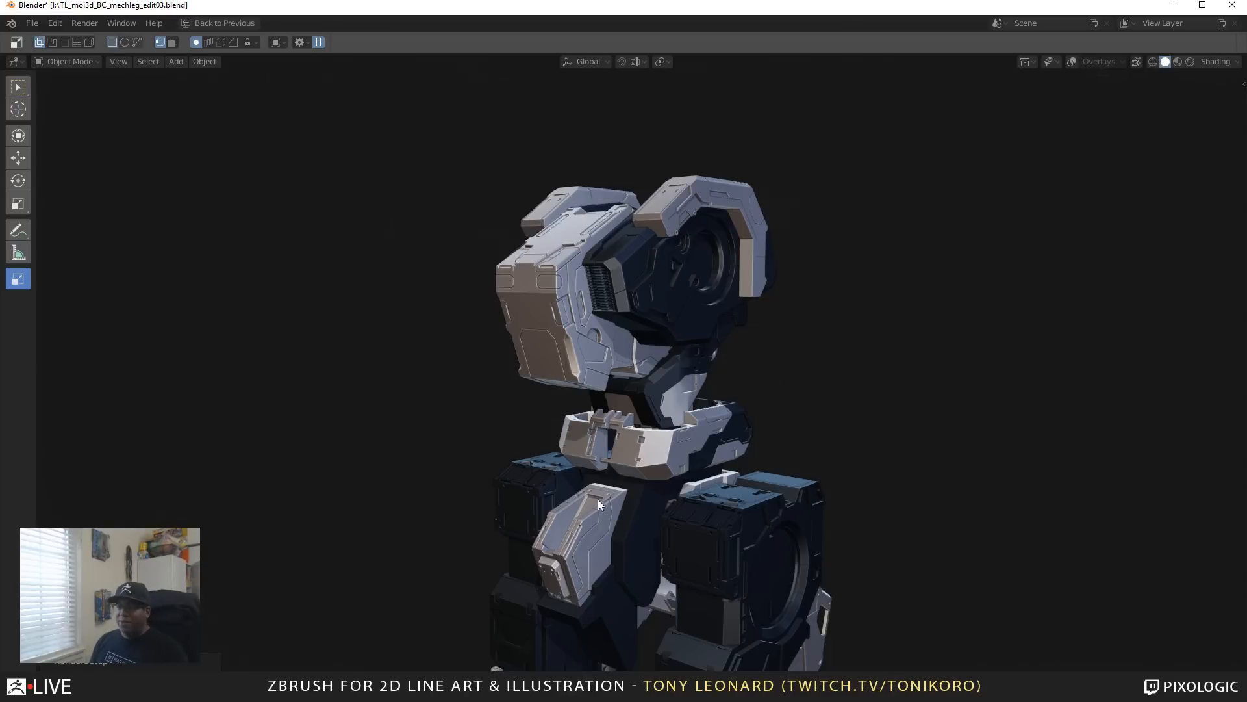
middle_drag(598, 499, 862, 476)
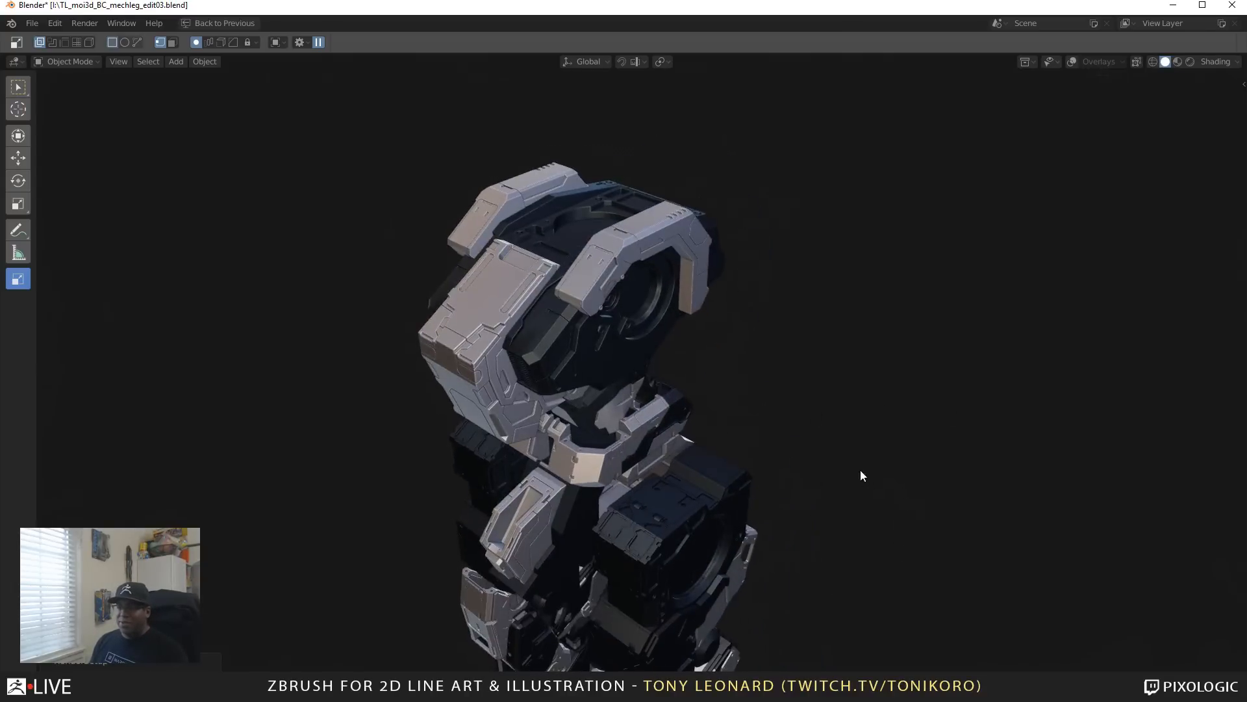
scroll(855, 457, up, 7)
shift+middle_drag(856, 424, 889, 449)
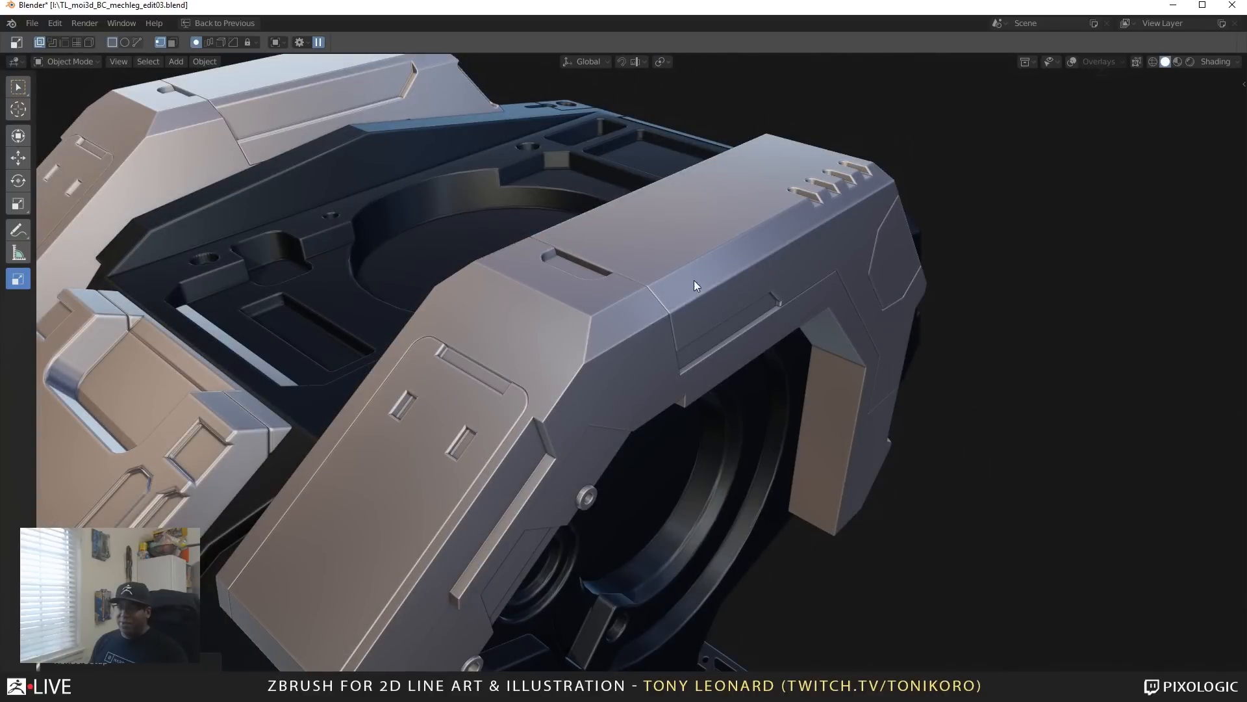
middle_drag(414, 368, 516, 365)
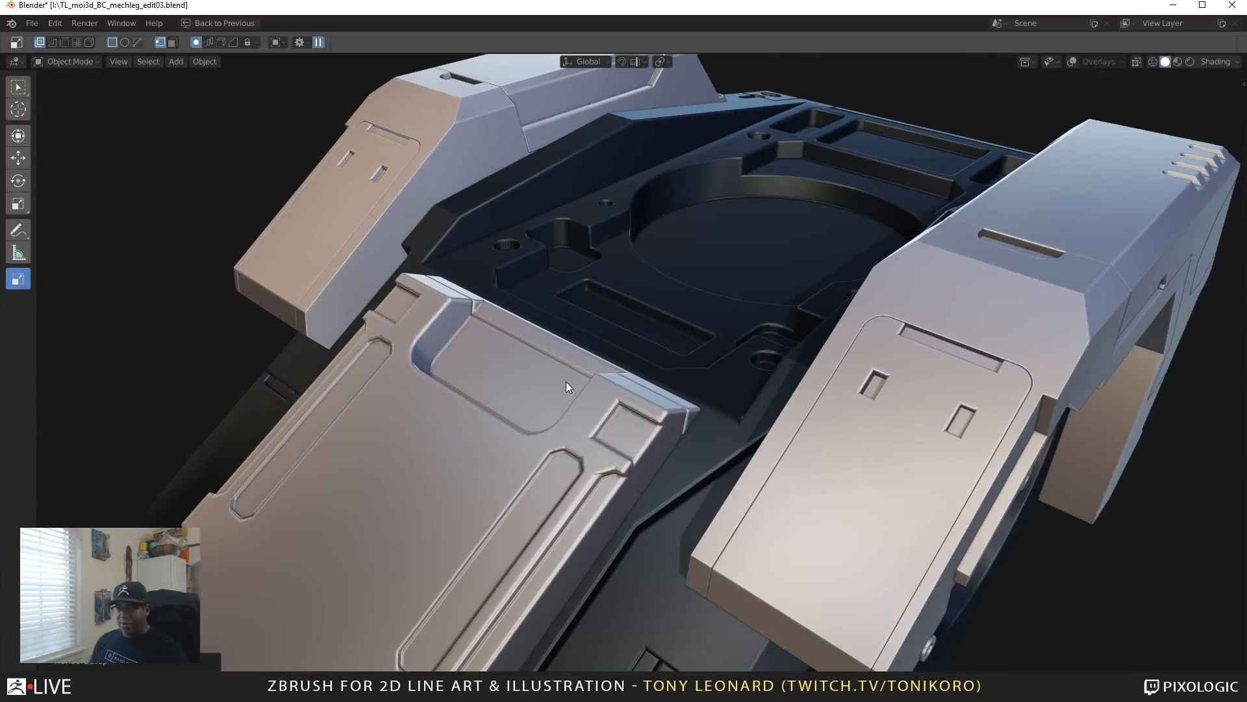
Step: Select a part of the upper body and look at the Hard Ops options for it
key(q)
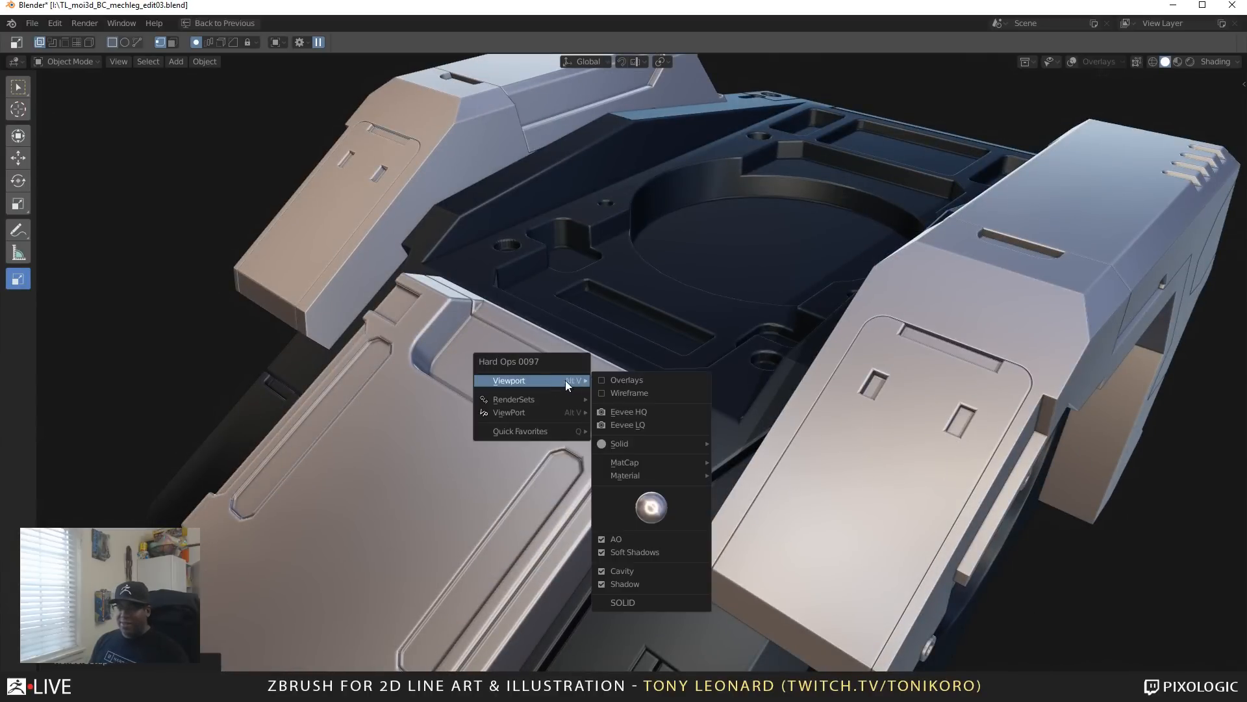
click(541, 199)
key(q)
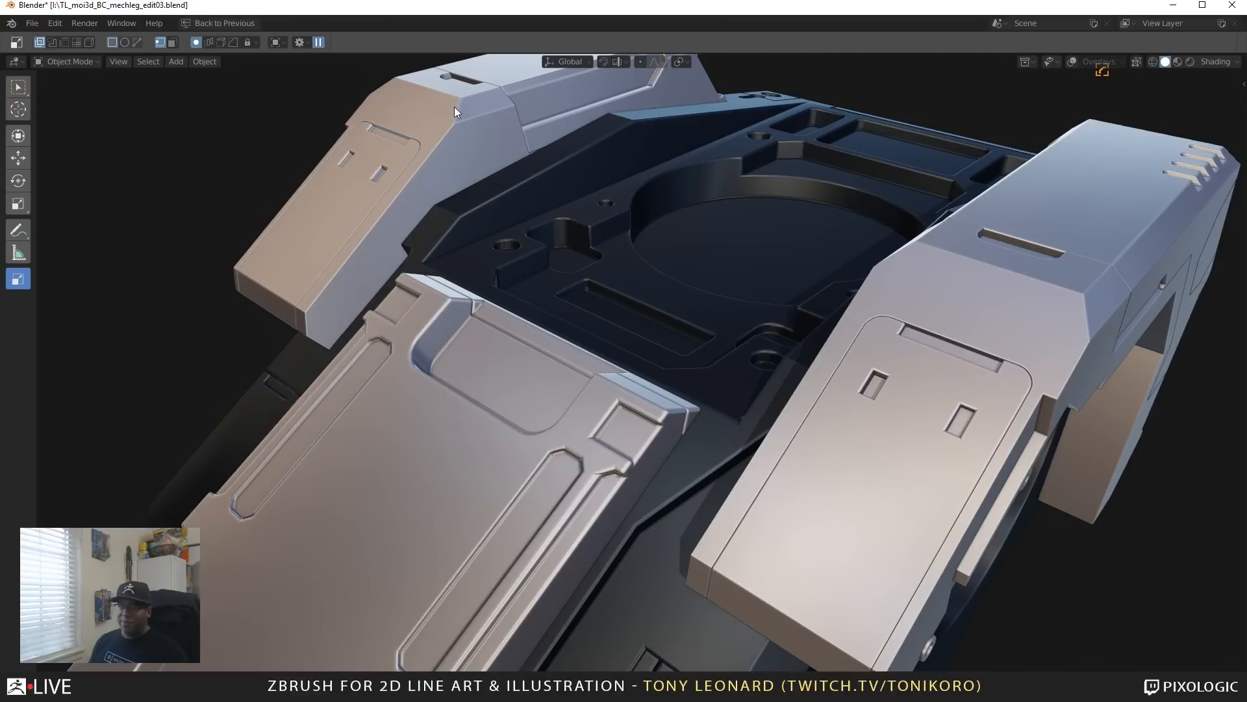
Step: Move the plain, undetailed hip block along the global Y axis until it sits clear in front of the mech
scroll(827, 263, down, 9)
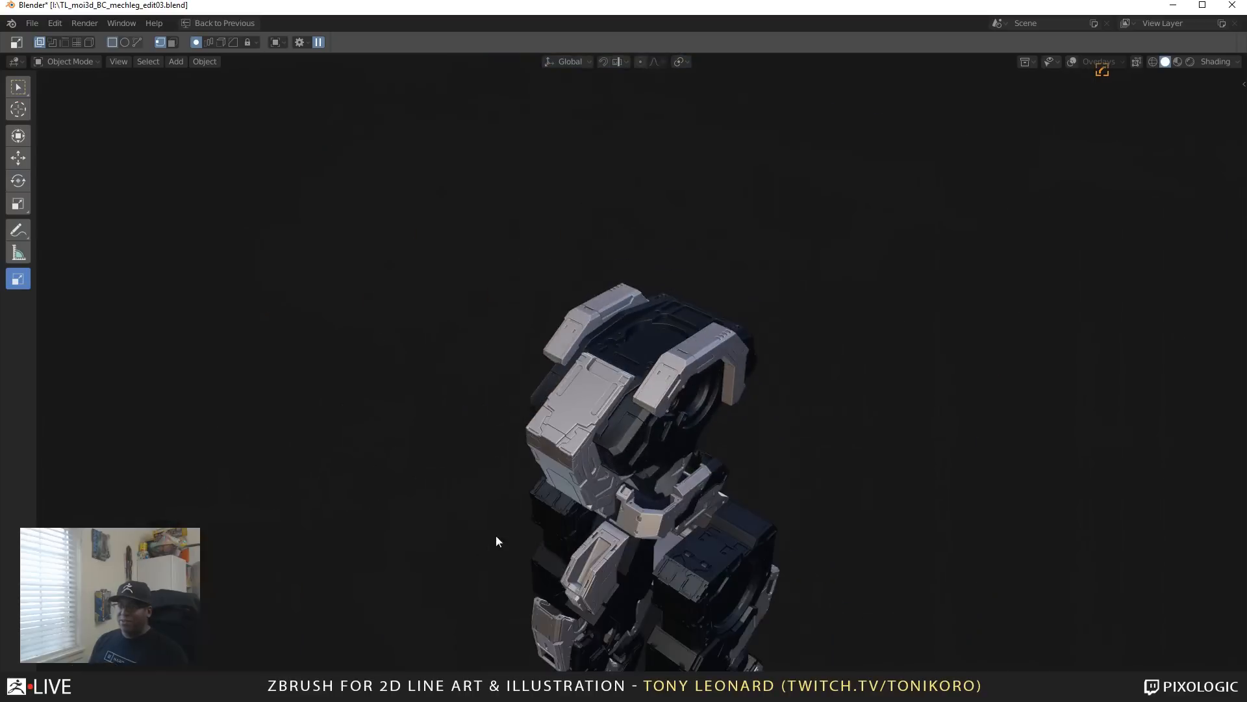
shift+middle_drag(496, 539, 488, 294)
scroll(500, 344, up, 7)
middle_drag(404, 375, 489, 346)
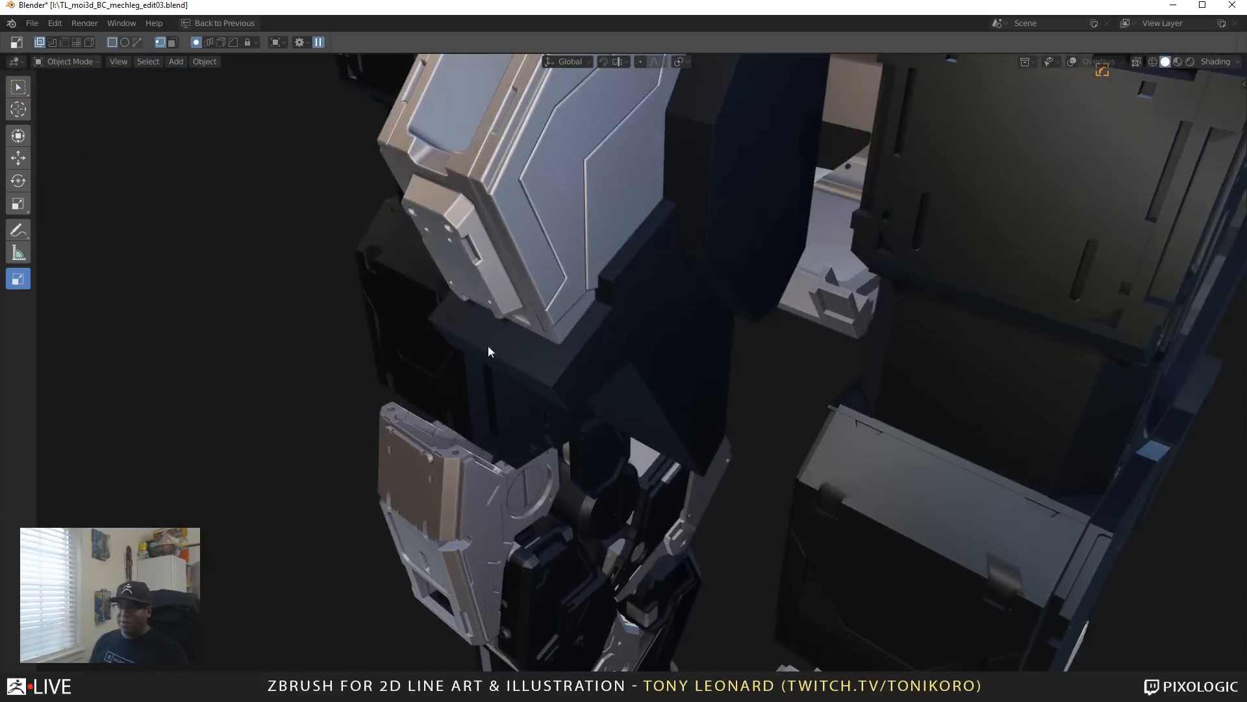
middle_drag(959, 535, 902, 571)
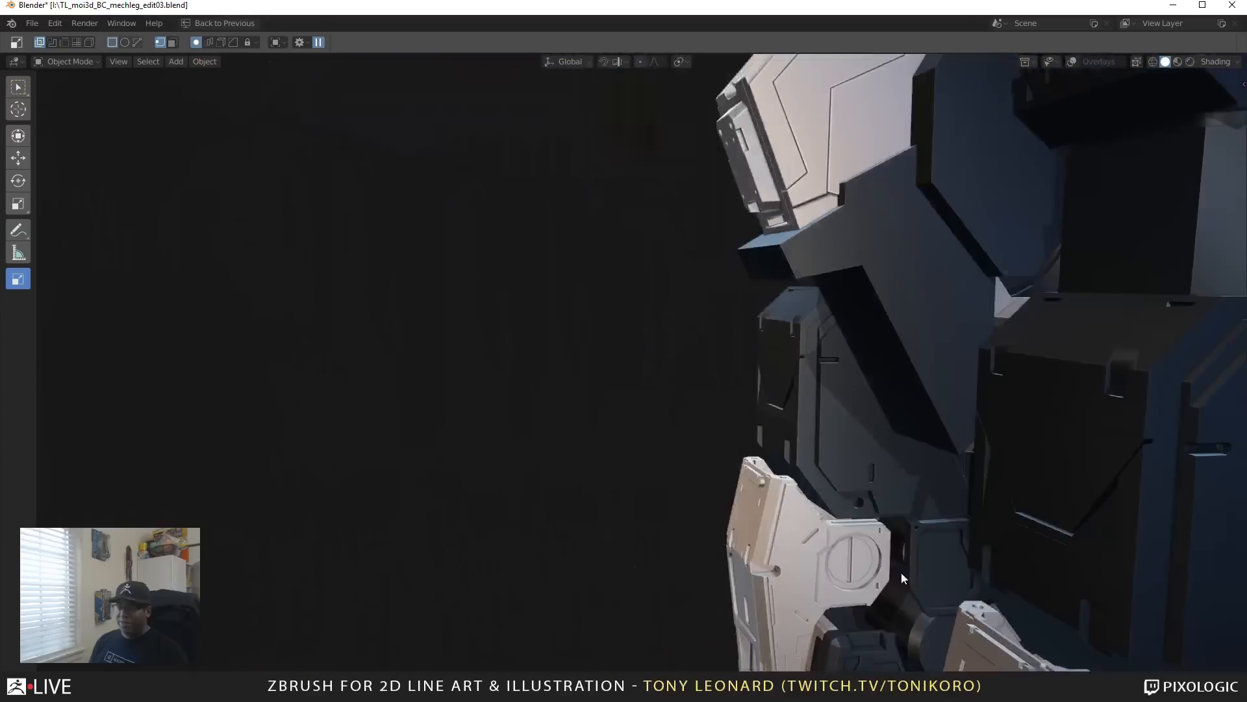
key(g)
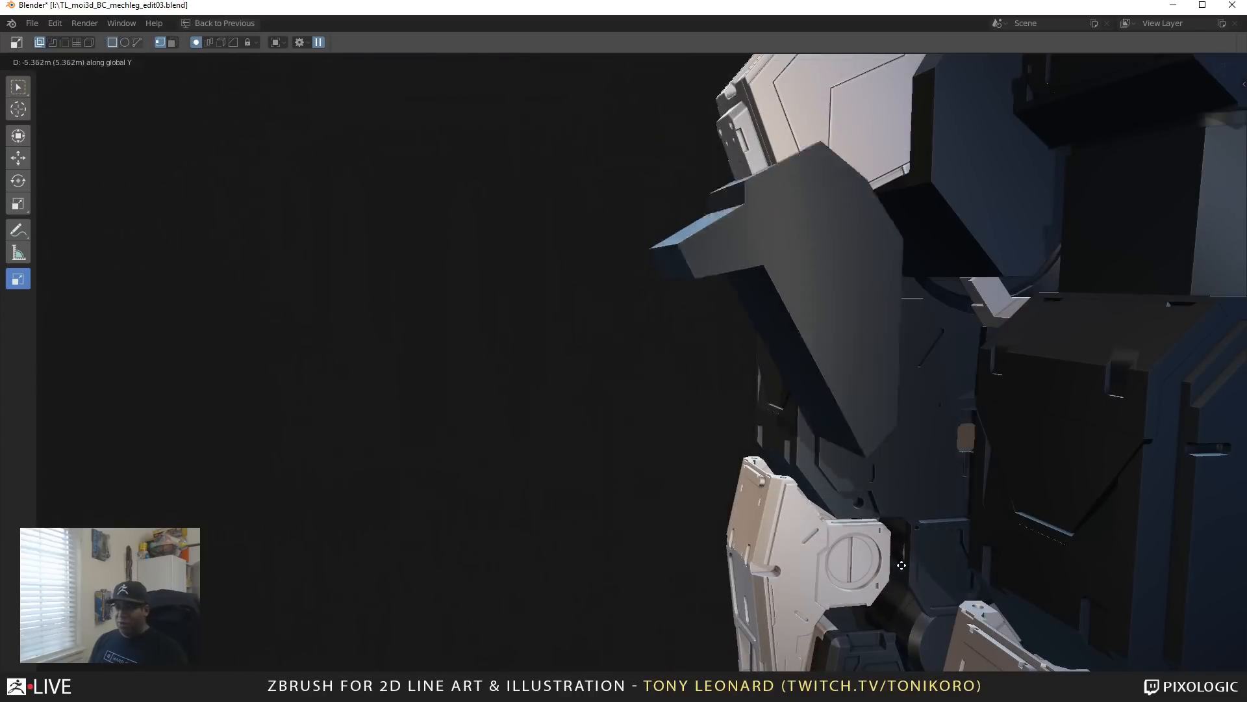
click(682, 585)
Step: Inspect the hard edges of the detached block and turn on the viewport overlays
middle_drag(682, 584, 713, 210)
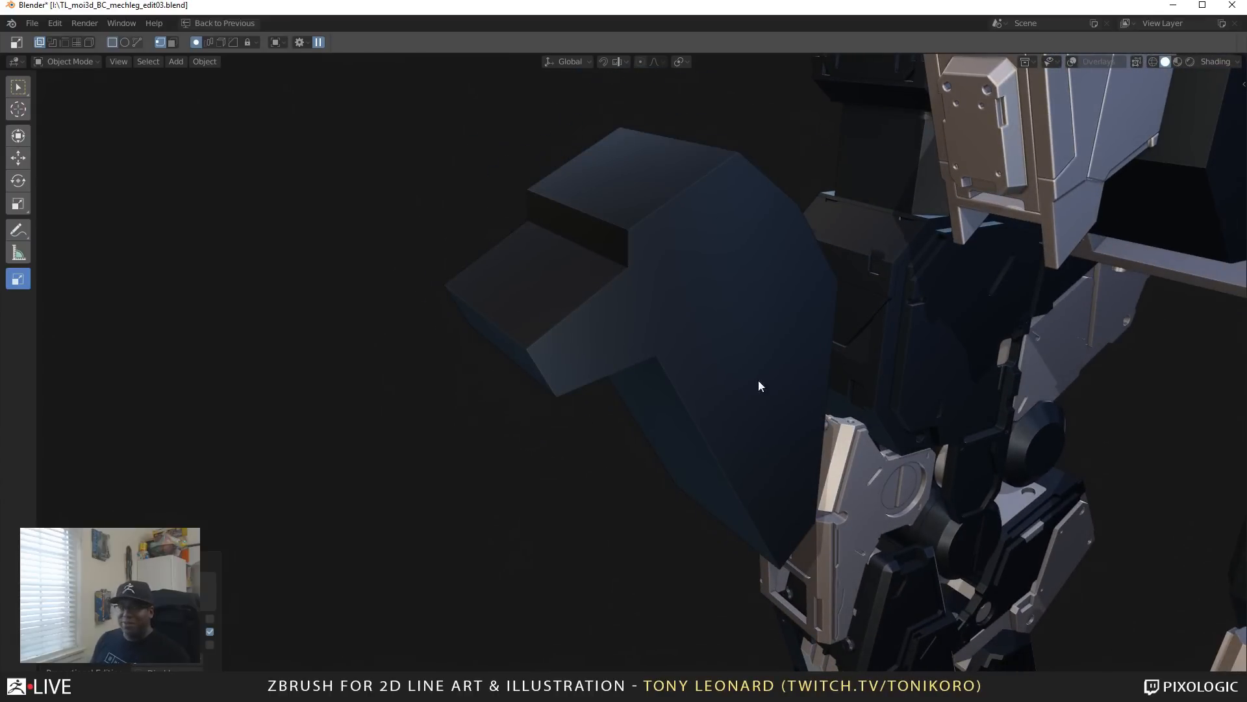
middle_drag(676, 254, 758, 390)
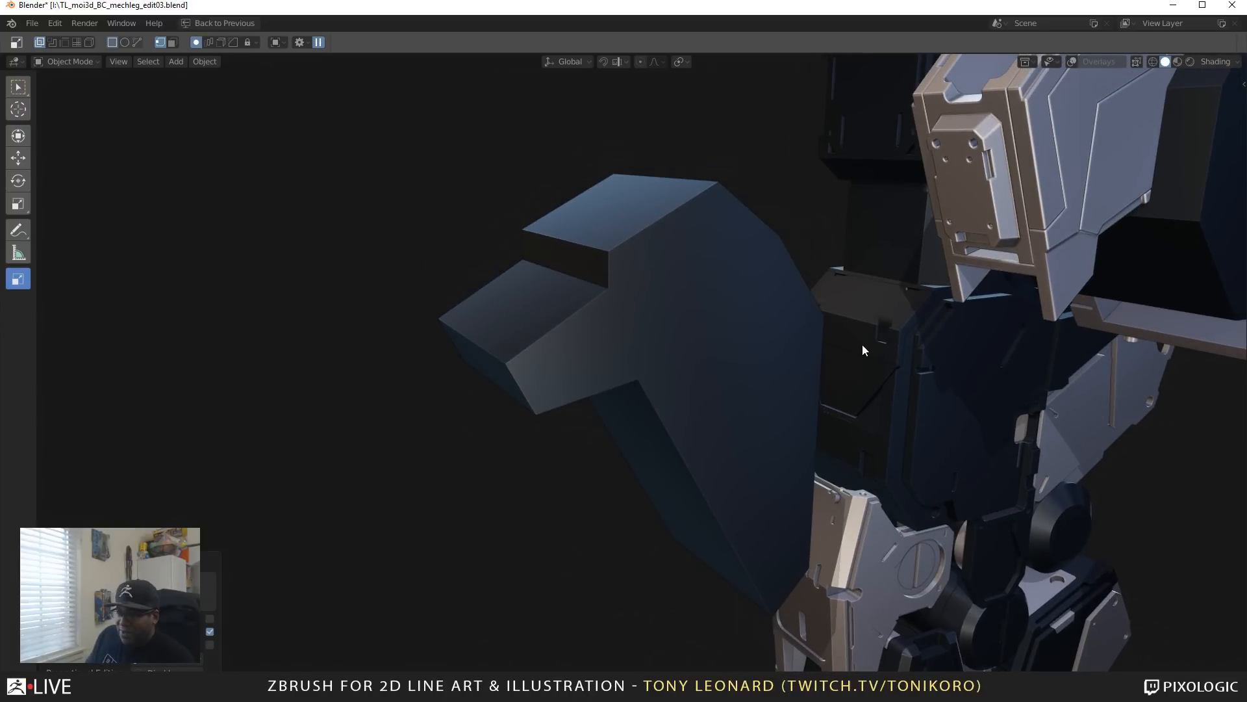
scroll(705, 391, down, 2)
scroll(717, 362, up, 4)
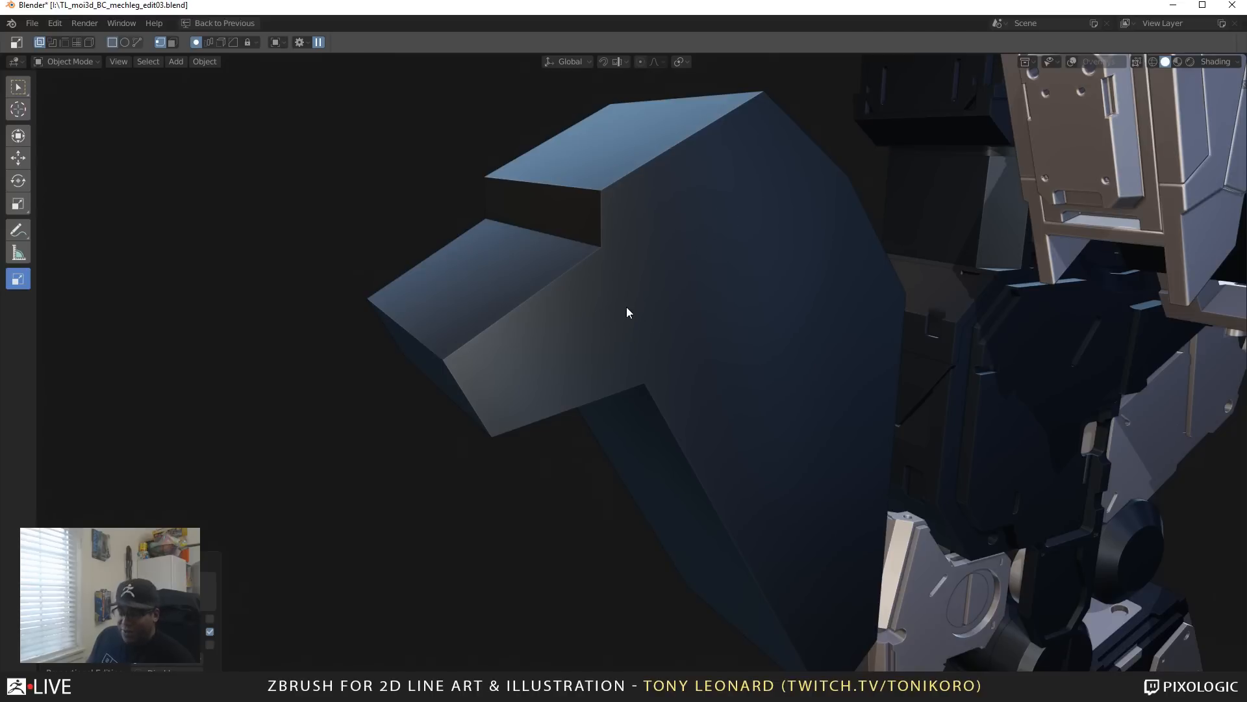
key(q)
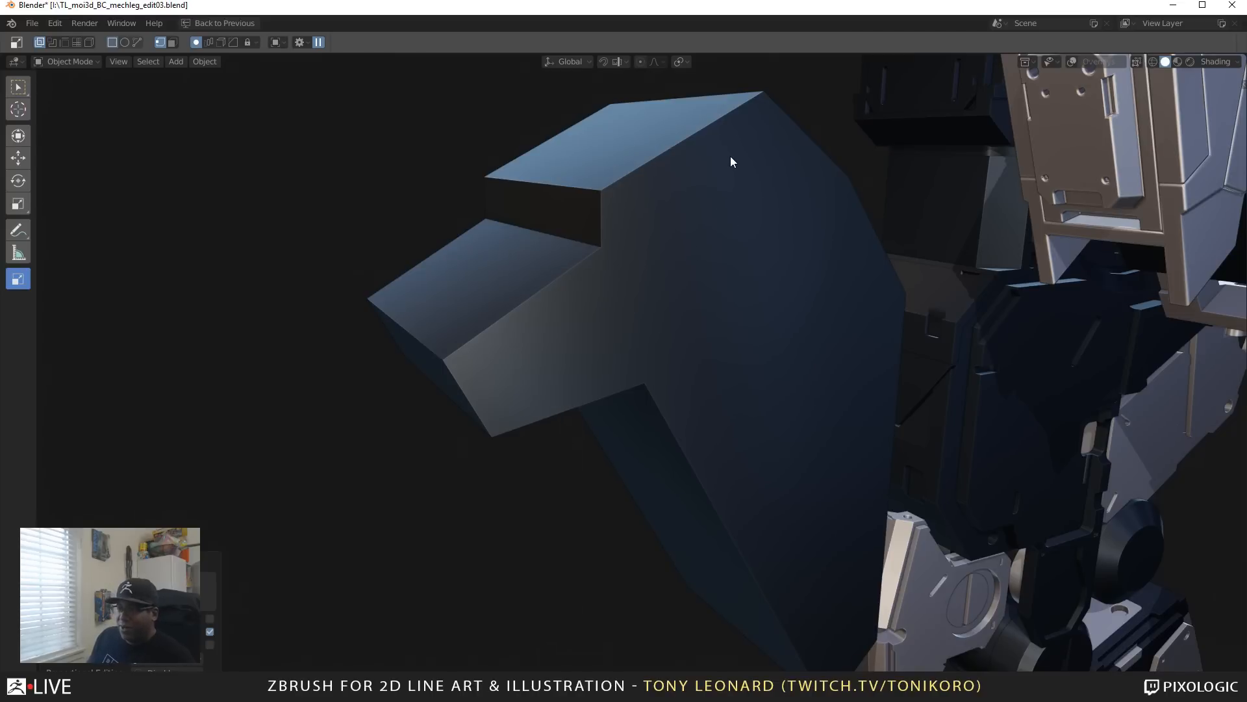
key(z)
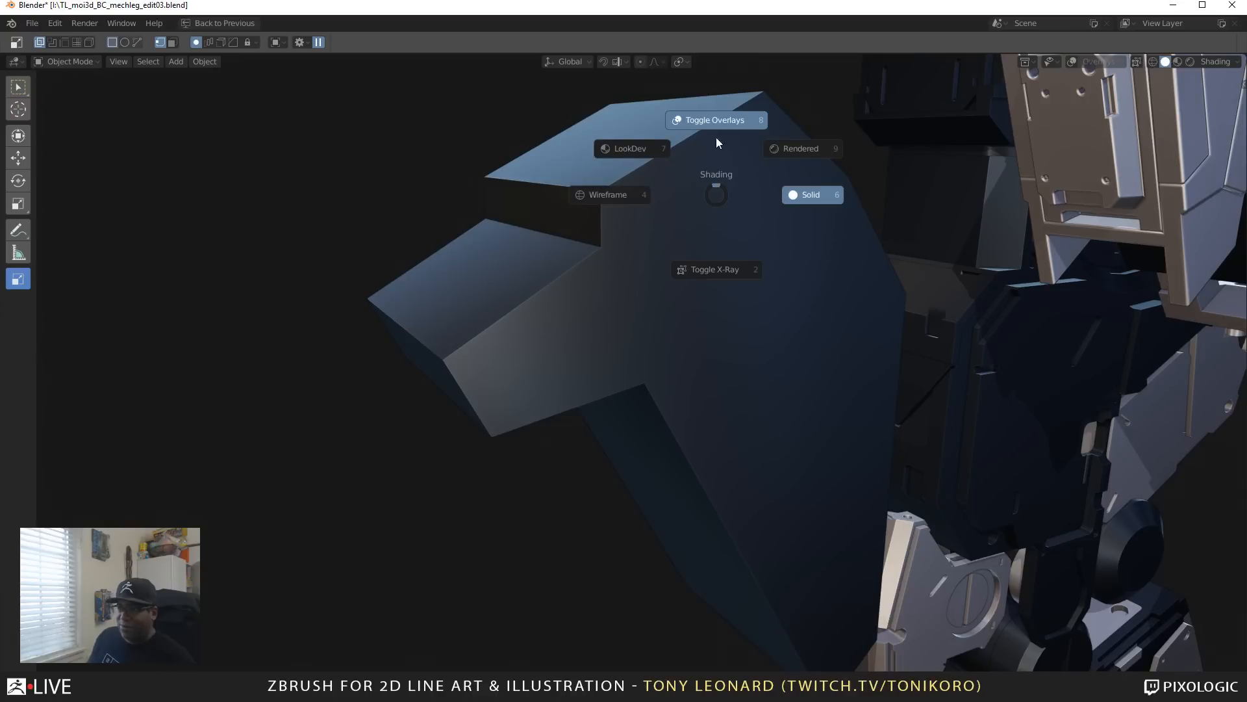
click(716, 139)
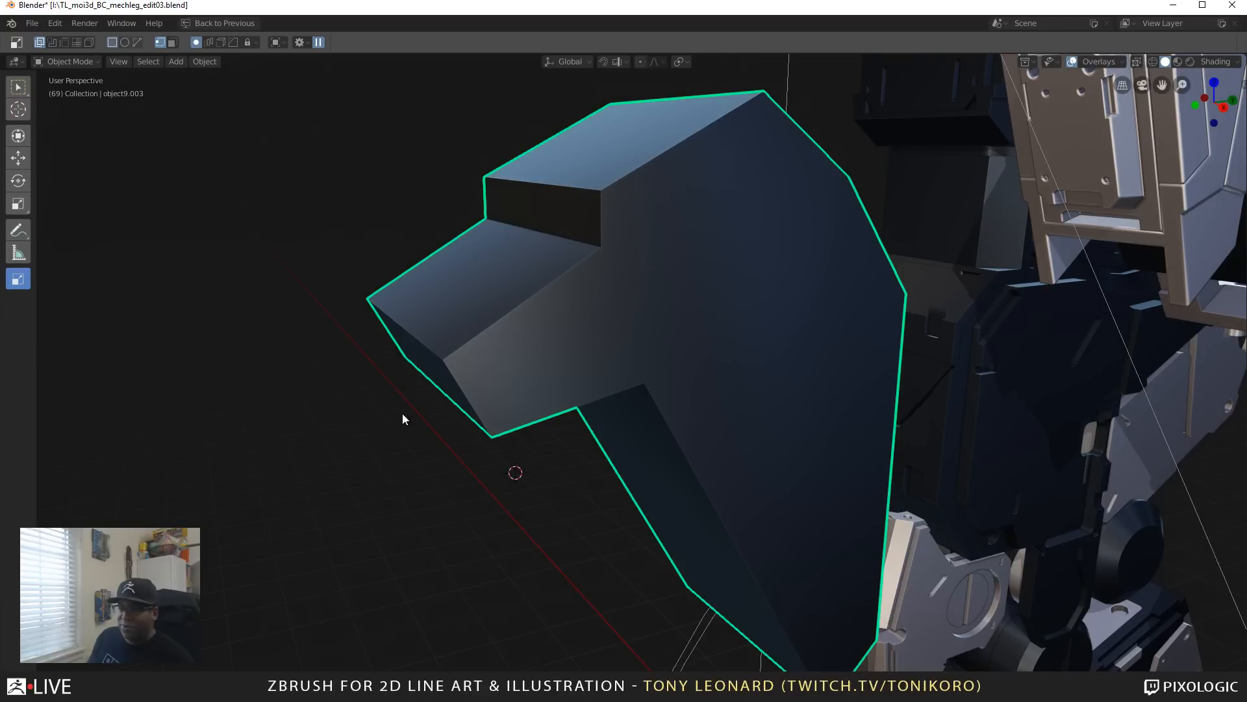
Step: Hide the area light above the mech and the spot light in front of it
scroll(658, 402, down, 4)
middle_drag(577, 453, 582, 456)
scroll(672, 443, down, 4)
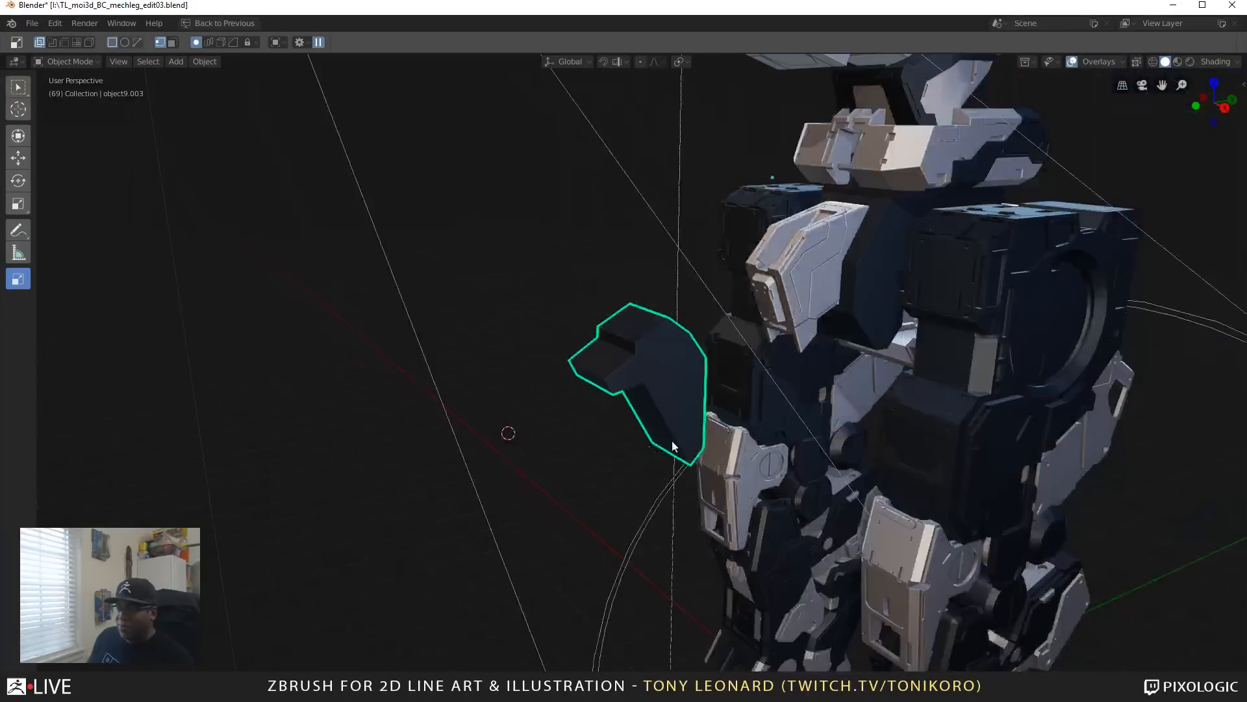
scroll(673, 446, down, 6)
middle_drag(673, 445, 643, 389)
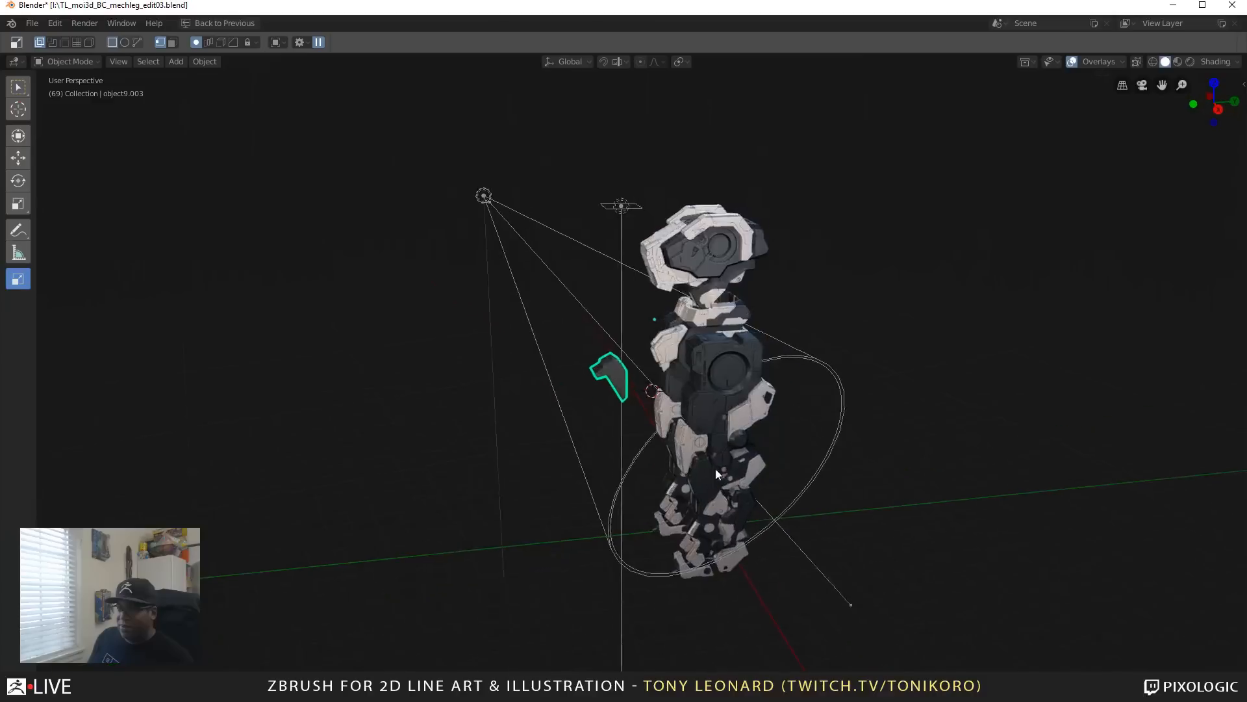
click(625, 208)
key(h)
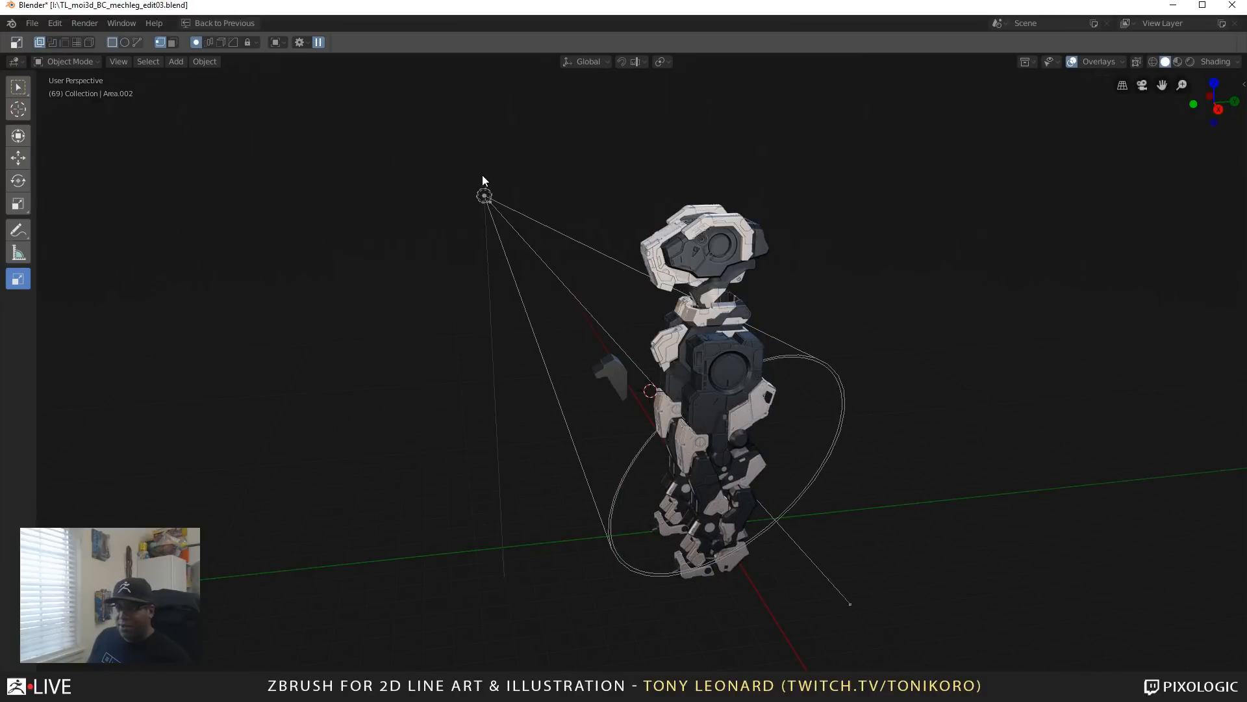
click(486, 195)
key(h)
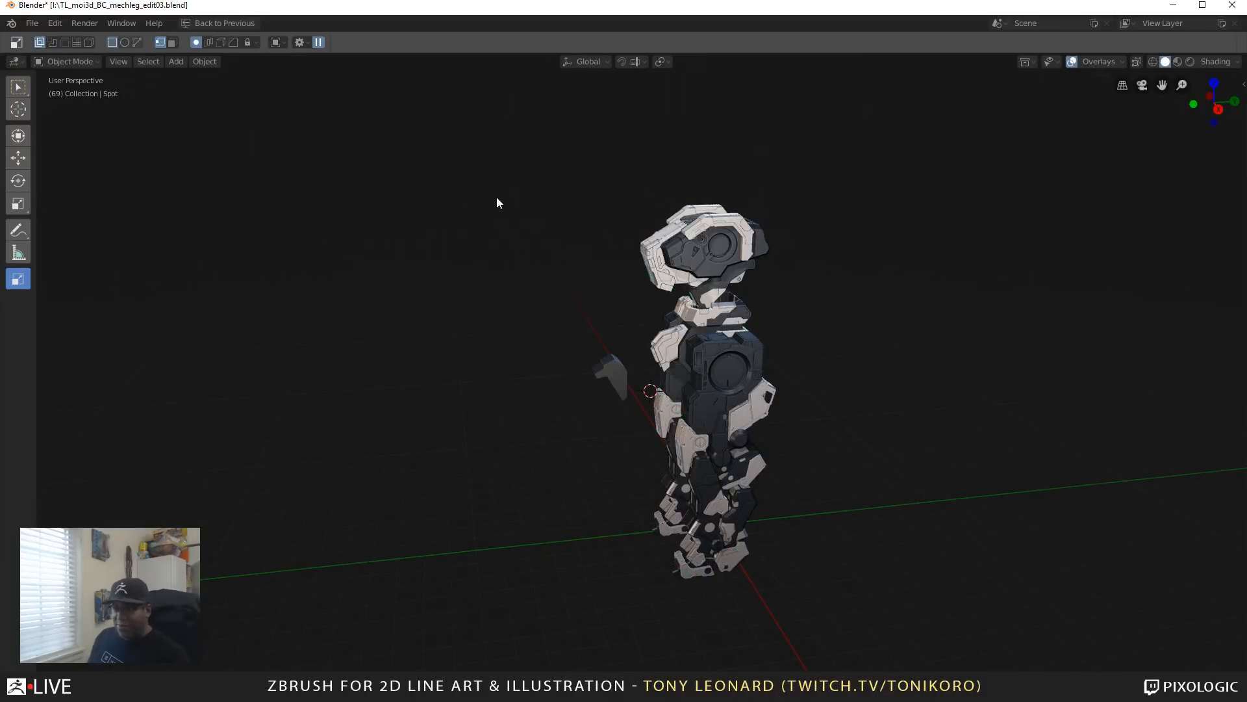
Step: Select the detached block and apply Hard Ops (C) Sharpen with a 3-segment bevel and a 0.70 profile
scroll(554, 248, up, 4)
scroll(554, 249, up, 5)
middle_drag(745, 490, 680, 446)
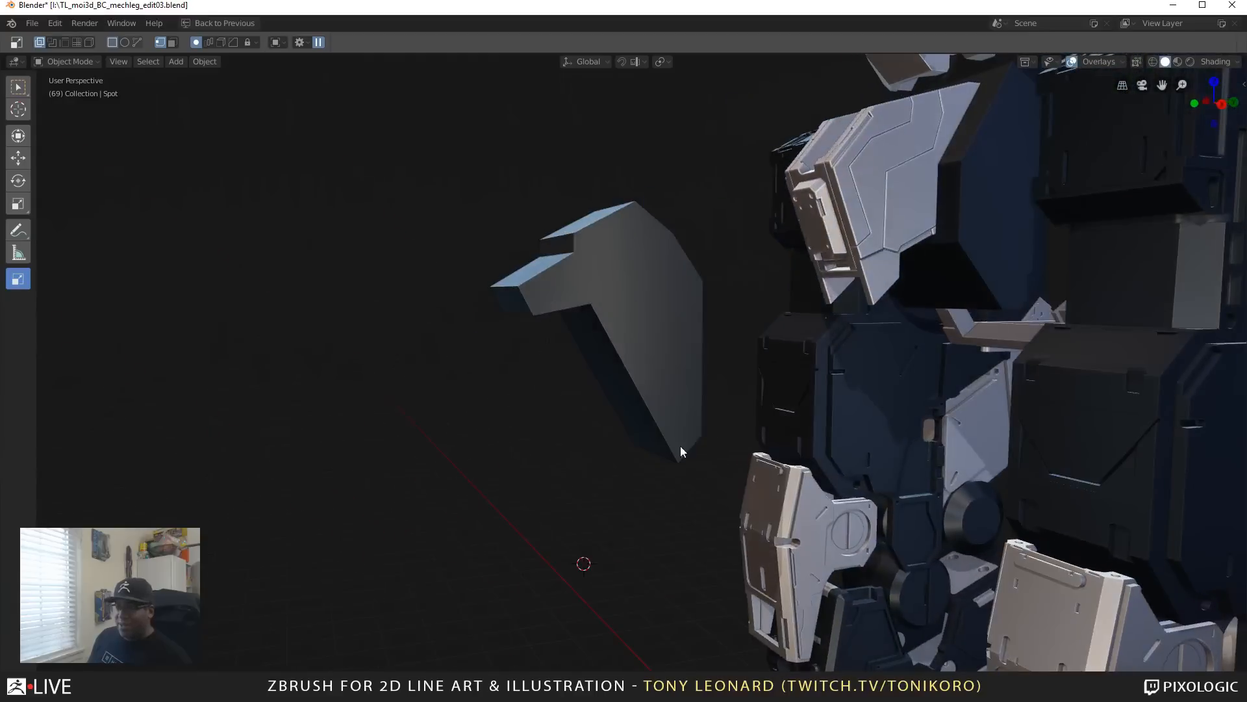
click(660, 376)
middle_drag(660, 376, 603, 386)
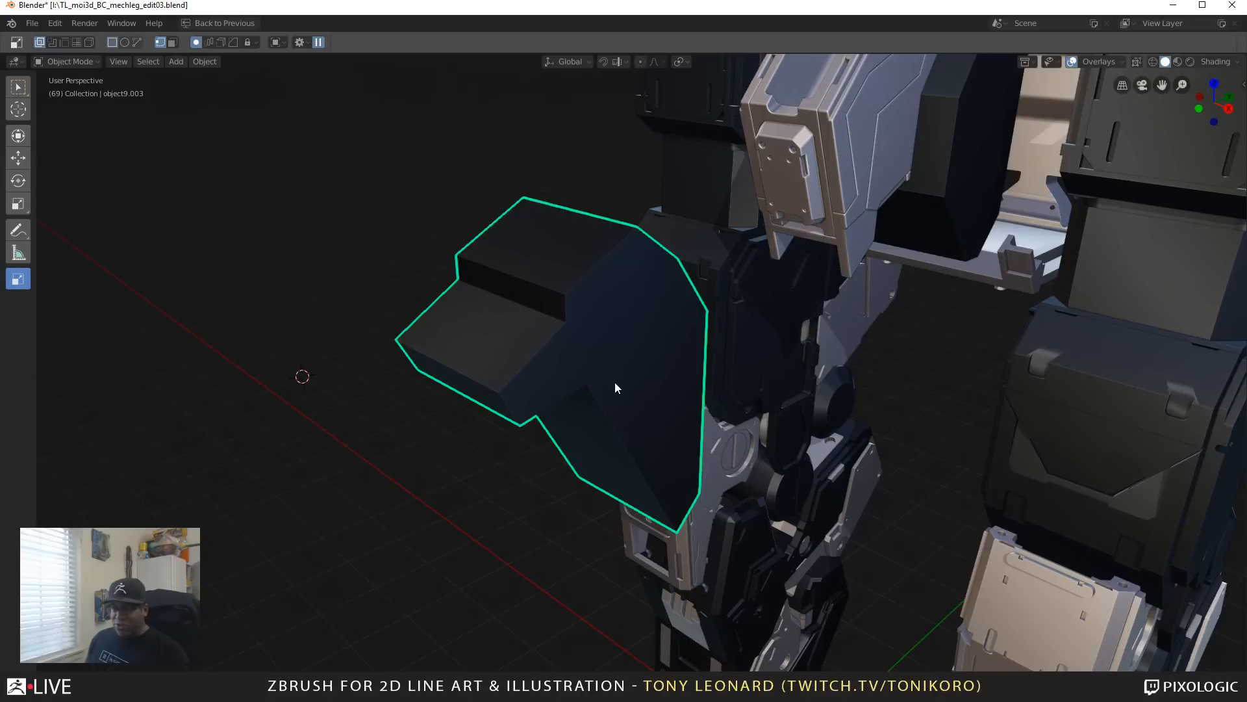
key(q)
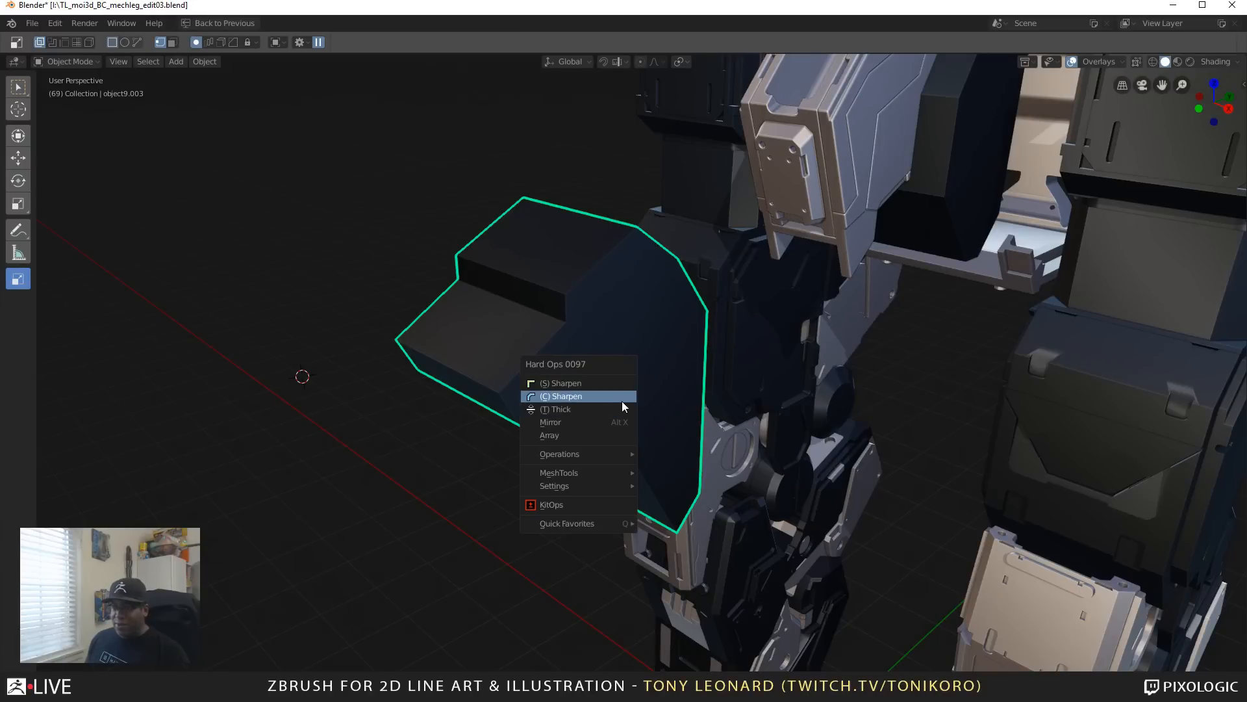
click(622, 396)
key(q)
click(621, 396)
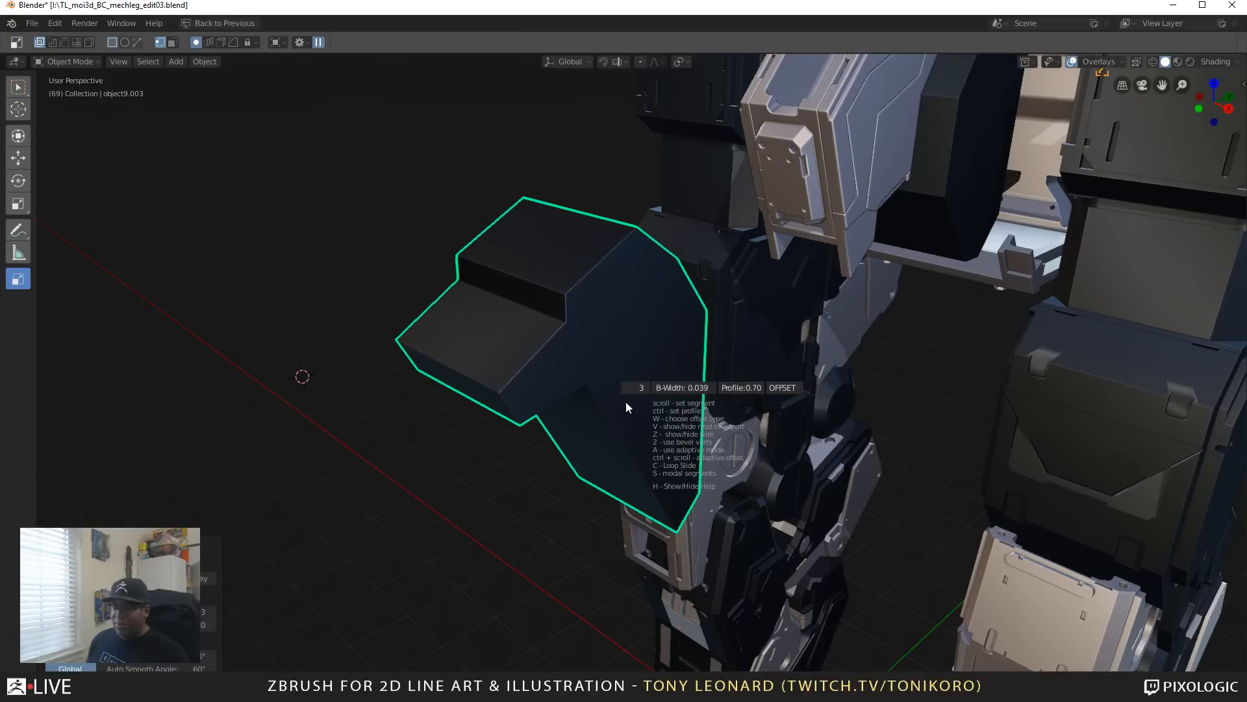
click(558, 393)
scroll(577, 365, up, 5)
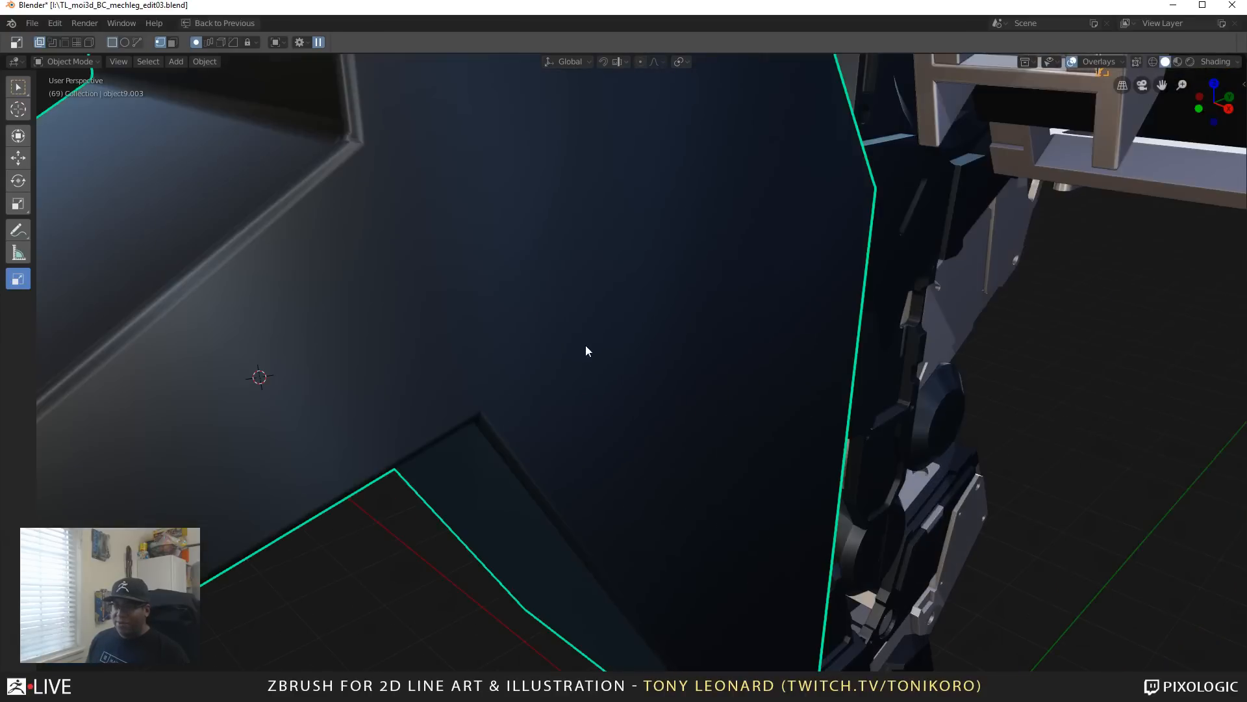
Step: Narrow the detached block's edge bevel with Hard Ops (B) Width
scroll(586, 345, down, 2)
middle_drag(566, 348, 753, 435)
key(q)
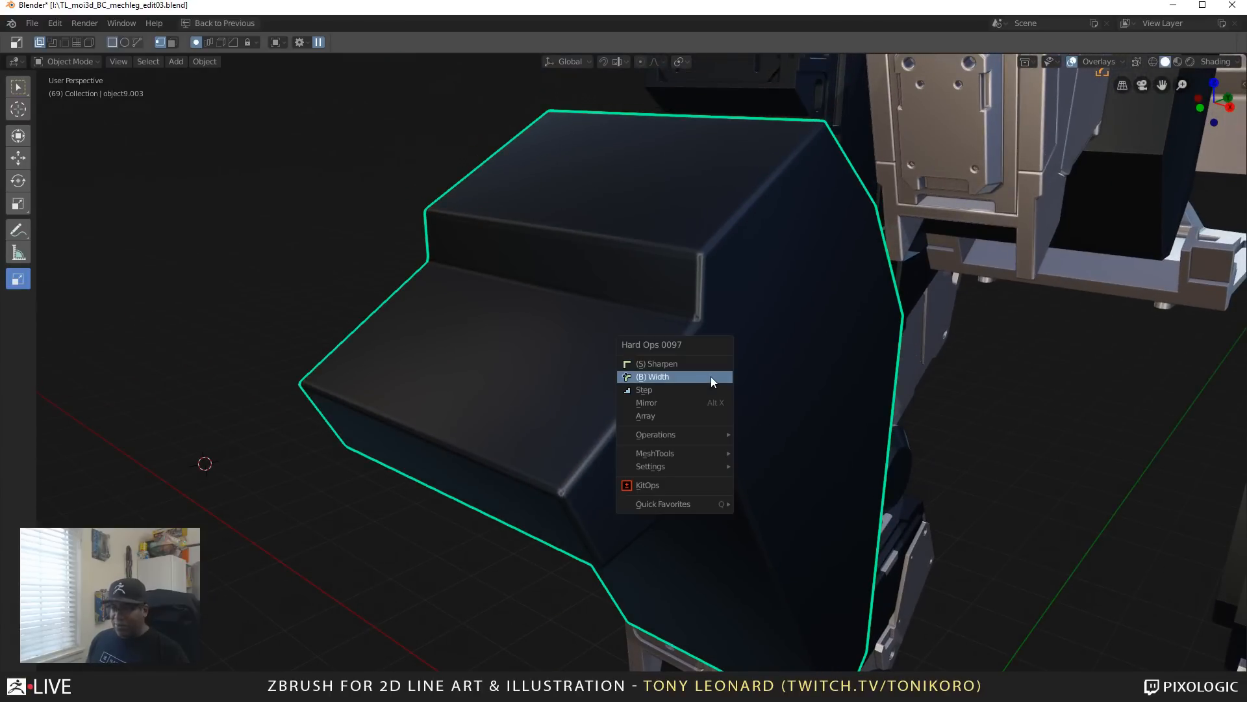
click(717, 377)
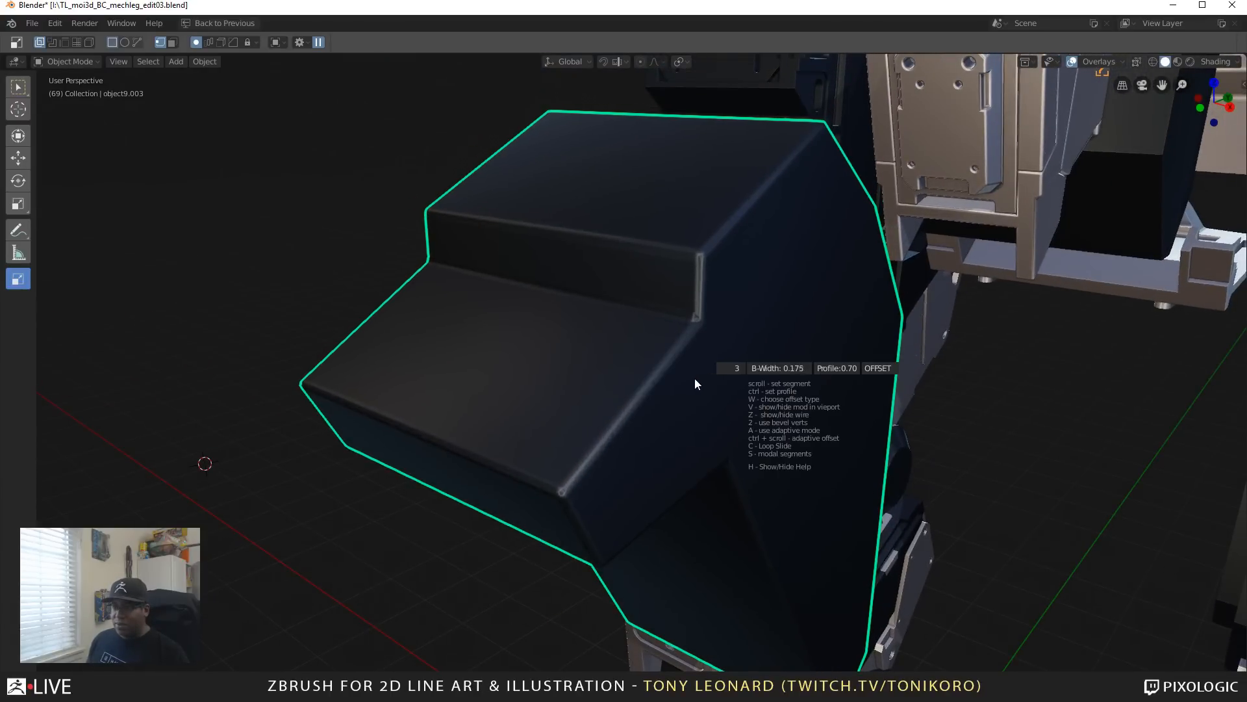
click(773, 376)
scroll(579, 410, down, 2)
scroll(603, 387, up, 2)
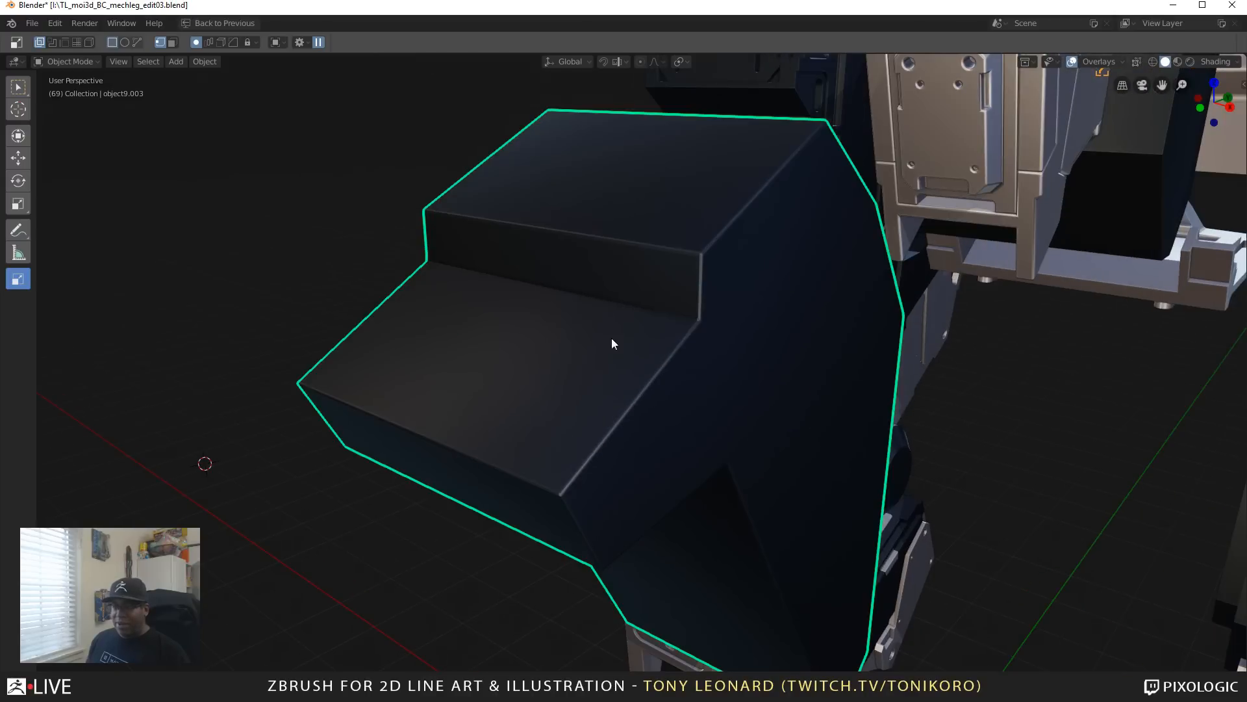
scroll(634, 360, down, 2)
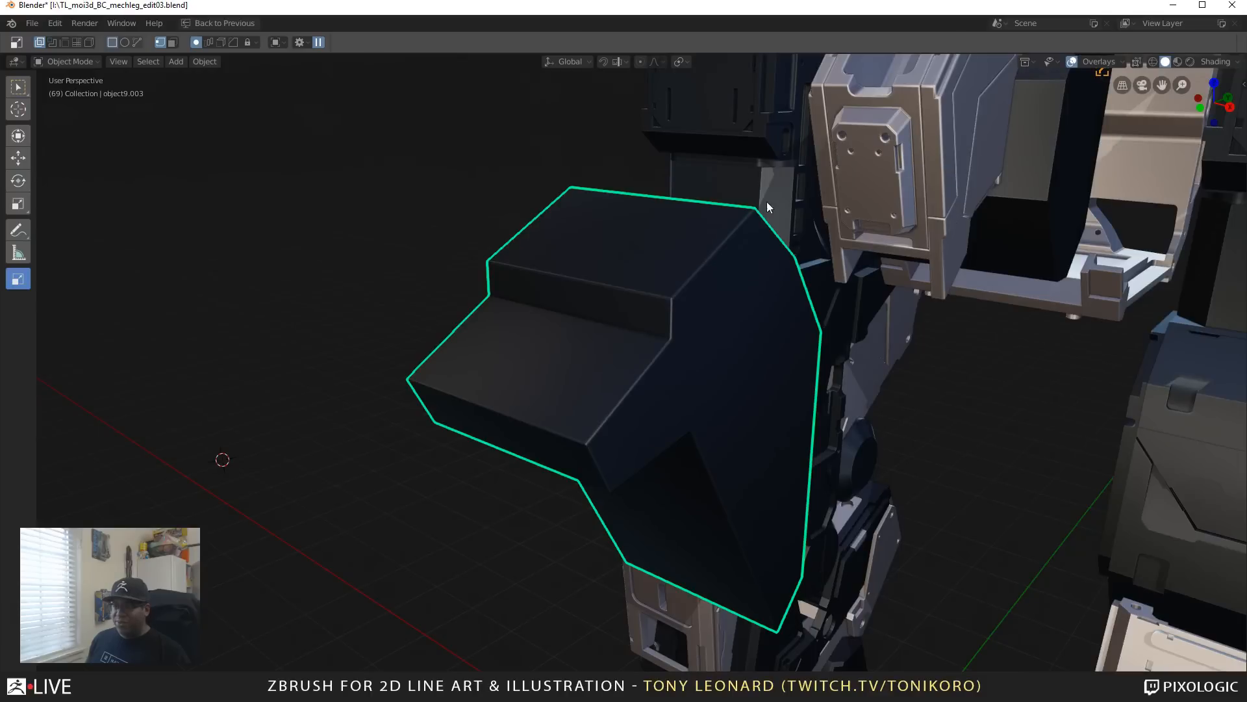
Step: Examine the thinner bevel highlights on the detached block's edges, both up close and from farther away
middle_drag(563, 364, 685, 362)
middle_drag(509, 427, 492, 408)
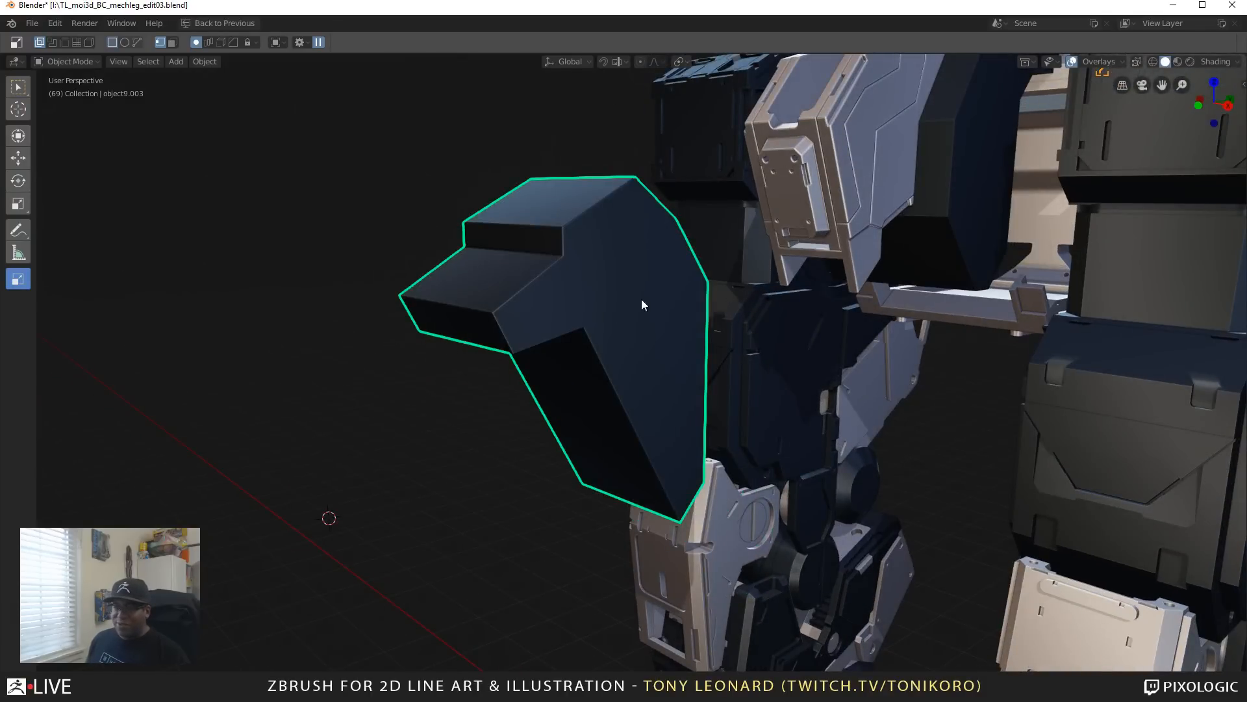
scroll(518, 326, up, 5)
scroll(687, 360, down, 3)
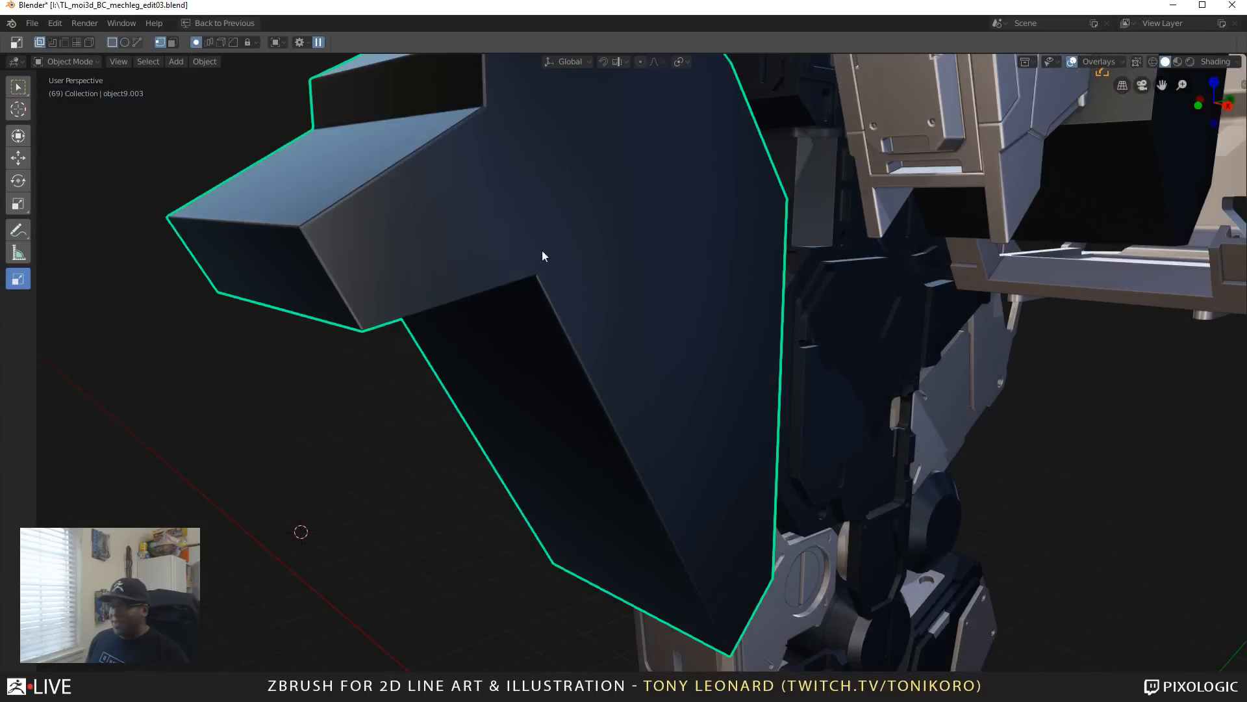
scroll(515, 245, down, 3)
scroll(645, 229, up, 1)
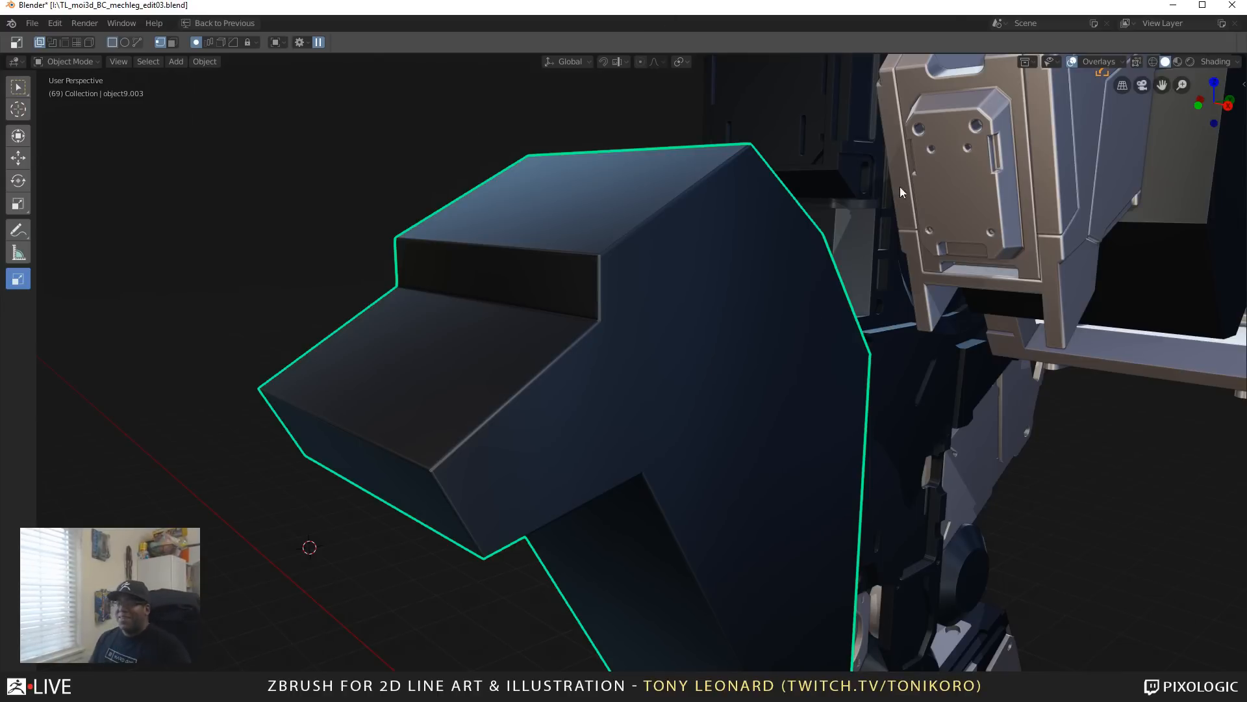
scroll(627, 403, down, 1)
scroll(604, 397, up, 2)
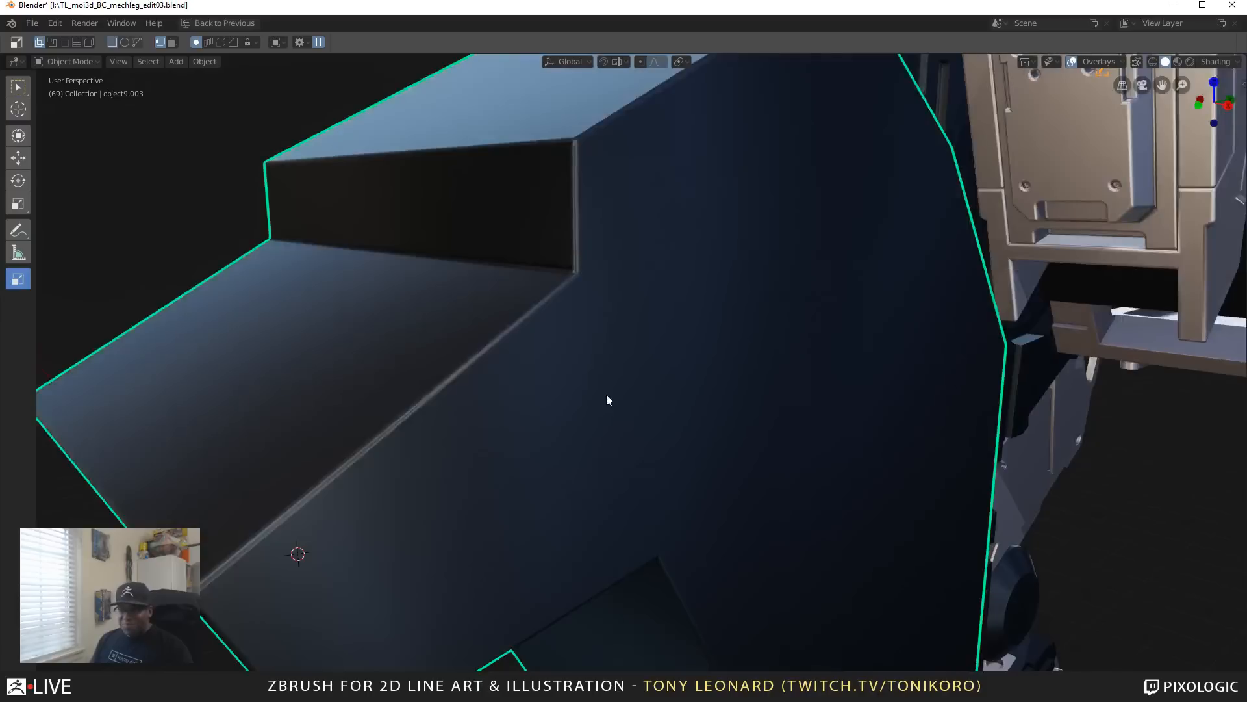
scroll(608, 400, down, 5)
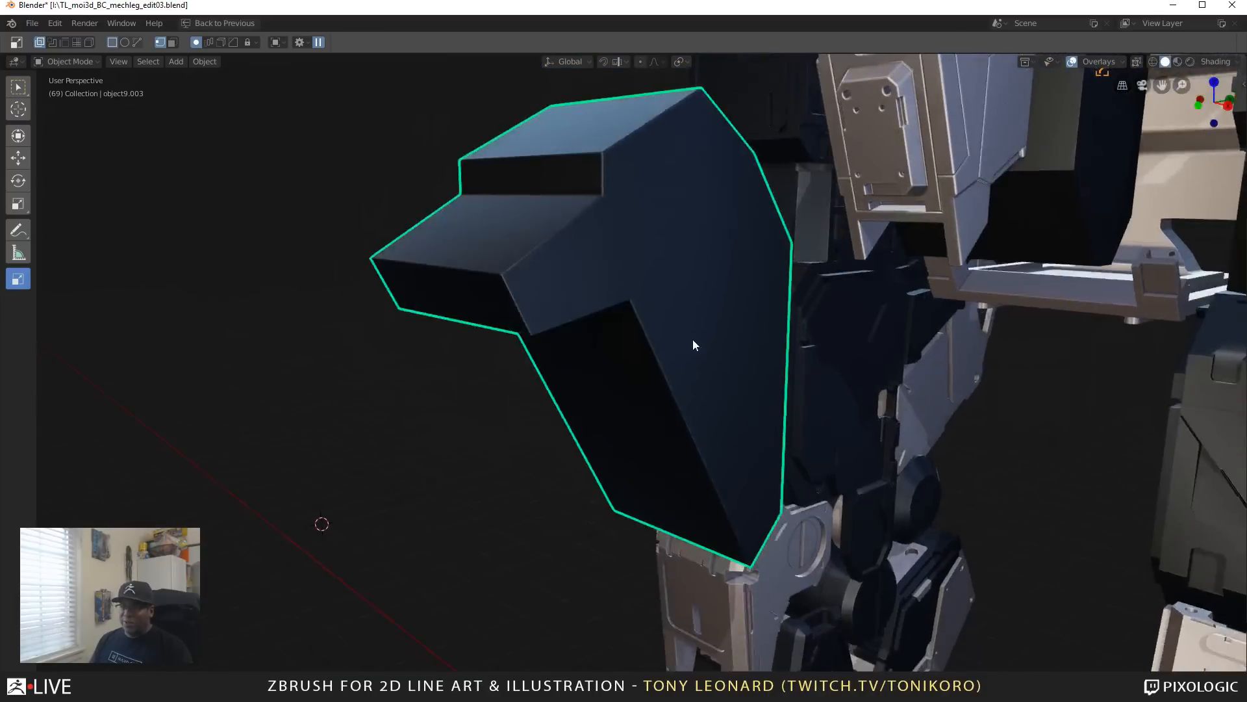
middle_drag(692, 344, 463, 257)
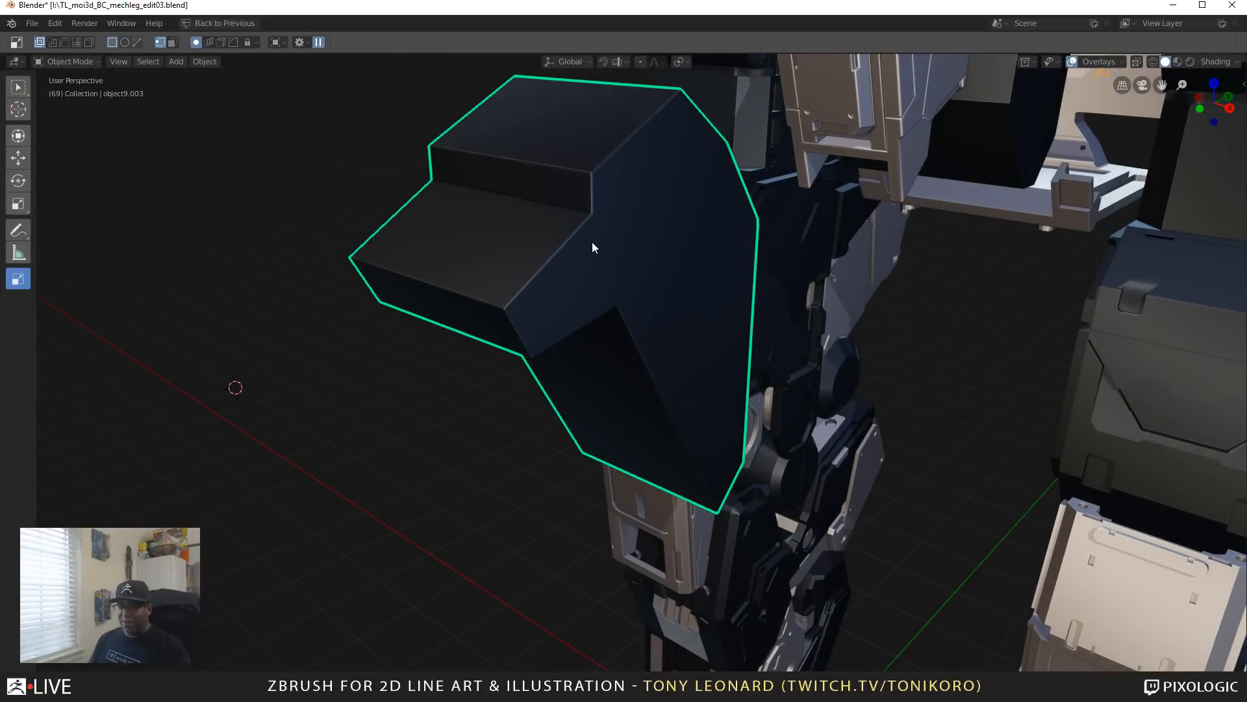
Step: Draw a stepped BoxCutter Ngon along the block's side, following the upper edges and running past the front end, with a shallow depth
key(d)
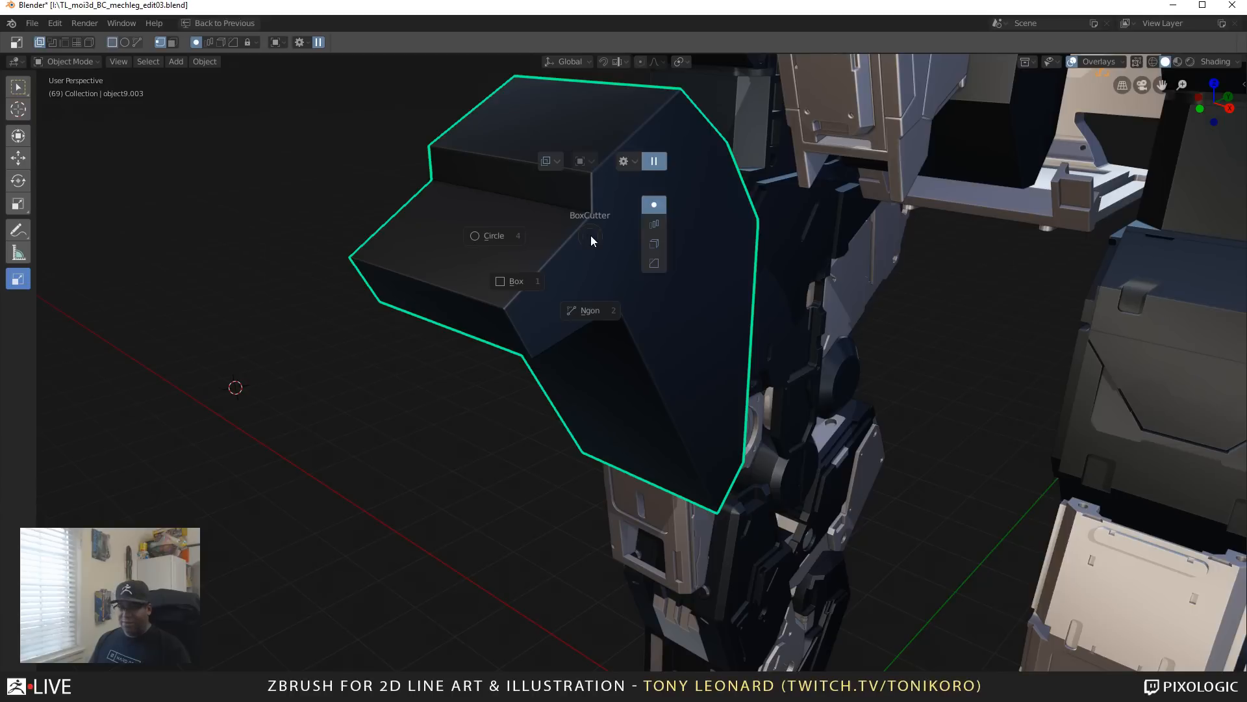
click(598, 309)
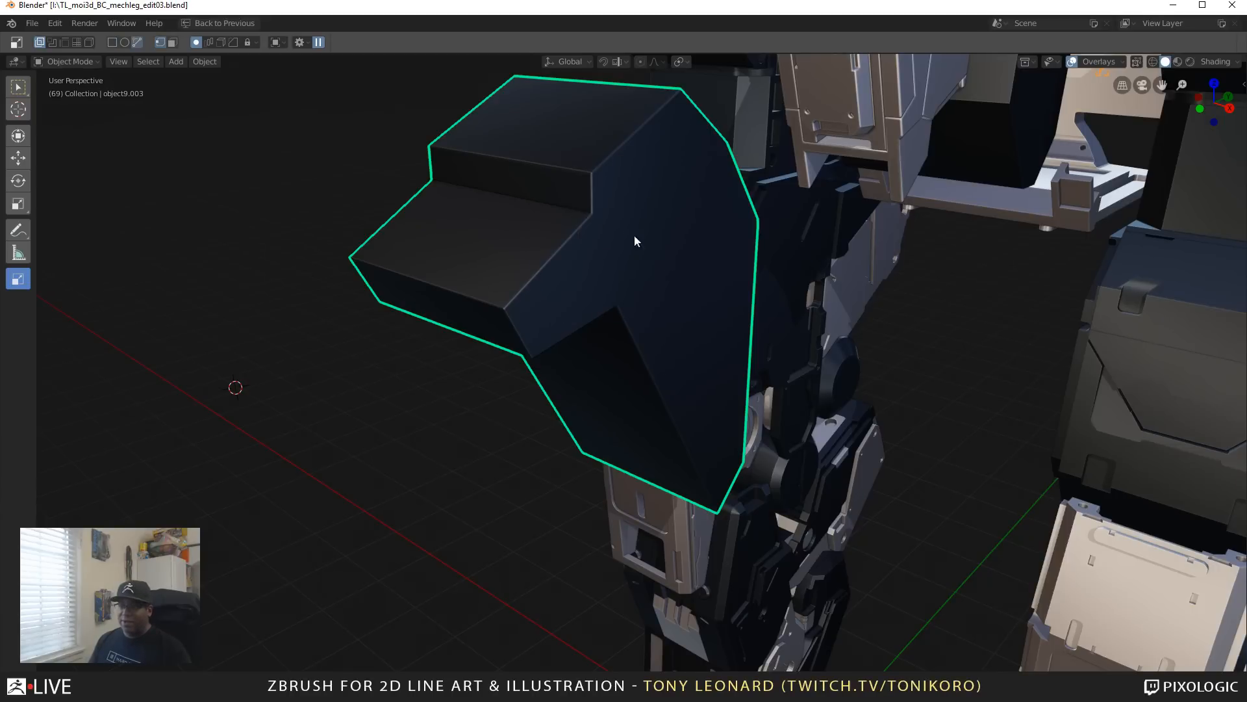
middle_drag(635, 239, 685, 240)
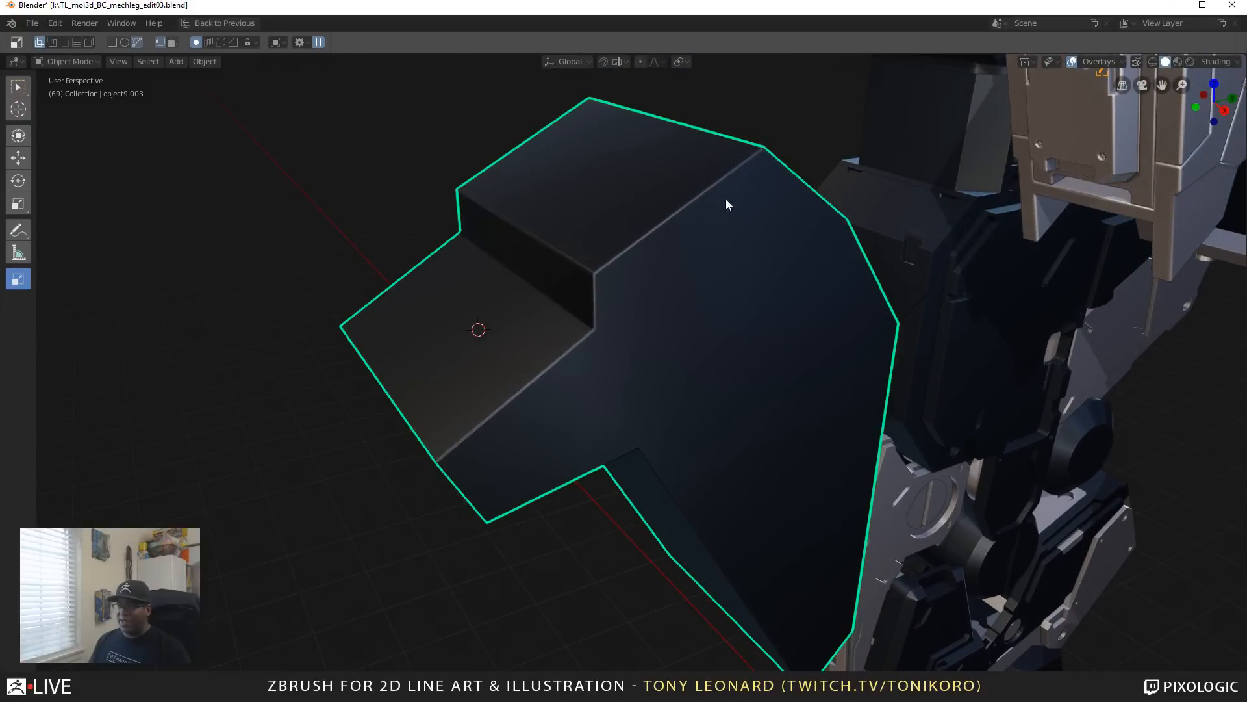
click(724, 230)
click(728, 140)
click(546, 279)
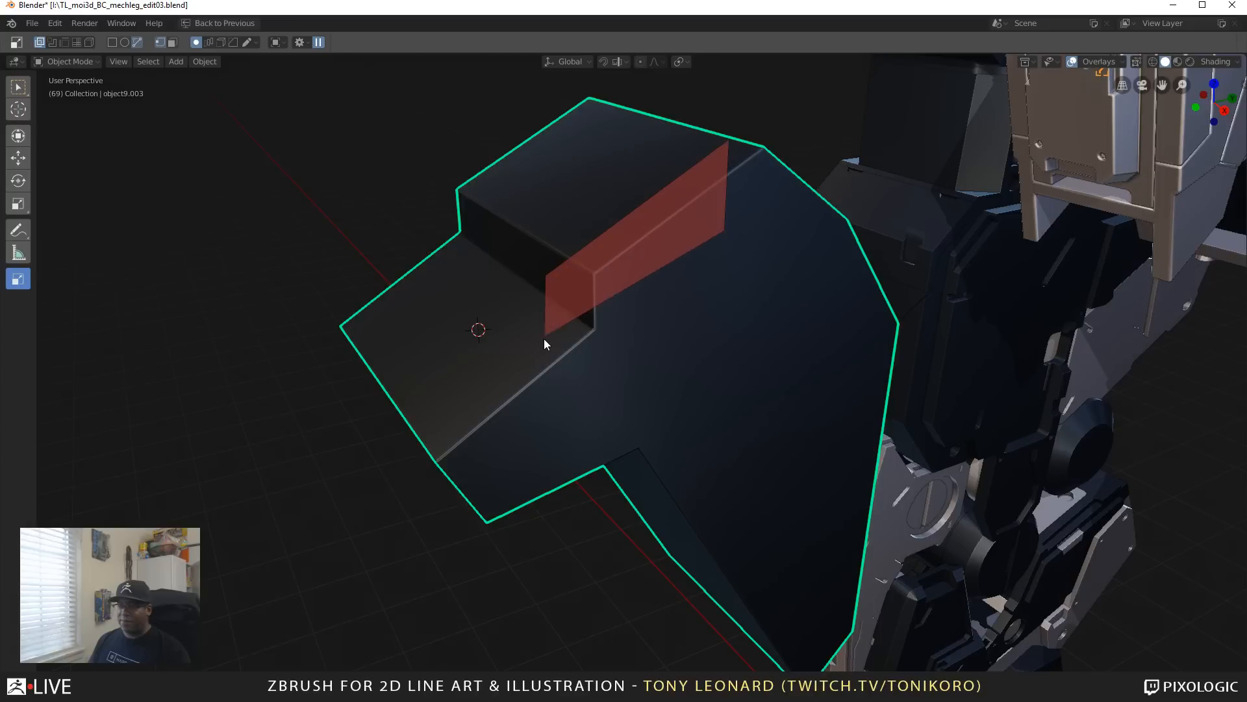
click(545, 338)
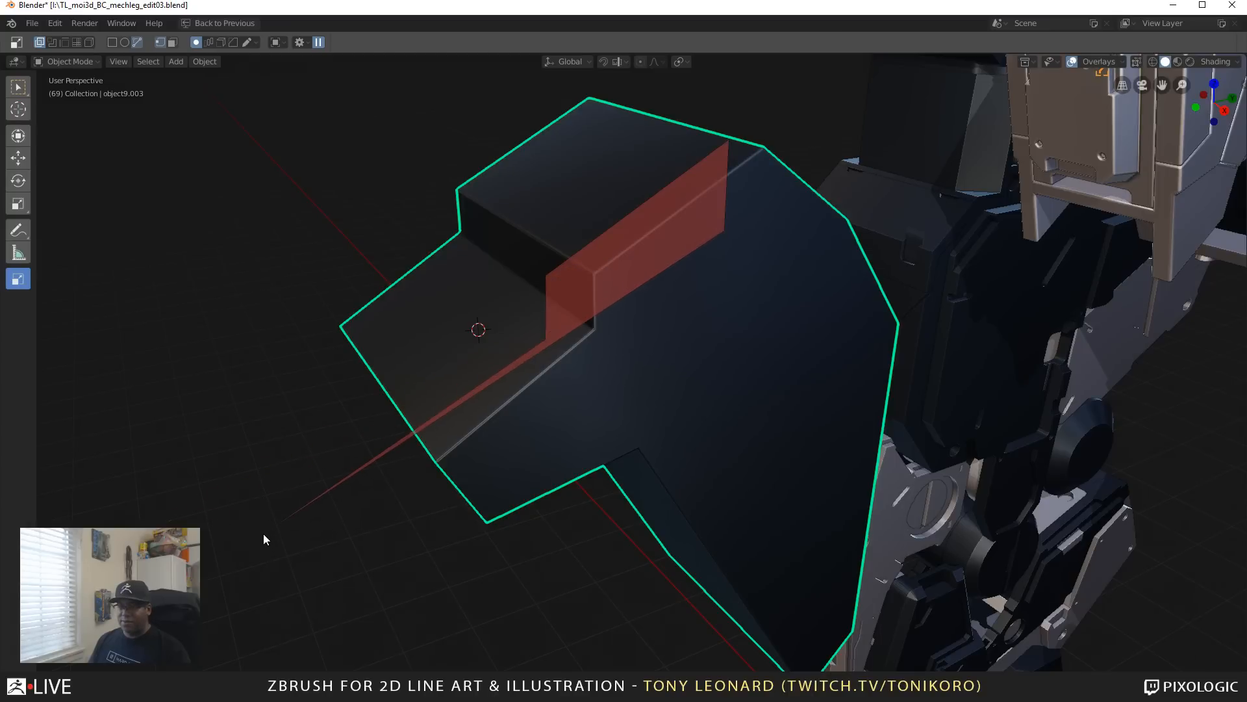
click(277, 561)
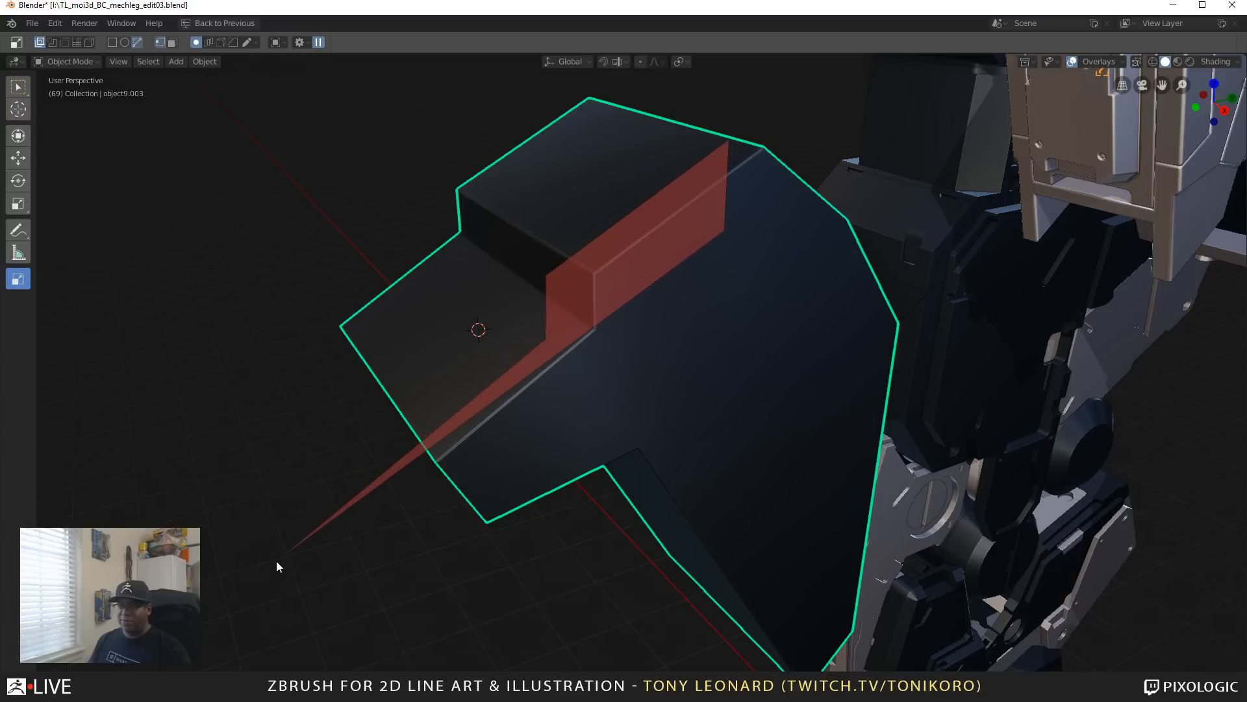
click(315, 608)
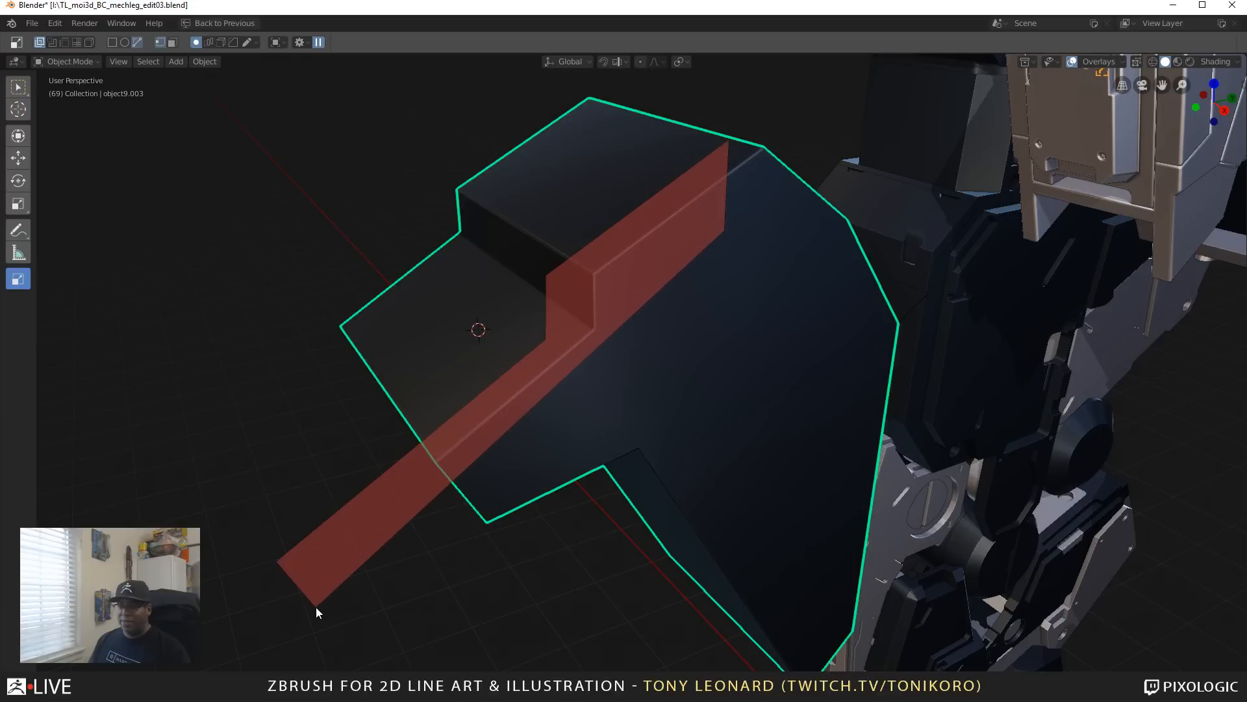
click(623, 367)
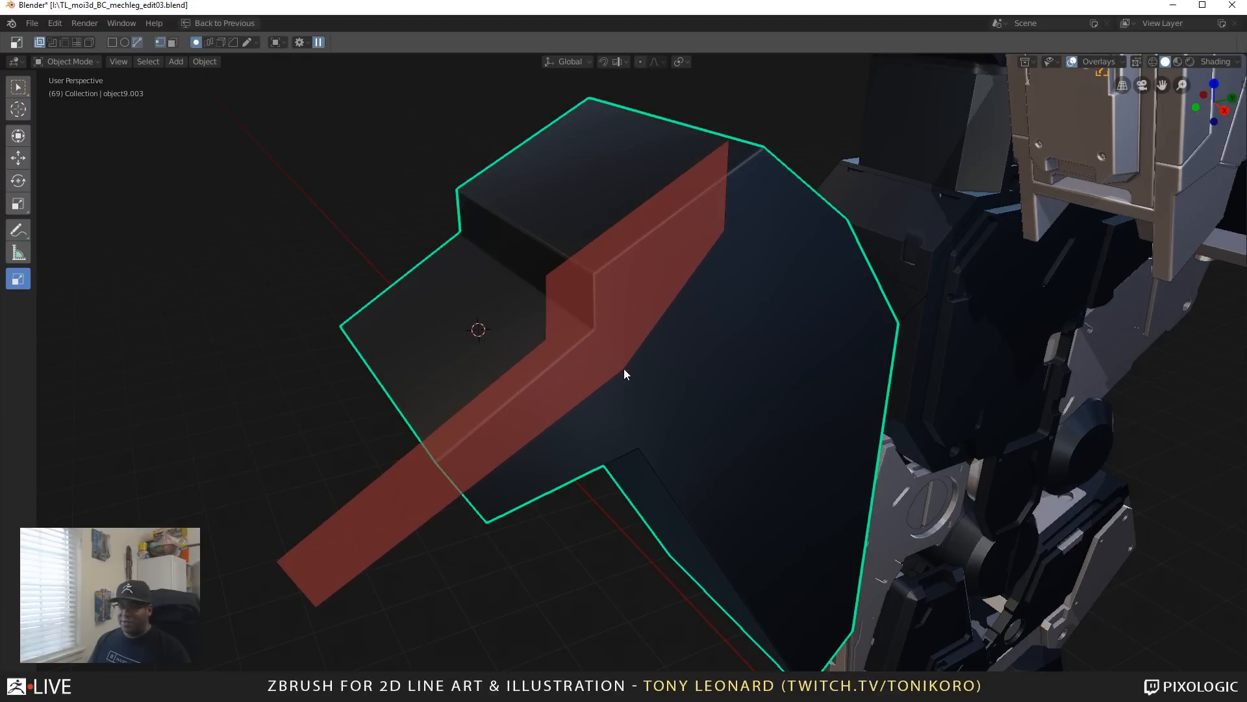
click(637, 324)
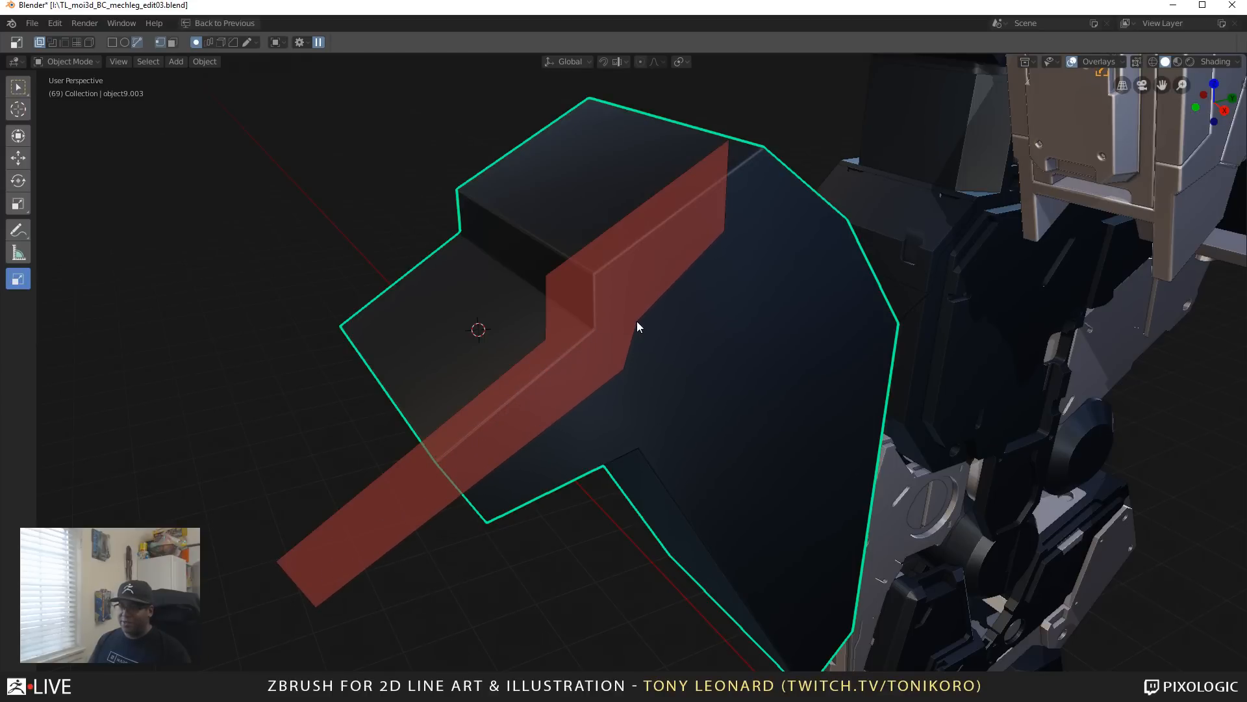
click(710, 257)
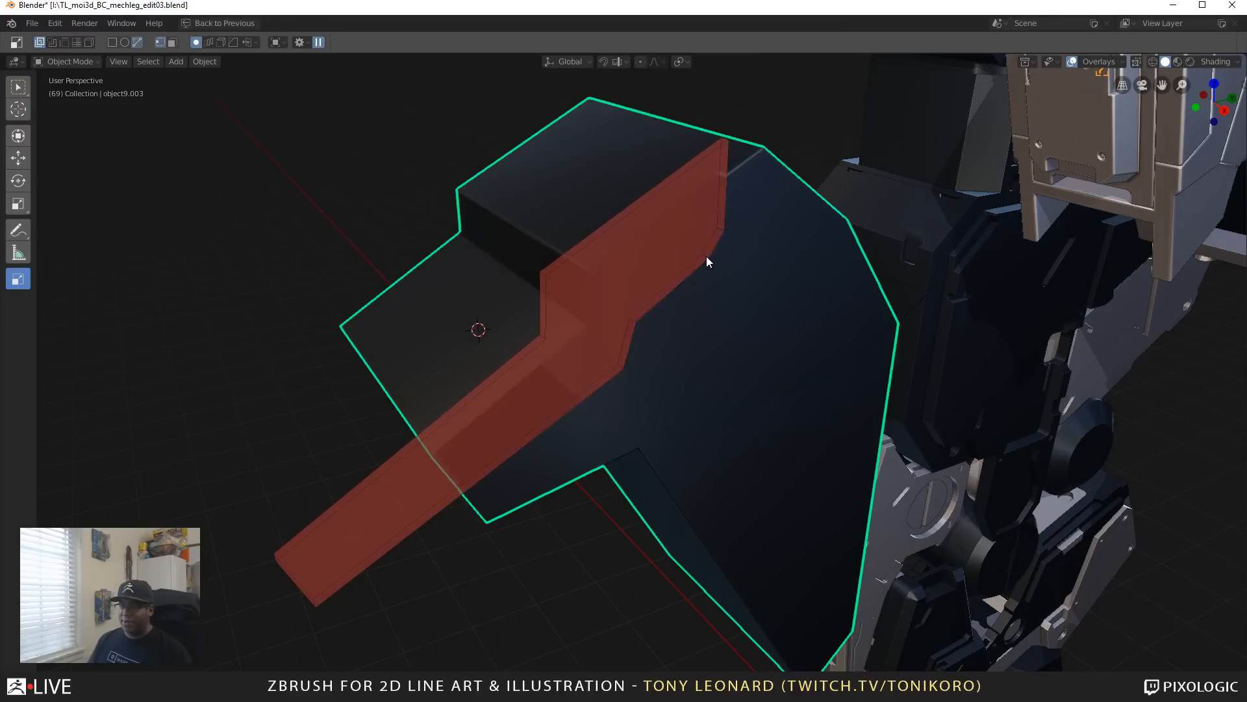
Step: Apply the stepped Ngon as a shallow cut in the block's side and hide its cutter
key(Tab)
key(space)
middle_drag(701, 333, 746, 384)
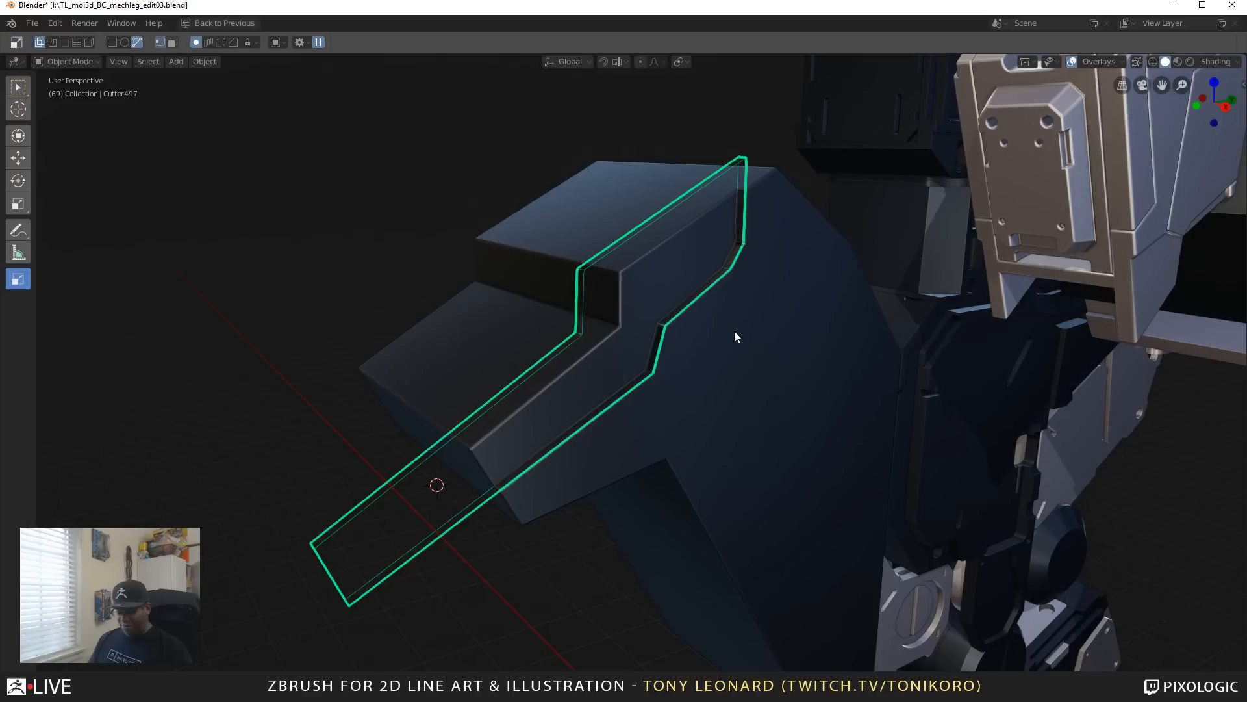
key(h)
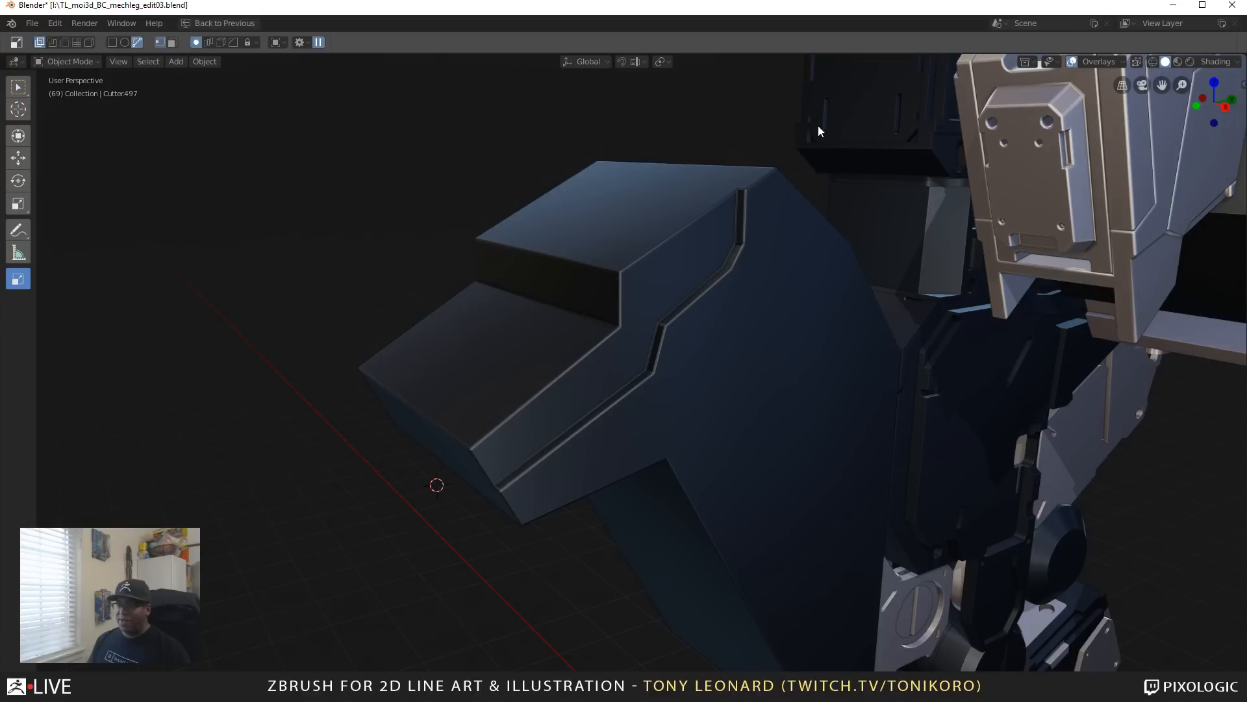
middle_drag(816, 128, 700, 262)
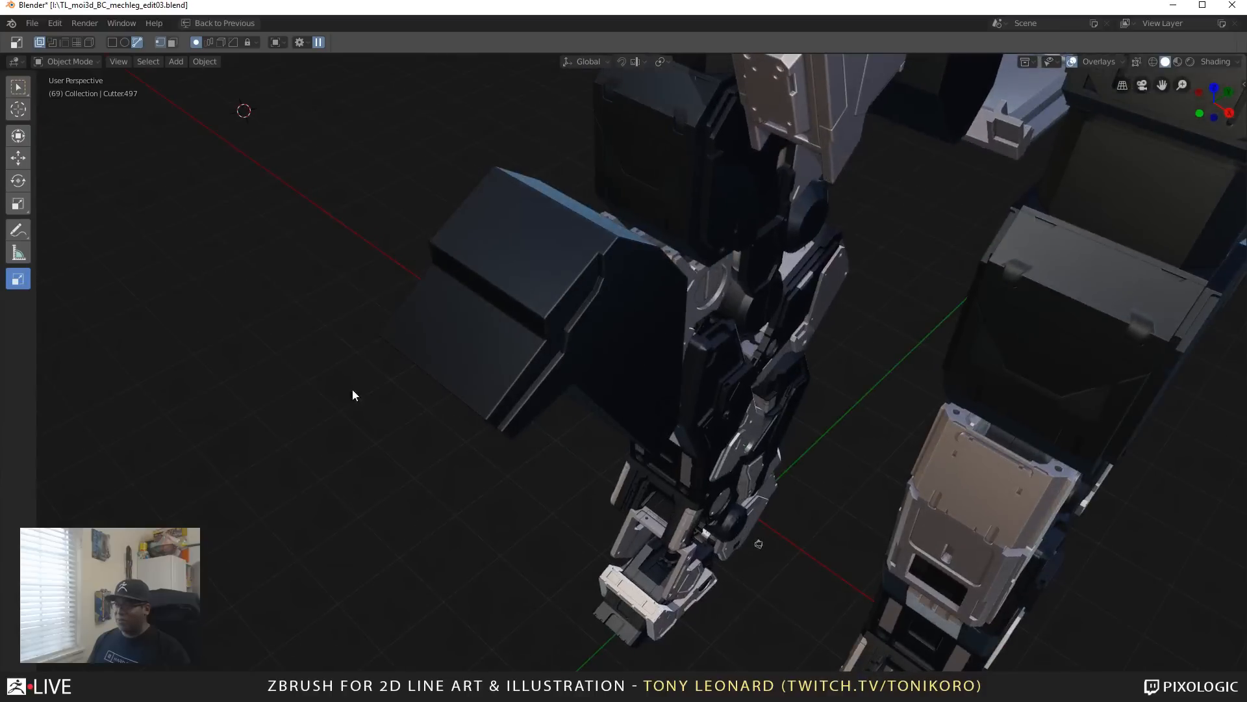
middle_drag(693, 518, 595, 234)
scroll(660, 321, up, 3)
Step: Select the block and cut a narrow, angled-end Ngon notch into its upper side edge beside the stepped cut, hiding the cutter
click(546, 242)
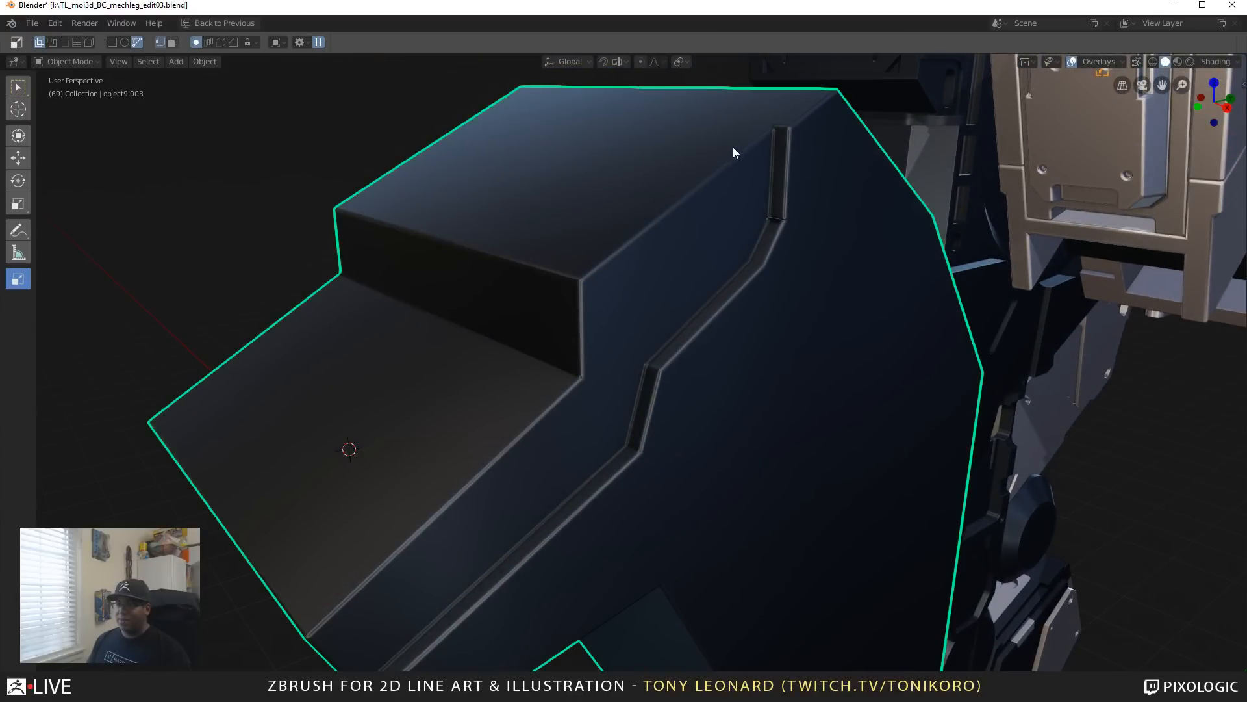
click(731, 189)
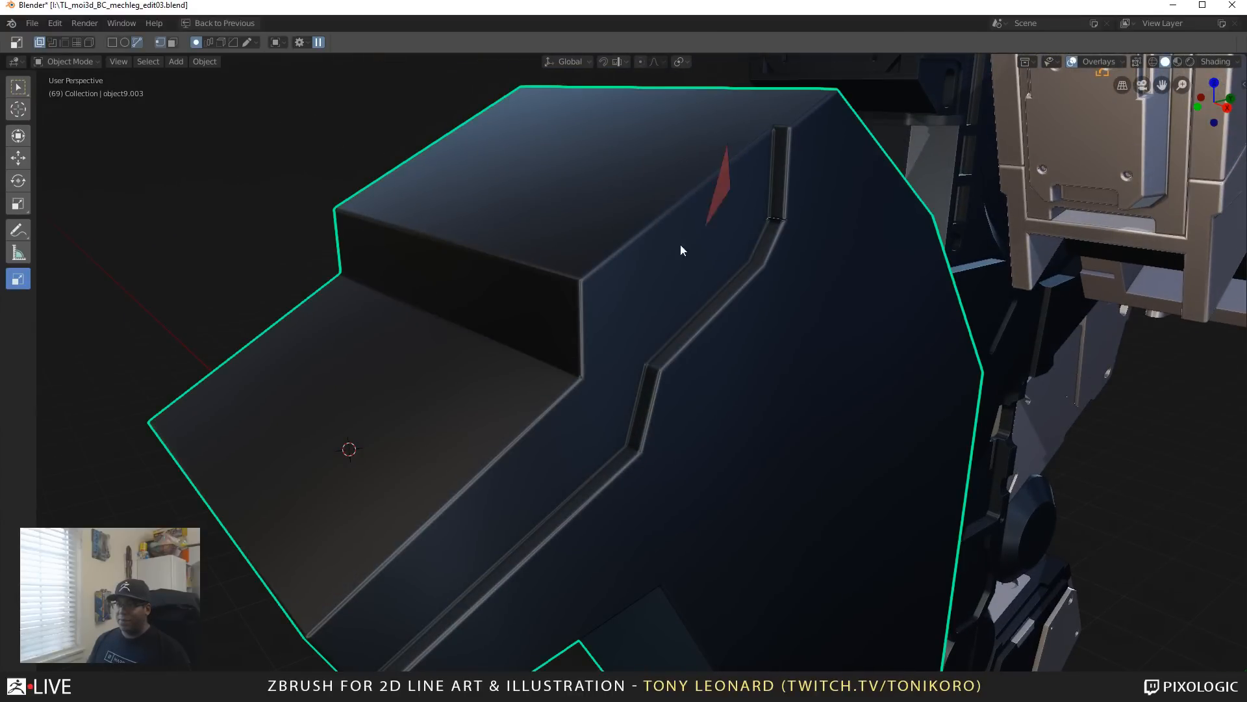
click(642, 257)
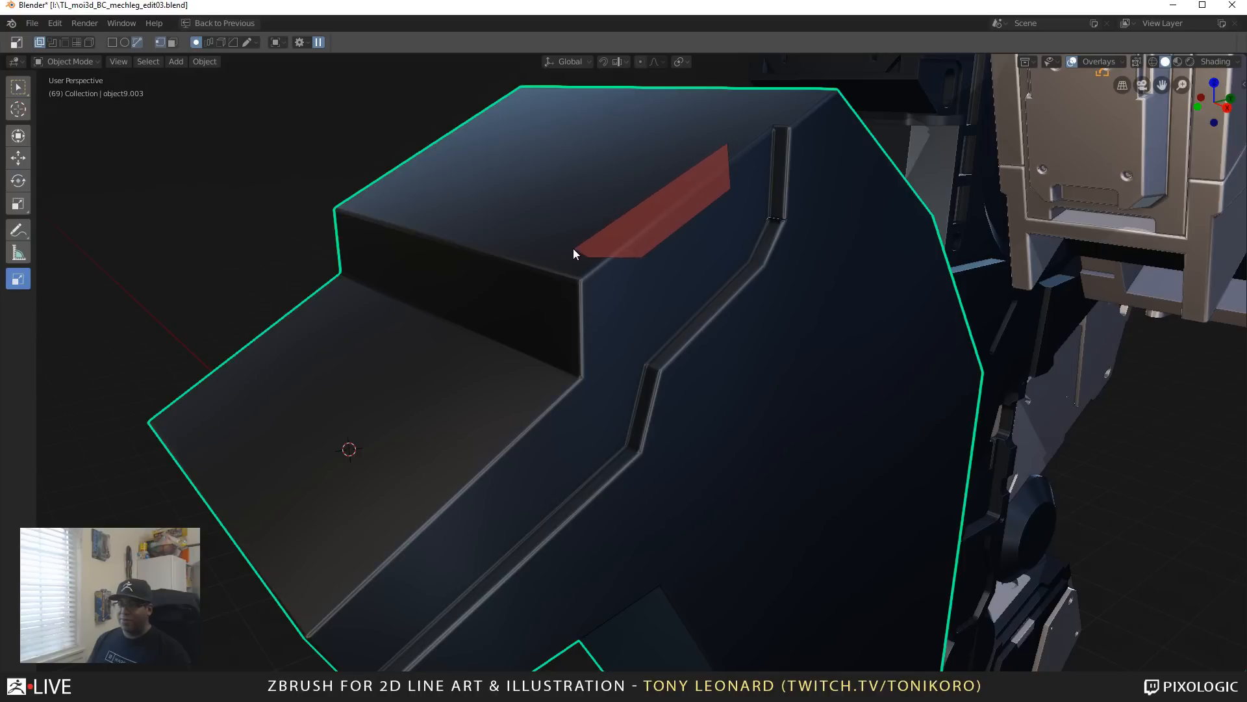
click(712, 148)
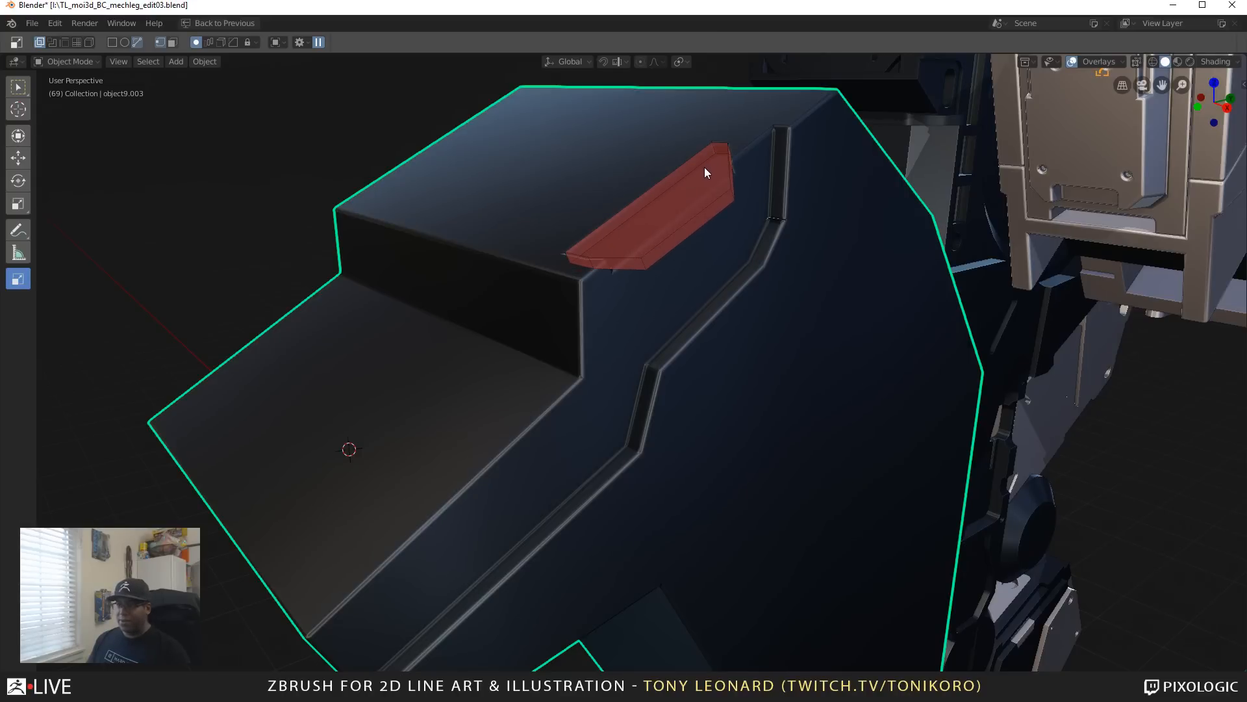
click(704, 167)
middle_drag(802, 245, 815, 398)
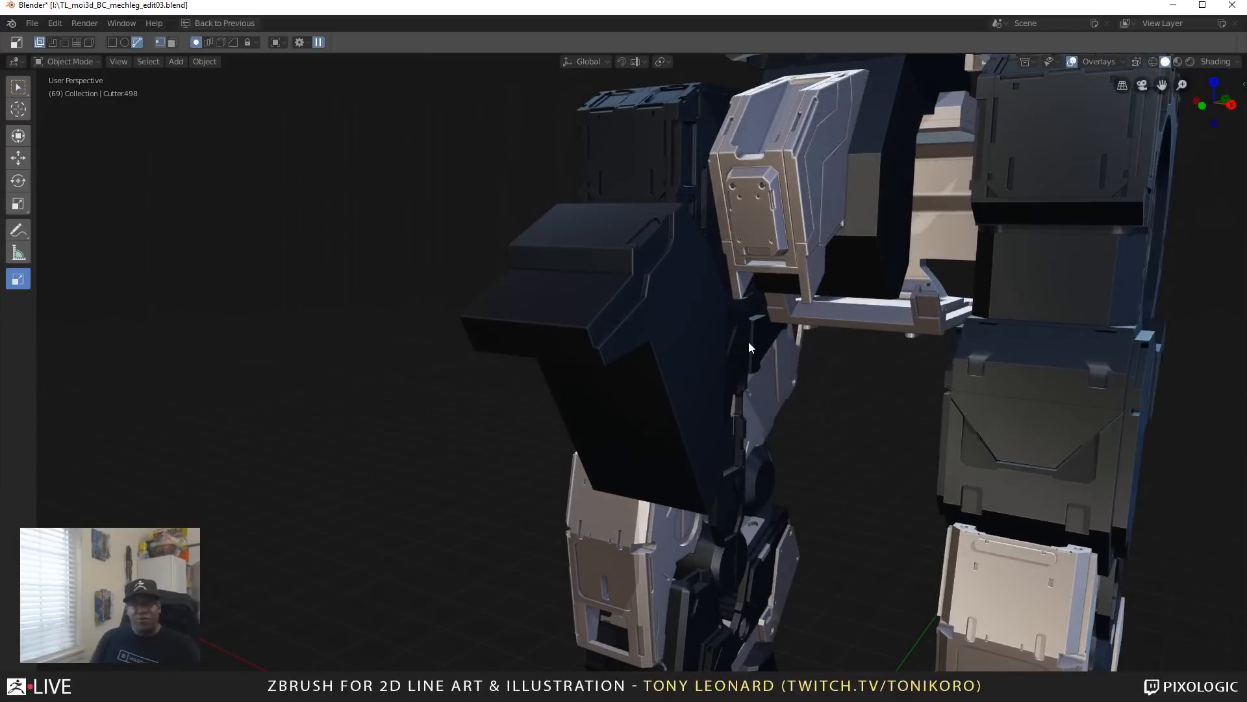
Step: Select the block and mirror its cut details onto the opposite side with the Hard Ops Mirror tool
click(525, 259)
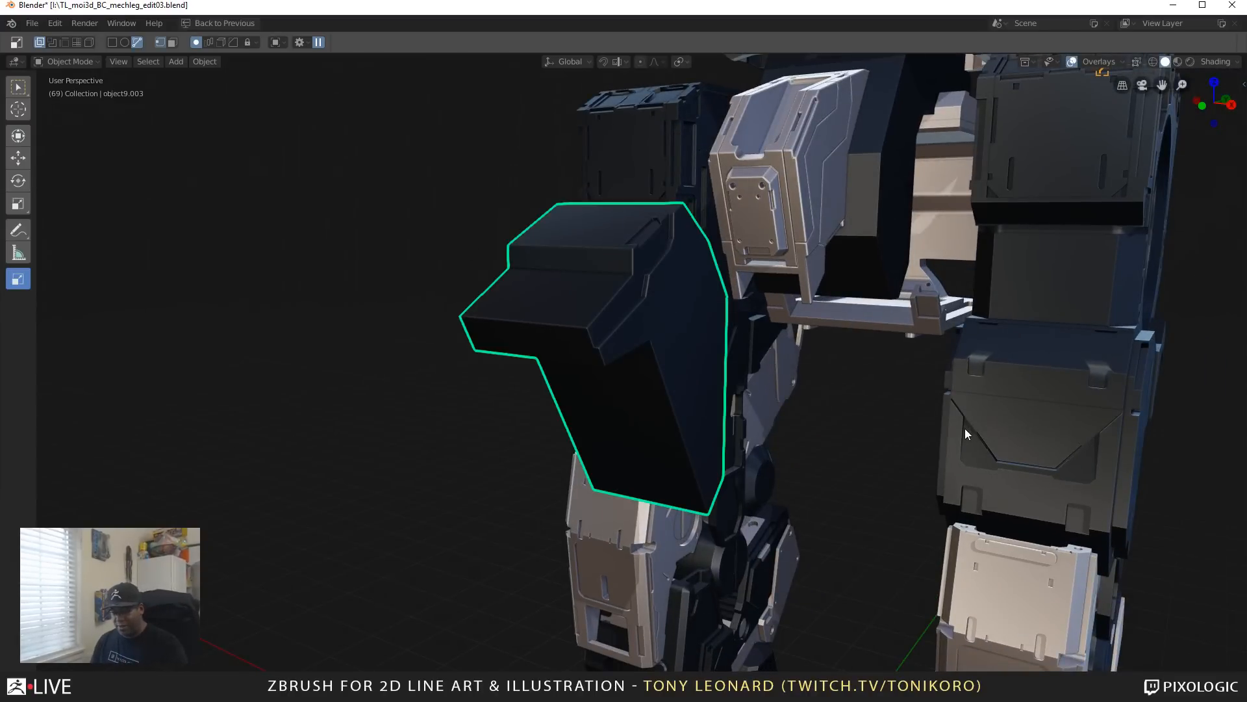
key(alt+x)
middle_drag(1085, 465, 771, 355)
click(791, 357)
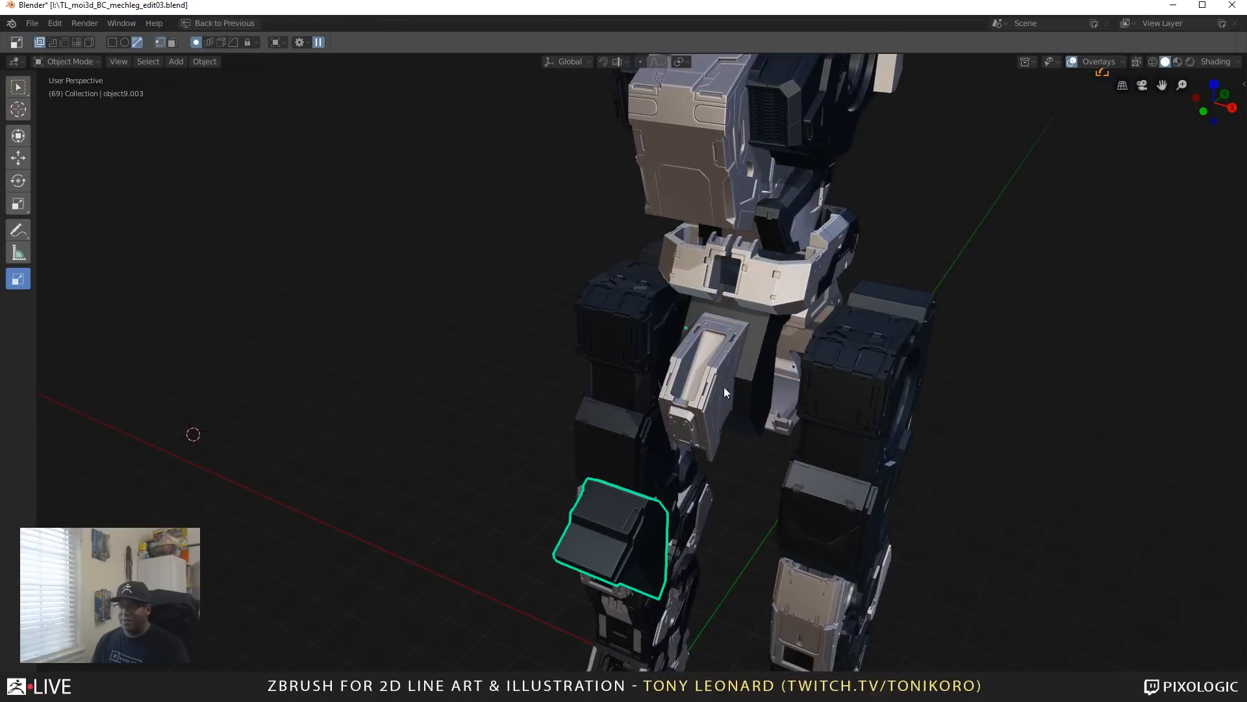
Step: Cut a small round hole into the block's side near its front end with the BoxCutter Circle shape
middle_drag(705, 513, 621, 474)
scroll(617, 470, up, 5)
middle_drag(435, 461, 634, 478)
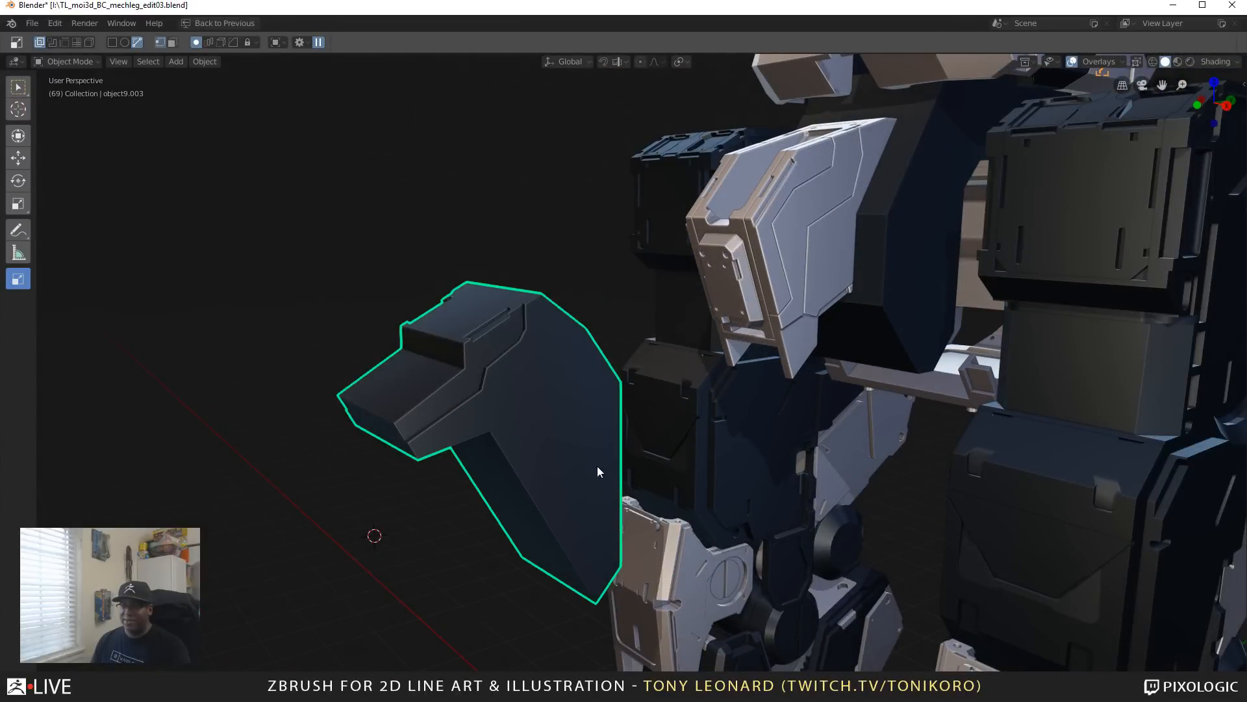
middle_drag(598, 466, 577, 435)
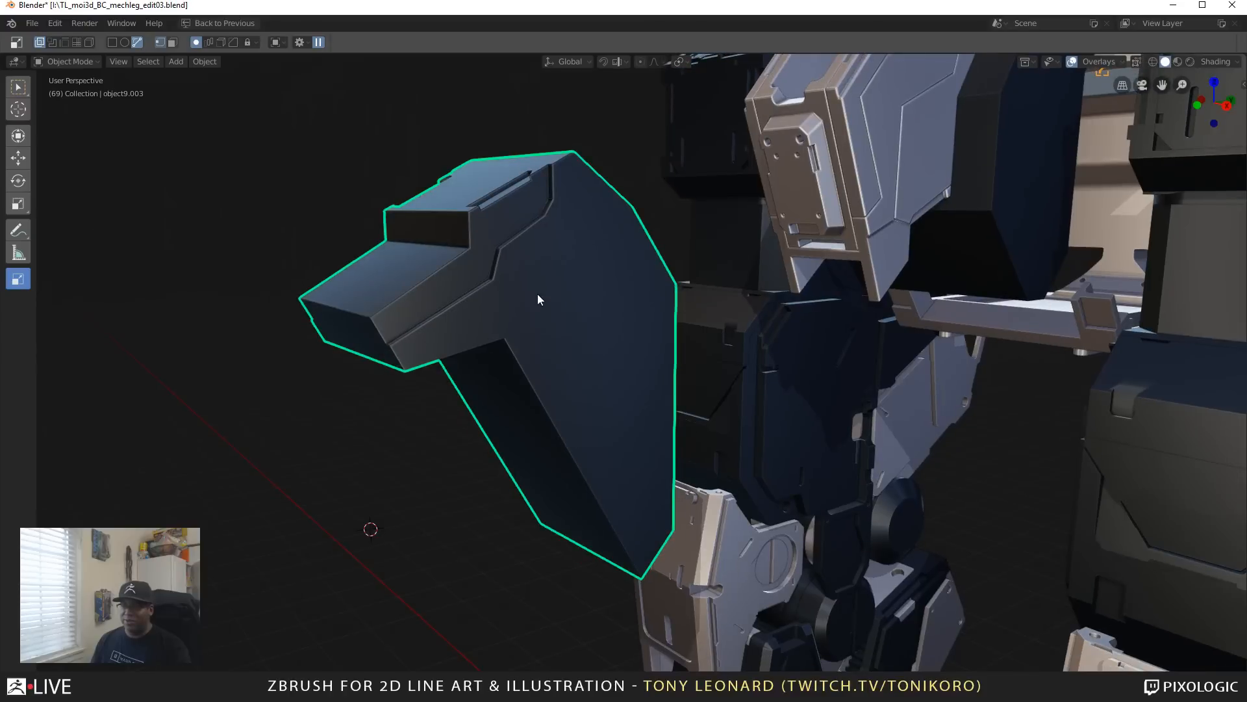
key(d)
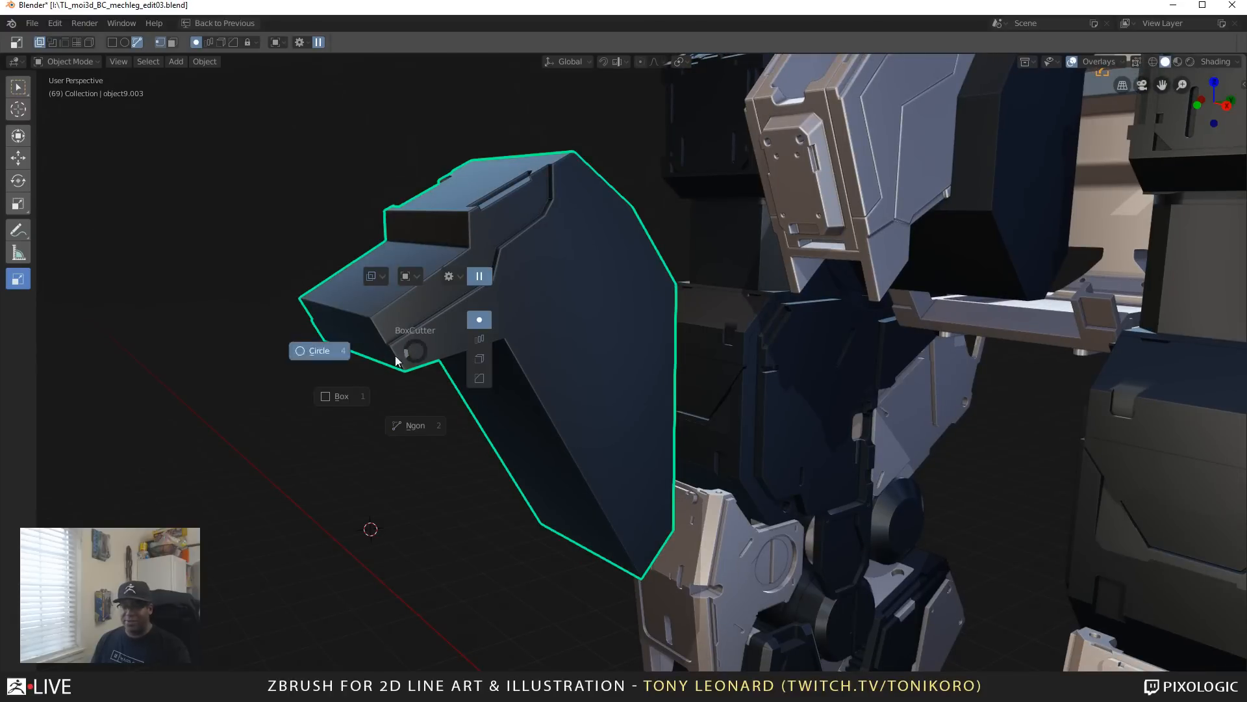
click(343, 349)
middle_drag(373, 403, 565, 547)
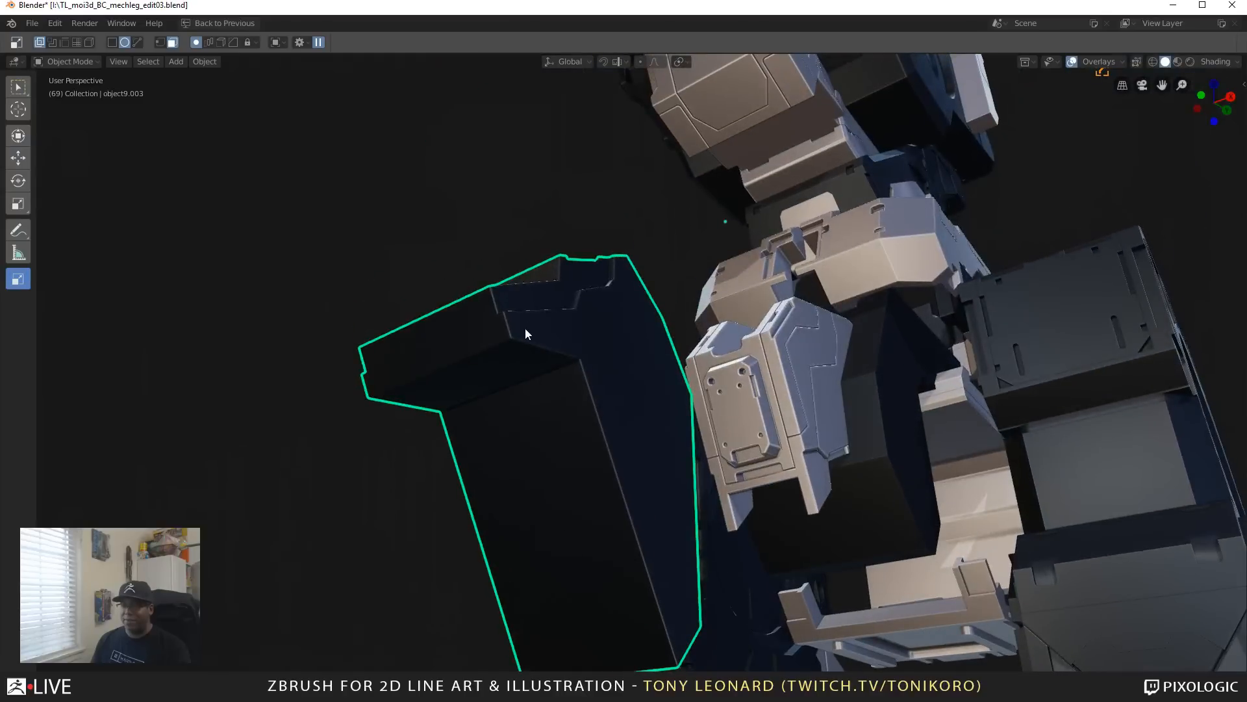
drag(525, 324, 531, 331)
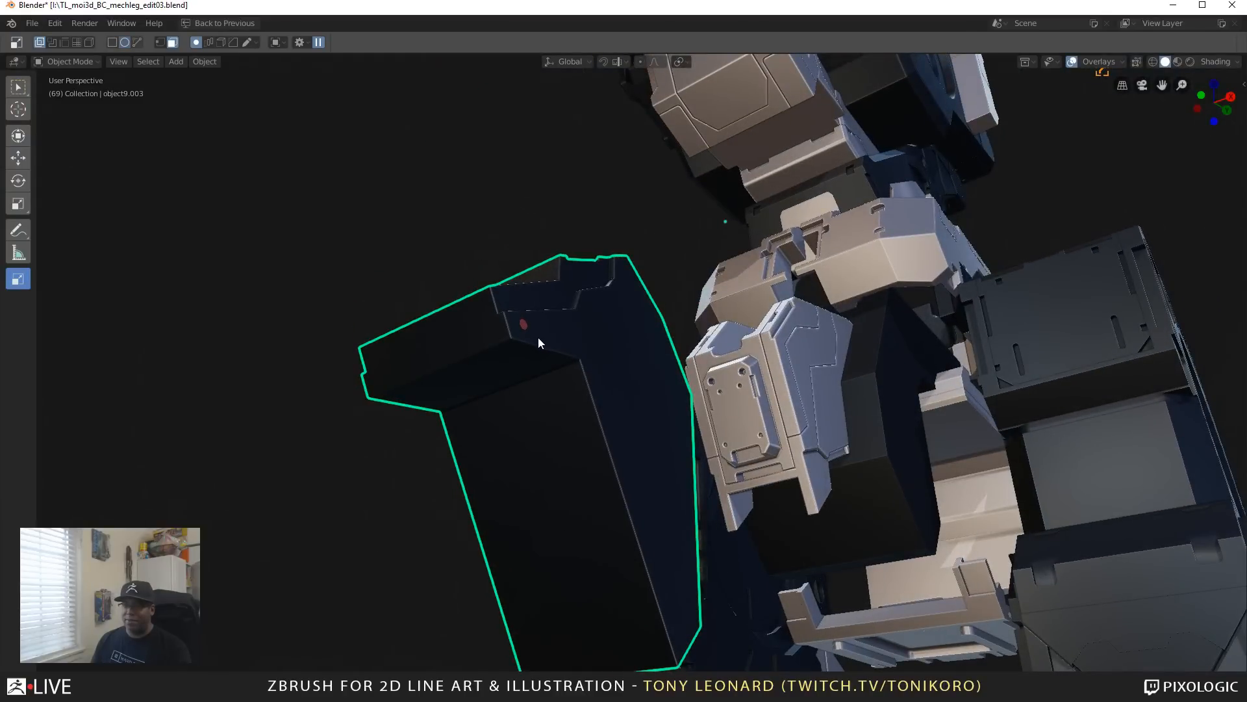
drag(540, 340, 540, 341)
click(531, 342)
scroll(532, 338, up, 2)
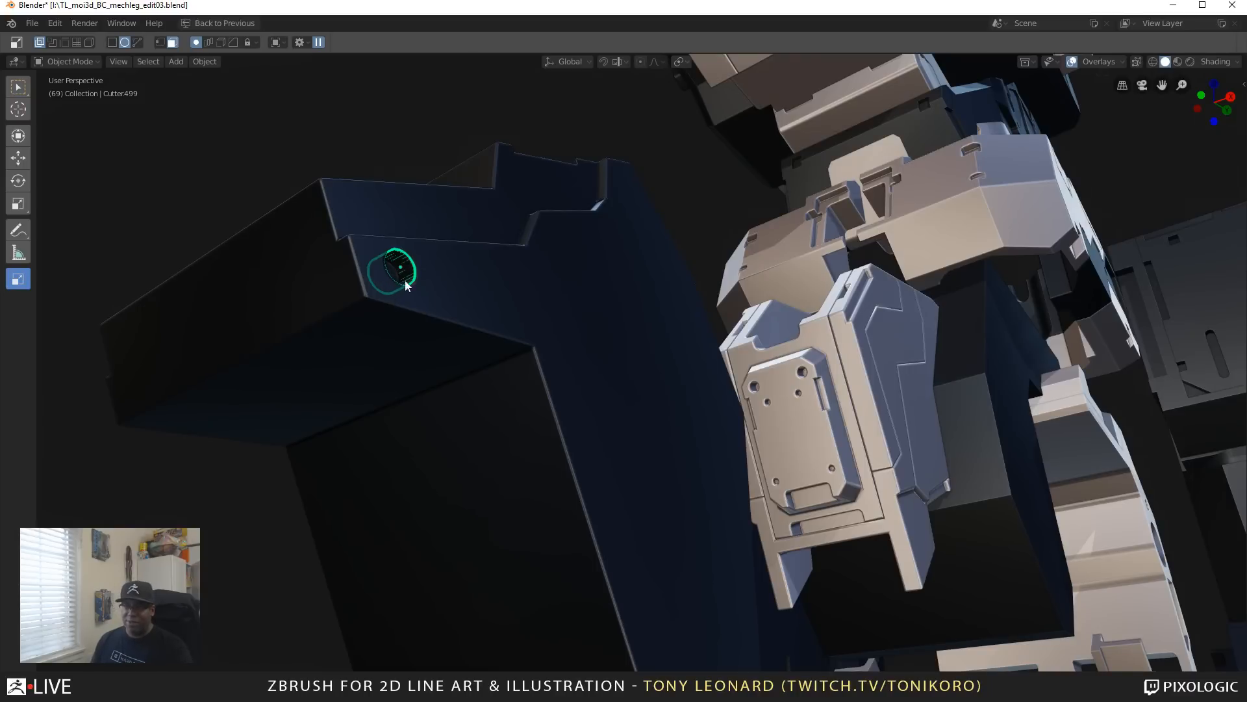
middle_drag(423, 313, 751, 436)
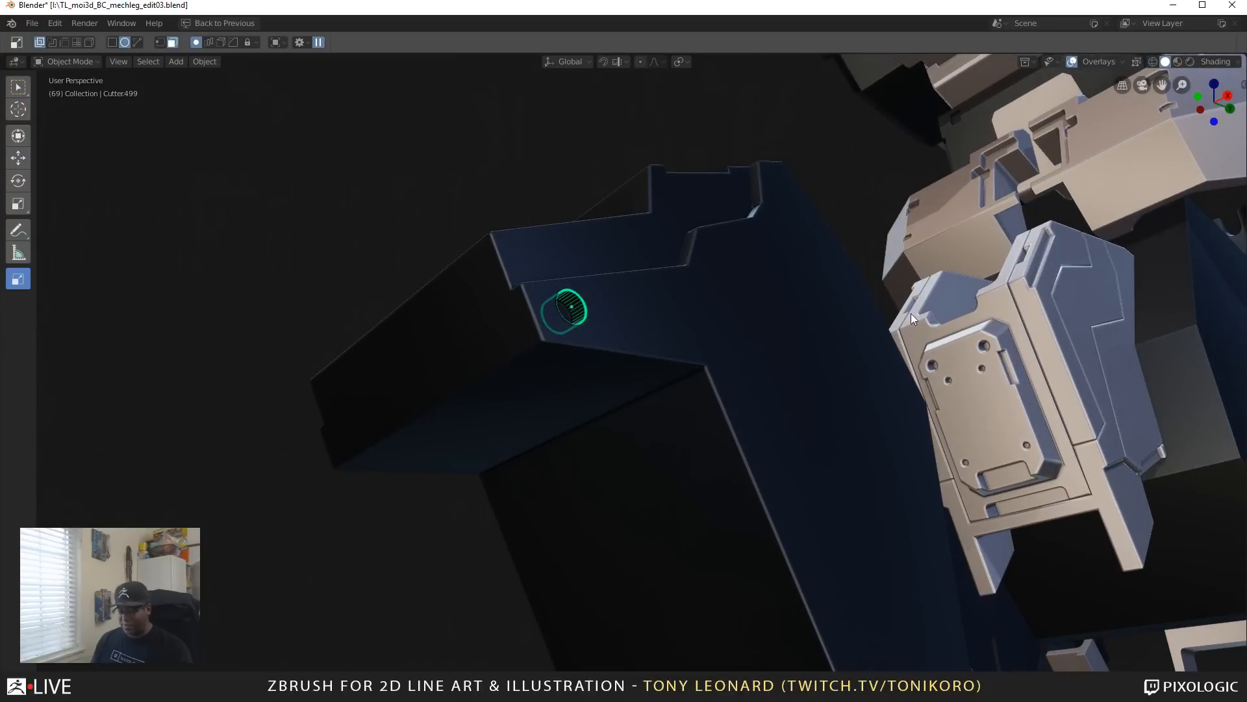
Step: Restore the full workspace layout and look through the objects listed under the scene's collection
key(ctrl+space)
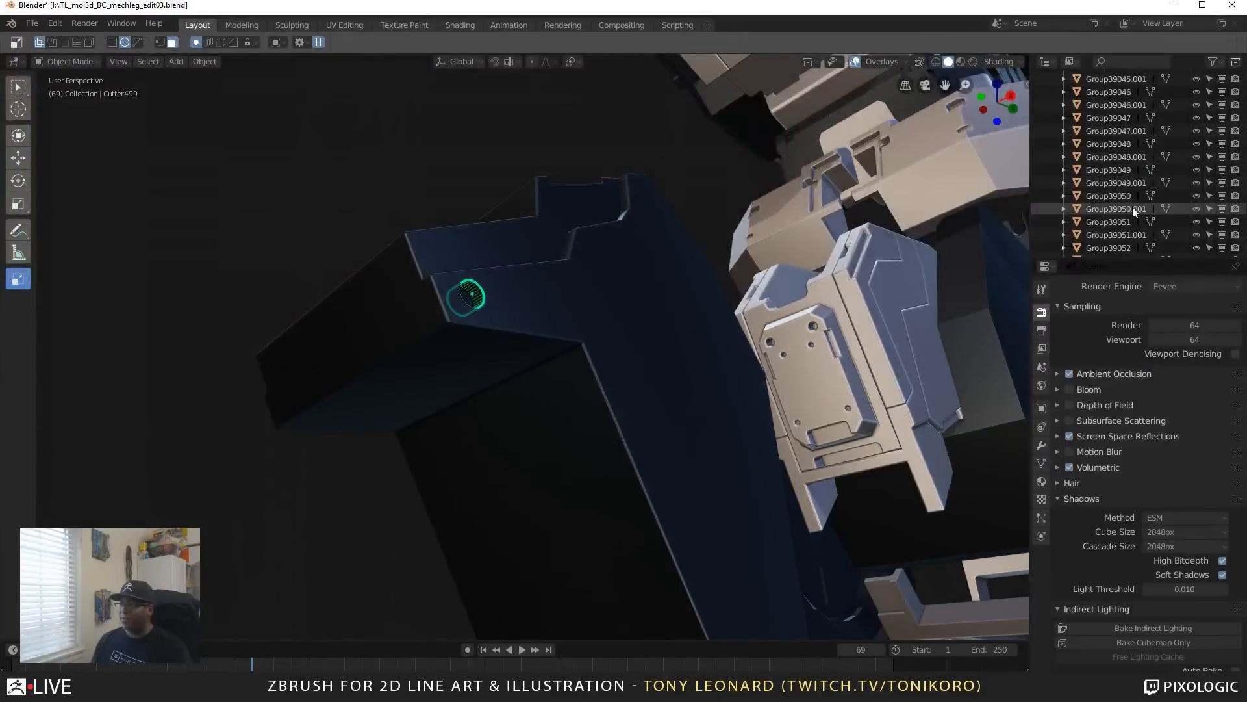
scroll(1132, 207, up, 15)
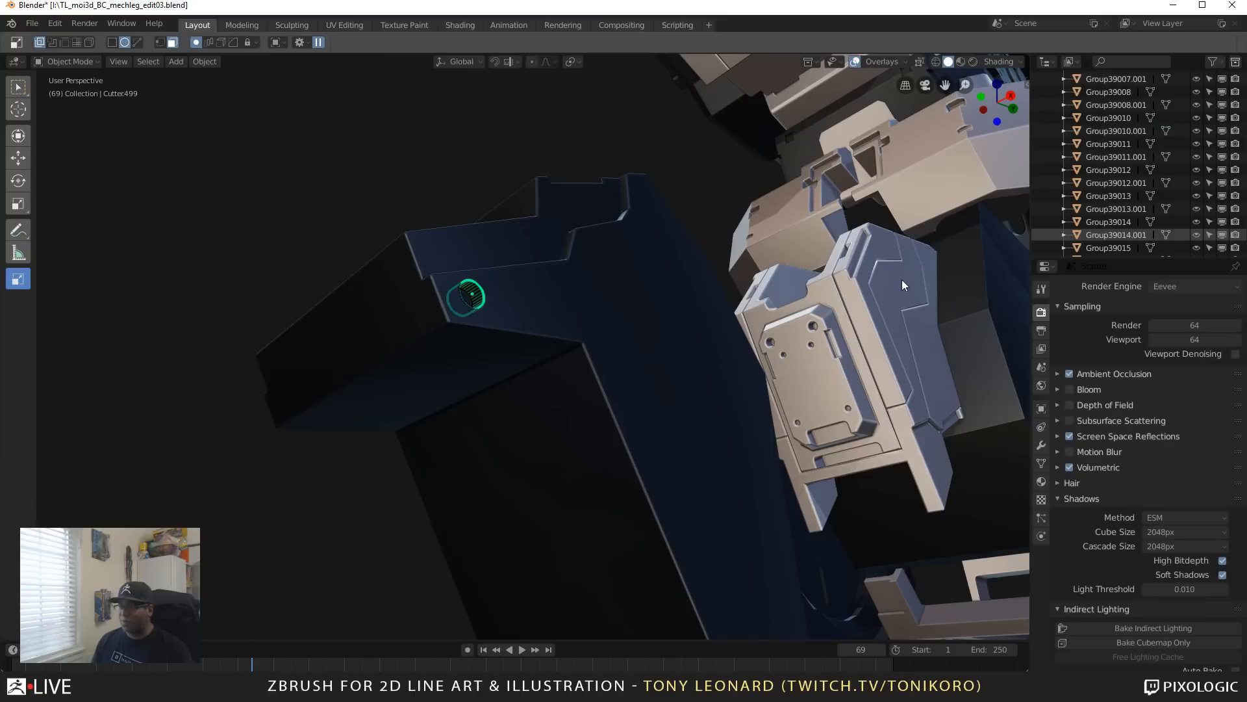
scroll(1175, 162, up, 10)
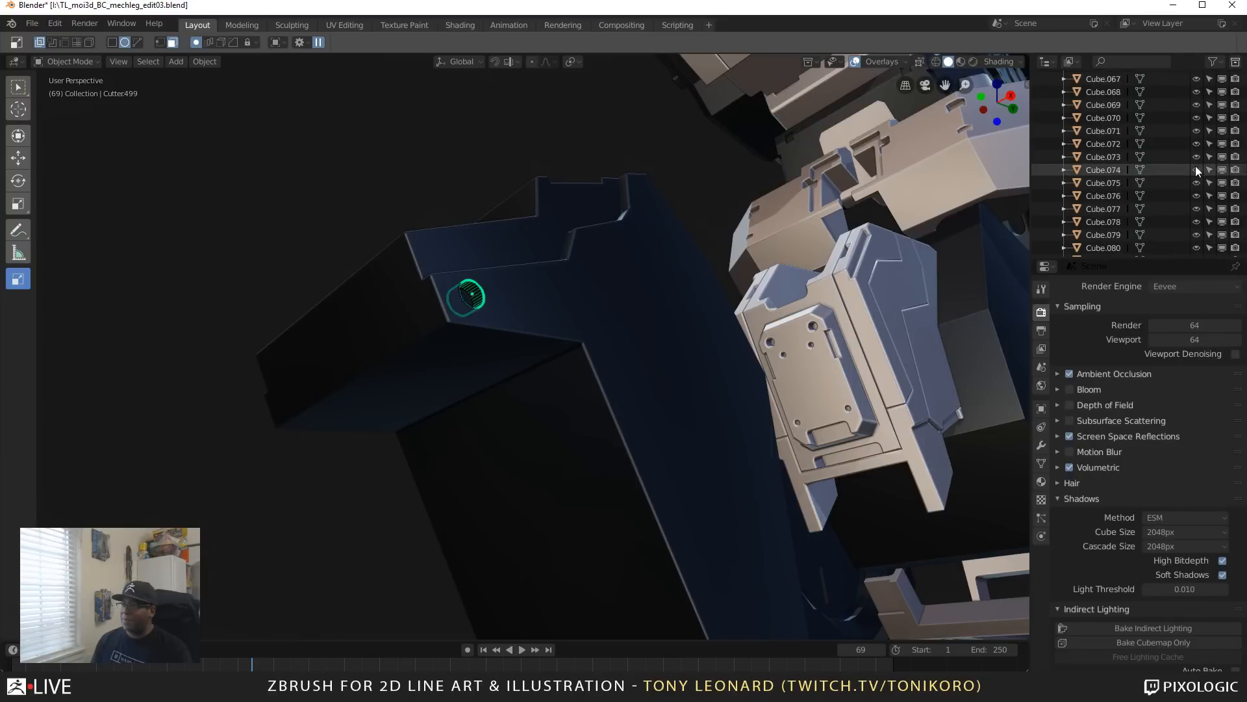
scroll(1195, 165, up, 20)
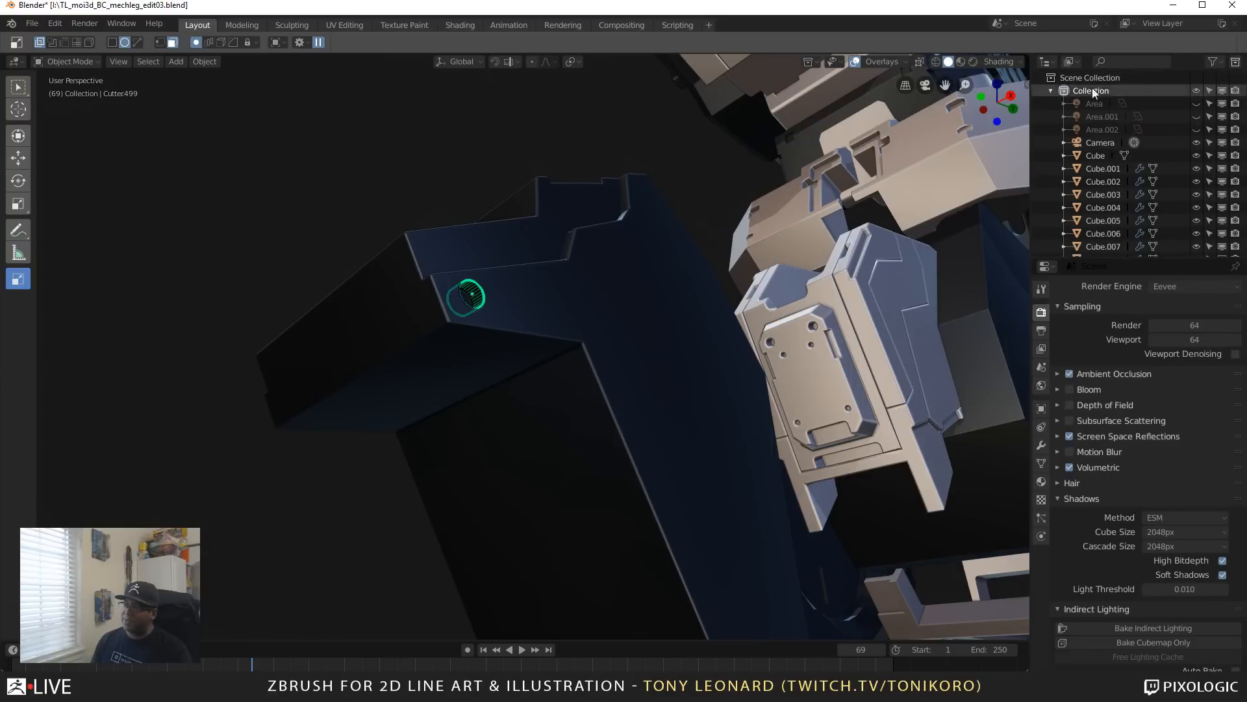
scroll(1102, 87, down, 2)
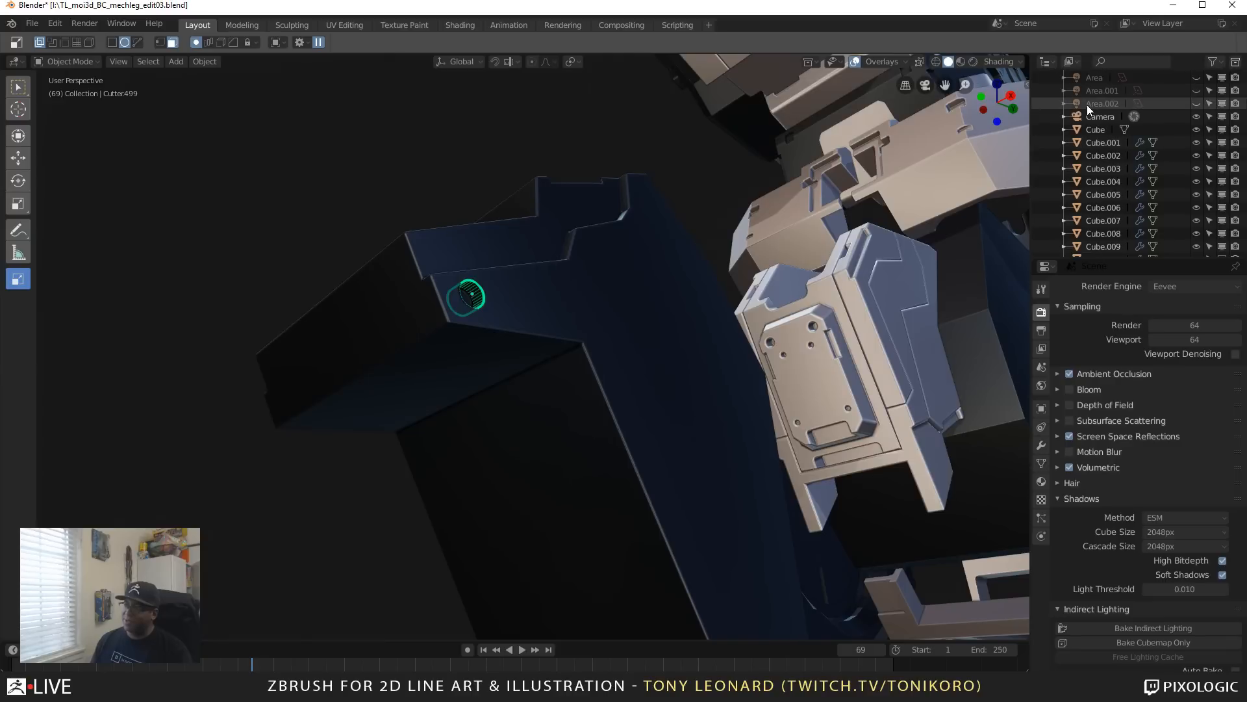
scroll(1097, 146, down, 14)
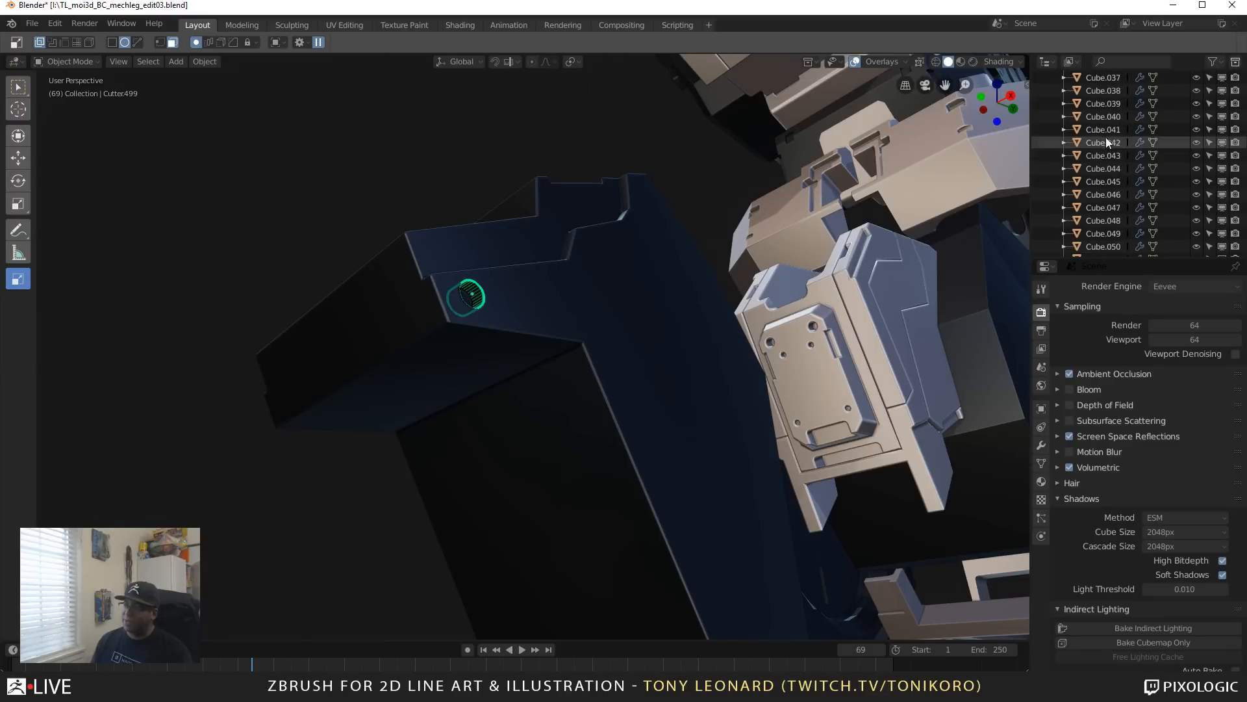
scroll(1106, 138, down, 17)
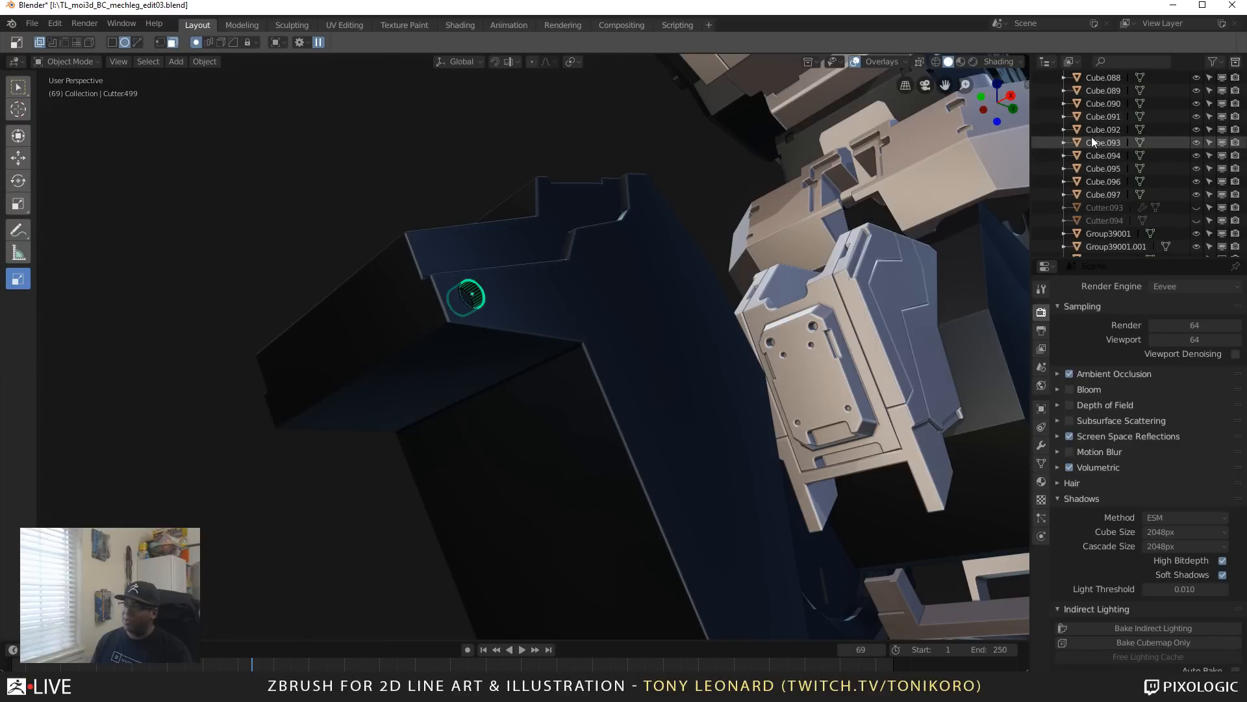
scroll(1091, 140, down, 14)
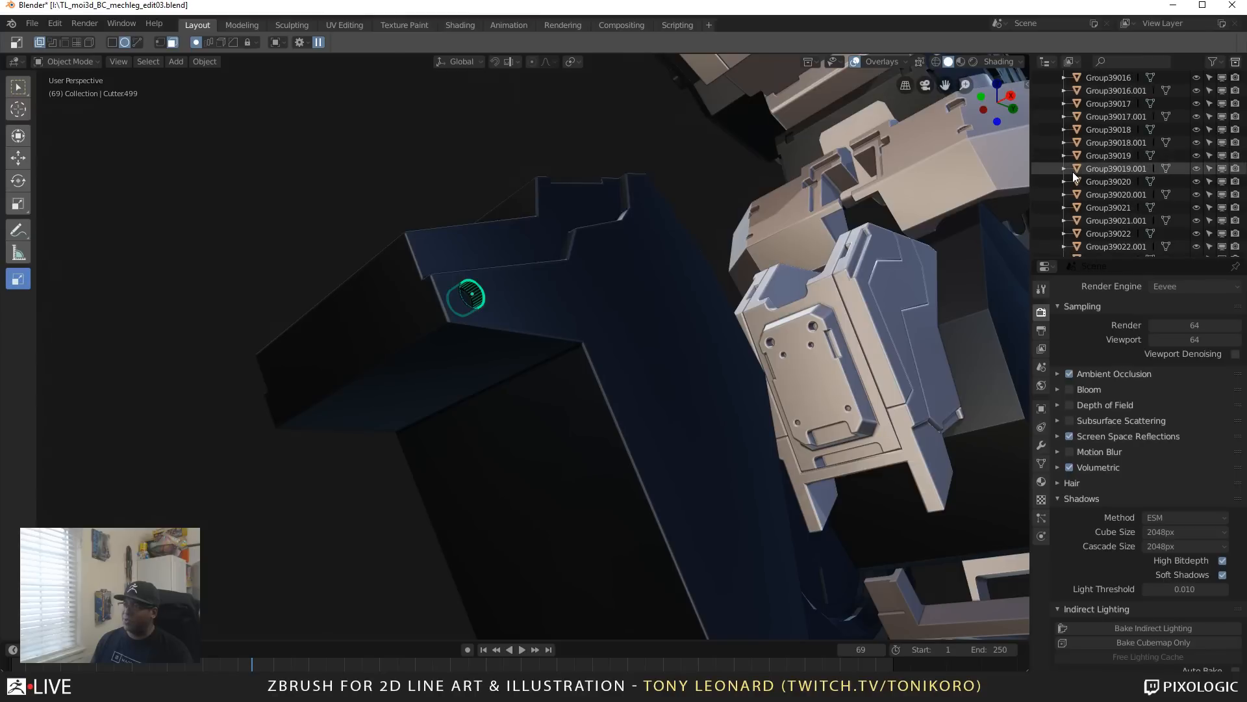
scroll(1073, 174, down, 20)
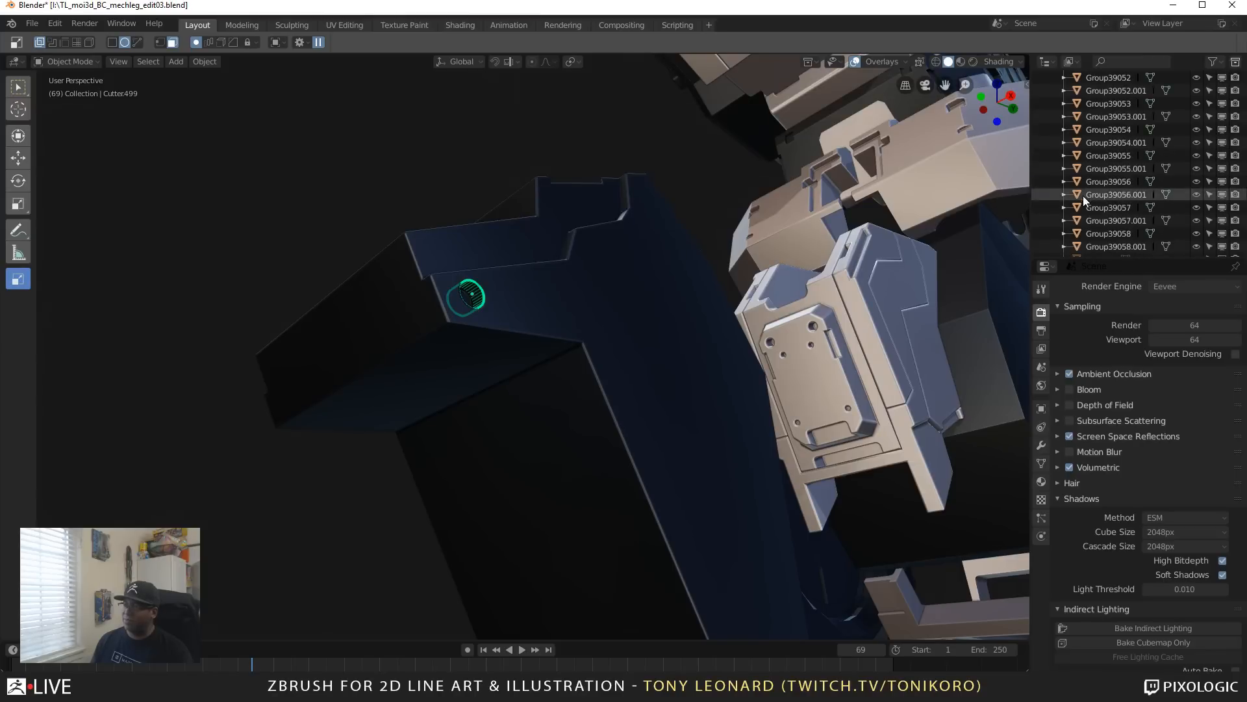
scroll(1083, 193, down, 15)
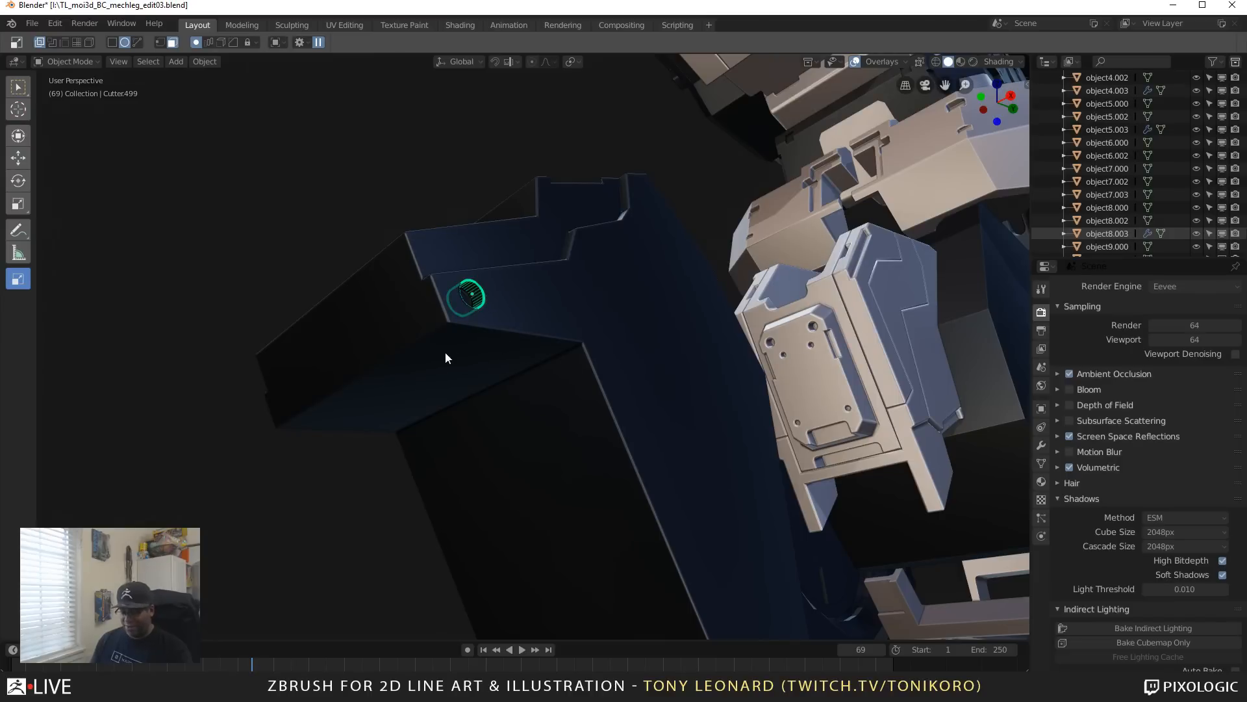
Step: Hide the round cutter and show the whole block in the right orthographic view
key(h)
scroll(694, 323, down, 6)
middle_drag(694, 324, 502, 437)
scroll(785, 407, up, 5)
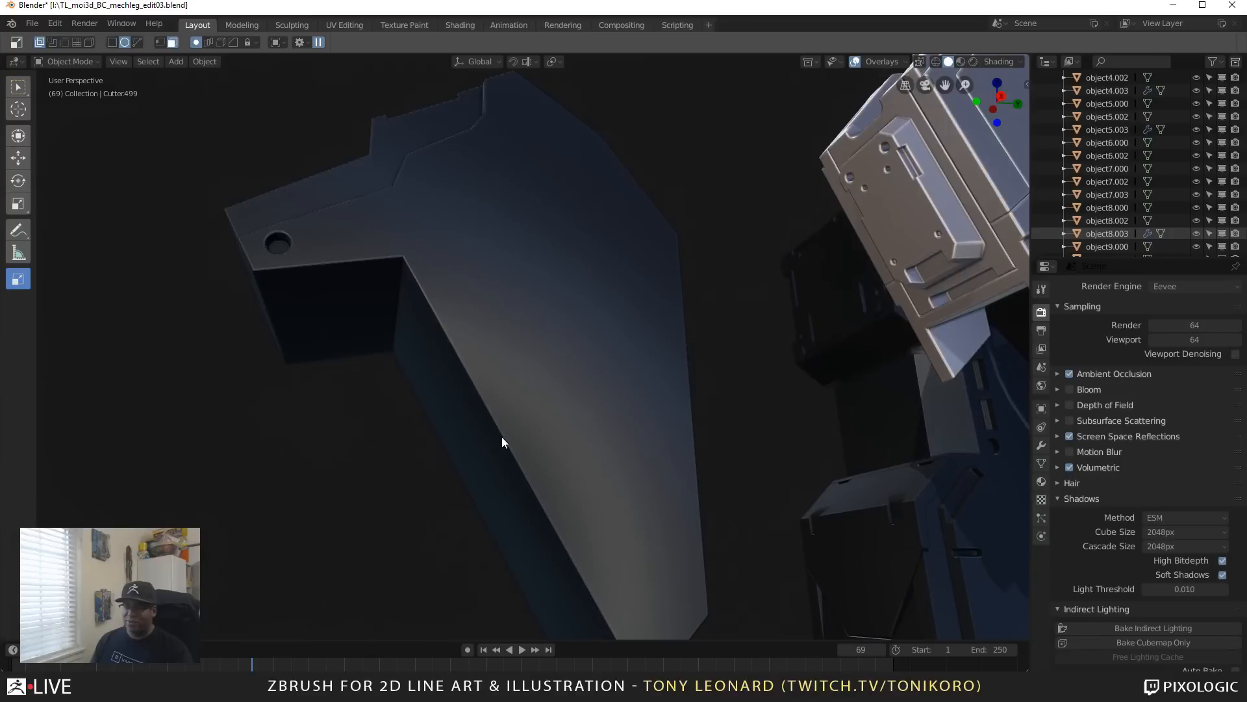
key(KP_3)
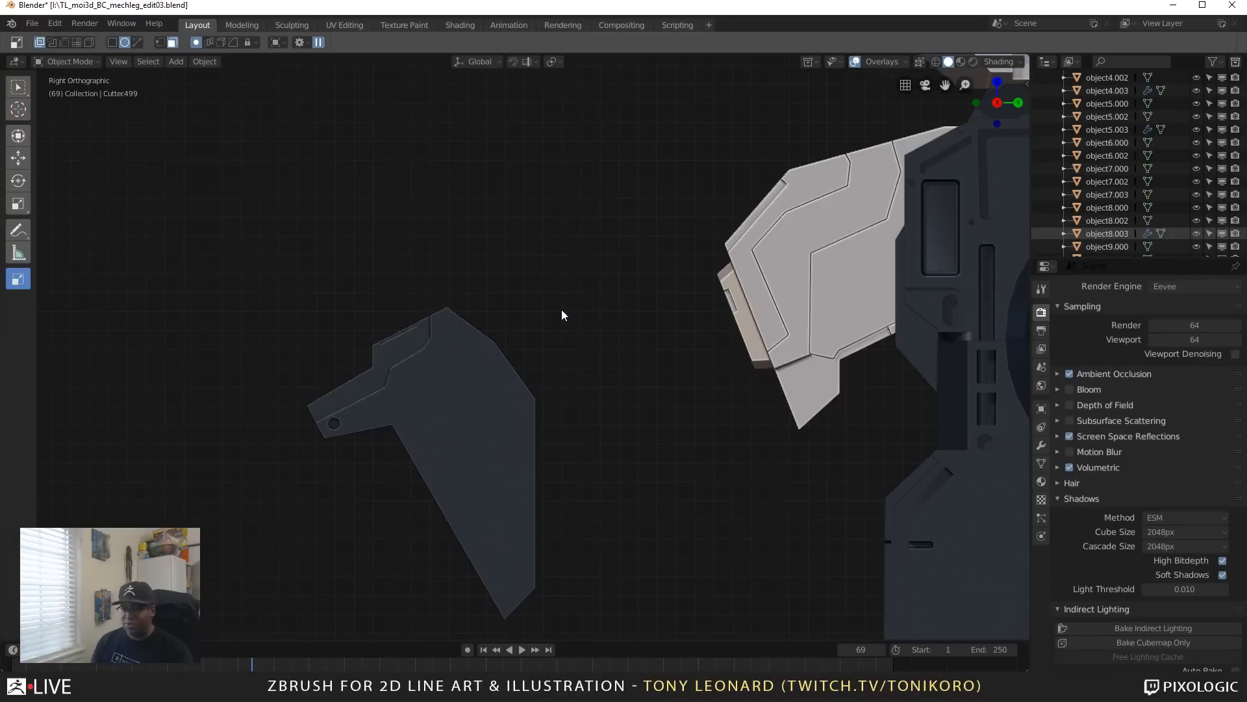
scroll(360, 395, up, 3)
shift+middle_drag(439, 436, 466, 312)
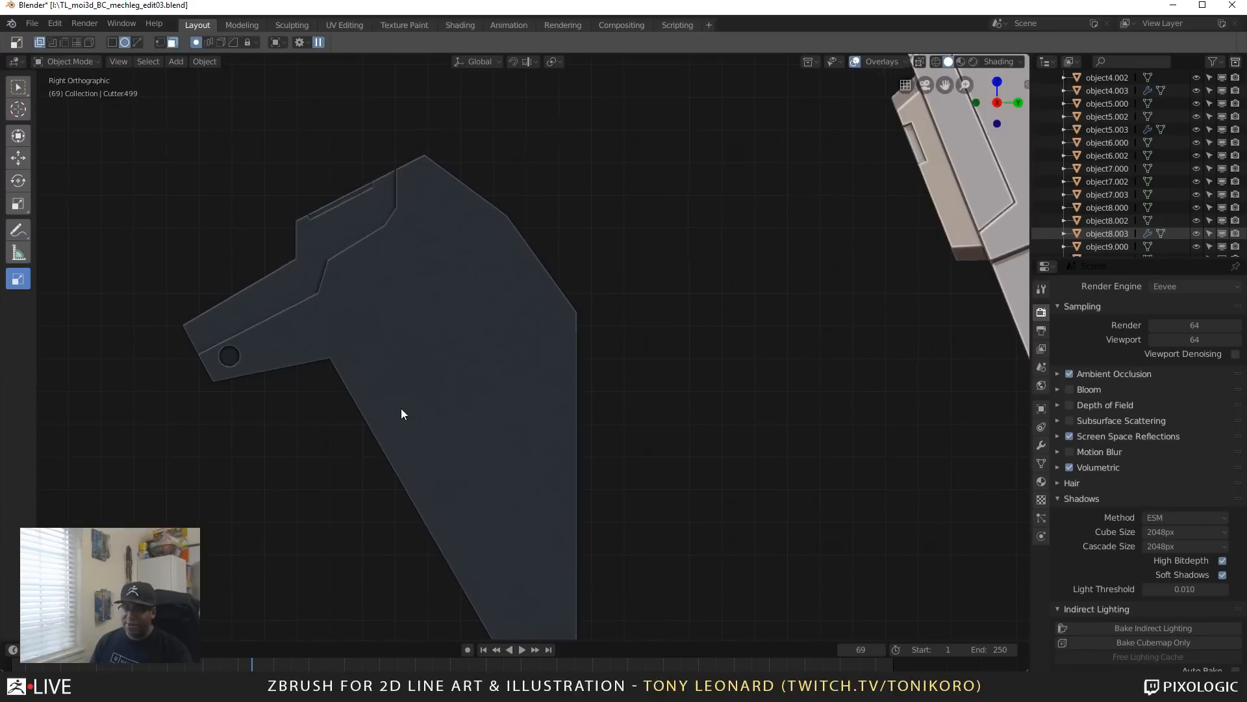
shift+middle_drag(403, 407, 421, 372)
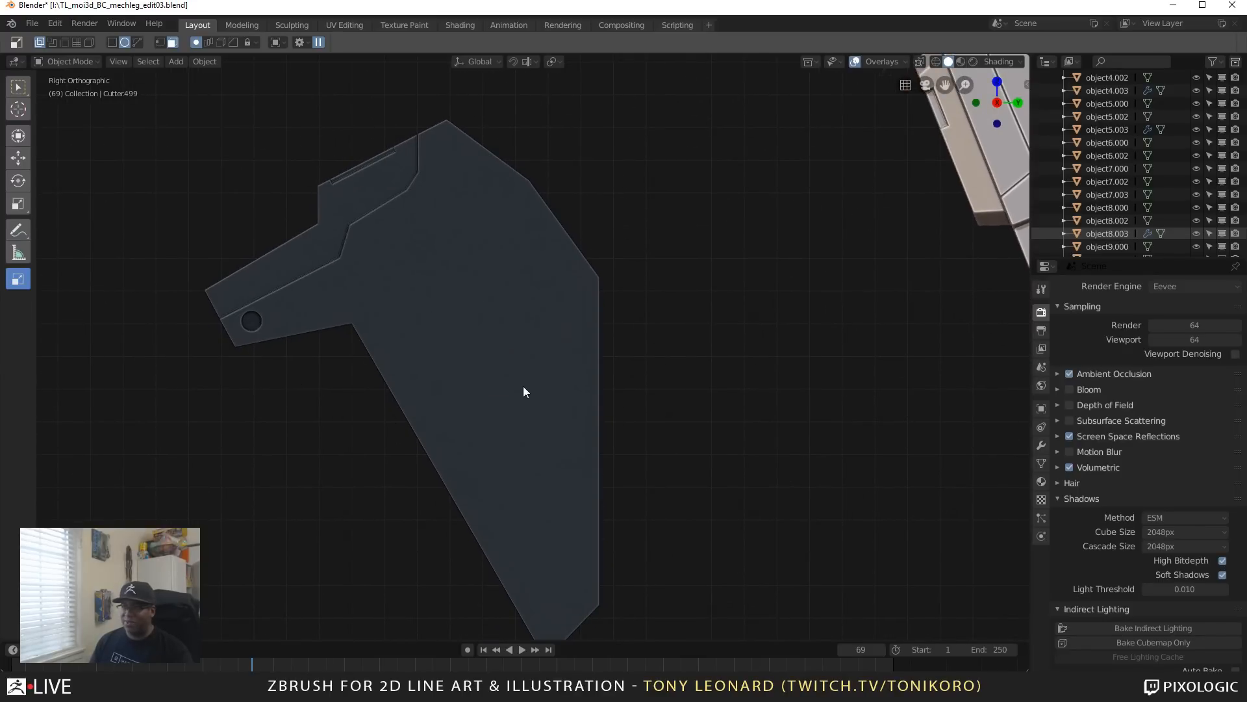
scroll(520, 382, down, 2)
shift+middle_drag(483, 352, 637, 411)
shift+middle_drag(666, 470, 602, 449)
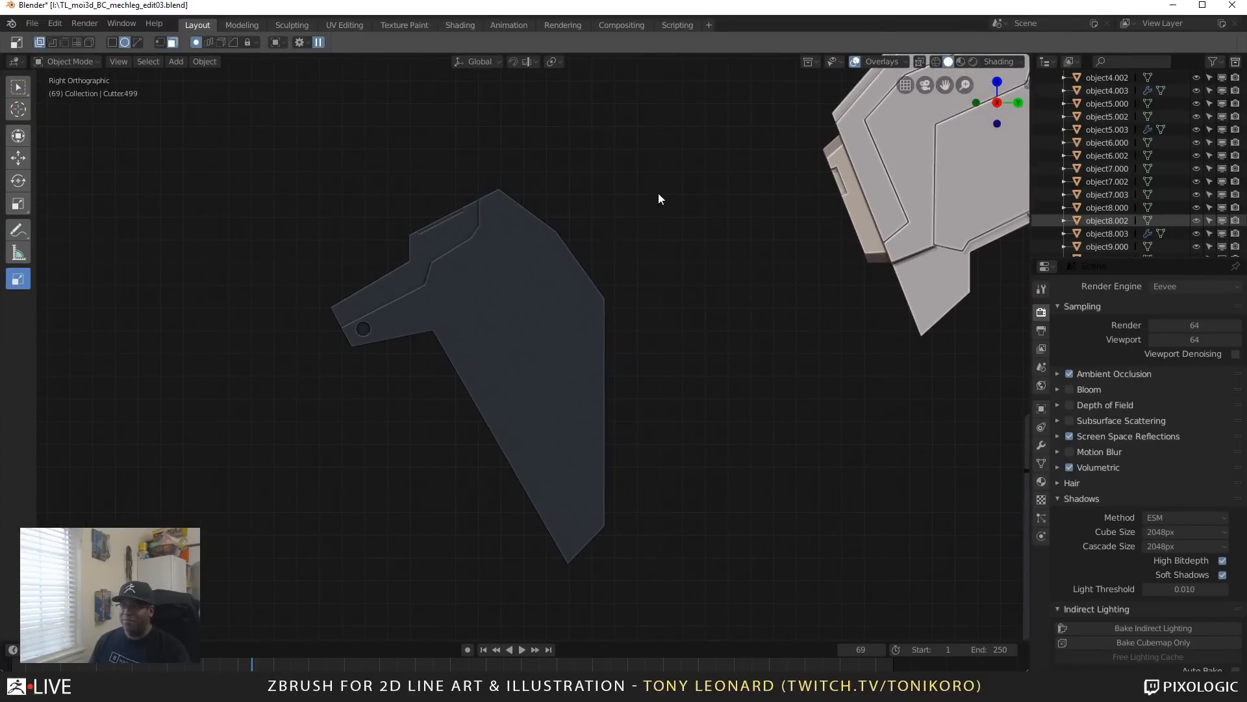
Step: Switch to ZBrush, make the PolyMesh3D star the active tool and turn it to a straight view
key(super+Tab)
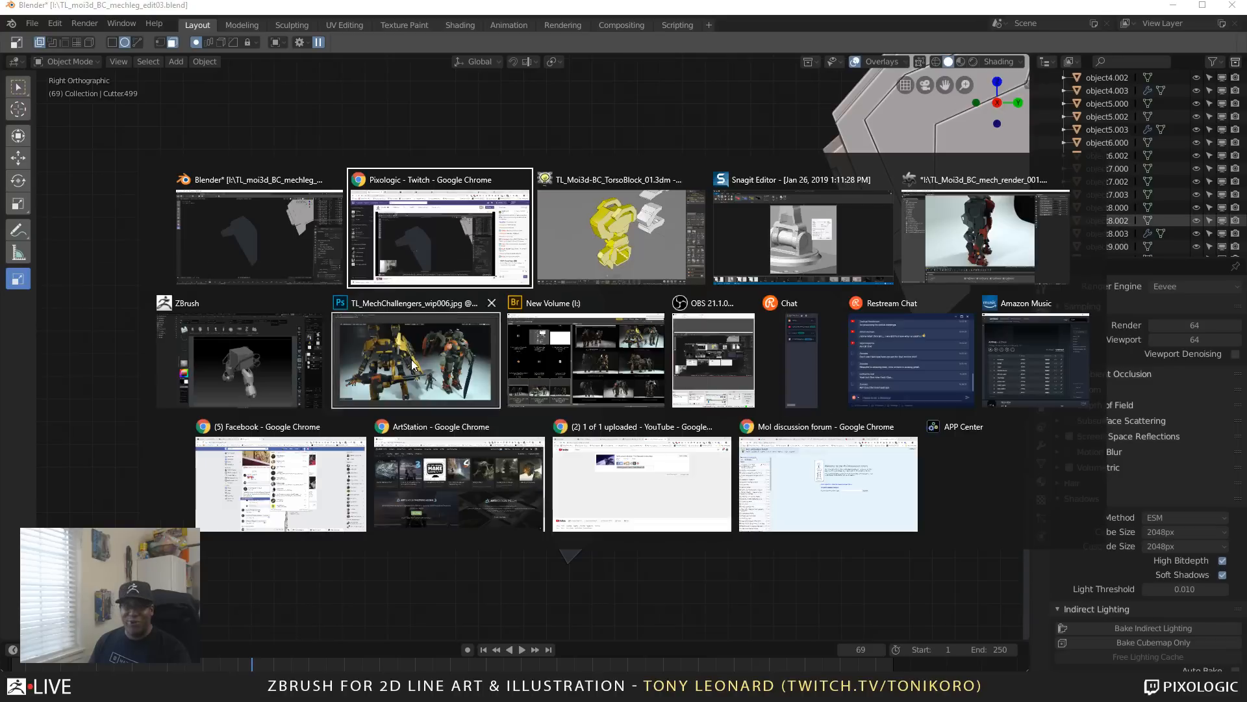
click(259, 385)
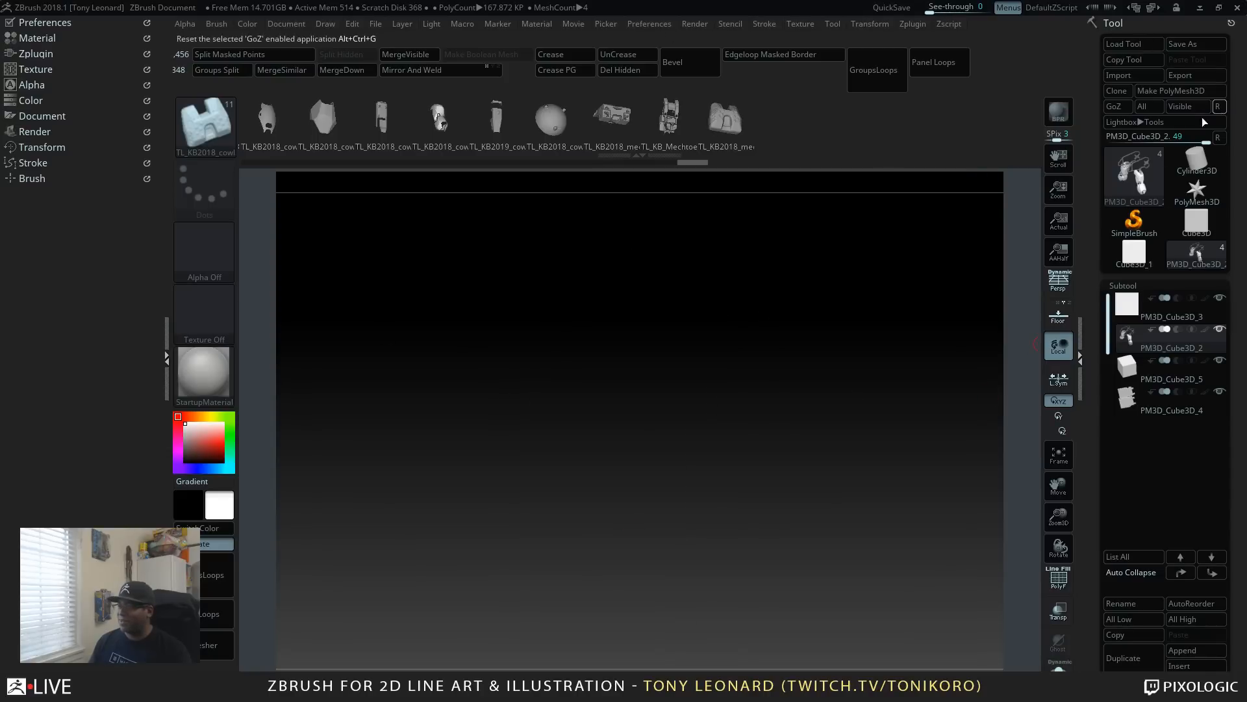
click(1197, 188)
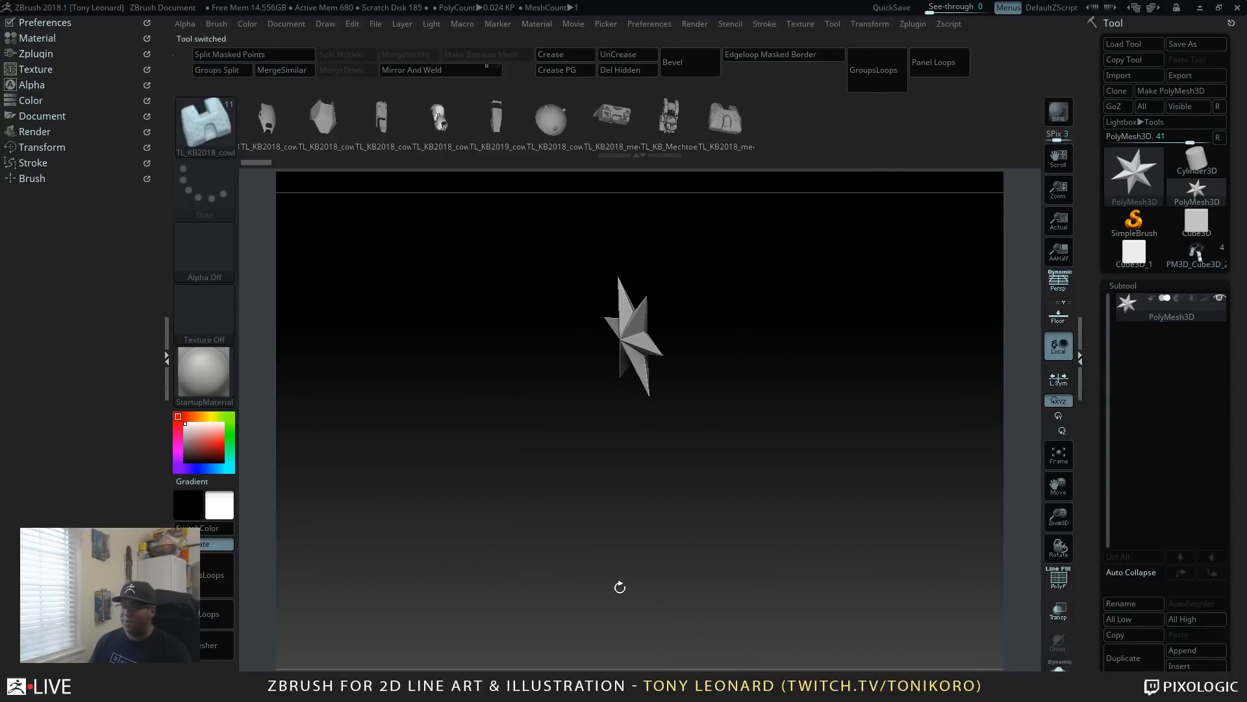
shift+drag(619, 587, 831, 419)
alt+drag(845, 363, 840, 454)
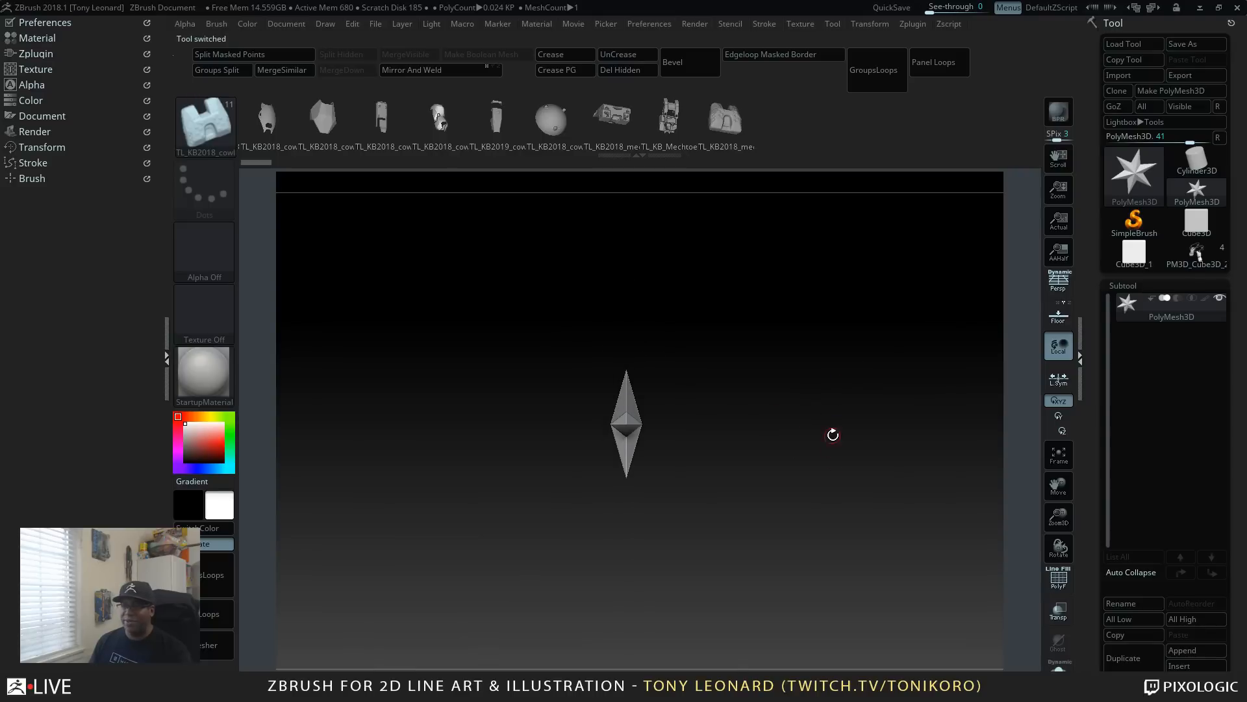
Step: Switch back to Blender and select all visible objects, including the mech and the separate detailed block
key(alt+Tab)
click(455, 258)
scroll(749, 363, down, 6)
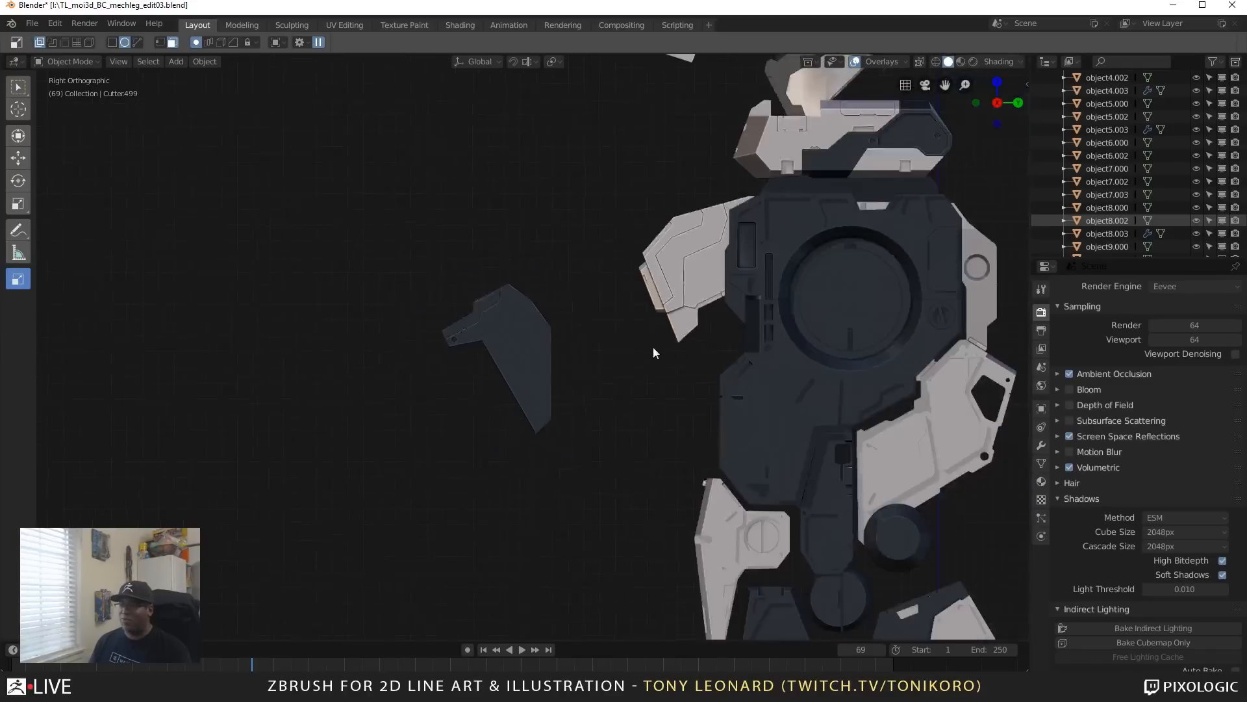
middle_drag(754, 353, 506, 159)
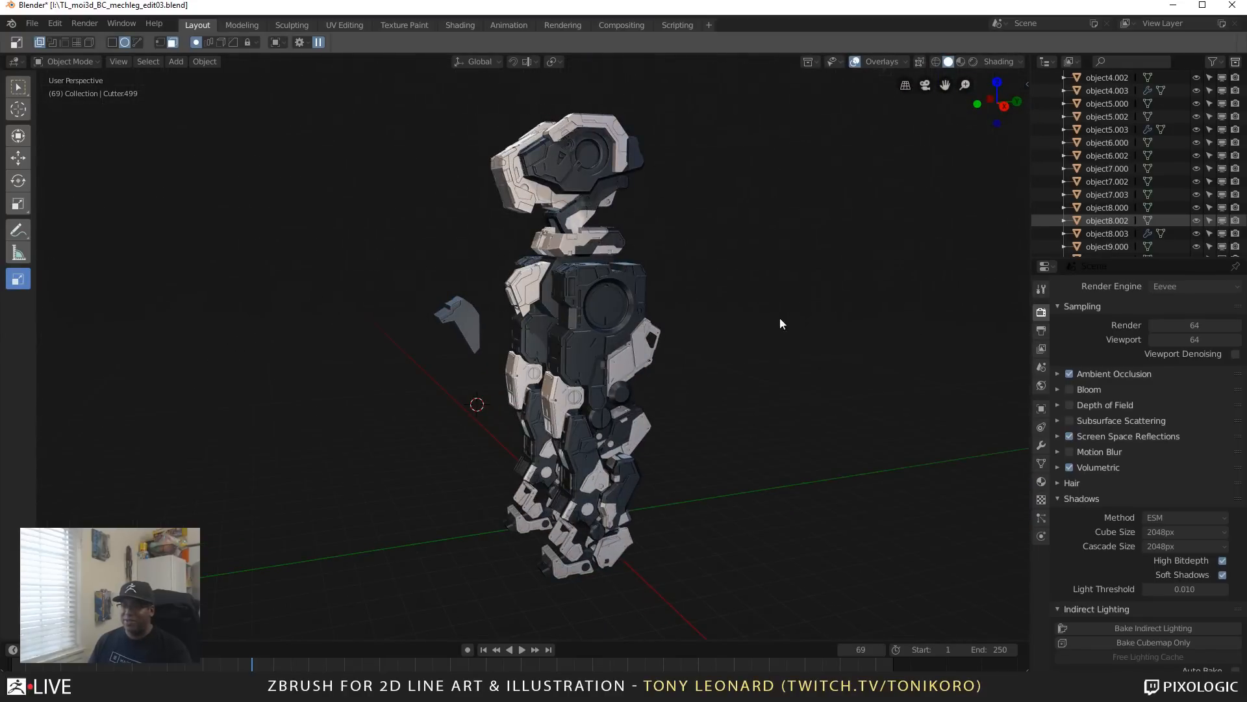
middle_drag(780, 323, 784, 418)
scroll(688, 353, up, 5)
scroll(725, 361, down, 6)
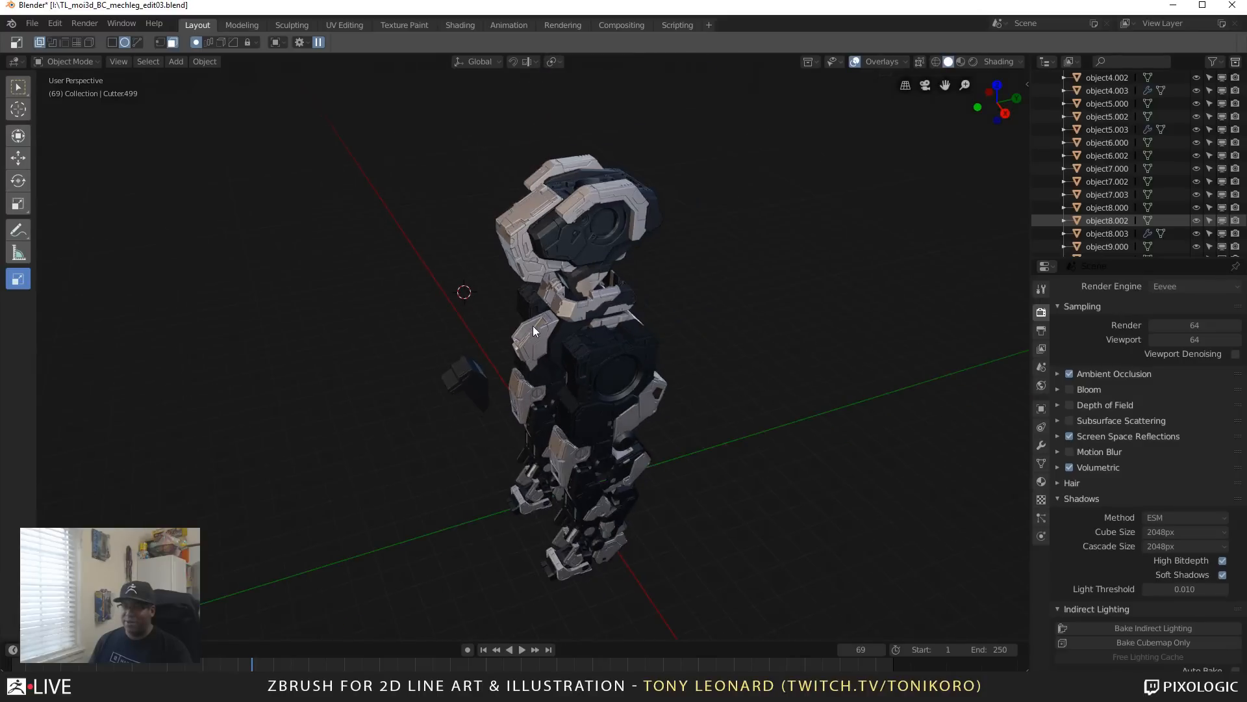
key(a)
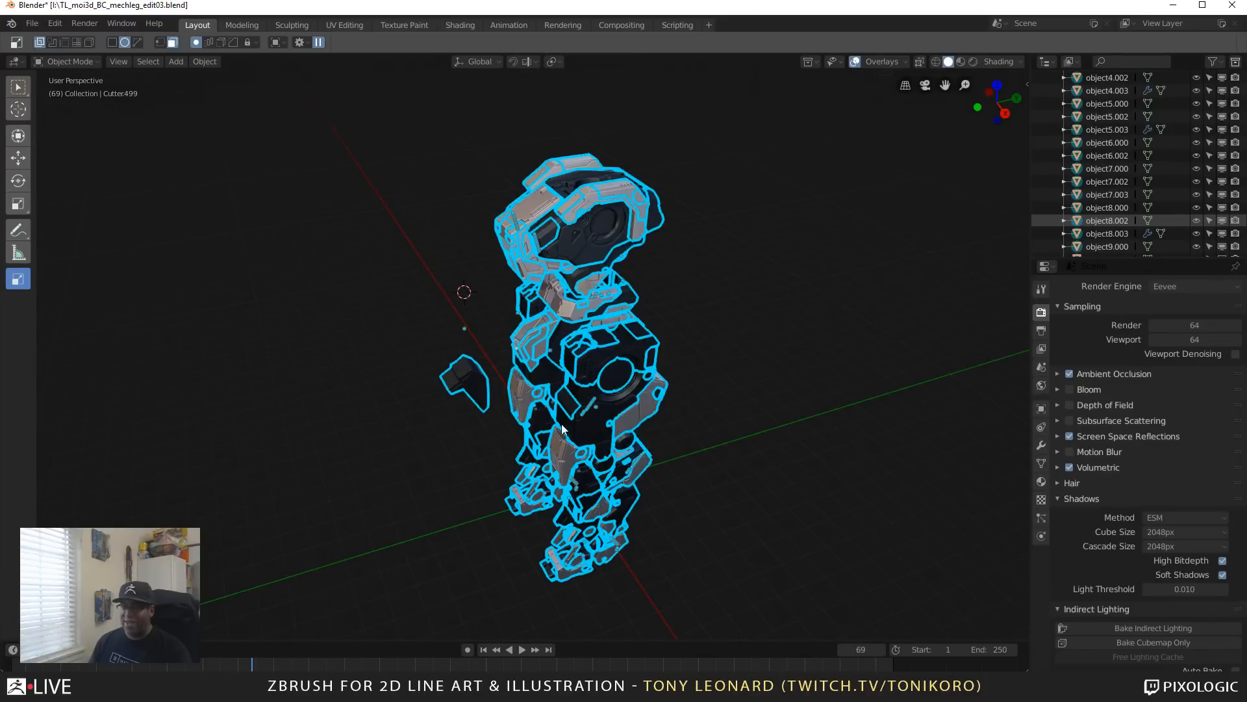
click(31, 24)
mouse_move(66, 262)
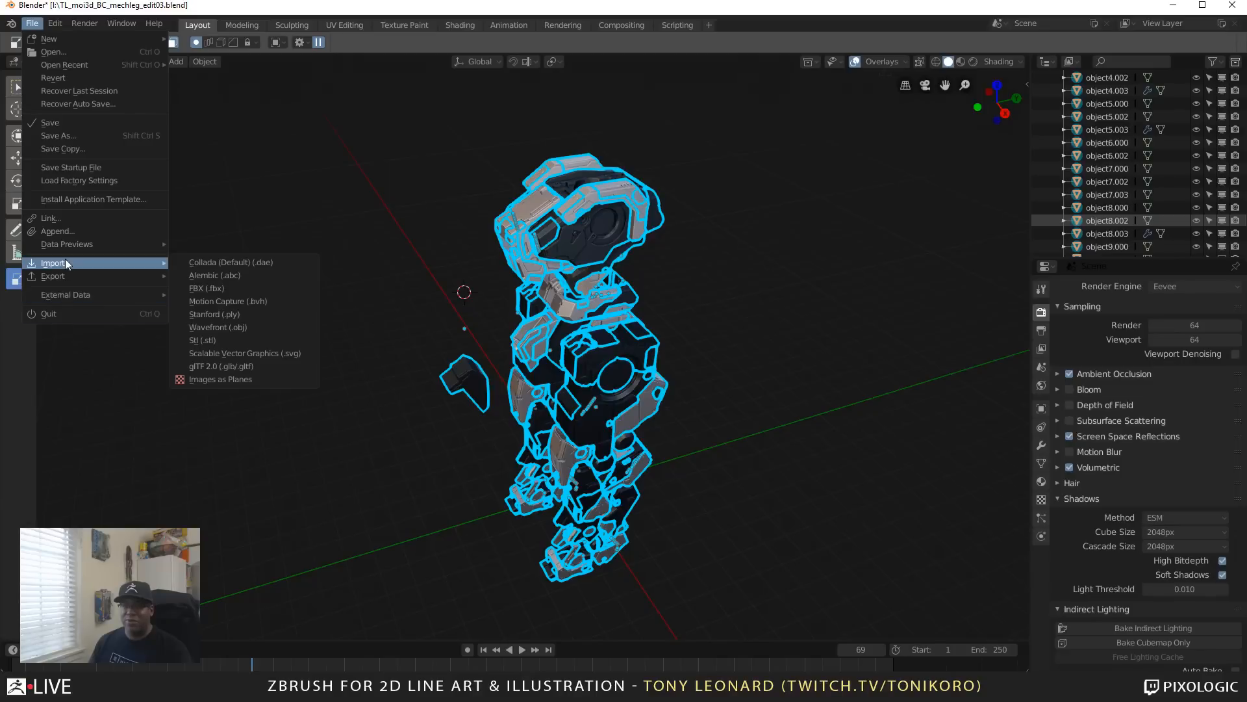
click(236, 327)
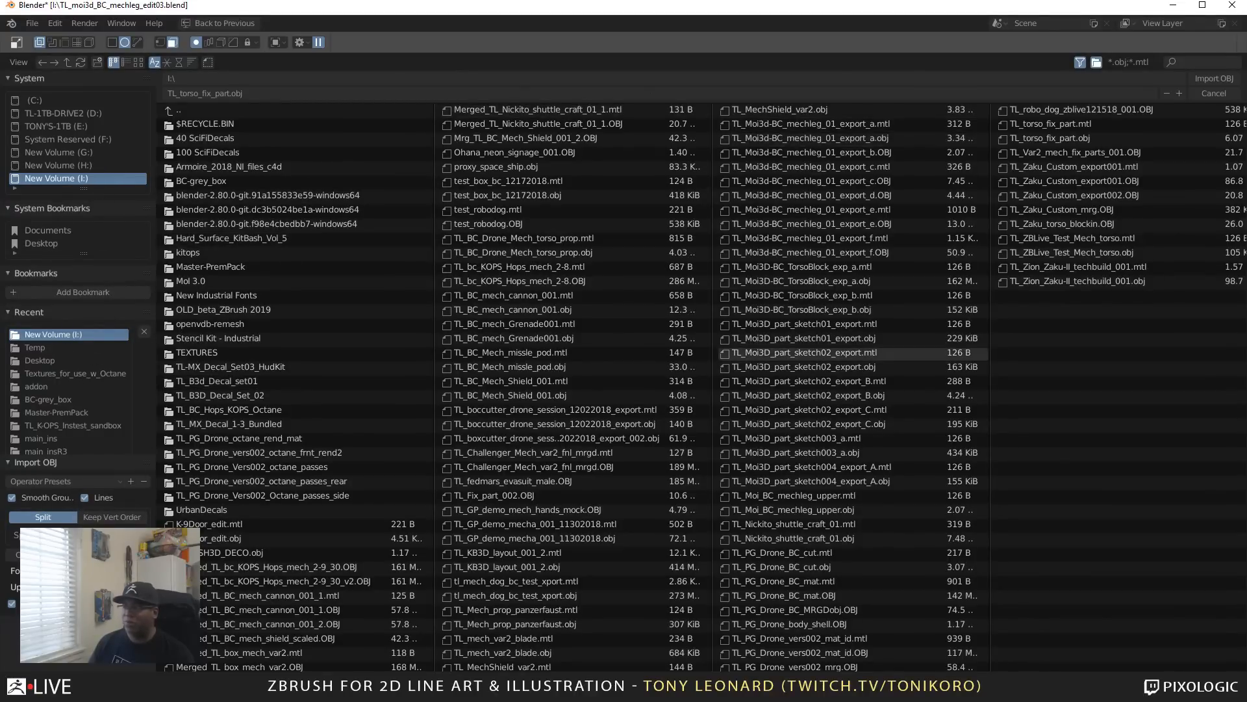
click(1212, 94)
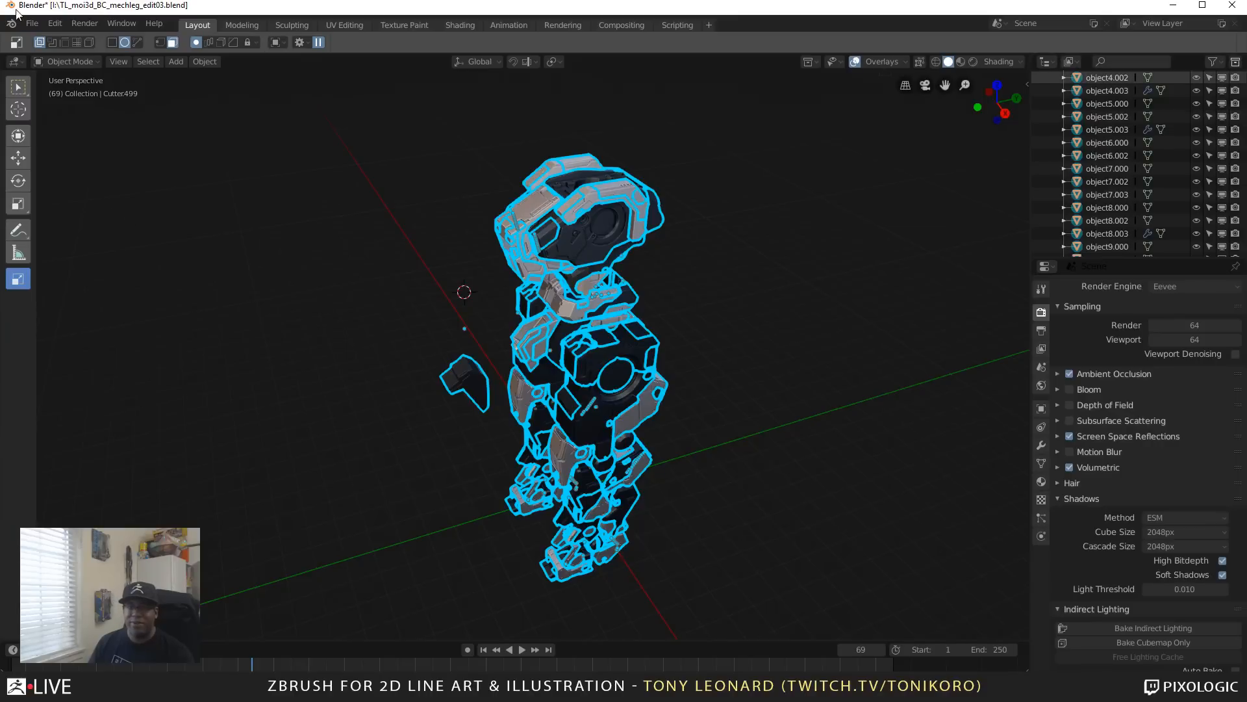
Step: Open the Wavefront OBJ export and review its export options, including selection only, modifiers, edges, normals and UVs
click(32, 22)
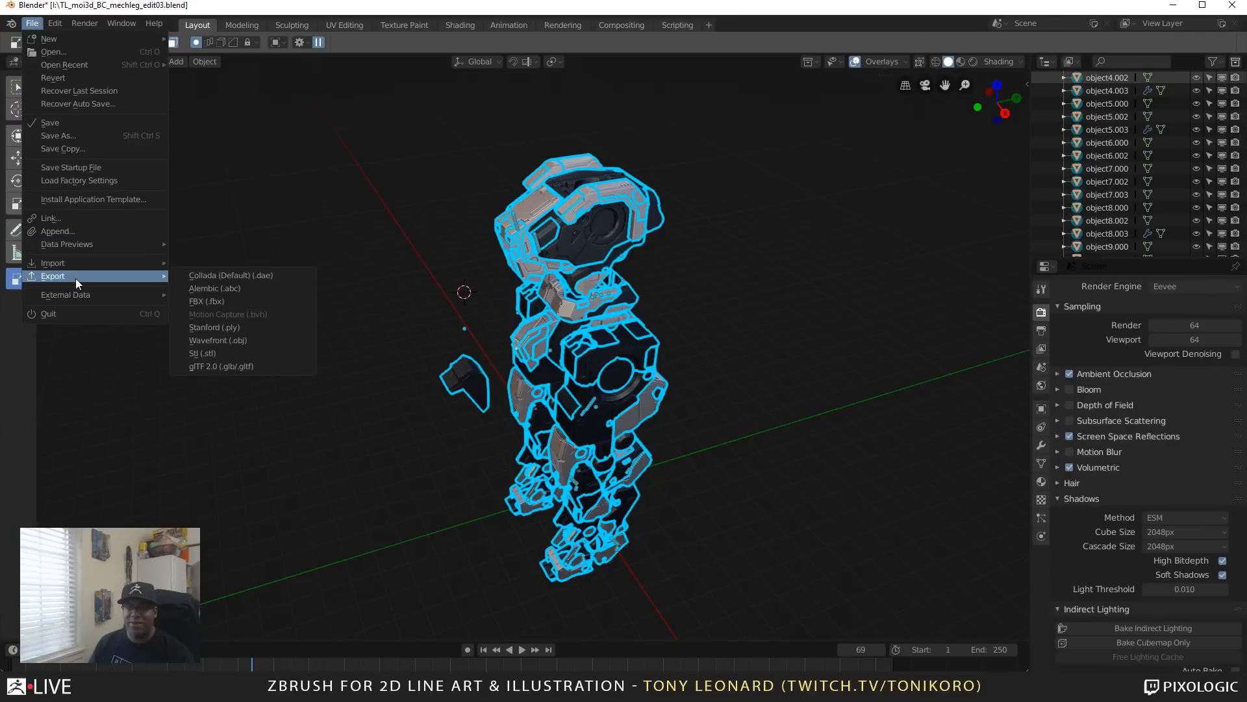
click(251, 341)
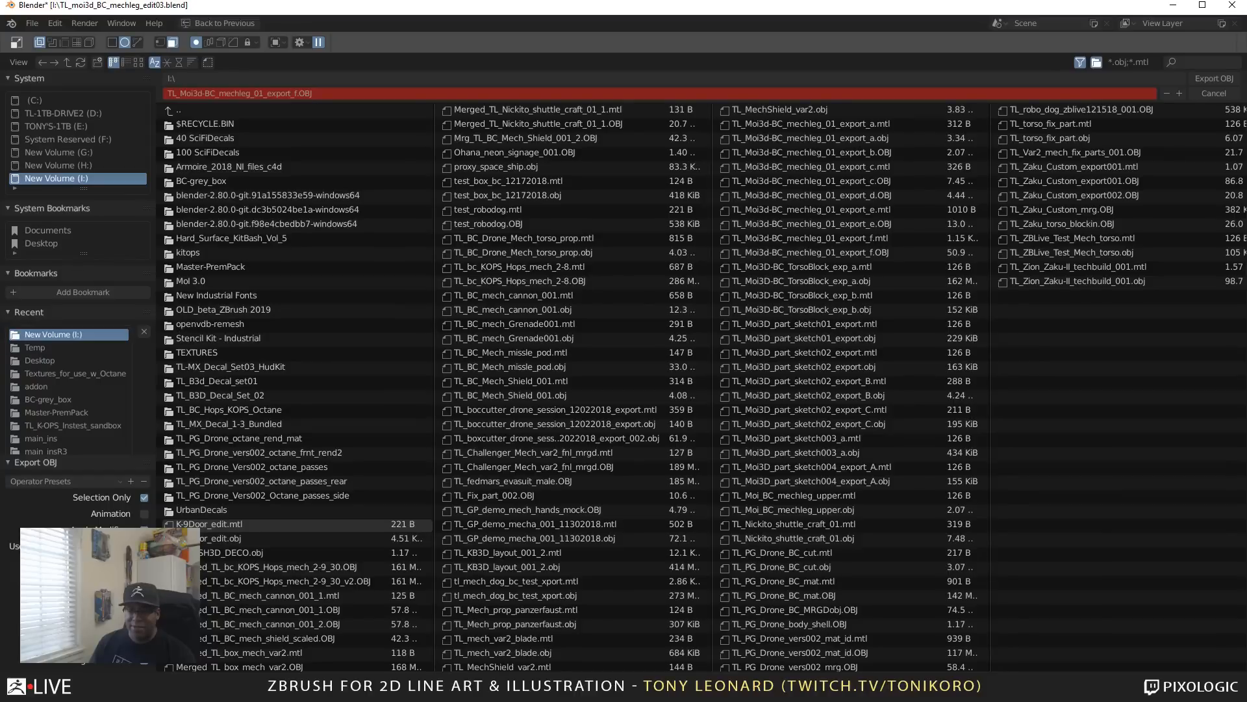
scroll(78, 494, down, 1)
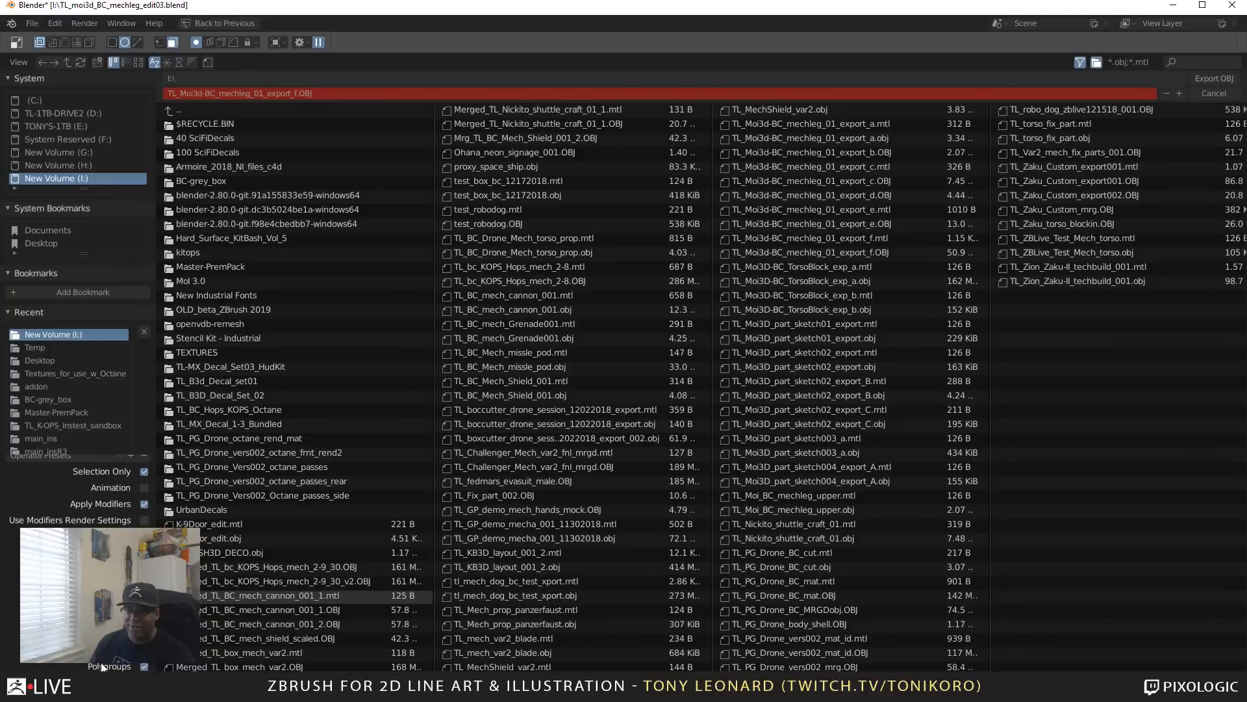
scroll(114, 667, down, 1)
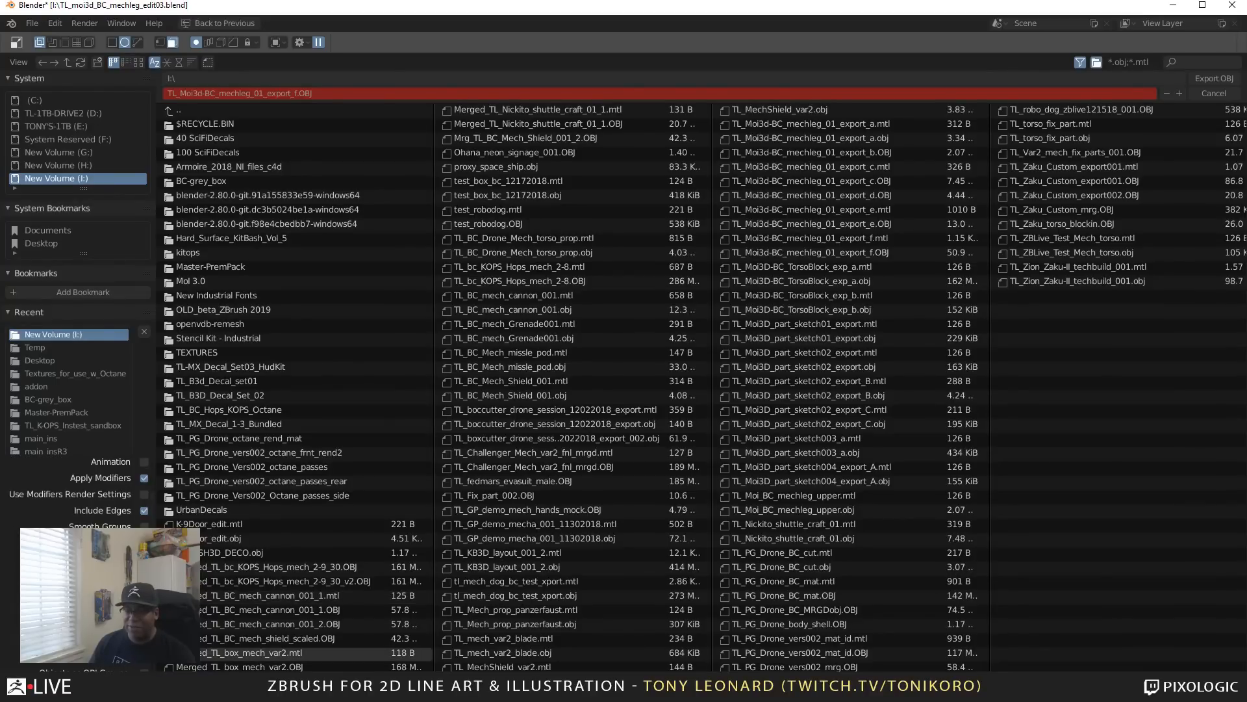
scroll(130, 669, down, 2)
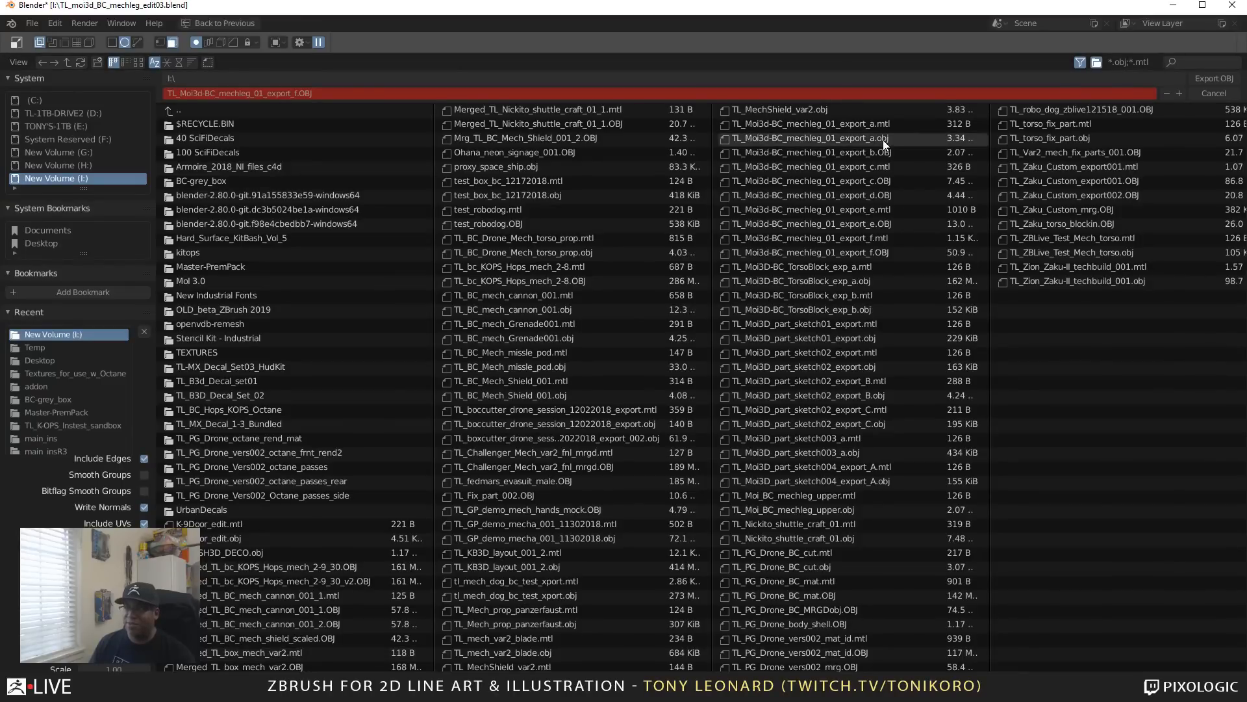
Step: Switch to OctaneRender Studio and enlarge the node graph area to show the mech's mesh nodes
key(alt+Tab)
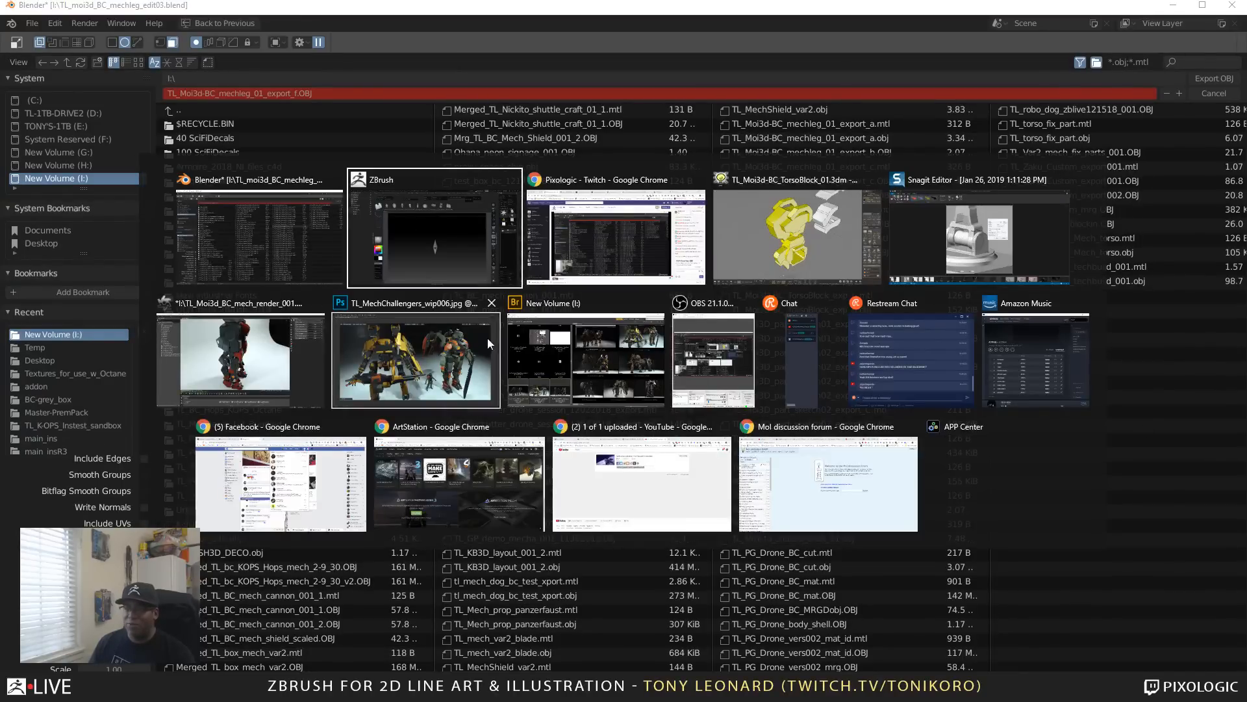
click(234, 332)
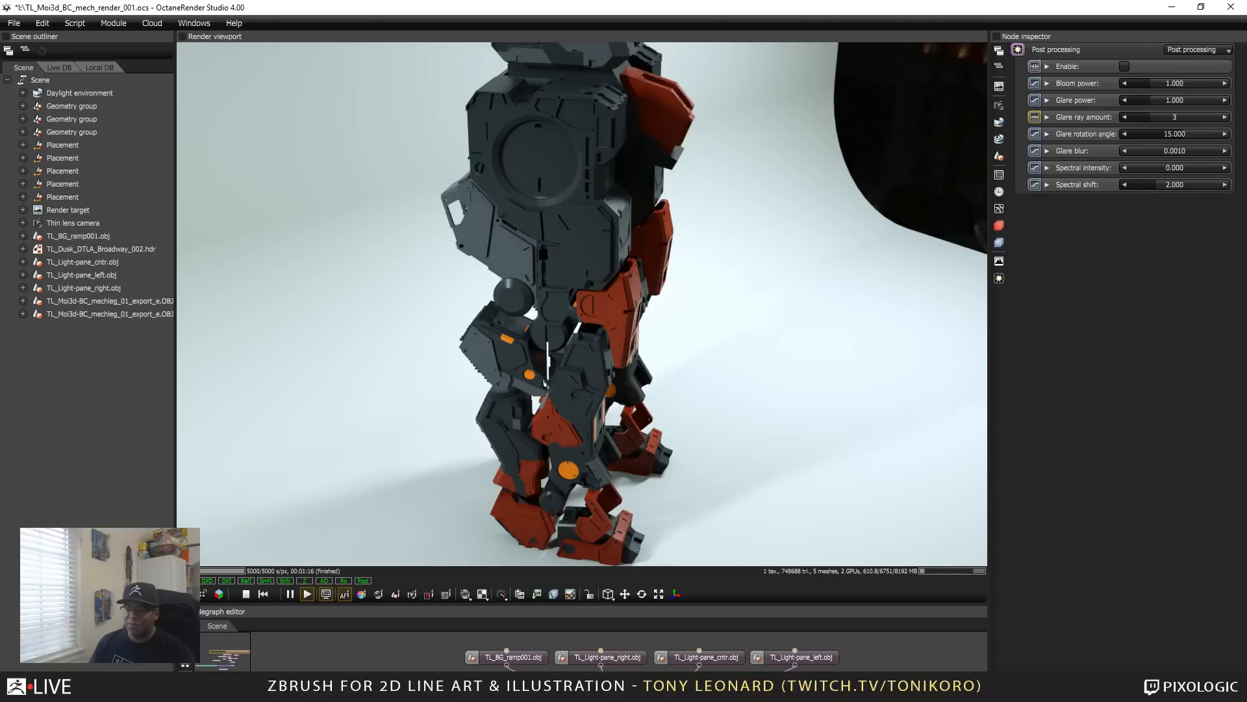
drag(776, 605, 776, 420)
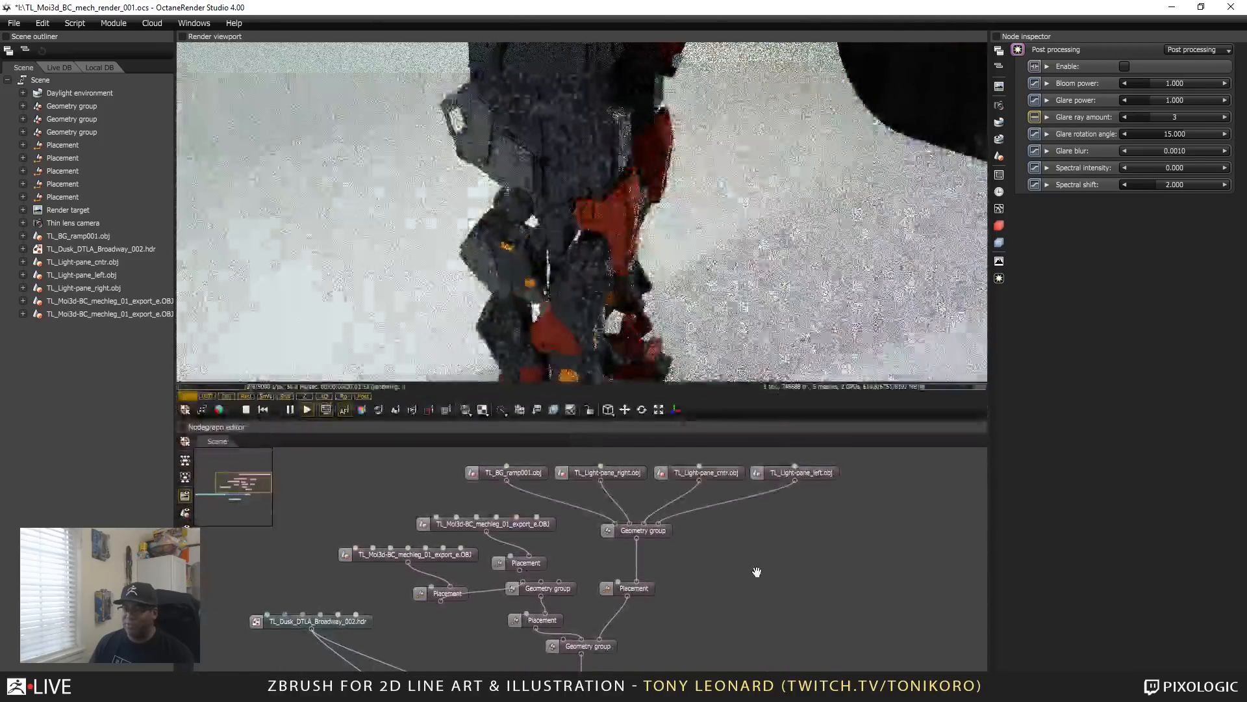
scroll(609, 501, up, 1)
drag(669, 559, 877, 511)
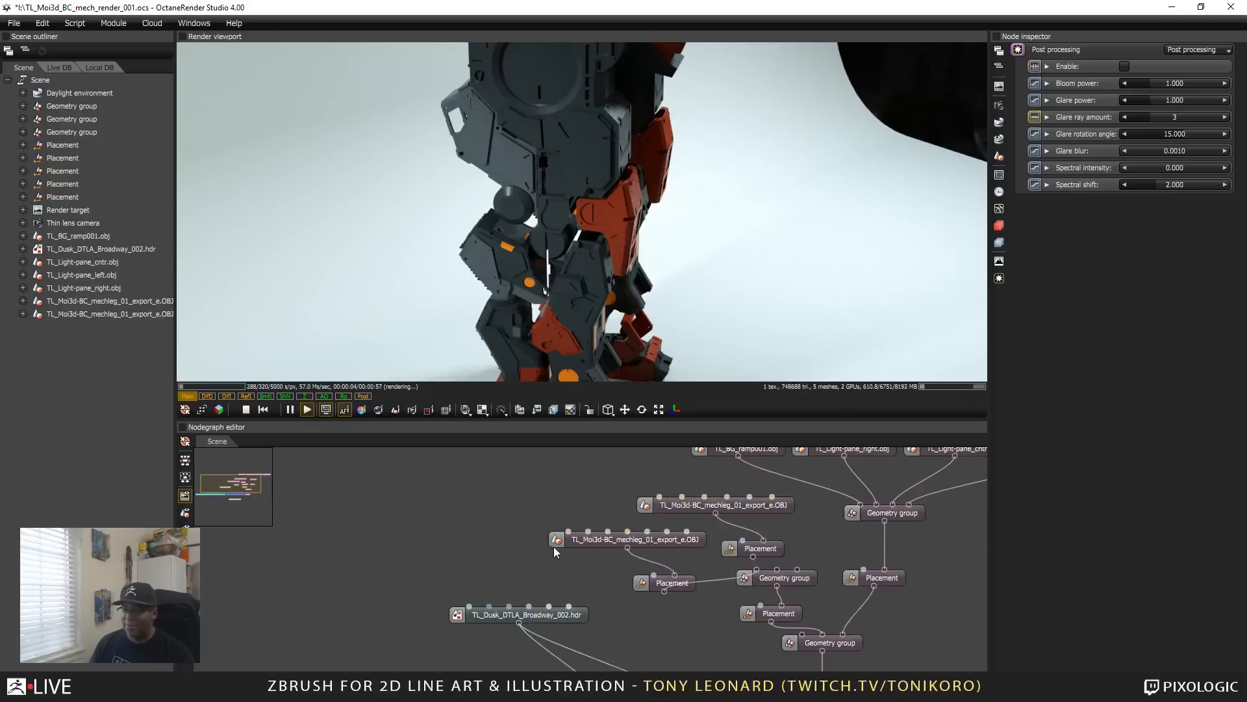
Step: Select the lower mechleg export mesh node and pick the mech's dark body material in the render
click(591, 540)
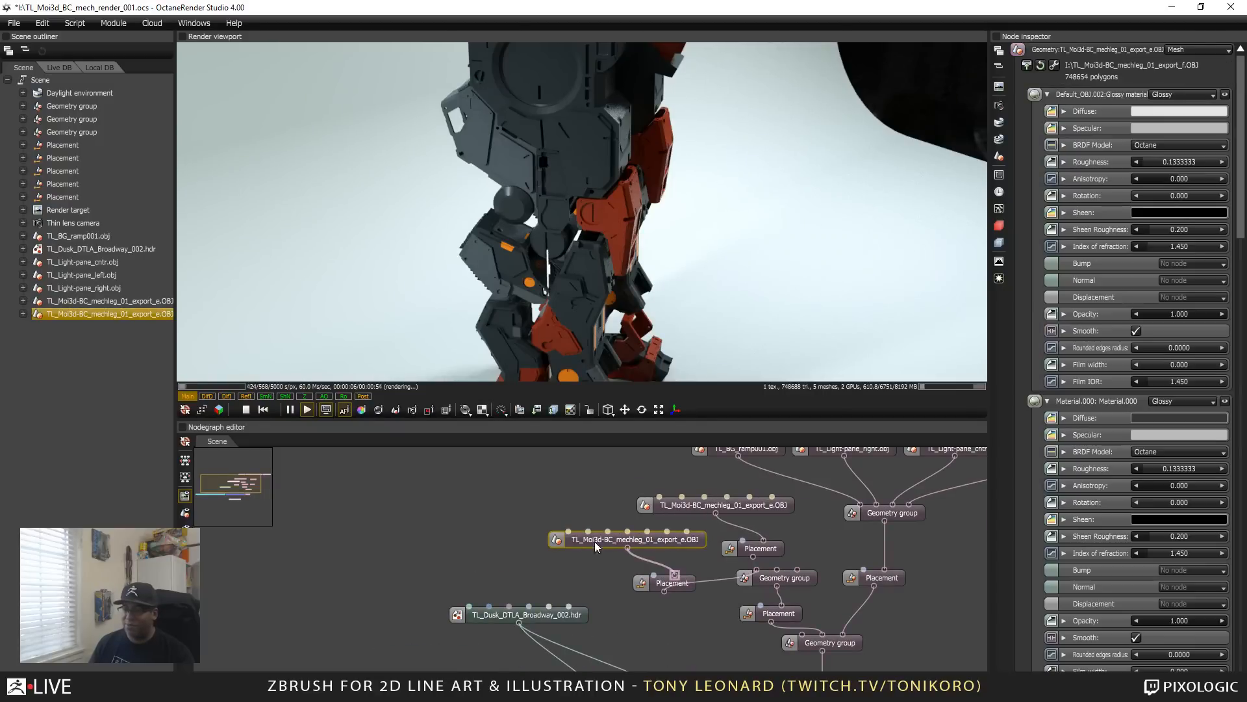
click(377, 410)
click(647, 360)
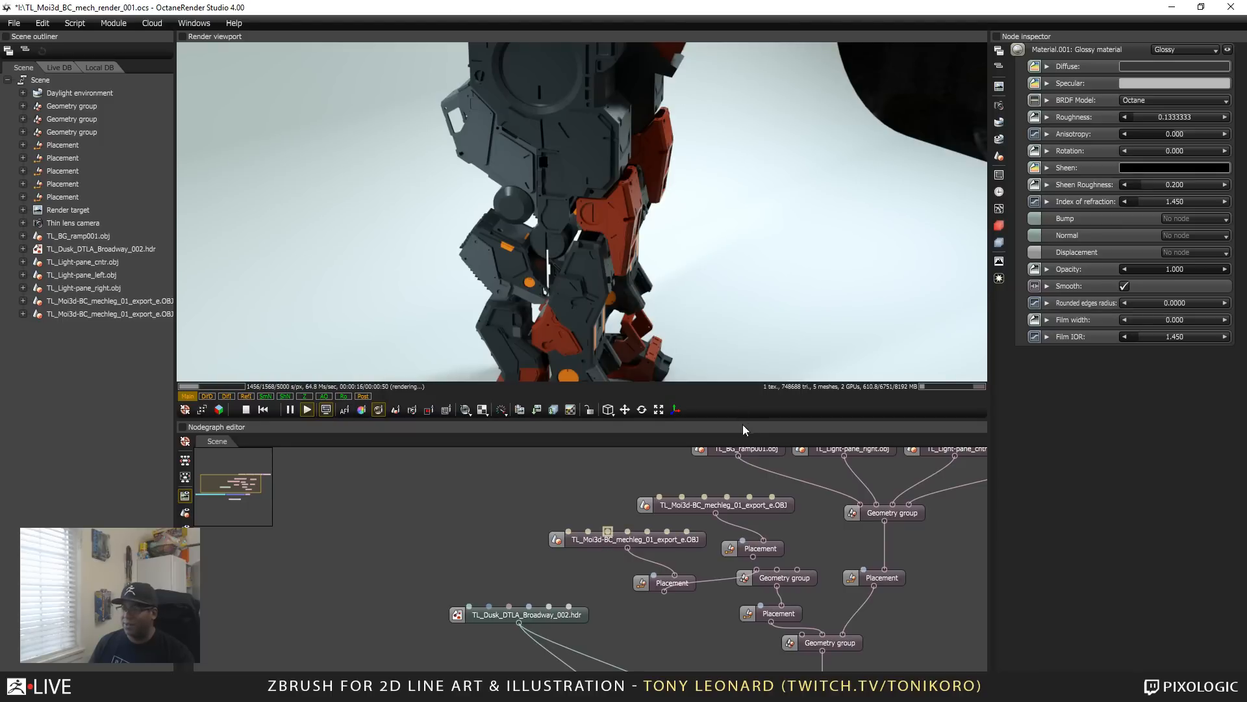
drag(743, 421, 742, 461)
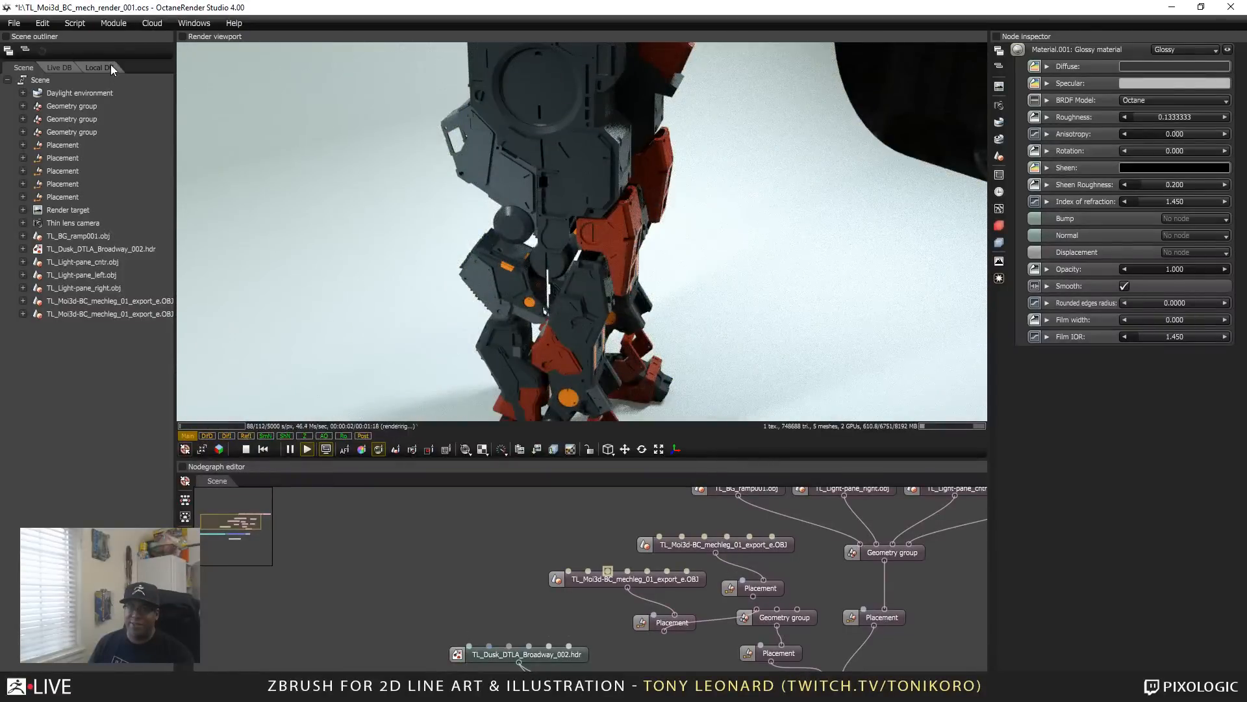
Step: Add the Cavity Dirt - Mixed chain from the local database and connect its Diffuse material to the mech's dark body material input
click(100, 67)
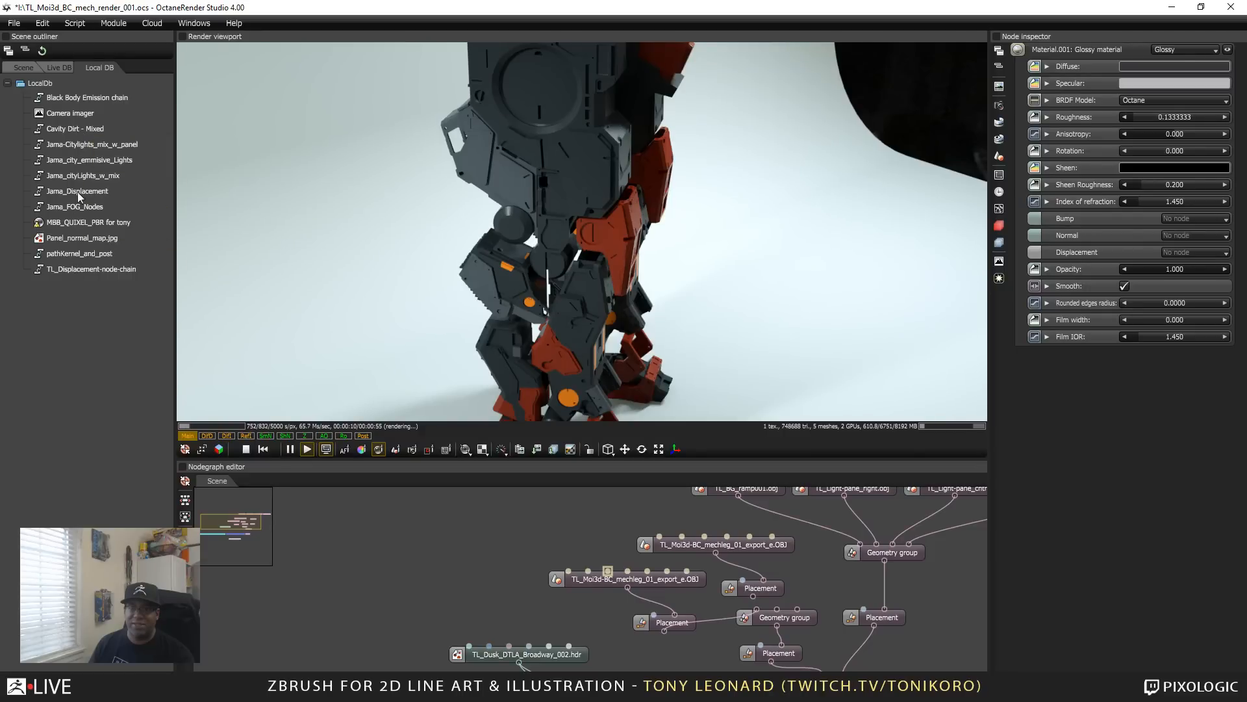
drag(86, 130, 449, 542)
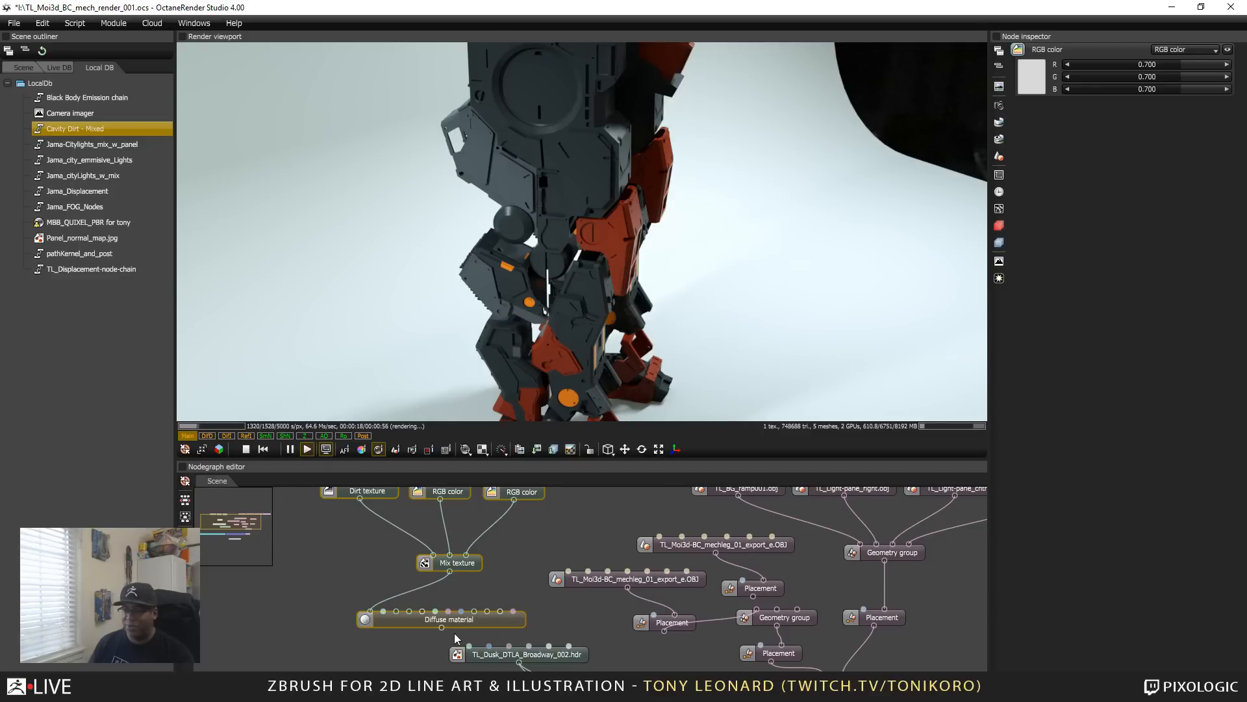
drag(442, 628, 607, 571)
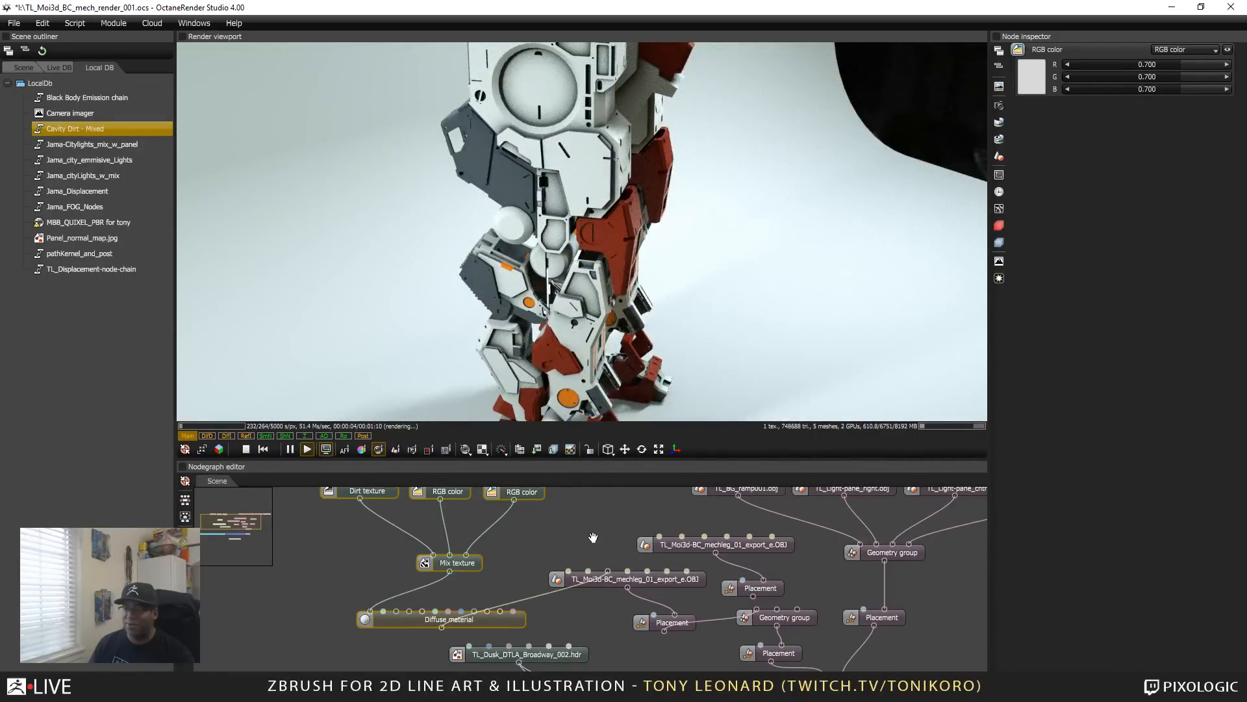
middle_drag(593, 538, 583, 612)
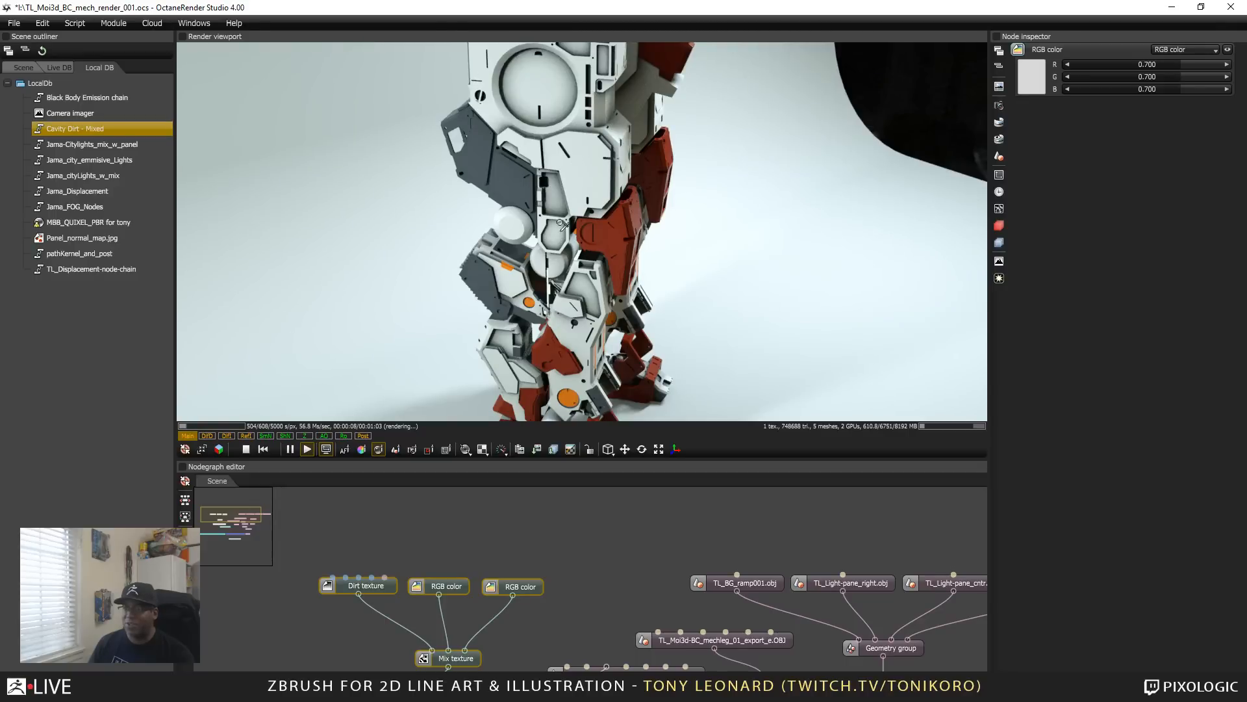
drag(628, 280, 658, 200)
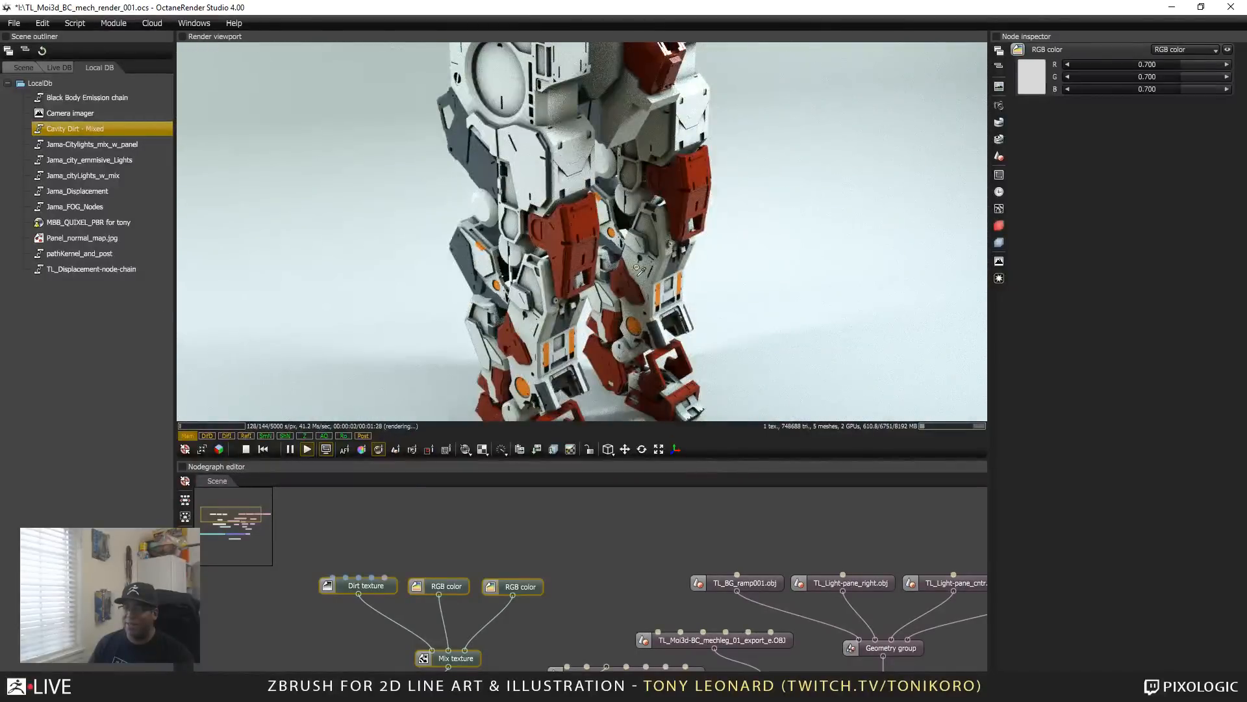
Step: Set the black body emission power of the TL_Light-pane_left.obj light panel to 7590
scroll(611, 252, down, 3)
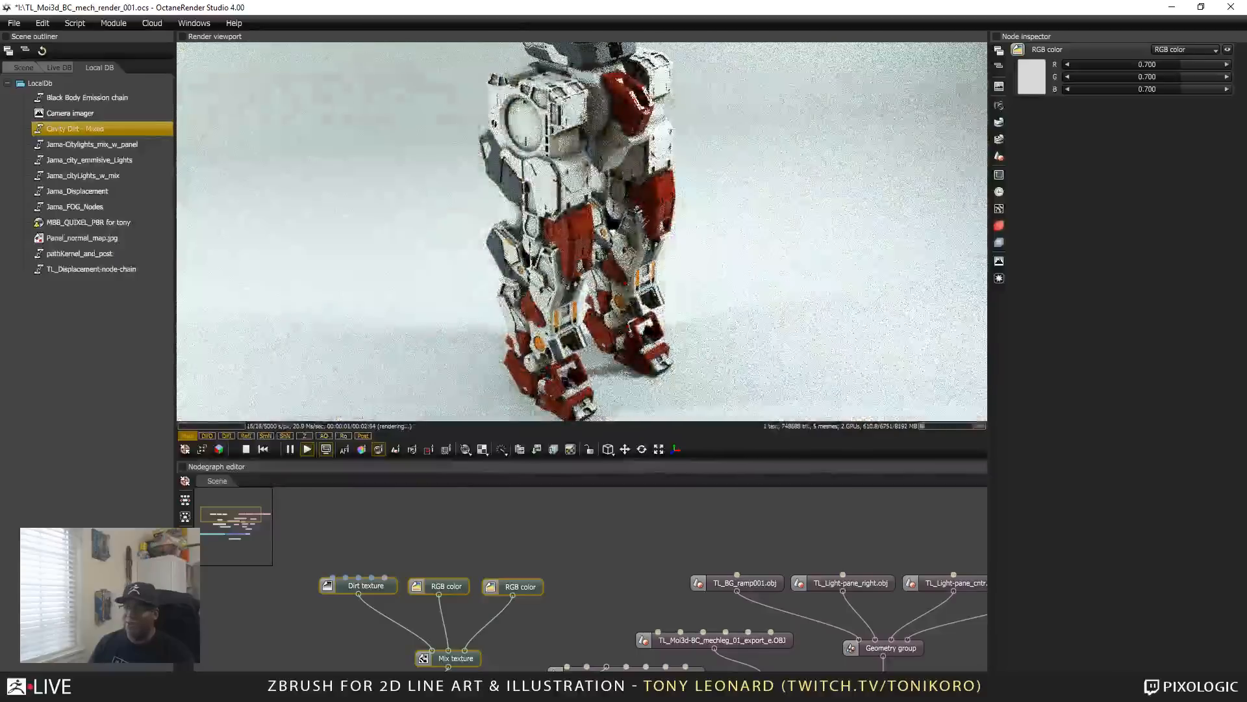
scroll(554, 213, up, 2)
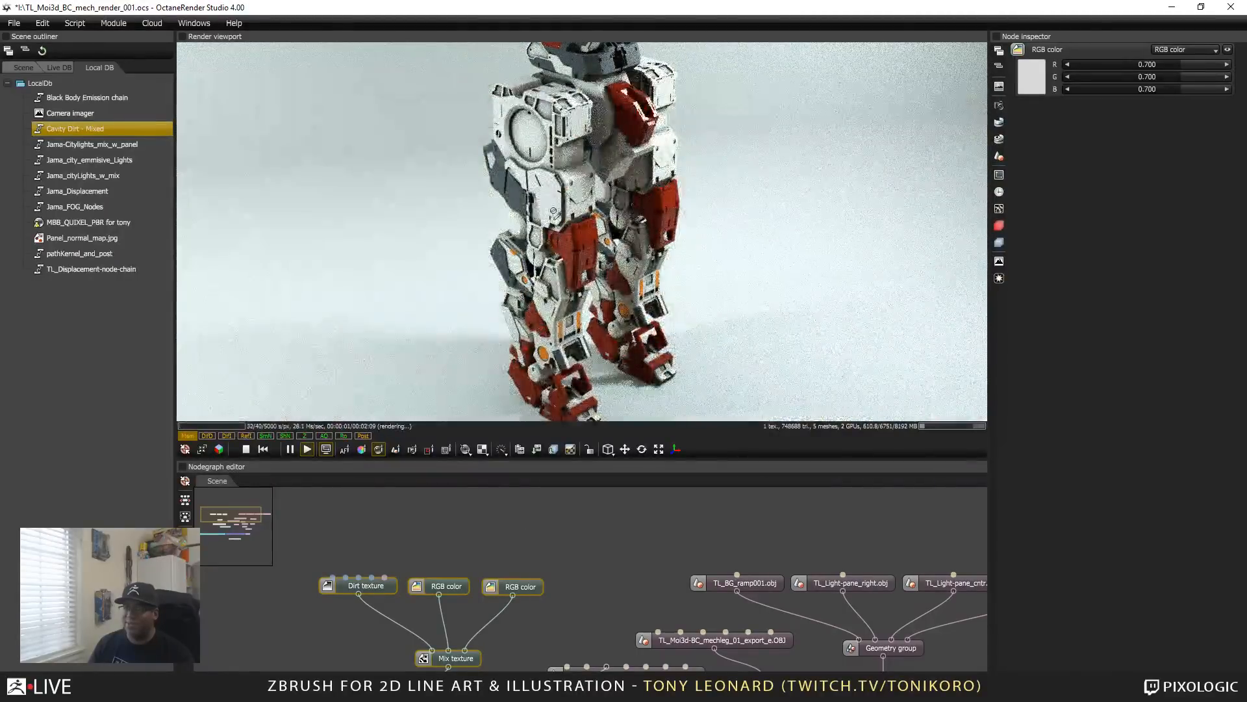
scroll(554, 212, up, 3)
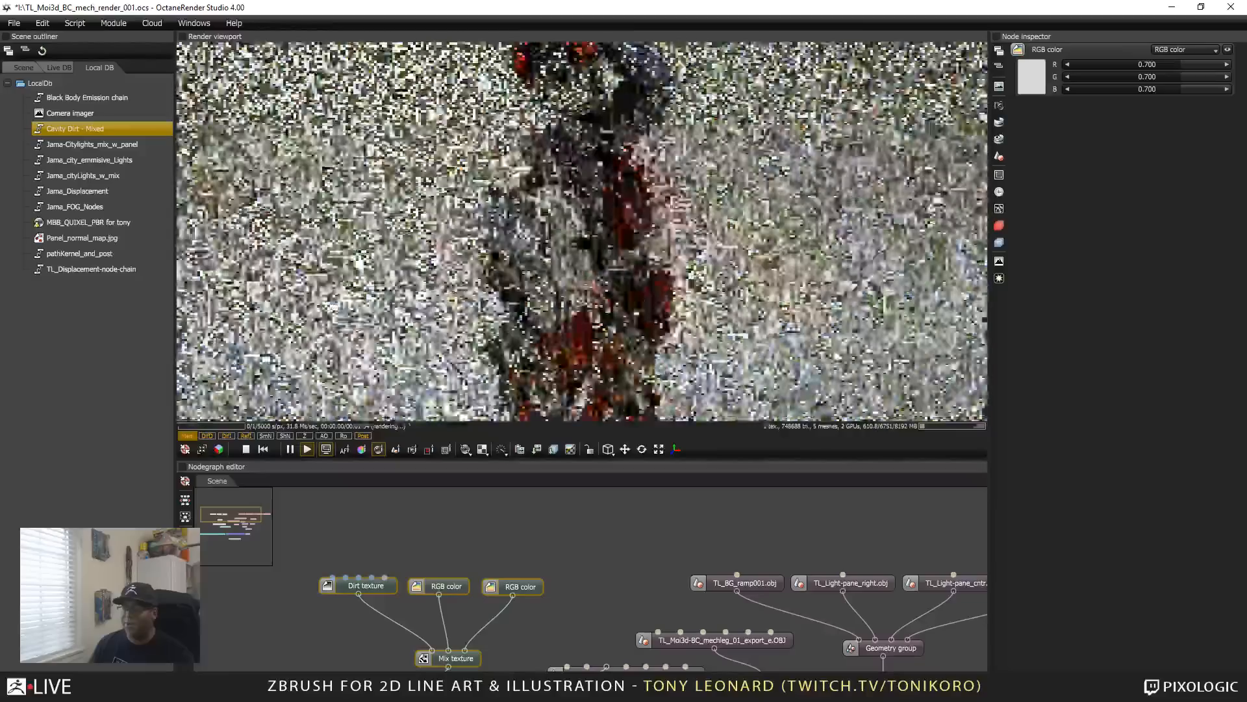
drag(585, 228, 455, 230)
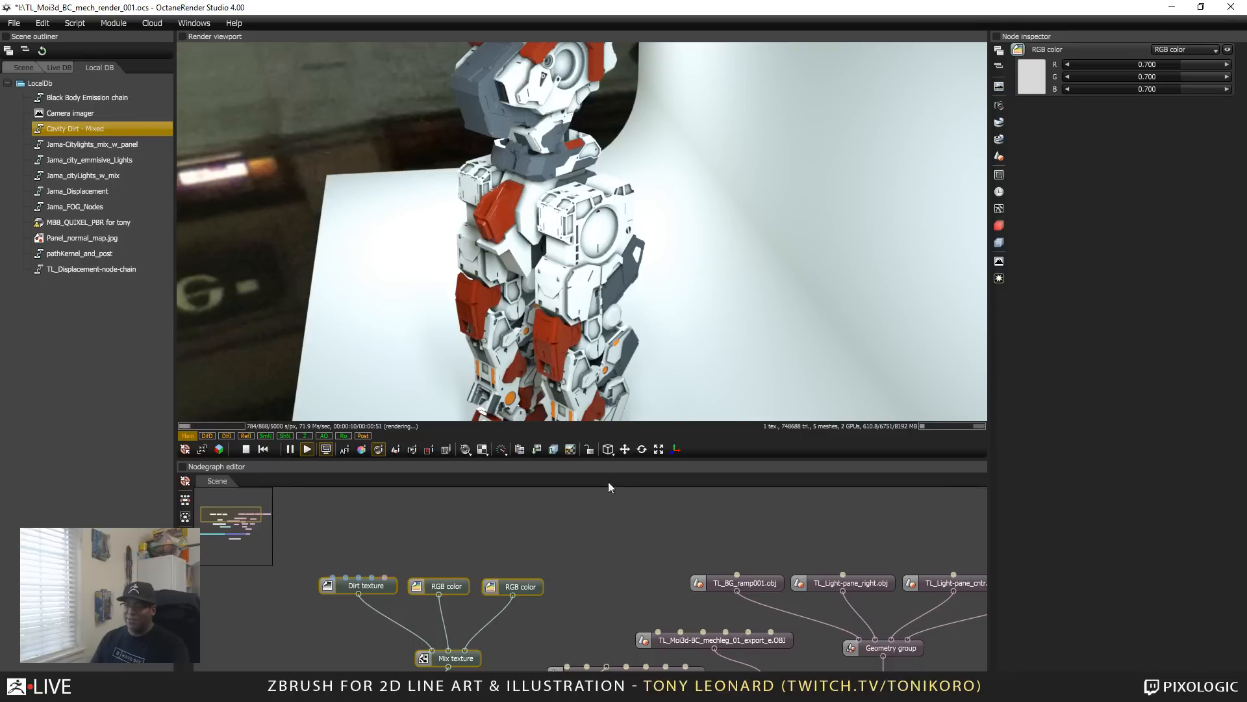
drag(820, 549, 627, 562)
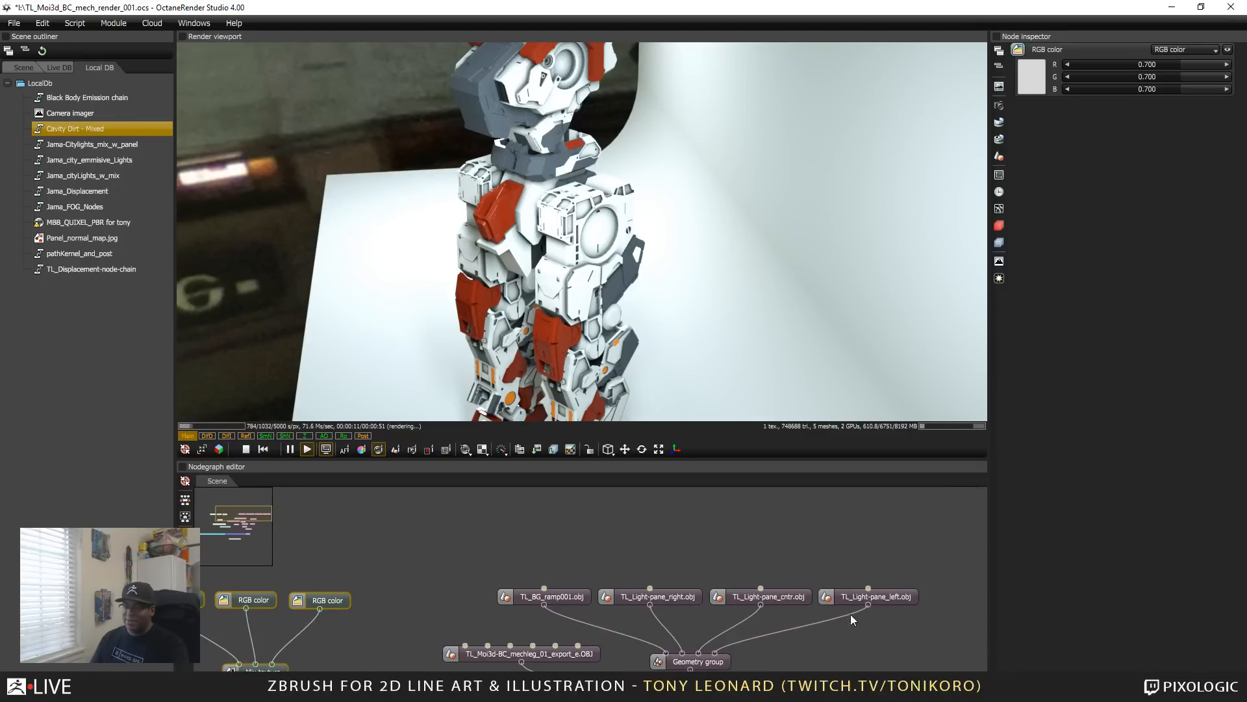
click(887, 595)
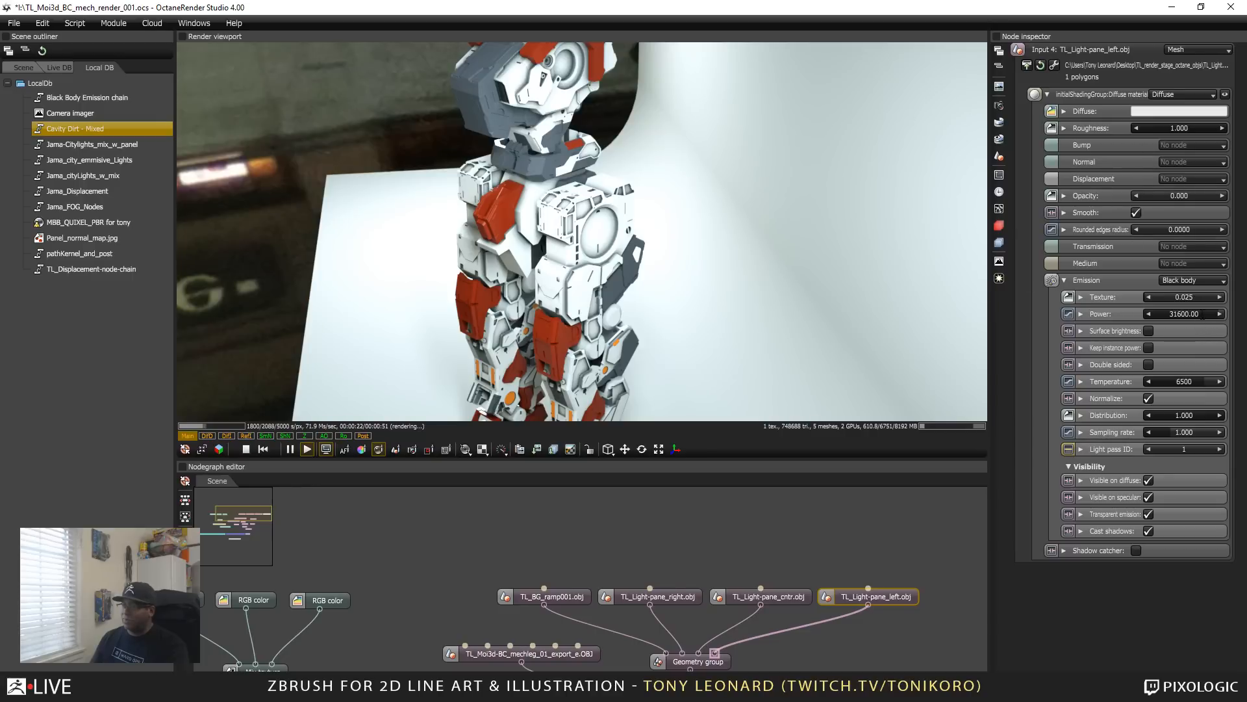
mouse_move(1203, 314)
mouse_down()
mouse_move(1187, 317)
mouse_move(1211, 318)
mouse_up()
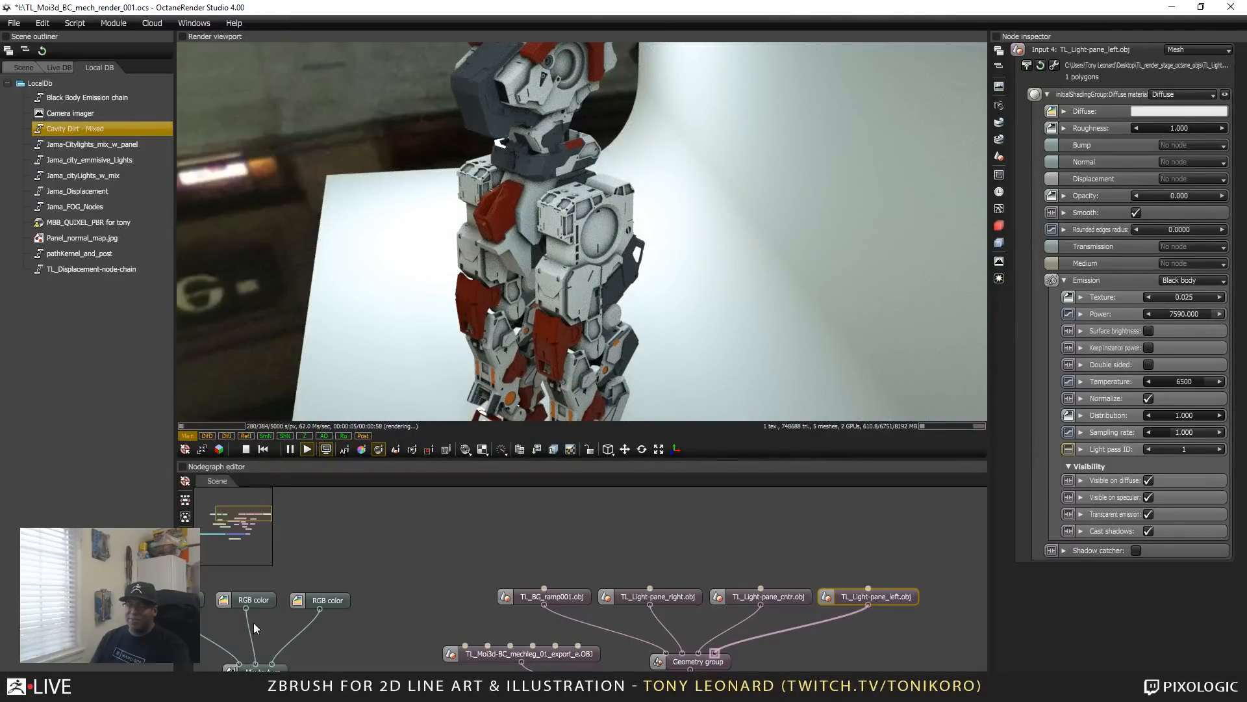
Step: Change the mix texture's second RGB color to a dark blue-grey, hex 48515C
drag(326, 572, 511, 556)
click(454, 587)
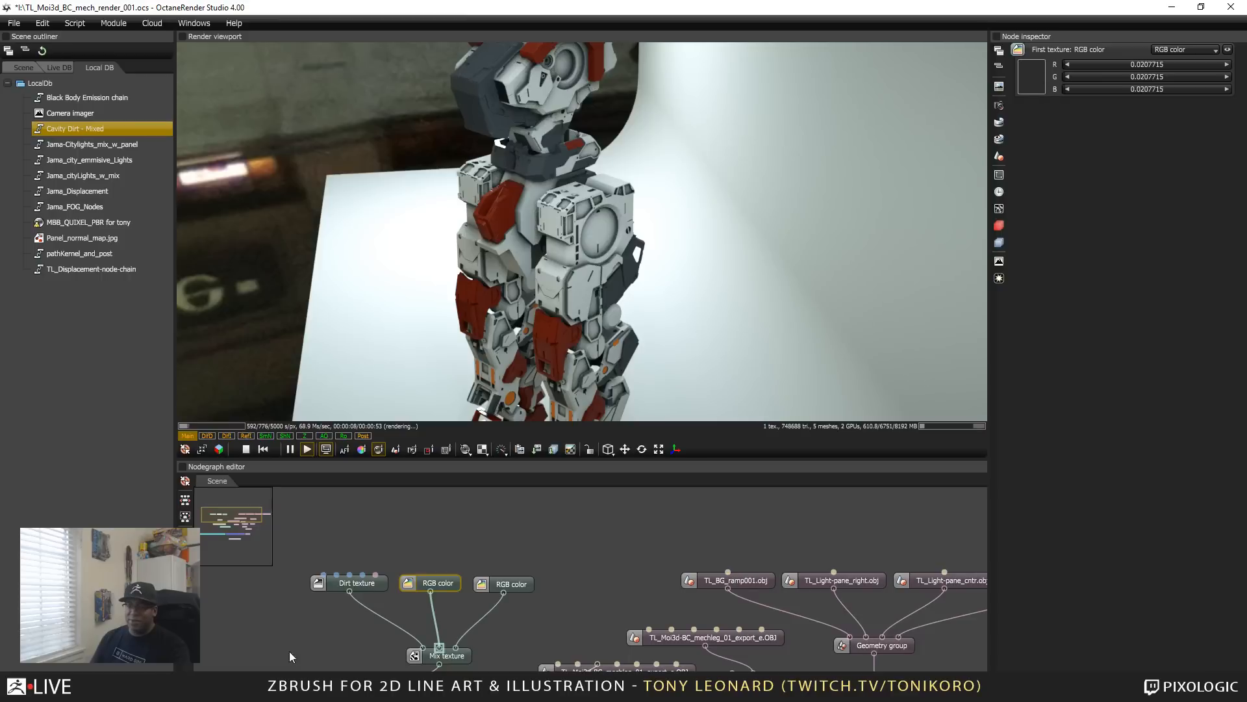
click(363, 586)
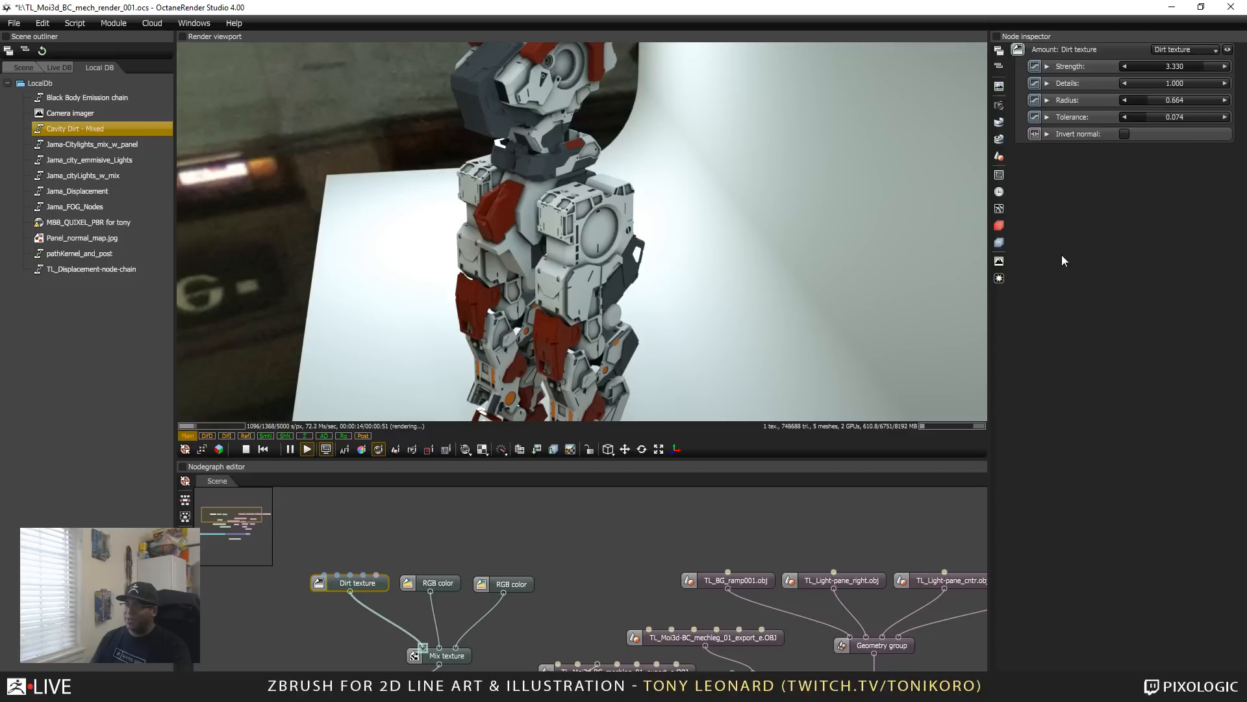
click(525, 587)
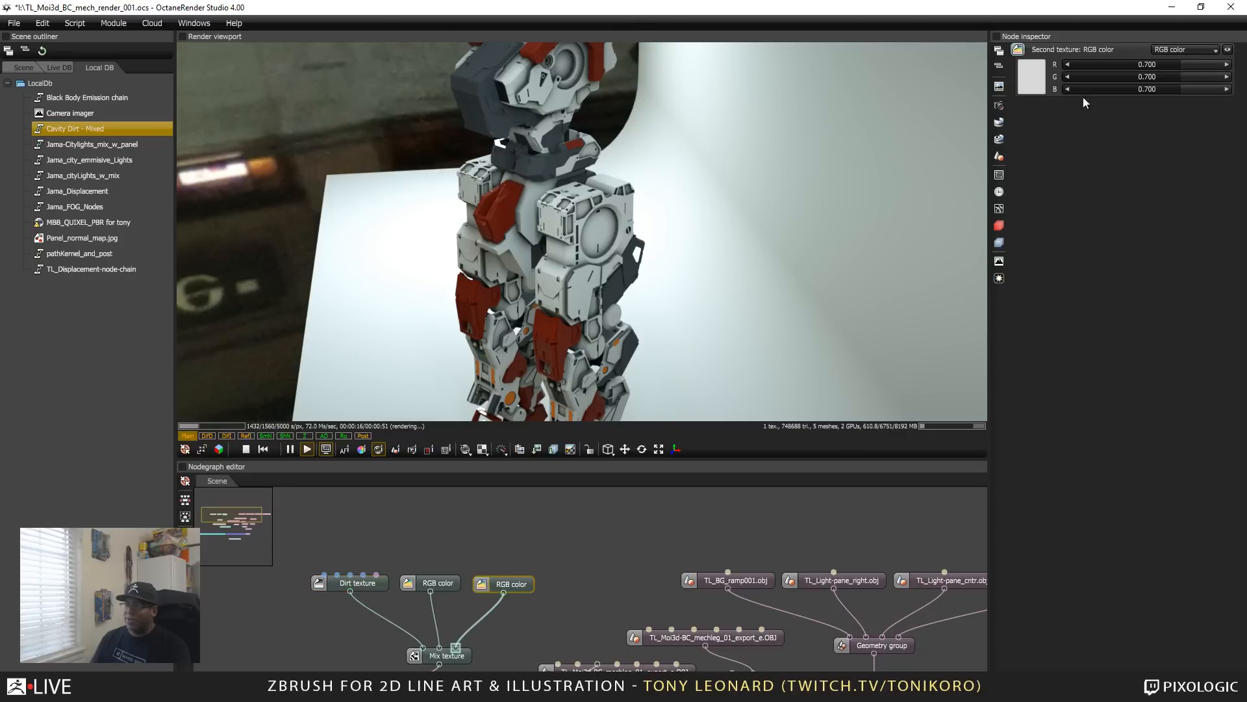
click(1033, 81)
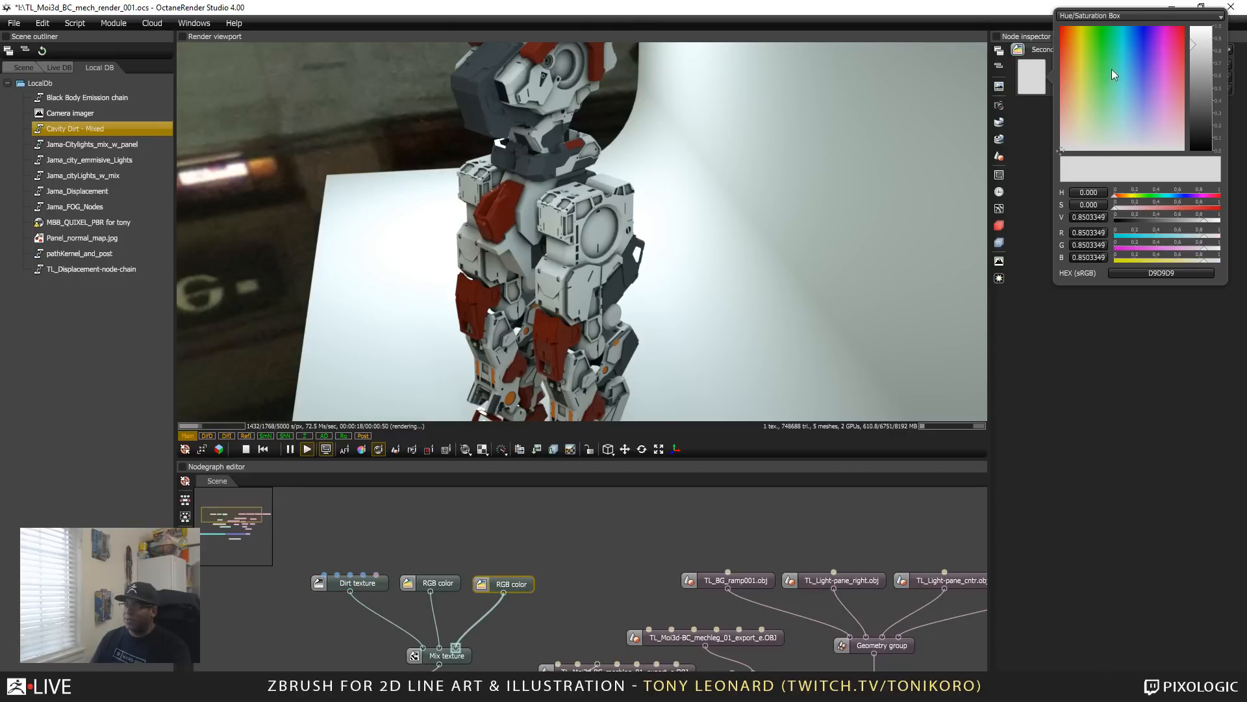
drag(1128, 104, 1133, 122)
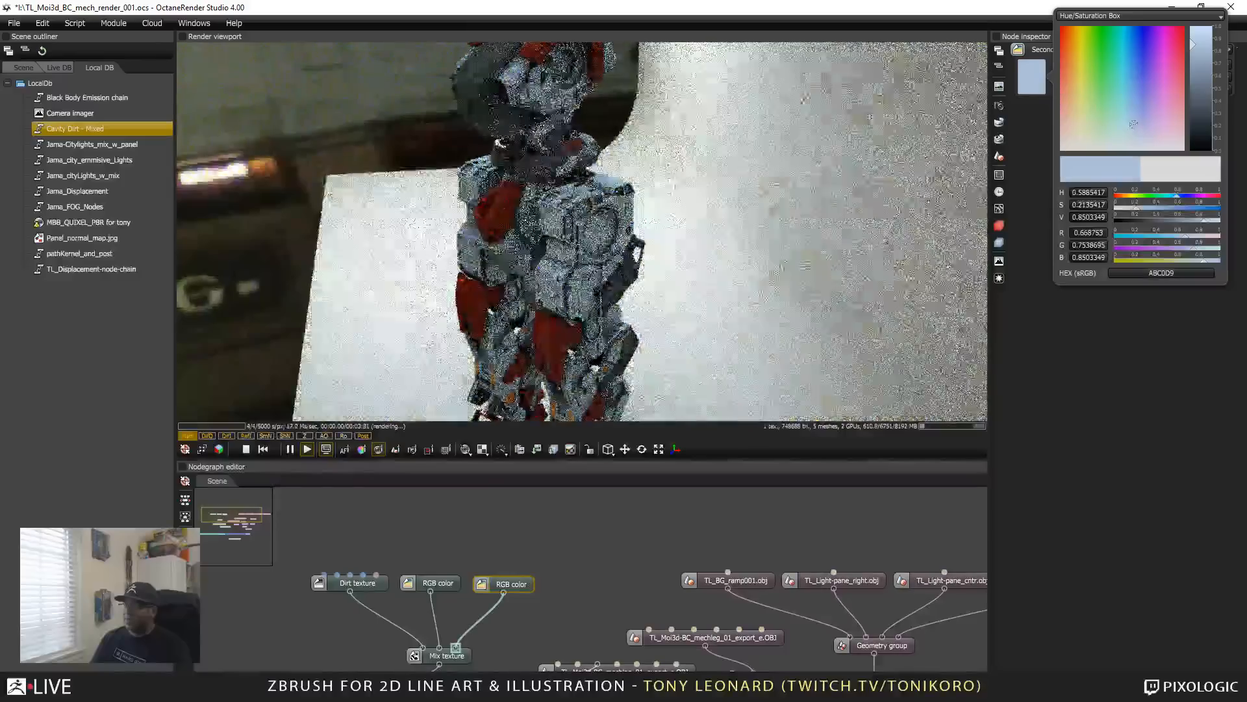
drag(1198, 46, 1201, 106)
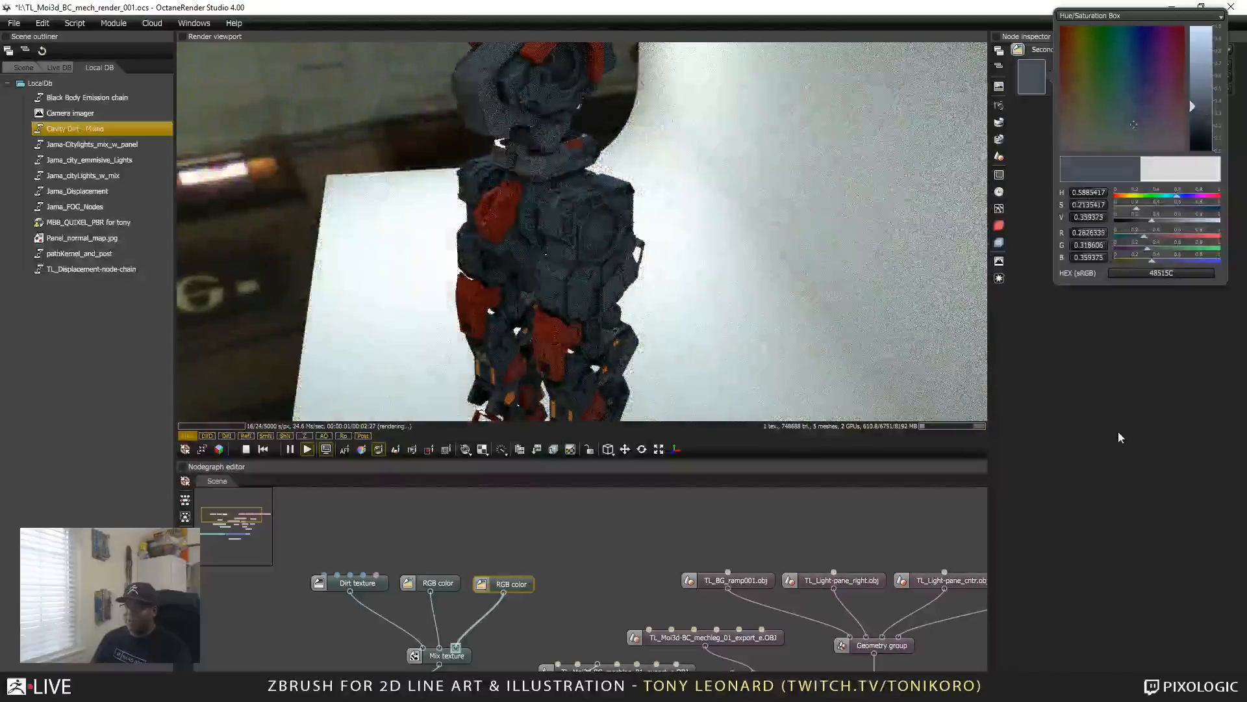
click(1118, 437)
Step: Convert the diffuse material fed by the mix texture to a Glossy material
drag(443, 616, 500, 521)
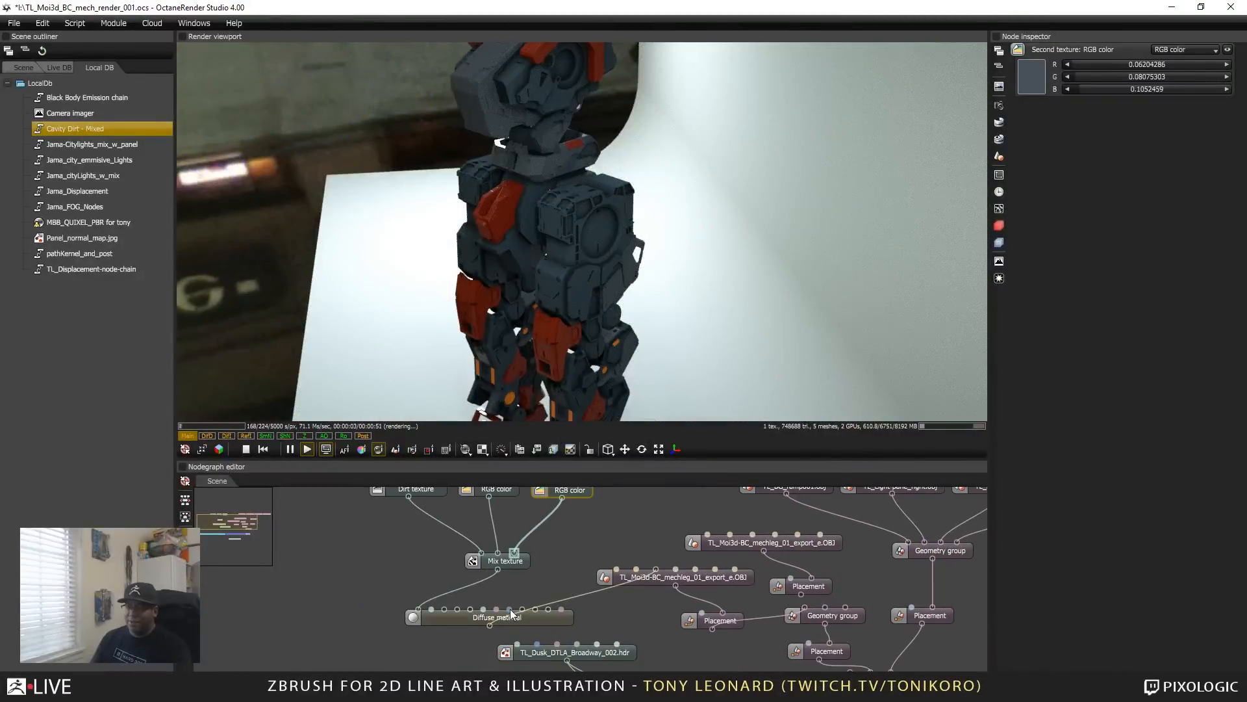
click(536, 620)
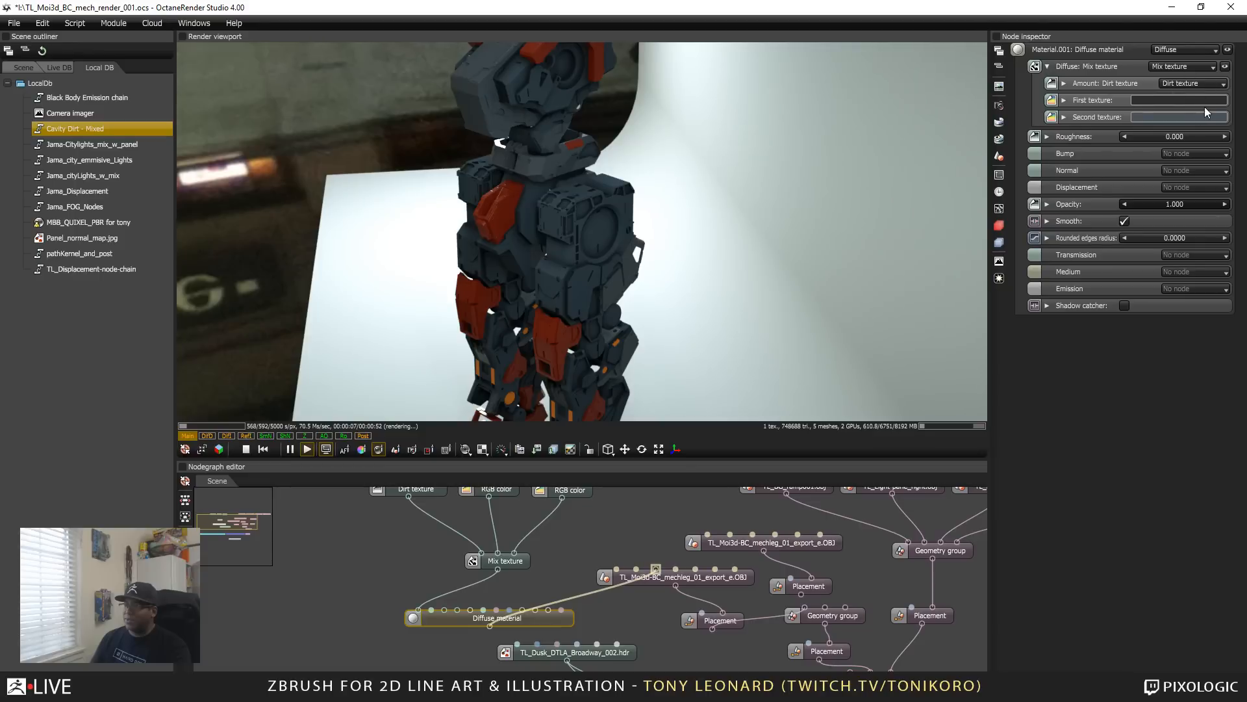
click(1195, 49)
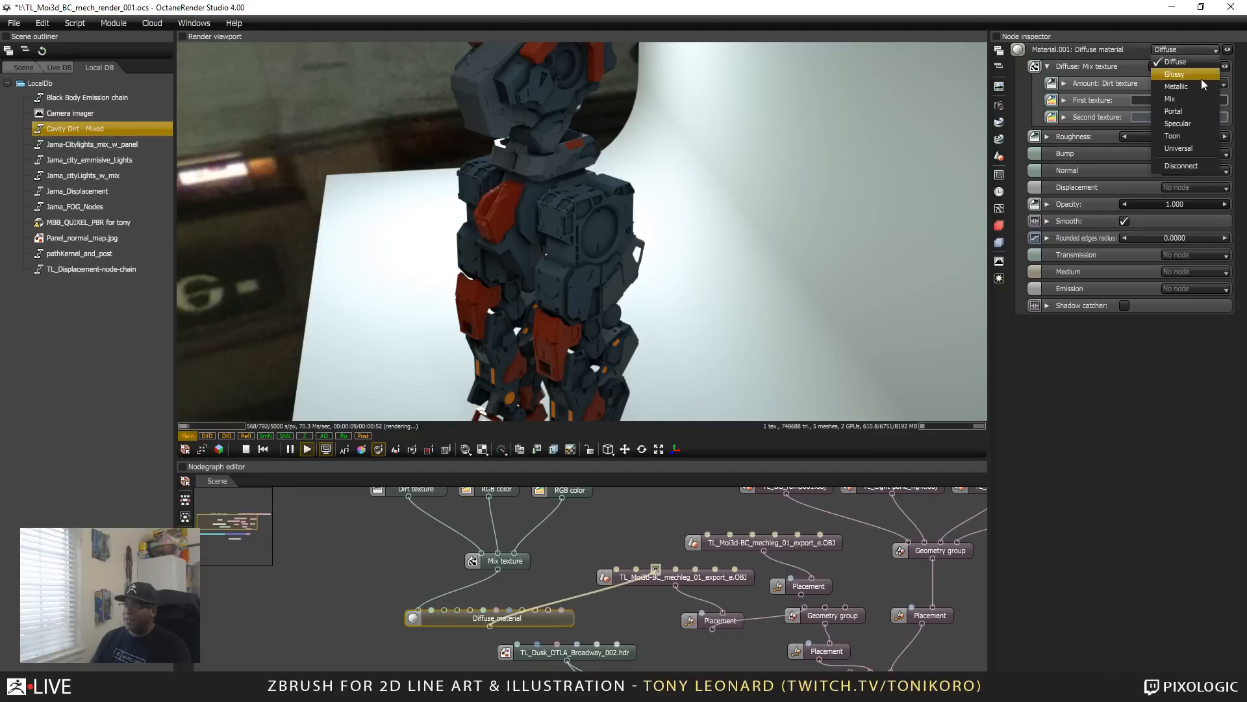
click(1202, 79)
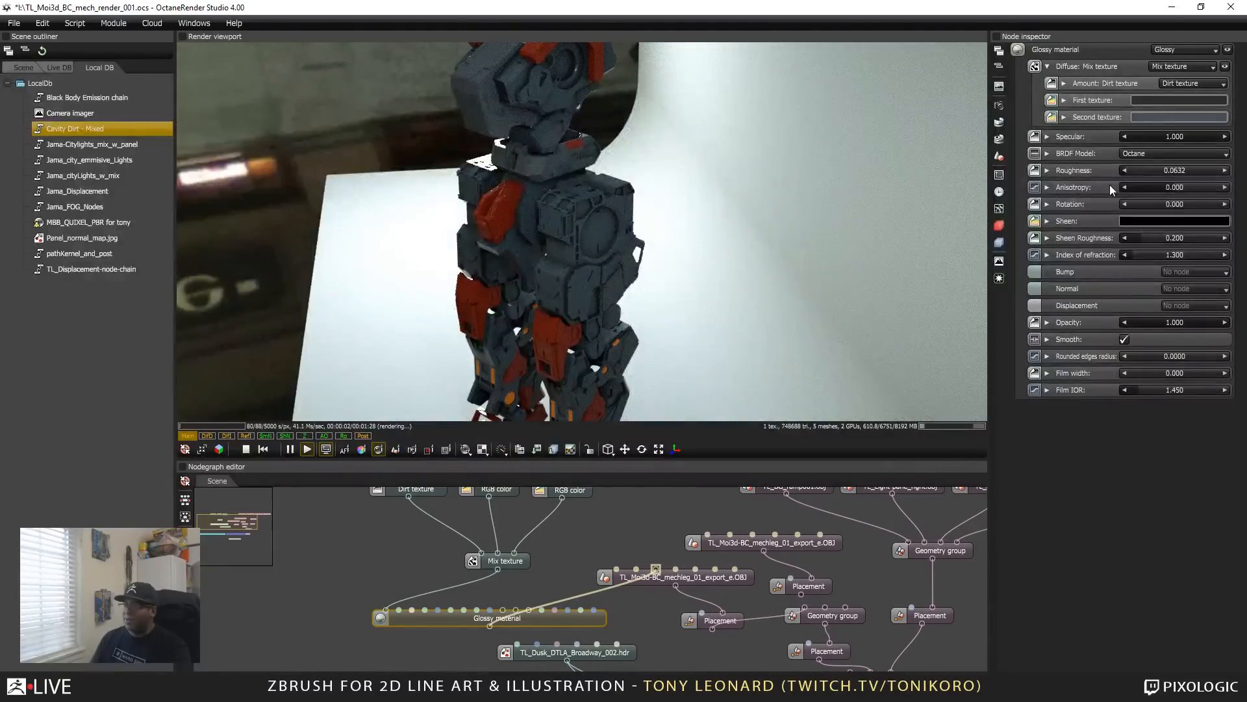
Step: Load polySurface1_specular.png as an RGB image in the glossy material's specular channel and set its projection to Box
drag(554, 273, 637, 238)
scroll(621, 254, up, 5)
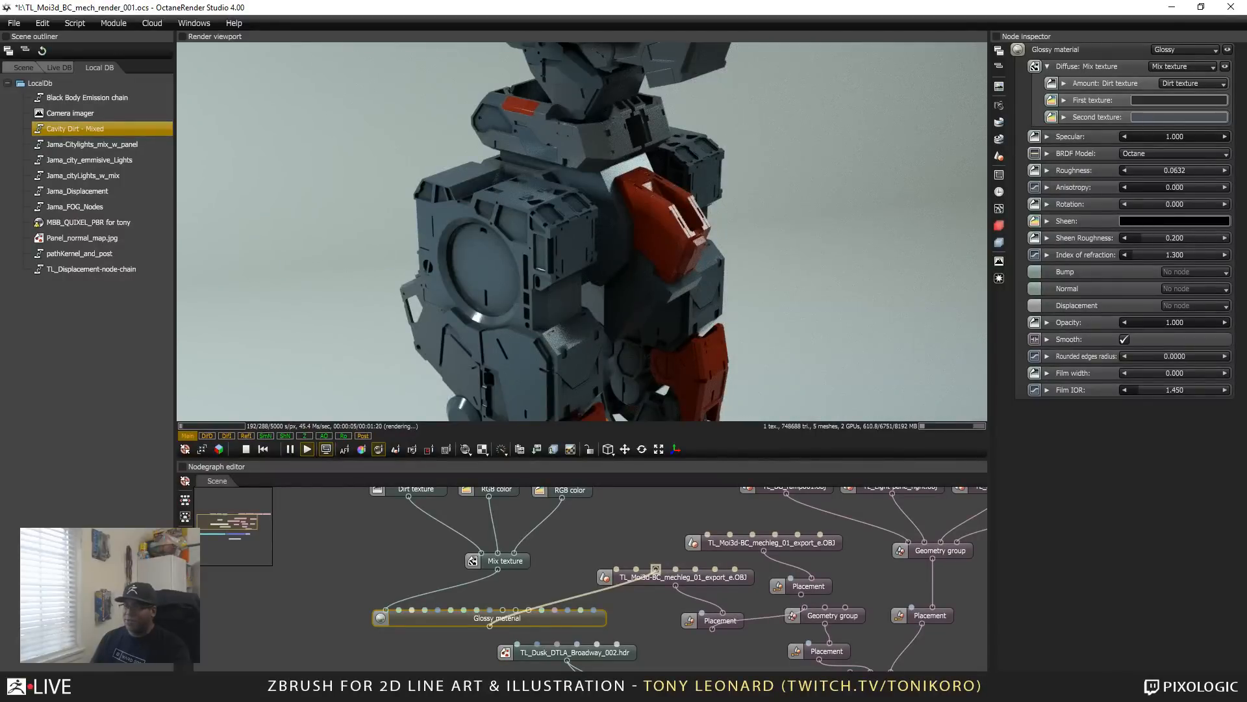
click(1047, 137)
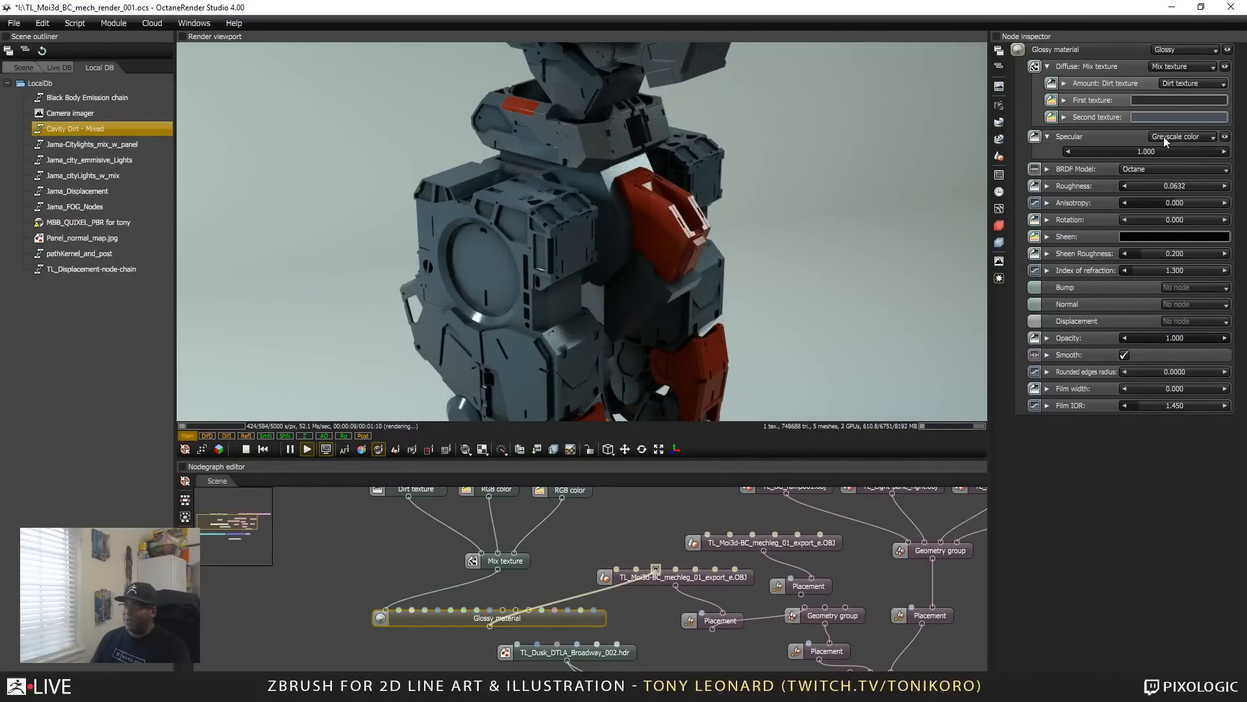
click(1183, 138)
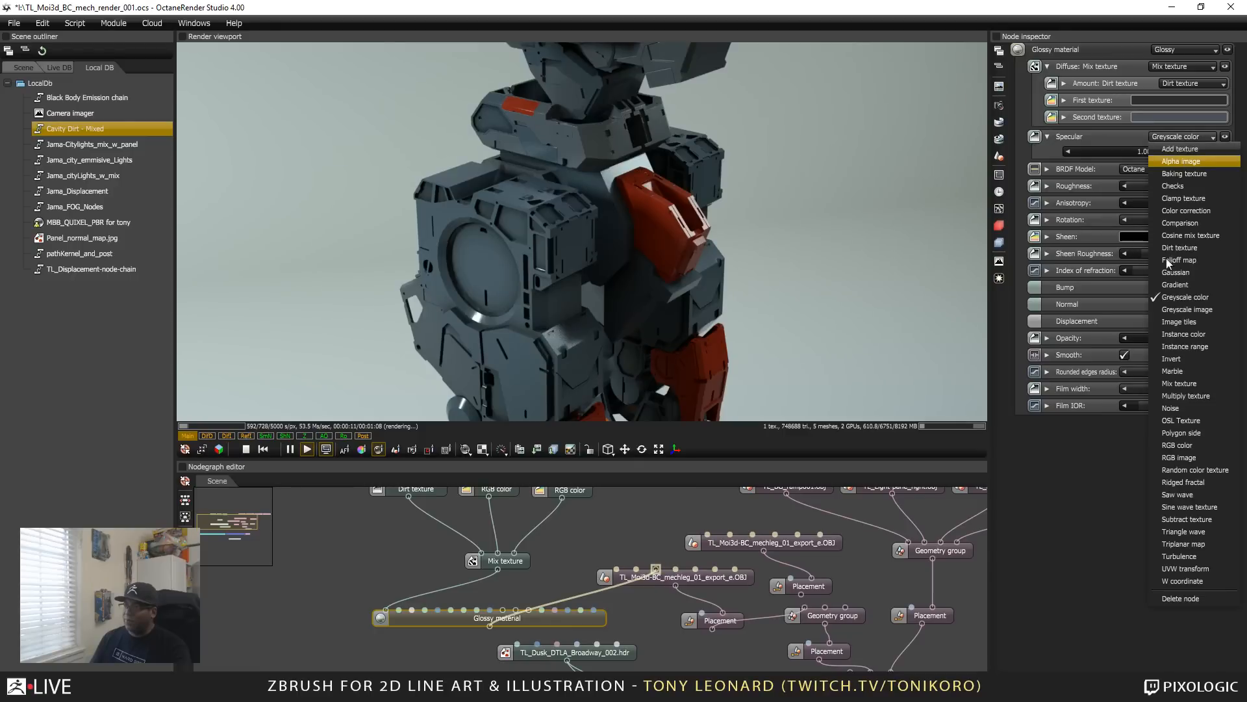
click(1213, 456)
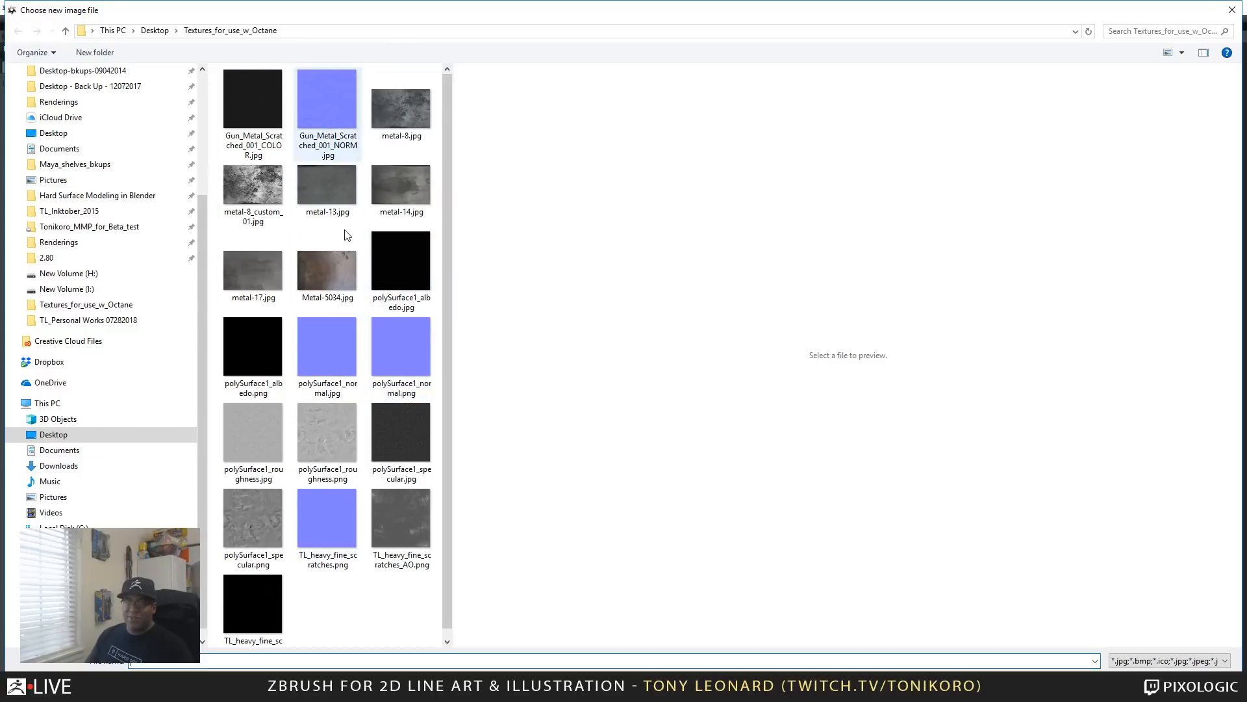
click(242, 185)
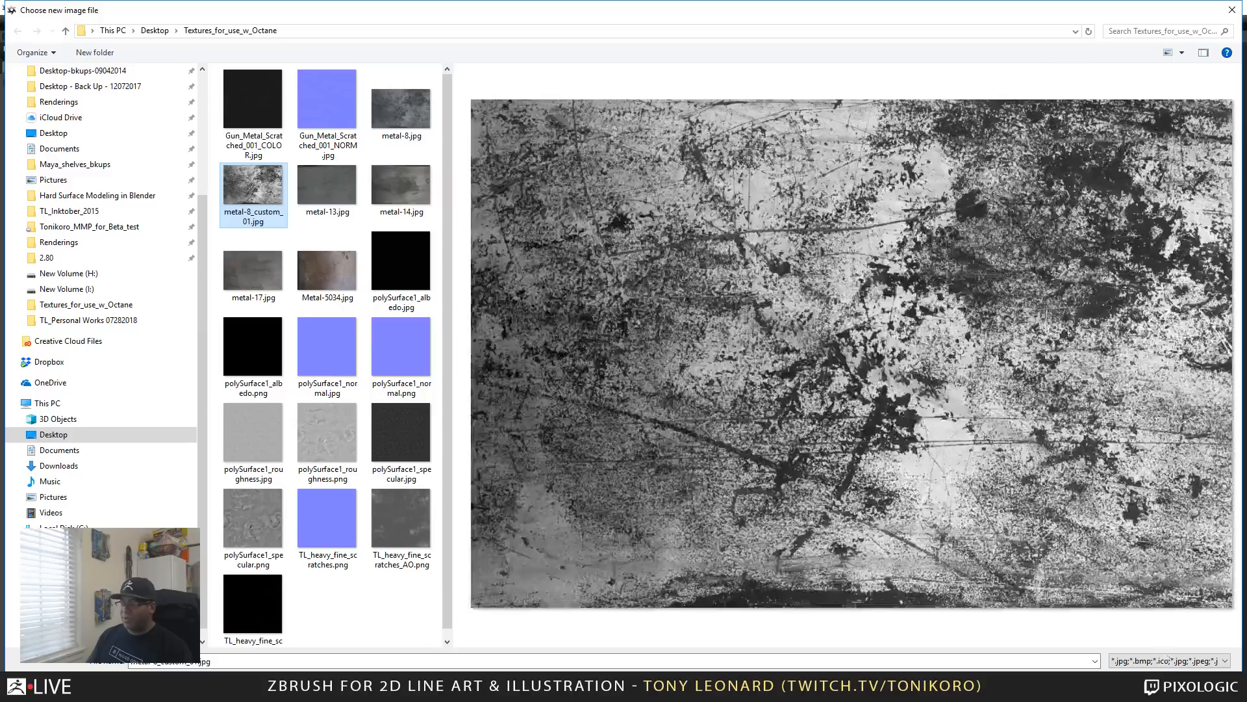
click(261, 529)
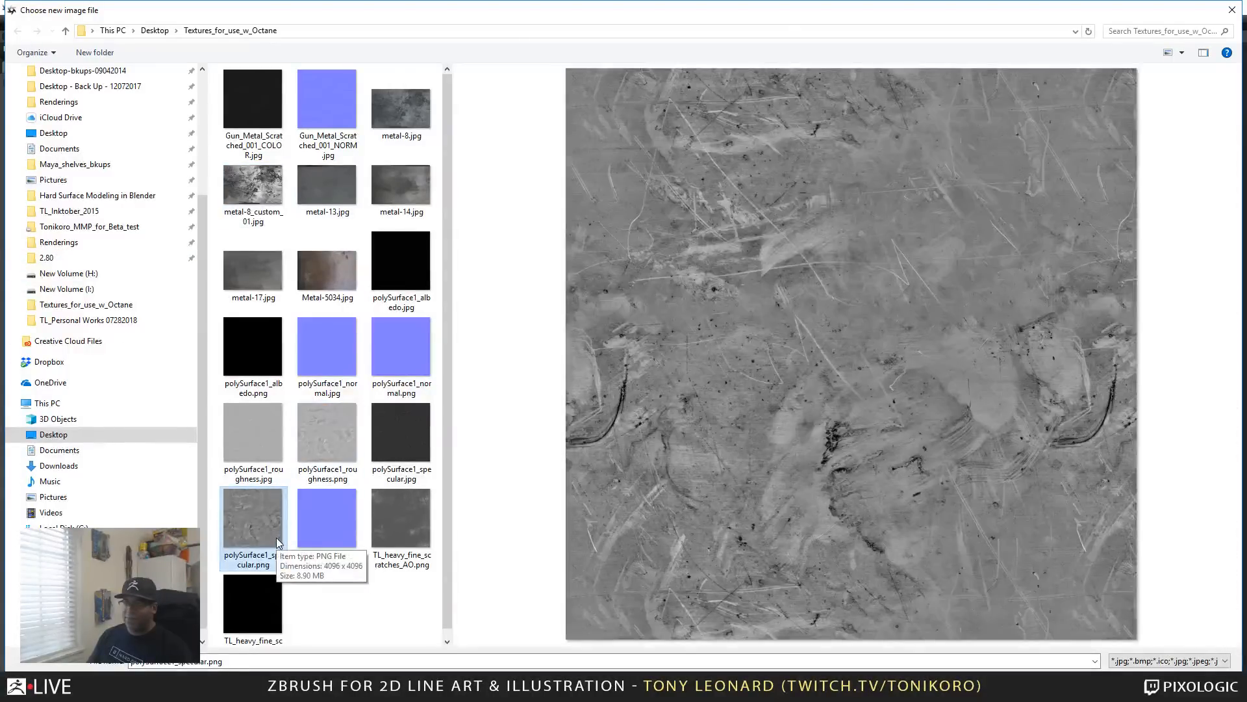
key(Return)
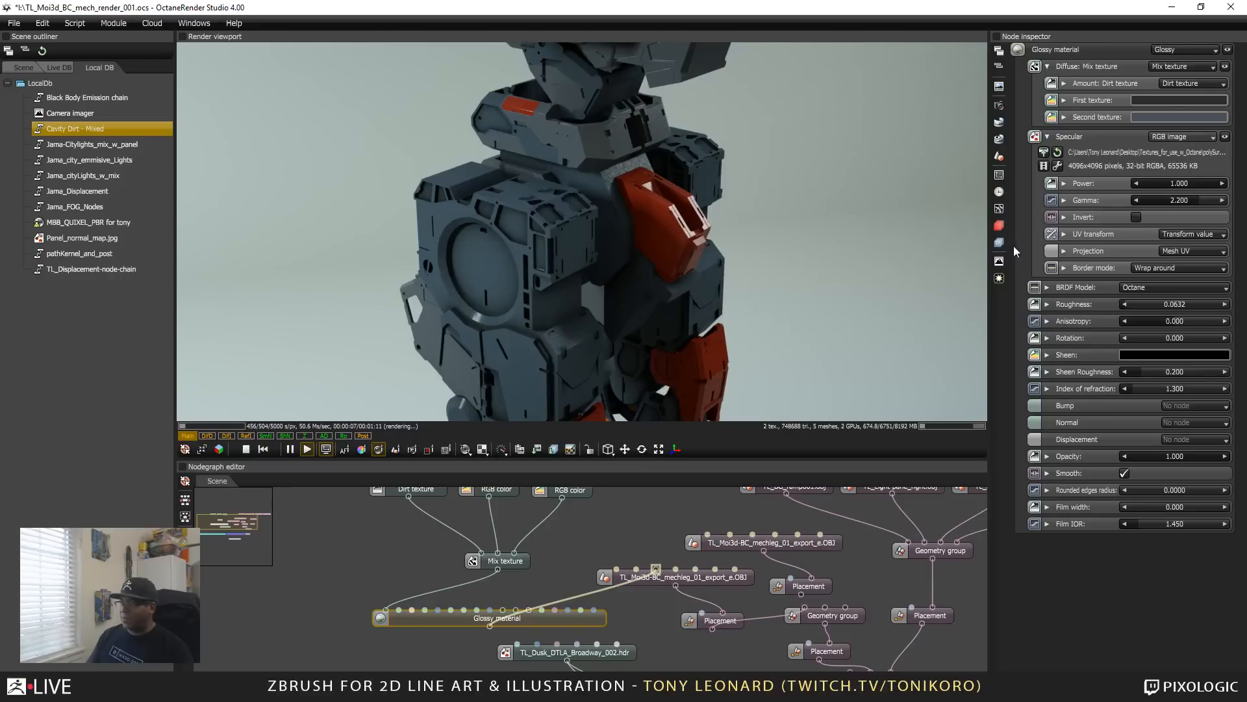
click(1205, 252)
click(1199, 264)
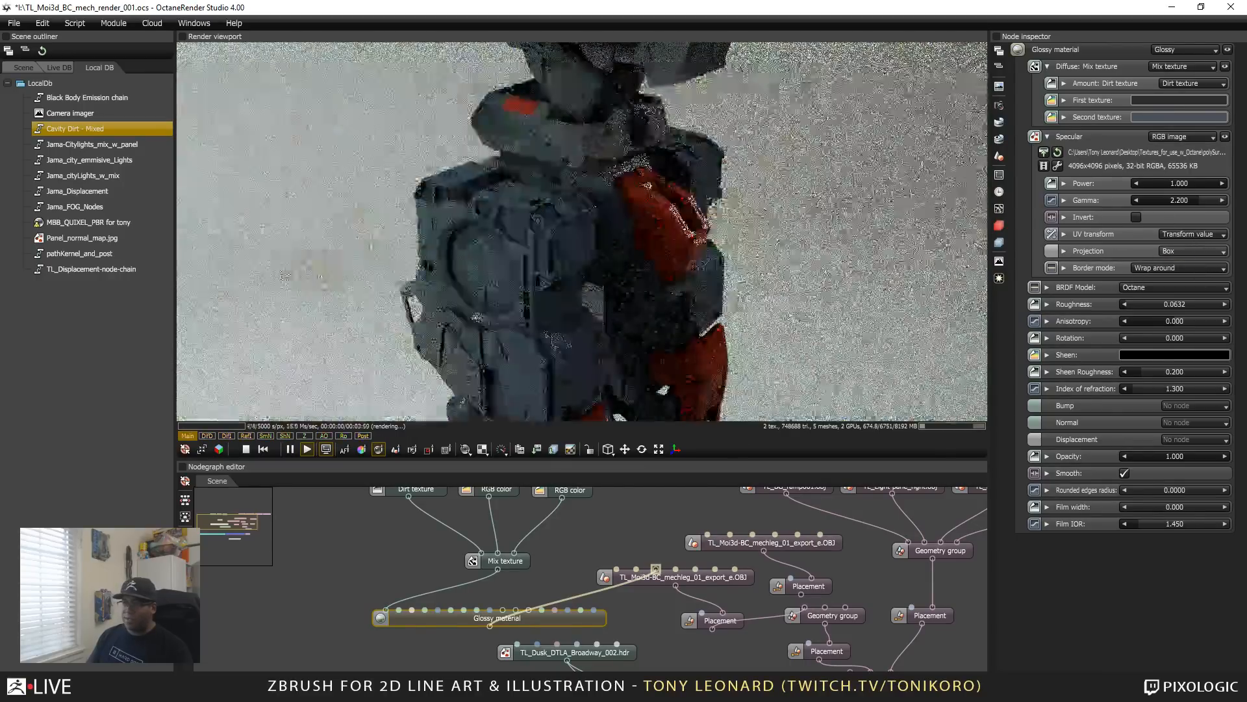
Step: Examine the glossy material's specular texture on the mech's shoulder armour up close and on the whole figure
drag(636, 290, 566, 311)
scroll(571, 274, up, 4)
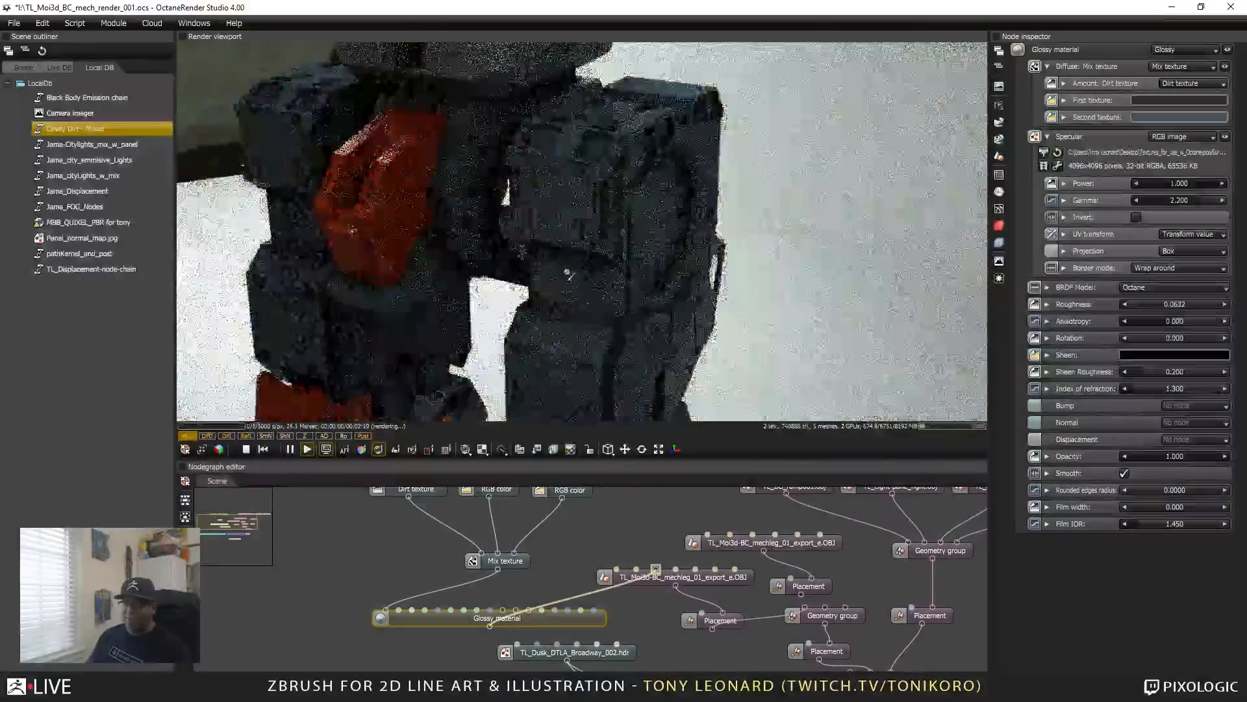
right_drag(571, 274, 713, 405)
scroll(627, 406, up, 1)
scroll(628, 406, up, 2)
drag(741, 375, 546, 165)
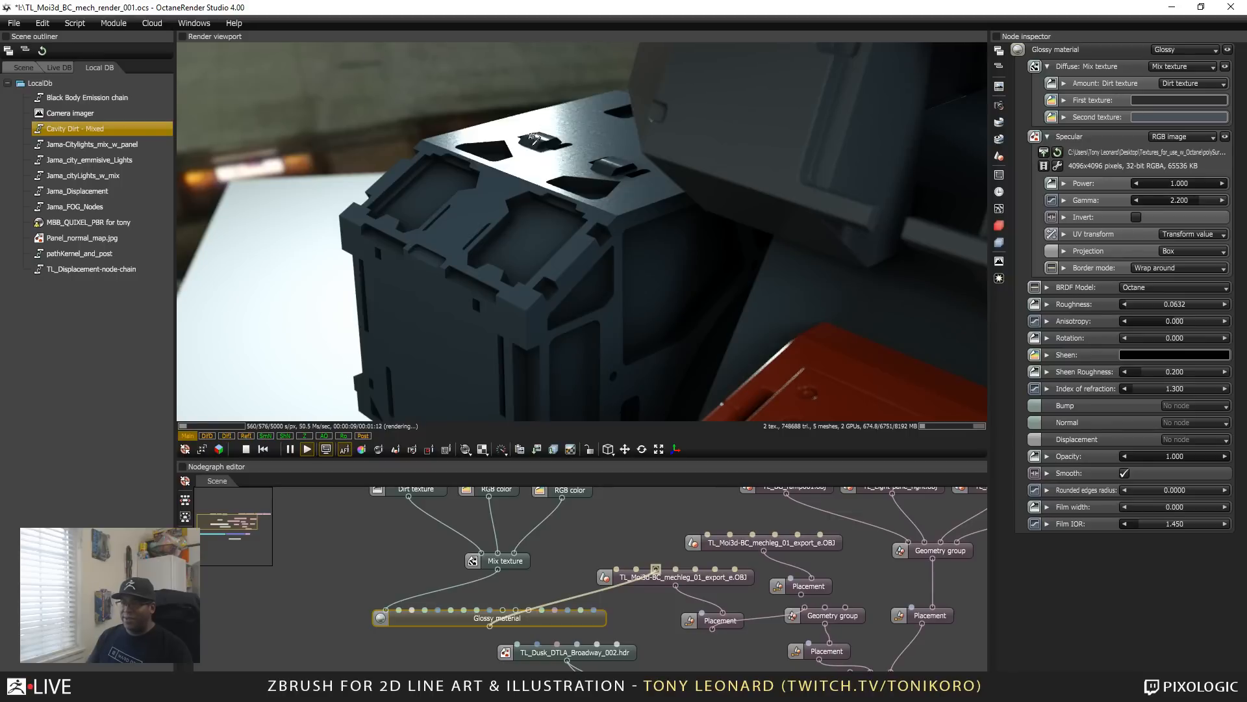
drag(592, 224, 469, 213)
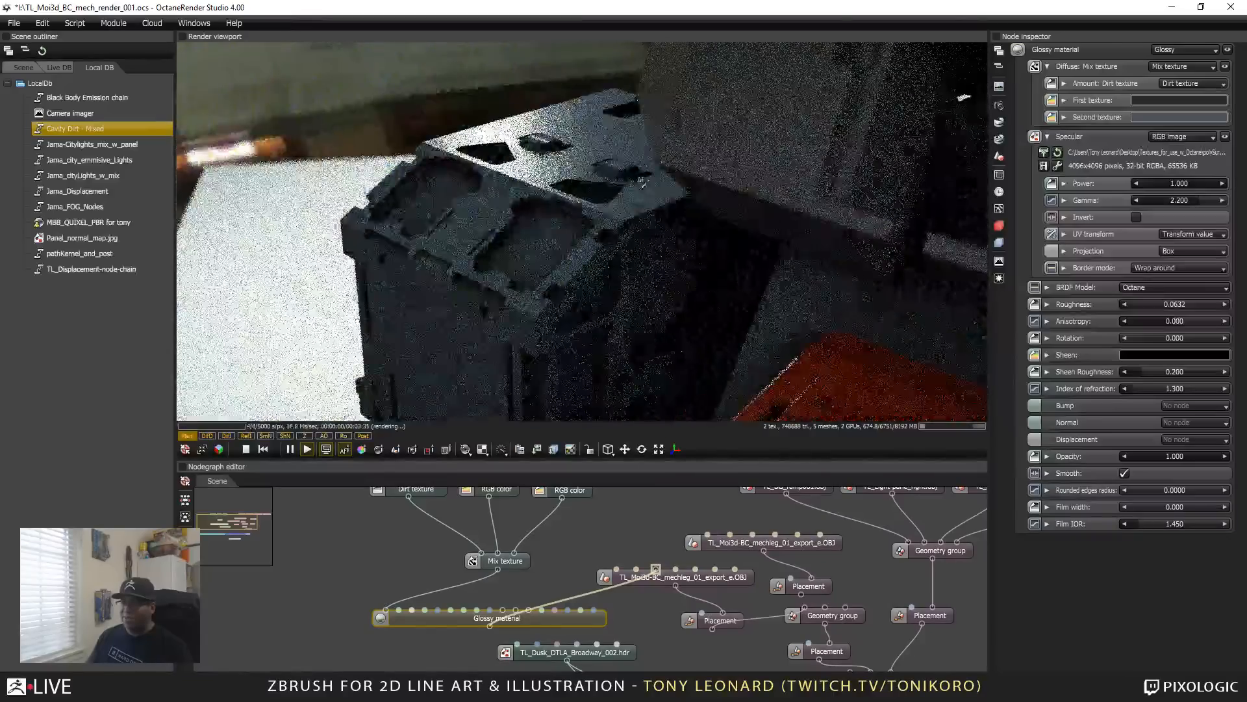
scroll(469, 213, up, 3)
right_drag(491, 205, 492, 251)
scroll(492, 251, up, 2)
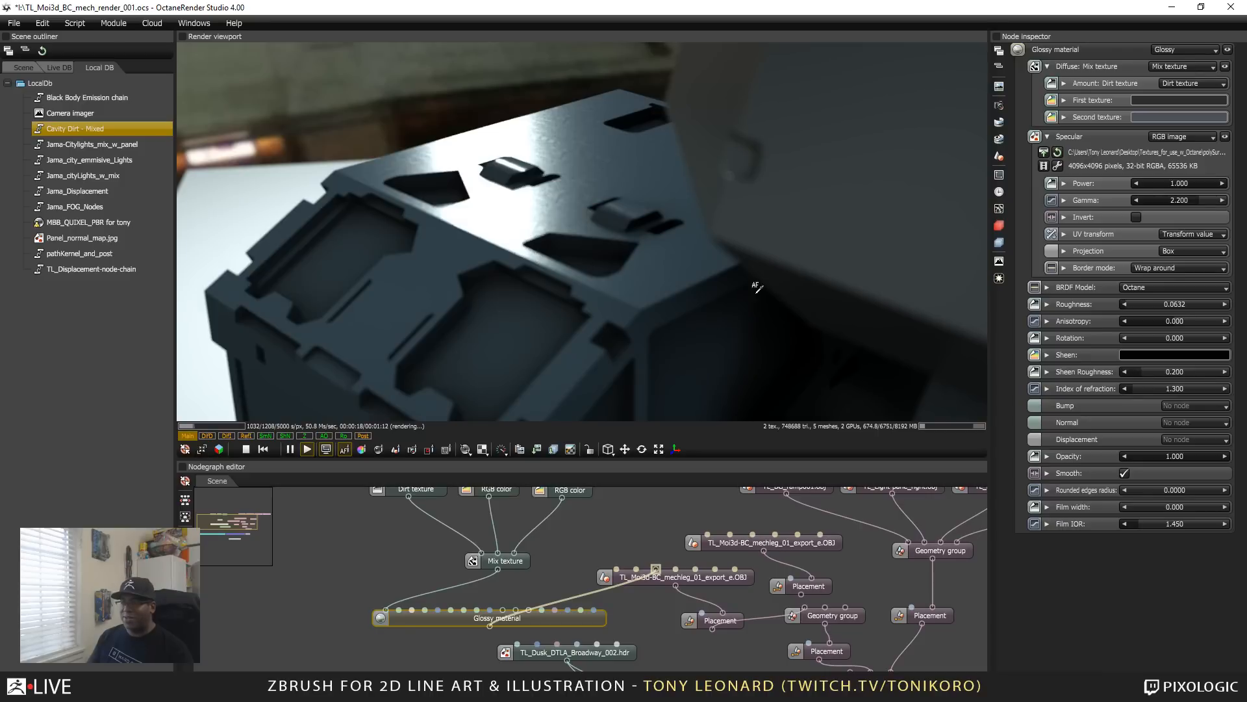
drag(756, 289, 621, 257)
scroll(645, 278, down, 5)
drag(627, 214, 577, 213)
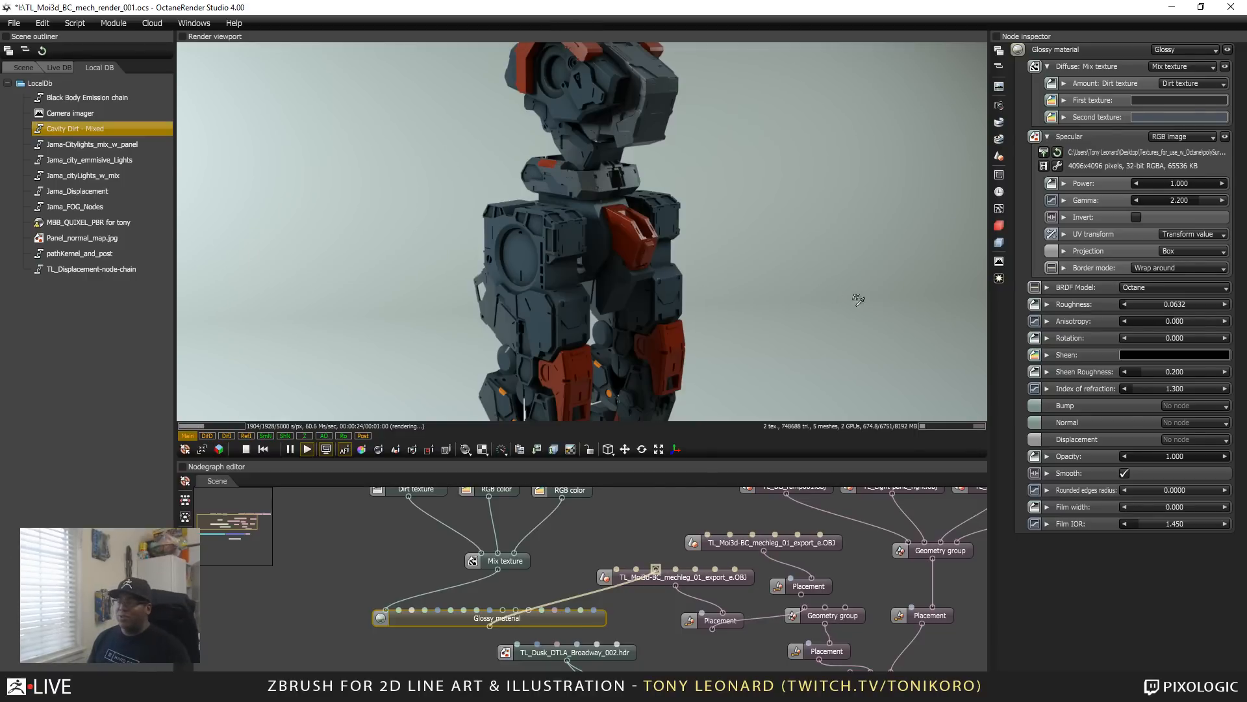
Step: Switch to ZBrush and turn on the floor grid in the star mesh's scene
key(alt+Tab)
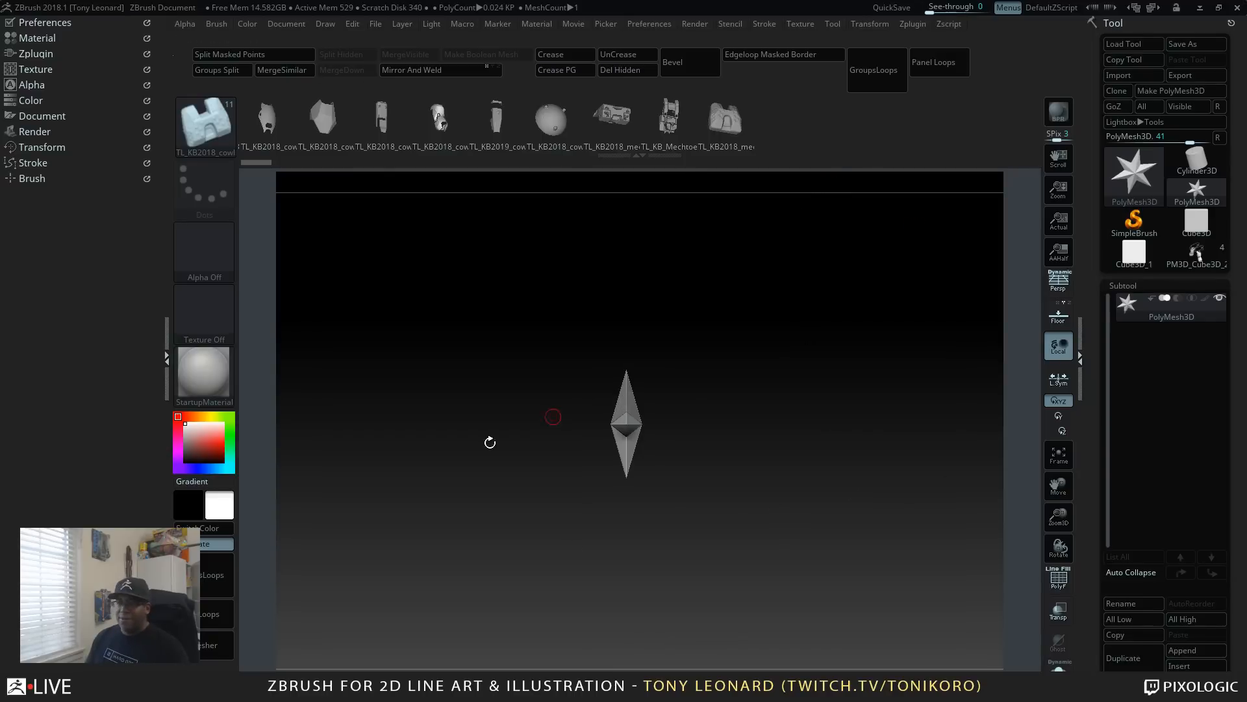
drag(445, 550, 620, 557)
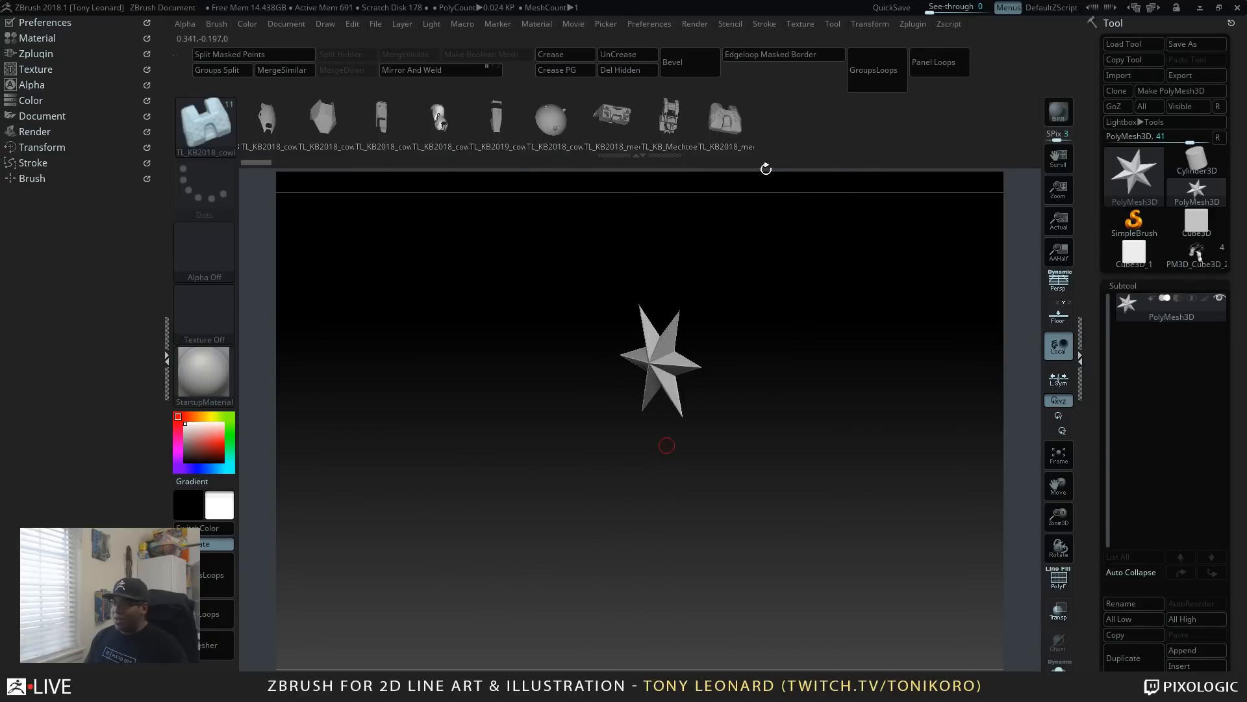
drag(799, 326, 772, 449)
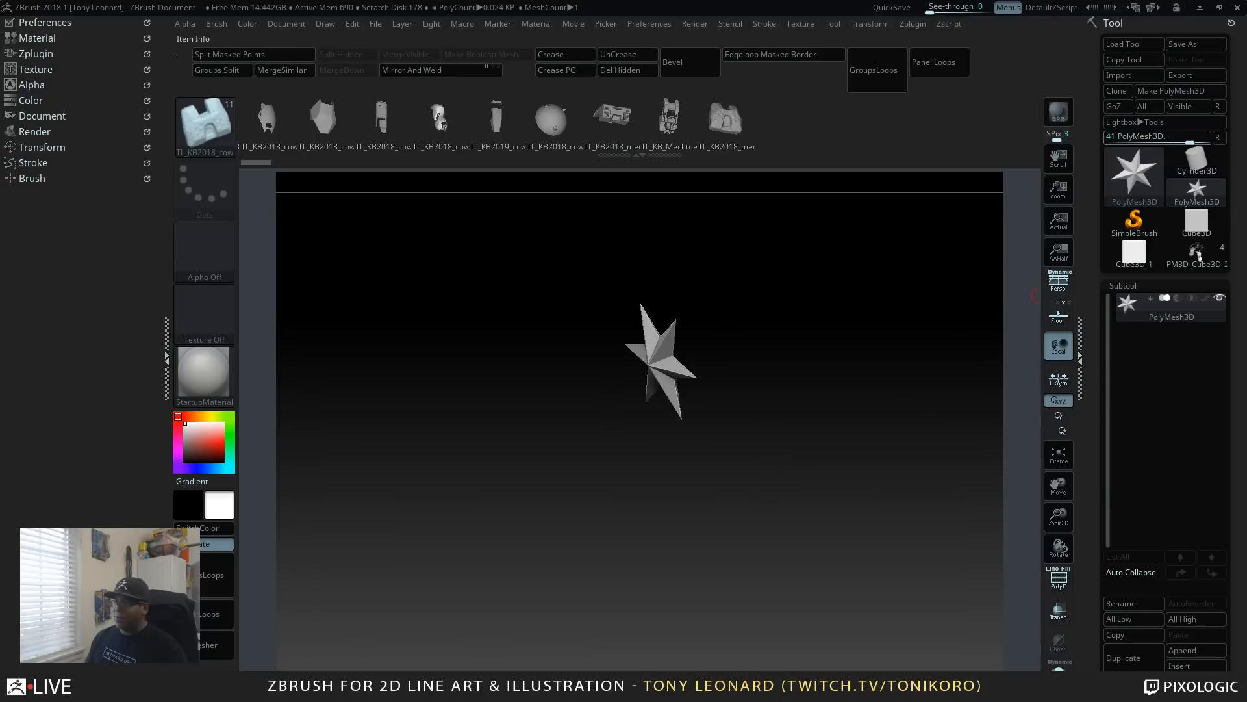
drag(884, 479, 999, 331)
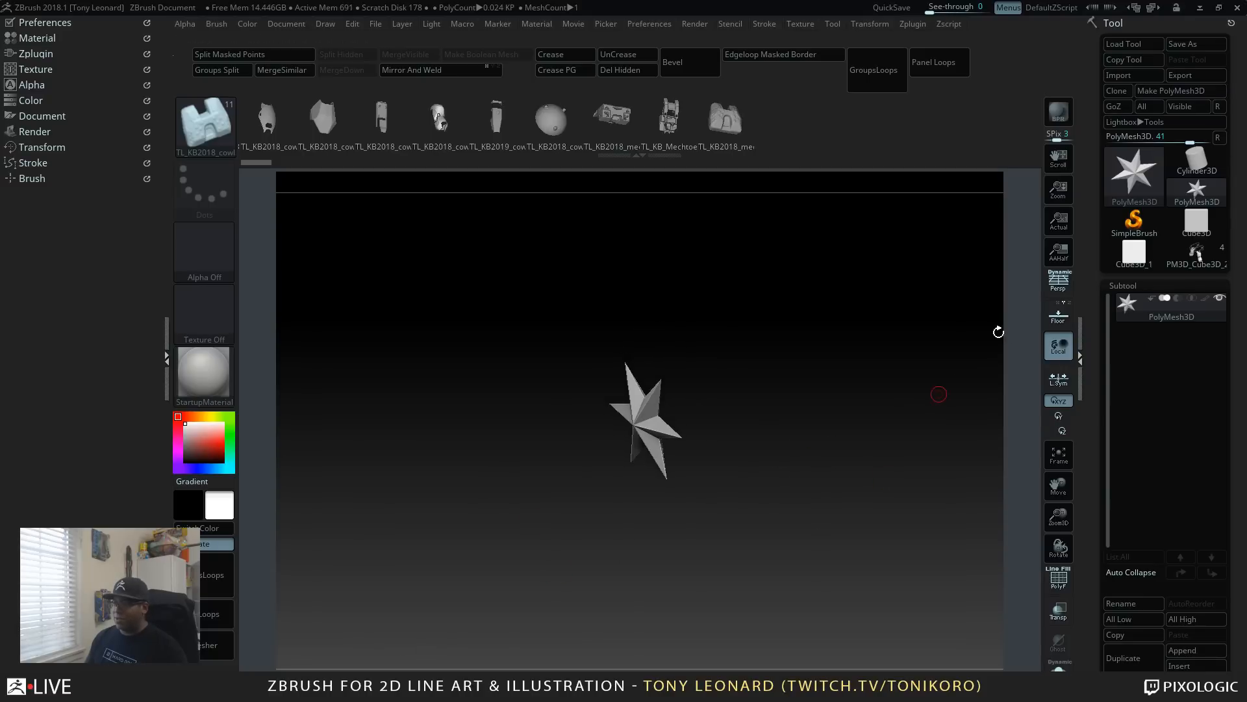
click(1070, 319)
drag(724, 529, 809, 533)
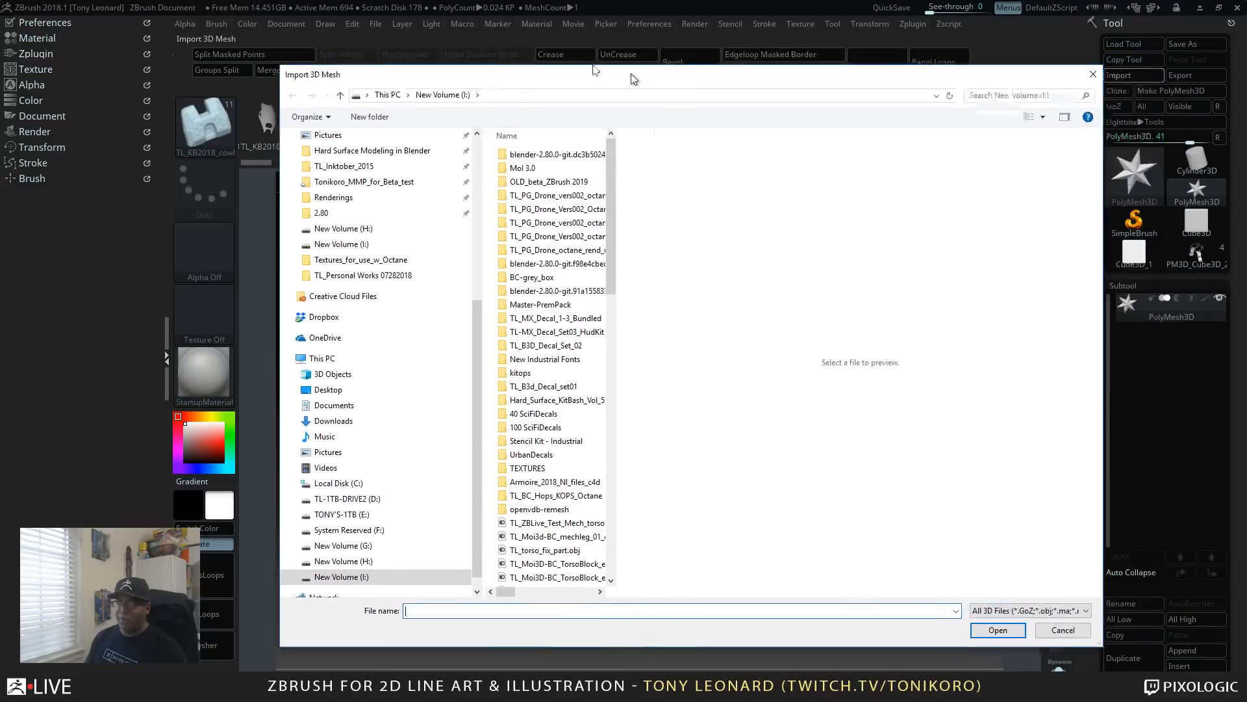
Step: Import the mesh TL_Moi3d-BC_mechleg_01_export_f.OBJ from New Volume (I:)
drag(633, 79, 612, 48)
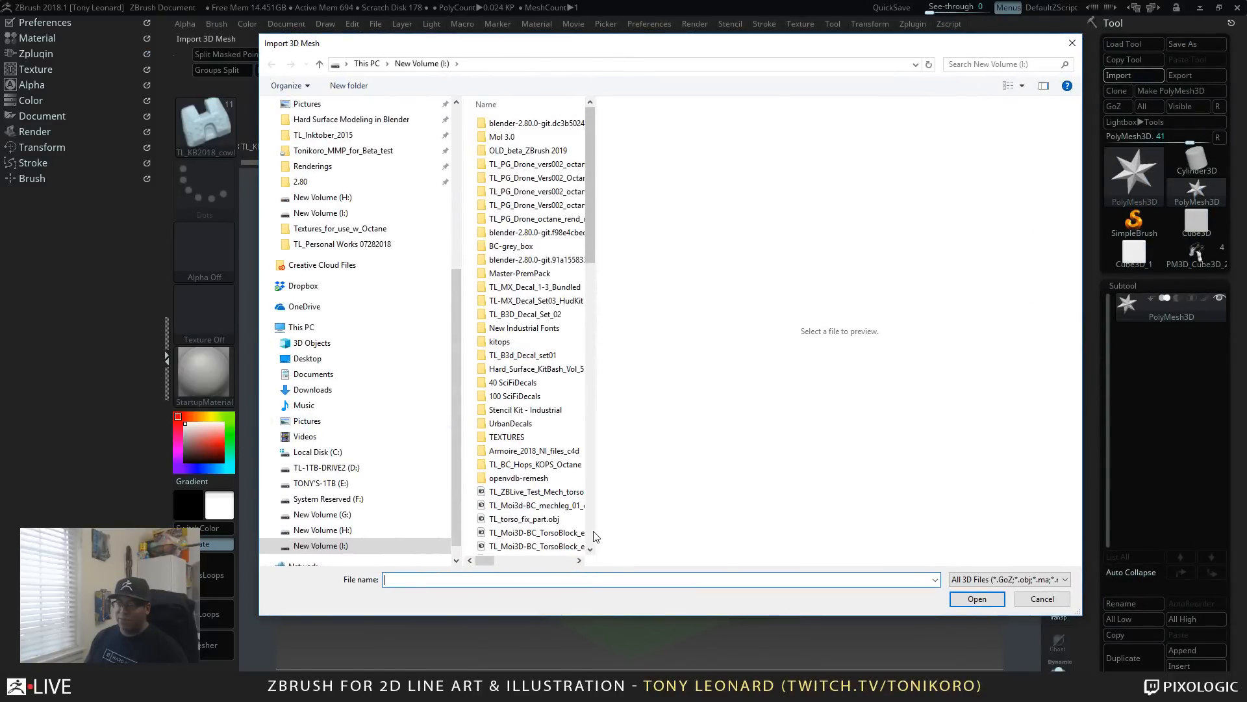
drag(596, 530, 712, 530)
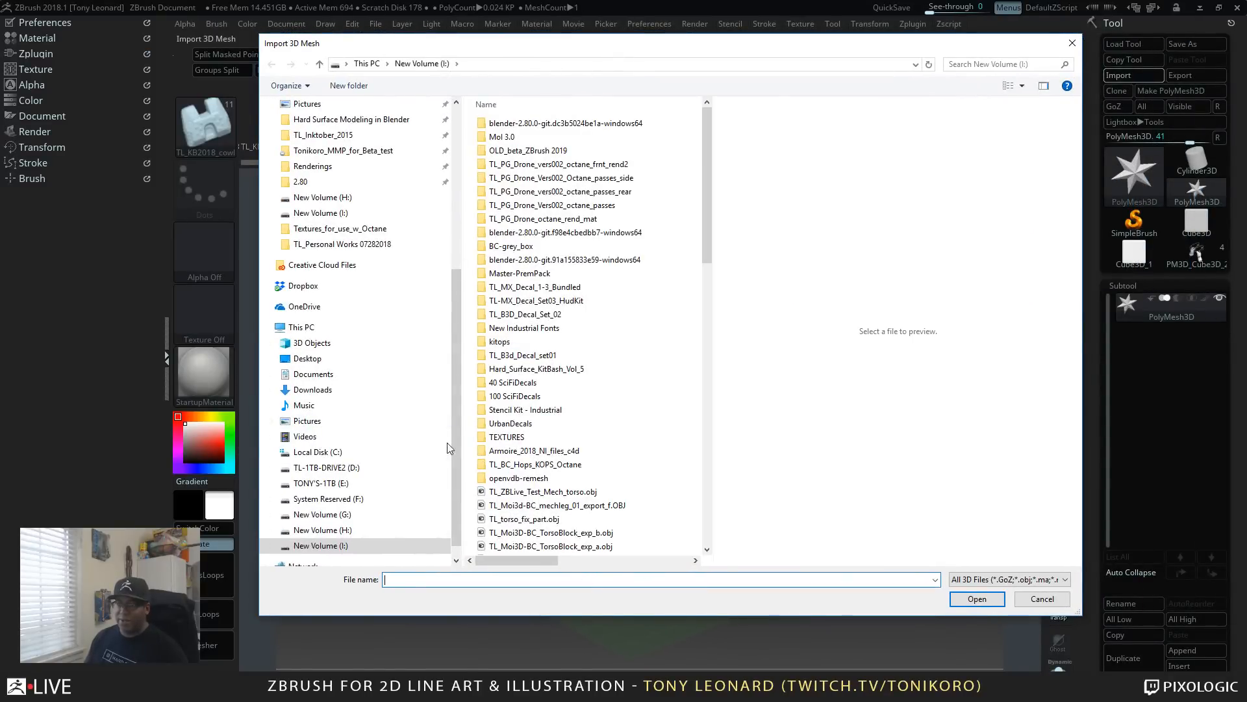
scroll(596, 479, down, 4)
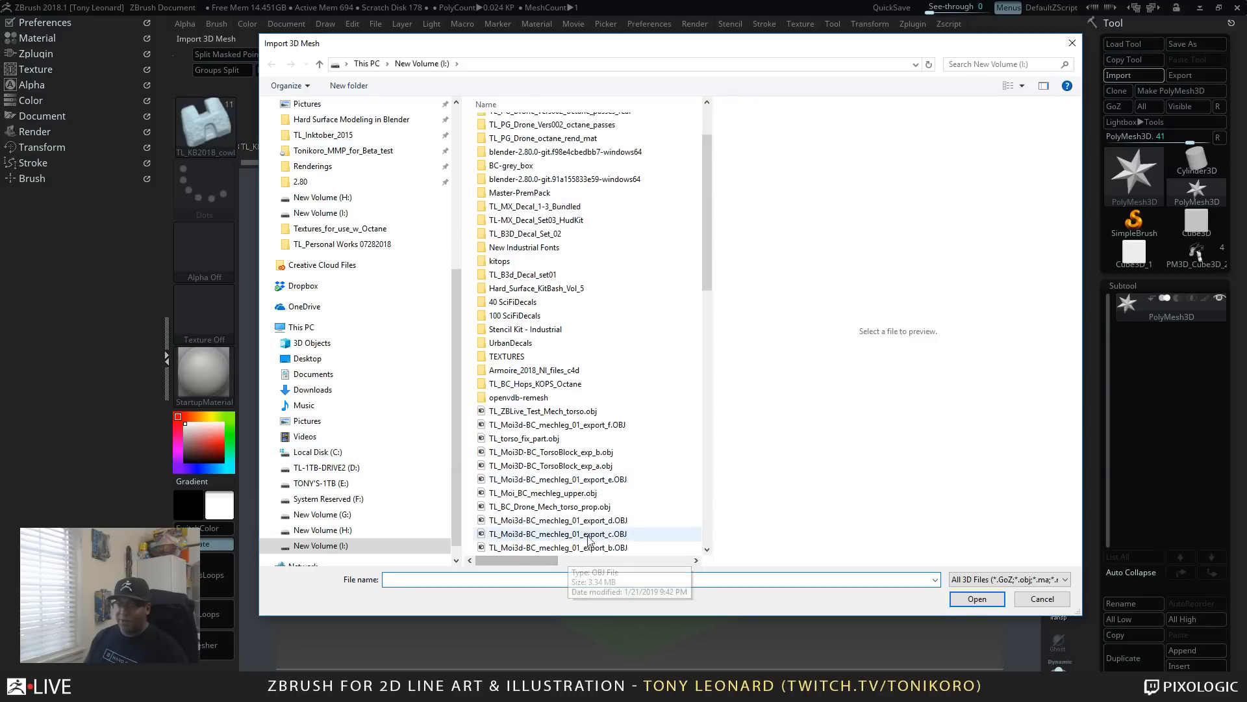
scroll(601, 514, down, 5)
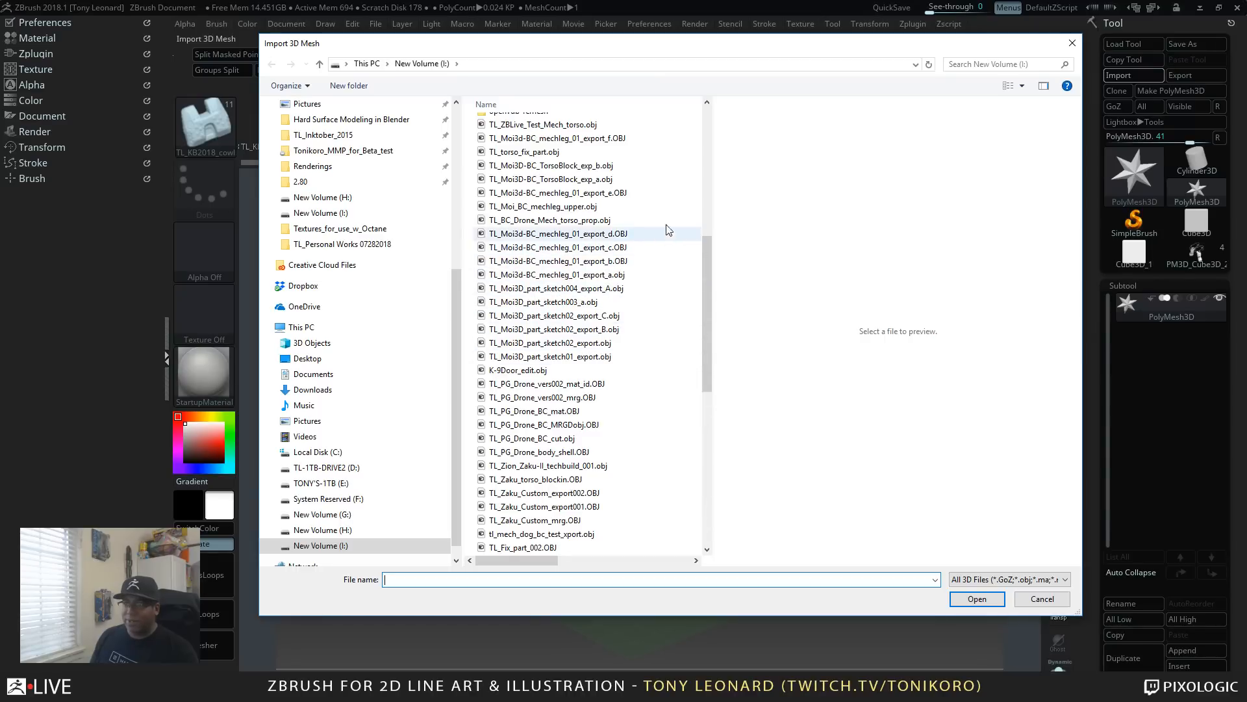
click(648, 139)
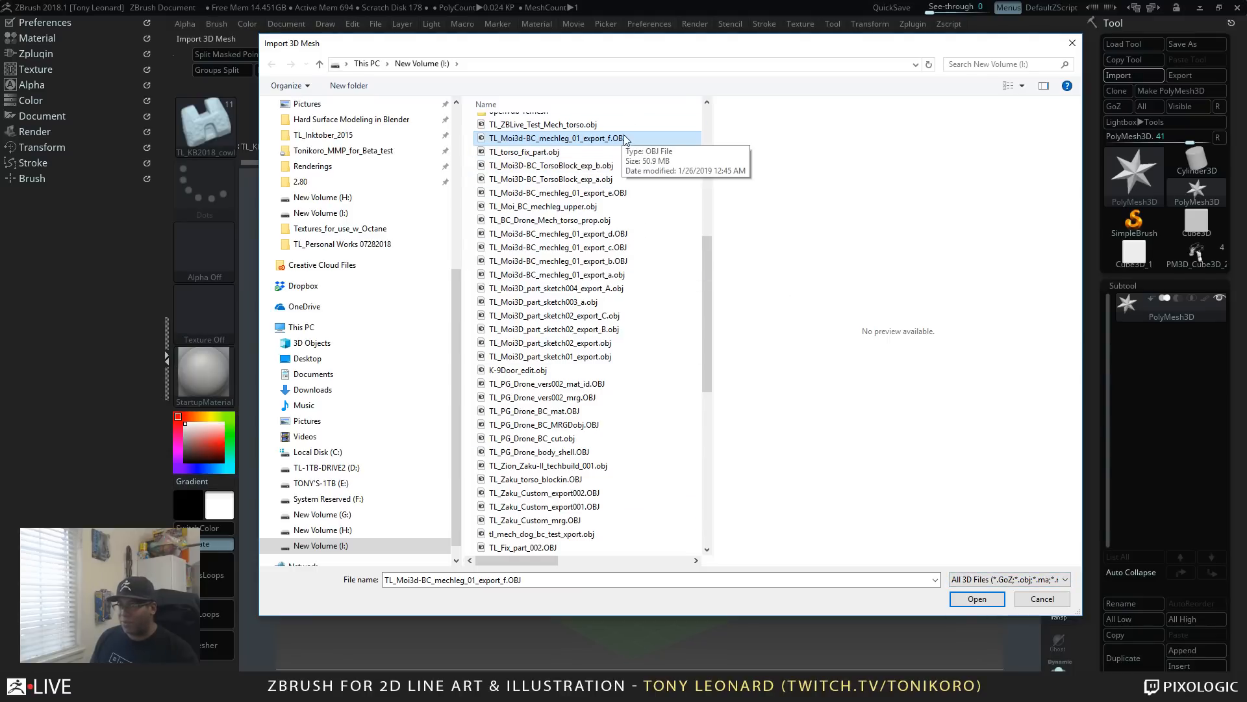
click(977, 598)
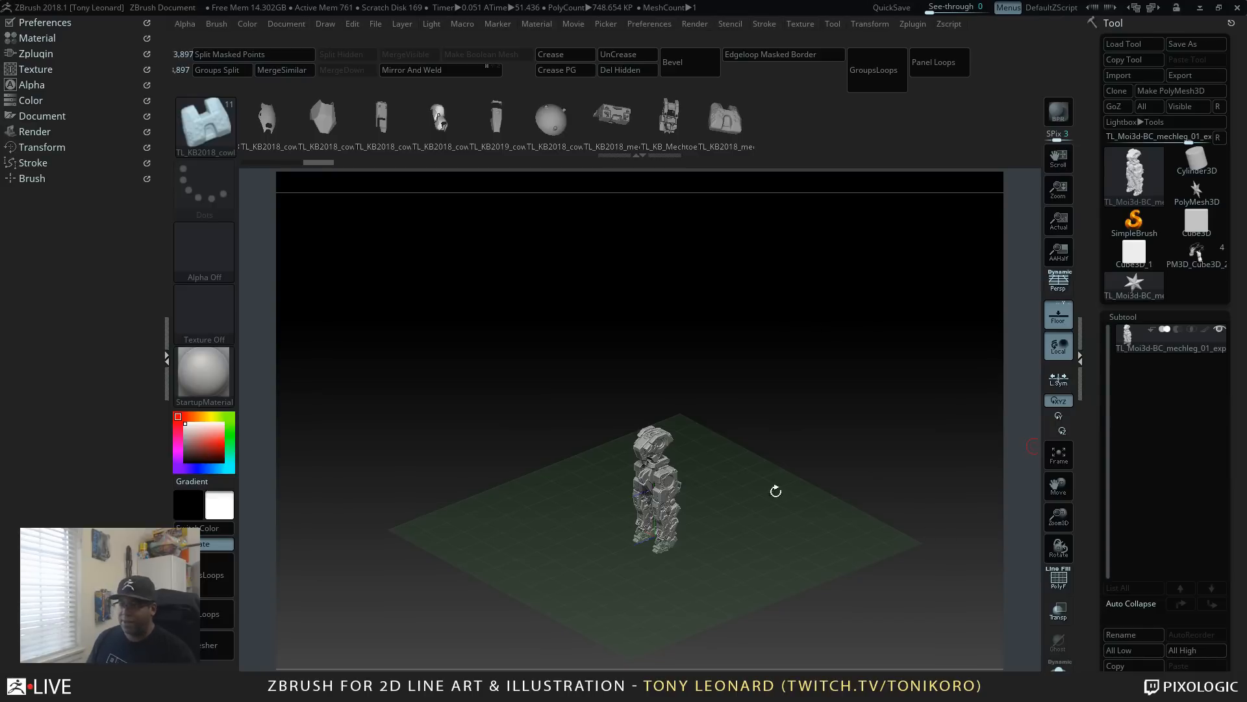
Step: Display the imported mech's polyframe and examine its polygroups and surface detail on the head, torso and legs from several angles
drag(775, 491, 839, 546)
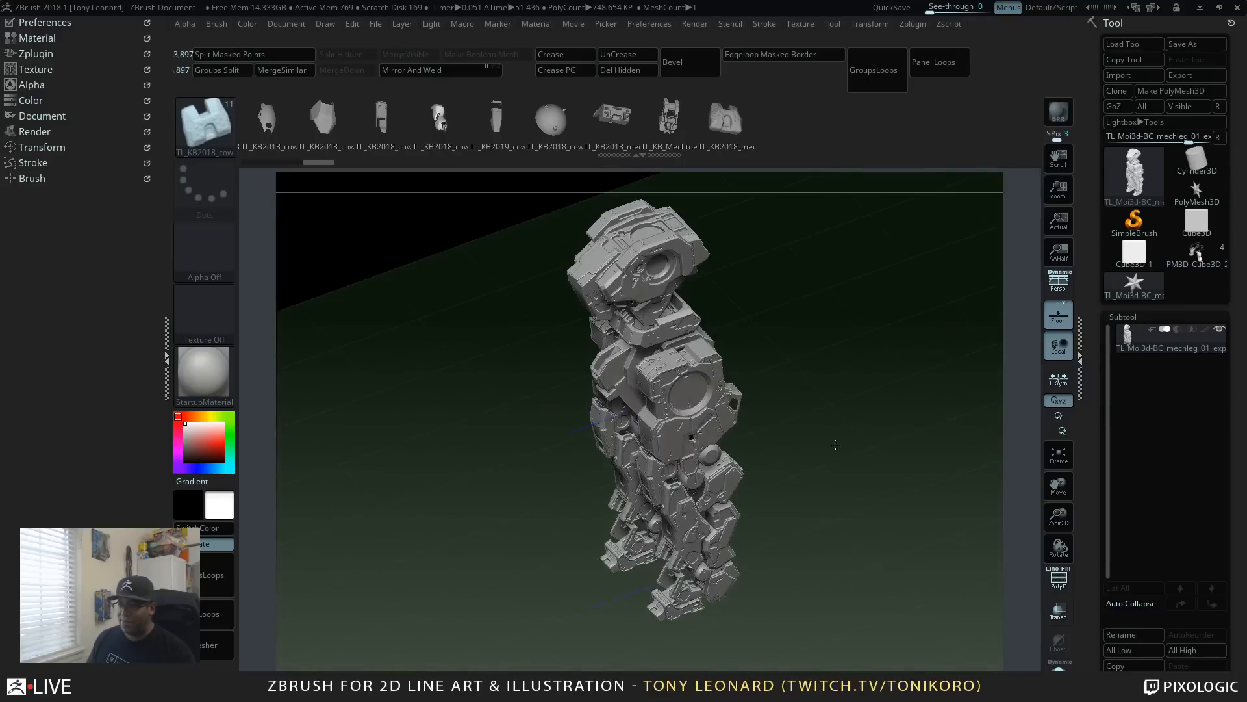
drag(835, 444, 932, 528)
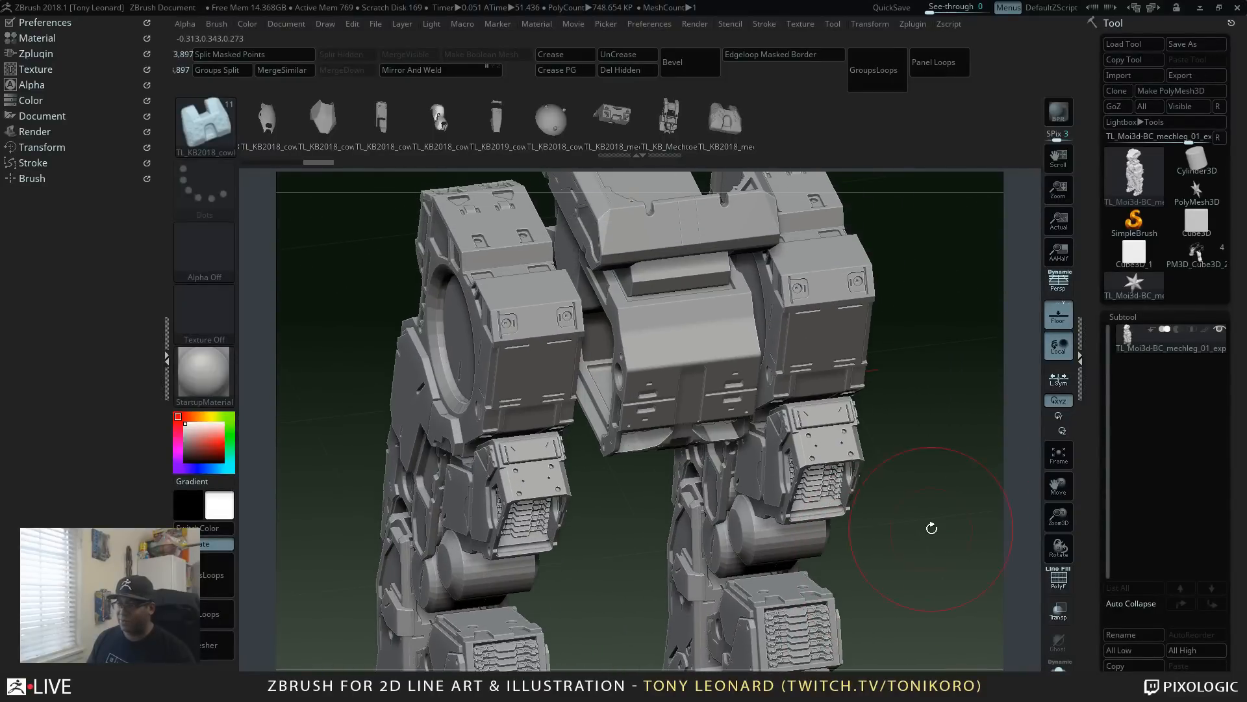
mouse_move(988, 567)
mouse_down()
mouse_move(986, 513)
mouse_move(977, 558)
mouse_move(925, 545)
mouse_move(846, 586)
mouse_move(880, 521)
mouse_move(876, 549)
mouse_move(866, 501)
mouse_move(882, 560)
mouse_move(879, 524)
mouse_move(860, 556)
mouse_move(851, 473)
mouse_move(894, 457)
mouse_move(899, 467)
mouse_move(910, 437)
mouse_move(903, 464)
mouse_move(883, 428)
mouse_move(881, 471)
mouse_move(869, 433)
mouse_move(874, 468)
mouse_move(890, 474)
mouse_move(916, 451)
mouse_move(864, 476)
mouse_move(805, 469)
mouse_up()
key(shift+f)
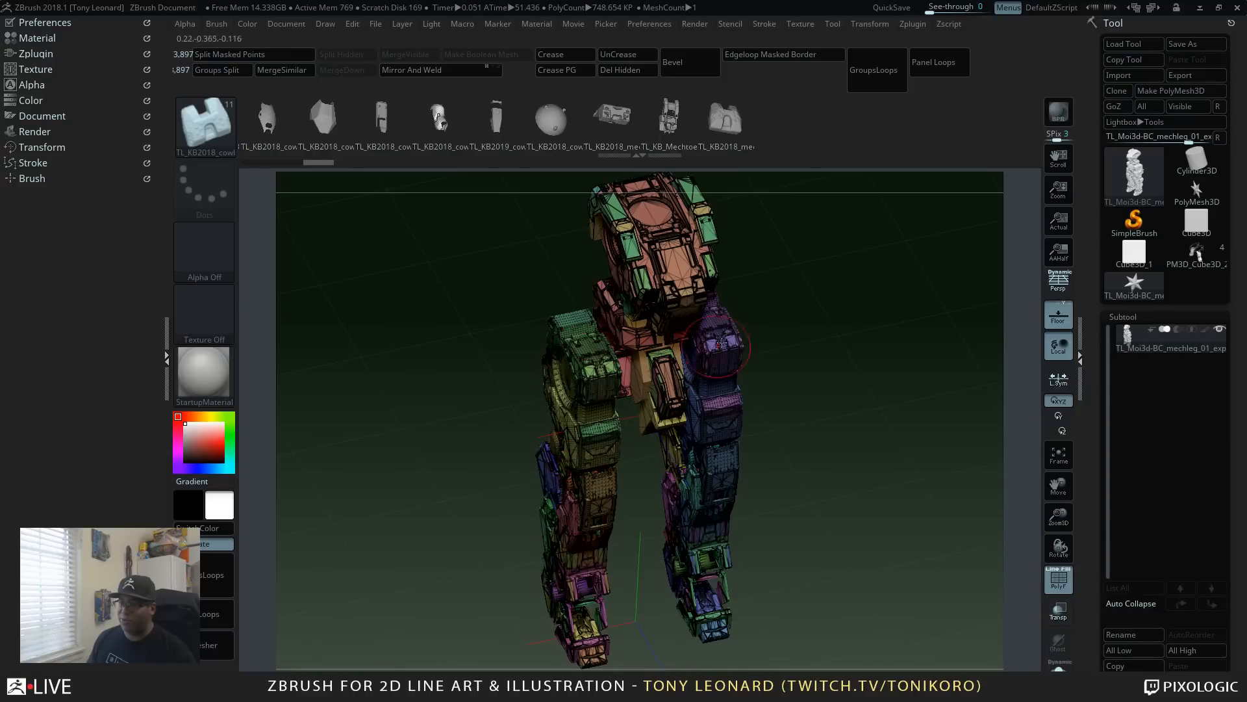
drag(877, 454, 956, 461)
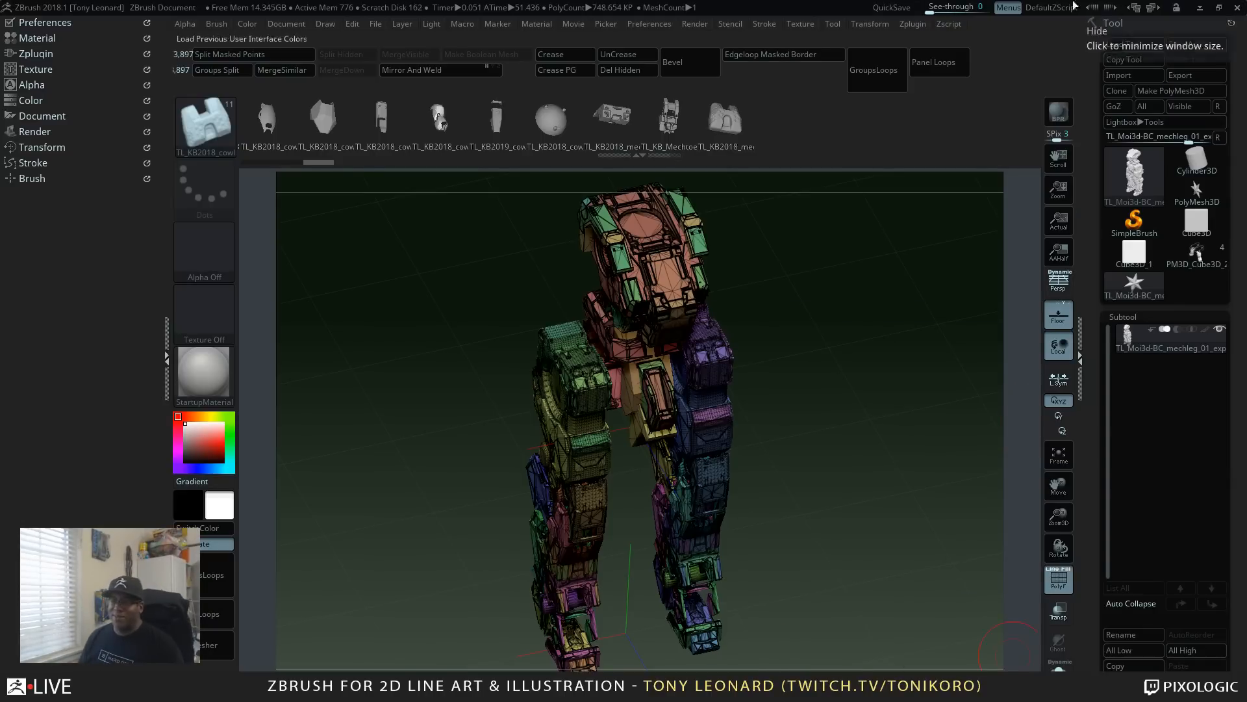
drag(871, 521, 860, 484)
mouse_move(879, 489)
mouse_down()
mouse_move(866, 507)
mouse_move(883, 475)
mouse_move(873, 496)
mouse_up()
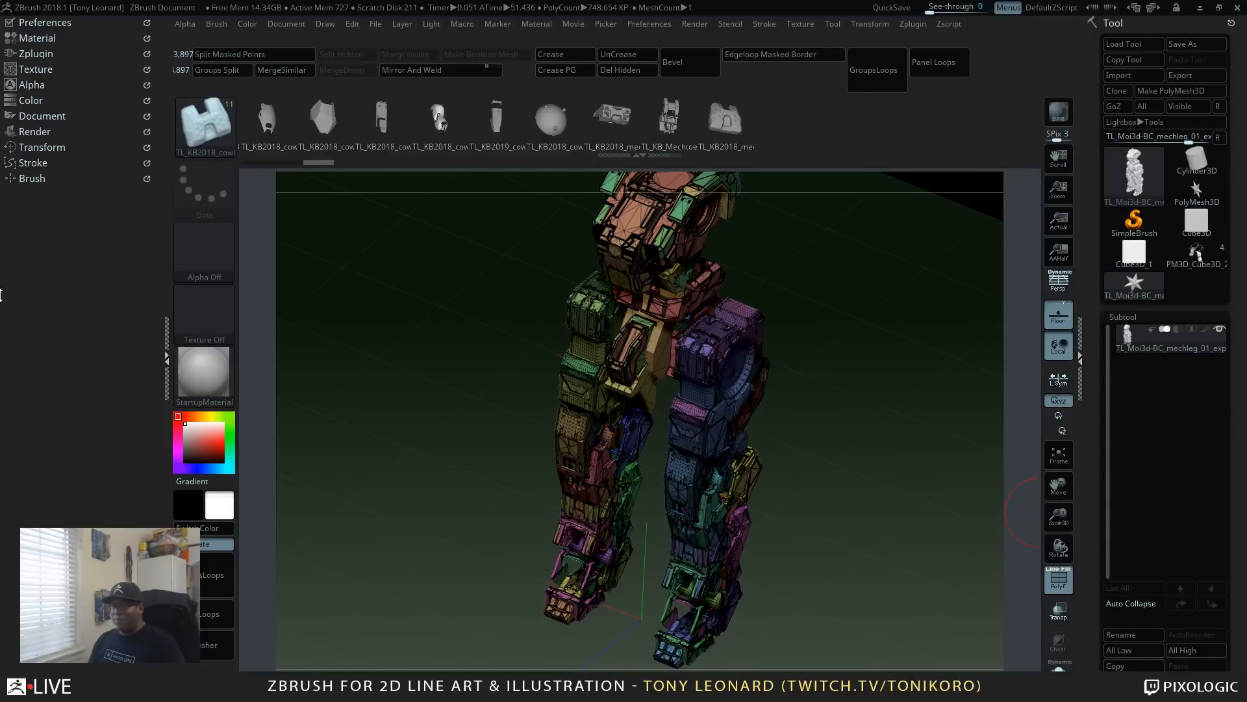
mouse_move(740, 463)
mouse_down()
mouse_move(776, 507)
mouse_move(851, 490)
mouse_move(849, 454)
mouse_up()
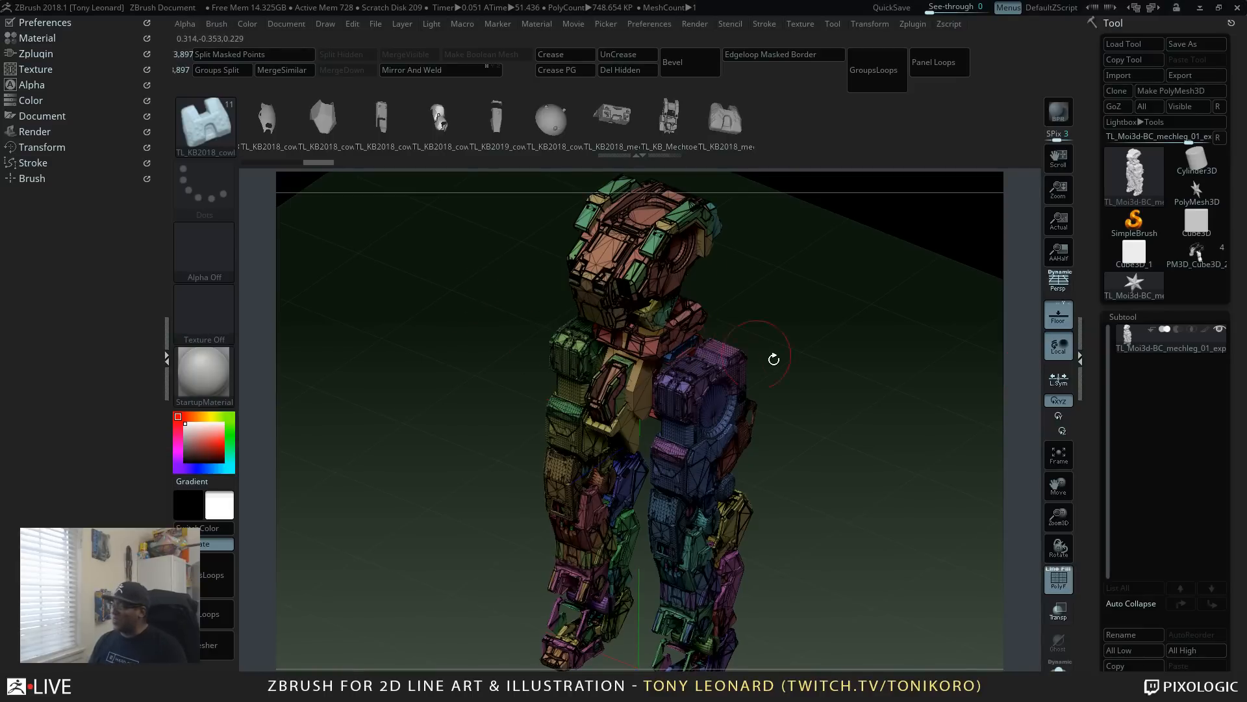
mouse_move(866, 461)
alt+mouse_down()
mouse_move(857, 413)
mouse_move(868, 463)
alt+mouse_up()
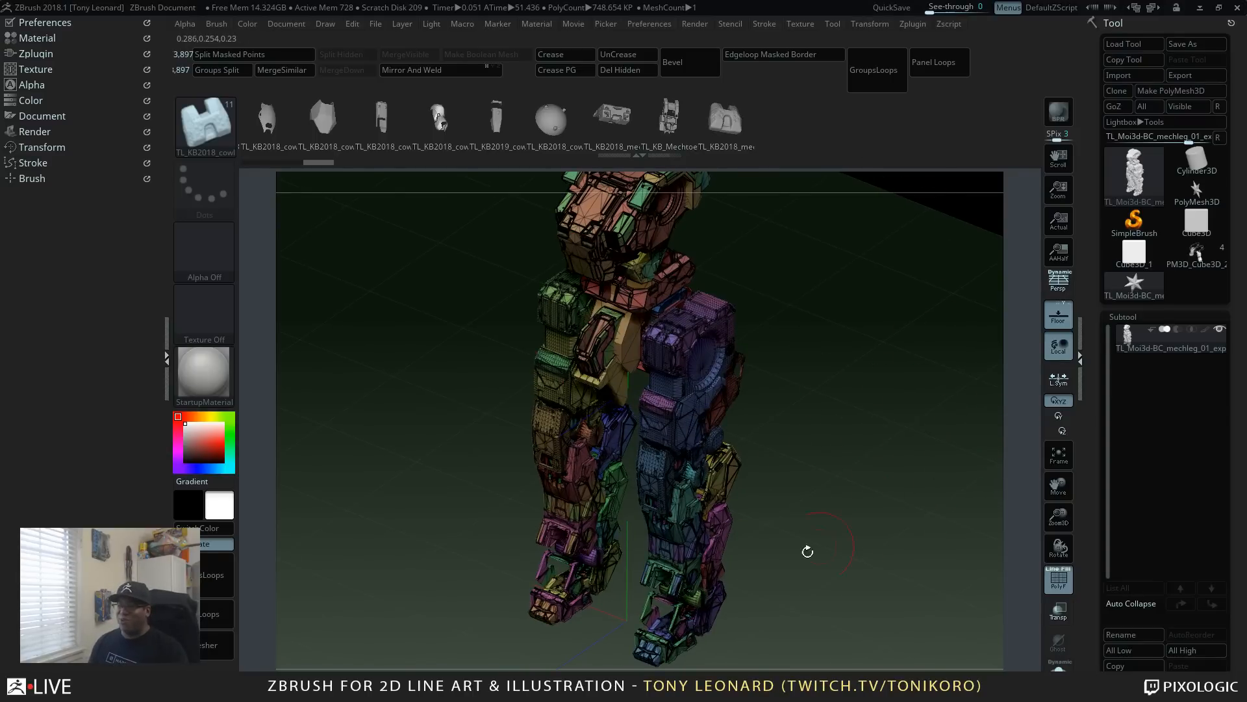
drag(808, 551, 875, 525)
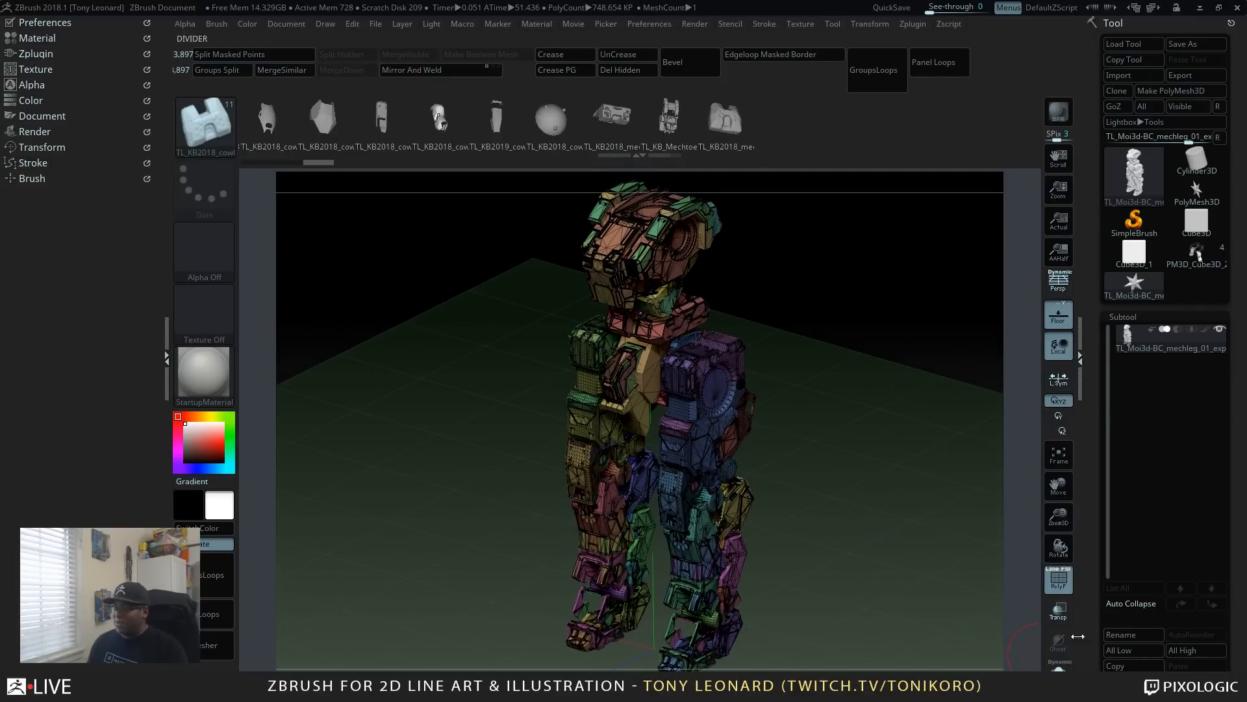
Step: Merge the mech's similar polygroups so that matching parts of both legs share the same groups
drag(1092, 665, 1133, 305)
key(shift)
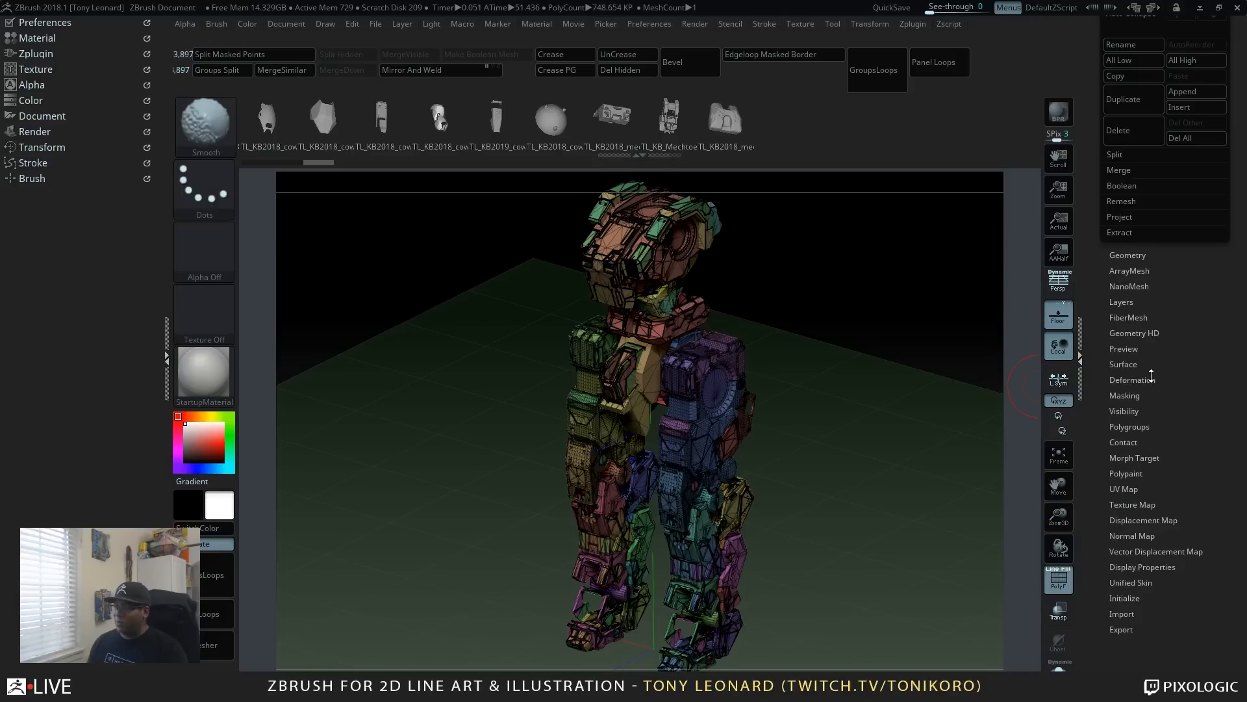
shift+click(1130, 426)
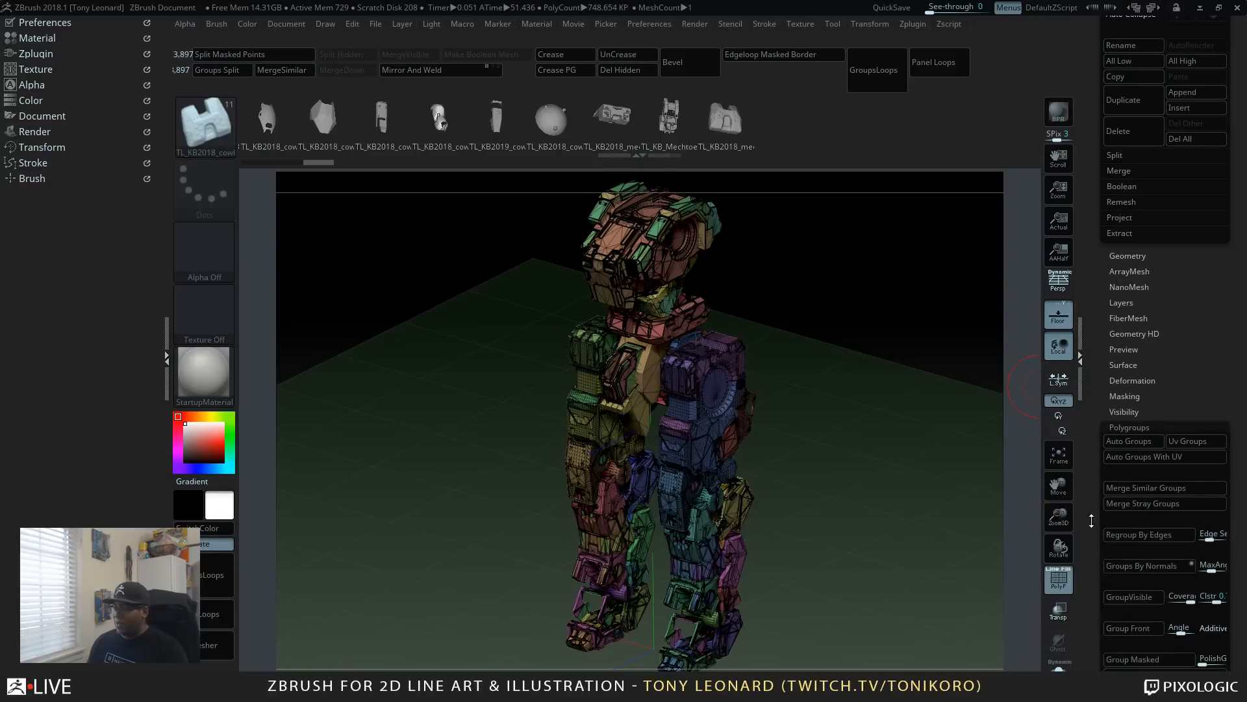
drag(1091, 521, 1094, 417)
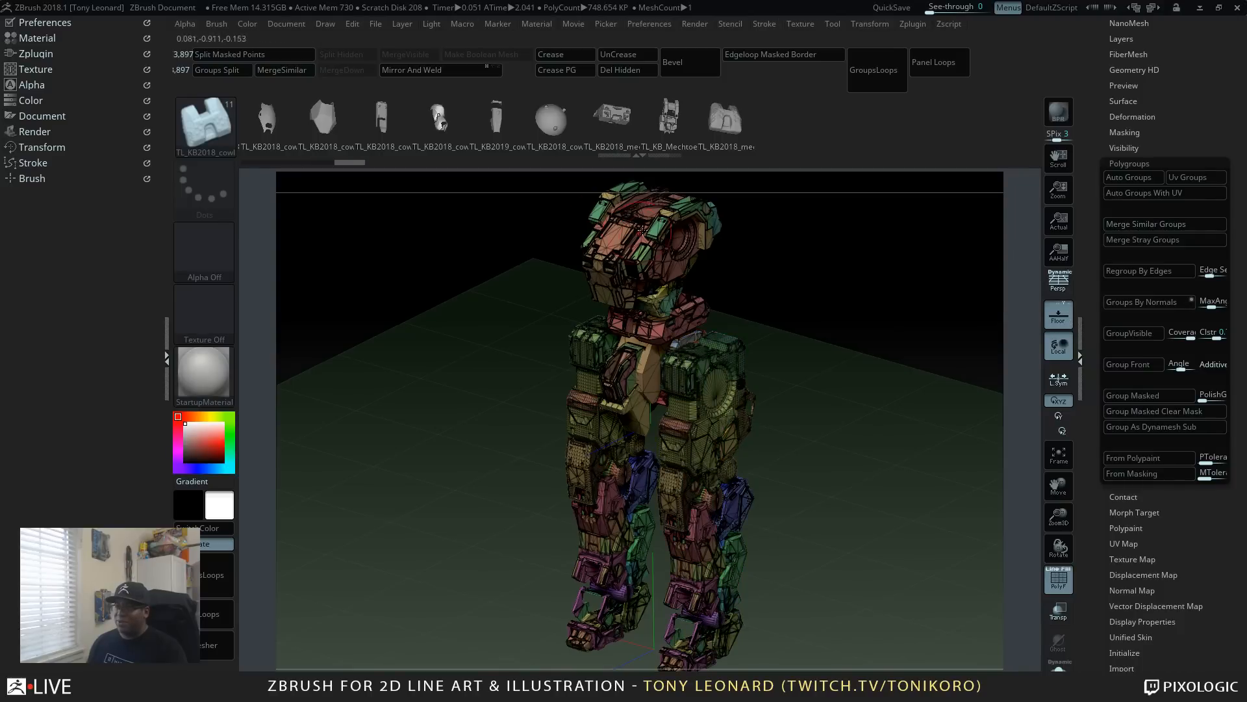
Step: Hide the mech's polyframe and collapse the Polygroups settings
mouse_move(877, 463)
mouse_down()
mouse_move(885, 473)
mouse_move(870, 507)
mouse_move(886, 506)
mouse_move(888, 525)
mouse_move(904, 427)
mouse_move(863, 518)
mouse_move(877, 508)
mouse_move(818, 359)
mouse_move(874, 403)
mouse_move(866, 450)
mouse_move(885, 437)
mouse_move(864, 447)
mouse_move(948, 443)
mouse_move(888, 430)
mouse_move(891, 473)
mouse_move(925, 479)
mouse_move(923, 491)
mouse_move(884, 487)
mouse_move(848, 348)
mouse_up()
key(shift+f)
drag(880, 449, 833, 426)
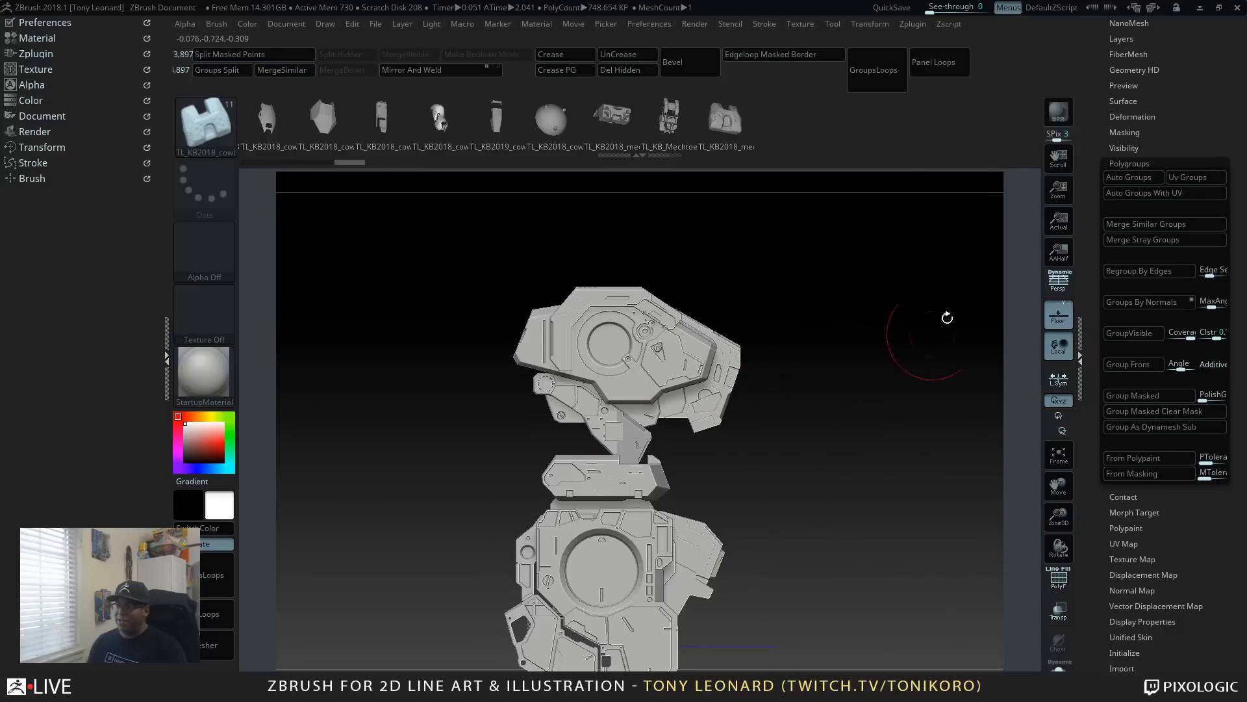
click(1178, 164)
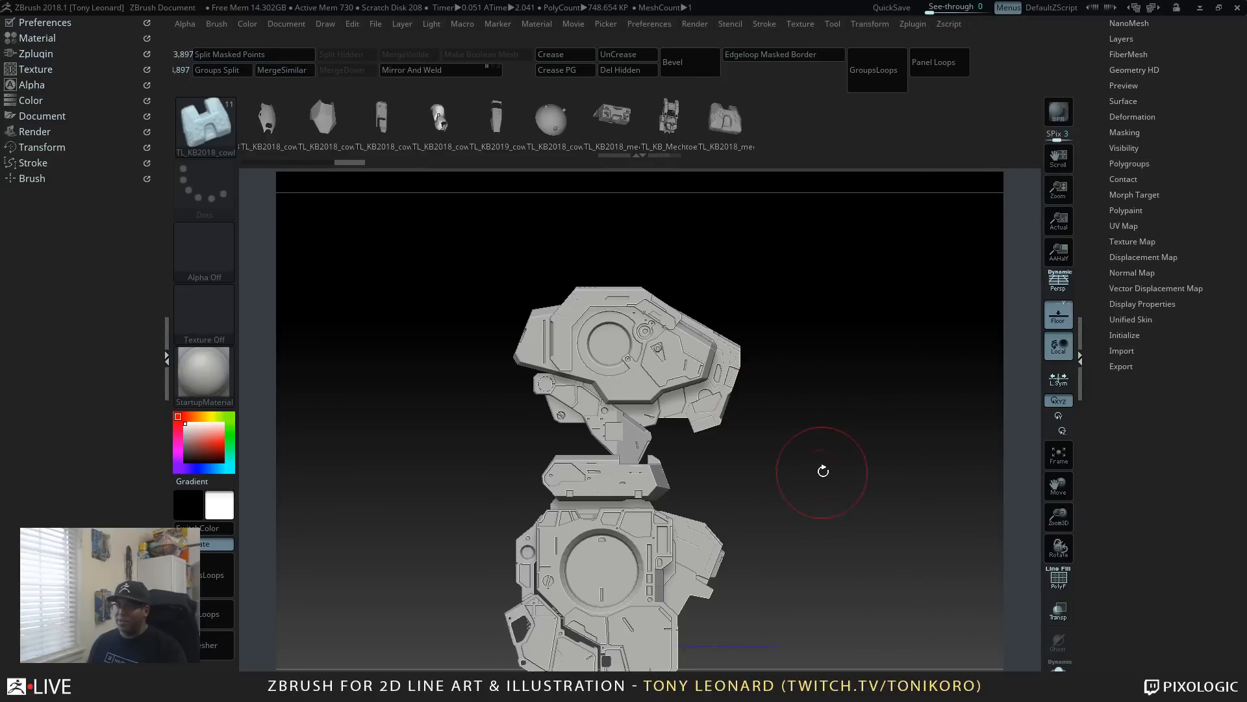
Step: Activate the Move gizmo and mask everything except the main head shell's polygroup
alt+drag(821, 468, 841, 412)
key(w)
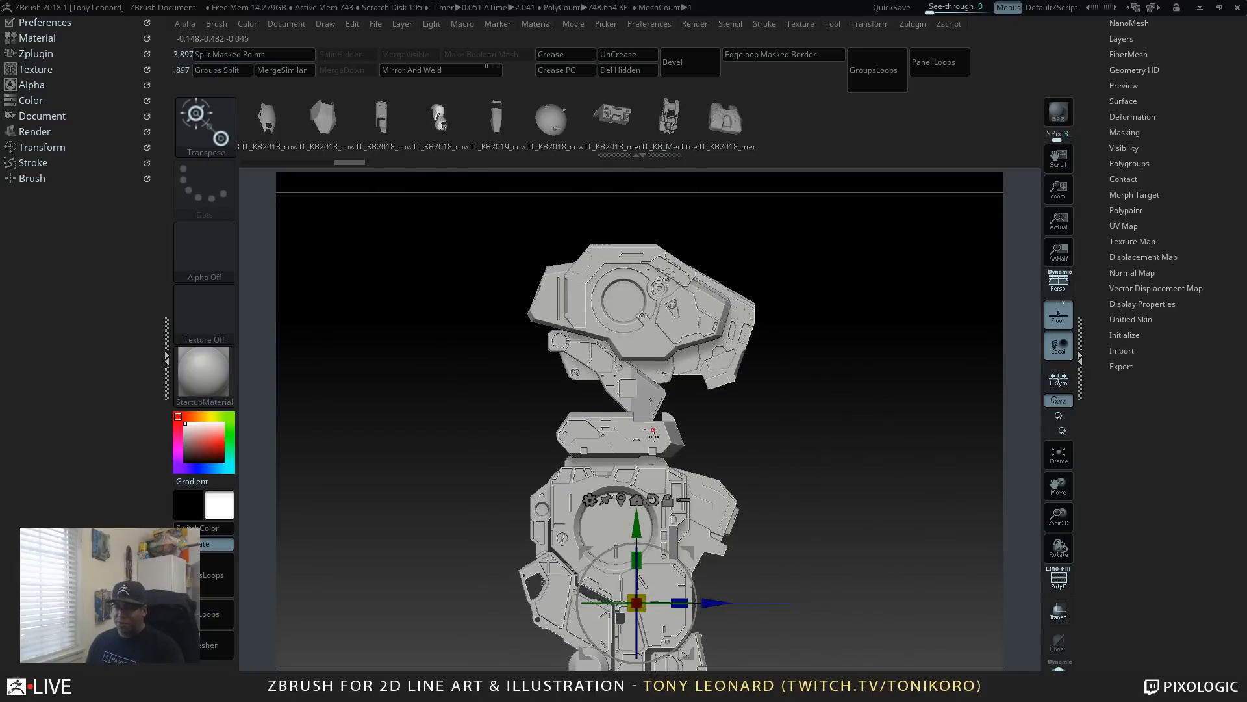
alt+drag(853, 380, 858, 418)
alt+drag(940, 293, 920, 451)
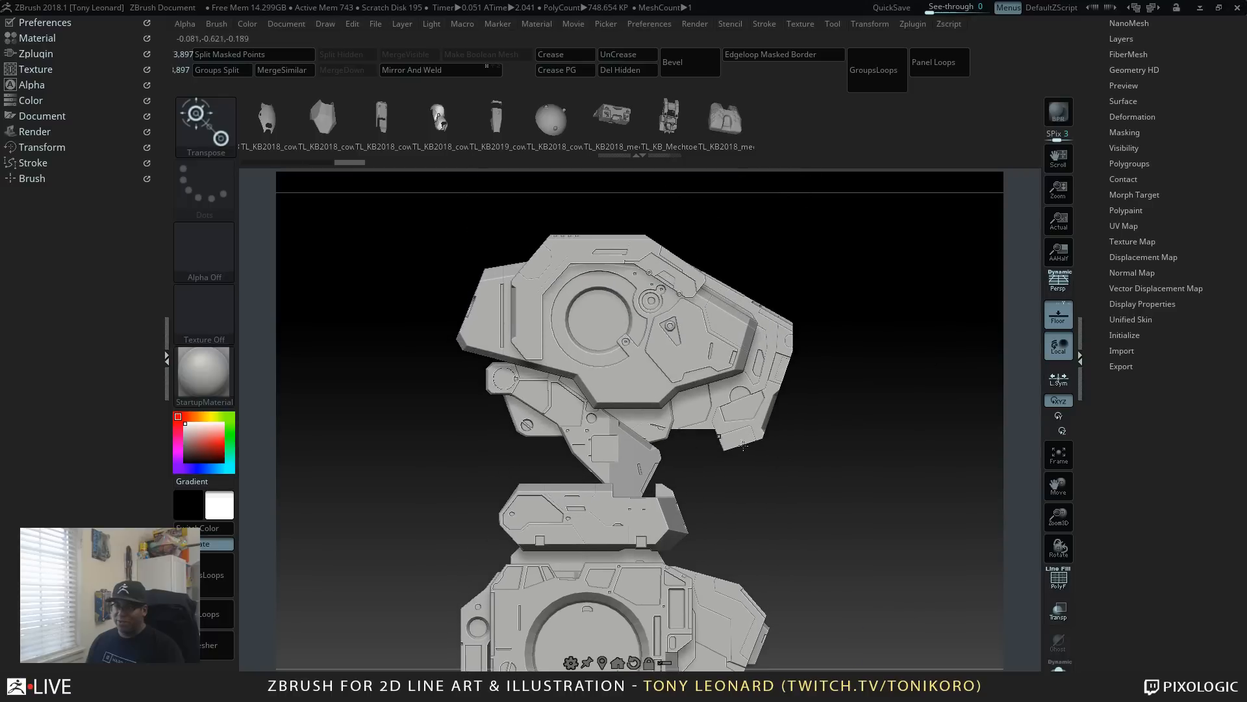
alt+drag(873, 538, 808, 502)
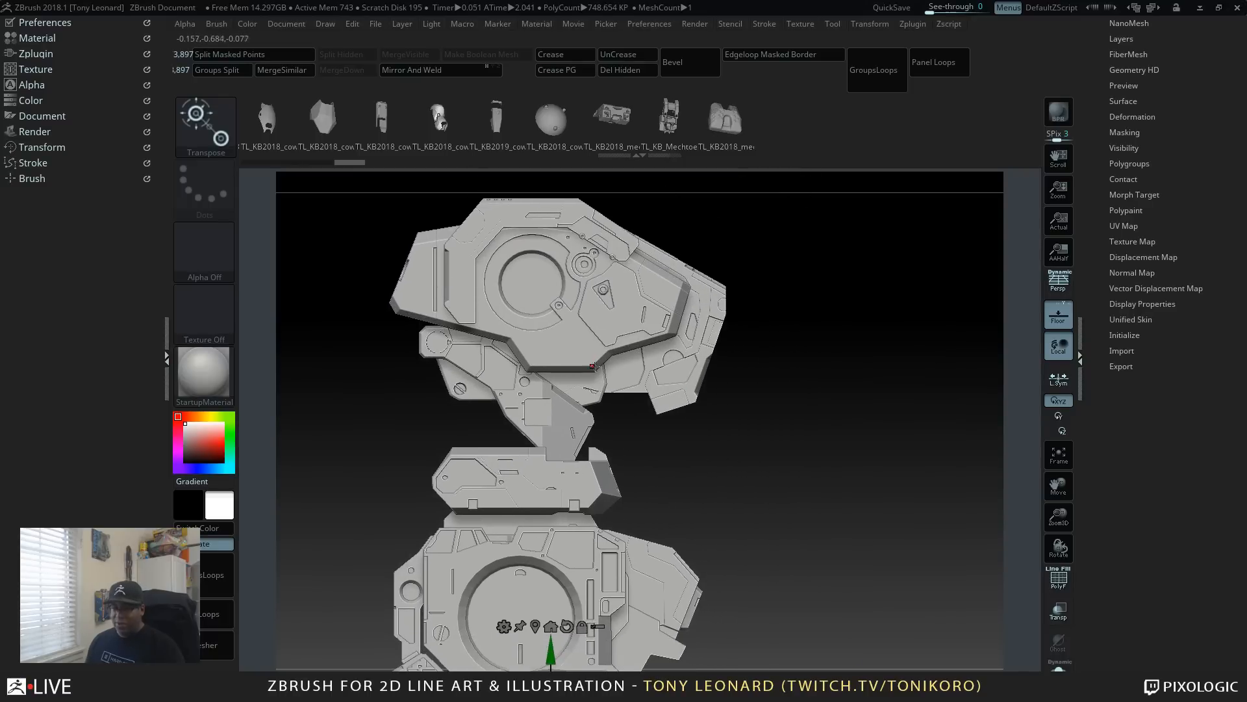
ctrl+click(534, 336)
Step: Split the masked mesh so the unmasked head shell becomes a separate subtool from the rest of the mech
drag(842, 497, 902, 534)
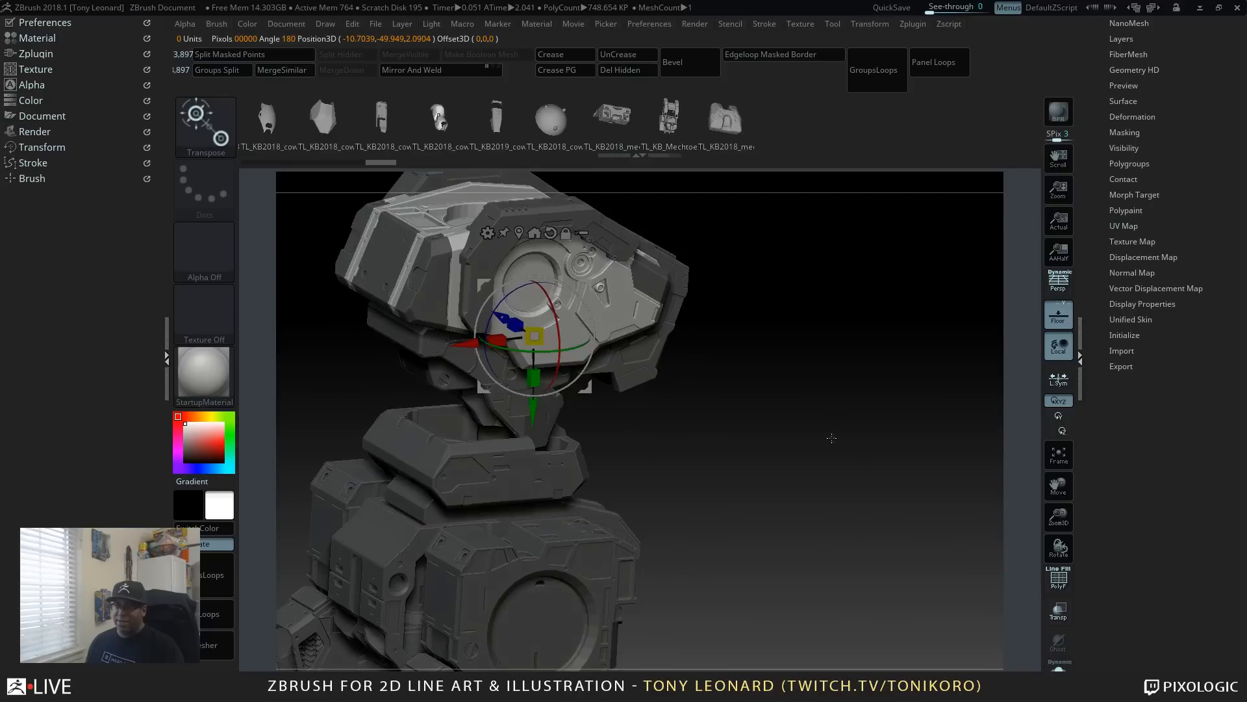
alt+drag(830, 438, 848, 552)
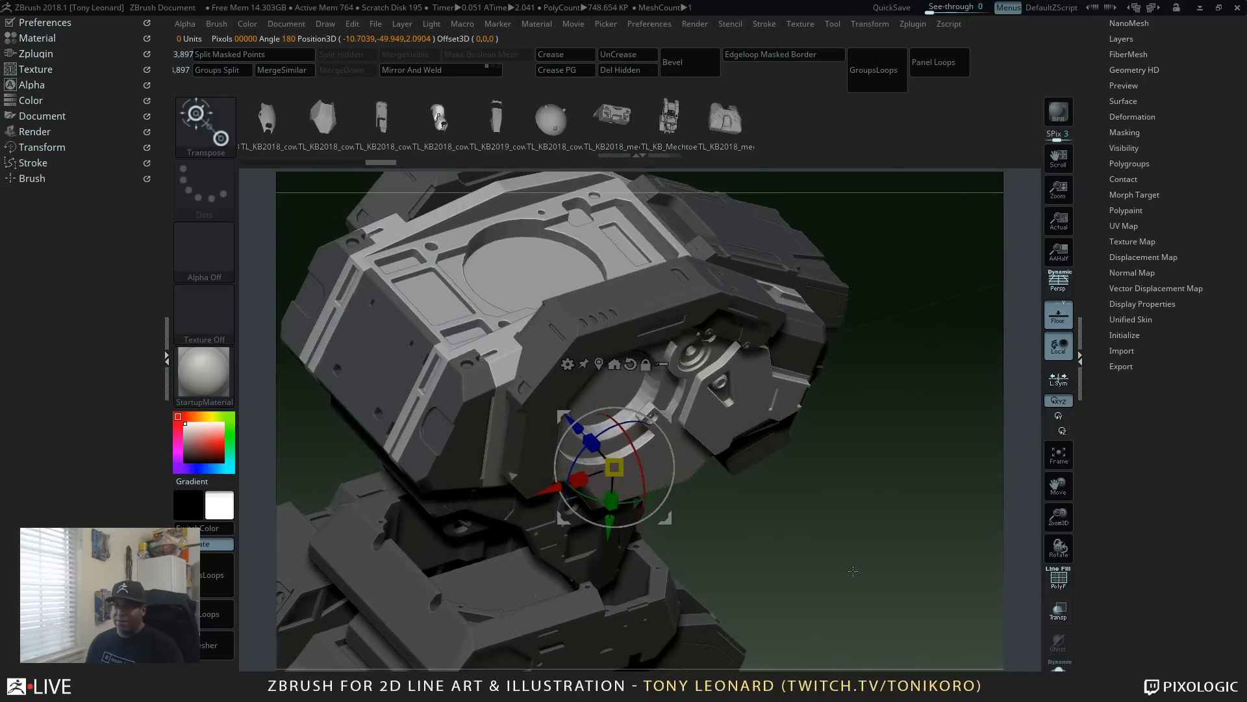
alt+drag(844, 478, 853, 546)
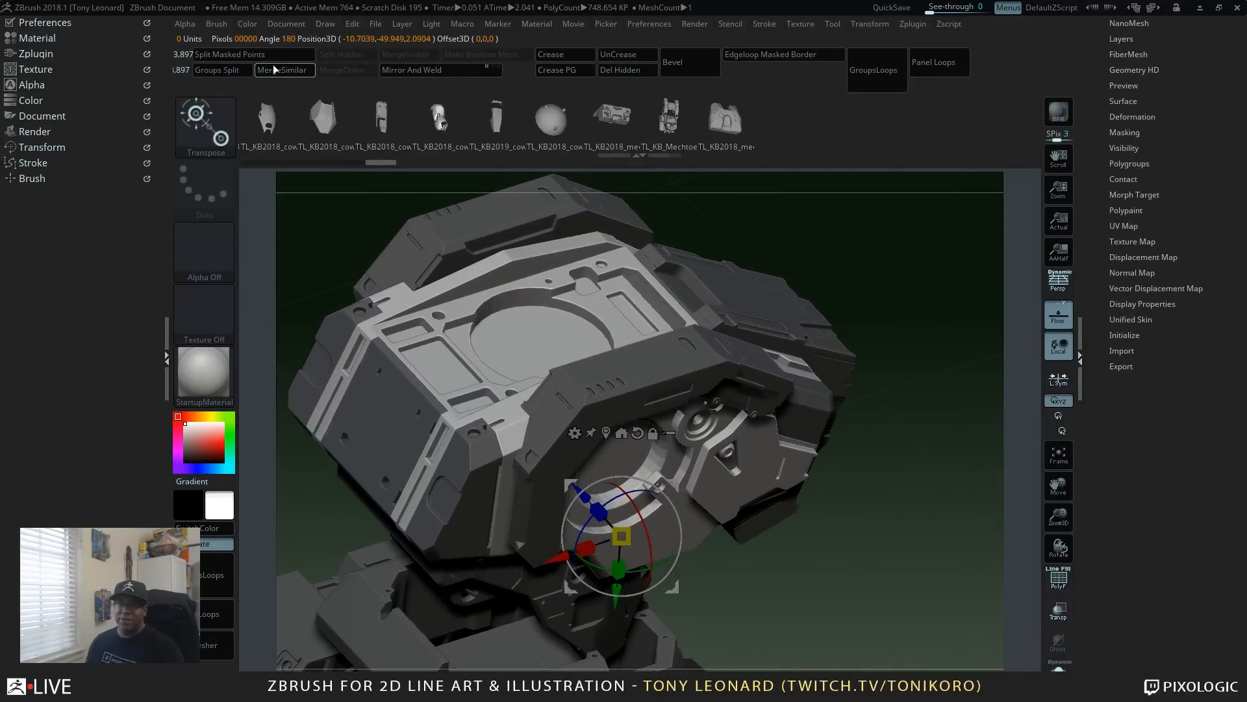
ctrl+drag(883, 289, 892, 286)
mouse_move(877, 500)
mouse_down()
mouse_move(874, 438)
mouse_move(884, 480)
mouse_up()
Step: Compare the two subtools, inspect the head shell on its own in Solo mode, and show the rest of the mech again
drag(1095, 72, 1088, 256)
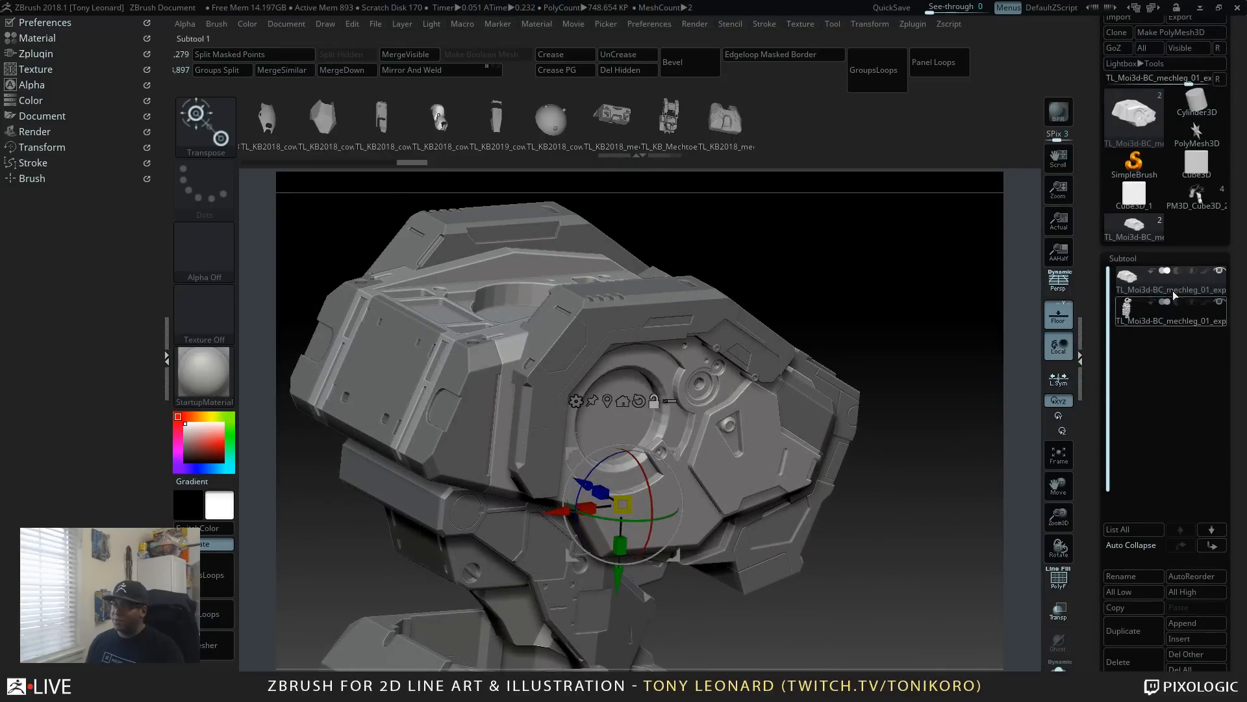
click(1160, 322)
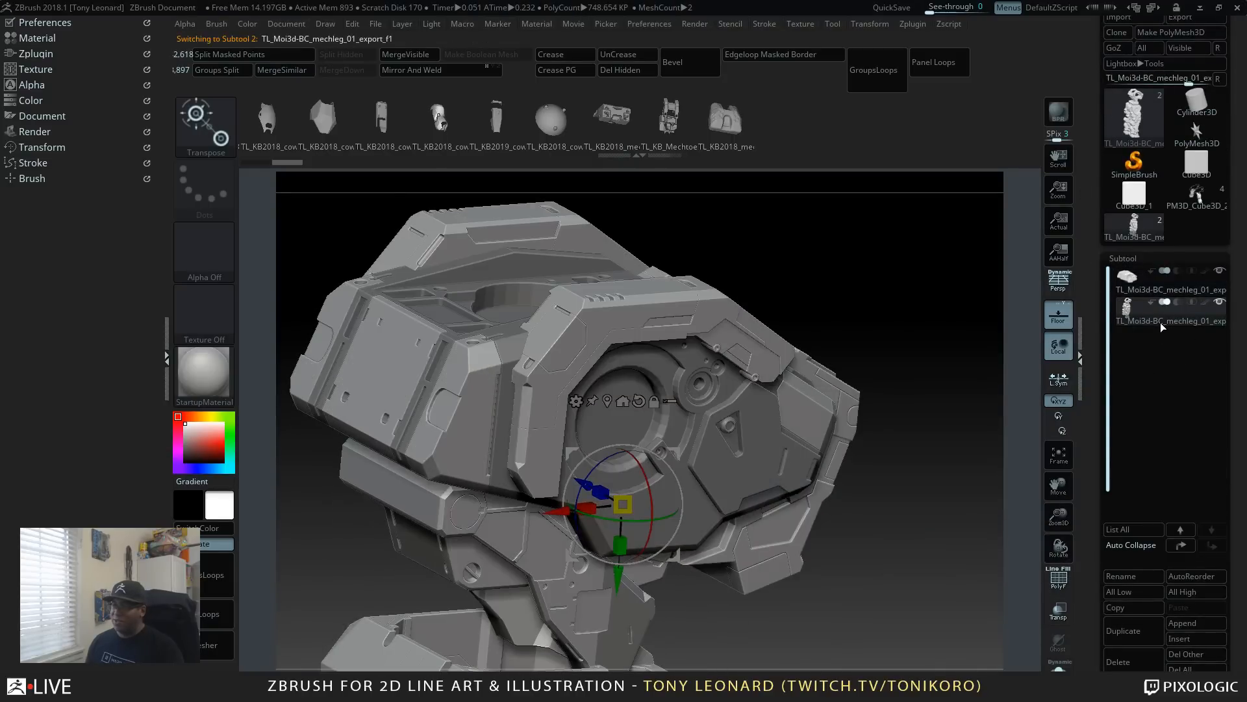
click(1128, 283)
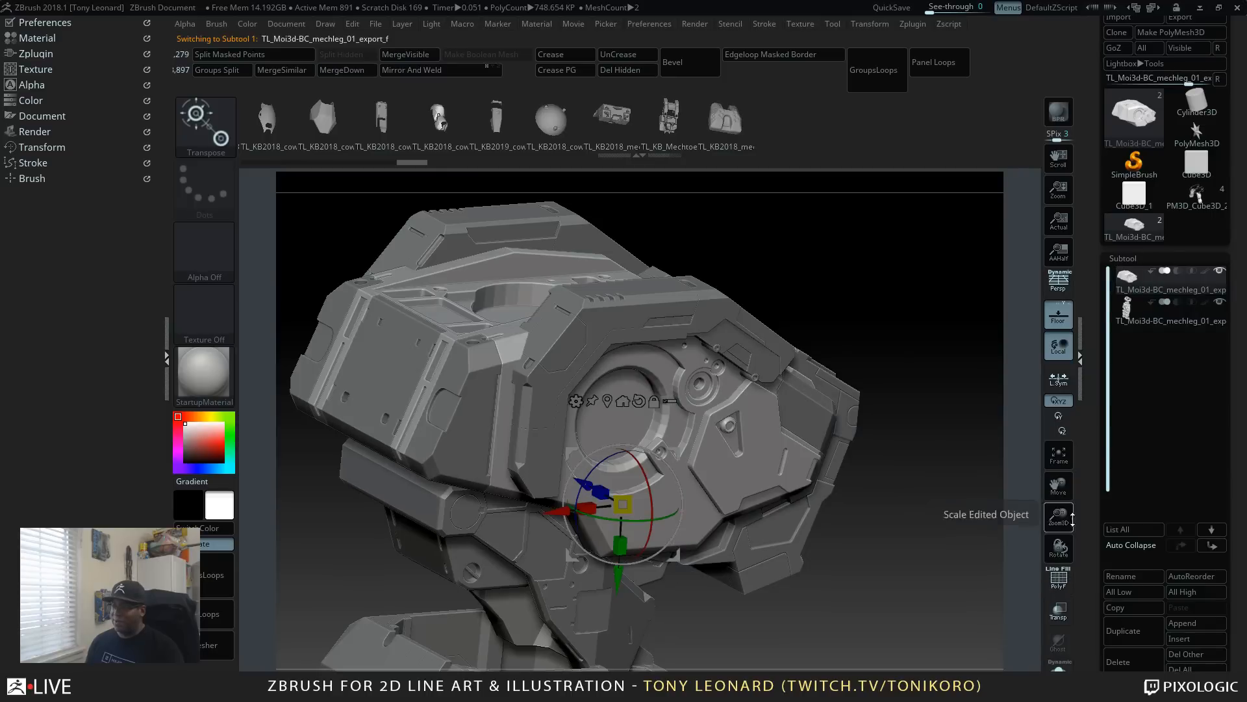
click(1069, 663)
drag(830, 432, 713, 517)
drag(729, 349, 866, 532)
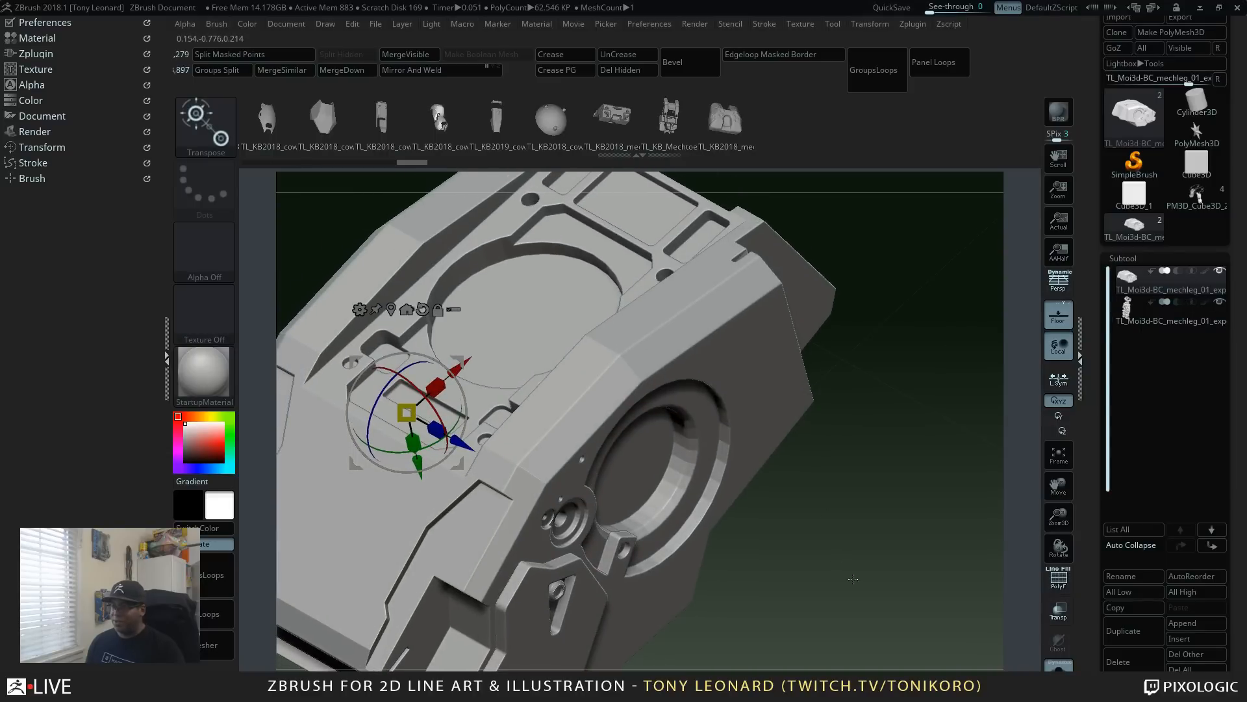
key(alt+s)
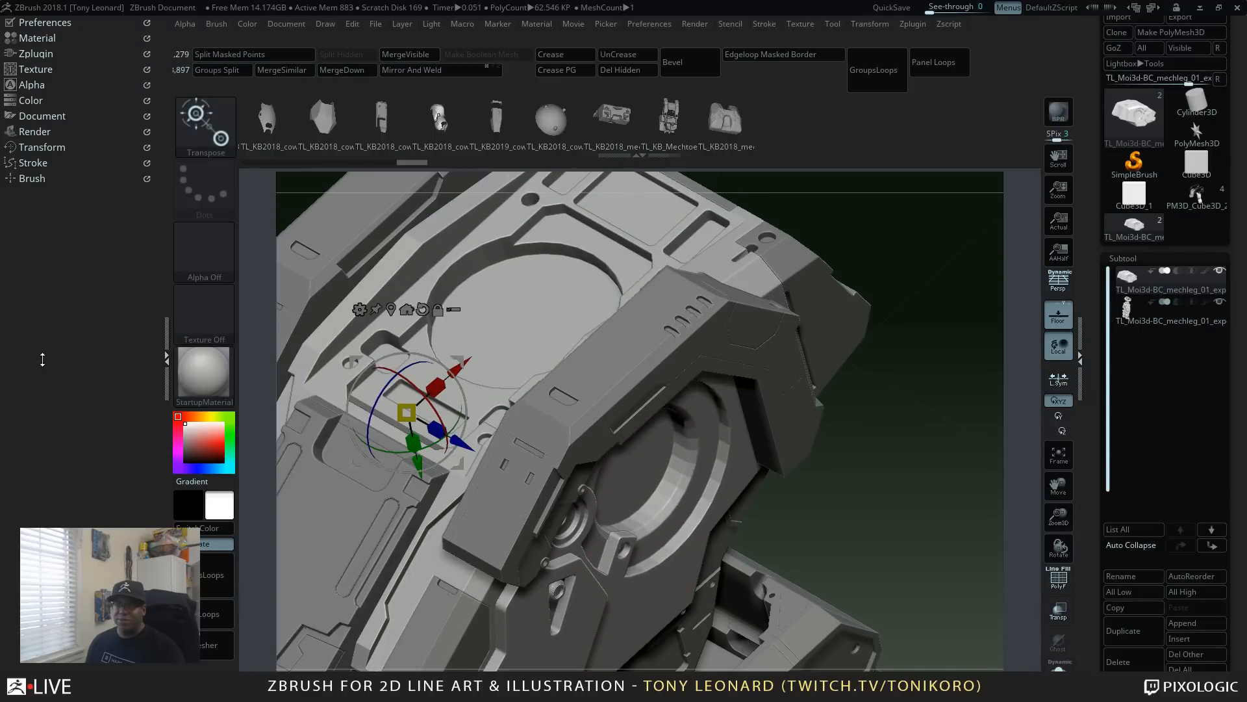
Step: Select the subtool with the rest of the mech and mask everything except the top panel of the curved side guard
drag(855, 438, 871, 547)
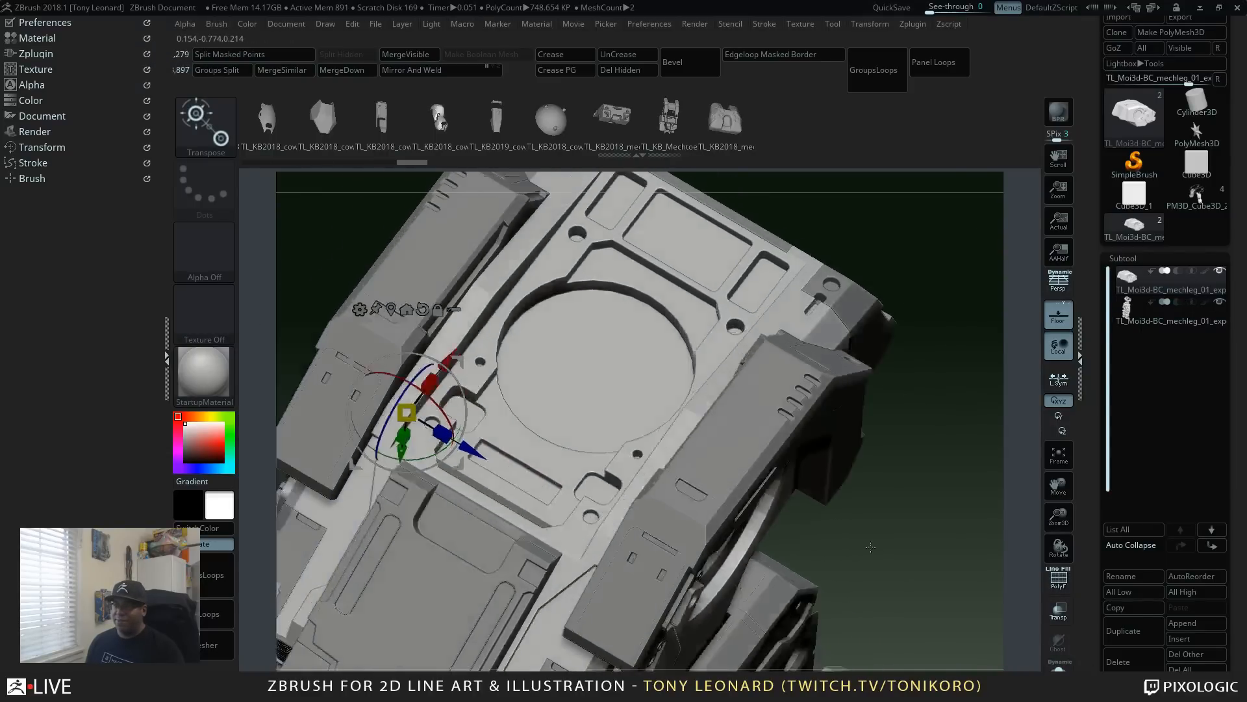
alt+click(738, 452)
drag(739, 453, 853, 504)
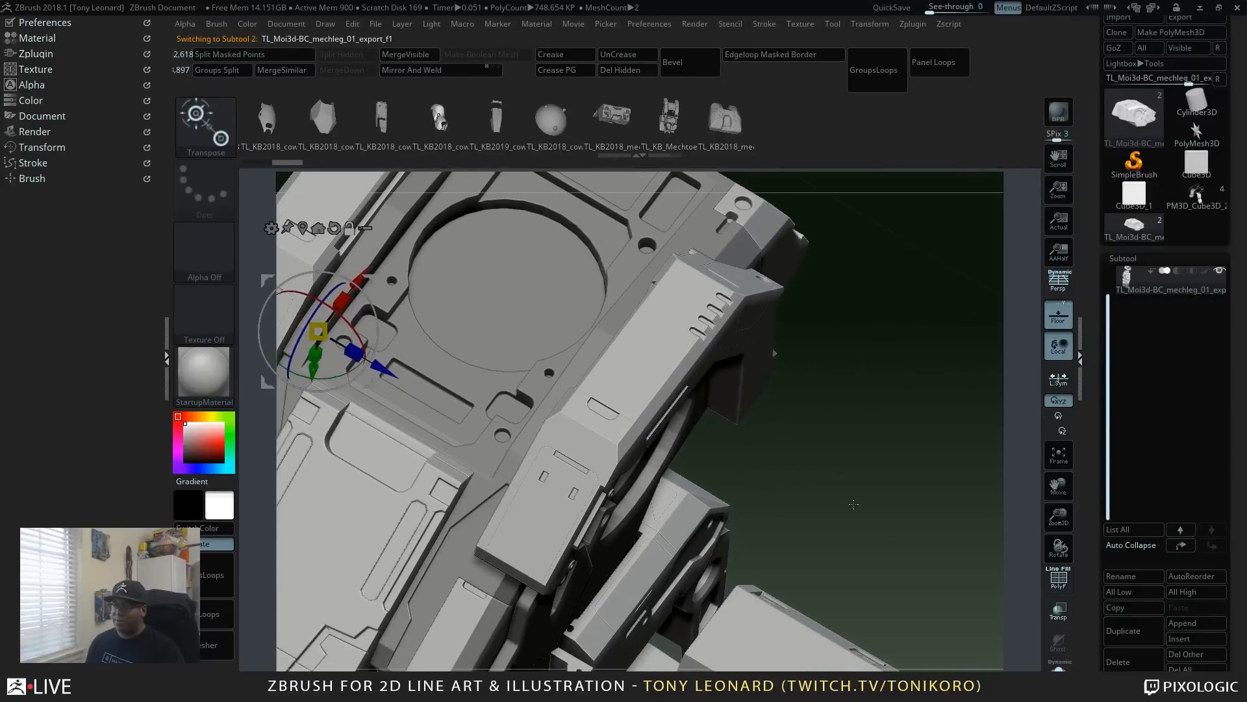
click(651, 343)
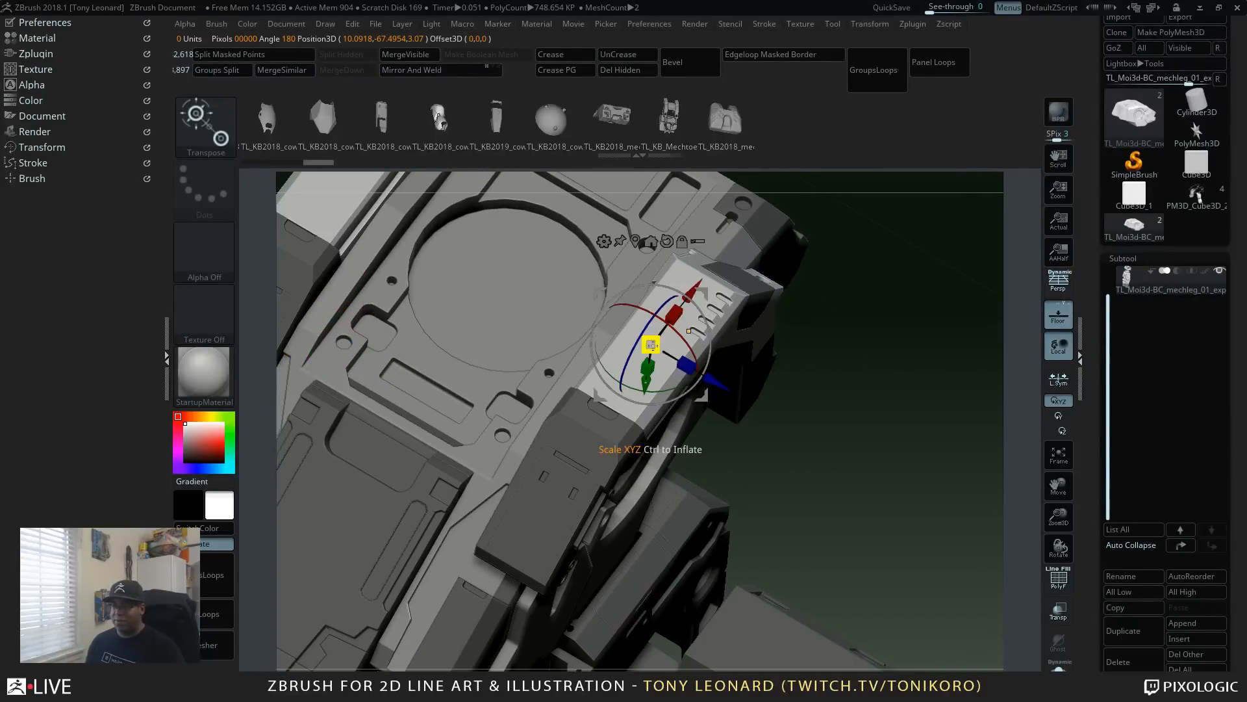
Step: Show the polyframe on the mech parts, clear the mask and hide the head shell subtool
drag(869, 523, 602, 491)
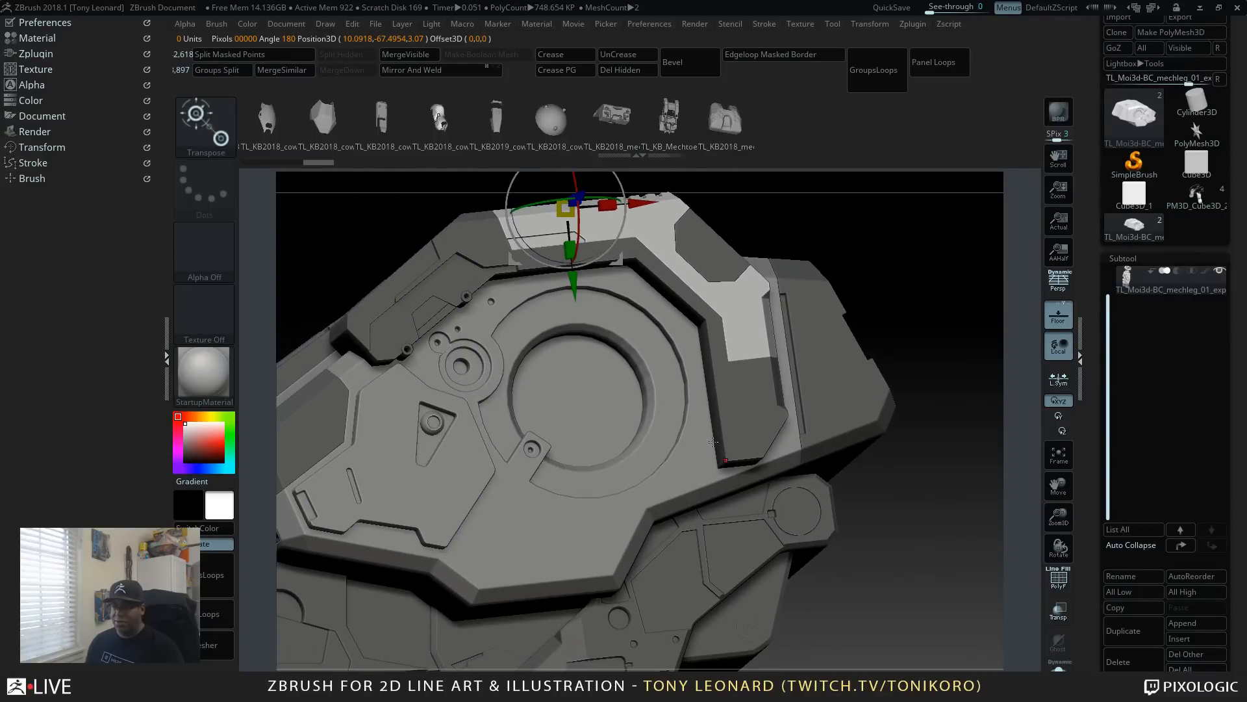
key(shift+f)
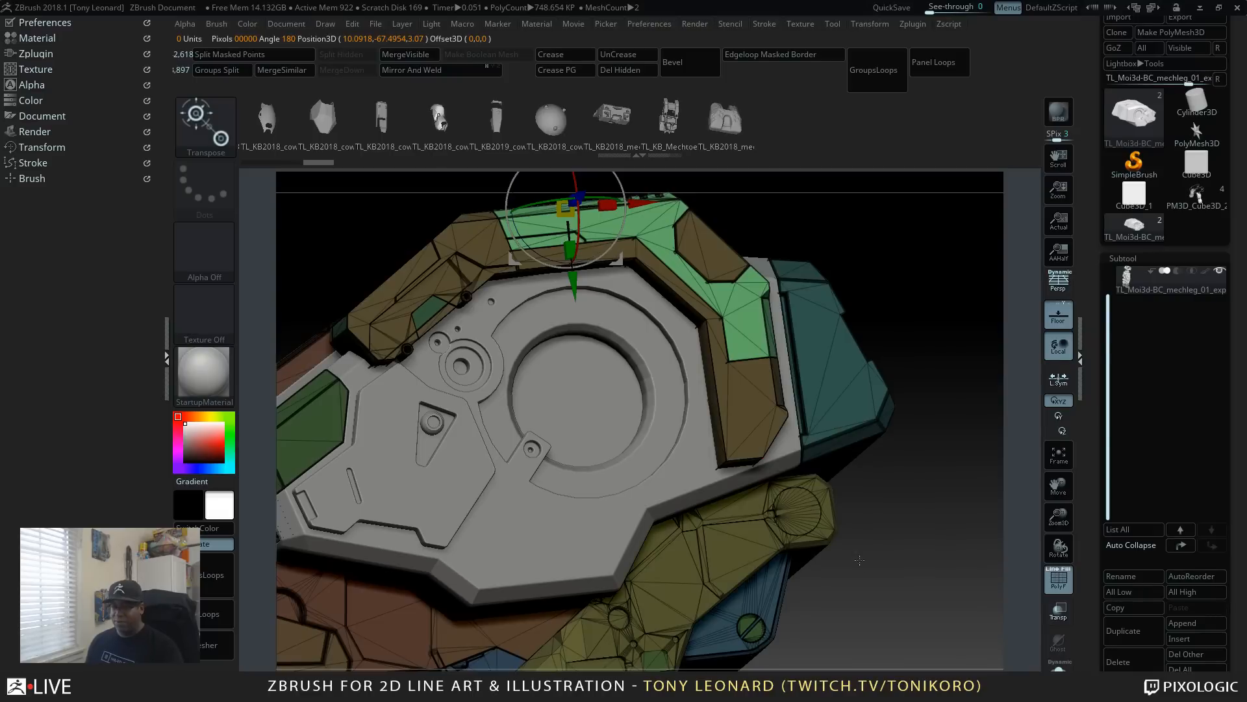
drag(844, 533, 894, 469)
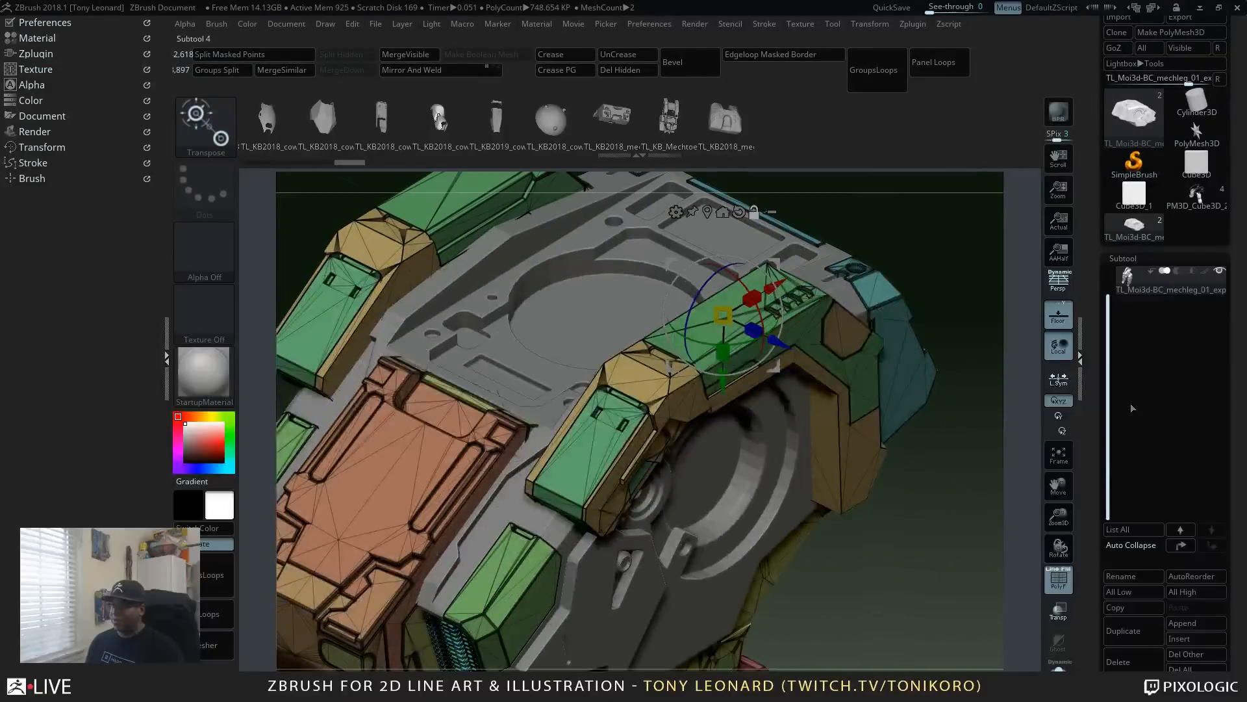
drag(1110, 349, 1110, 325)
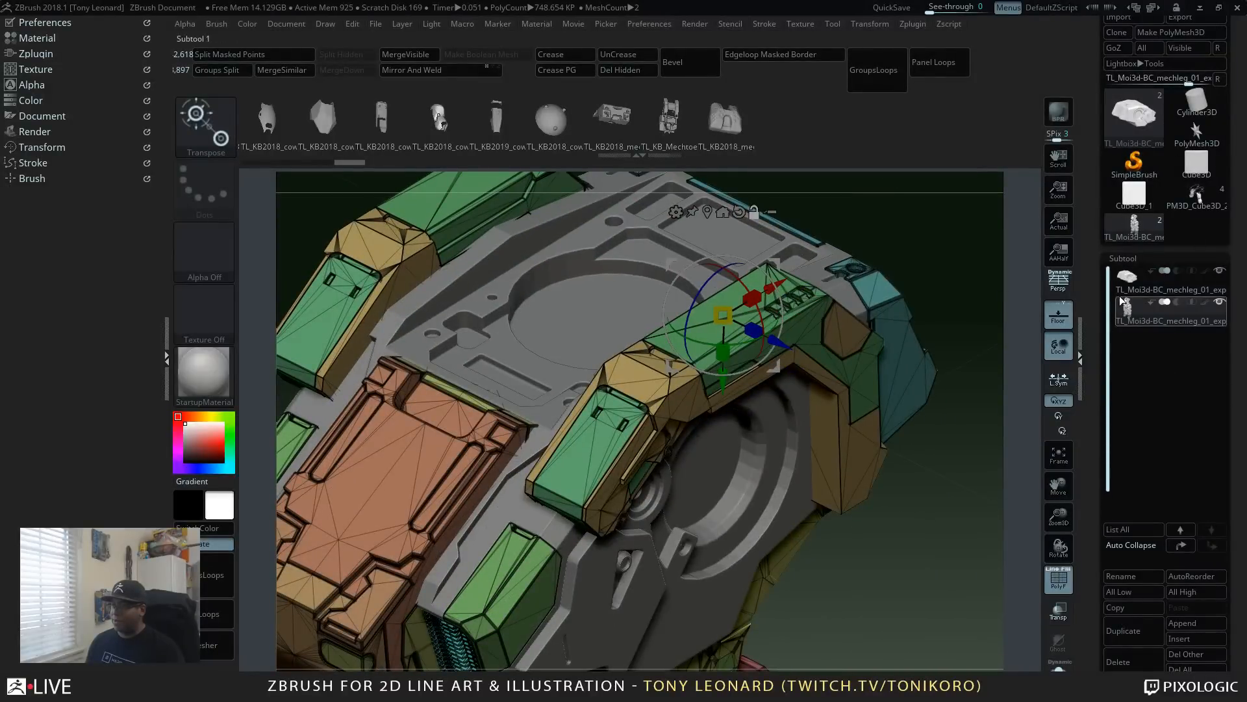
click(1218, 271)
alt+drag(913, 661, 911, 483)
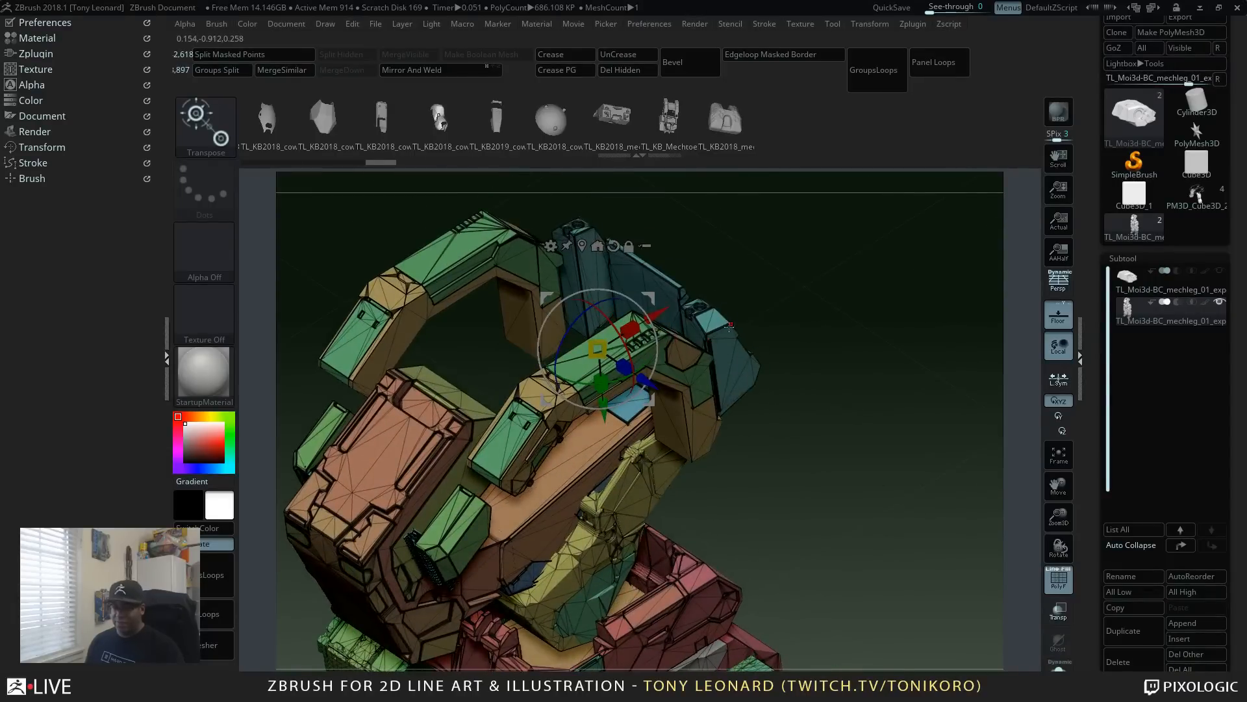
Step: Hide the blue rear armor plate polygroups behind the curved side guards
key(q)
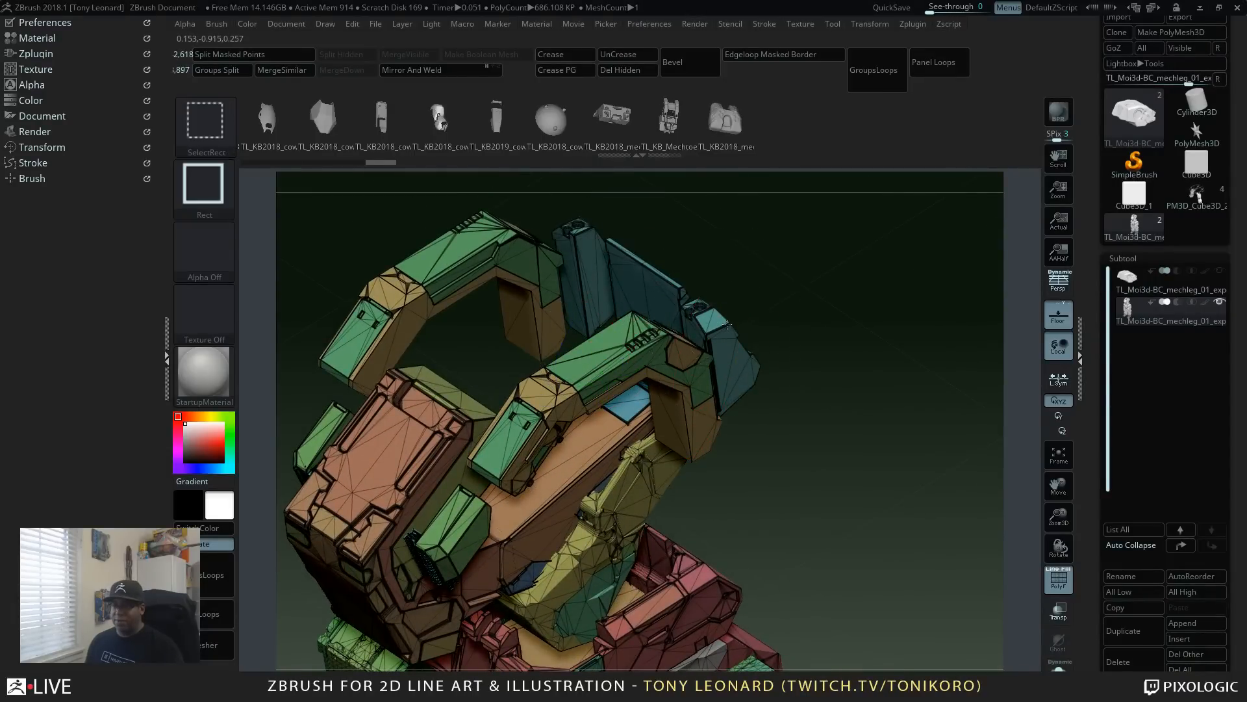
ctrl+shift+click(727, 323)
ctrl+shift+click(689, 309)
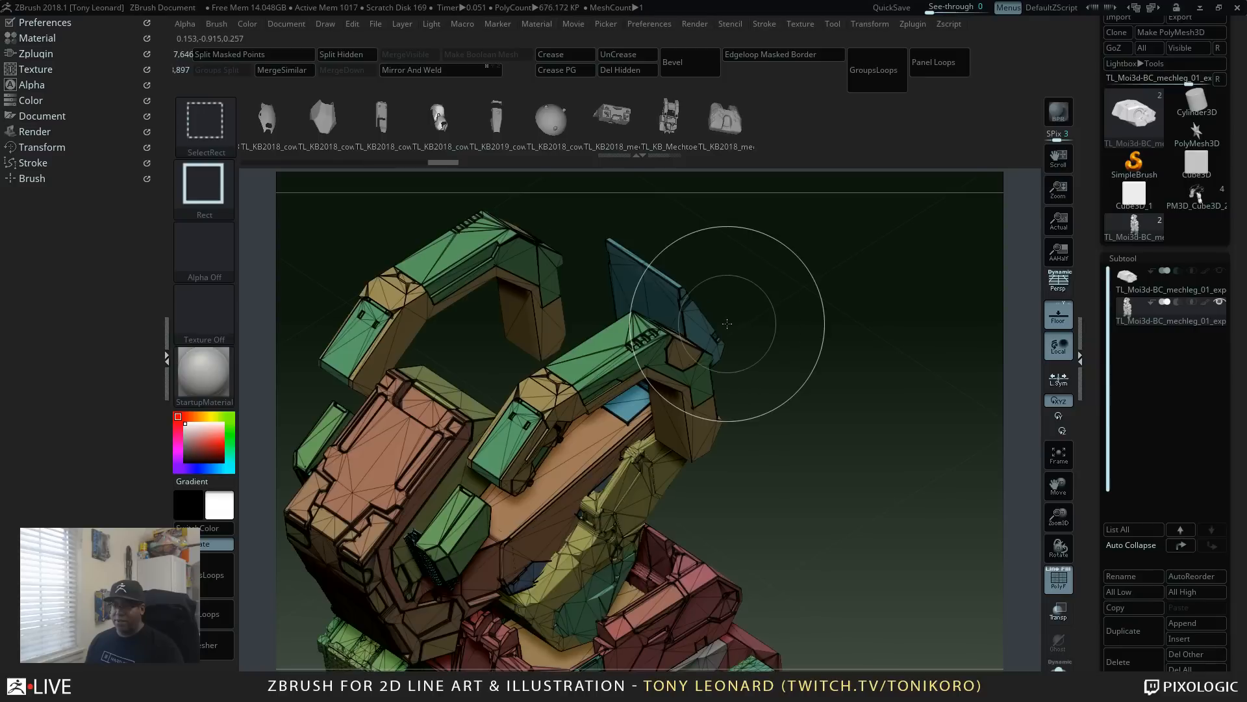
ctrl+shift+click(686, 293)
mouse_move(934, 534)
mouse_down()
mouse_move(915, 475)
mouse_move(402, 467)
mouse_up()
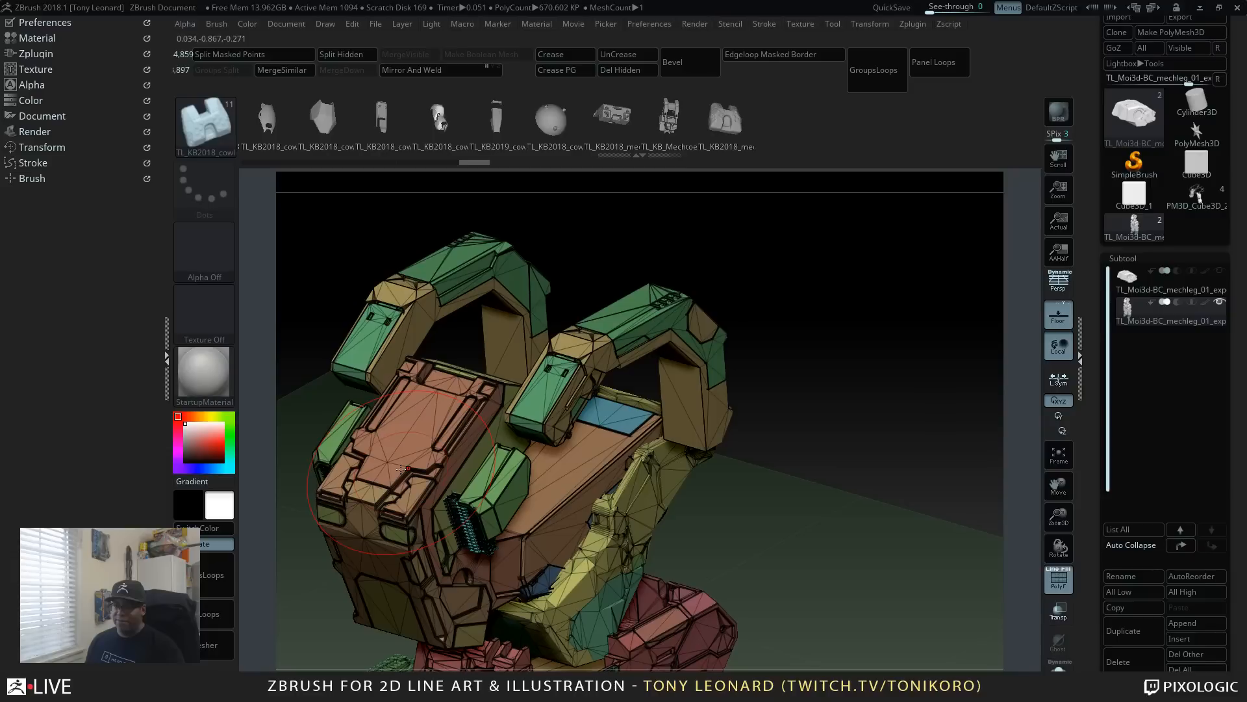
Step: Hide the orange front armor polygroups, the small front details and the spring coils below the side guards
ctrl+shift+click(389, 481)
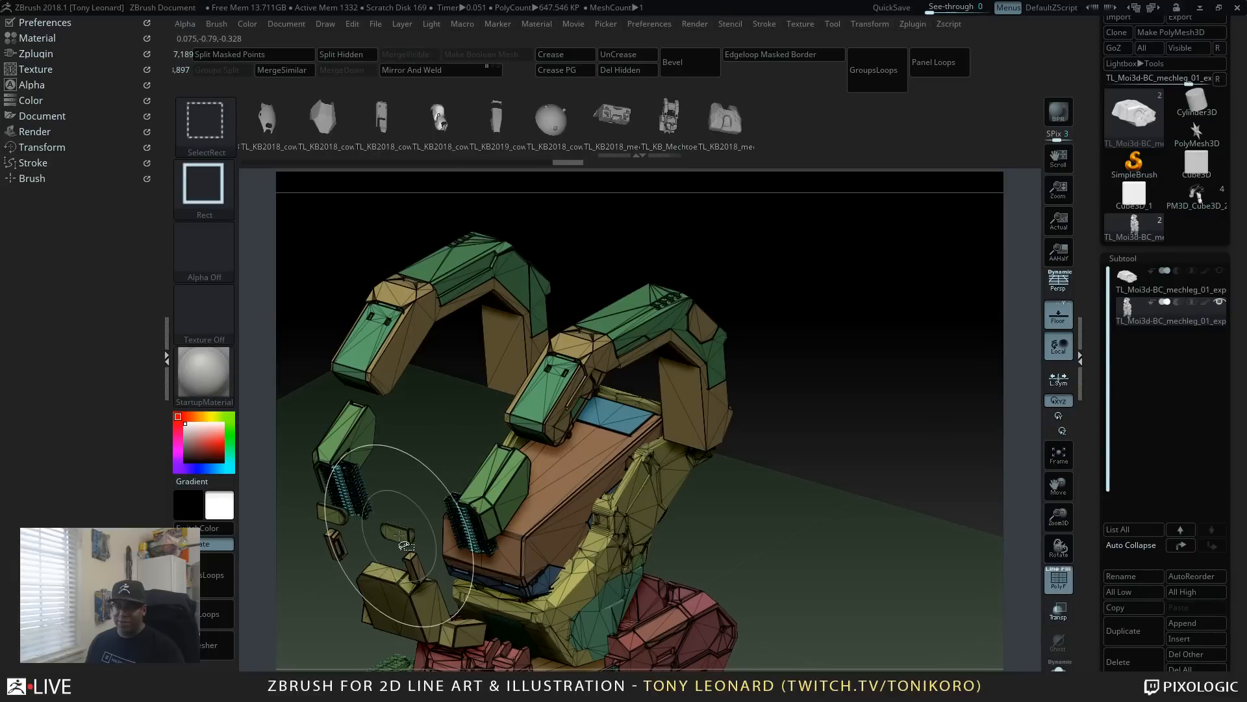
ctrl+shift+click(401, 539)
ctrl+shift+drag(409, 440, 455, 529)
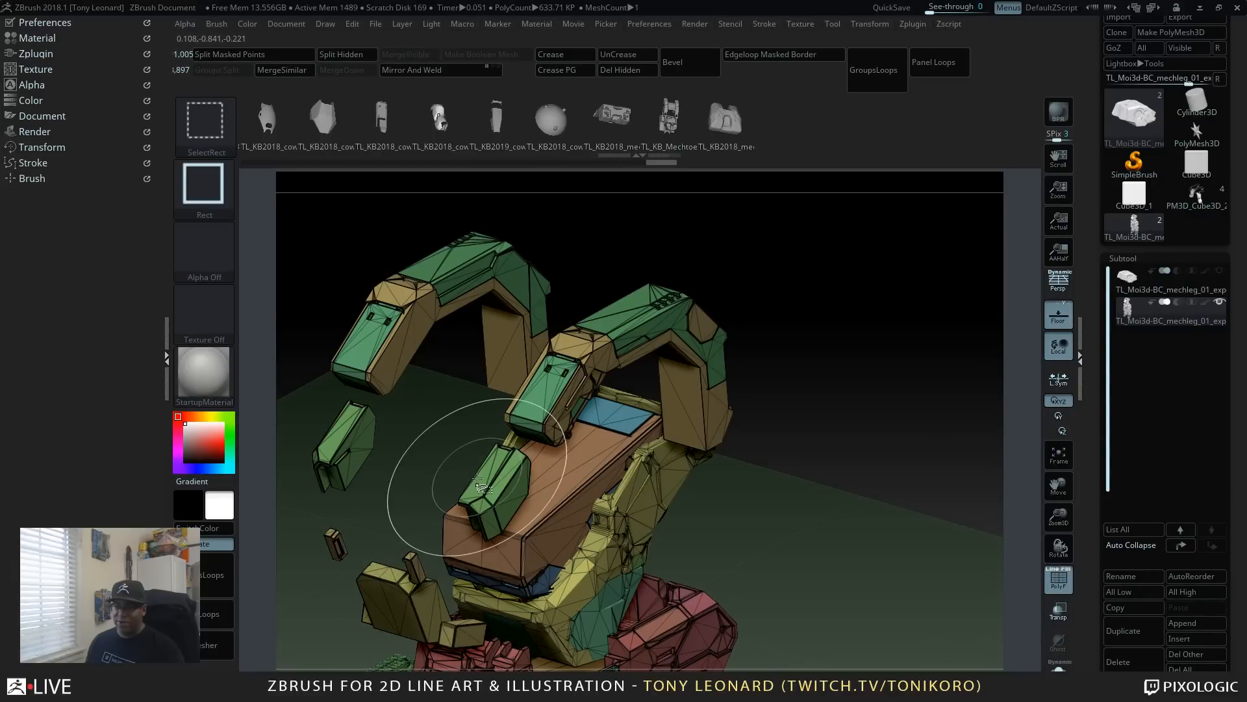
drag(891, 459, 344, 460)
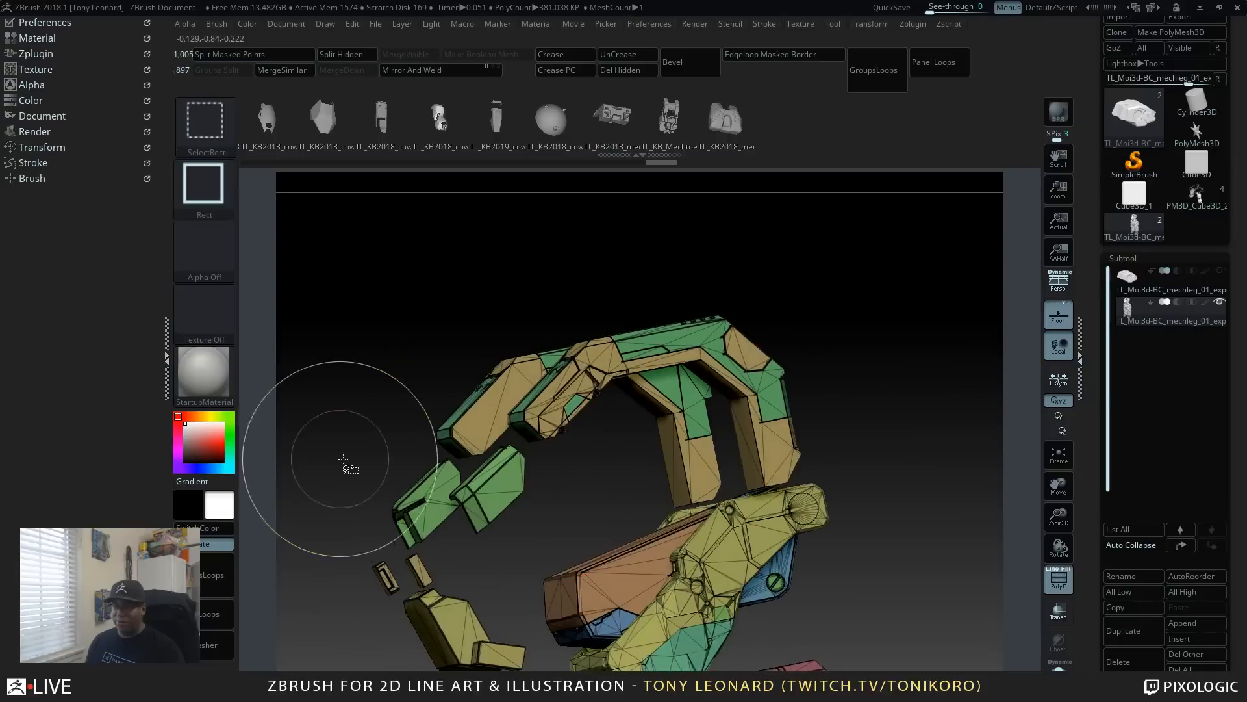
Step: Hide the pair of green front blocks and keep clearing the small front pieces around the side guards
ctrl+shift+click(506, 478)
key(ctrl+z)
ctrl+shift+click(479, 504)
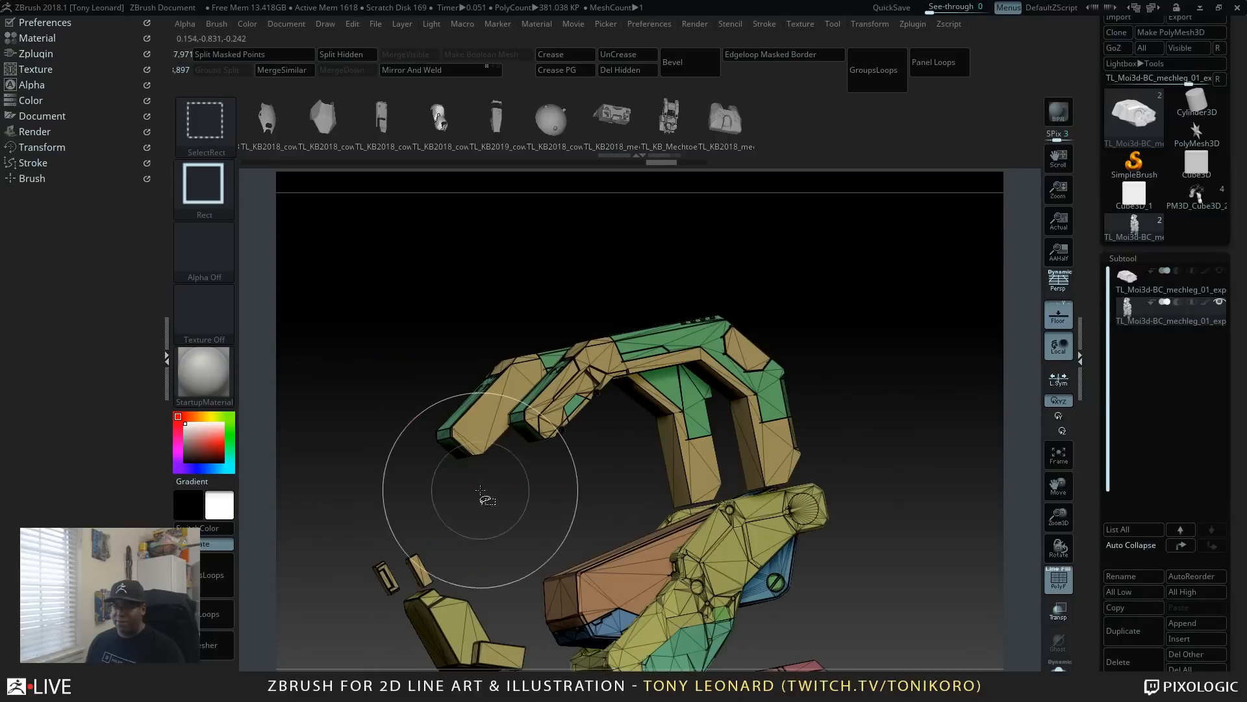
ctrl+shift+click(417, 567)
drag(552, 525, 461, 460)
key(ctrl+z)
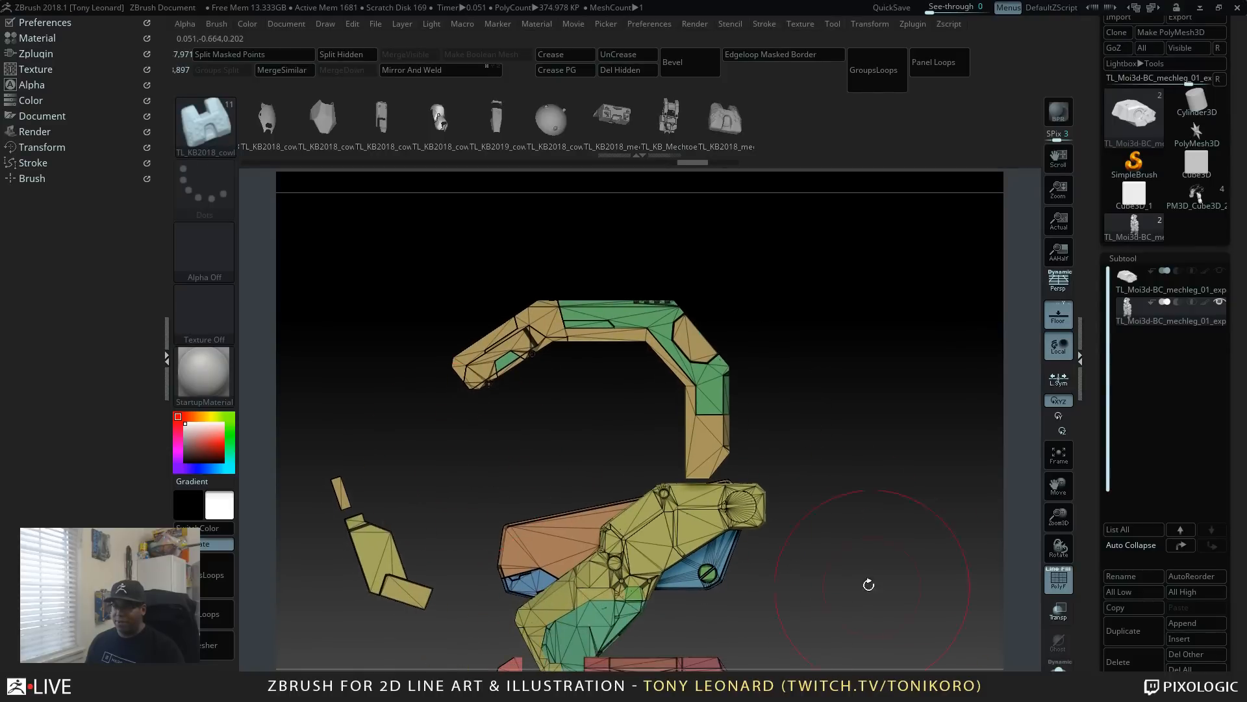
Step: Hide the yellow leg linkage, the orange inner frame and the blue block polygroups beneath the side guards
alt+drag(869, 584, 849, 520)
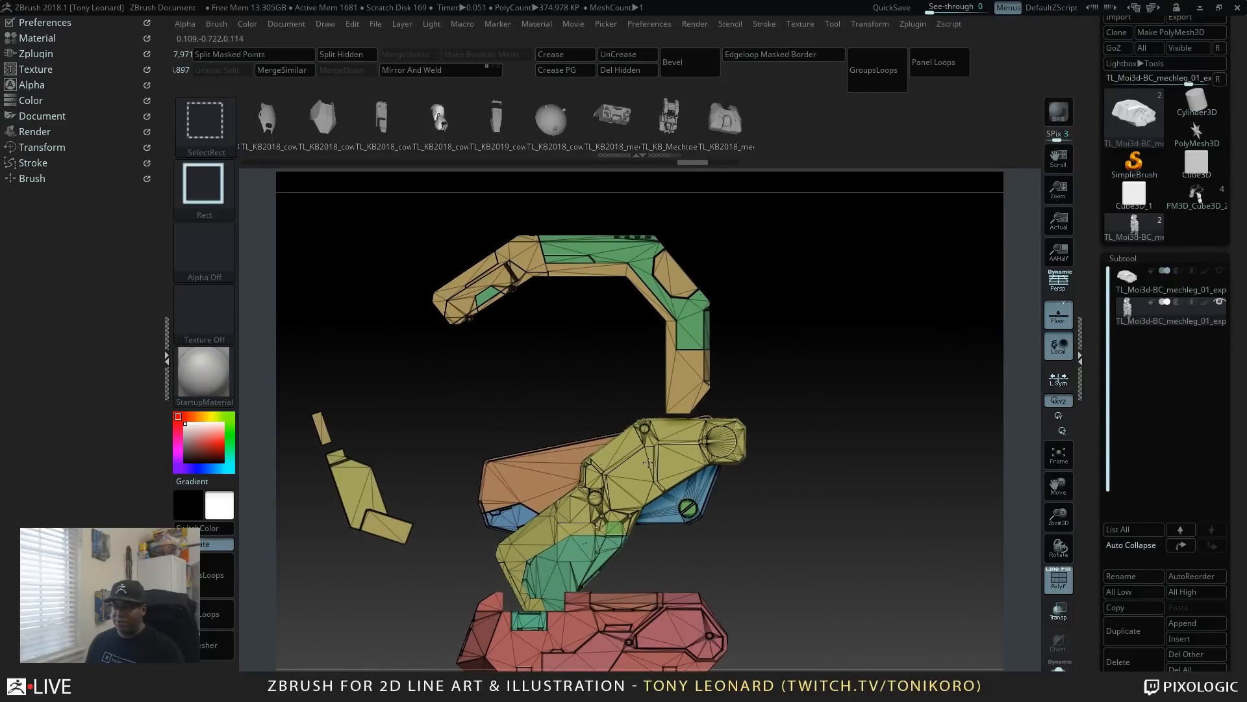
ctrl+shift+click(657, 476)
ctrl+shift+click(662, 460)
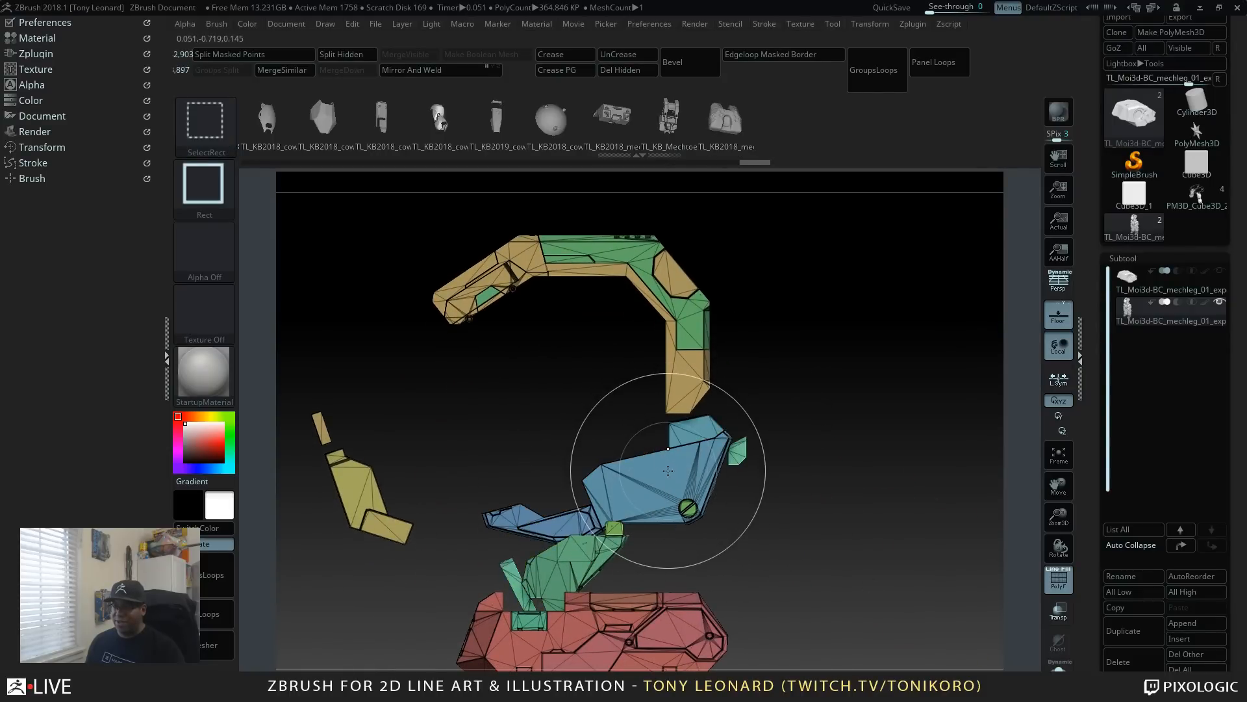
ctrl+shift+click(683, 434)
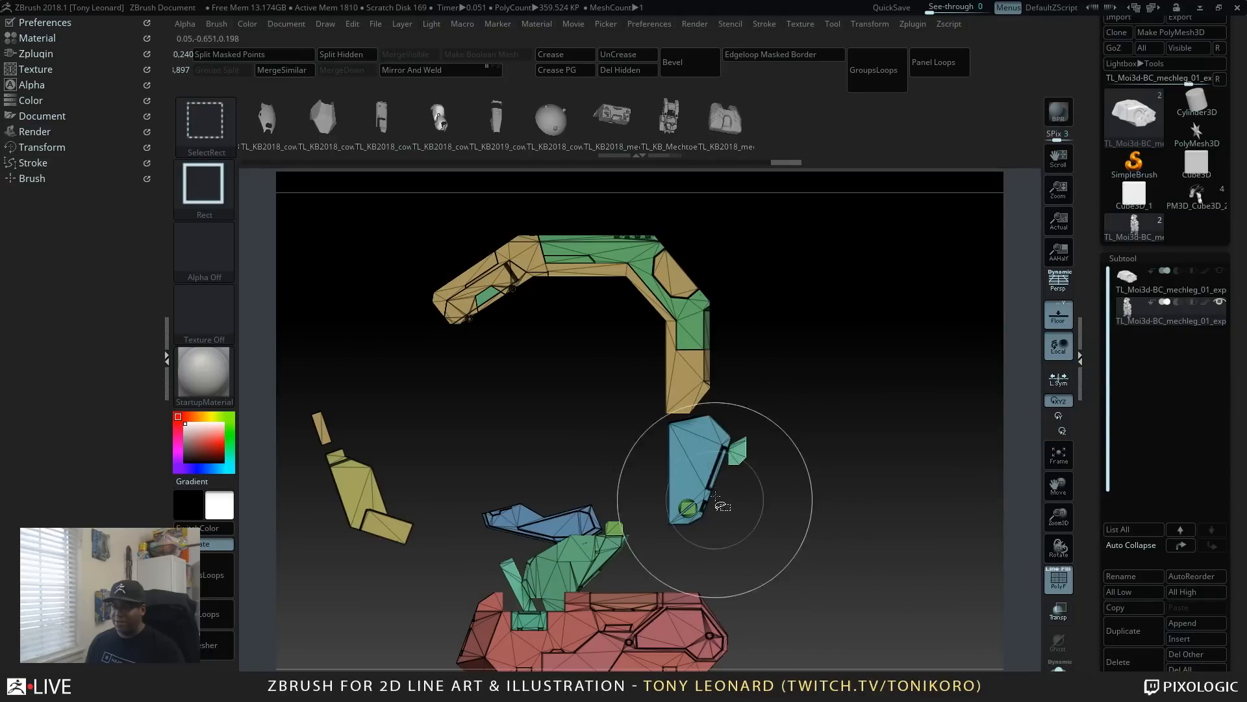
ctrl+shift+click(718, 458)
ctrl+shift+click(733, 460)
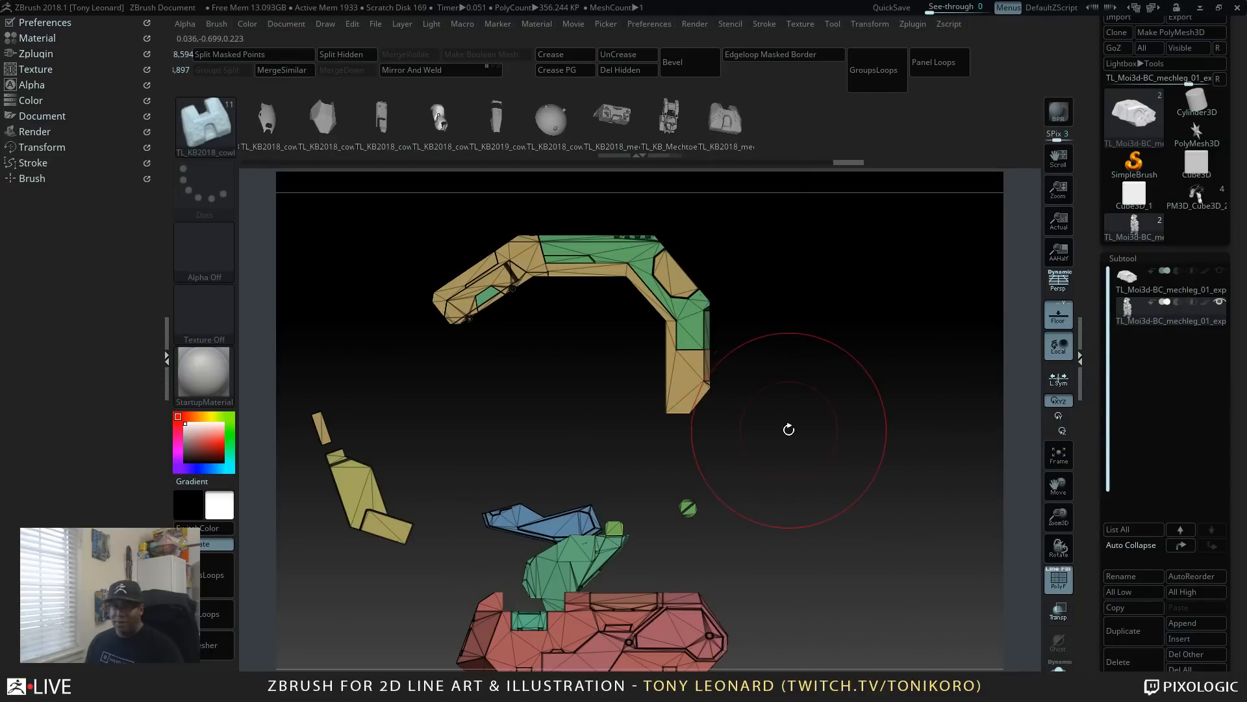
Step: Mask all visible parts except the two curved side guards and try Split Masked Points
key(ctrl)
mouse_move(423, 223)
ctrl+mouse_down()
mouse_move(615, 404)
mouse_move(782, 451)
ctrl+mouse_up()
drag(783, 244, 865, 447)
ctrl+click(866, 446)
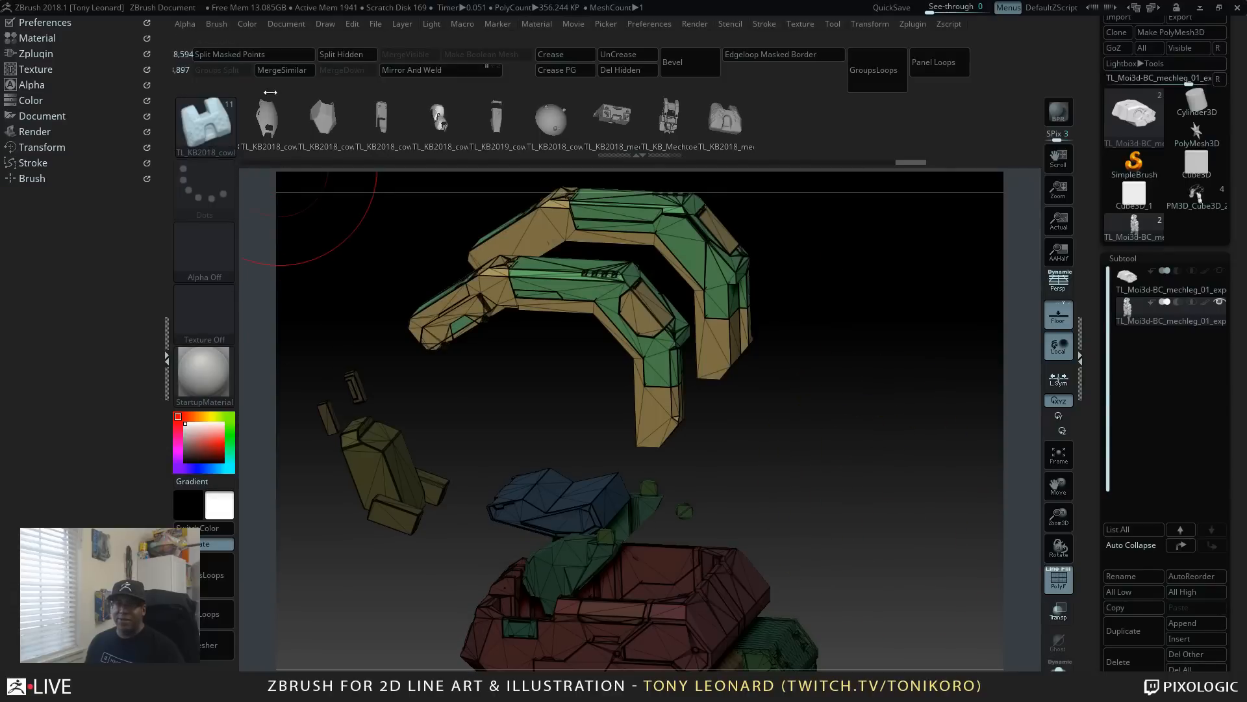
click(278, 59)
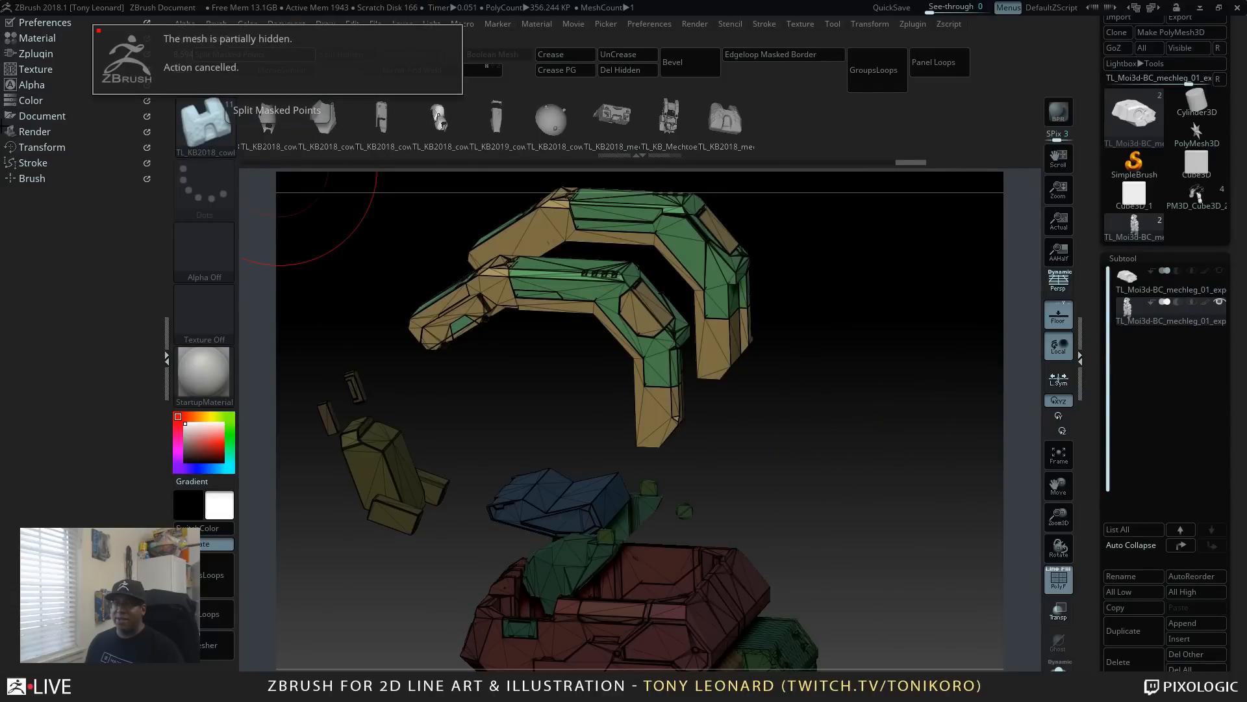
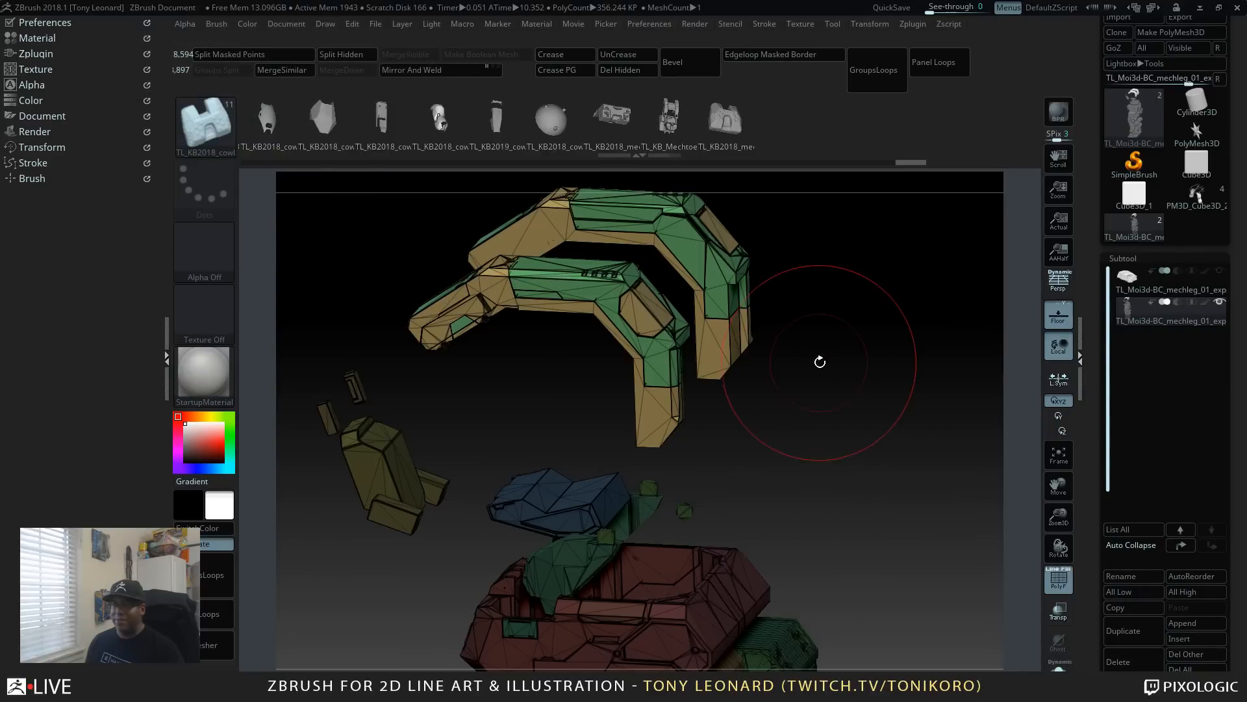
Step: Unhide all polygroups of the mech and split the masked parts into their own subtool
drag(819, 359, 846, 482)
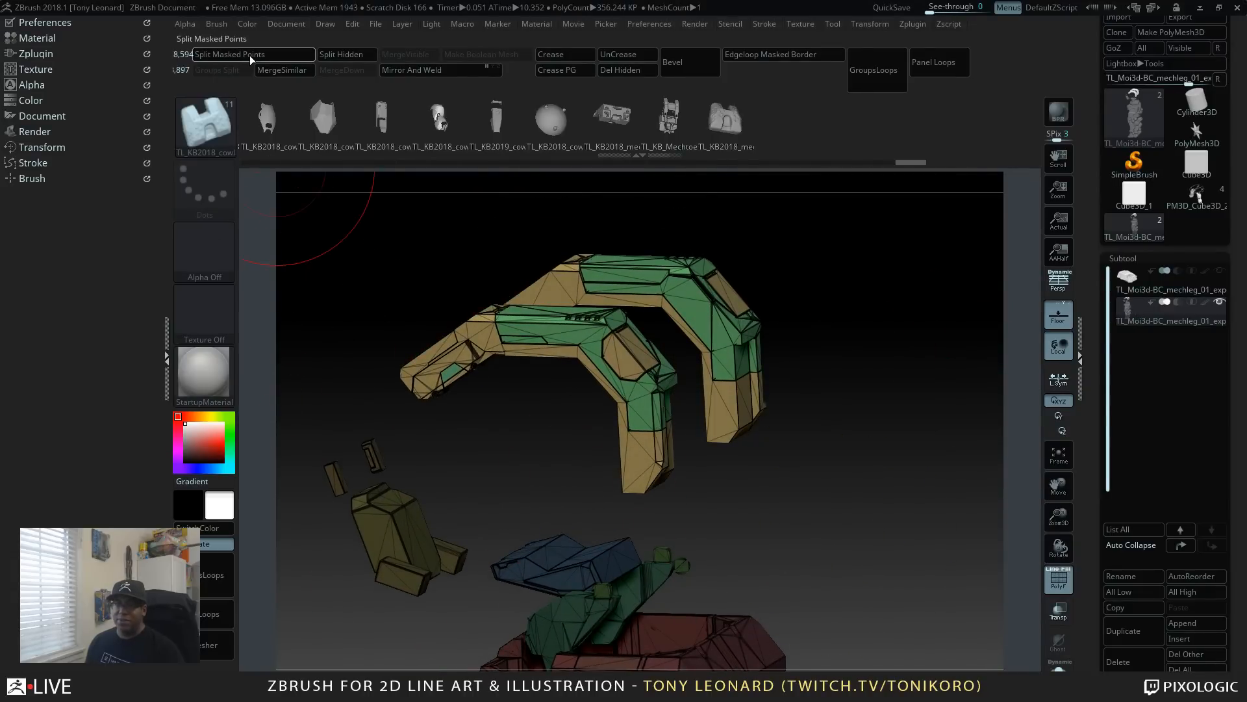
ctrl+shift+click(885, 341)
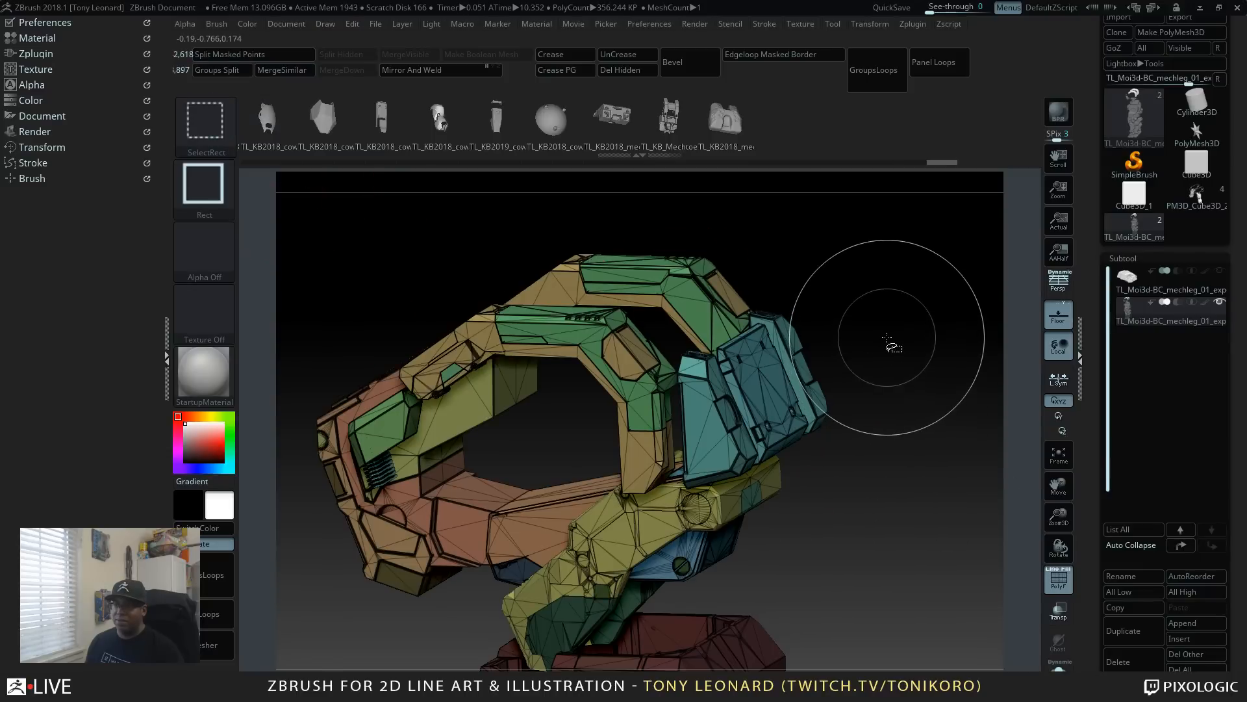
drag(908, 351, 903, 371)
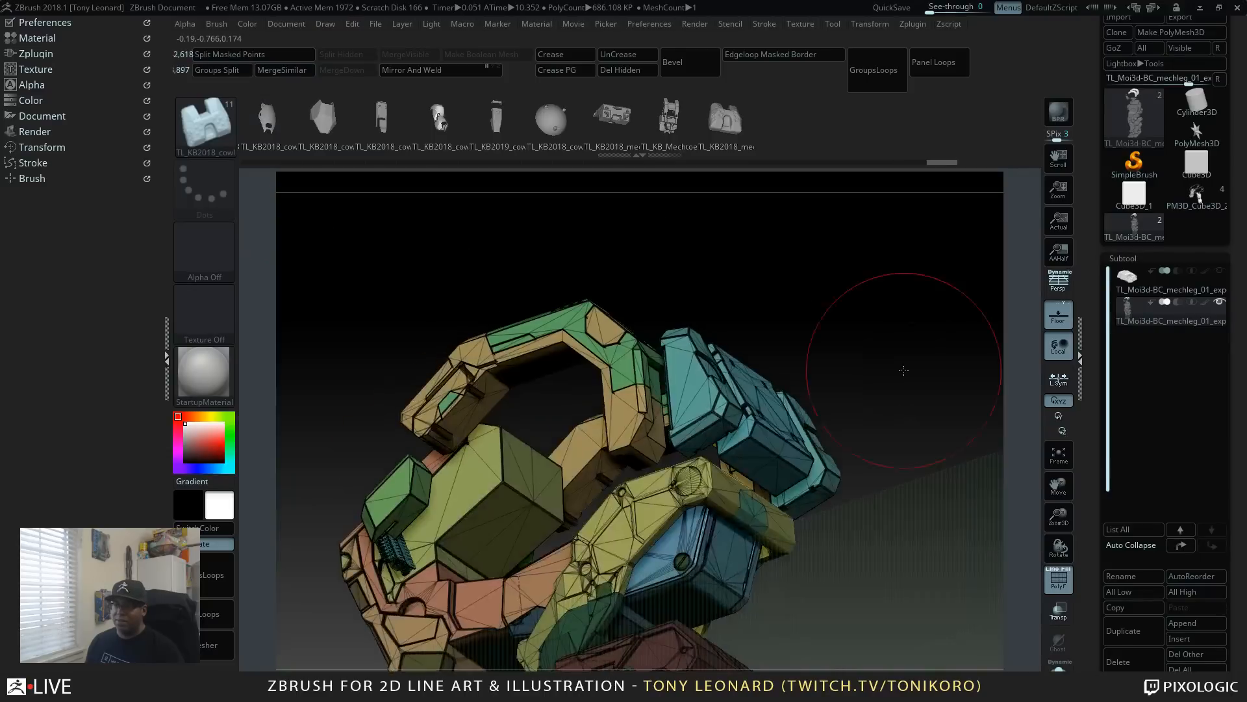
click(288, 55)
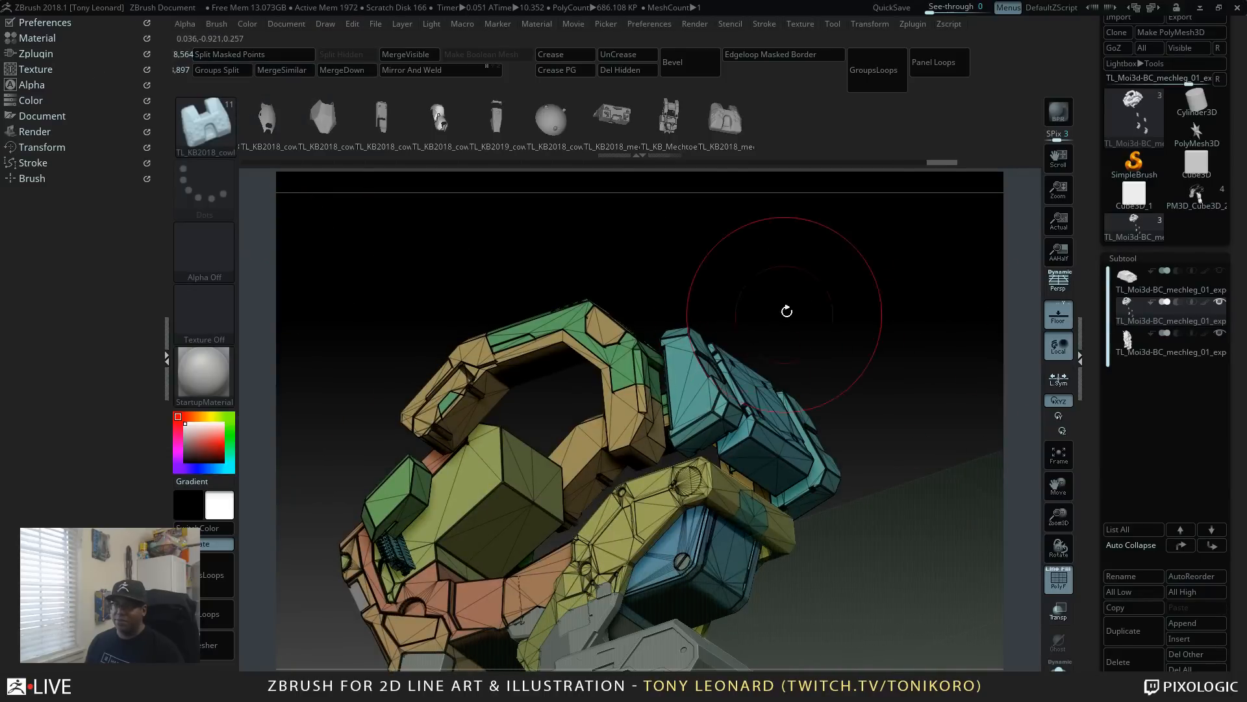
Step: Inspect the split result from several sides, viewing the upper subtool on its own in Solo mode
drag(793, 306, 851, 341)
click(1147, 304)
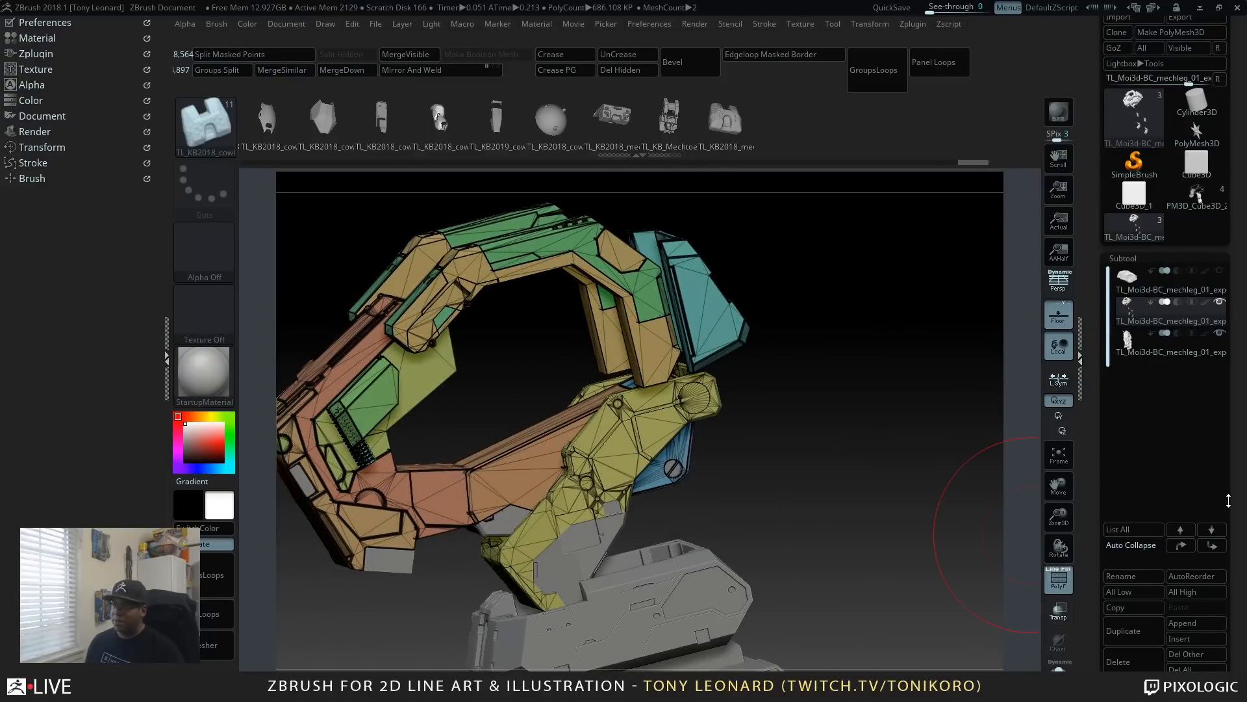
click(1059, 669)
drag(834, 413, 1017, 450)
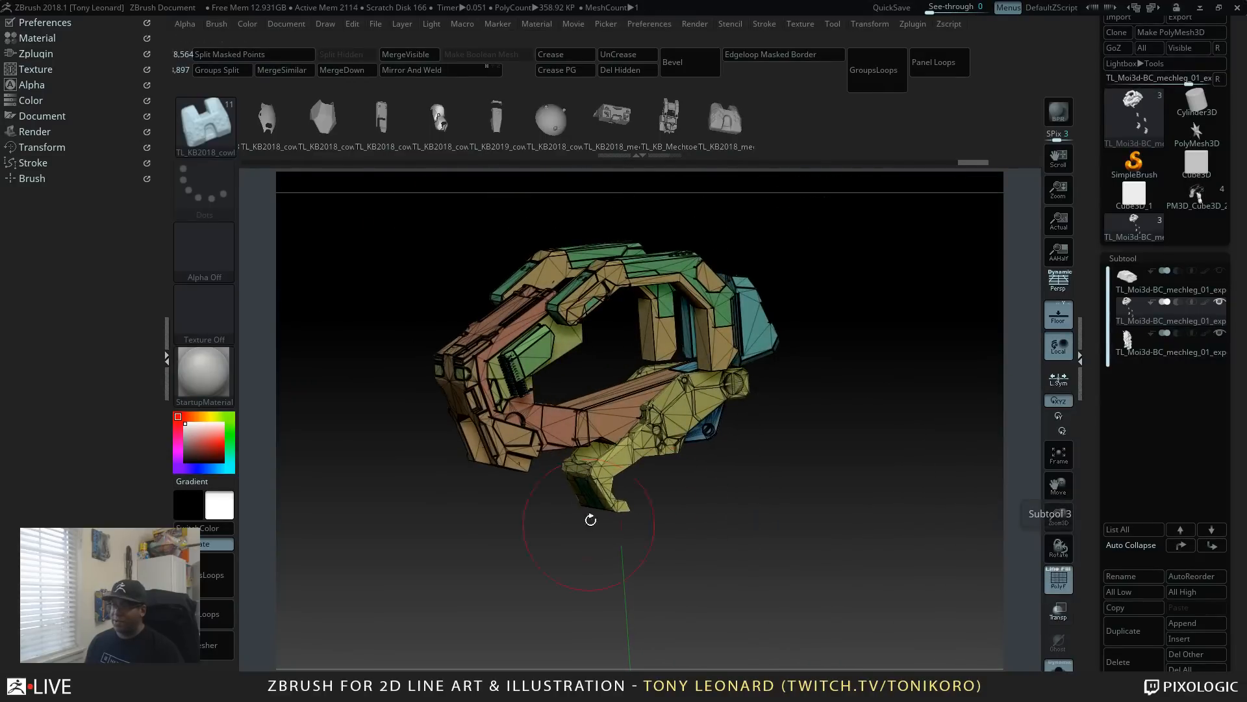
Step: Undo the split of the masked mech parts and clear the remaining mask
key(ctrl)
mouse_move(807, 510)
mouse_down()
mouse_move(851, 517)
mouse_move(855, 530)
mouse_move(838, 532)
mouse_move(844, 515)
mouse_move(847, 548)
mouse_up()
ctrl+shift+click(851, 518)
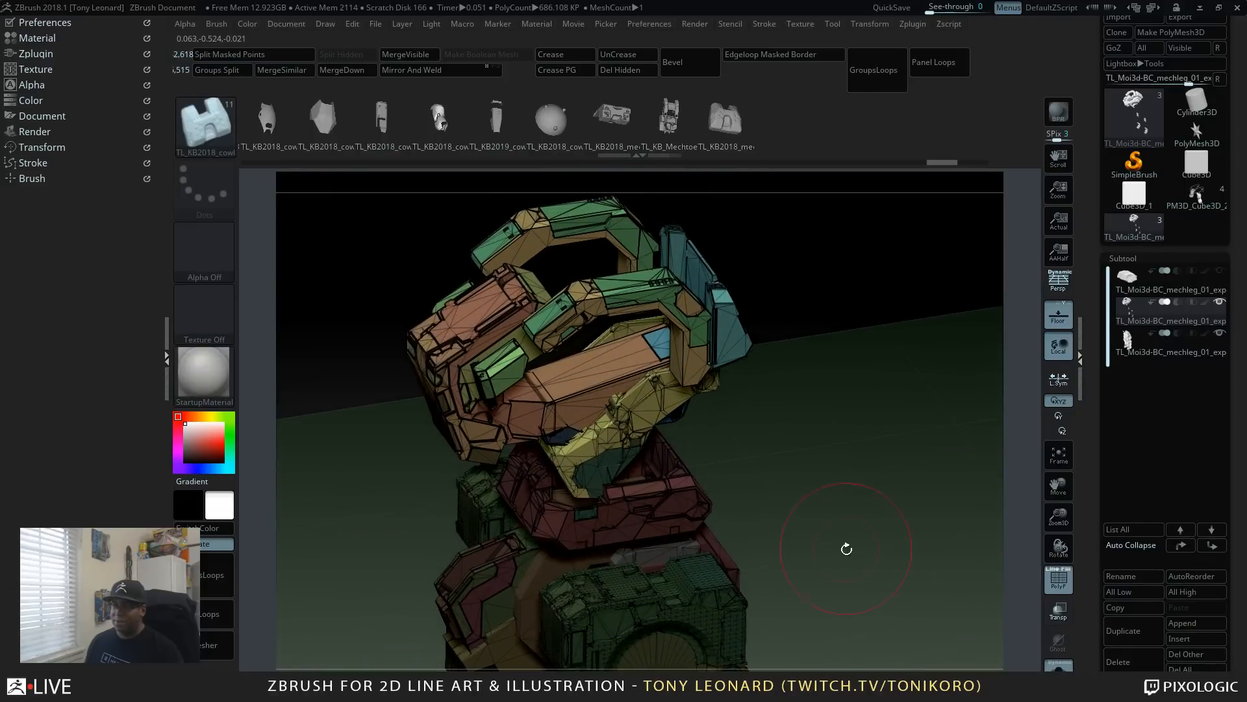
key(shift+f)
drag(882, 509, 911, 468)
key(shift+f)
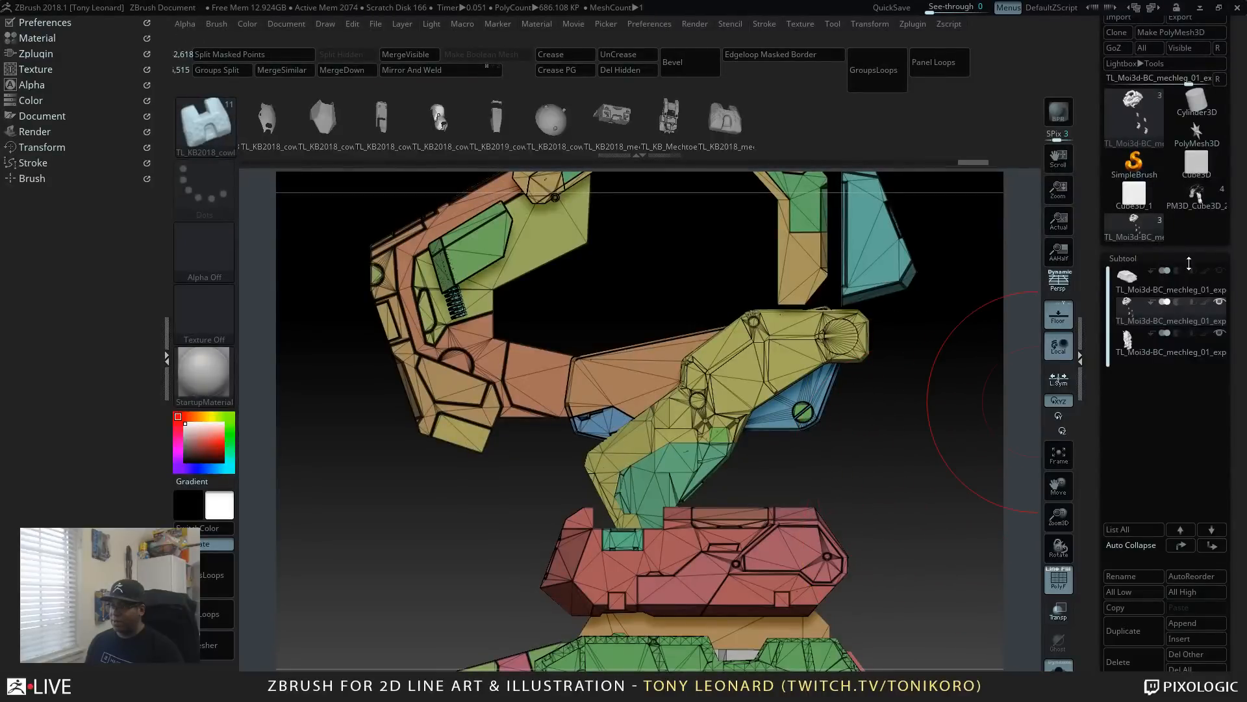
Step: Hide the third subtool left over from the split and check the subtool preview
alt+drag(860, 447, 858, 476)
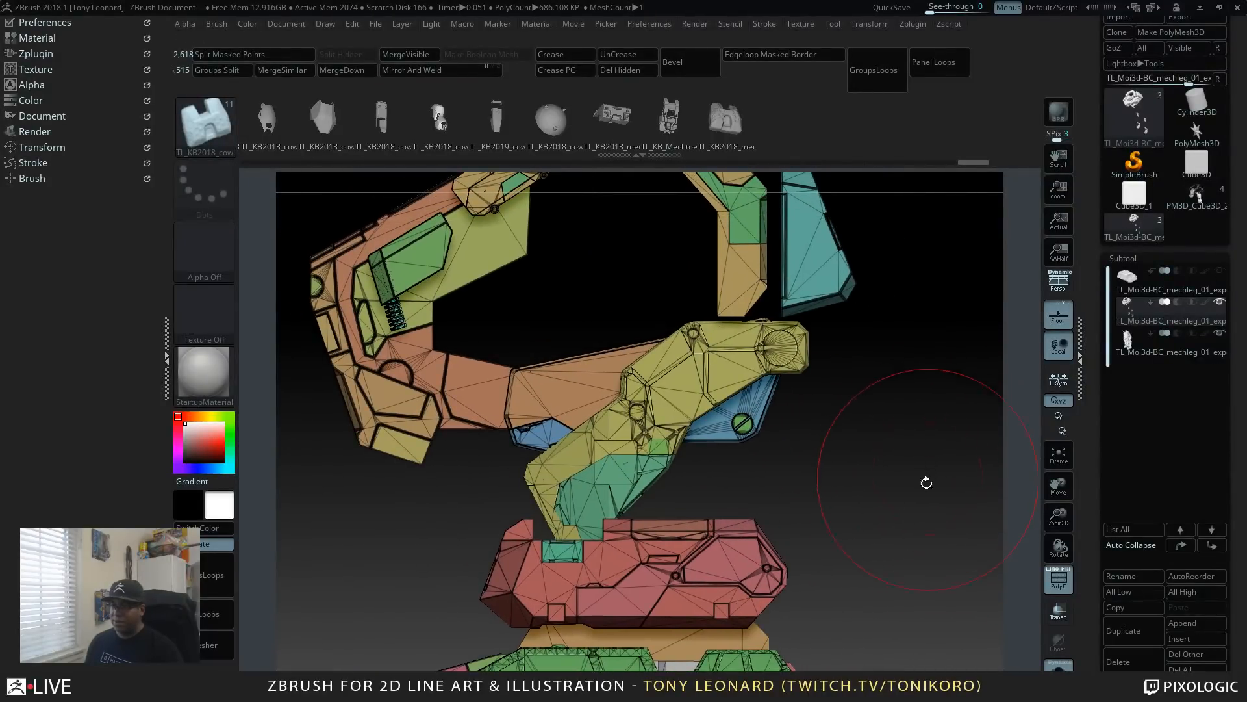
drag(880, 486, 865, 527)
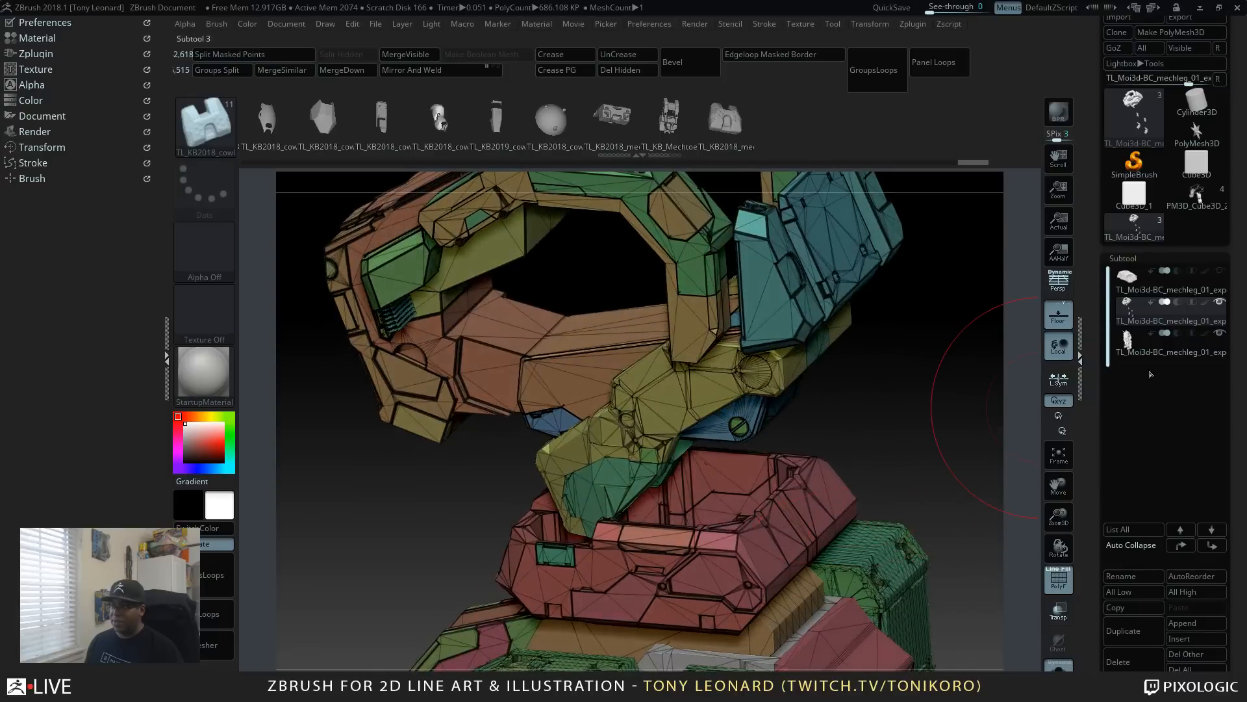
click(1222, 335)
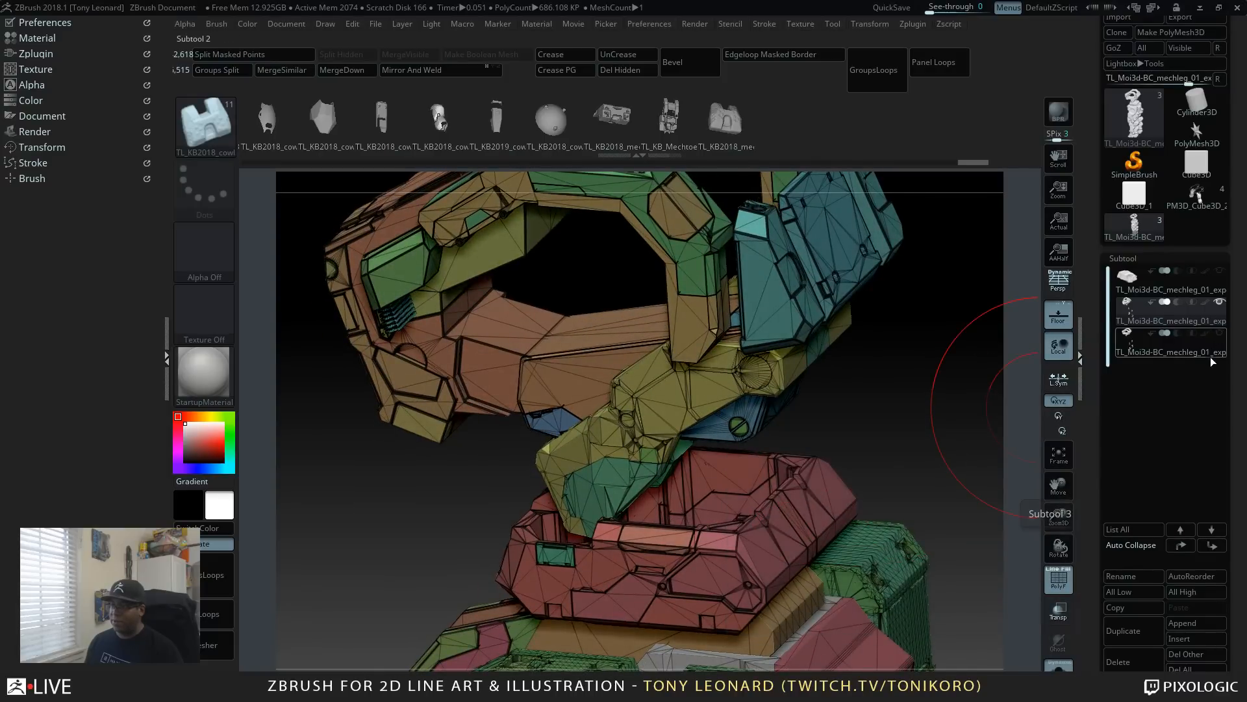
mouse_move(1192, 327)
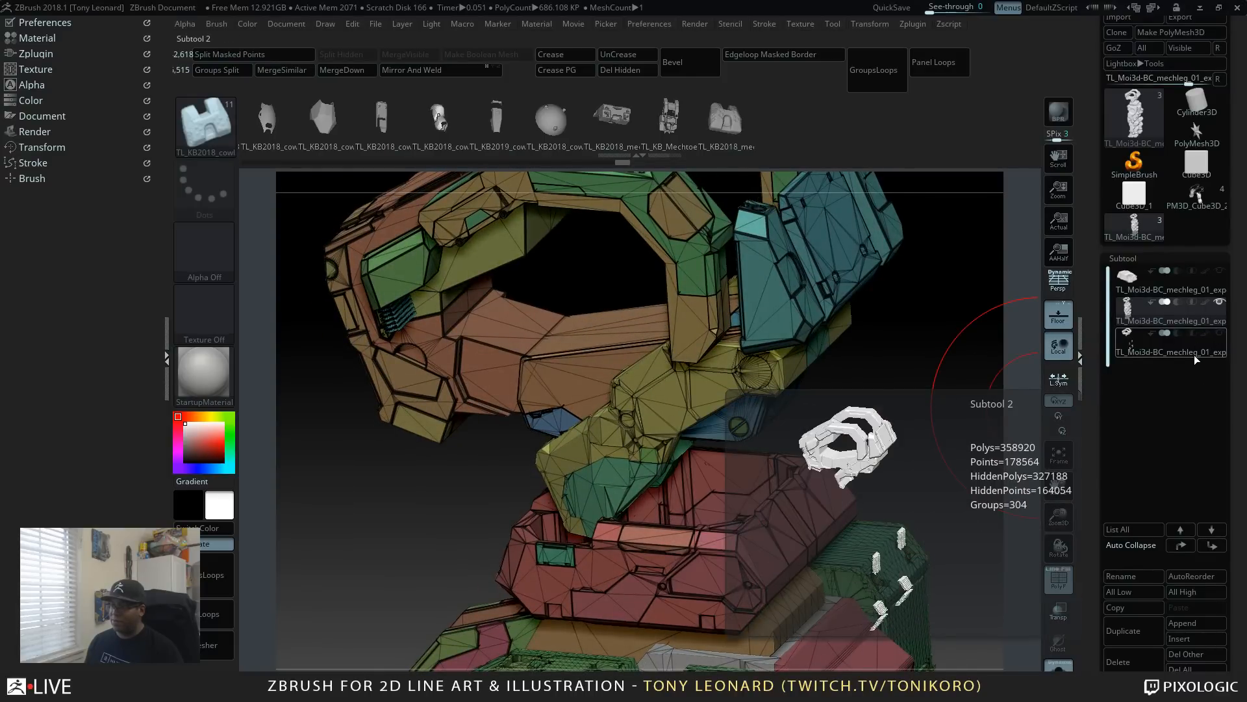
Step: Select the third subtool and hide the yellow, blue and teal polygroups of its lower arm pieces
click(1194, 354)
mouse_move(919, 441)
mouse_down()
mouse_move(840, 557)
mouse_move(835, 512)
mouse_move(864, 583)
mouse_up()
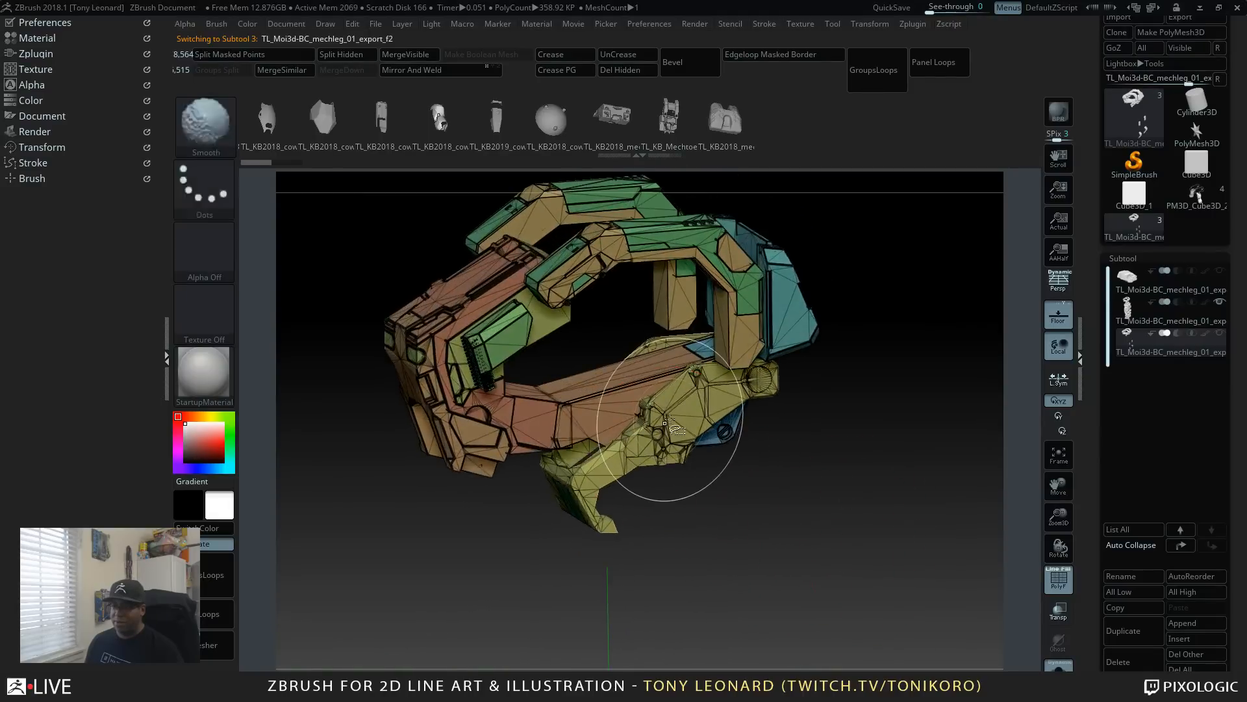
ctrl+shift+click(676, 432)
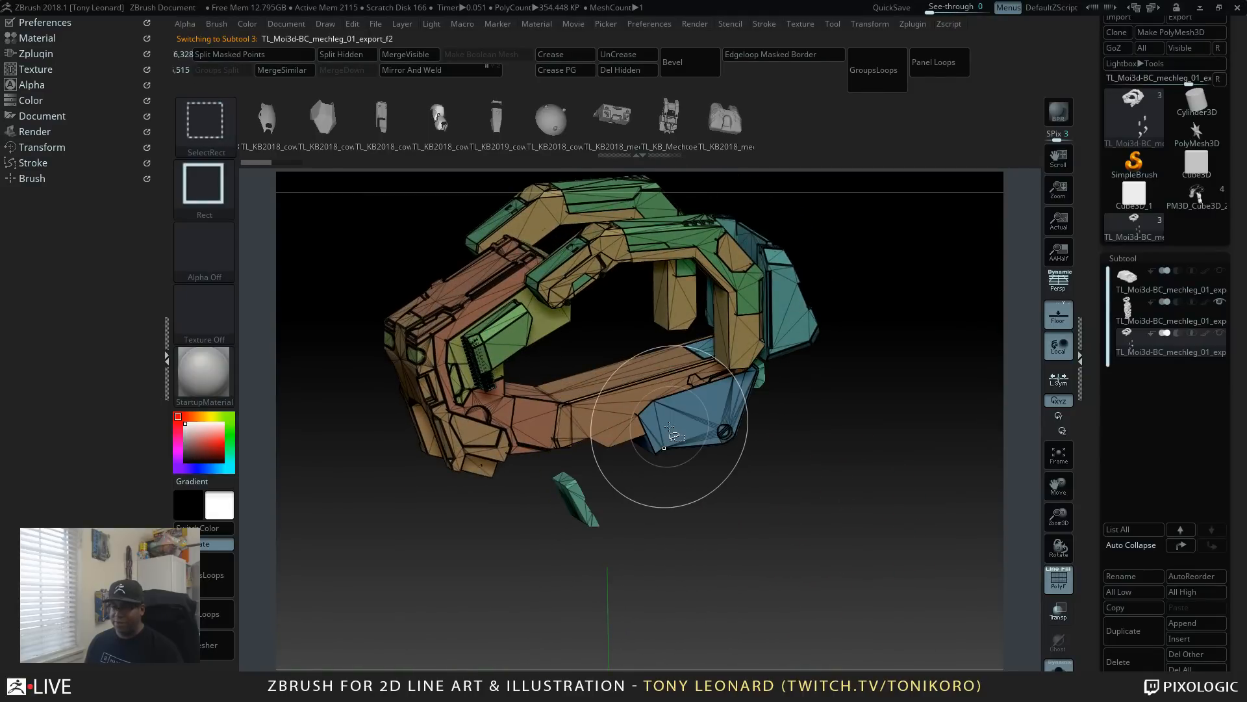
ctrl+shift+click(723, 422)
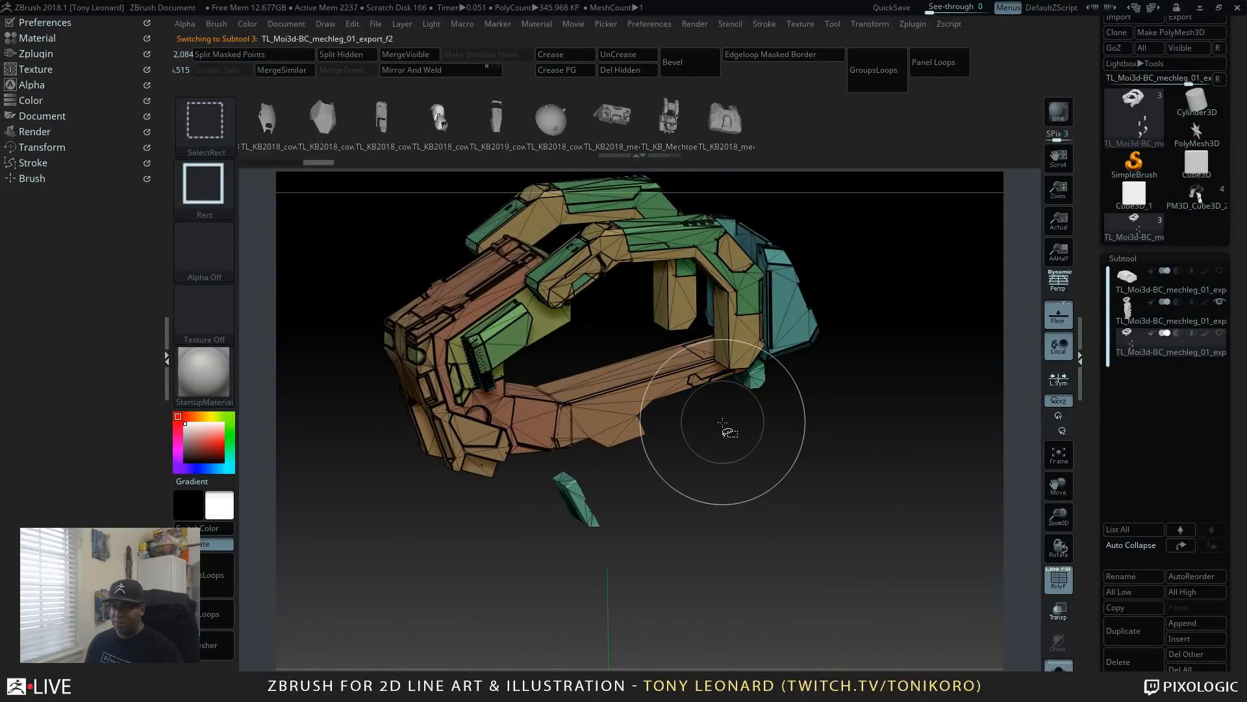
drag(723, 422, 769, 380)
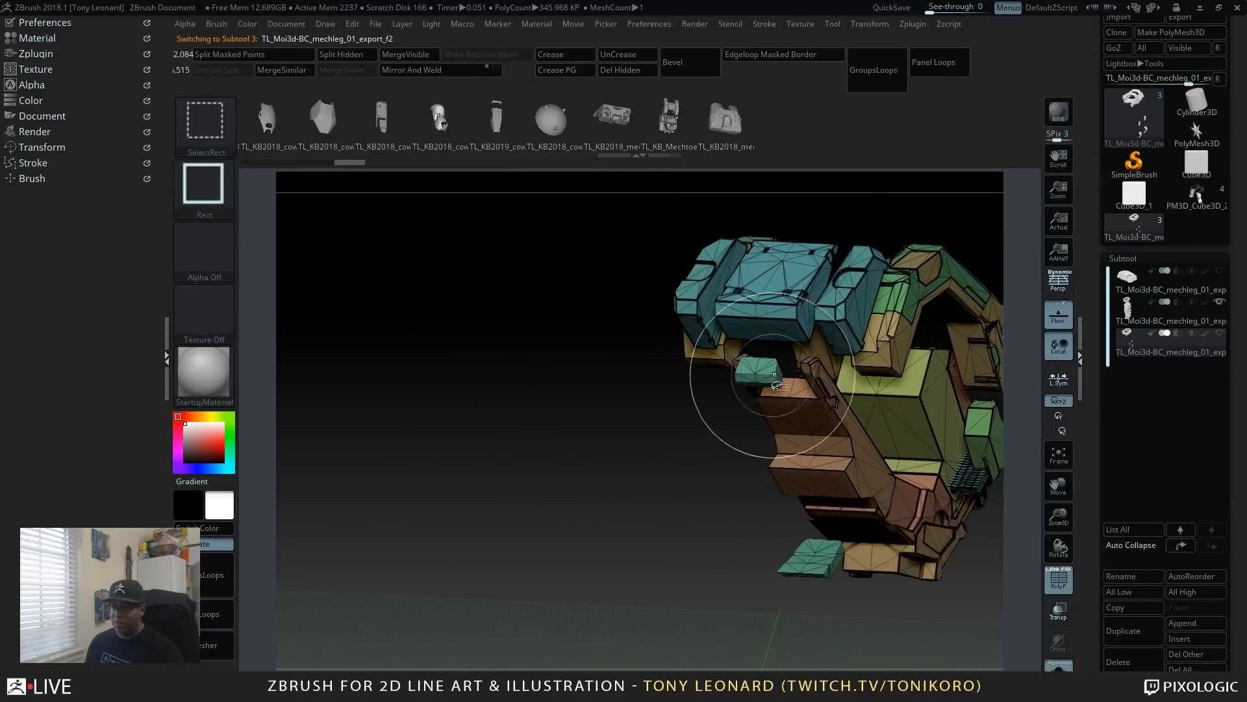
ctrl+shift+click(768, 380)
Step: Hide the remaining polygroups around the two curved side guards and split the hidden parts into a separate subtool
drag(737, 428, 727, 487)
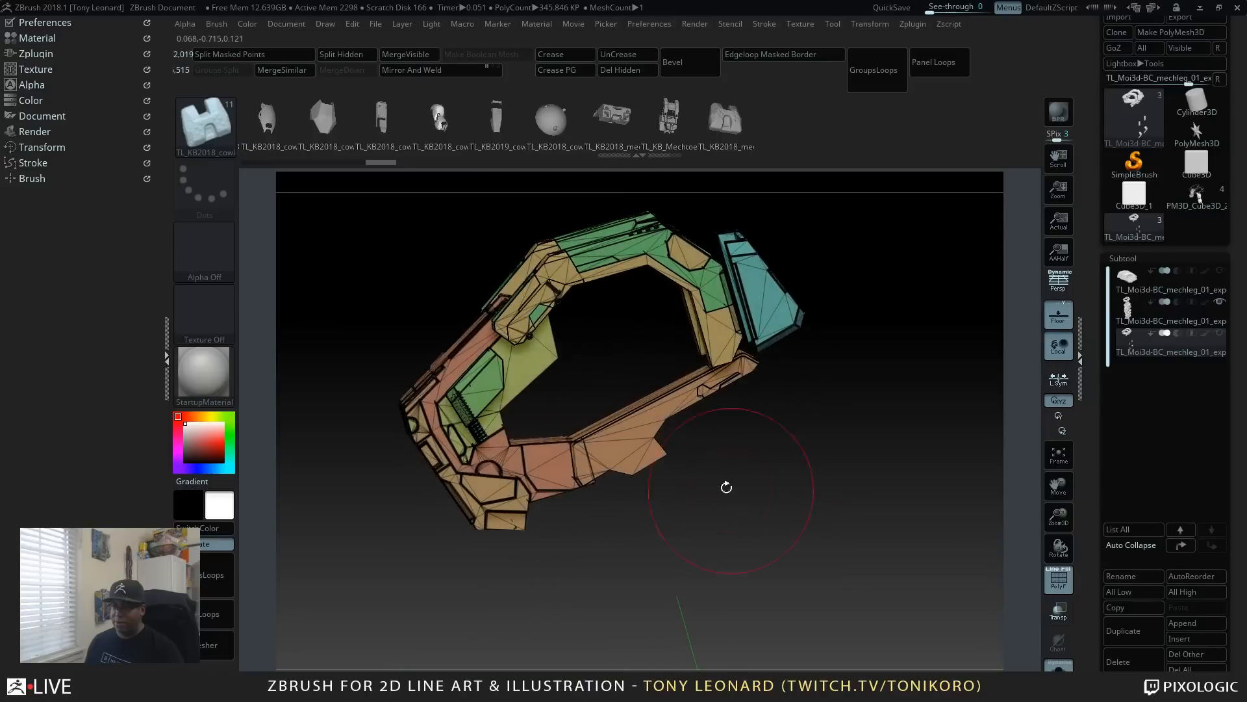
ctrl+shift+click(653, 455)
ctrl+shift+click(543, 469)
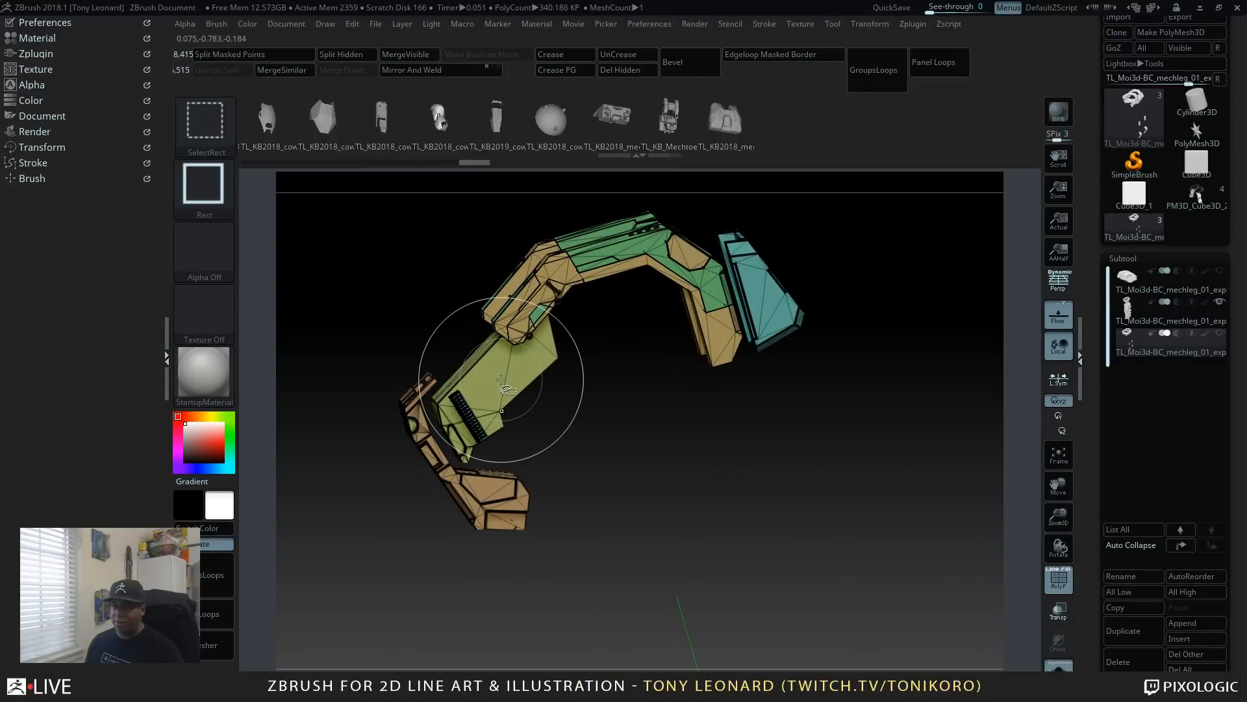
ctrl+shift+click(484, 413)
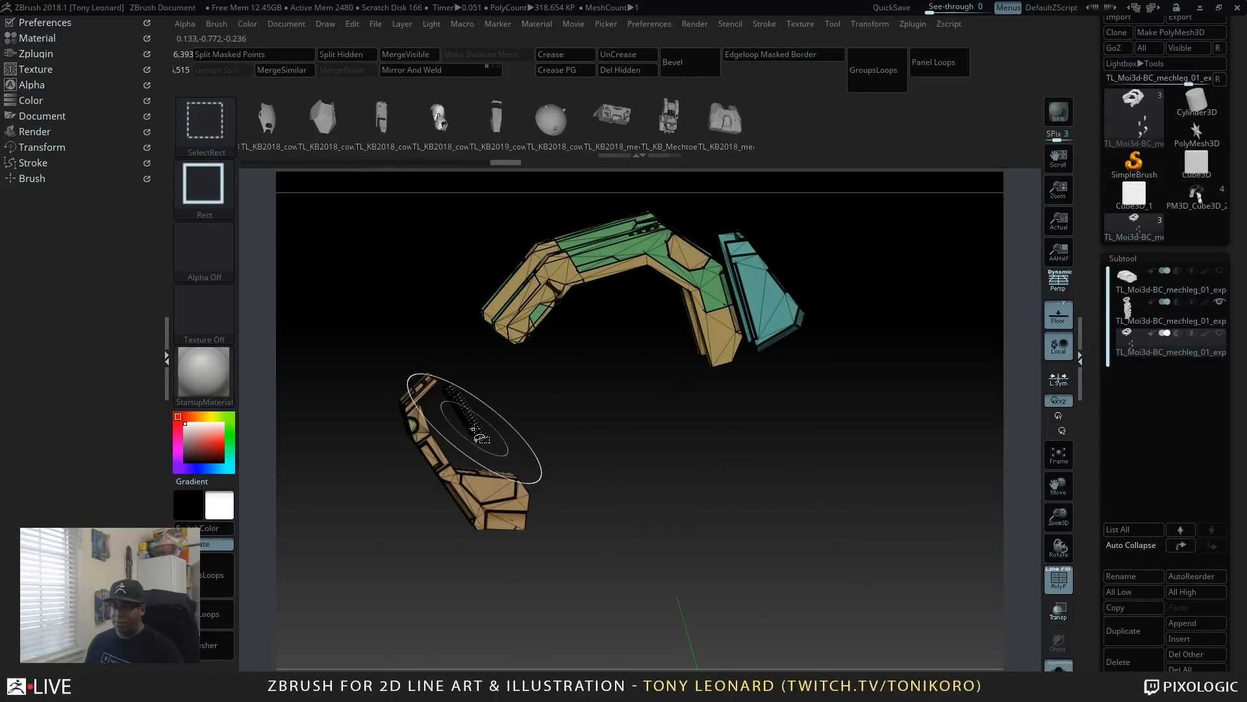
ctrl+shift+click(449, 474)
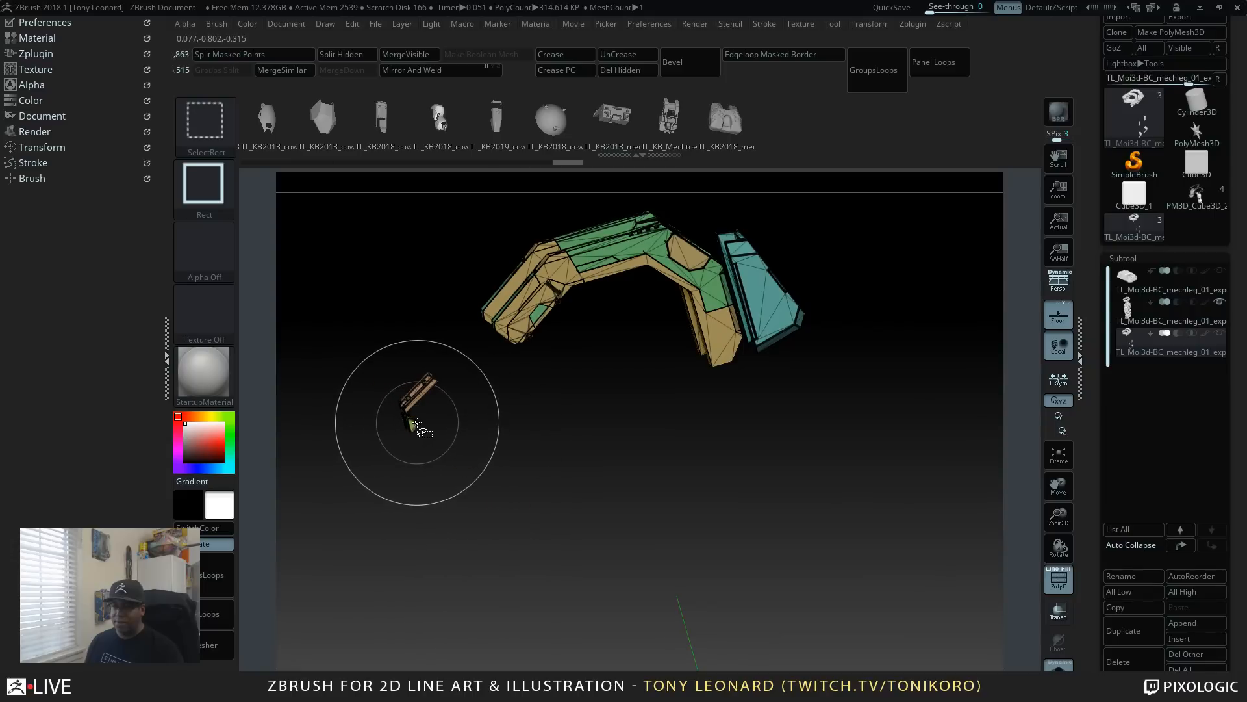
ctrl+shift+click(423, 392)
drag(525, 386, 515, 410)
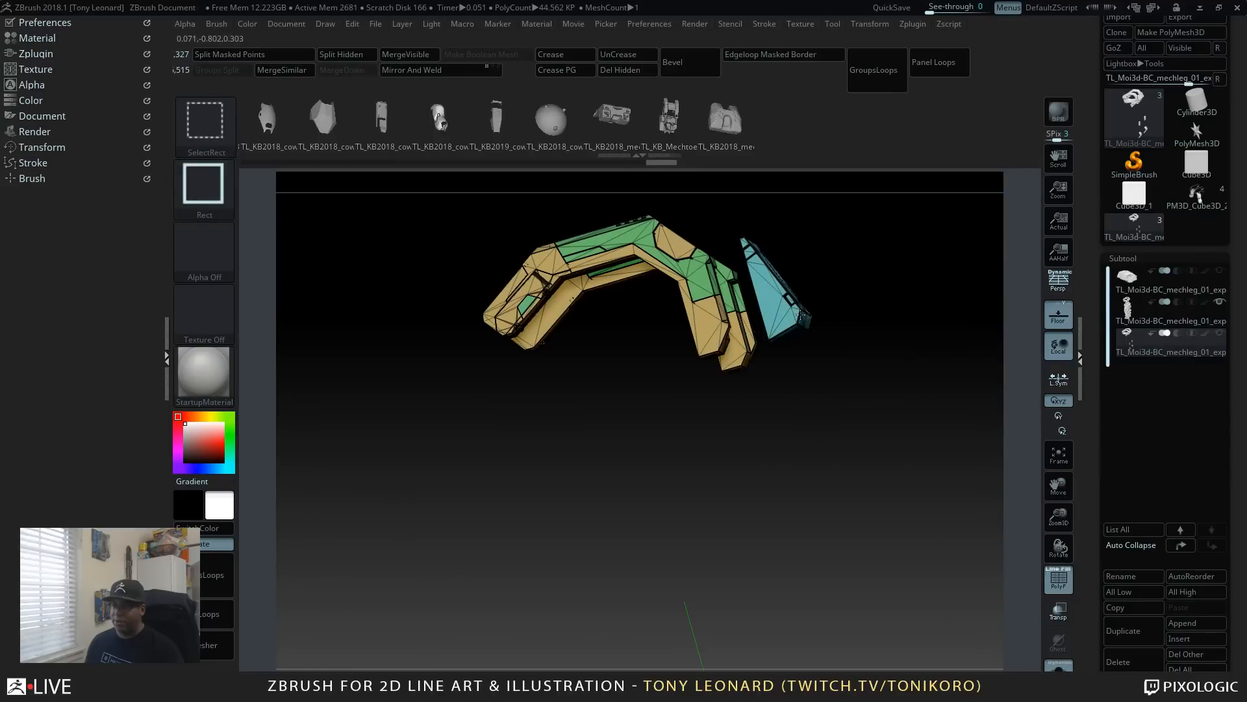
ctrl+shift+click(792, 311)
drag(820, 405, 788, 176)
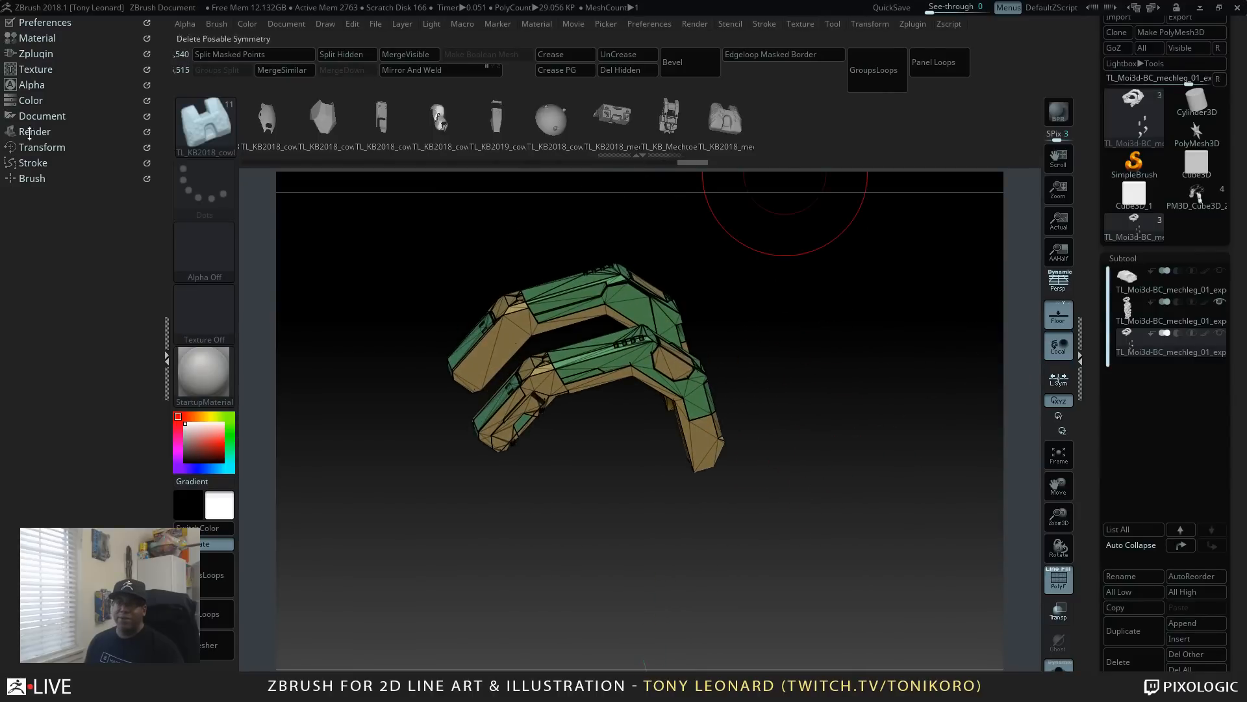
click(329, 58)
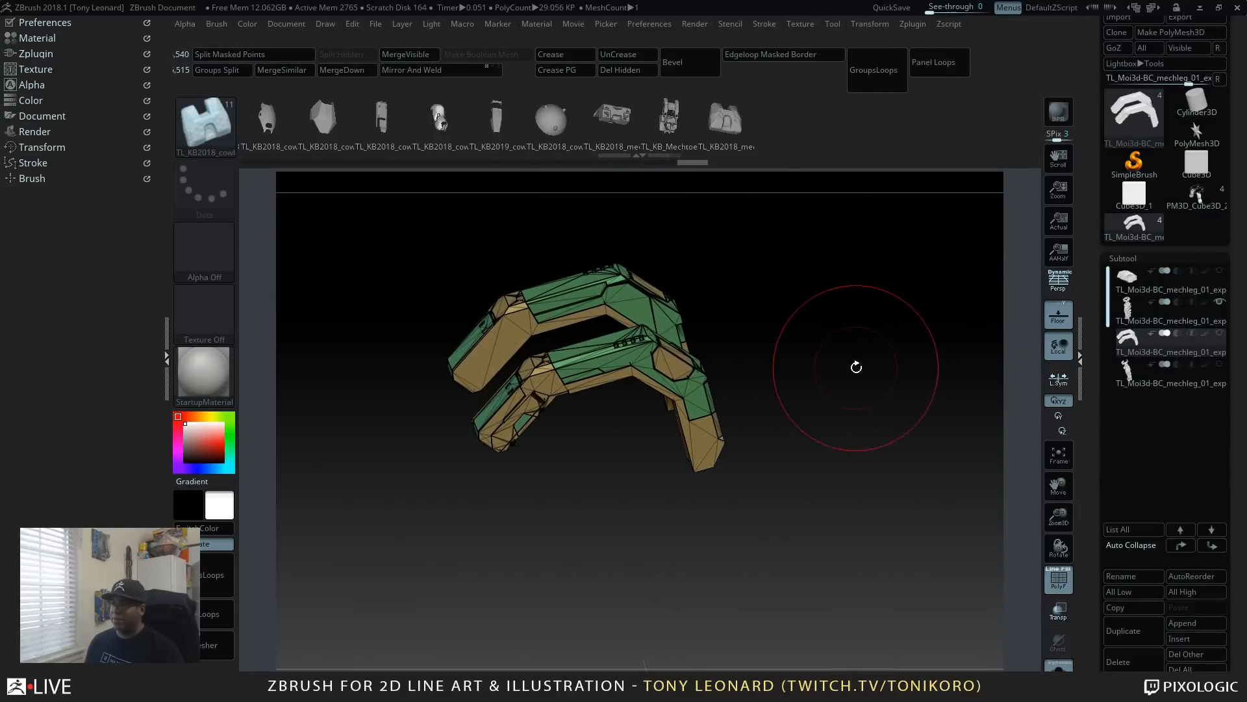
Step: Move the curved side guards subtool up one place in the subtool order, above the mech body
drag(855, 364, 887, 483)
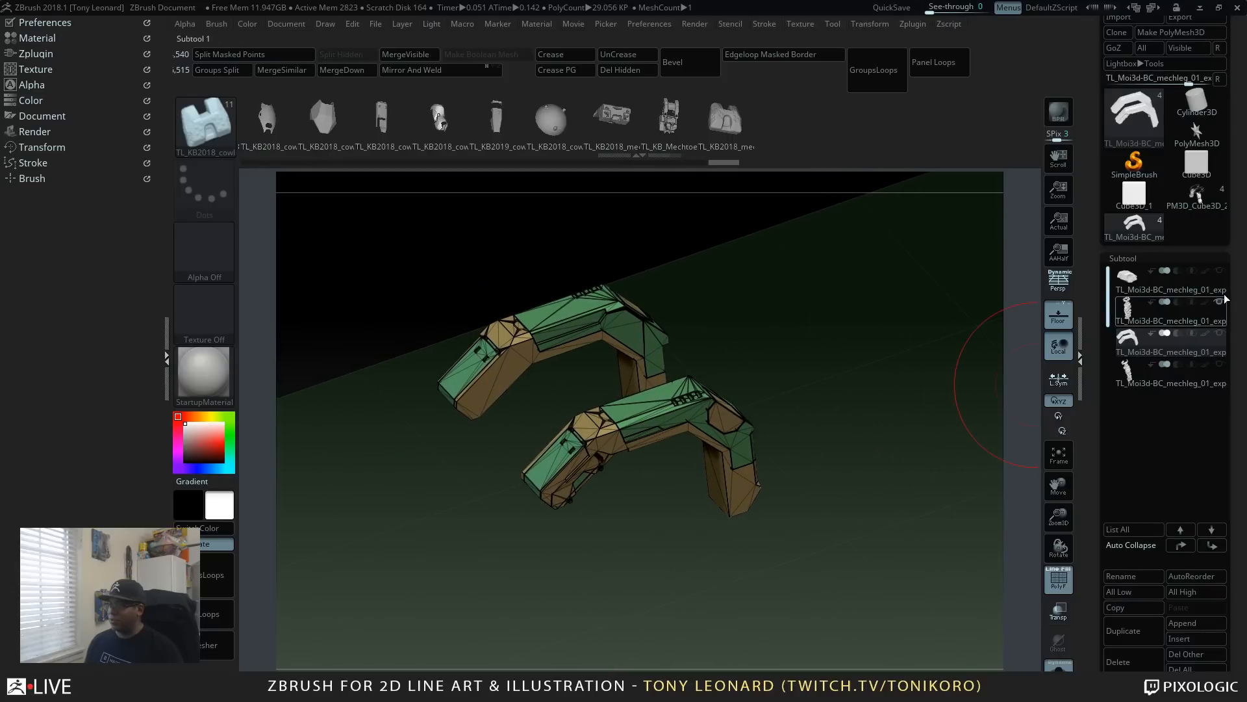
click(1160, 345)
click(1187, 543)
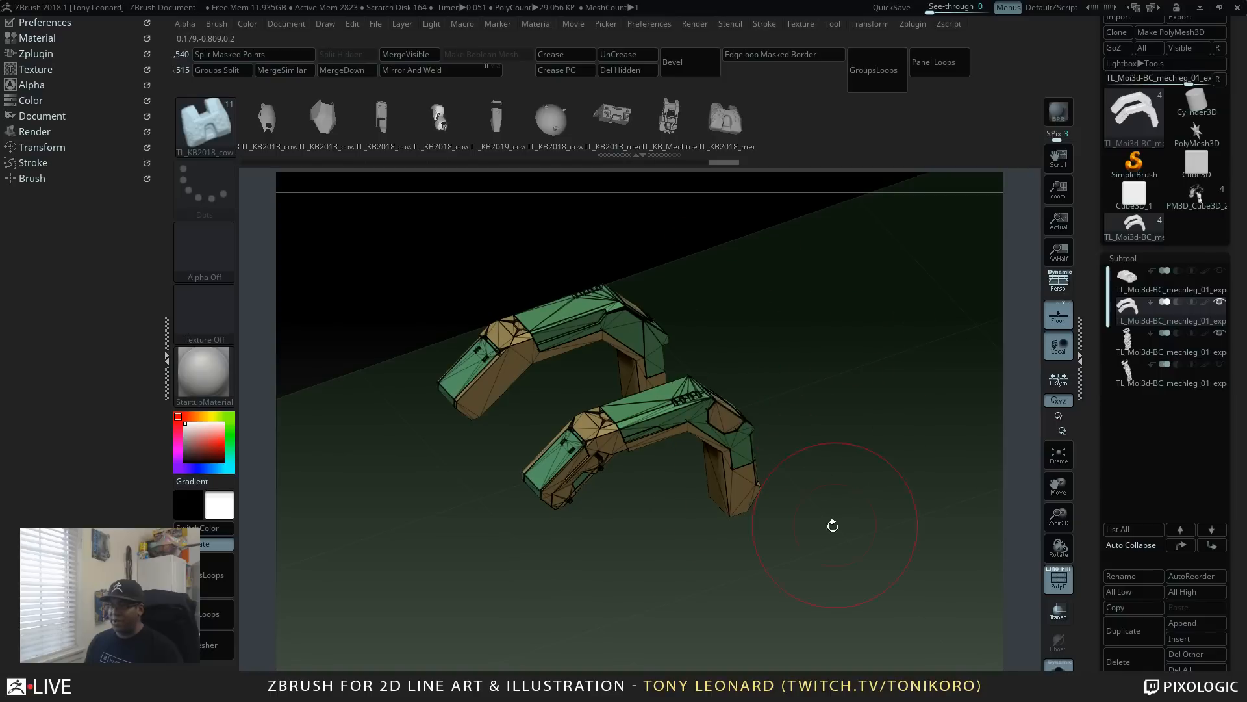
Step: Turn off Solo mode and the polyframe, show the head shell, and examine how the side guards sit on the mech
drag(833, 525, 849, 538)
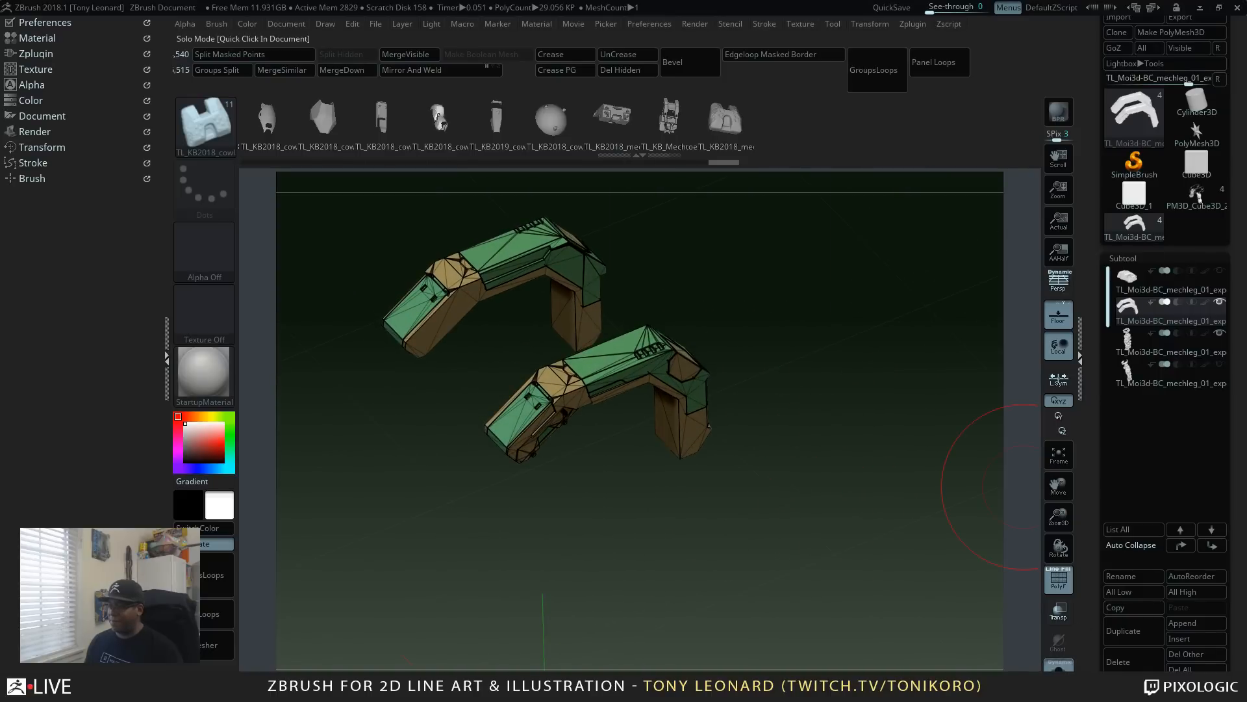
click(1058, 666)
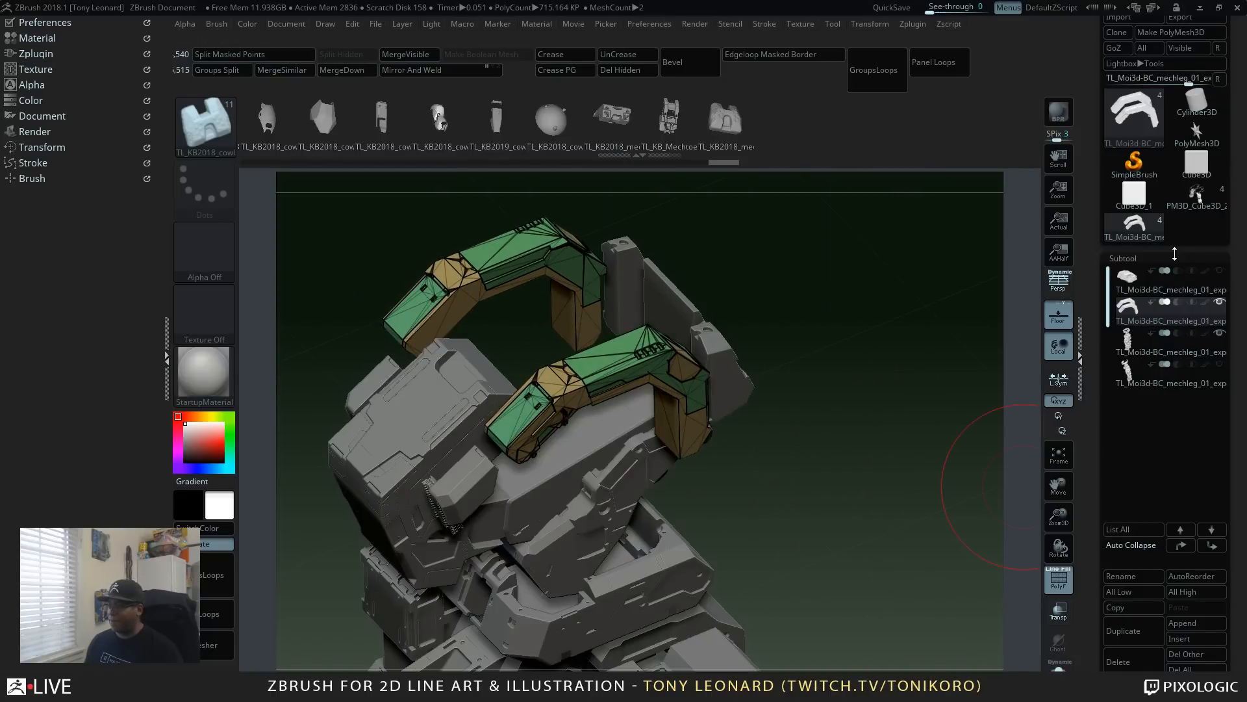
click(1220, 272)
mouse_move(832, 549)
mouse_down()
mouse_move(844, 513)
mouse_move(830, 460)
mouse_move(850, 503)
mouse_move(854, 484)
mouse_up()
key(shift+f)
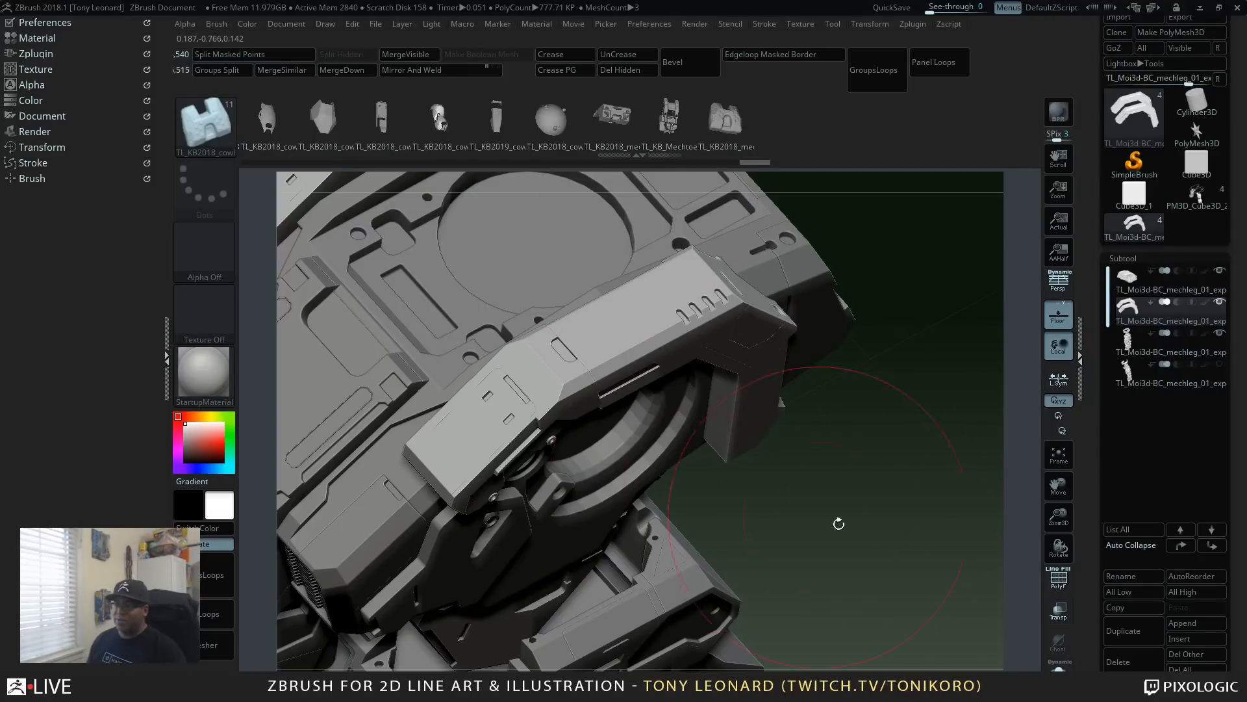
drag(838, 520, 1029, 424)
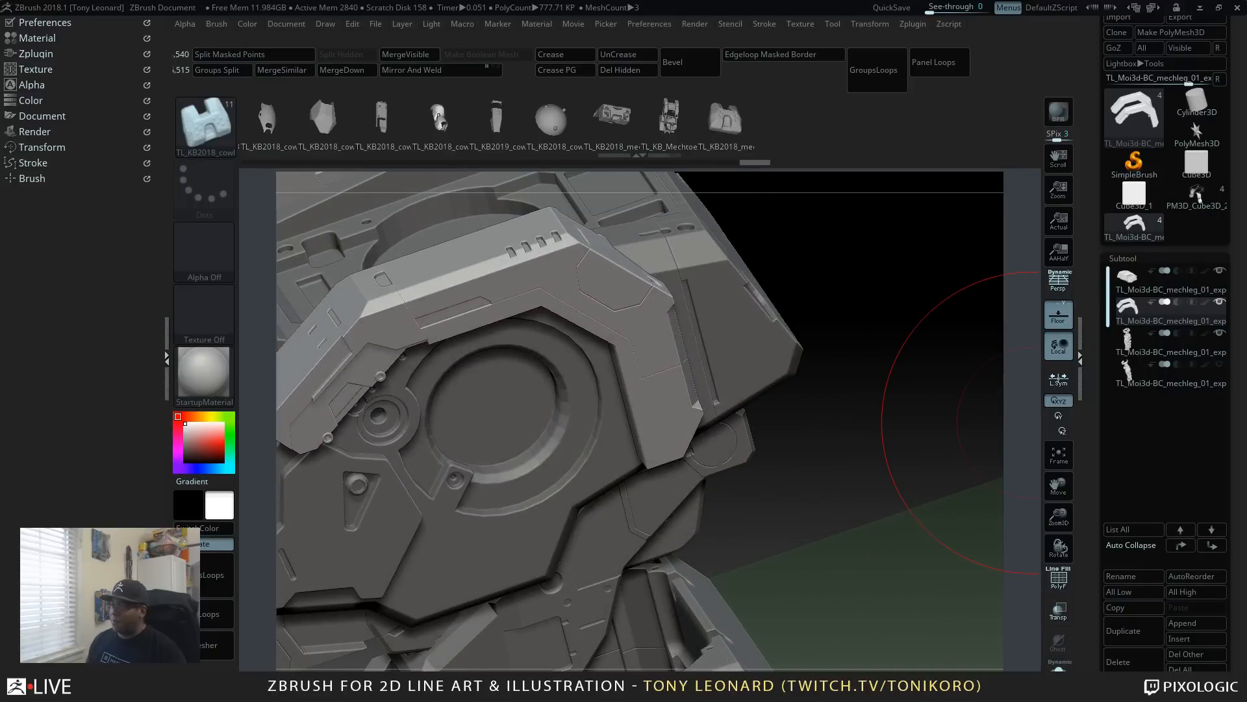
drag(922, 343, 859, 474)
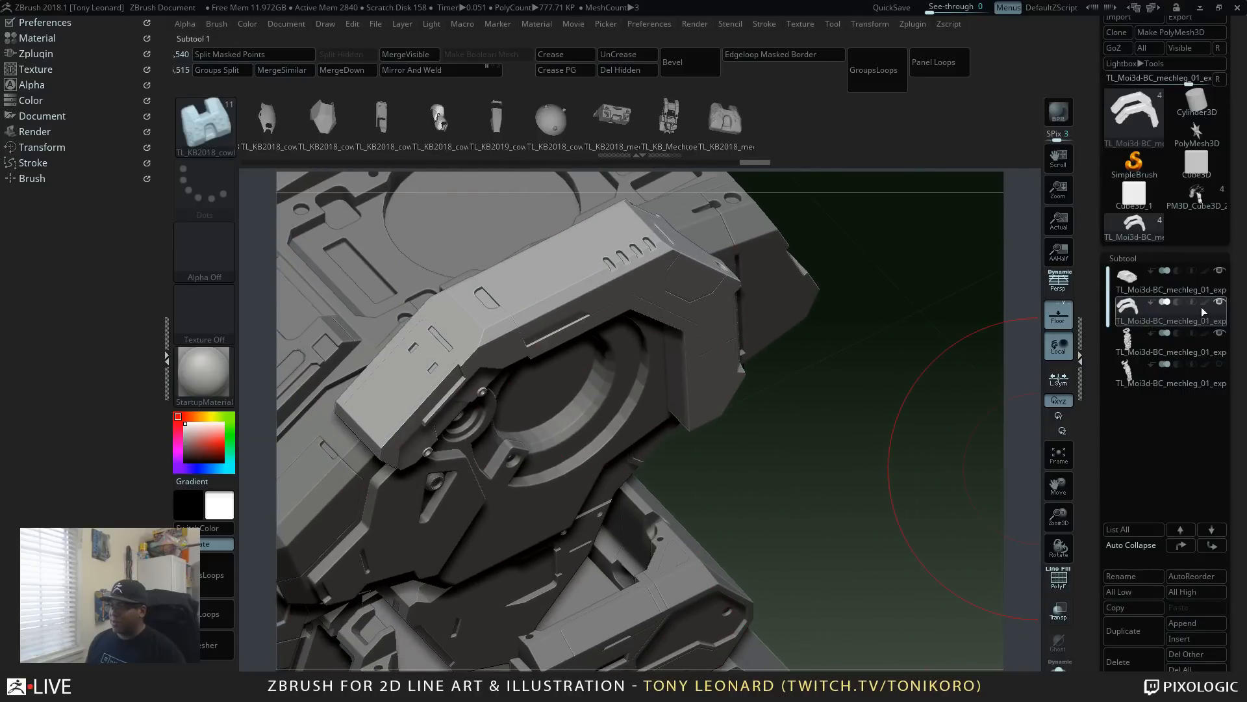
mouse_move(1219, 305)
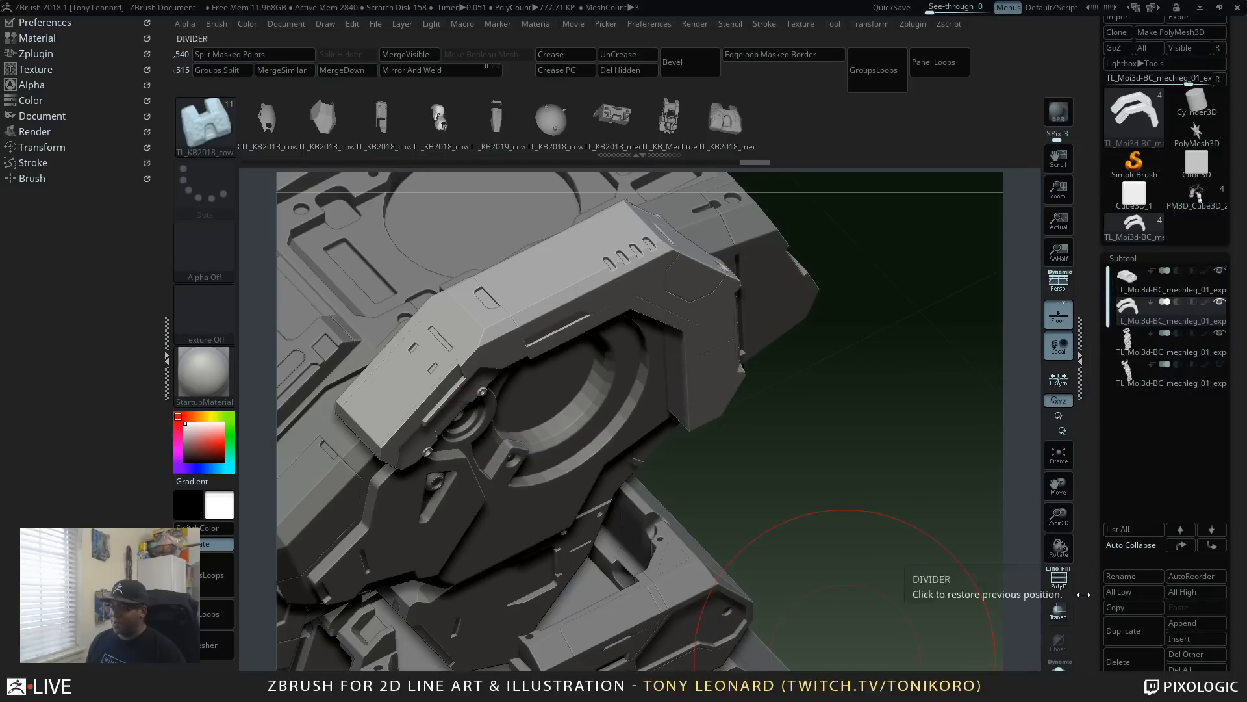
Step: Try Dynamic Subdiv on the side guards, choosing Always YES, and check the smoothed surface without the polyframe
key(shift+f)
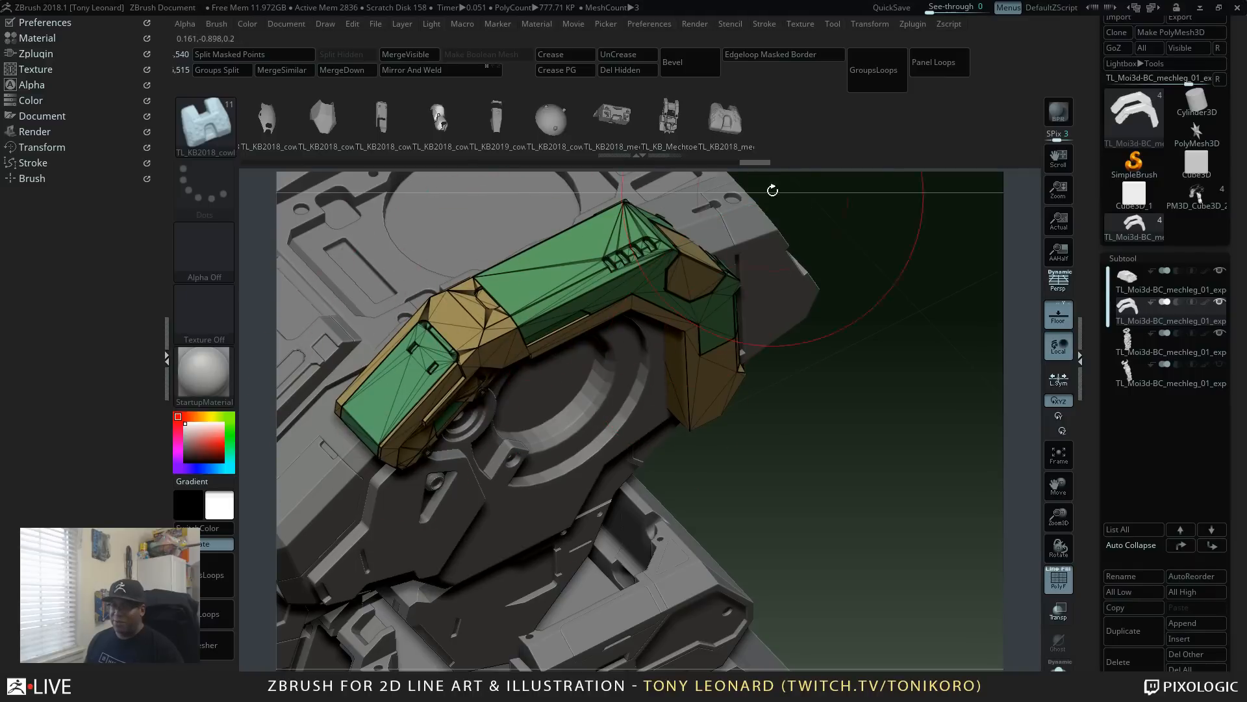
key(d)
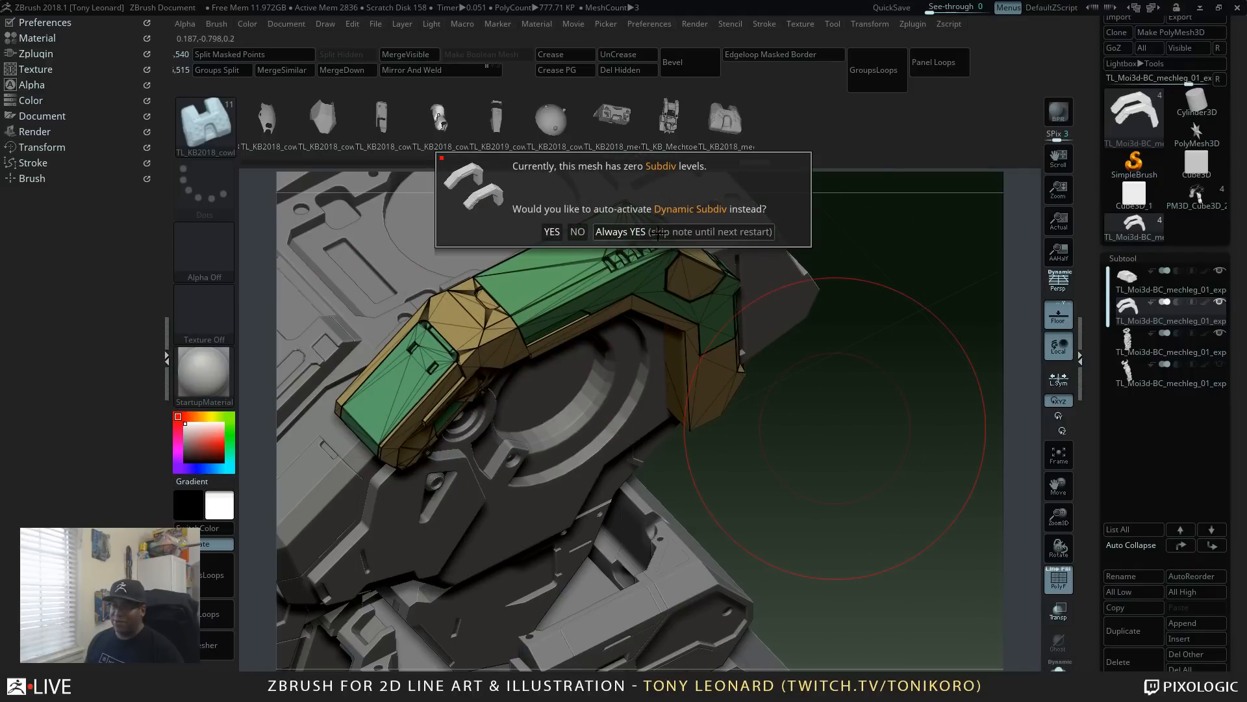
click(659, 233)
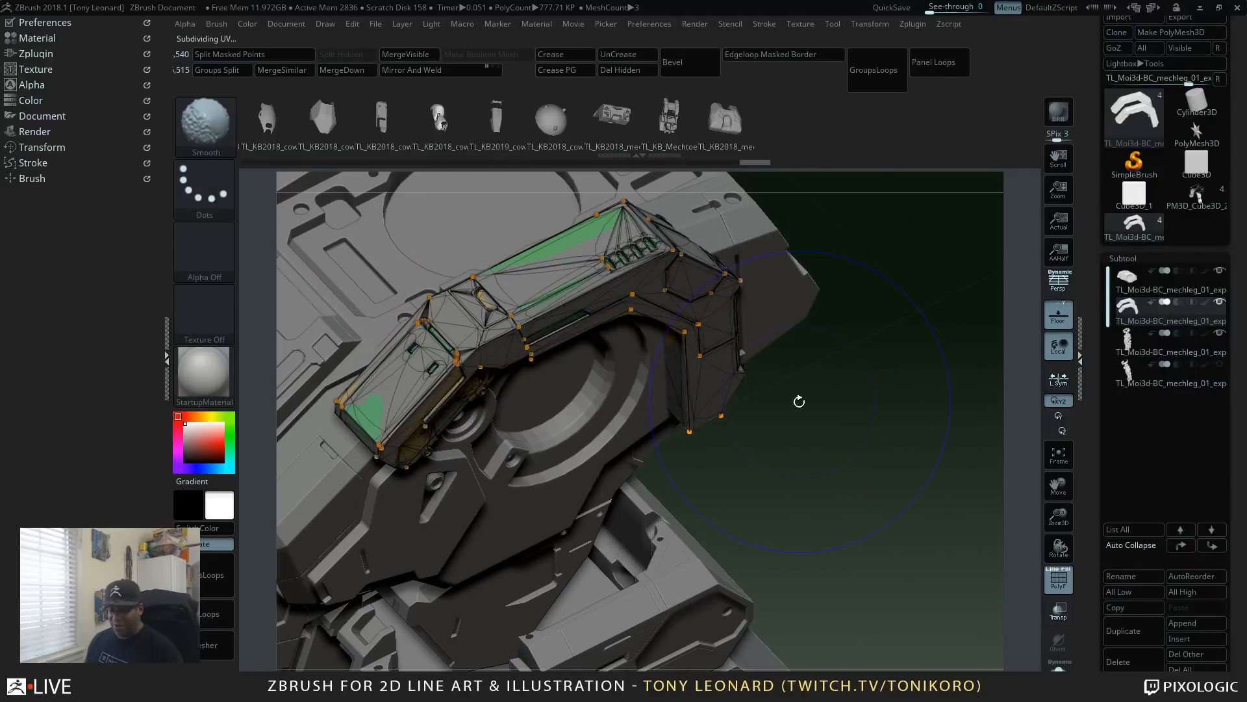
key(shift+f)
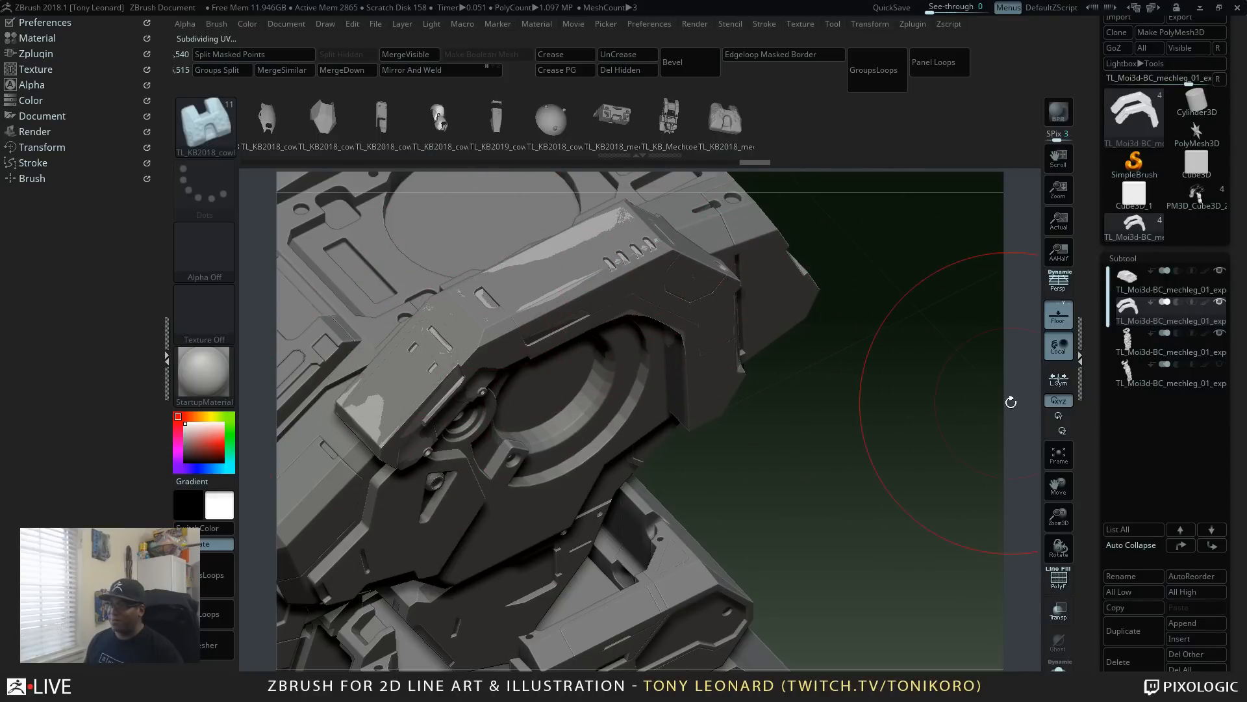
drag(803, 434, 886, 479)
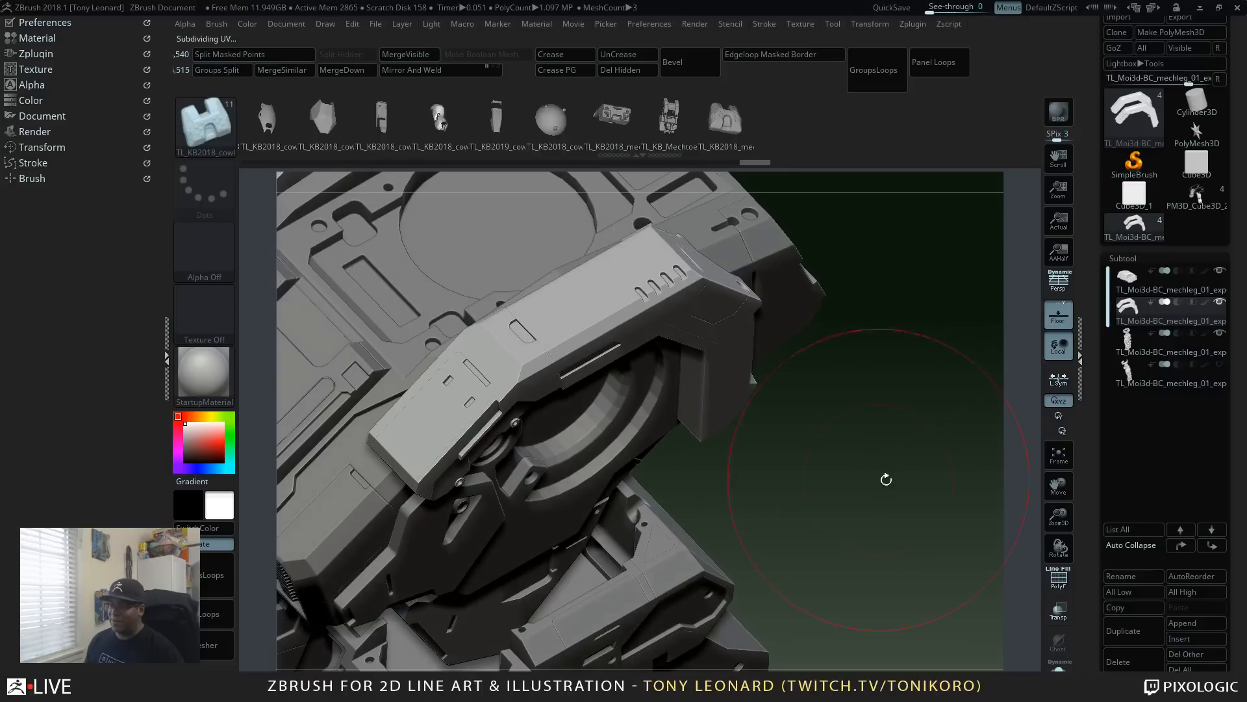
Step: Hide the mech body and head shell subtools to isolate the two curved side guards
click(1218, 333)
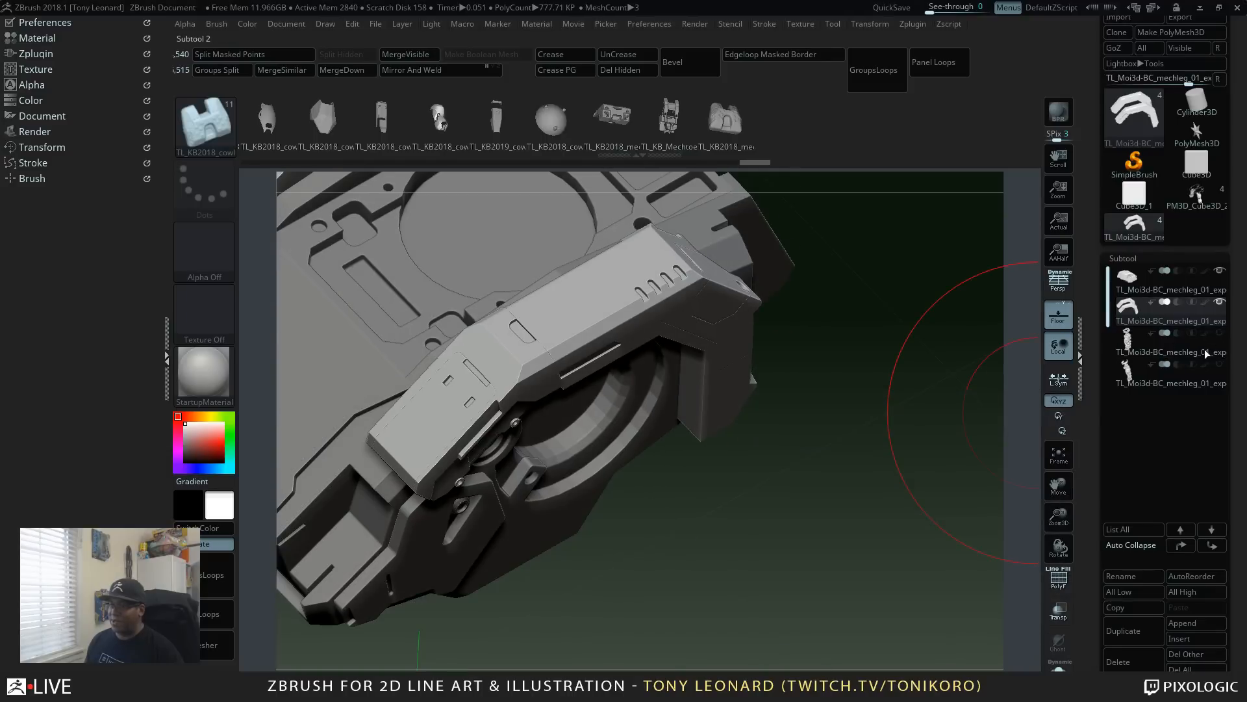
click(1213, 284)
click(1220, 271)
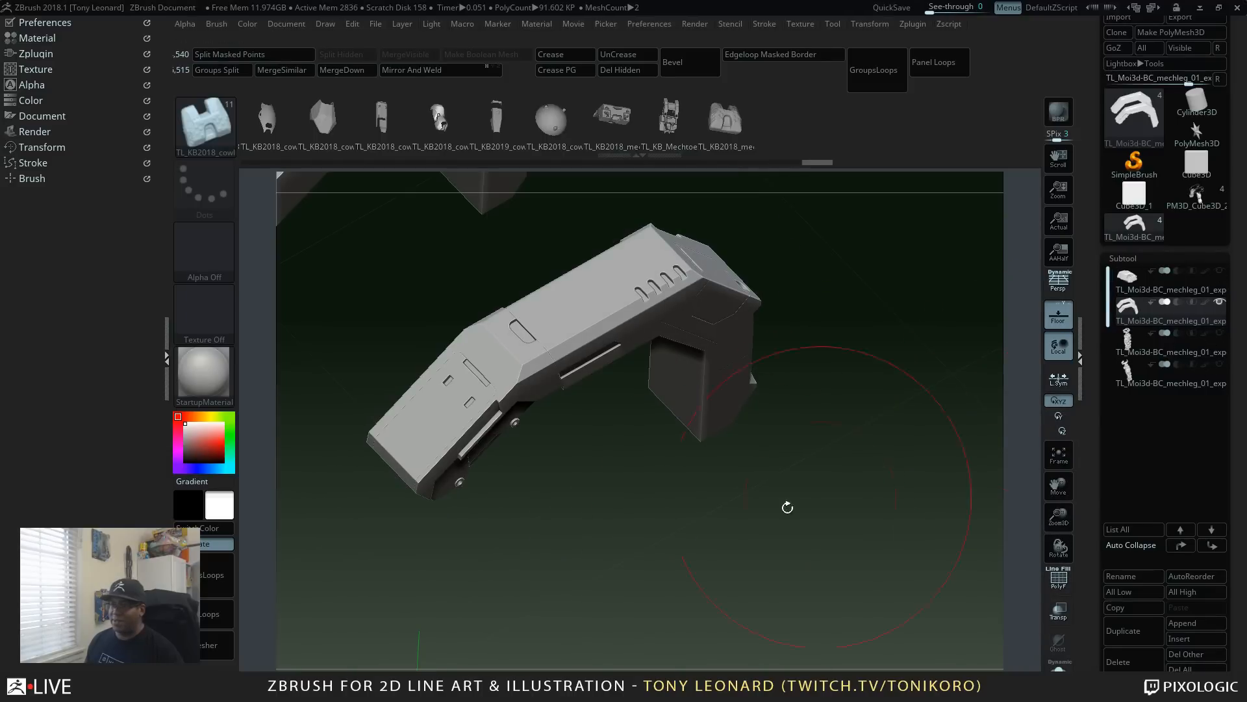
drag(712, 548, 1060, 502)
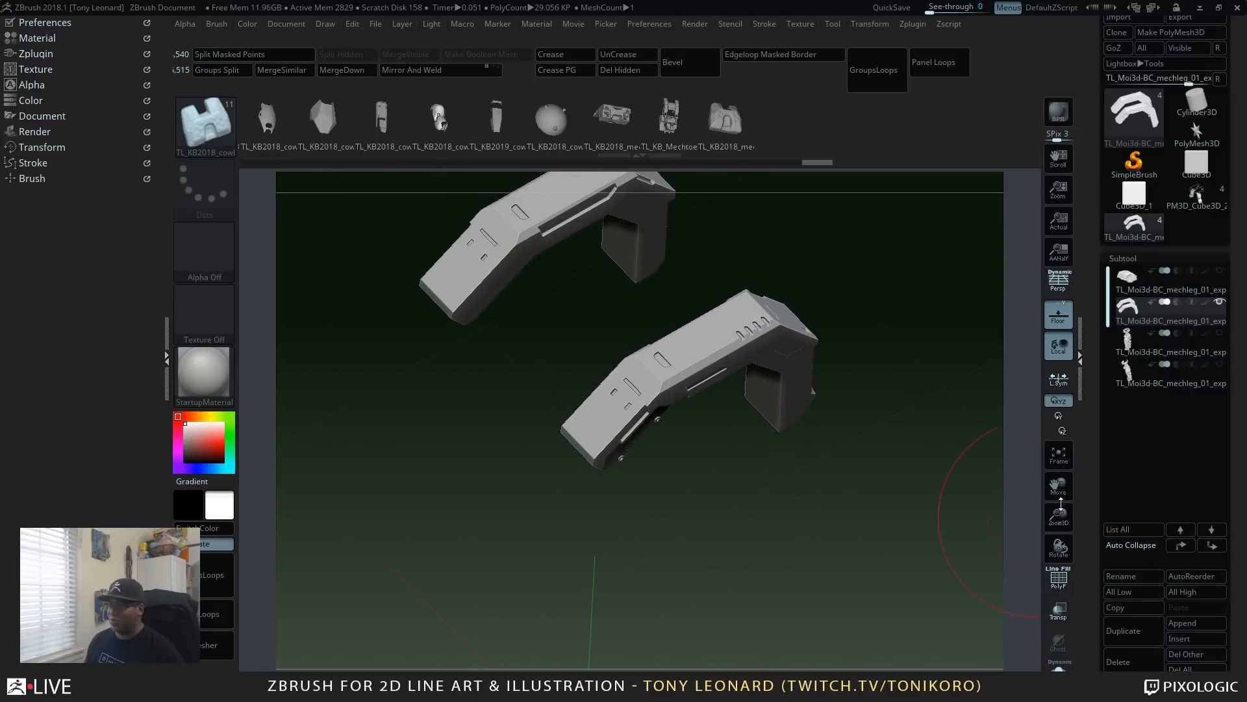
Step: Duplicate the side guards subtool and display the copy with its polyframe on
click(1134, 630)
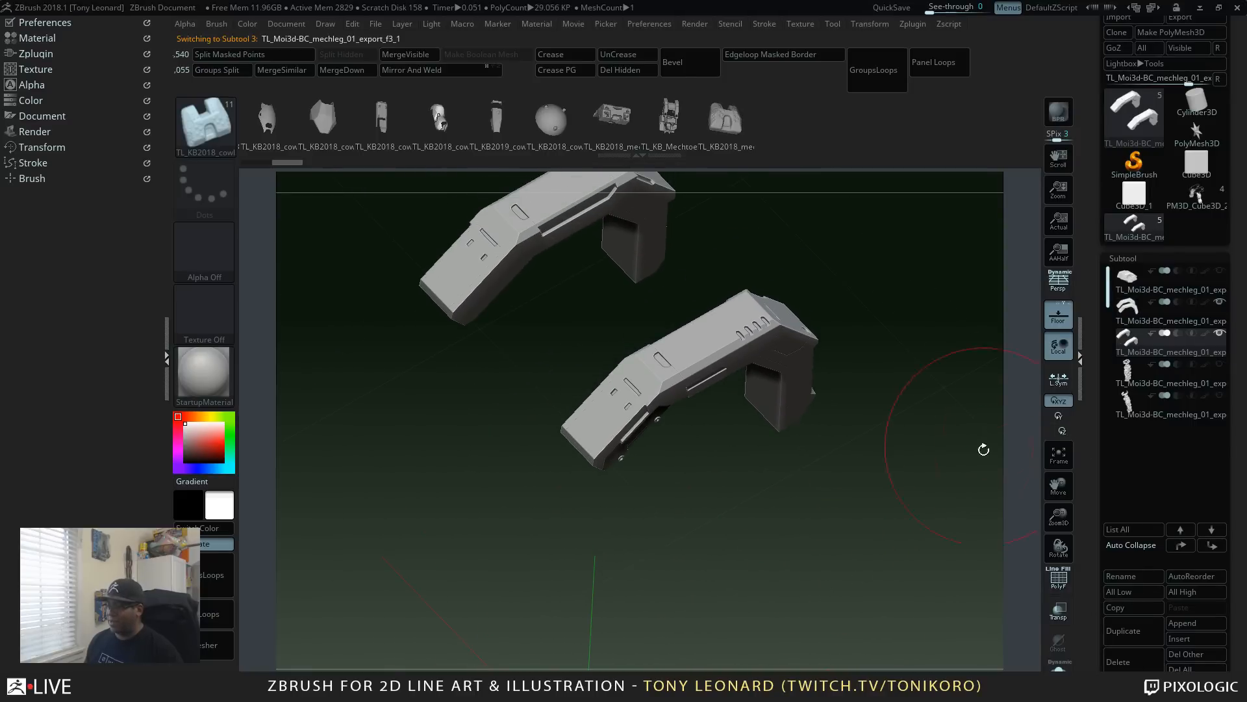
click(1219, 335)
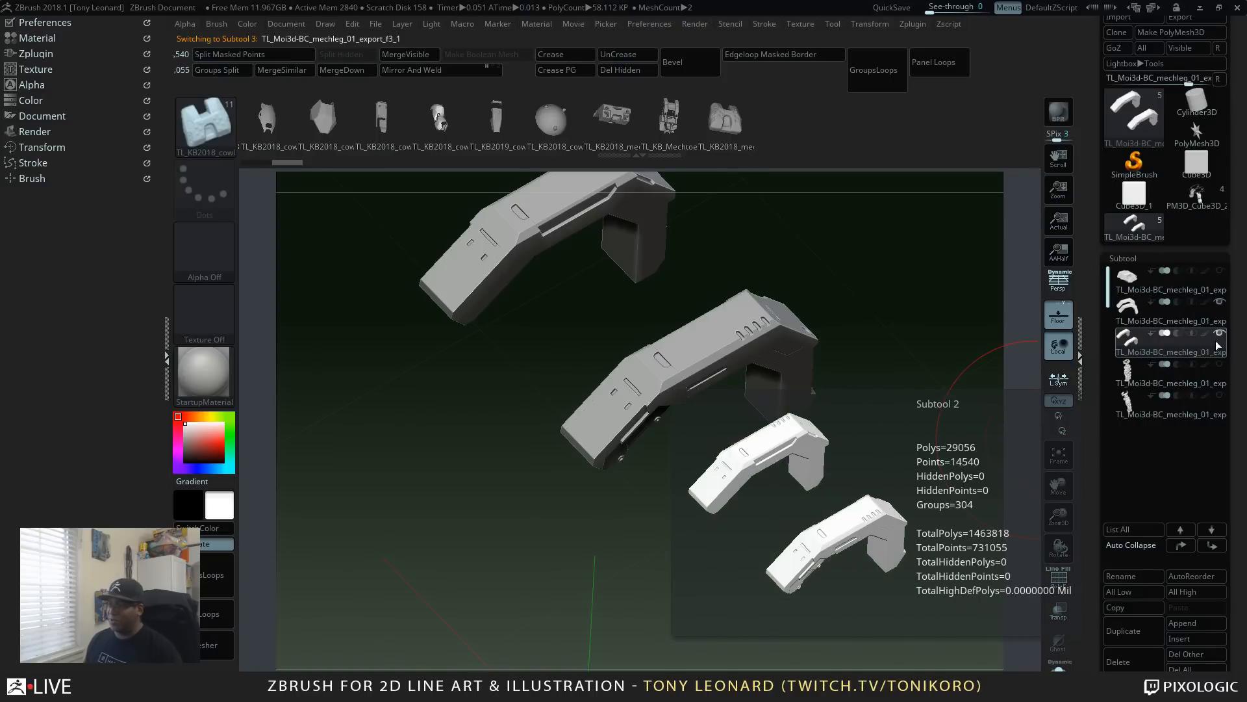
drag(867, 516, 835, 536)
key(shift+f)
drag(838, 465, 438, 455)
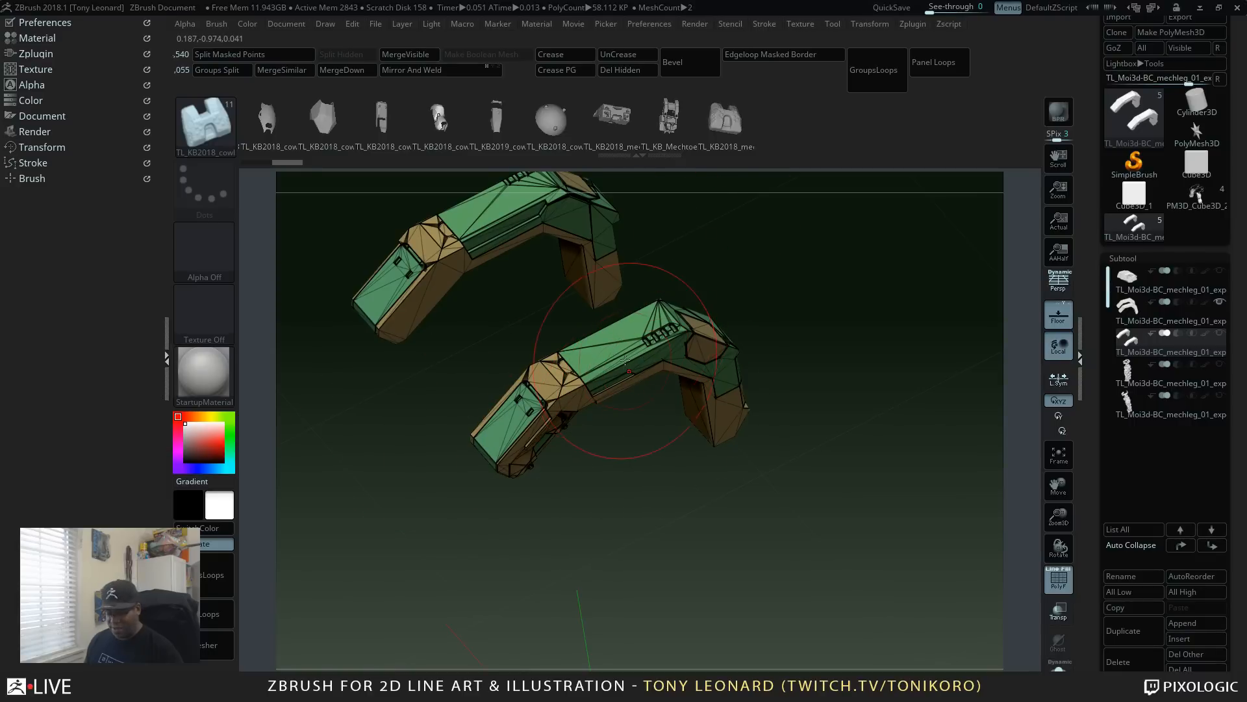
Step: Examine the duplicated side guard's polygroups and triangulated topology up close, briefly bringing up the Move gizmo
key(w)
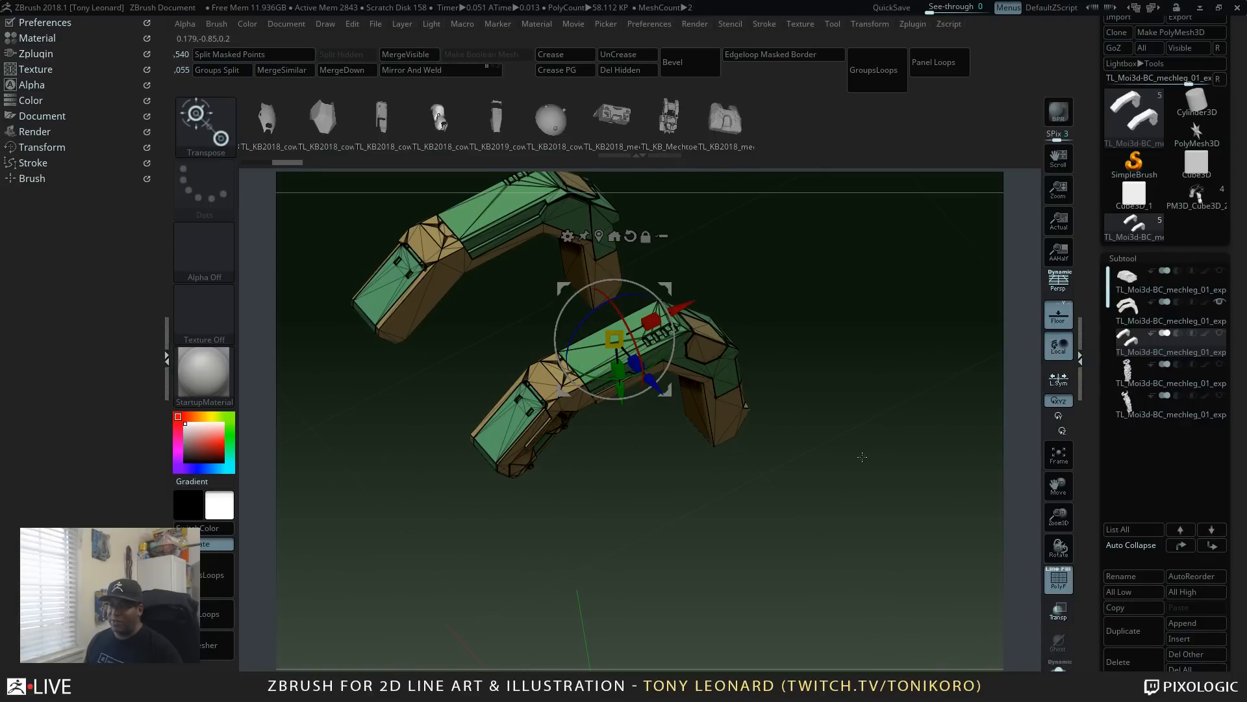
alt+drag(862, 456, 865, 549)
drag(838, 364, 834, 350)
drag(938, 416, 908, 418)
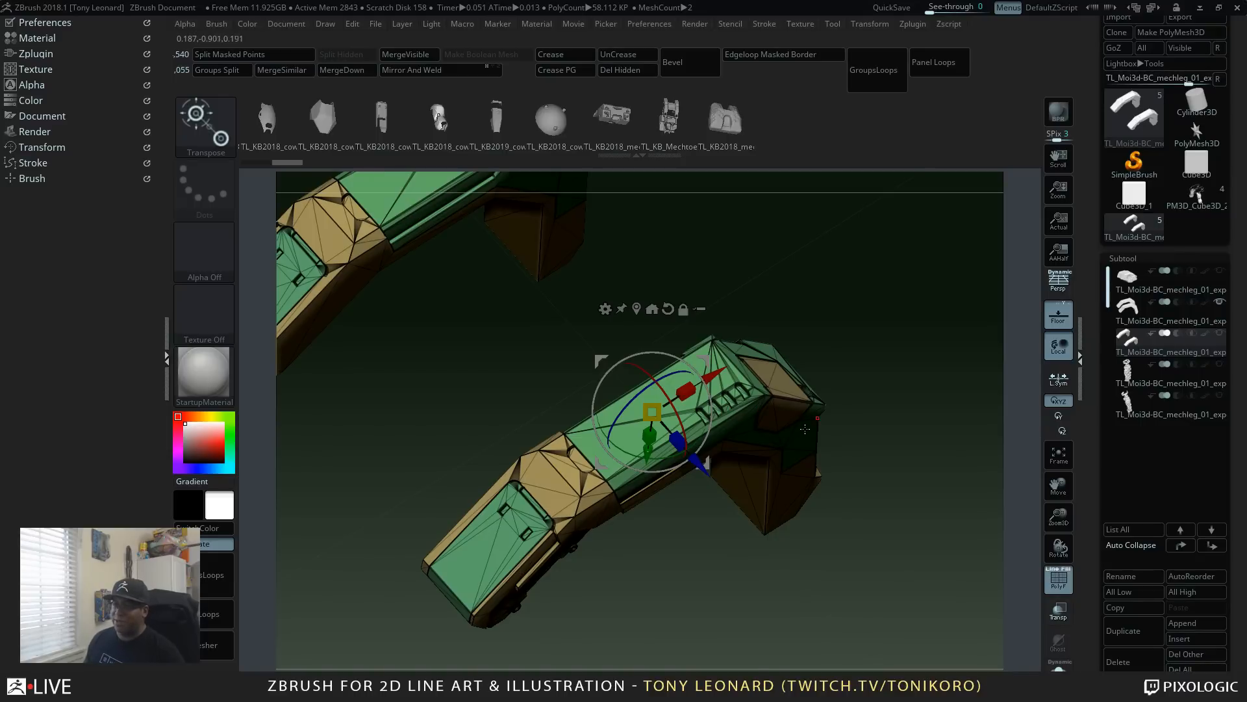
drag(843, 457, 726, 502)
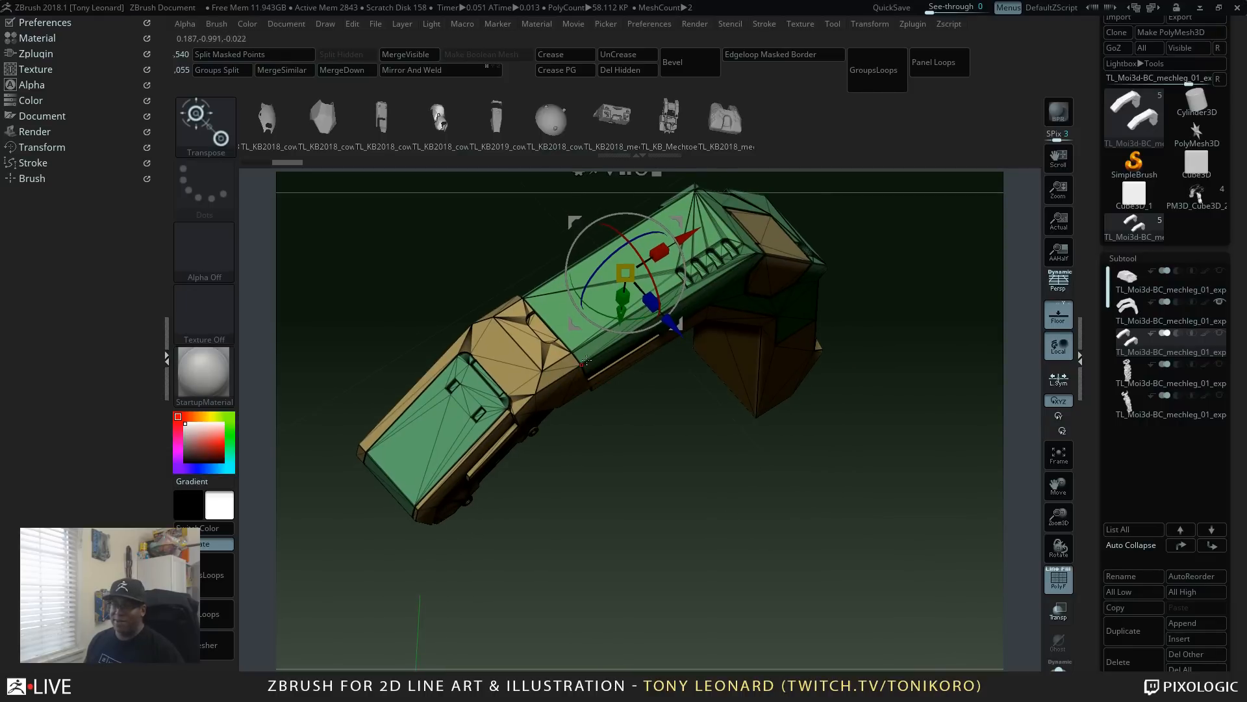
key(q)
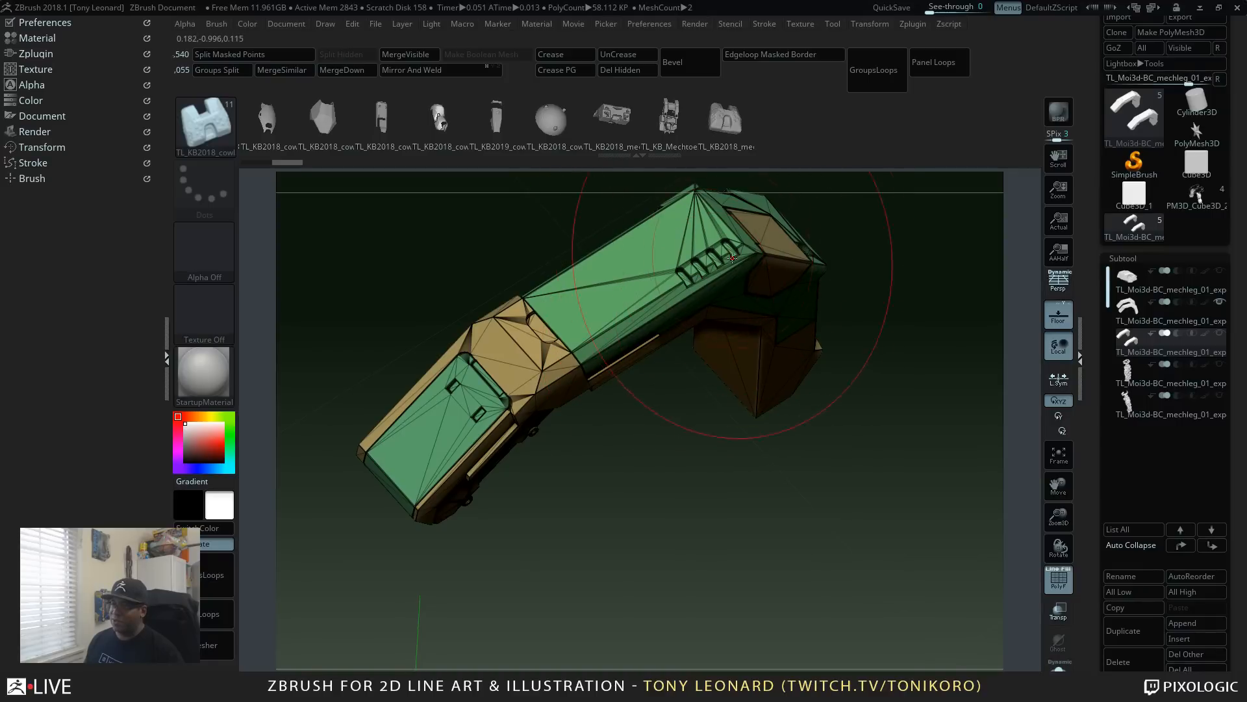
alt+drag(649, 584, 661, 503)
alt+drag(640, 556, 670, 462)
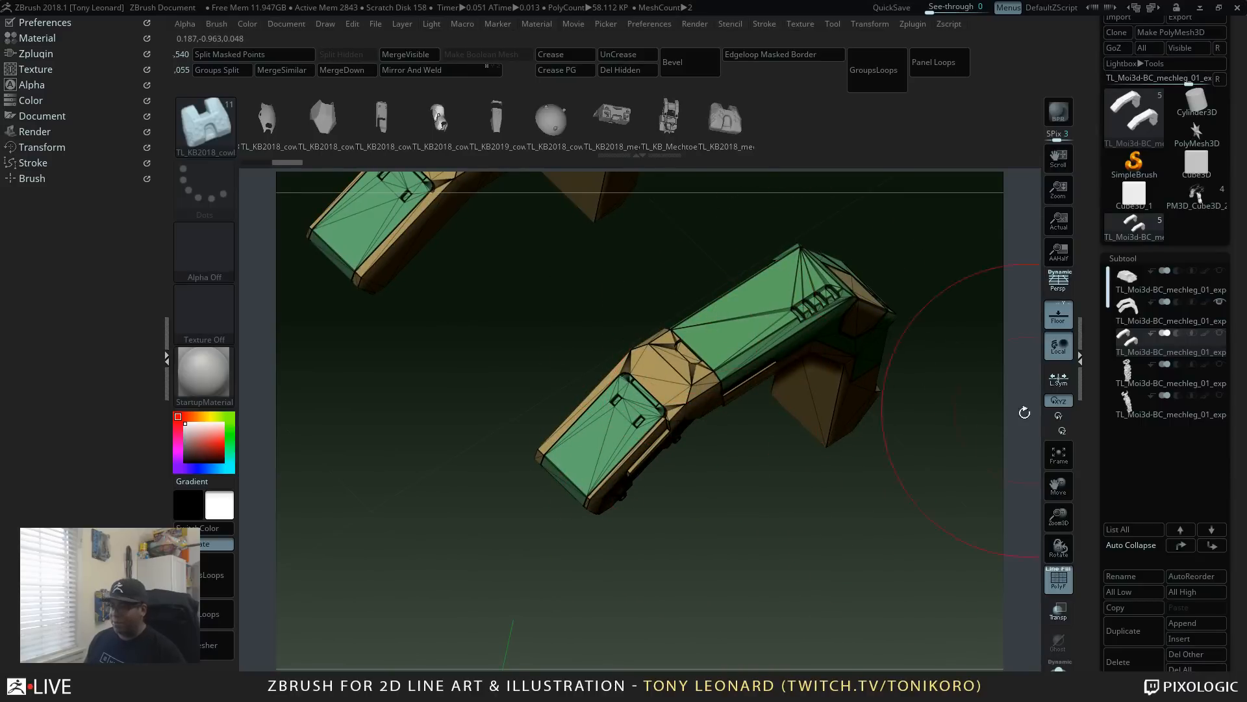
Step: Mask all but the front block polygroup on the duplicated side guards and split the front blocks into their own subtool
key(w)
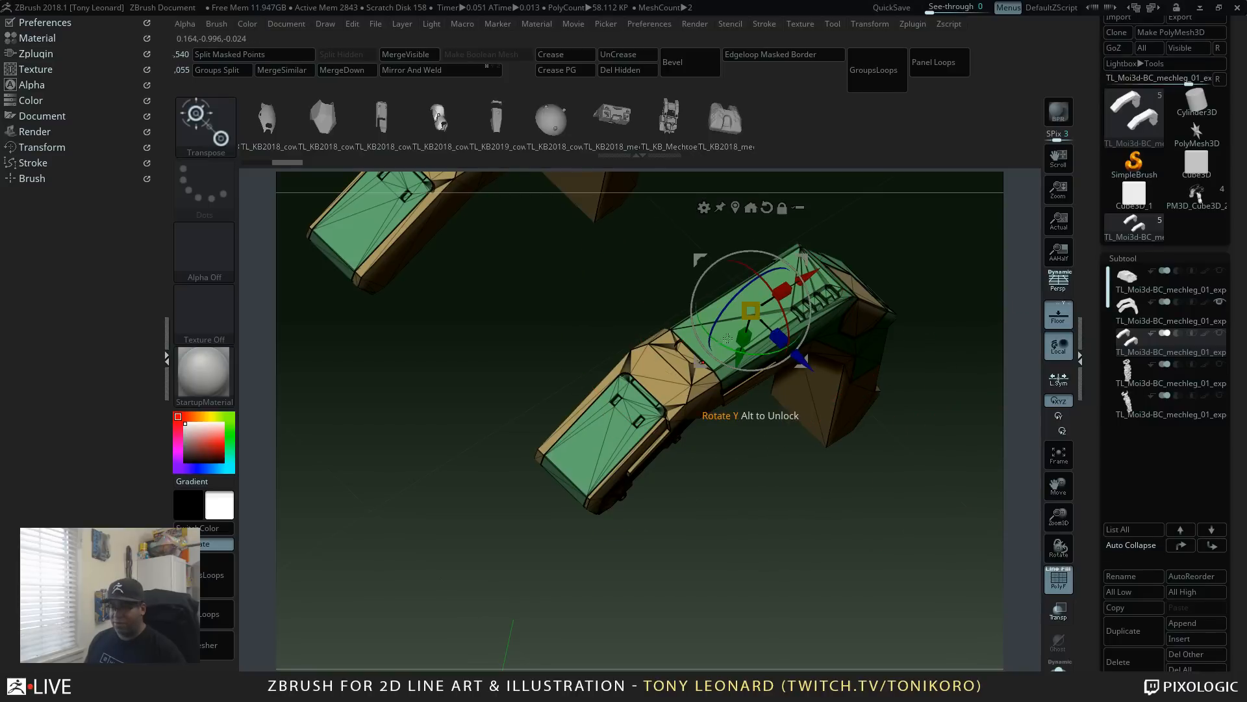
ctrl+click(608, 416)
ctrl+click(608, 416)
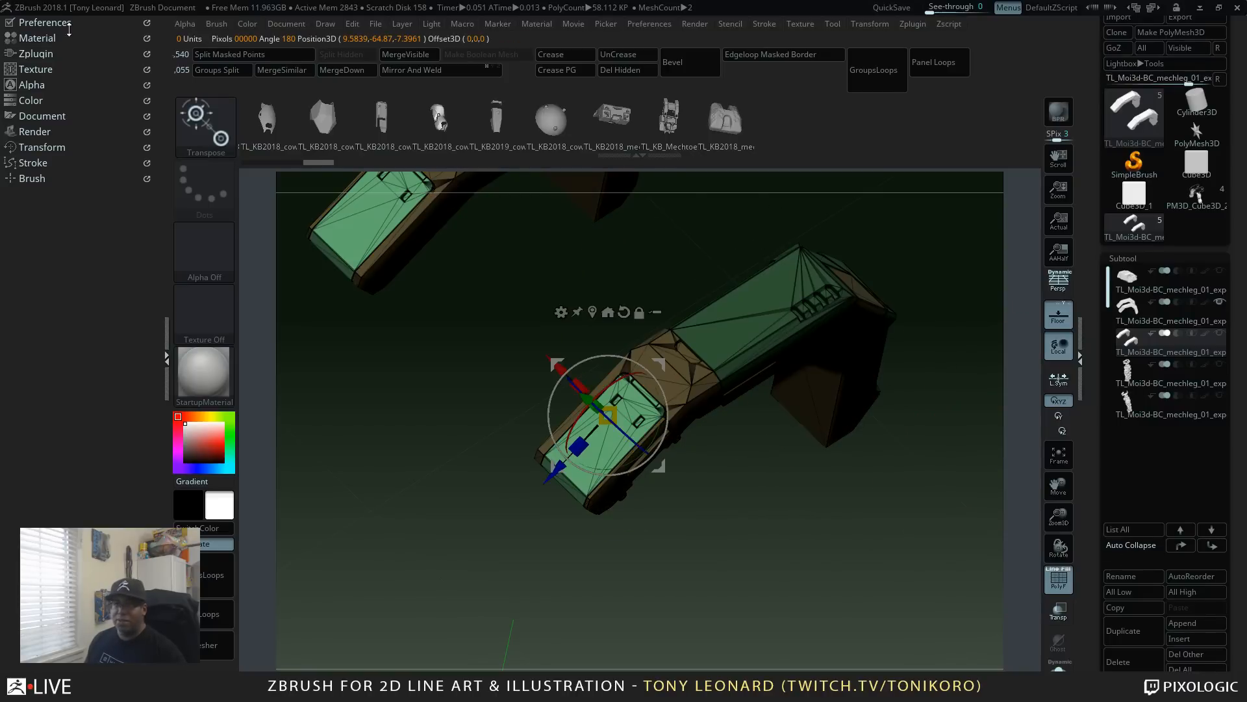
click(228, 56)
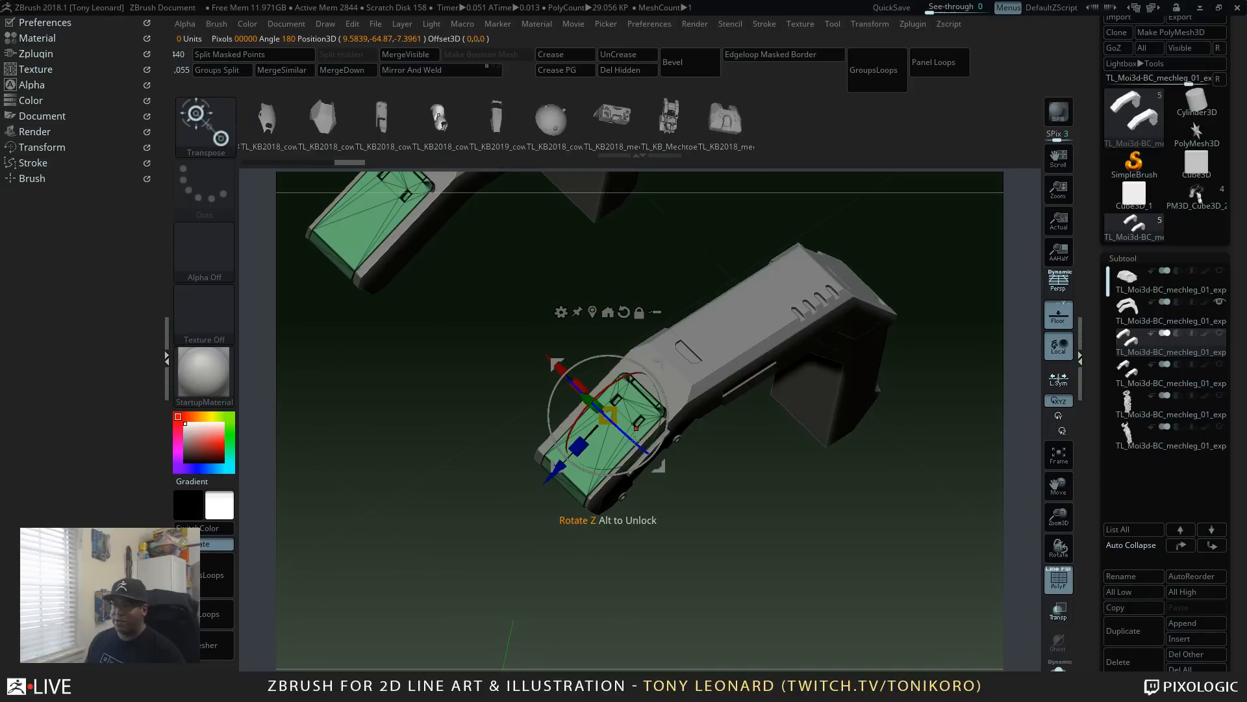
Step: Compare the full side guards subtool with the separated front blocks by switching between them
alt+click(775, 351)
drag(773, 529, 1033, 376)
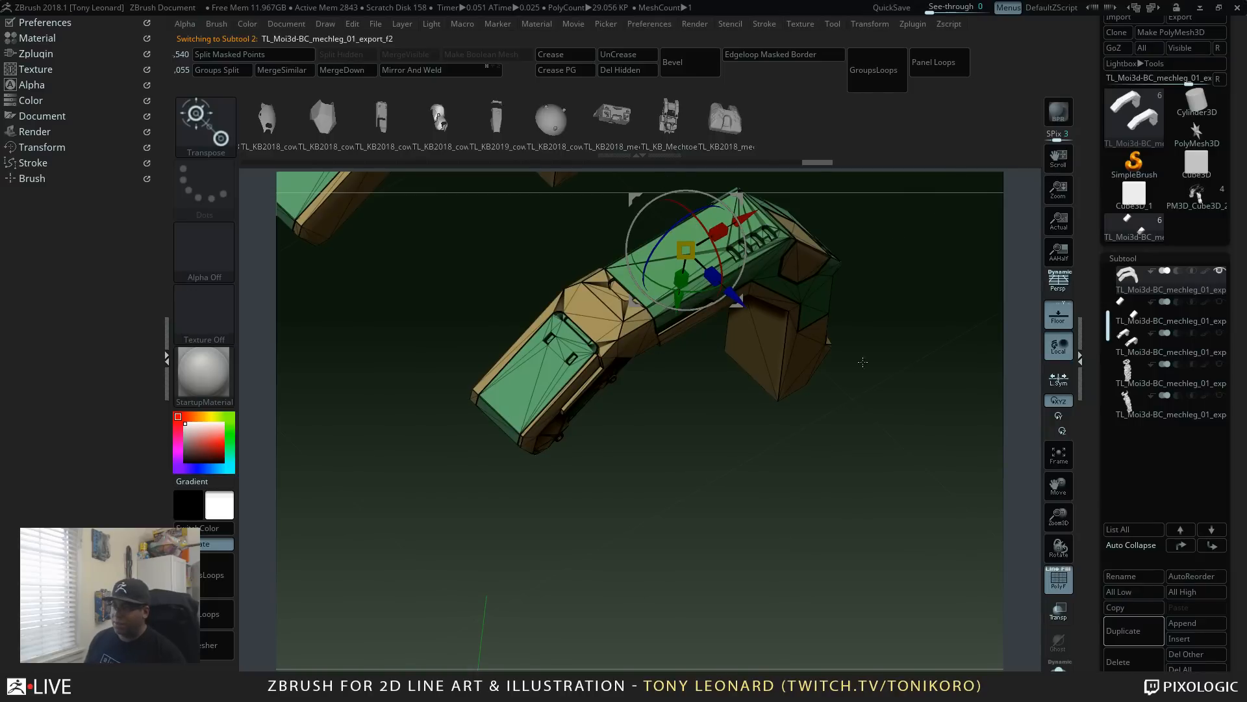
scroll(1169, 292, up, 1)
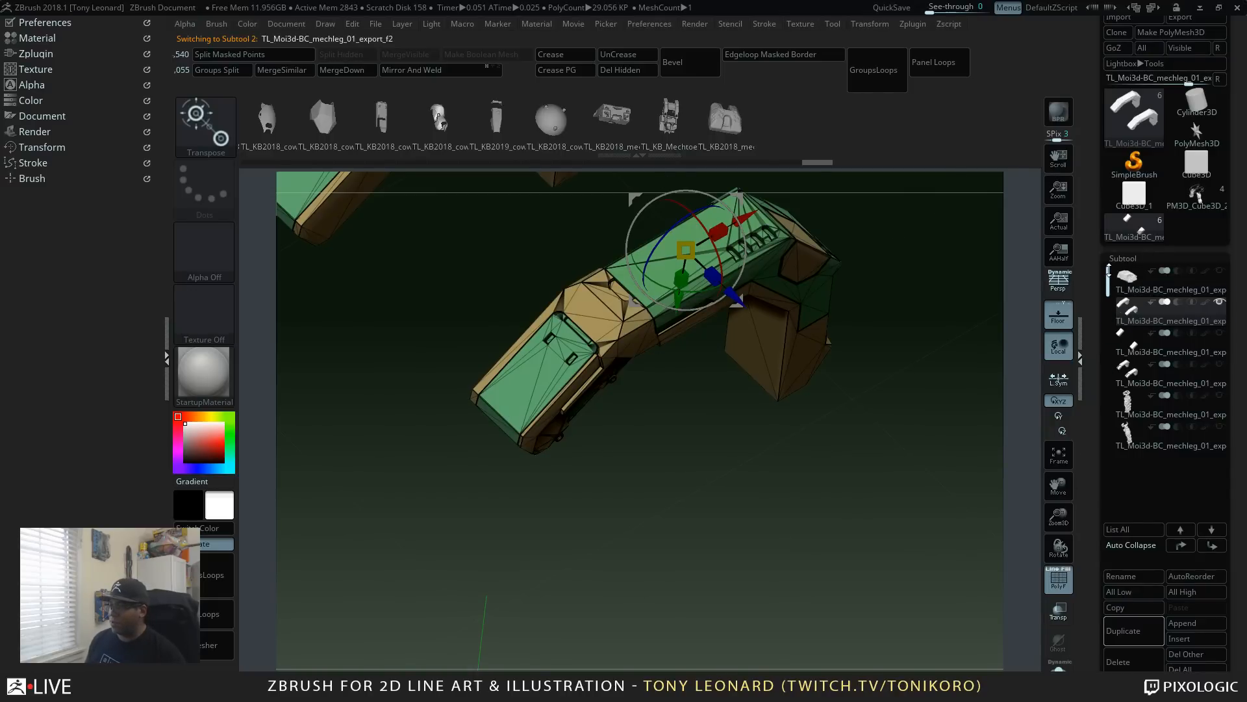
mouse_move(1202, 274)
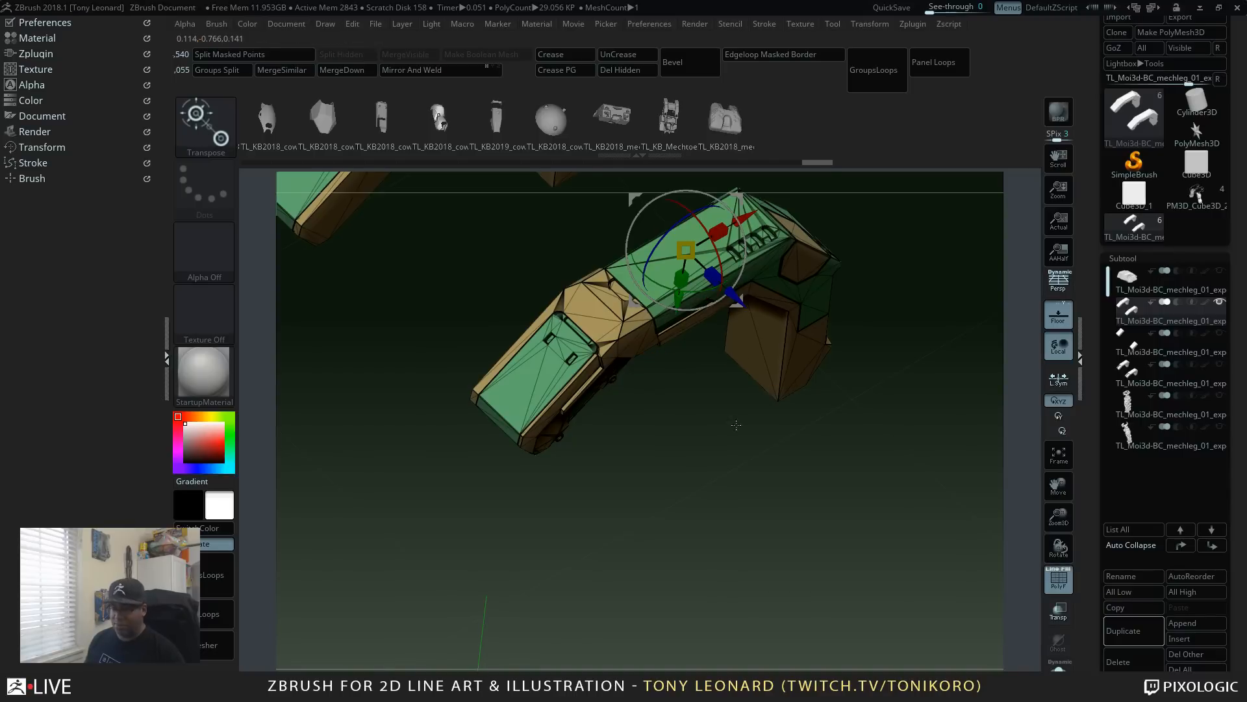
mouse_move(1124, 350)
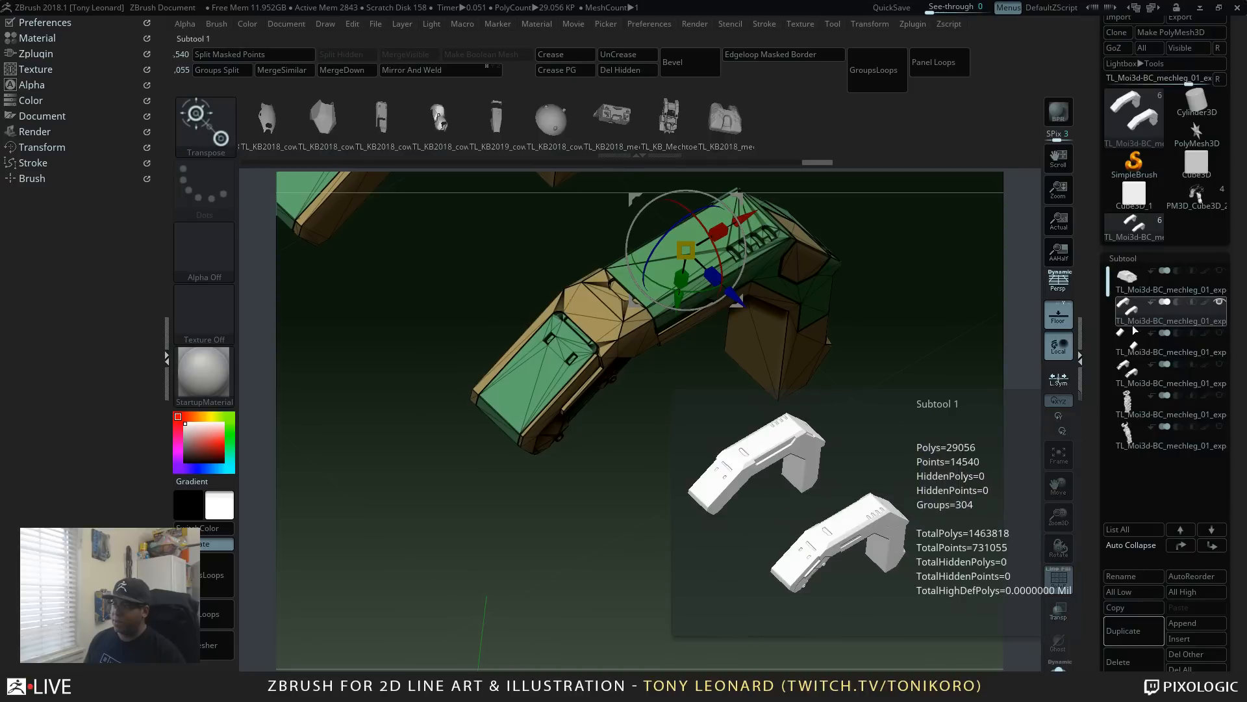
click(1134, 343)
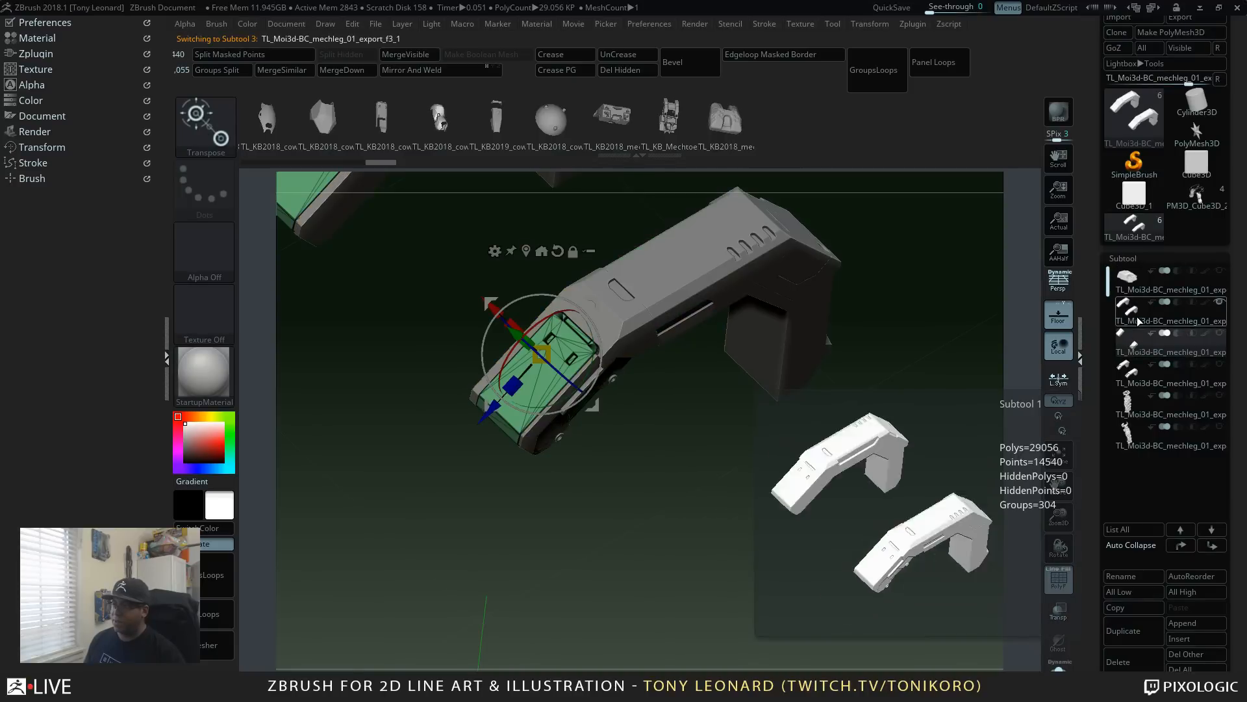
click(1134, 311)
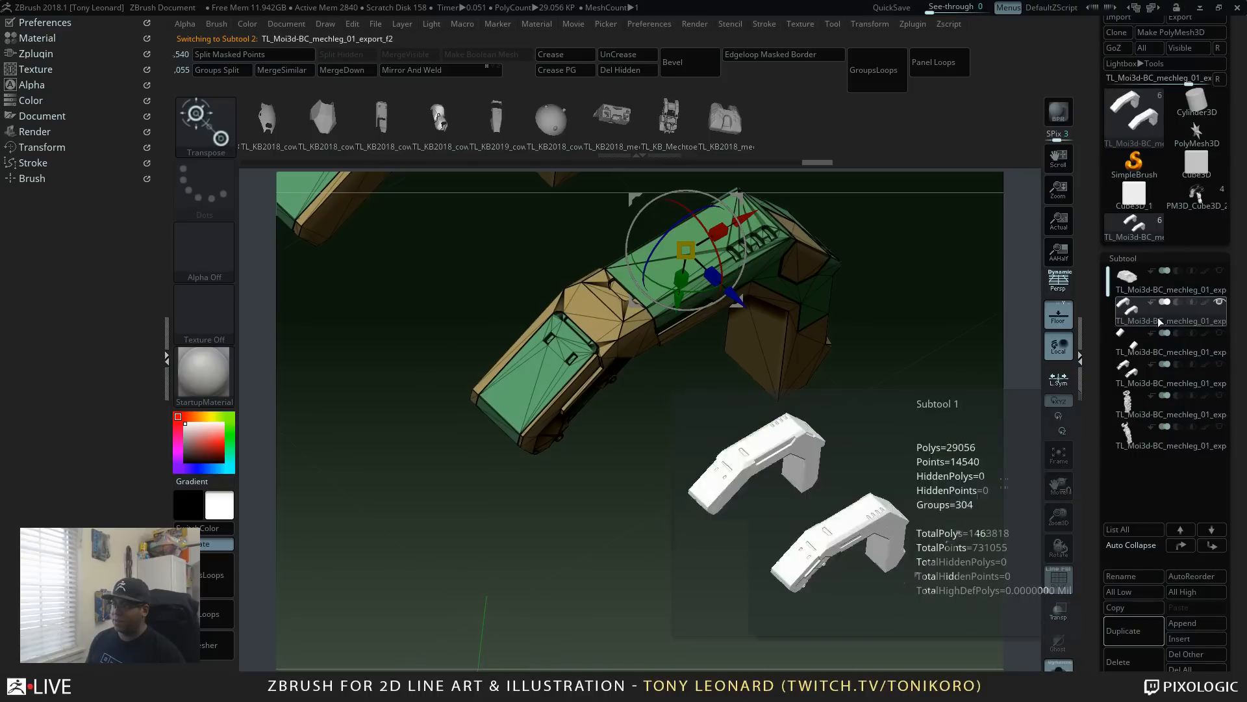
click(1148, 341)
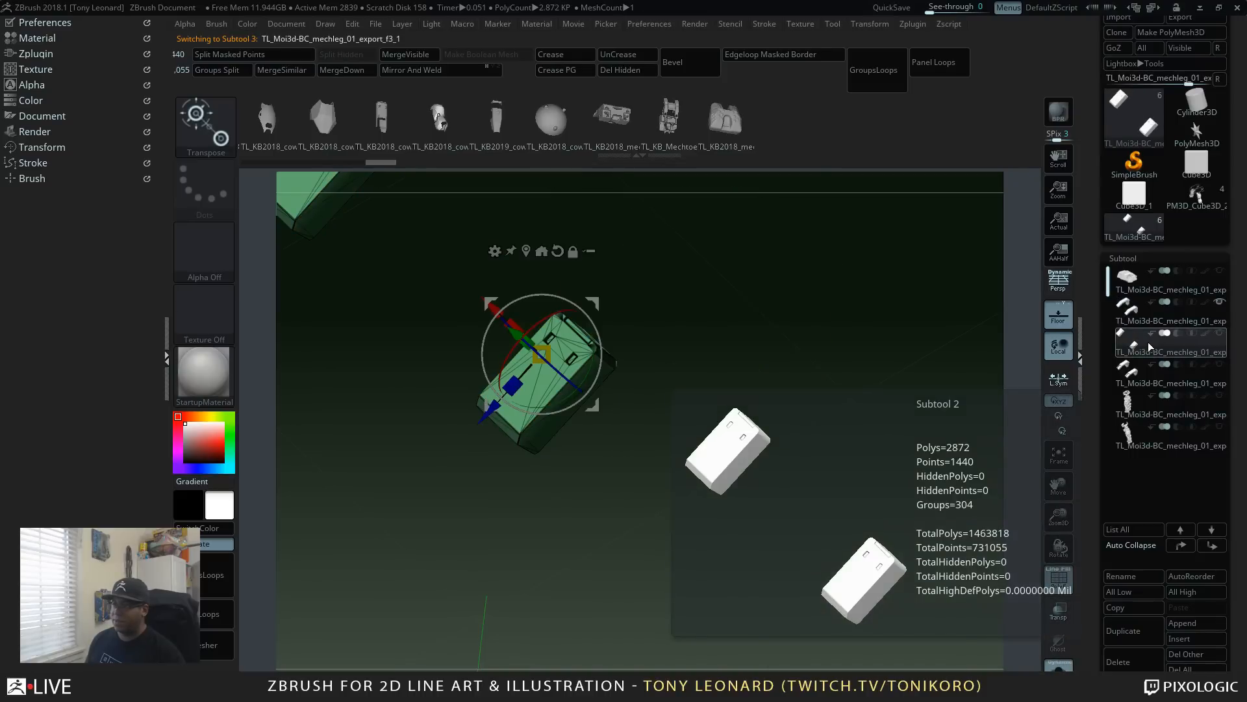
click(1132, 311)
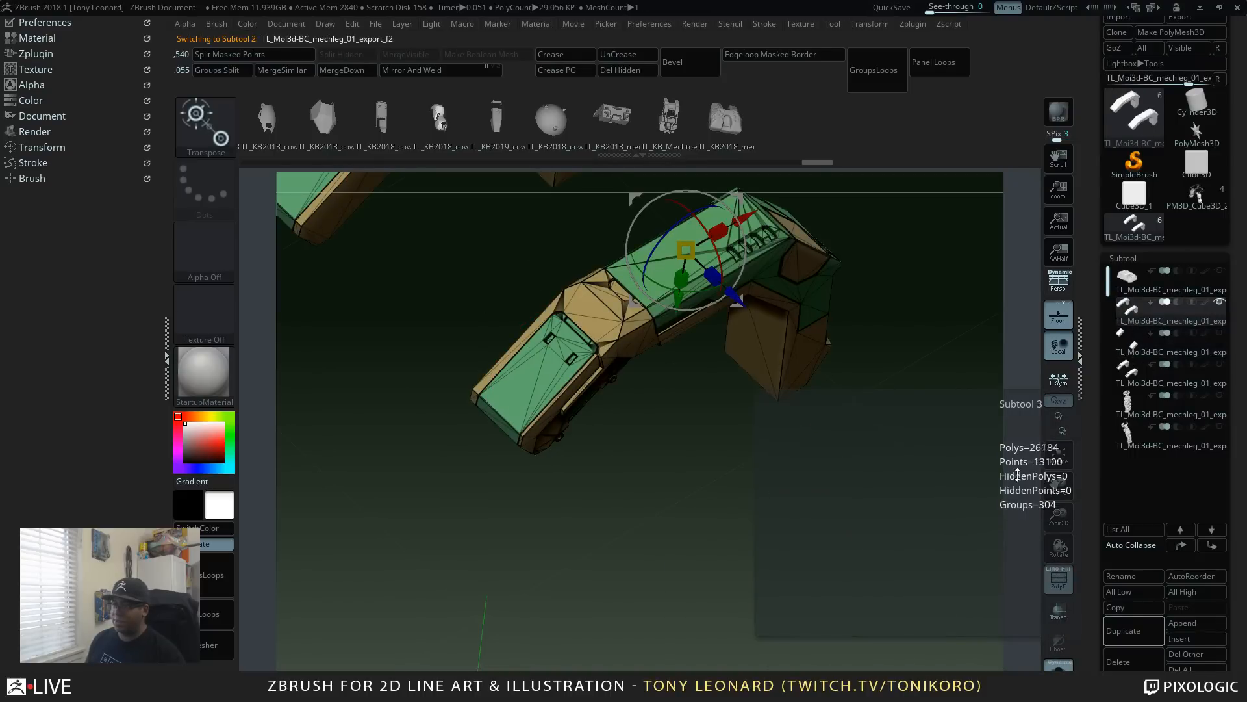
Step: Split the front block polygroup off the full side guards subtool and show the remaining guard parts around it
drag(839, 520, 866, 526)
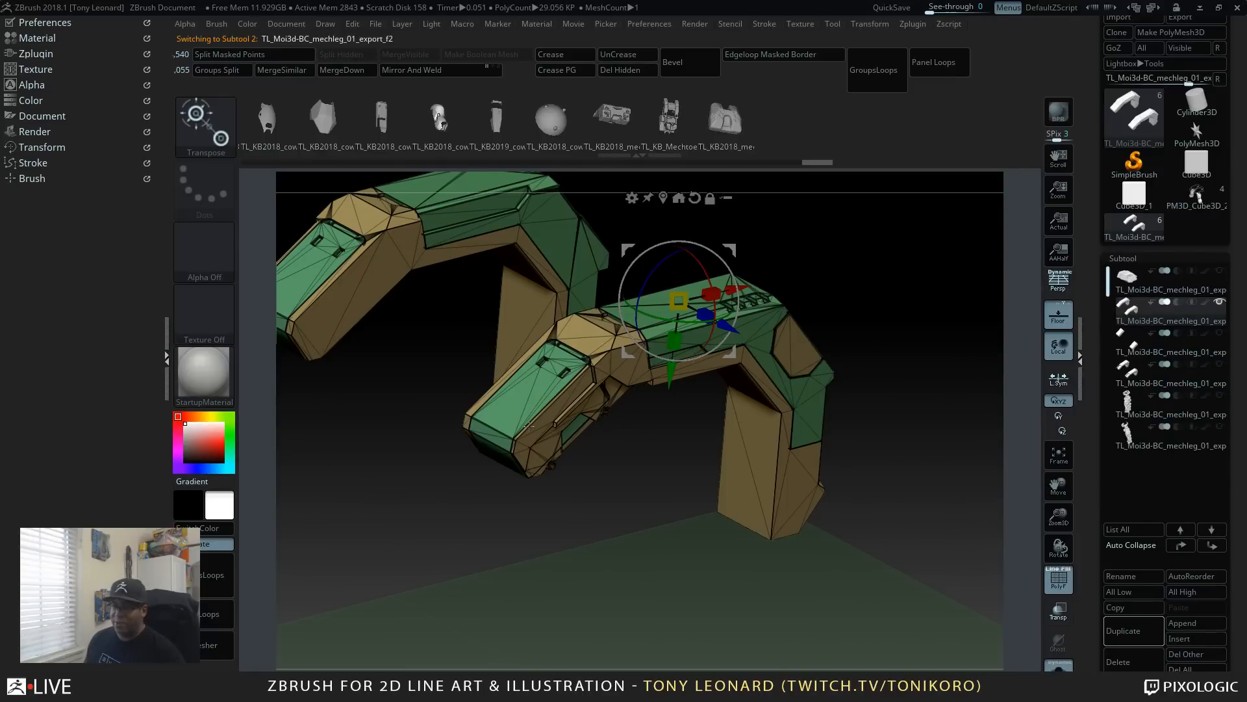
click(557, 373)
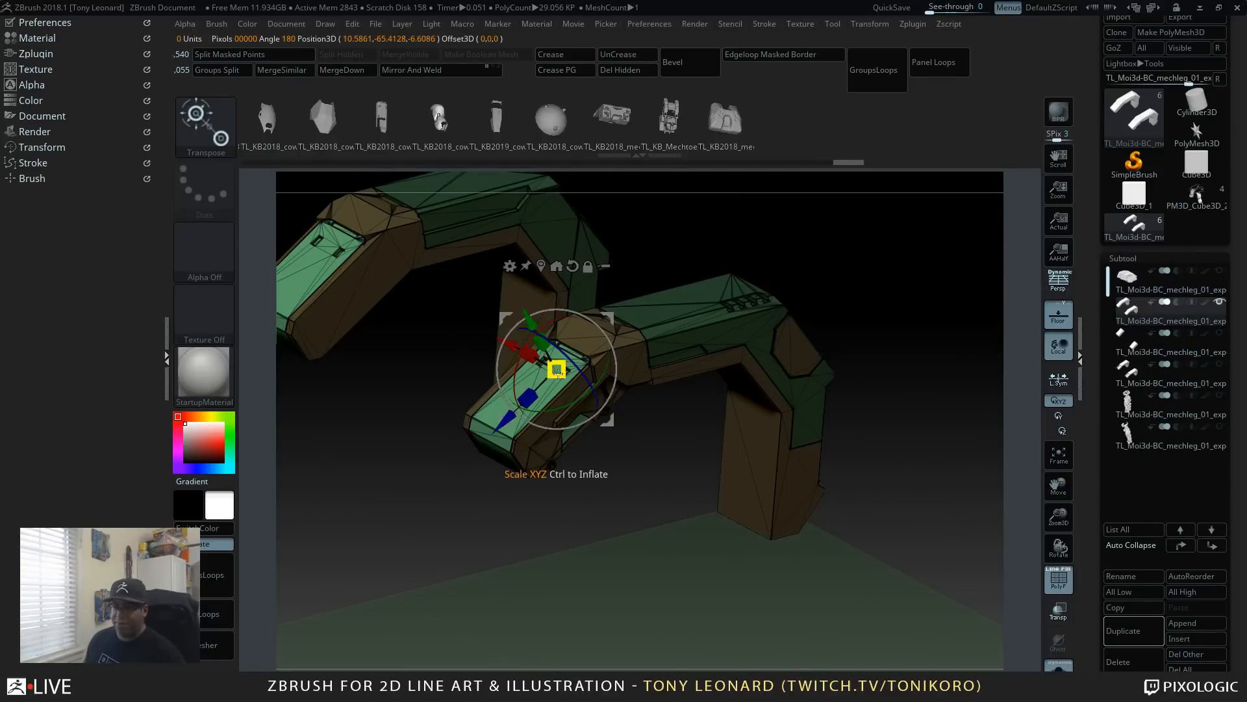
click(293, 58)
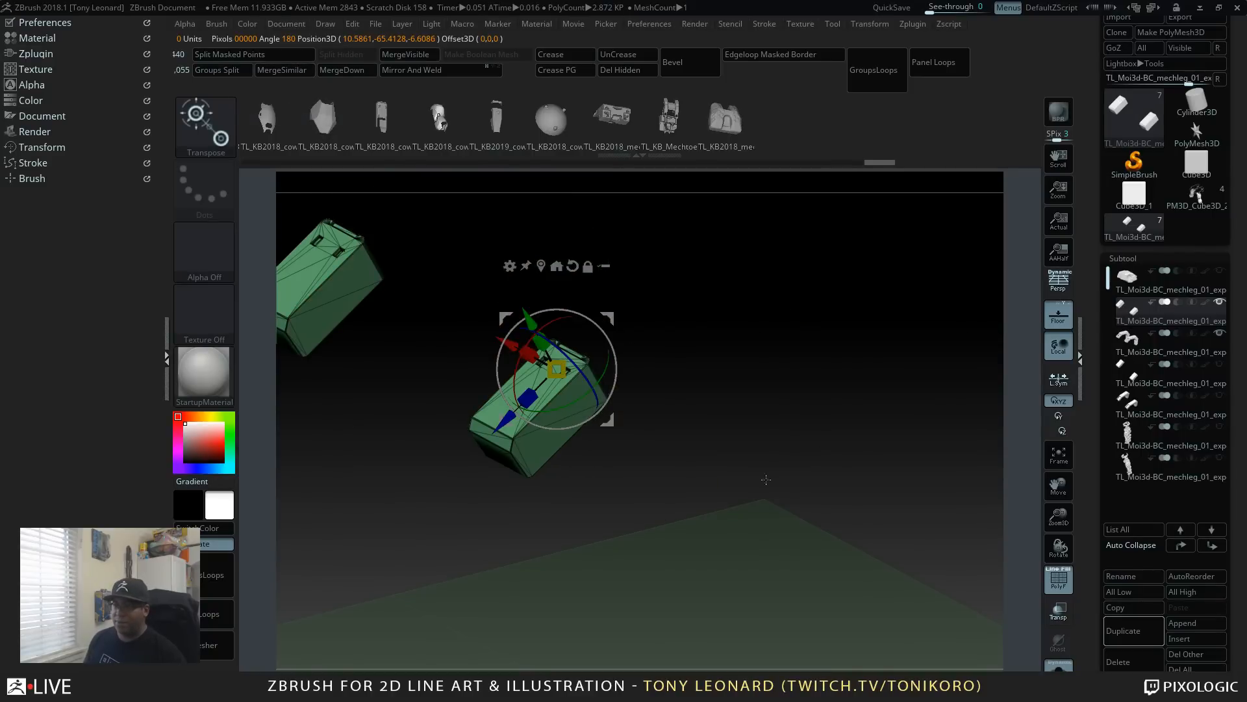
click(1059, 666)
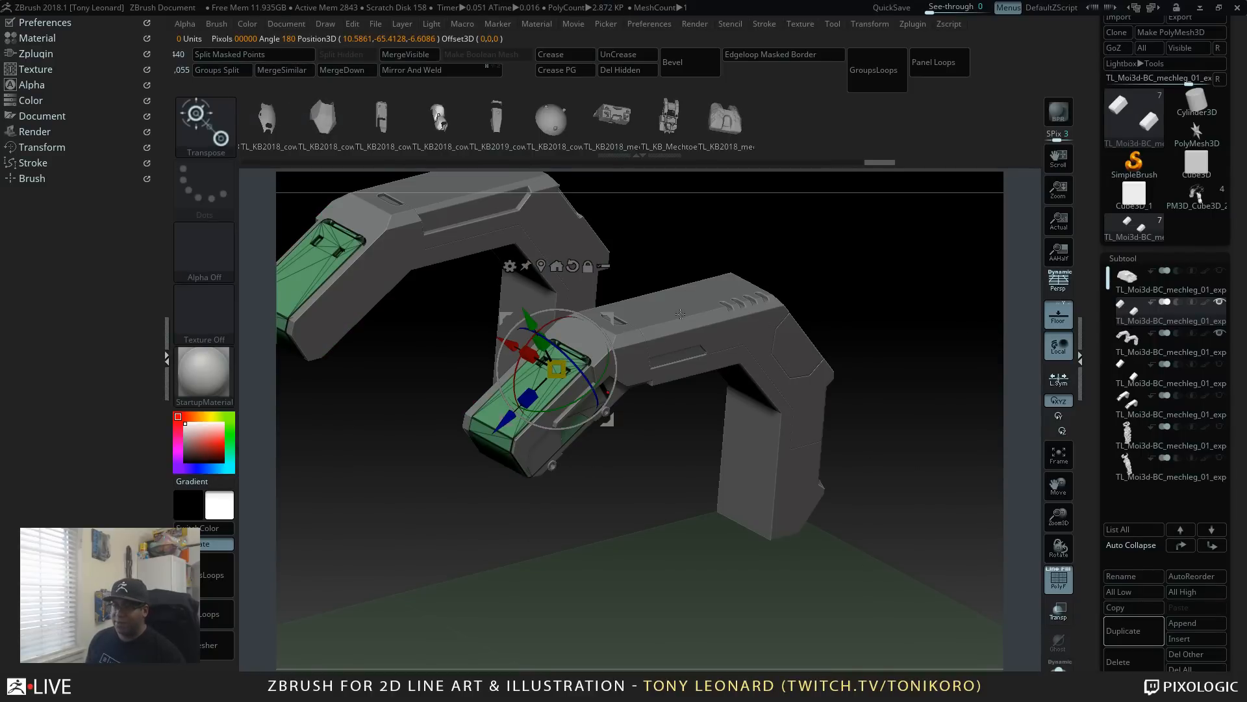
Step: Select the remaining guards, isolate the green upper armor polygroup with a mask, and split it into a separate subtool
alt+click(694, 329)
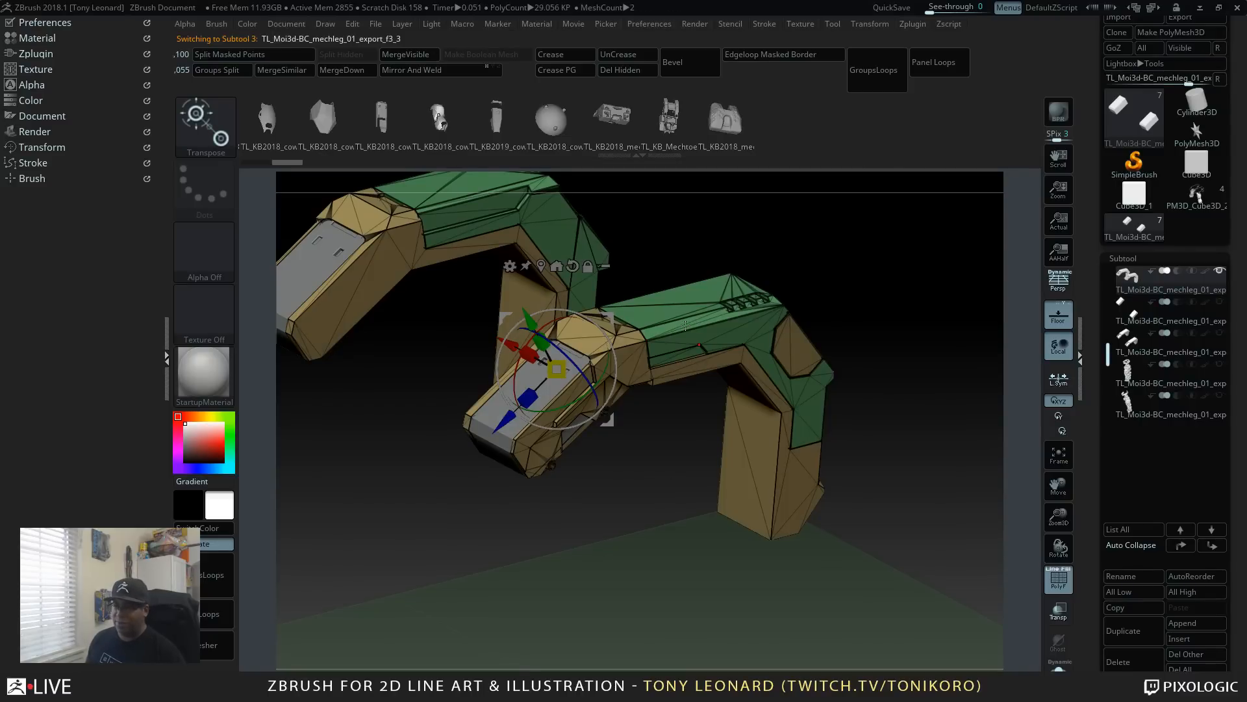
alt+click(726, 310)
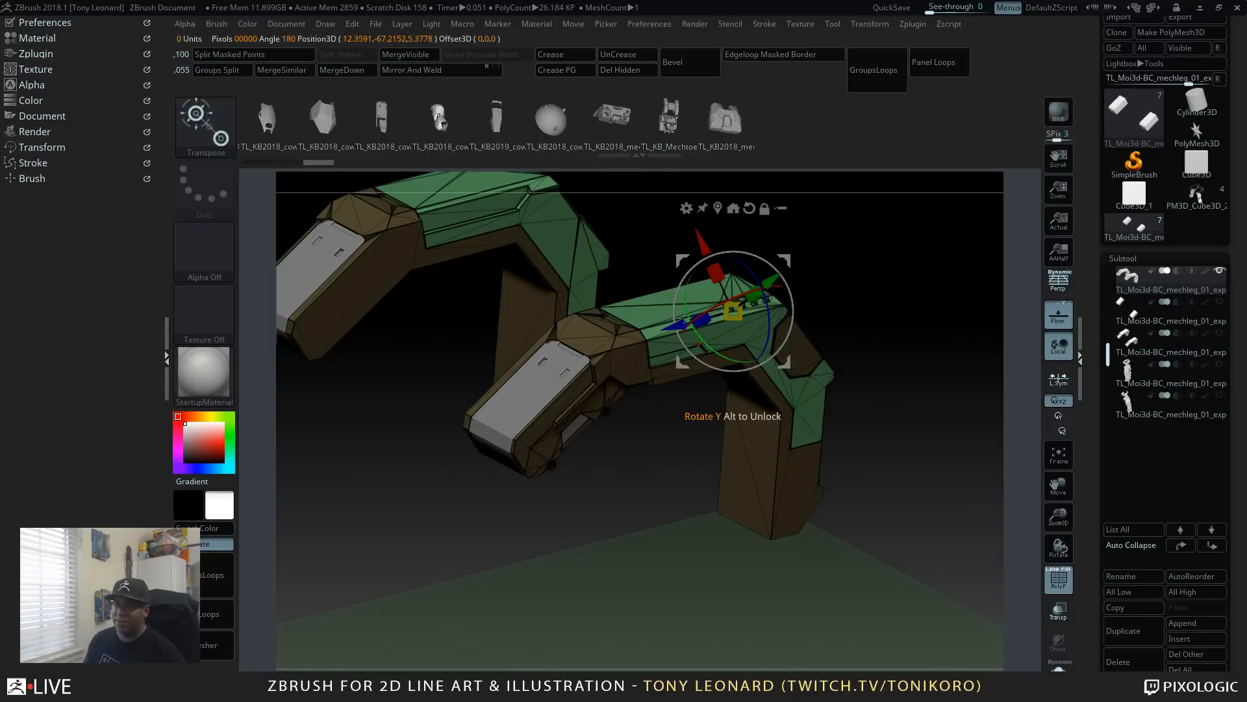
click(291, 56)
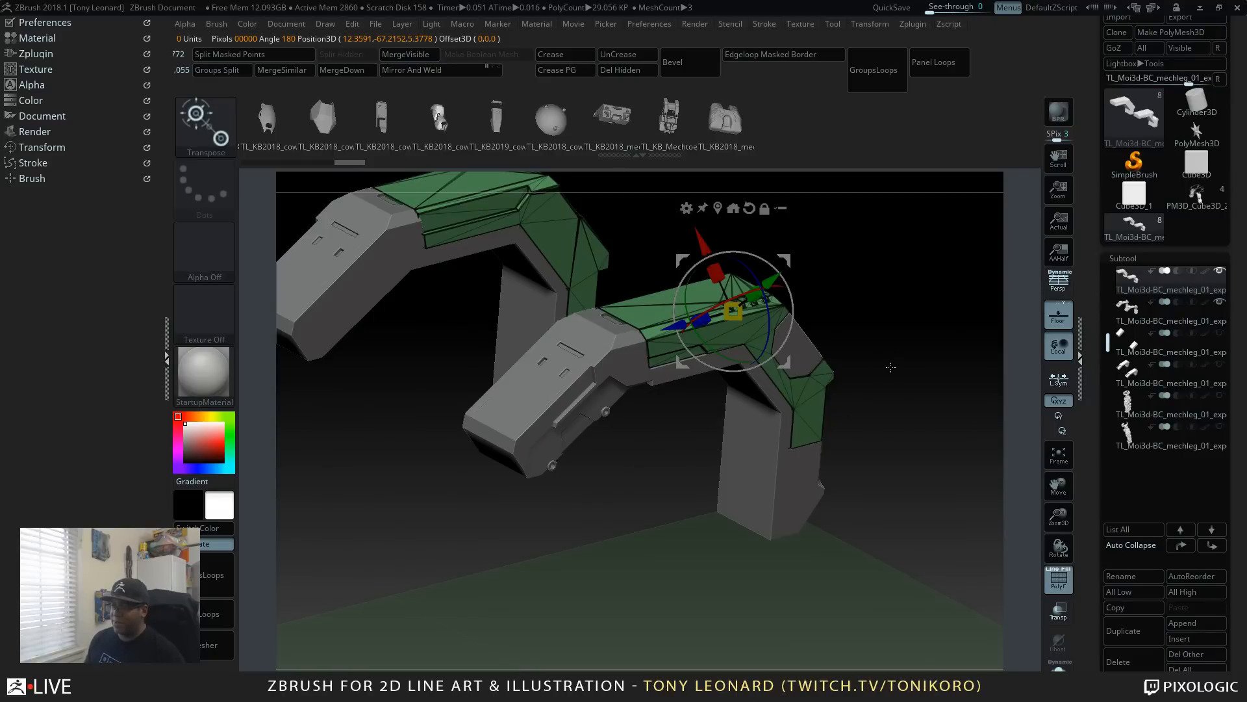
Step: Select the remaining inner frame subtool of the guards and isolate it in Solo mode
drag(890, 367, 886, 405)
alt+click(813, 464)
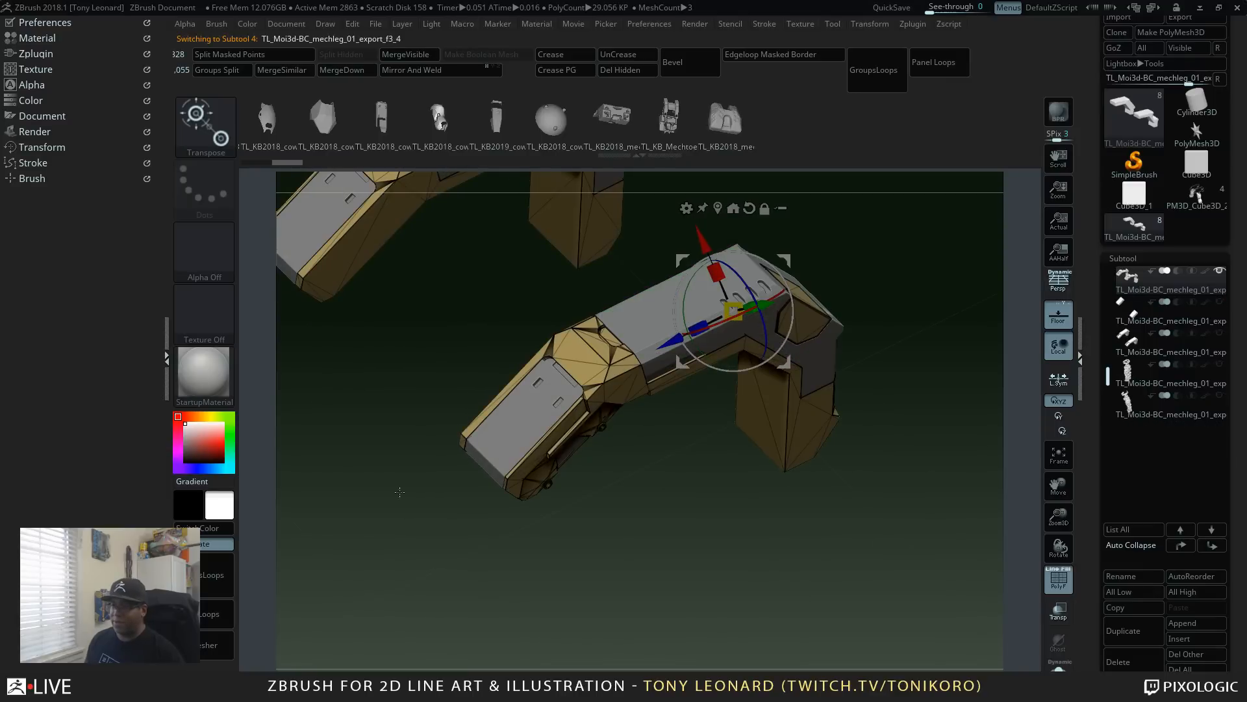
click(1058, 667)
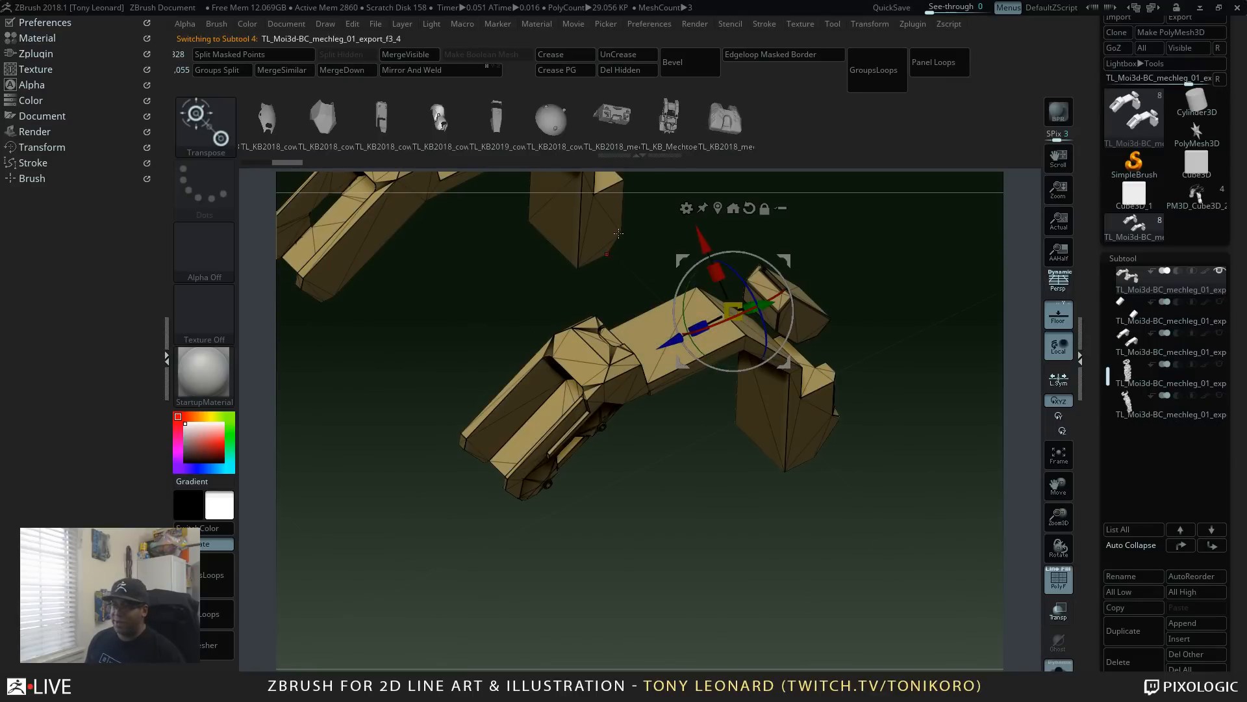
drag(619, 233, 819, 565)
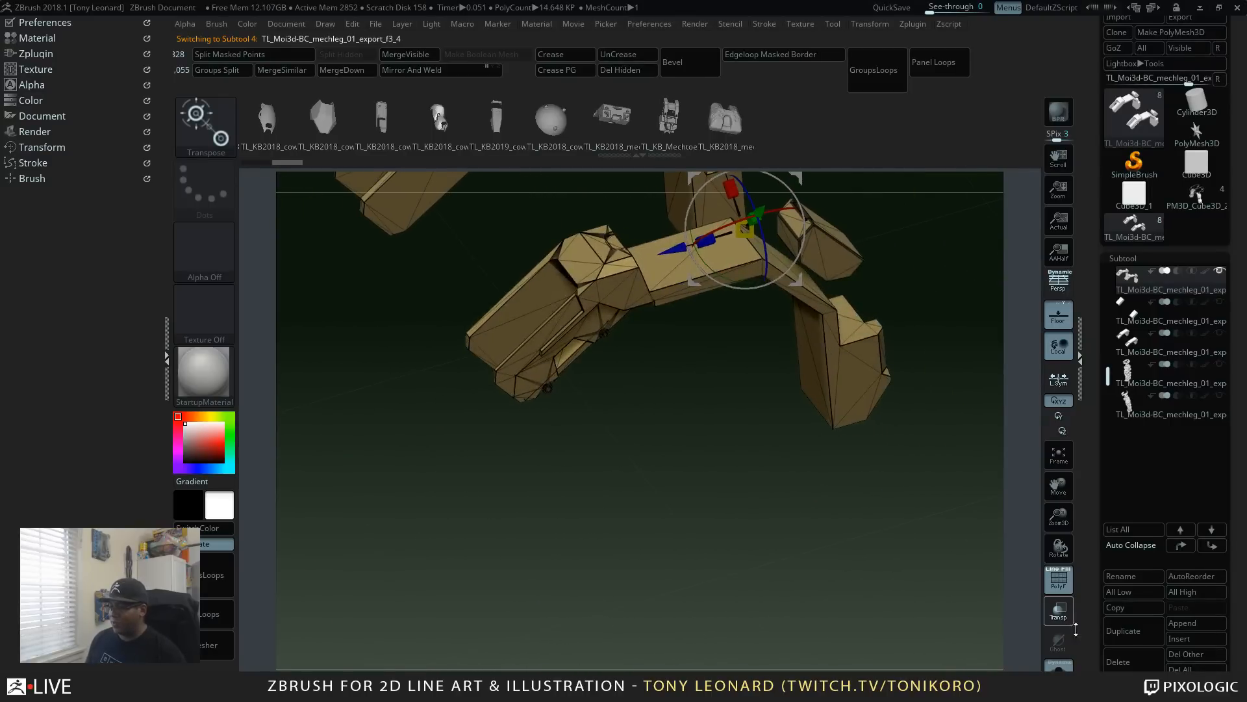
Step: Try regrouping the inner frame with Groups By Normals at a maximum angle of 12
drag(1076, 629, 1087, 248)
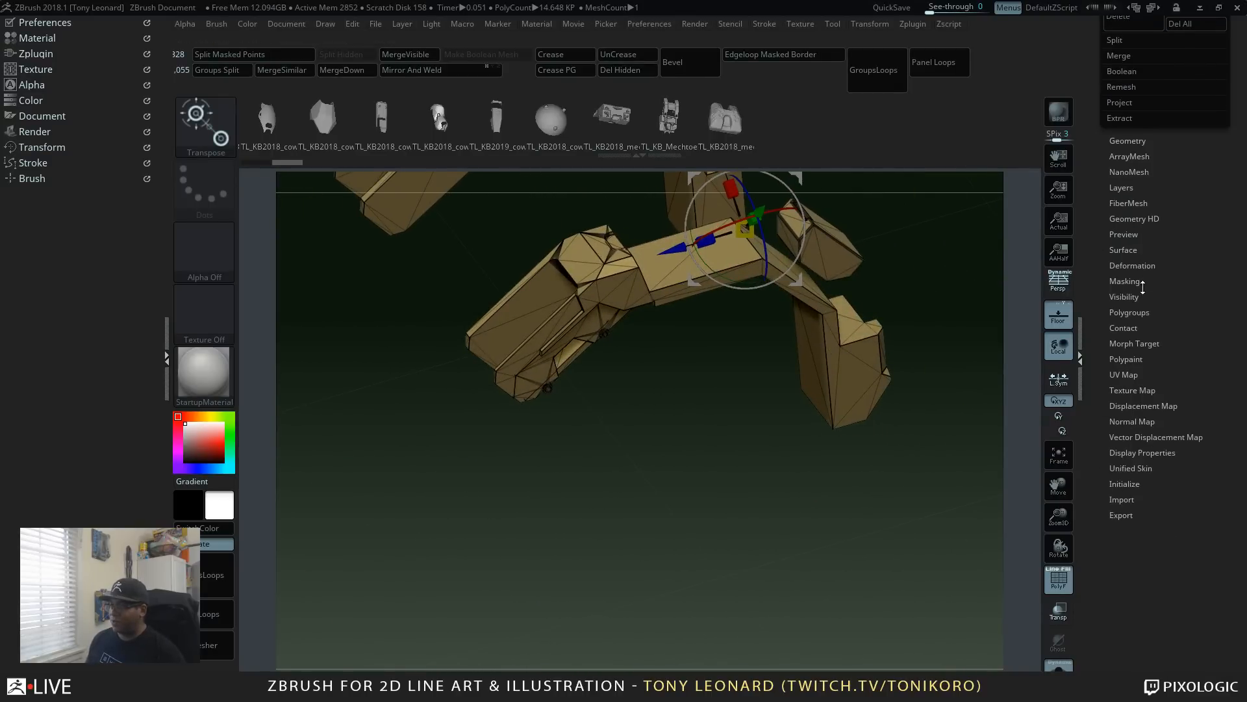
click(1130, 312)
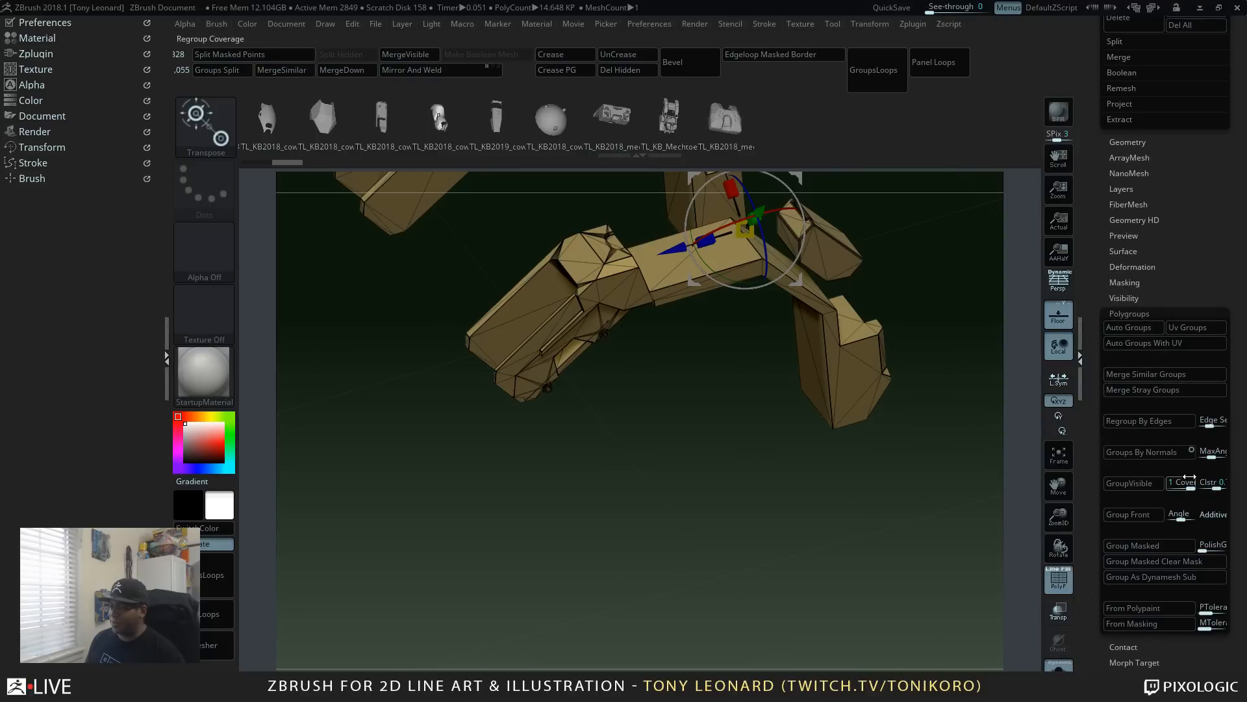
click(1212, 450)
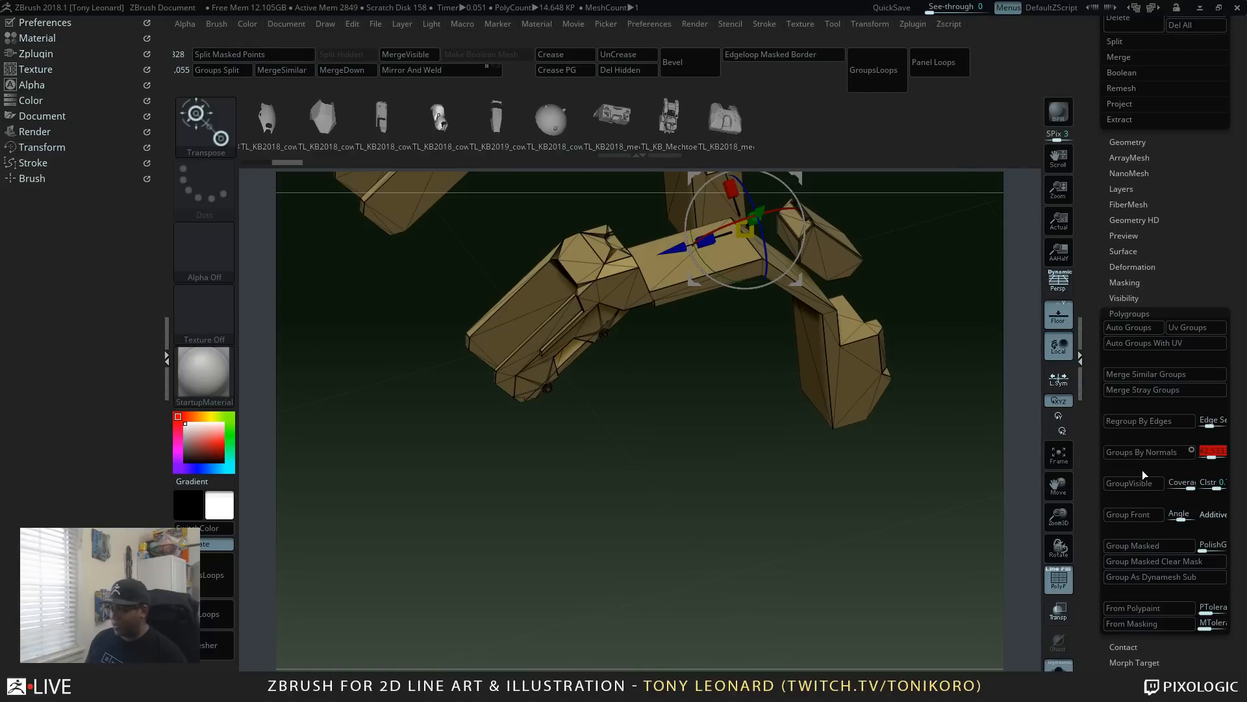
text(12)
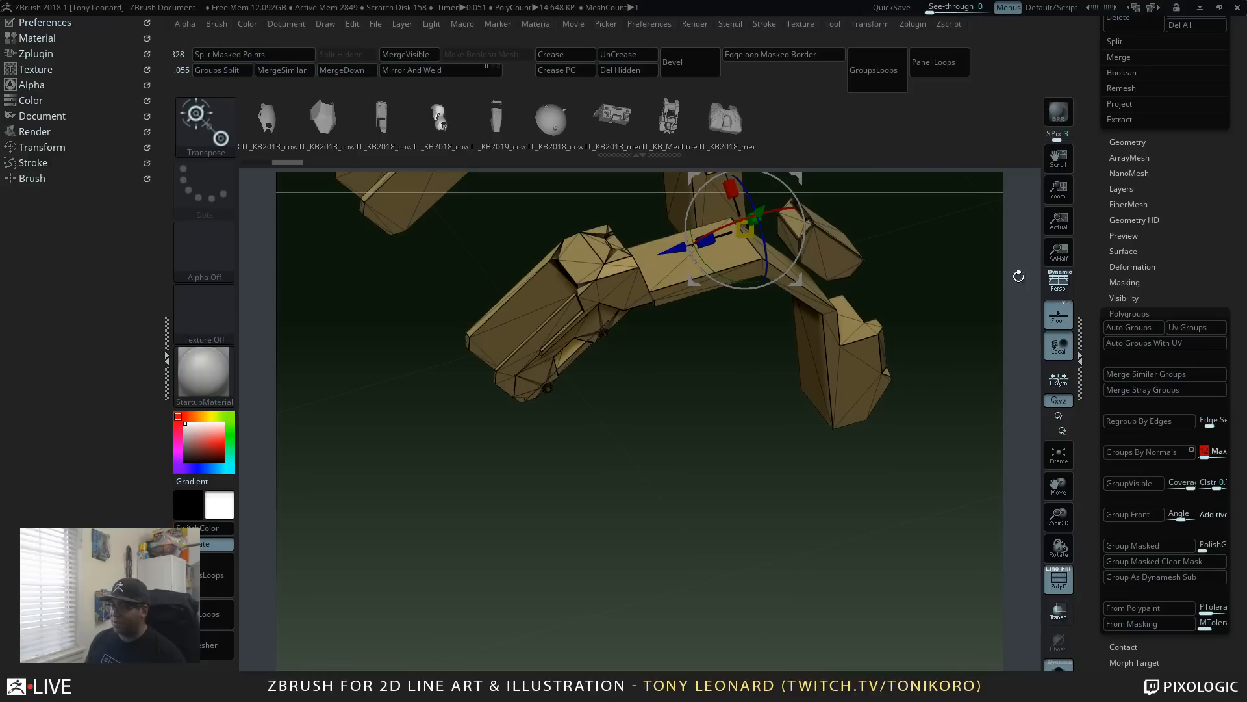
key(Return)
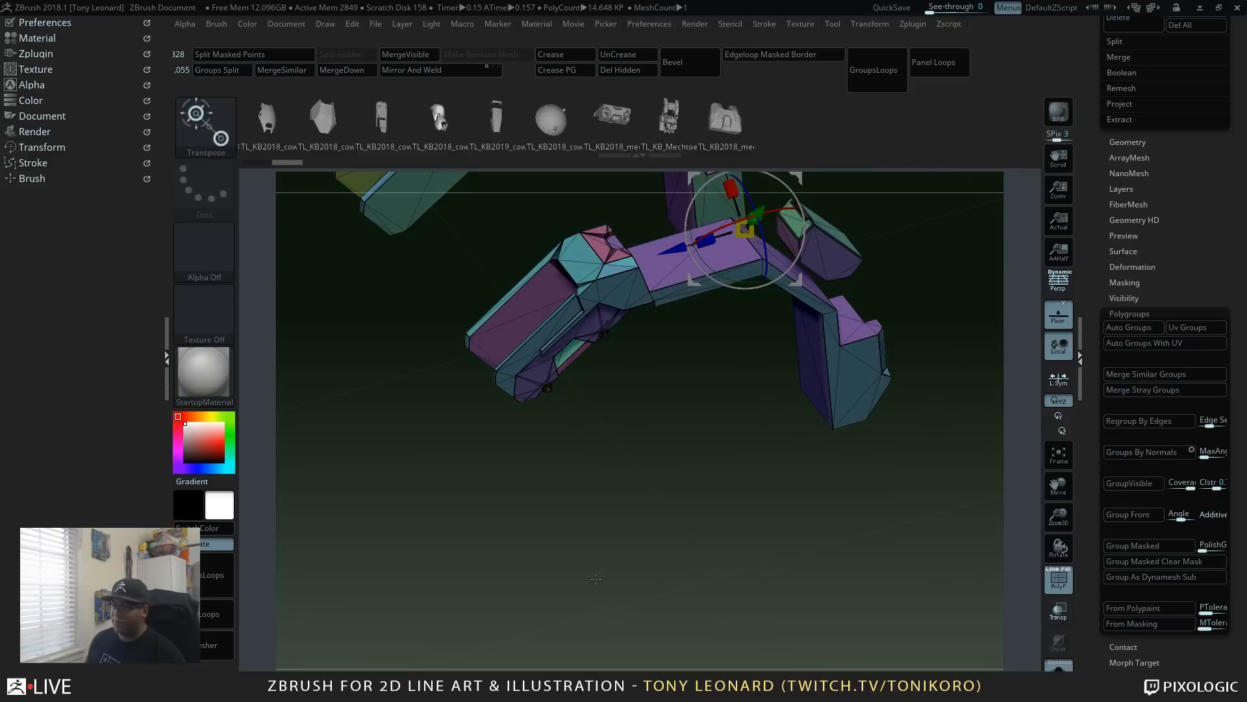
Step: Inspect the frame's new polygroups up close, change the maximum angle, and run Groups By Normals again
drag(796, 478, 697, 383)
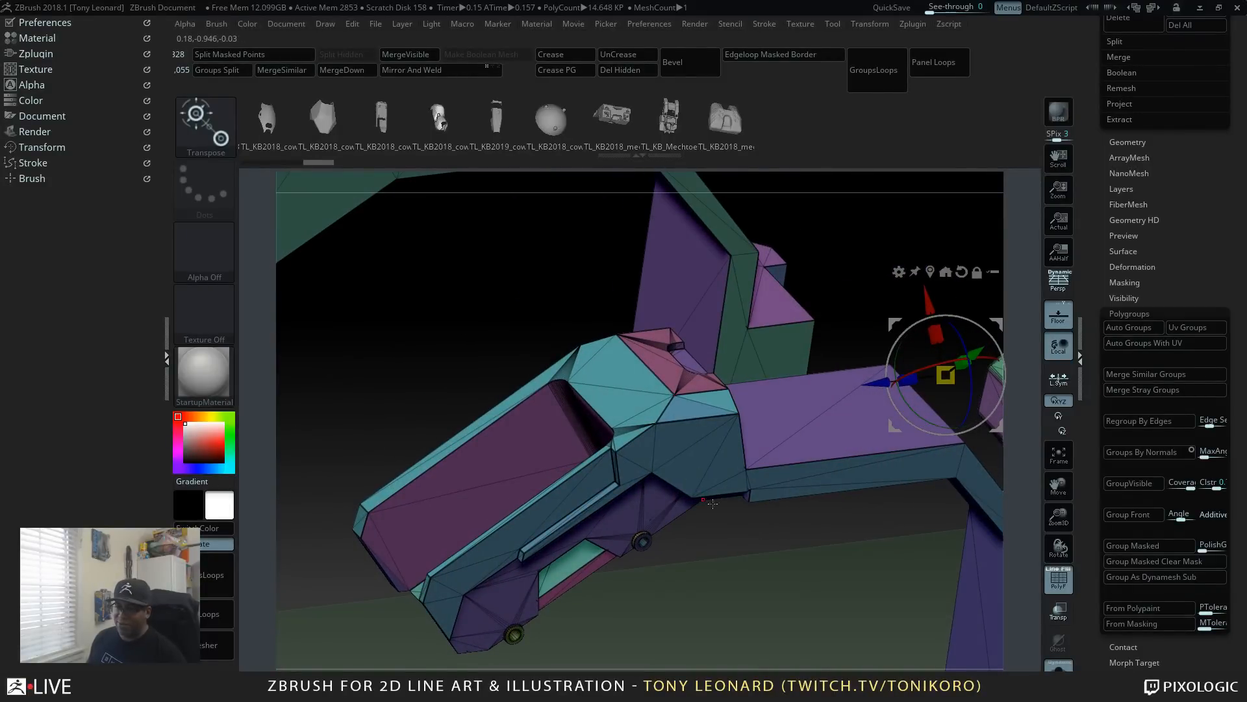
drag(713, 503, 814, 391)
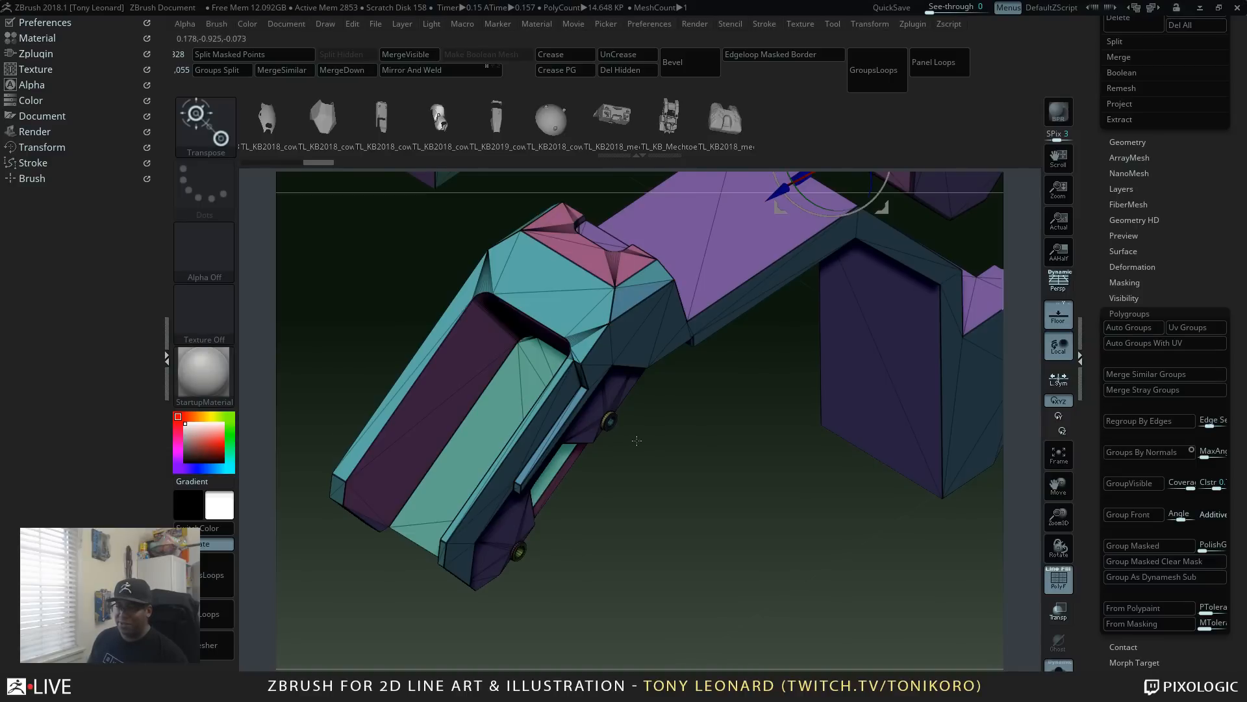
alt+drag(645, 511, 790, 540)
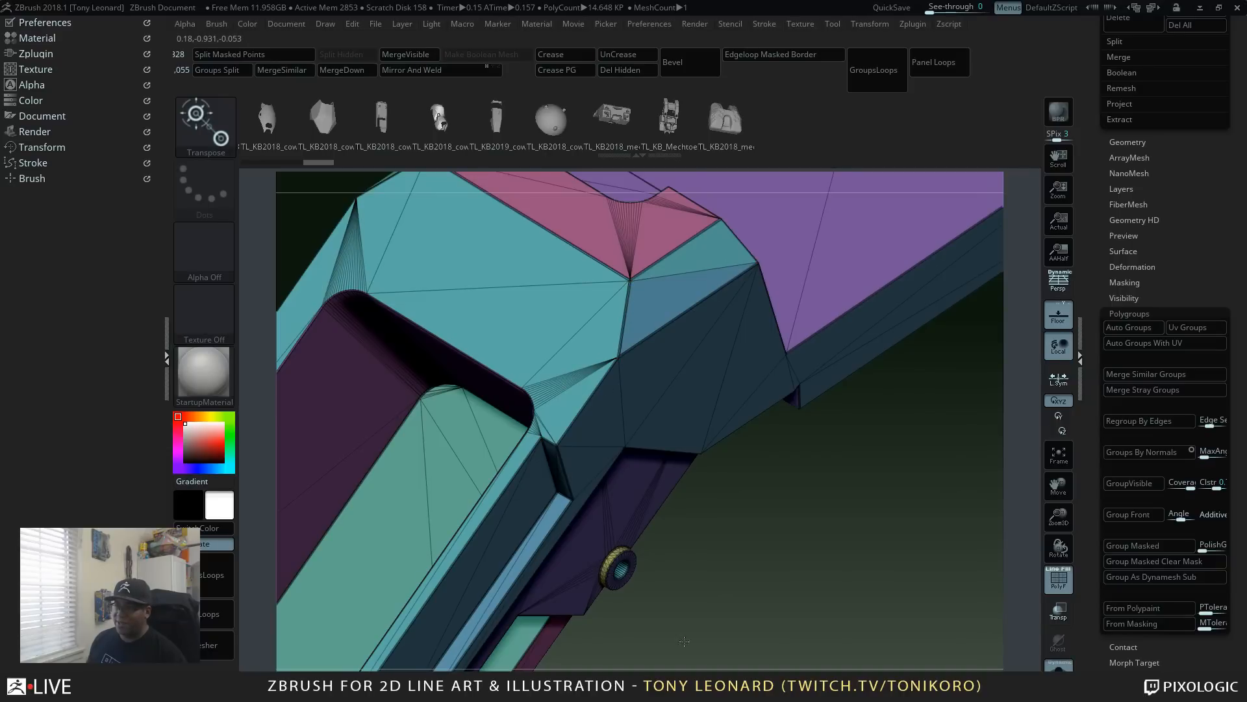
alt+drag(811, 627, 869, 518)
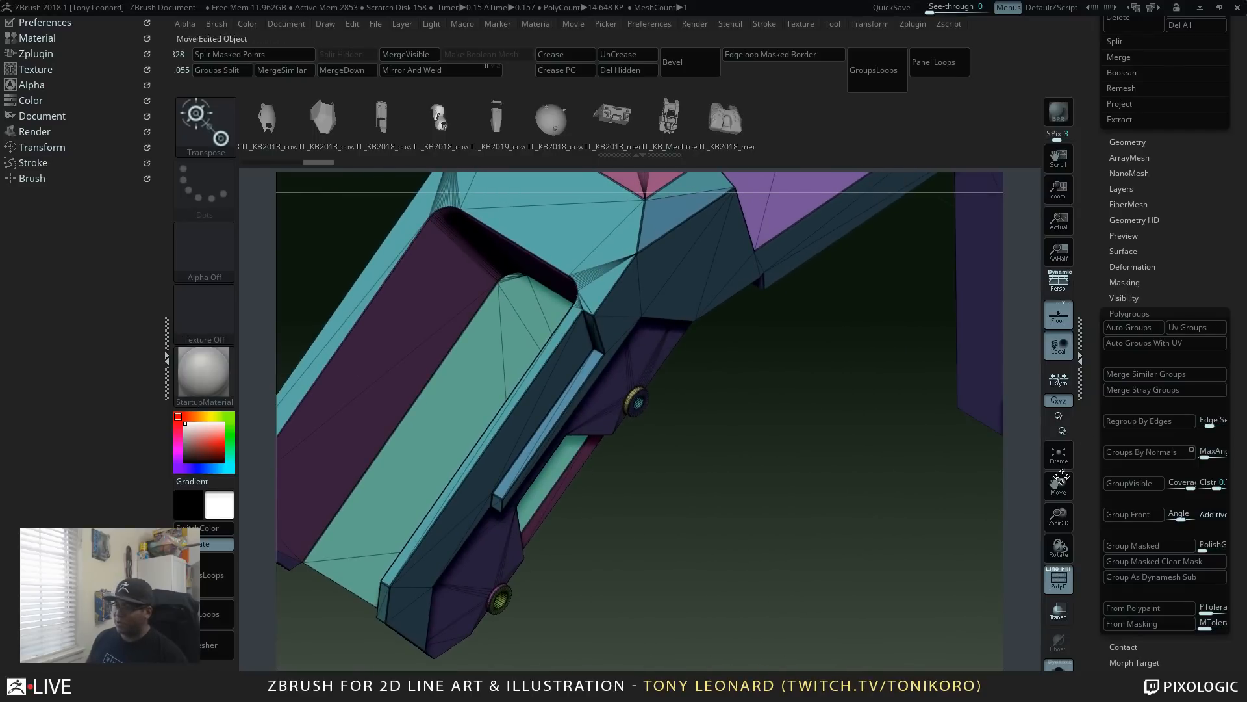
click(1211, 453)
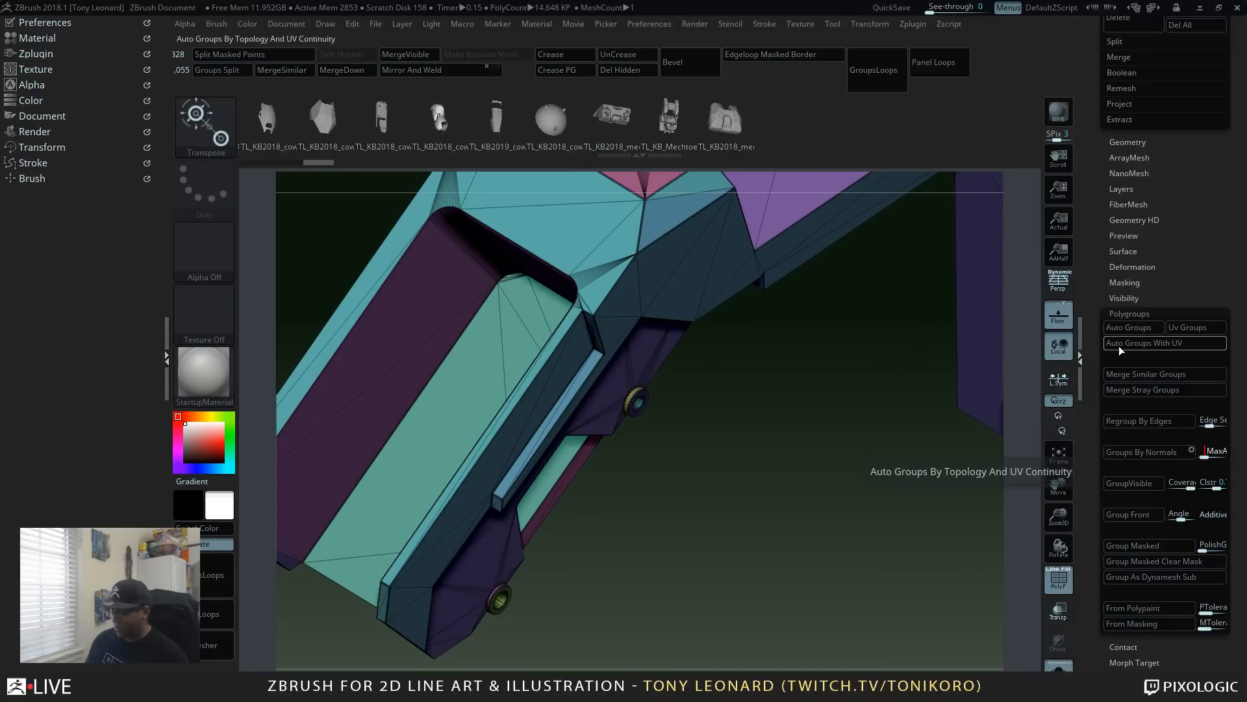
click(1128, 452)
drag(759, 386, 536, 420)
drag(775, 409, 492, 619)
drag(568, 628, 859, 655)
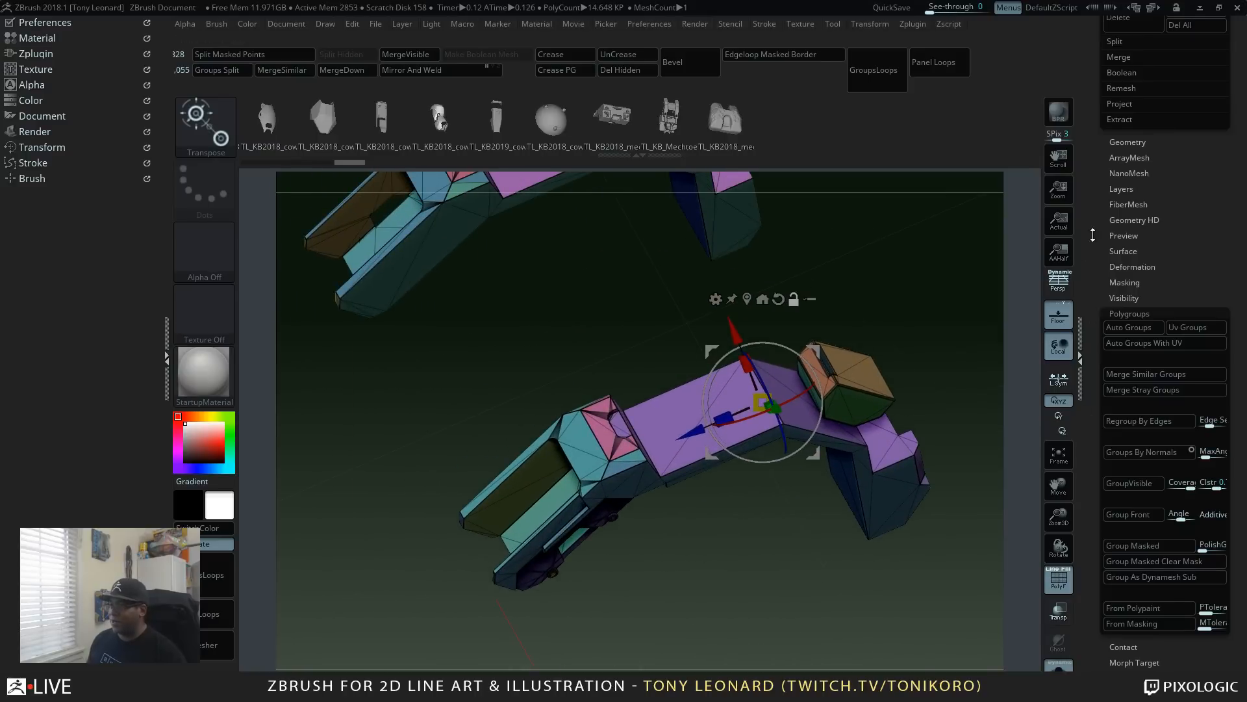
Step: Set up ZRemesher with KeepGroups on, SmoothGroups at its minimum, a target polygon count of 8 and an AdaptiveSize of 90
click(1129, 313)
click(1108, 142)
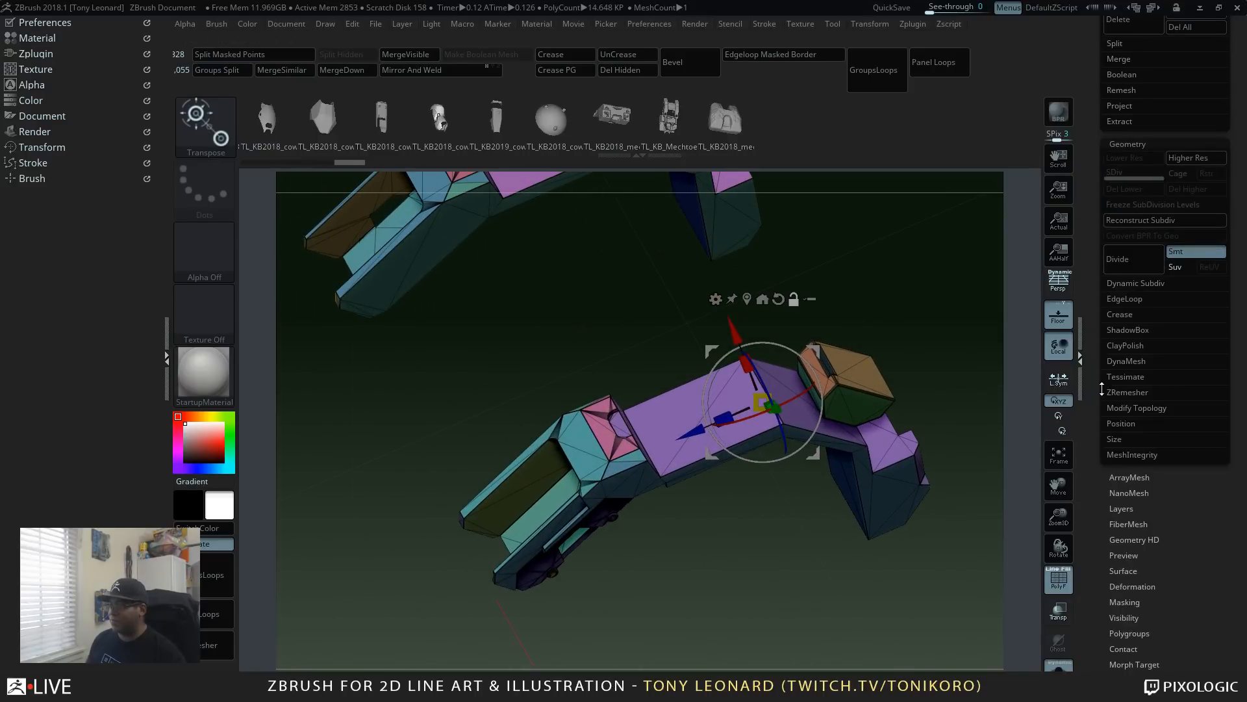
scroll(1090, 523, down, 3)
click(1139, 342)
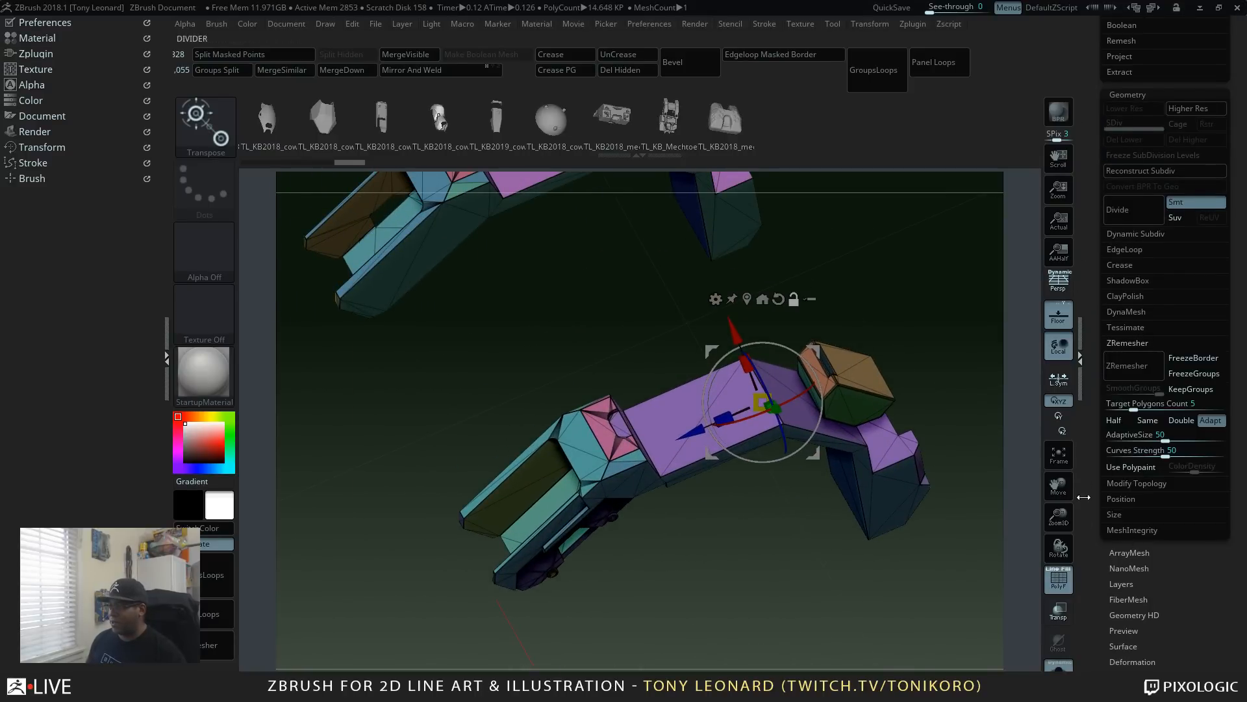
click(1199, 389)
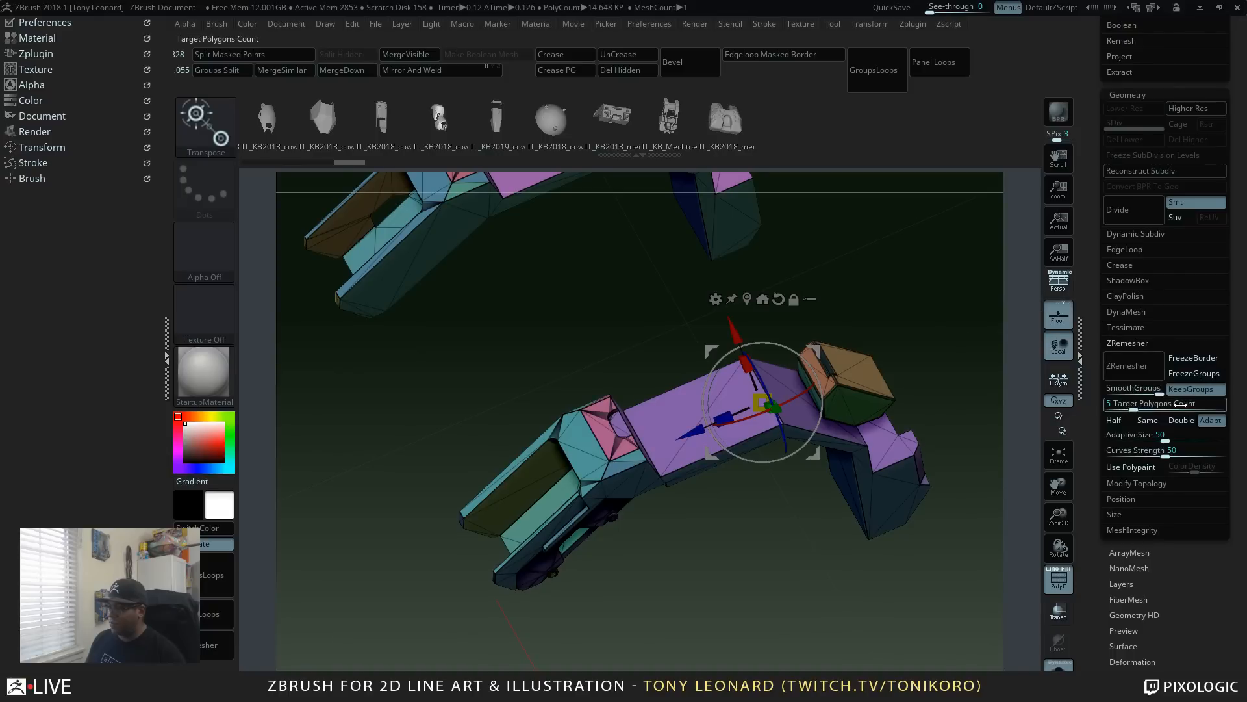
drag(1161, 394, 1128, 393)
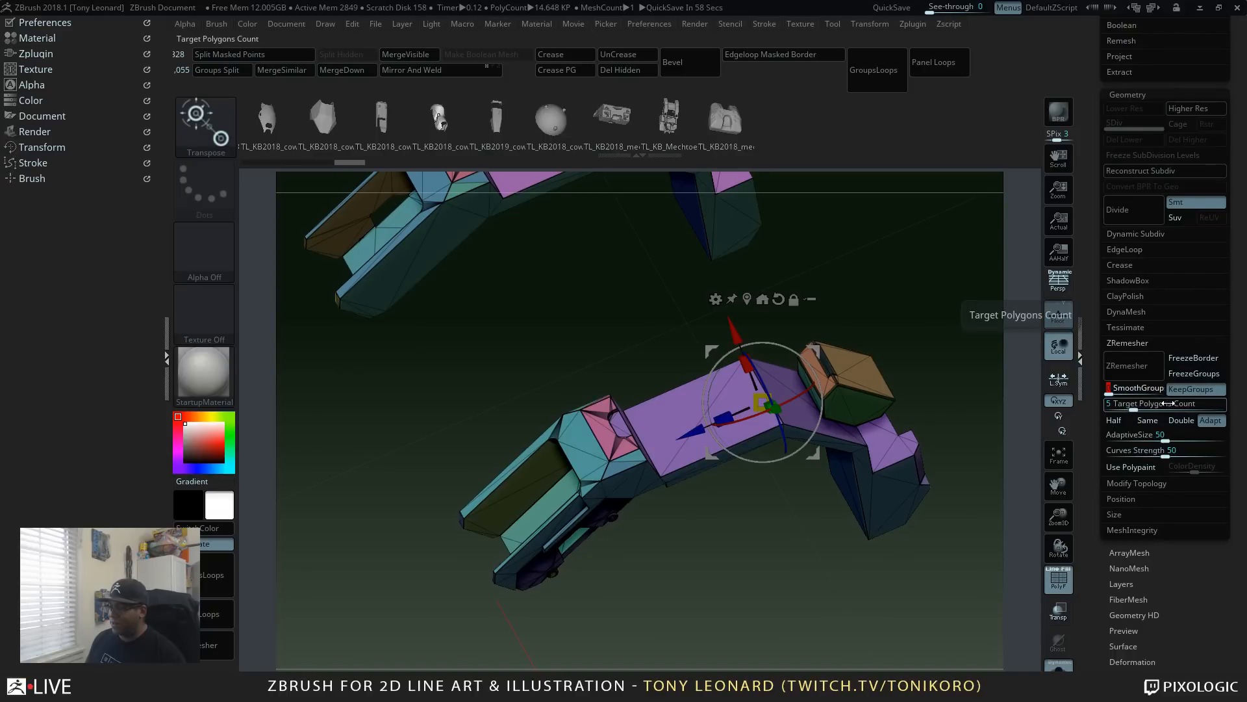
click(1141, 421)
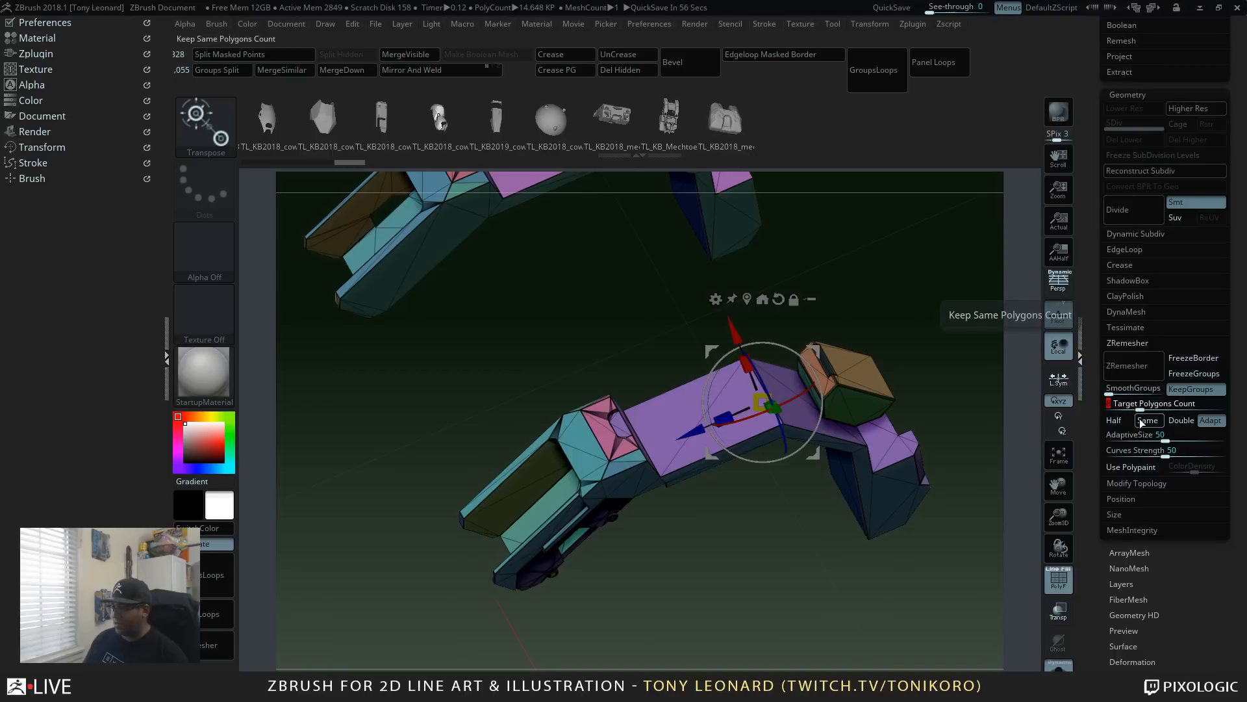
key(Return)
click(1181, 436)
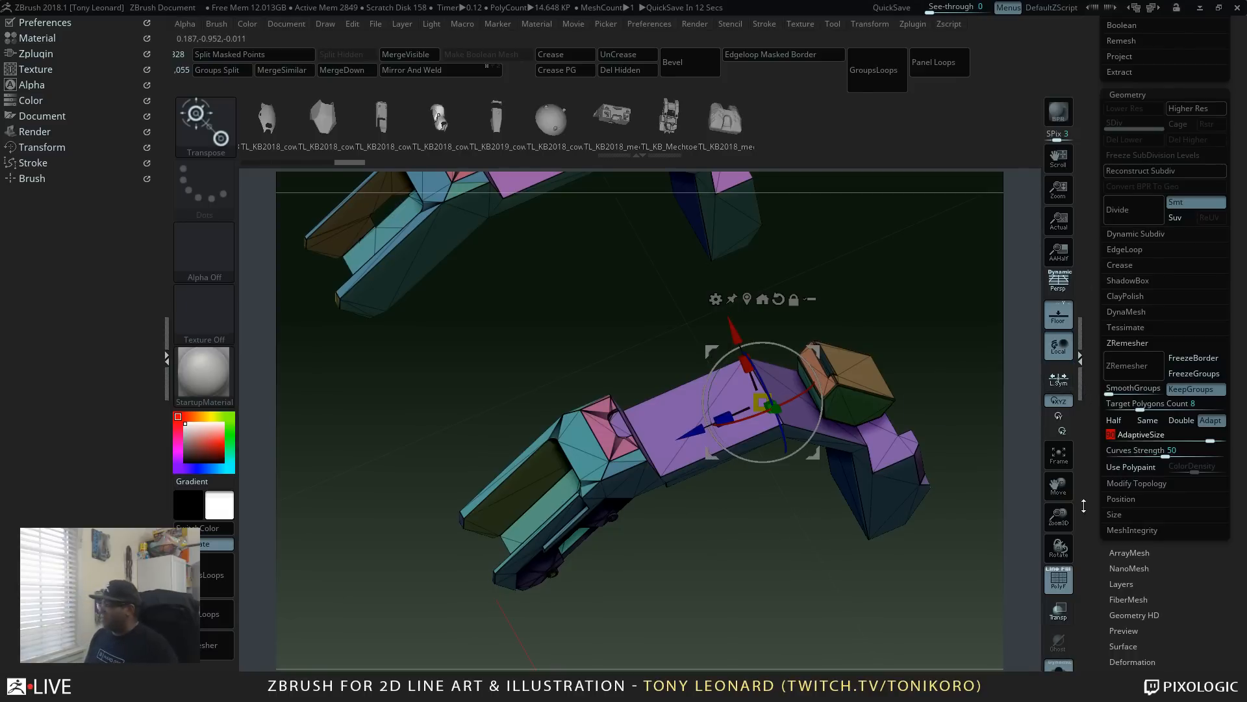
Step: Try remeshing the inner frame with ZRemesher
mouse_move(781, 573)
mouse_down()
mouse_move(766, 621)
mouse_move(773, 564)
mouse_up()
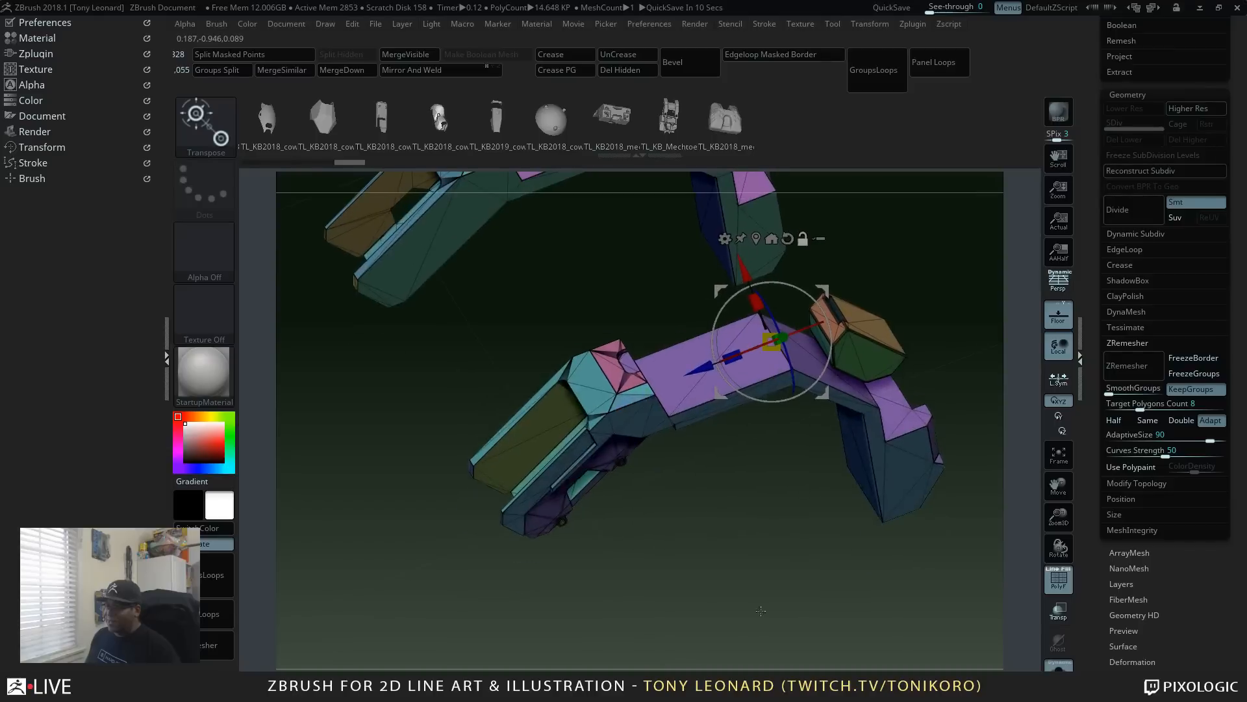
click(1144, 374)
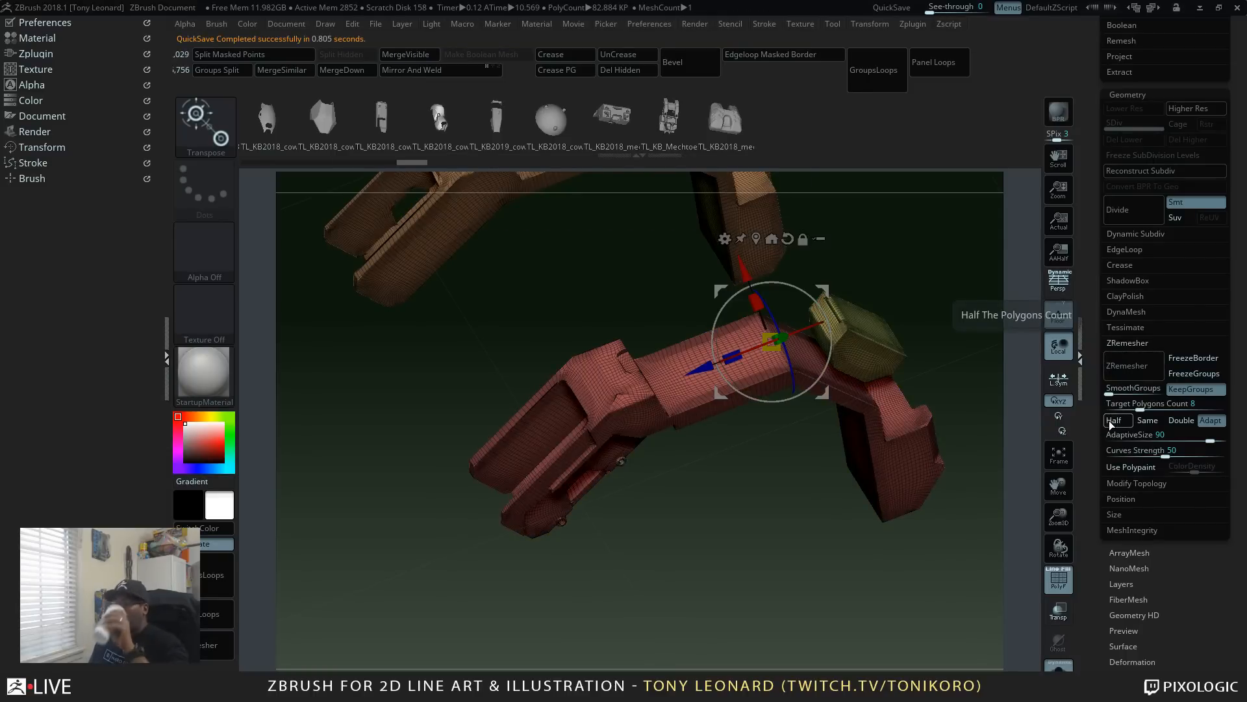
drag(924, 323, 922, 323)
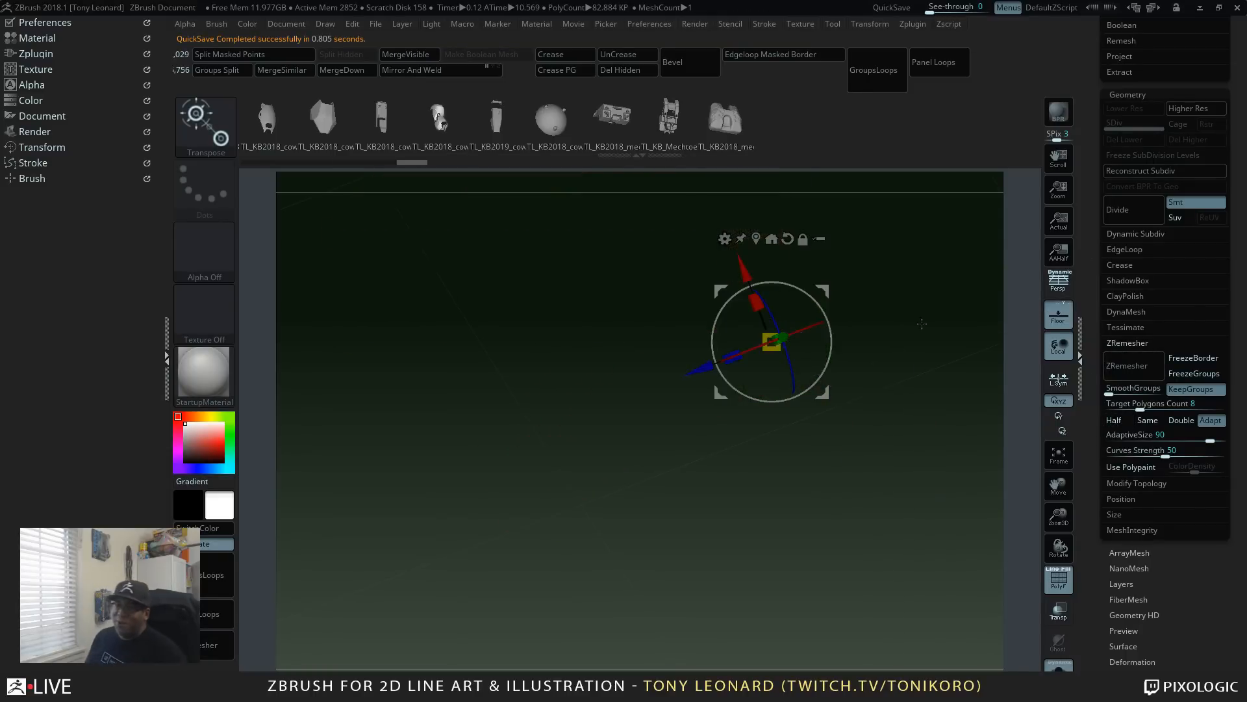
drag(839, 594, 840, 624)
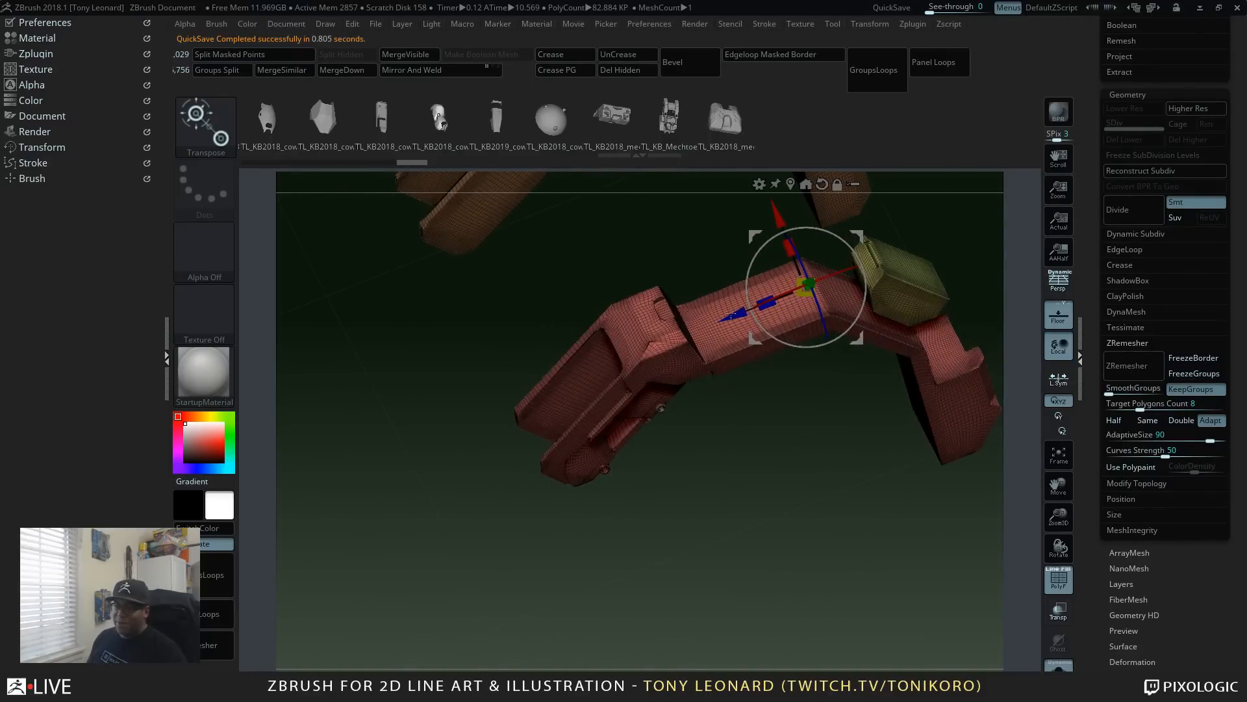
Step: Inspect the remeshed frame's edges and recesses from several angles, and undo the remesh
drag(807, 464, 896, 594)
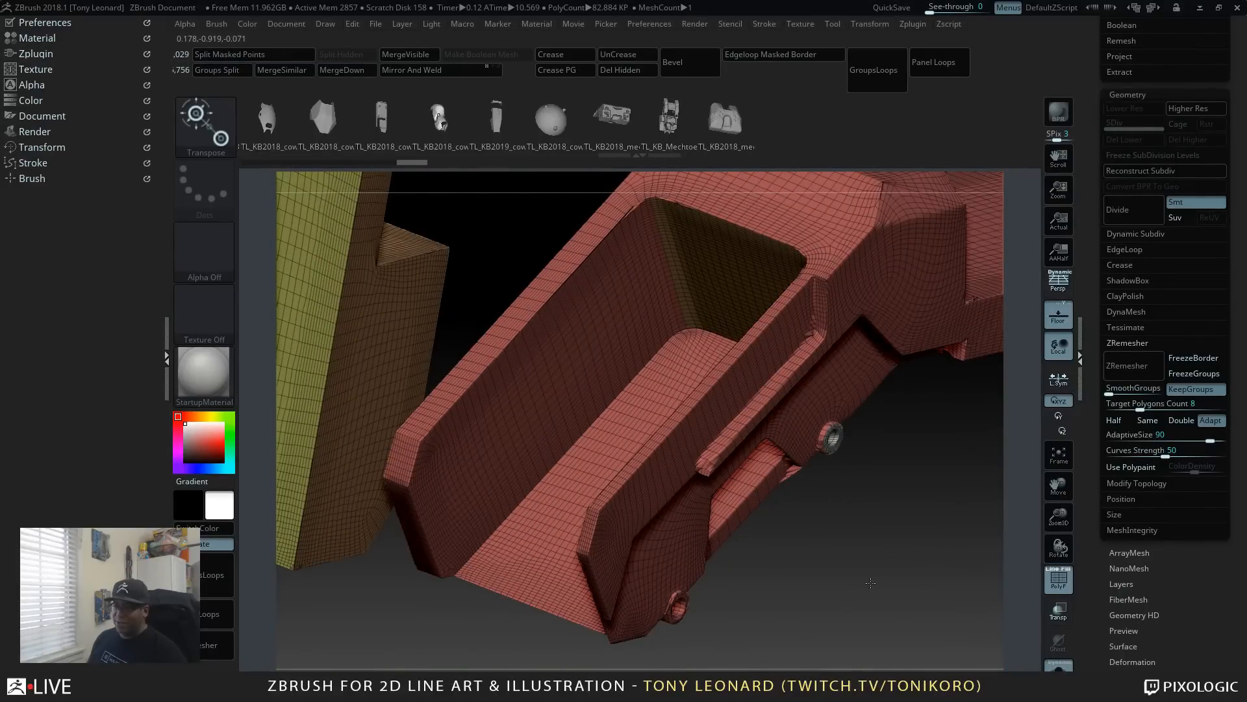
drag(871, 583, 685, 647)
drag(727, 603, 901, 427)
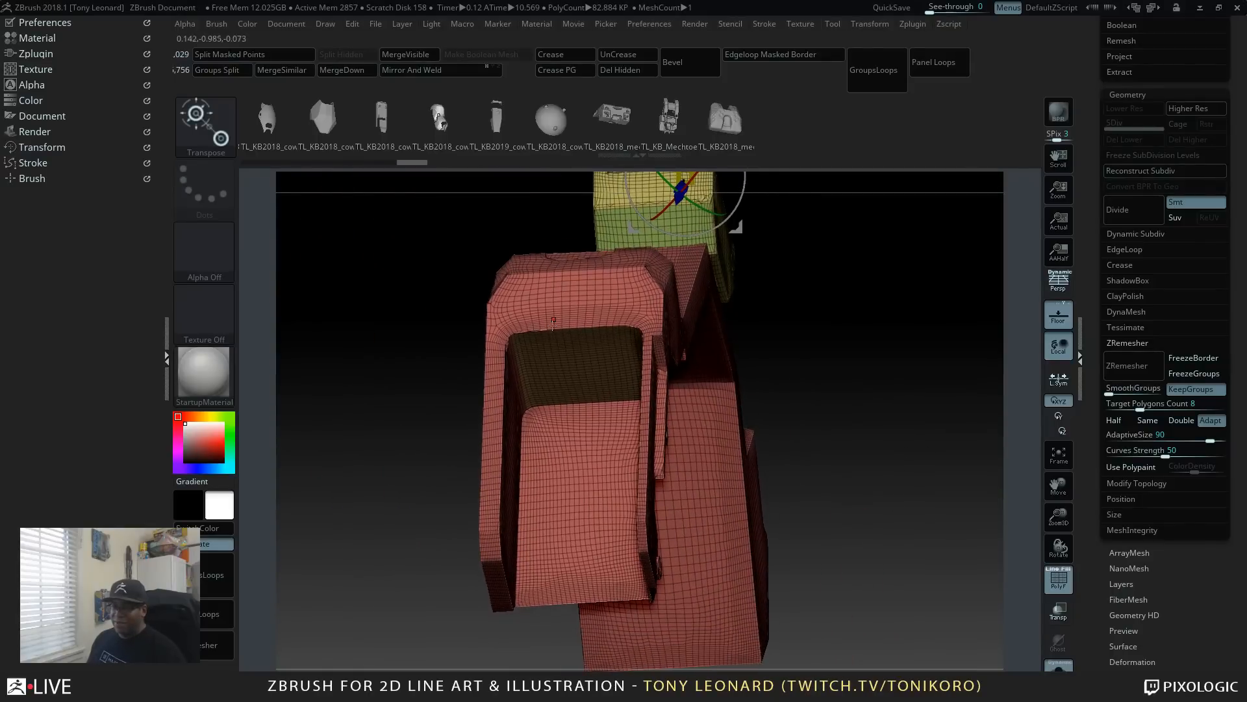
drag(822, 363, 742, 529)
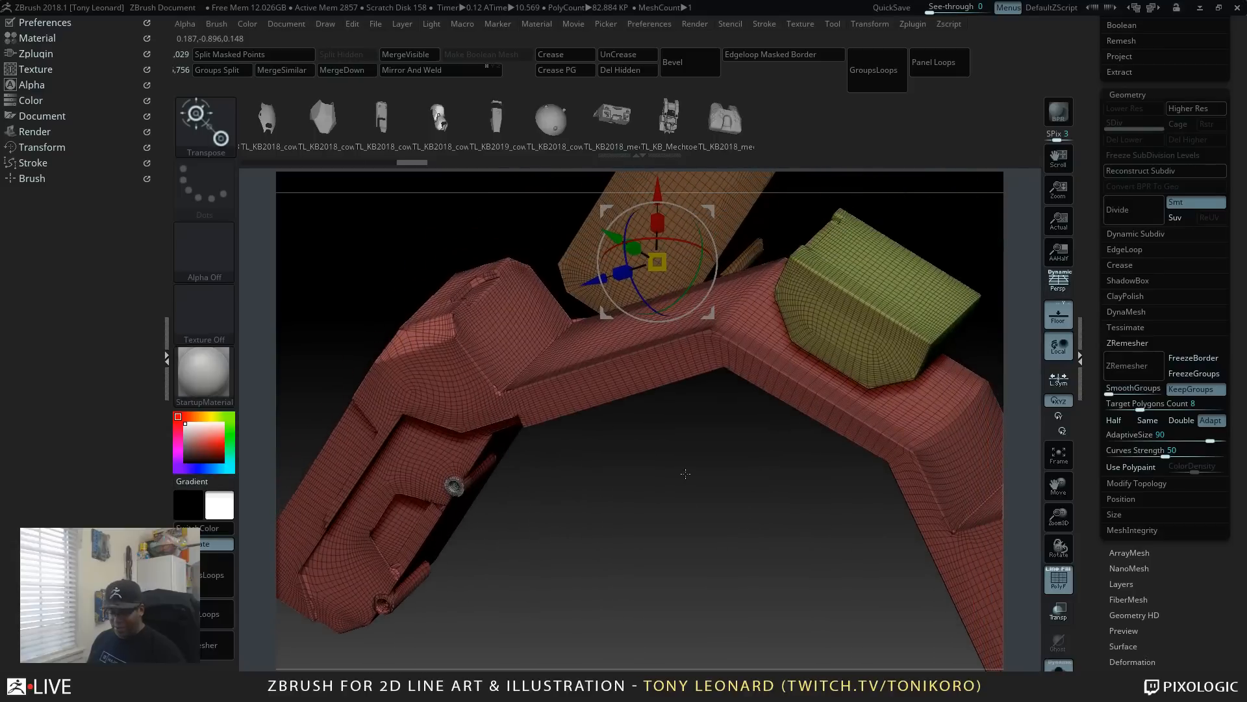
key(ctrl+z)
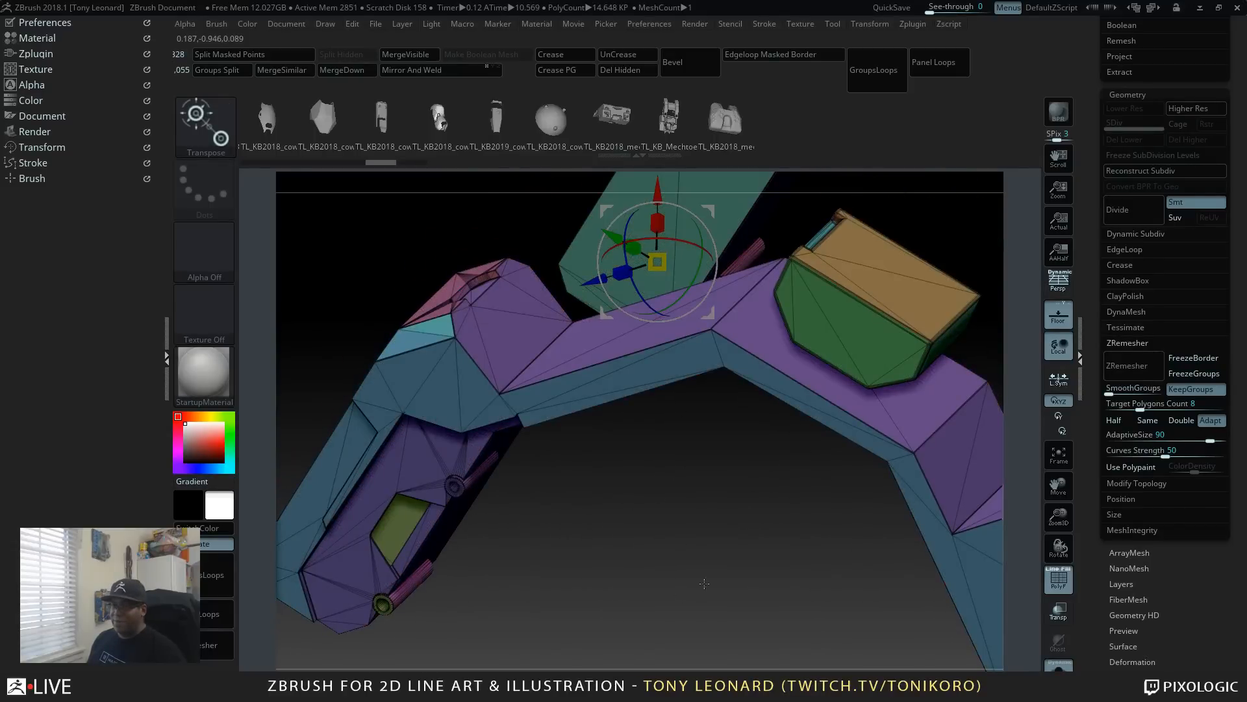
Step: Try regrouping the inner frame with Groups By Normals at a maximum angle of 18
drag(704, 583, 735, 607)
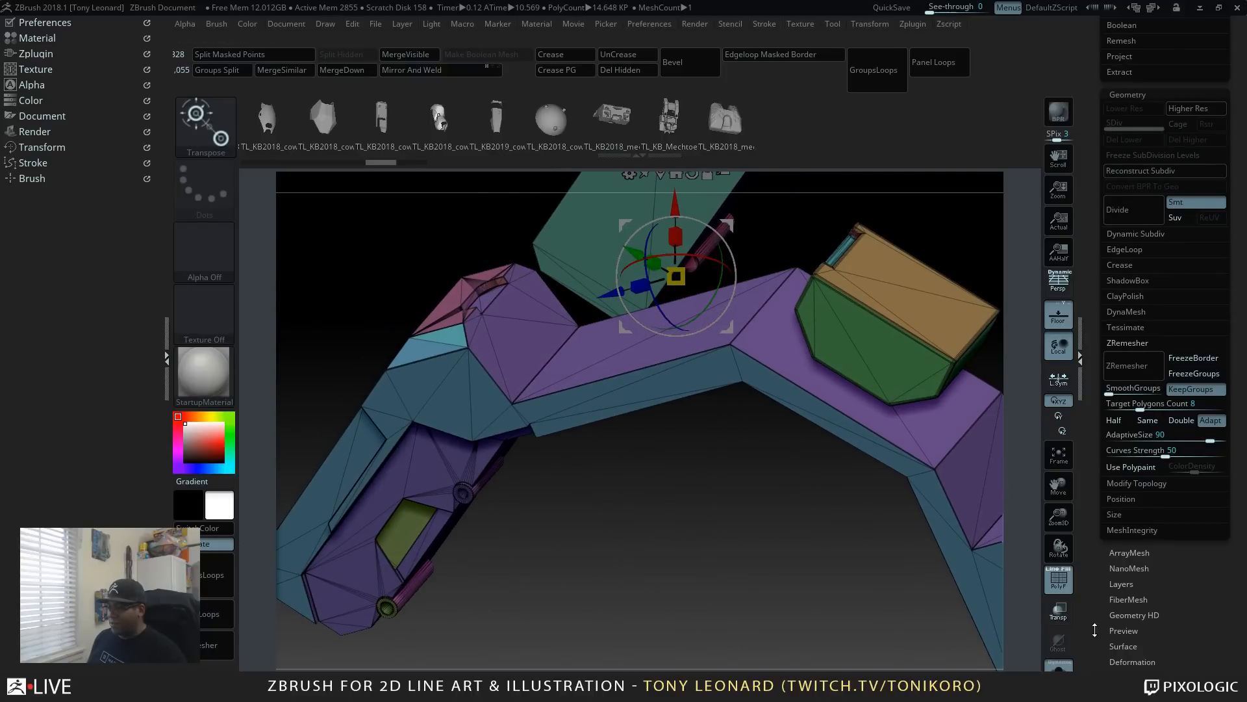
drag(1095, 629, 1103, 558)
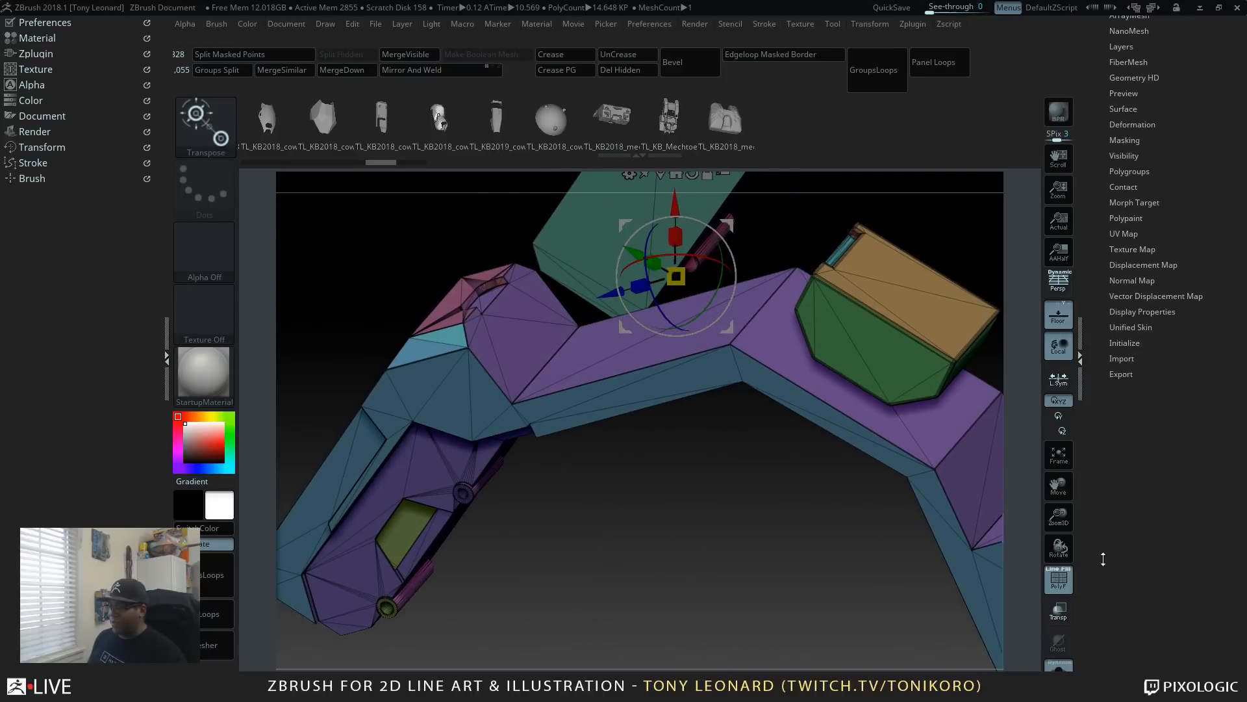
click(1148, 129)
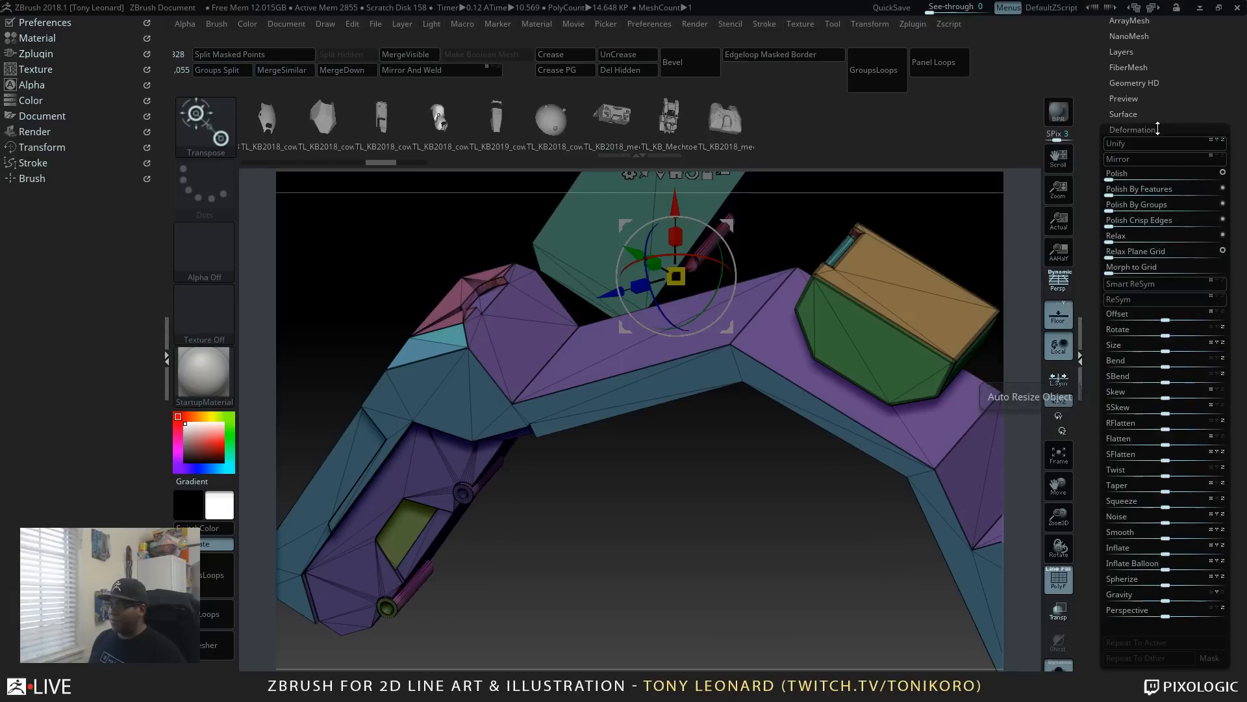
click(1148, 129)
click(1145, 175)
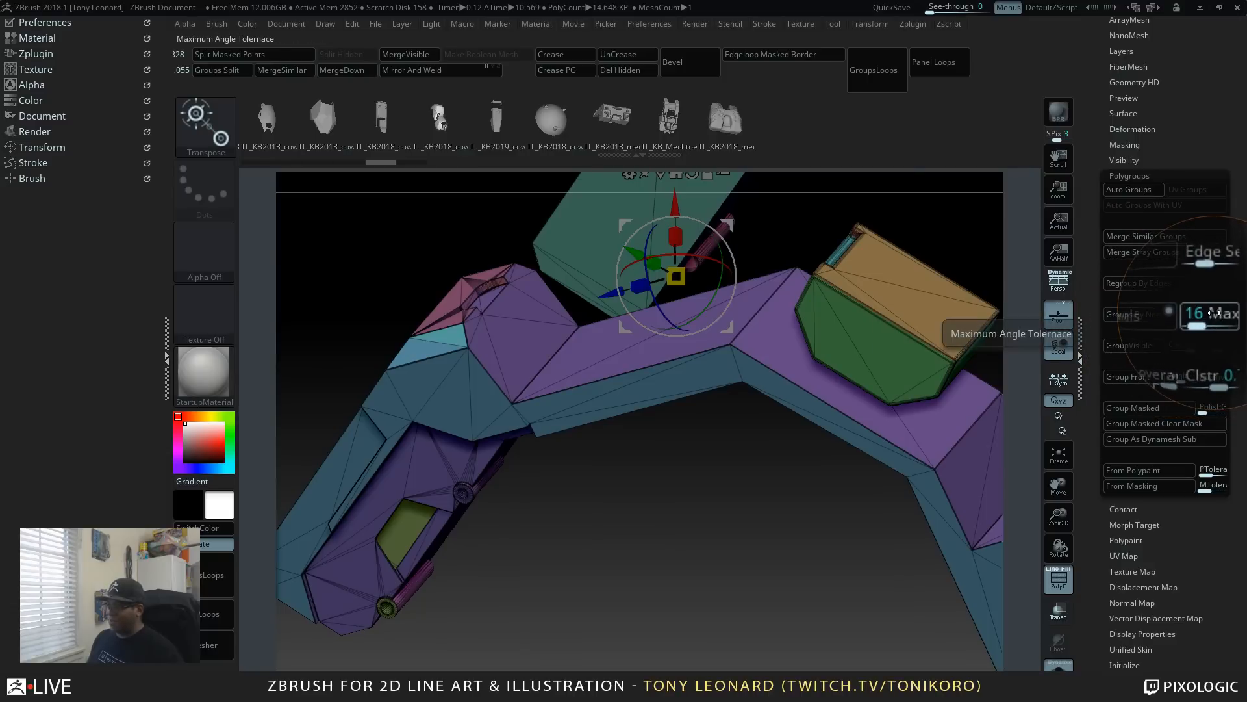
drag(1207, 319, 1214, 315)
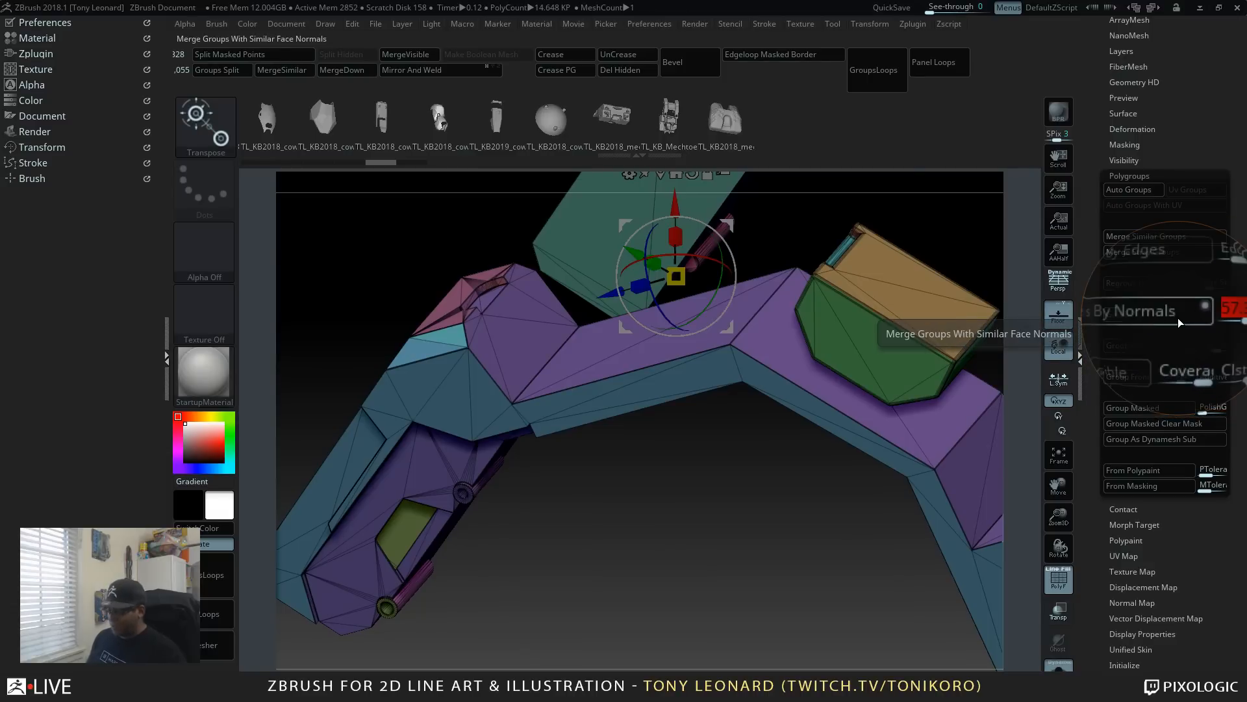
text(18)
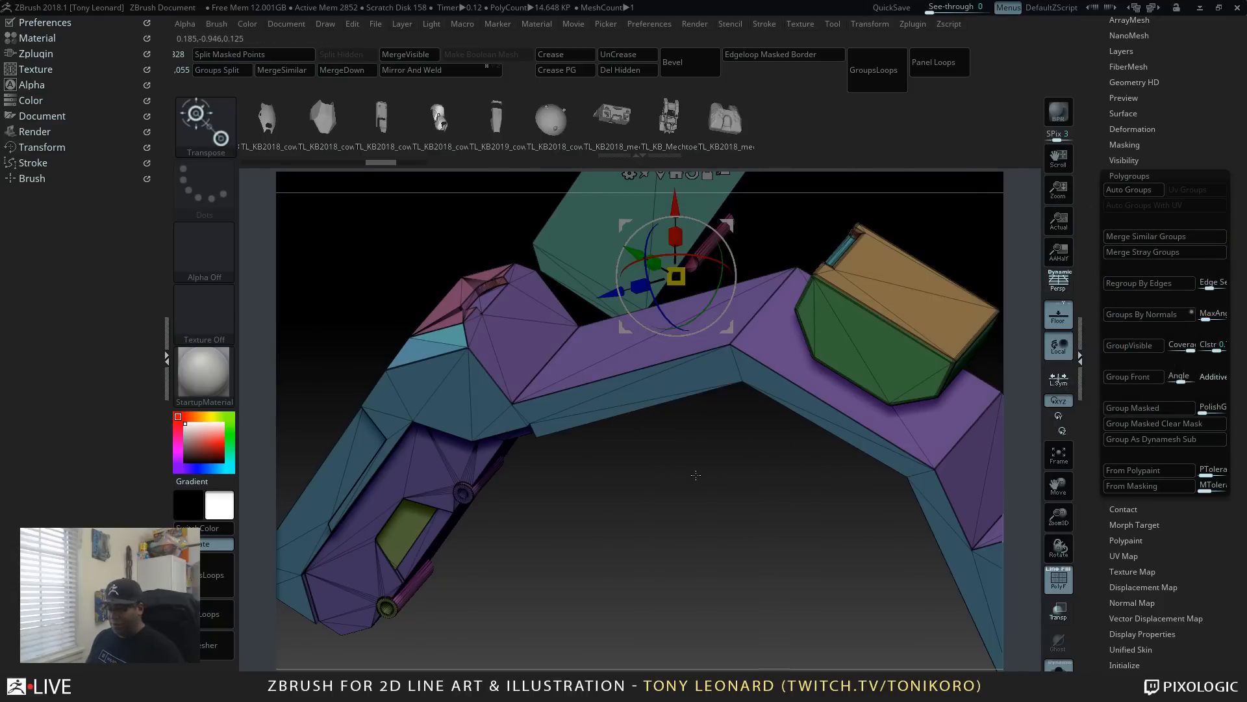
click(1126, 314)
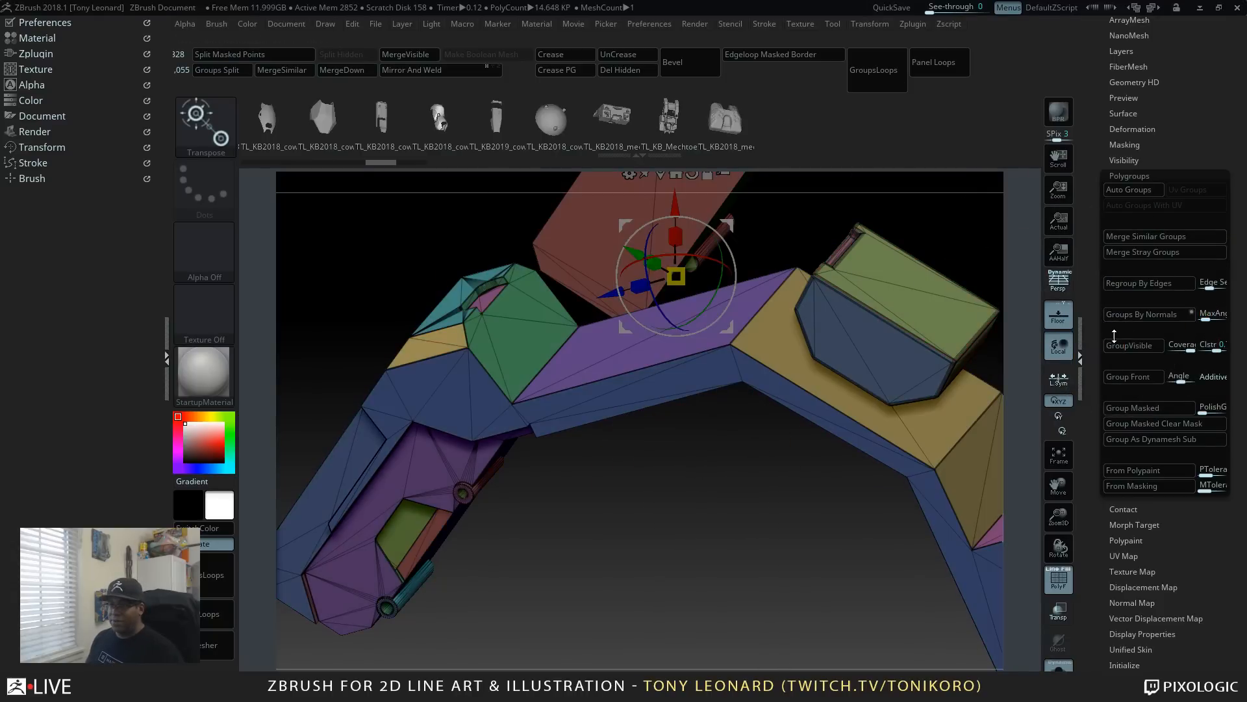
drag(722, 551, 980, 510)
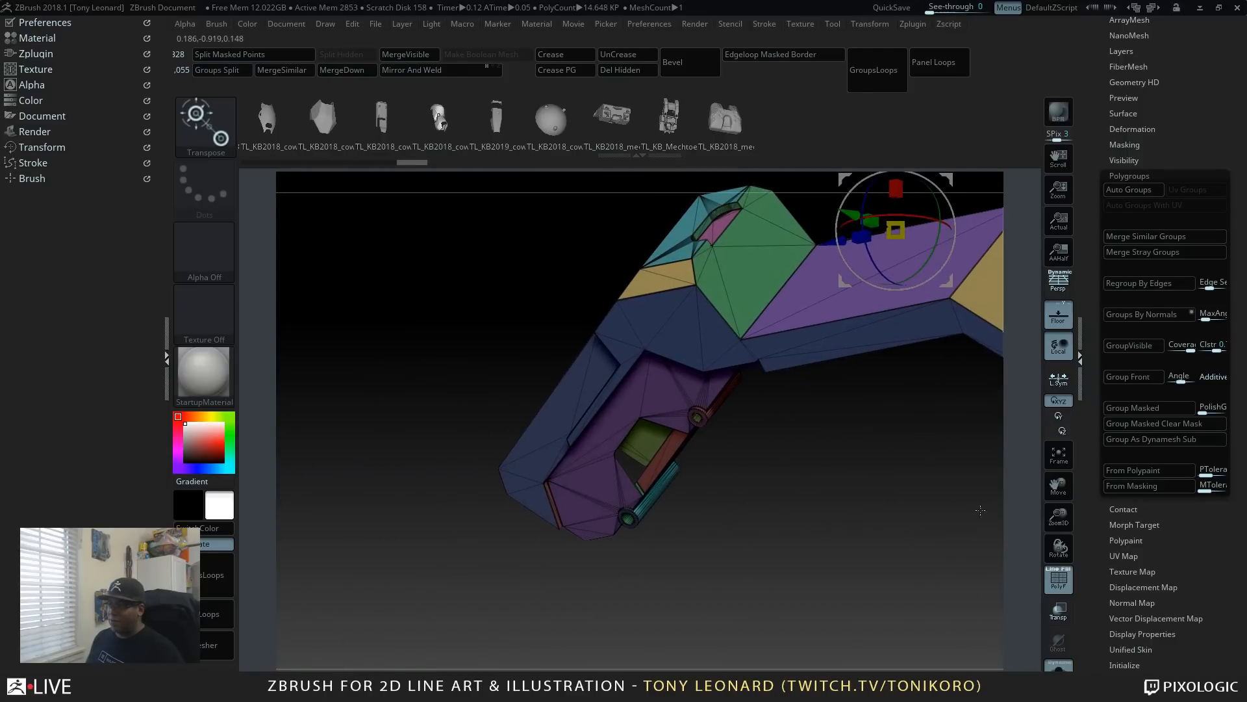
Step: Change the maximum angle tolerance again, rerun Groups By Normals on the frame, and check the legs' new polygroups
click(1215, 312)
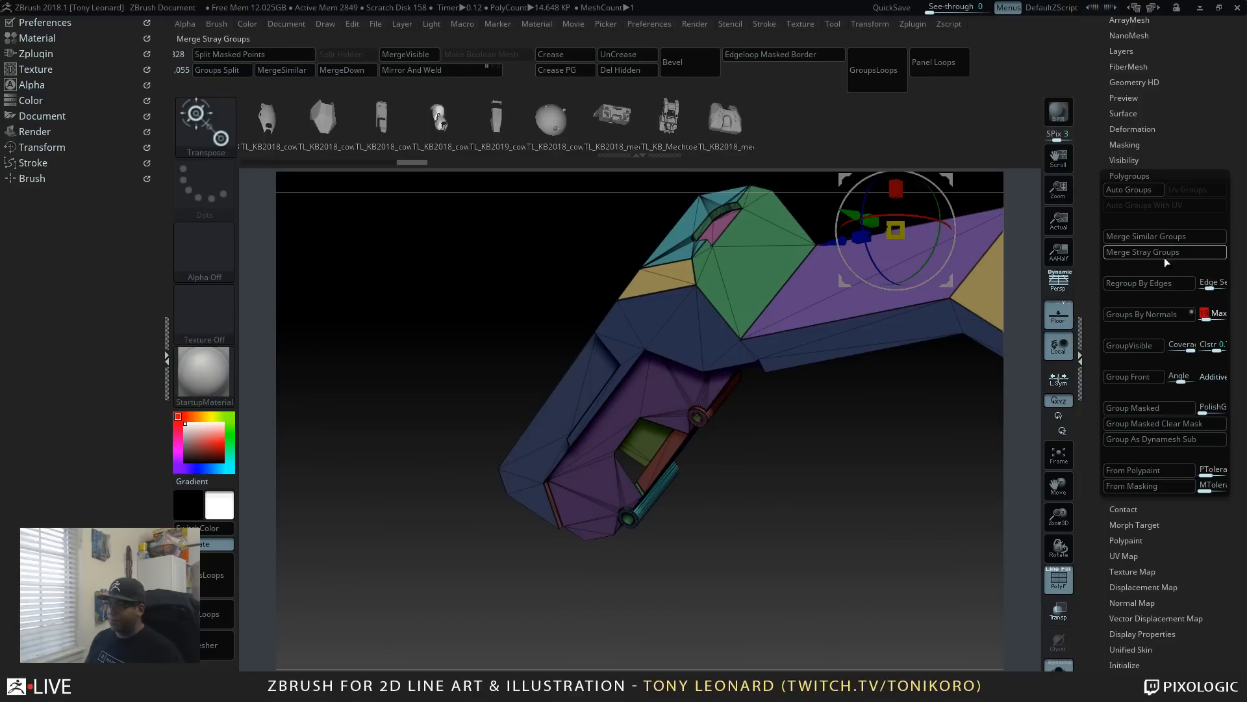
click(1161, 313)
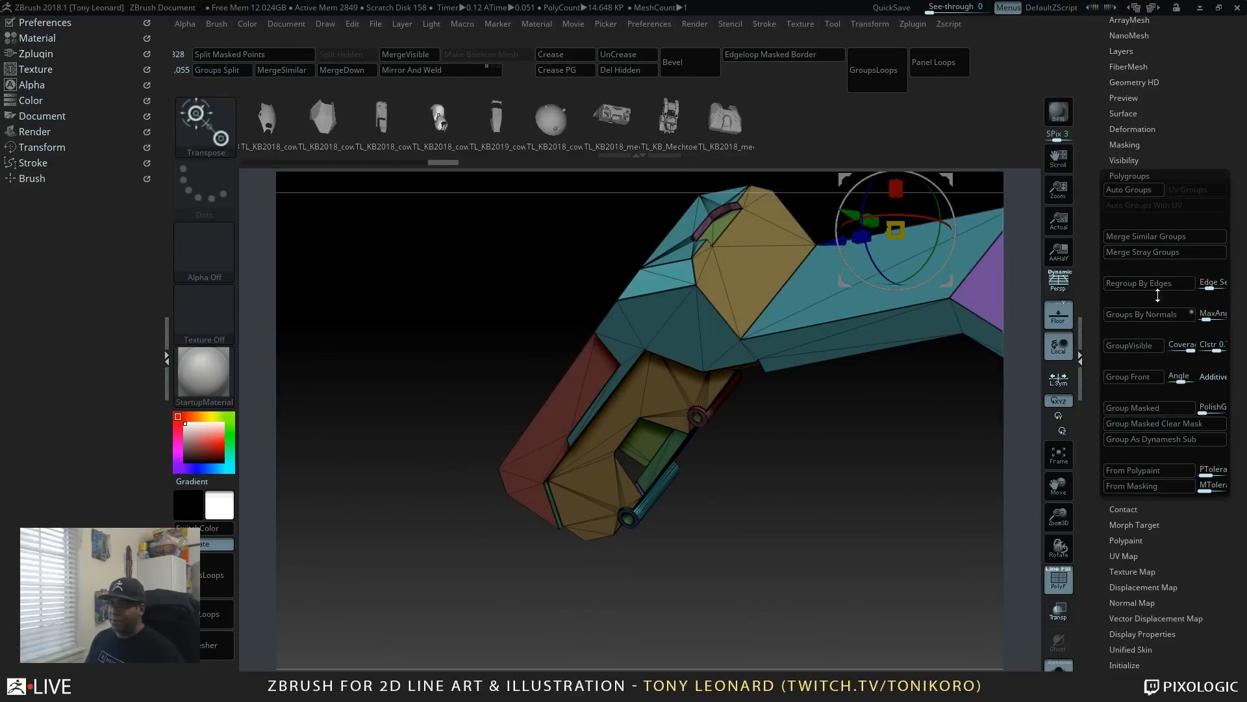
drag(767, 579, 754, 460)
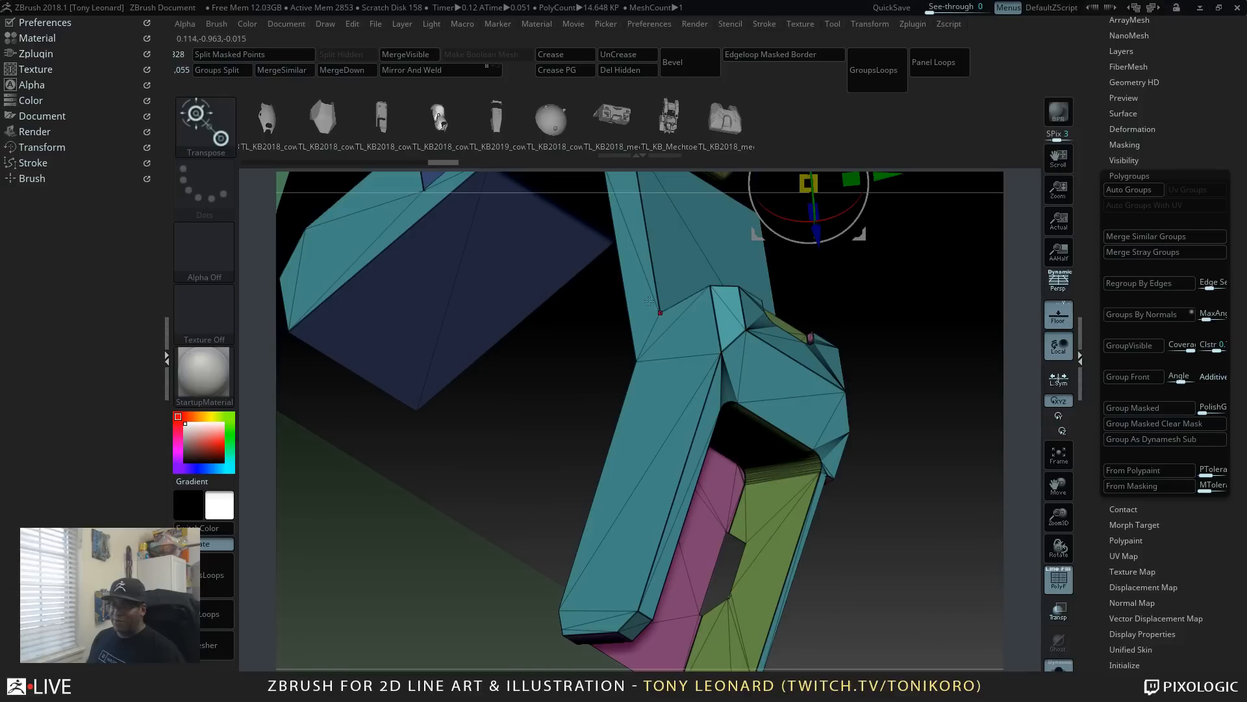
drag(914, 502, 924, 554)
Step: Switch to the ZModeler brush and set its polygon action to PolyGroup with the Flat Island target
key(q)
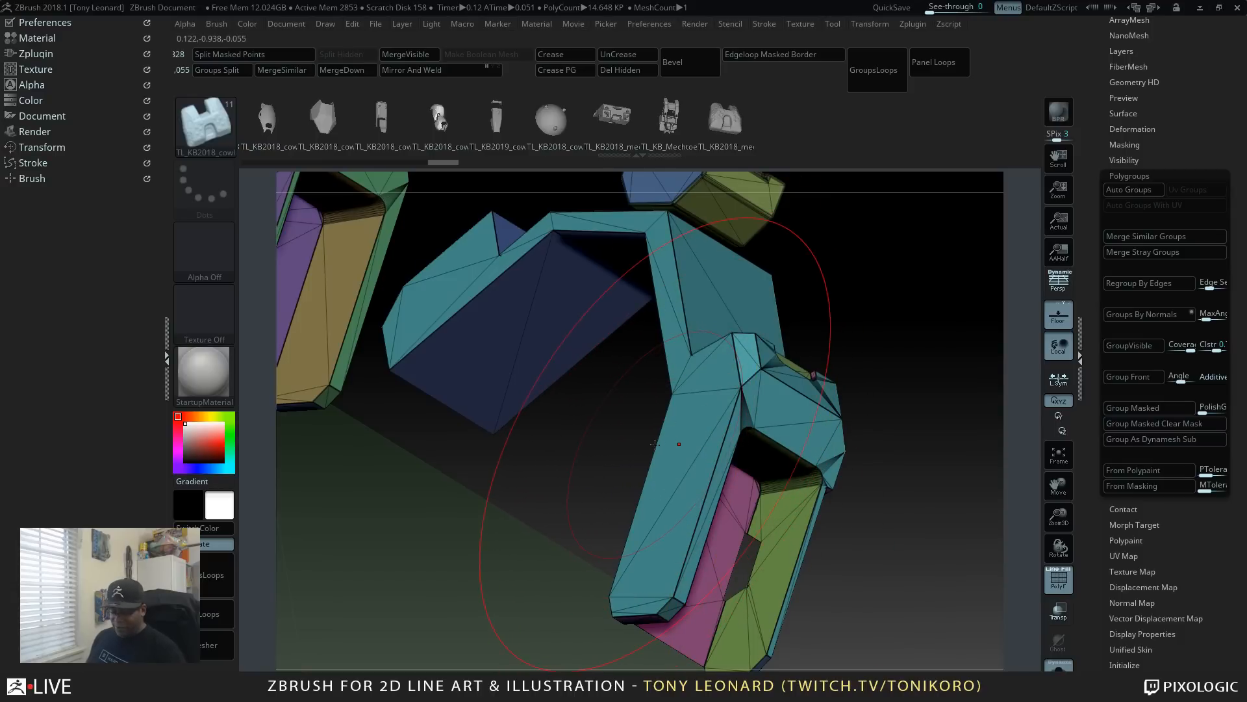
key(b)
key(z)
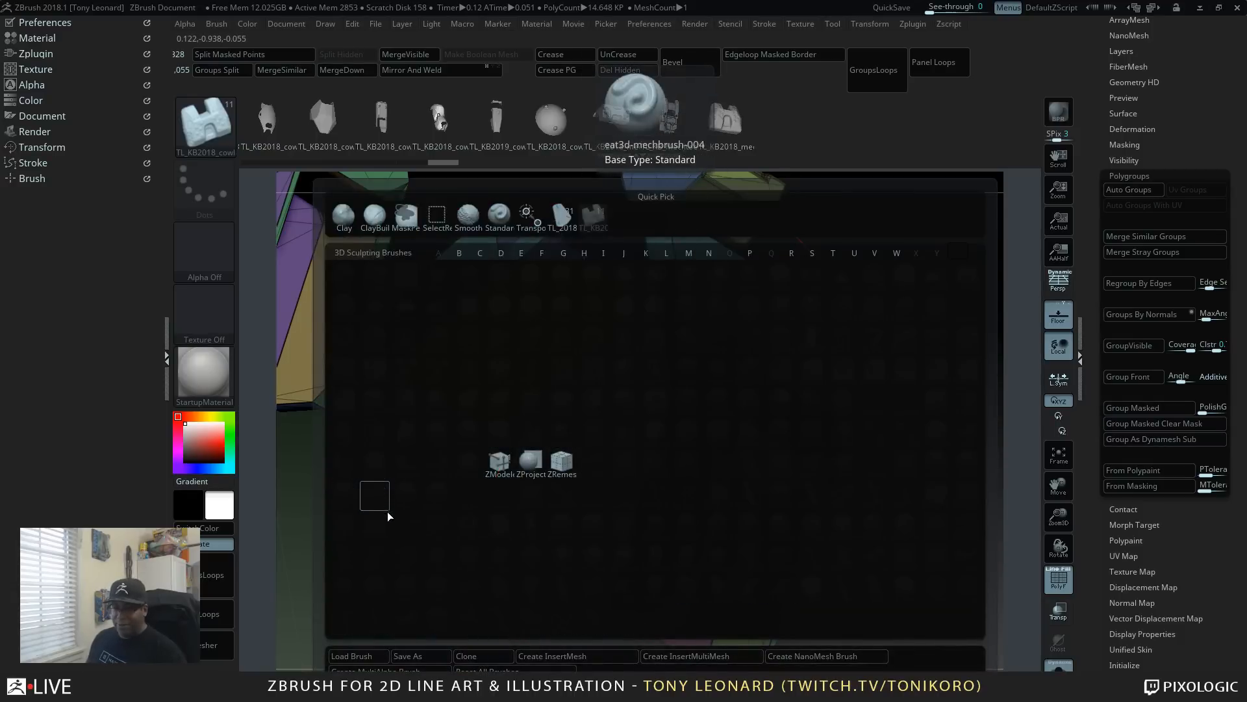
click(506, 457)
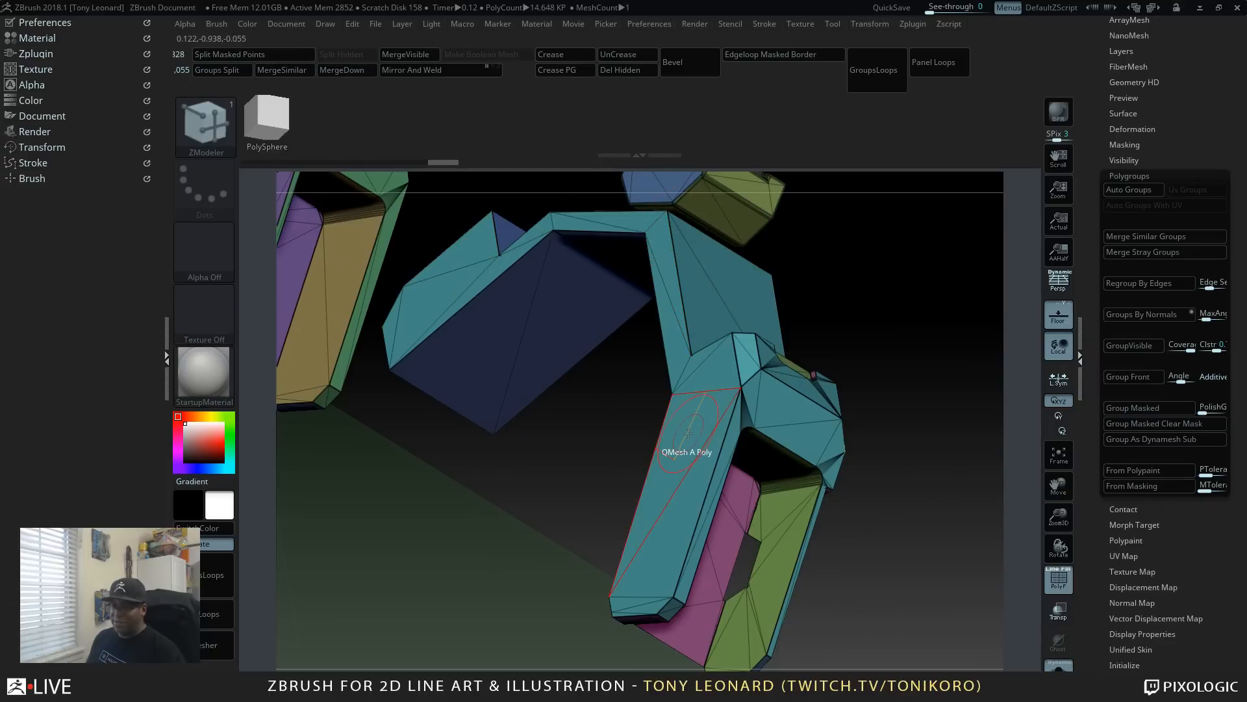
key(space)
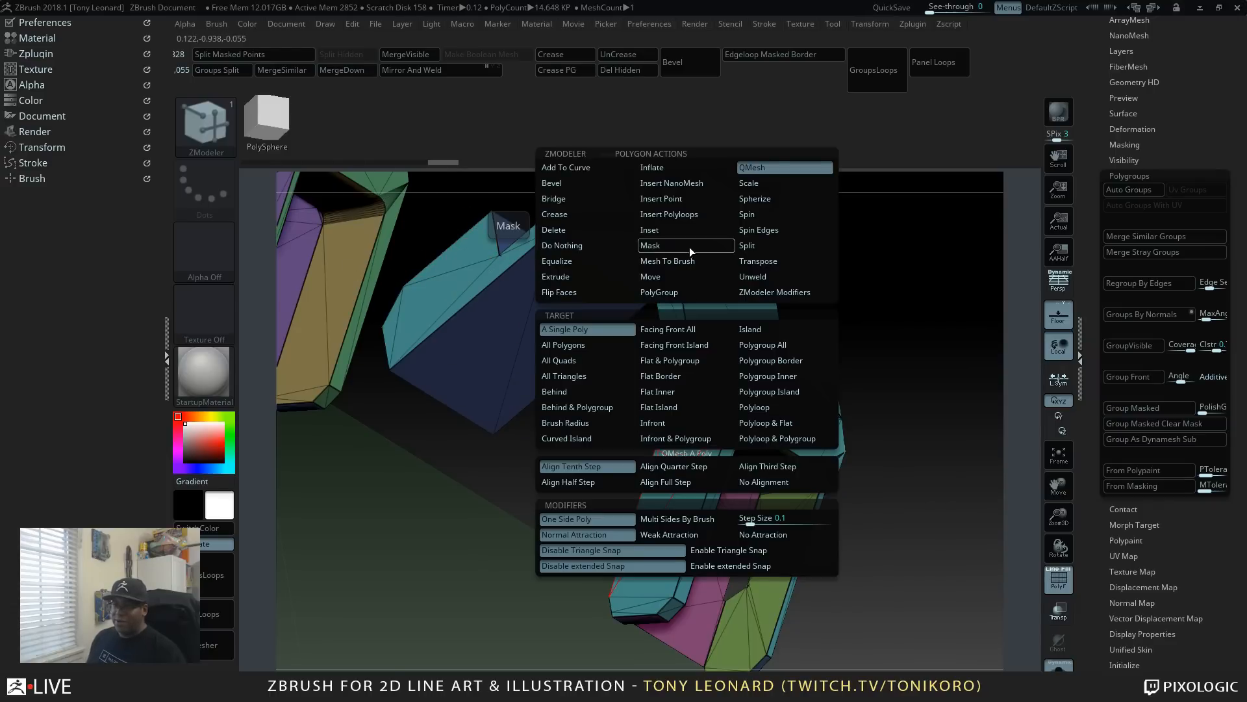
click(681, 291)
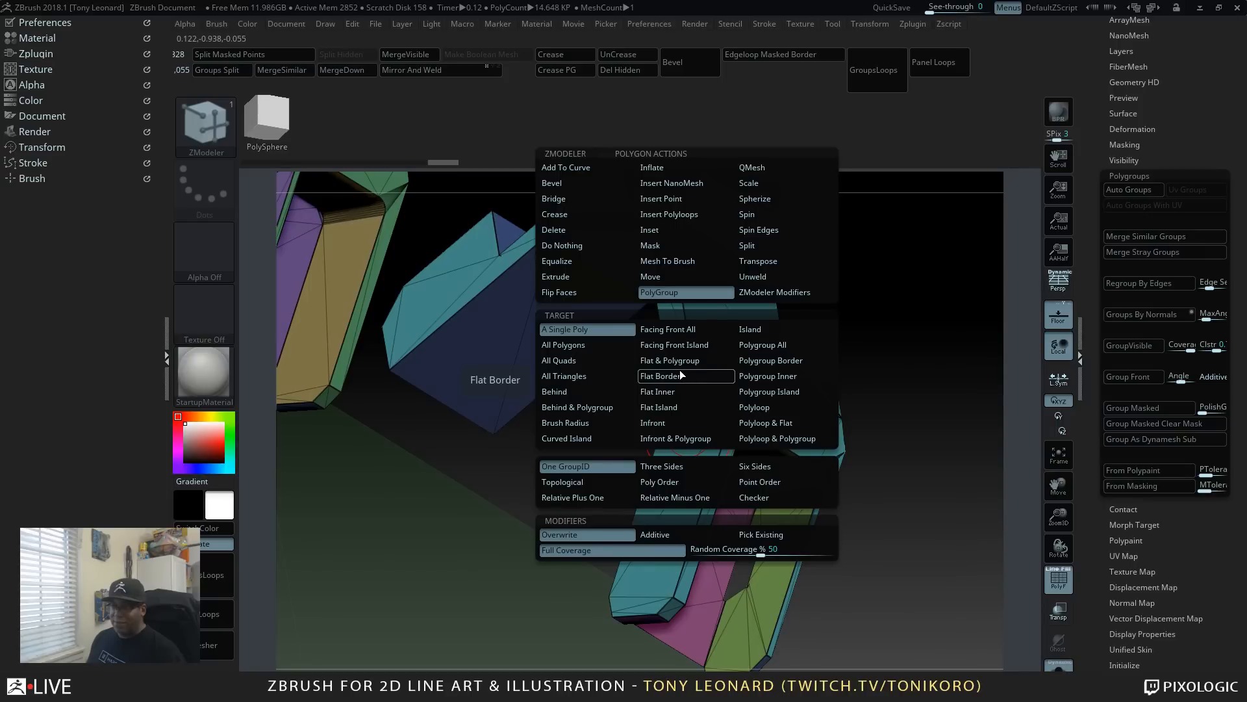
click(679, 394)
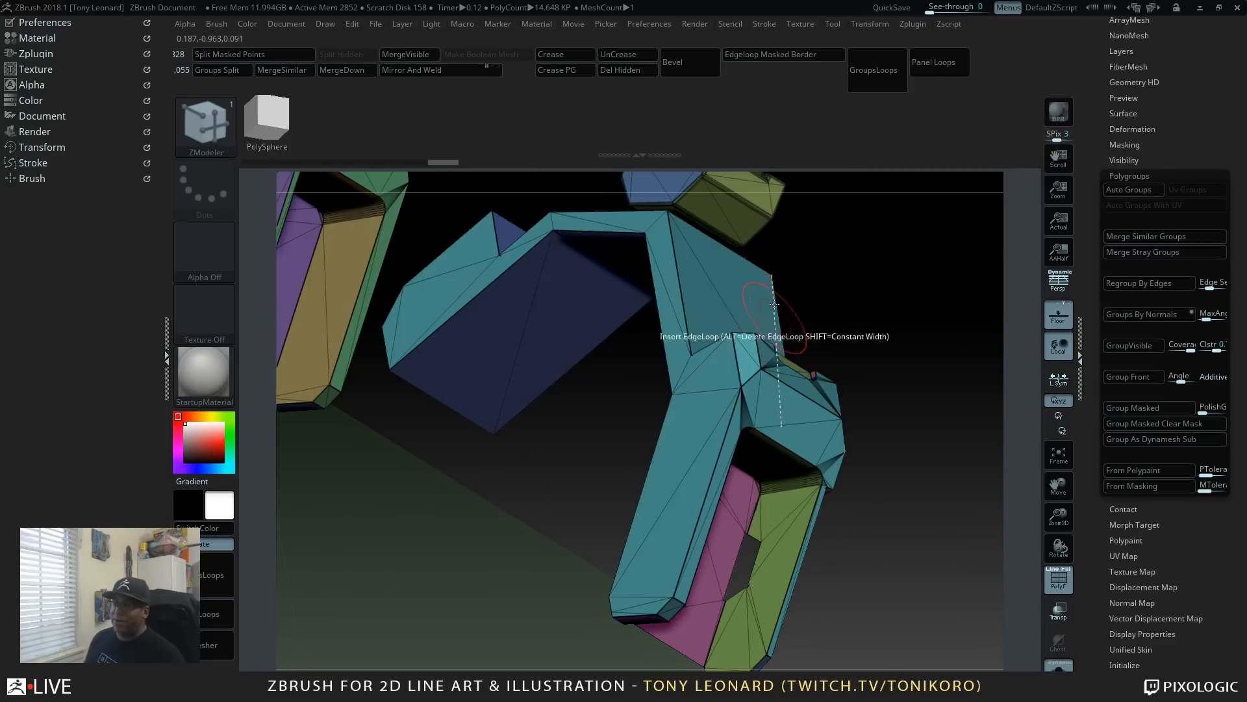
Step: Assign separate polygroups to the frame's long flat side face and to the flat side of its leg joint
click(662, 249)
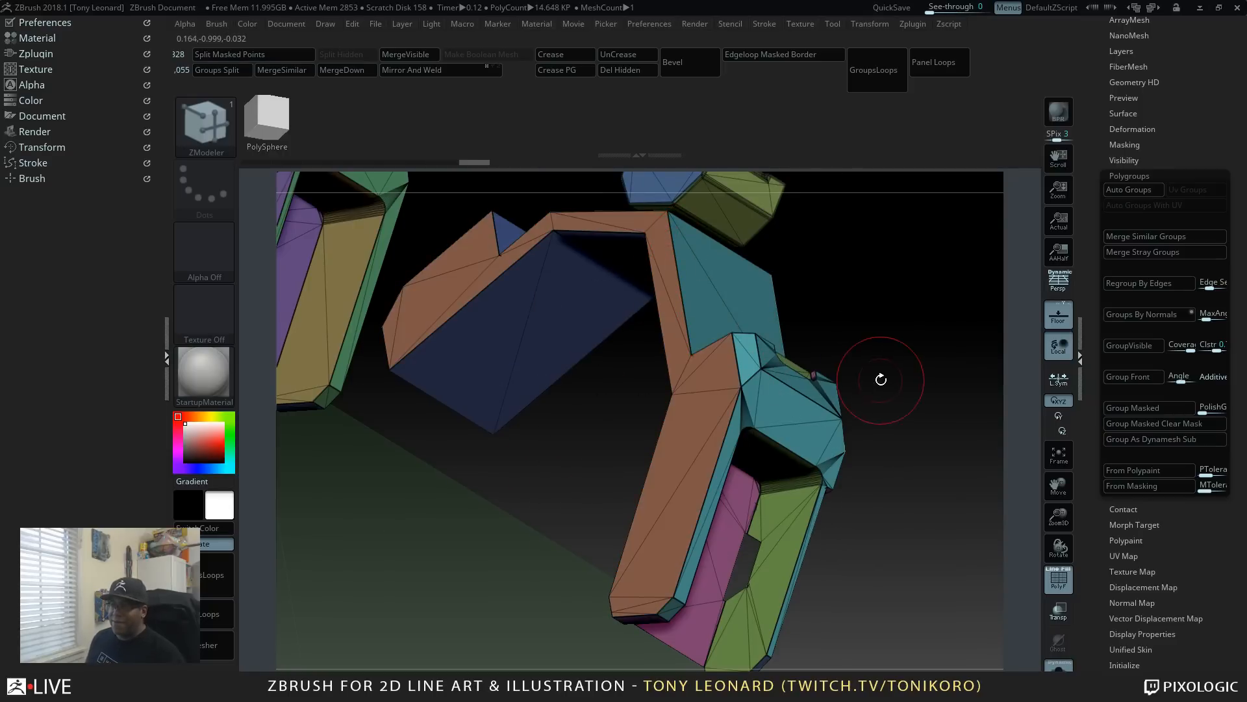
drag(880, 373, 791, 426)
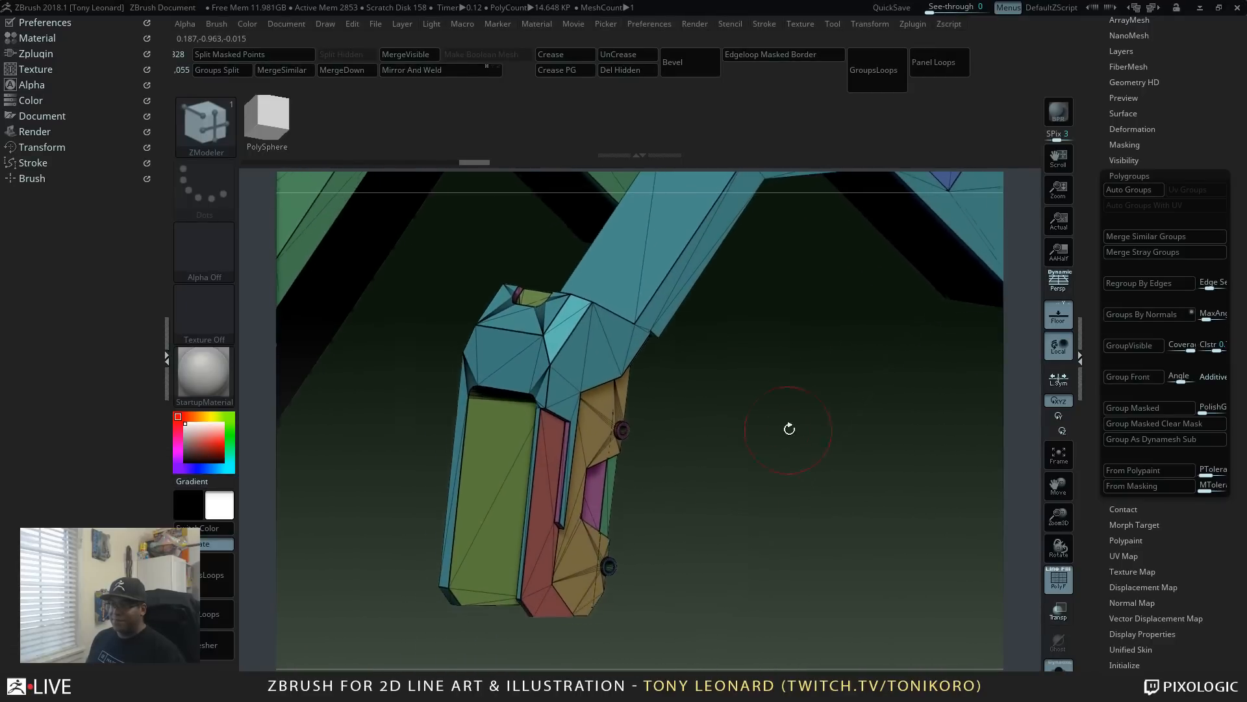
drag(746, 349, 746, 379)
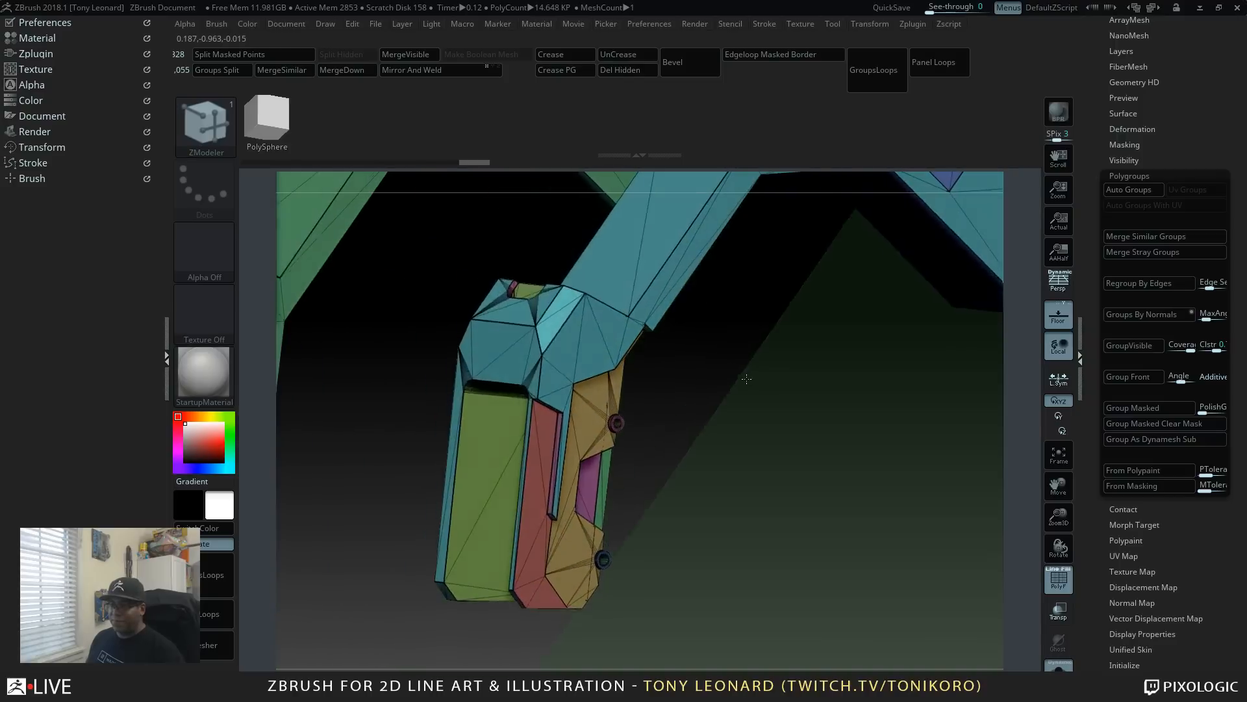
click(592, 356)
drag(656, 404, 718, 426)
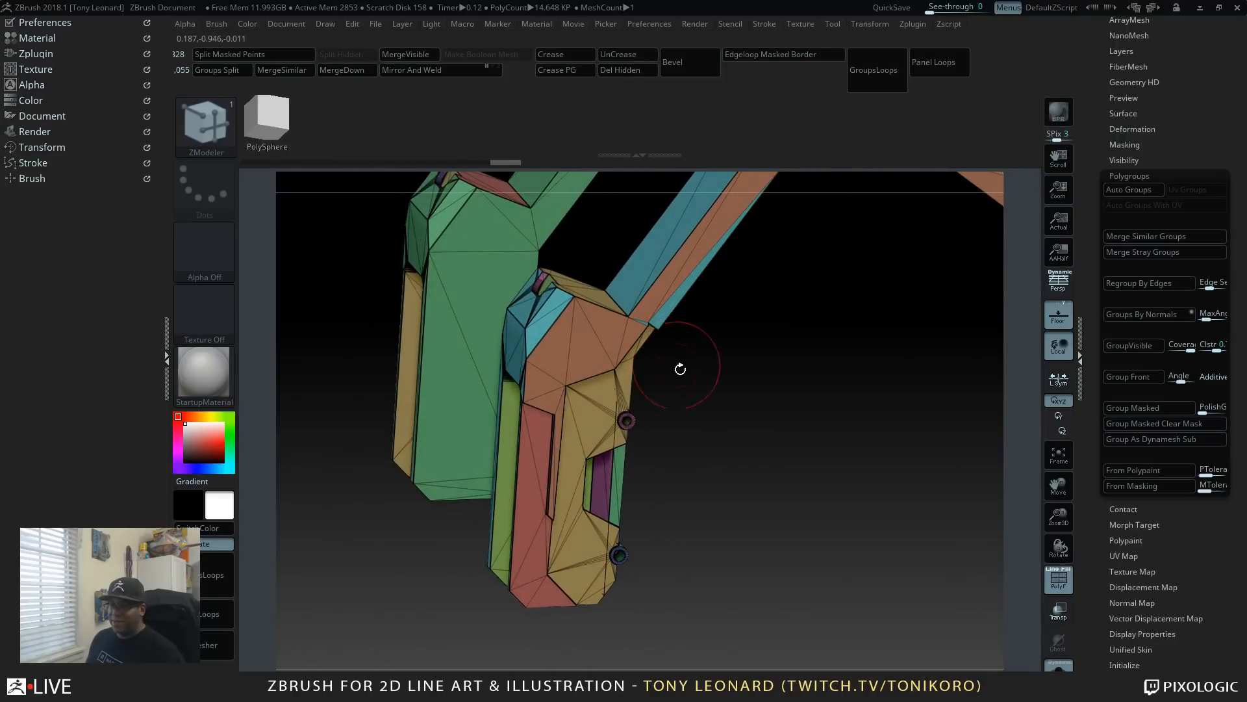
Step: Undo the last polygroup change and try regrouping the frame's narrow edge strip above the leg joint
drag(680, 365, 722, 471)
key(ctrl+z)
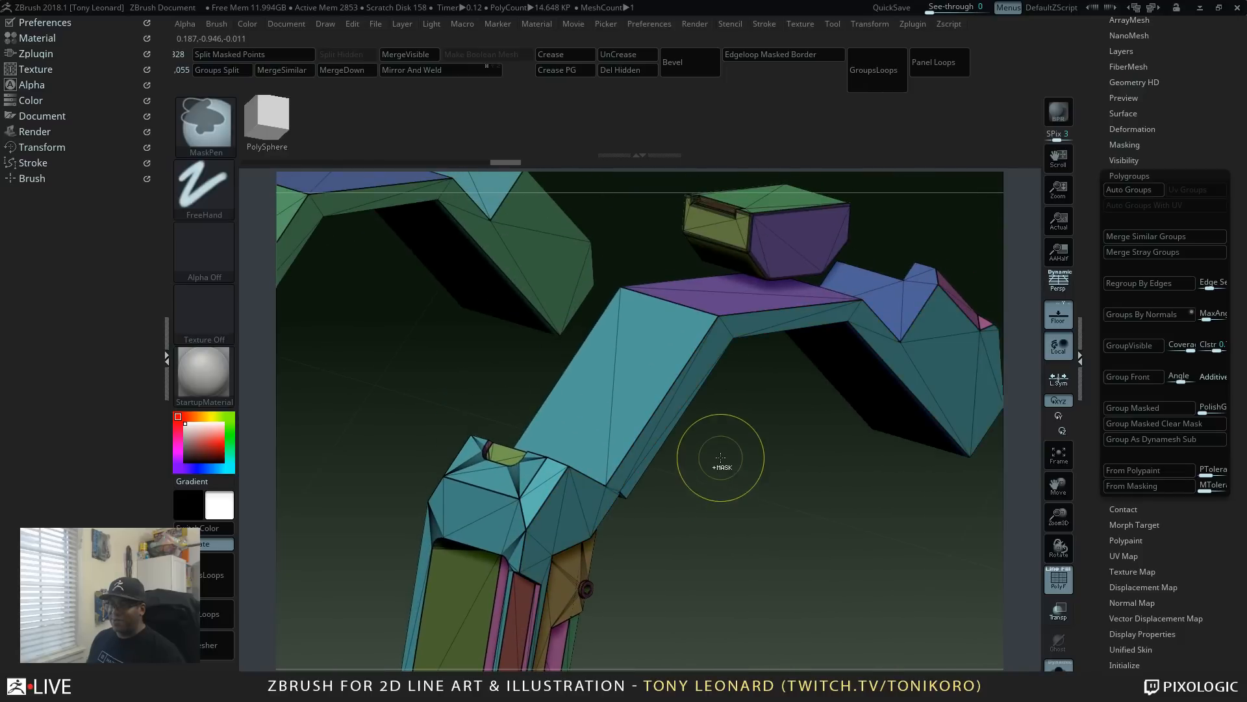
alt+drag(734, 578, 801, 578)
click(460, 365)
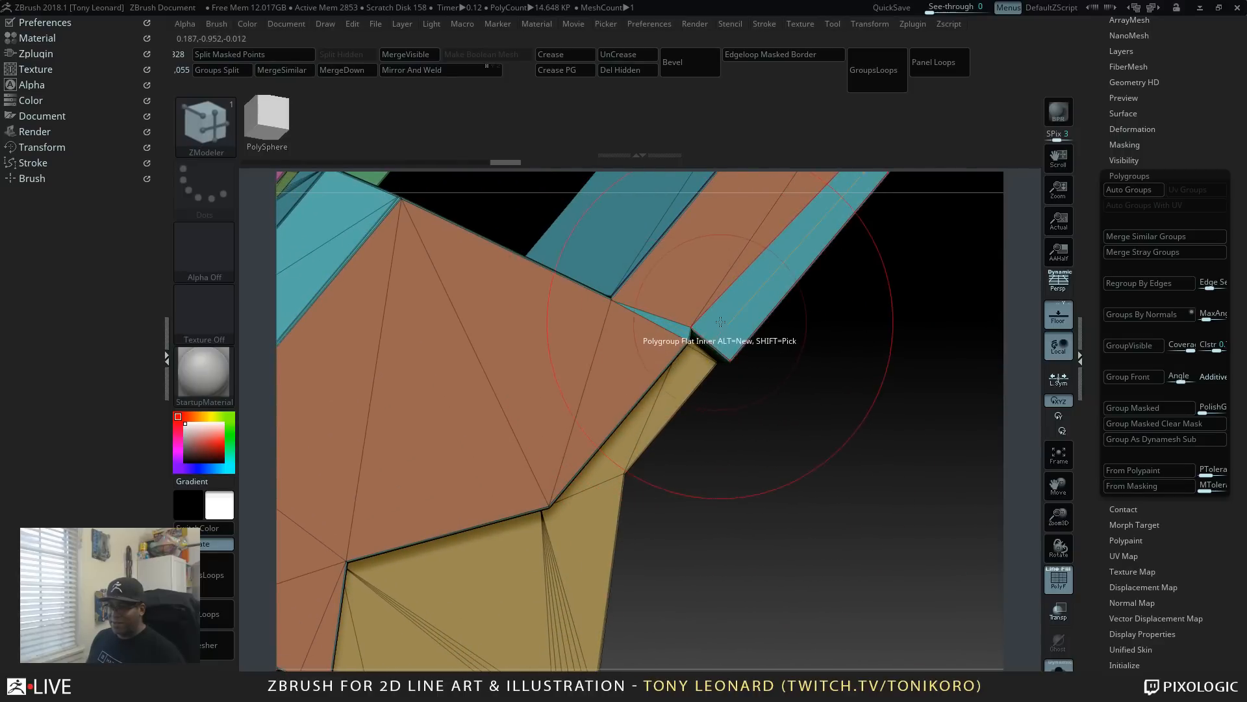
alt+drag(851, 259, 665, 445)
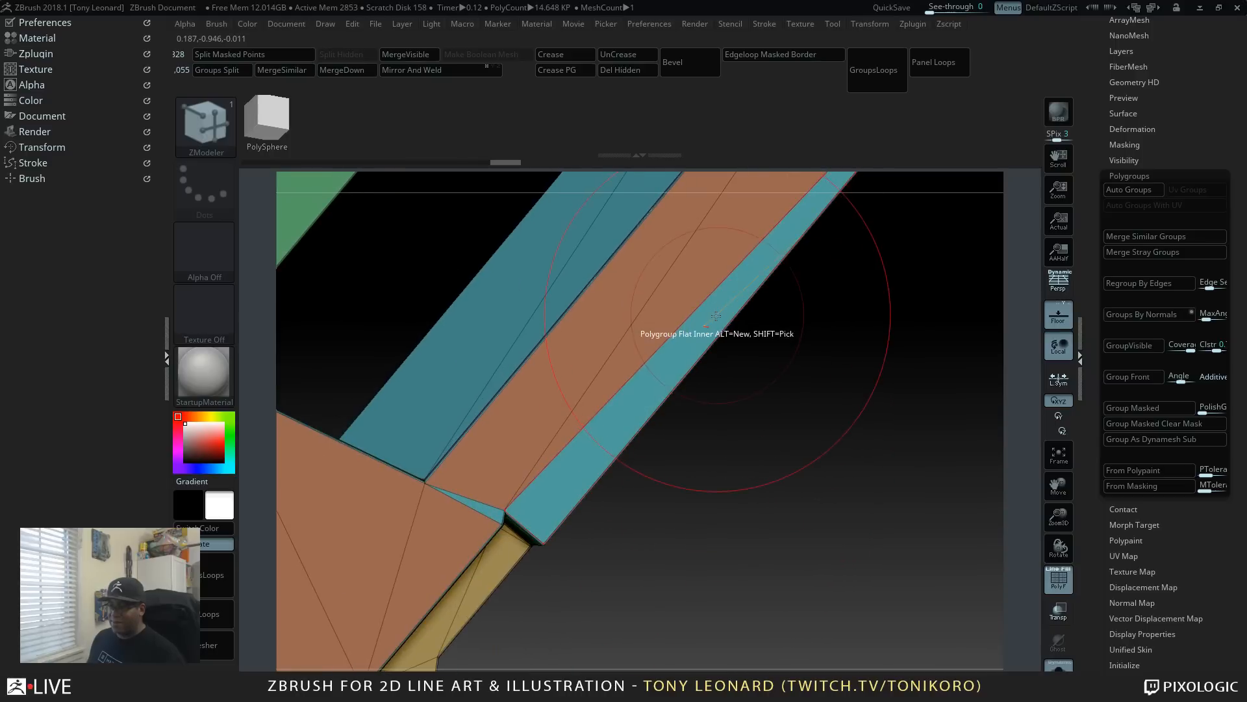
click(715, 319)
mouse_move(791, 521)
mouse_down()
mouse_move(824, 523)
mouse_move(763, 420)
mouse_move(792, 520)
mouse_move(763, 543)
mouse_move(796, 515)
mouse_up()
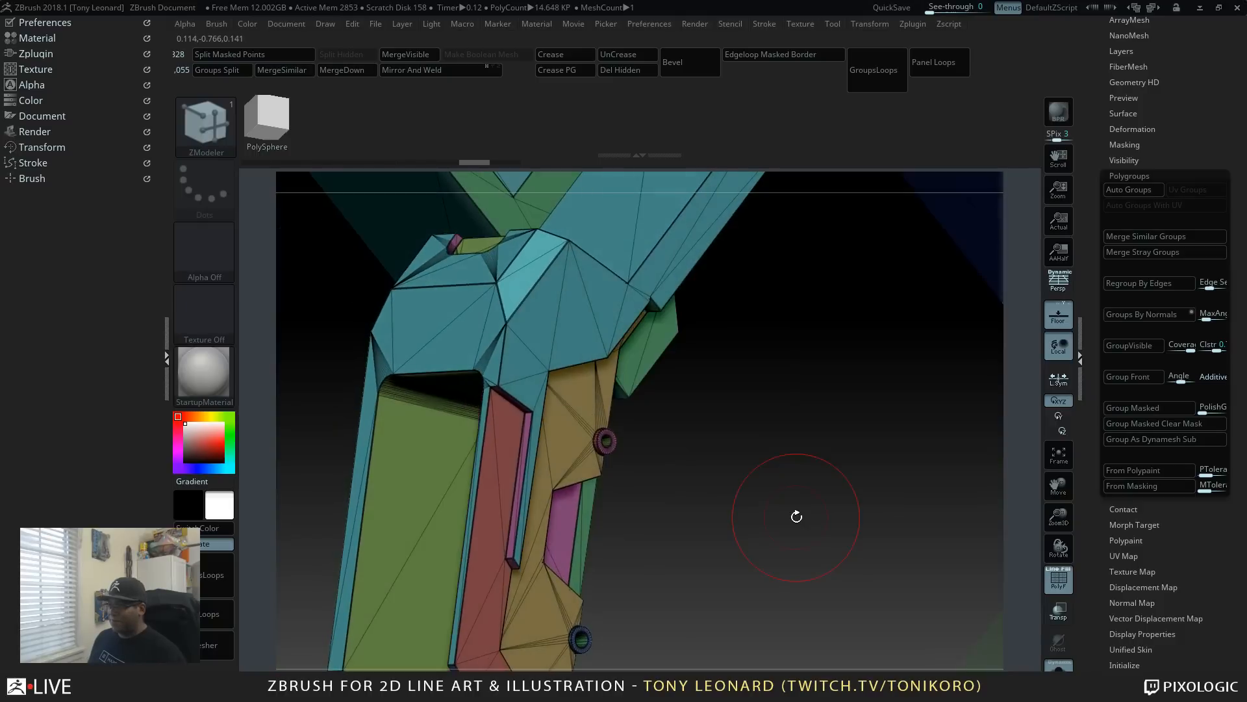
Step: Regroup the frame with Groups By Normals at a maximum angle of 10, and merge its similar polygroups
click(1199, 318)
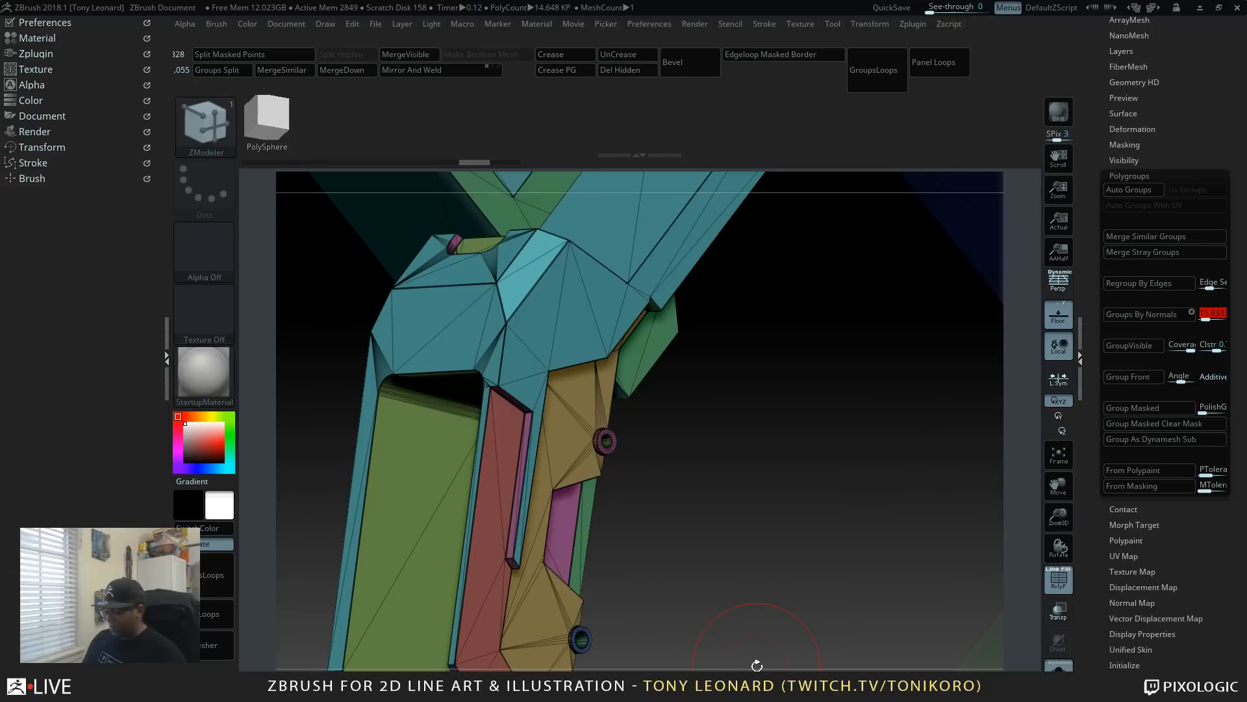
text(10)
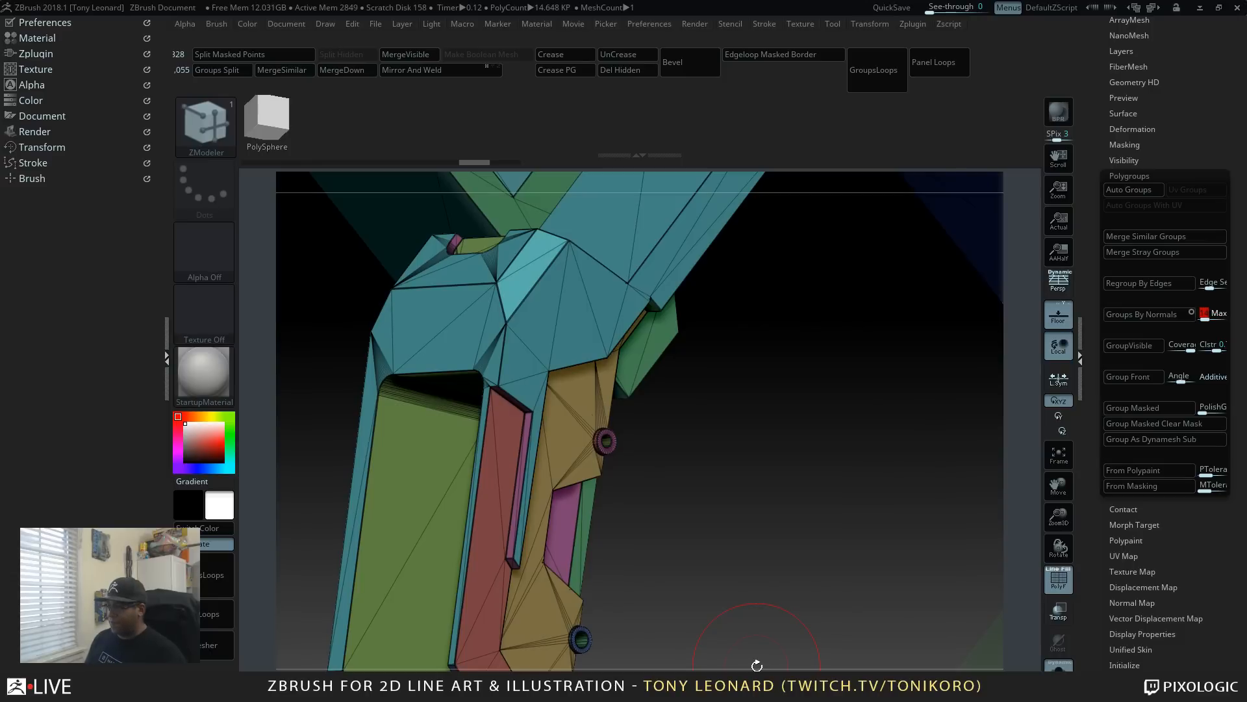
click(1140, 317)
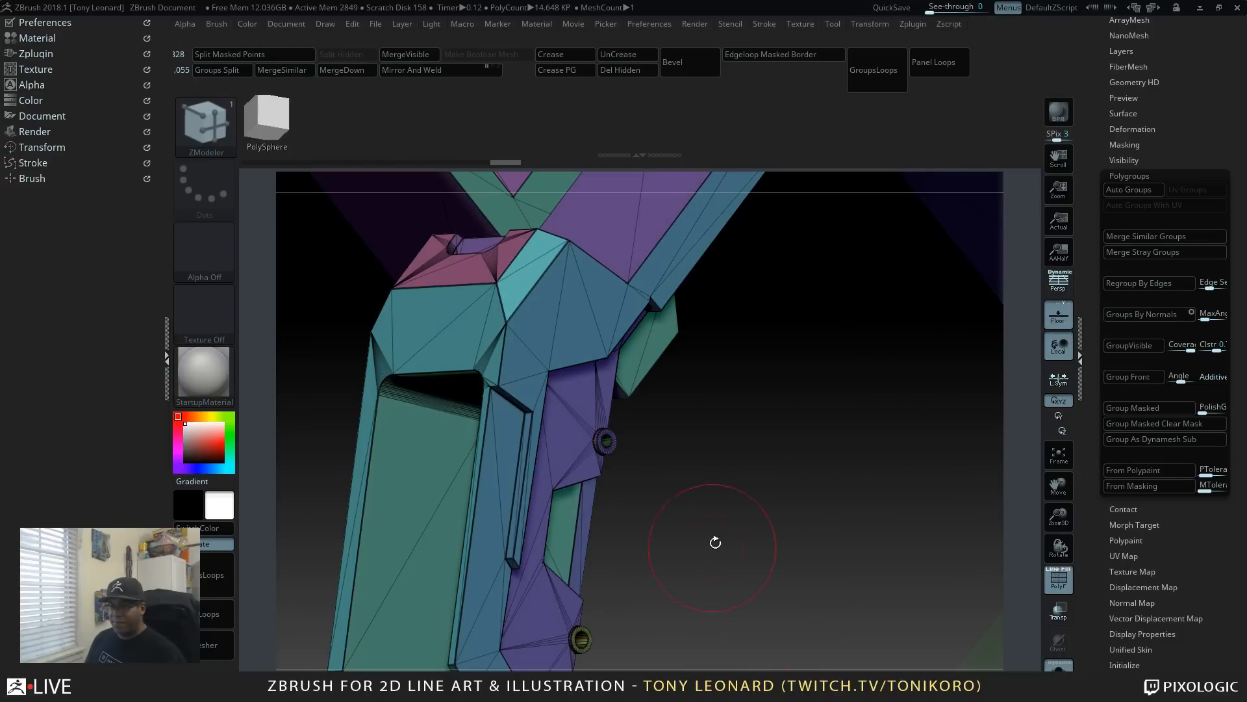
drag(715, 542, 870, 528)
click(1174, 237)
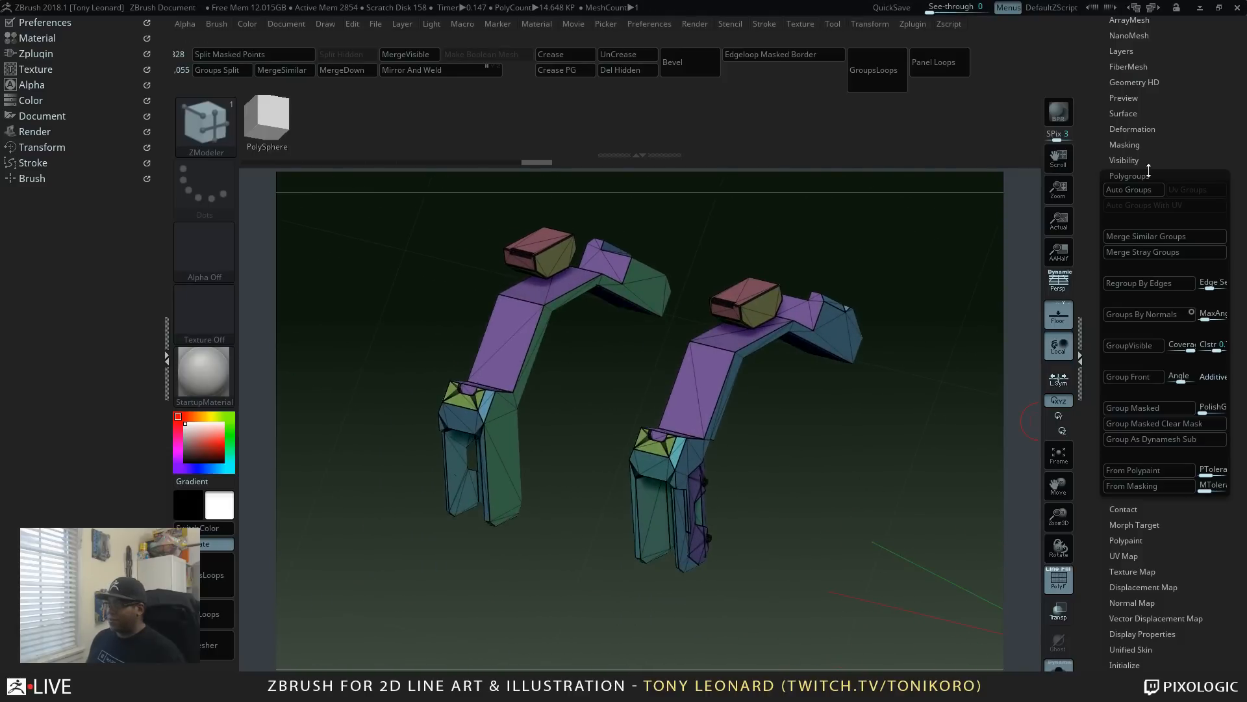
Step: Set ZRemesher's AdaptiveSize to 100 for the frame
click(1169, 175)
drag(1102, 152, 1079, 298)
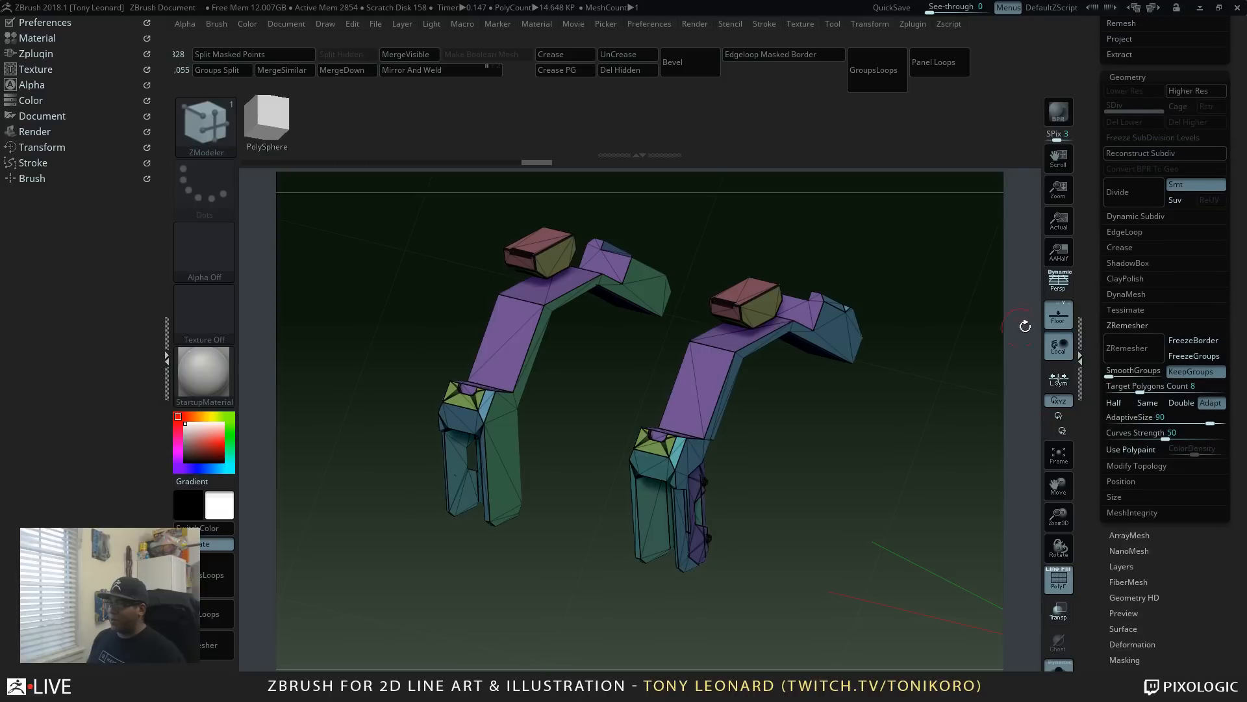
click(1144, 383)
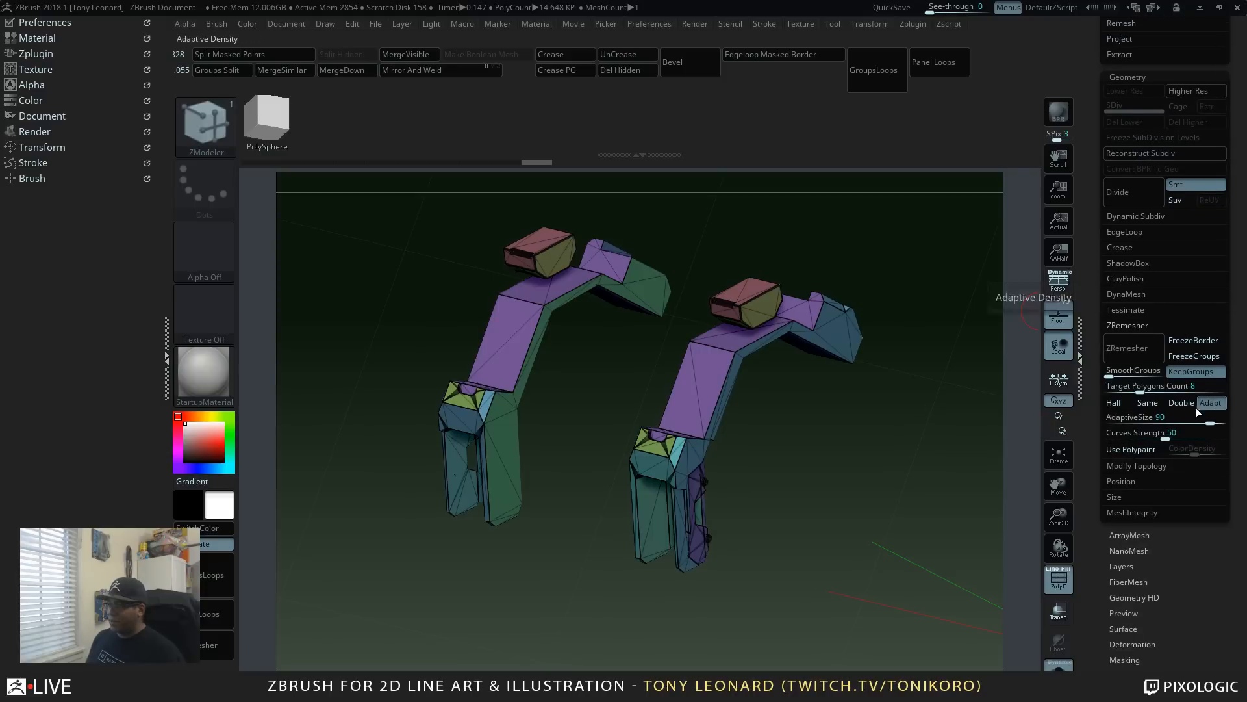
click(1179, 417)
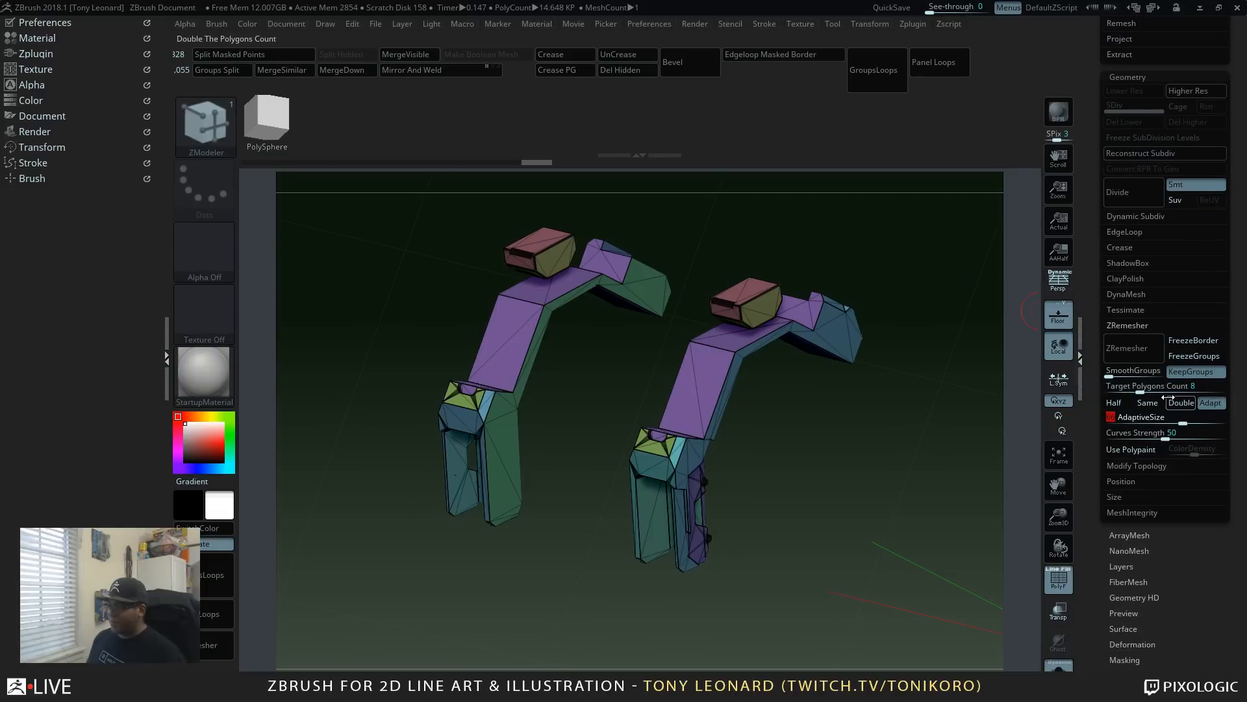
text(100)
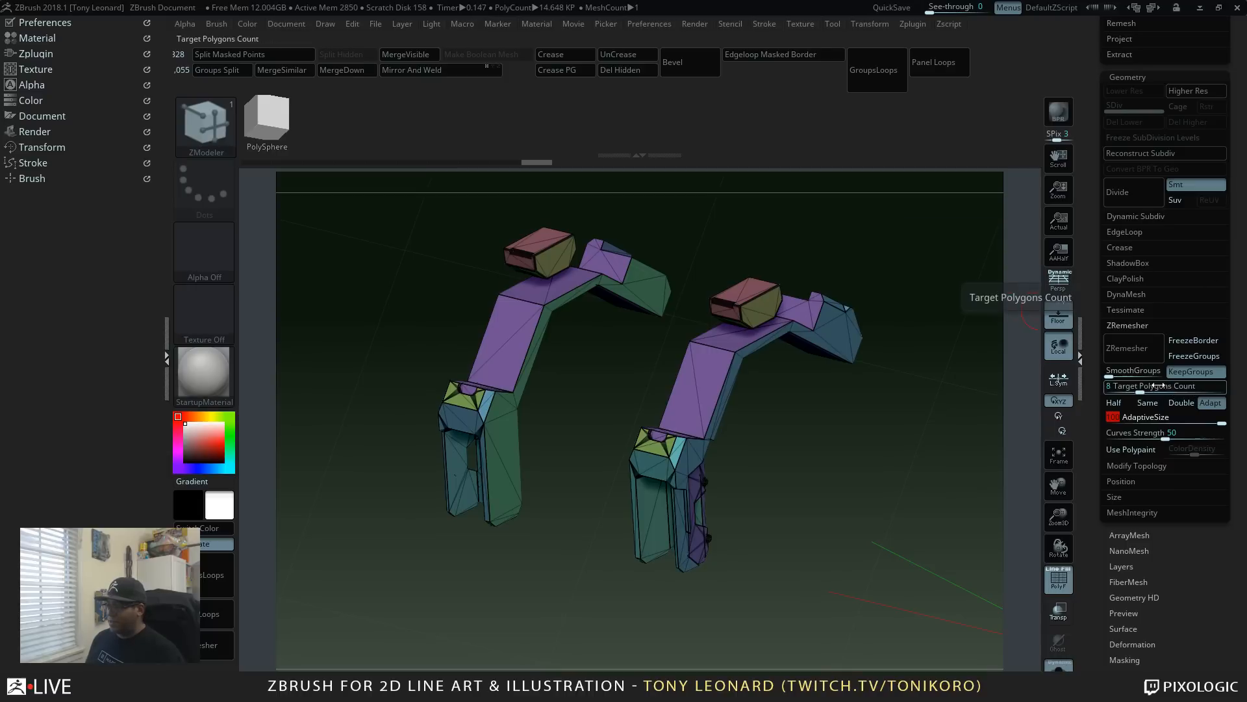
Step: Set the Target Polygons Count to 10 and try to retopologize the frame with ZRemesher
click(1179, 386)
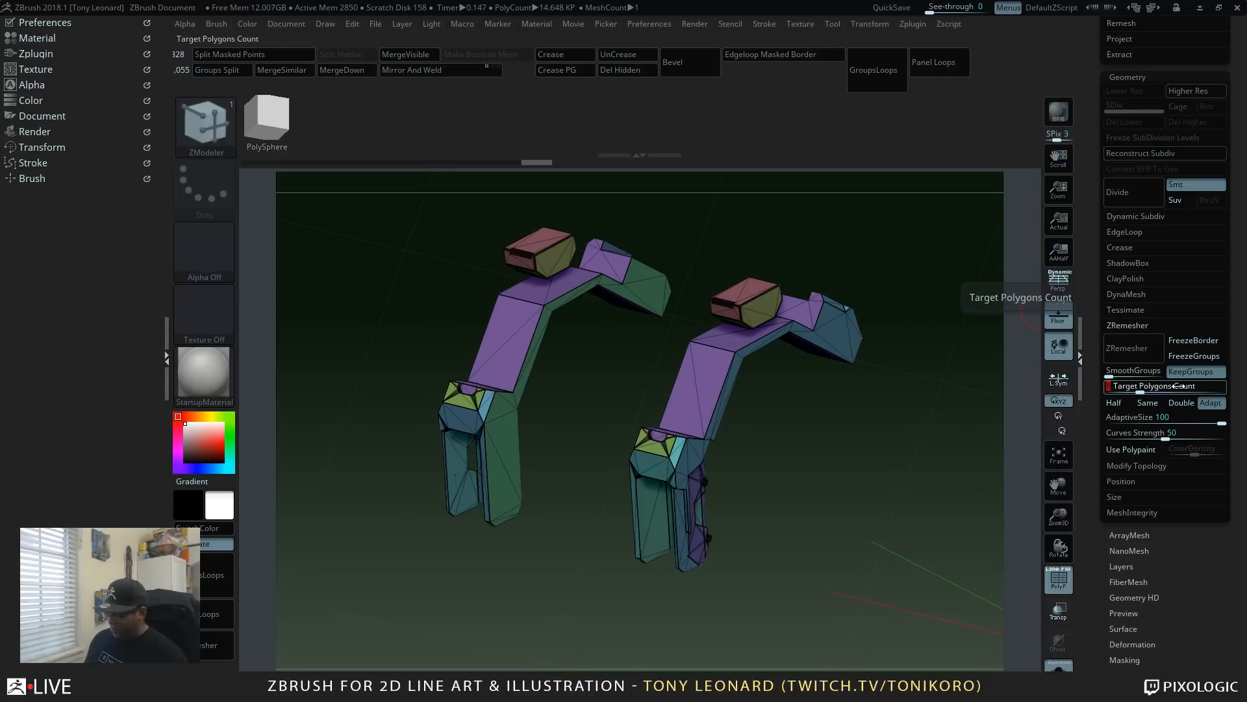
text(10)
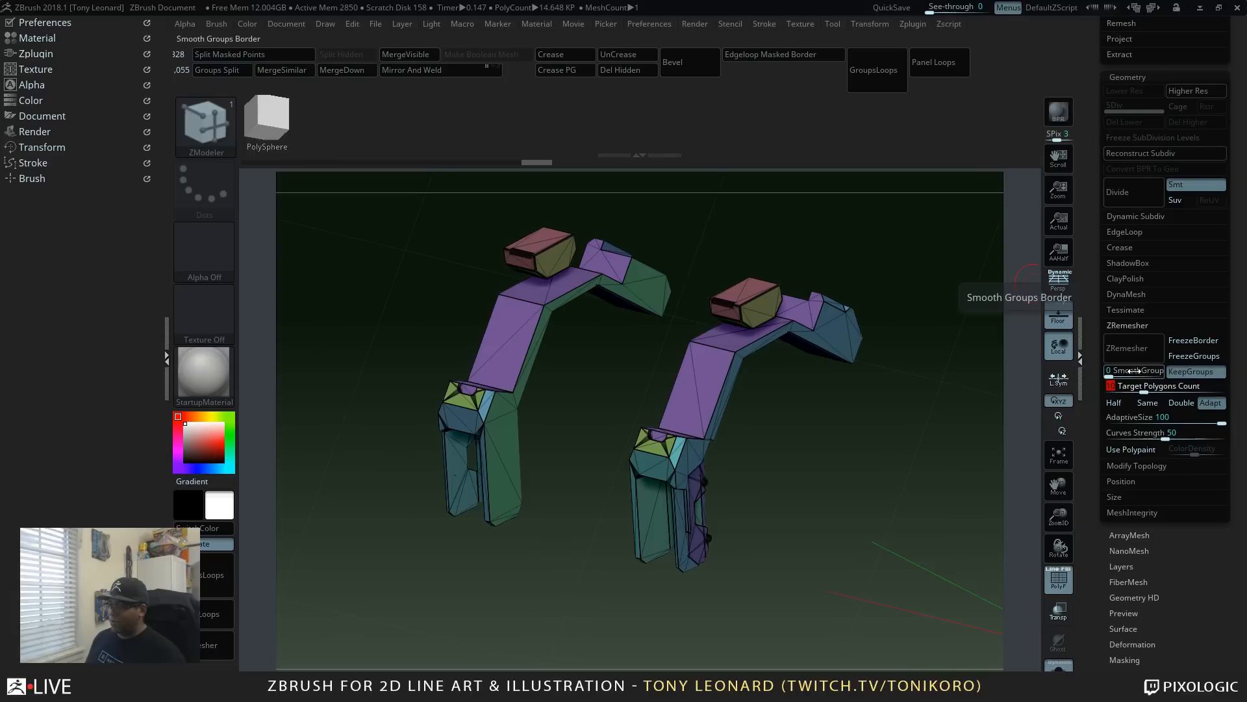
click(1139, 349)
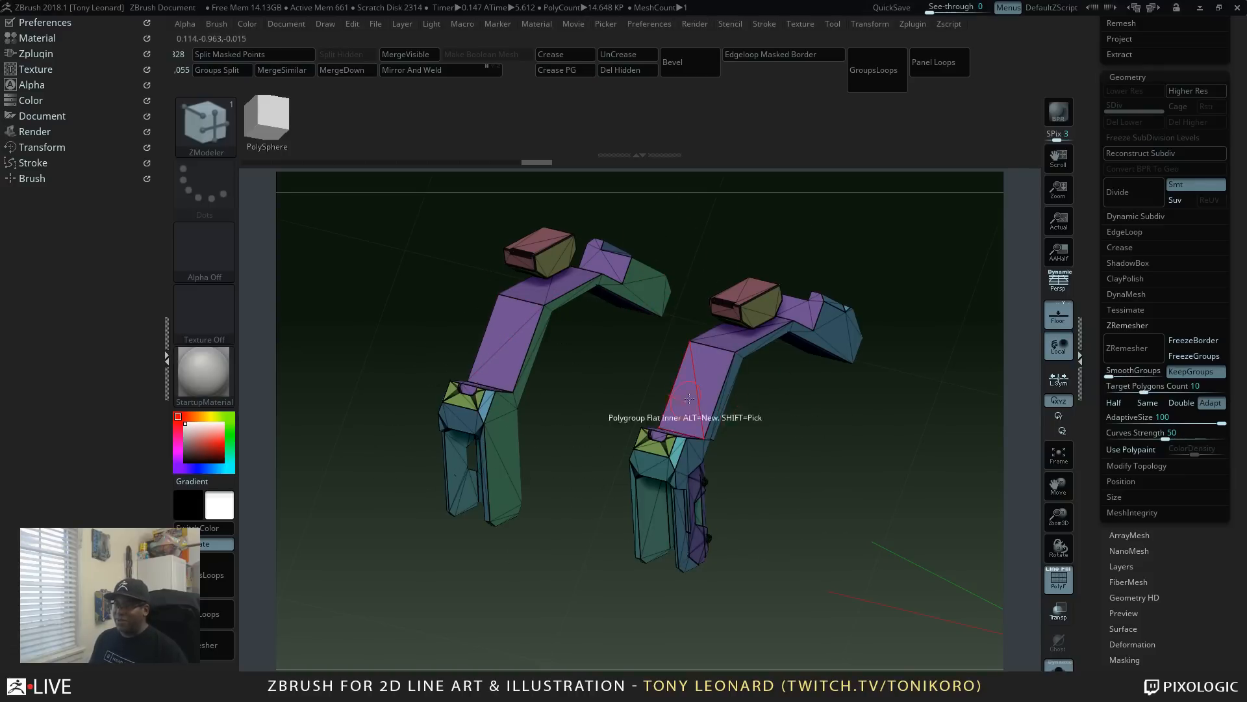
drag(841, 478, 942, 468)
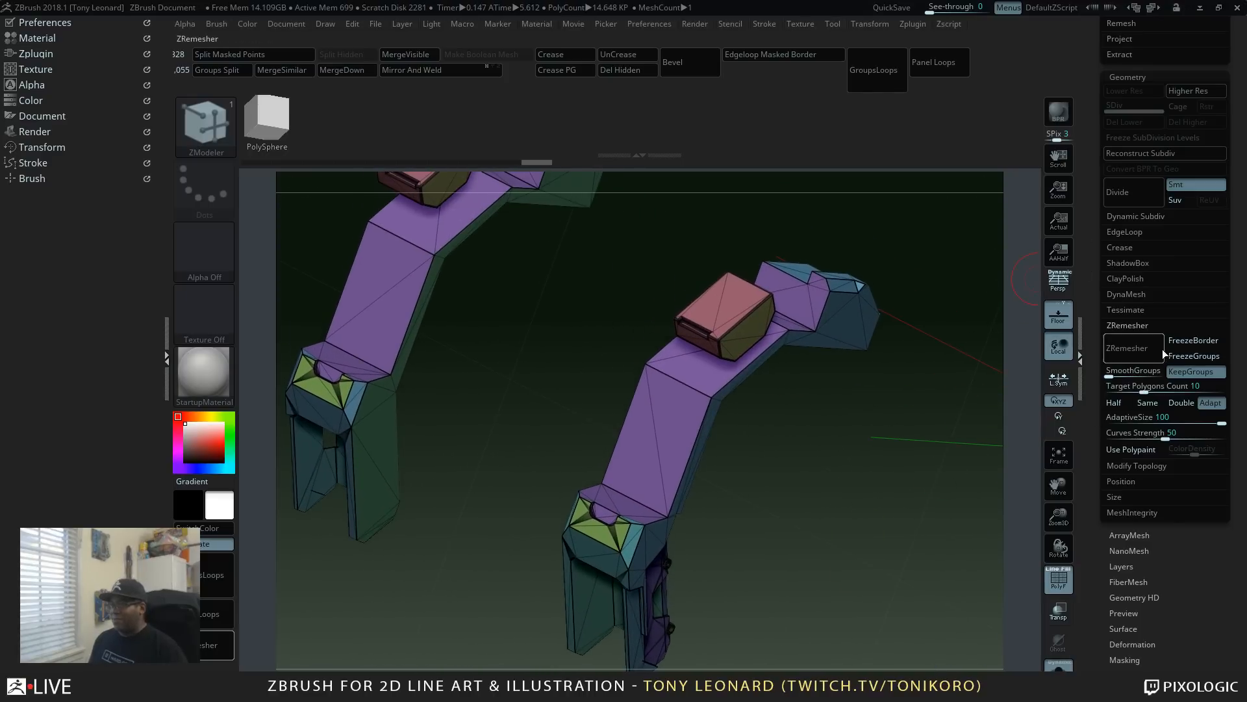
click(1130, 349)
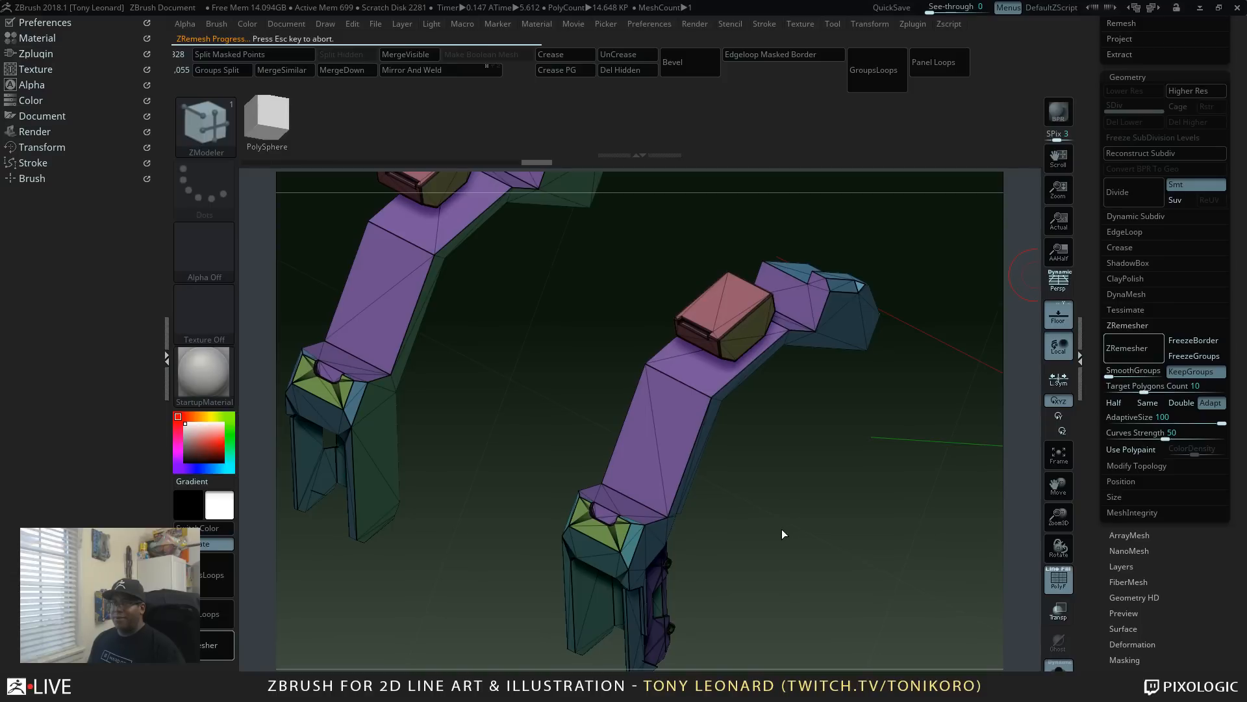
Step: Set the Target Polygons Count to 8, run ZRemesher on the frame, and inspect the new topology around the leg joint
click(1131, 386)
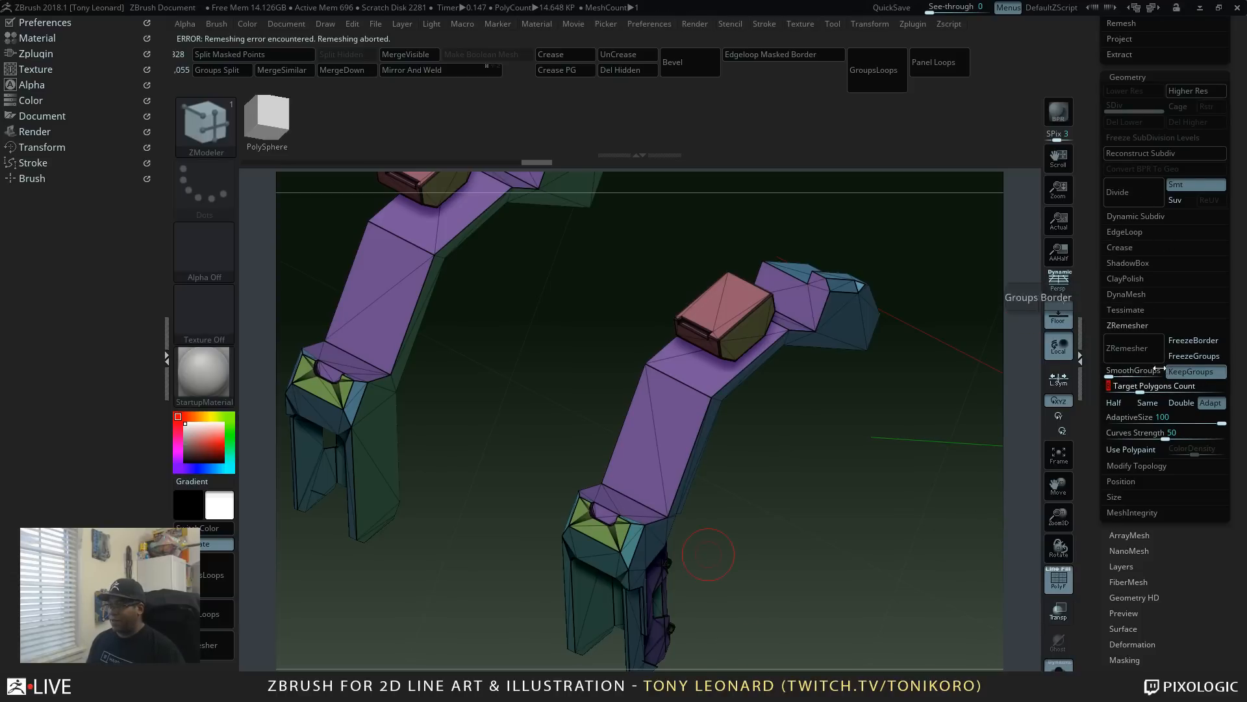
text(8)
click(1140, 348)
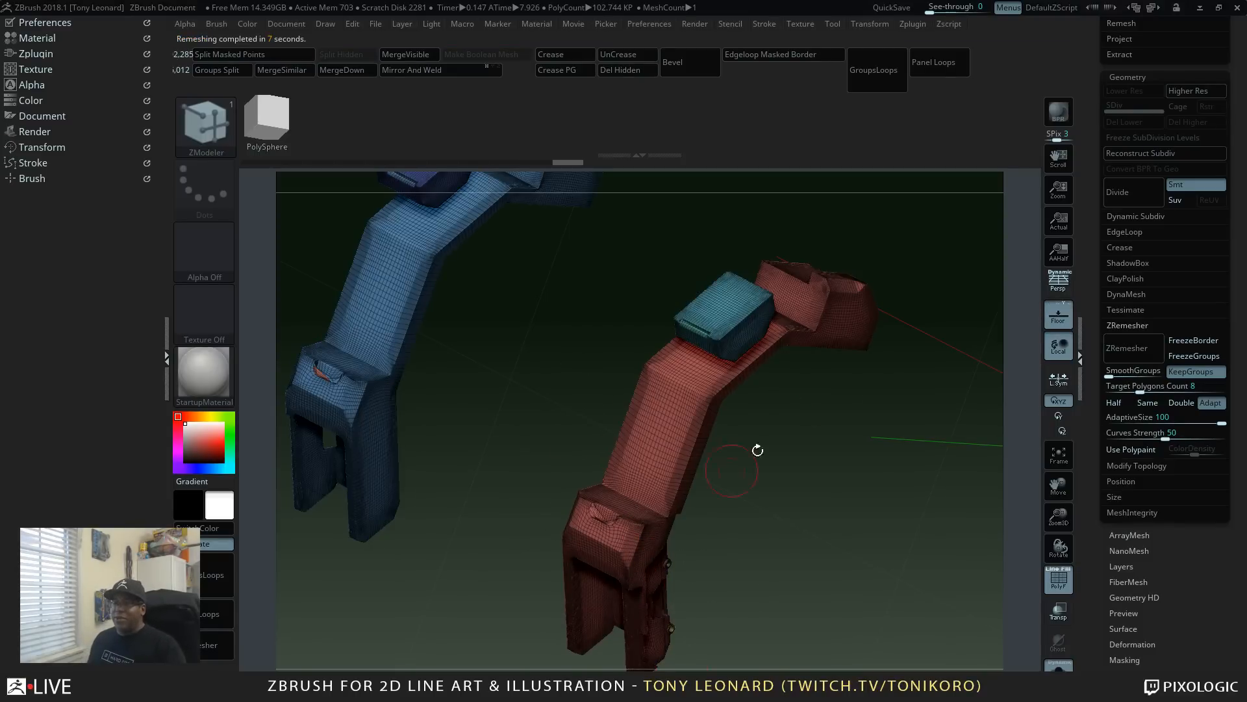
drag(758, 450, 874, 558)
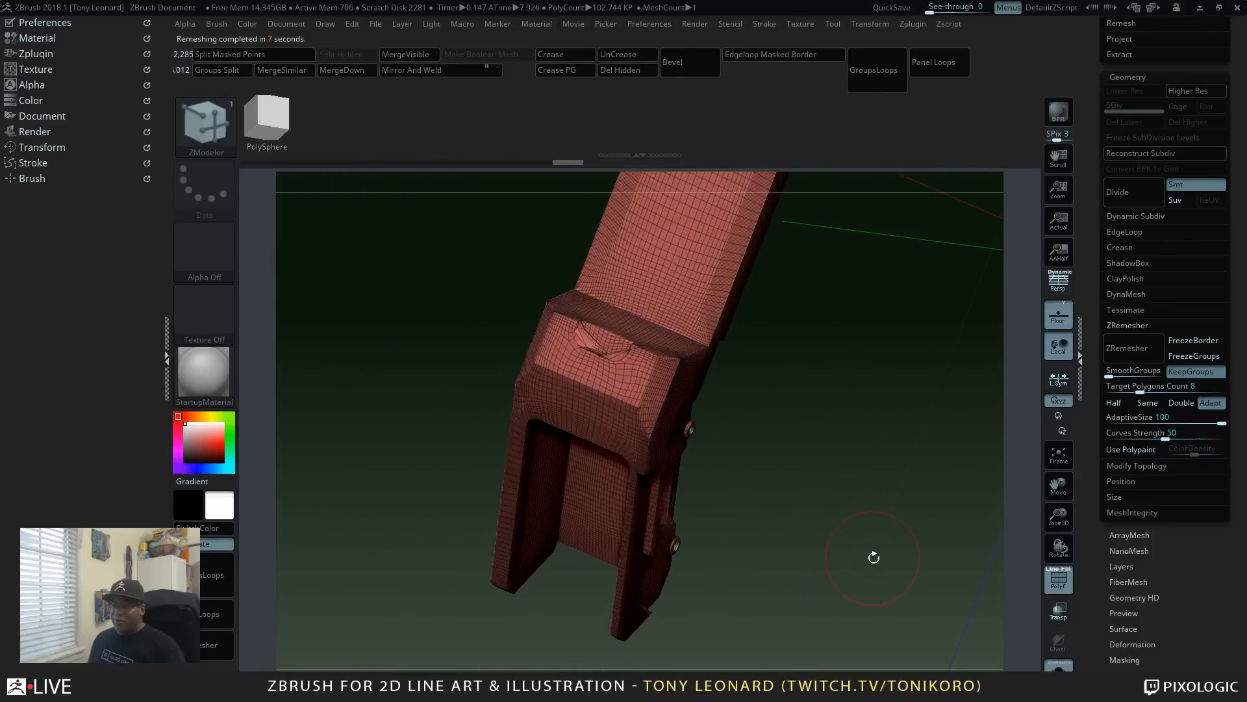
drag(871, 497, 776, 453)
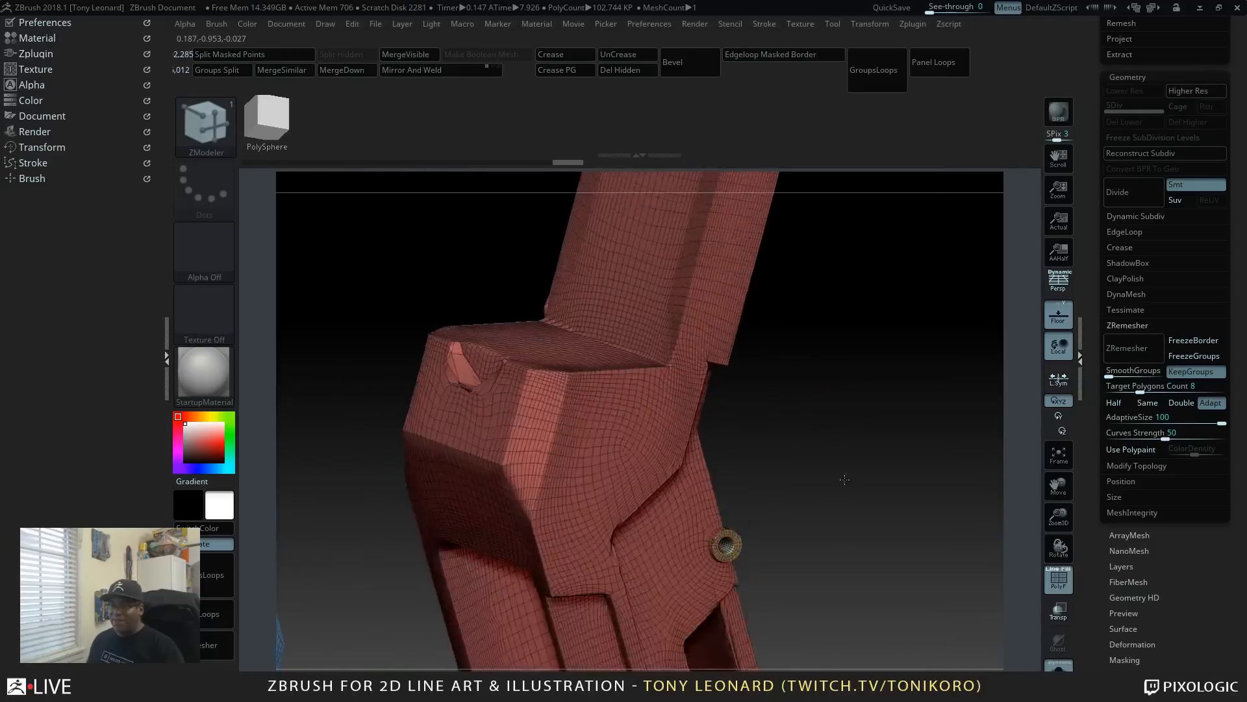
drag(848, 476, 824, 501)
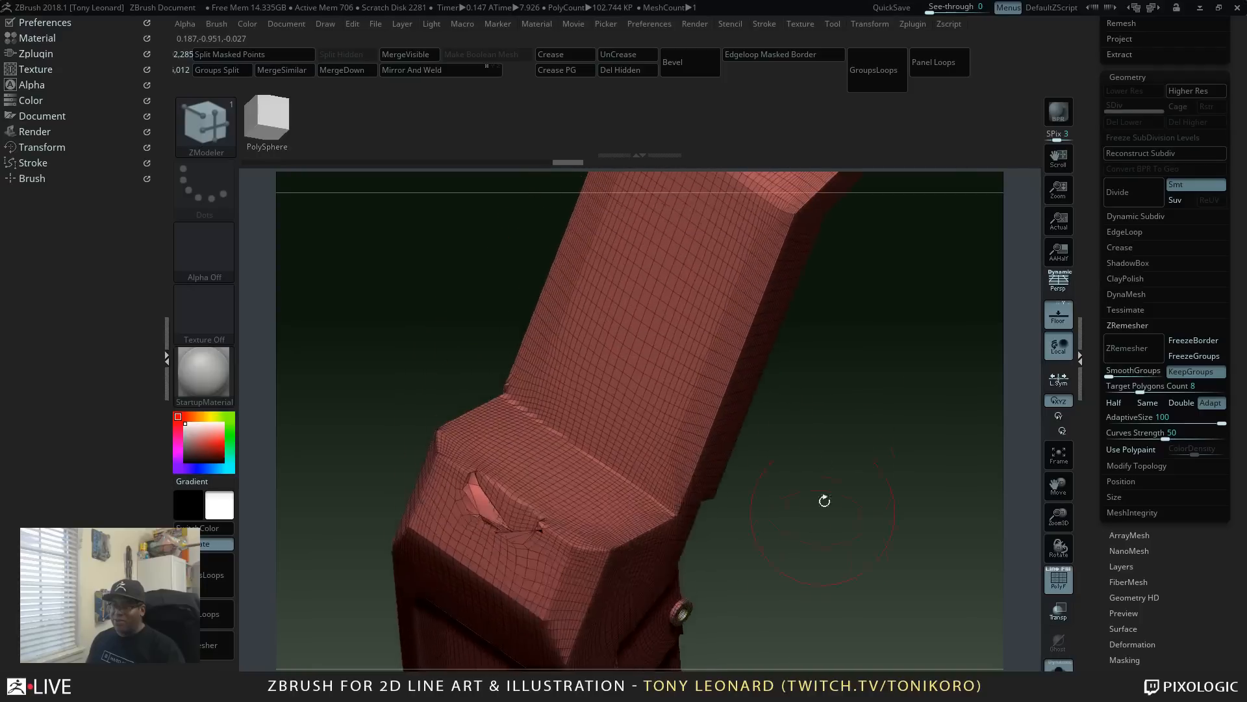
drag(851, 392, 469, 498)
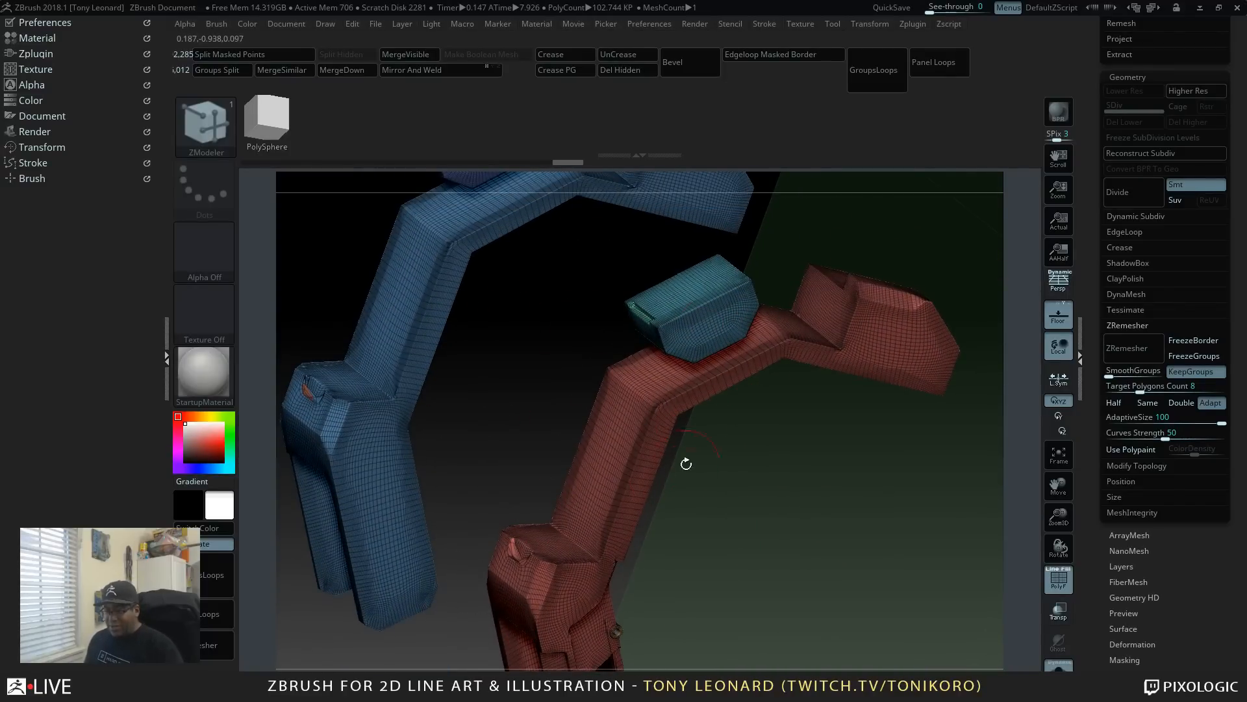
Step: Hide the polygroup wireframe and smooth the remeshed frame with dynamic subdivision
key(shift+f)
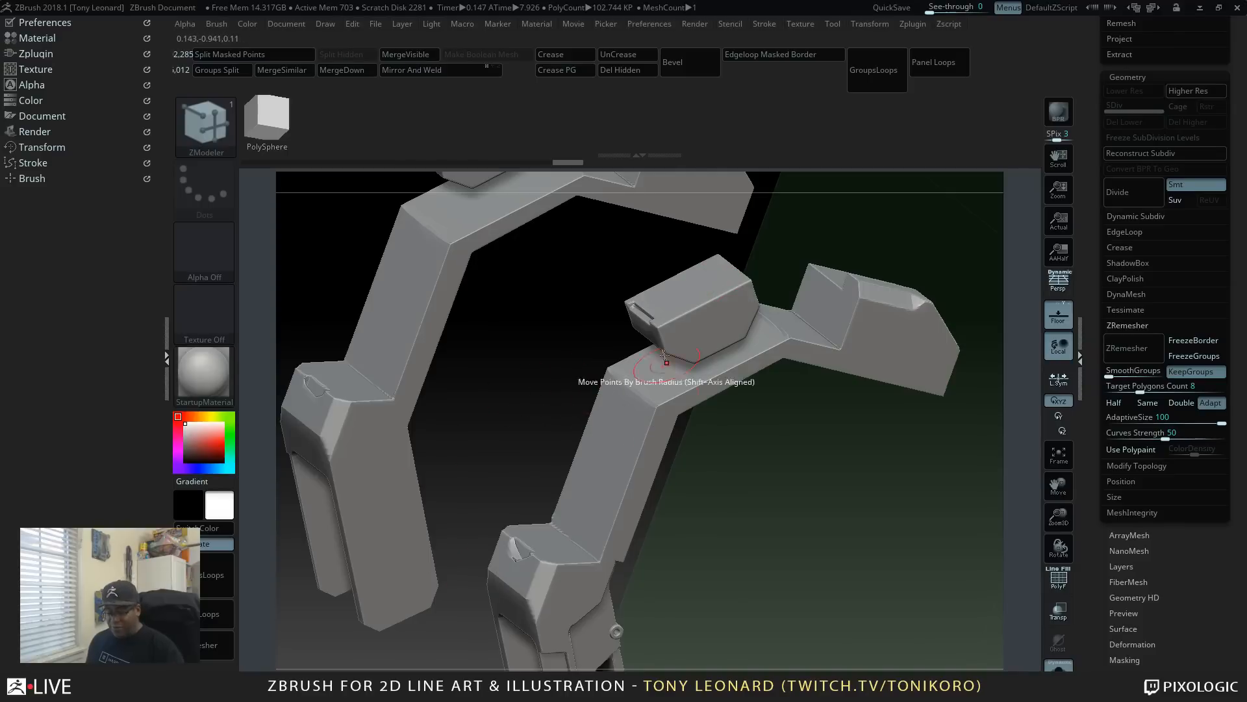
key(ctrl+d)
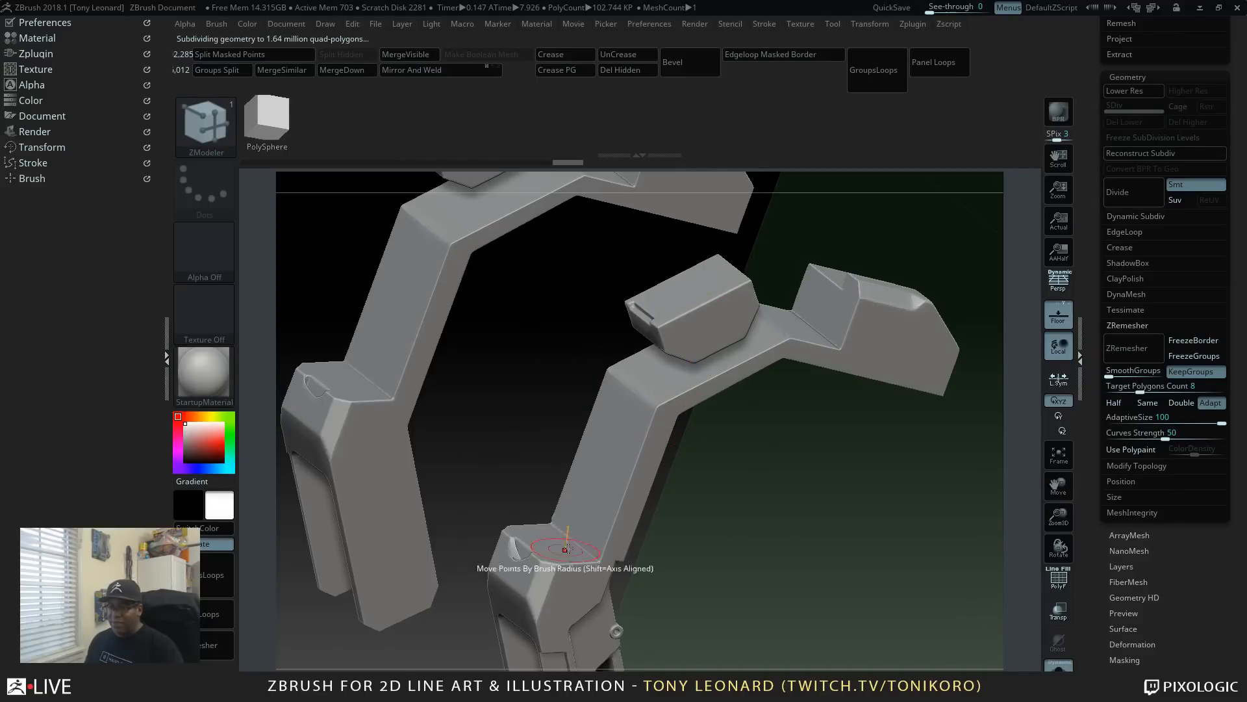
drag(752, 487, 794, 529)
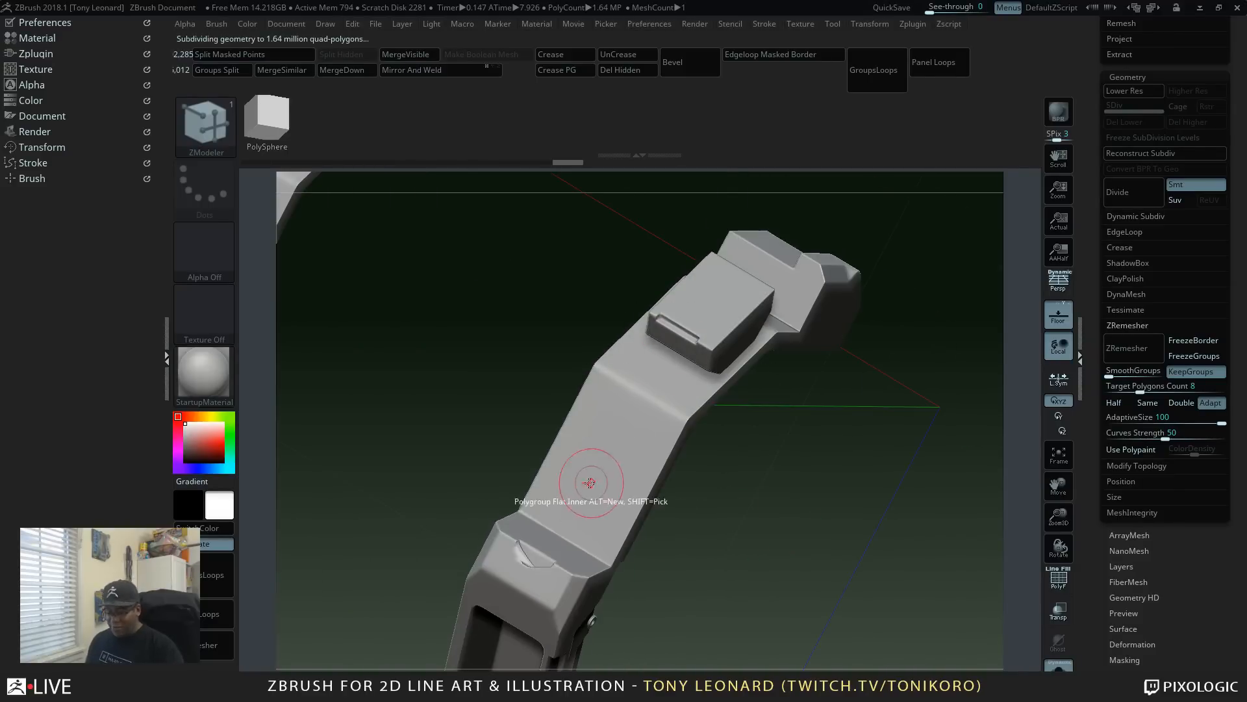
Step: Choose the Clay brush and dab one raised and one carved test spot on the frame's sloped upper face
key(b)
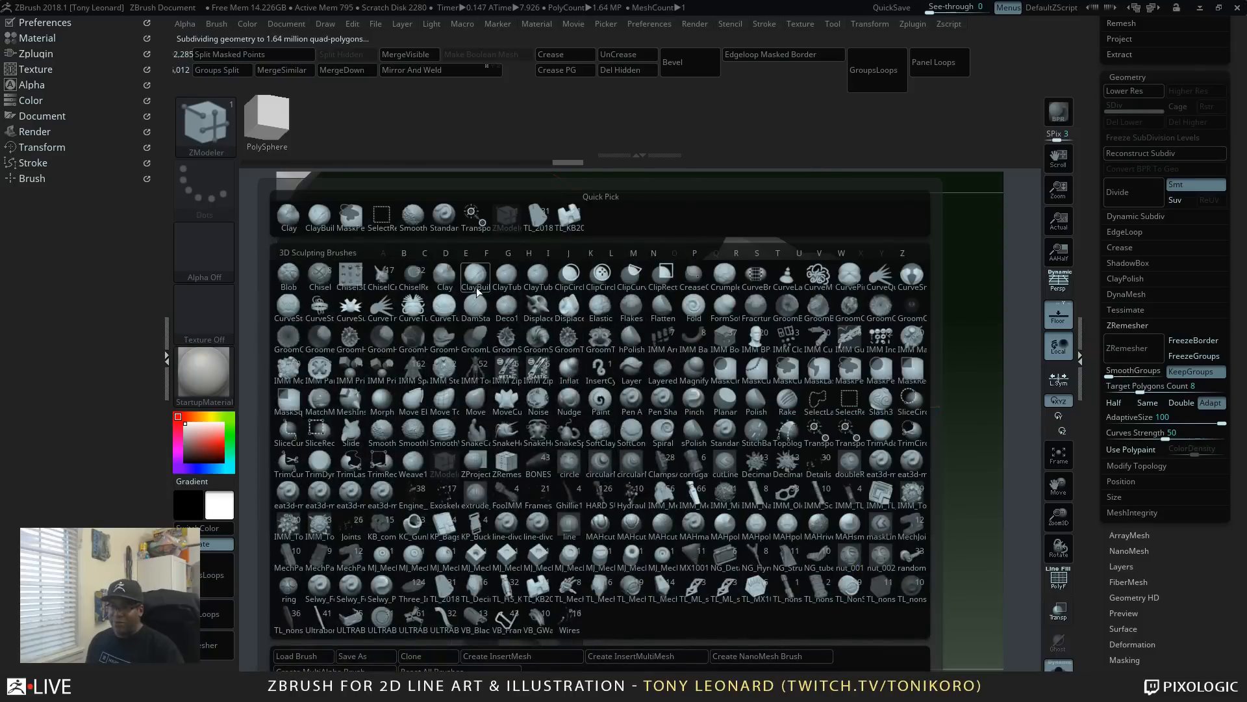
click(445, 276)
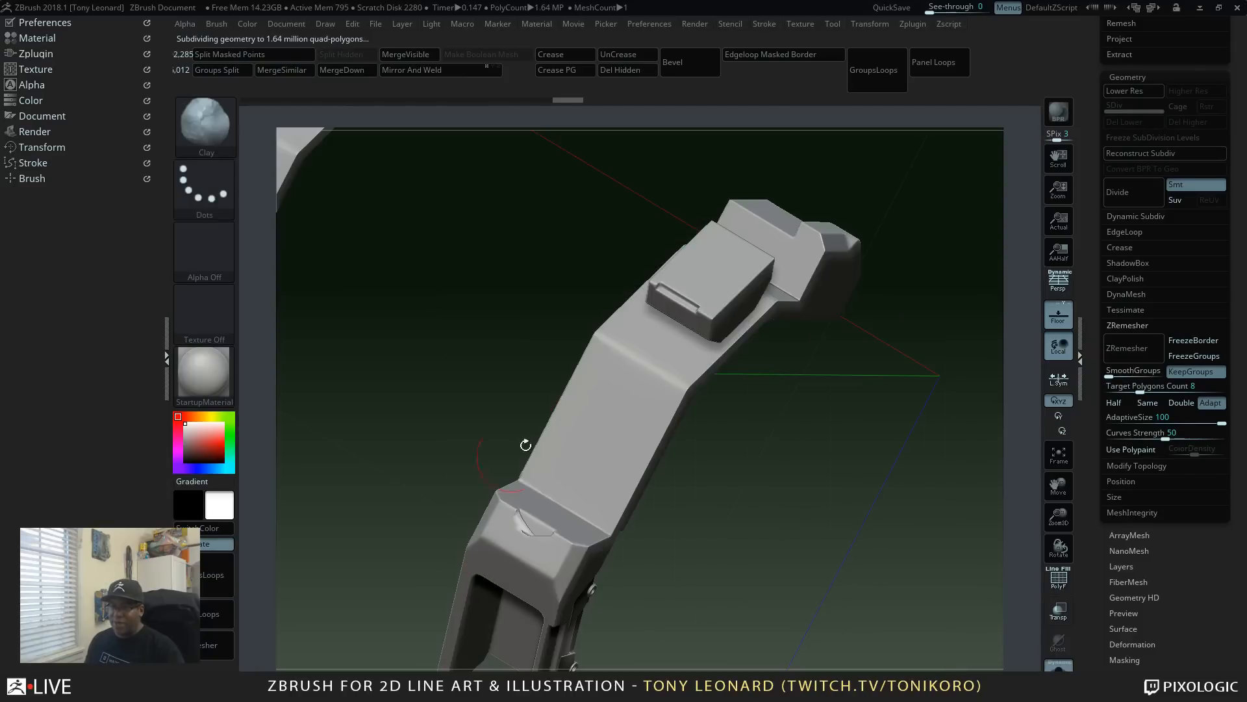
click(604, 425)
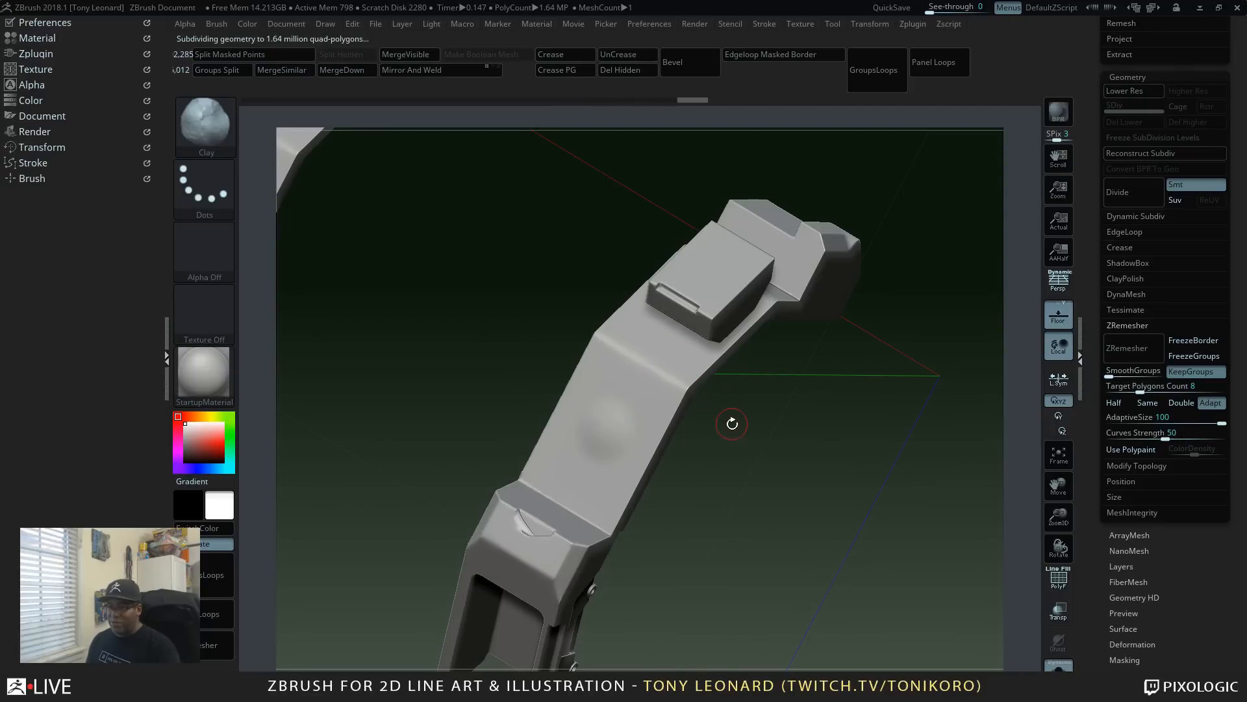
alt+click(658, 370)
alt+click(658, 372)
alt+click(656, 375)
drag(785, 462, 791, 488)
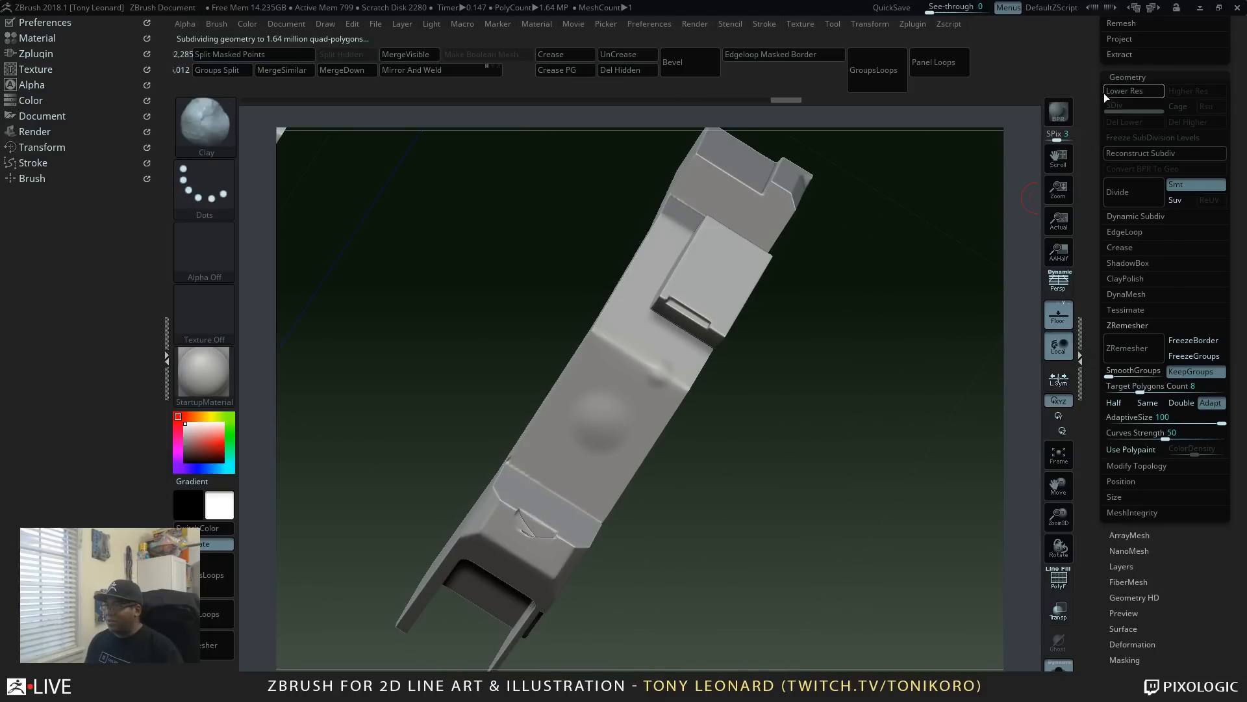
Step: Apply the frame's dynamic subdivision to turn it into real subdivision levels
drag(1090, 124, 1096, 192)
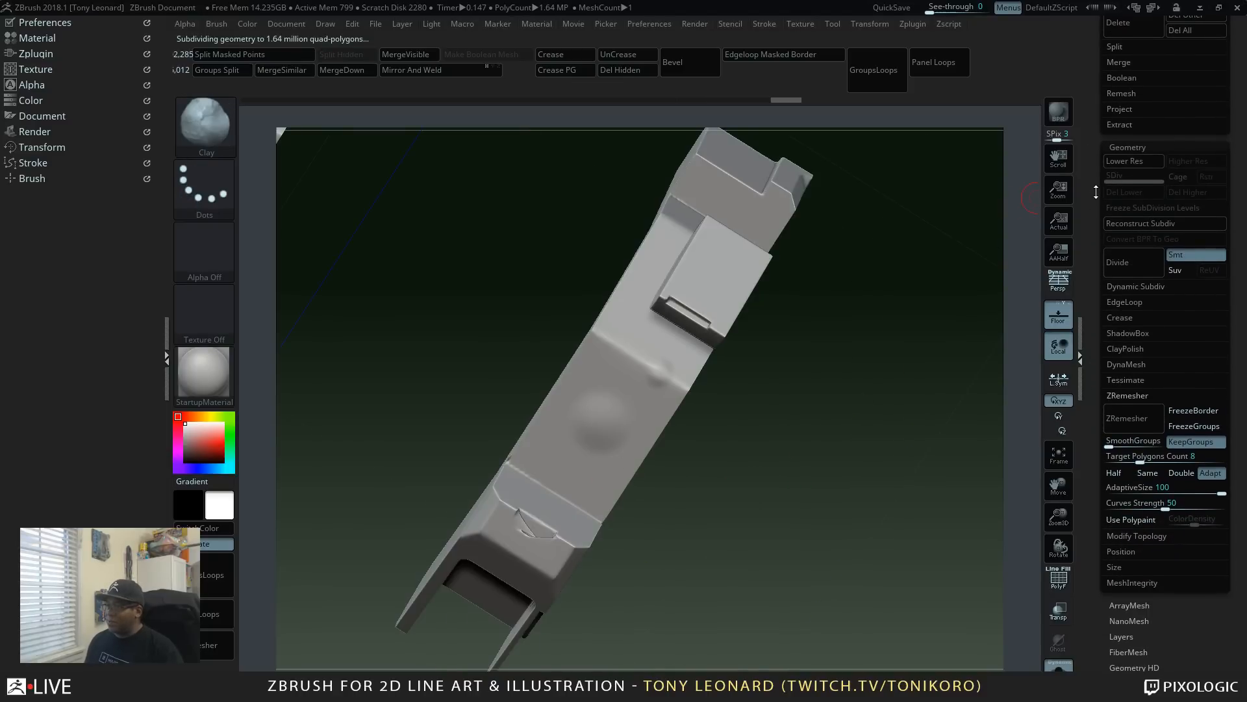
click(1137, 395)
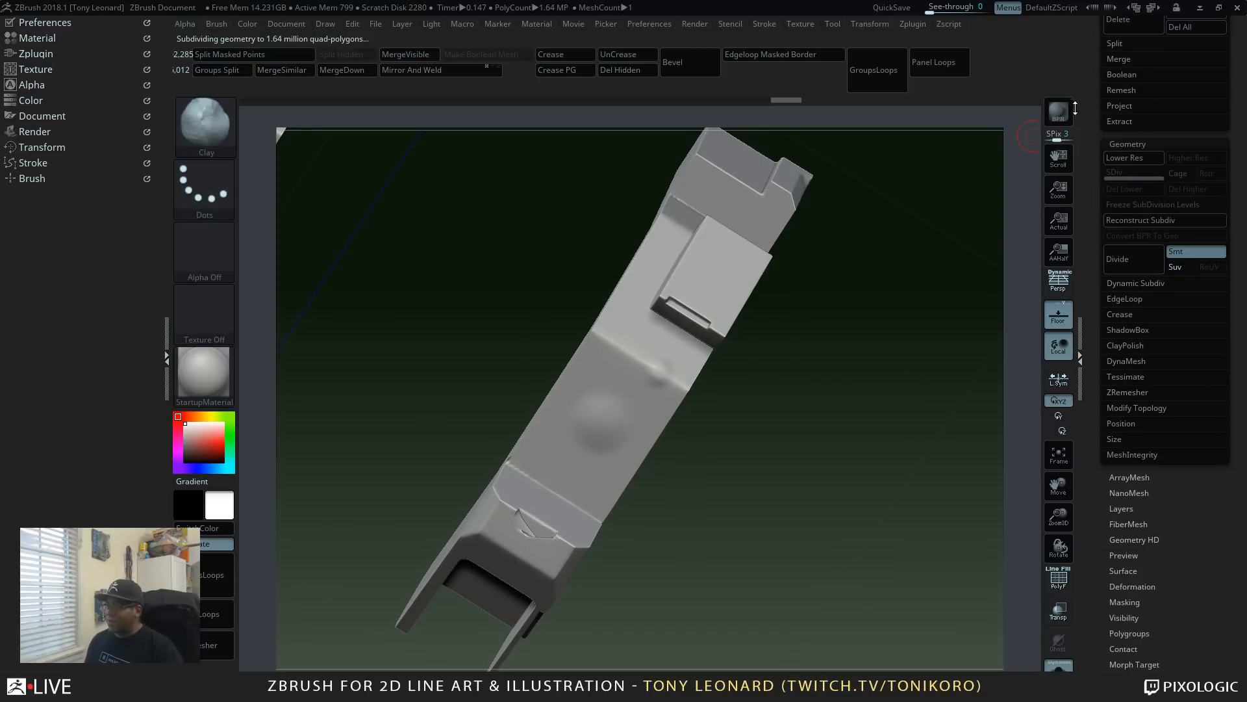
drag(1087, 101, 1089, 166)
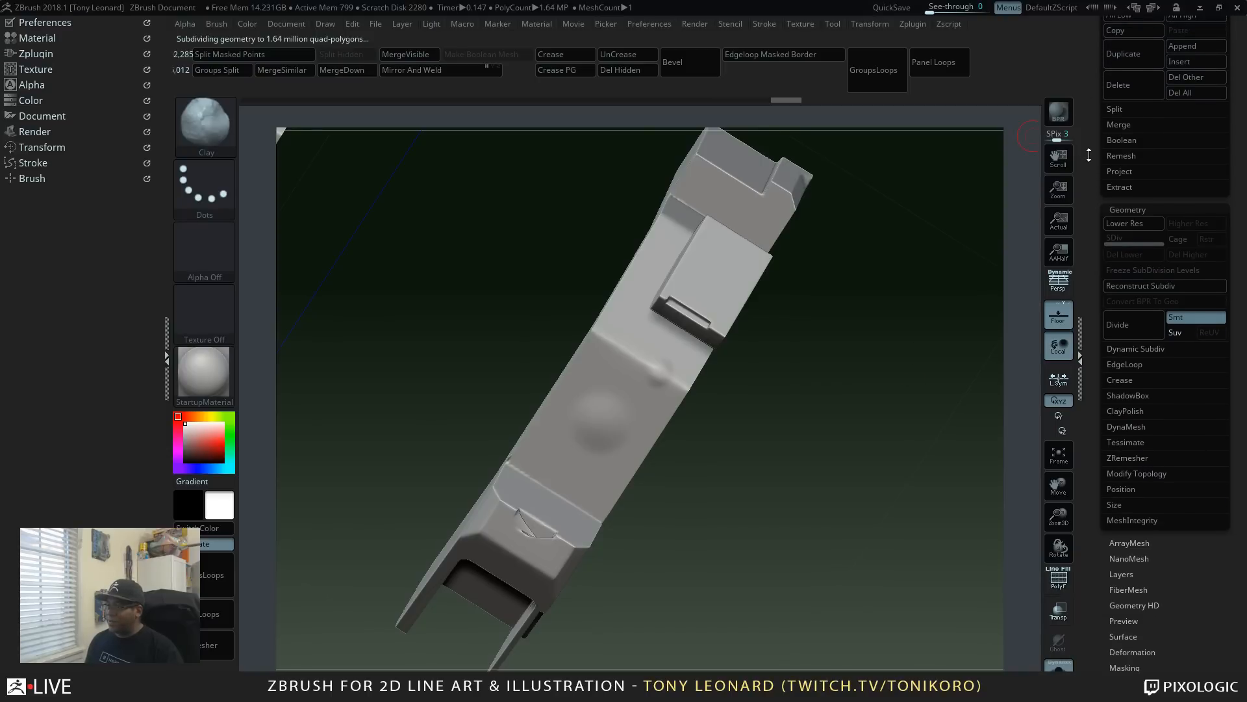
click(1160, 349)
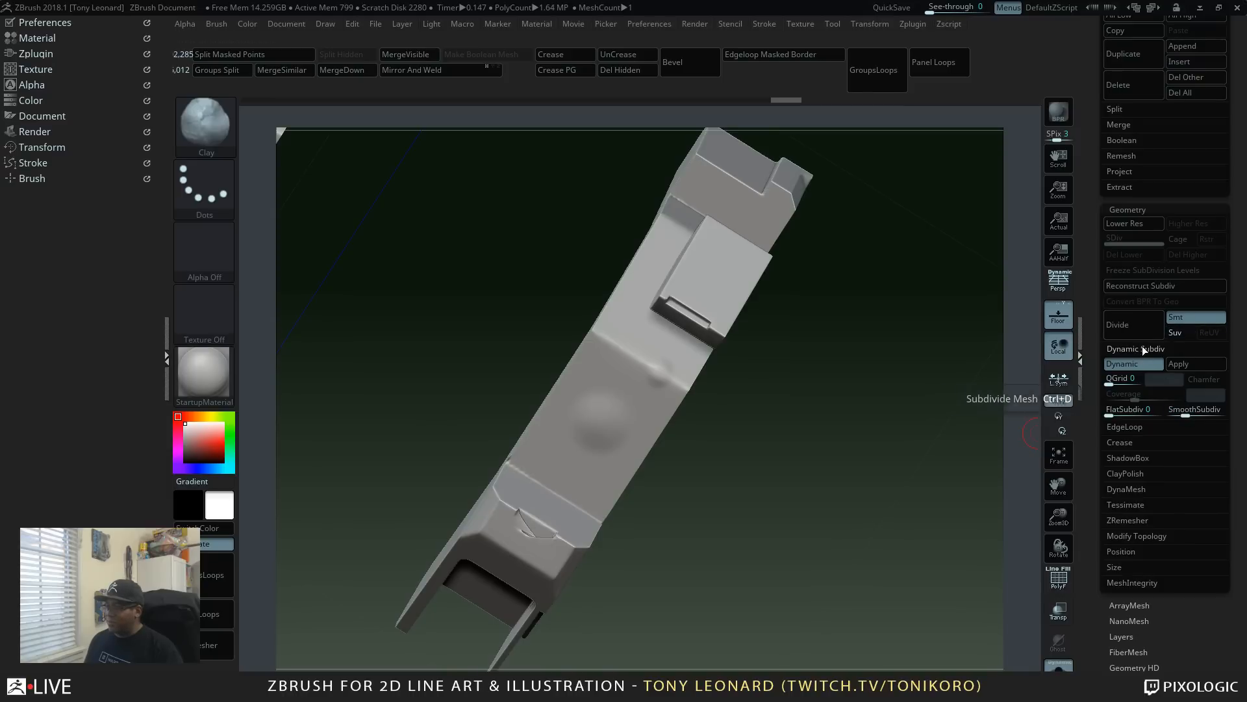
click(1185, 364)
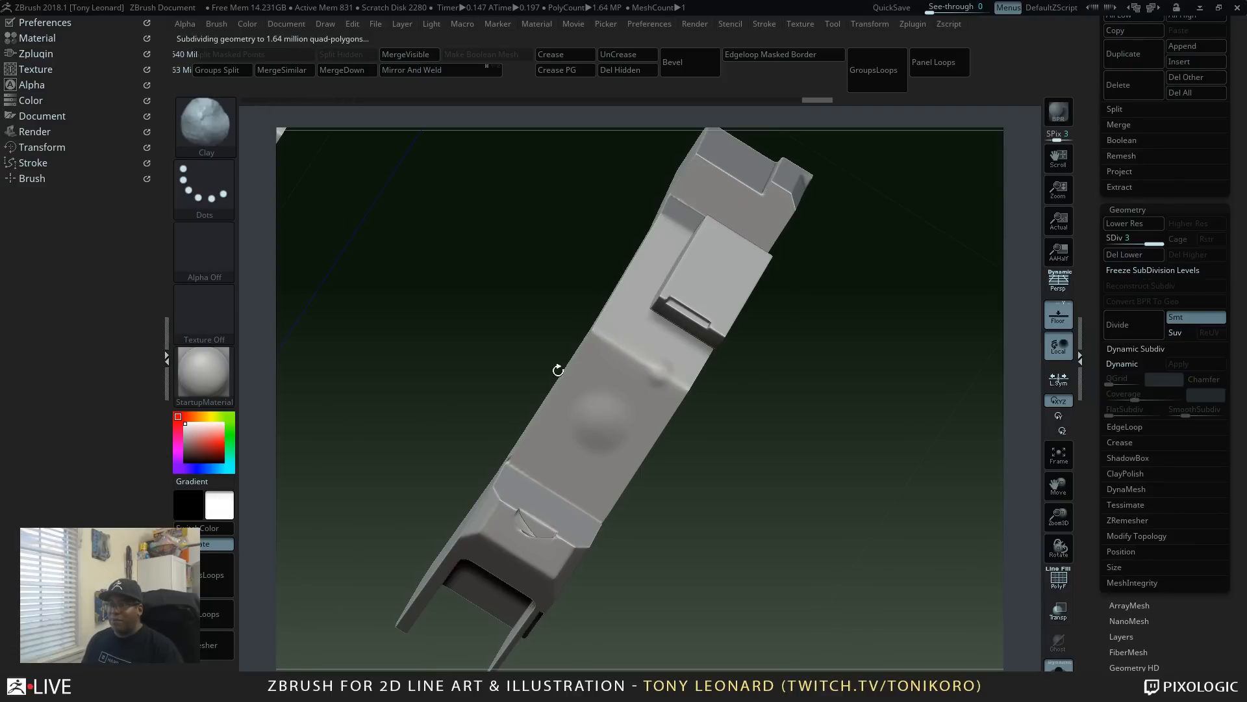
Step: Choose the Standard brush and build up a small round bump over the test dab at the frame's upper bend
drag(919, 396, 640, 539)
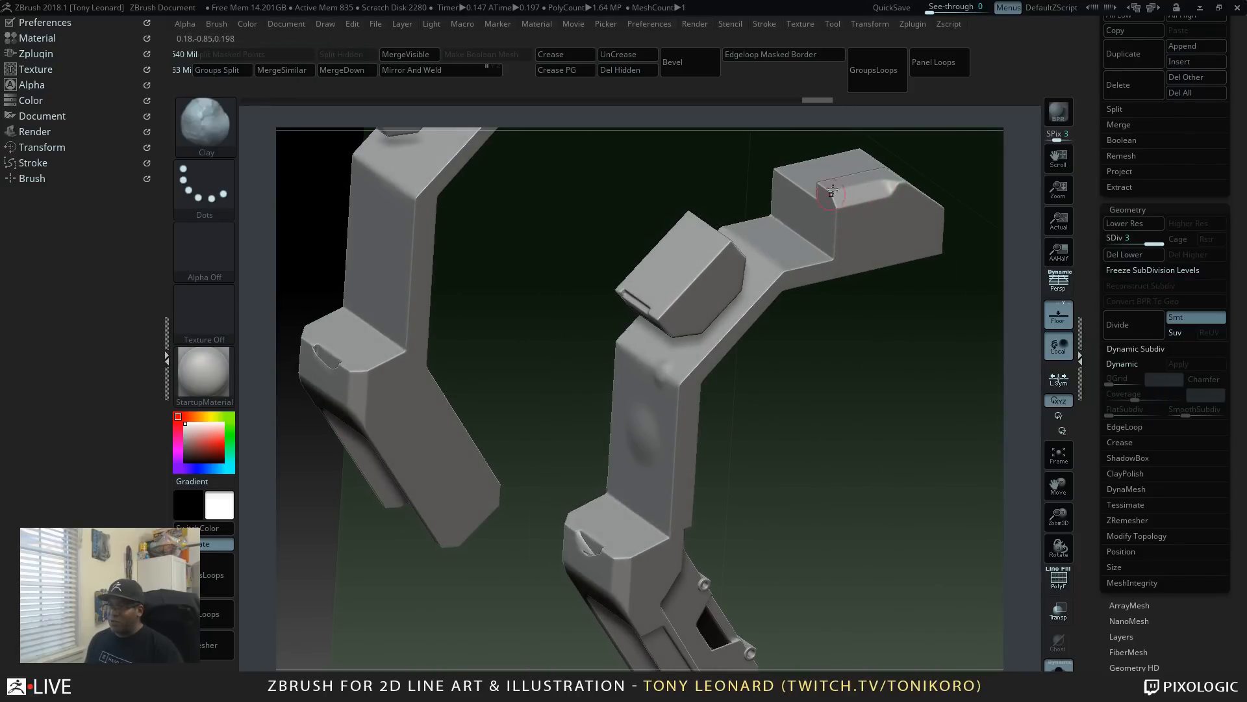
mouse_move(898, 418)
mouse_down()
mouse_move(881, 395)
mouse_move(907, 476)
mouse_move(813, 568)
mouse_up()
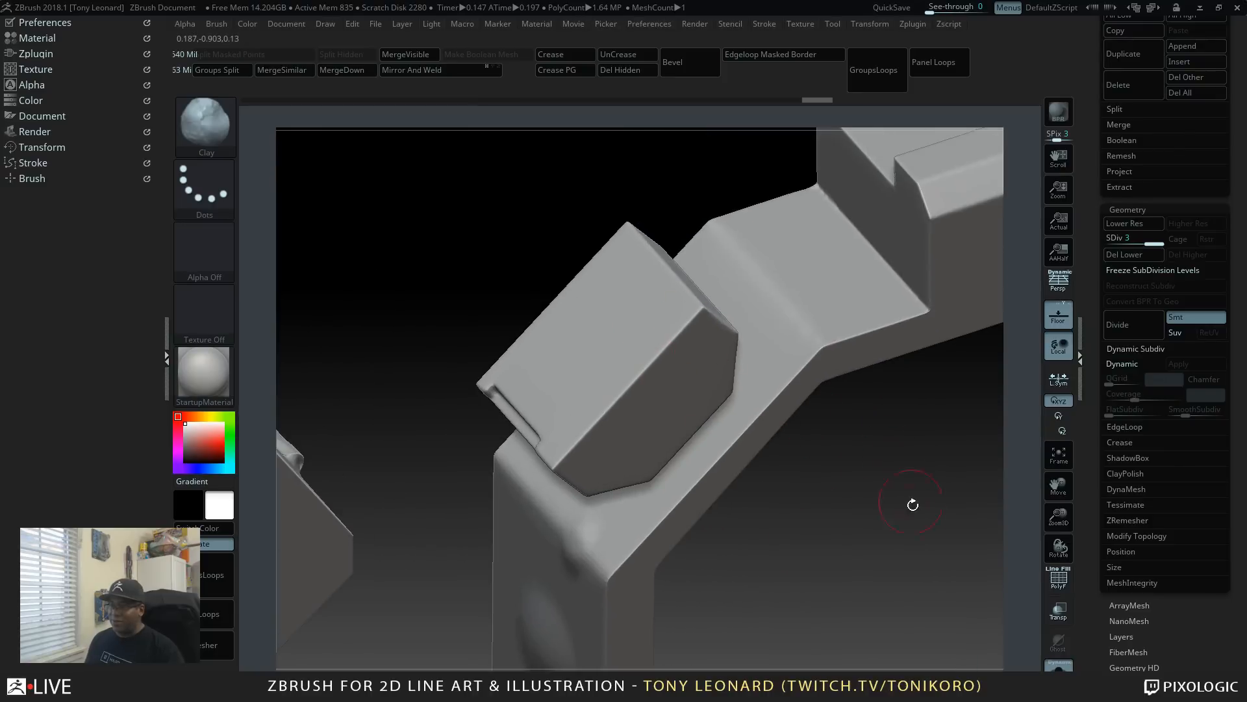
mouse_move(910, 504)
mouse_down()
mouse_move(782, 515)
mouse_move(689, 390)
mouse_move(616, 257)
mouse_up()
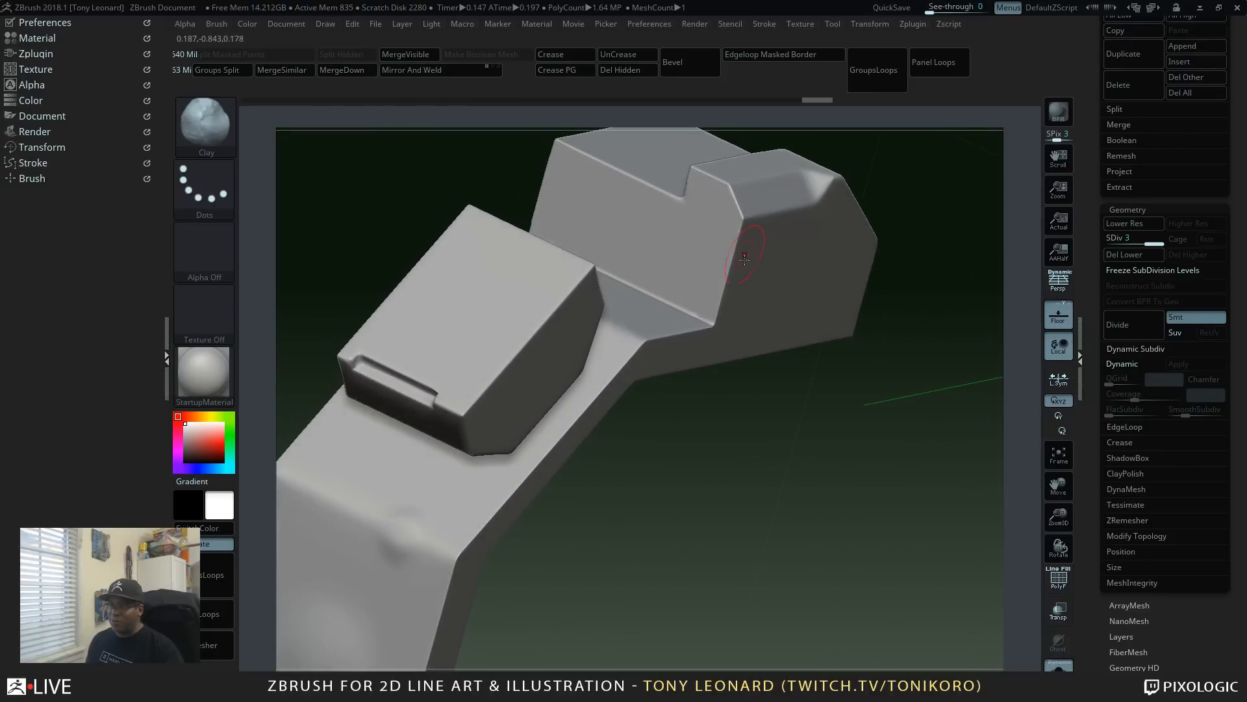
alt+drag(733, 472, 770, 362)
drag(743, 440, 734, 421)
alt+drag(633, 529, 753, 481)
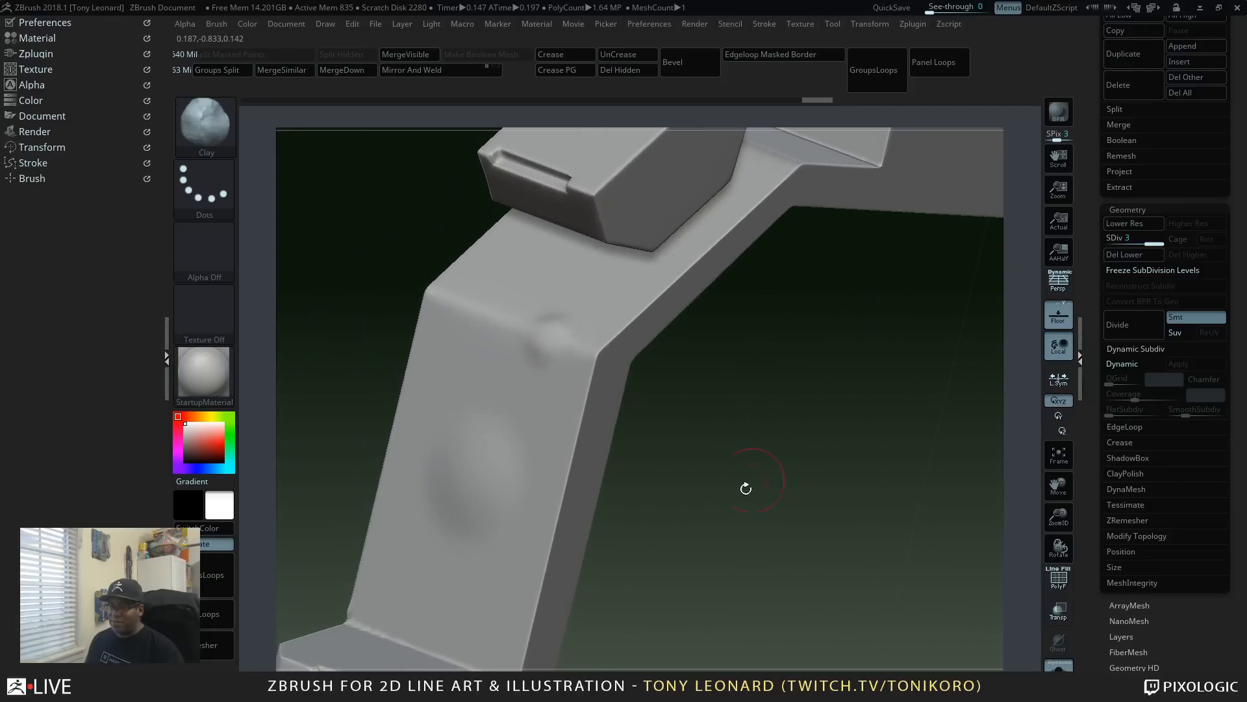
key(b)
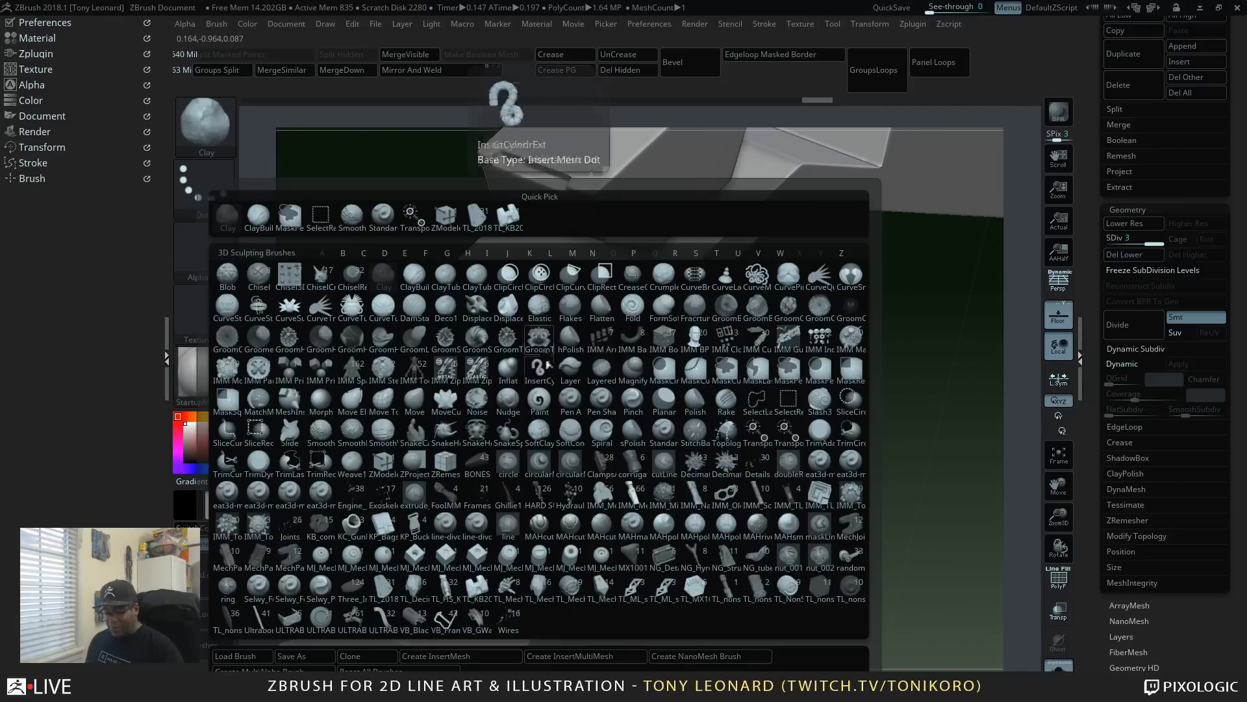
key(s)
key(t)
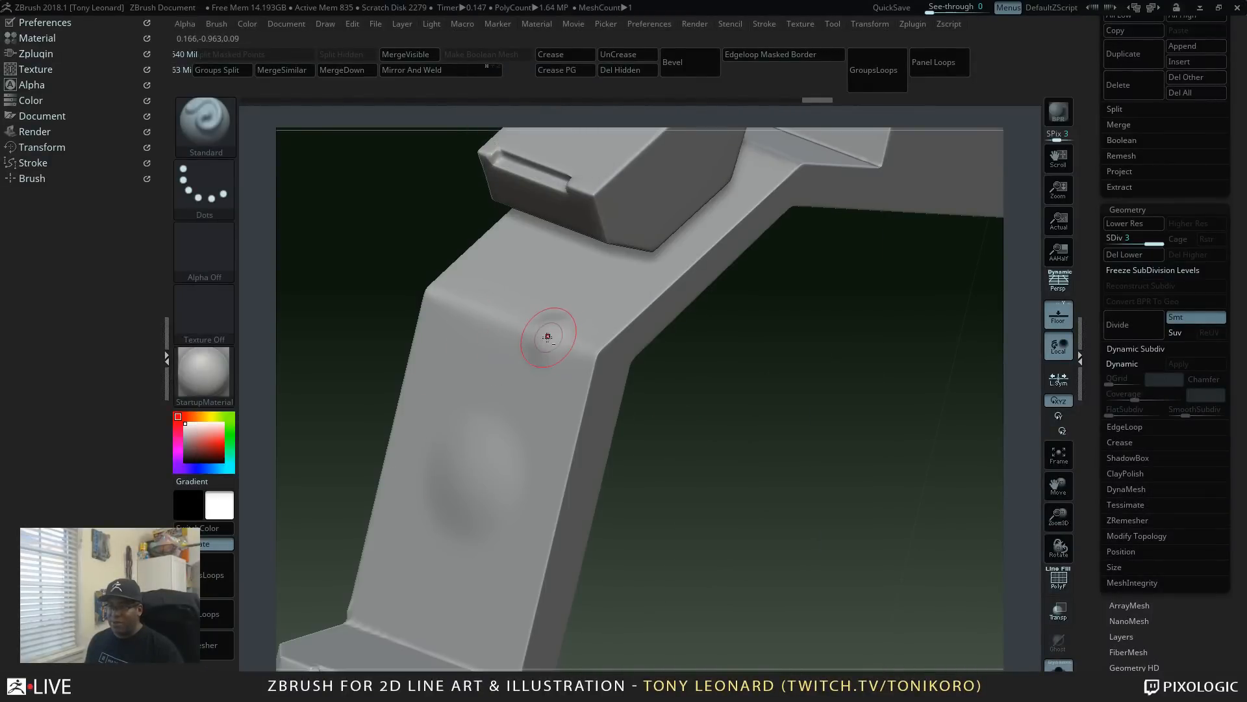
mouse_move(542, 339)
mouse_down()
mouse_move(553, 328)
mouse_move(556, 339)
mouse_up()
mouse_move(819, 455)
mouse_down()
mouse_move(829, 487)
mouse_move(813, 481)
mouse_up()
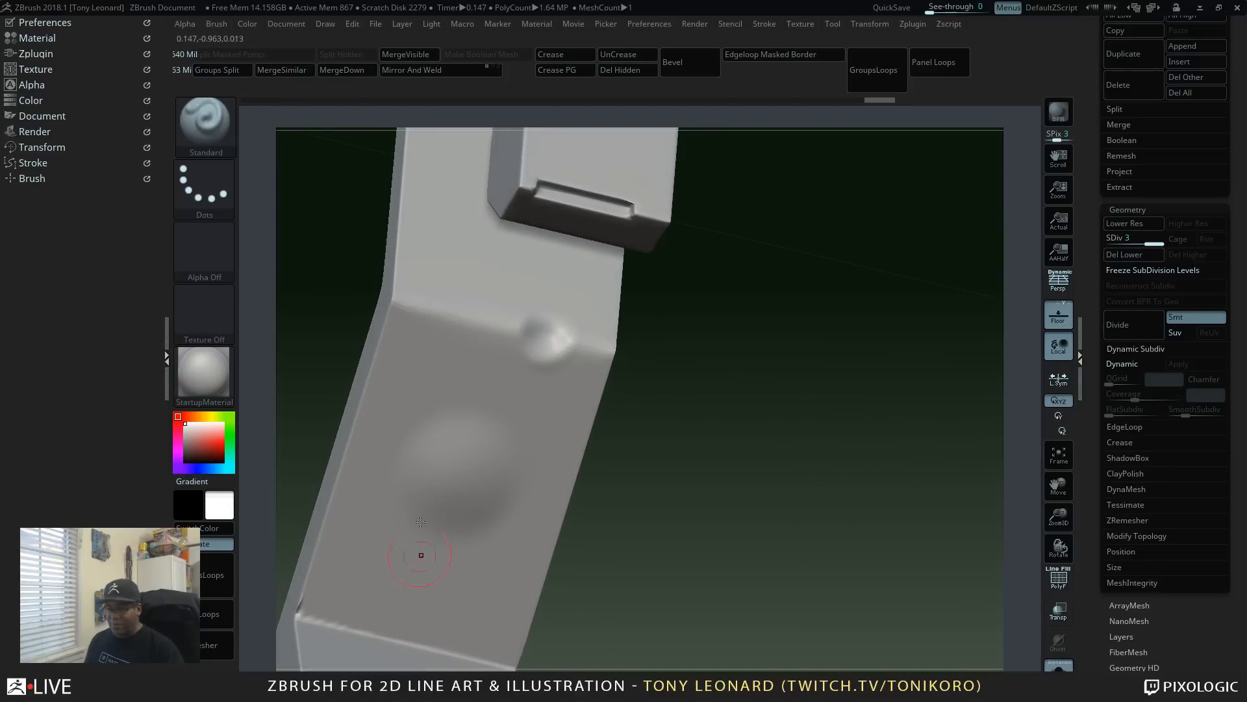
Step: Turn off LazyMouse in the Standard brush's stroke settings
click(43, 166)
click(55, 372)
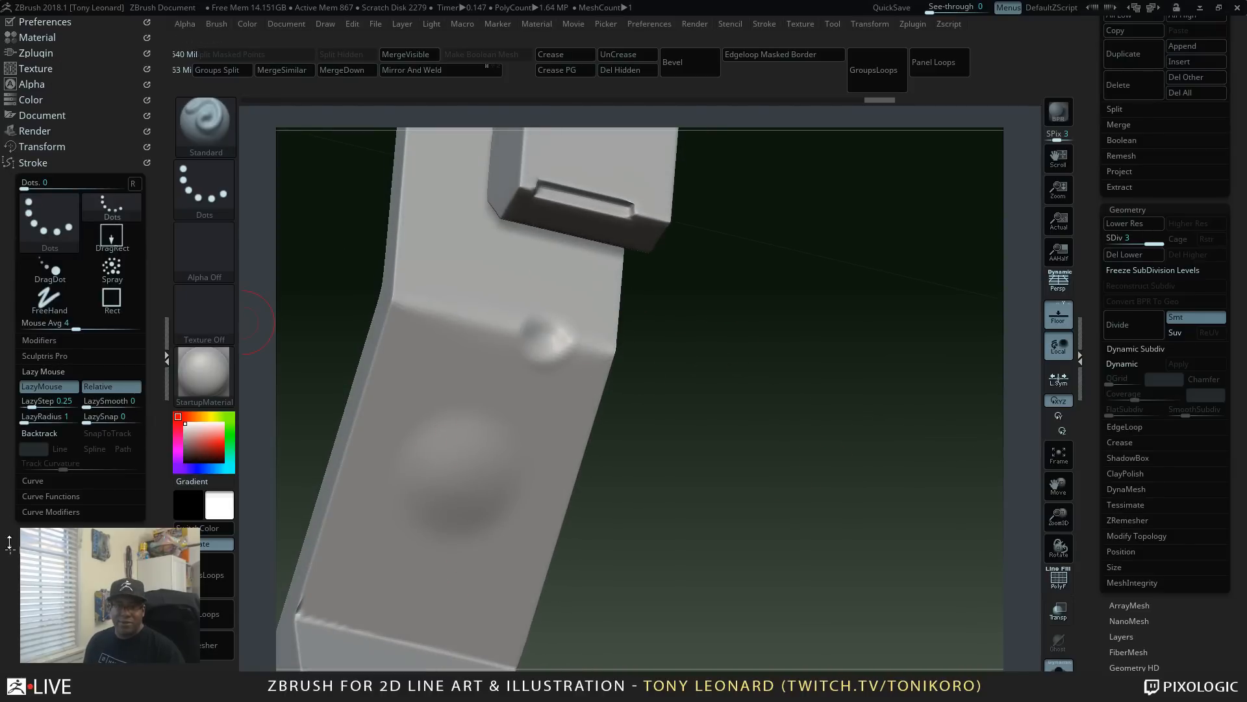
click(65, 386)
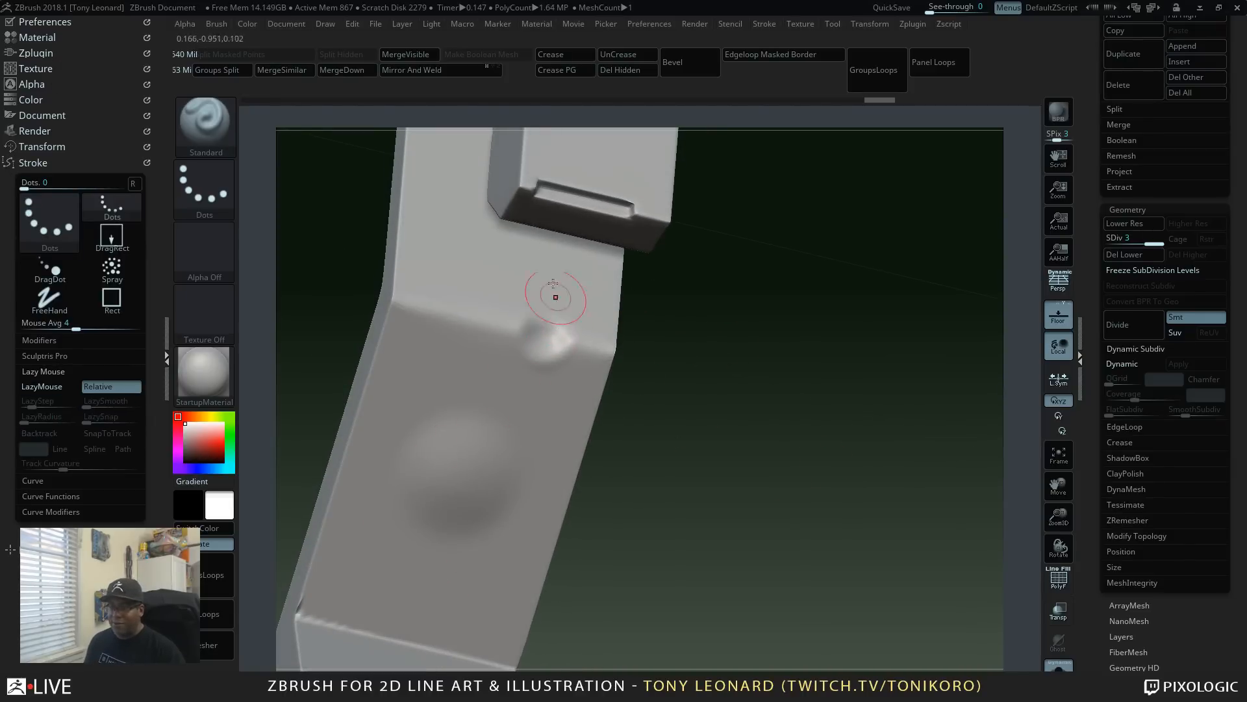
Step: Sculpt thin strokes and small dots from the bend's bump down to the broad test spot, smoothing one mark beside the bump
click(562, 335)
key(shift)
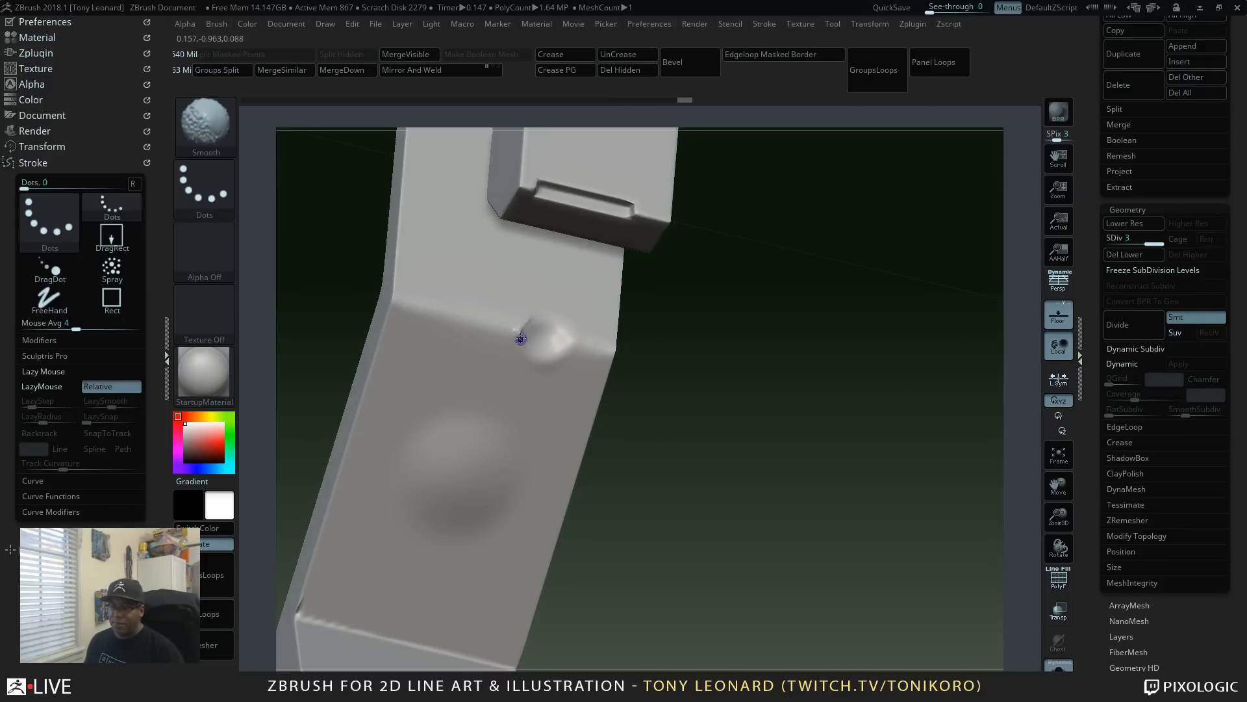
shift+drag(521, 338, 522, 342)
drag(507, 394, 513, 397)
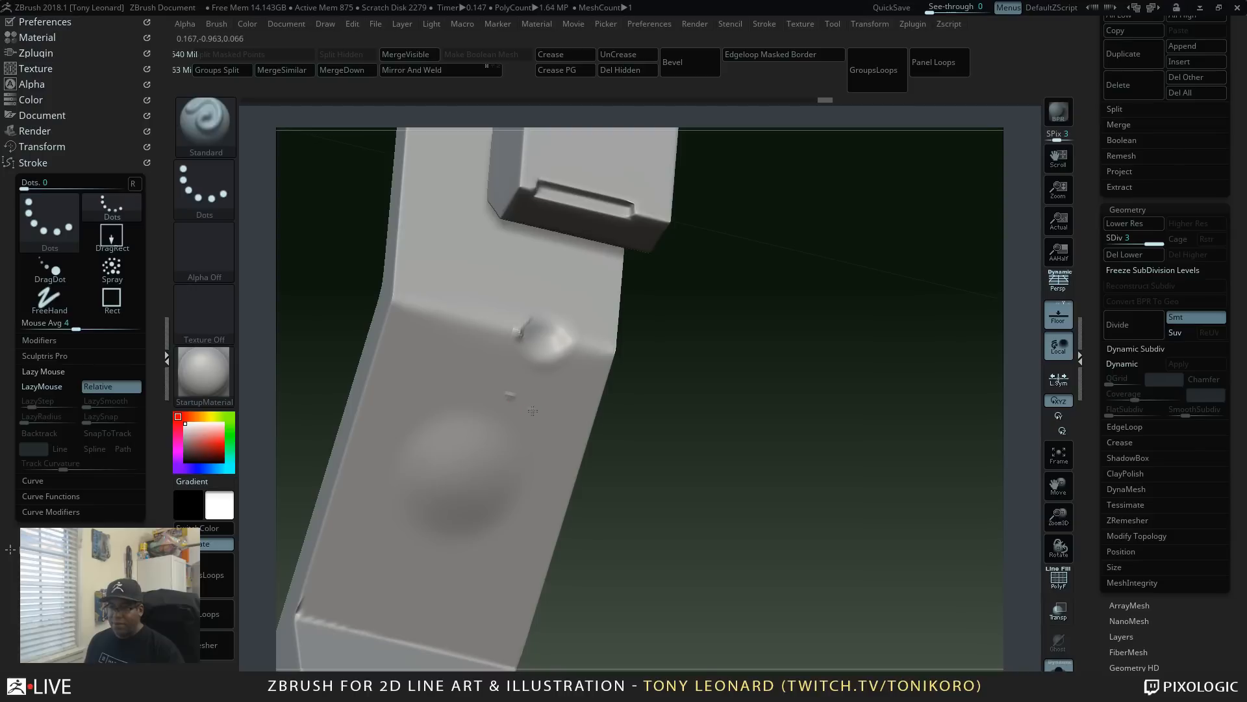
click(533, 411)
click(530, 359)
click(517, 396)
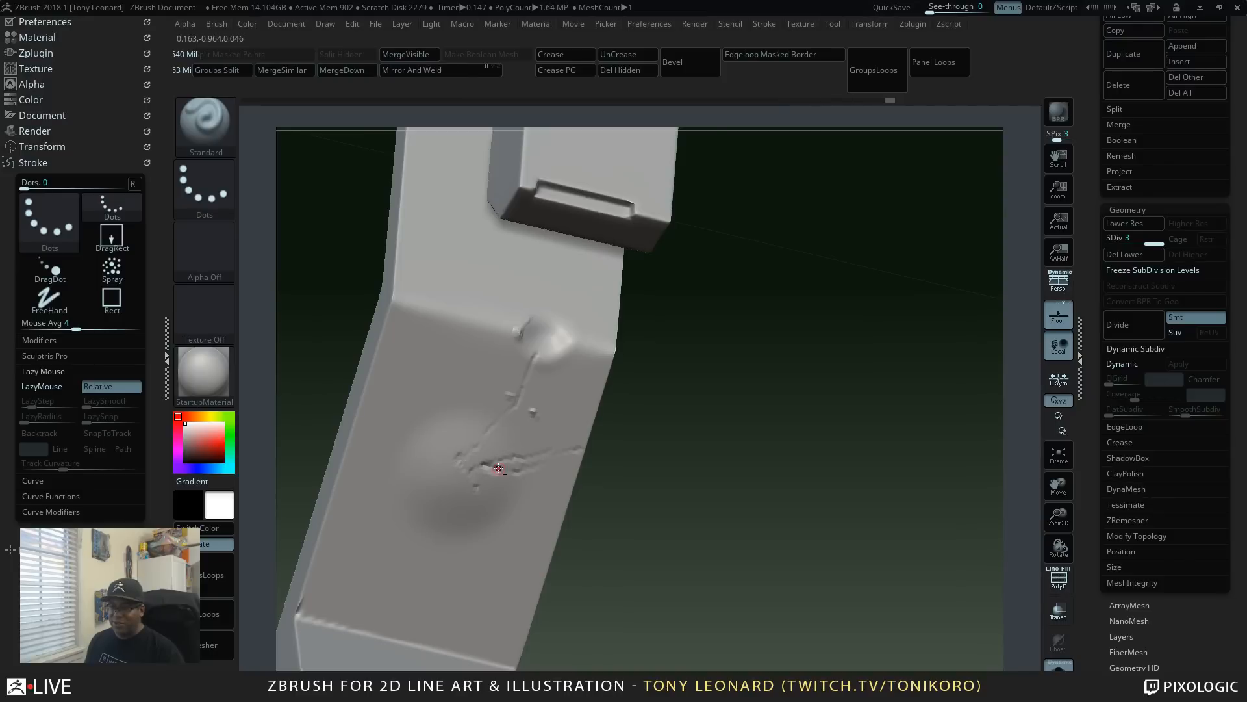
click(499, 468)
Step: Choose the Clay brush and add short overlapping strokes across the broad test spot on the frame's sloped face
key(b)
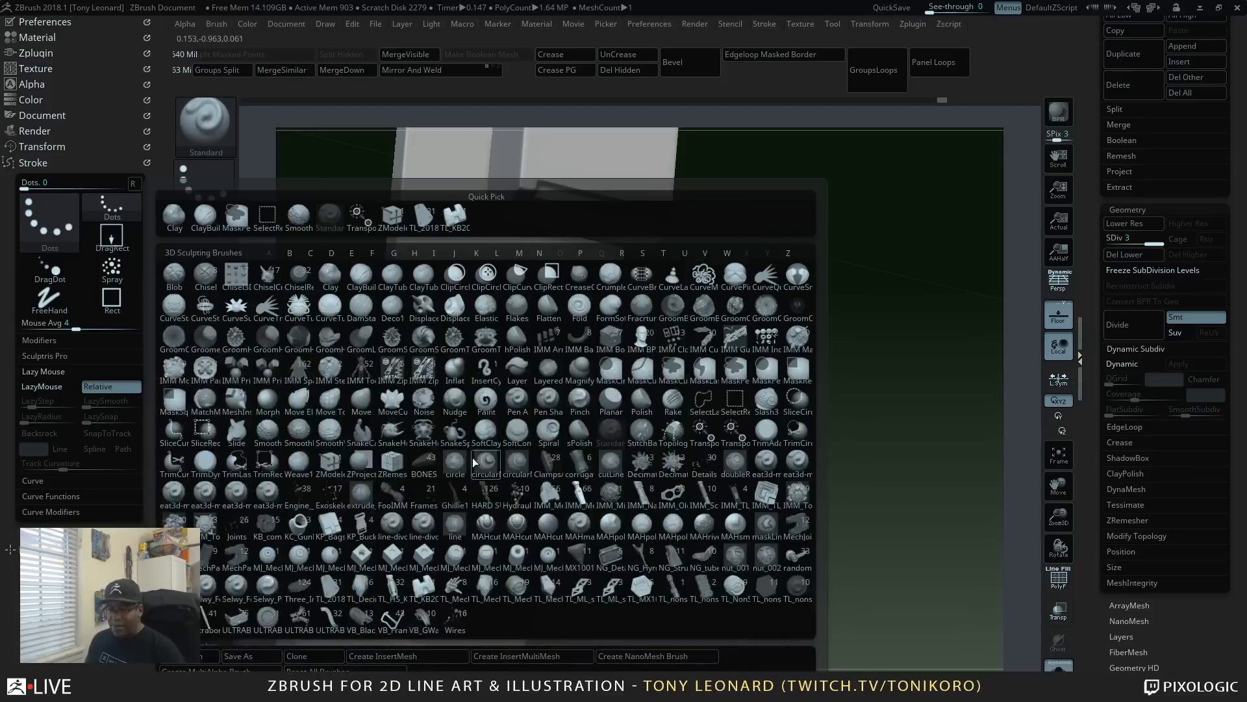
key(c)
key(l)
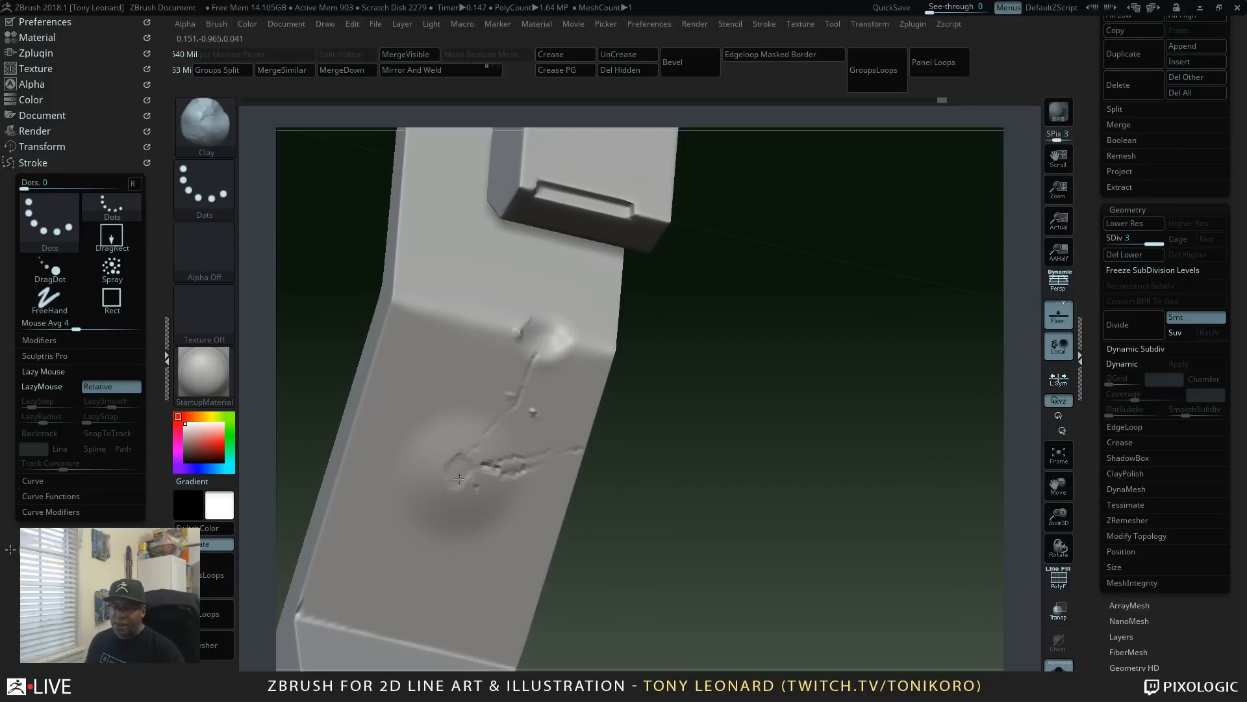
drag(459, 479, 453, 479)
drag(419, 460, 430, 494)
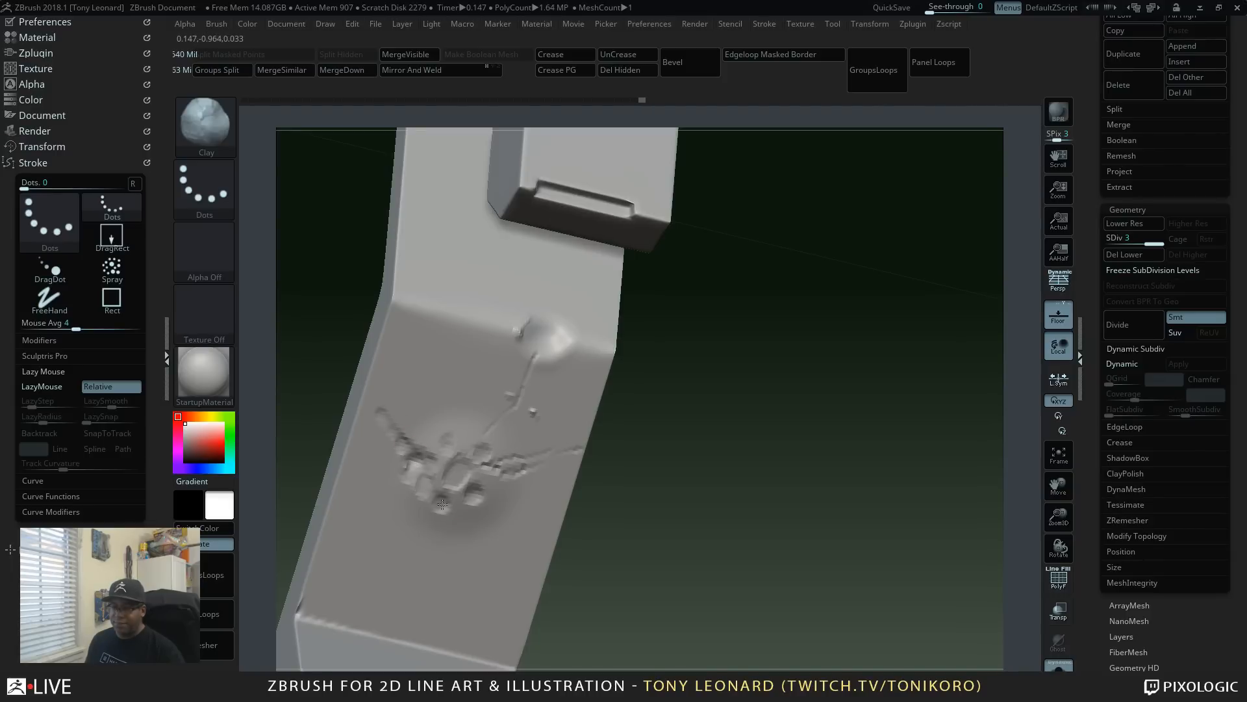
drag(736, 423, 774, 508)
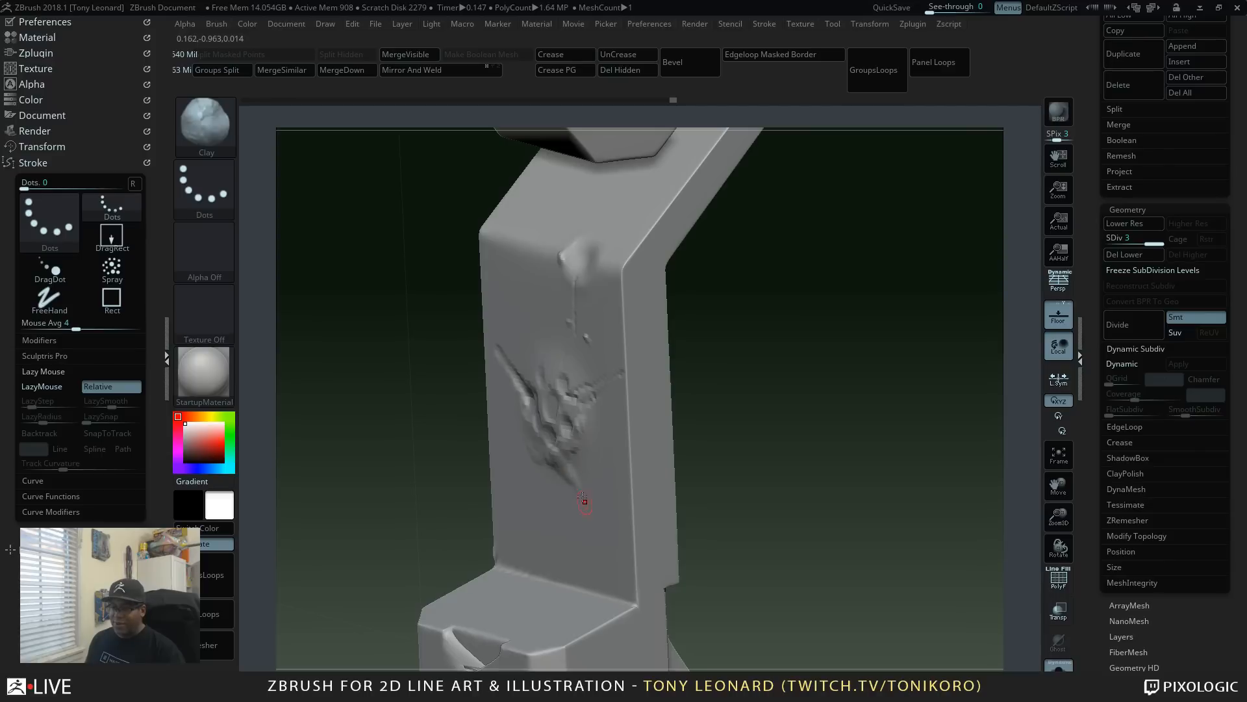
Step: Smooth the small marks below the bump and extend the clay patch with further strokes around its middle and lower edge
key(shift)
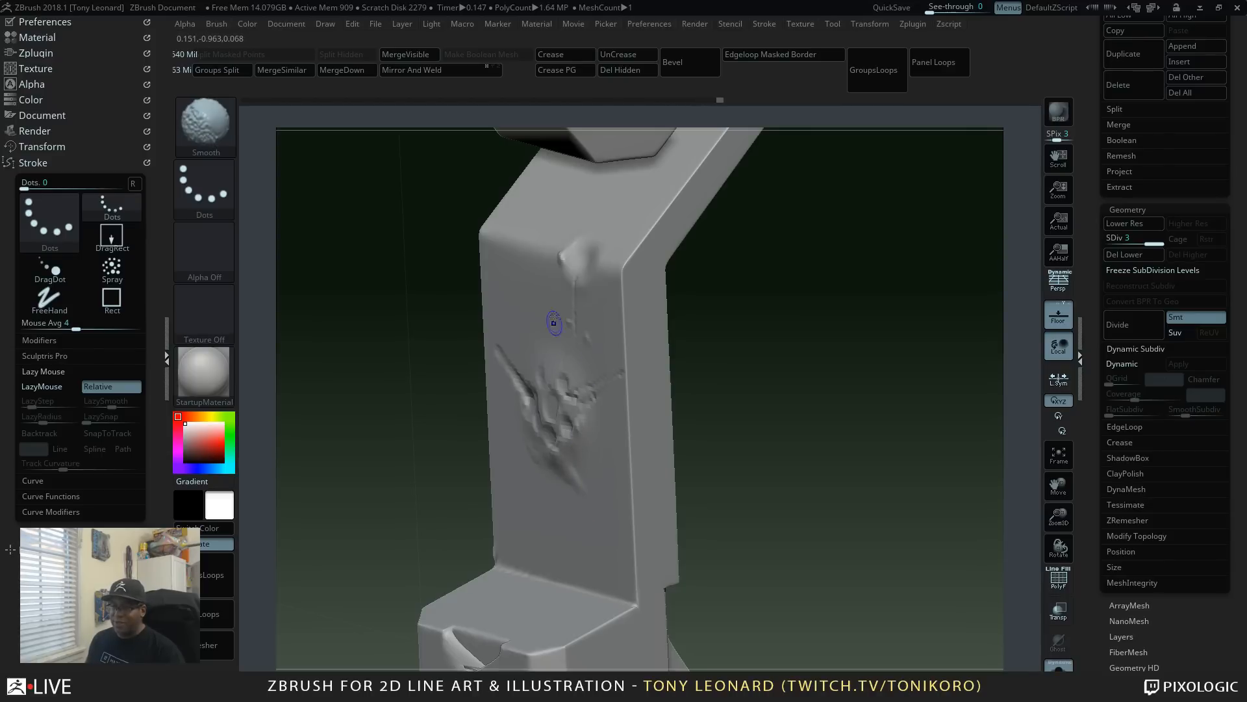
drag(771, 339, 821, 458)
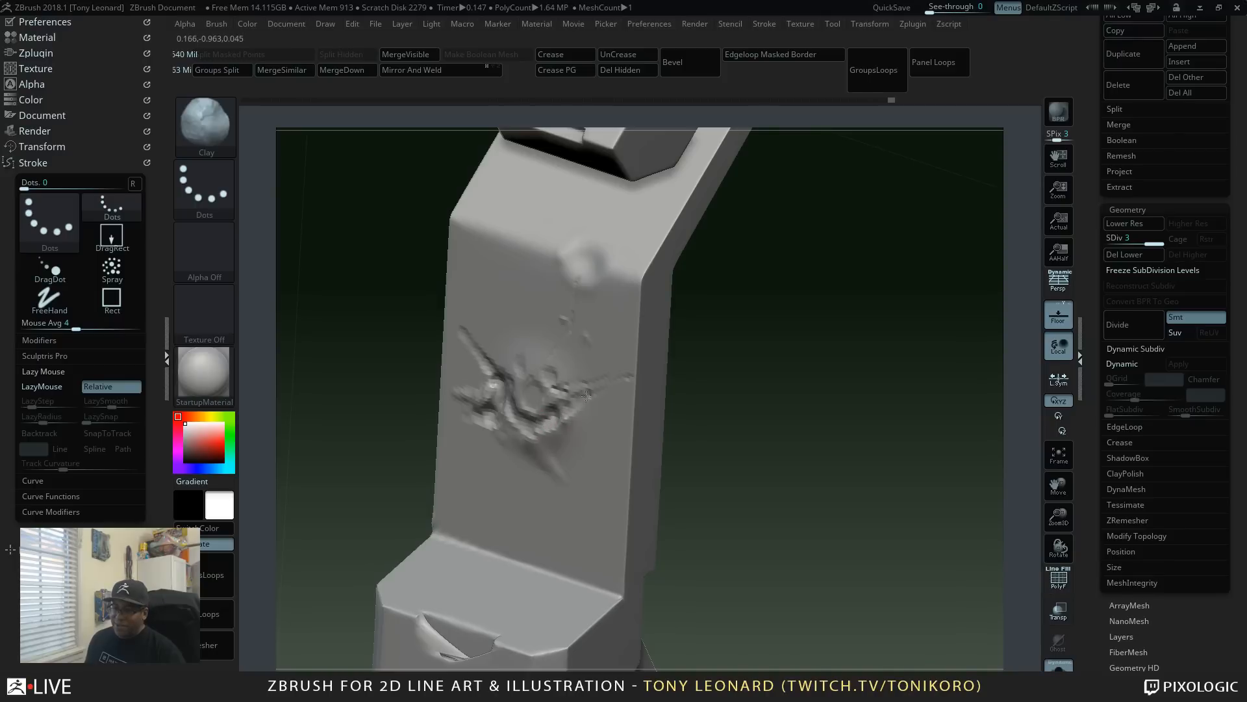
mouse_move(564, 413)
mouse_down()
mouse_move(631, 377)
mouse_move(545, 371)
mouse_move(586, 392)
mouse_up()
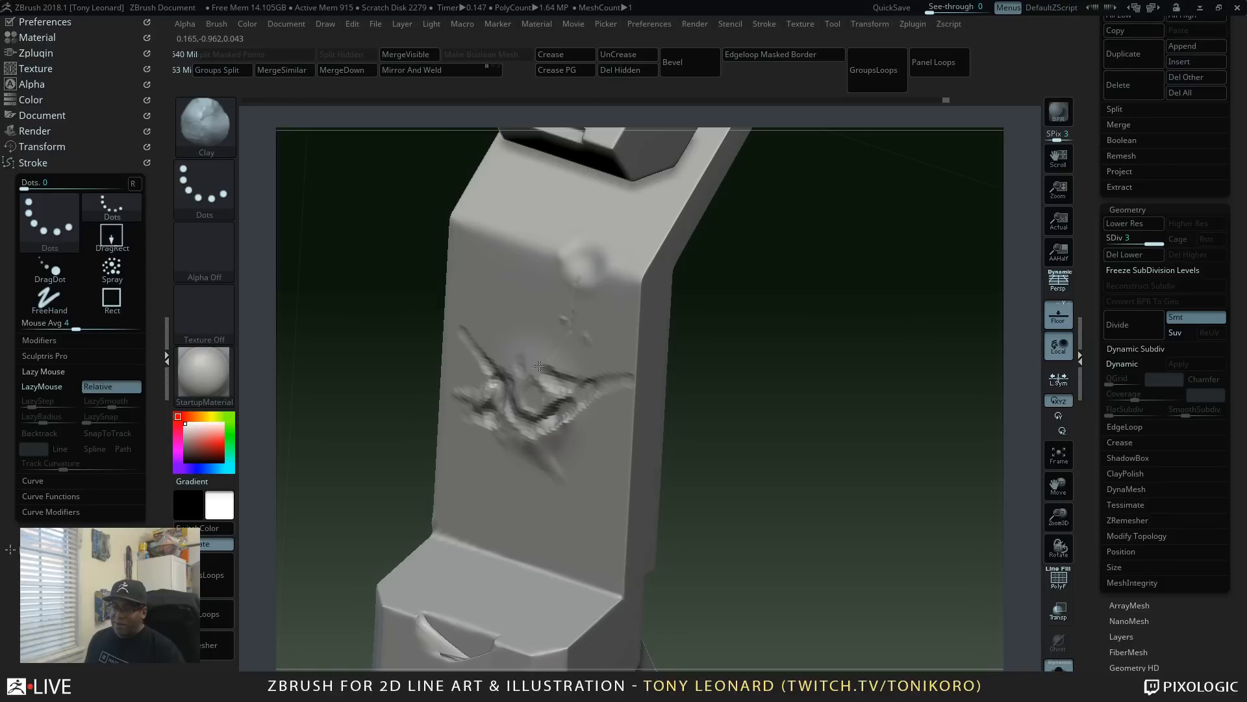
drag(533, 367, 532, 362)
drag(526, 338, 542, 360)
drag(790, 465, 825, 556)
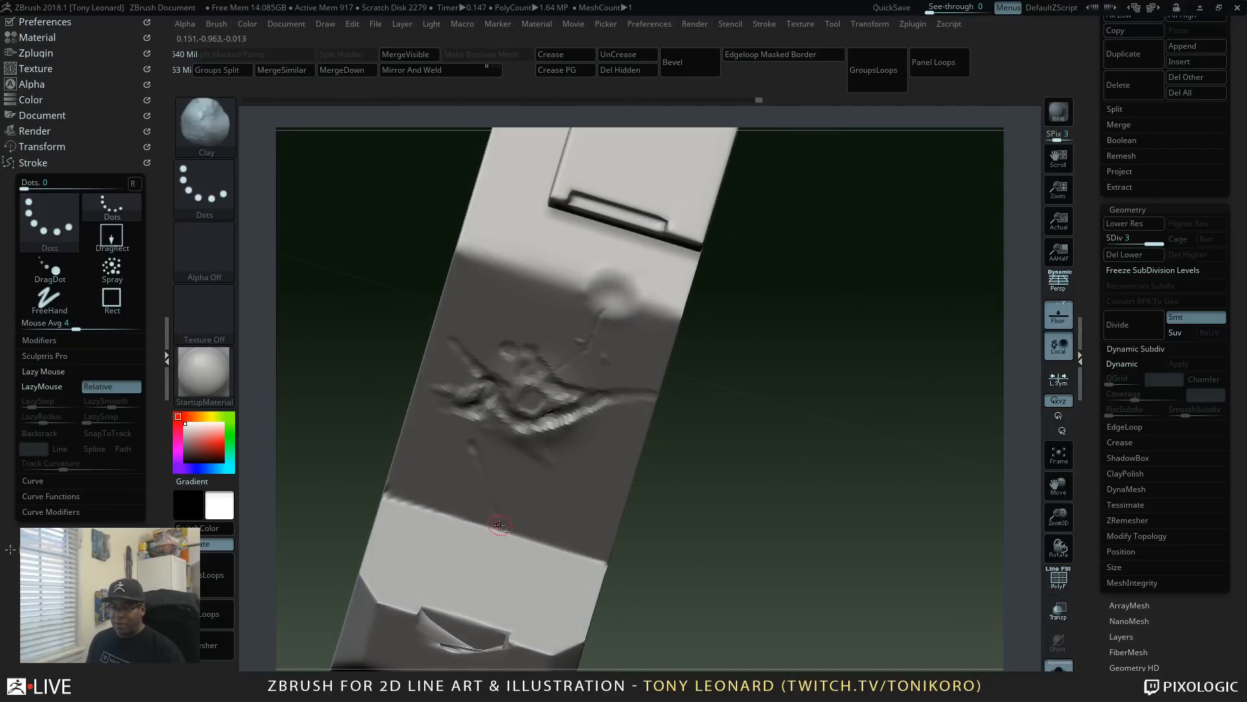
key(shift)
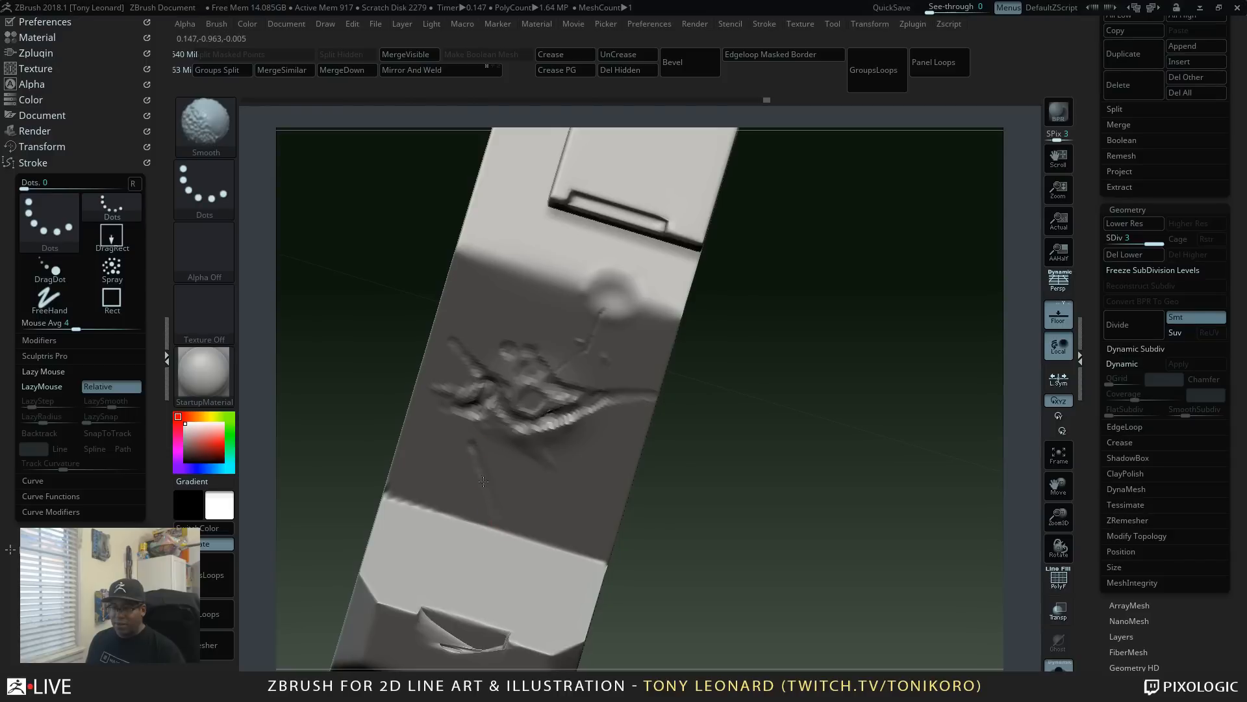
Step: Choose the DamStandard brush, carve thin creases around the round bump and through the clay patch, and soften the patch's outer strokes
key(b)
key(d)
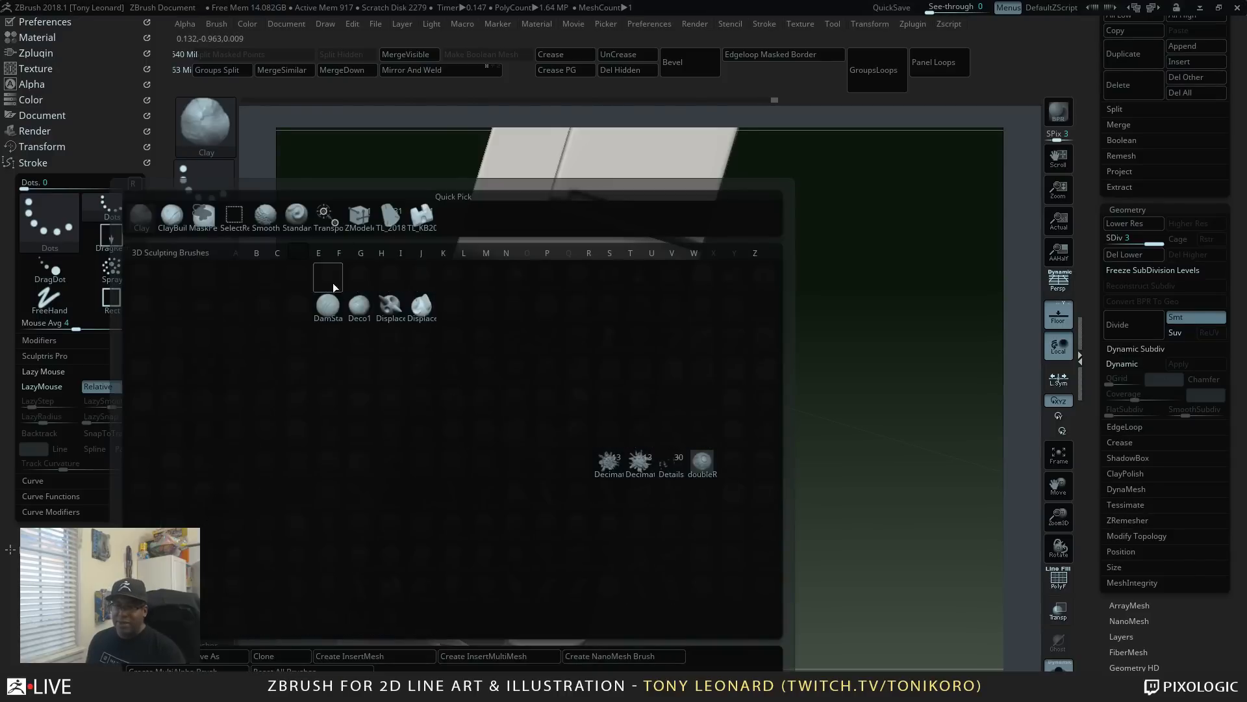
click(329, 305)
drag(762, 448, 751, 436)
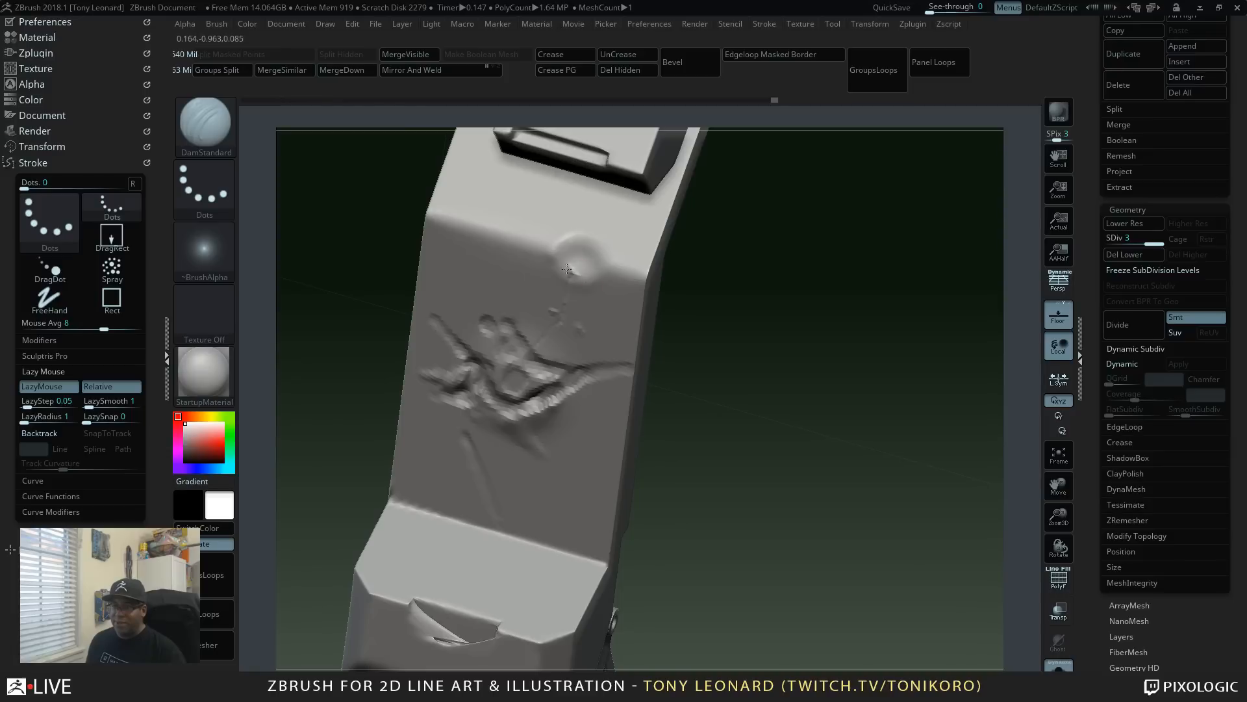
drag(576, 284, 597, 274)
key(shift)
mouse_move(594, 257)
mouse_down()
mouse_move(575, 278)
mouse_move(581, 244)
mouse_move(630, 199)
mouse_move(588, 232)
mouse_move(650, 215)
mouse_up()
click(634, 251)
click(630, 282)
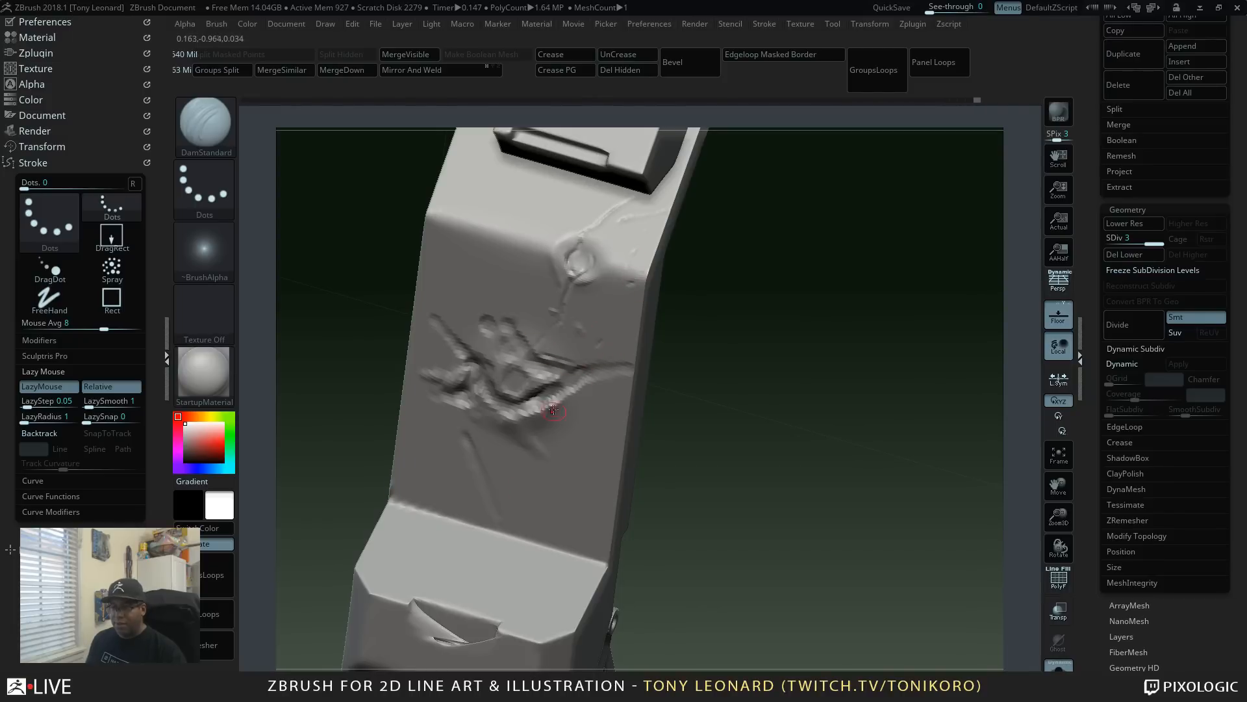
mouse_move(550, 392)
mouse_down()
mouse_move(562, 391)
mouse_move(514, 415)
mouse_move(552, 376)
mouse_up()
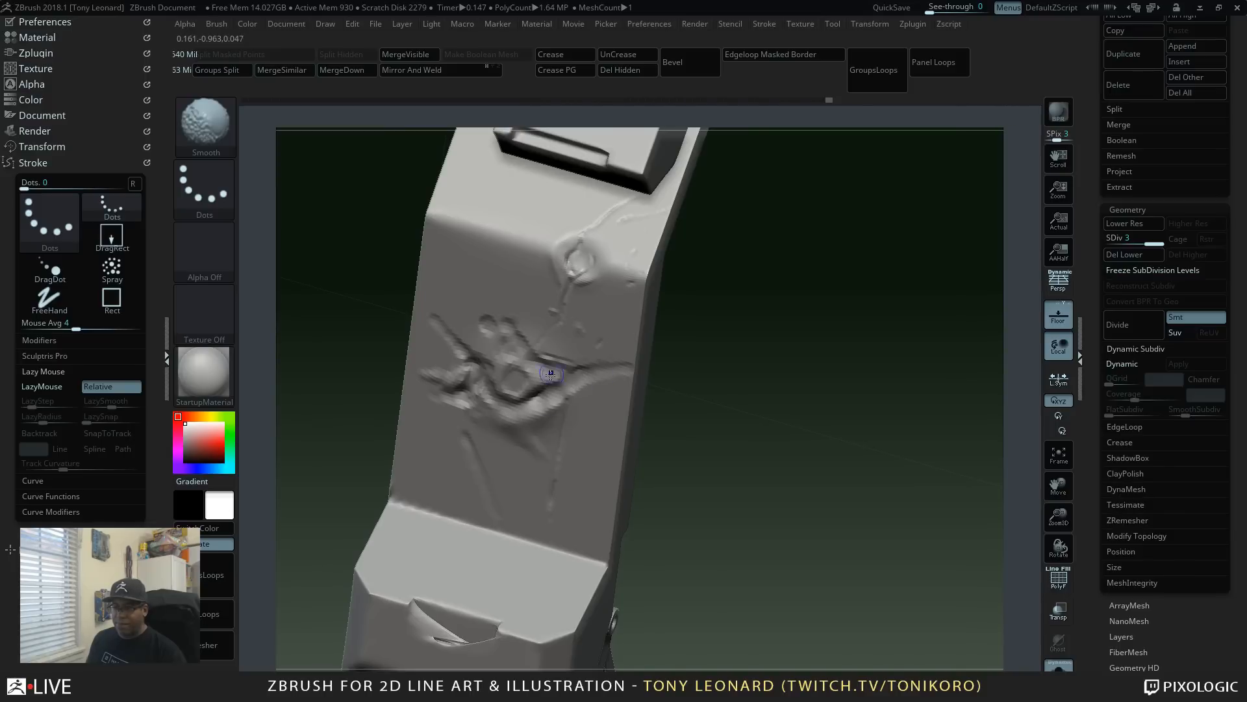
mouse_move(452, 344)
shift+mouse_down()
mouse_move(447, 316)
mouse_move(457, 356)
mouse_move(508, 339)
mouse_move(523, 372)
shift+mouse_up()
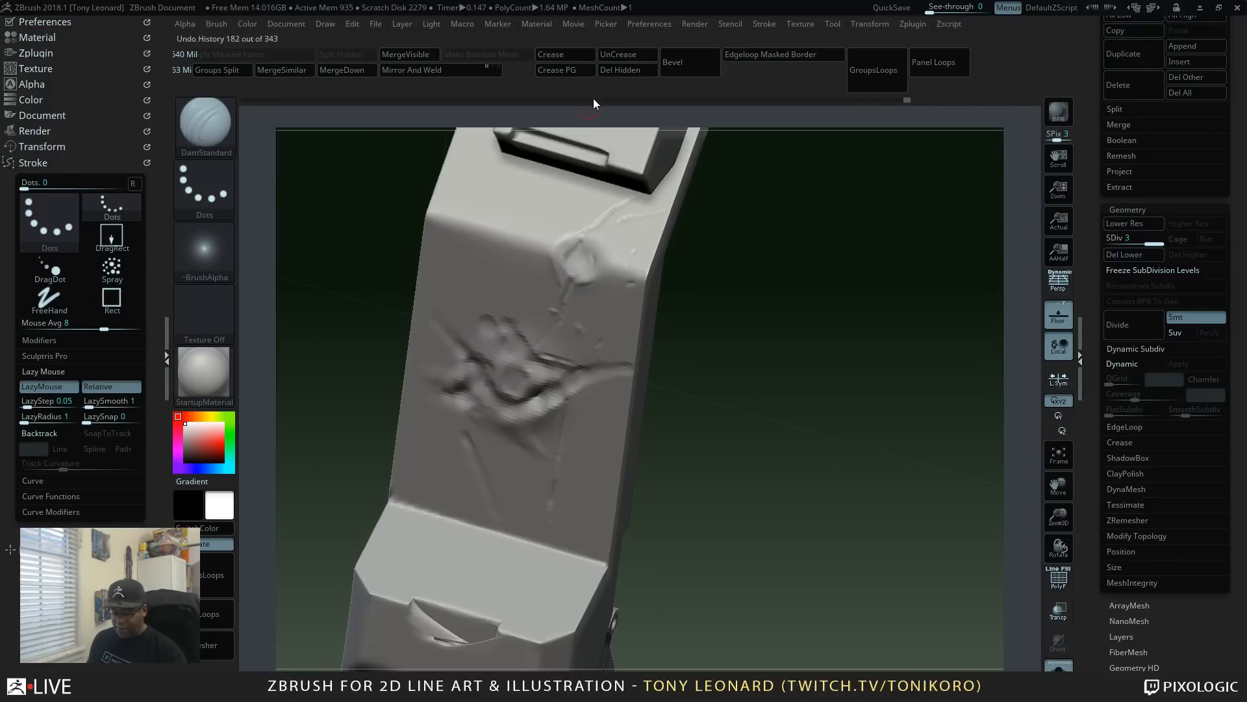
Step: Choose the ClayBuildup brush and layer rough strokes around the round bump and along the patch's upper edge
key(b)
key(c)
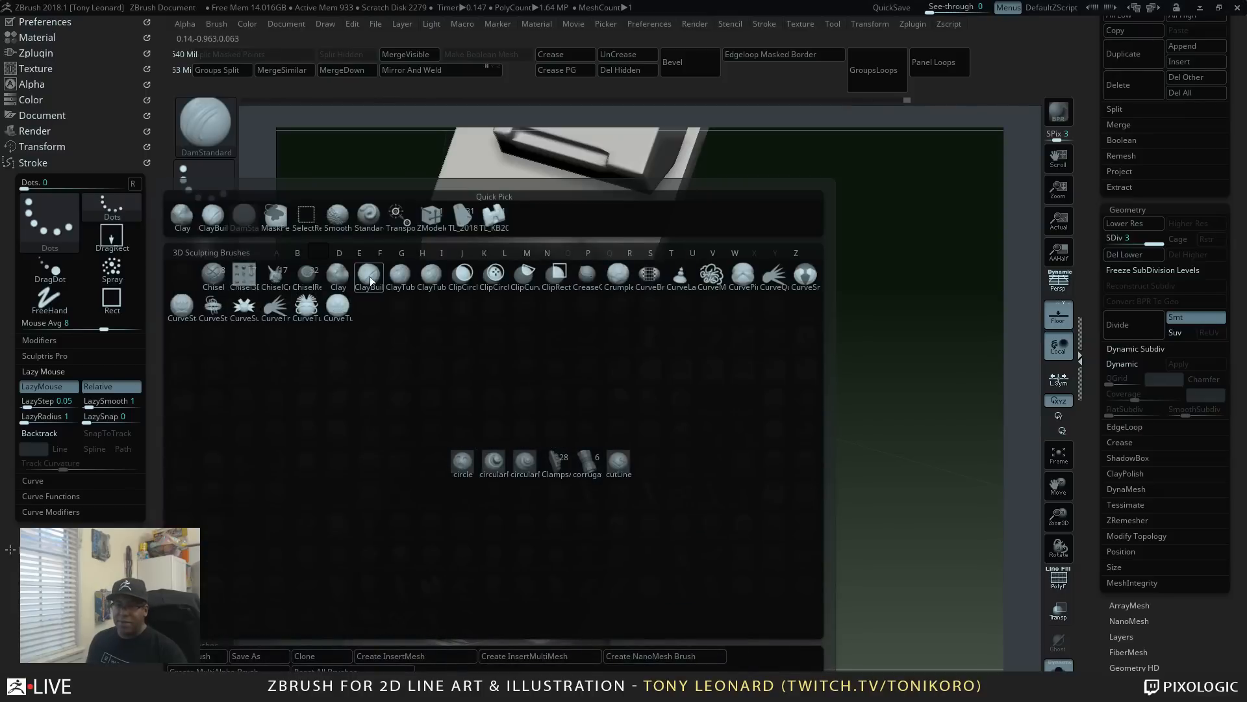
key(b)
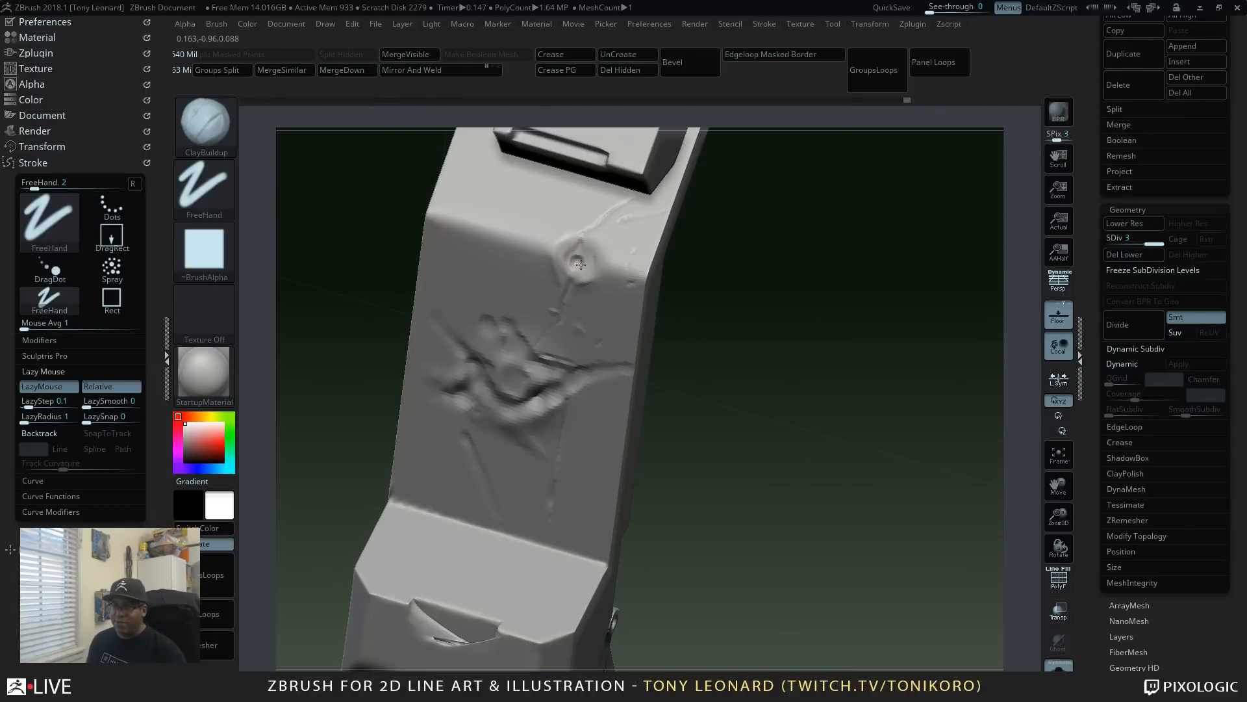
mouse_move(582, 260)
mouse_down()
mouse_move(591, 282)
mouse_move(557, 281)
mouse_move(548, 266)
mouse_move(547, 244)
mouse_move(577, 226)
mouse_move(540, 258)
mouse_move(577, 217)
mouse_move(604, 251)
mouse_move(580, 248)
mouse_move(593, 242)
mouse_move(588, 268)
mouse_move(598, 243)
mouse_move(629, 261)
mouse_up()
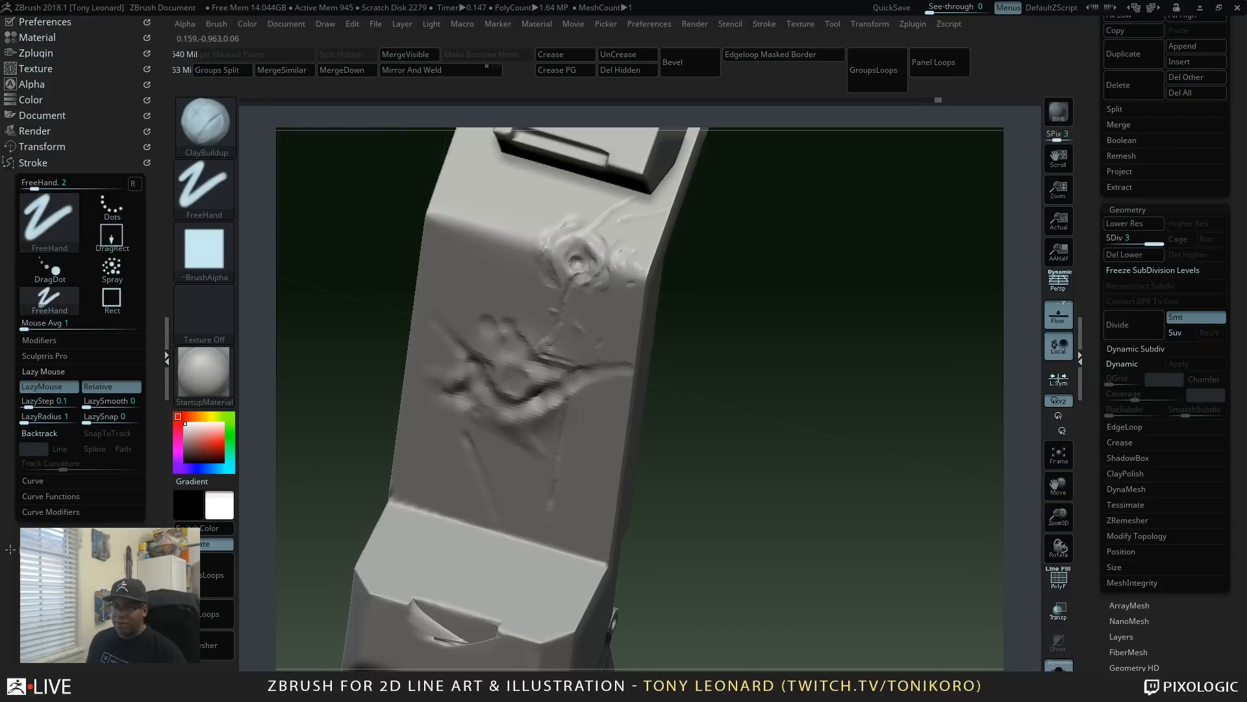
drag(512, 331, 522, 341)
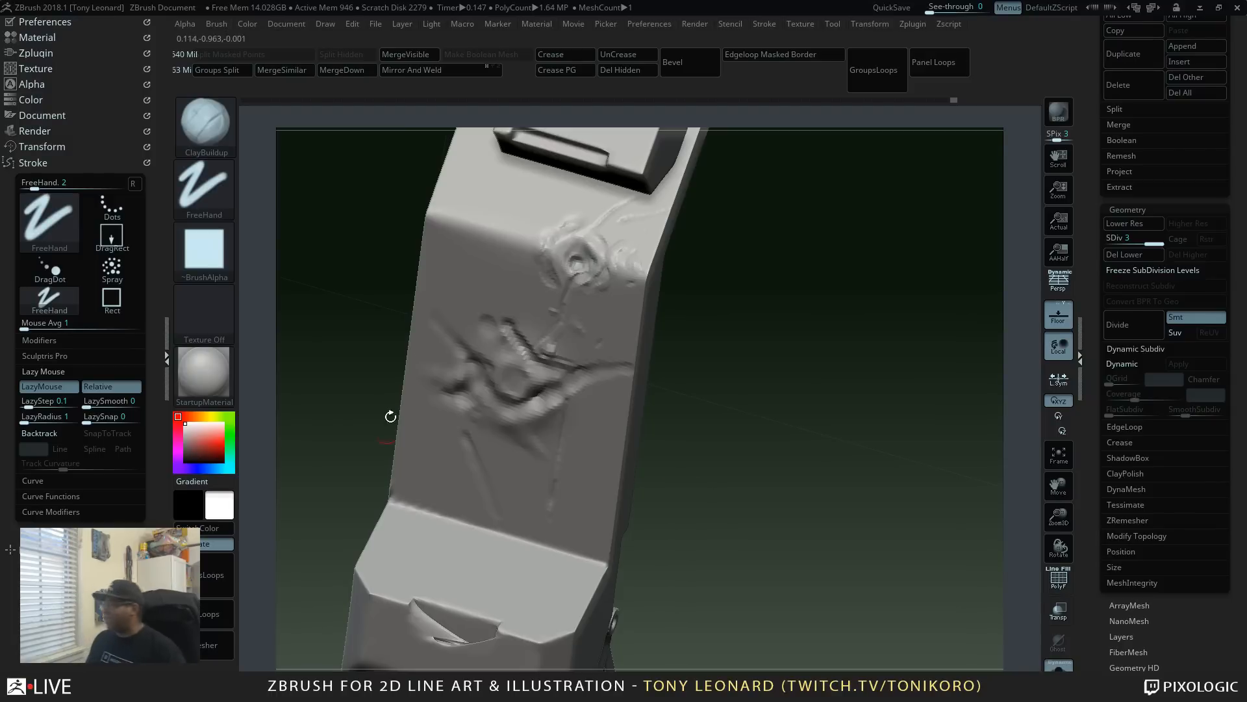
Step: Smooth the blocky strokes on the patch's upper edge and work ClayBuildup strokes into its centre
mouse_move(751, 436)
mouse_down()
mouse_move(786, 465)
mouse_move(827, 466)
mouse_up()
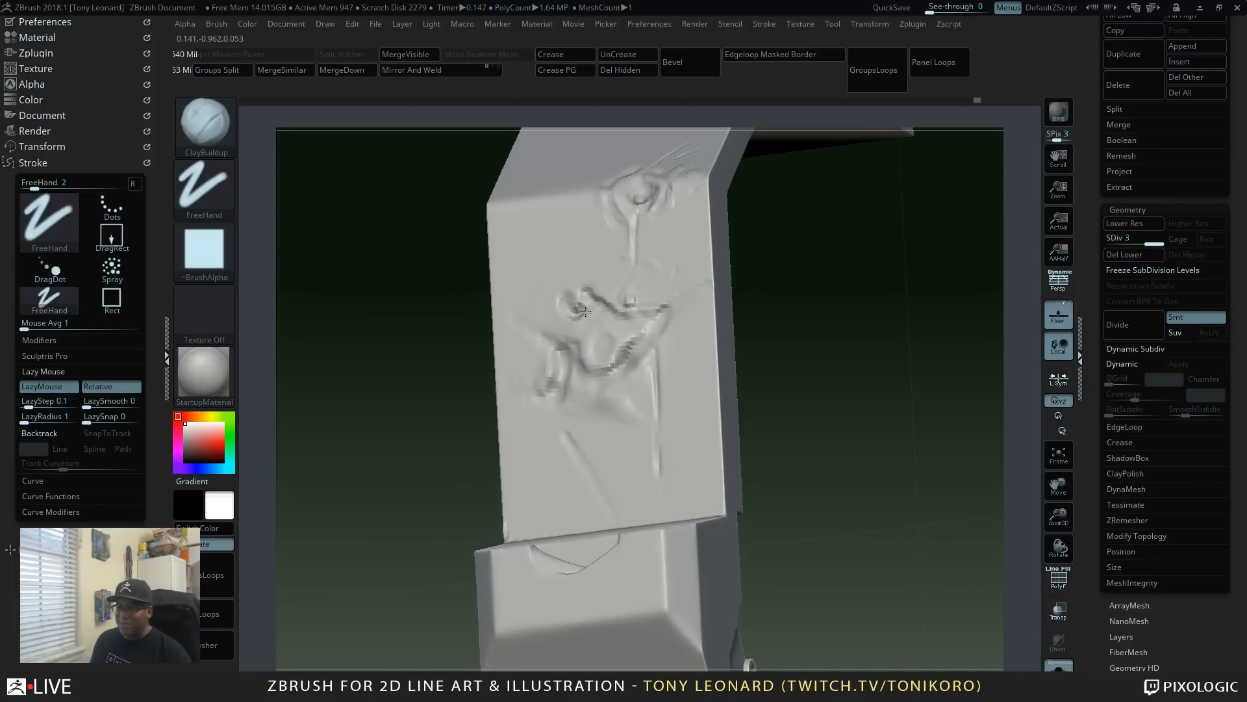
key(shift)
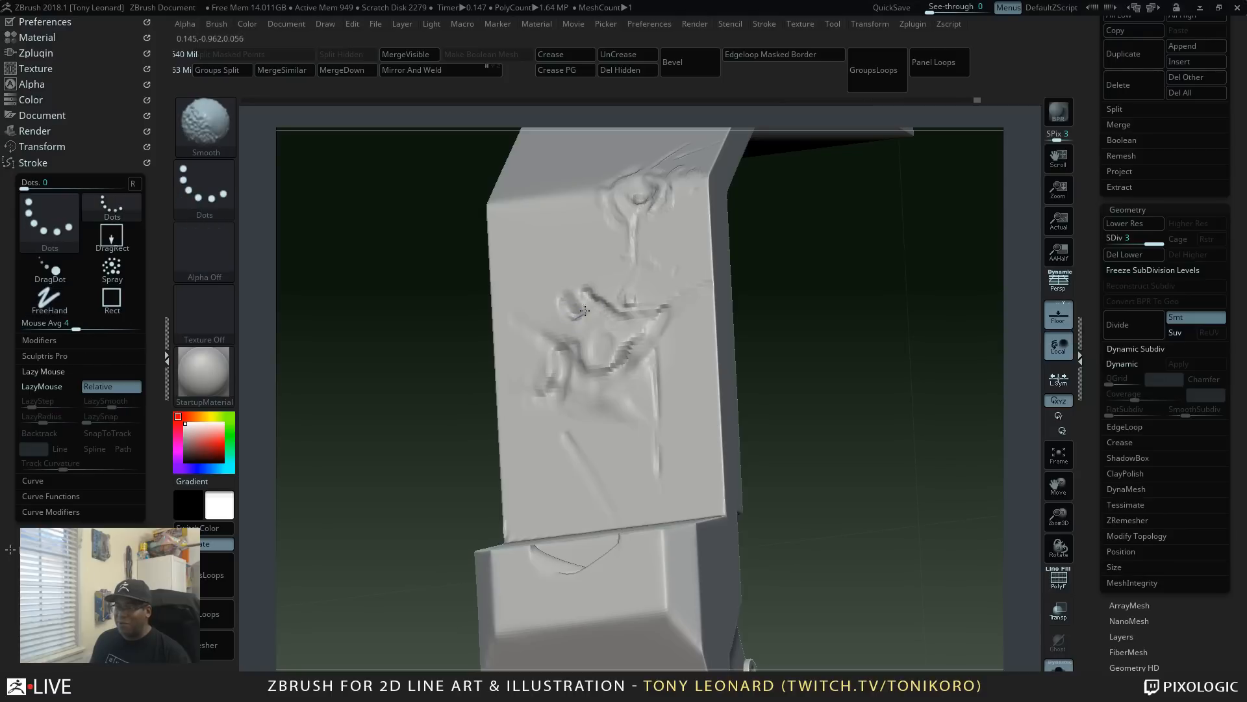
mouse_move(579, 312)
shift+mouse_down()
mouse_move(588, 293)
mouse_move(635, 329)
mouse_move(653, 321)
shift+mouse_up()
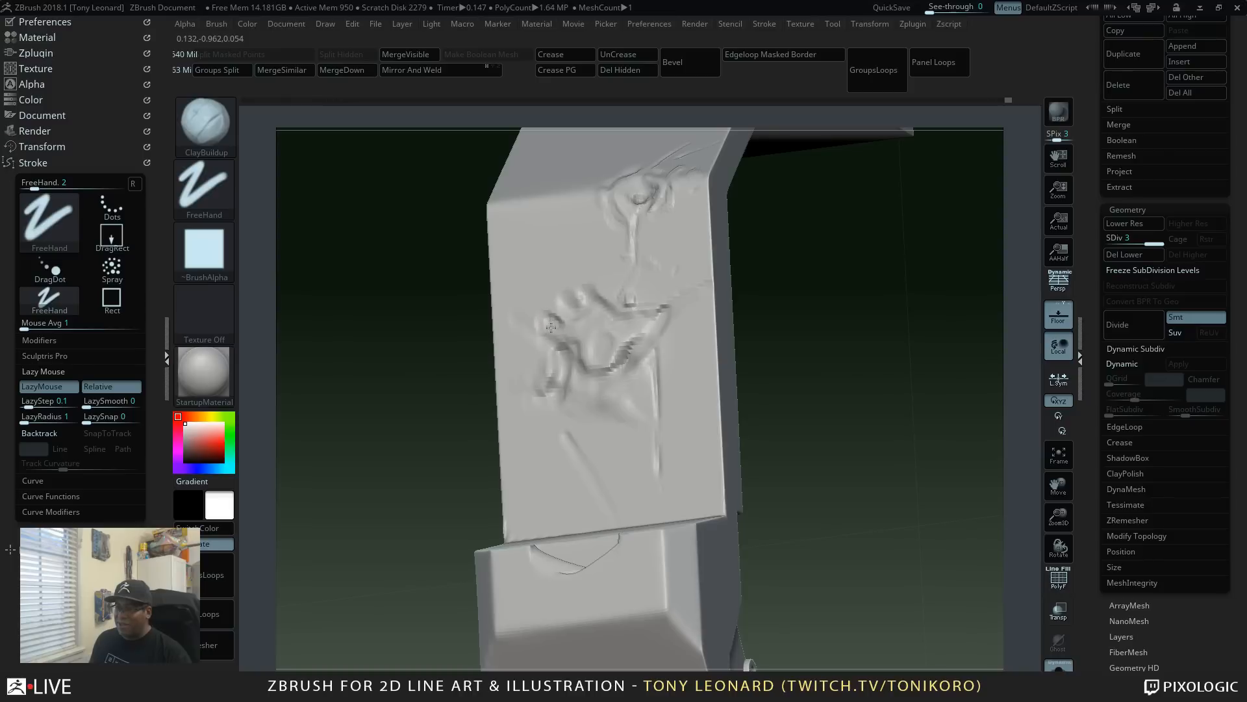
key(shift)
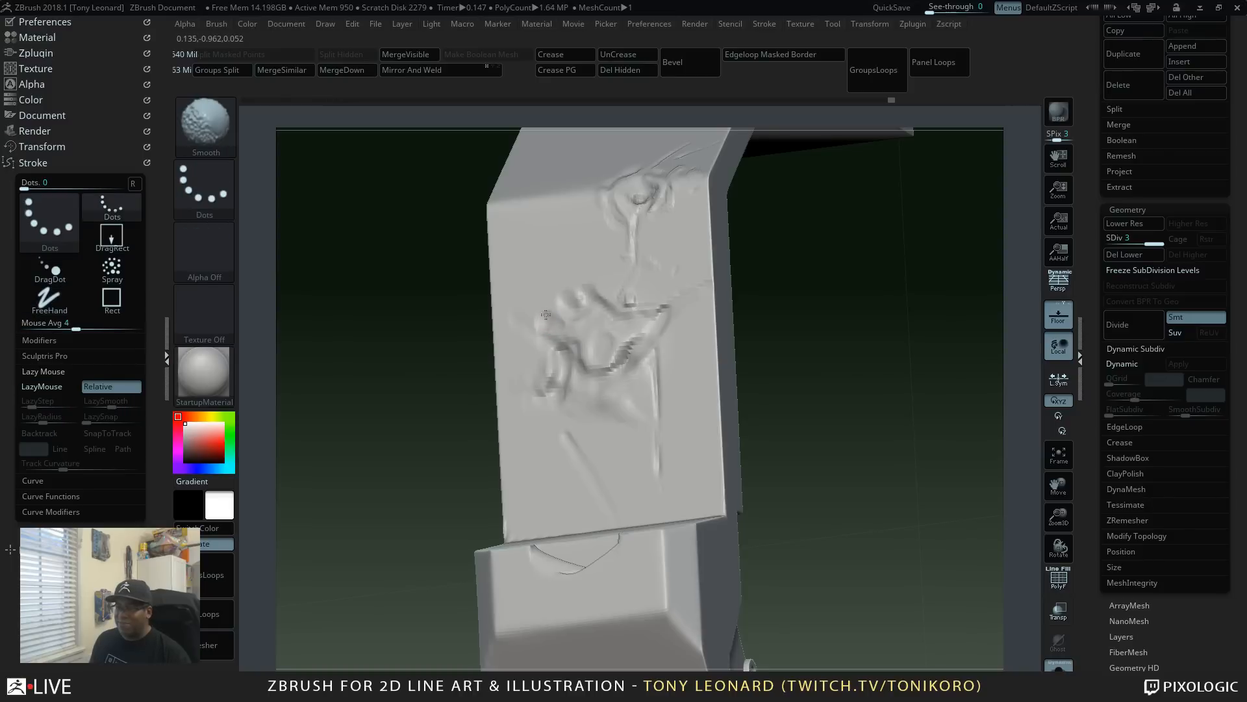
mouse_move(852, 398)
mouse_down()
mouse_move(563, 351)
mouse_move(609, 355)
mouse_up()
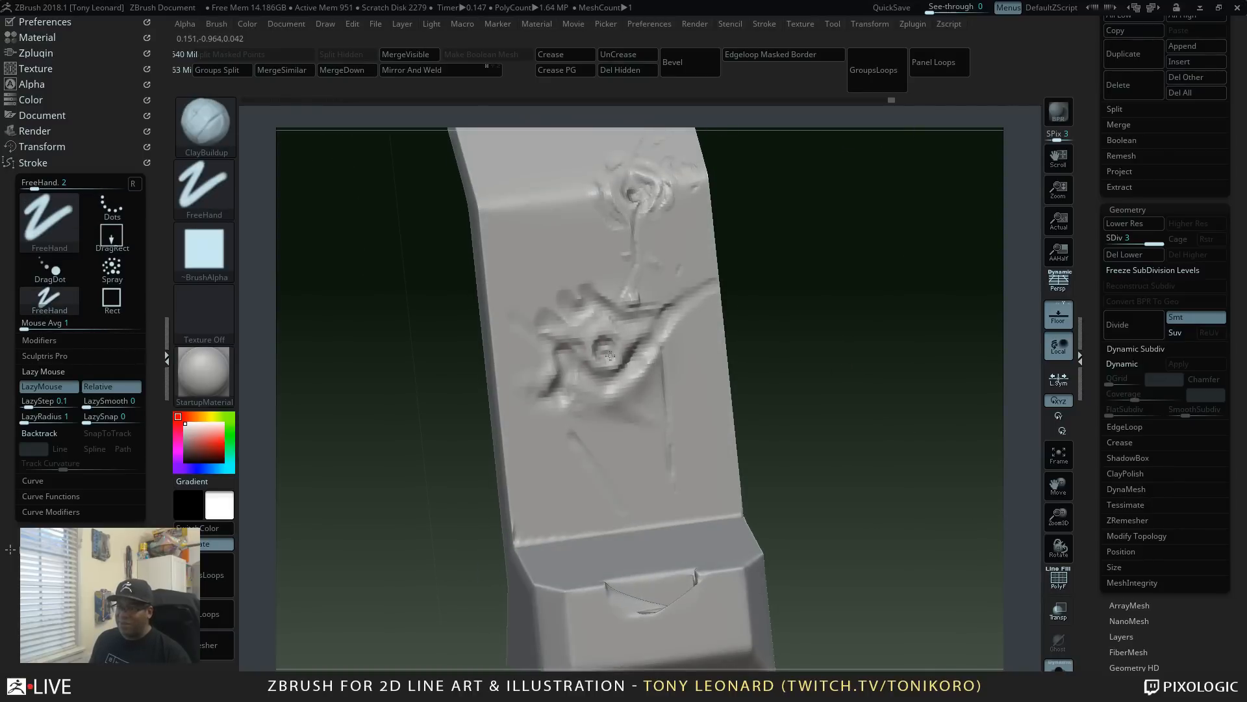
Step: Smooth the clay patch's lower outer end and add small ClayBuildup marks on the surface just below it
key(shift)
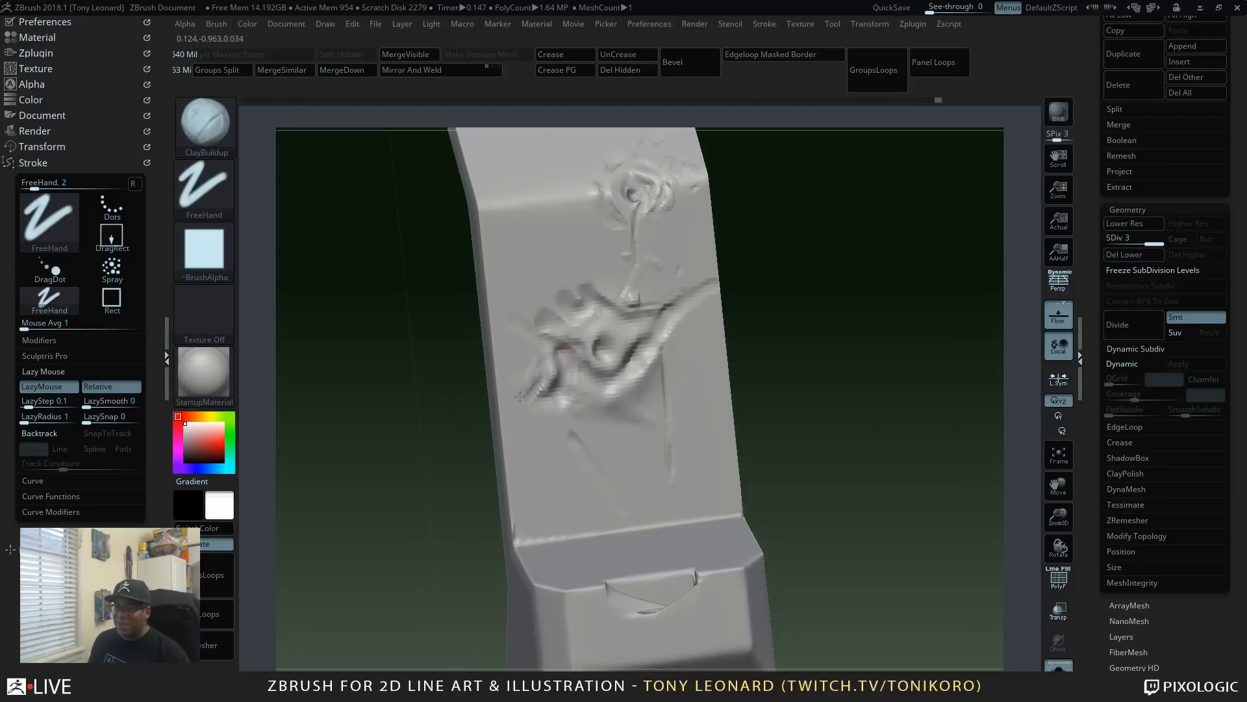
key(shift)
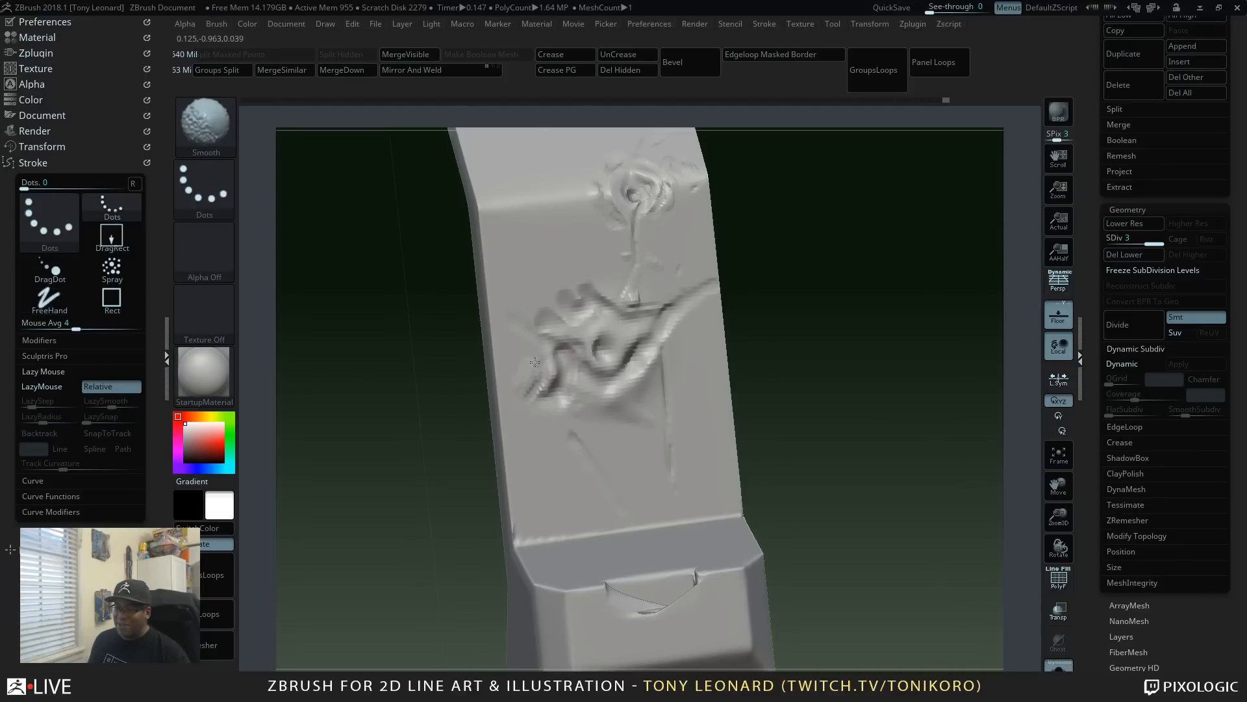
mouse_move(519, 394)
shift+mouse_down()
mouse_move(538, 394)
mouse_move(533, 432)
mouse_move(570, 475)
shift+mouse_up()
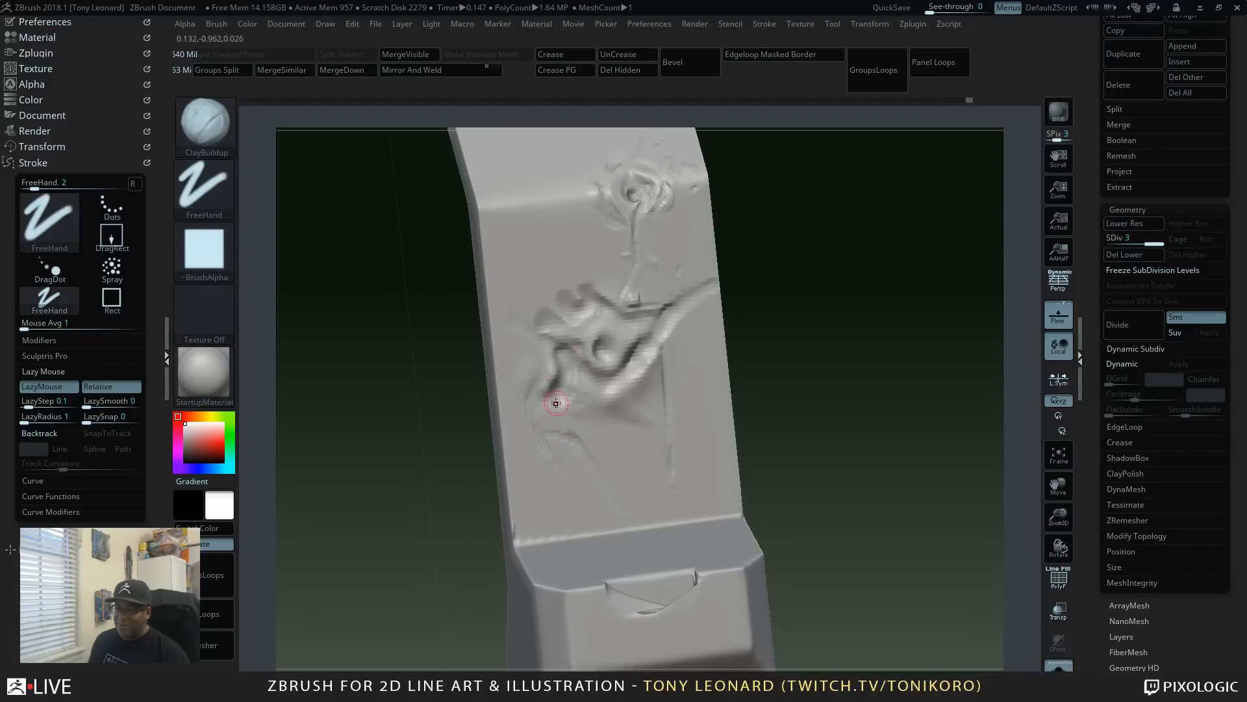
drag(556, 403, 558, 406)
Step: Choose the DamStandard brush and carve a thin crease from the clay patch's lower end out to the frame's edge
drag(809, 454, 855, 478)
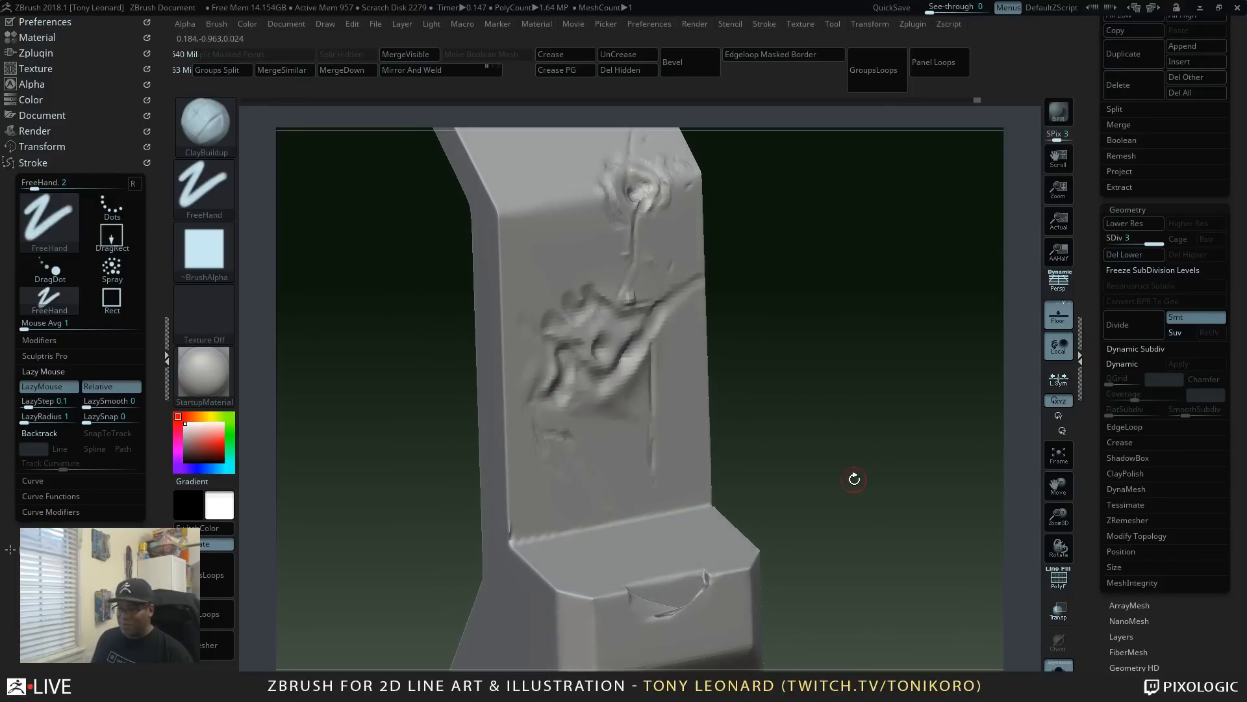
key(b)
key(d)
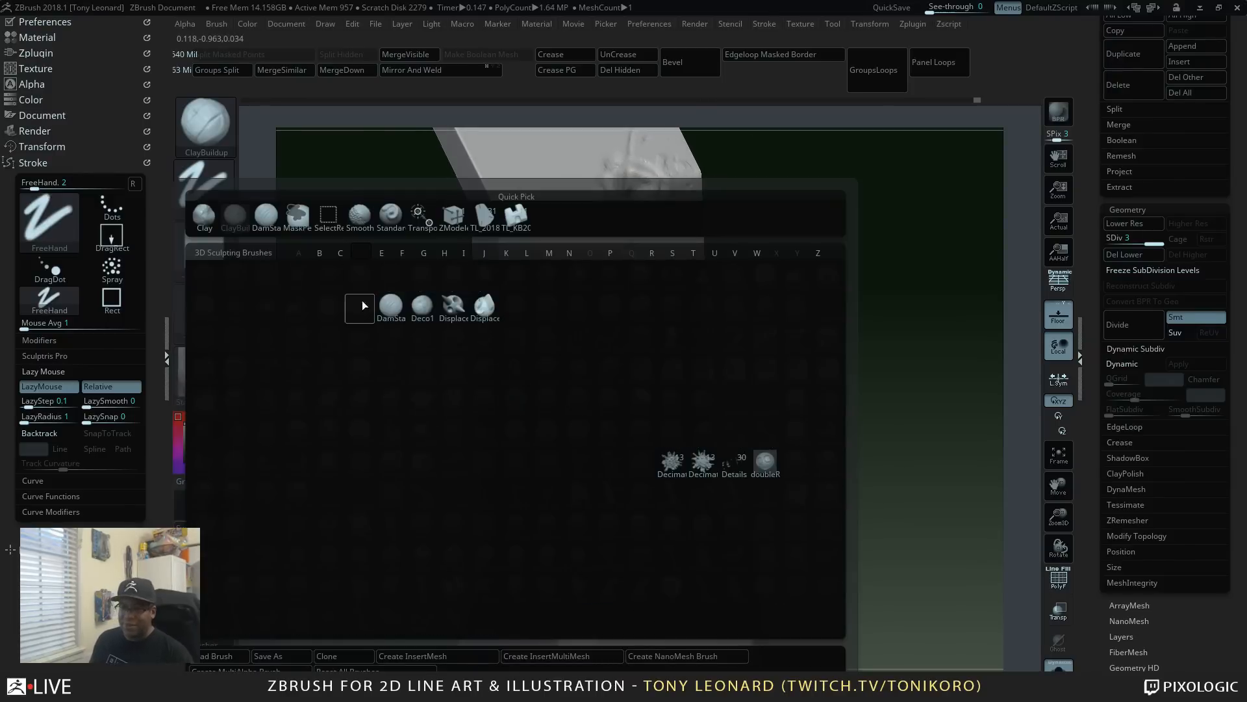
key(s)
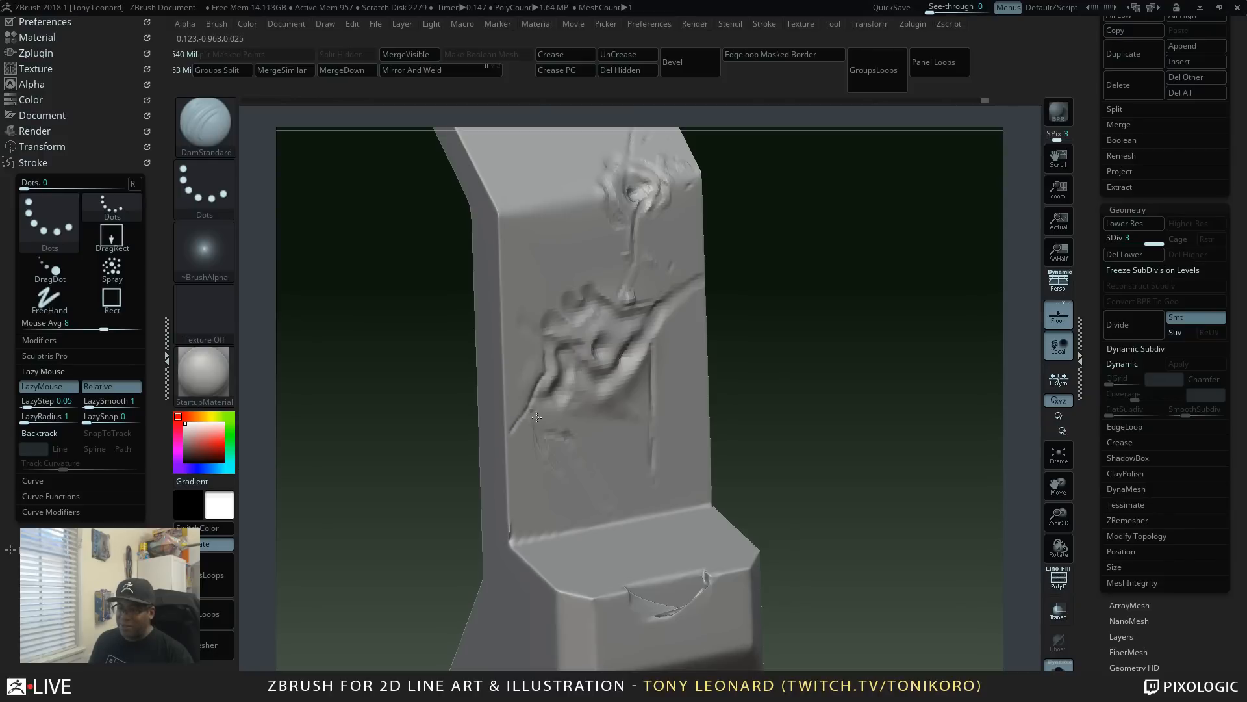
Step: Show the ZRemesher settings and examine the sculpted frame segment from several angles and distances
drag(860, 432, 776, 418)
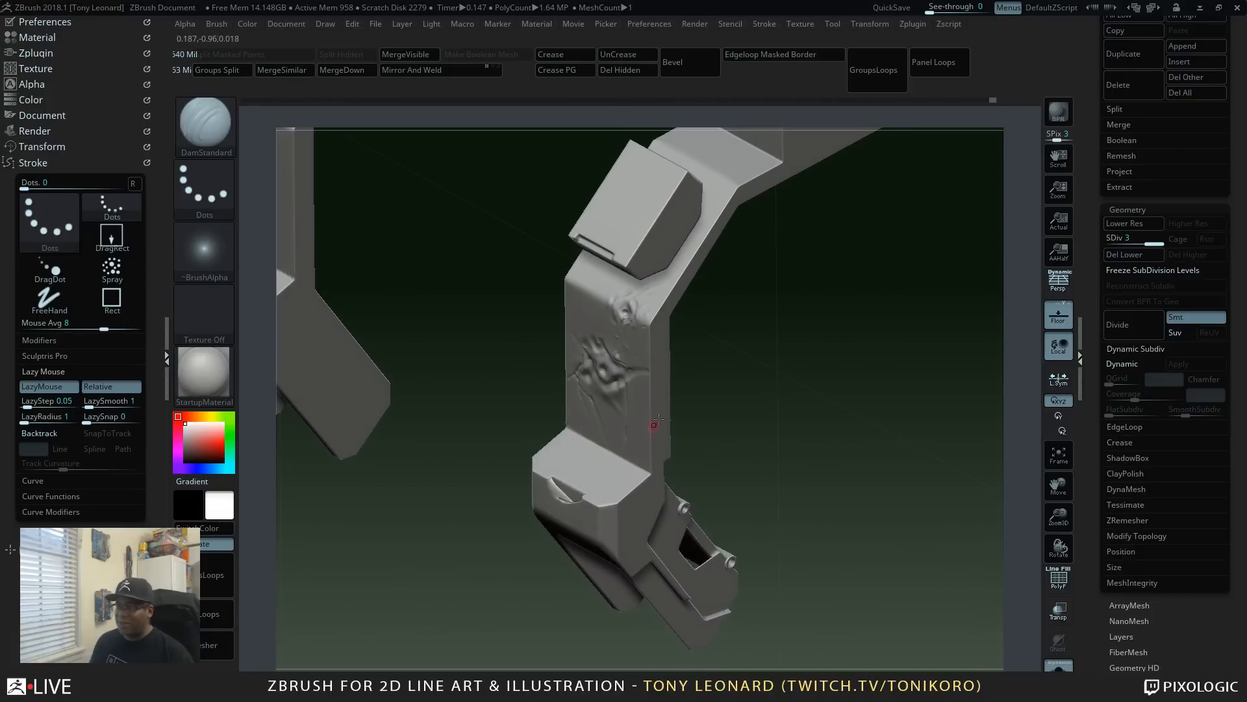
click(1128, 520)
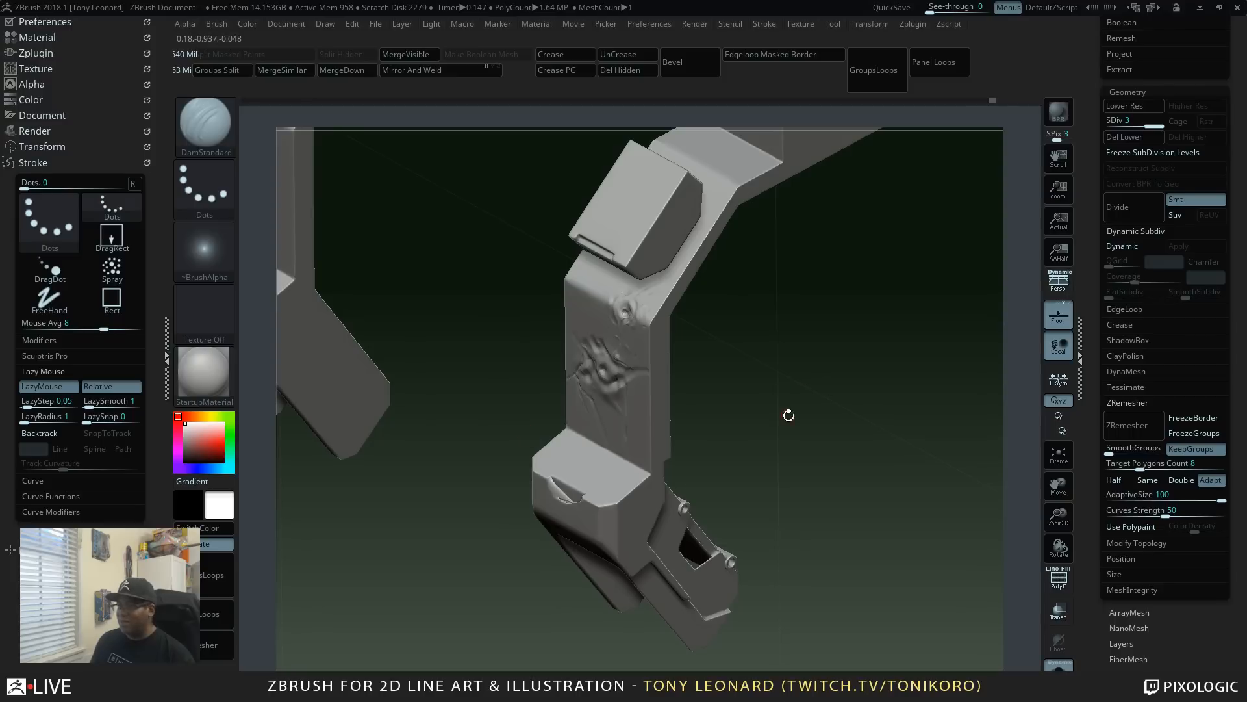
drag(784, 395, 803, 427)
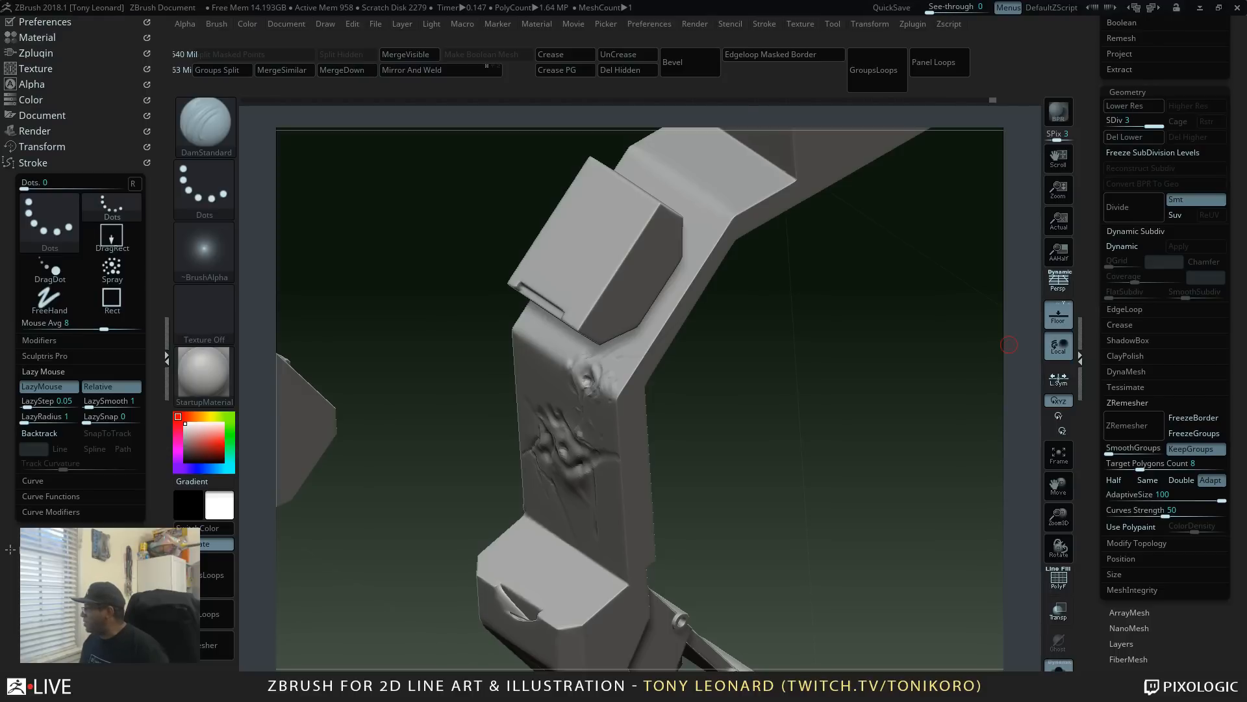
key(alt+Tab)
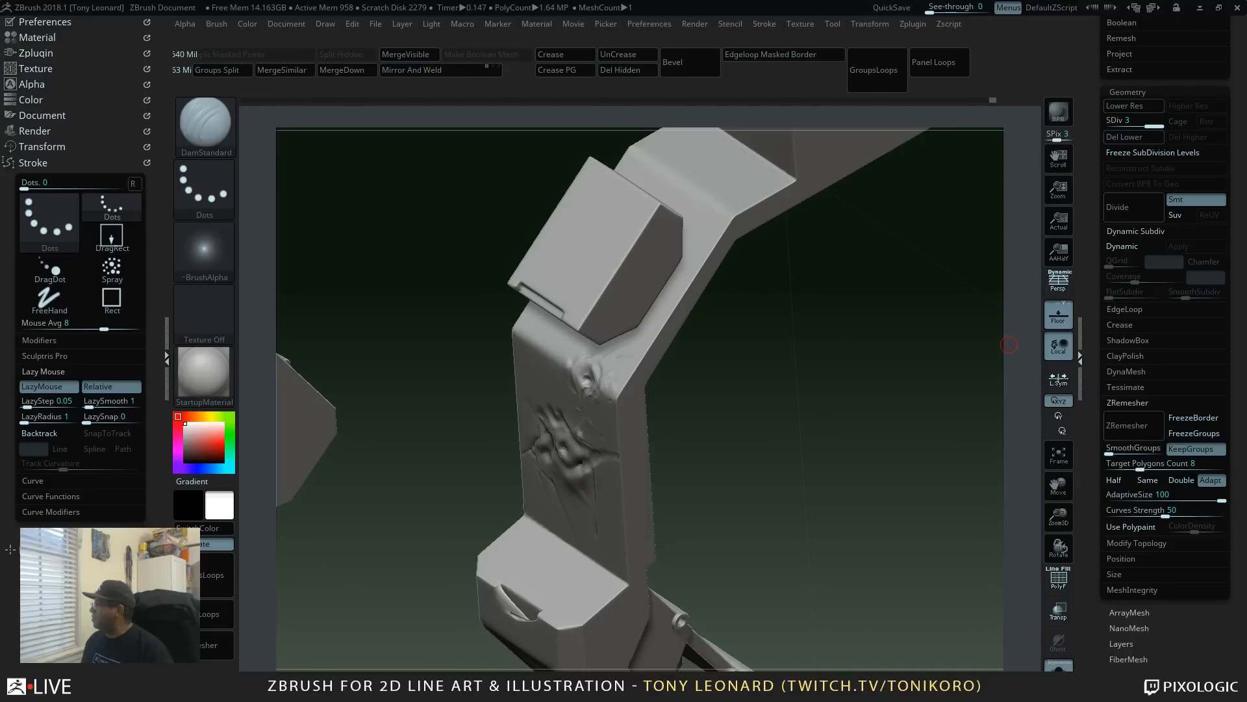
key(alt+Tab)
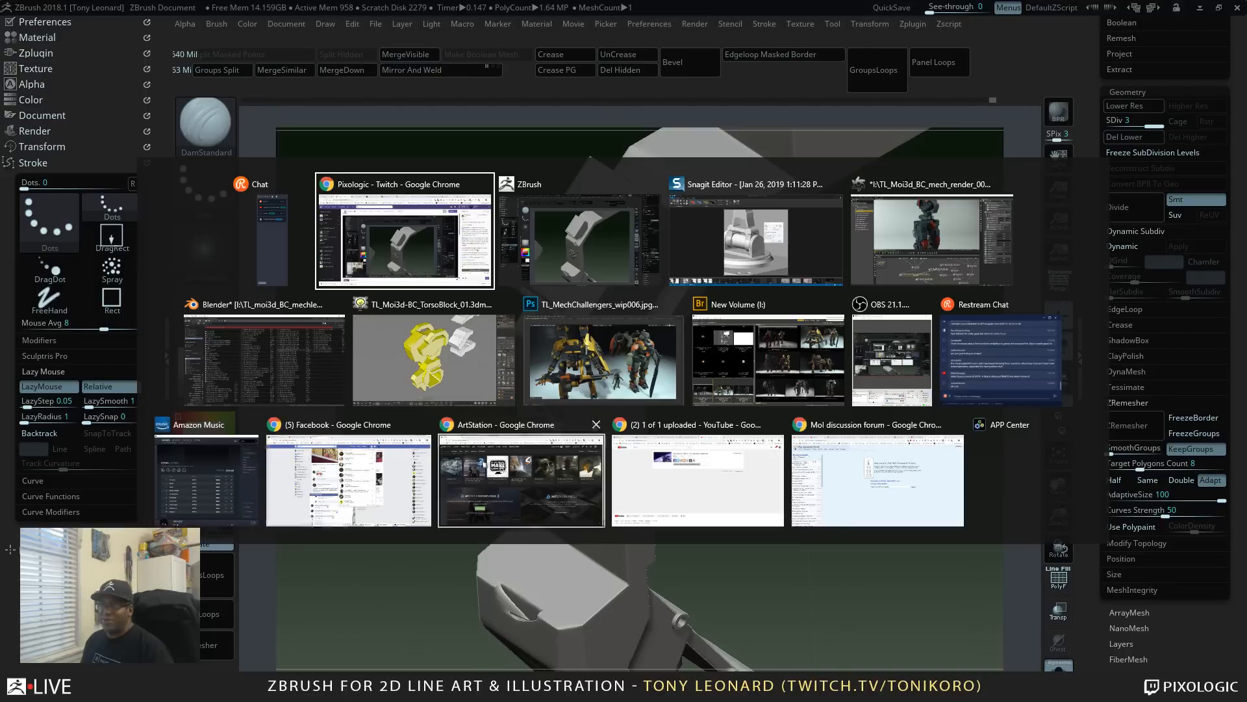
key(alt+Tab)
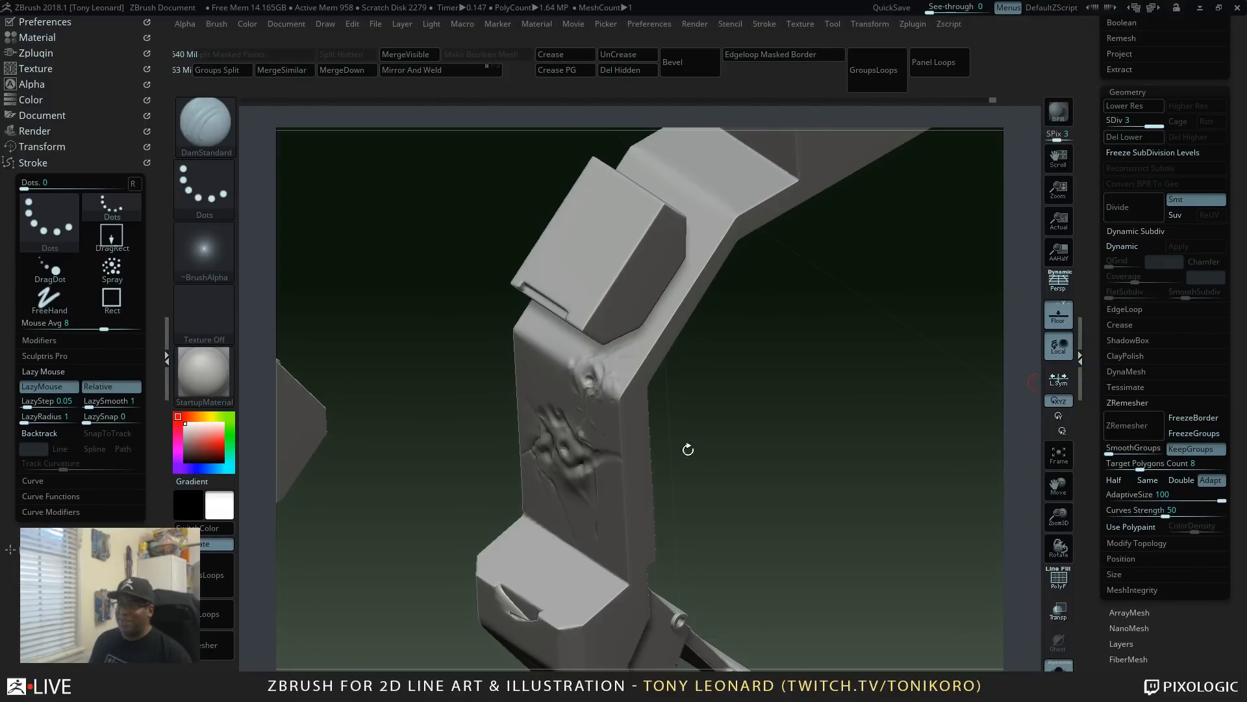
drag(784, 406, 975, 285)
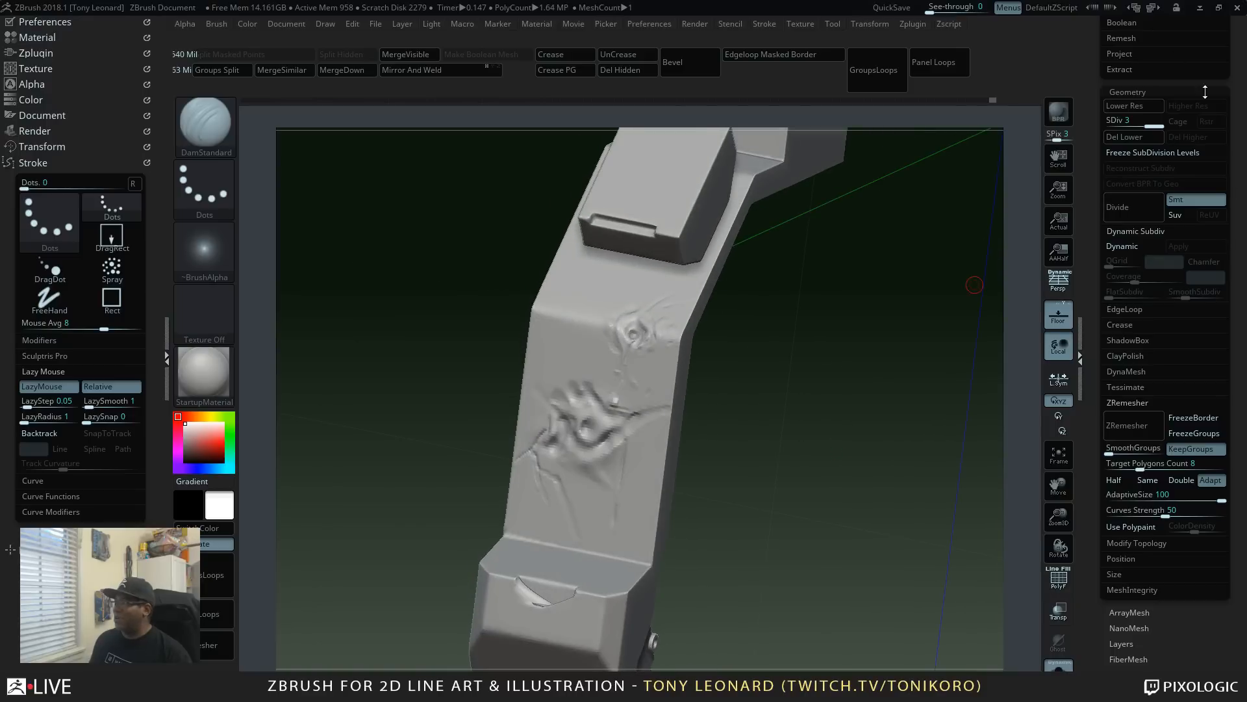
drag(813, 462, 615, 630)
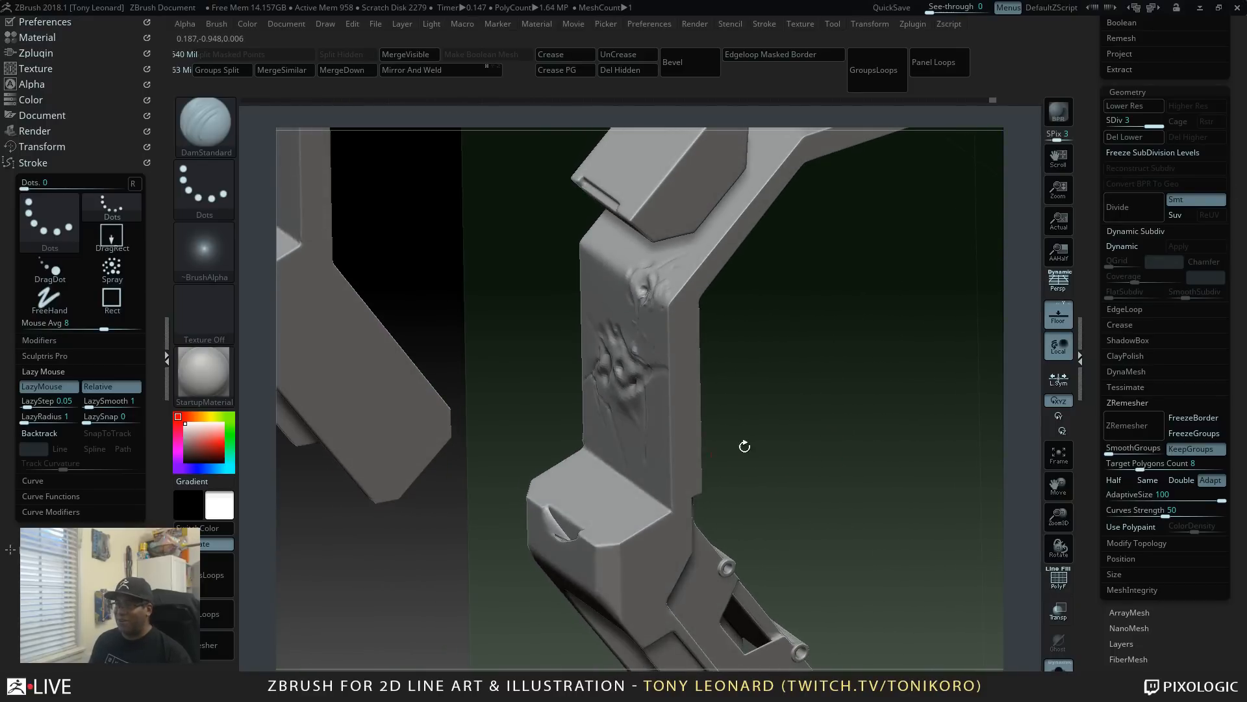
Step: Bring the block below the sculpted segment into view and smooth the surface around its curved notch
mouse_move(744, 446)
mouse_down()
mouse_move(851, 464)
mouse_move(896, 415)
mouse_move(873, 470)
mouse_move(702, 568)
mouse_move(755, 518)
mouse_move(768, 539)
mouse_move(673, 556)
mouse_up()
key(shift)
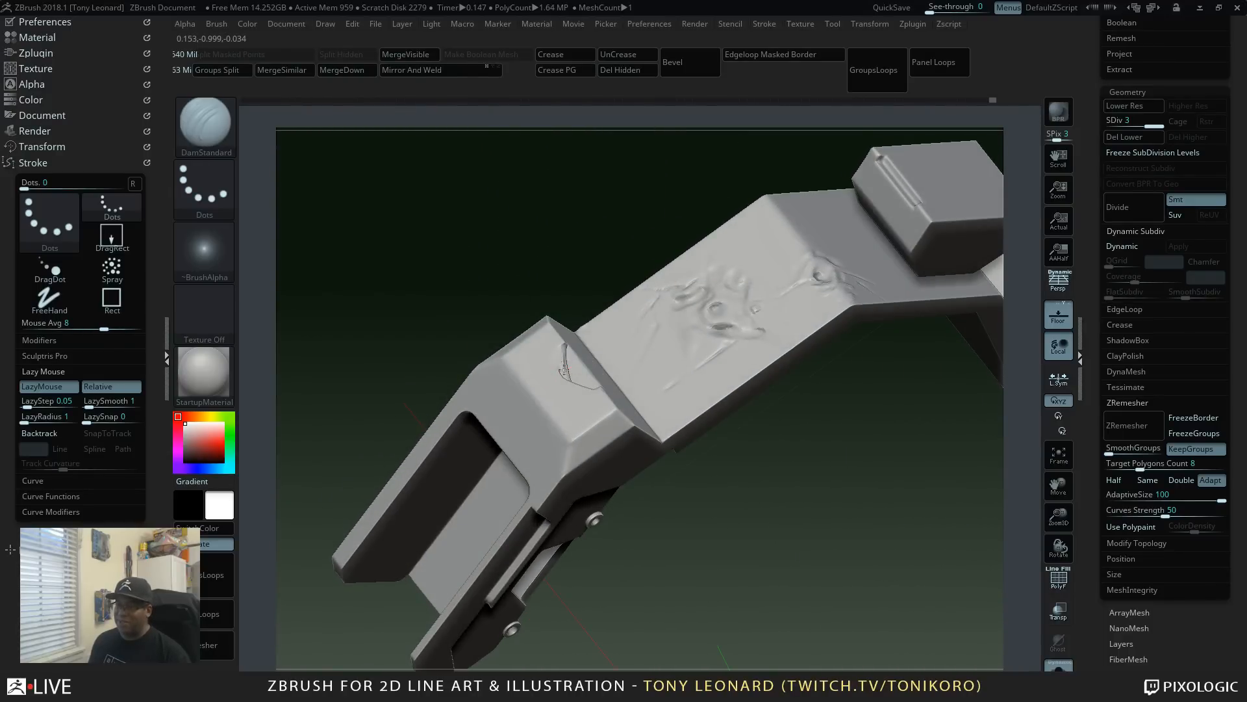
drag(767, 455, 689, 514)
mouse_move(576, 348)
shift+mouse_down()
mouse_move(570, 383)
mouse_move(568, 355)
shift+mouse_up()
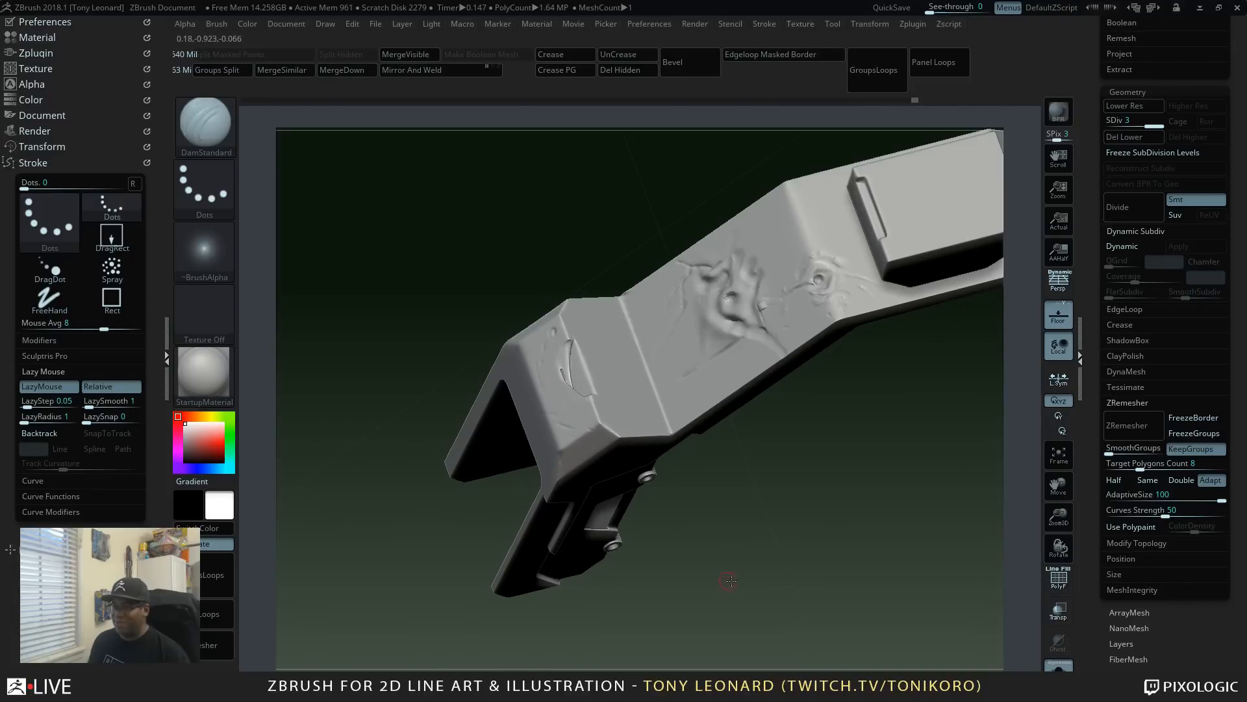
Step: Carve DamStandard creases across the corner and side face of the notched block
drag(731, 581, 654, 507)
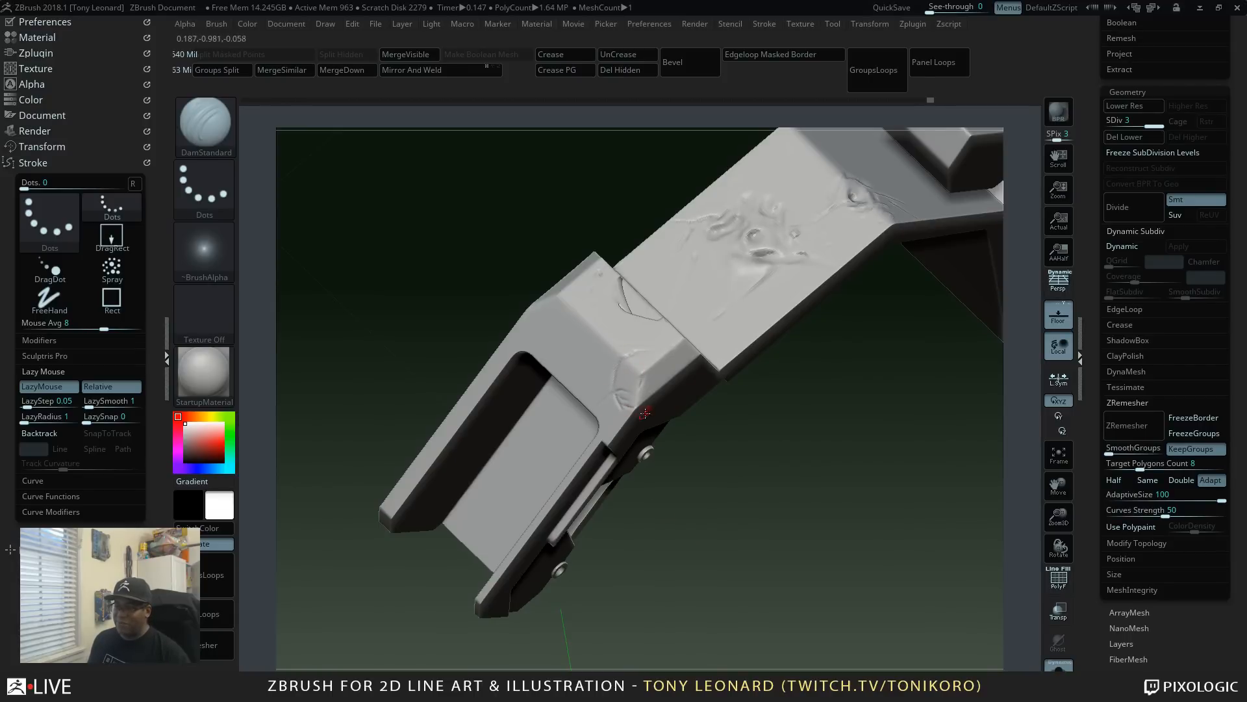
drag(691, 434, 629, 396)
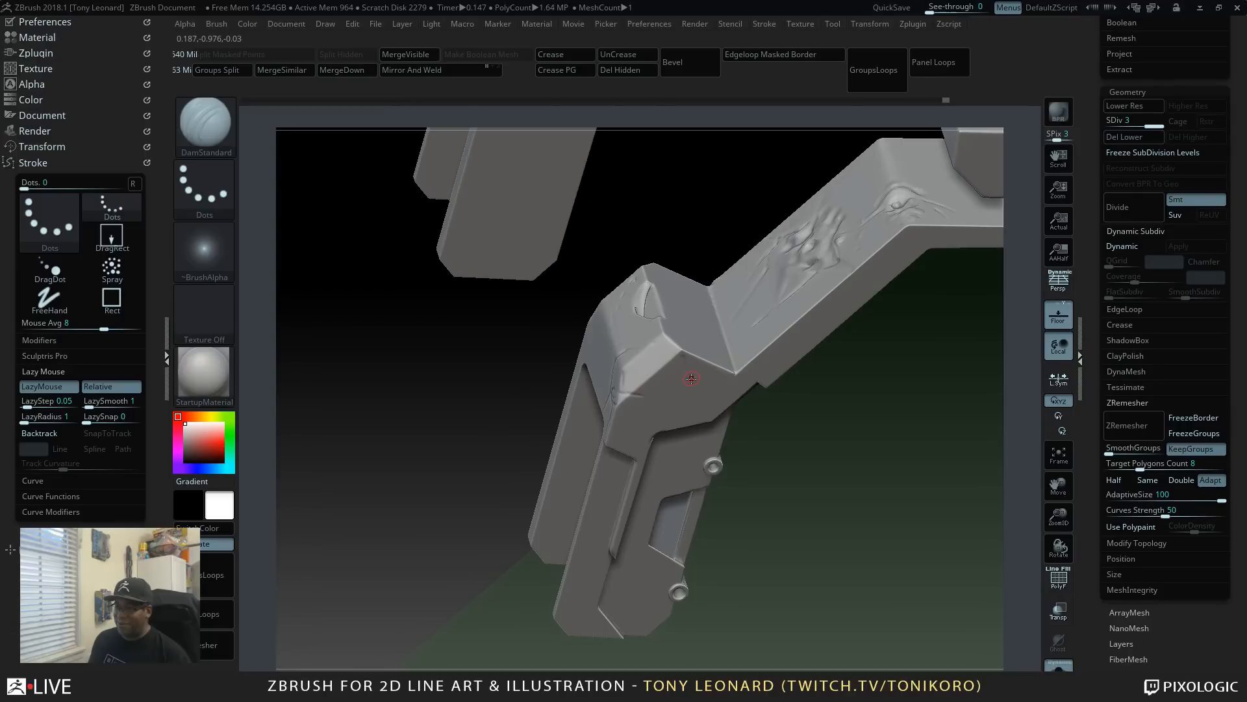
drag(687, 387, 731, 388)
drag(632, 423, 647, 427)
mouse_move(777, 484)
mouse_down()
mouse_move(827, 500)
mouse_move(805, 448)
mouse_move(779, 442)
mouse_up()
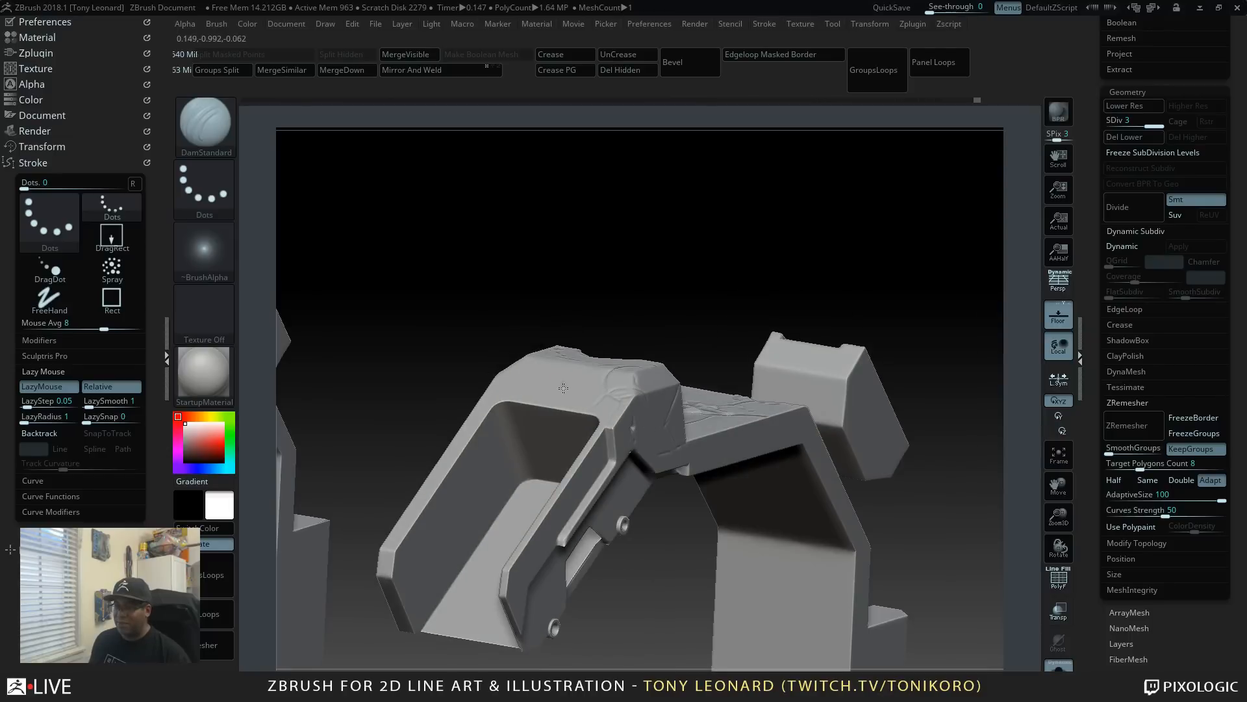
Step: Turn off Solo mode to show the armor plates around the inner frame and frame the exposed block
drag(646, 312, 763, 579)
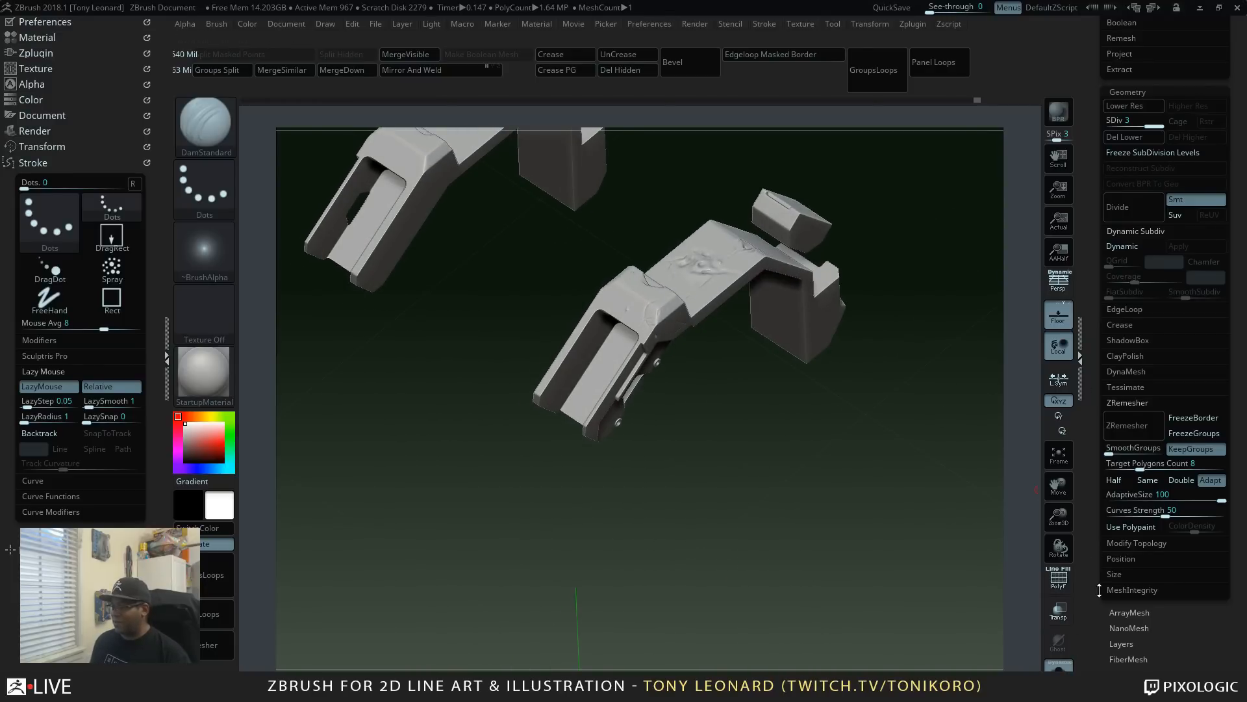
drag(1100, 590, 1098, 549)
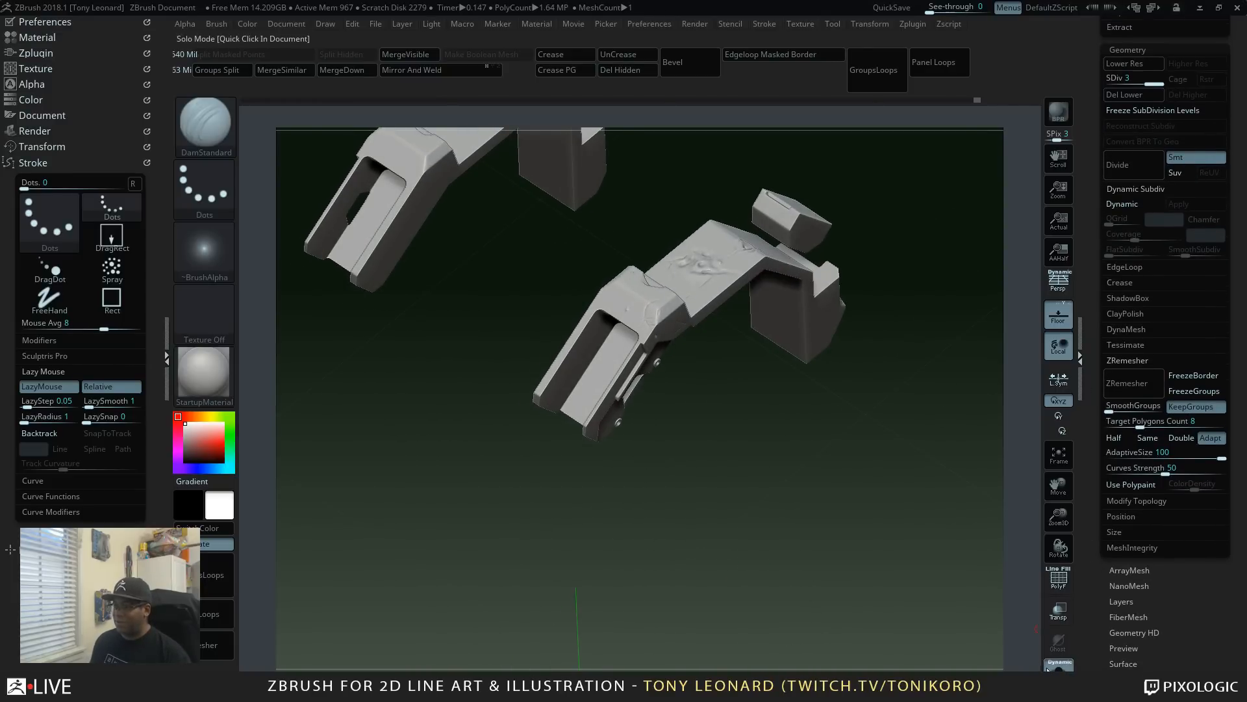
click(1058, 663)
mouse_move(895, 492)
mouse_down()
mouse_move(915, 416)
mouse_move(866, 518)
mouse_move(907, 513)
mouse_up()
mouse_move(787, 472)
mouse_down()
mouse_move(819, 554)
mouse_move(715, 273)
mouse_move(604, 242)
mouse_up()
Step: Choose the Clay brush, adjust its draw size, and build up bumps and strokes on the exposed block between the armor plates
key(b)
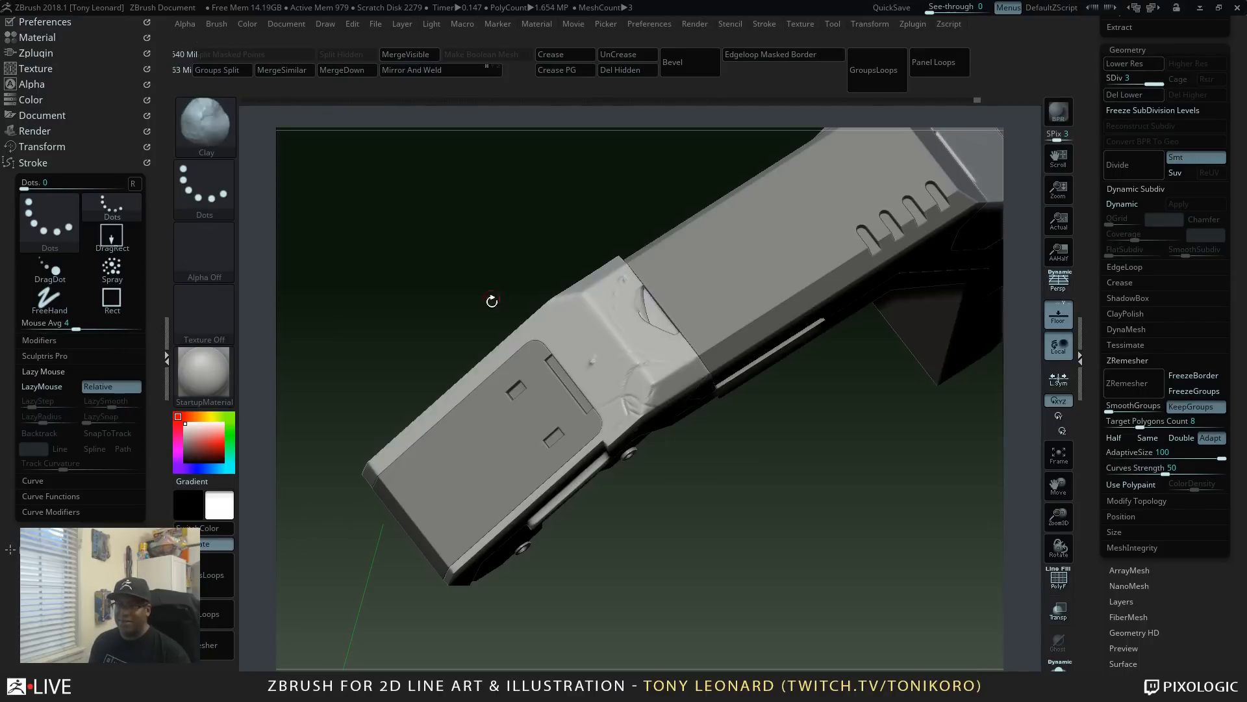
click(488, 276)
key(s)
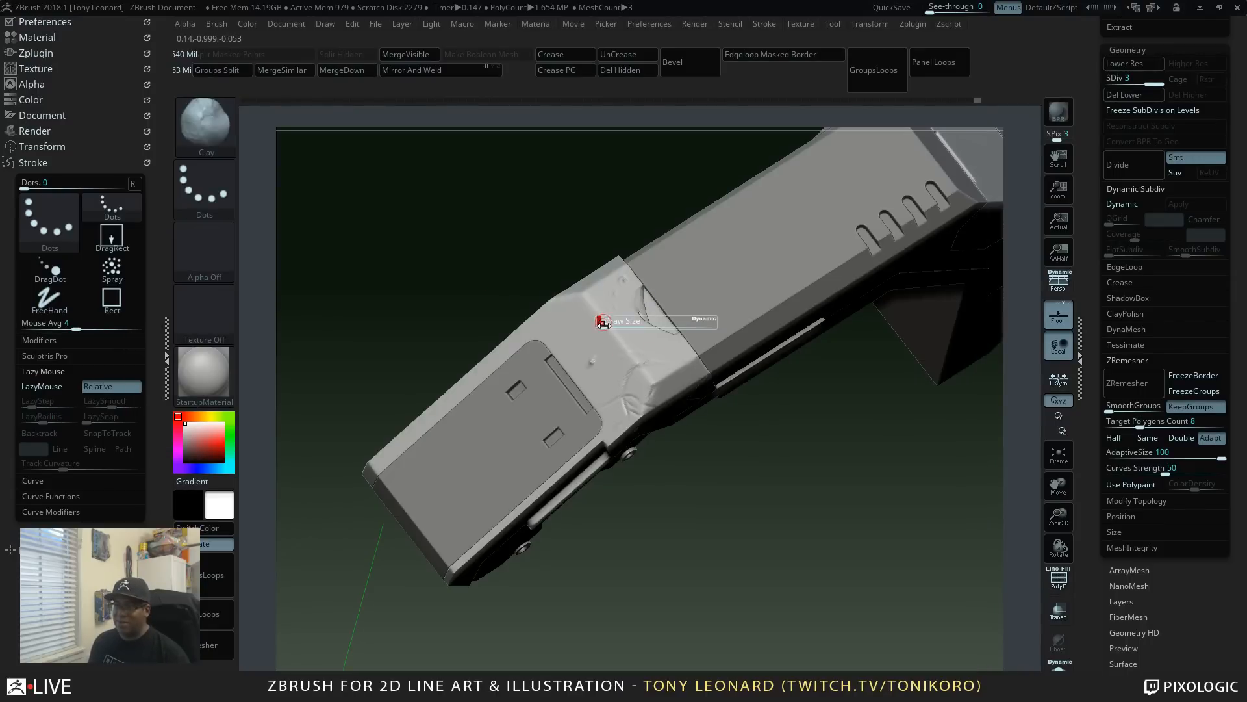
mouse_move(598, 318)
mouse_down()
mouse_move(610, 330)
mouse_move(619, 296)
mouse_move(617, 340)
mouse_move(591, 334)
mouse_up()
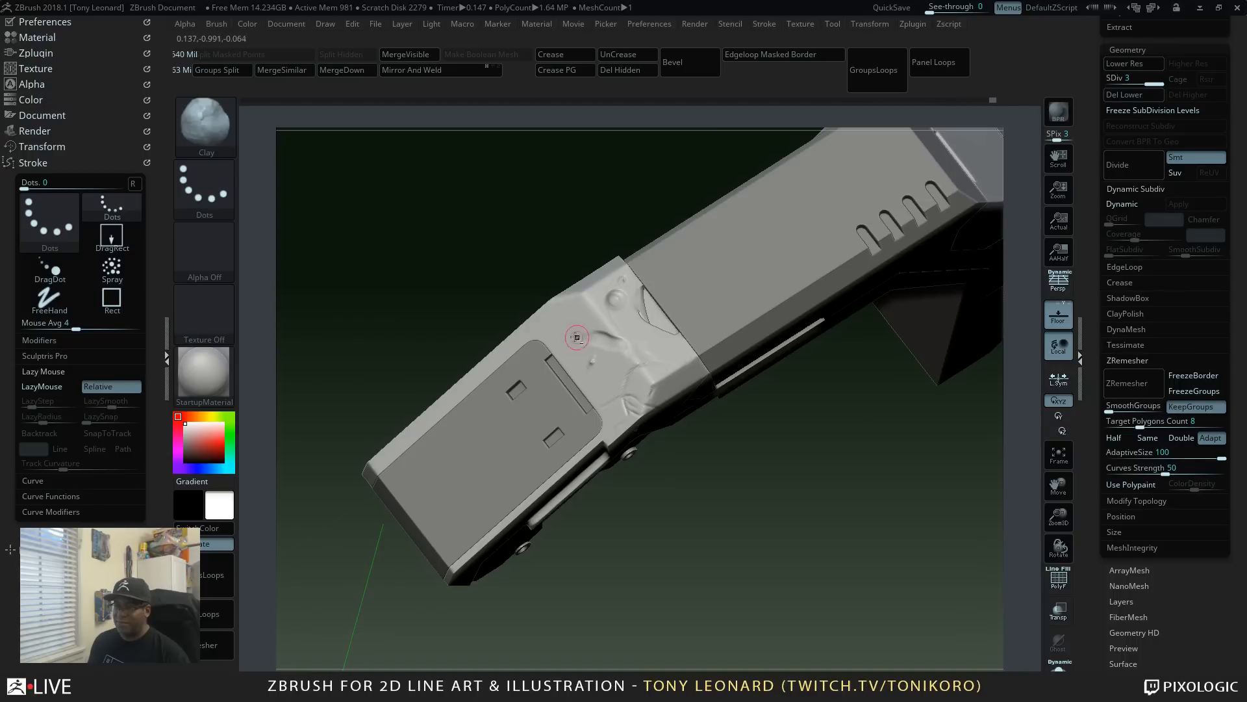
right_drag(569, 333, 616, 289)
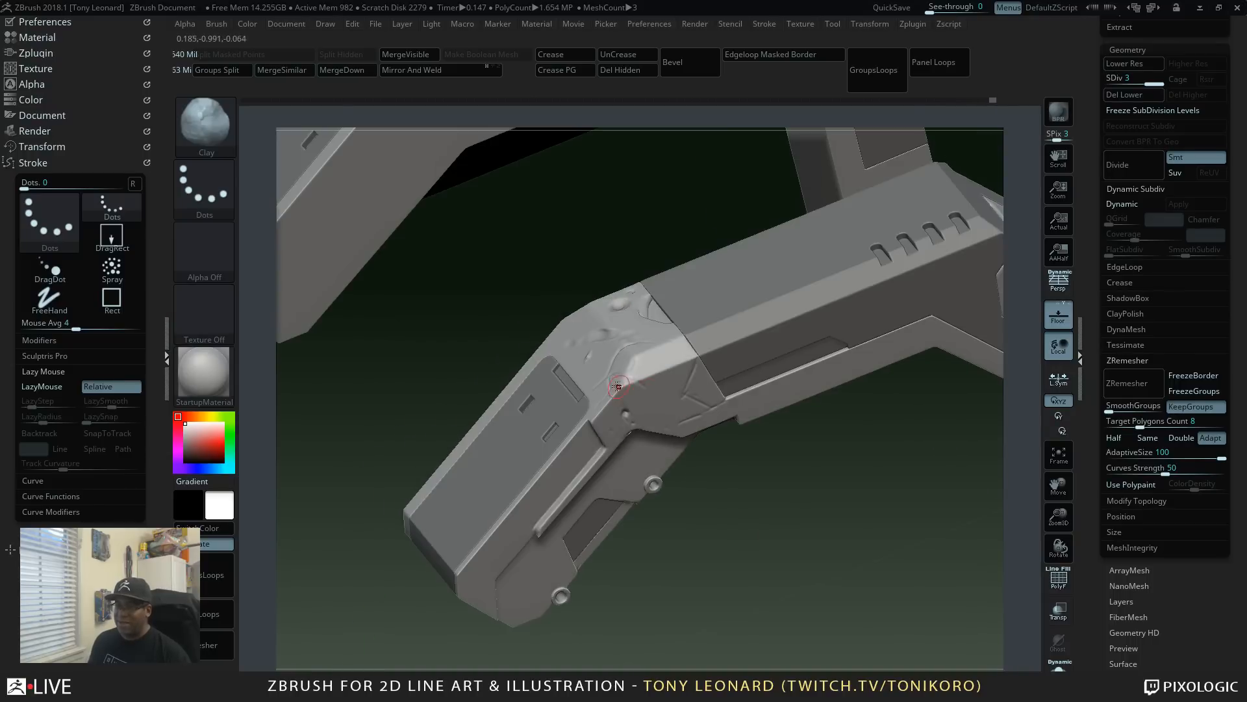
drag(752, 530, 688, 438)
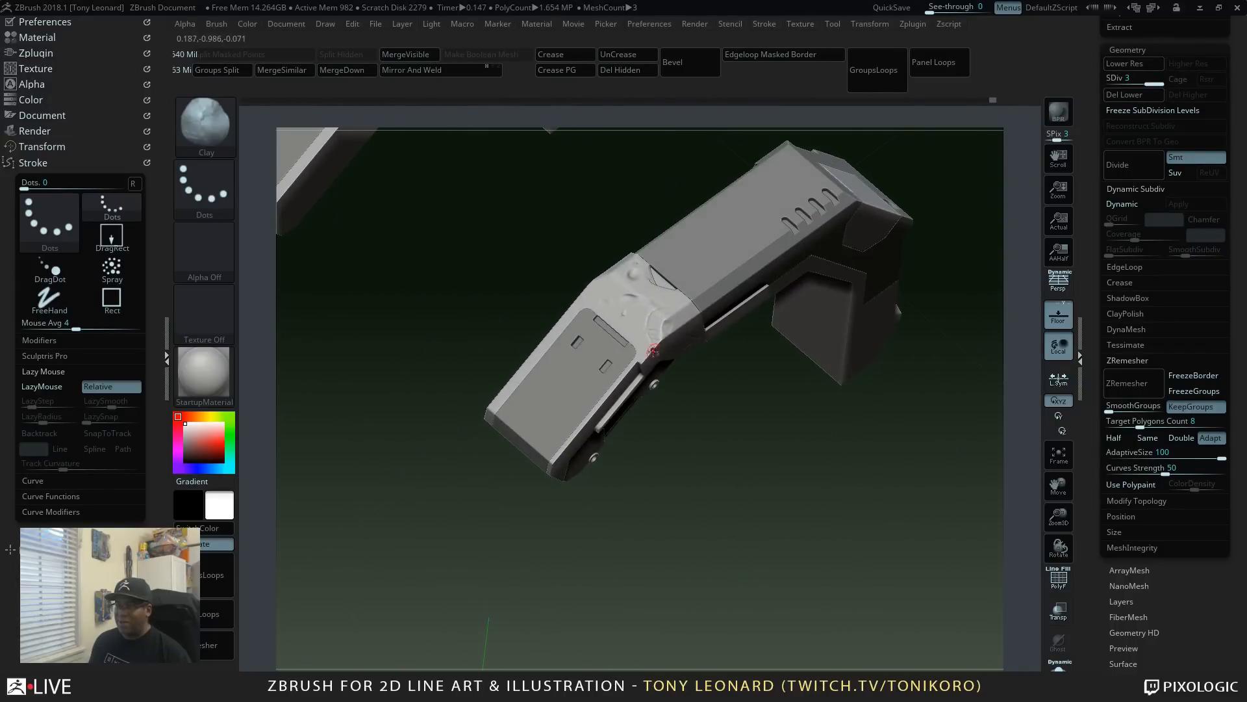
drag(705, 516, 747, 520)
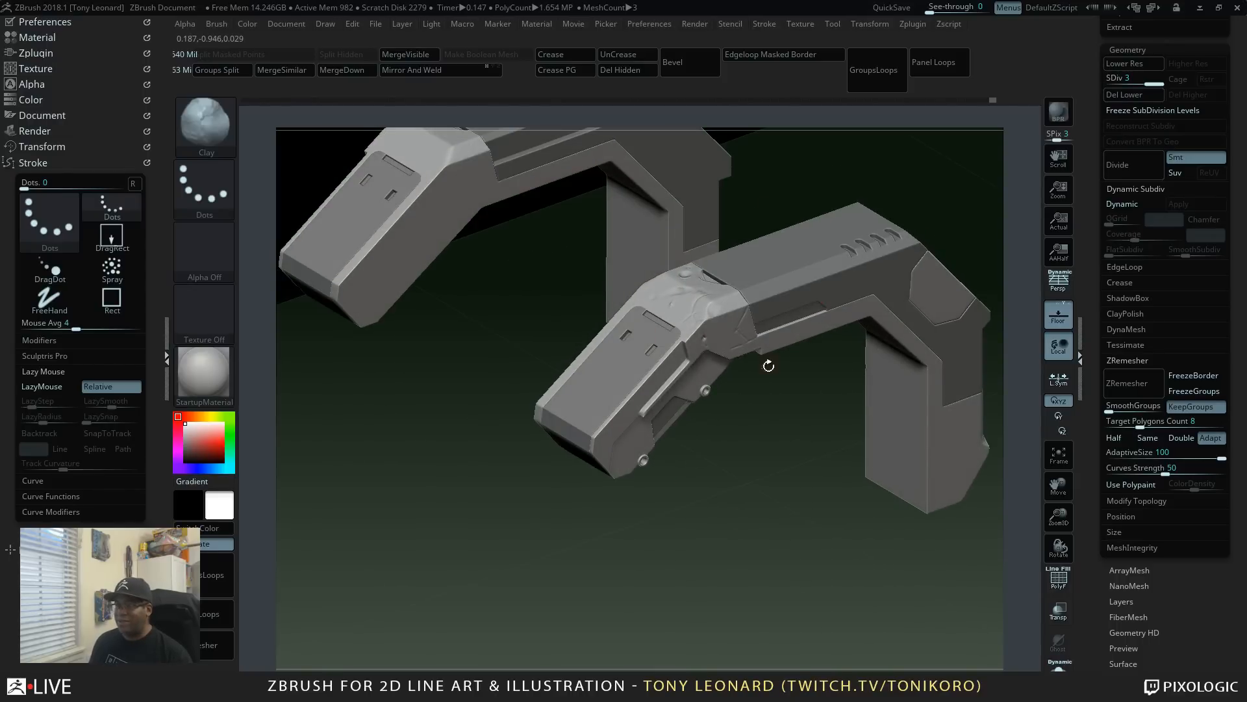
alt+drag(768, 439, 773, 487)
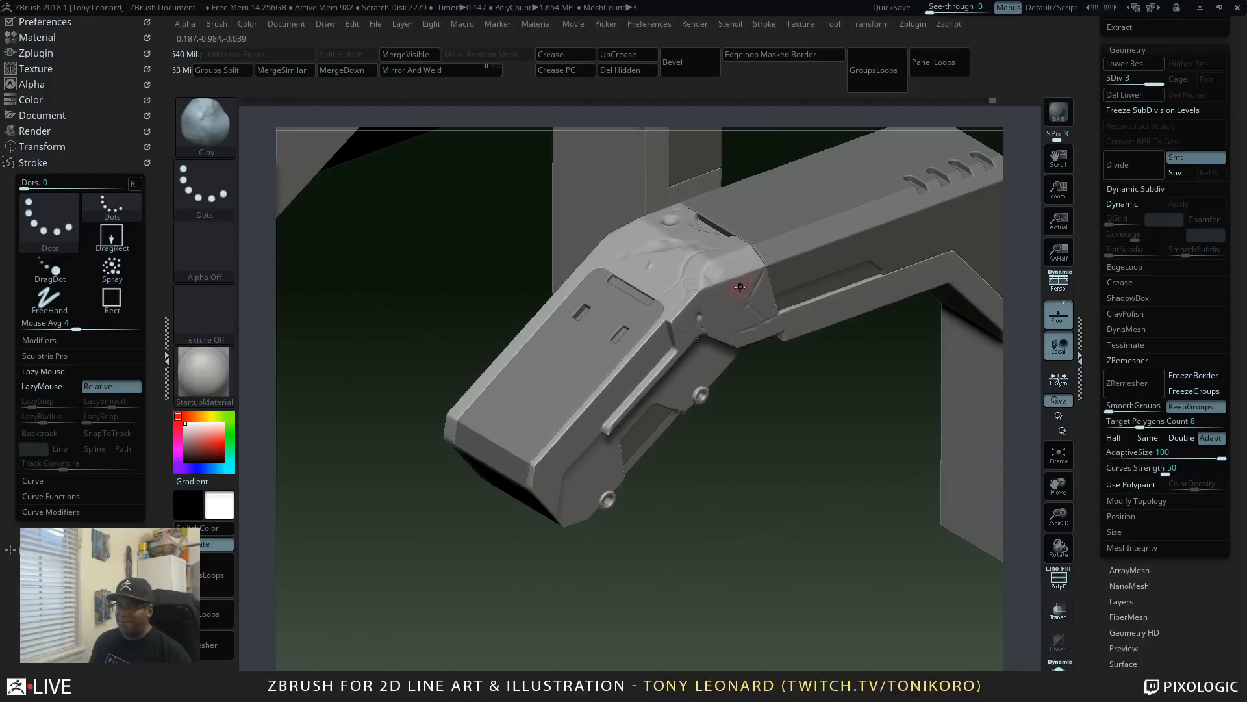
mouse_move(836, 501)
mouse_down()
mouse_move(846, 468)
mouse_move(834, 520)
mouse_up()
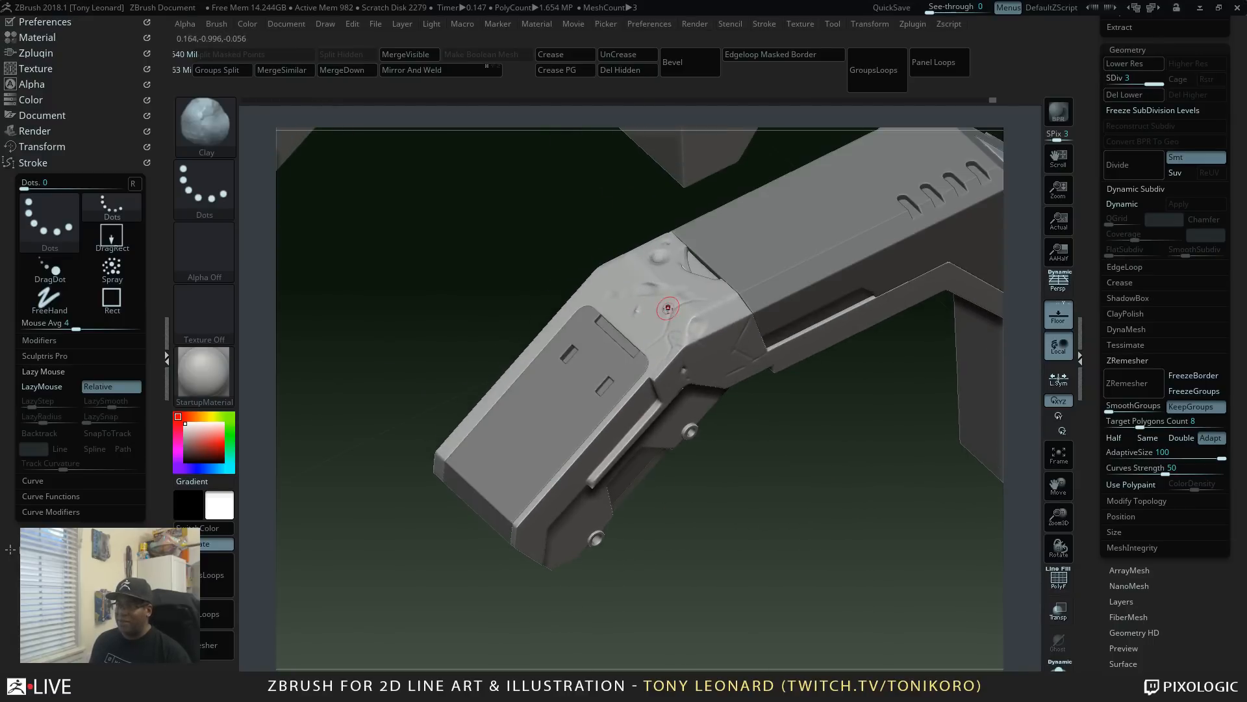
Step: Open the UV Master plugin's settings and enable Polygroups for unwrapping
click(49, 164)
click(11, 54)
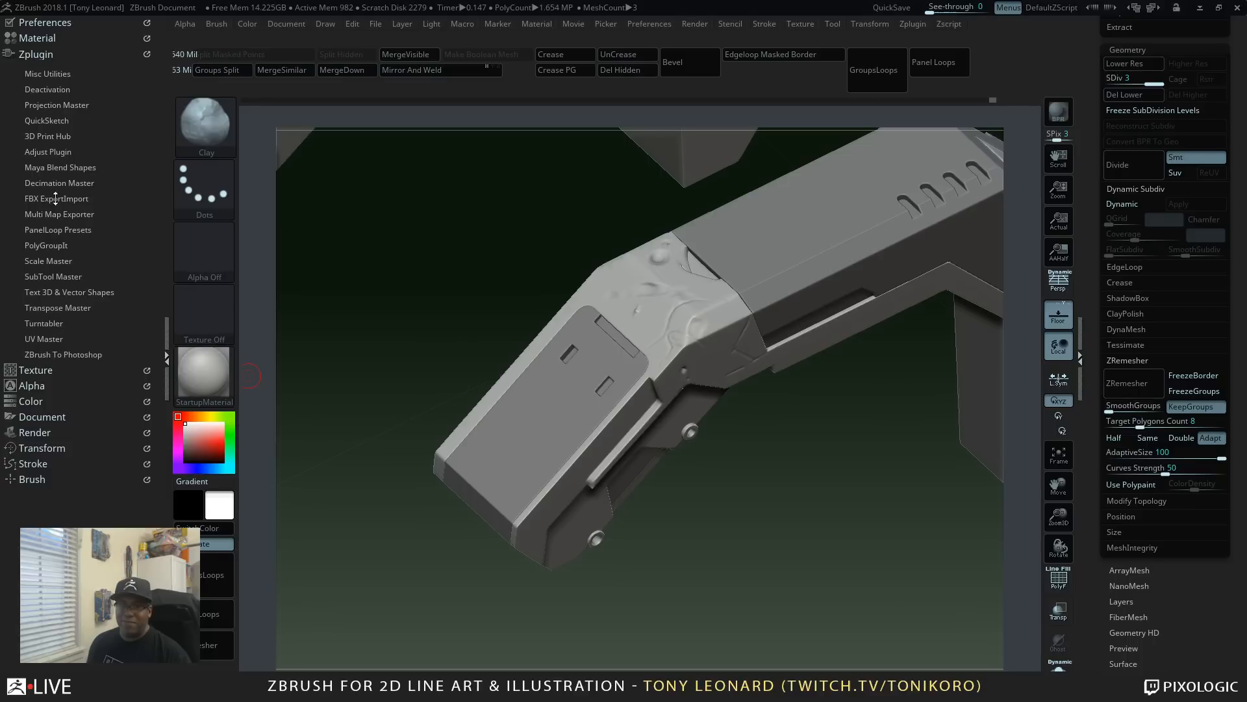
click(58, 339)
click(110, 399)
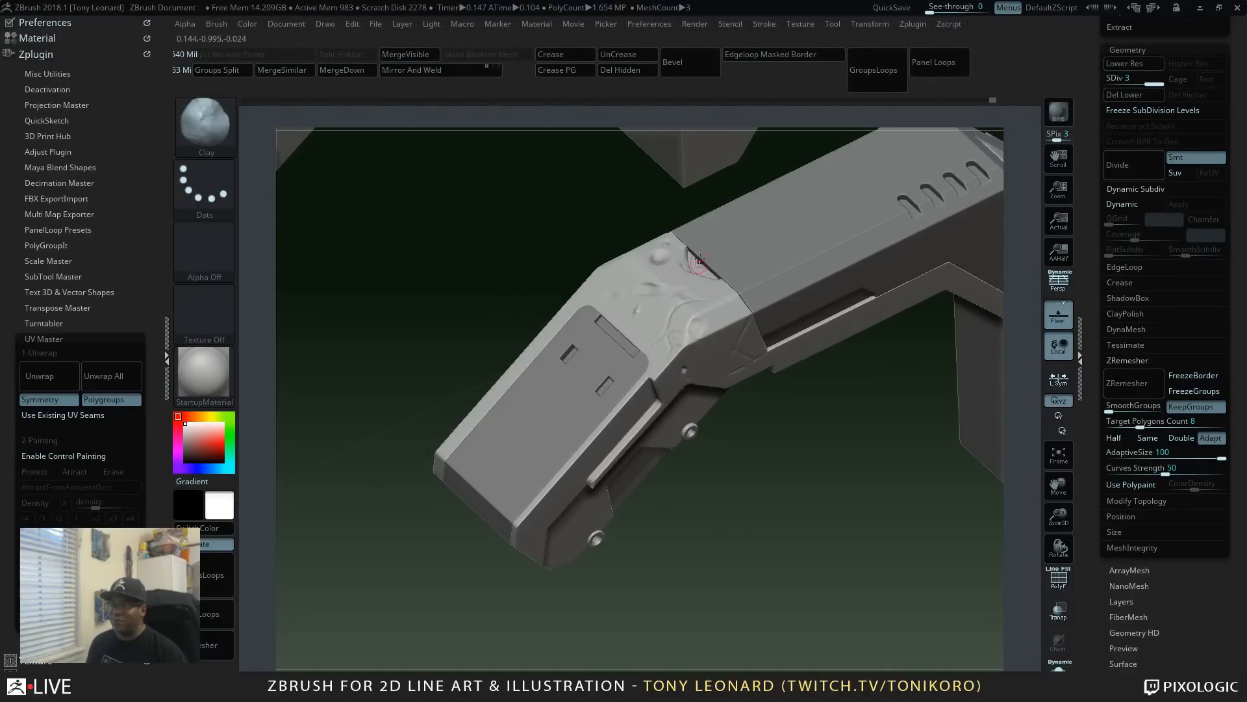
Step: Add further Clay strokes across the middle and outer edge of the exposed block
right_drag(723, 364, 818, 438)
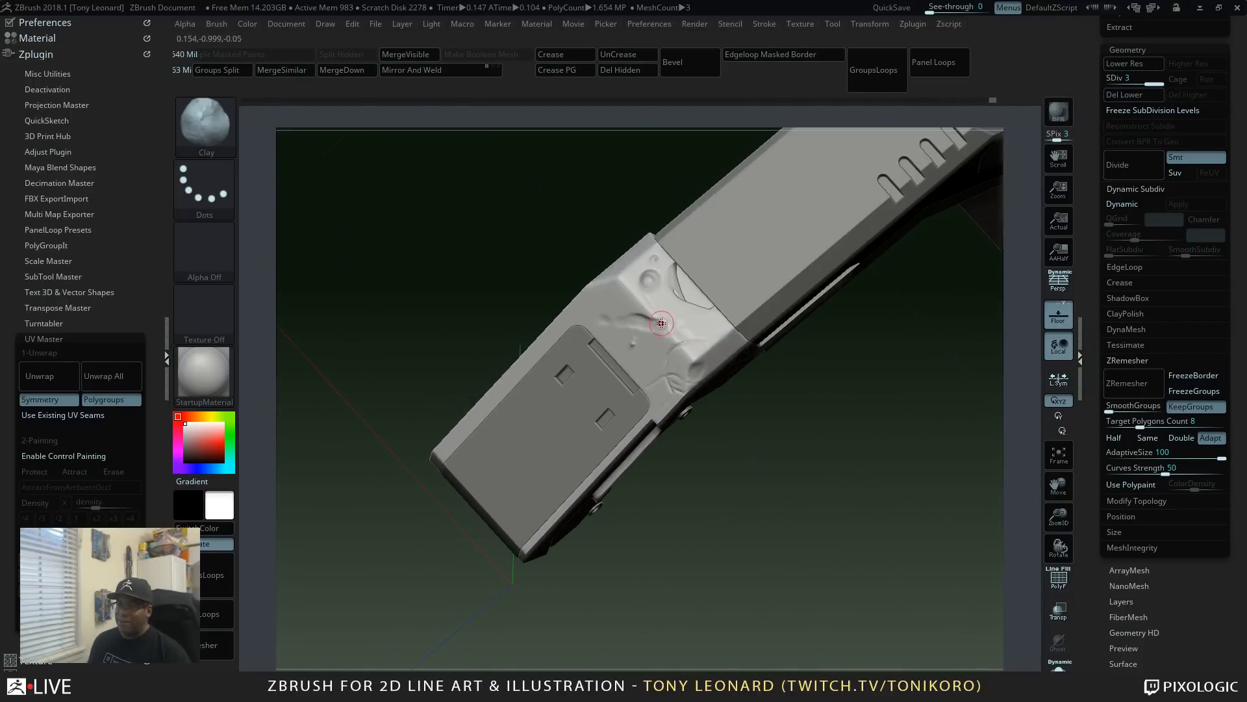
mouse_move(661, 324)
right_down()
mouse_move(734, 481)
mouse_move(764, 504)
mouse_move(777, 538)
mouse_move(620, 320)
right_up()
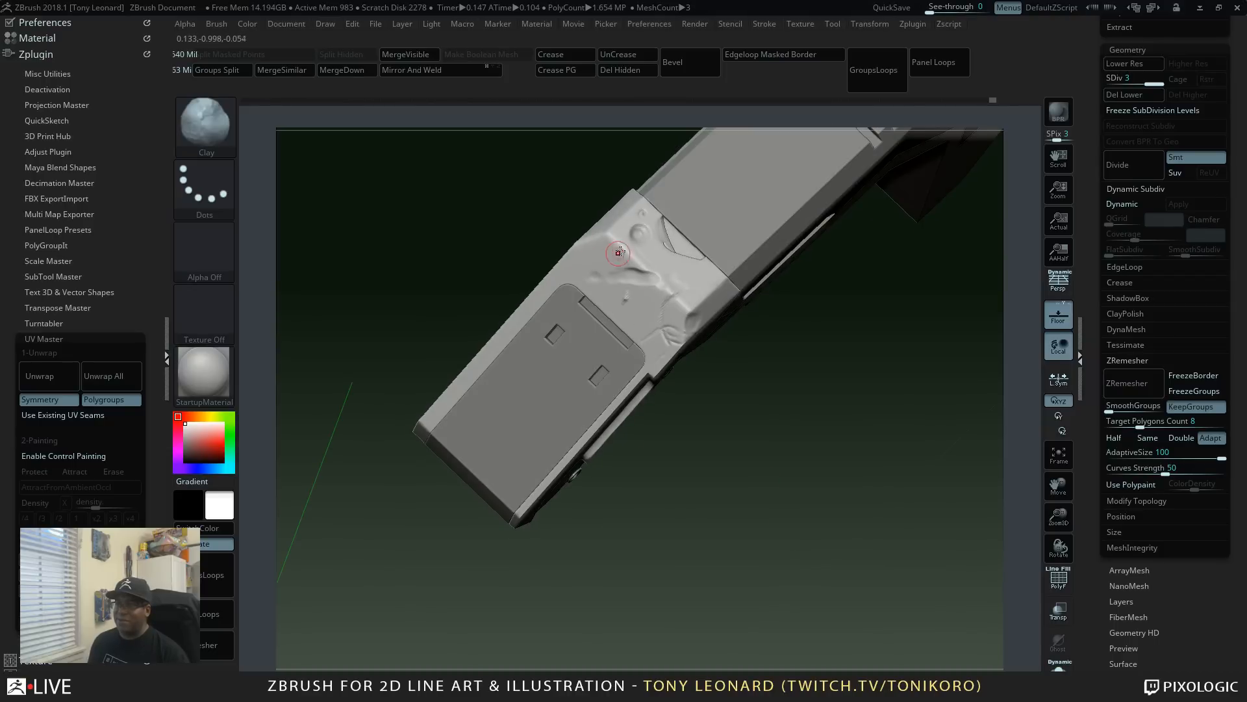
drag(619, 245, 617, 243)
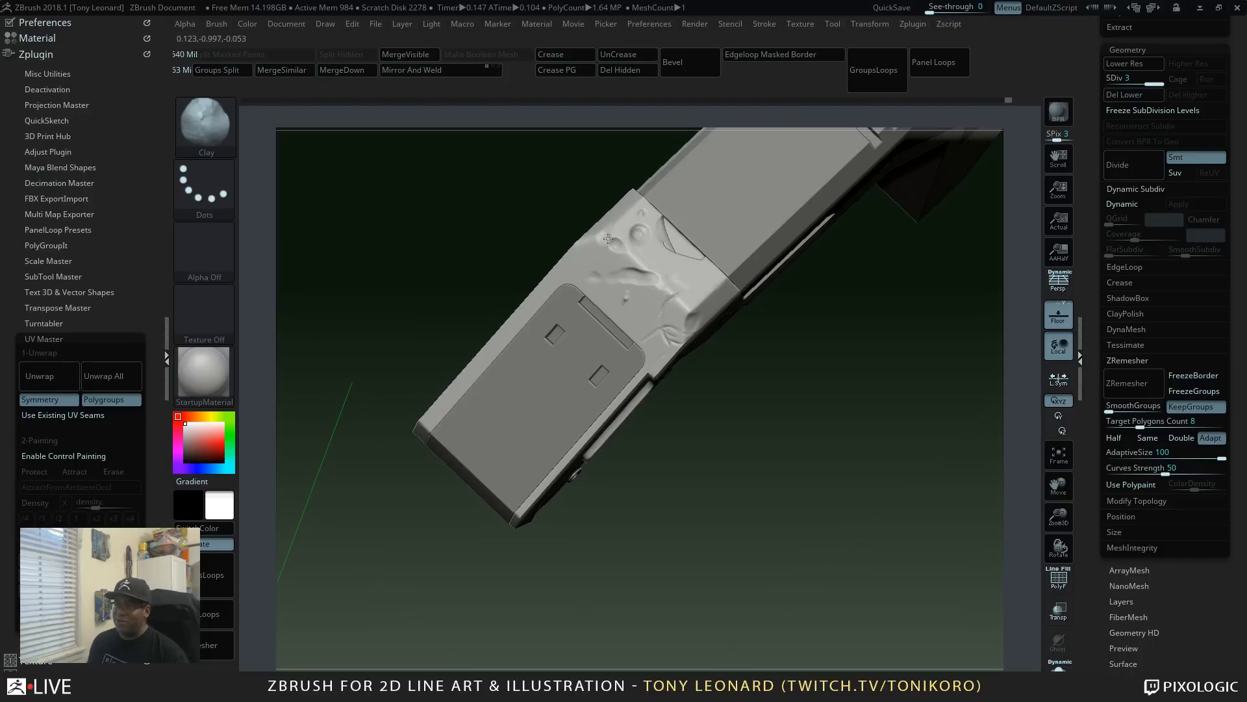
right_drag(832, 490, 844, 521)
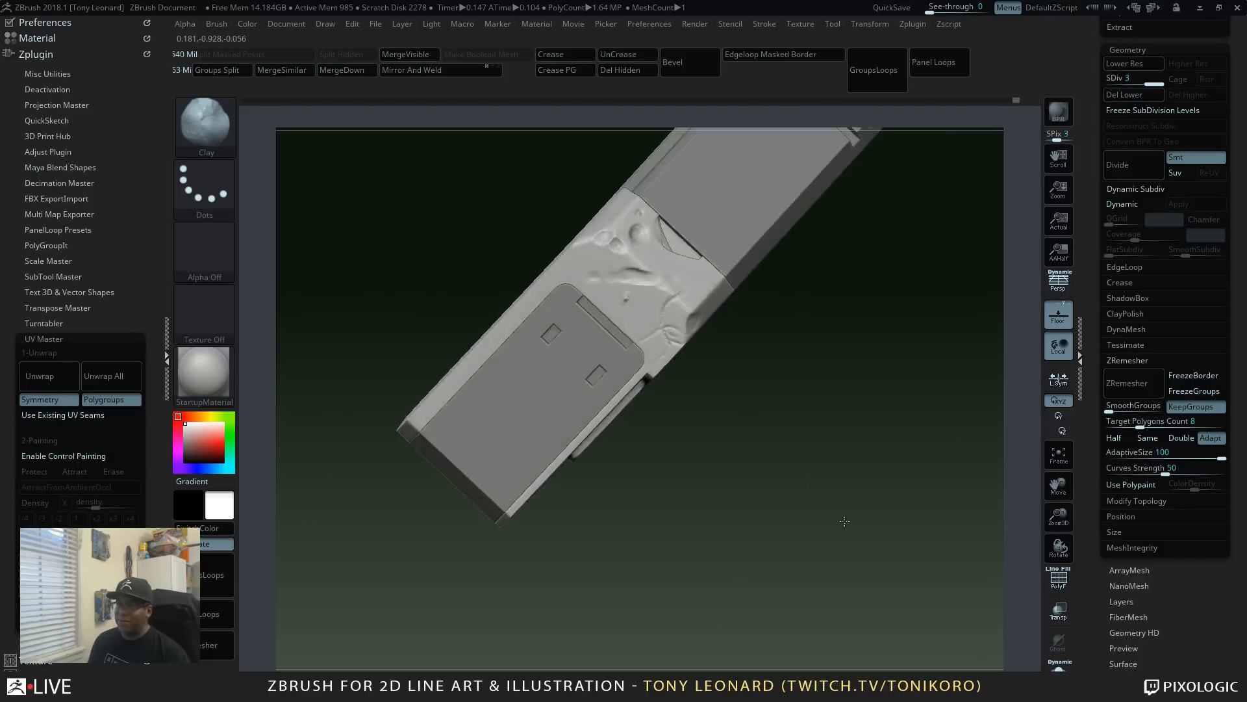
Step: Add a short Clay stroke near the outer edge of the exposed block and smooth over that area
drag(845, 521, 781, 496)
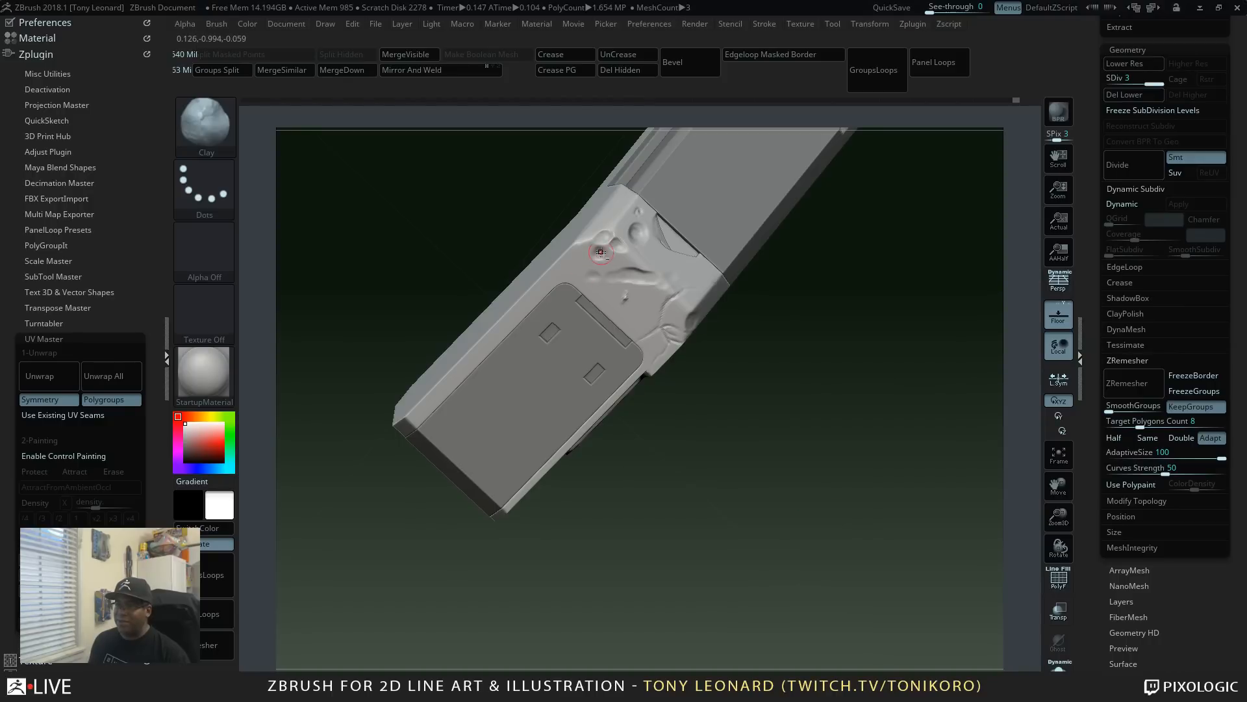
drag(601, 252, 597, 271)
key(shift)
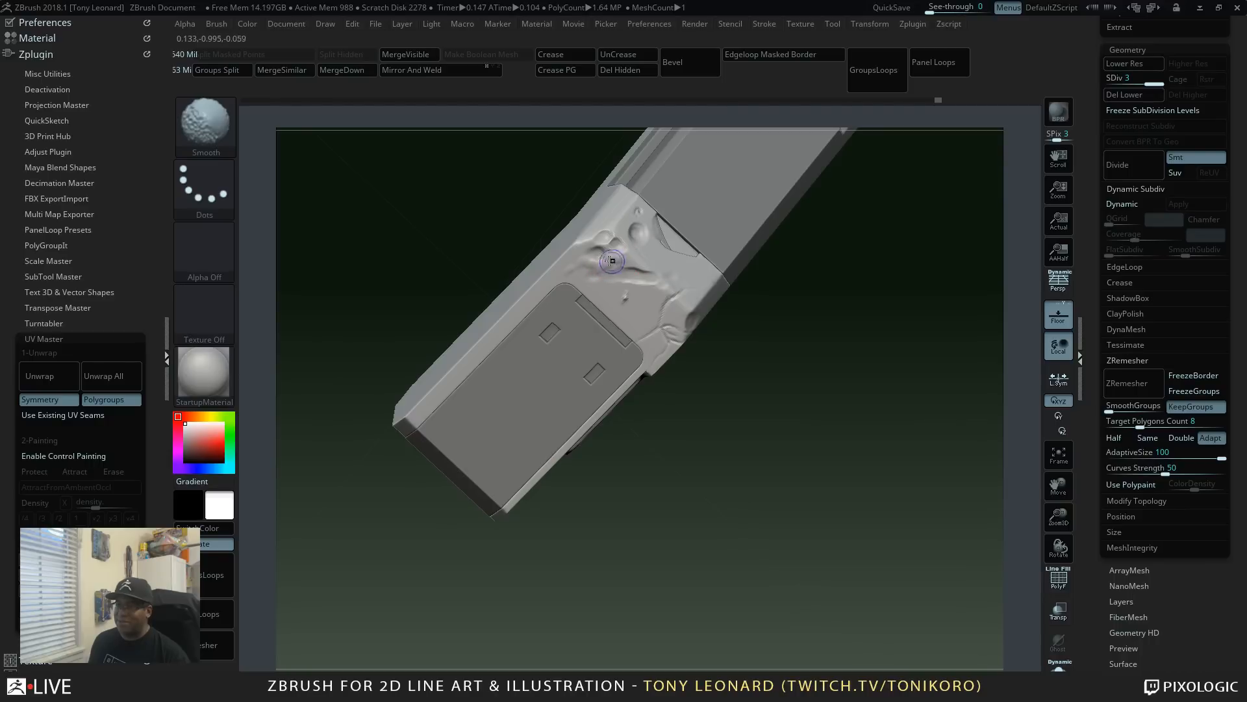
shift+drag(581, 266, 614, 265)
Step: Inspect the sculpted block from several angles and choose the DamStandard brush
mouse_move(867, 415)
mouse_down()
mouse_move(805, 521)
mouse_move(812, 545)
mouse_move(782, 478)
mouse_up()
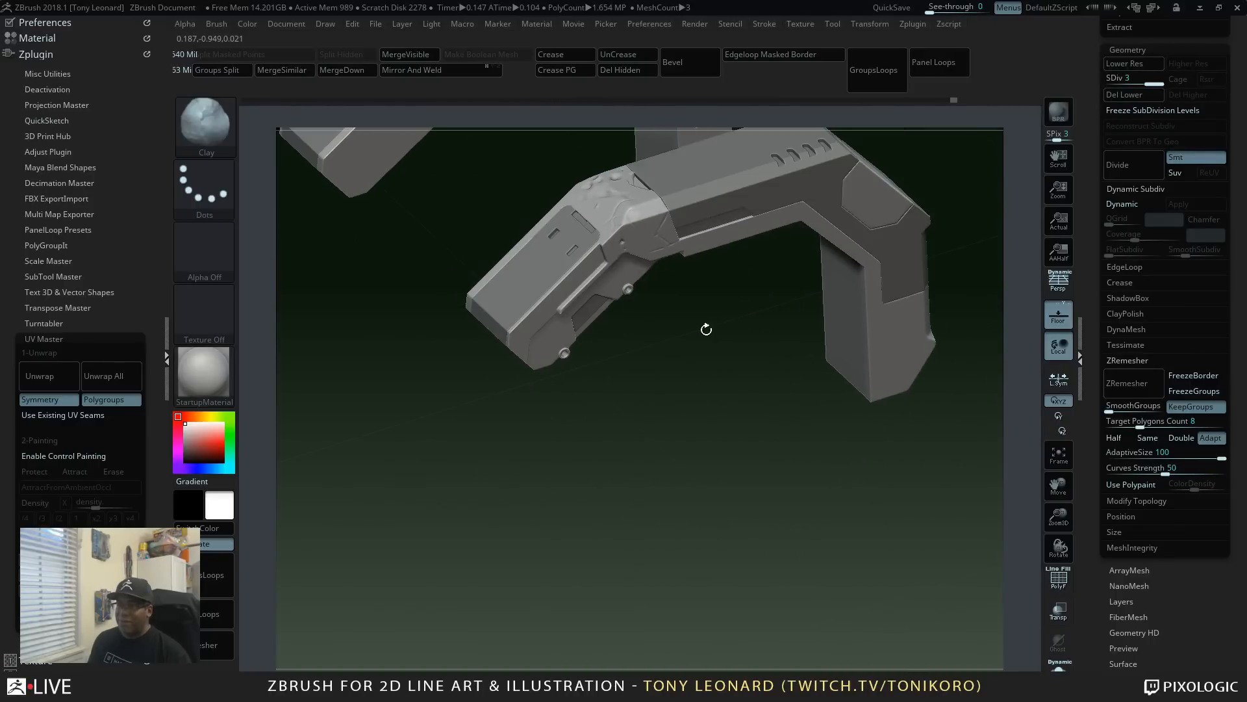
drag(706, 330, 712, 520)
click(565, 344)
mouse_move(666, 464)
mouse_down()
mouse_move(705, 504)
mouse_move(680, 483)
mouse_up()
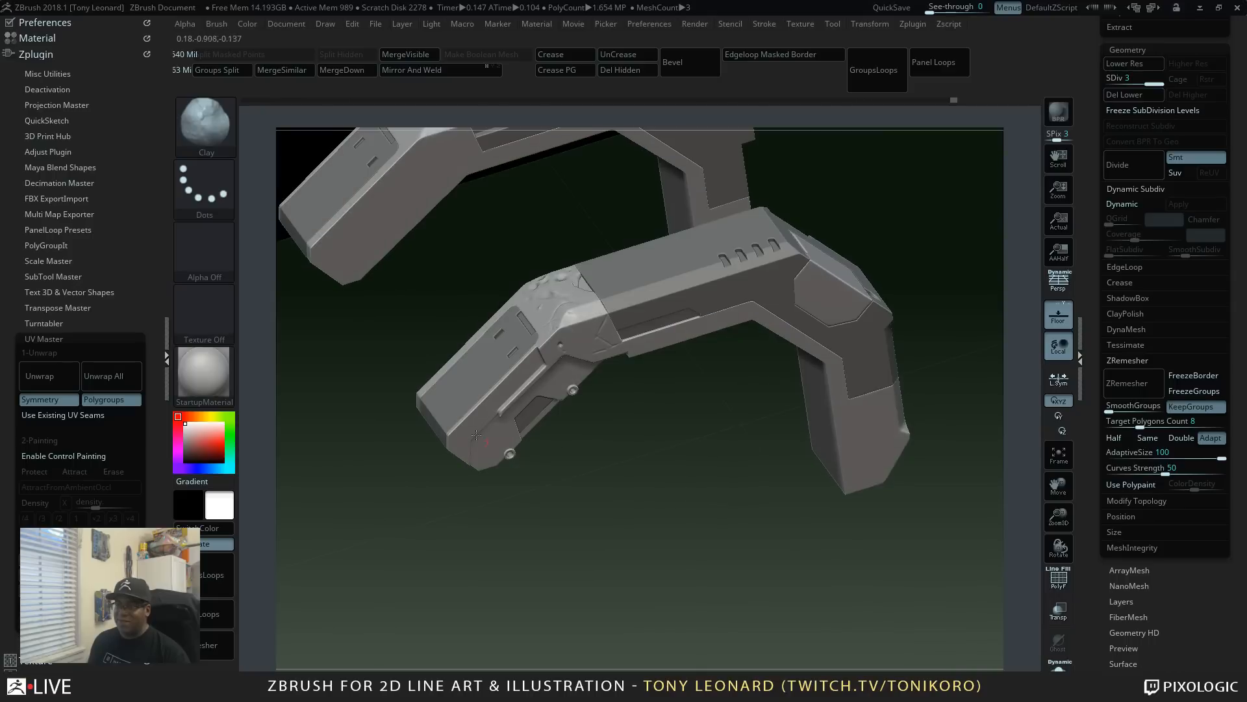
drag(576, 442, 590, 323)
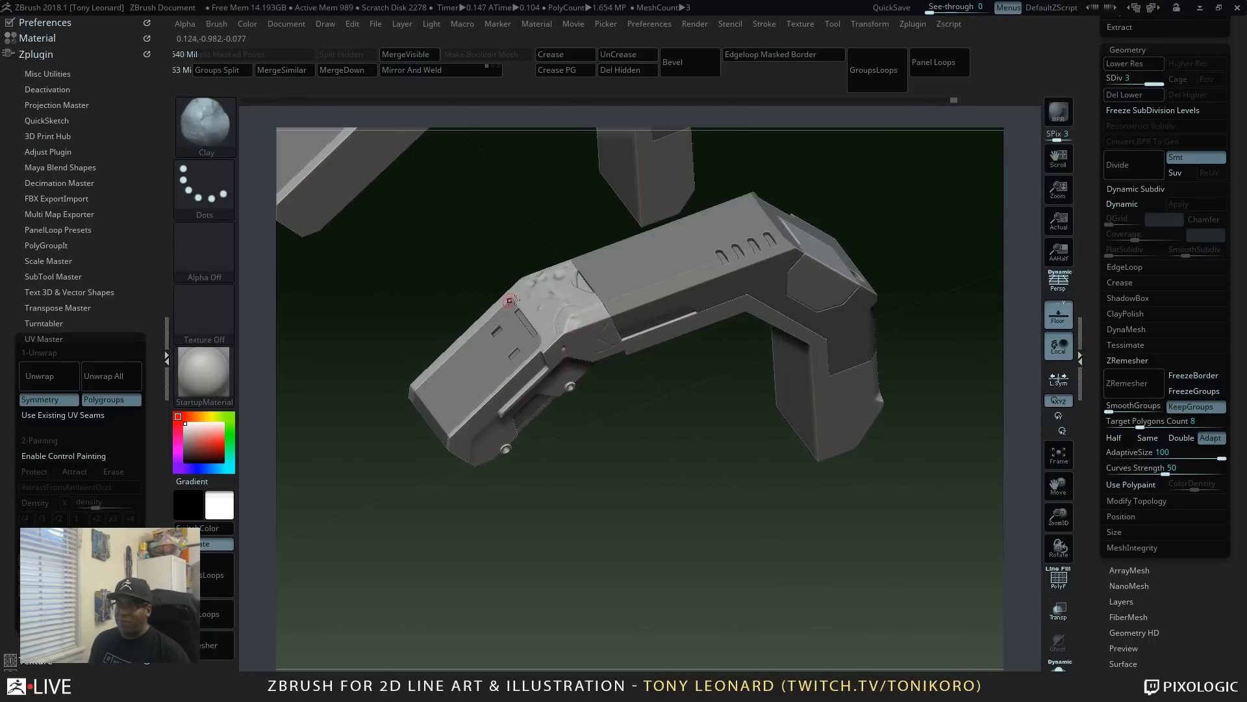
drag(643, 497, 645, 578)
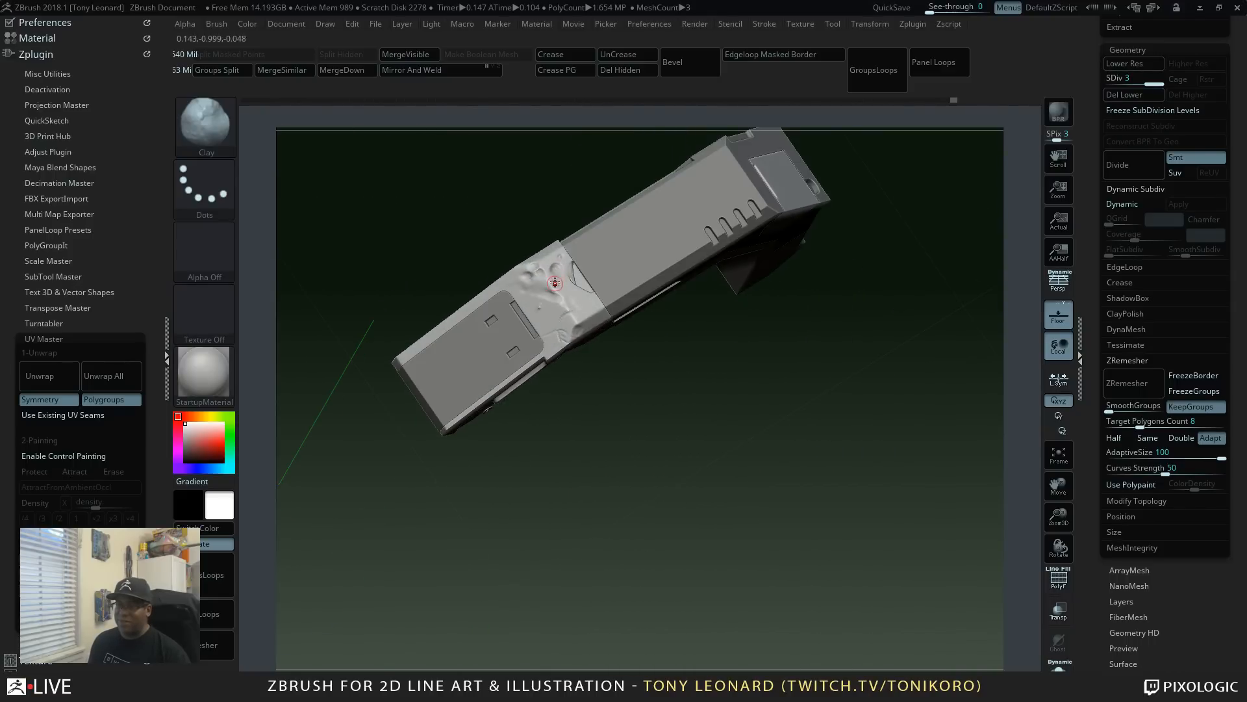
key(b)
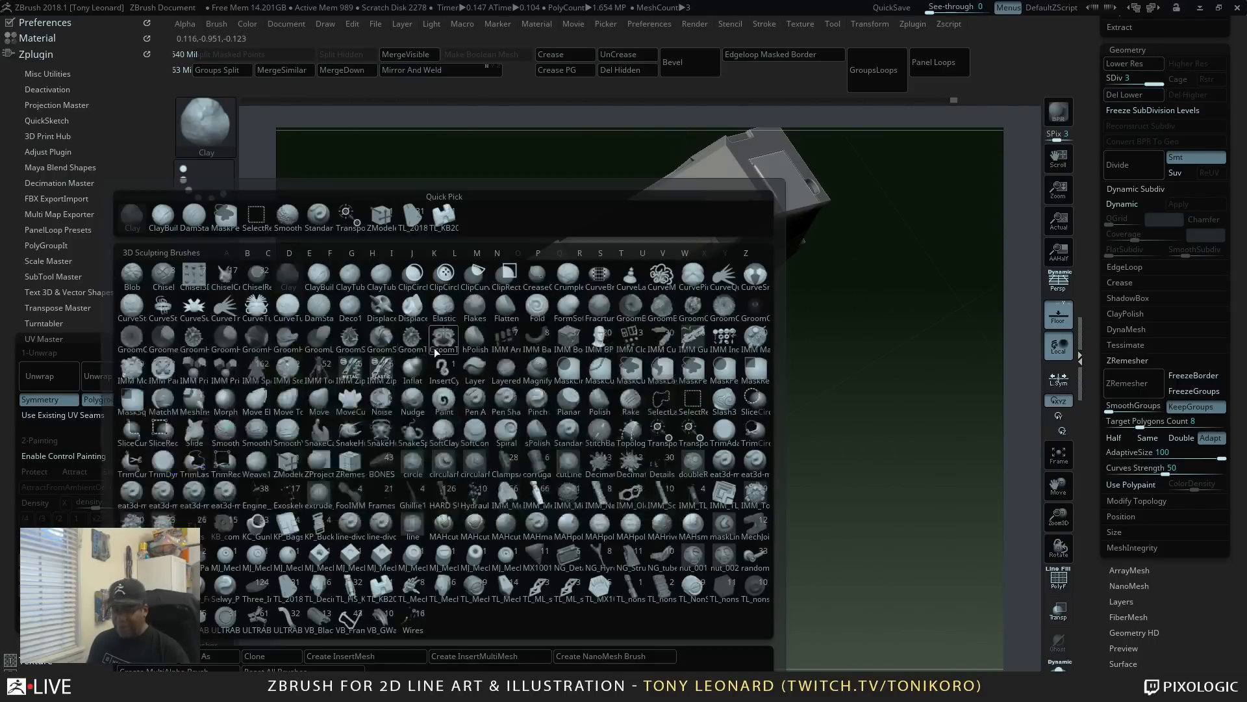
key(d)
key(s)
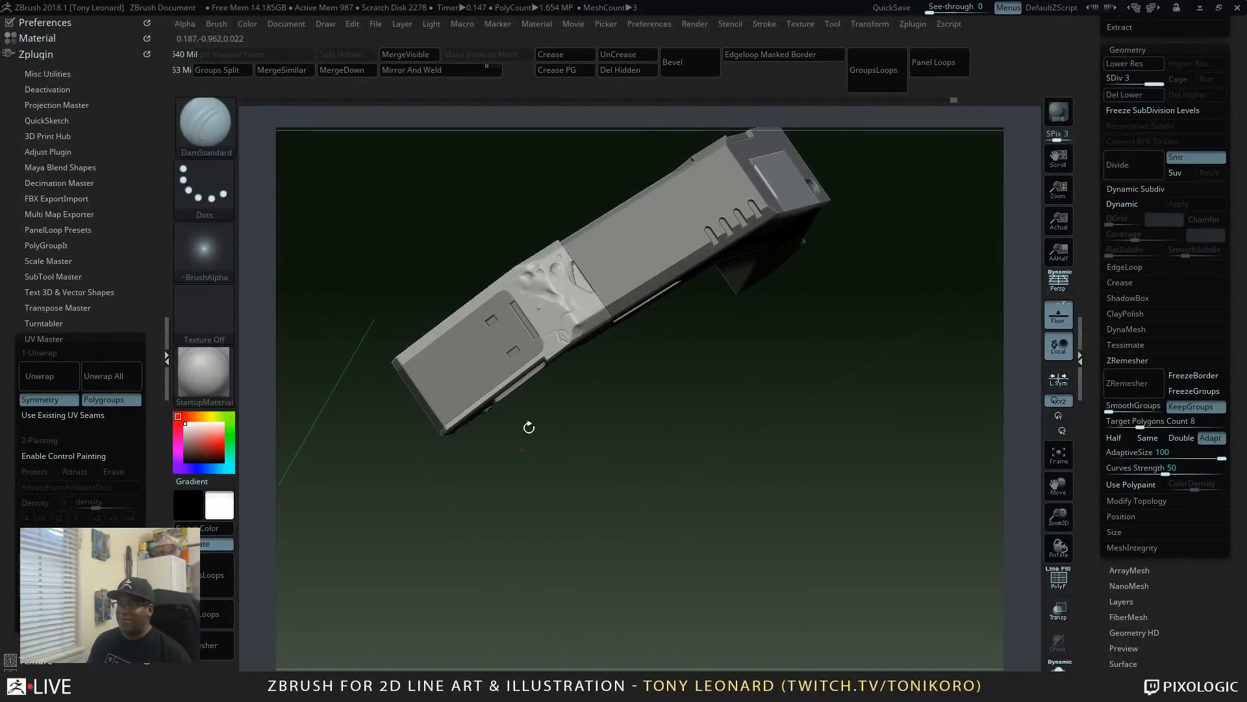
Step: Compare the sculpted block between the armor plates with the unsculpted one on the neighbouring mech limb
mouse_move(578, 374)
mouse_down()
mouse_move(613, 439)
mouse_move(708, 459)
mouse_move(562, 480)
mouse_up()
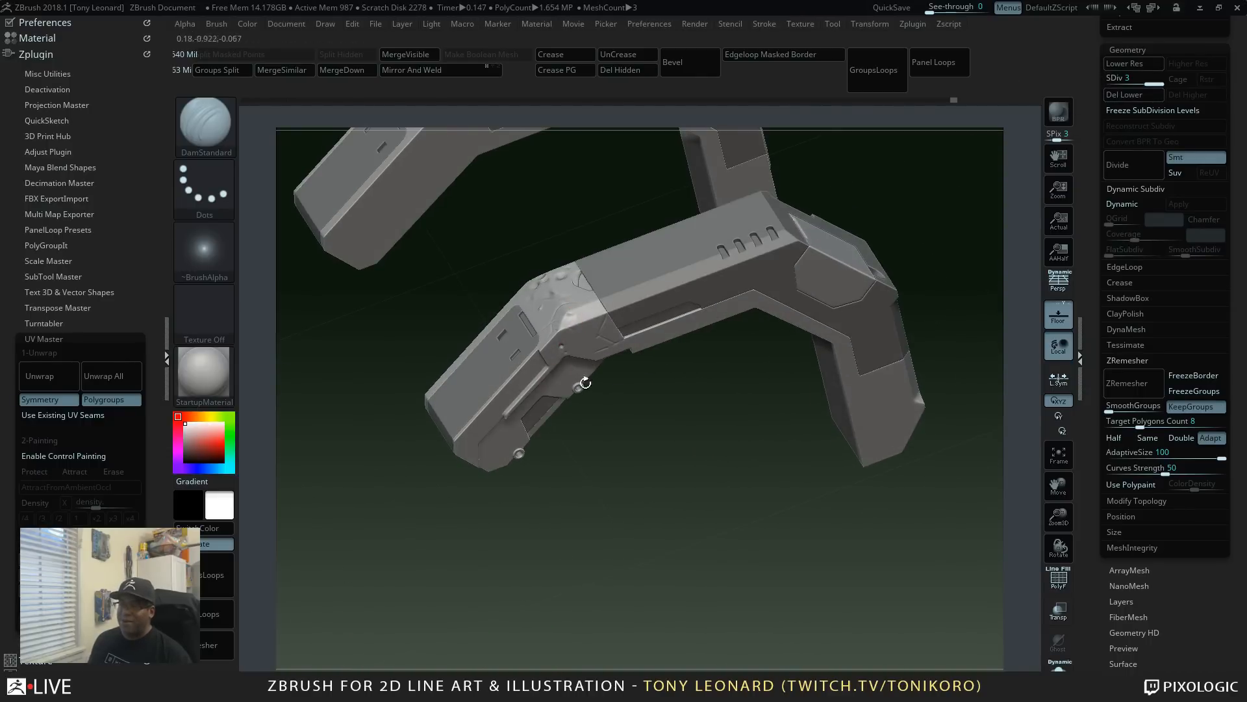
drag(689, 453, 663, 521)
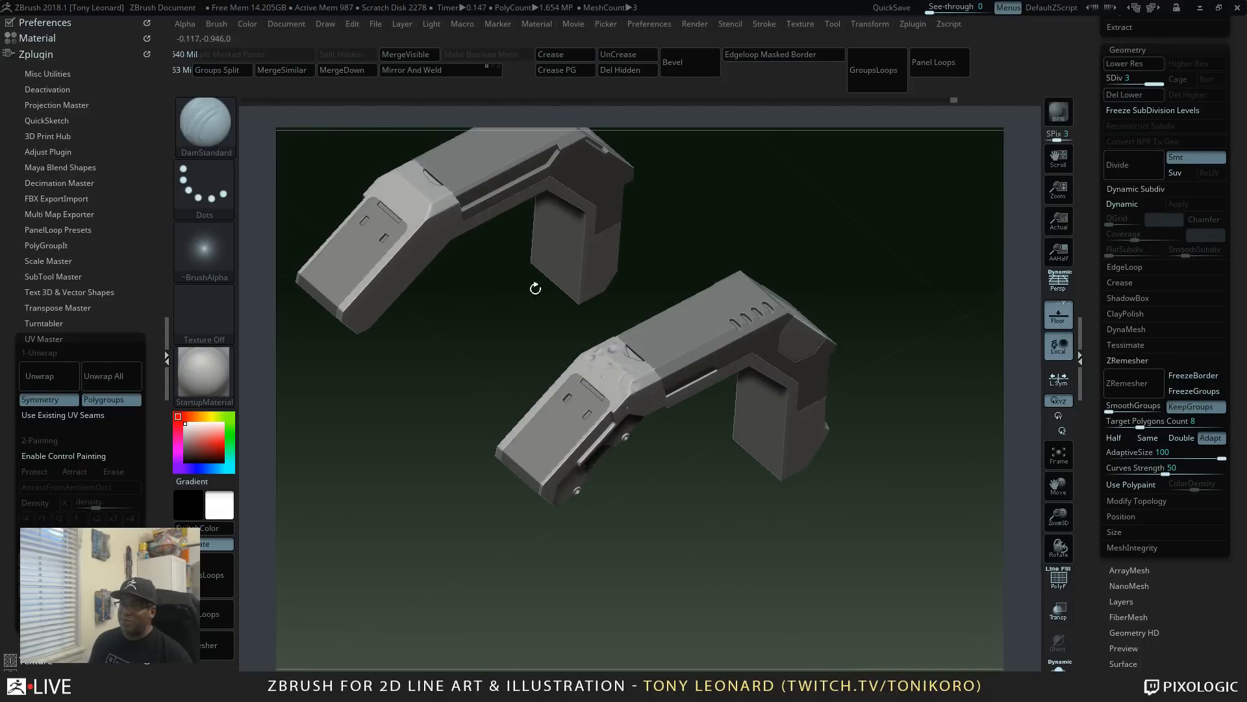
alt+drag(666, 555, 780, 568)
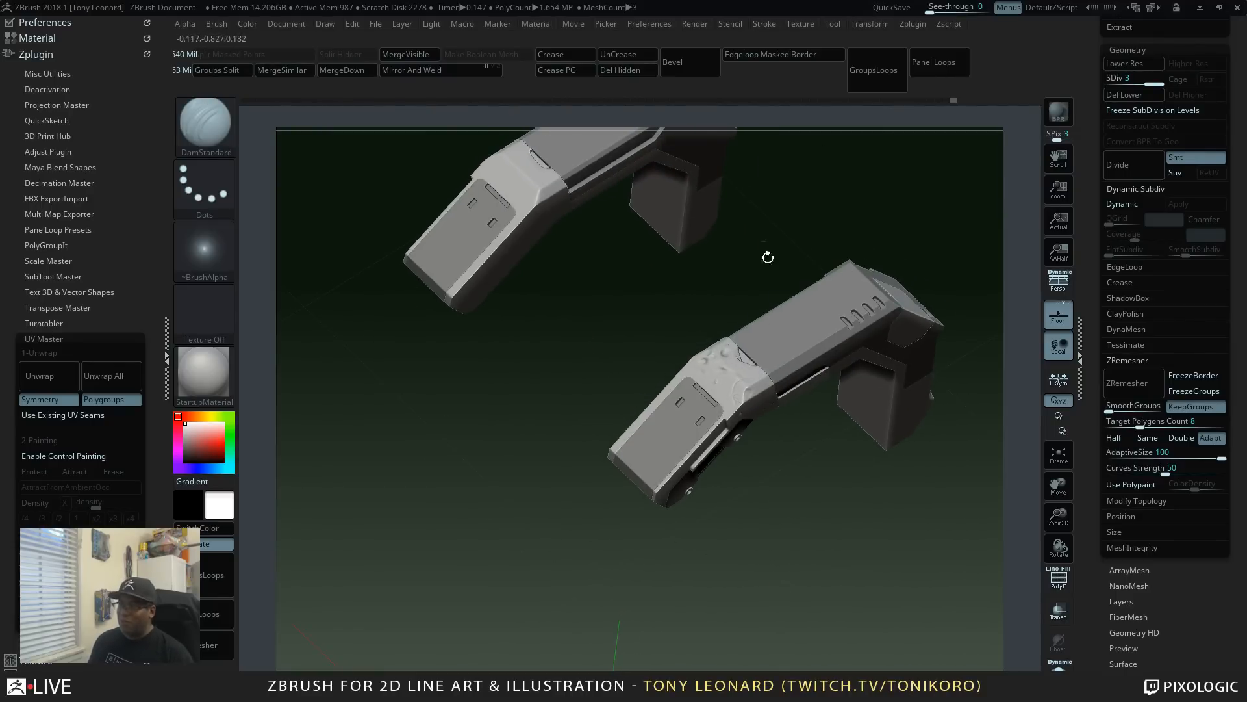
drag(781, 213, 772, 346)
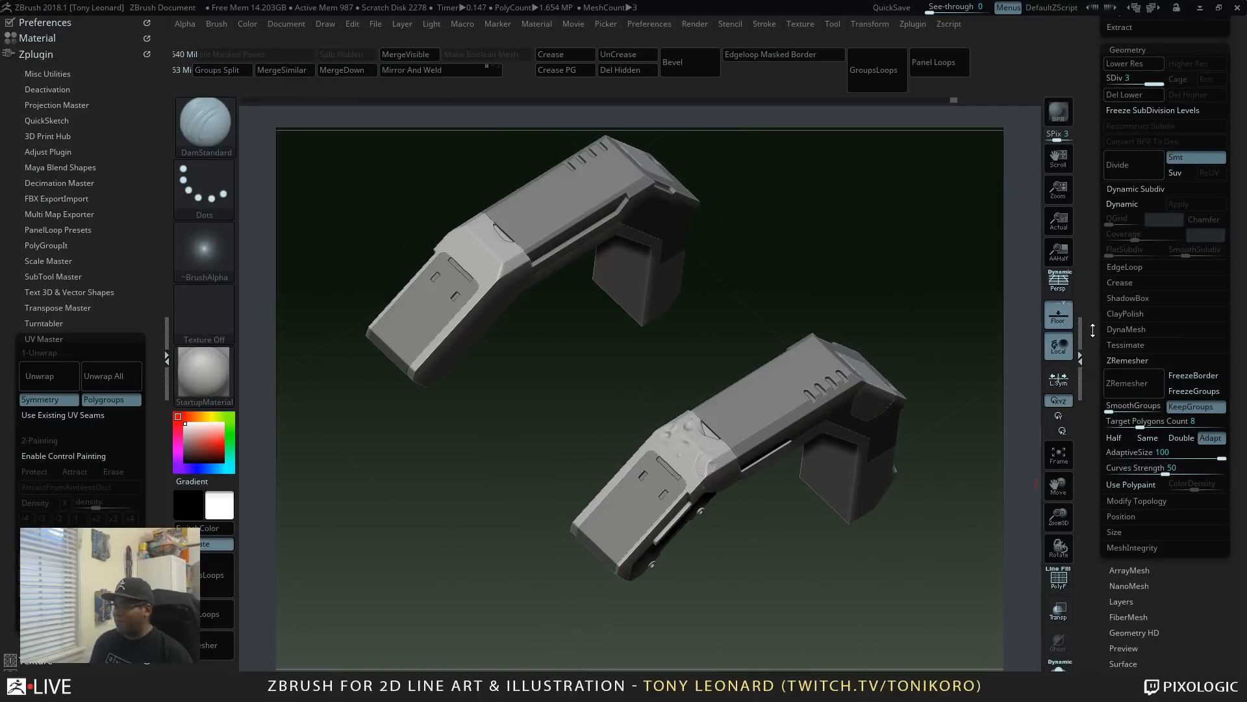
Step: Show the fourth subtool, the main mech body, and examine its torso and leg armor panels up close
scroll(1090, 478, up, 8)
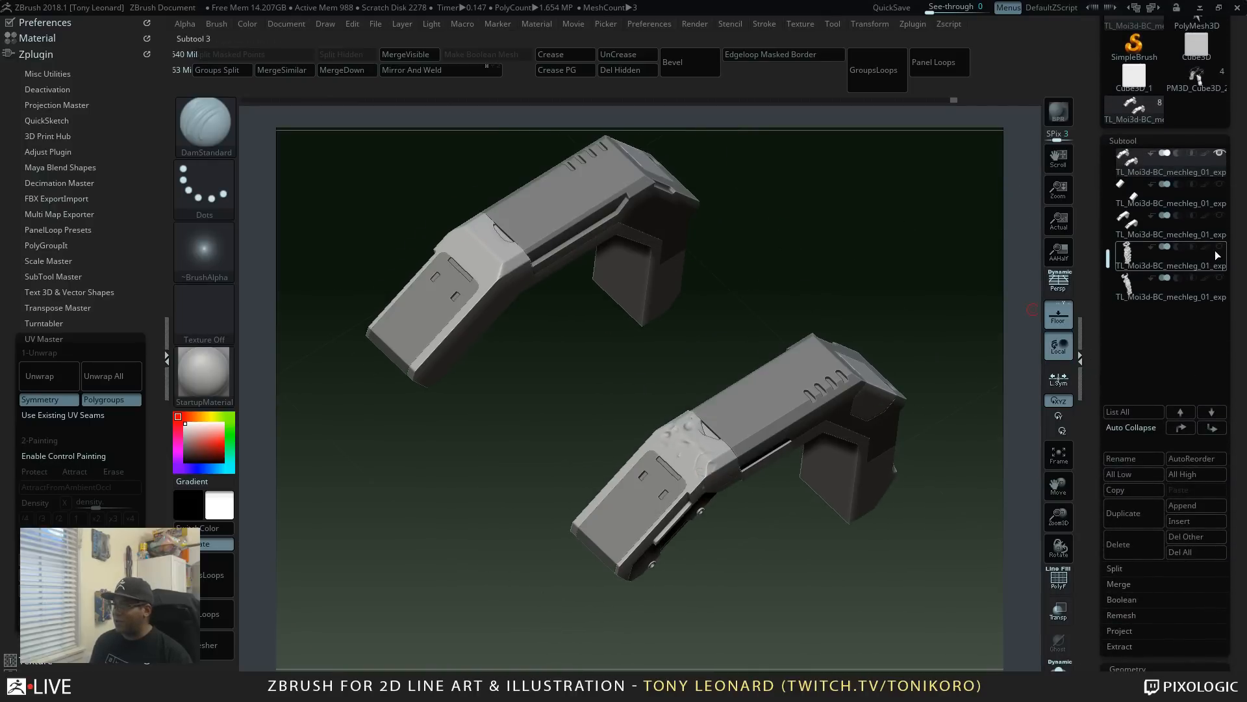
click(1220, 250)
drag(947, 565, 930, 412)
drag(925, 468, 886, 321)
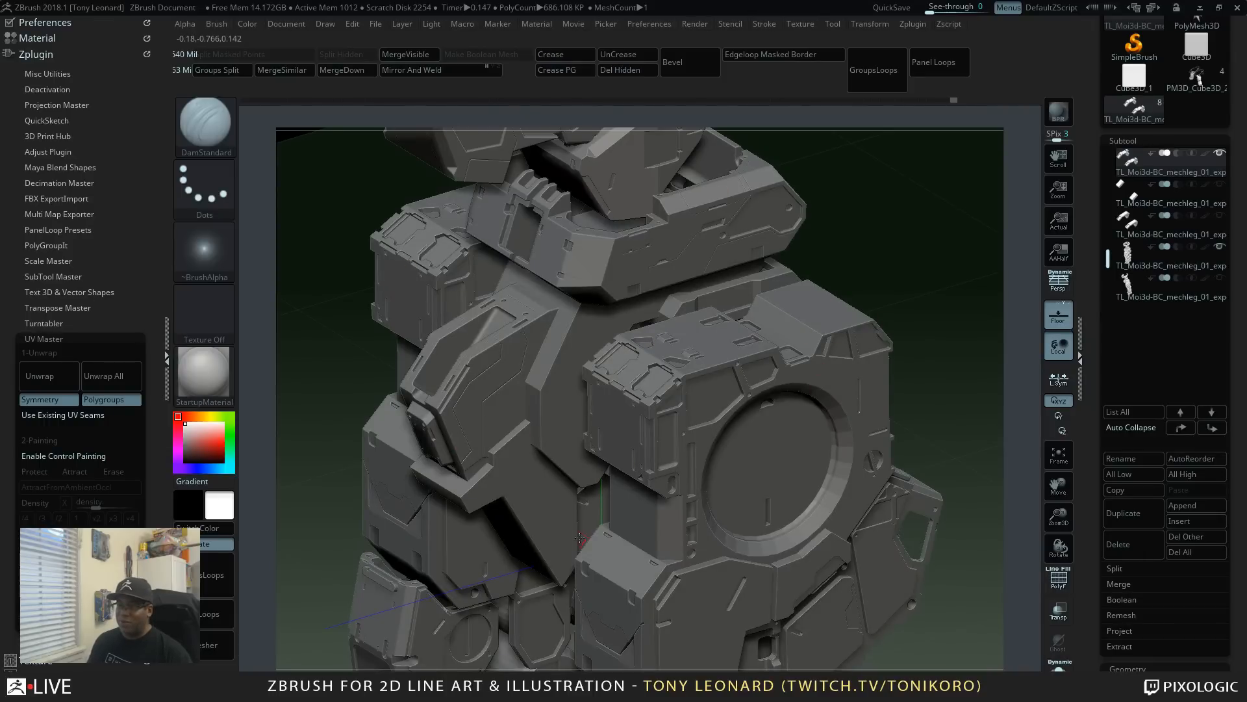
drag(943, 244, 851, 330)
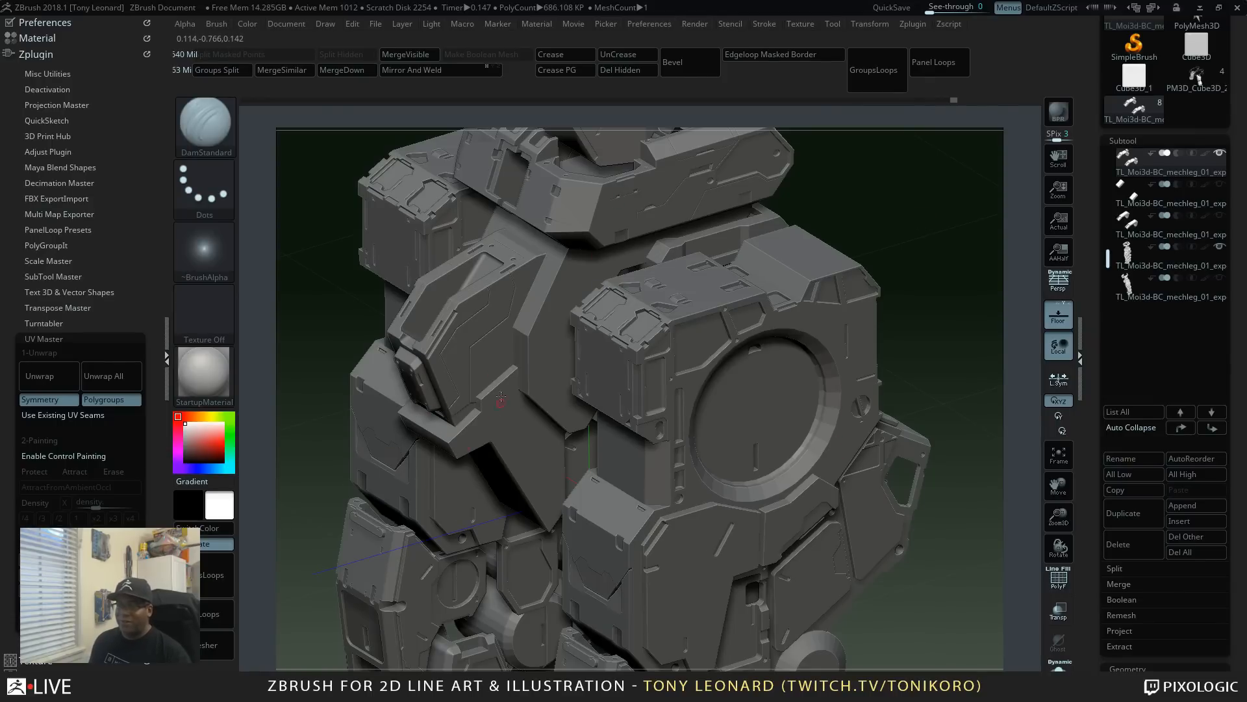
Step: Switch to OctaneRender and enlarge the render viewport to view more of the rendered mech
key(alt+Tab)
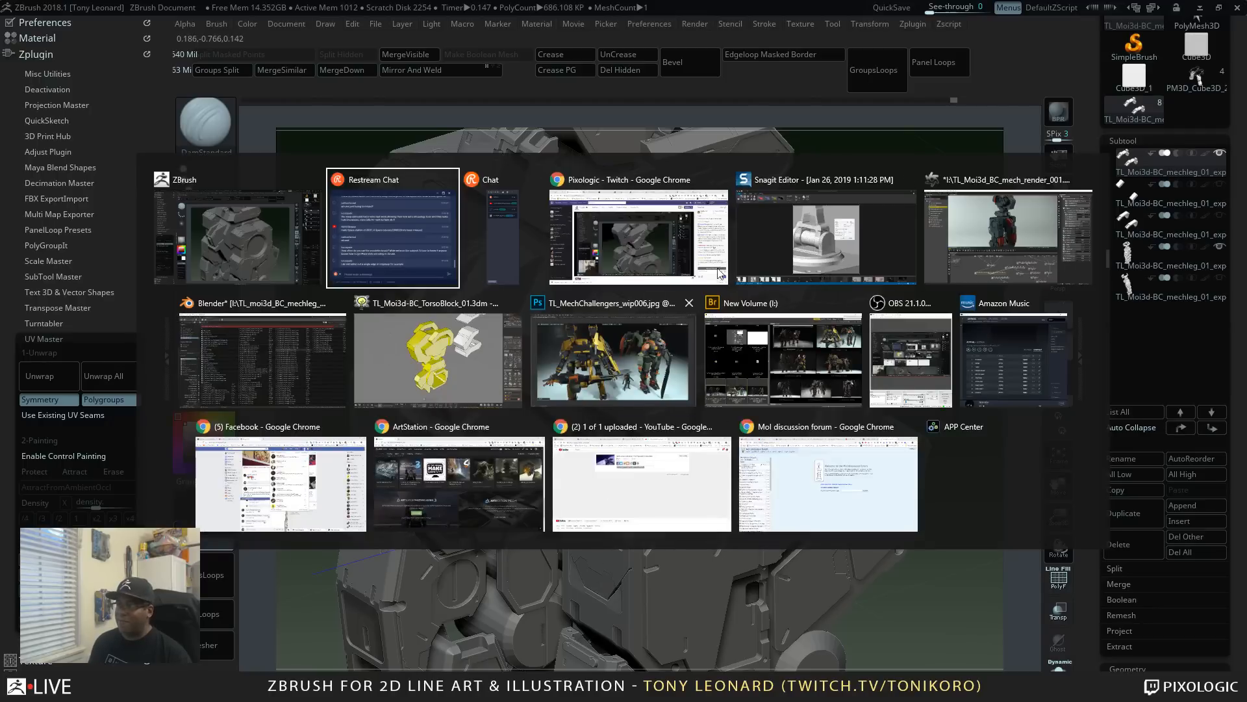
click(979, 234)
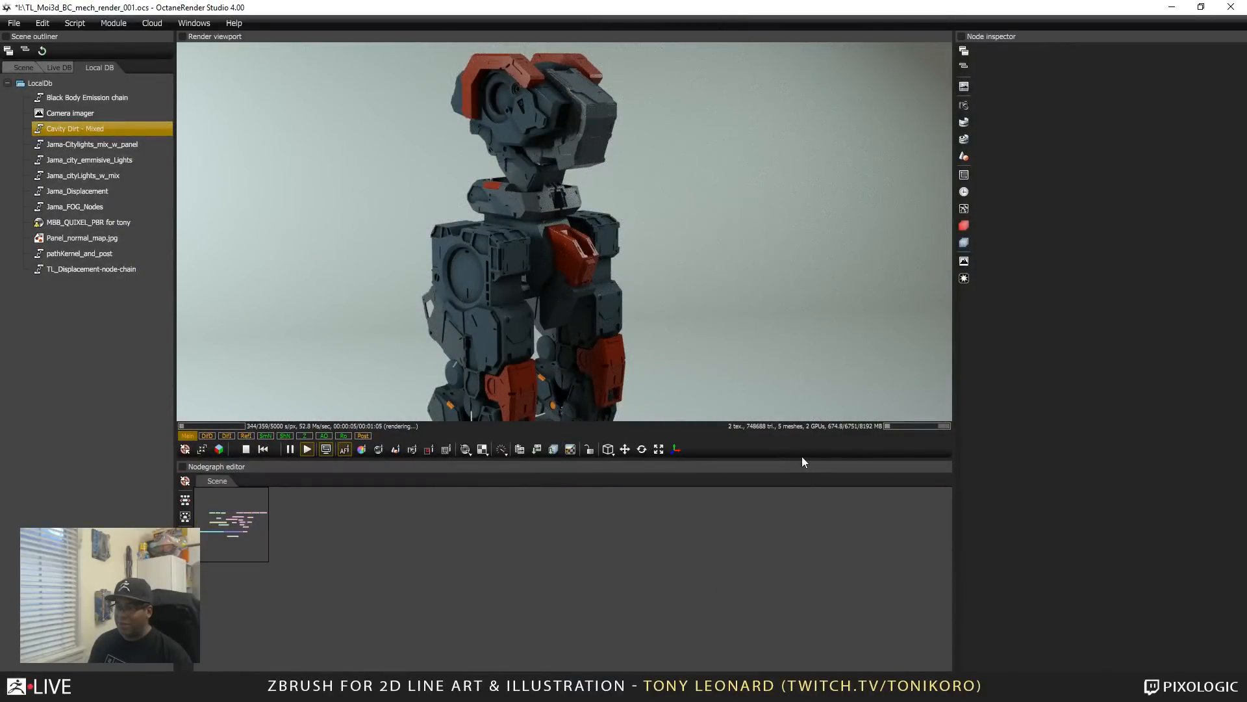
drag(799, 459, 799, 604)
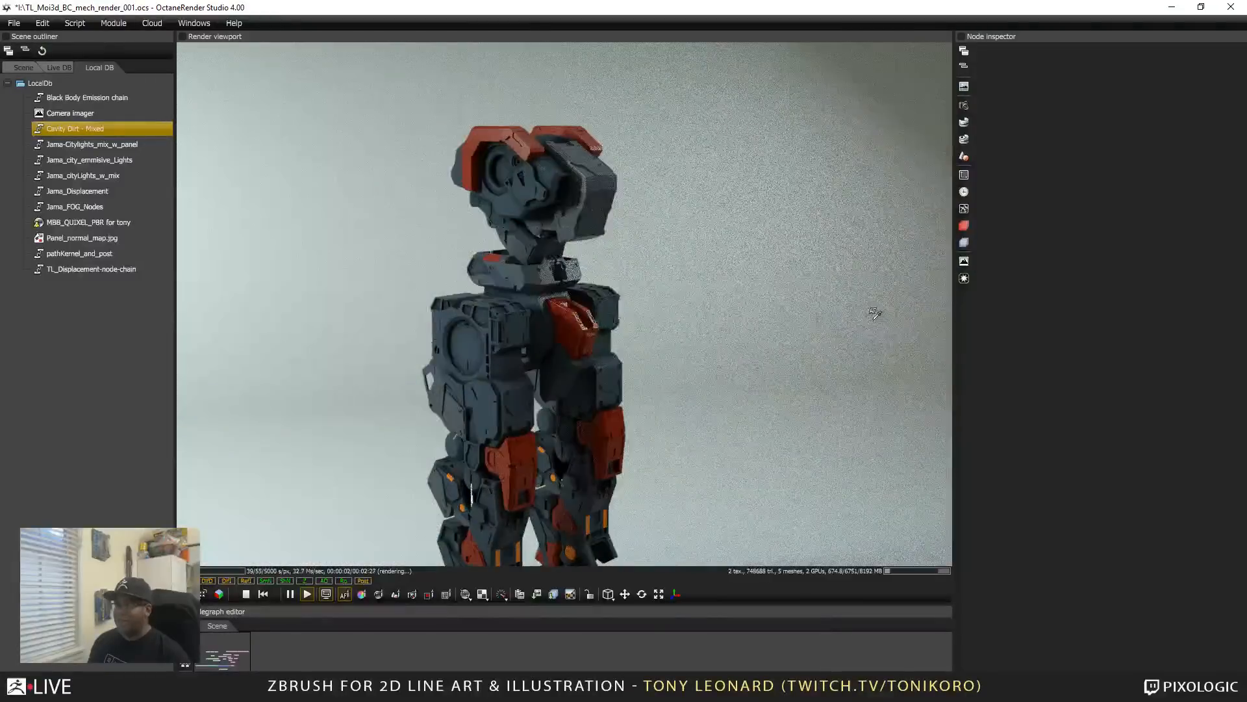
Step: Switch to Blender, cancel the pending OBJ export, and deselect all mech parts
key(alt+Tab)
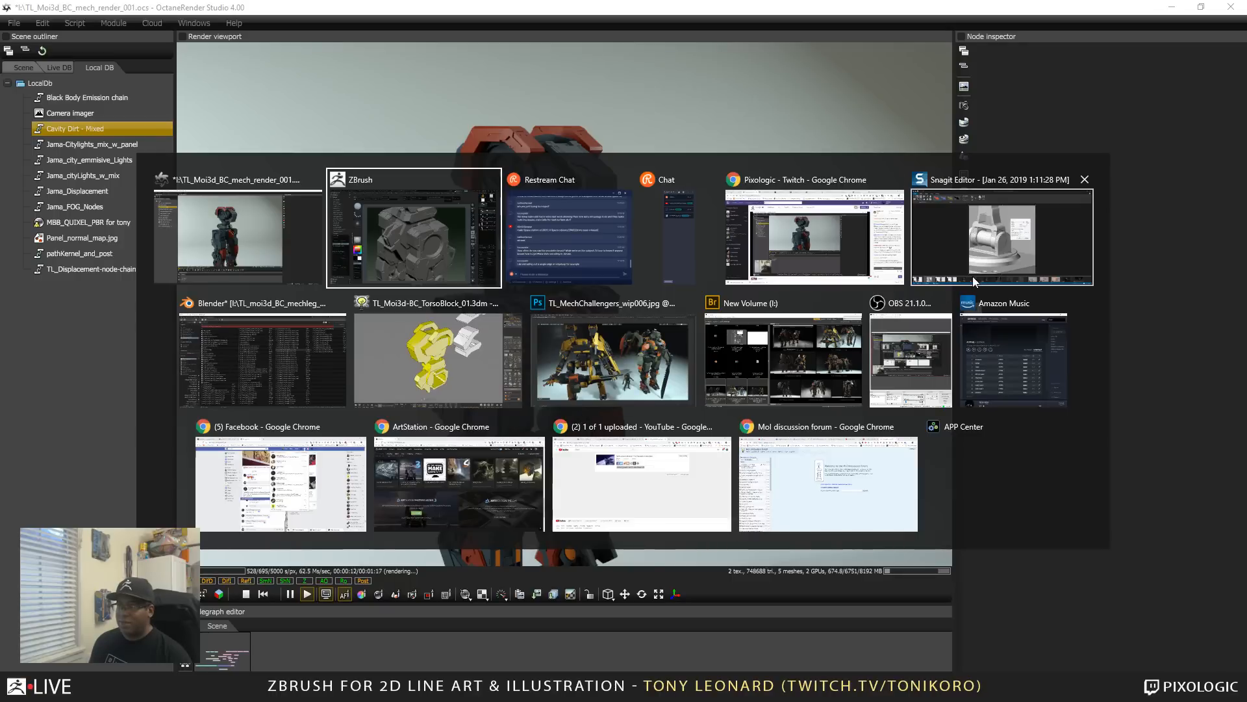
click(315, 376)
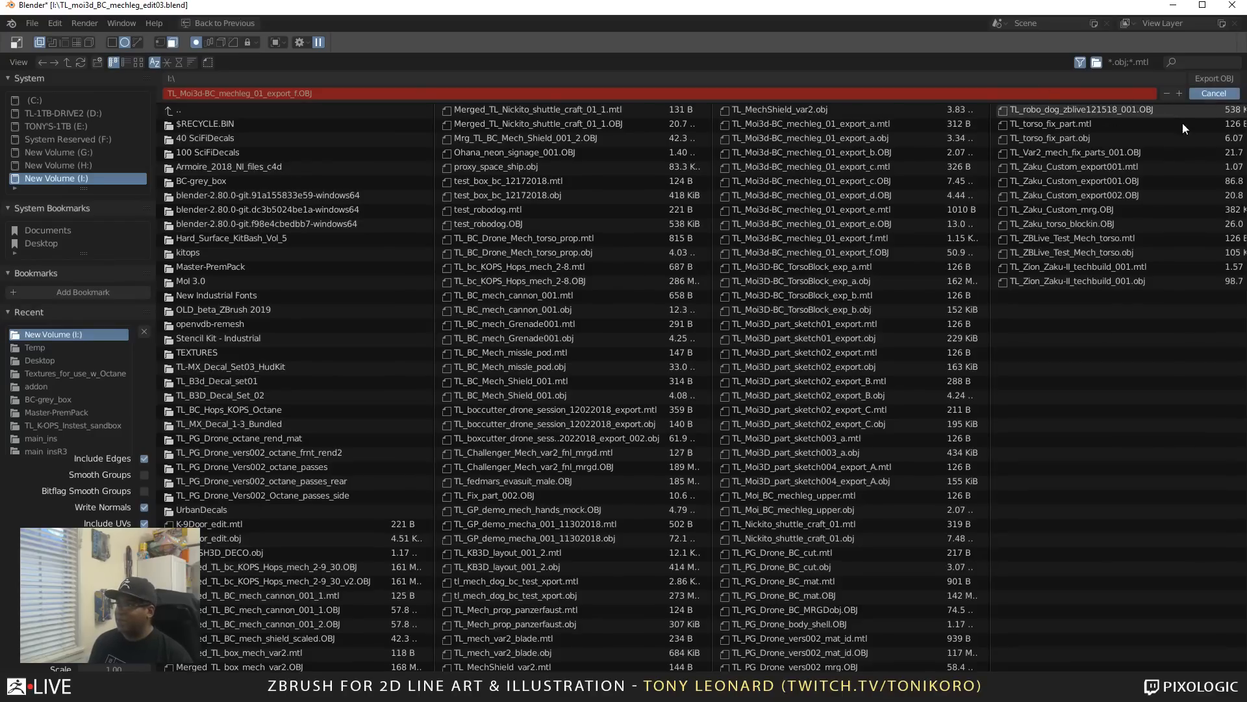
click(1212, 93)
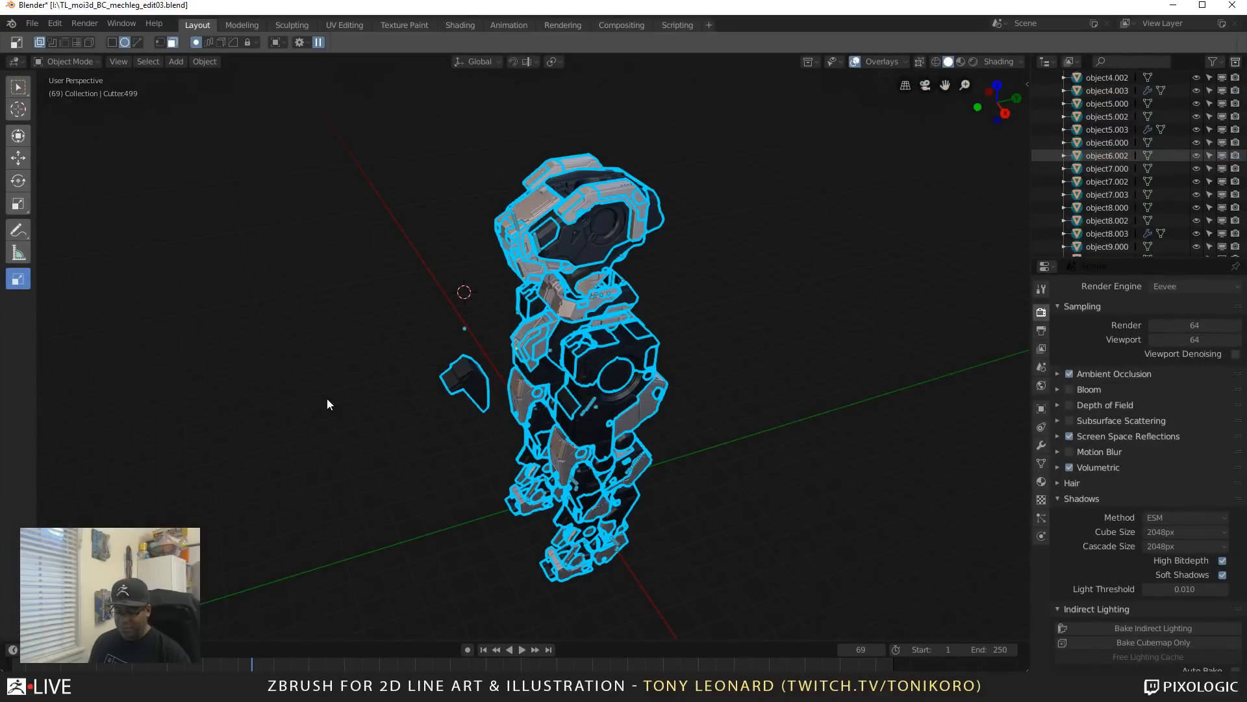
click(286, 399)
scroll(376, 368, down, 3)
scroll(388, 351, up, 5)
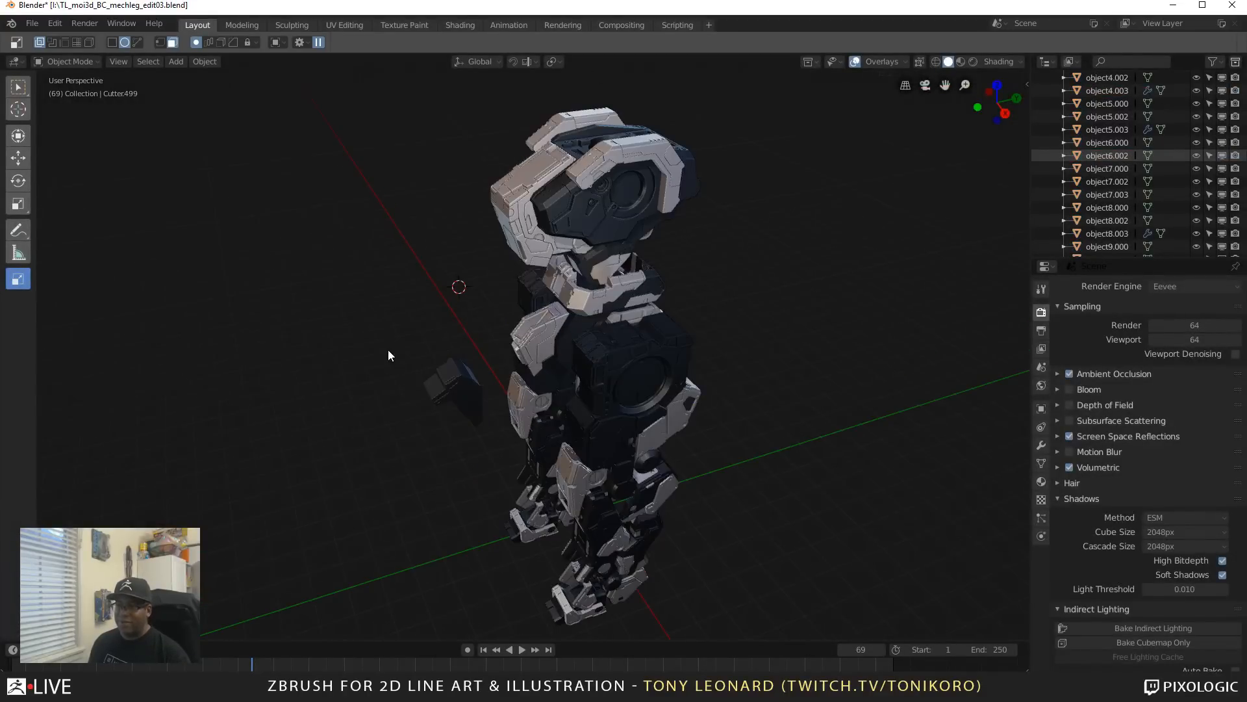
Step: Select the detached dark armor part in front of the mech and view it in right orthographic
scroll(388, 349, up, 5)
shift+middle_drag(517, 459, 531, 484)
shift+middle_drag(819, 329, 909, 241)
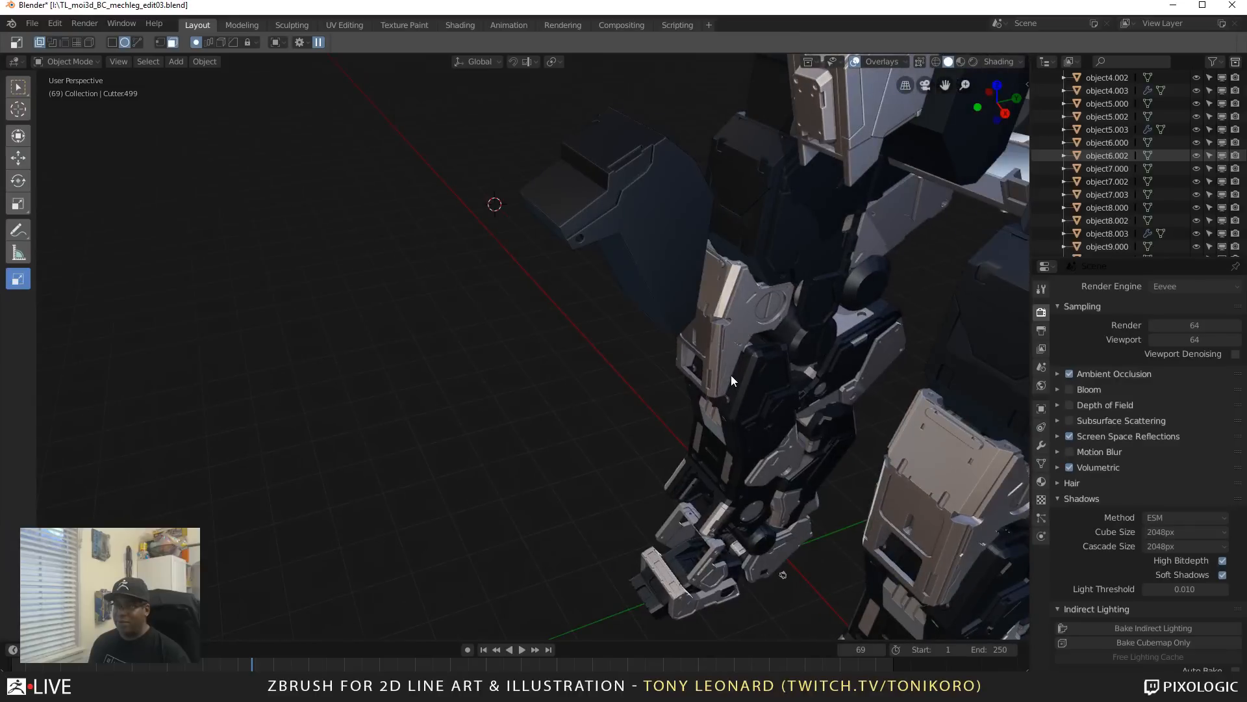
middle_drag(731, 380, 687, 369)
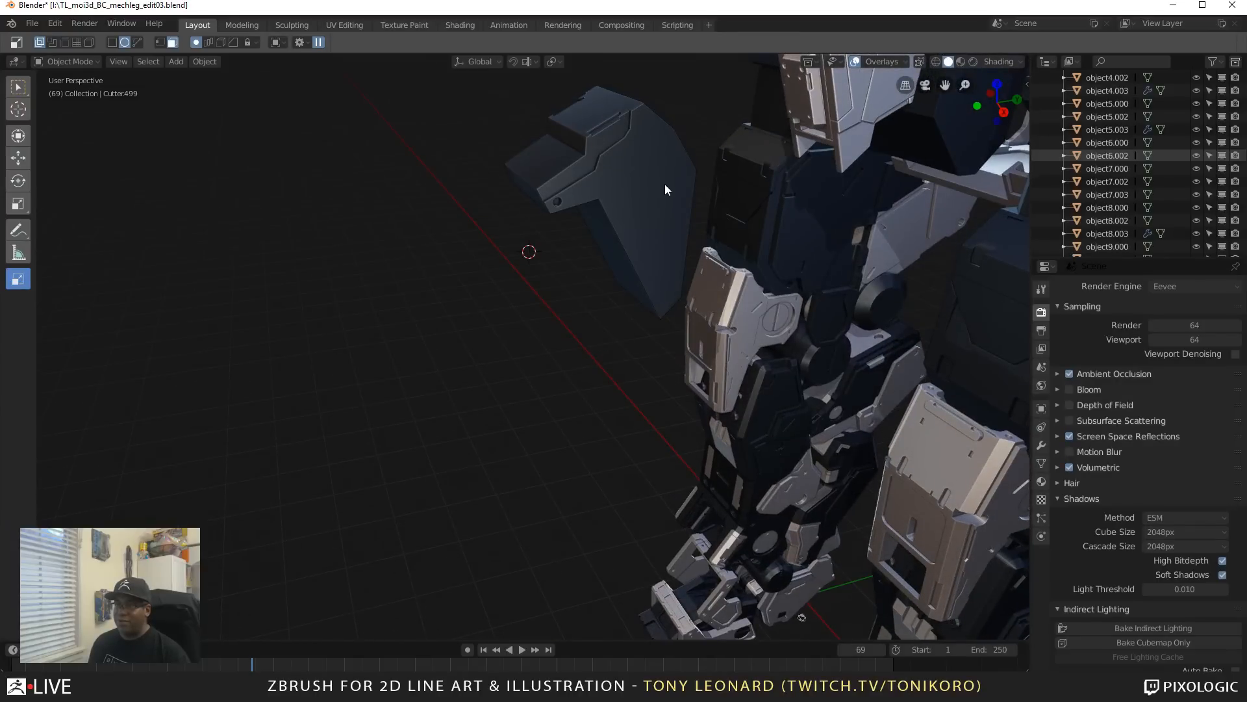
click(625, 334)
key(KP_3)
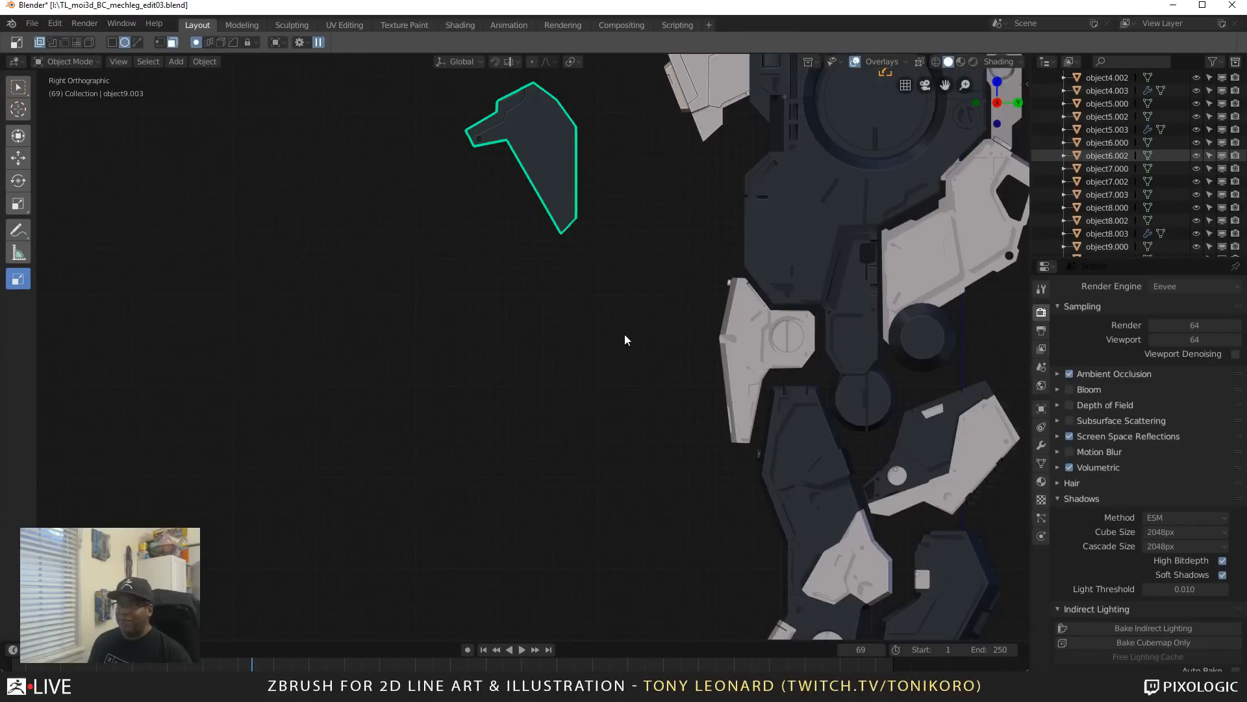
scroll(591, 256, up, 3)
shift+middle_drag(592, 252, 608, 498)
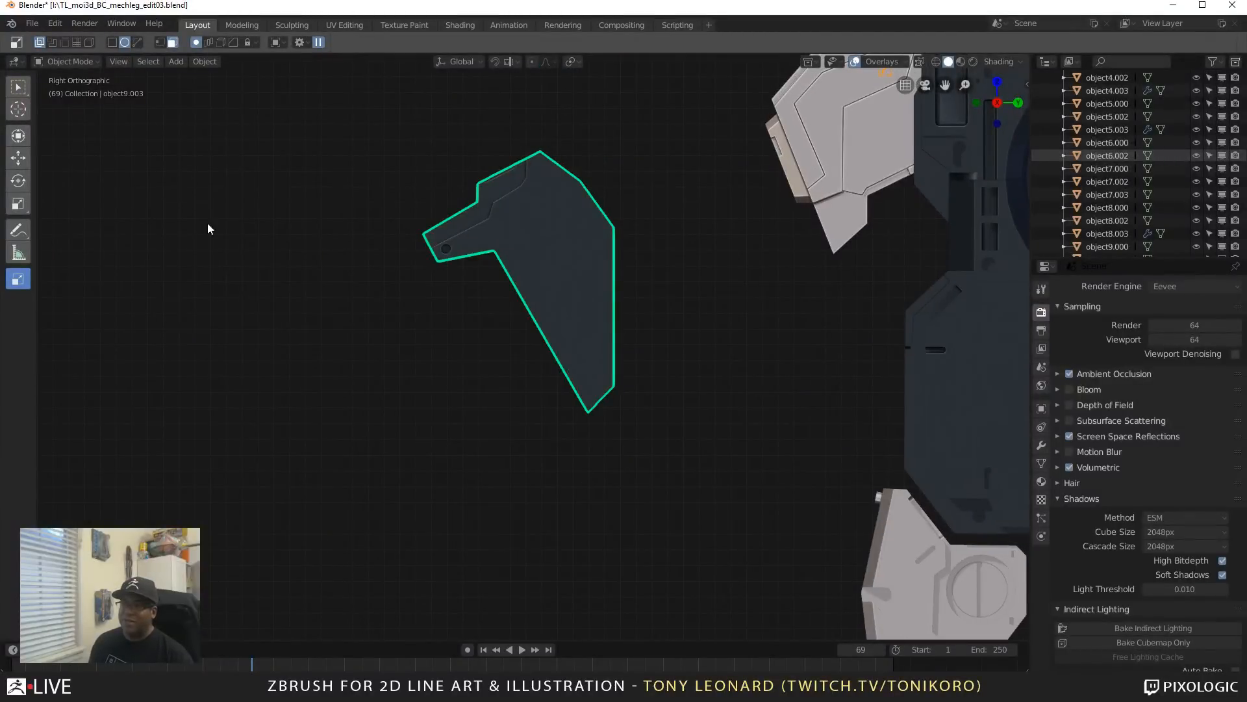
Step: Set the cutting tool to its free polygon shape and reselect only the detached armor part
click(18, 109)
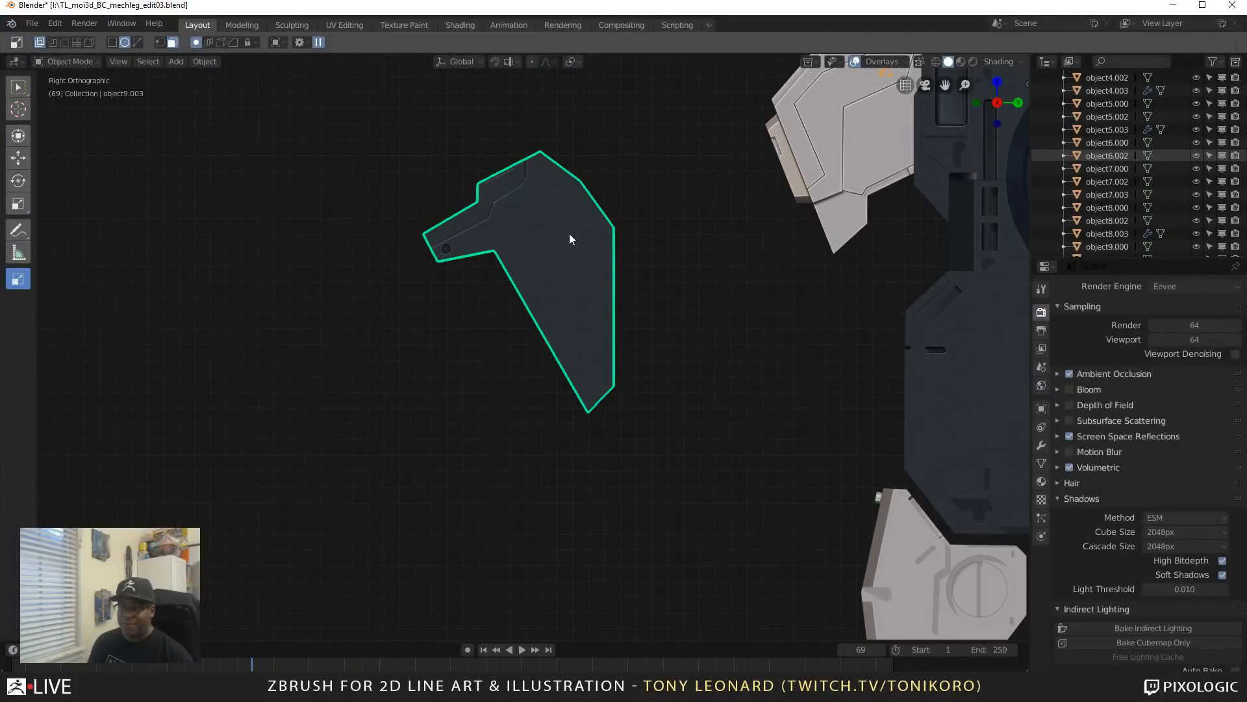
key(d)
click(581, 311)
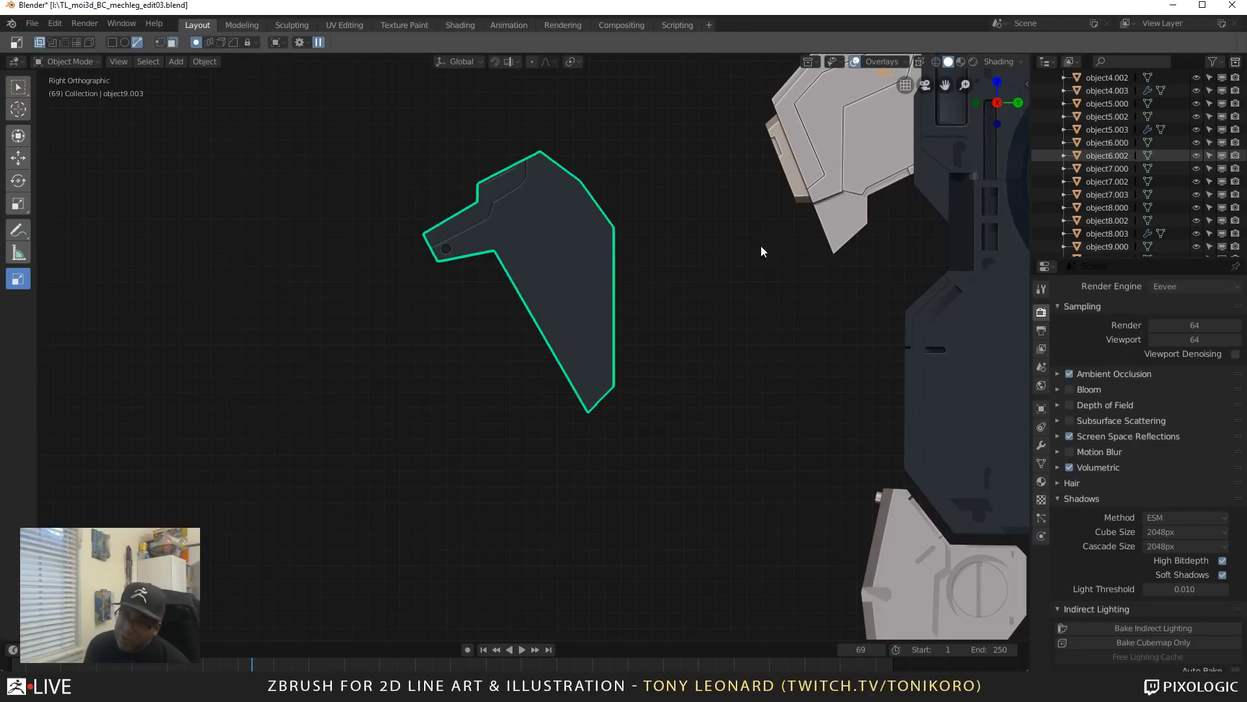
scroll(669, 212, up, 4)
scroll(660, 231, down, 2)
shift+middle_drag(565, 371, 545, 496)
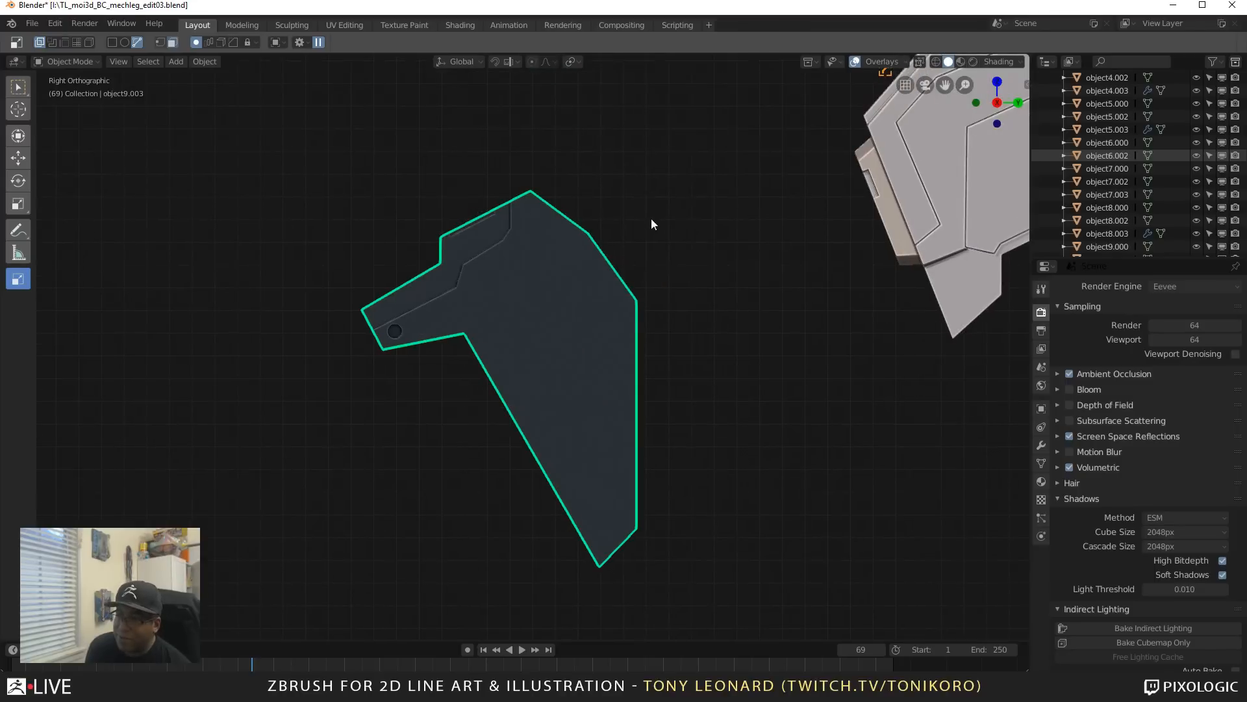
key(a)
key(alt+a)
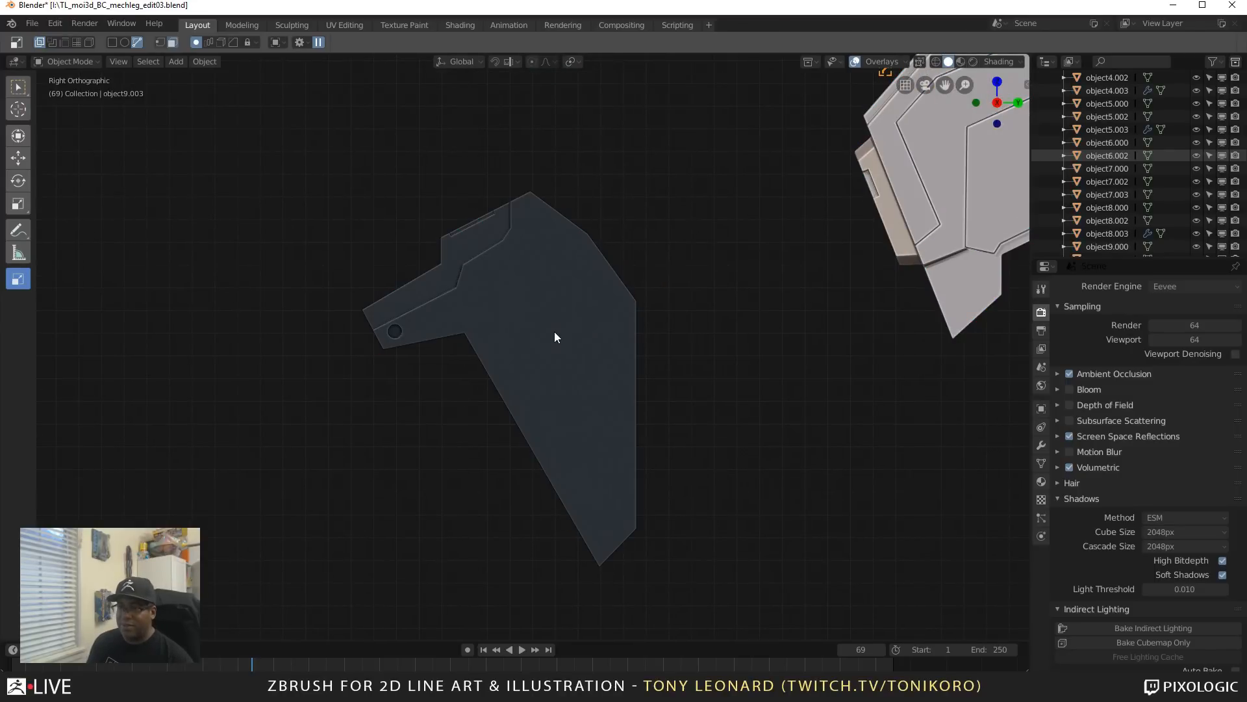
click(566, 310)
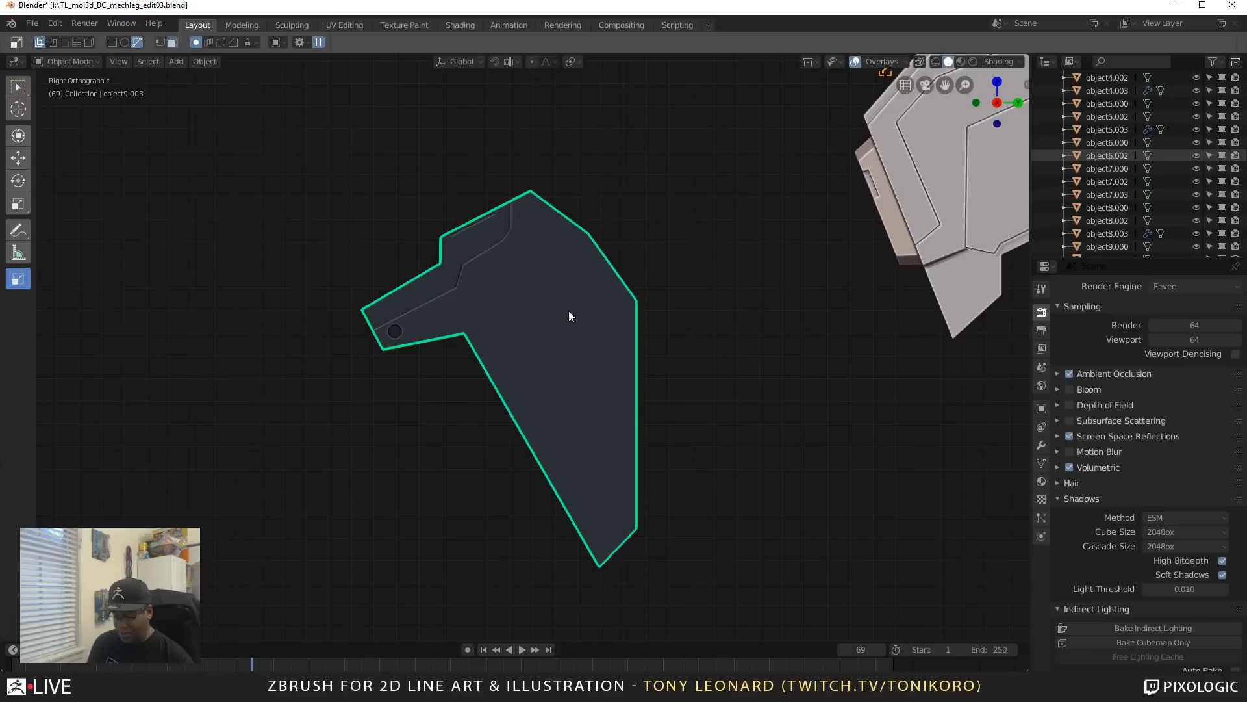
key(d)
click(568, 374)
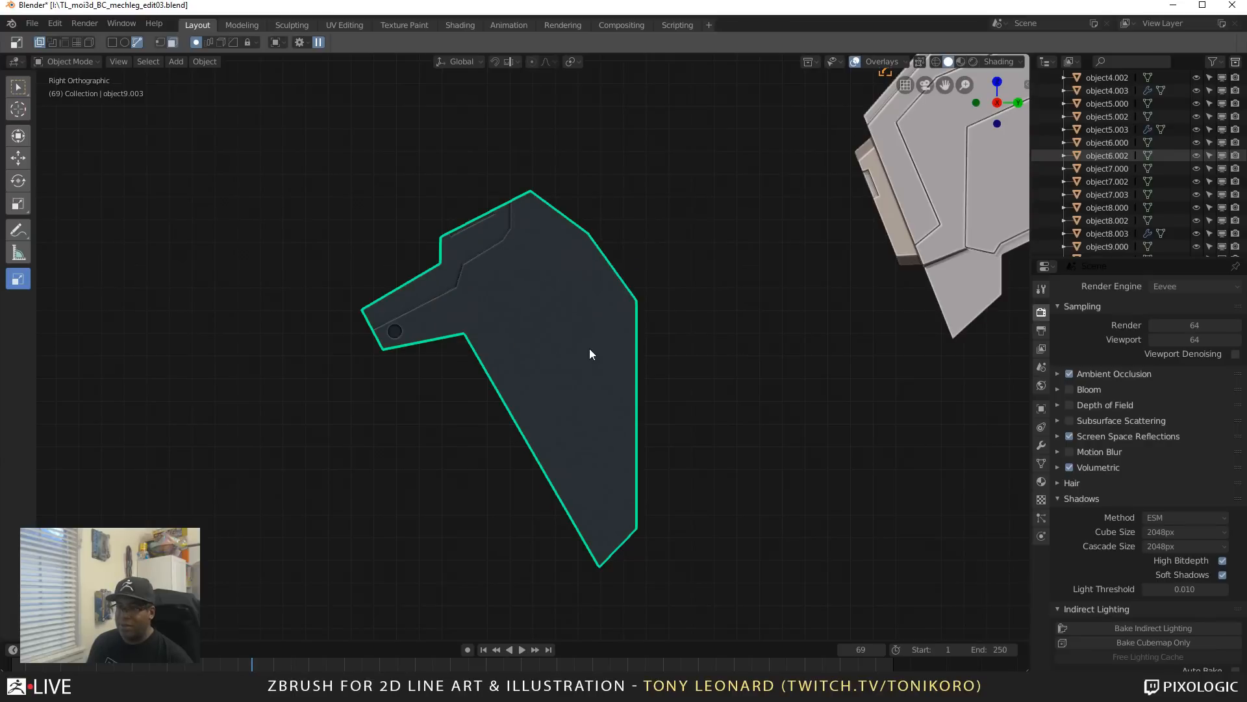
Step: Draw an angular polygon cutter outline over the rear edge, inner area and lower tip of the armor part
click(591, 258)
click(626, 227)
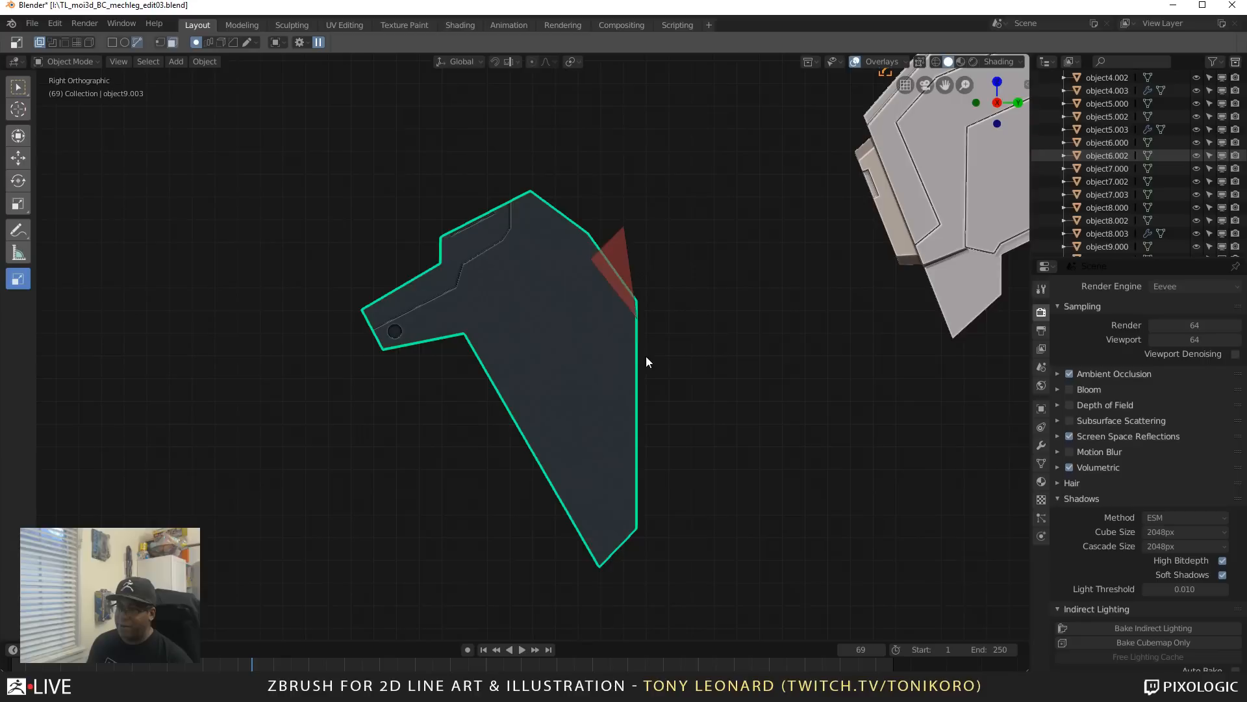
click(719, 360)
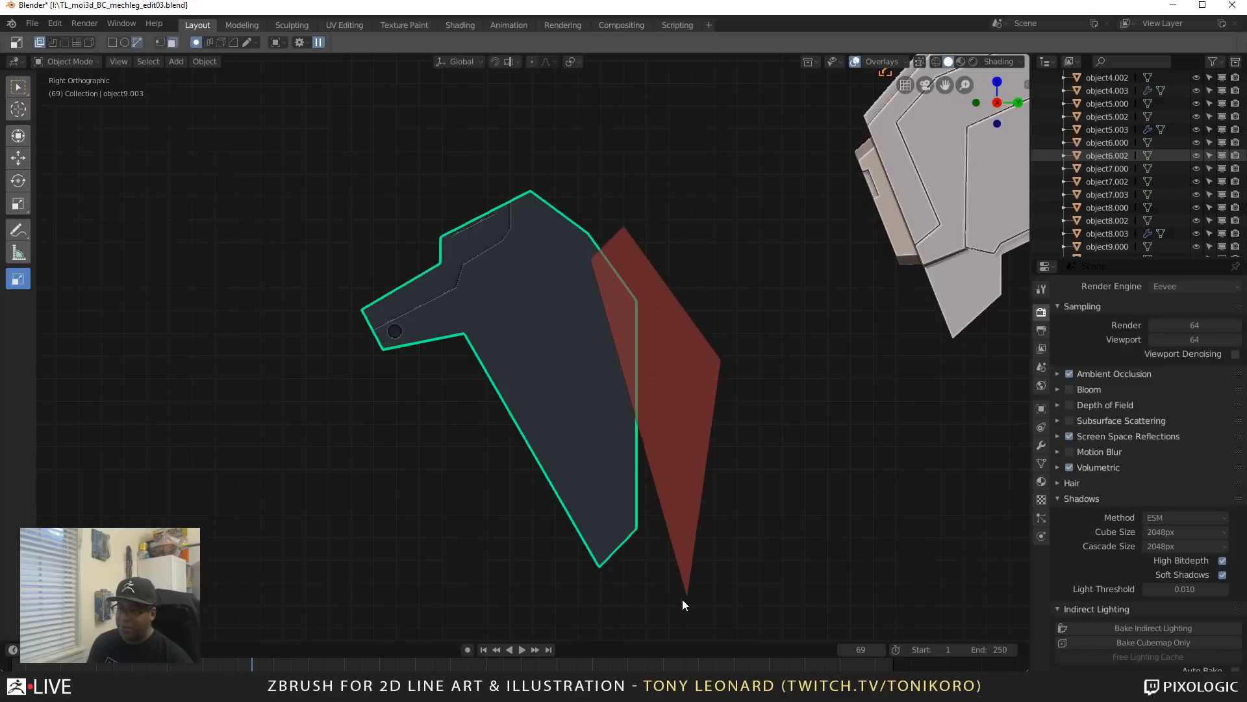
click(687, 597)
click(513, 591)
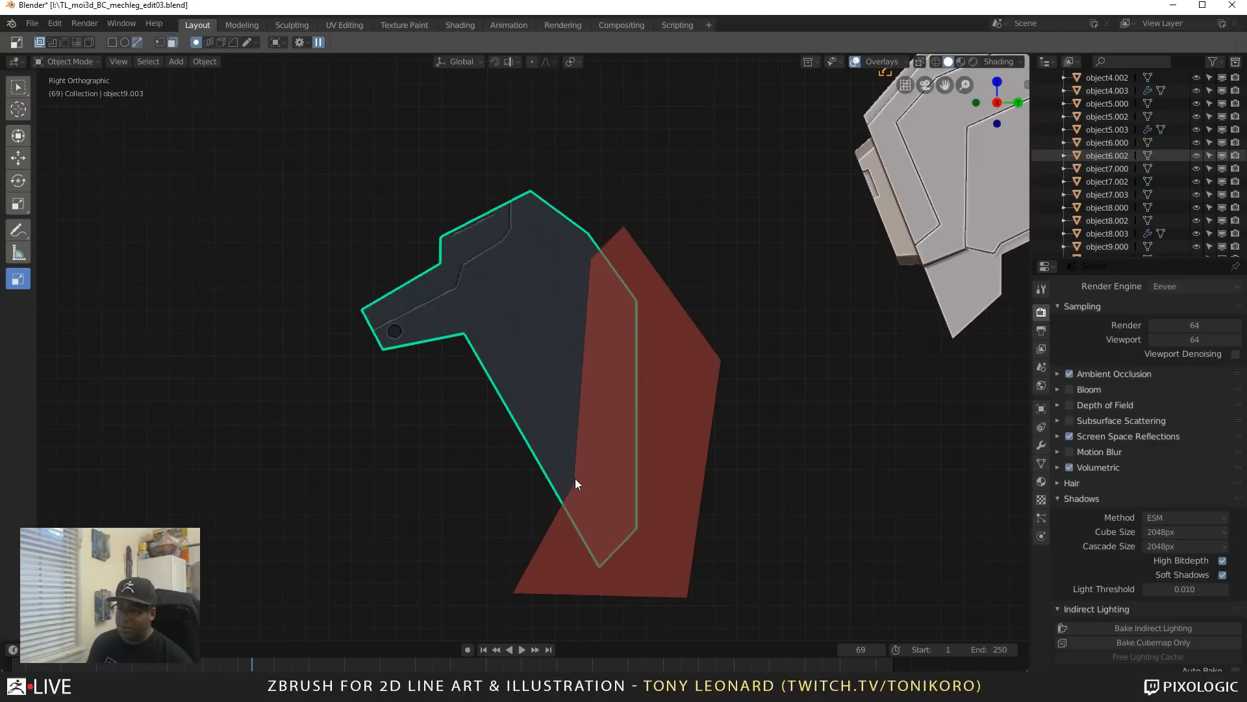
click(575, 479)
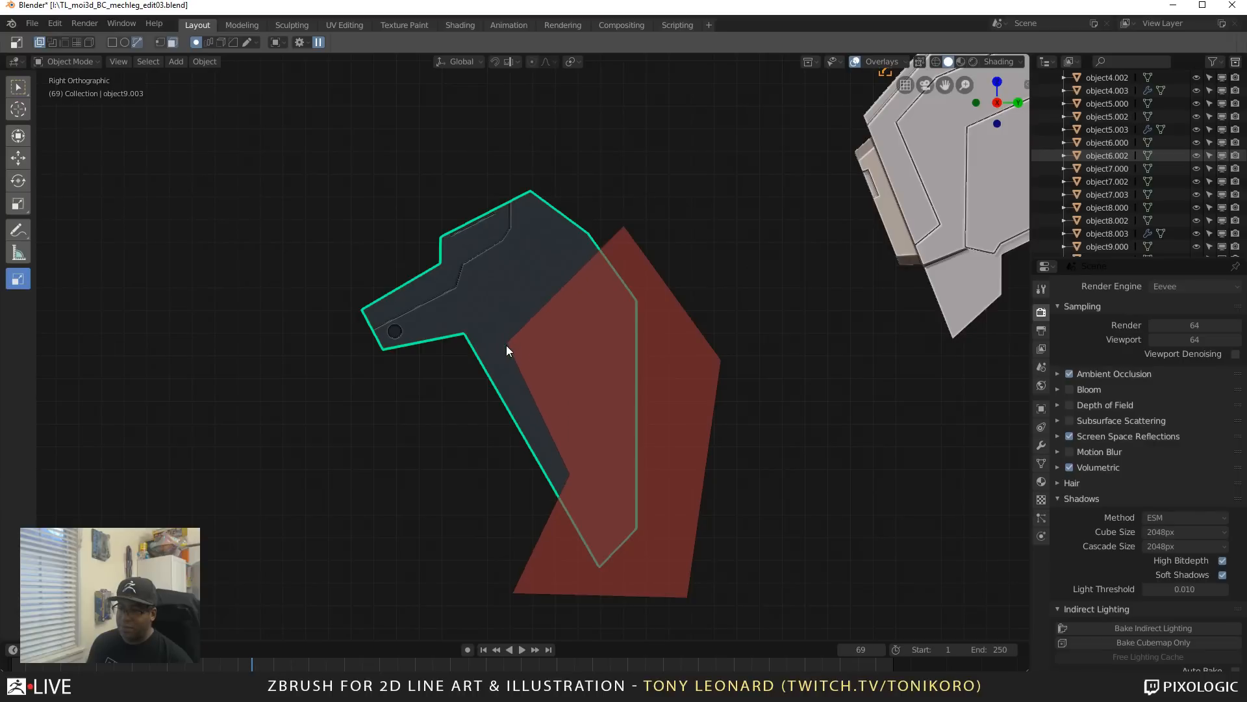
click(507, 347)
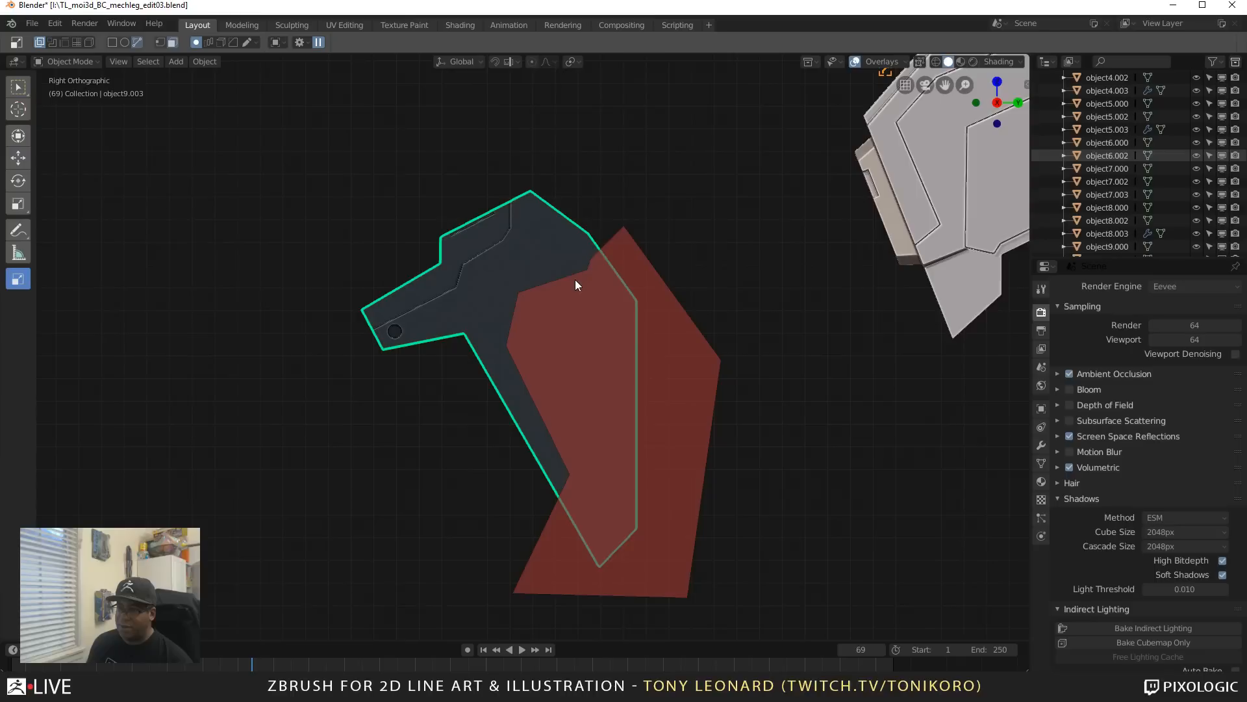
Step: Lock the polygon cutter, change its operation from cut to slice, and apply it to the armor part
key(Tab)
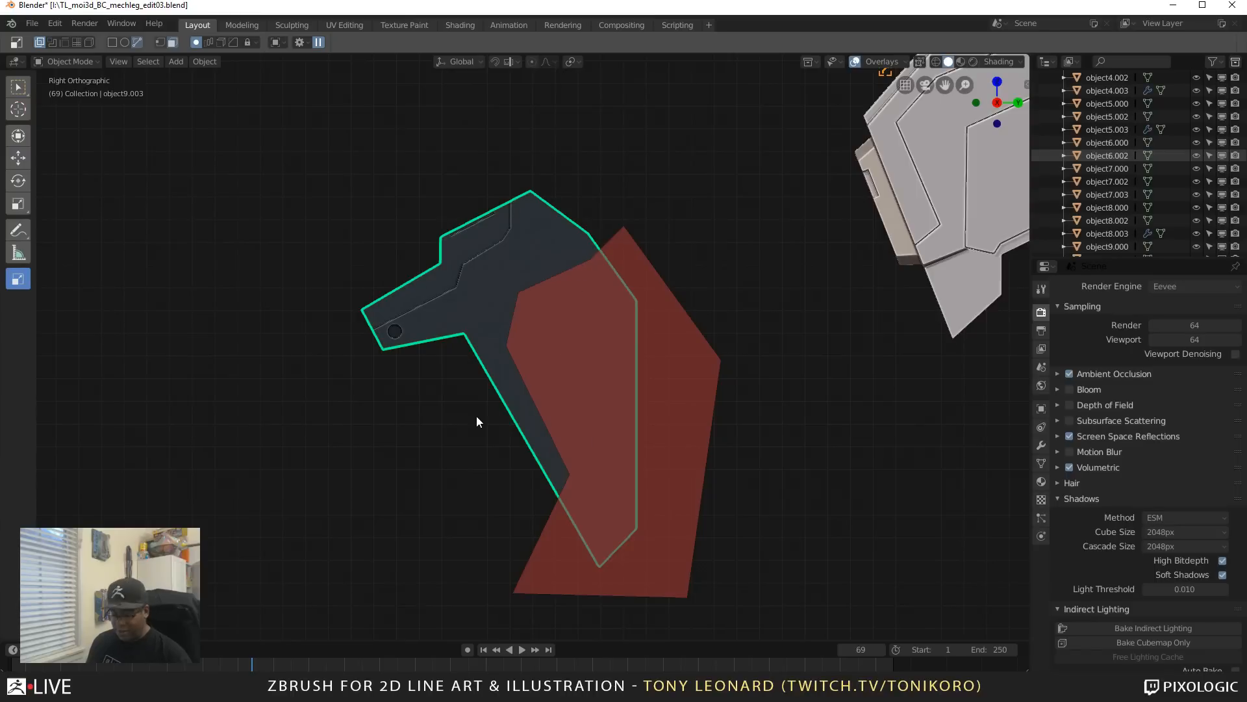
key(x)
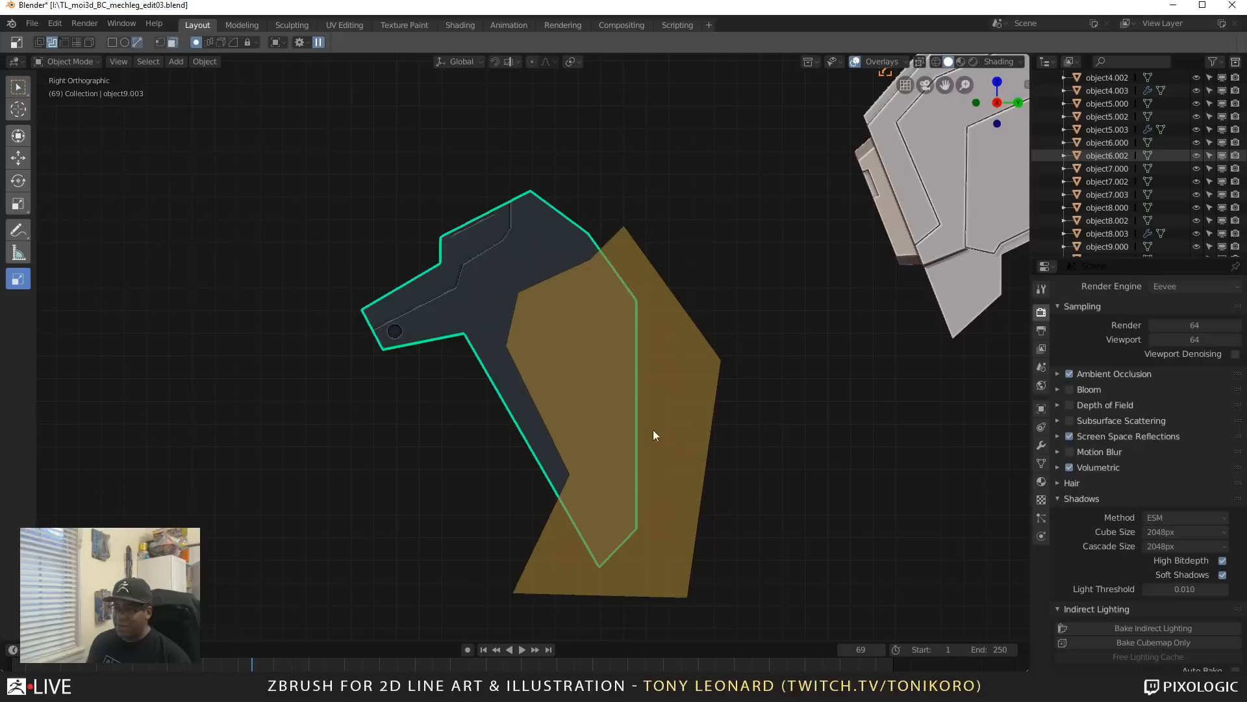
click(620, 343)
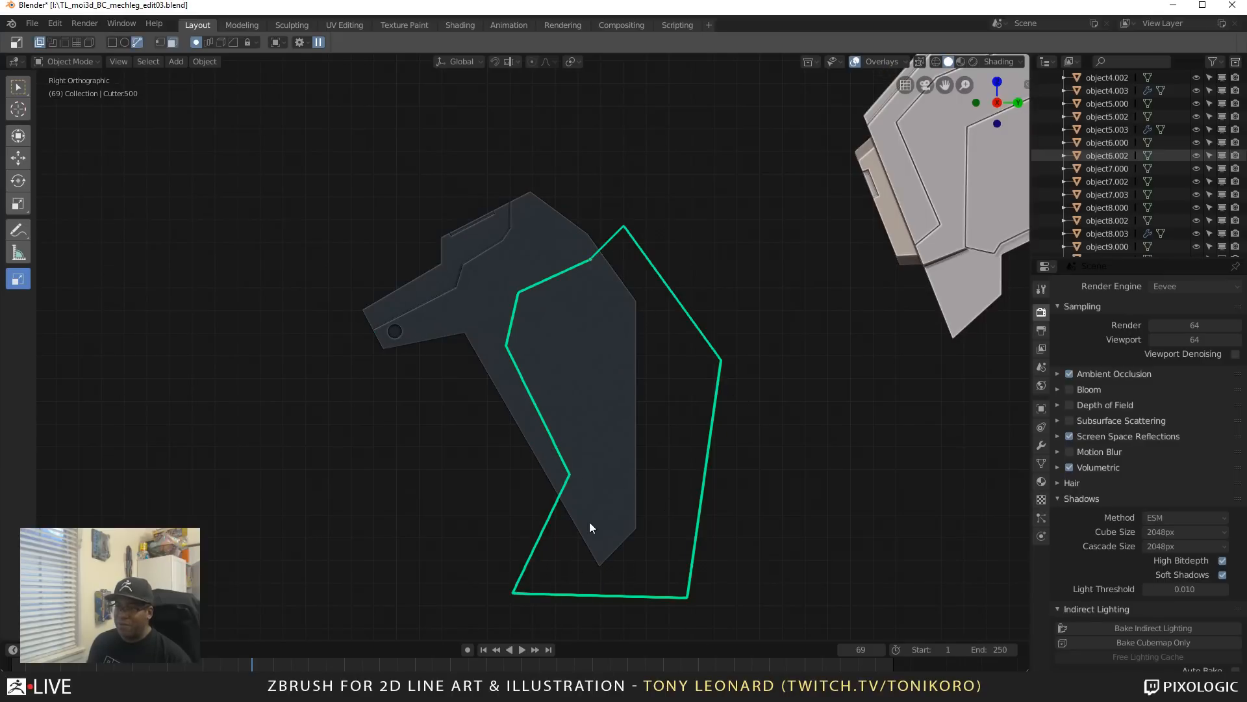
Step: Move the polygon cutter along the global X axis to offset the slice through the armor part
middle_drag(89, 428, 104, 443)
scroll(651, 437, down, 5)
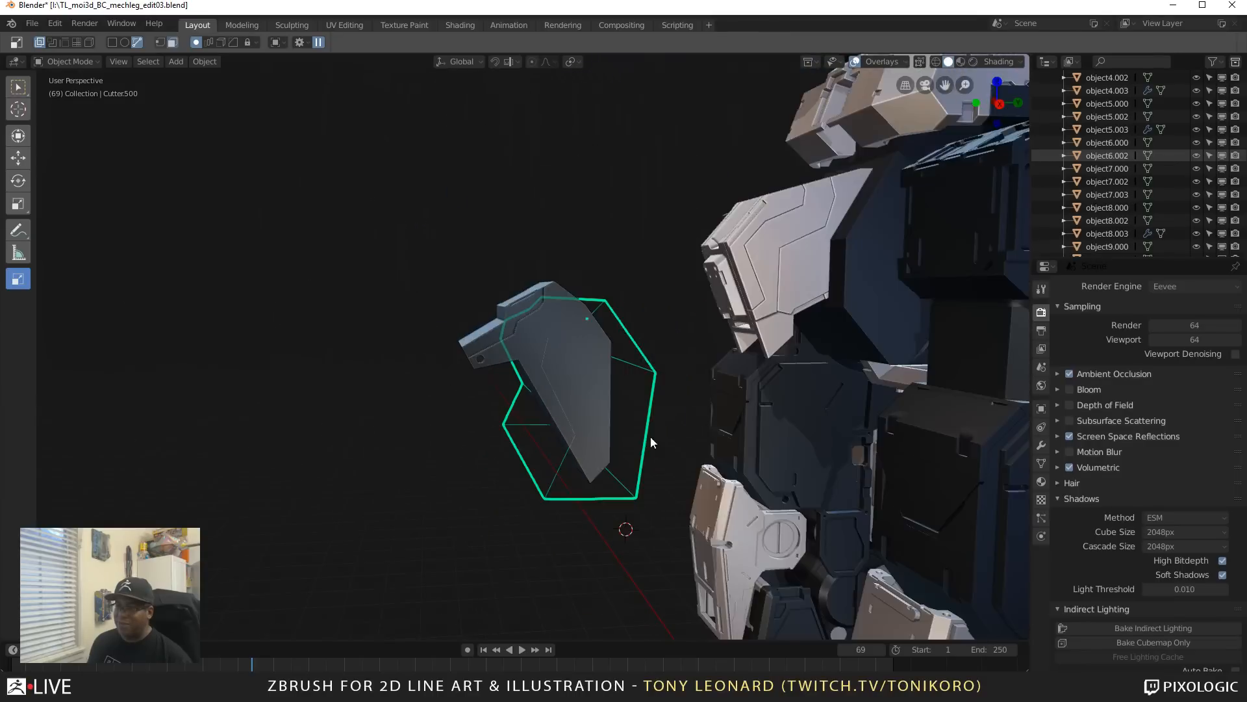
middle_drag(651, 441, 544, 437)
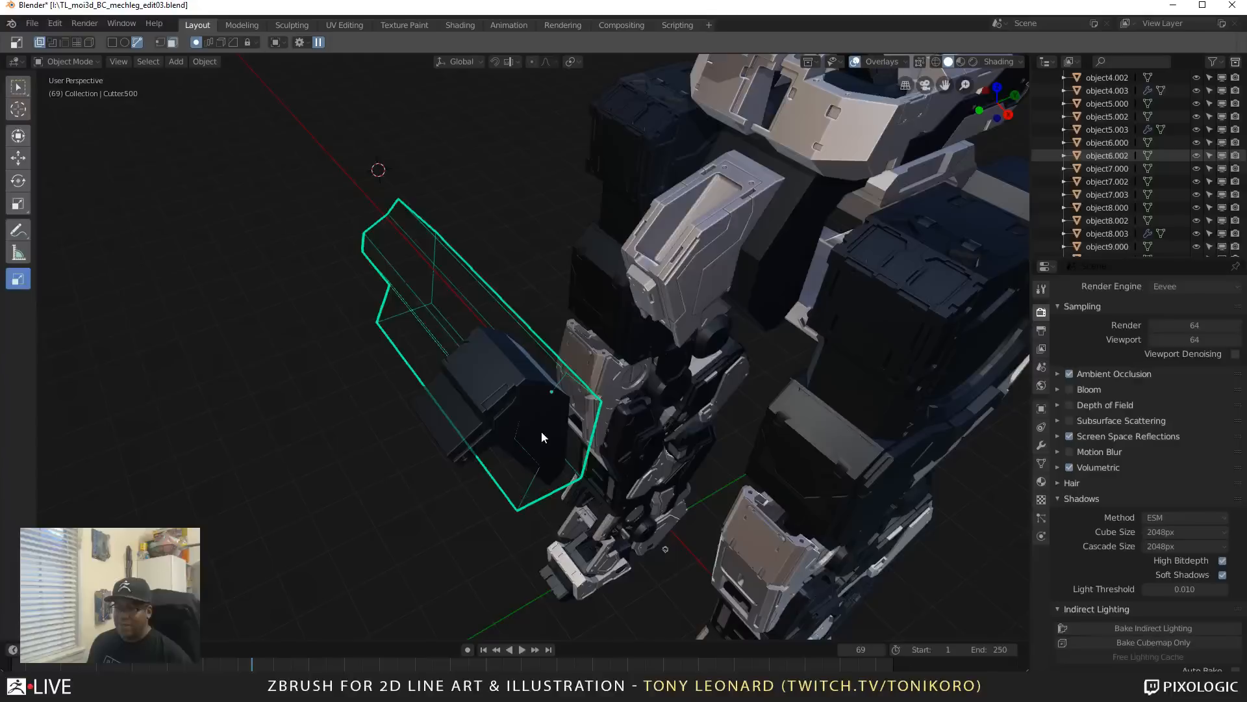
key(g)
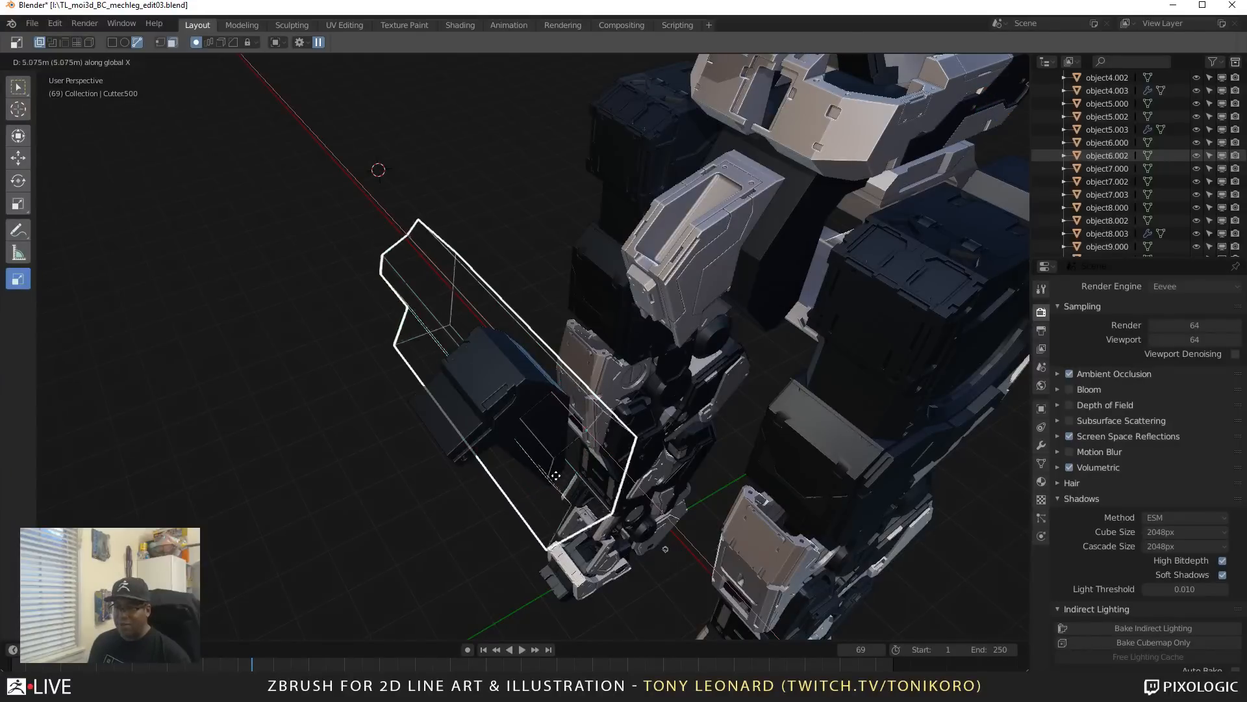
click(625, 345)
Step: Hide the cutter to inspect the sliced panel seam on the armor part up close, and unhide it again
middle_drag(625, 342, 667, 301)
scroll(582, 299, up, 4)
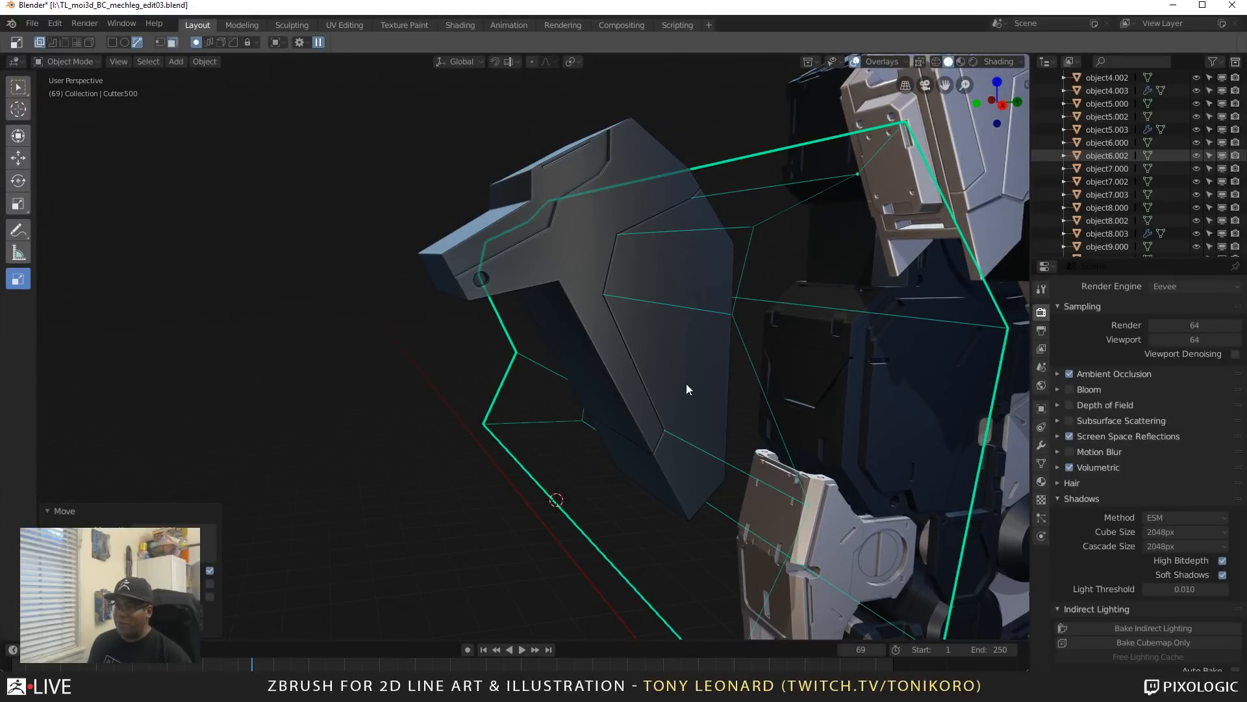
key(h)
scroll(662, 338, up, 5)
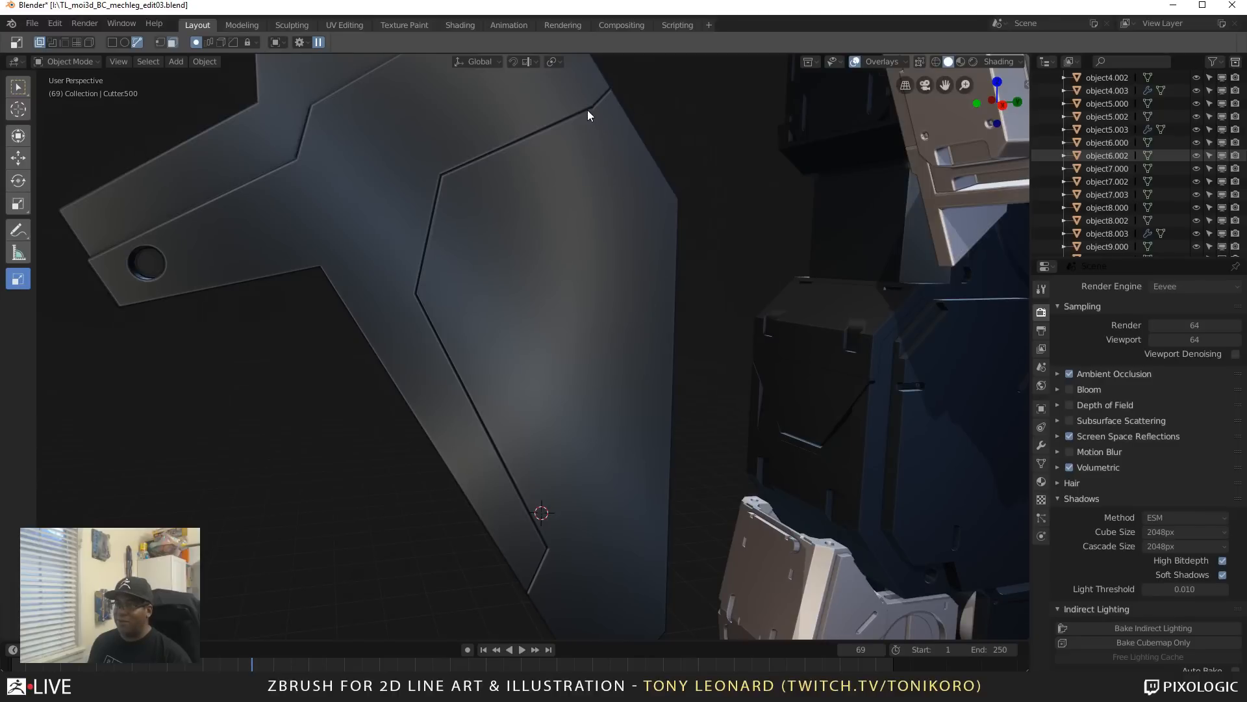
middle_drag(487, 331, 458, 376)
key(alt+h)
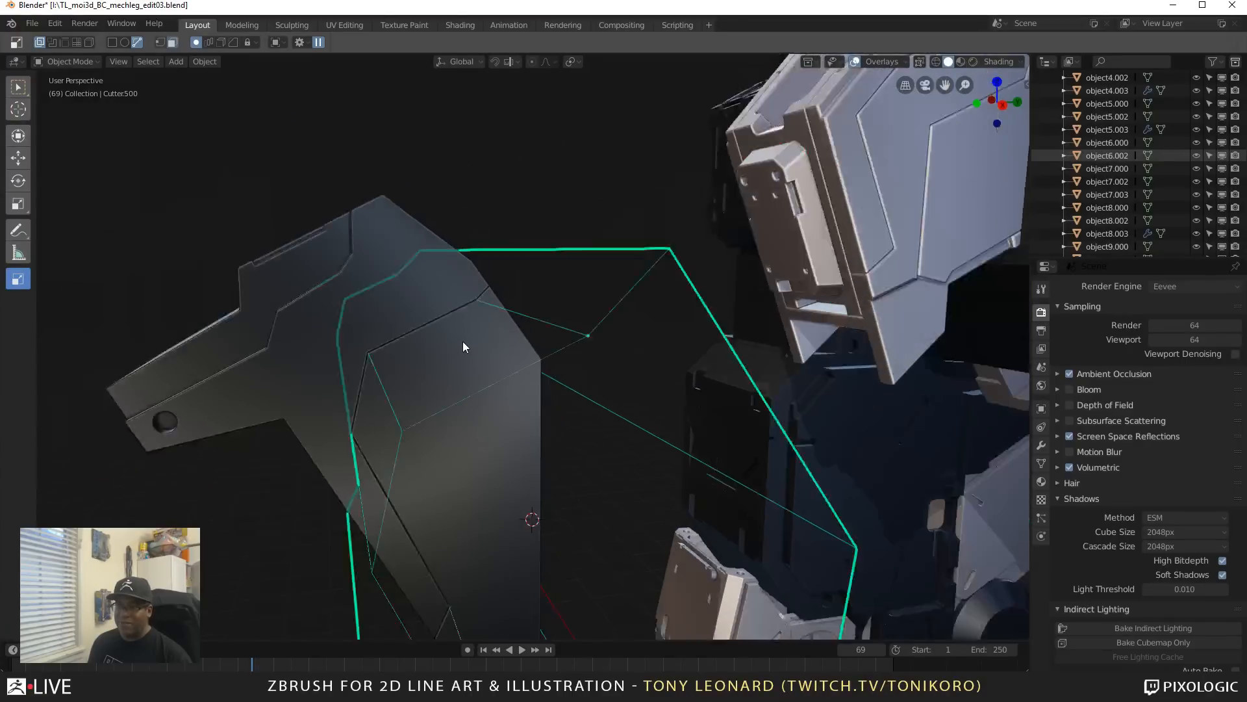
middle_drag(524, 353, 530, 311)
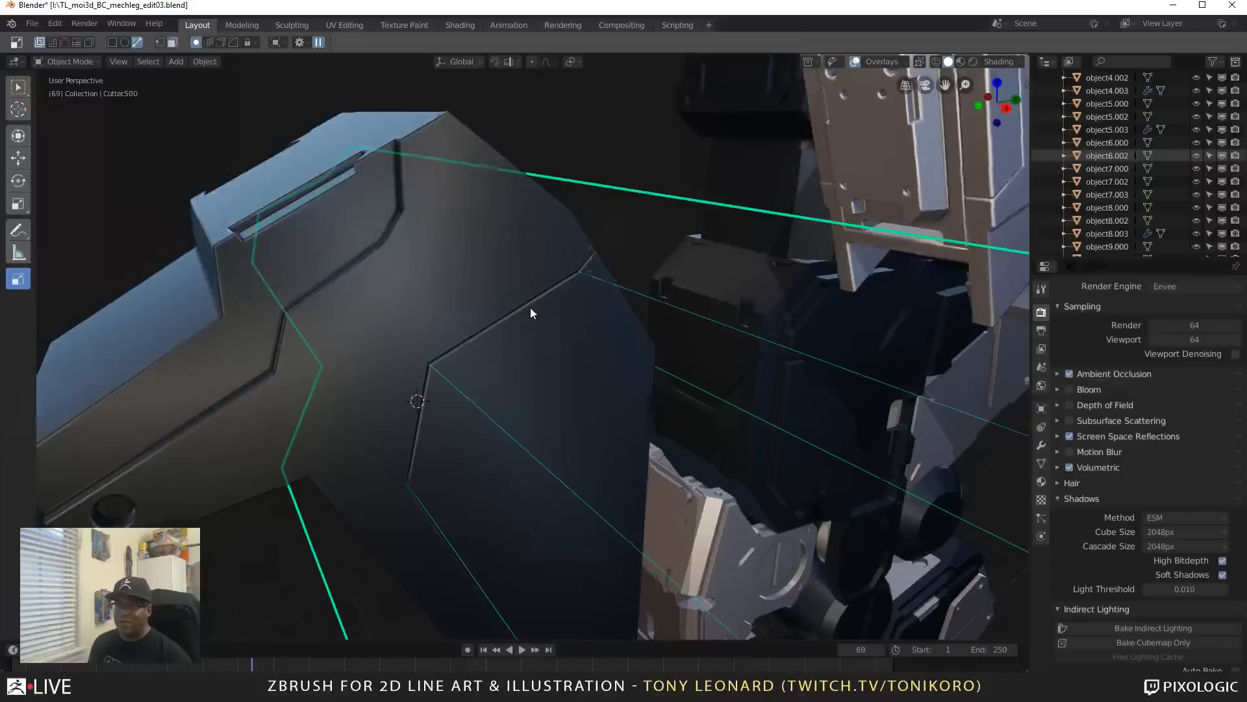
Step: Select the long edge of the polygon cutter at the panel seam corner in edit mode and return to object mode
key(Tab)
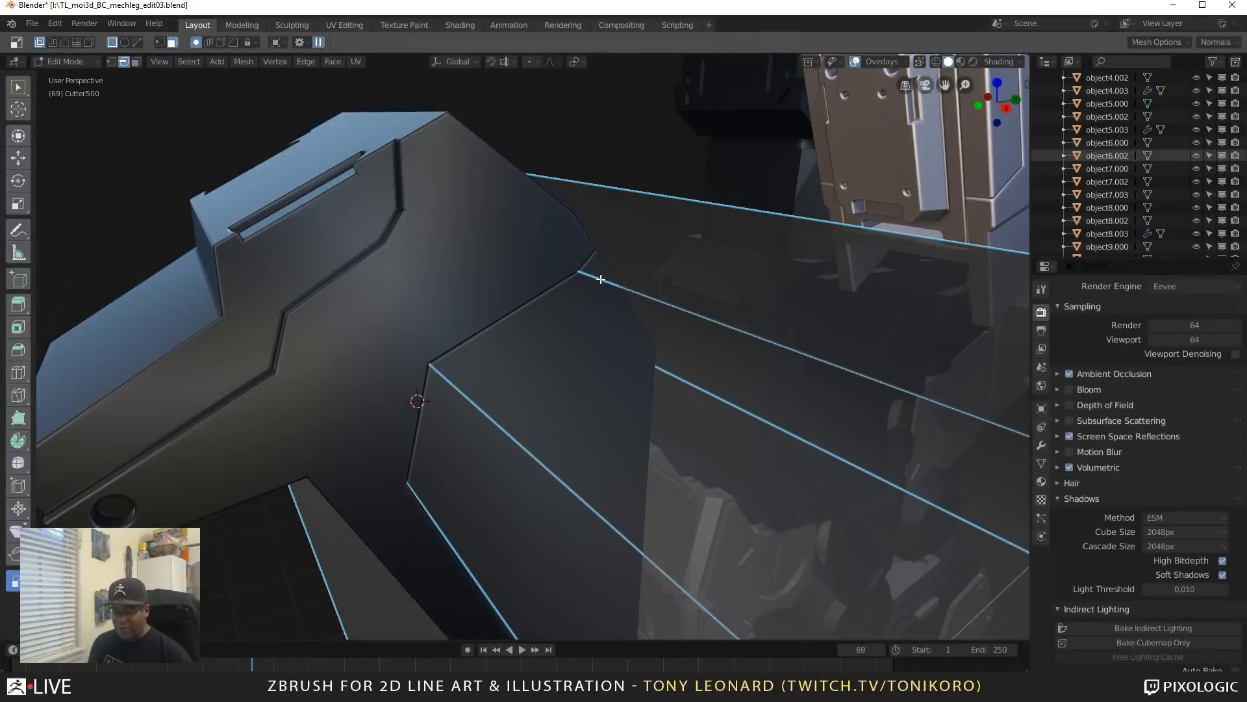
middle_drag(601, 279, 649, 455)
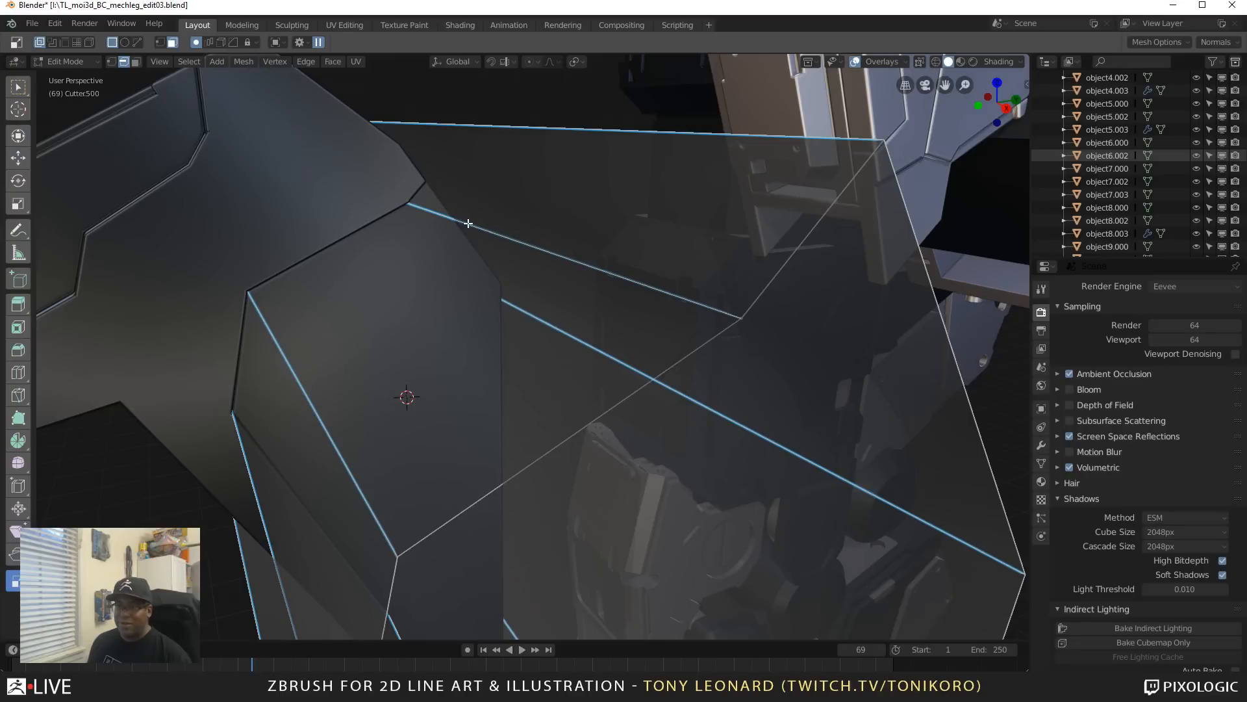
key(super)
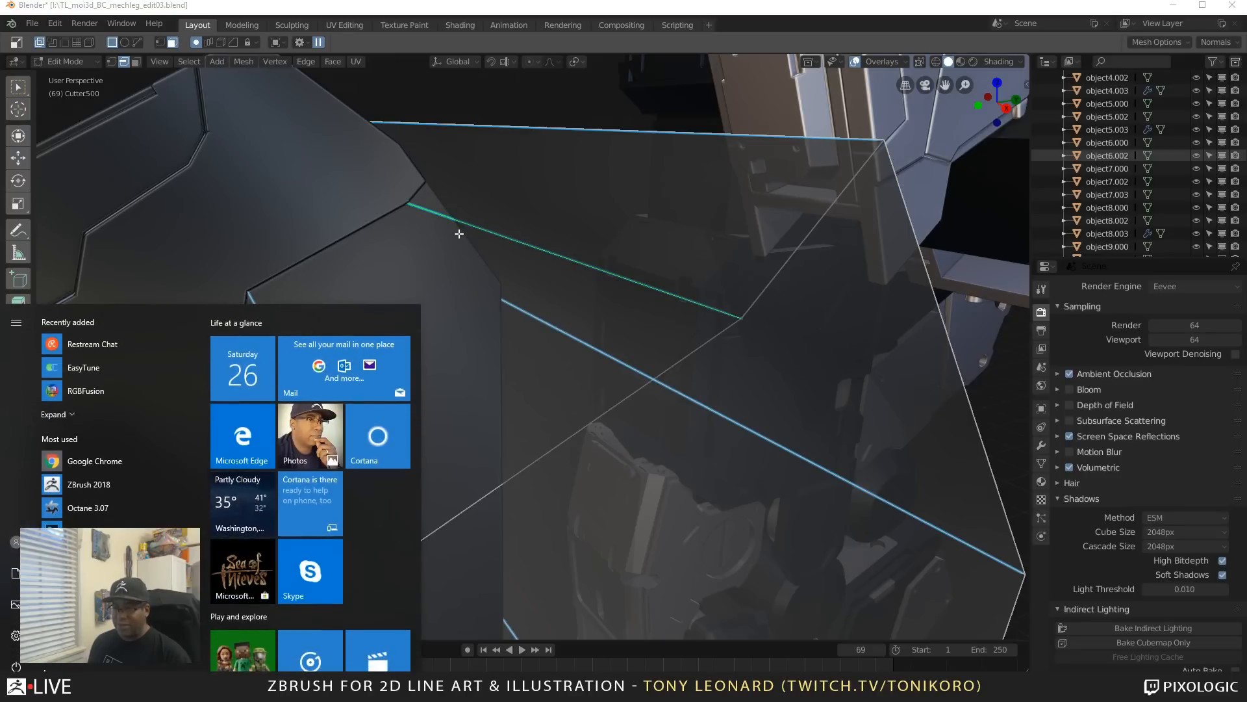
key(super)
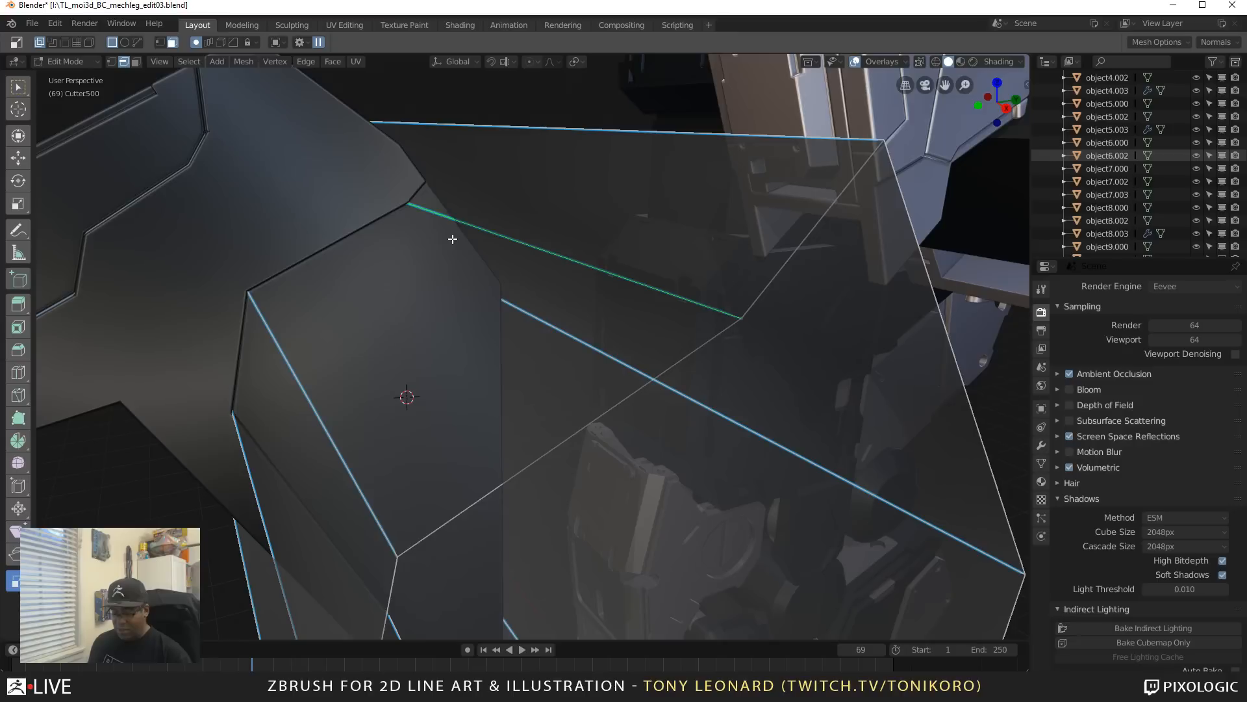
right_click(452, 239)
click(456, 236)
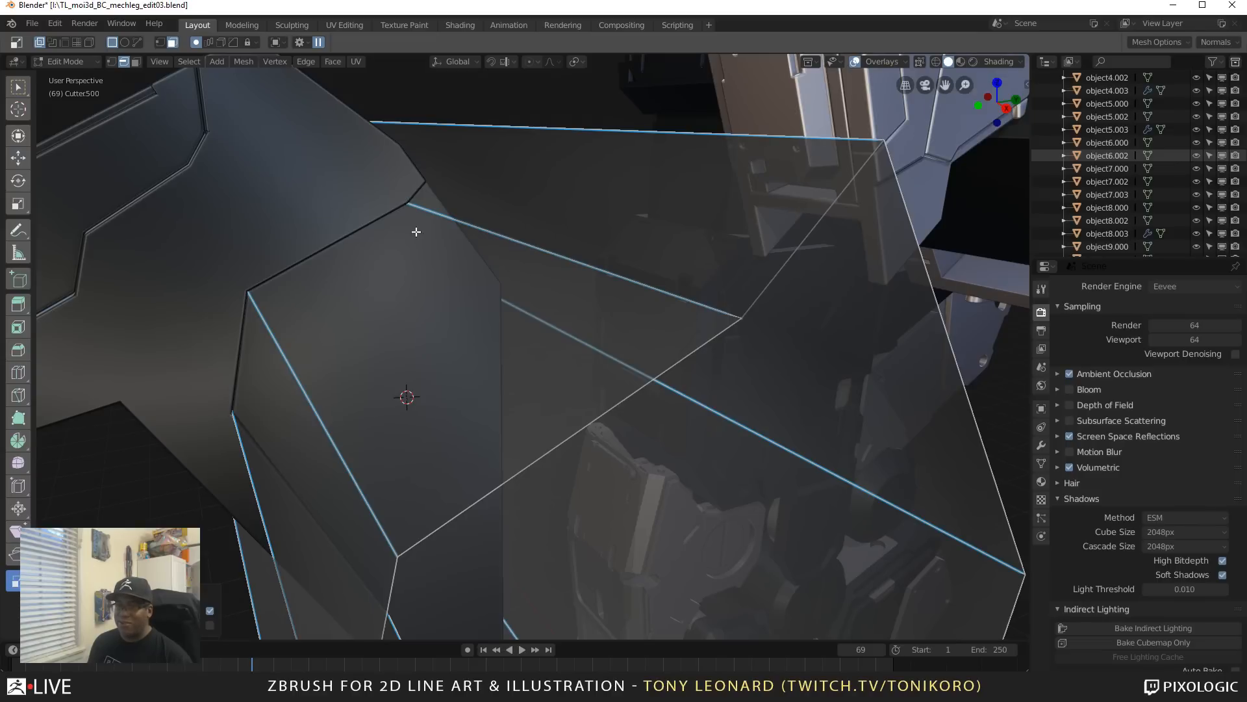
scroll(523, 229, down, 8)
mouse_move(510, 426)
middle_down()
mouse_move(465, 410)
mouse_move(490, 437)
middle_up()
key(Tab)
scroll(454, 416, up, 5)
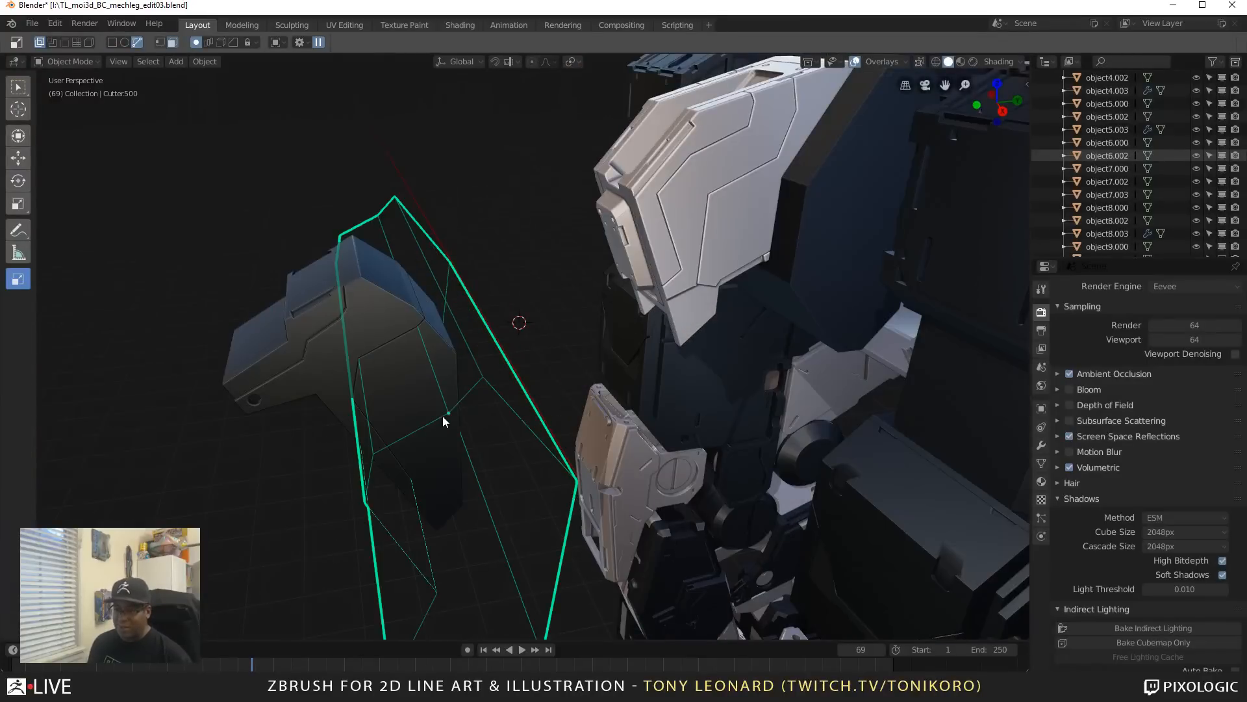
Step: Hide the polygon cutter and examine the sliced seam along the armor part's lower rear edge
key(h)
middle_drag(713, 447, 544, 419)
scroll(544, 420, up, 8)
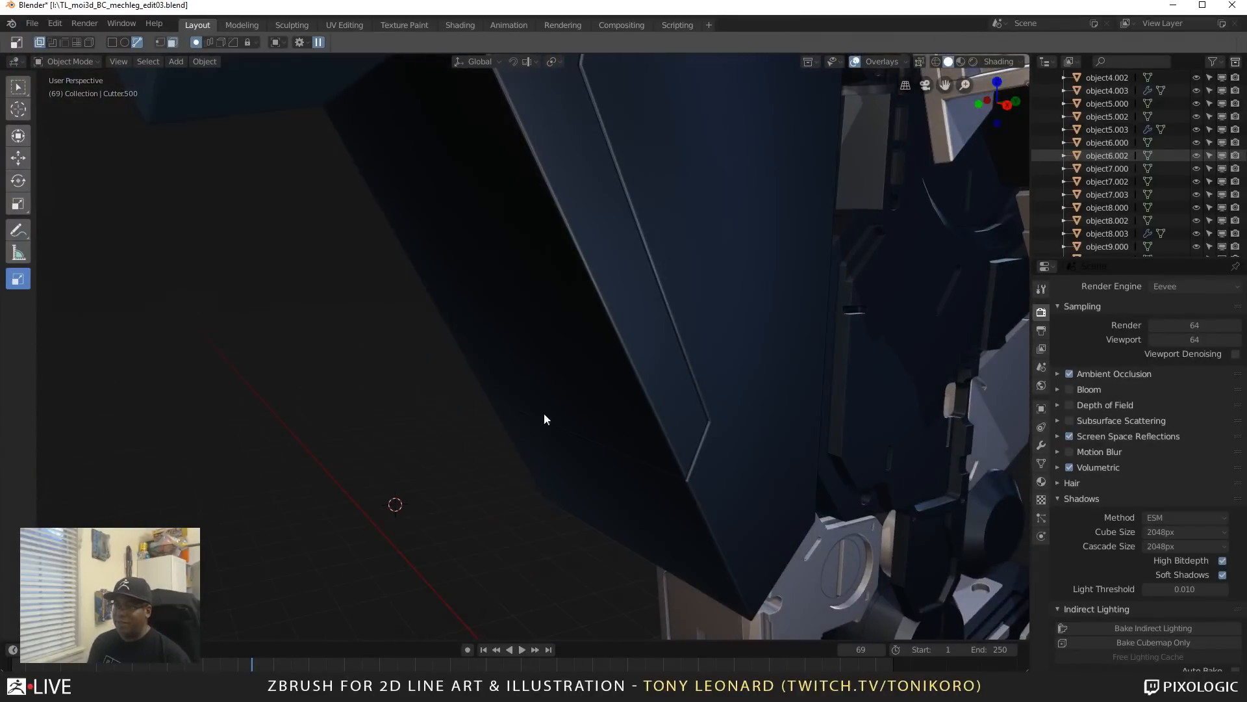
middle_drag(252, 215, 356, 275)
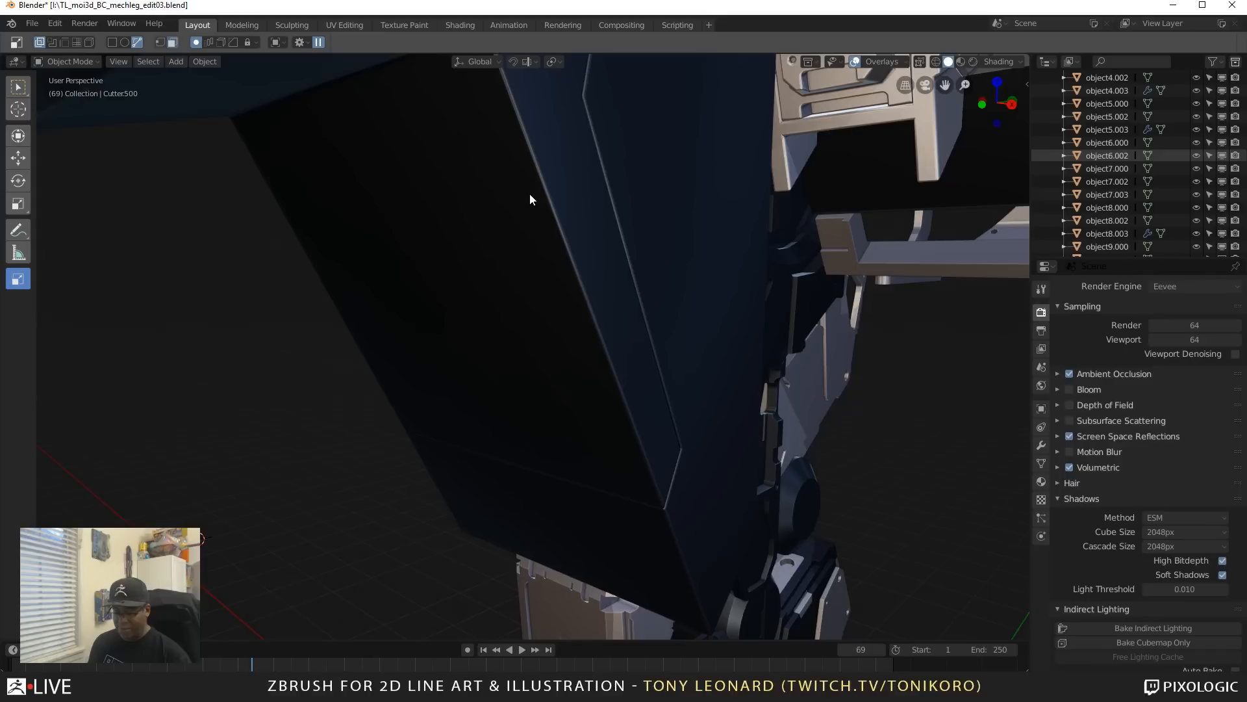
Step: Switch BoxCutter to the Box shape and cut a long, narrow notch along the lower edge of the main armor piece
key(d)
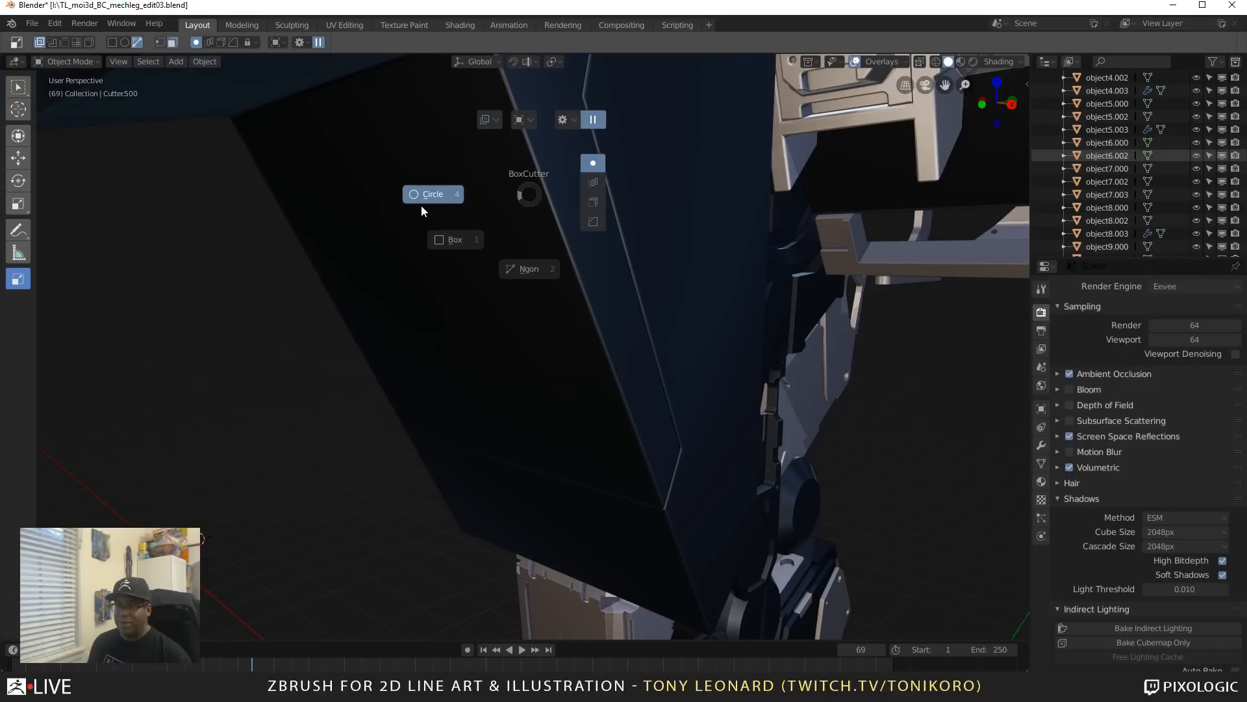
click(439, 245)
click(502, 136)
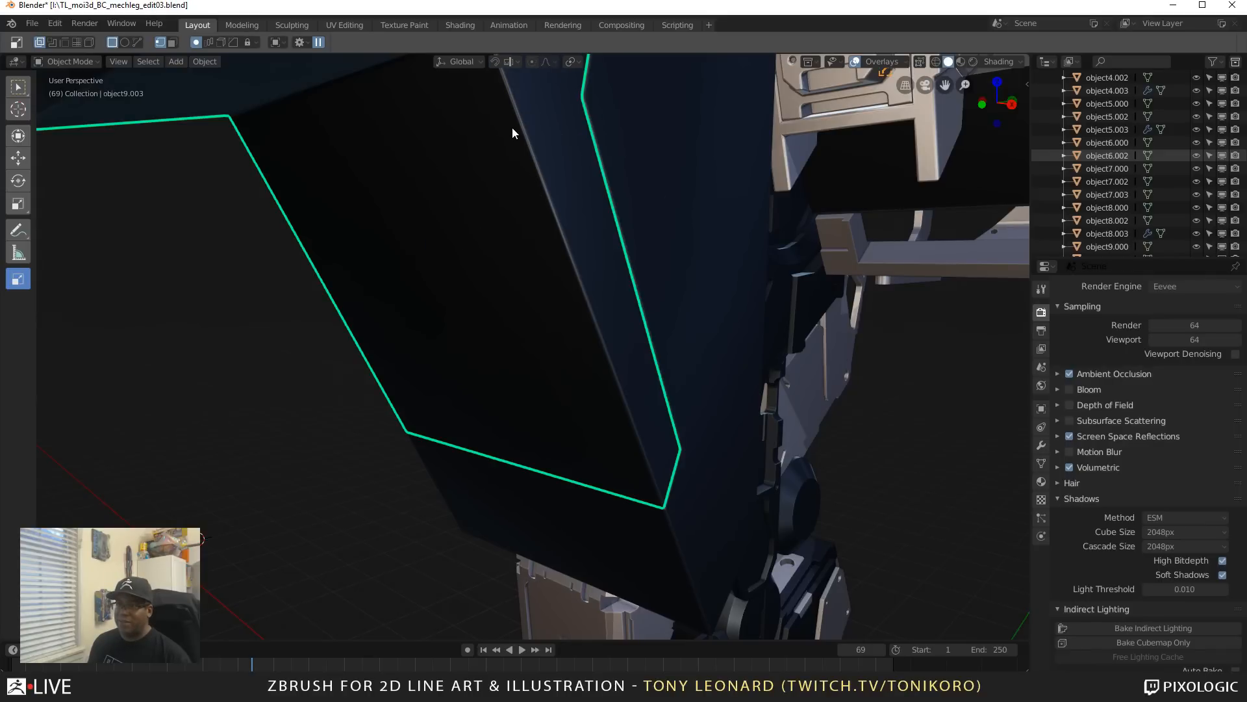
drag(511, 127, 634, 395)
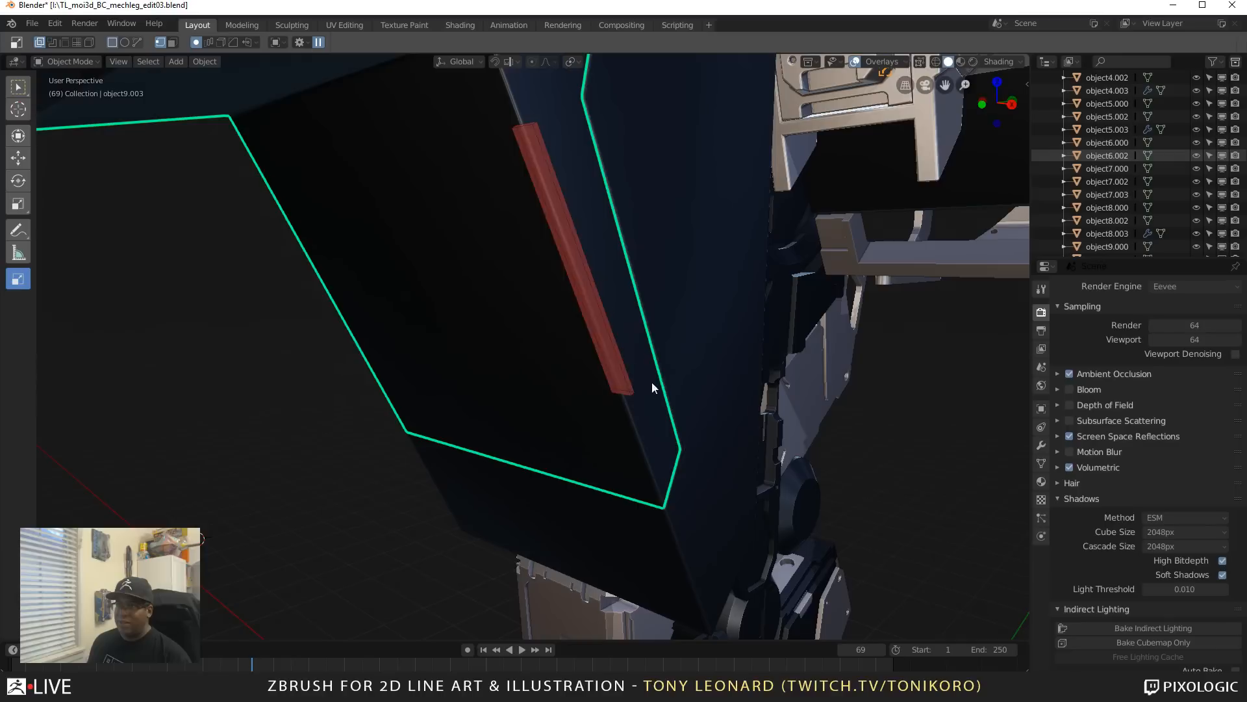
drag(680, 355, 708, 313)
middle_drag(707, 310, 539, 350)
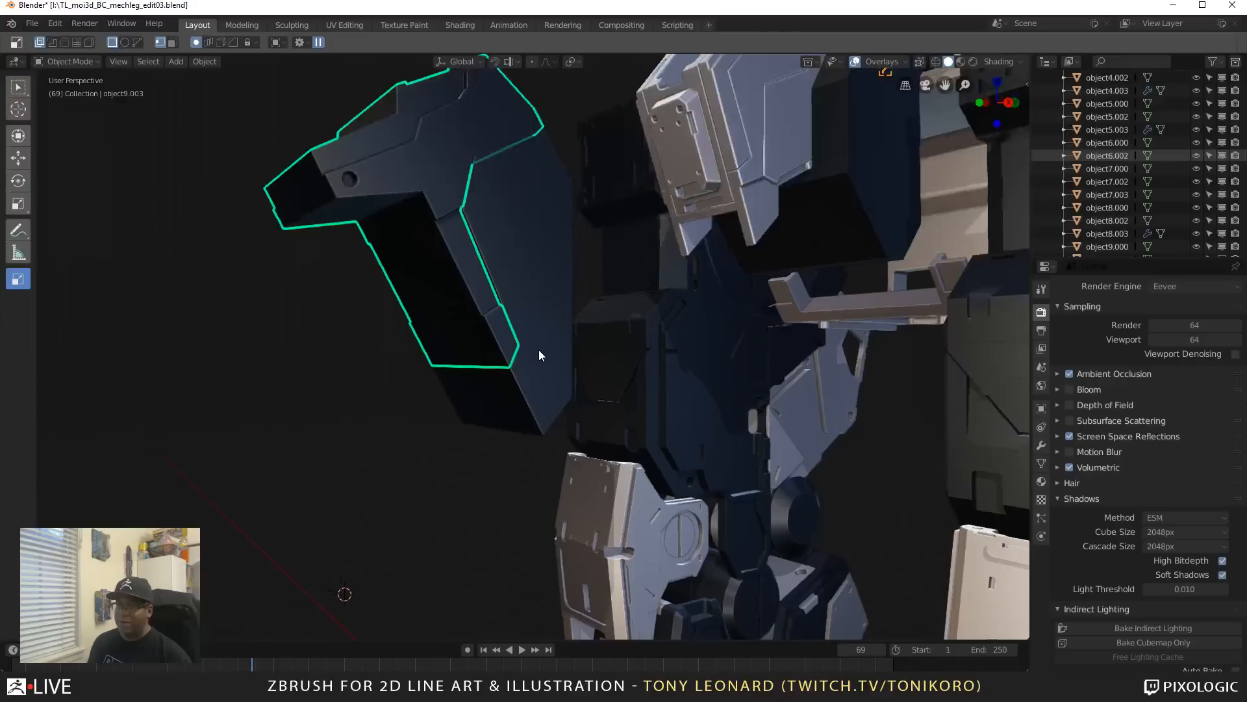
Step: Select the sliced lower panel and draw a wide box cutter across its straight outer edge
click(534, 203)
middle_drag(517, 244, 486, 267)
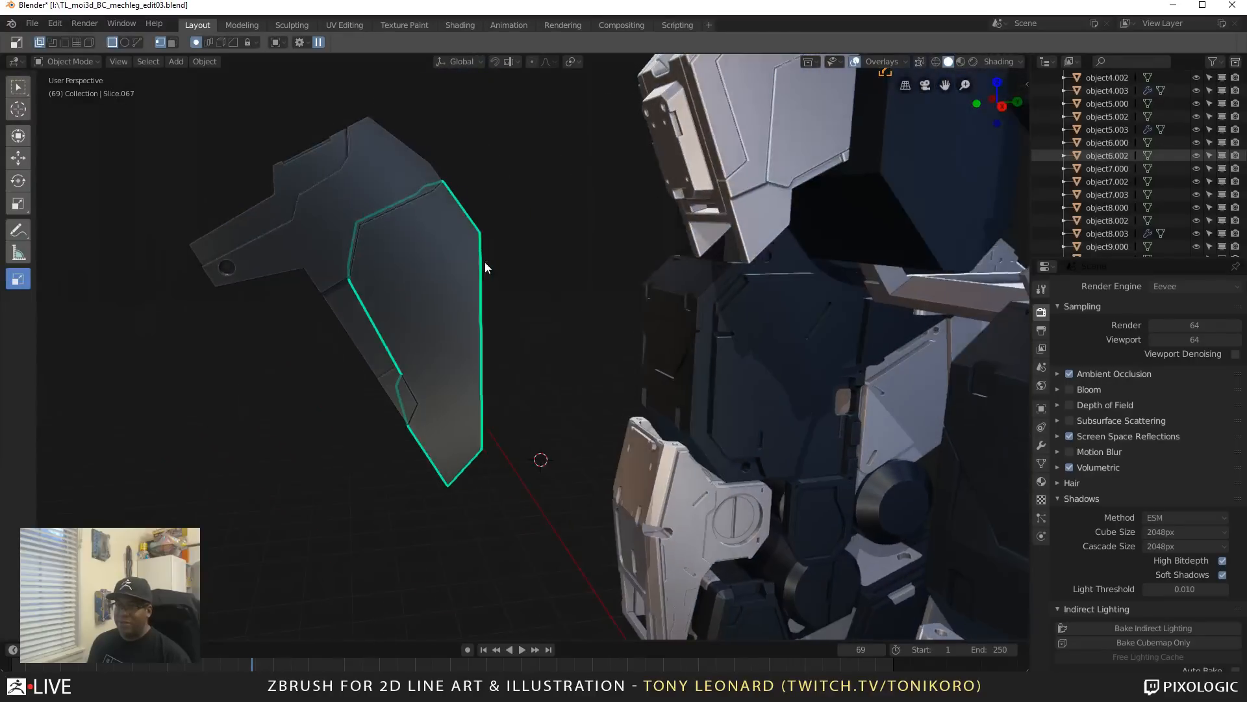
scroll(407, 292, up, 3)
middle_drag(328, 327, 365, 325)
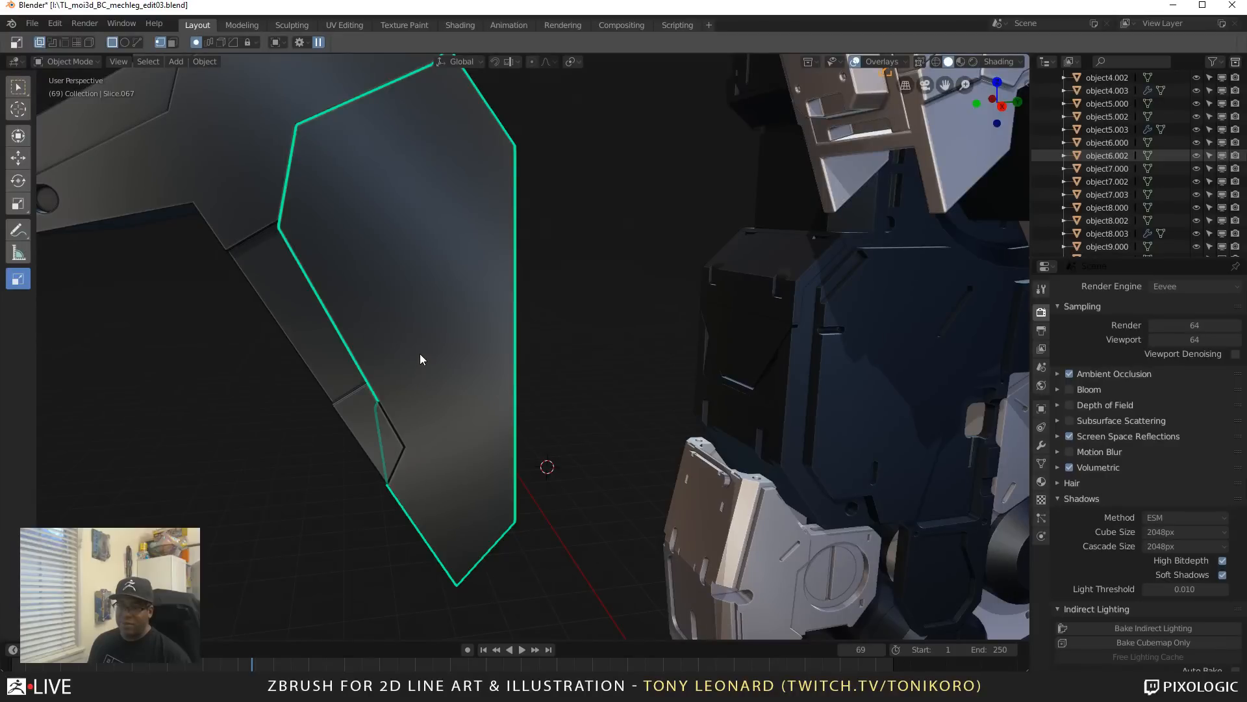
mouse_move(412, 413)
mouse_down()
mouse_move(472, 295)
mouse_move(582, 315)
mouse_up()
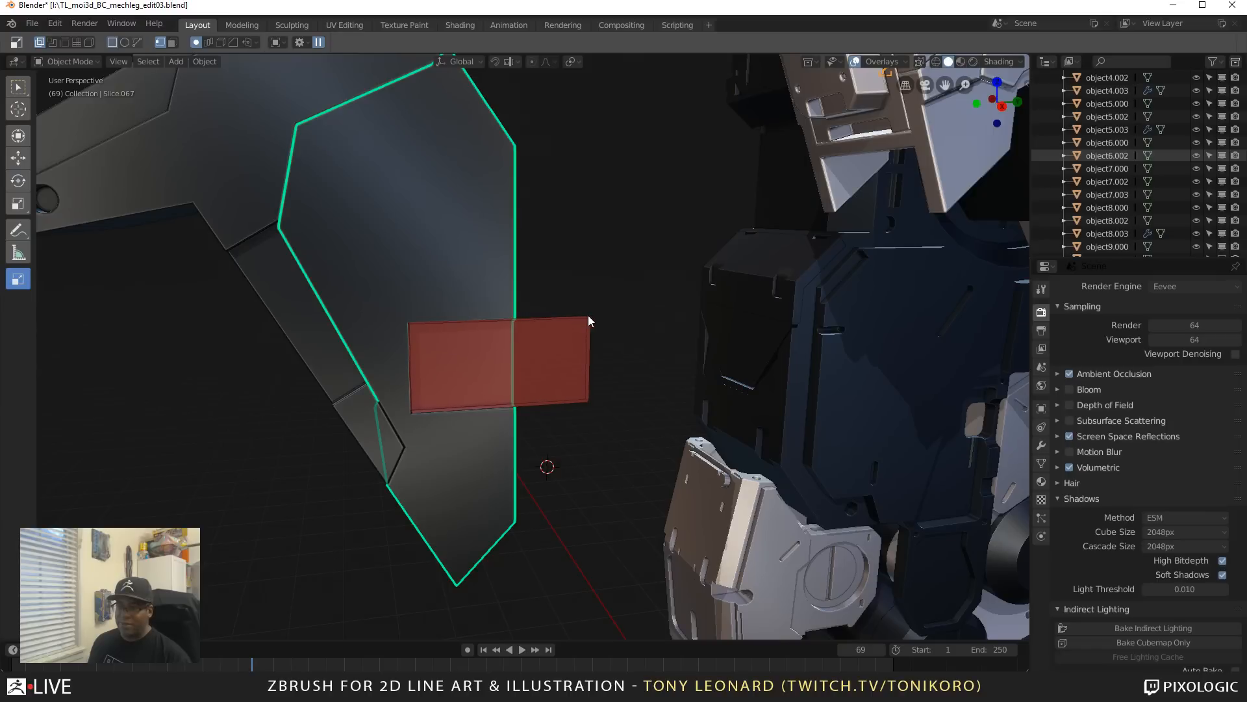
Step: Bevel the box cutter's corners, change them from rounded to straight chamfers, apply the cut and select the cutter
key(b)
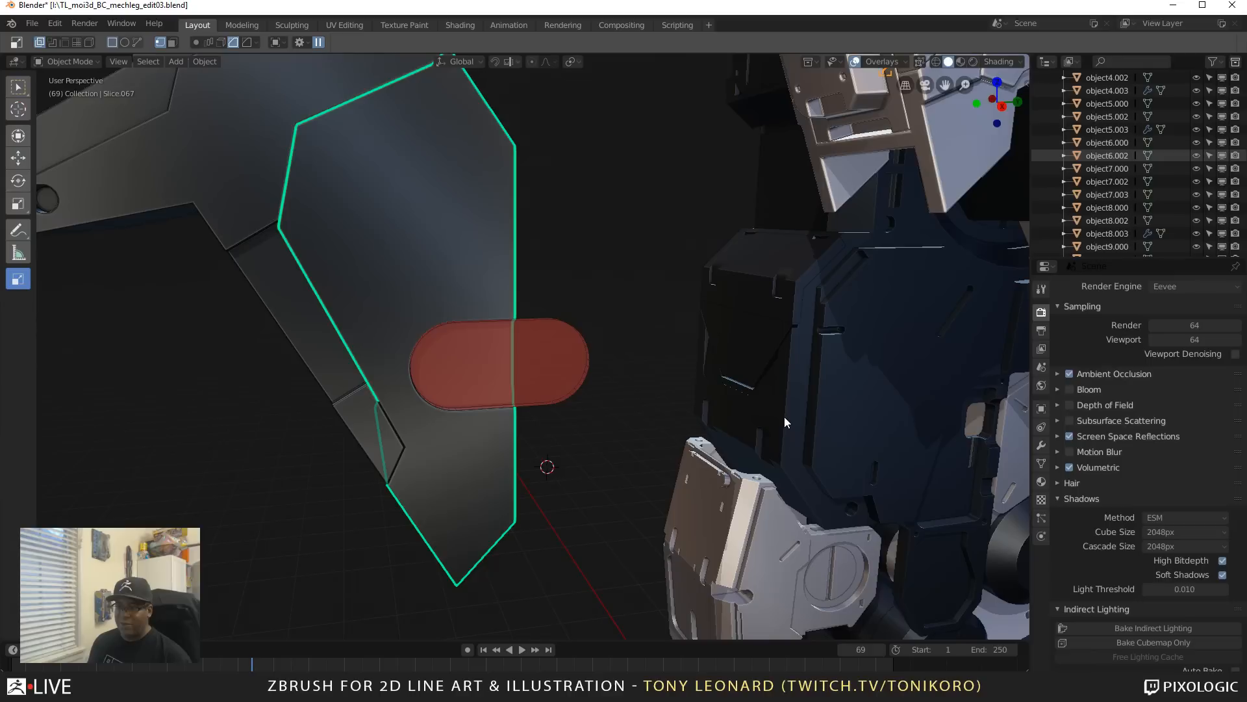
key(c)
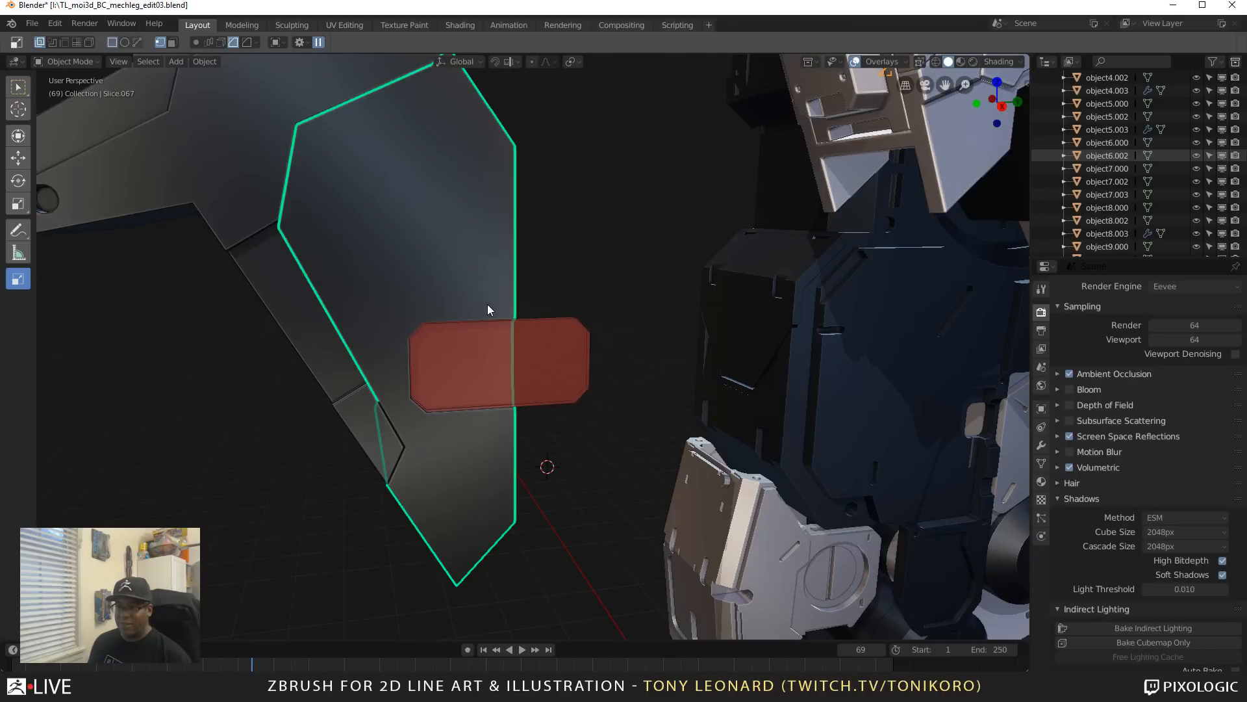
click(457, 284)
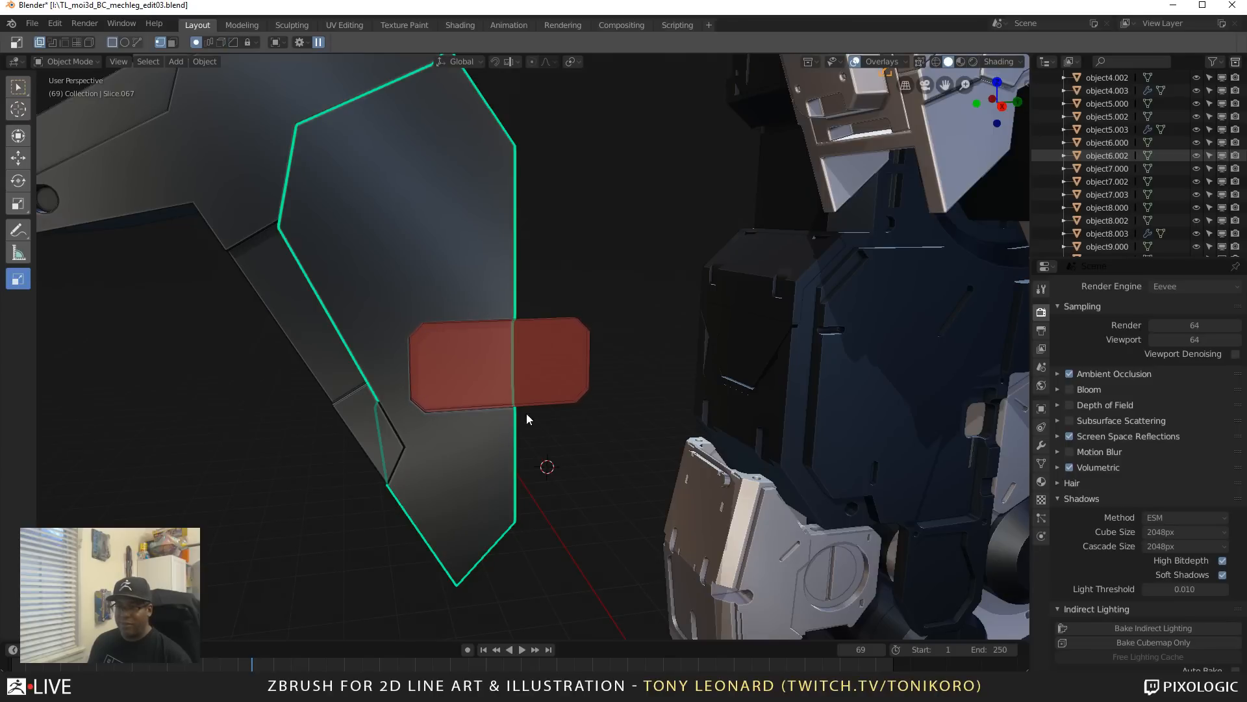
click(550, 365)
Step: Rotate the chamfered box cutter about -24 degrees in the right orthographic view and inspect the tilted recess on the panel
key(KP_3)
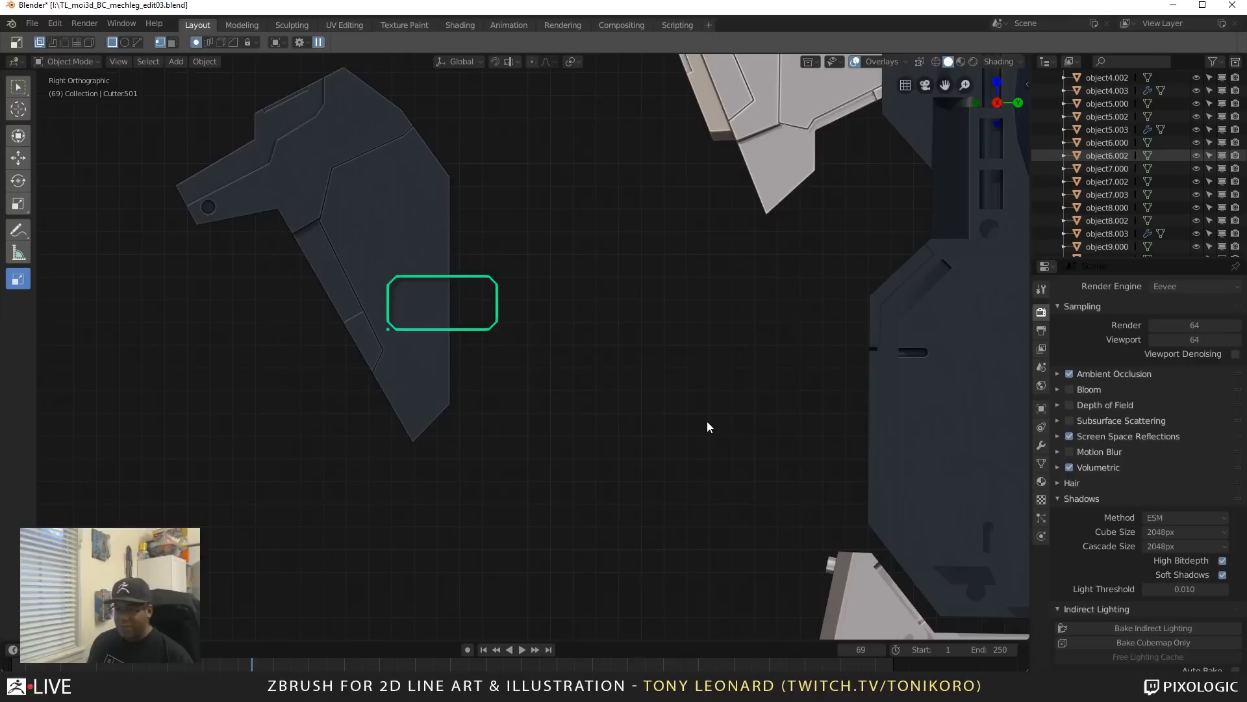
key(r)
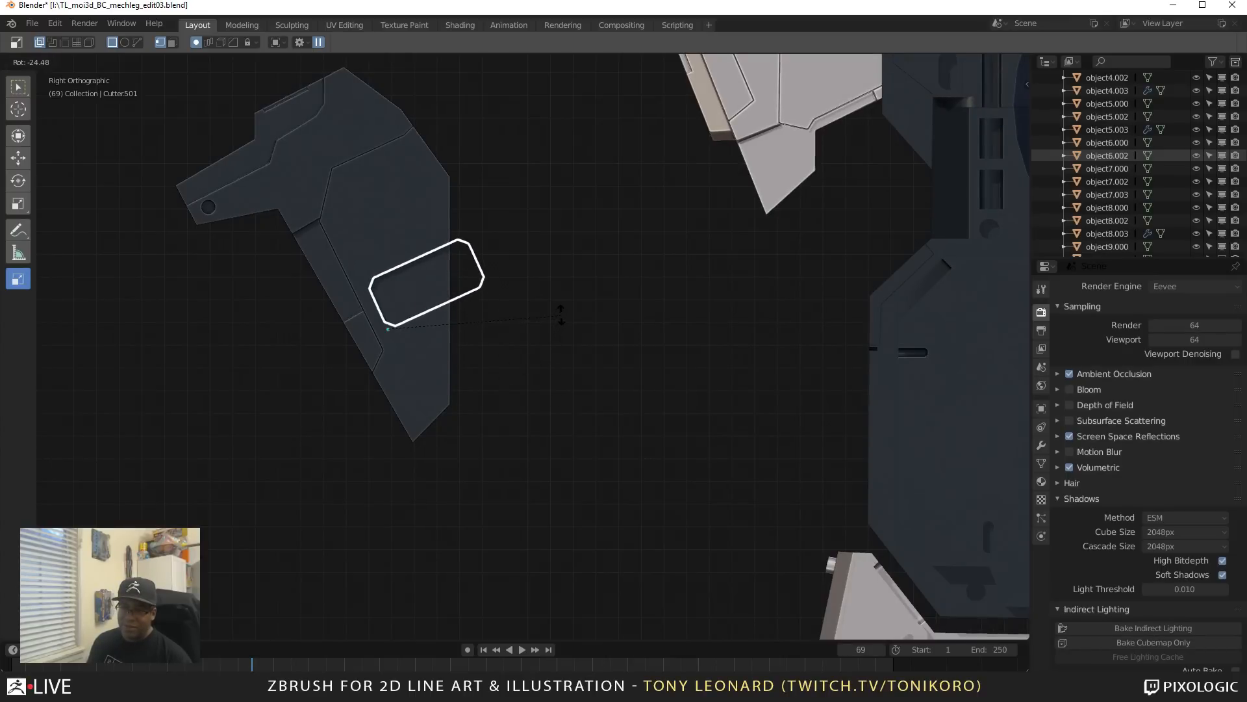
click(563, 317)
scroll(511, 423, up, 3)
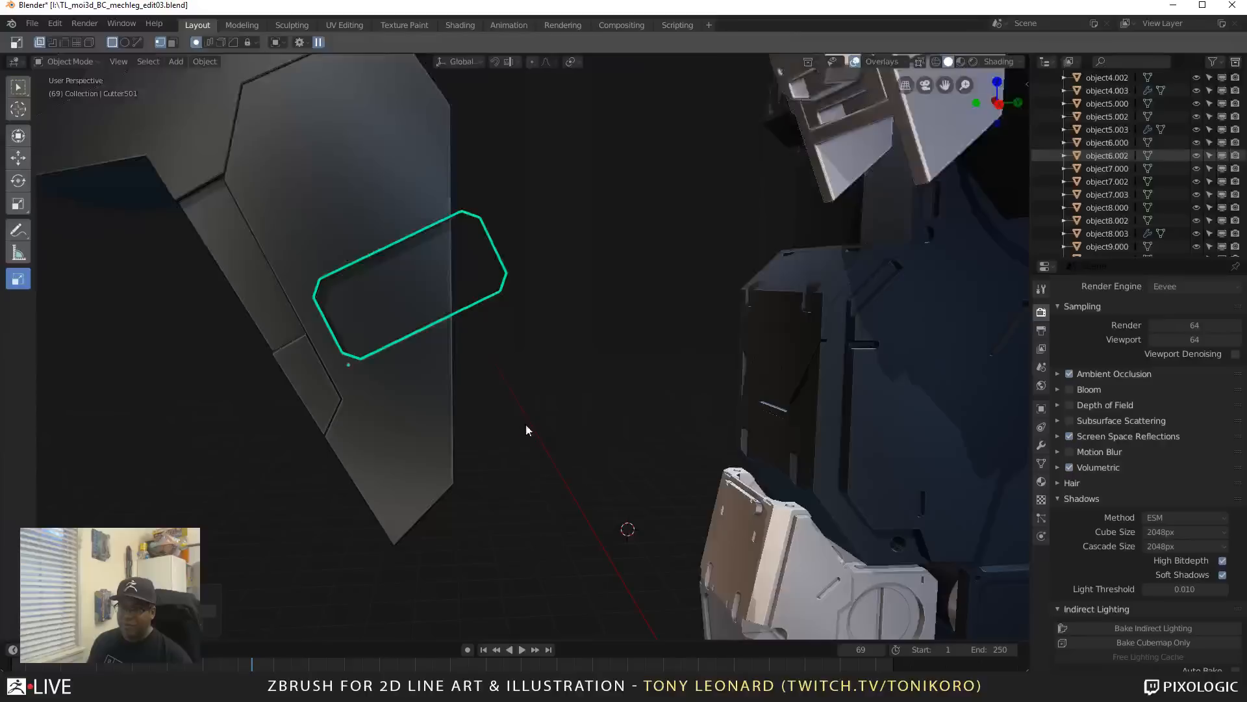
middle_drag(528, 431, 552, 408)
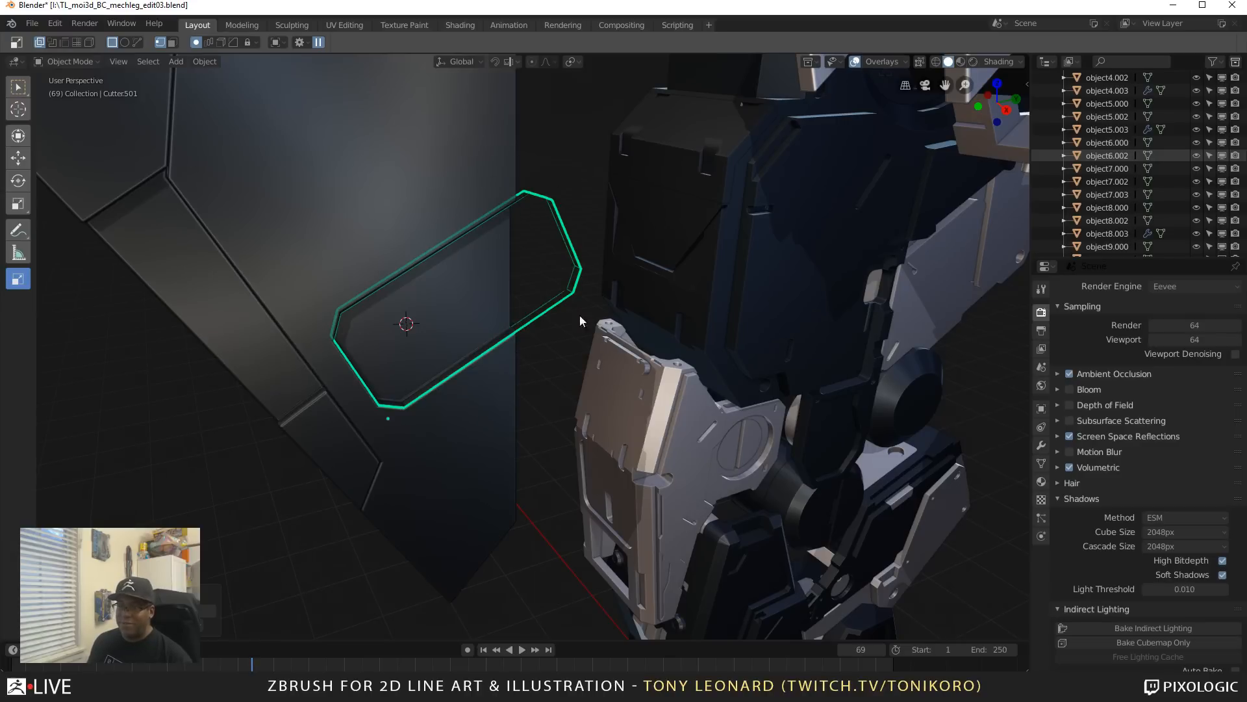
middle_drag(579, 320, 545, 491)
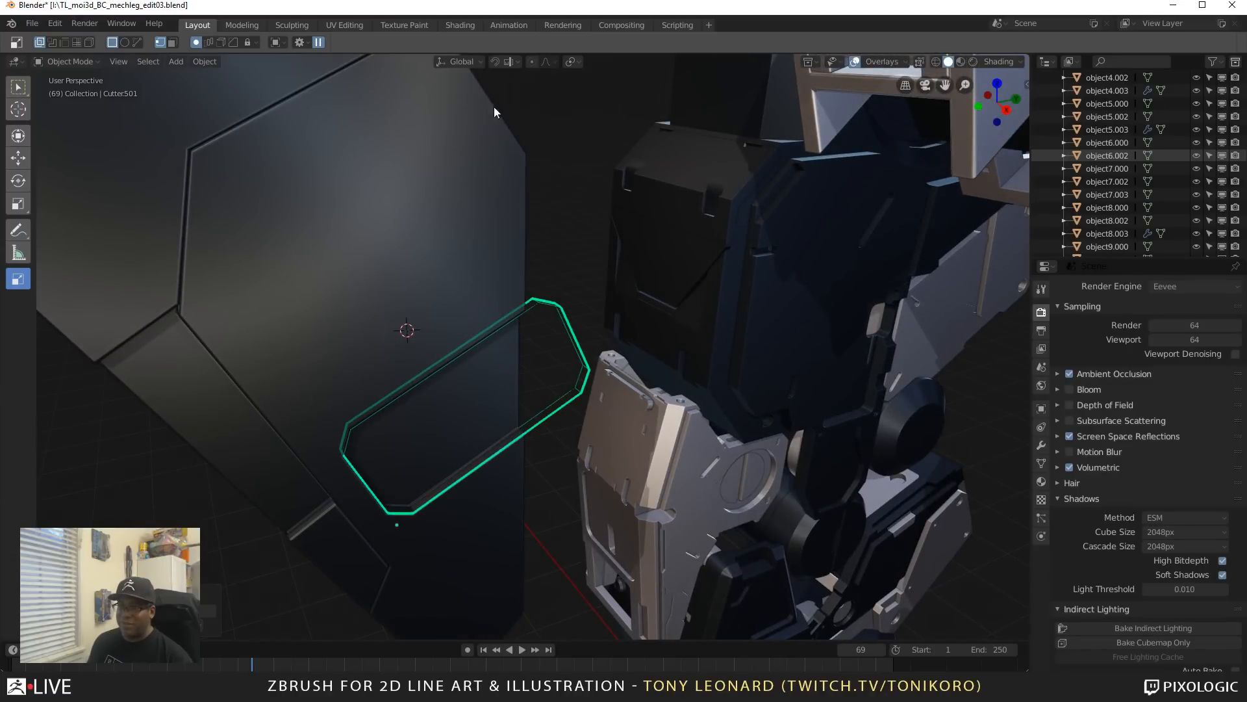
middle_drag(530, 380, 403, 484)
scroll(402, 481, up, 4)
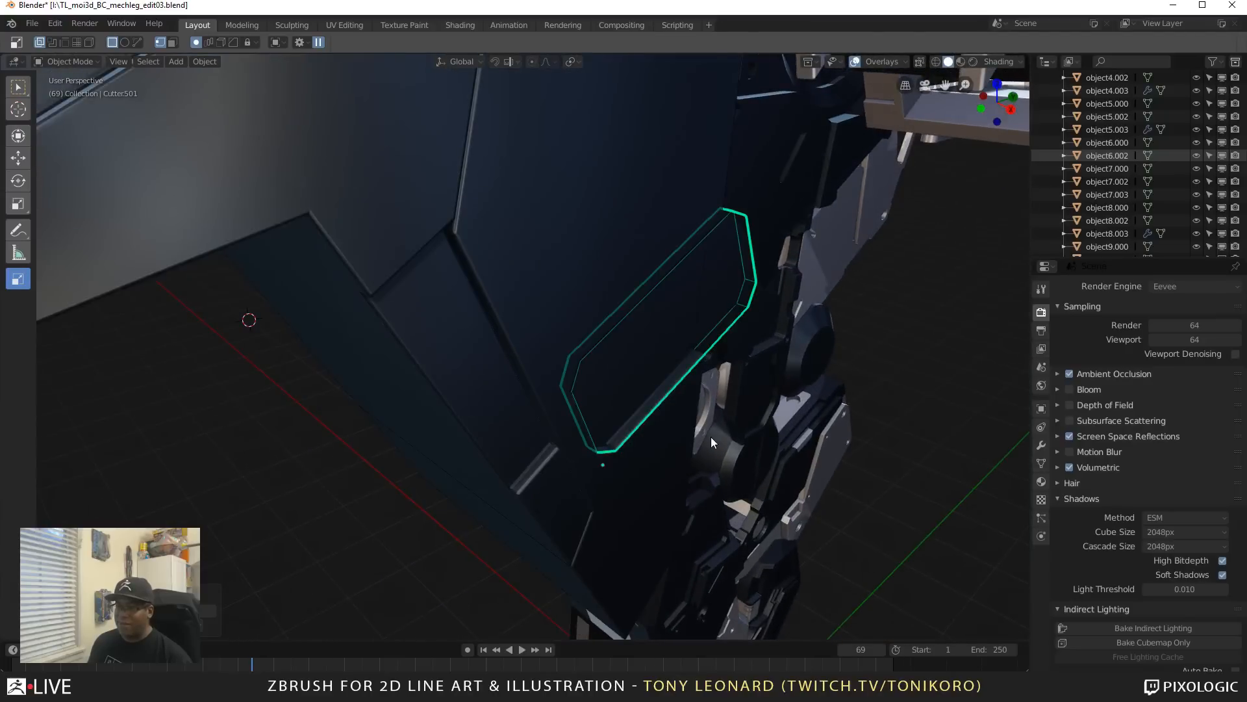
scroll(708, 442, down, 4)
Step: Choose the Box shape for BoxCutter again and hide the cutter to view the detailed armor part beside the mech
key(d)
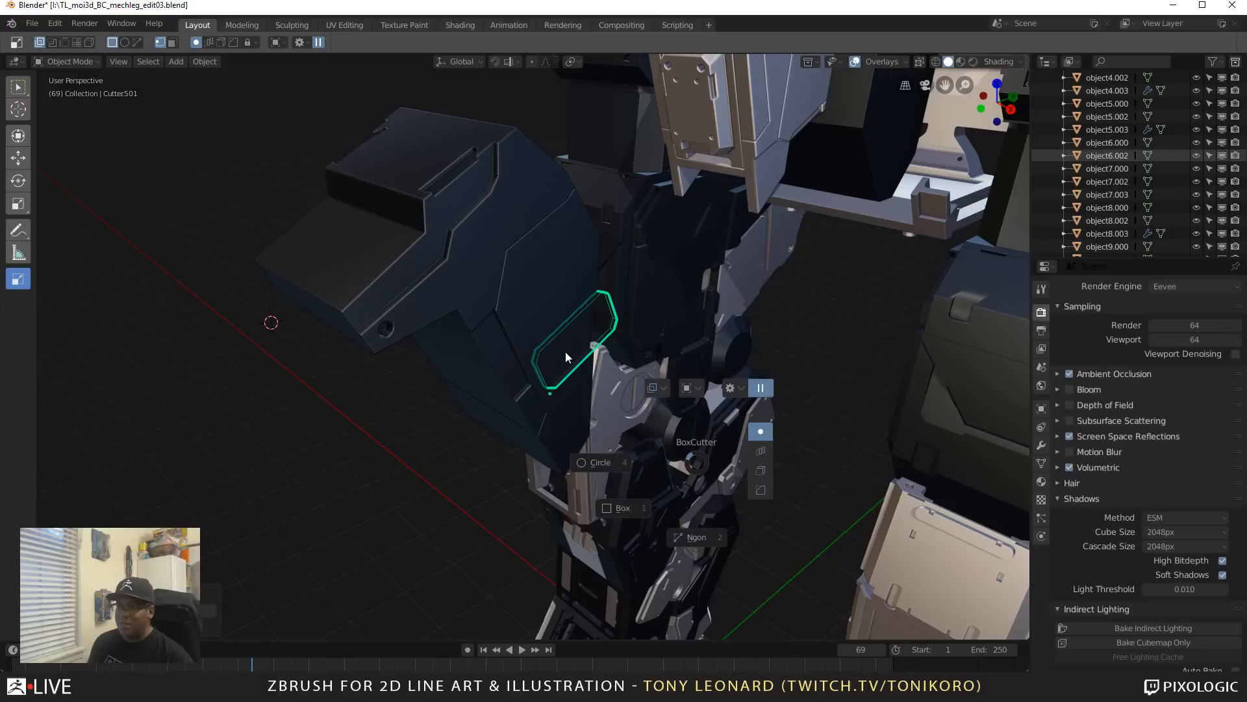
click(630, 512)
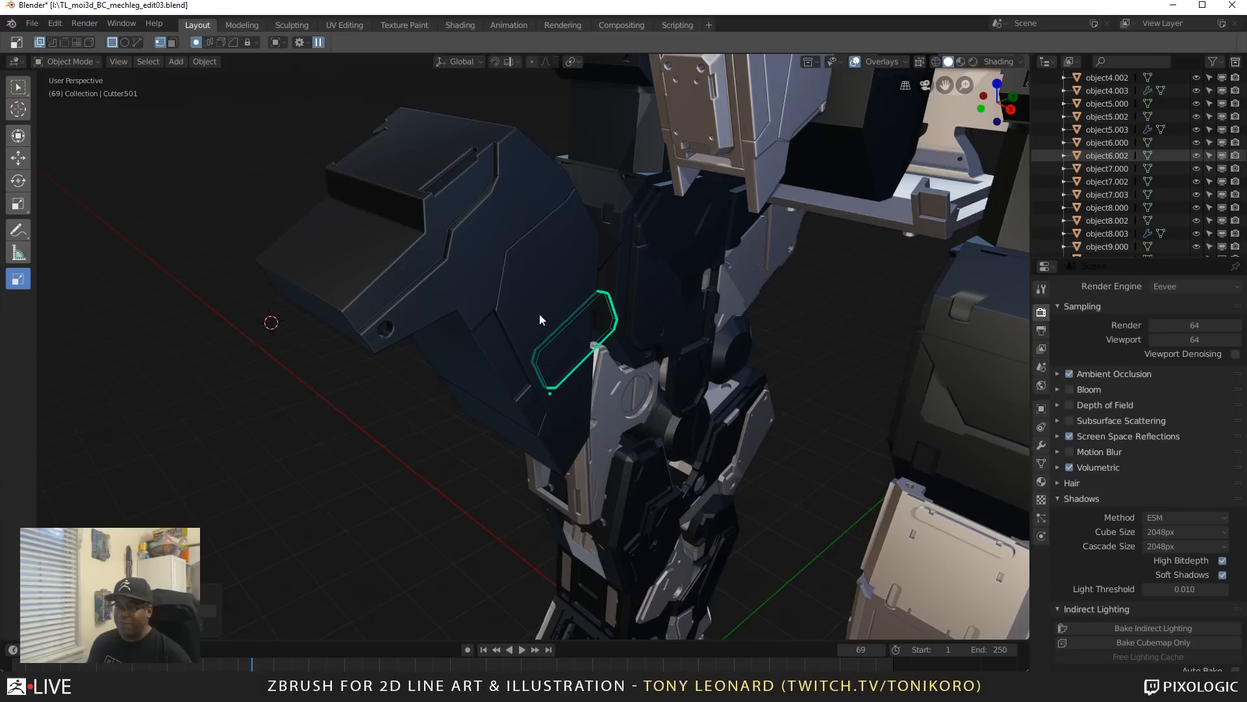
scroll(604, 338, up, 5)
scroll(625, 358, down, 8)
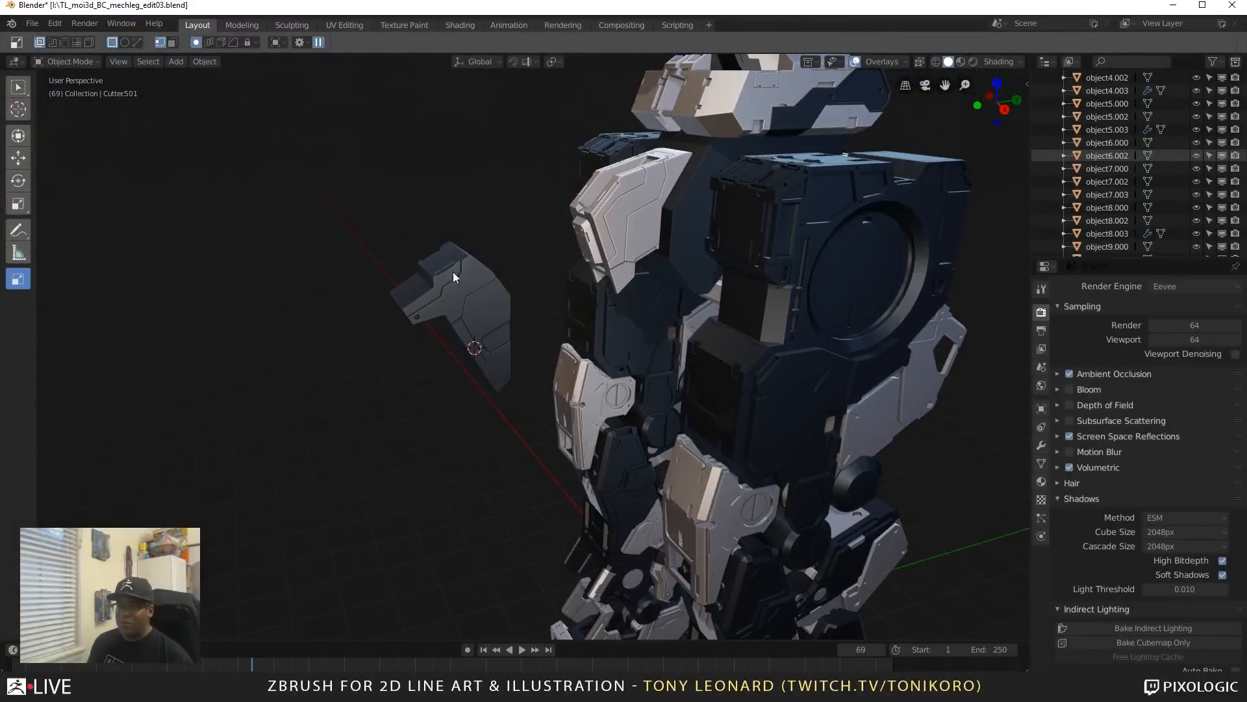
middle_drag(454, 276, 410, 348)
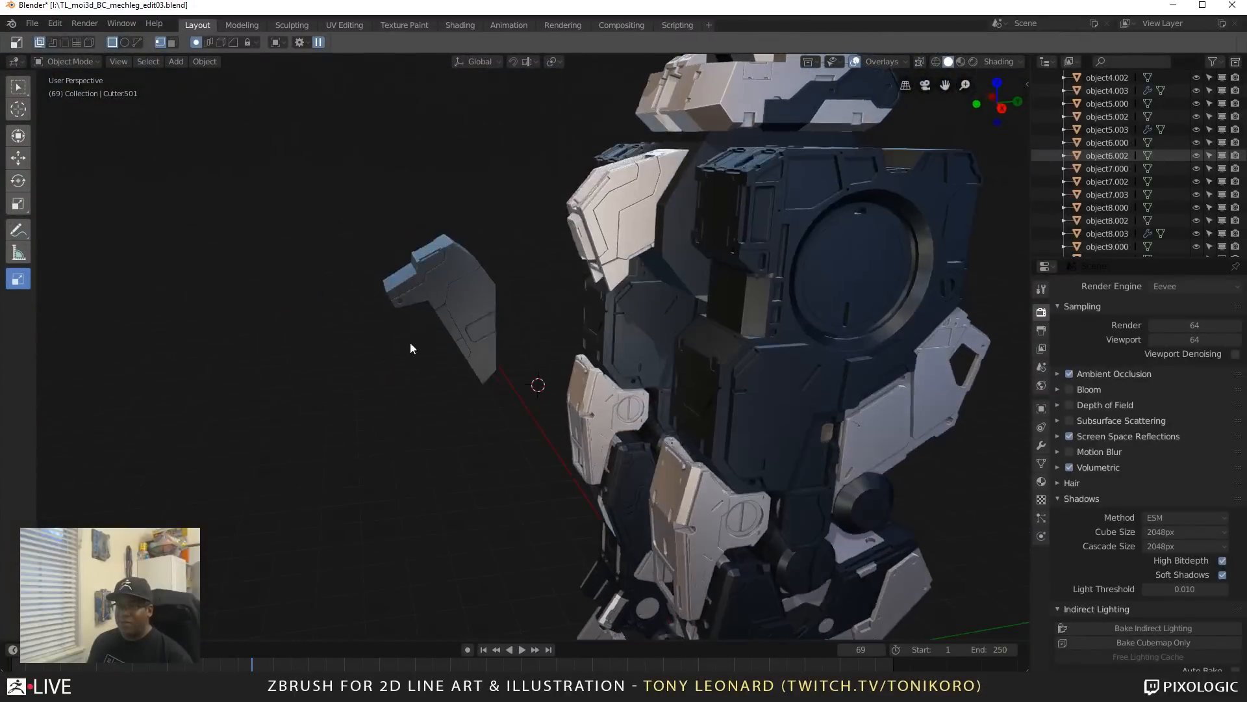
Step: Select the main armor piece and its sliced lower panel together, keeping the panel as the active object
click(475, 305)
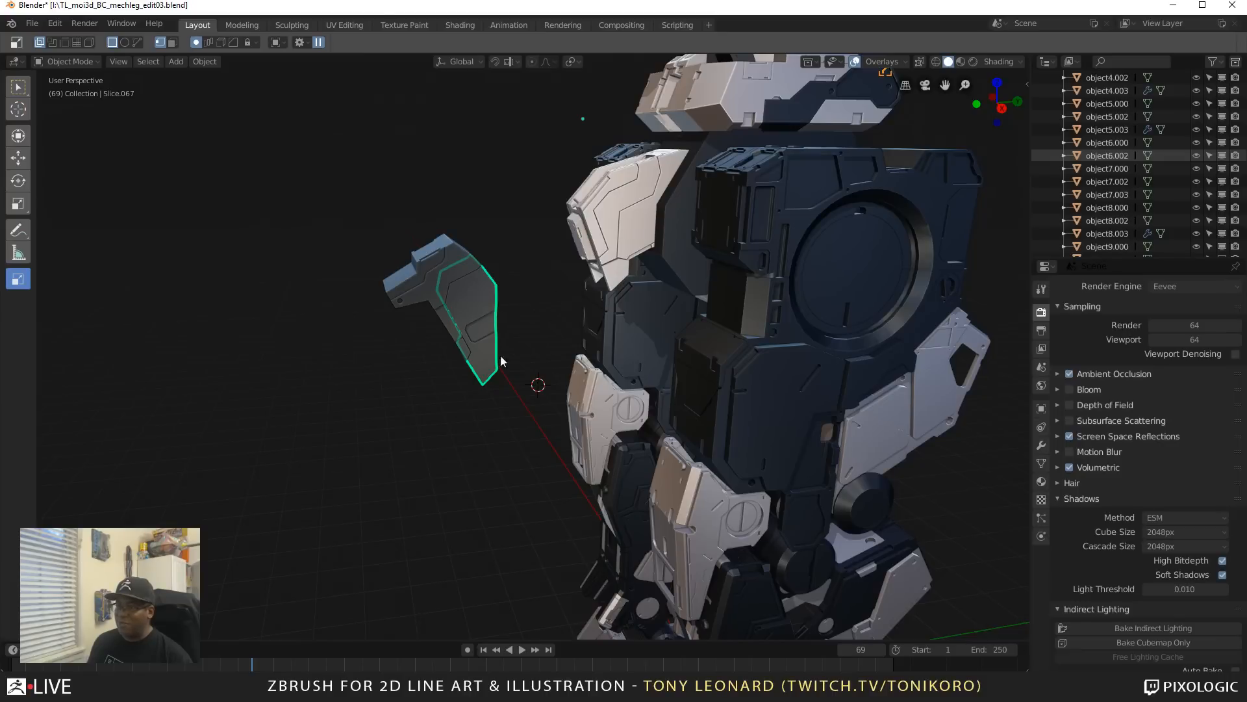
click(370, 222)
drag(365, 204, 499, 430)
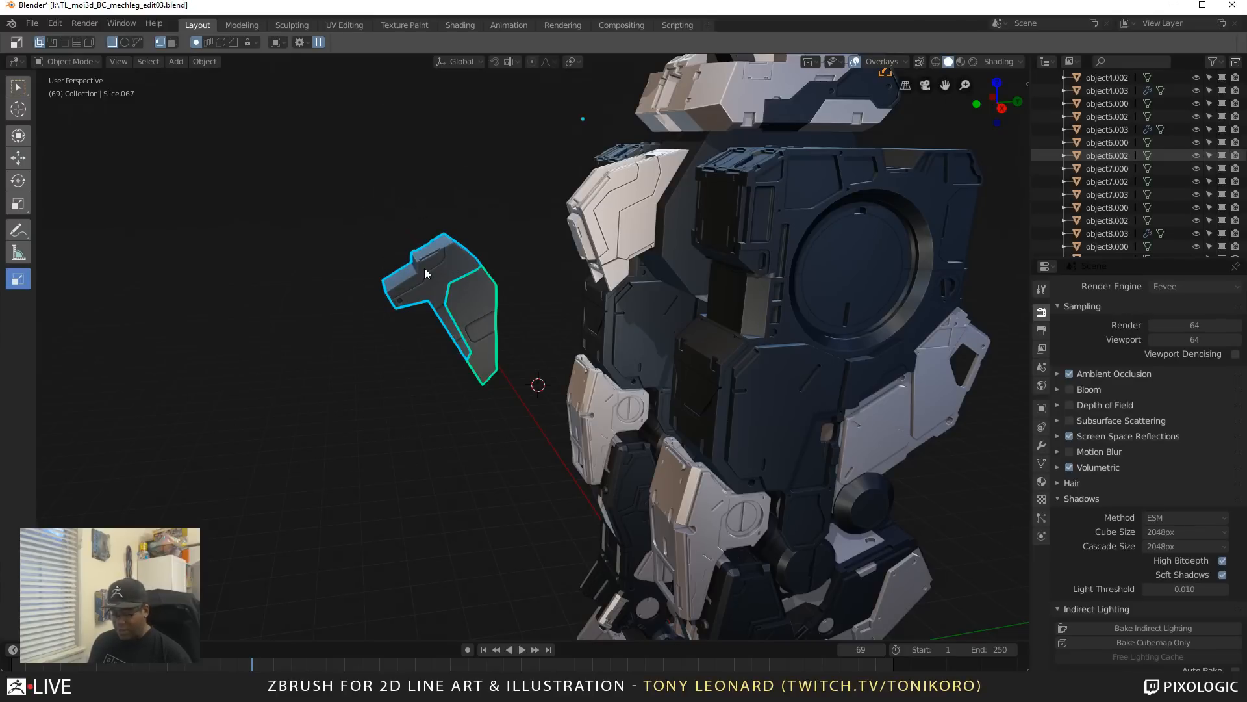
Step: Maximize the viewport, show the batch operations for modifiers, materials and collections, and choose the Bevel modifier entry
key(ctrl+space)
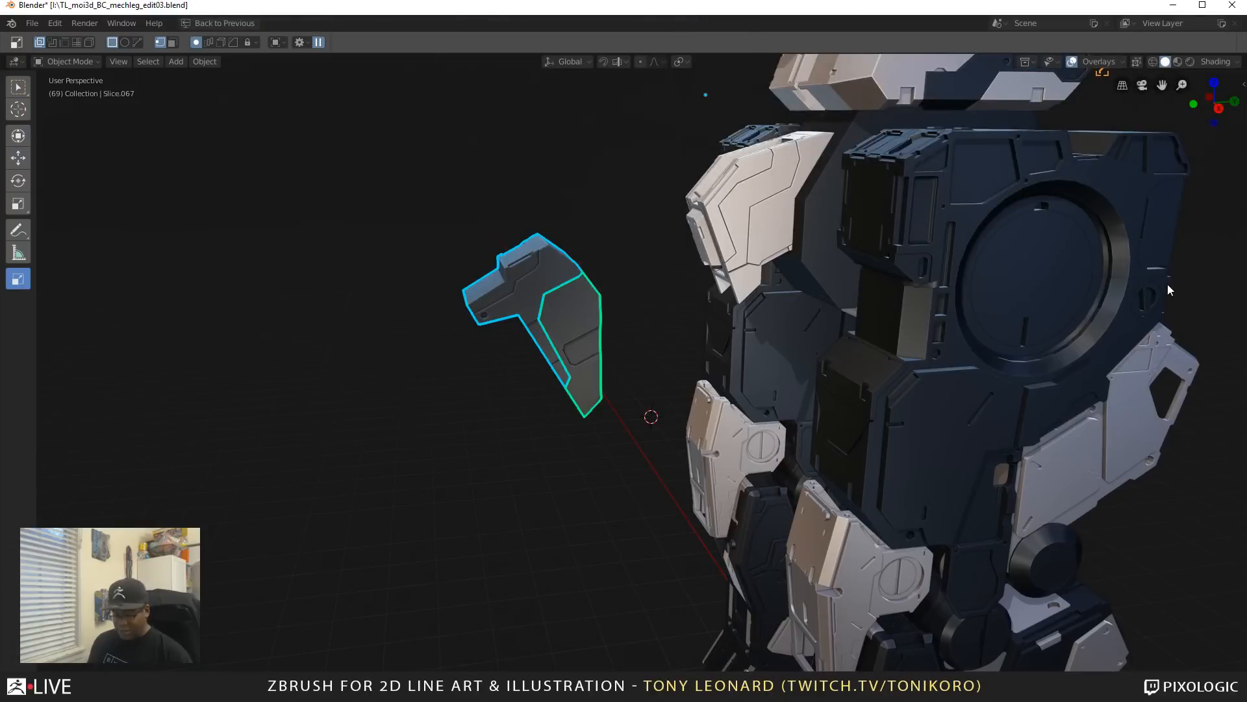
key(n)
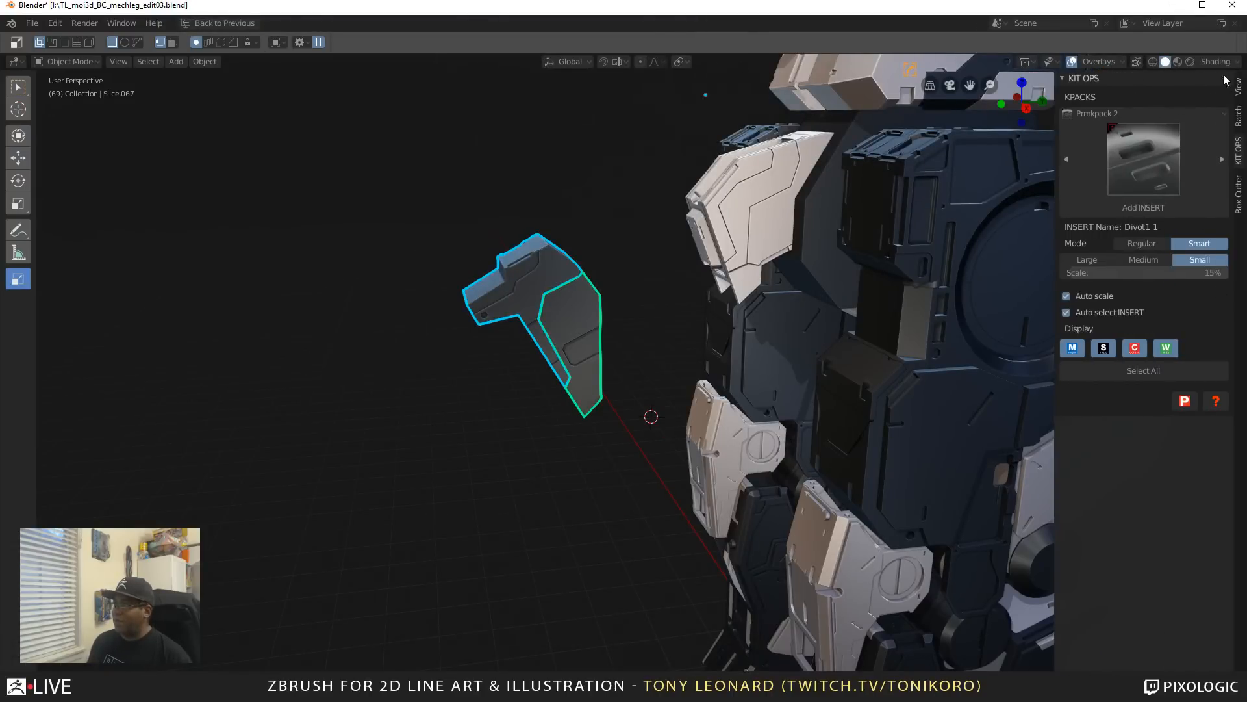
click(1238, 120)
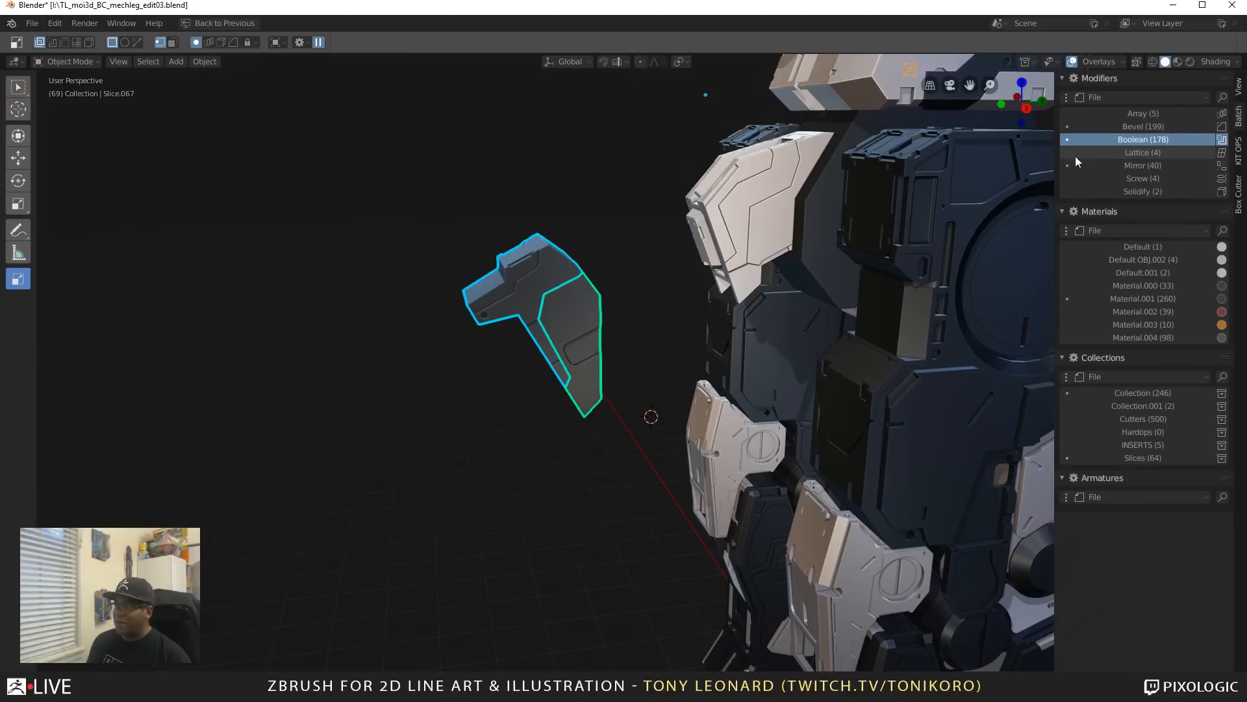
click(1140, 127)
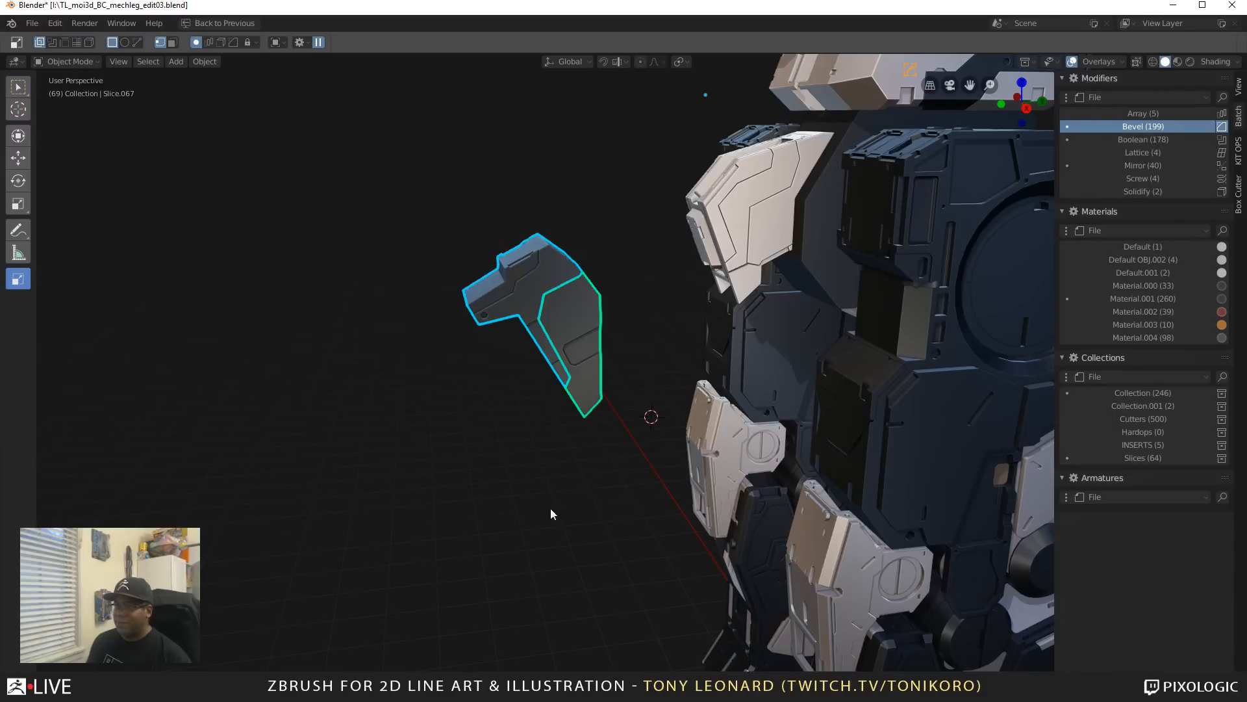
click(1171, 124)
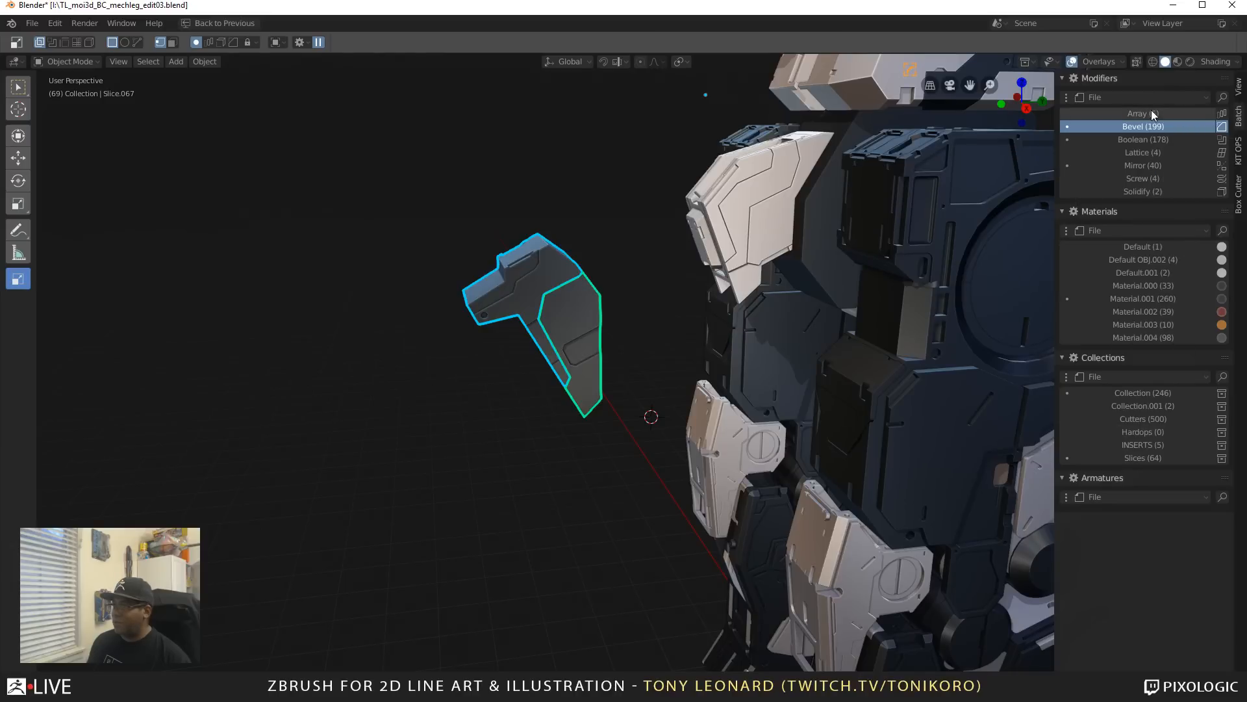
Step: Disable the viewport display of the Bevel modifiers on the two selected armor pieces through the batch view options
right_click(1164, 123)
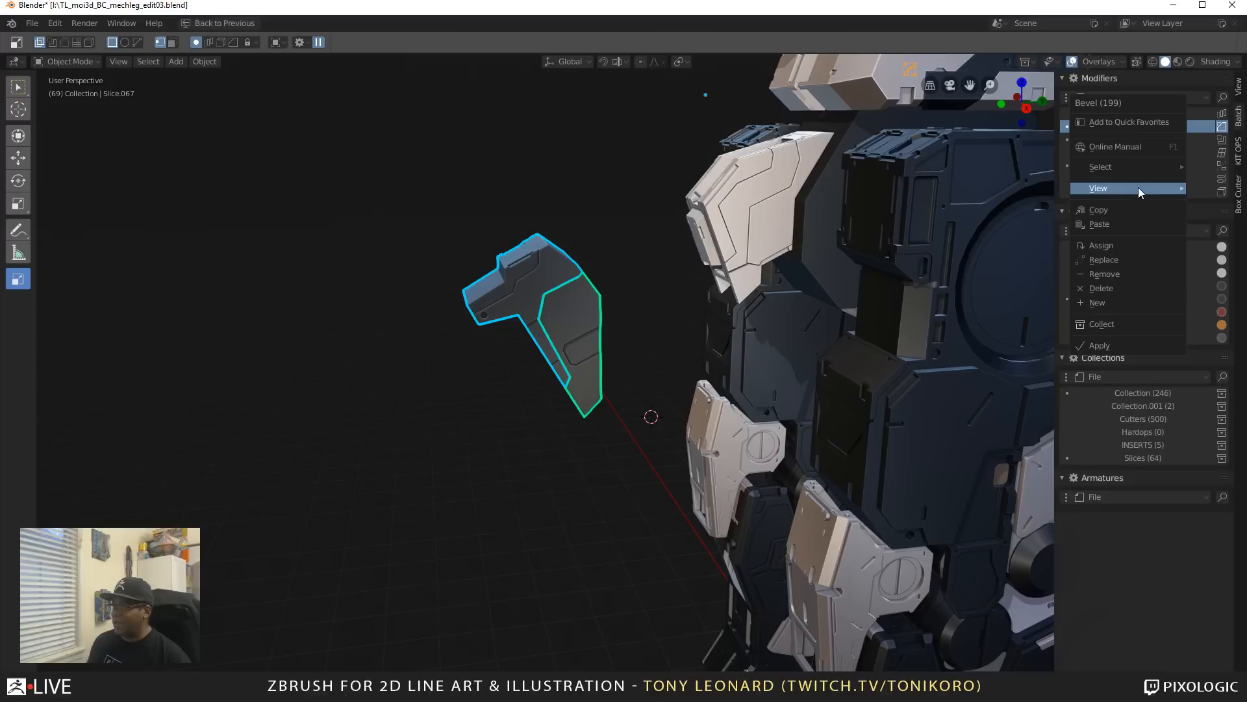
mouse_move(1138, 188)
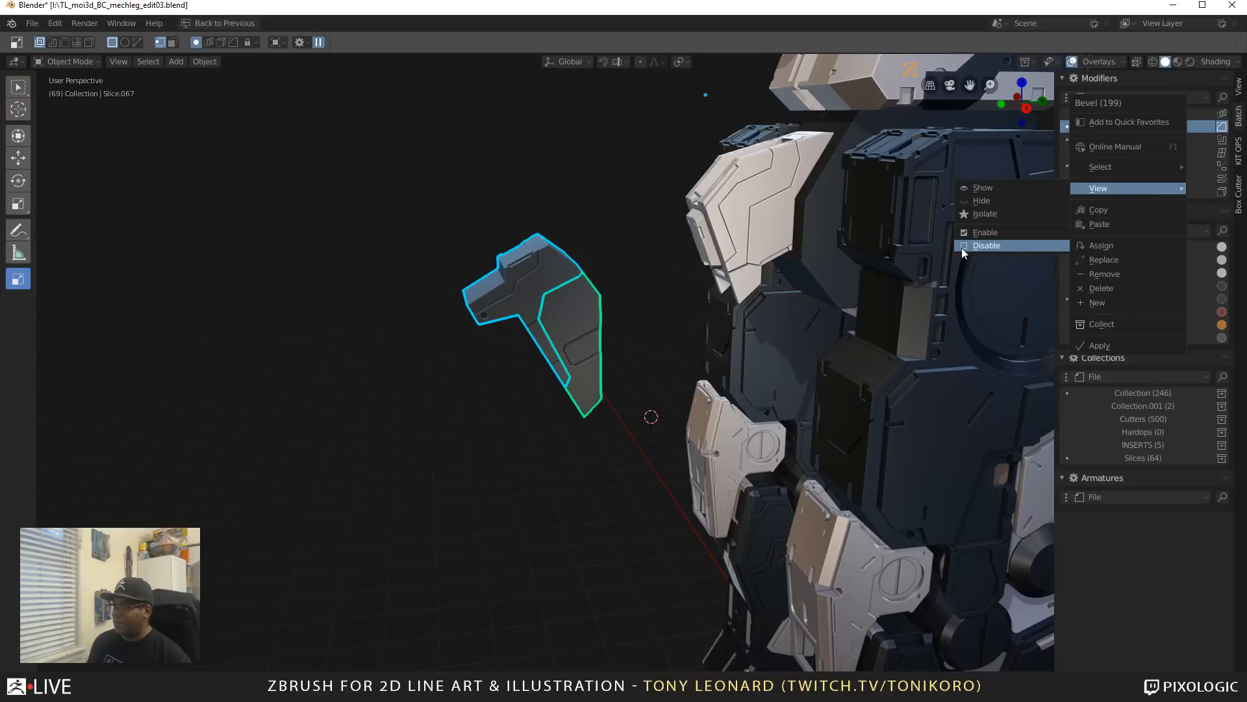
click(981, 246)
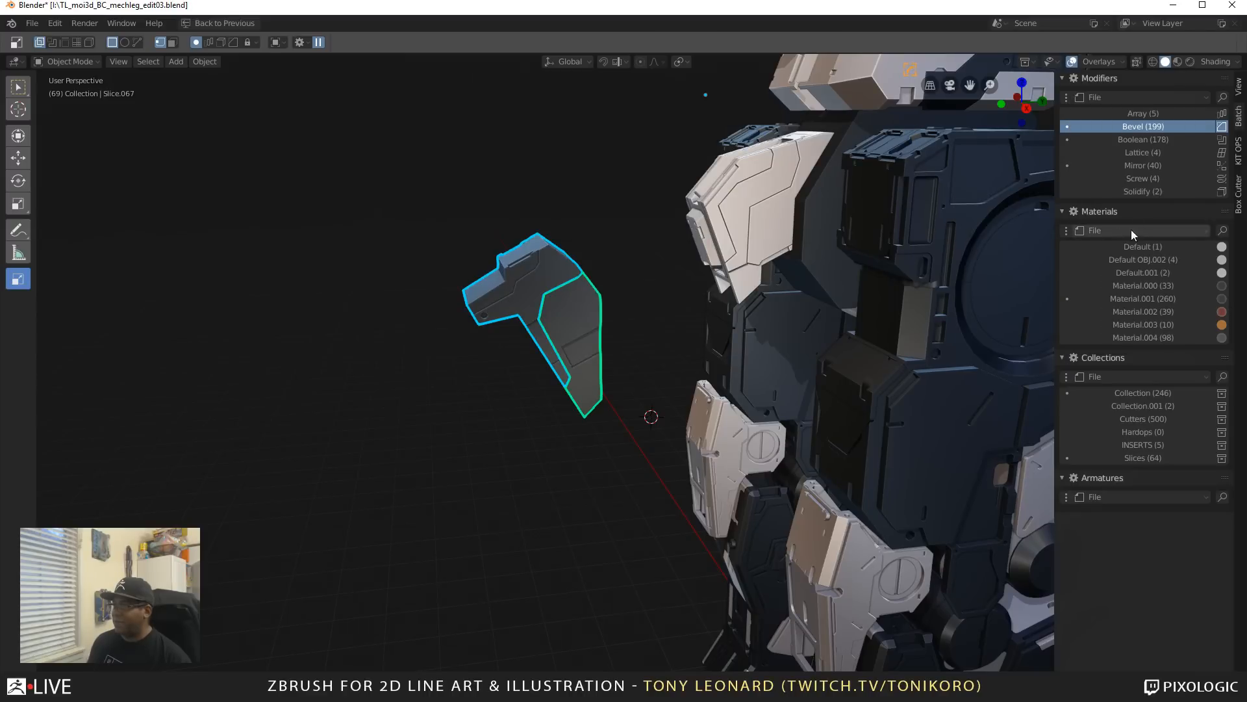
Step: Batch-apply the Boolean modifiers on the selected armor piece and its lower panel, and inspect the resulting geometry
click(1152, 140)
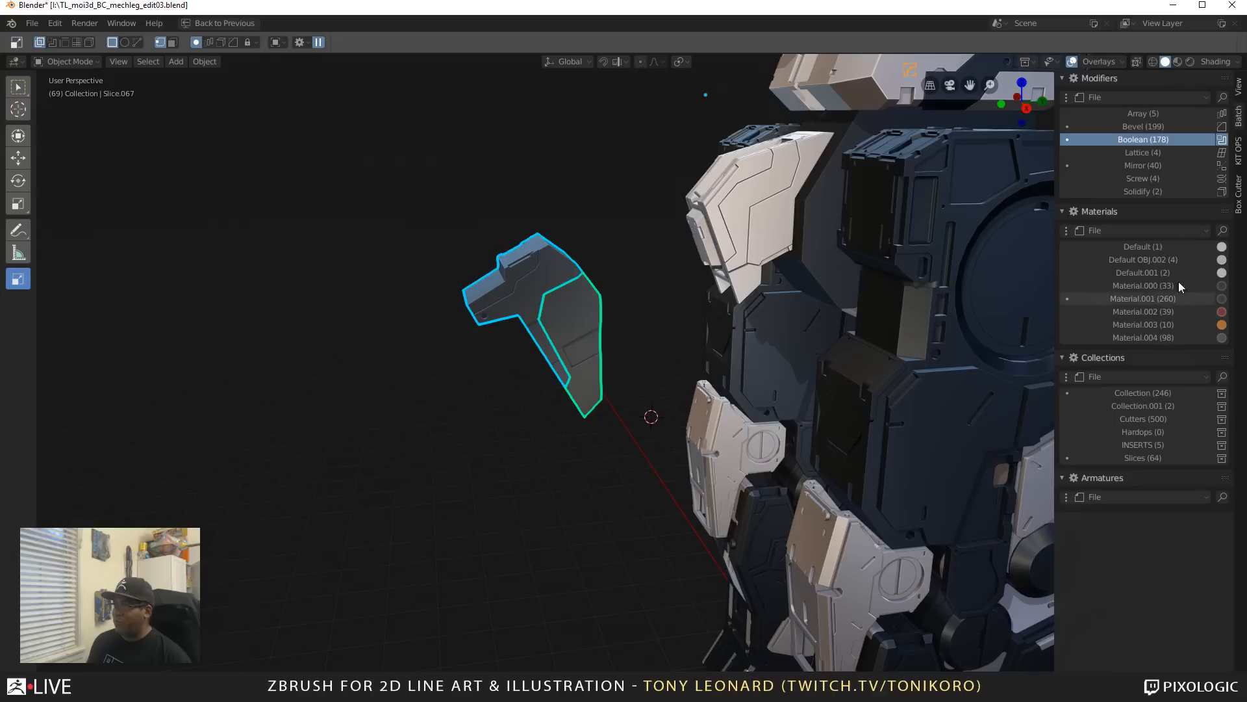
right_click(572, 298)
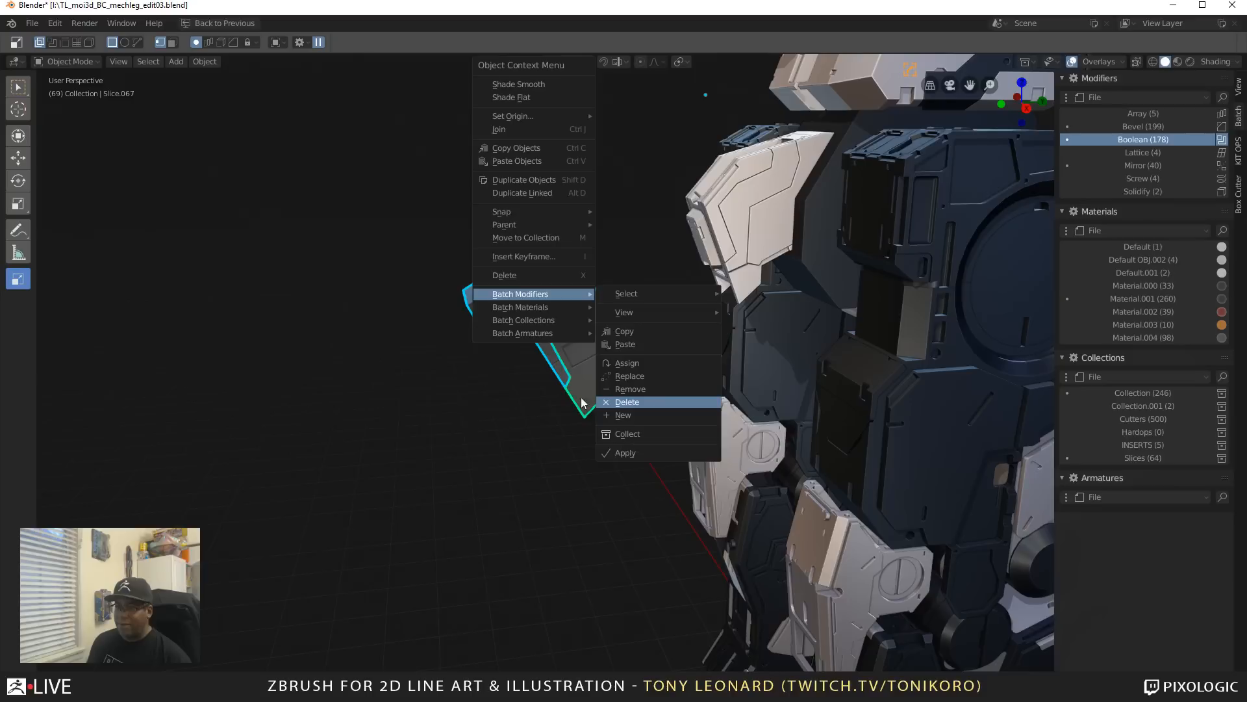
click(641, 455)
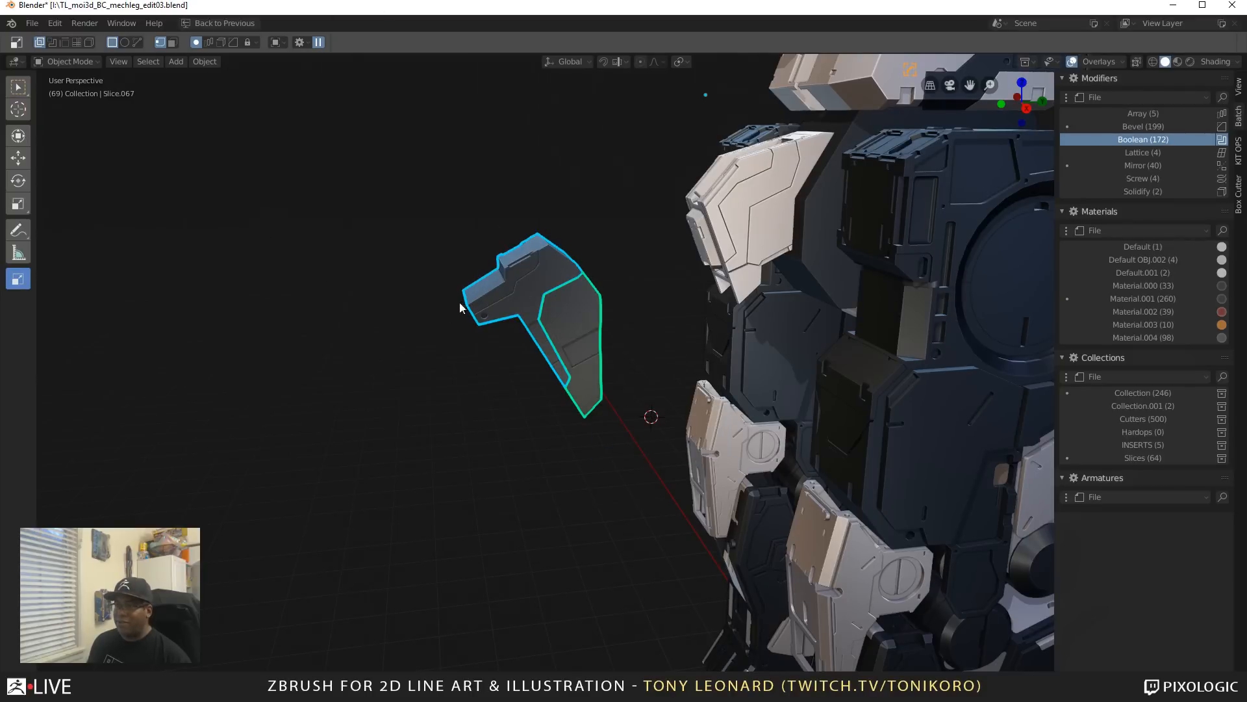
scroll(567, 393, up, 3)
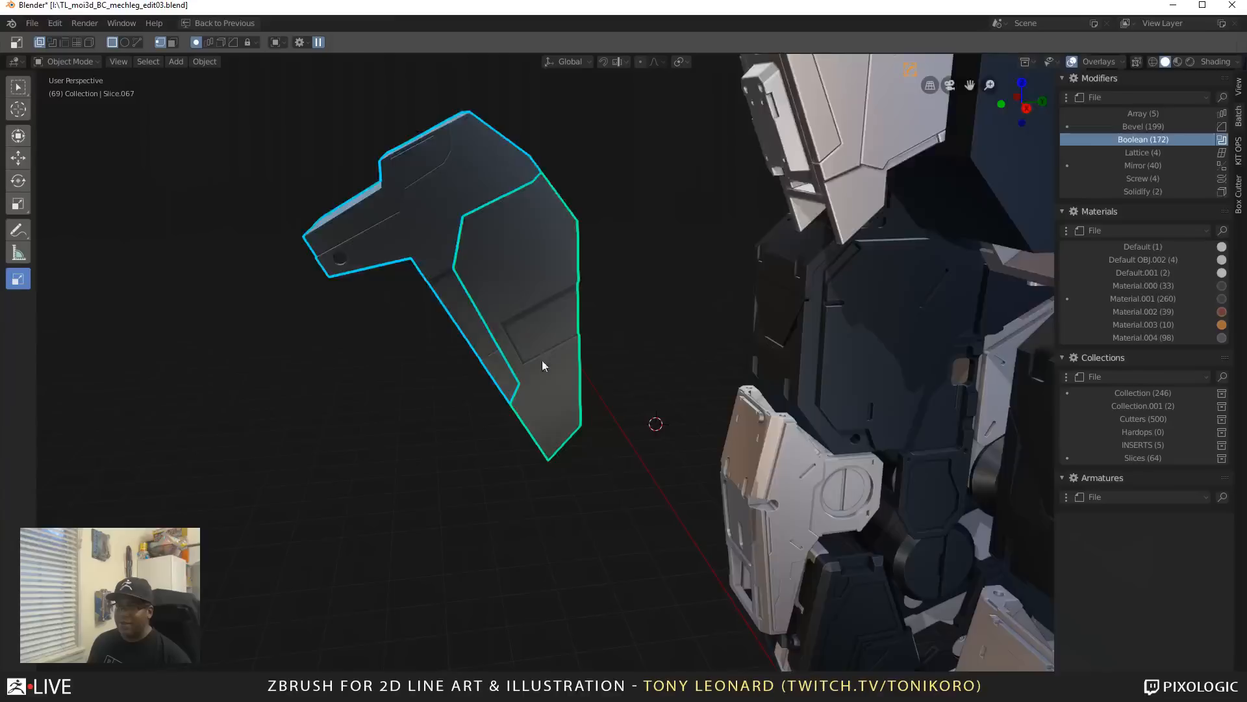
shift+middle_drag(541, 360, 668, 468)
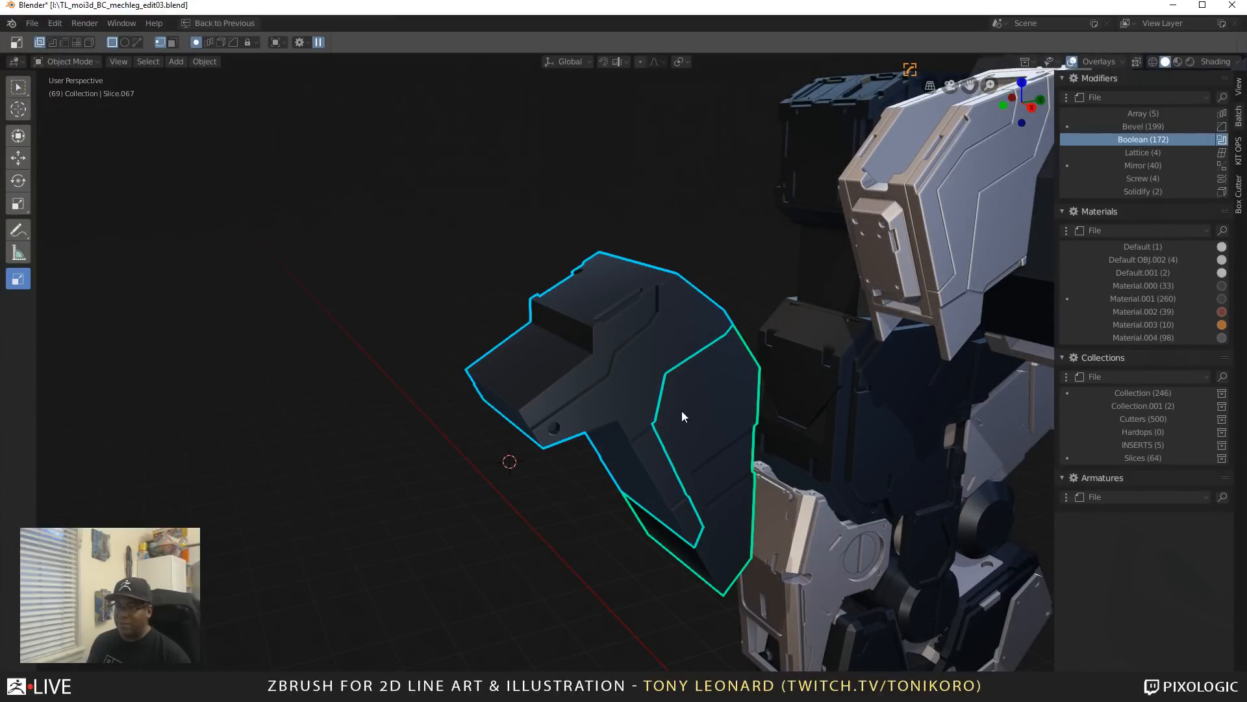
Step: Open the Hard Ops Modifier Helper for the panel, collapse the Bevel and Mirror entries, and place the window clear of the armor piece
scroll(605, 367, down, 2)
key(q)
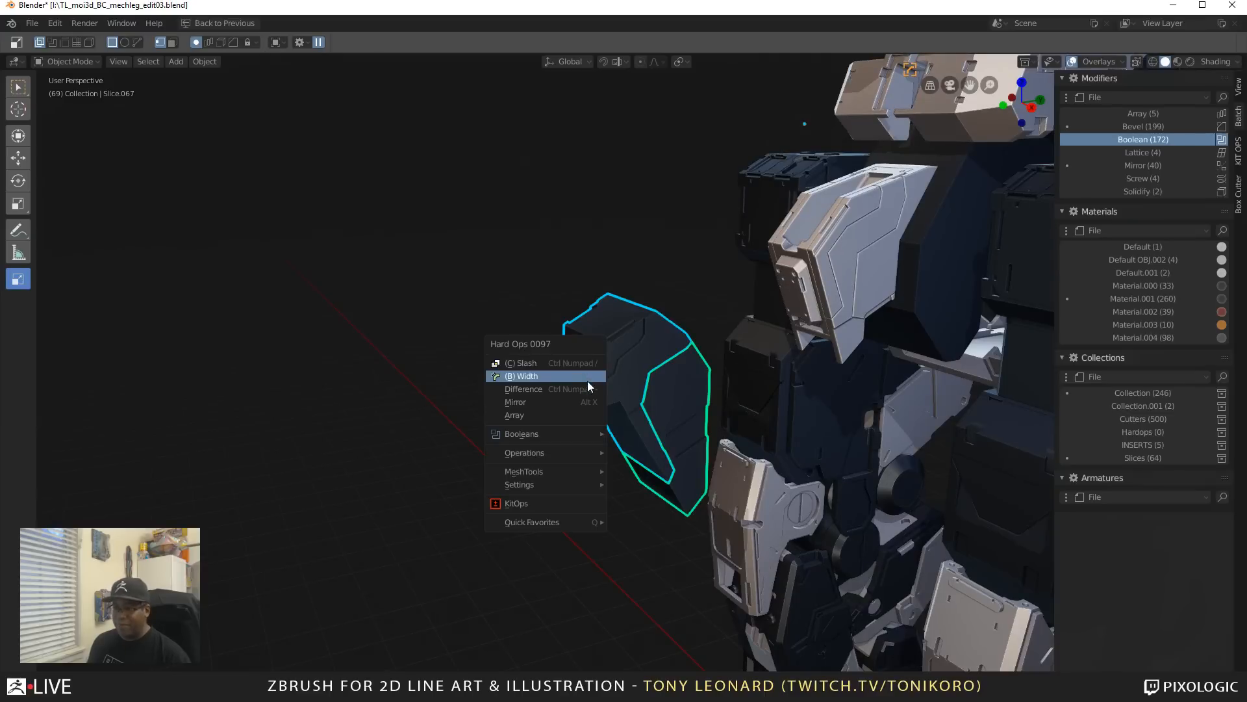
mouse_move(559, 453)
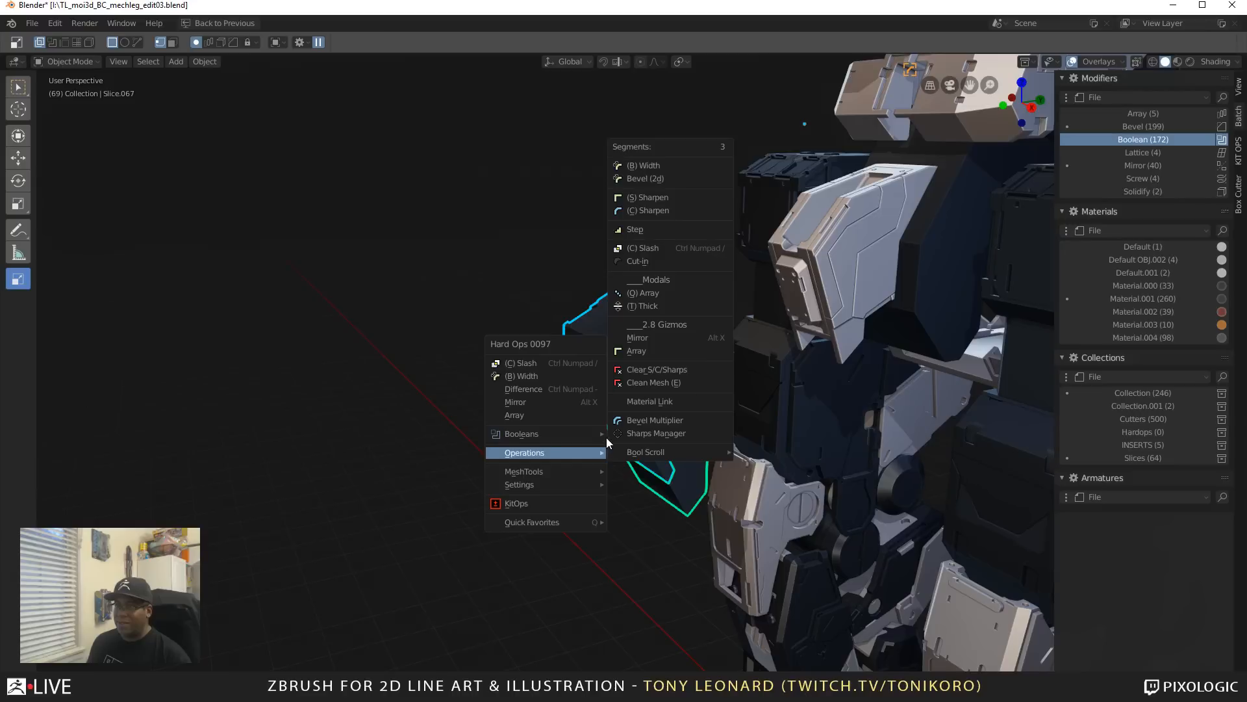
mouse_move(577, 477)
mouse_move(692, 458)
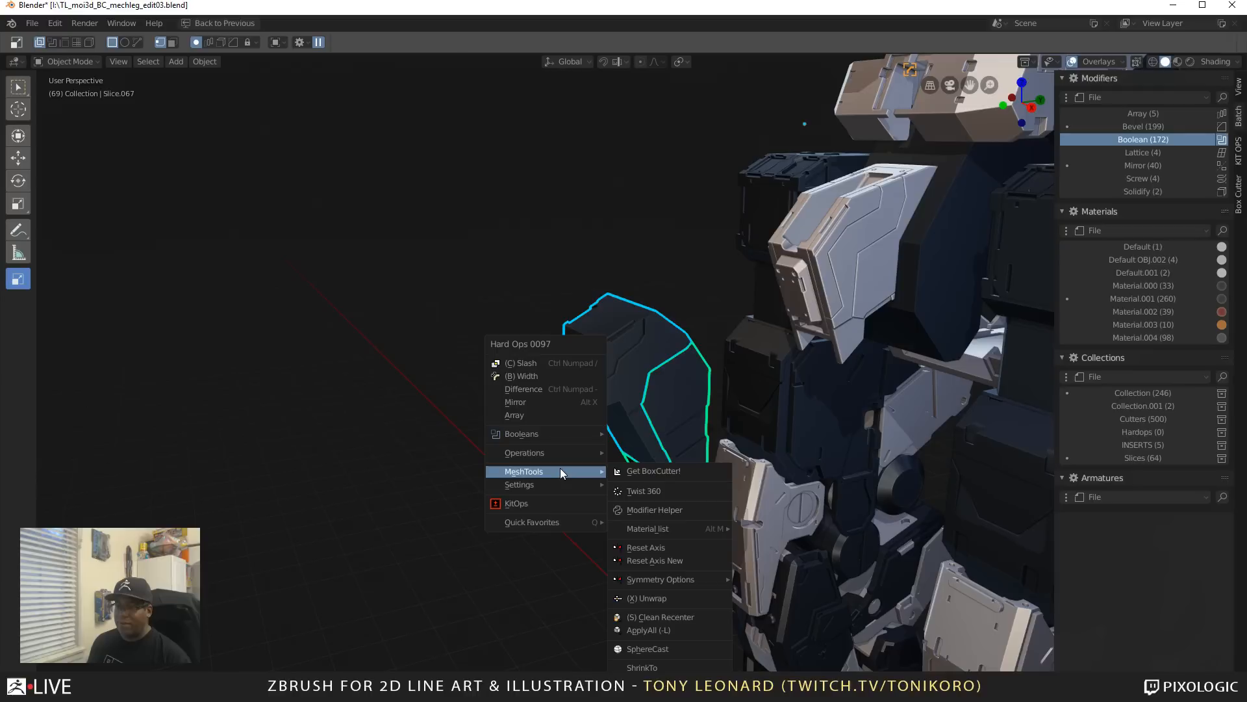
click(646, 512)
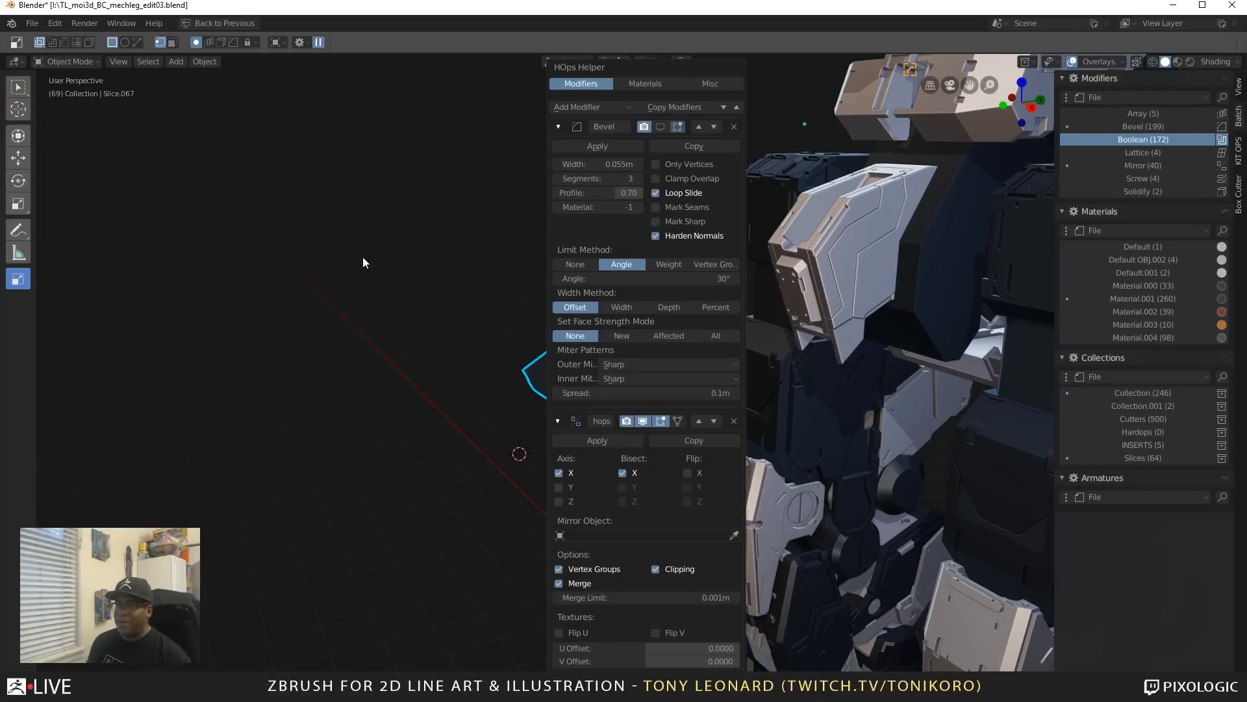
click(557, 126)
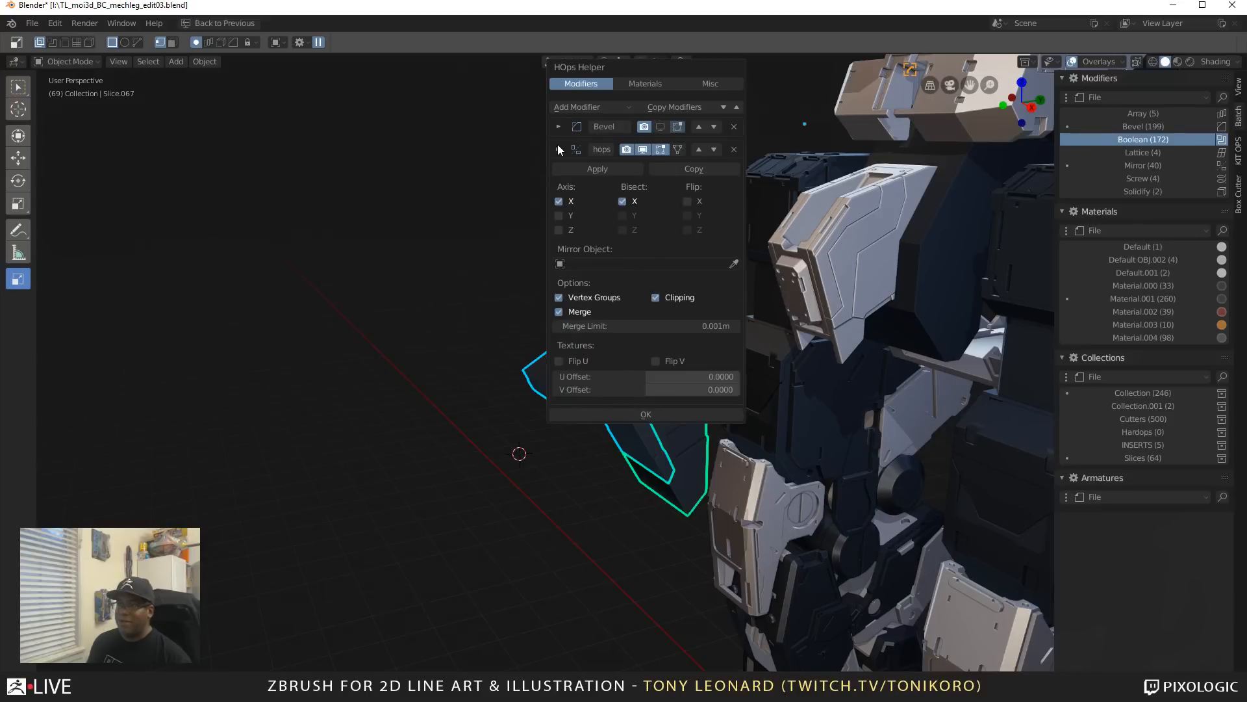
click(557, 147)
drag(691, 72, 442, 162)
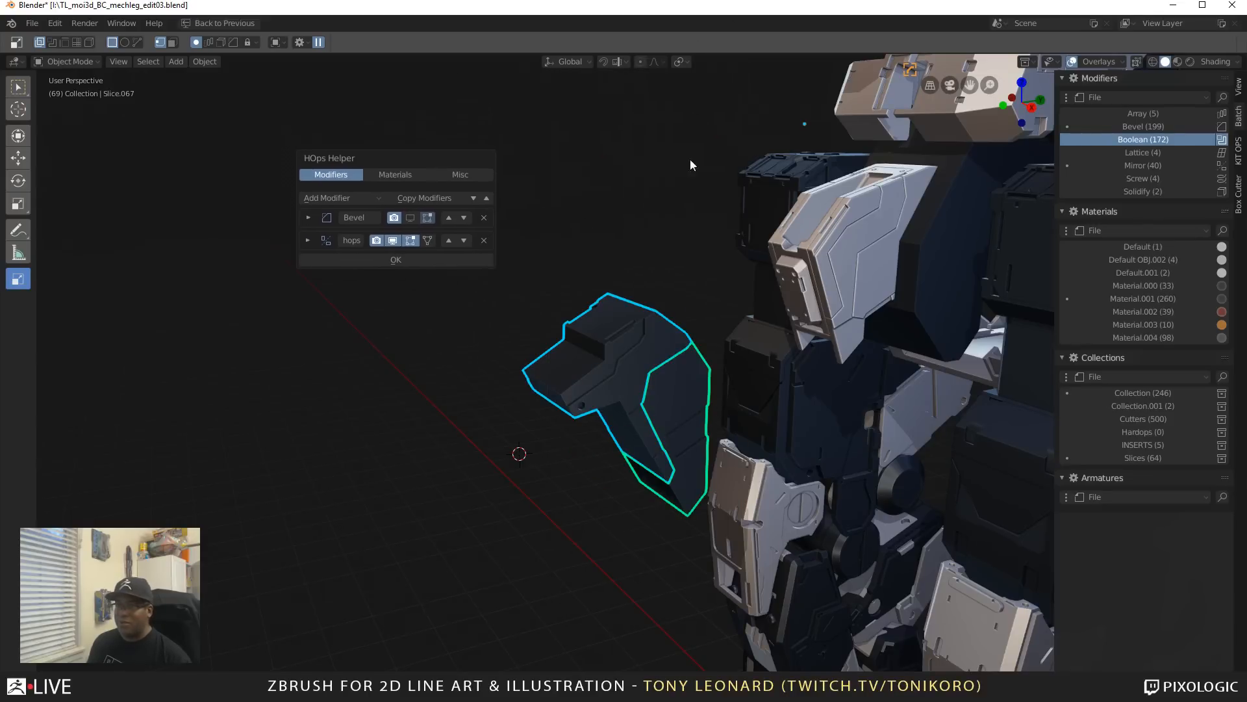
Step: Toggle the panel's Bevel modifier on and off in the viewport for comparison, leave it off, and close the Modifier Helper
click(409, 218)
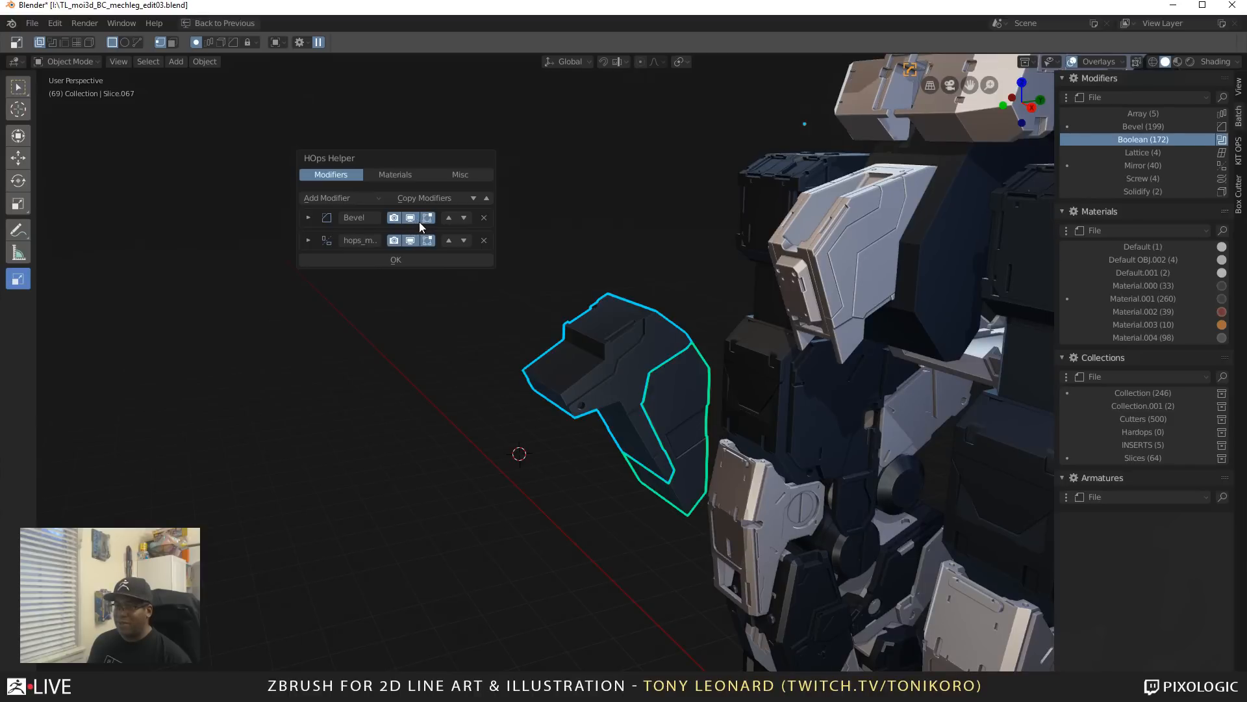
click(411, 217)
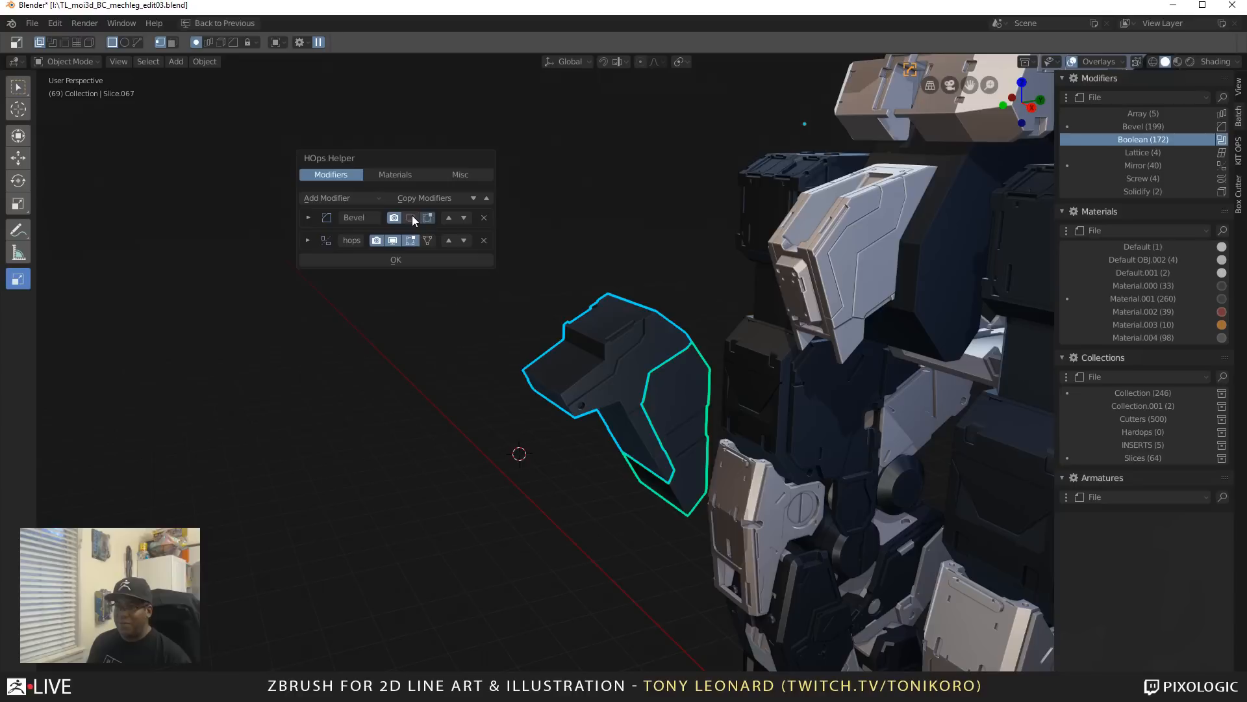
click(412, 216)
click(411, 216)
click(407, 262)
scroll(512, 423, up, 1)
scroll(512, 422, up, 1)
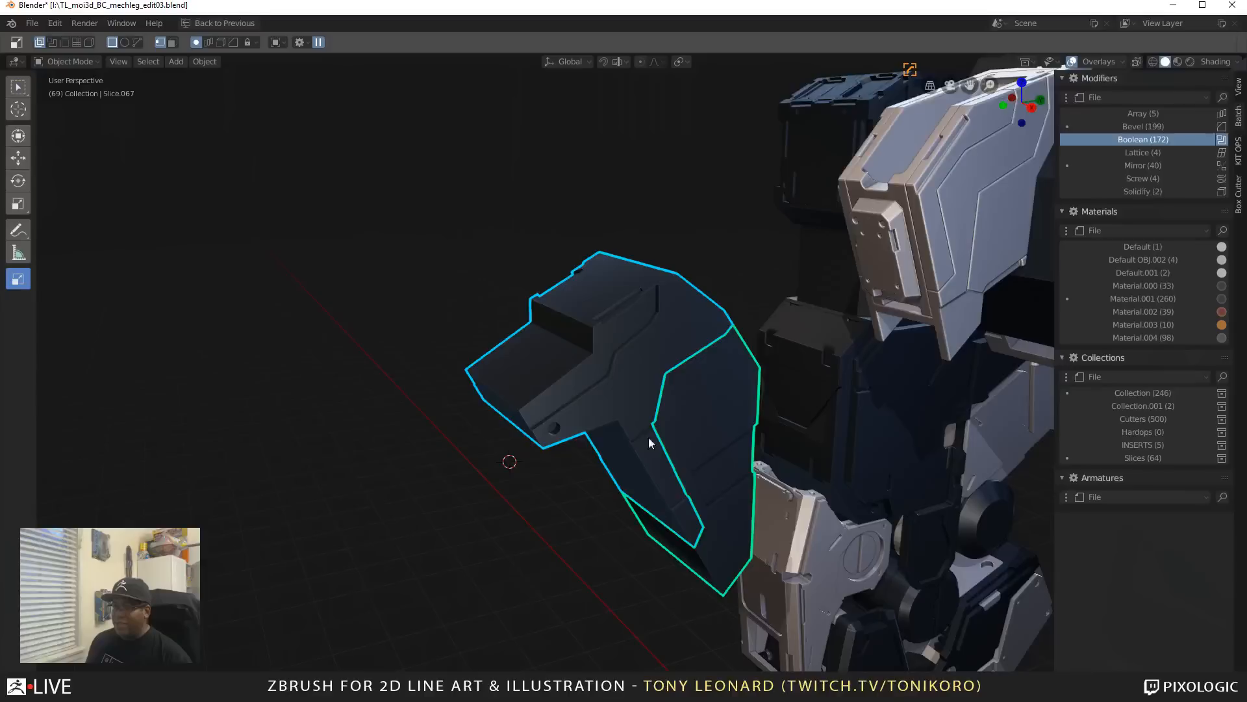
Step: Move both armor pieces about 23.9 m along the global Y axis, back onto the mech
scroll(625, 372, down, 4)
middle_drag(532, 498, 668, 438)
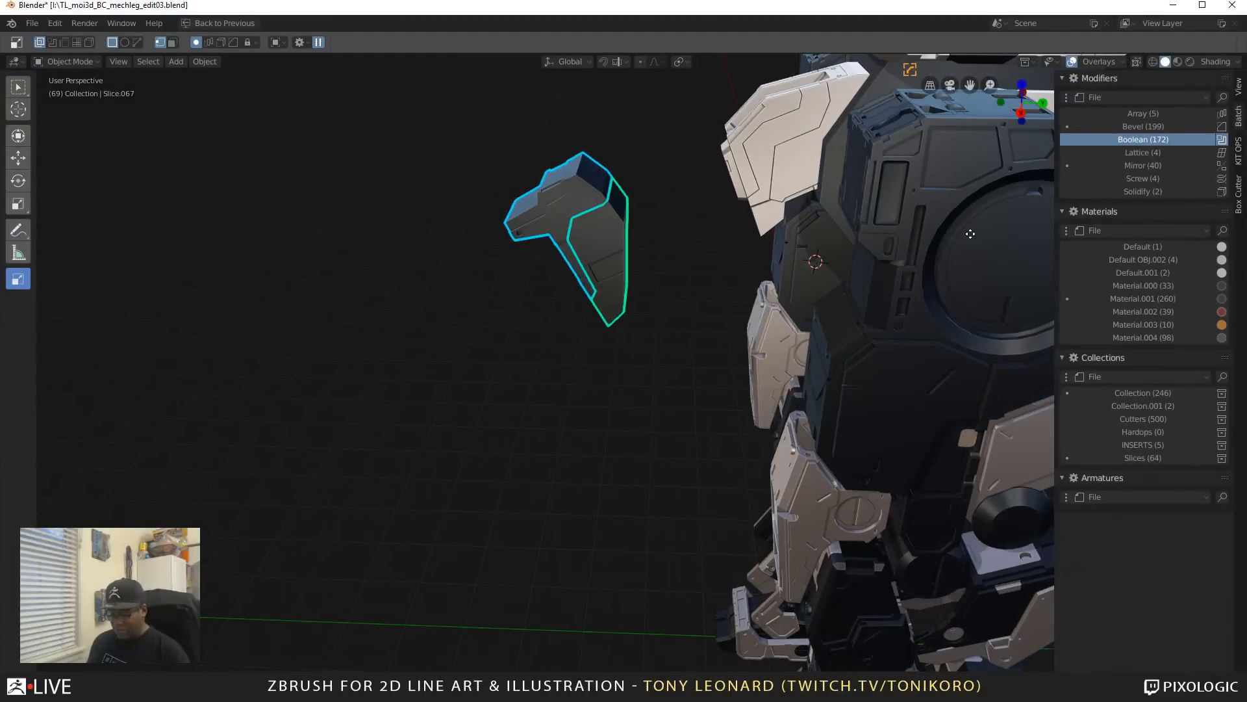
key(g)
key(y)
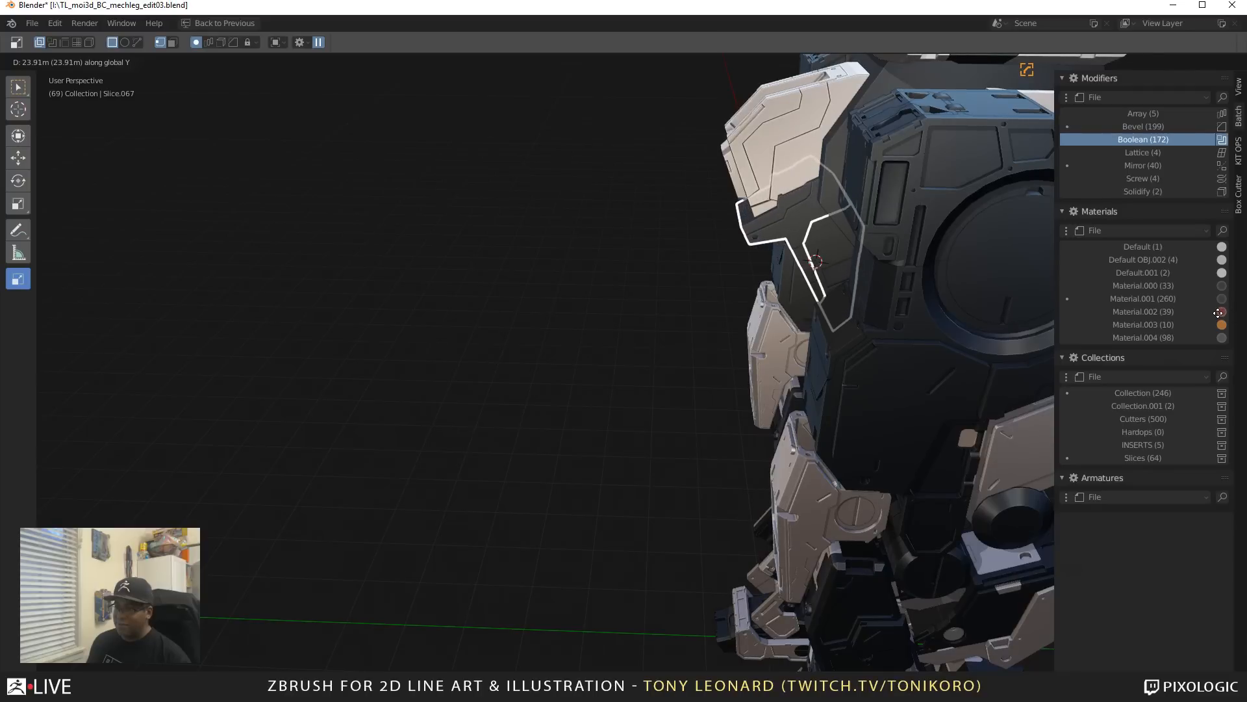
click(1218, 312)
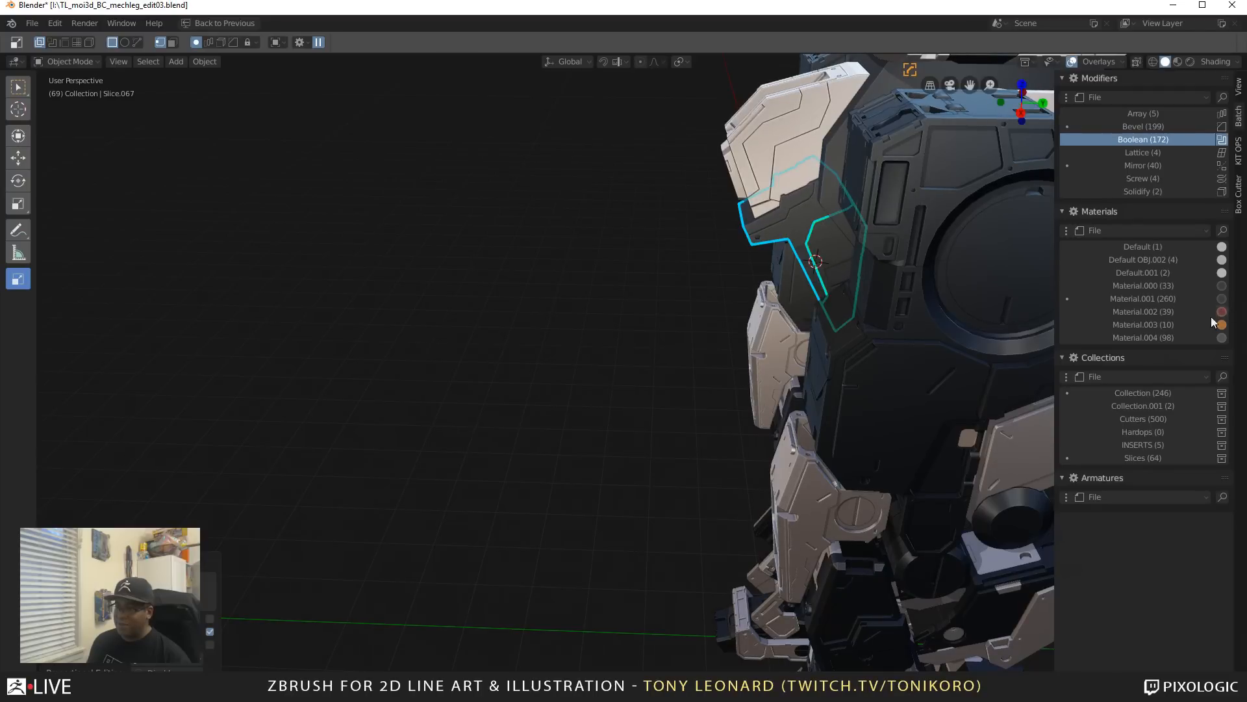
Step: Examine the returned armor piece on the mech from several sides, selecting the neighbouring torso block and the lower panel again
scroll(863, 348, down, 4)
middle_drag(863, 348, 691, 478)
scroll(692, 477, up, 6)
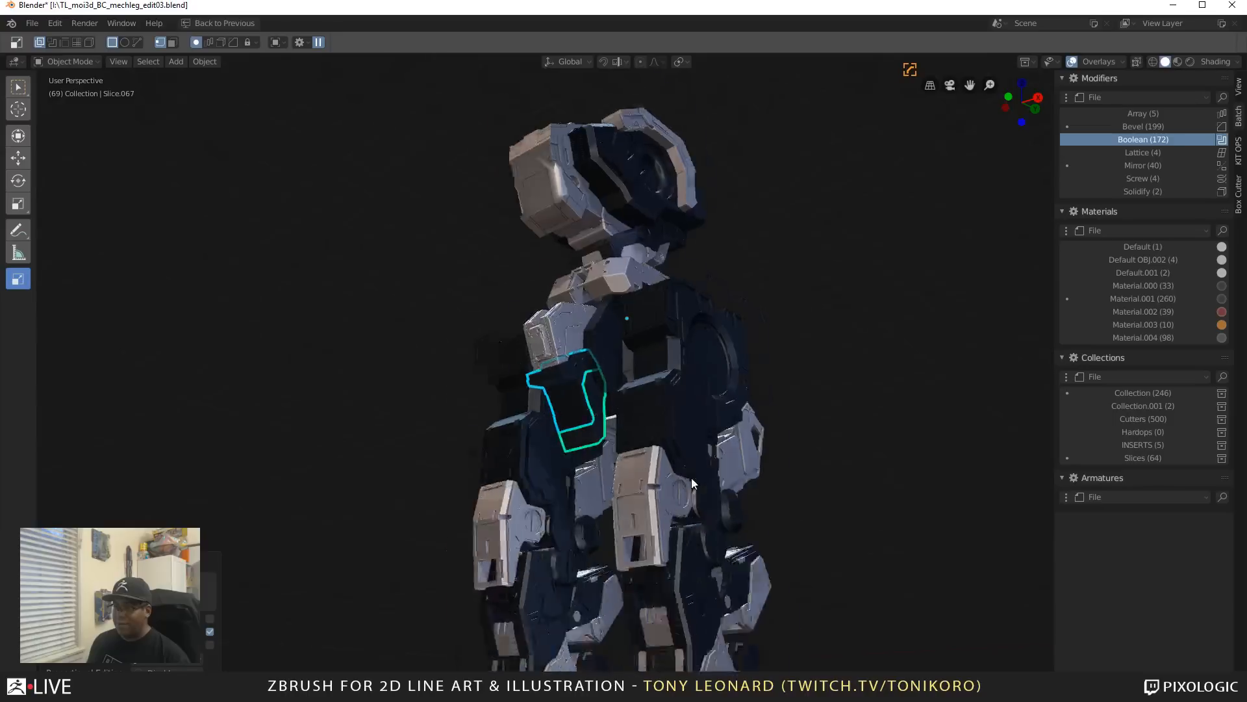
middle_drag(539, 411, 580, 283)
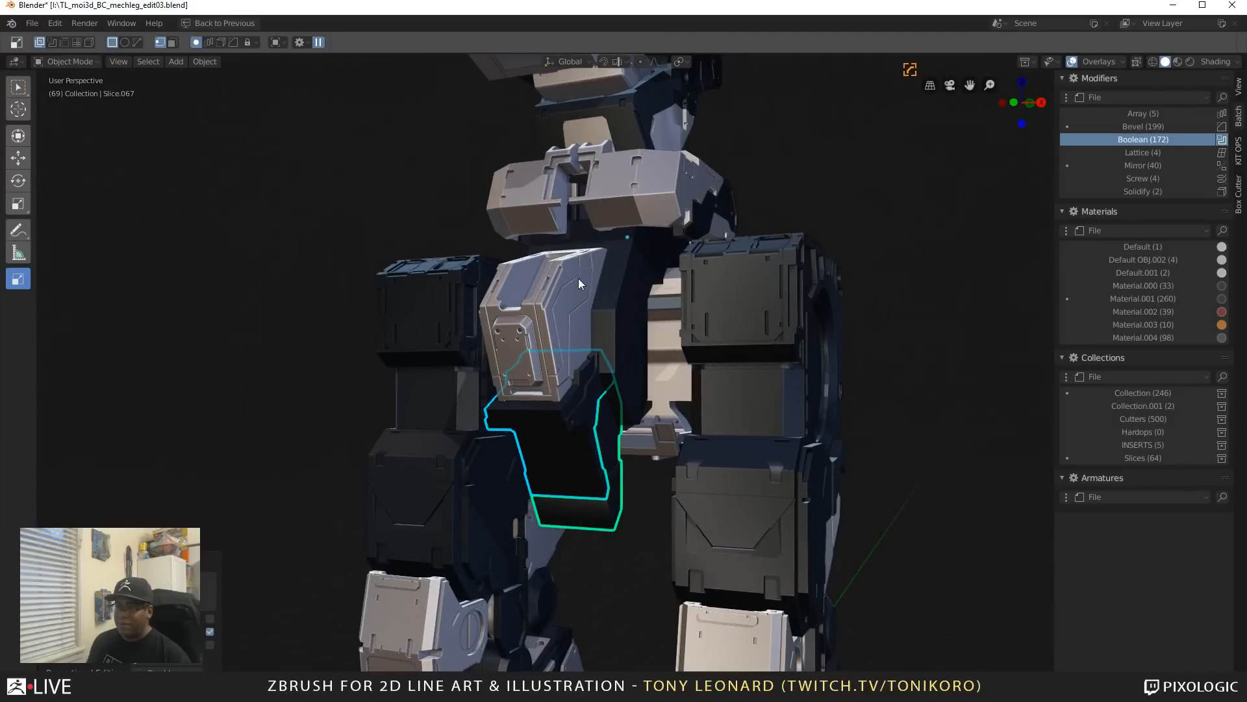
shift+click(621, 291)
scroll(669, 325, down, 5)
middle_drag(641, 384, 771, 383)
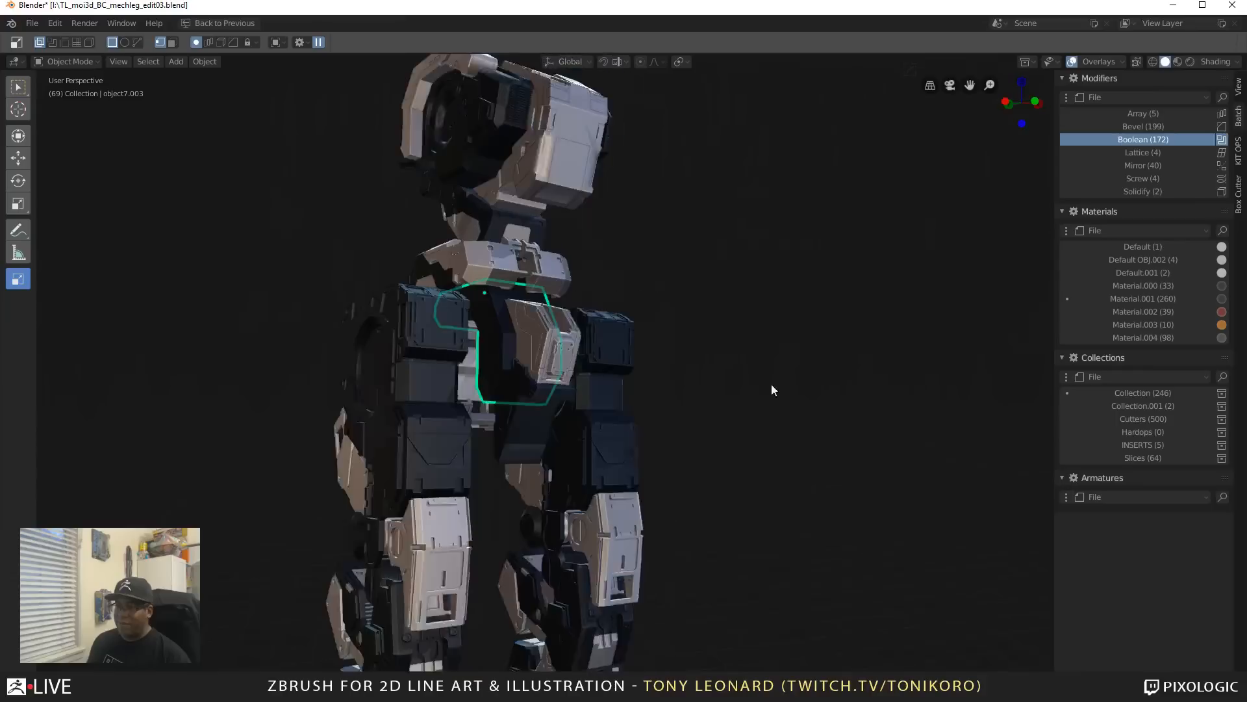
scroll(586, 334, up, 5)
middle_drag(586, 333, 684, 532)
click(621, 619)
scroll(625, 619, down, 2)
scroll(788, 526, up, 4)
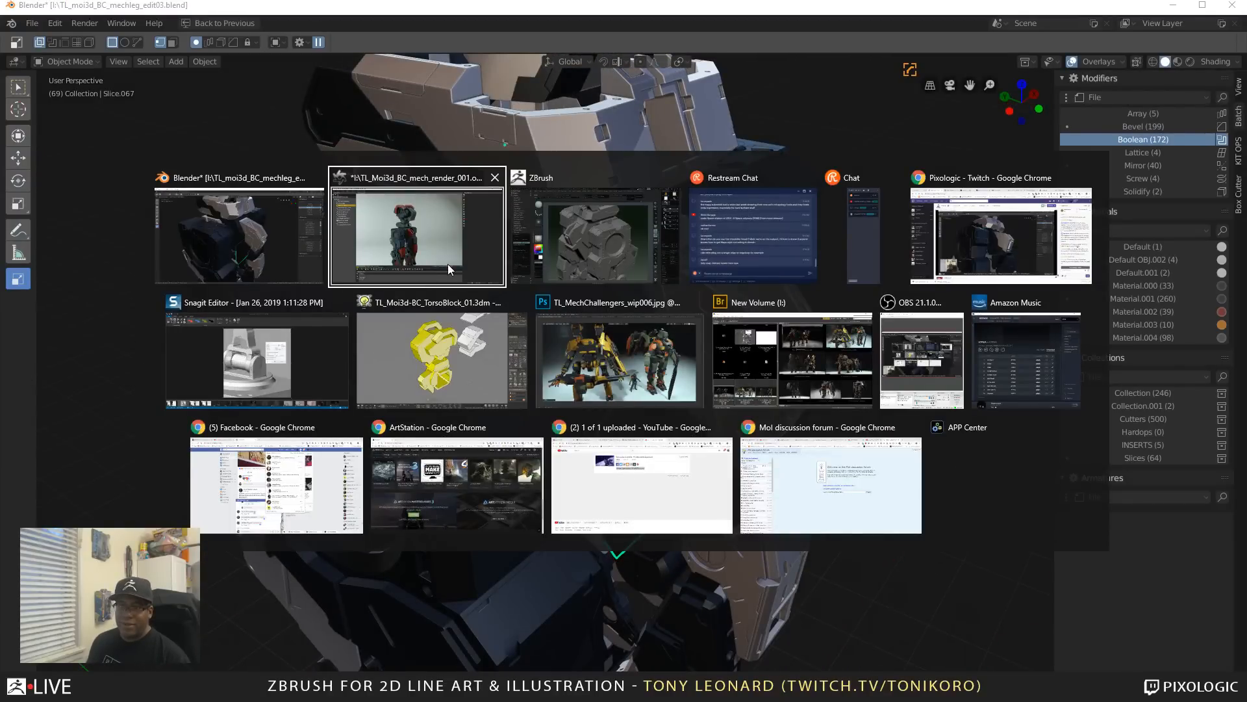
Step: Switch to OctaneRender Studio, frame the mech's red torso armor closely, and pick the dark shoulder block's material to show its settings
click(402, 252)
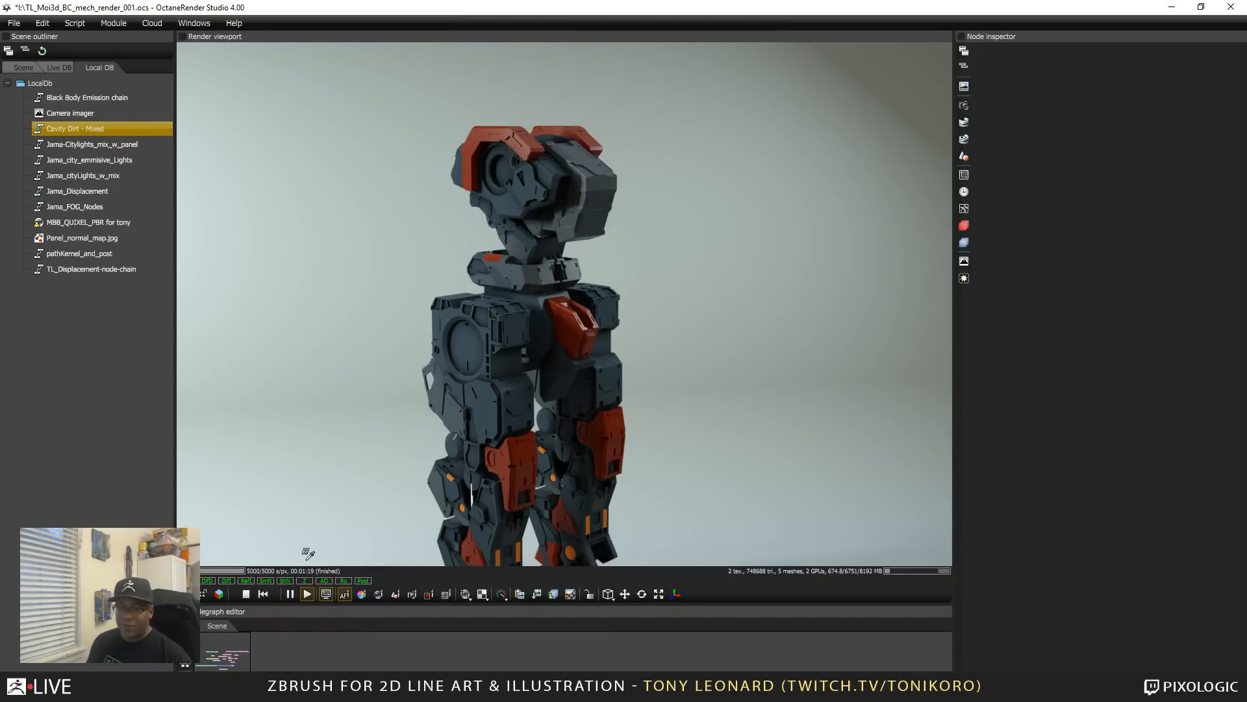
drag(580, 380, 397, 336)
middle_drag(396, 336, 390, 524)
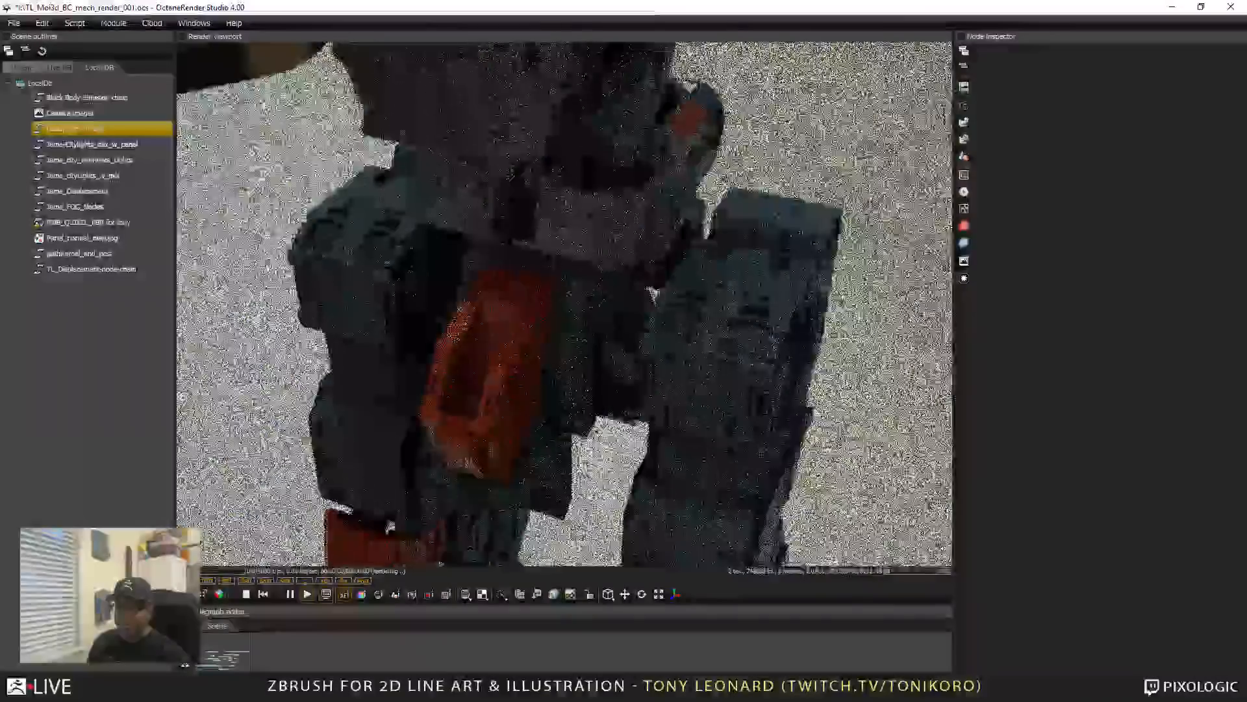
right_drag(390, 524, 642, 273)
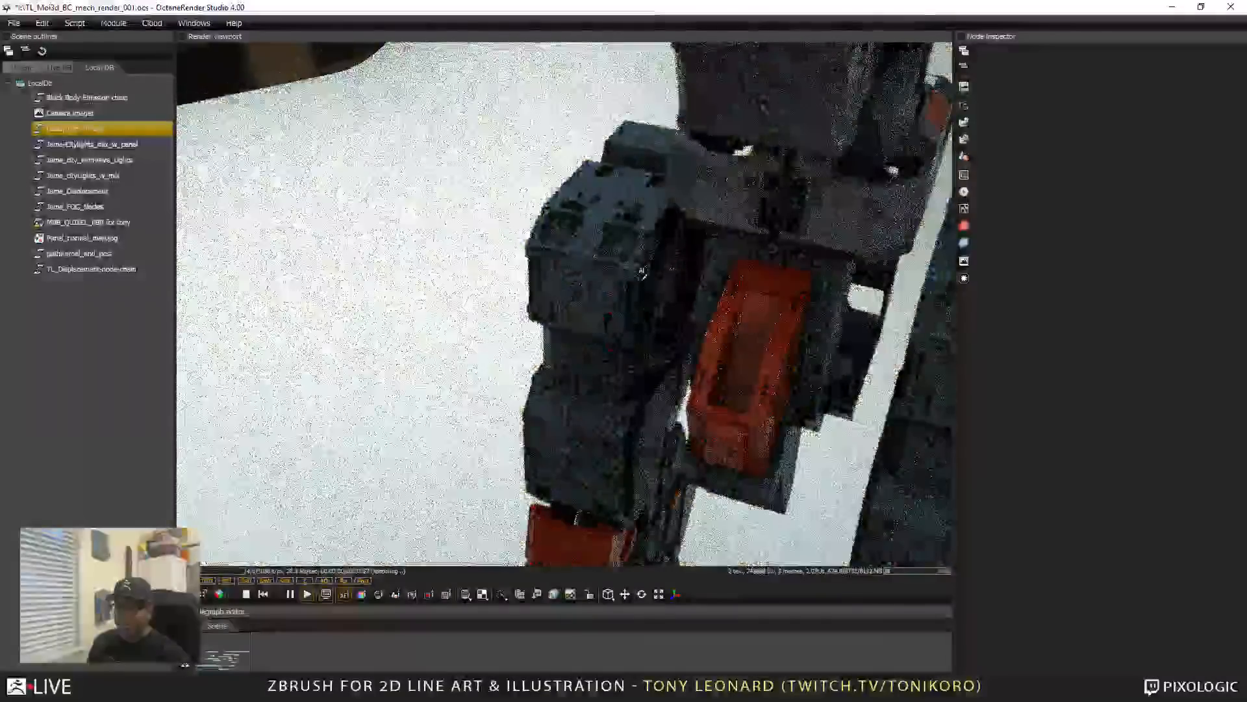
middle_drag(641, 273, 640, 383)
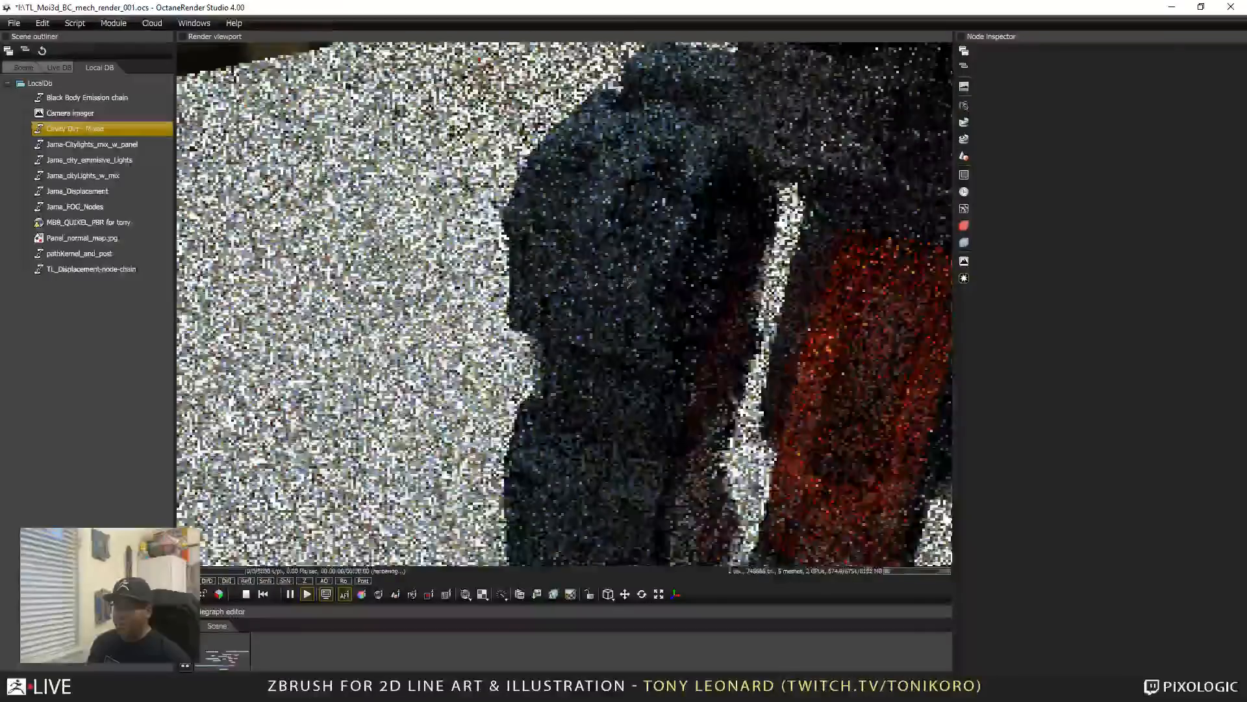
right_drag(641, 383, 448, 384)
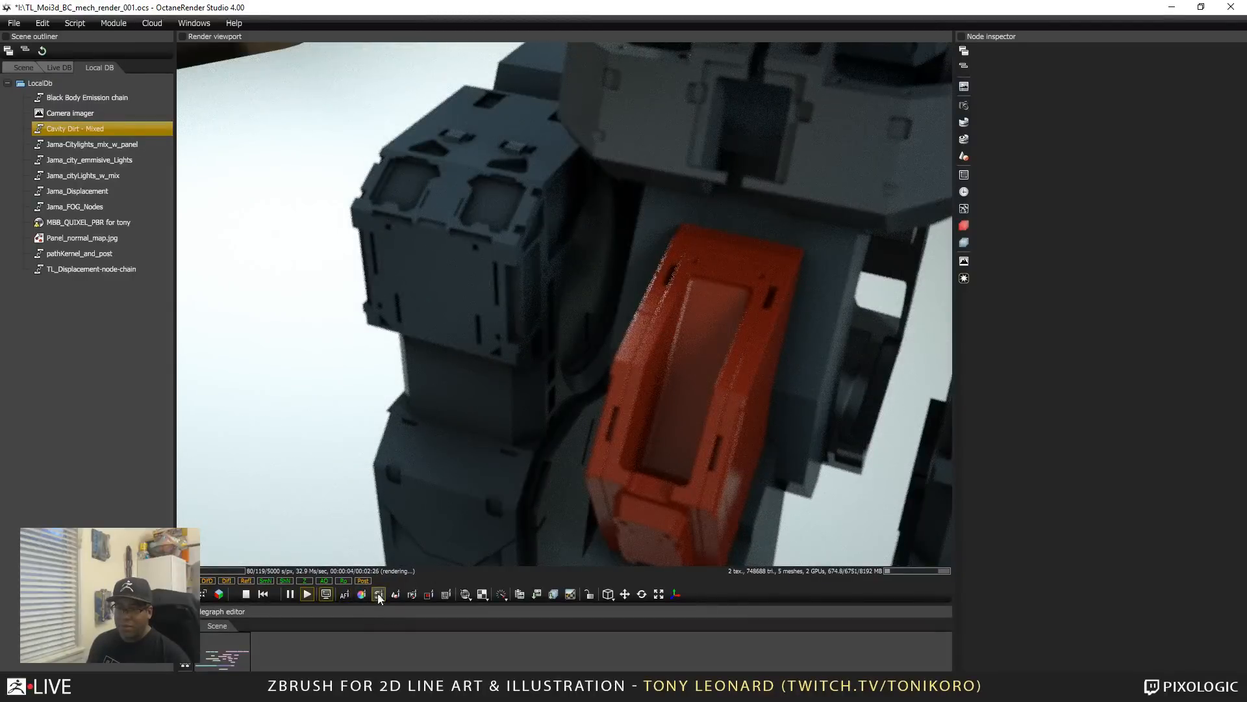
click(439, 236)
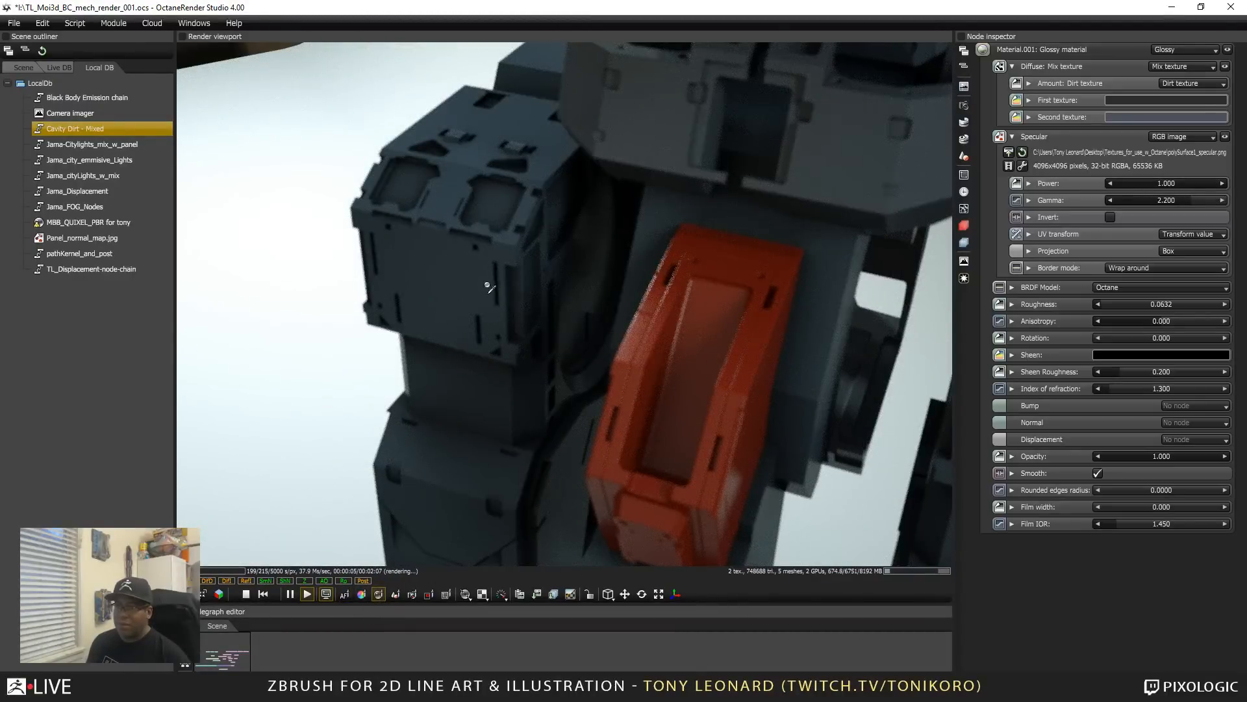
Step: Reframe the render around the mech and the white light panel, and pick the panel's material to show its black body emission settings
click(627, 353)
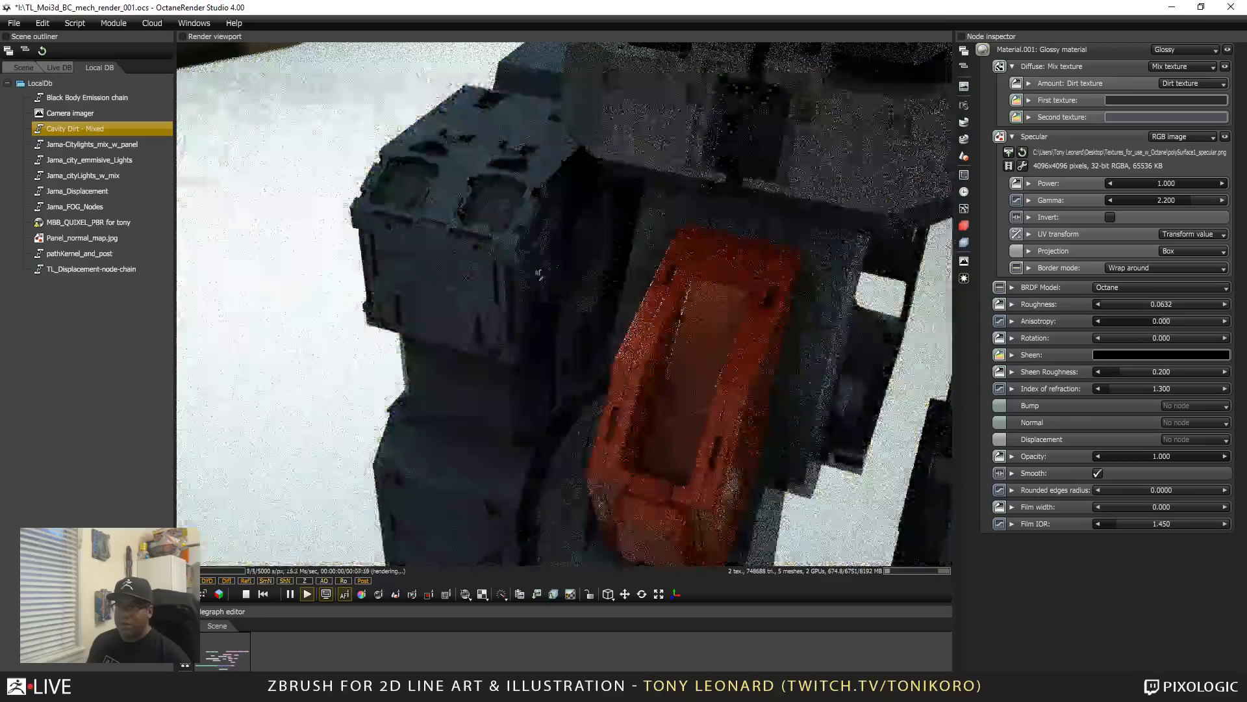
drag(626, 354, 649, 401)
scroll(643, 387, up, 15)
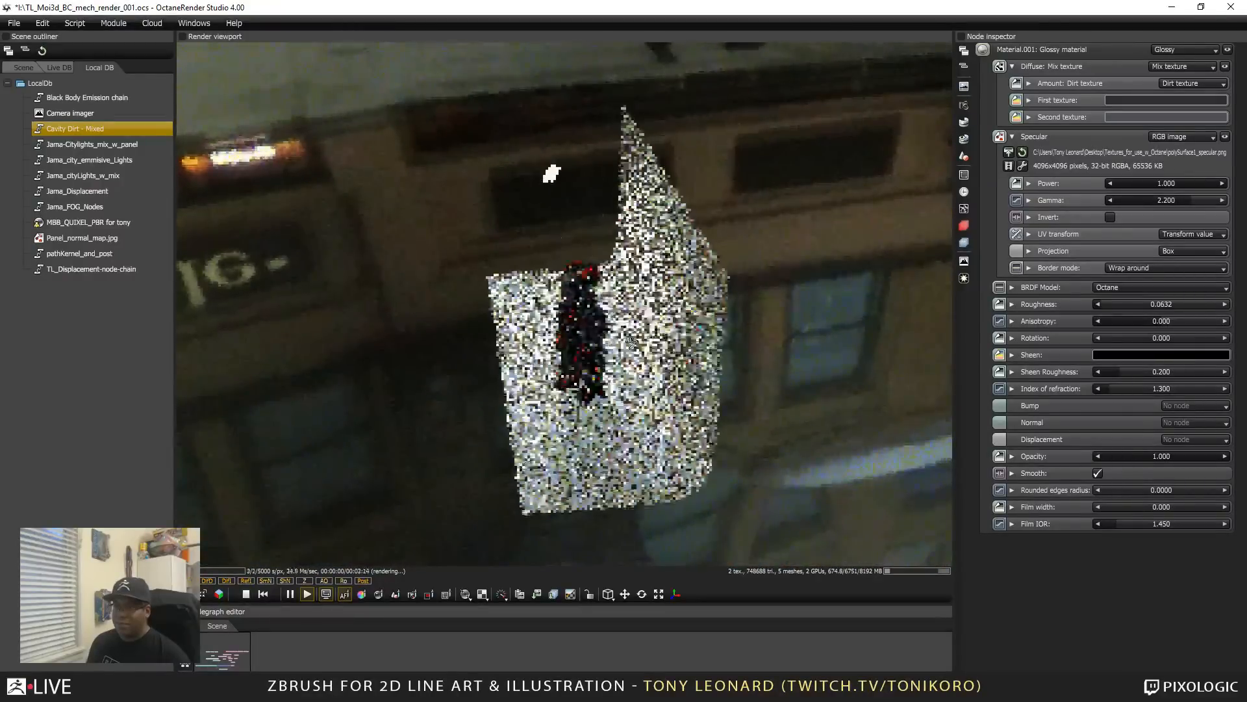
drag(661, 339, 639, 315)
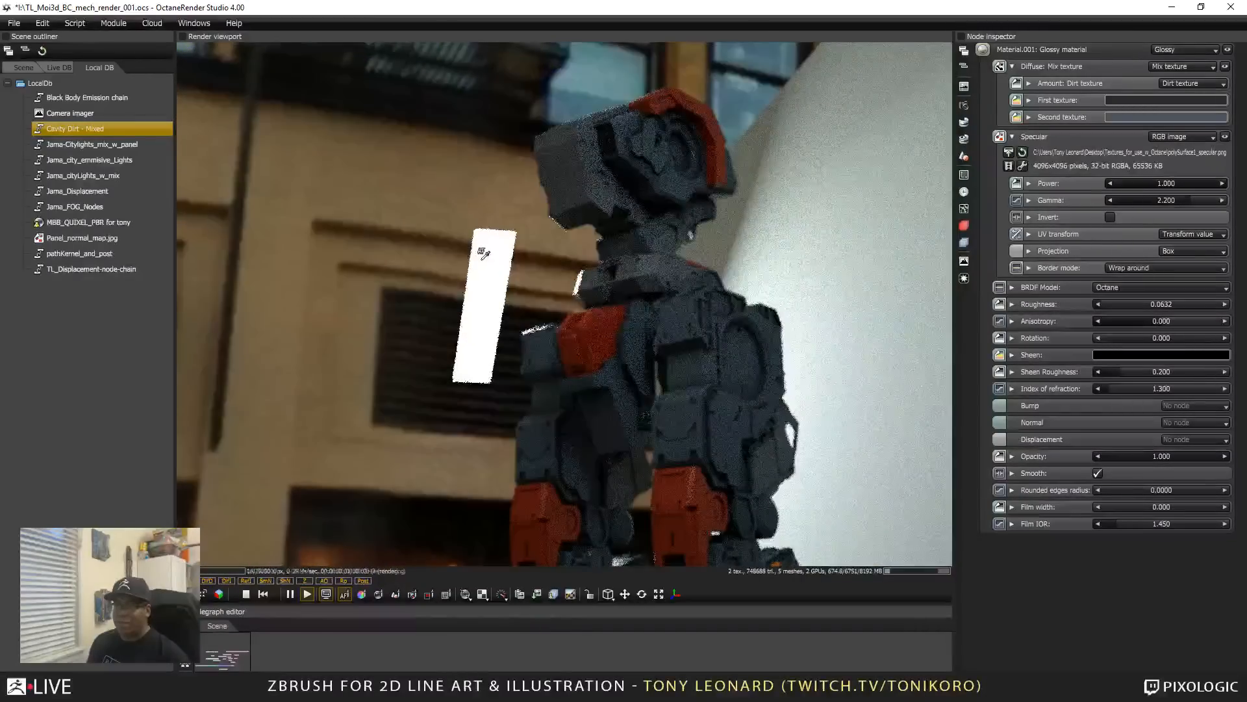
click(483, 254)
click(379, 594)
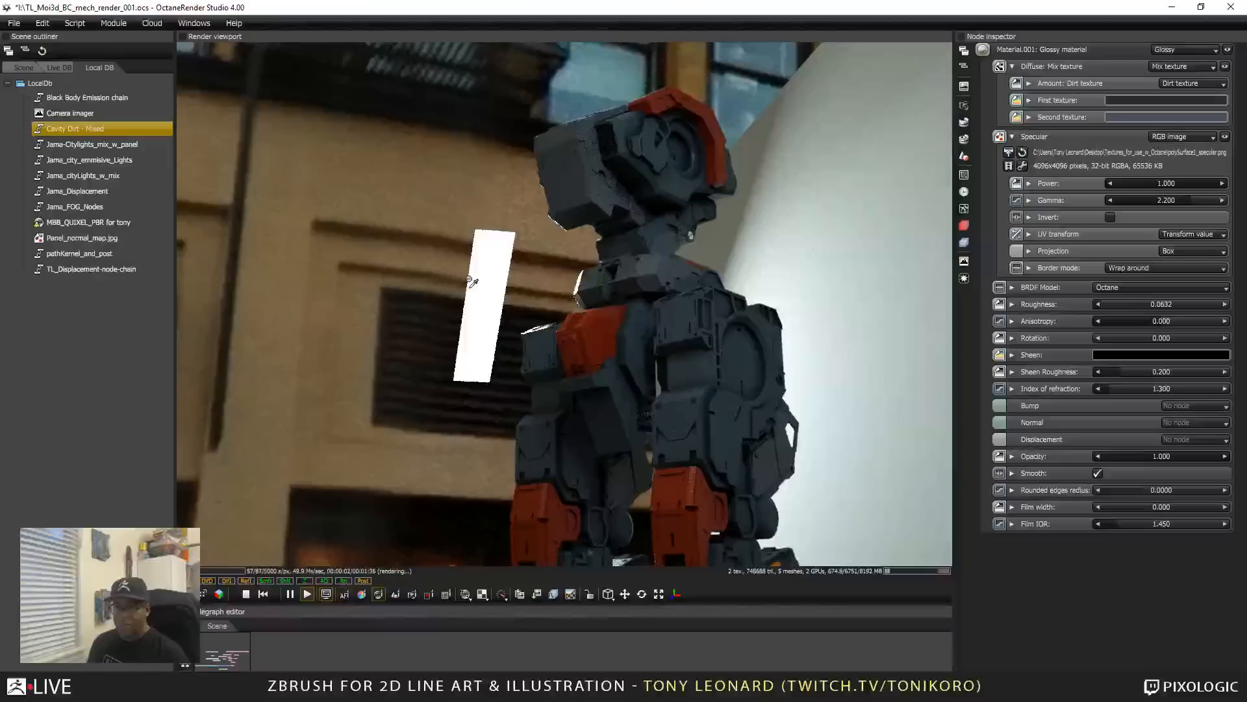
click(487, 270)
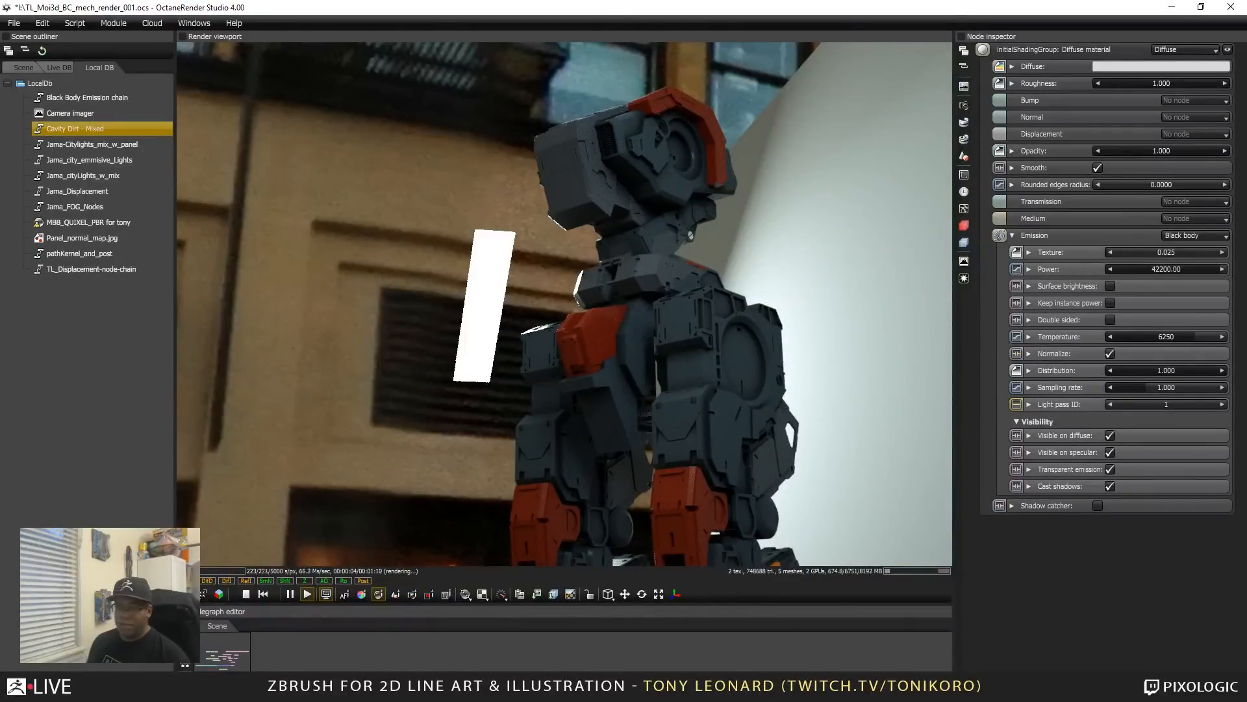
Step: Enlarge the node graph area, reset the render camera to its initial position and target, and bring the scene's material nodes into close view
drag(863, 575, 854, 466)
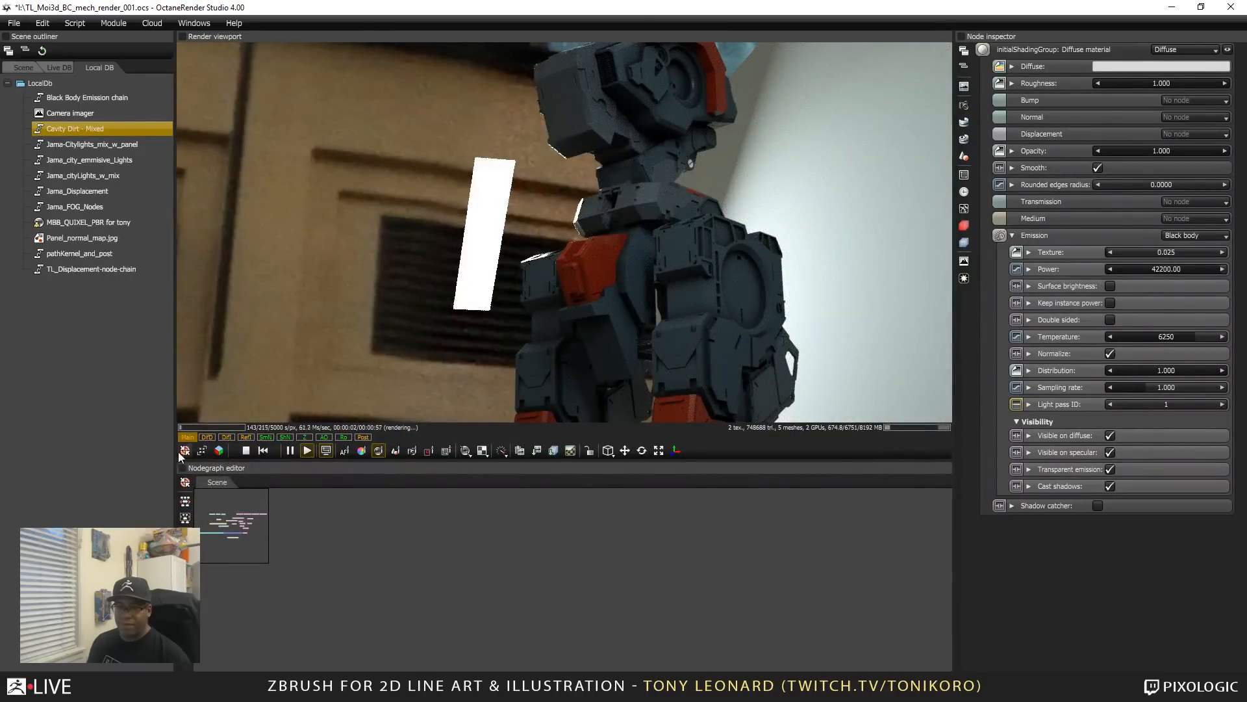
click(203, 450)
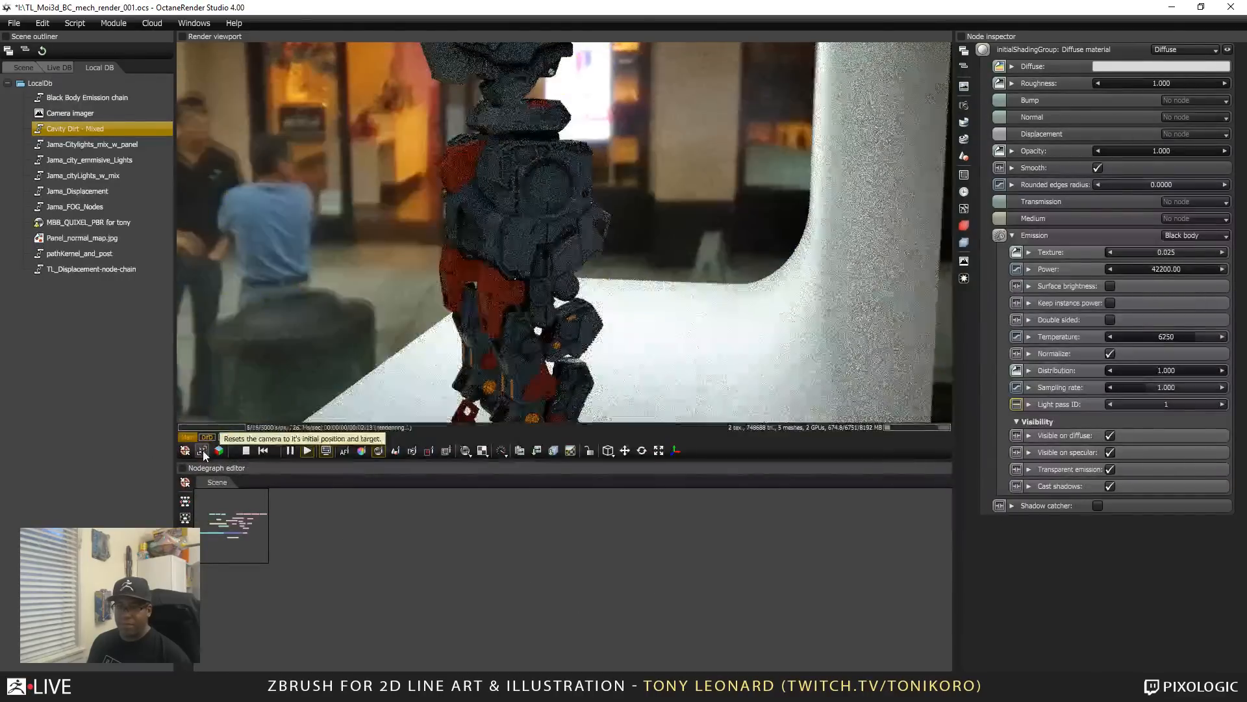
click(185, 482)
scroll(506, 567, up, 3)
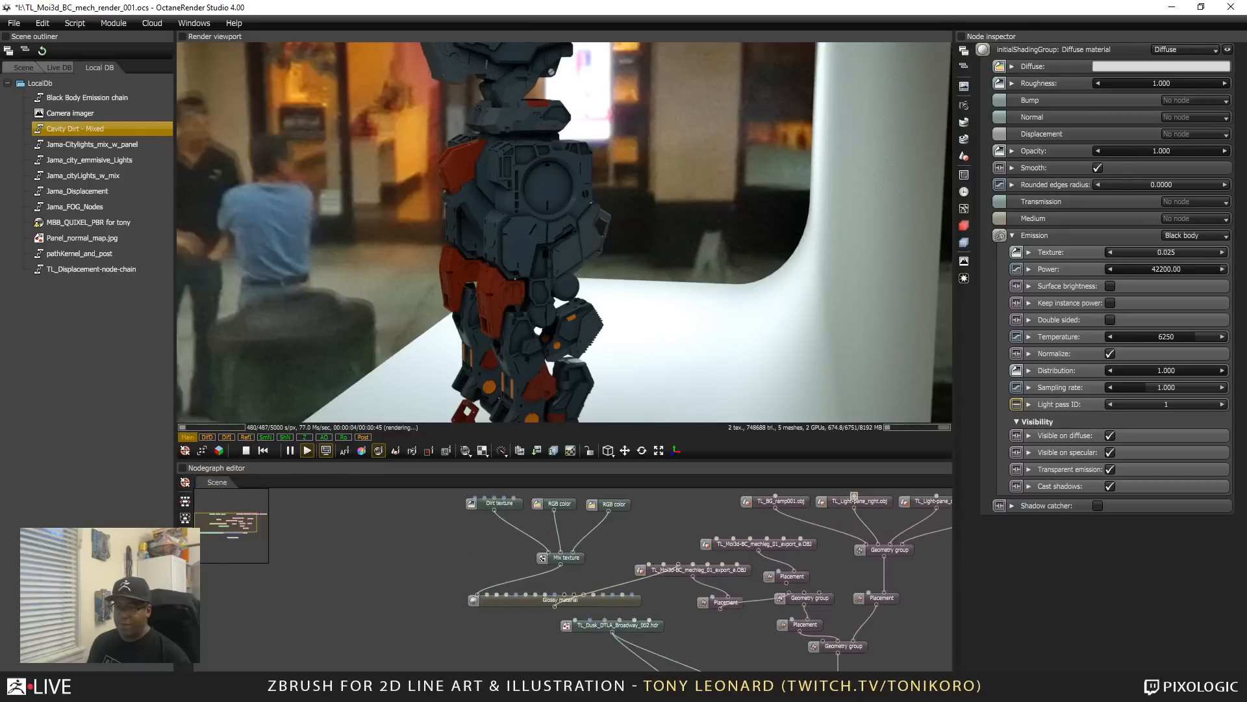
scroll(813, 647, up, 2)
middle_drag(422, 580, 488, 590)
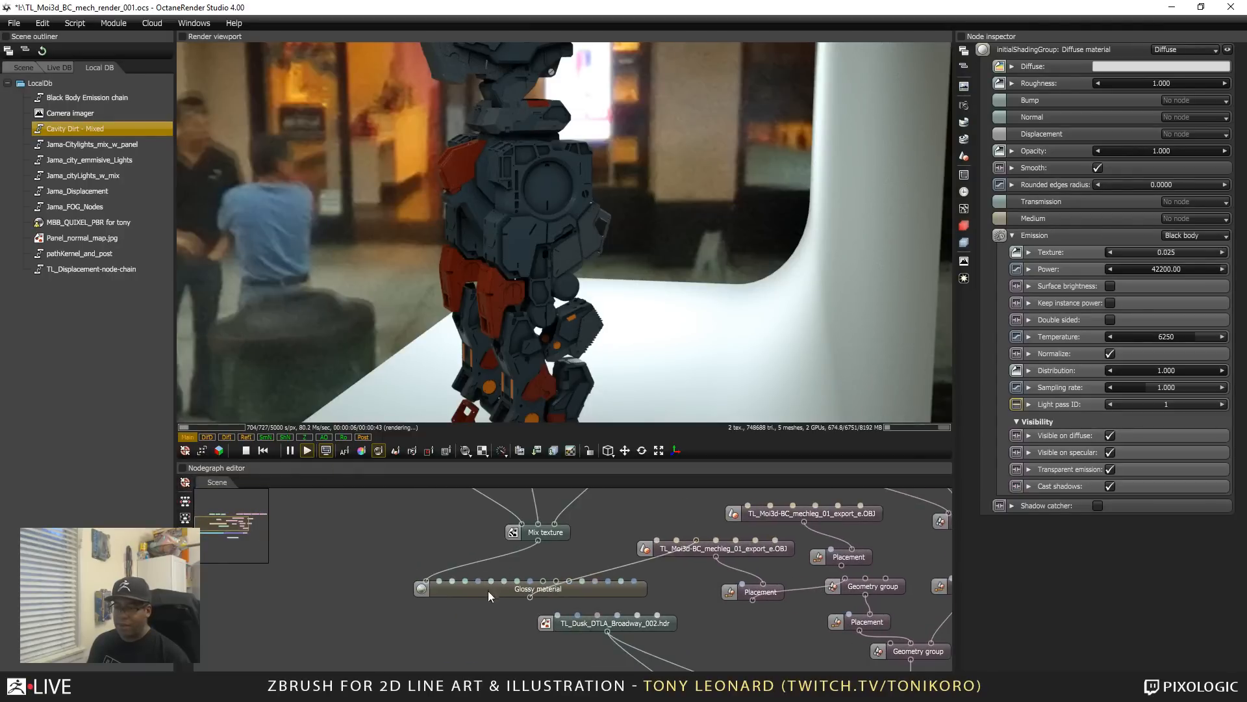
Step: Rearrange the mech's material chain, keeping the glossy material below the mix texture and placing the connected mechleg mesh node beneath it
drag(483, 590, 295, 513)
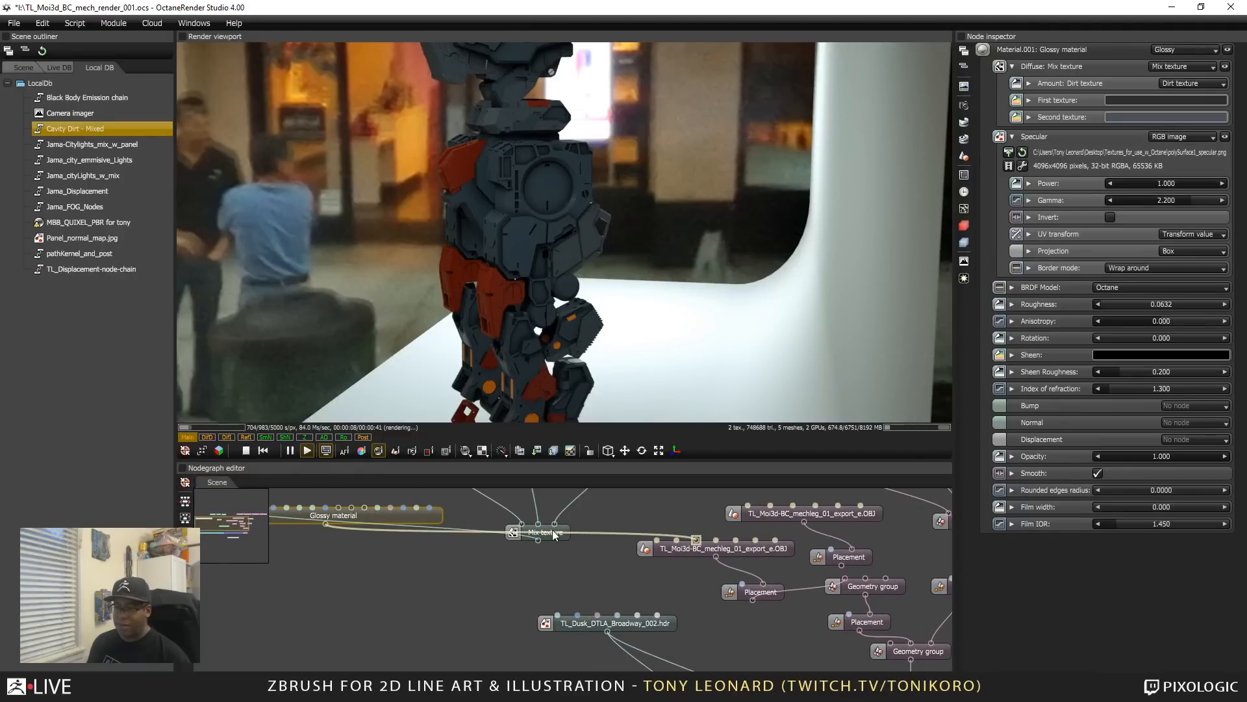
drag(570, 506, 697, 540)
drag(565, 538, 587, 500)
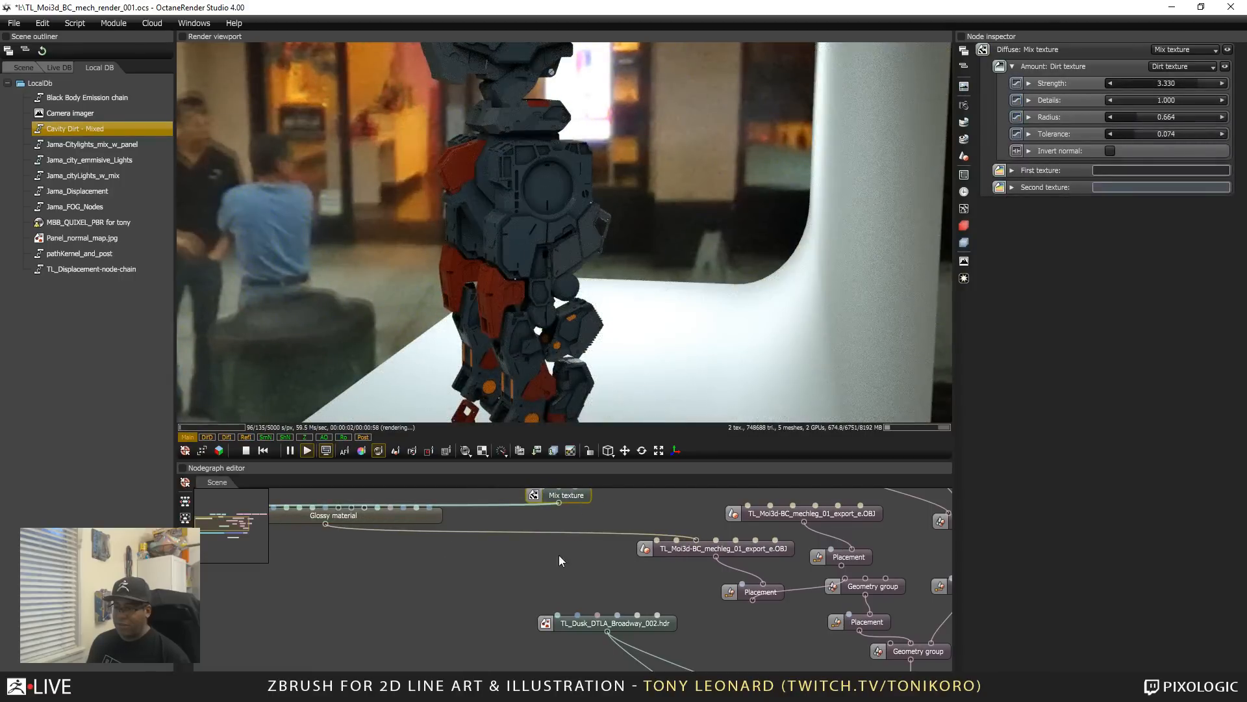
middle_drag(558, 555, 555, 616)
drag(427, 579, 575, 590)
click(741, 613)
drag(744, 629, 637, 623)
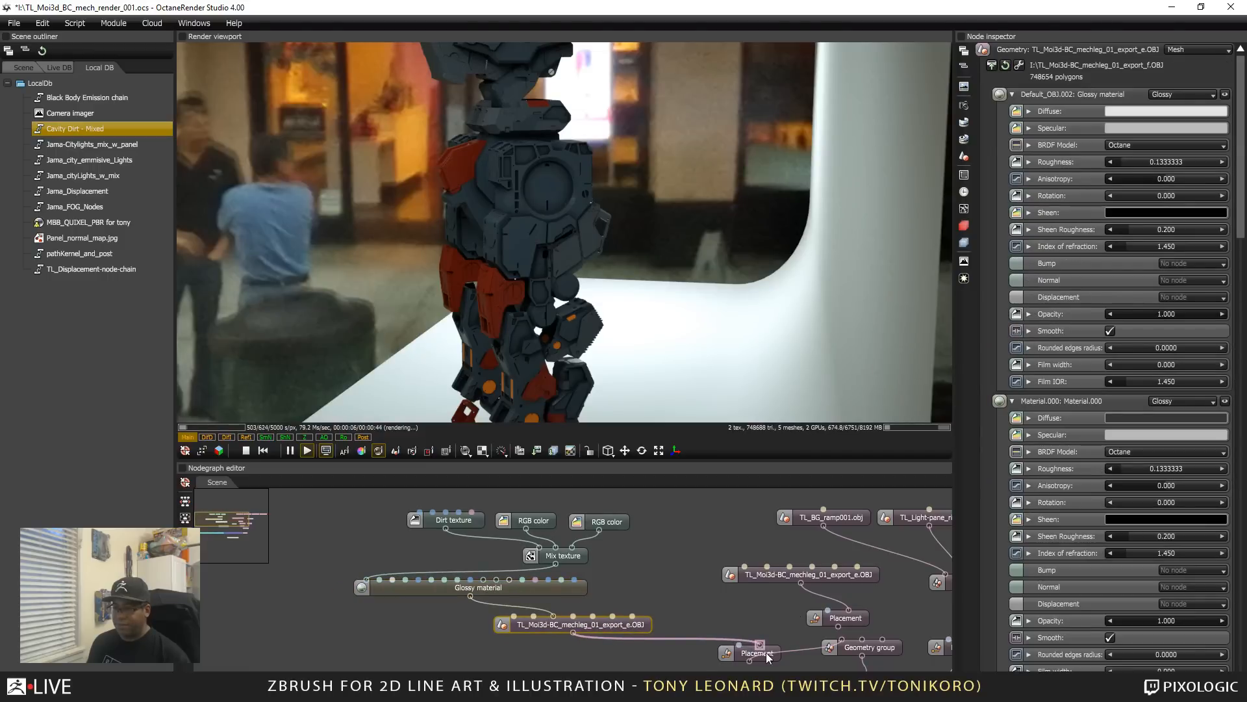
Step: Demonstrate the mech's dependence on its placement connection by breaking the link to the geometry group and reconnecting it
drag(766, 656, 771, 677)
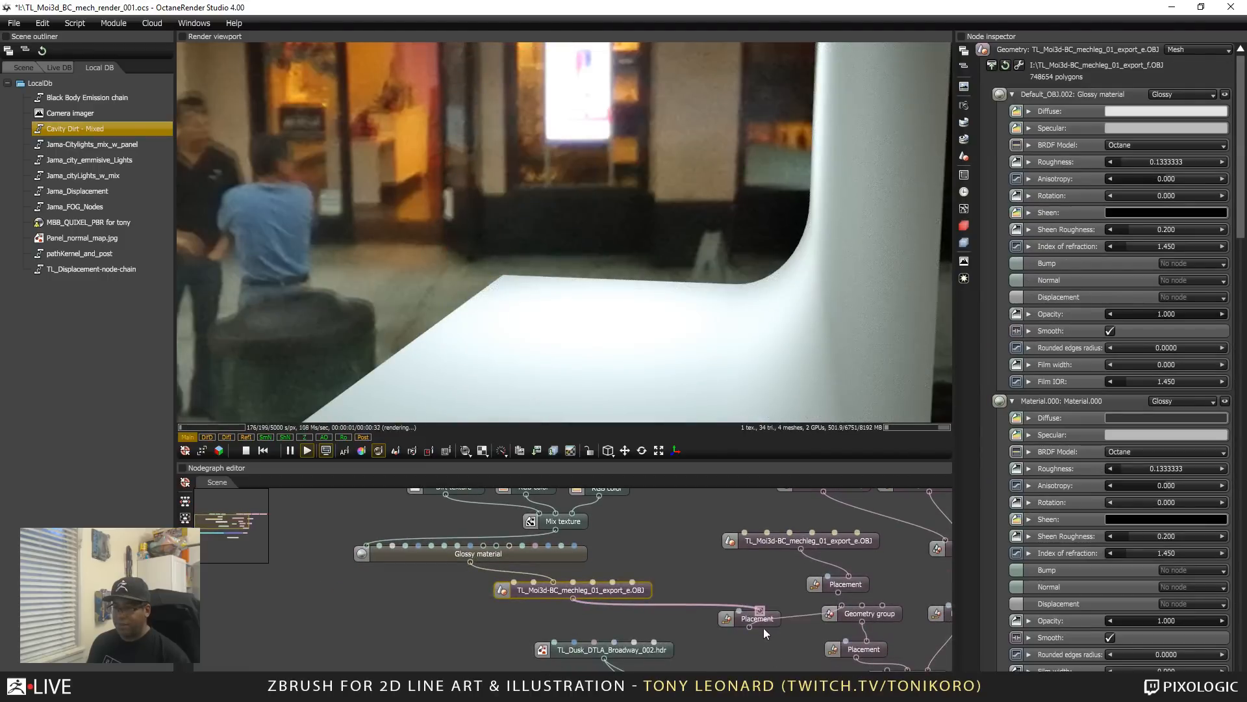
drag(864, 622, 757, 627)
drag(843, 605, 765, 627)
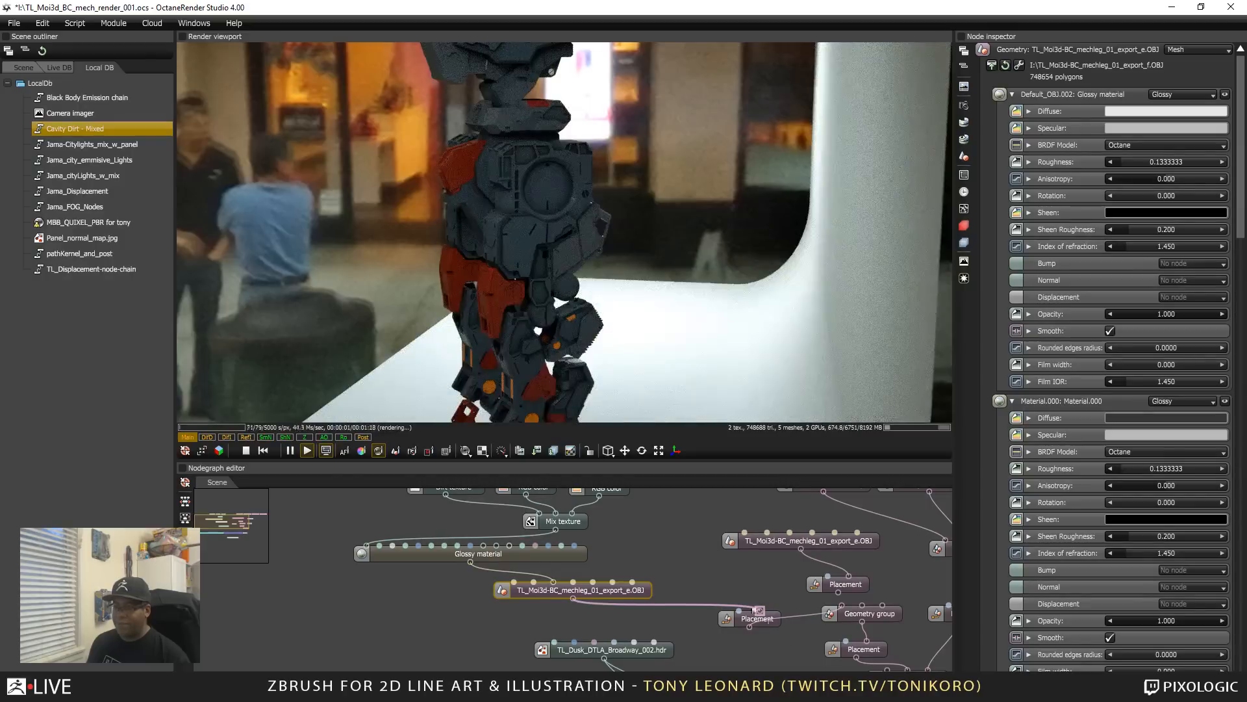
Step: Reposition the mech's placement node and its mechleg mesh node closer together in the graph
click(731, 617)
drag(722, 620, 688, 604)
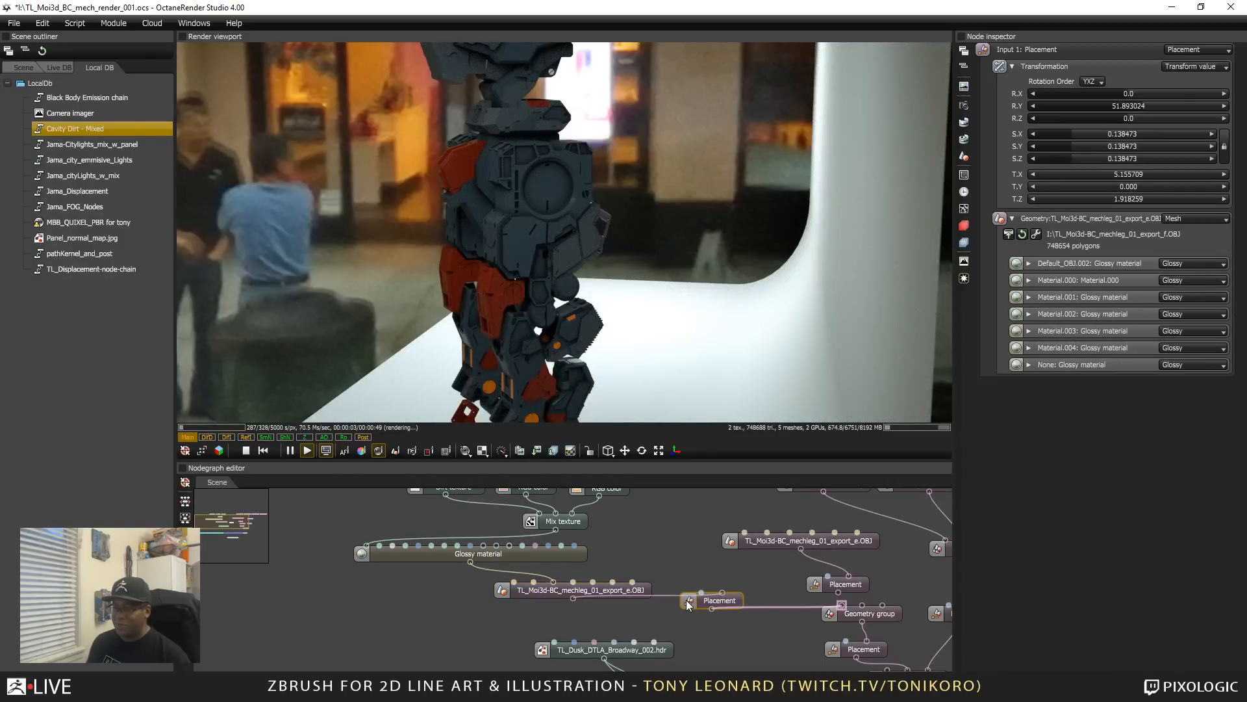
drag(605, 595, 578, 603)
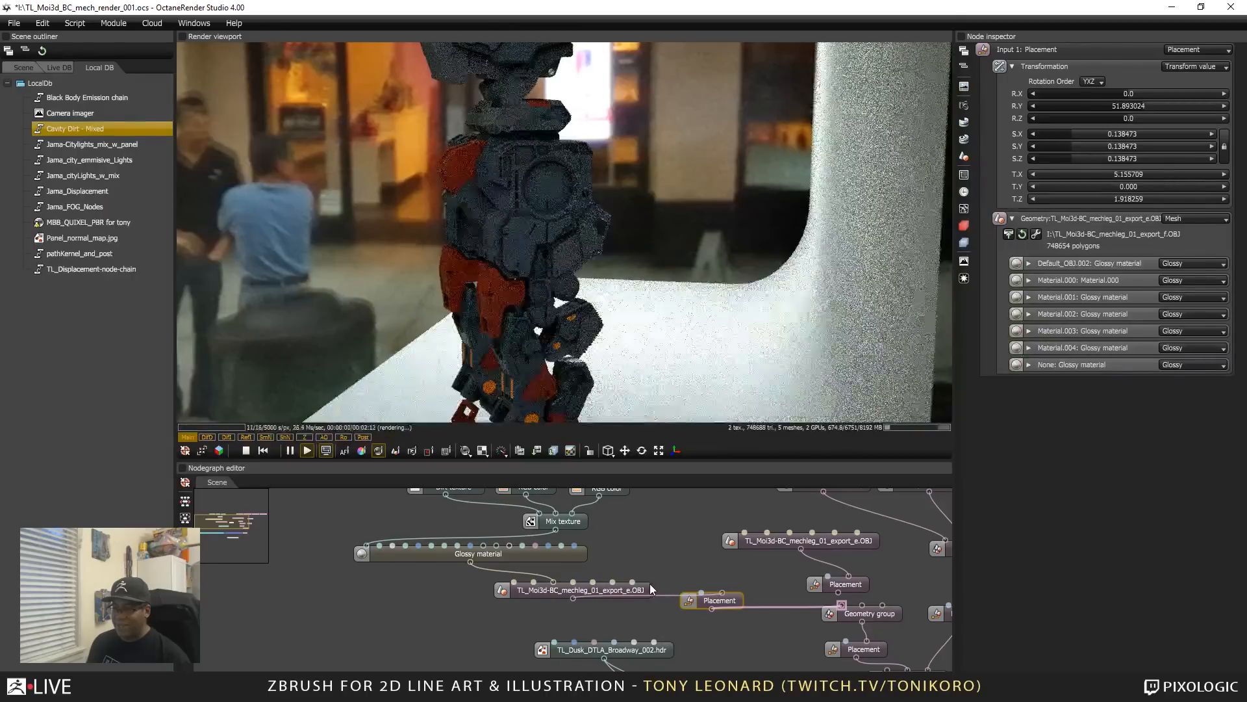
drag(646, 584, 688, 563)
Step: Cut the mech placement's link to the geometry group again and rewire the placement to the group's Input 1
middle_drag(529, 513, 365, 489)
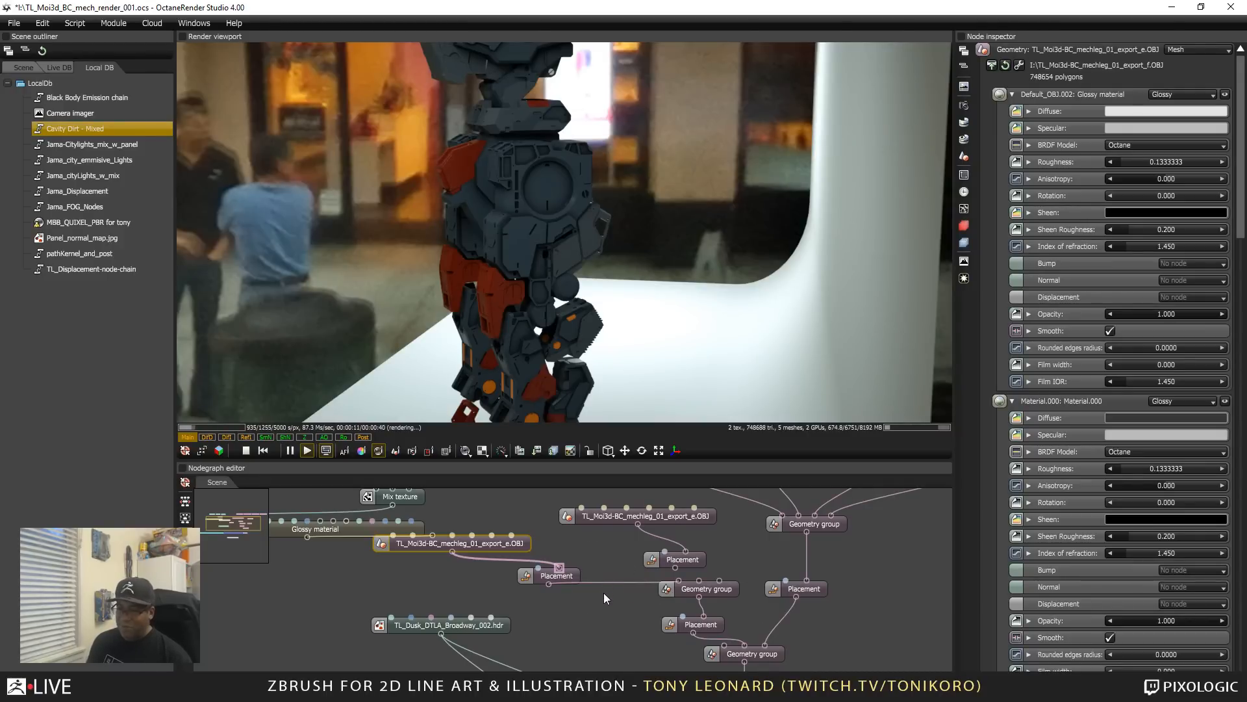
ctrl+drag(611, 573, 615, 591)
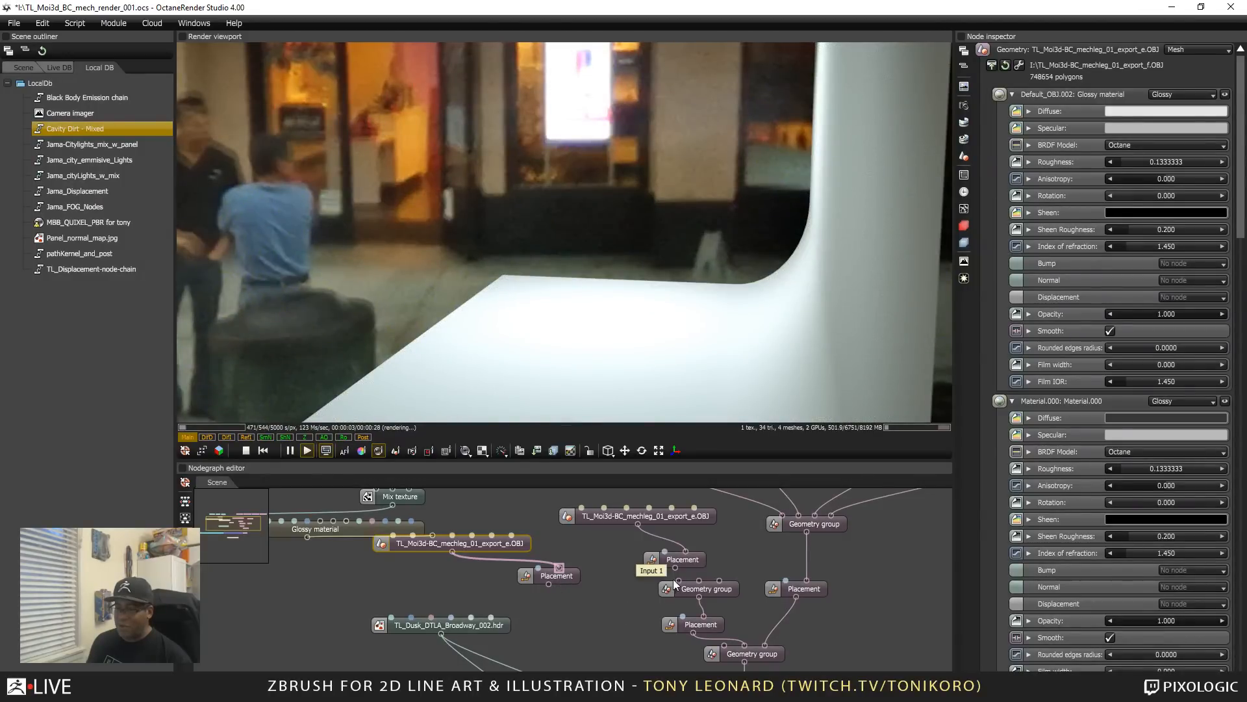
drag(675, 580, 549, 584)
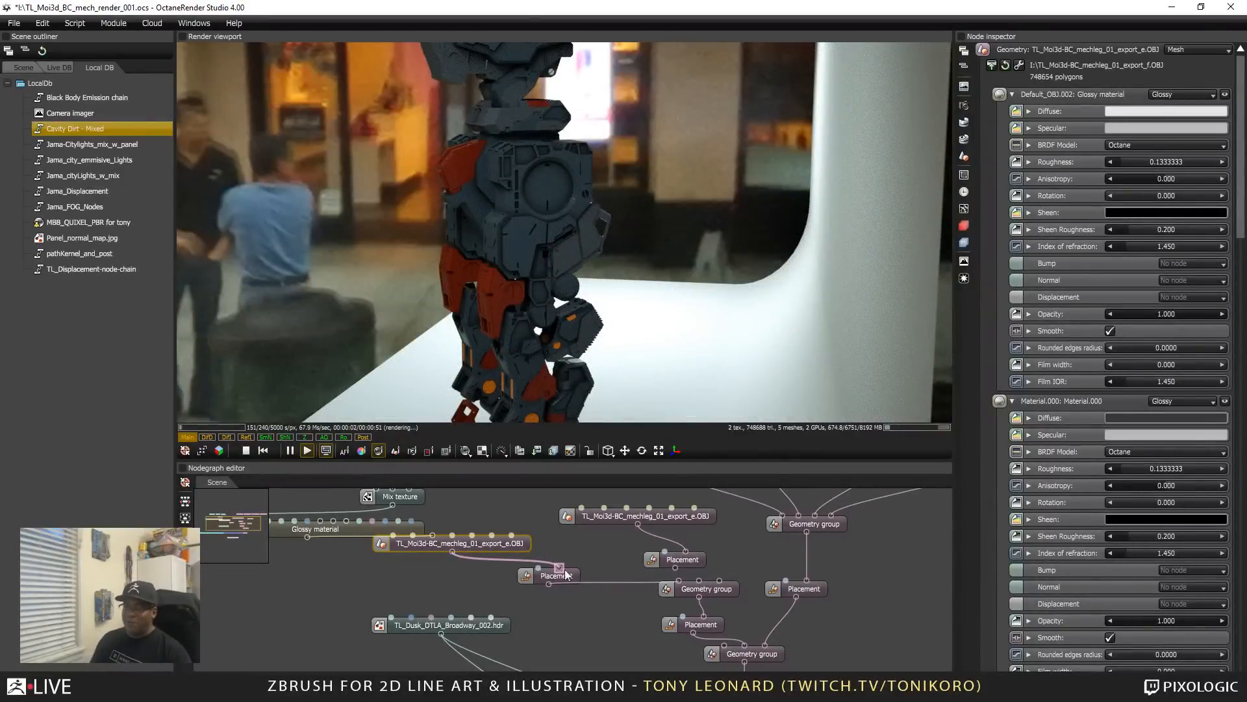
Step: Select the dirt texture, both RGB colors, mix texture and glossy material together and move them clear above the connected mech mesh node
drag(469, 569, 552, 617)
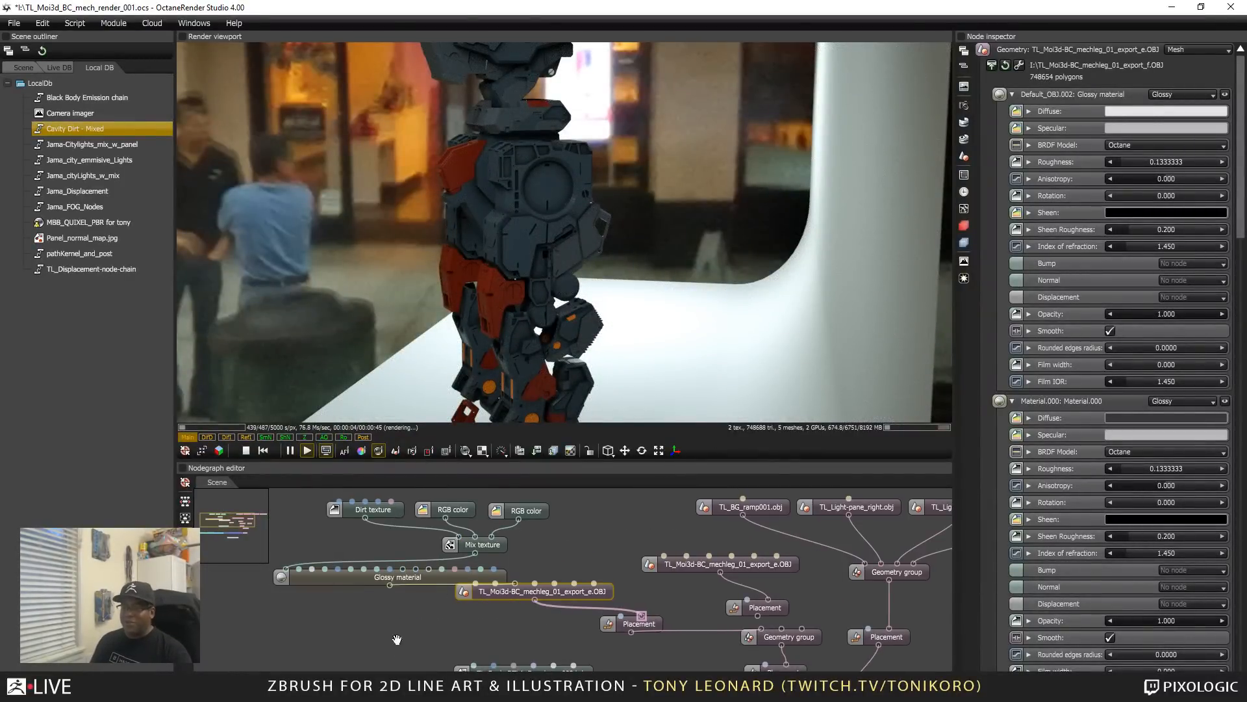
drag(397, 639, 452, 672)
drag(331, 526, 586, 615)
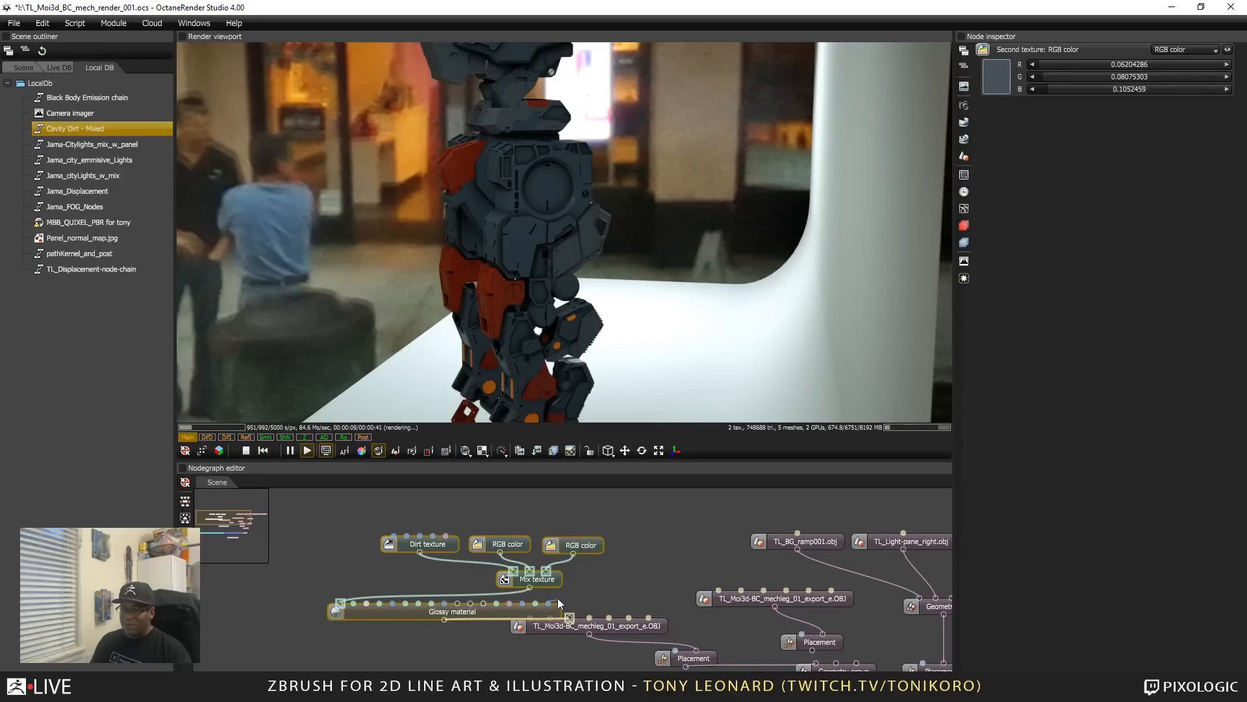
drag(547, 610, 575, 557)
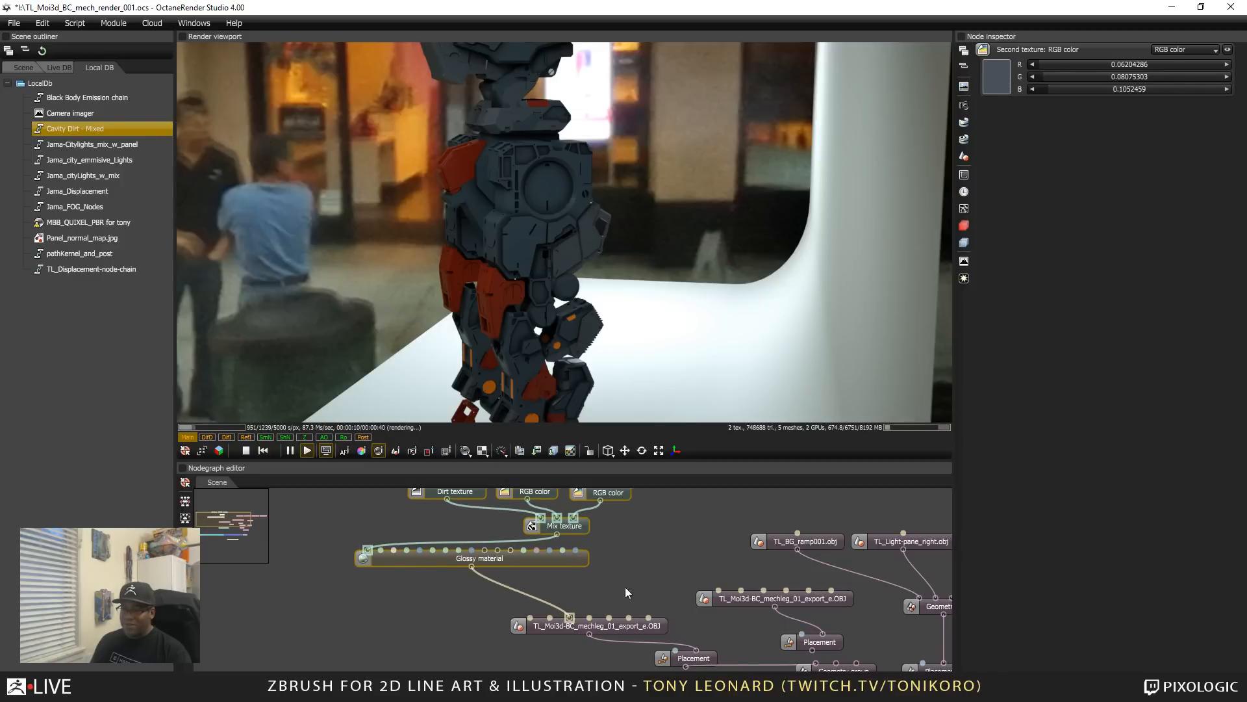
click(627, 592)
Step: Space out the connected mech mesh node and its placement, and shift the neighbouring unconnected mechleg mesh branch's mesh node upward
middle_drag(634, 578, 368, 549)
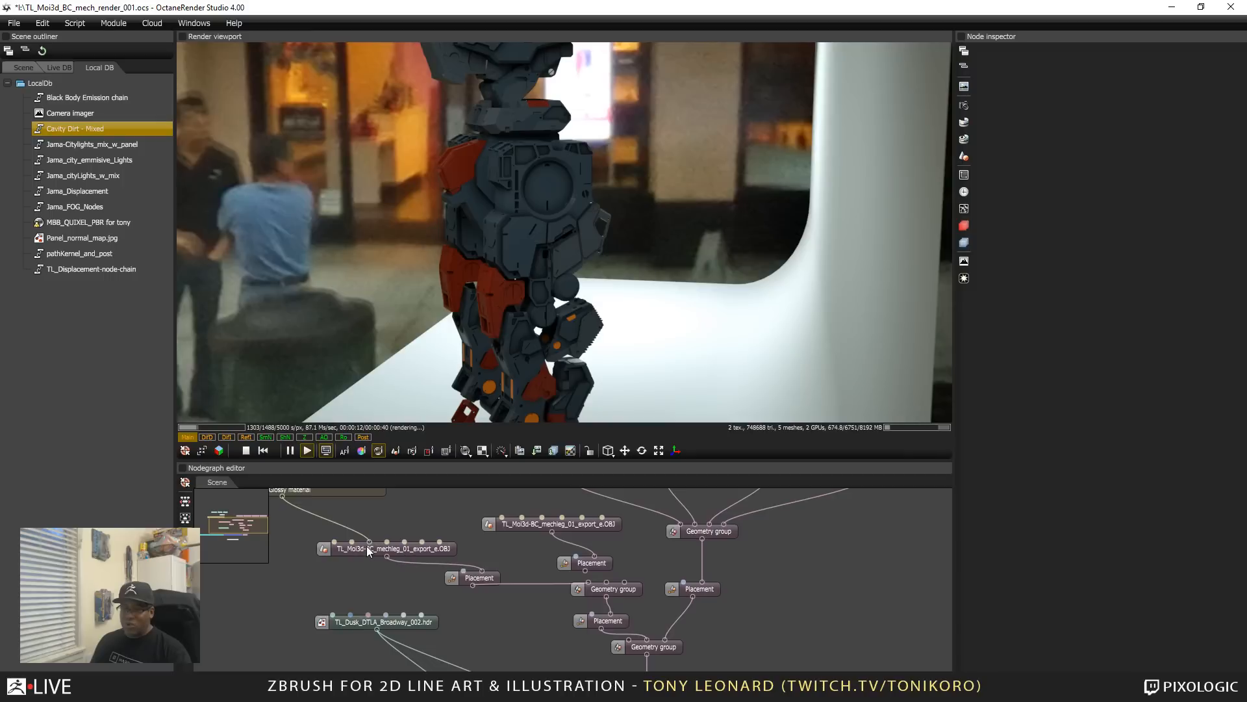
drag(443, 546, 421, 523)
scroll(465, 590, up, 1)
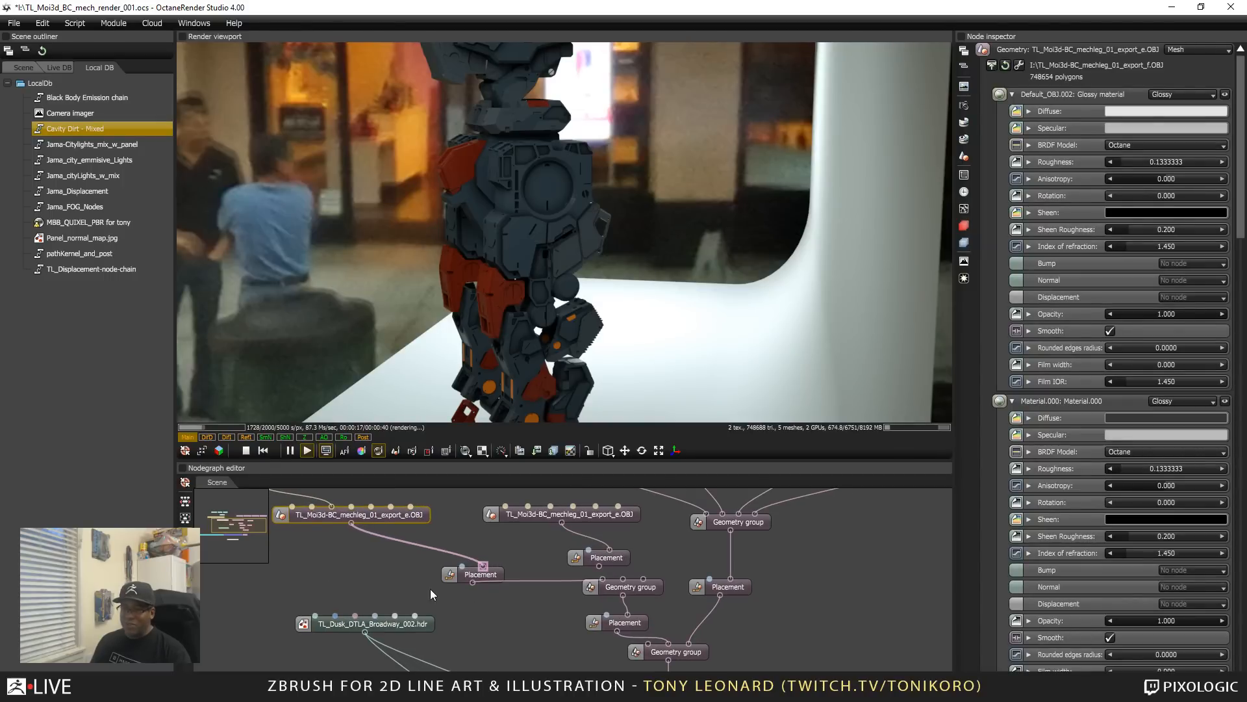
drag(445, 580, 389, 582)
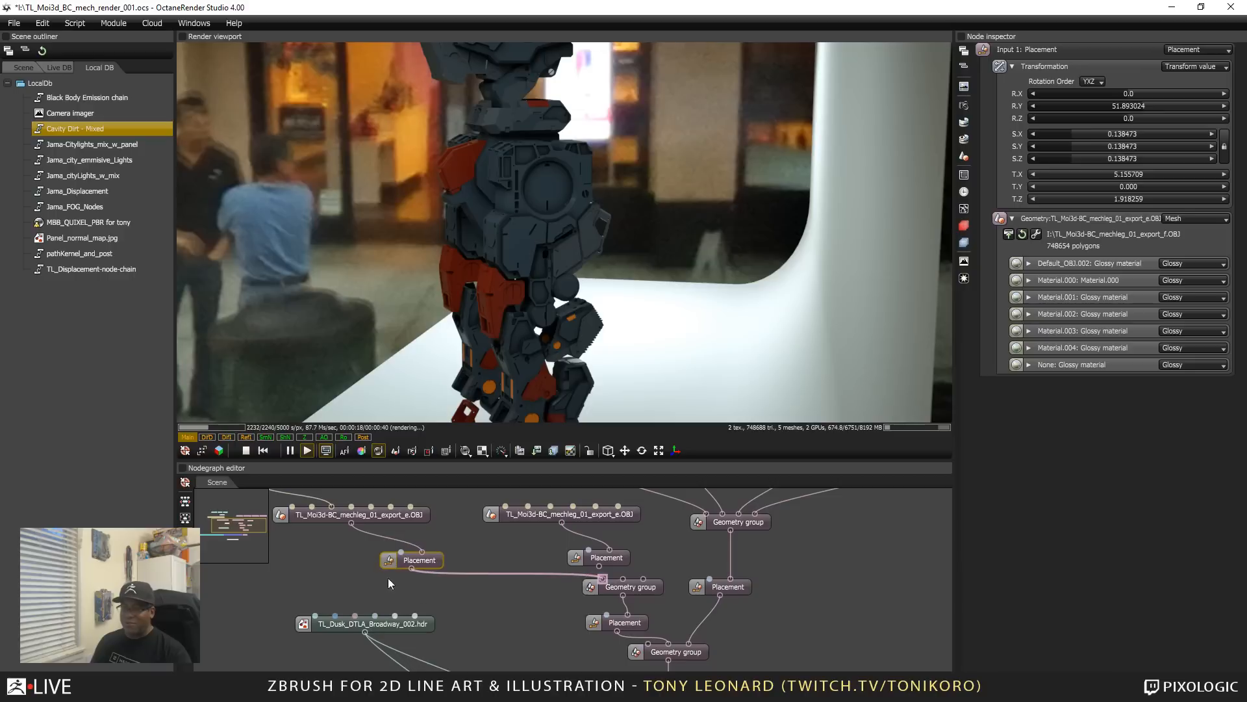
middle_drag(430, 519, 477, 588)
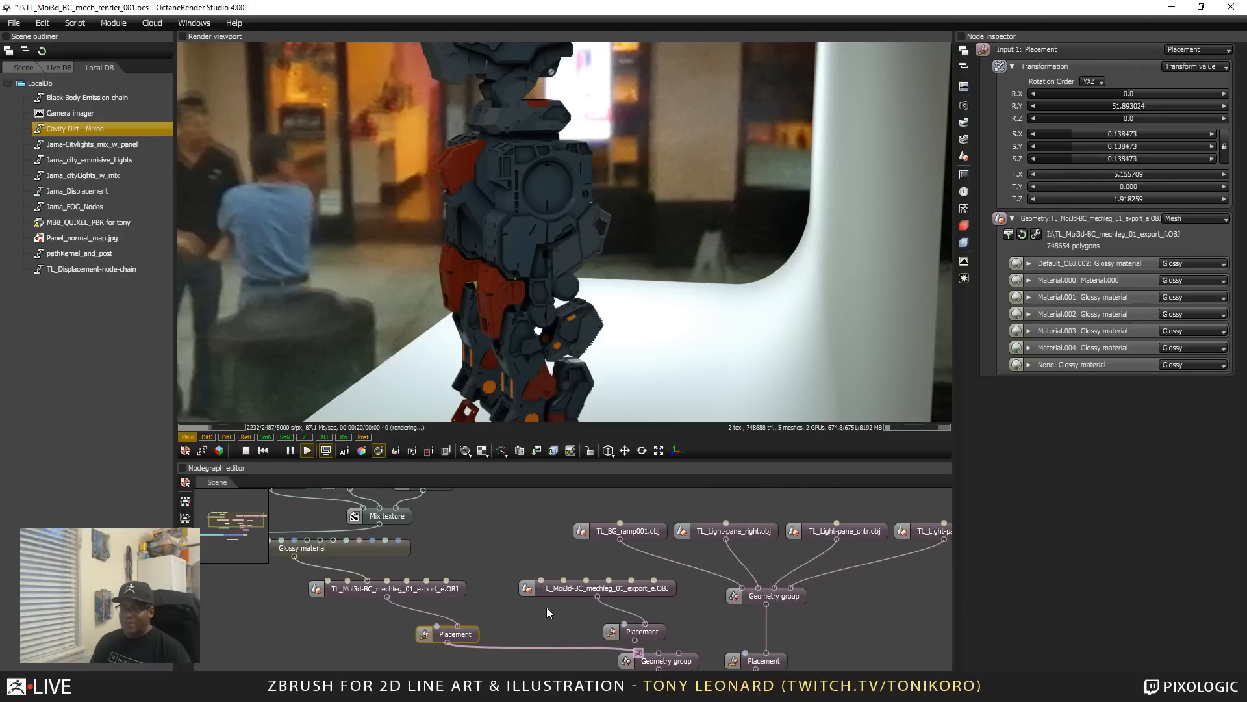
drag(555, 590, 516, 572)
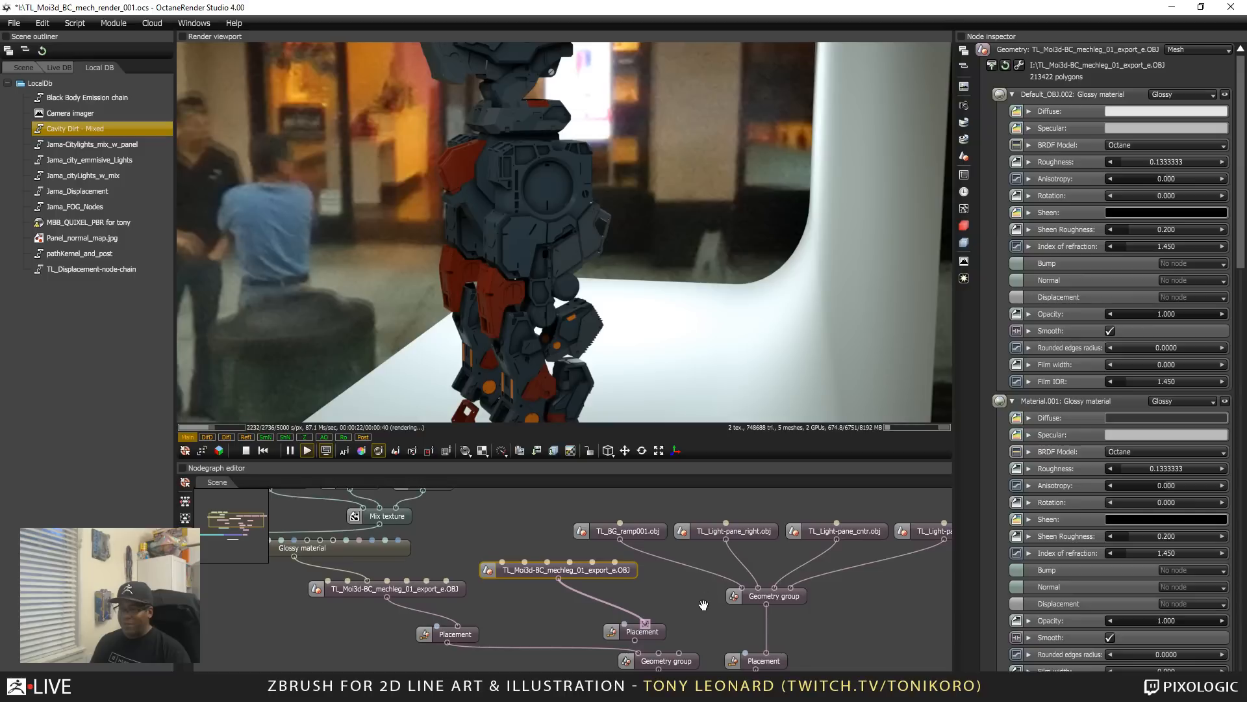
Step: Set the opacity of TL_Light-pane_right.obj to 0, and inspect the settings of the centre and left light panes and the background ramp
middle_drag(703, 605, 550, 608)
click(573, 535)
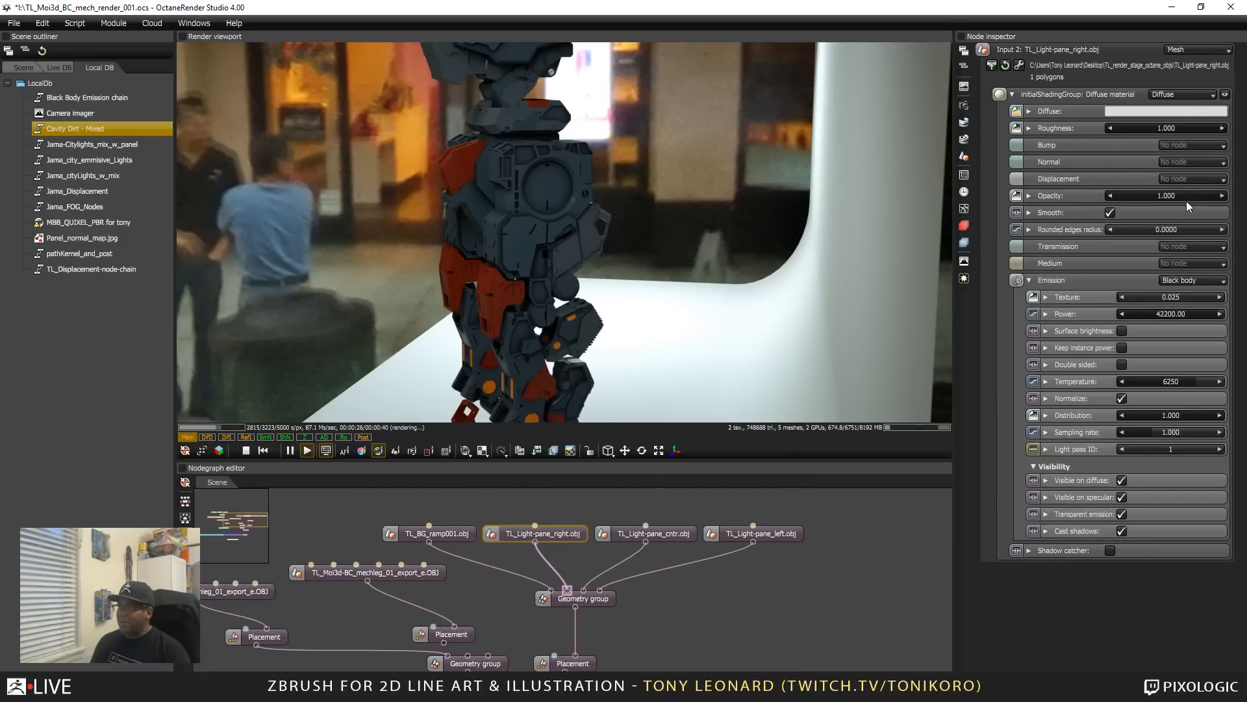
drag(1188, 201, 1108, 195)
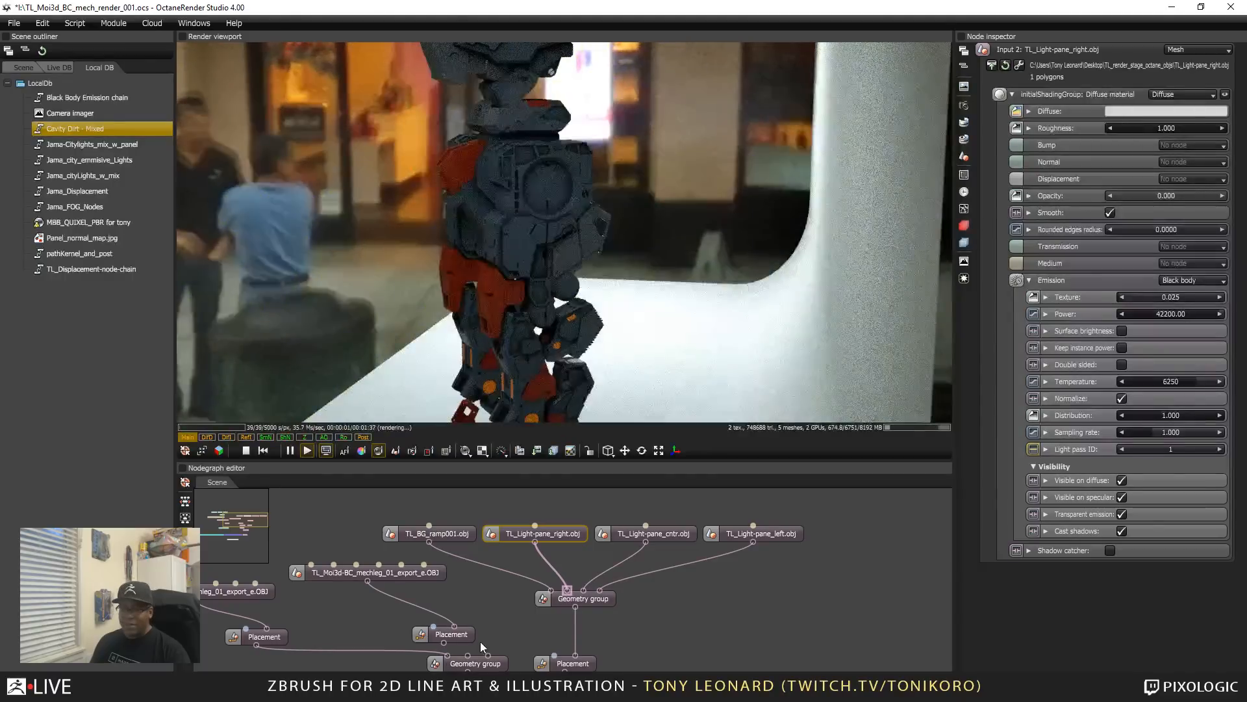
click(679, 534)
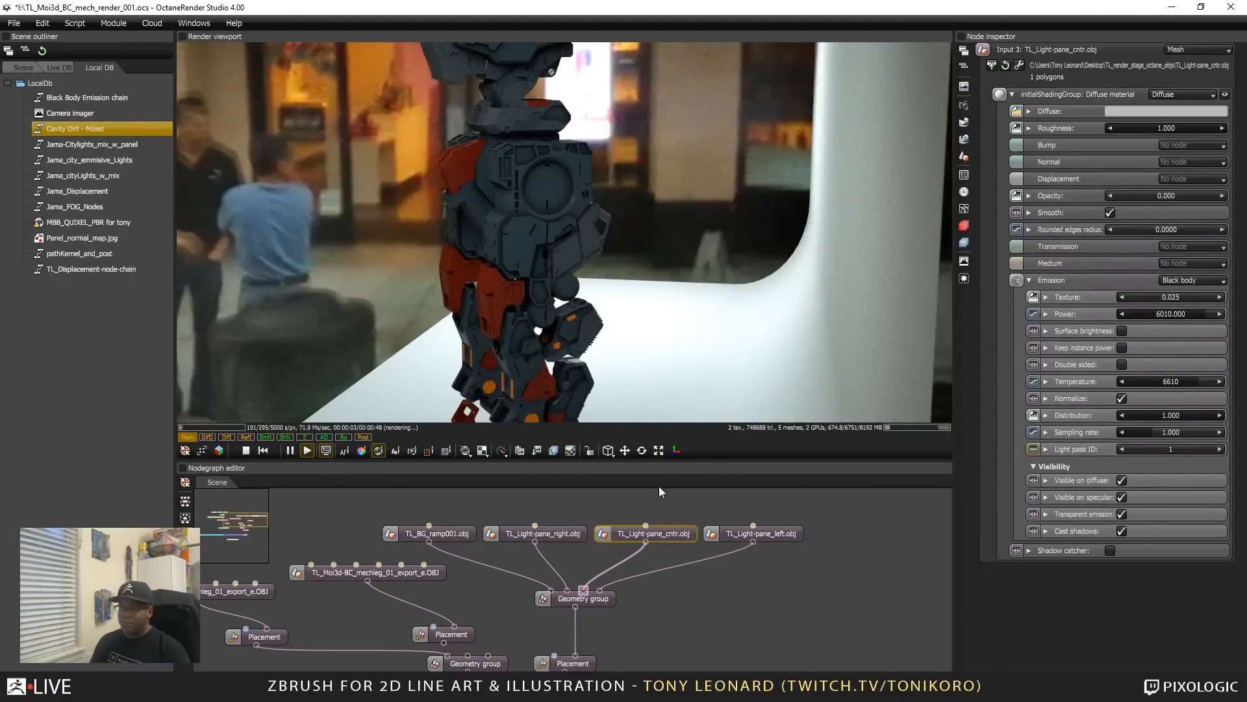
click(765, 536)
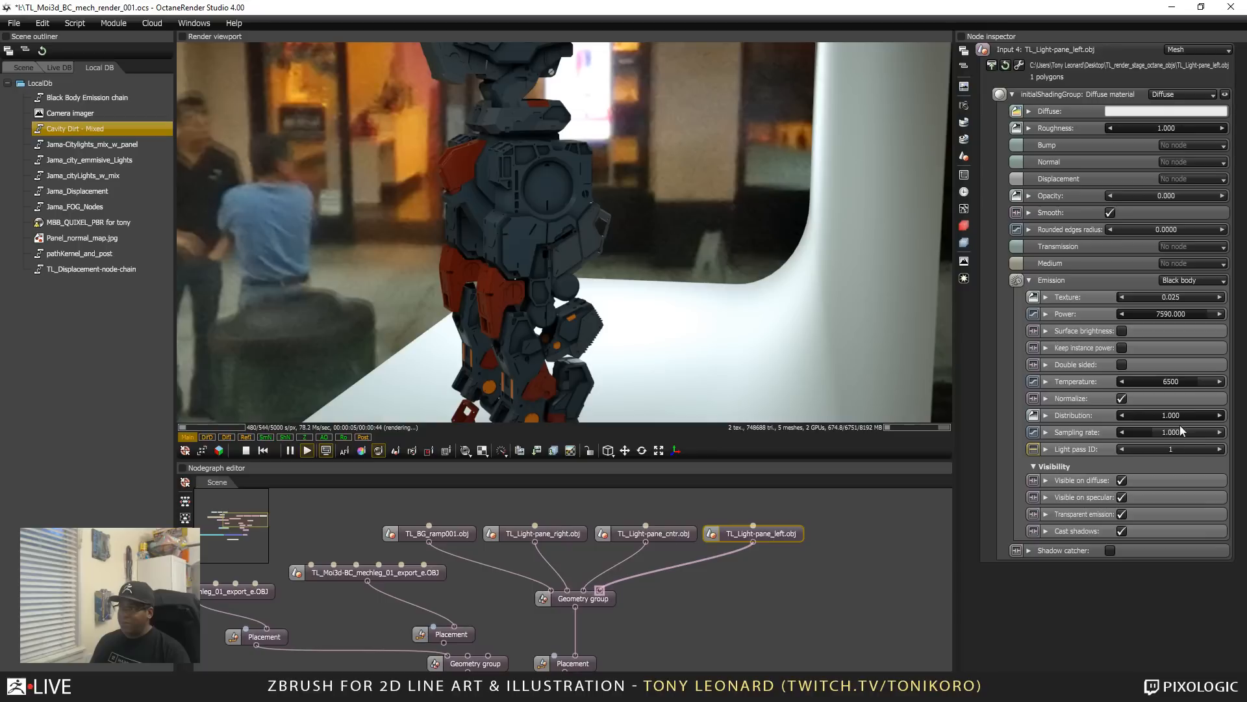
click(457, 536)
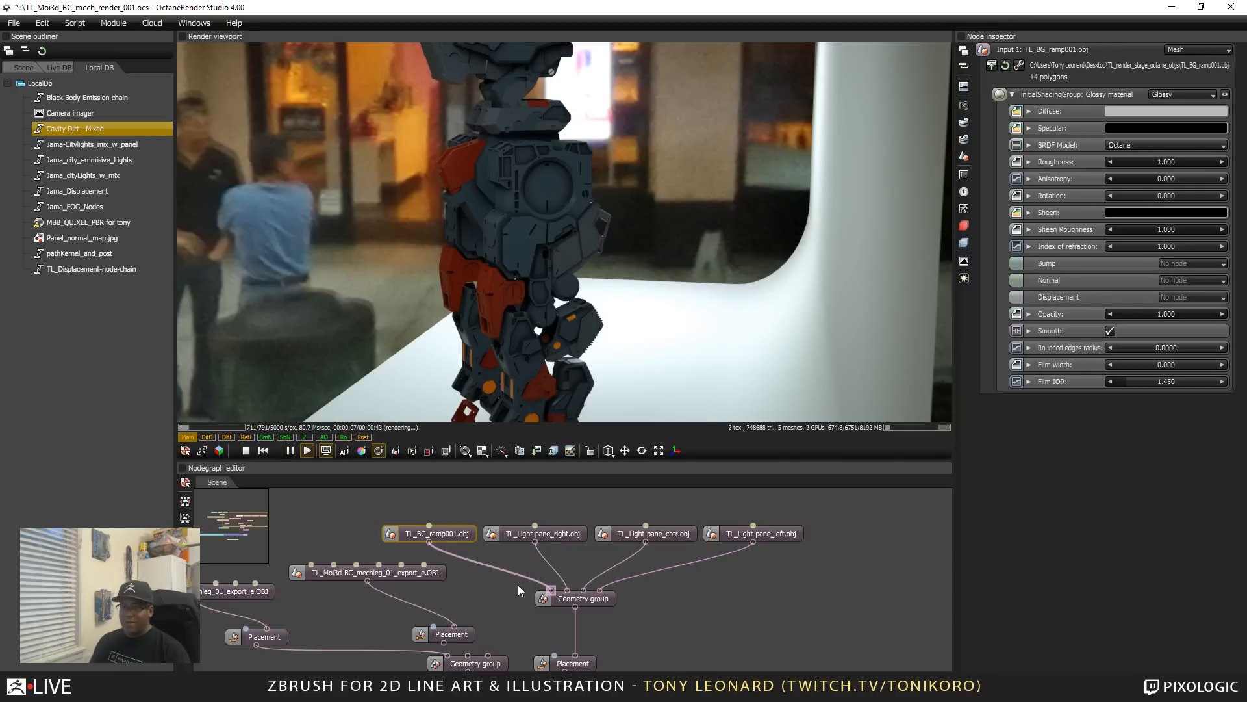
Step: Move the mech's placement node slightly and bring its geometry group node directly beneath it
middle_drag(517, 584, 613, 595)
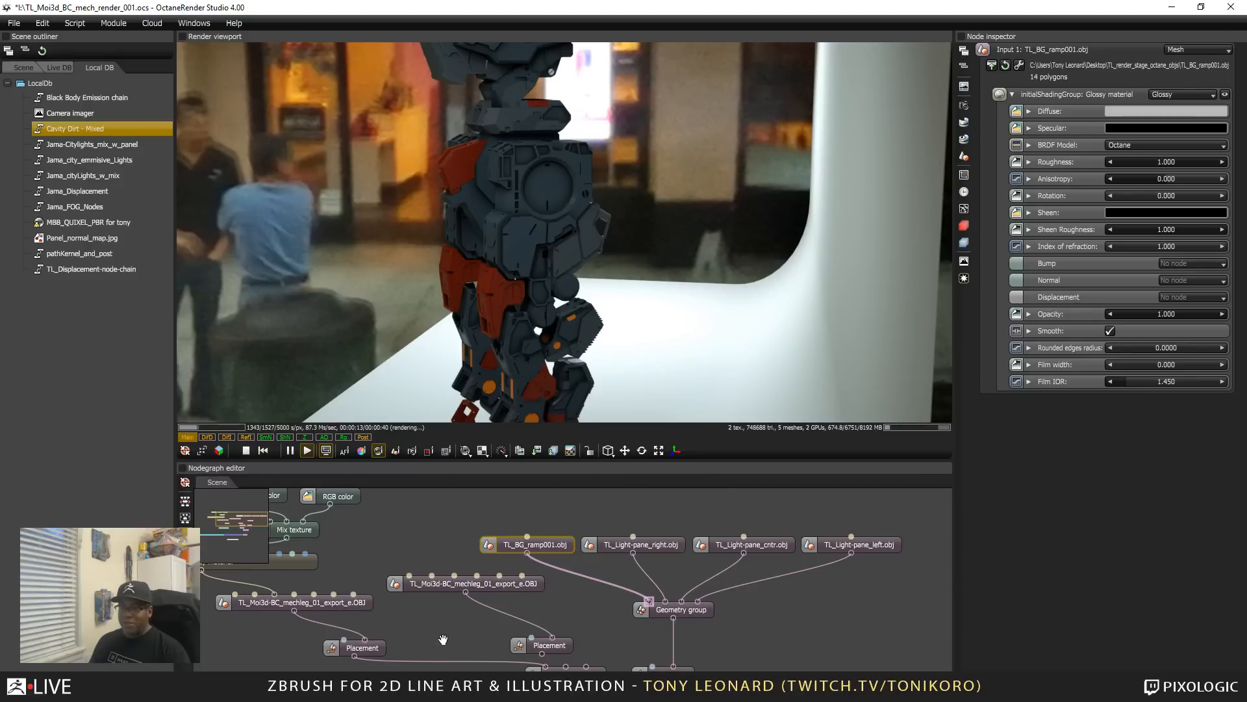
middle_drag(442, 639, 532, 567)
middle_drag(545, 612, 538, 618)
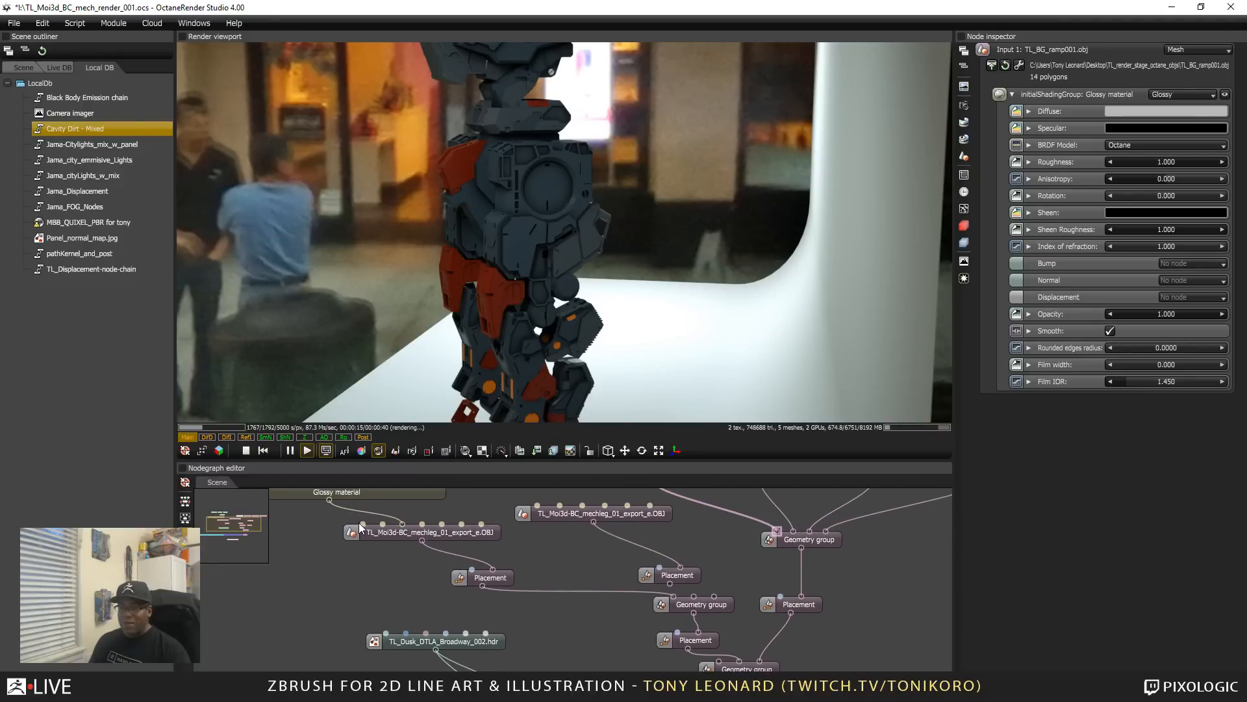
drag(508, 571, 518, 564)
drag(730, 606, 604, 607)
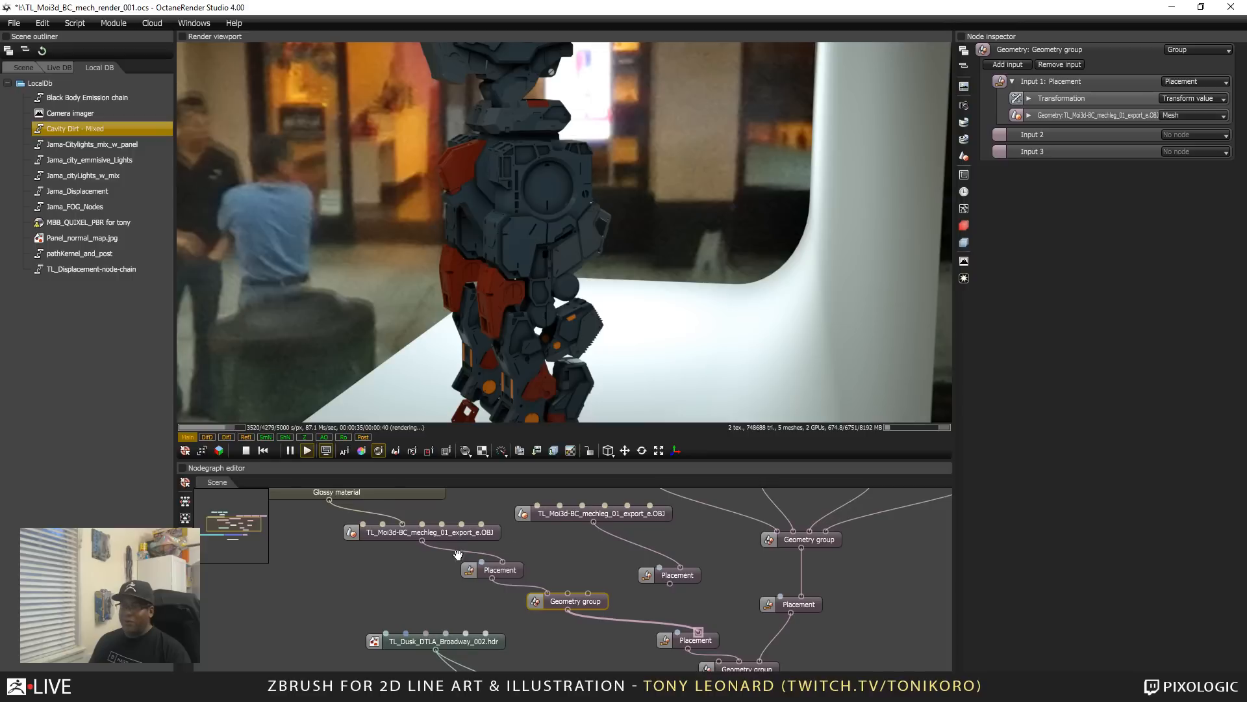
Step: Select the connected mech mesh node, and pick two of the mech's materials in the render to show their glossy settings
drag(458, 554, 501, 582)
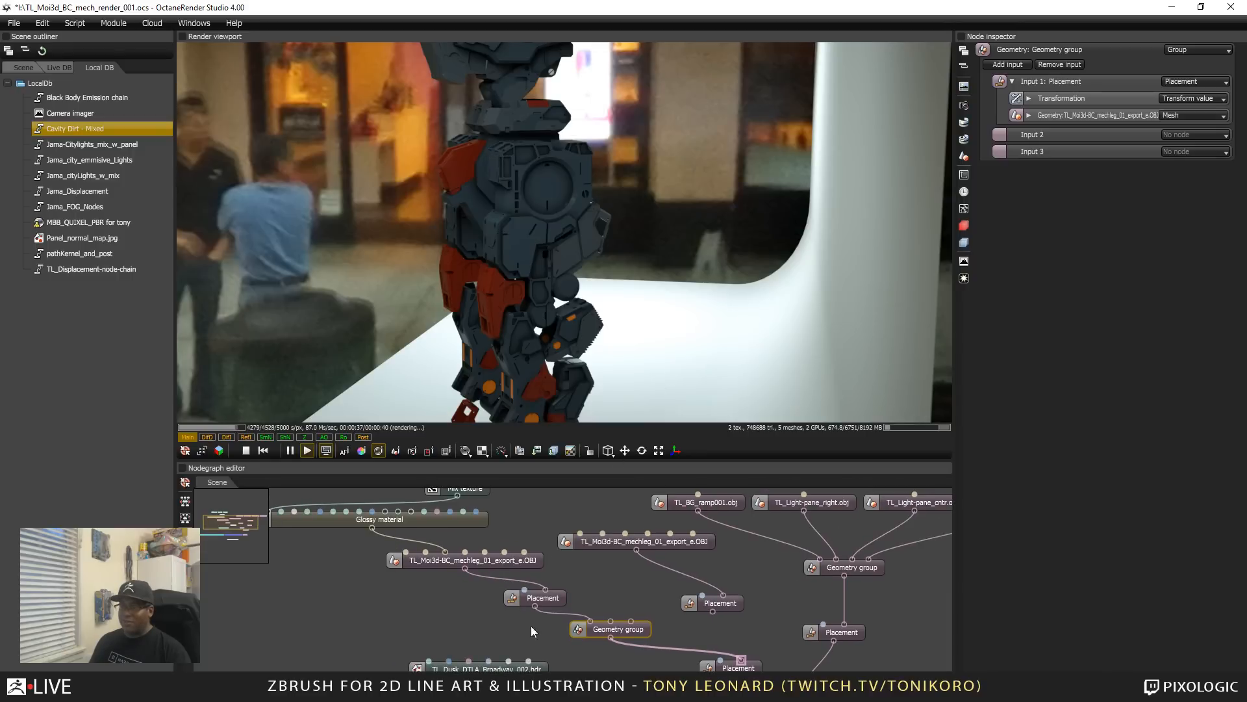
drag(576, 630, 476, 599)
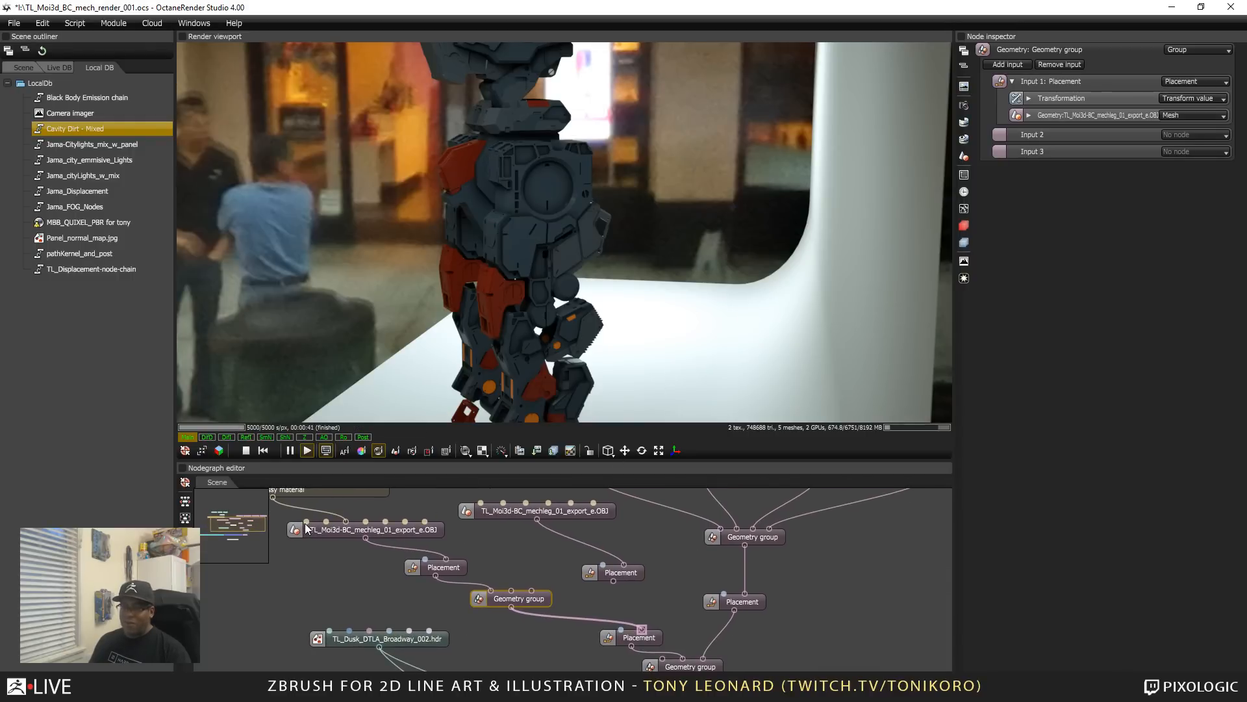
click(438, 530)
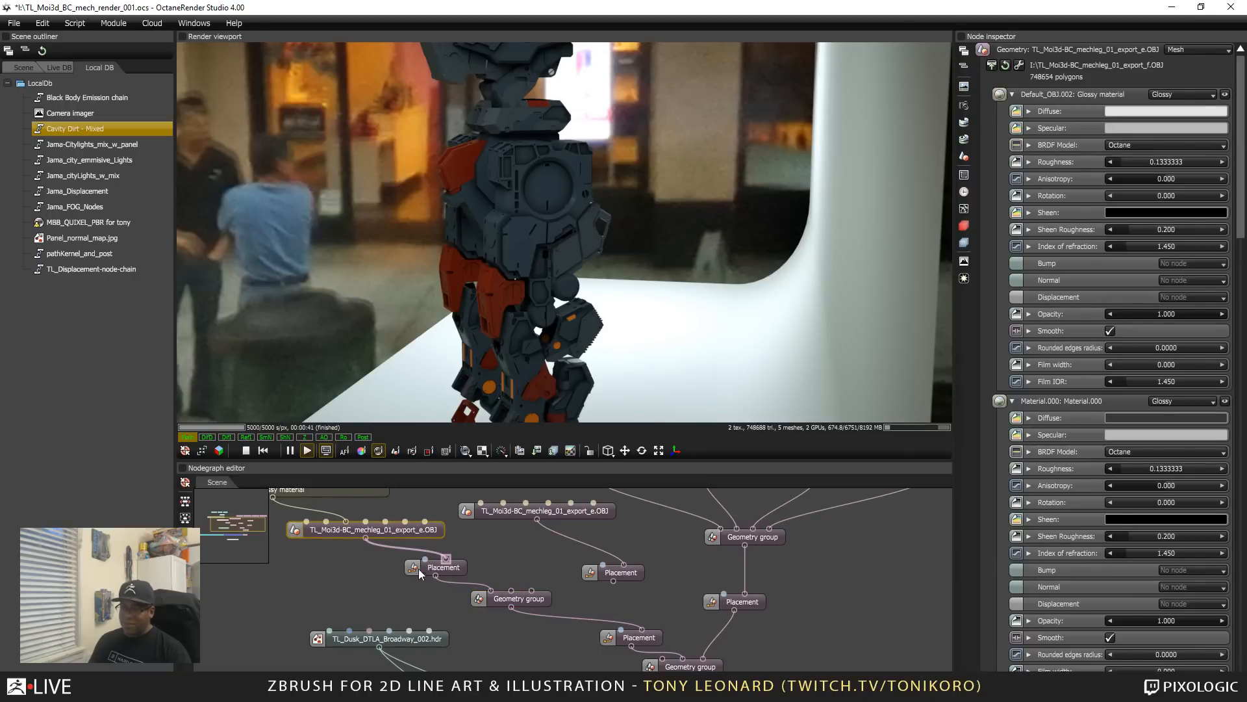
click(504, 106)
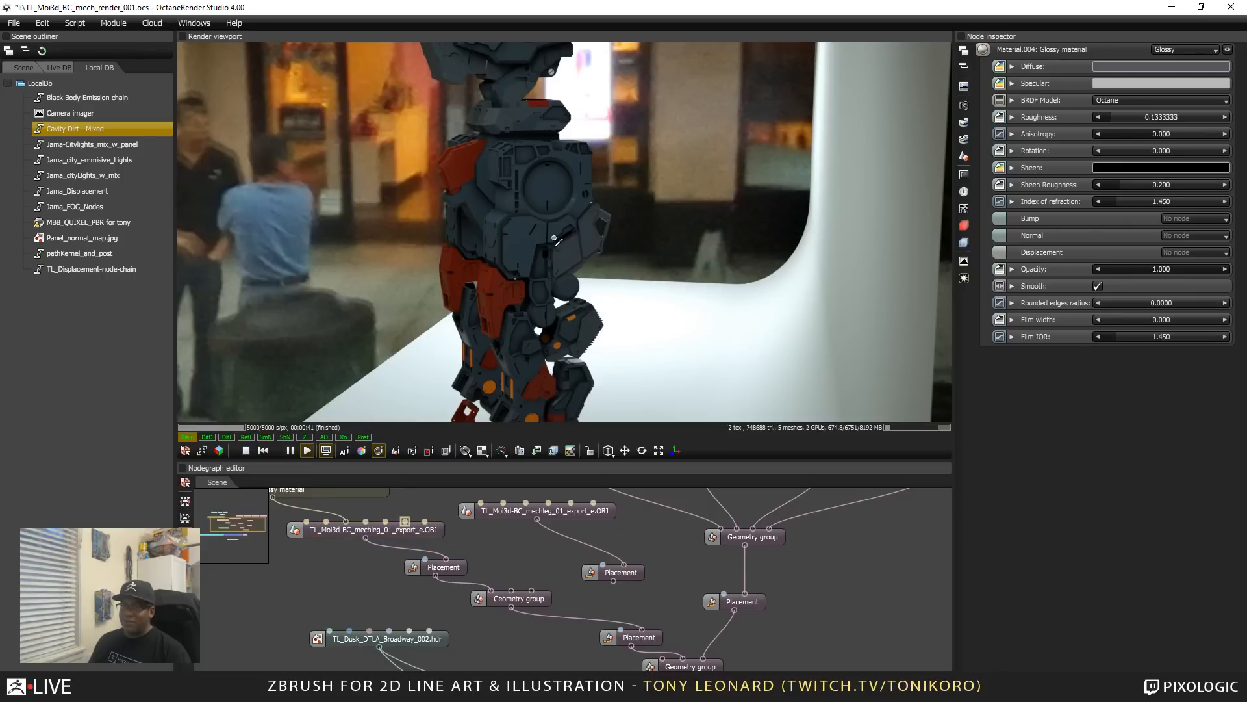
click(593, 331)
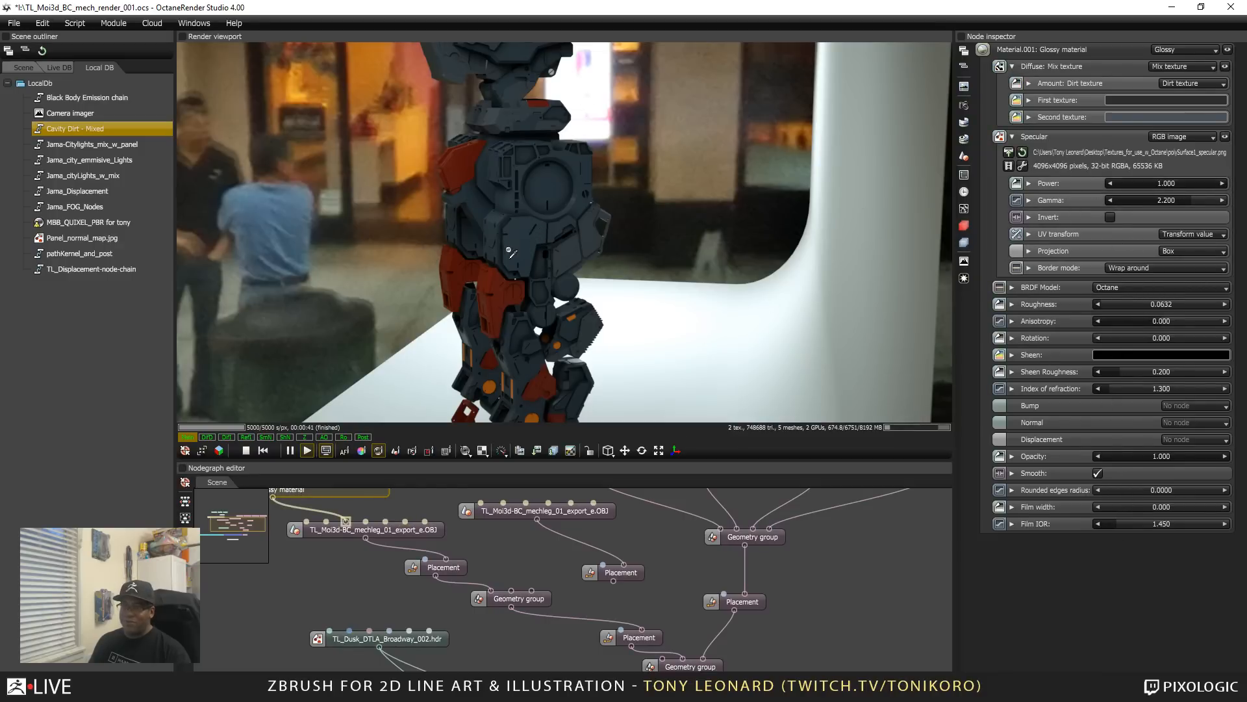
Step: Show the settings of the mech's red armor material and view the mech from another side
click(502, 292)
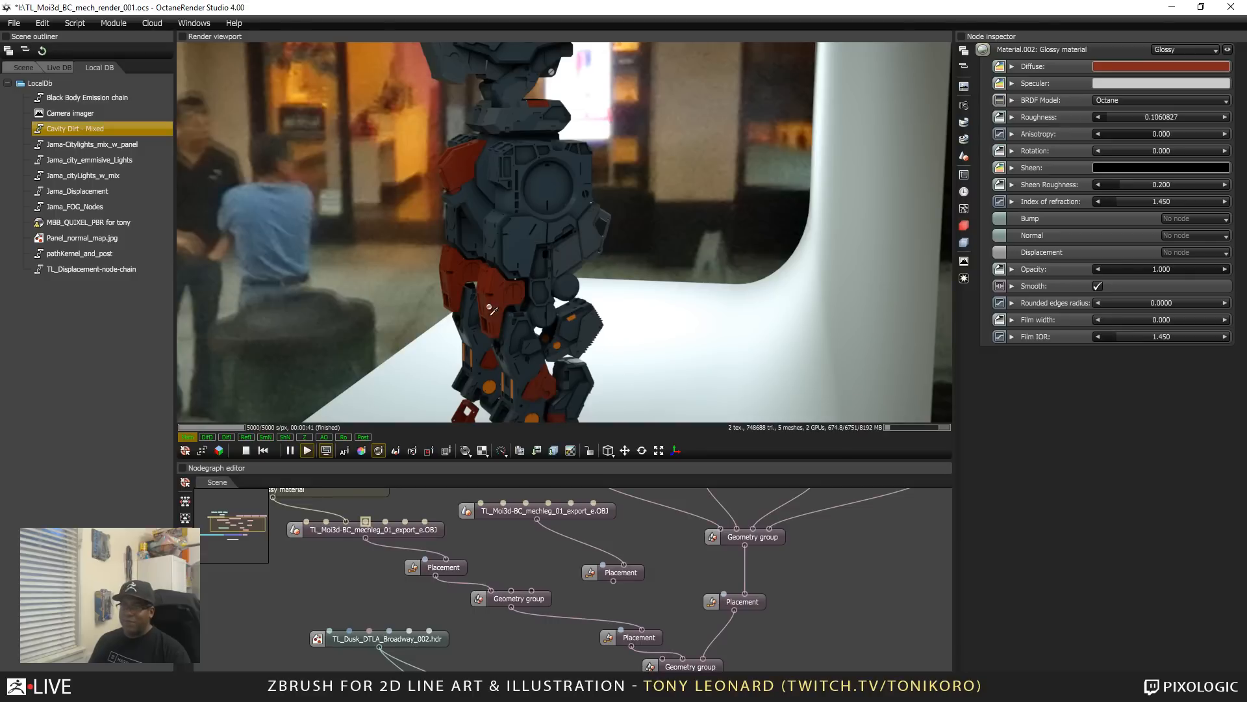
drag(588, 322, 610, 299)
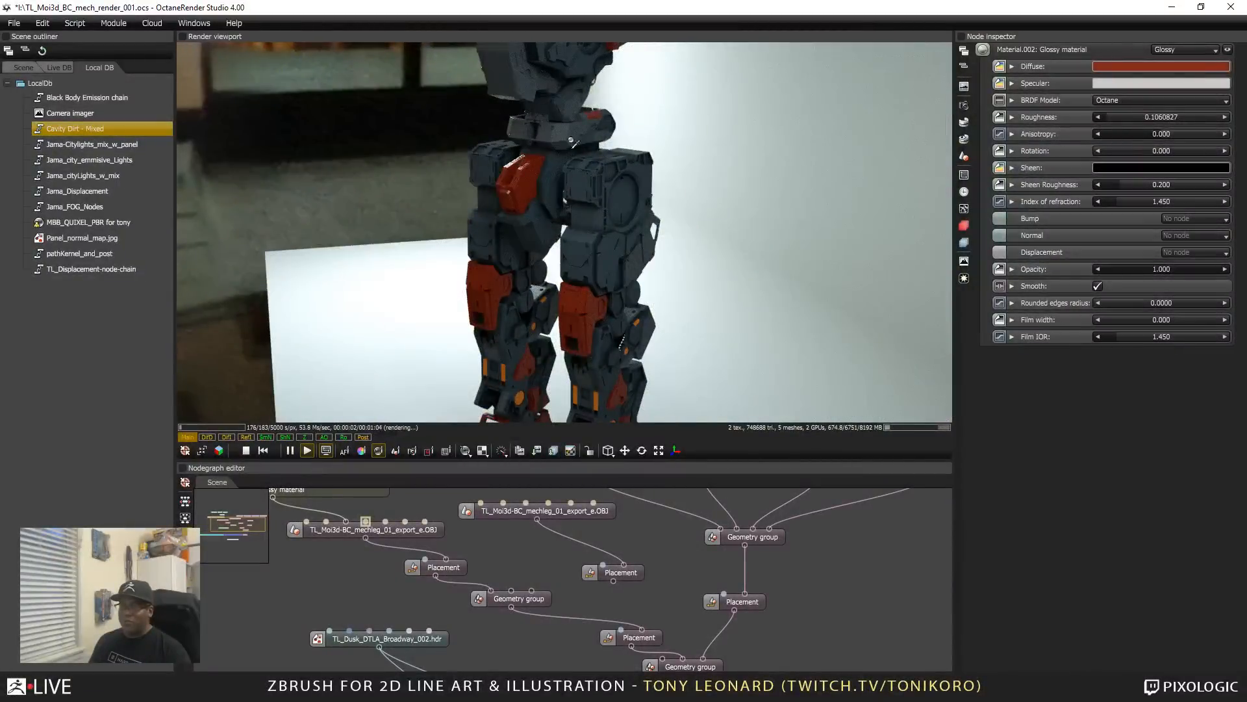
drag(546, 273, 578, 231)
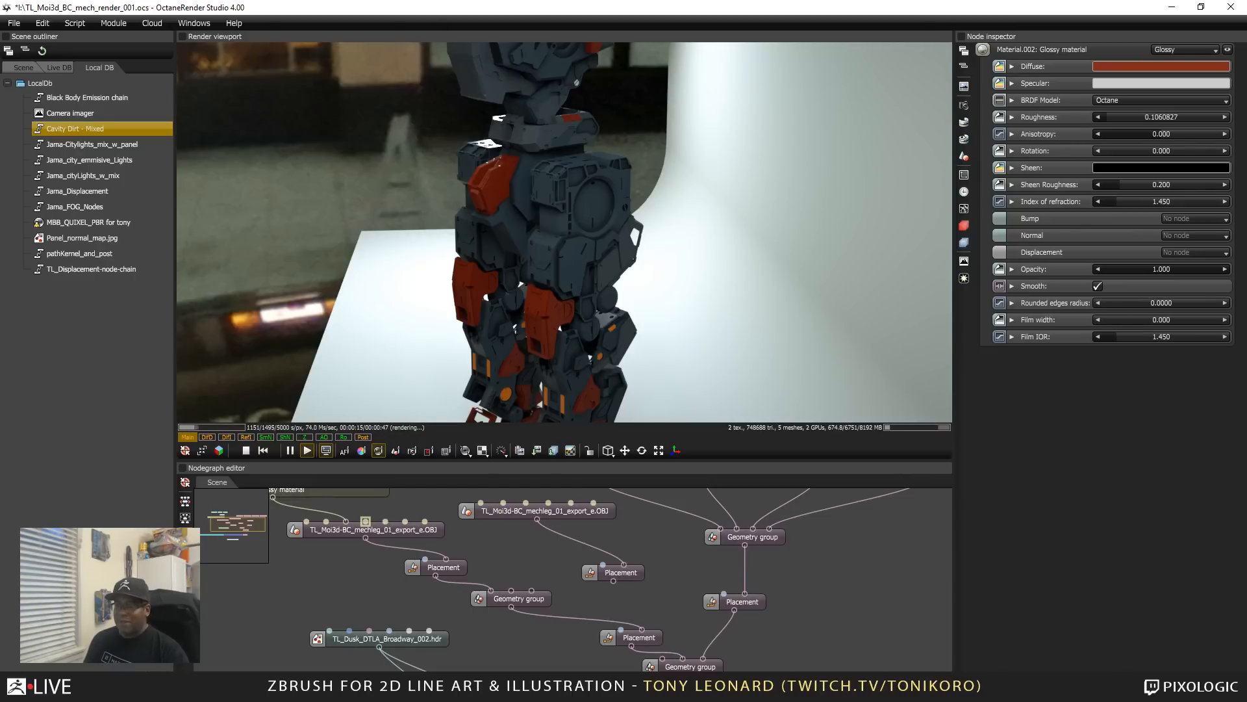
Step: Move the daylight environment node up beneath the TL_Dusk_DTLA_Broadway_002.hdr node, and show the environment's settings
drag(554, 621, 556, 613)
middle_drag(534, 618, 754, 628)
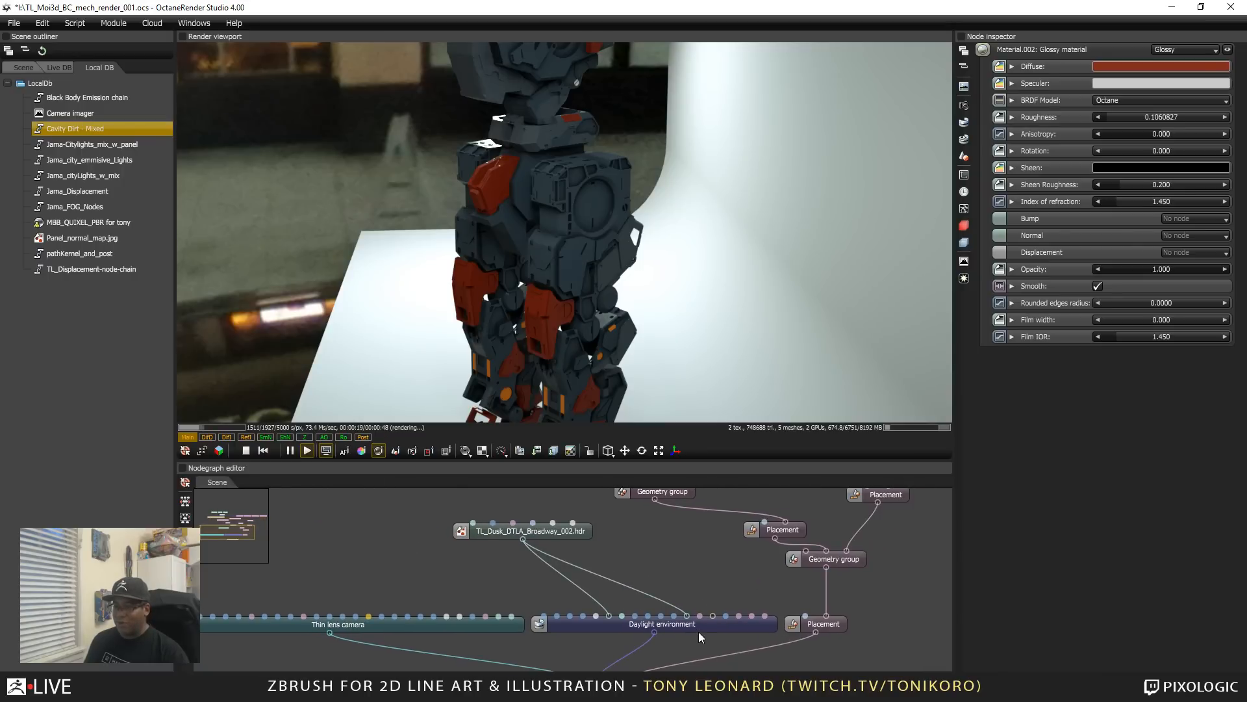
drag(696, 625, 623, 591)
click(671, 560)
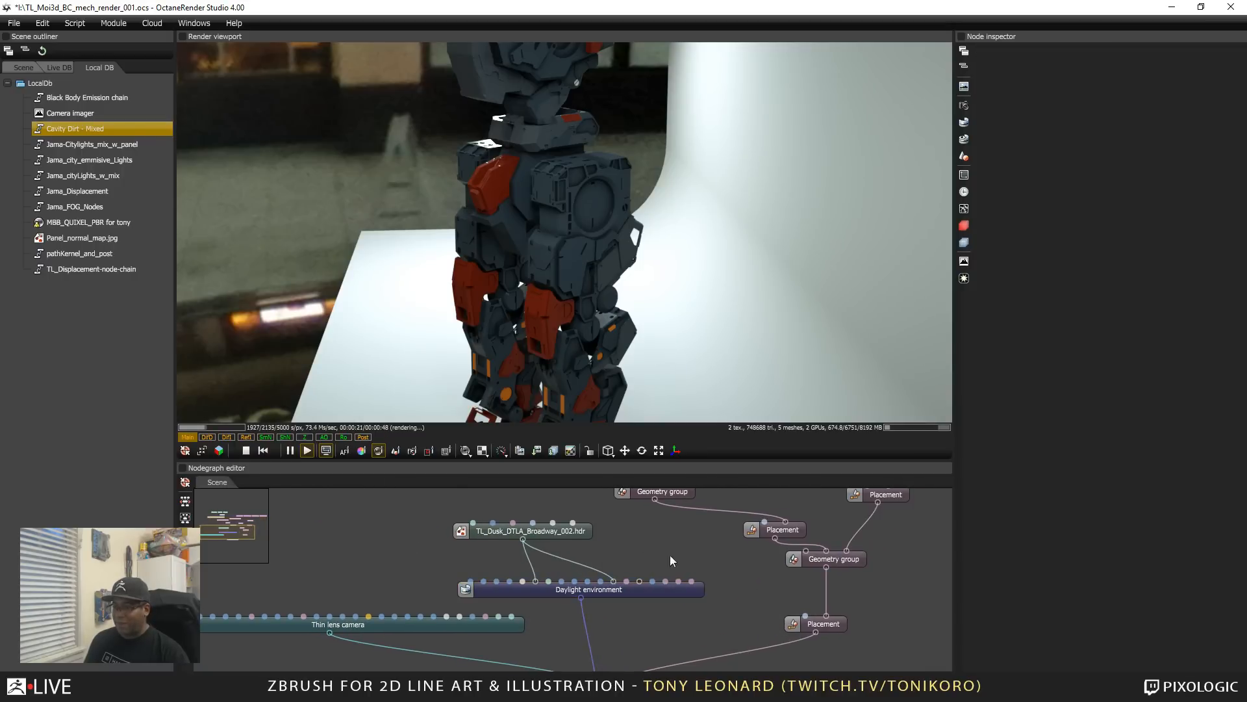
middle_drag(669, 555, 630, 539)
click(633, 575)
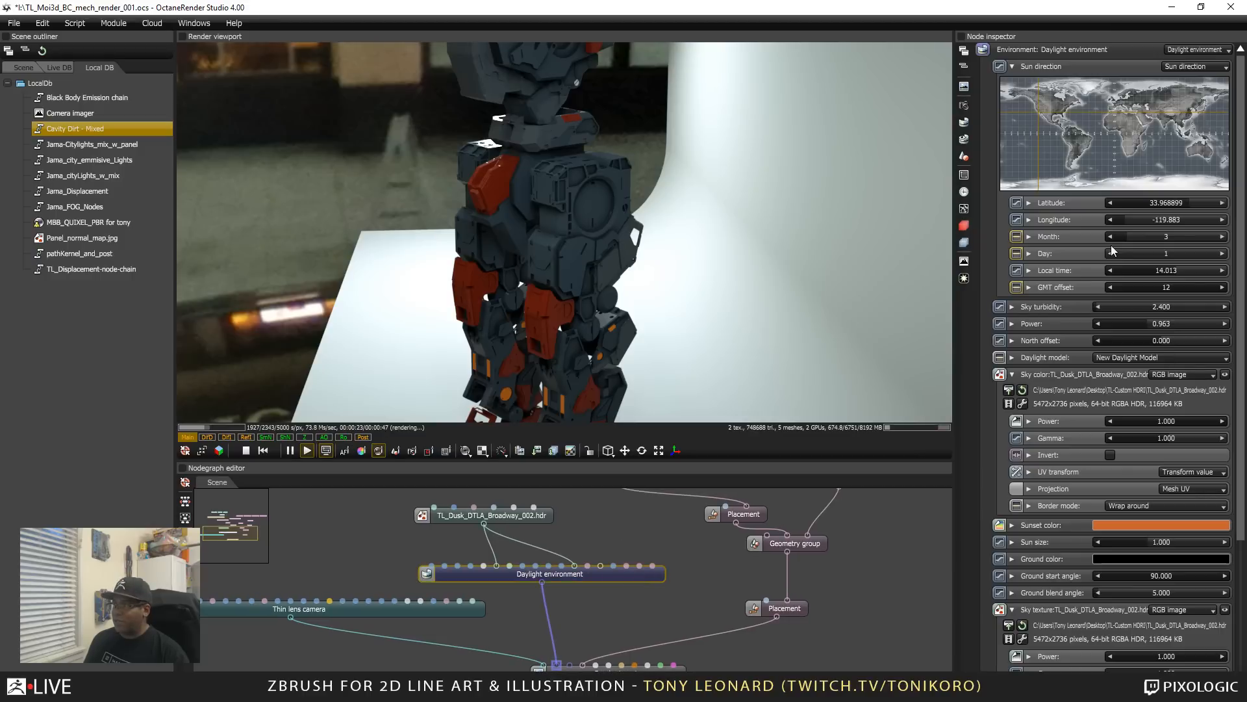
Step: Try different sun positions in the daylight environment and set its local time to 11.3
click(1187, 272)
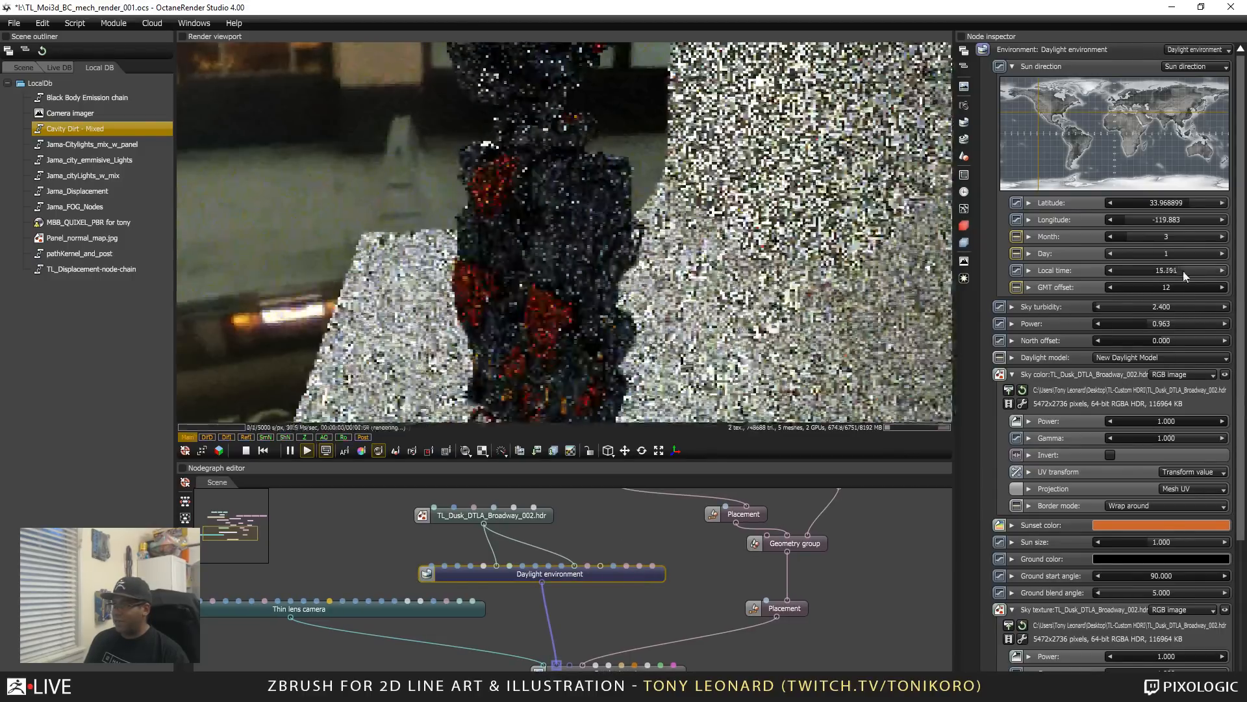
drag(1187, 272, 1153, 277)
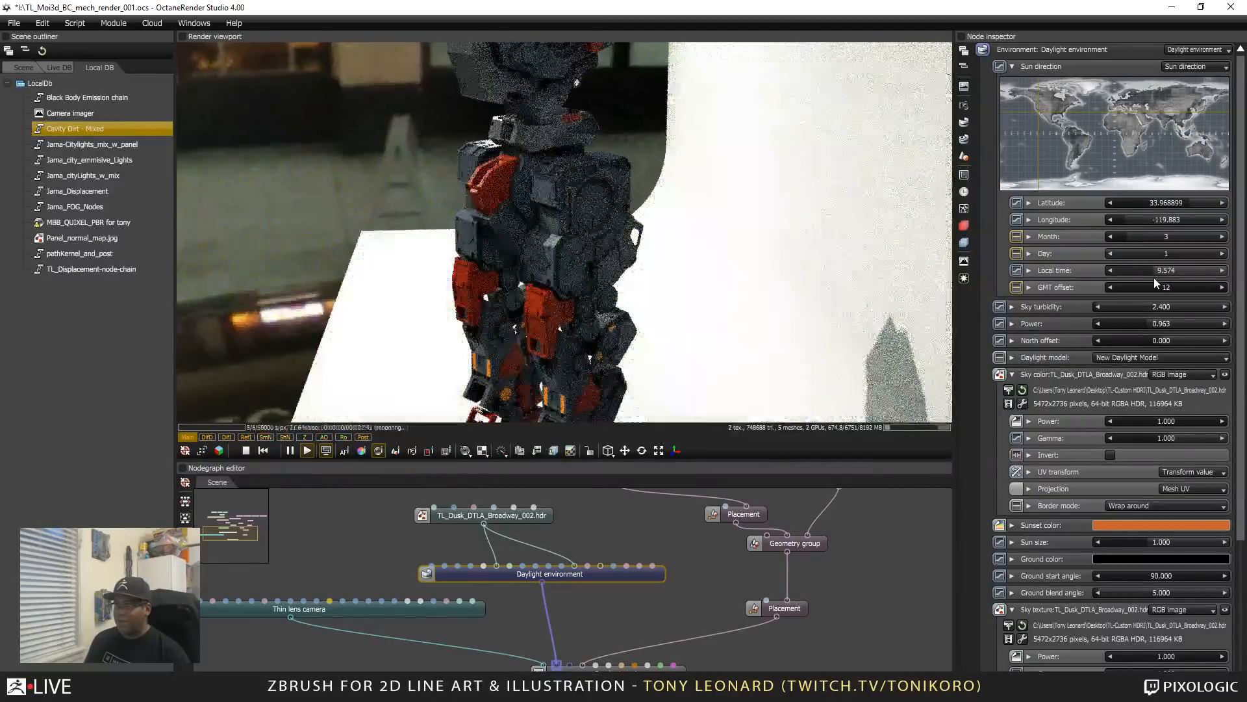
drag(1154, 278, 1160, 282)
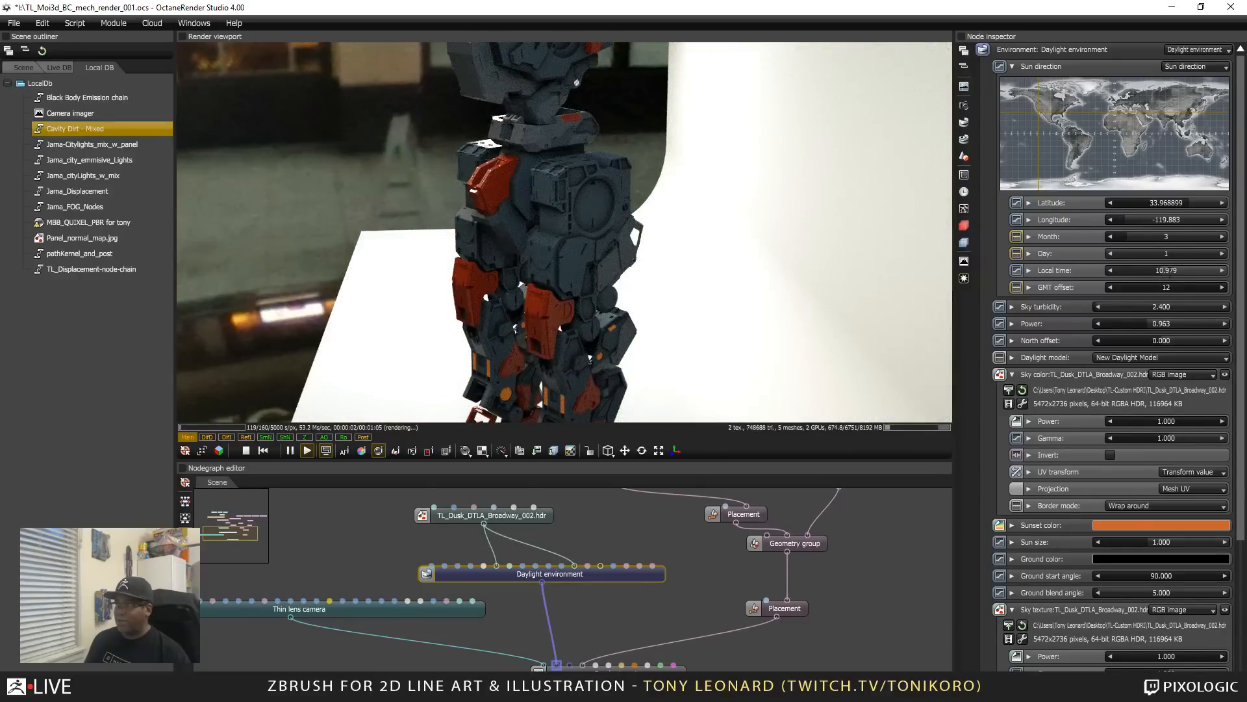
double_click(1170, 272)
text(11)
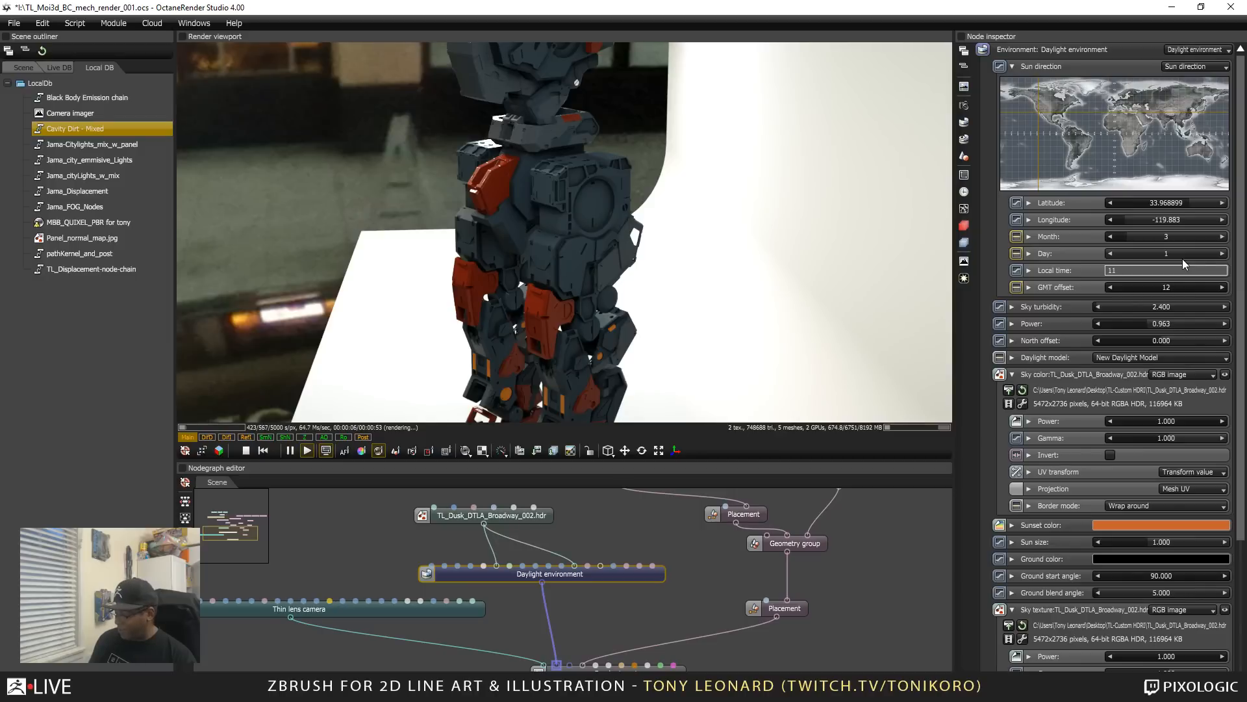
text(.3)
key(Return)
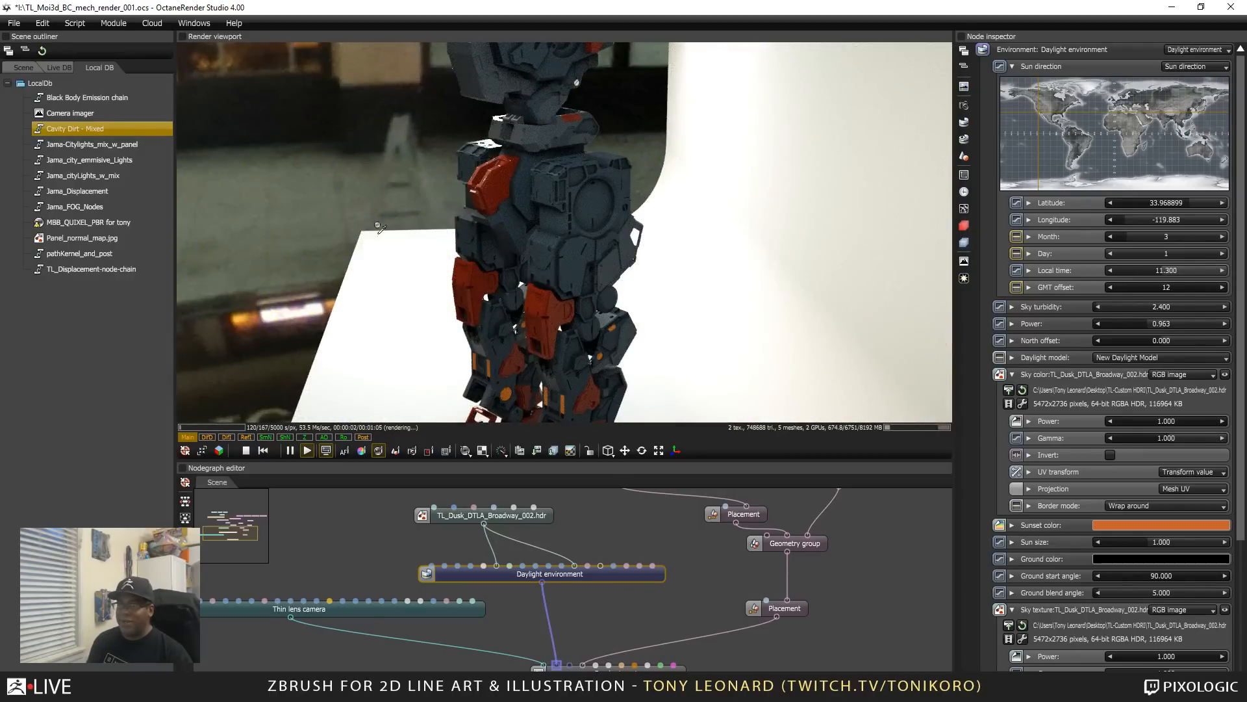
Step: Pick the mech's dark armor material in a close-up of the render and lower its specular image power to 0.766
drag(378, 227, 672, 163)
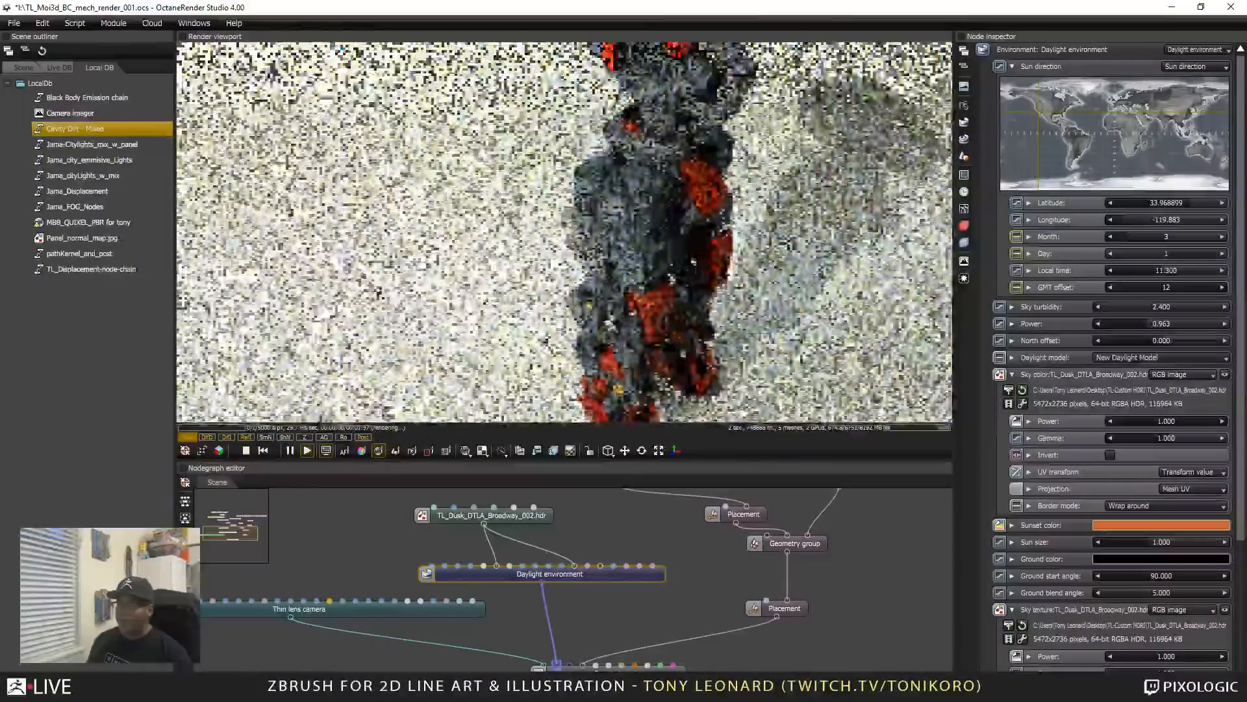
drag(672, 279, 503, 317)
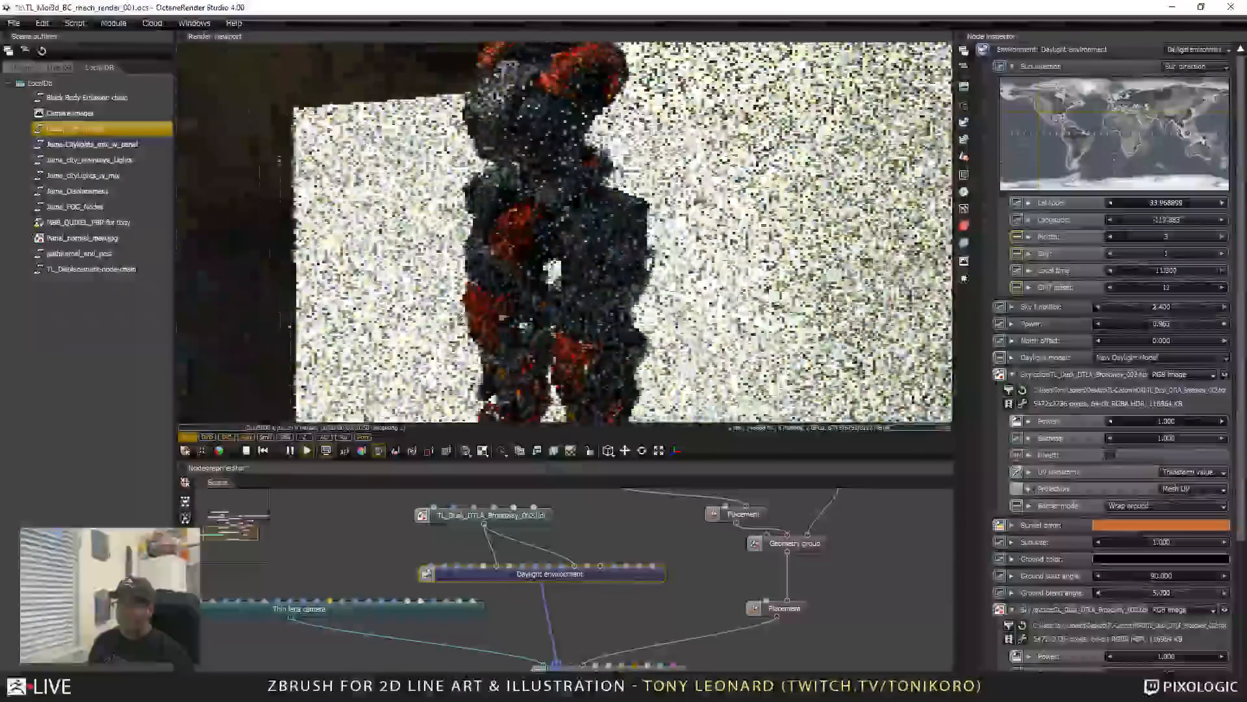
scroll(503, 318, up, 5)
right_drag(563, 231, 780, 371)
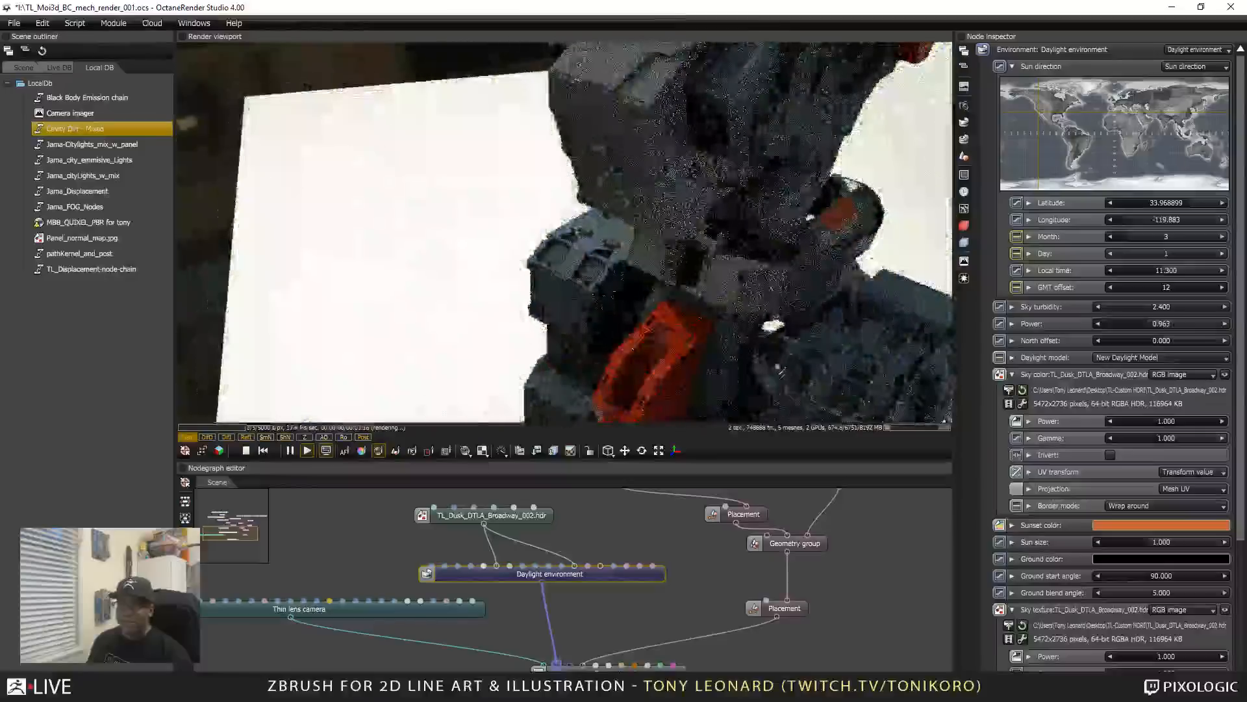
scroll(782, 372, up, 4)
click(590, 250)
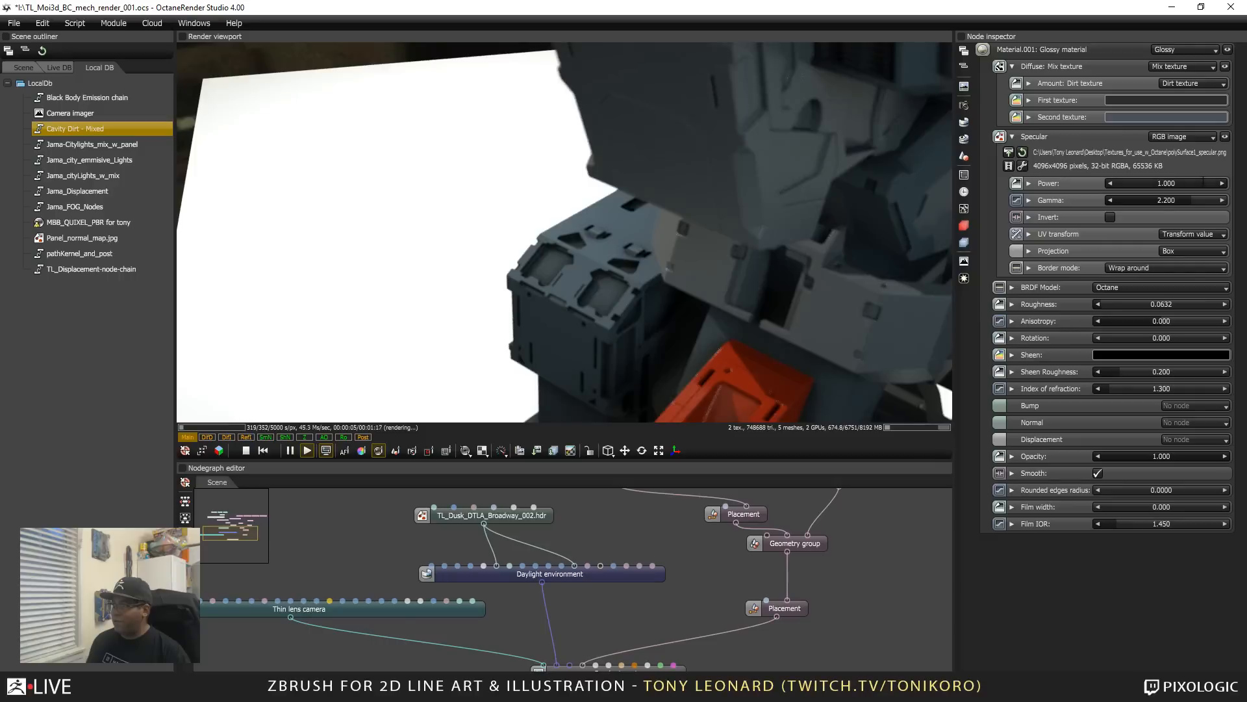
click(1194, 185)
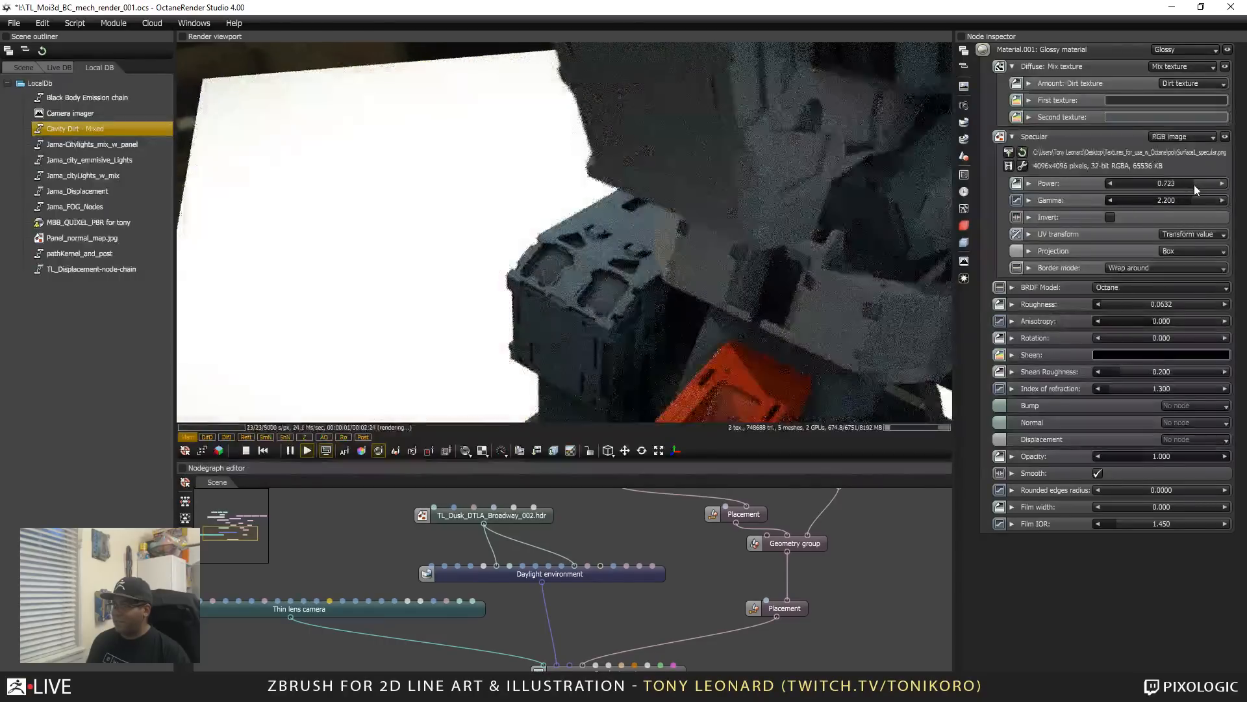
Step: Scale the specular image's UV transform uniformly to 8.520, and focus the camera on the recessed panel of the box-shaped armor part
click(1031, 234)
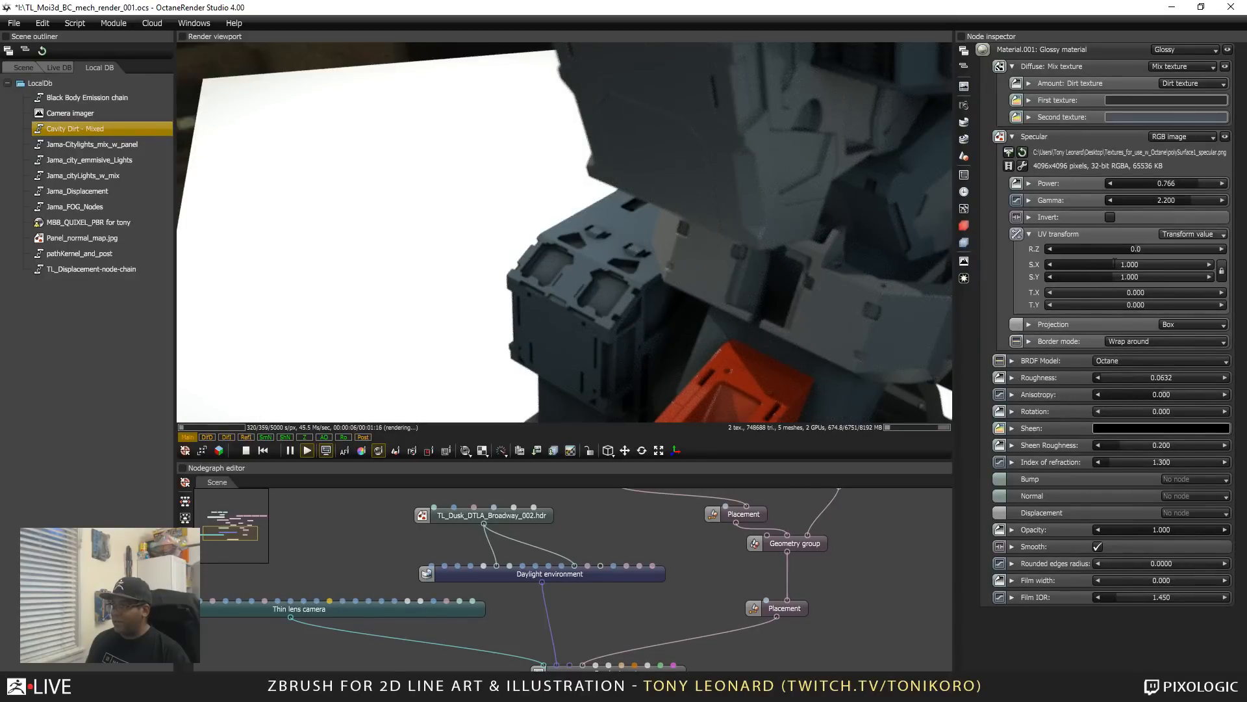
drag(1109, 262, 1135, 268)
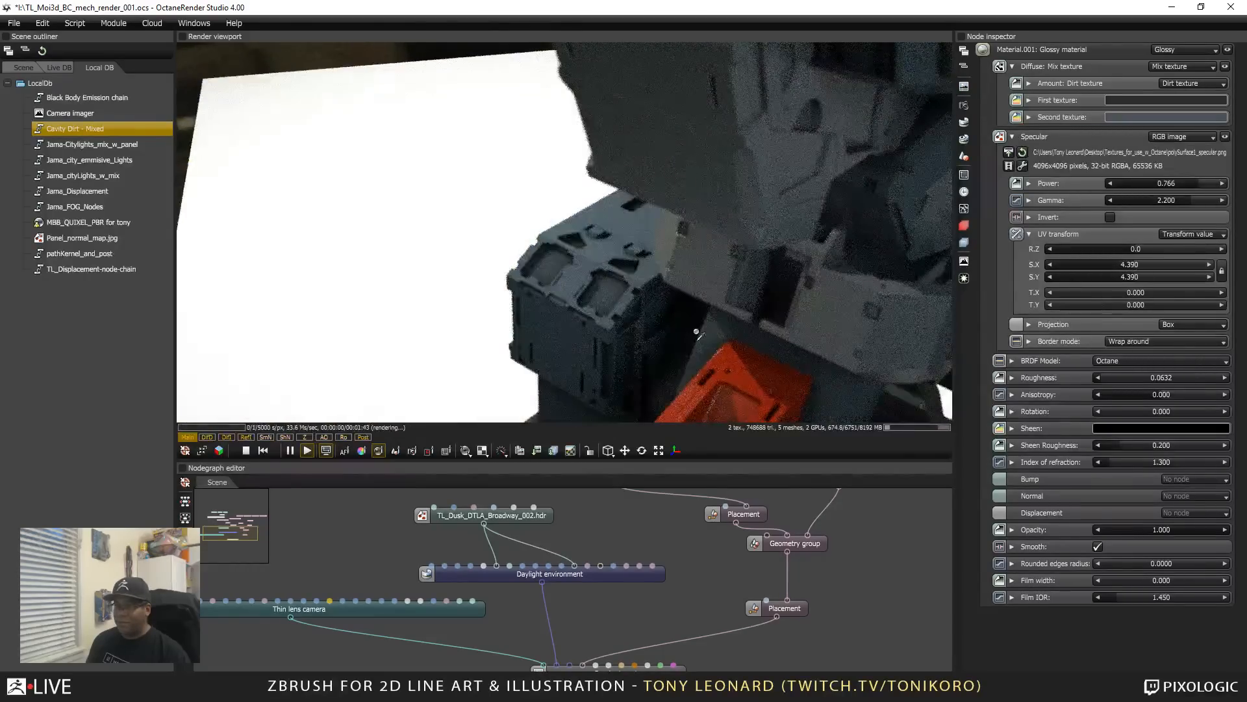
drag(696, 330, 490, 153)
click(344, 450)
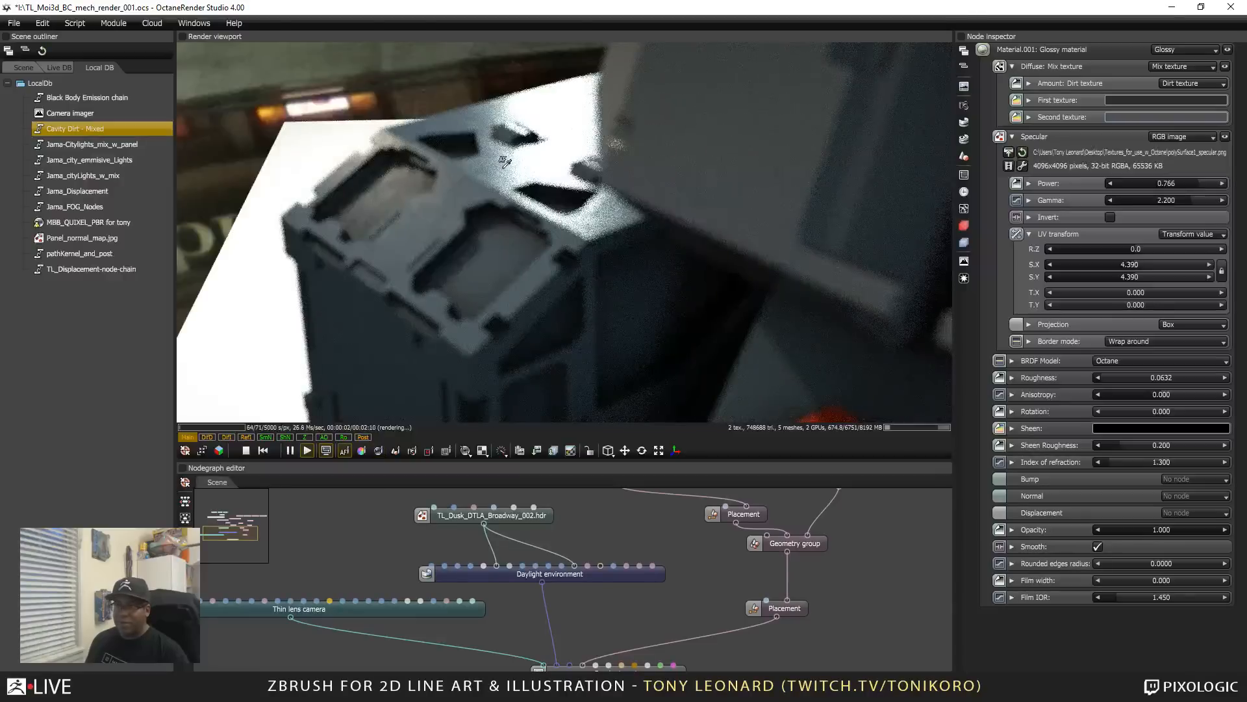
click(421, 194)
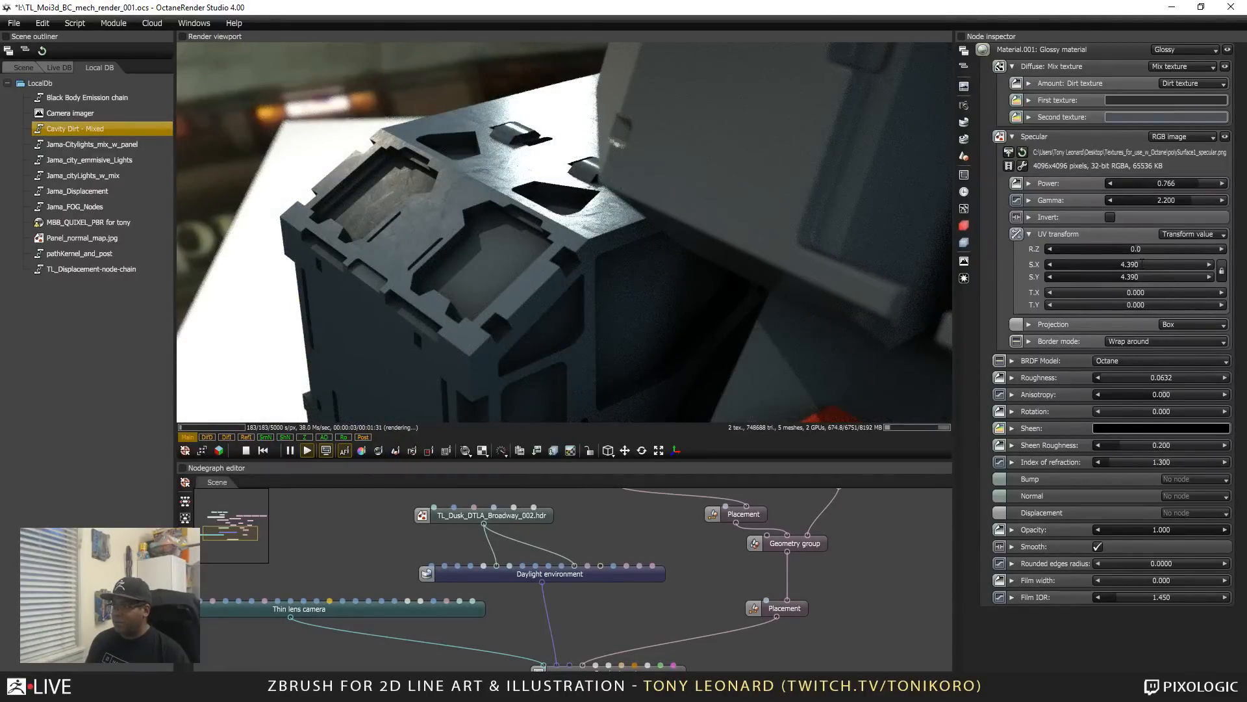
drag(1144, 264, 1144, 264)
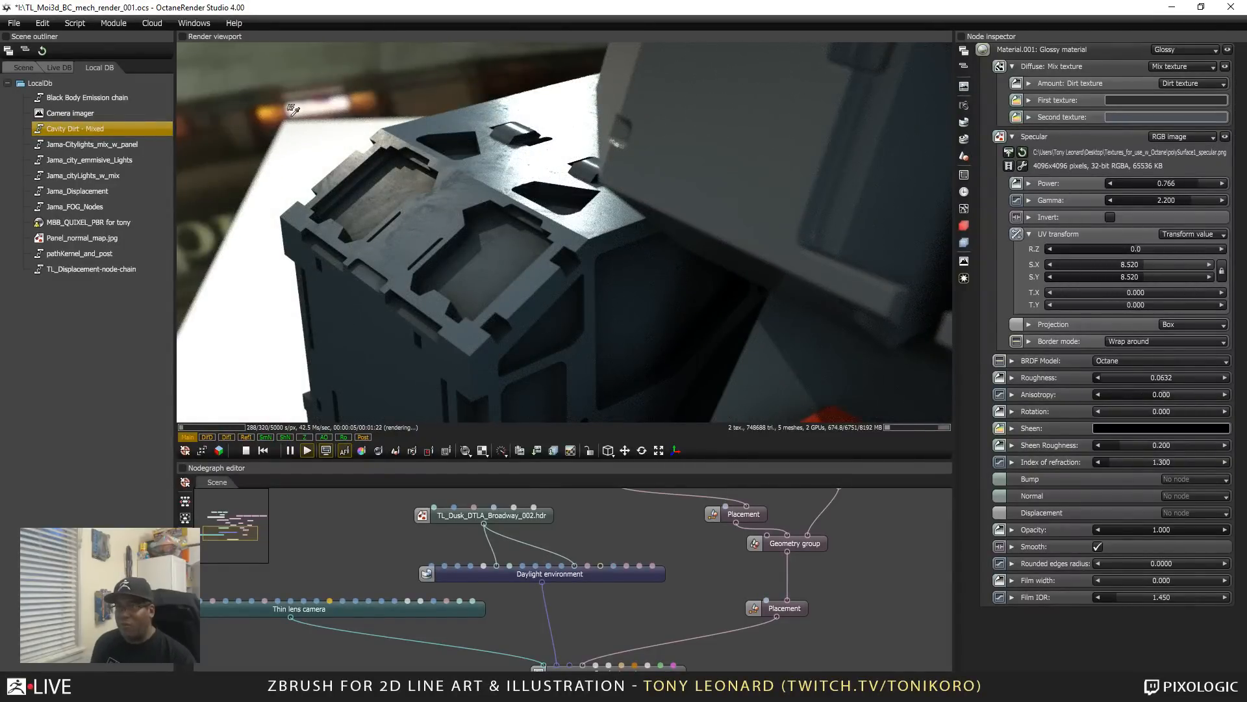
Step: Focus on the blurred background lights, and try to frame the mech again from the front view preset
click(291, 109)
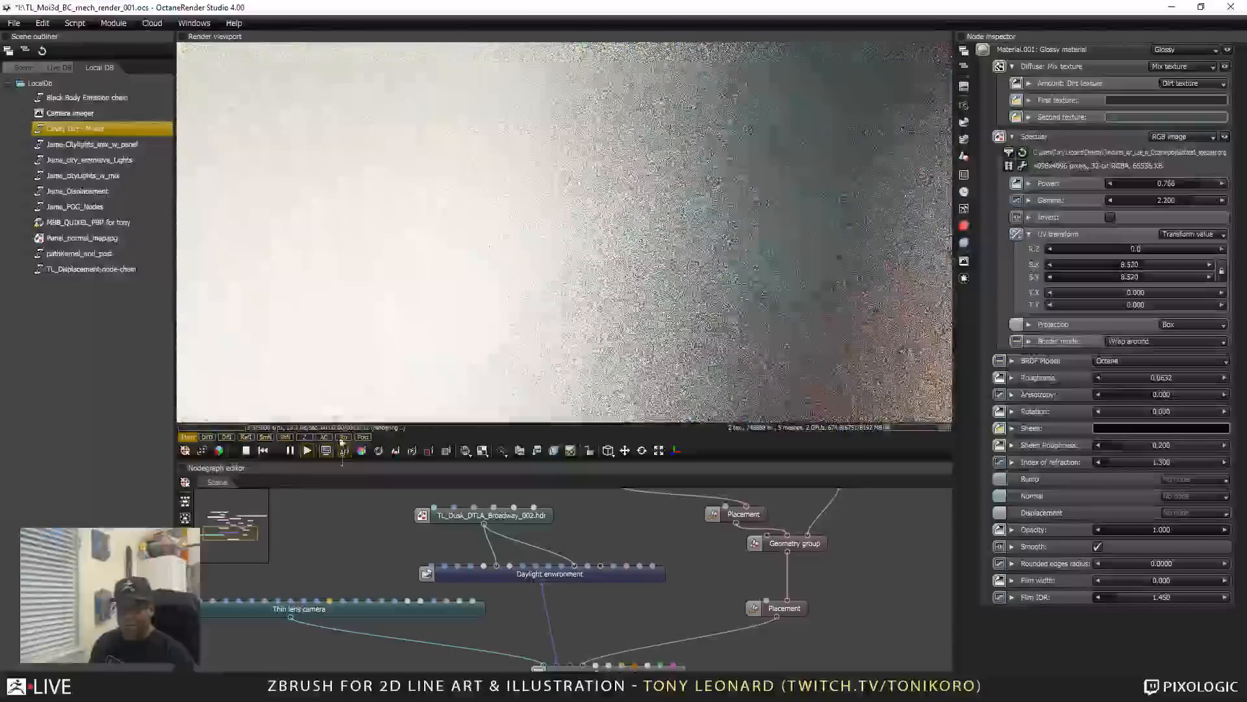
click(221, 451)
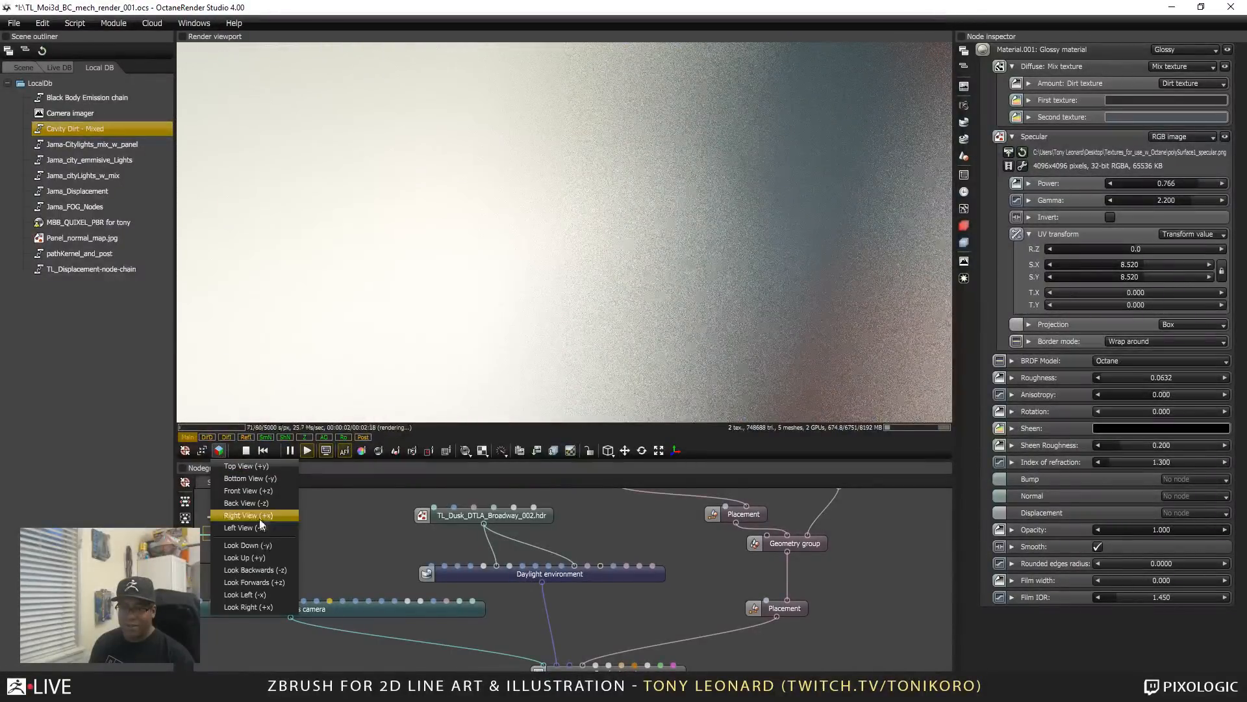
click(263, 489)
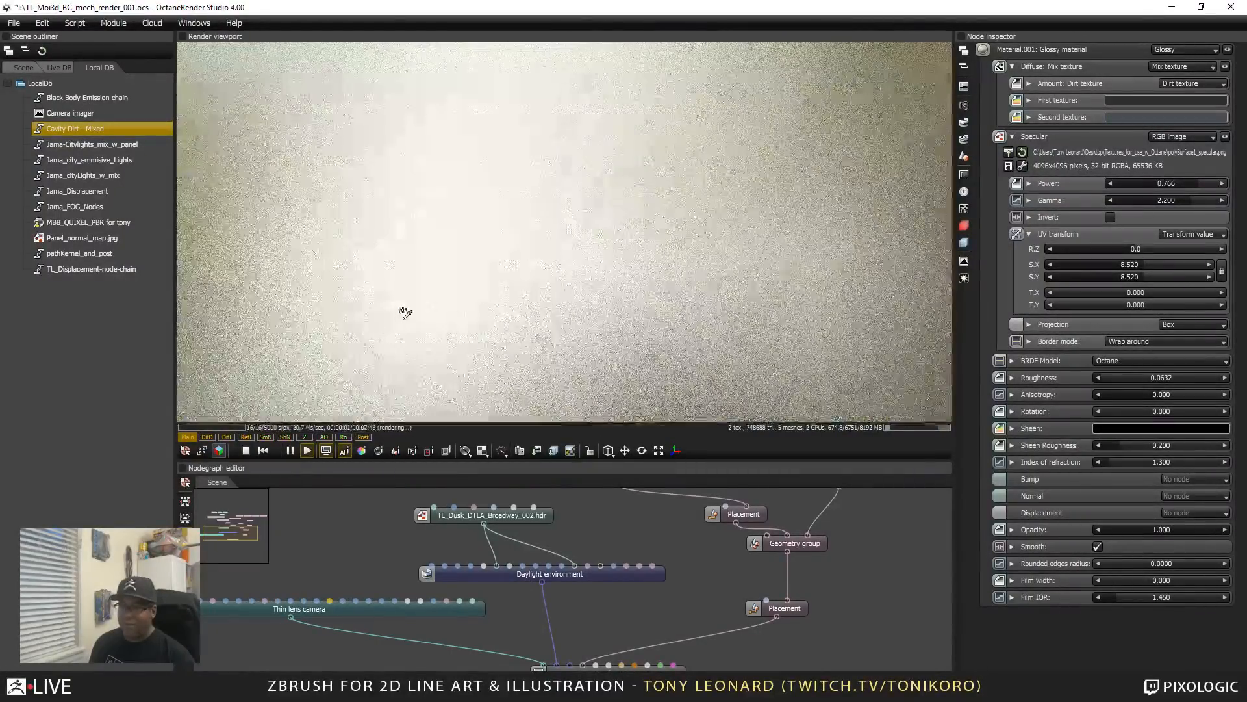
scroll(611, 313, down, 10)
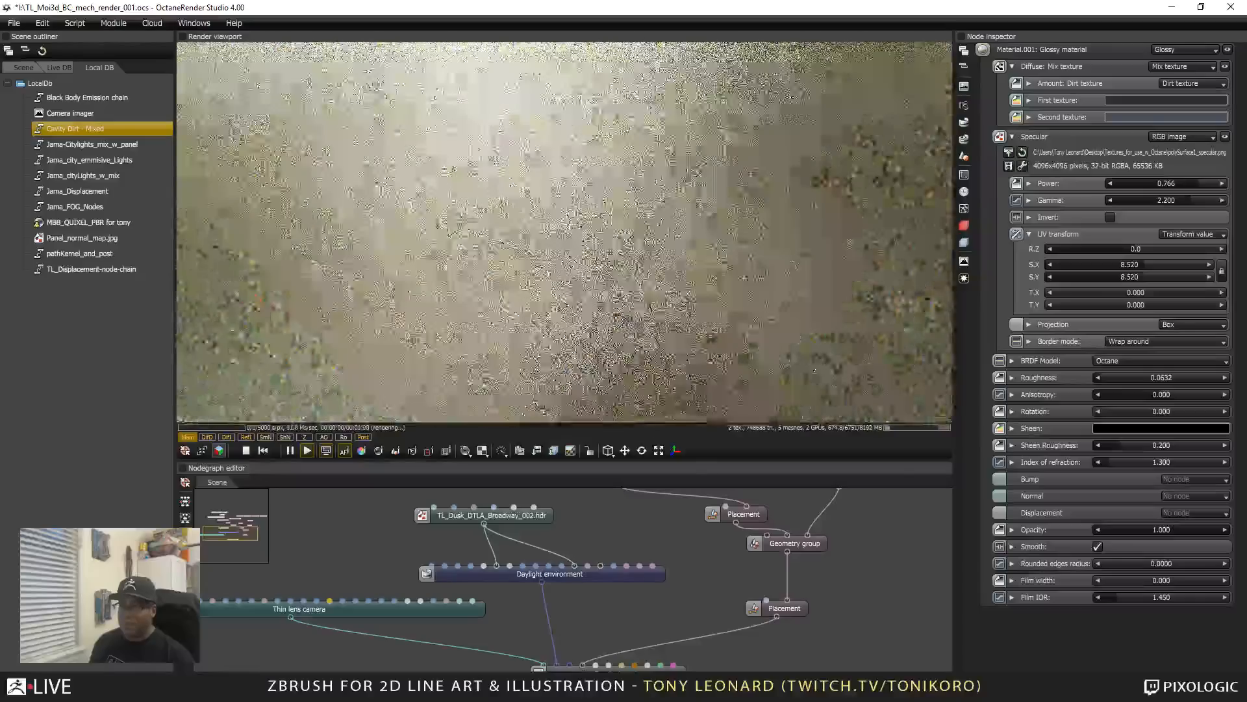
scroll(624, 320, down, 8)
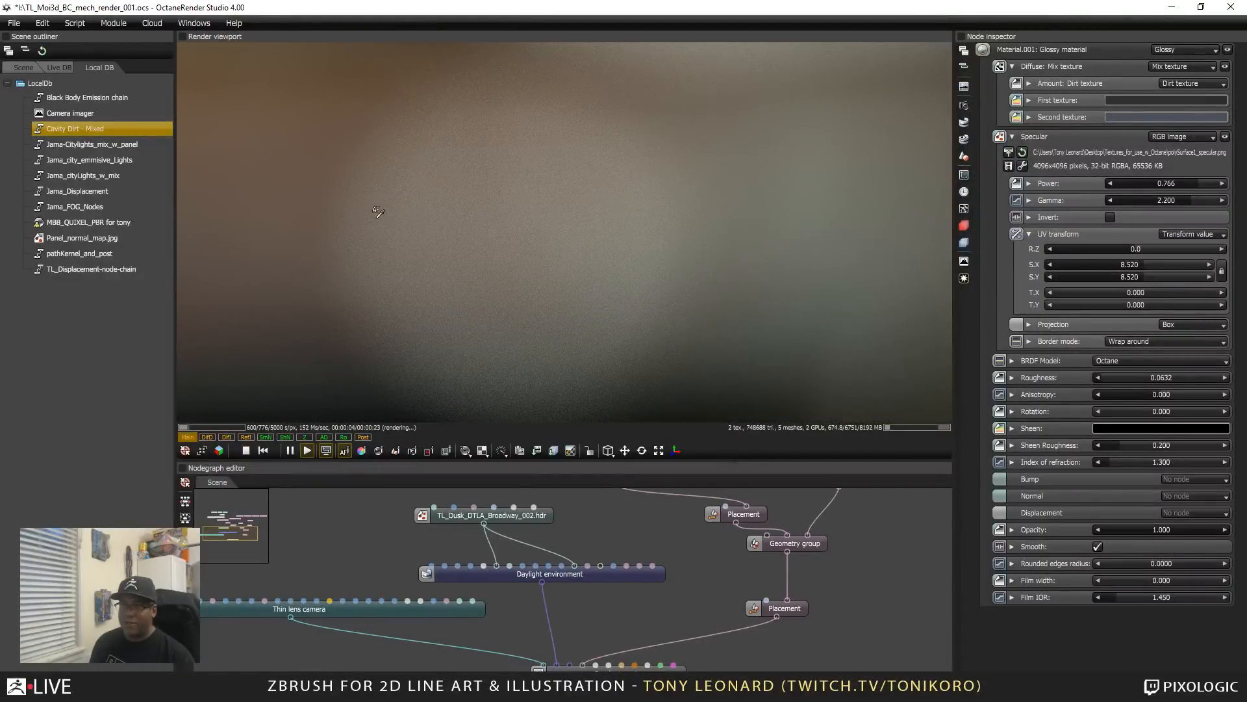
Step: Reset the camera and try to find the mech by zooming out and orbiting the render view
click(206, 452)
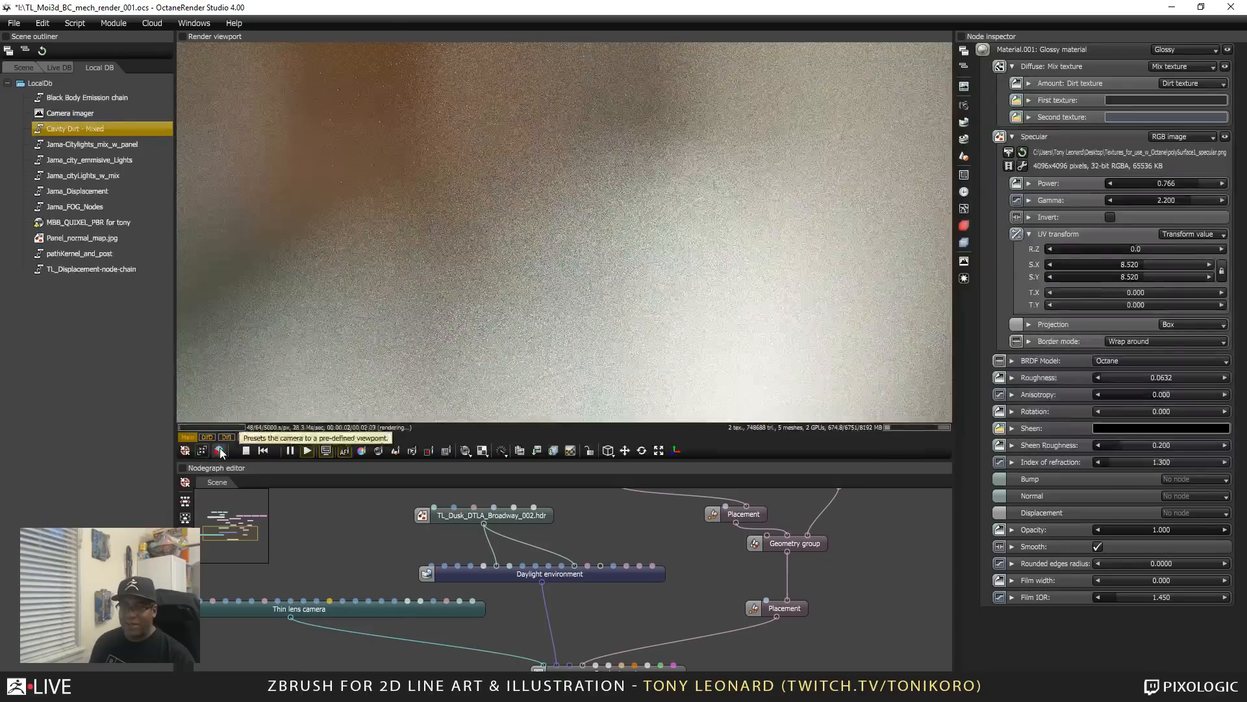
click(220, 453)
click(400, 149)
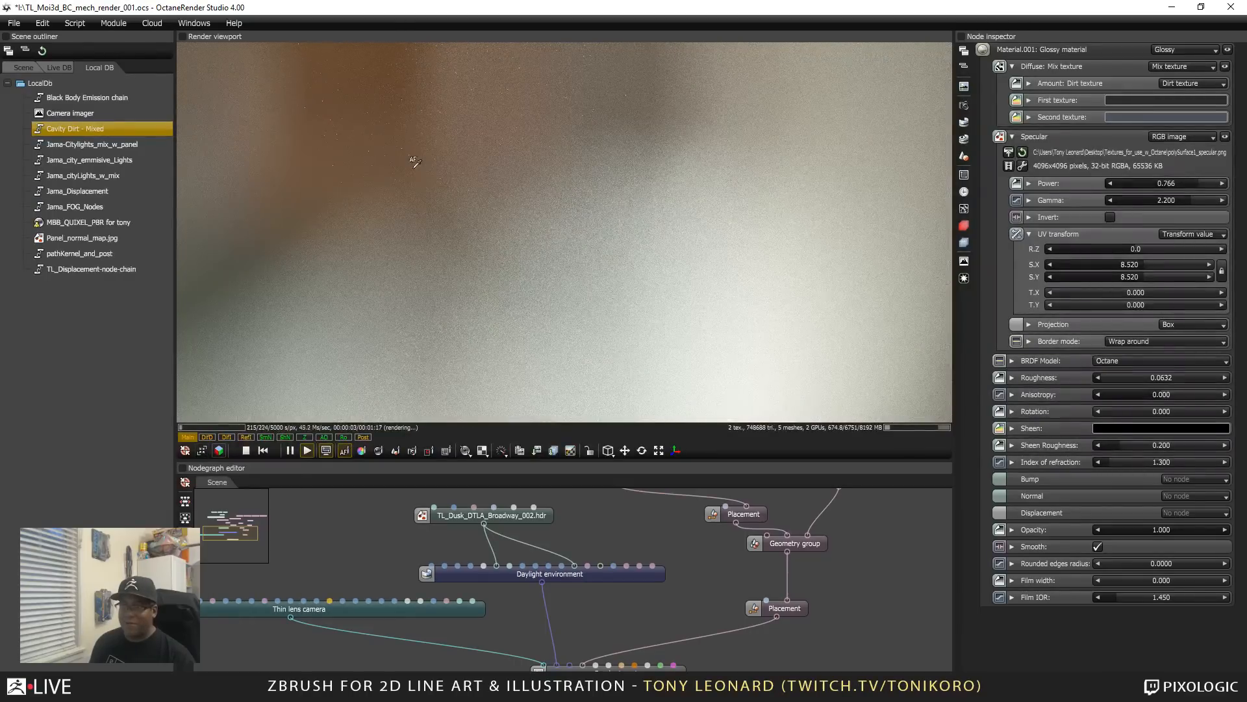
scroll(587, 213, down, 5)
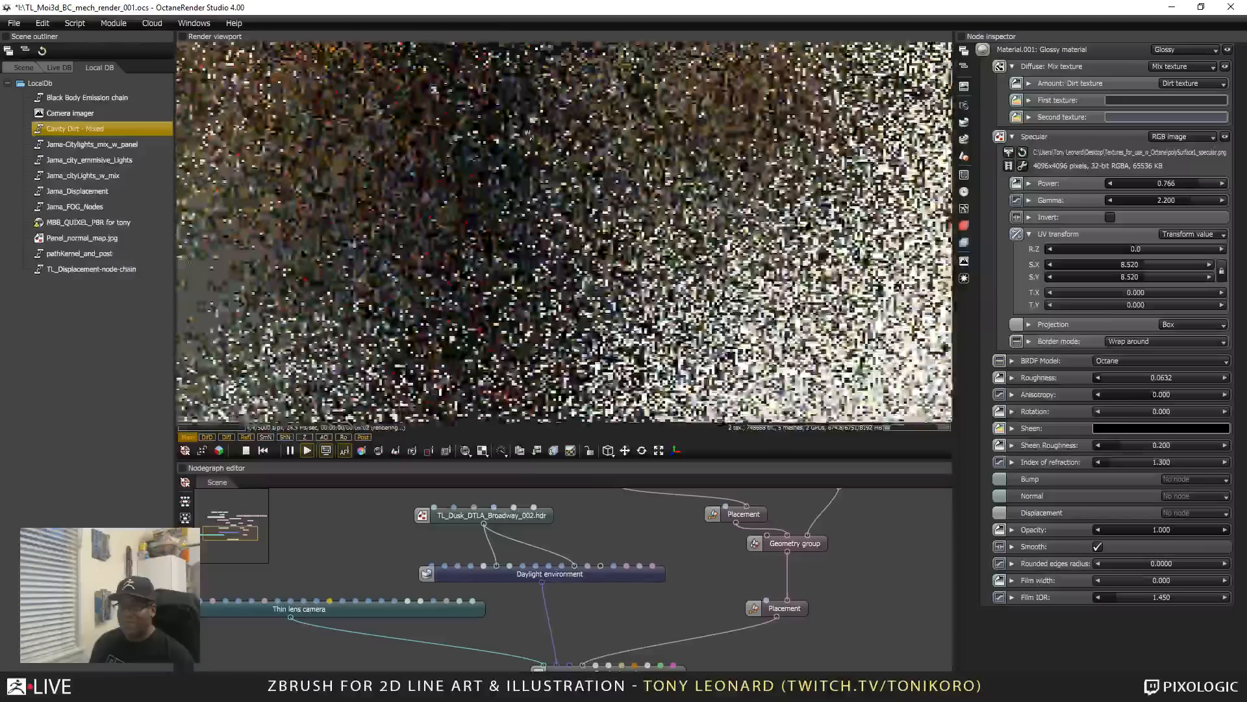
drag(564, 156, 572, 241)
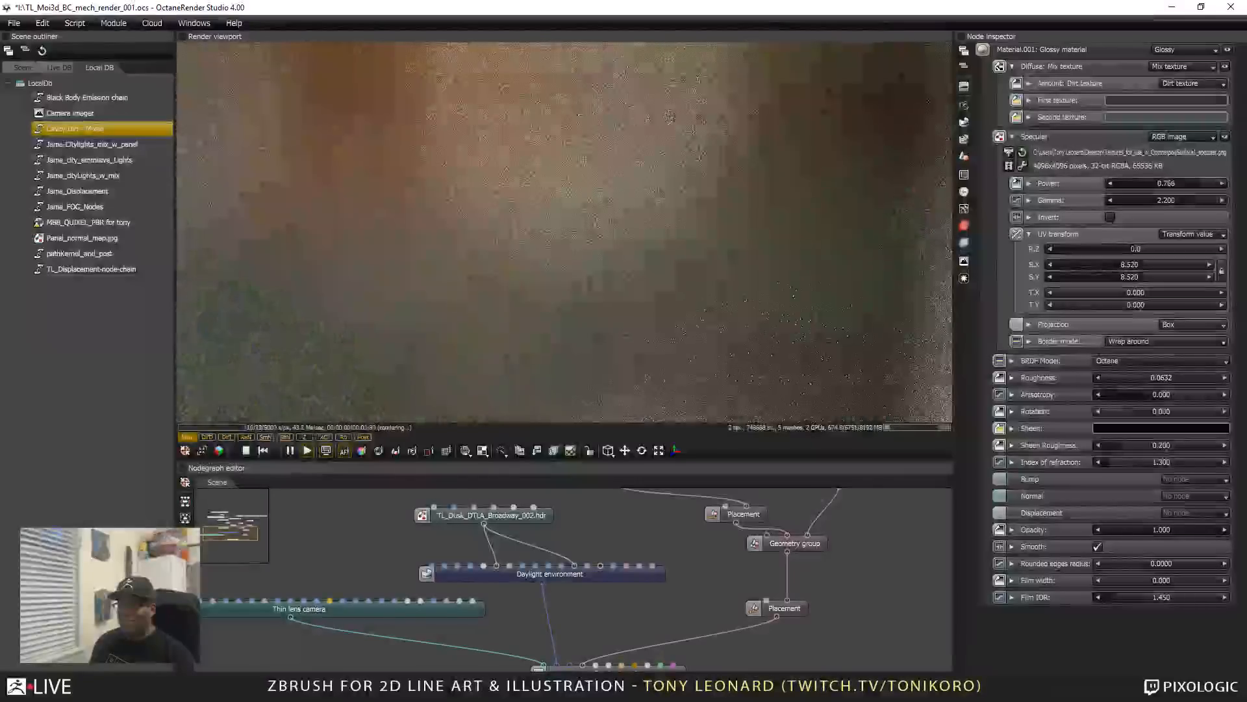
drag(342, 340, 636, 339)
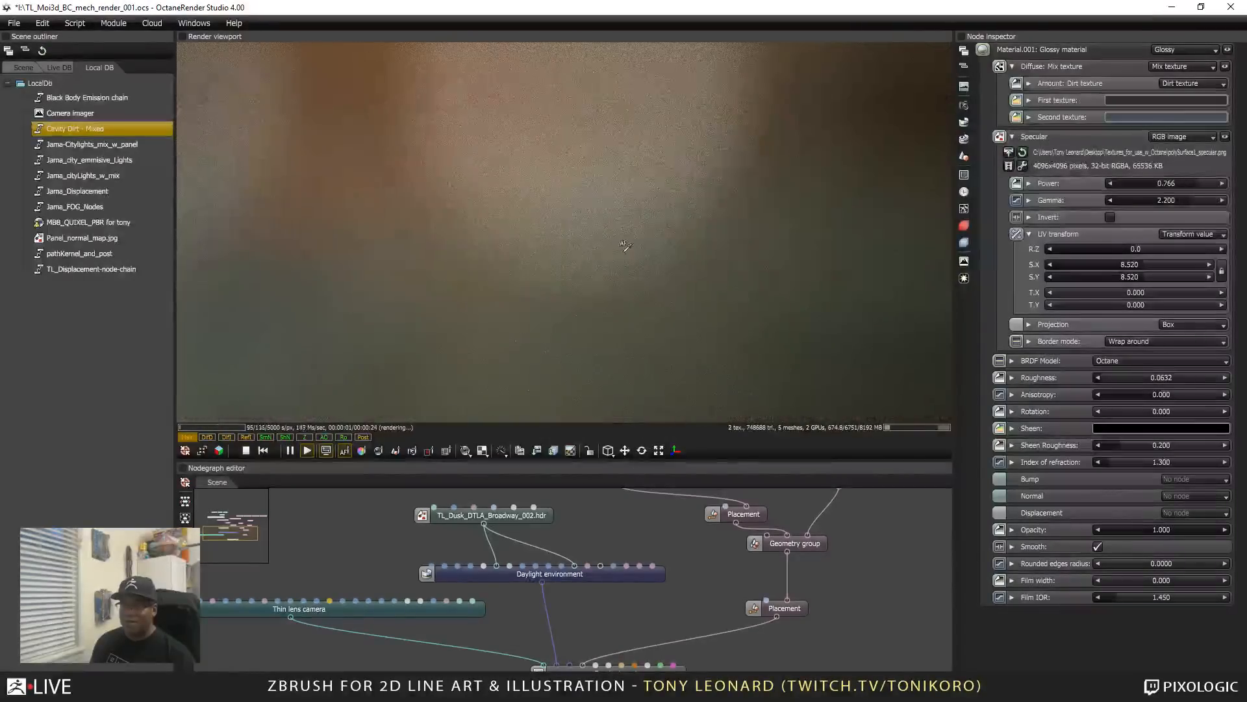
Step: Reset the render camera again and bring the render target into view in the node graph
click(14, 23)
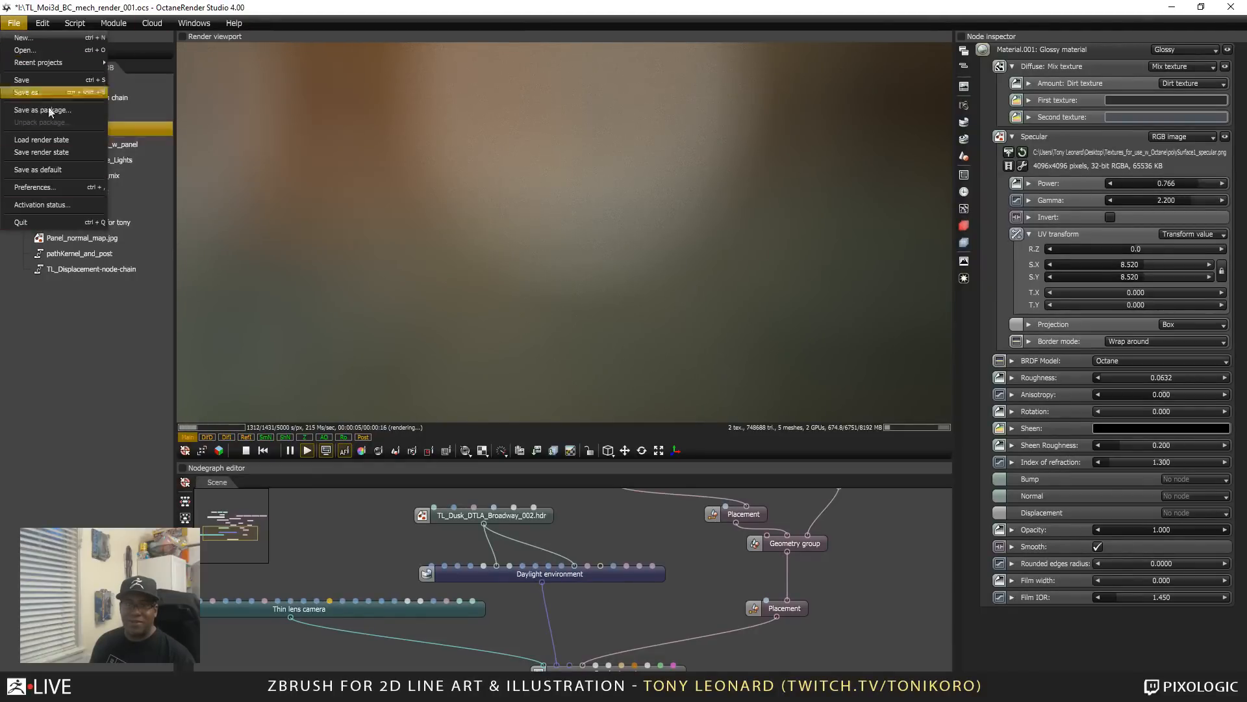
mouse_move(60, 66)
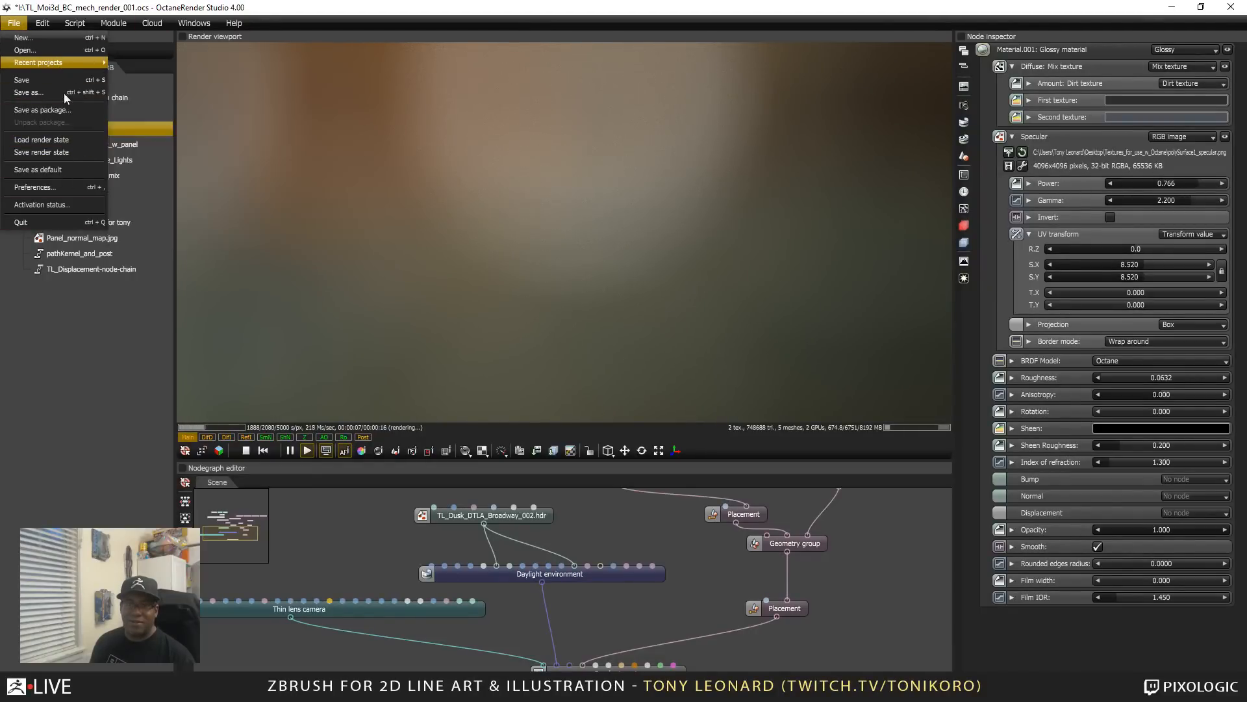
click(202, 450)
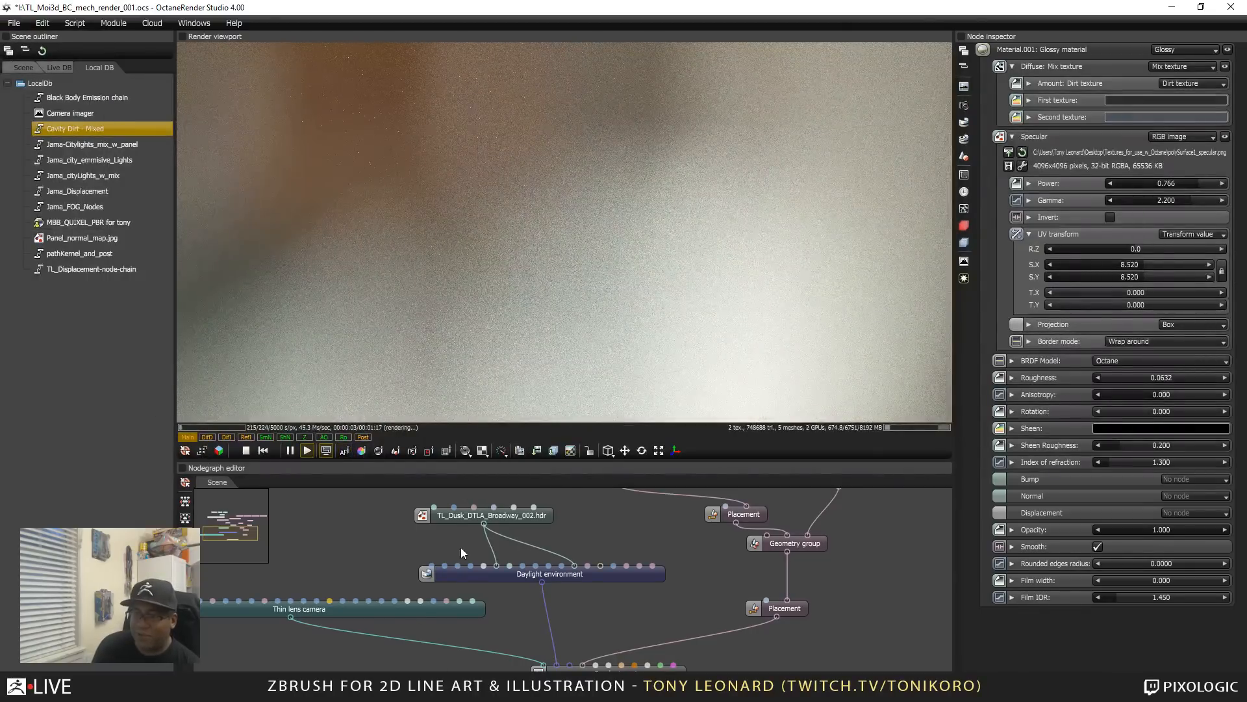
scroll(870, 565, down, 2)
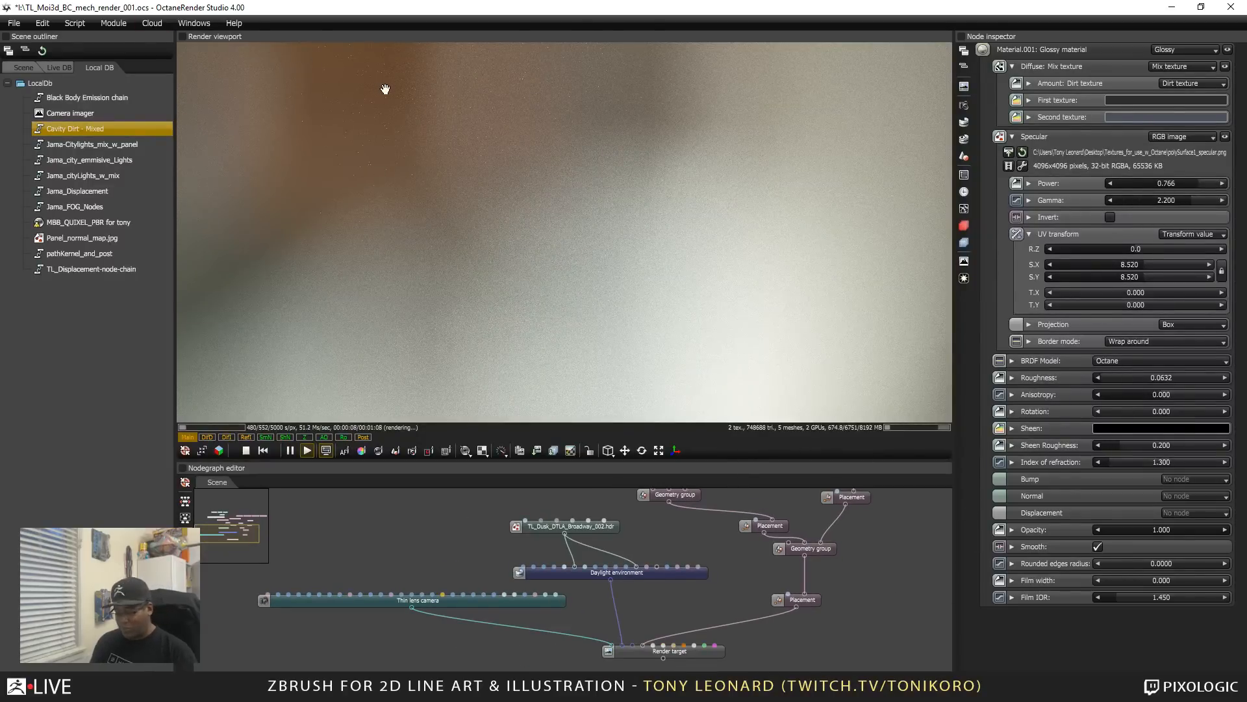
Step: Reopen the scene TL_Moi3d_BC_mech_render_001.ocs, discarding the changes made to the current project
key(ctrl+o)
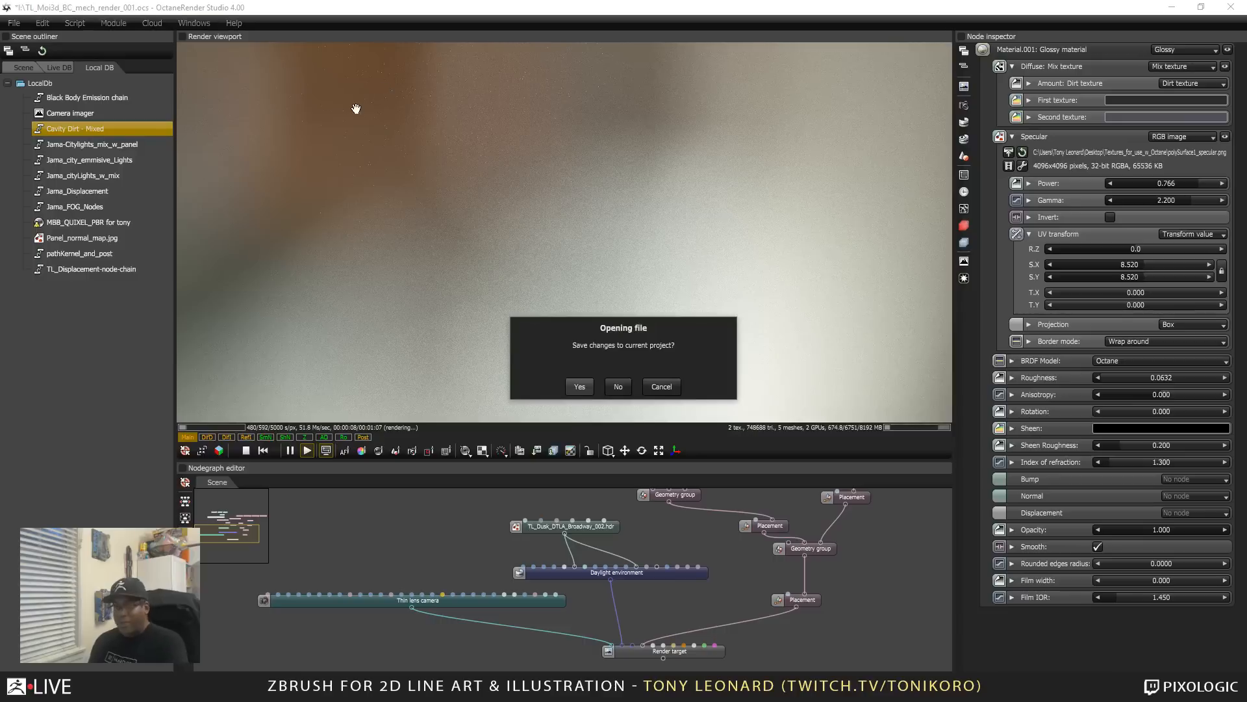
click(617, 387)
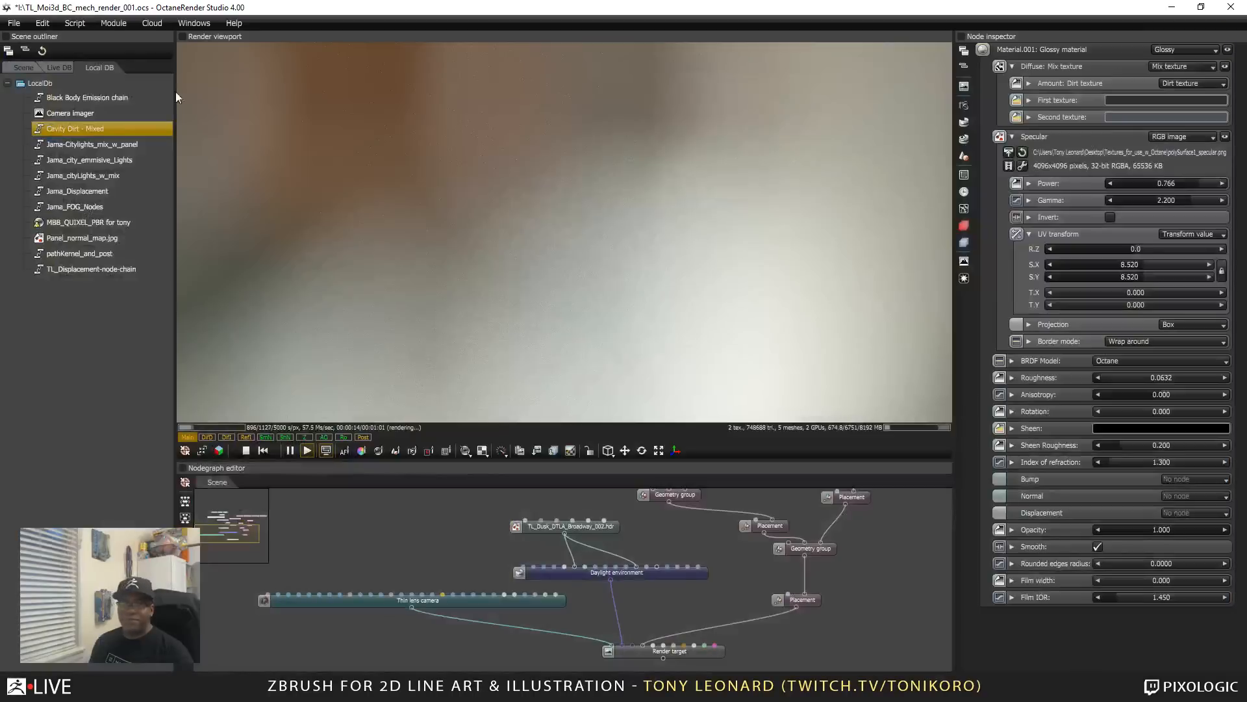
click(14, 23)
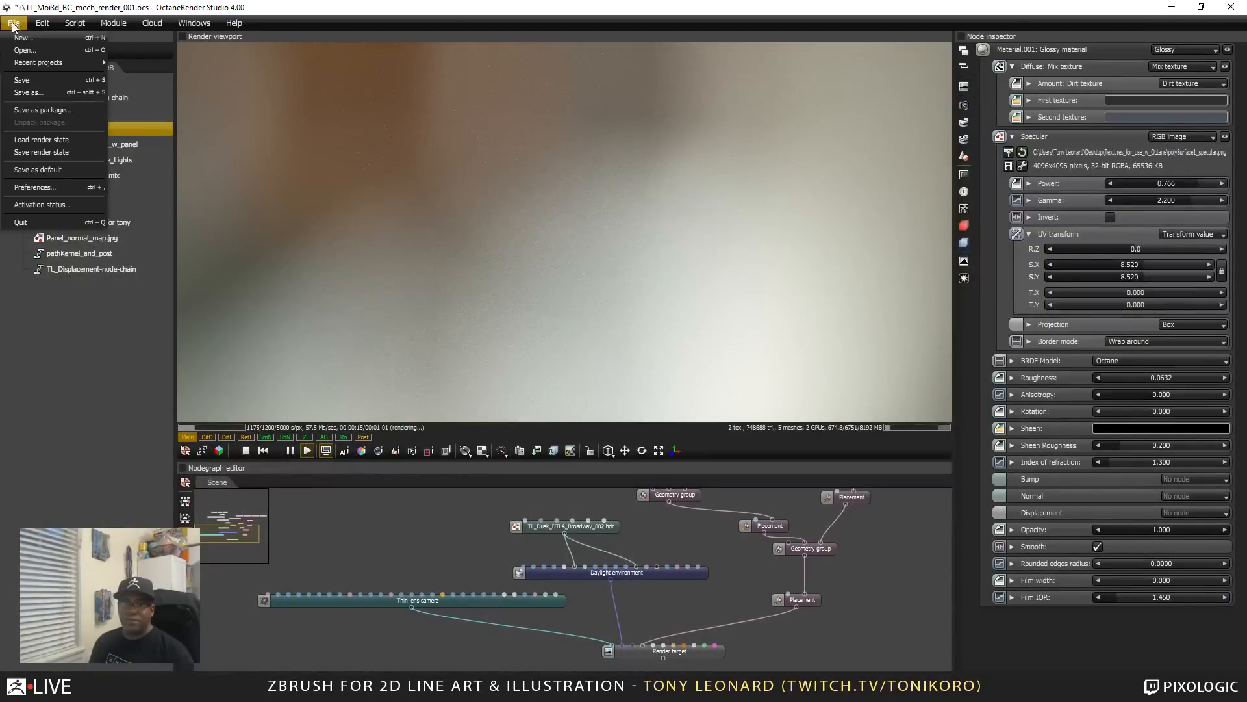
click(46, 52)
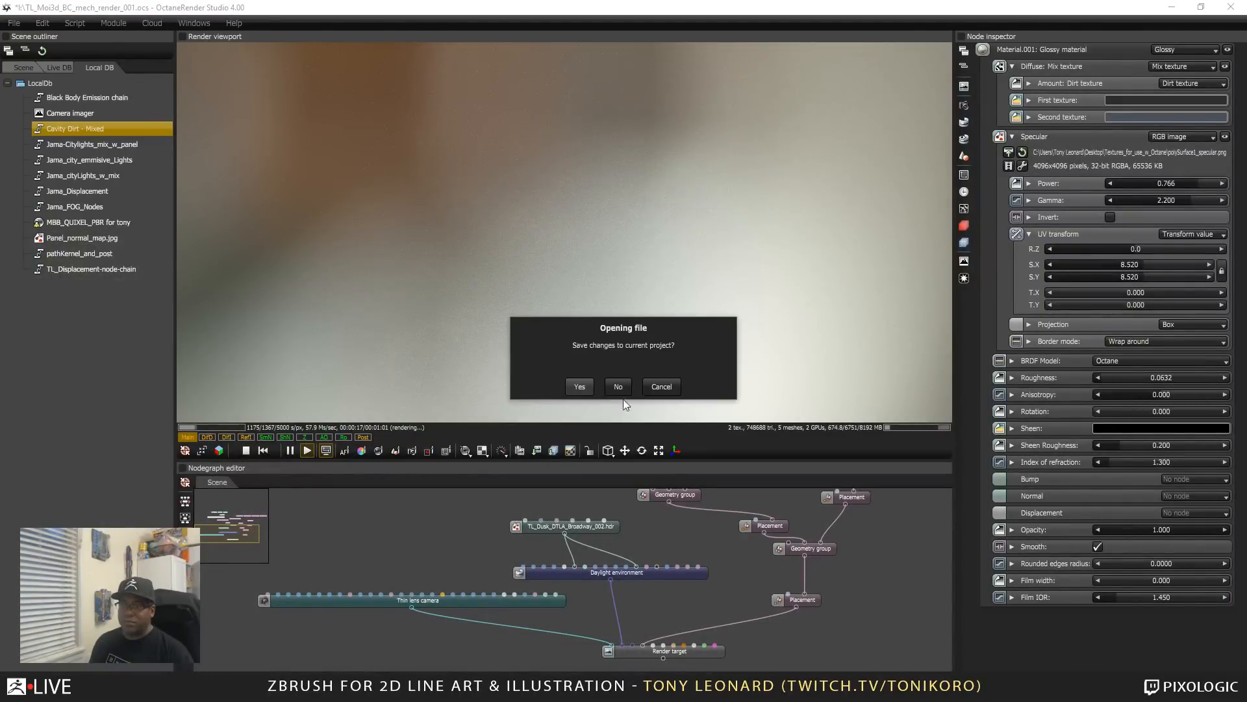
click(625, 387)
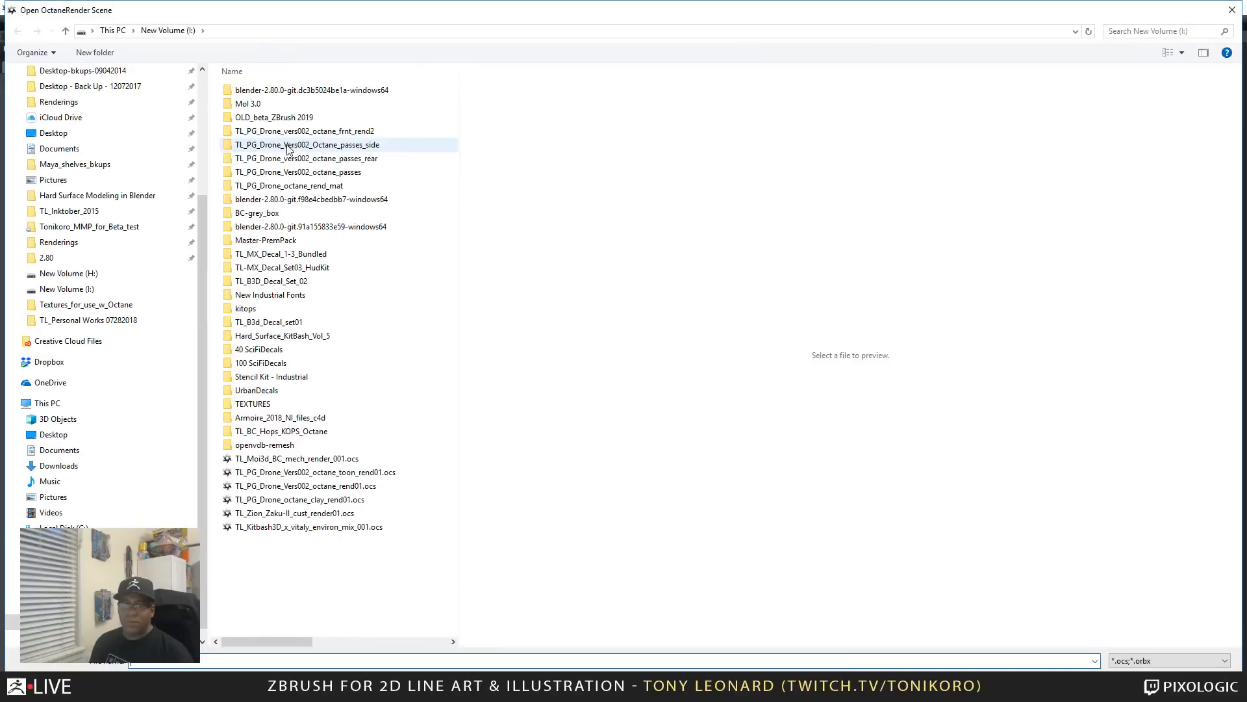
click(359, 460)
click(1138, 680)
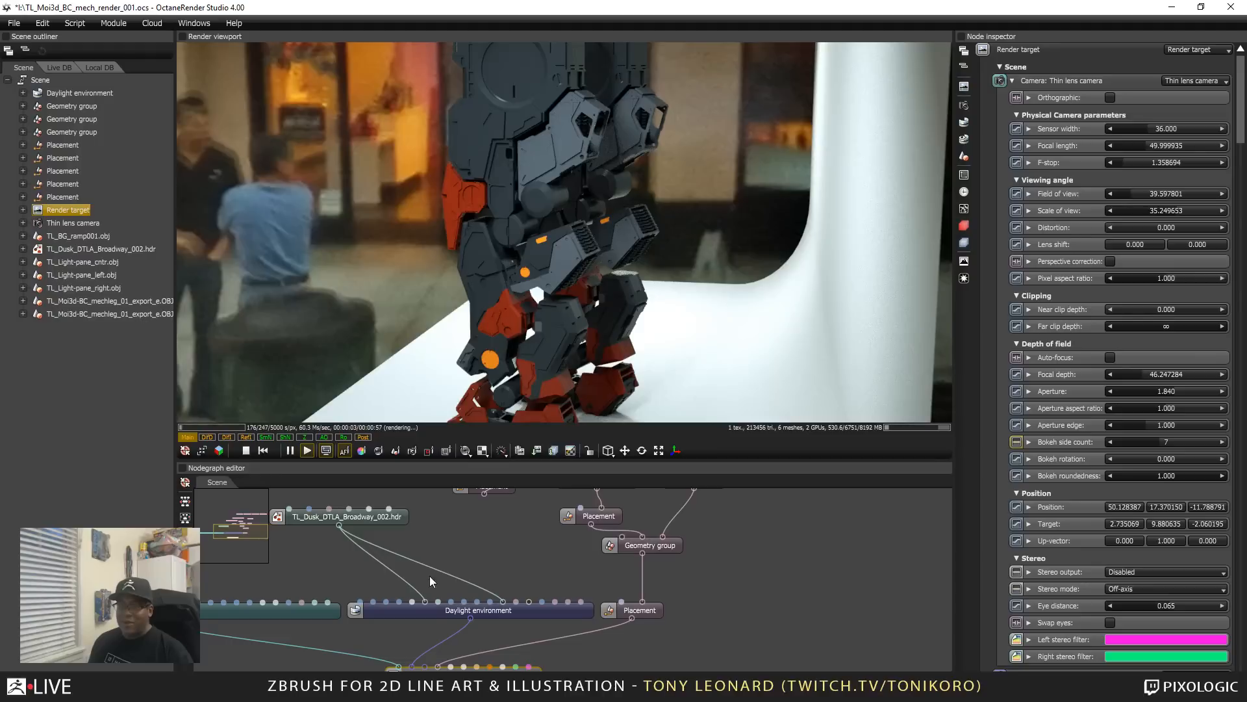
Step: Enlarge the render viewport over the node graph and orbit the camera around the mech legs to see them from the opposite side
drag(523, 592, 742, 653)
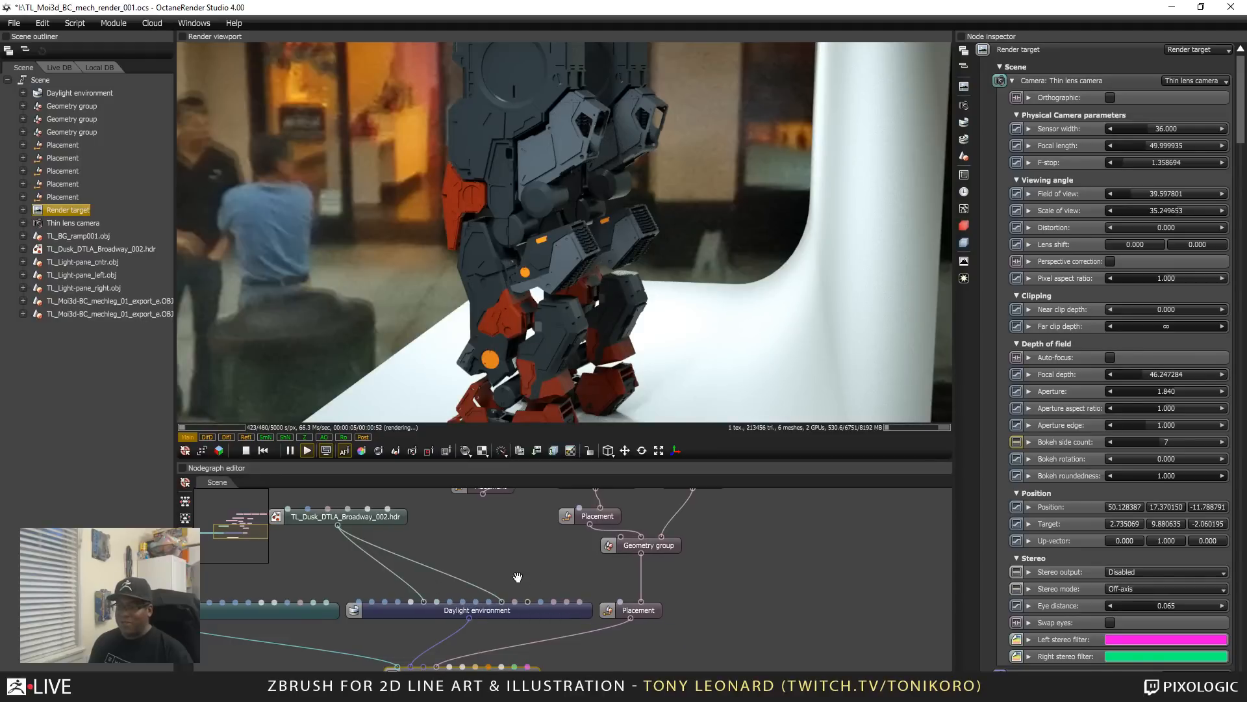
drag(517, 535, 552, 626)
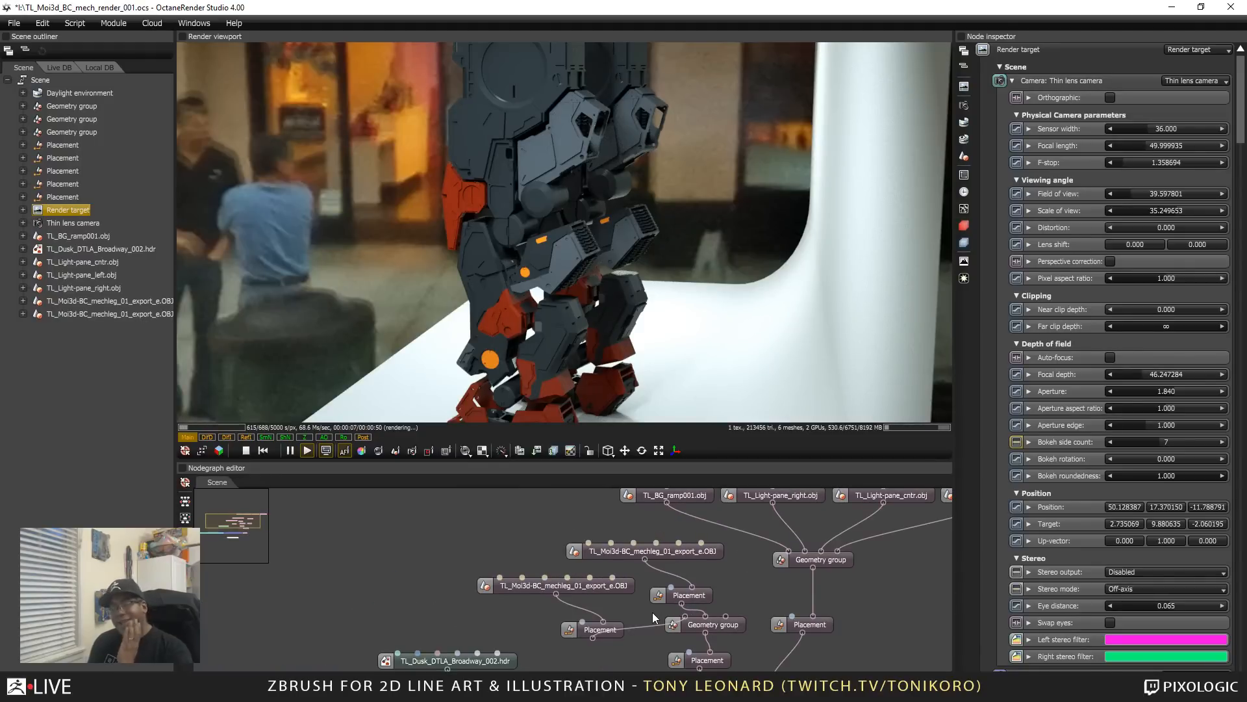
drag(434, 552, 426, 602)
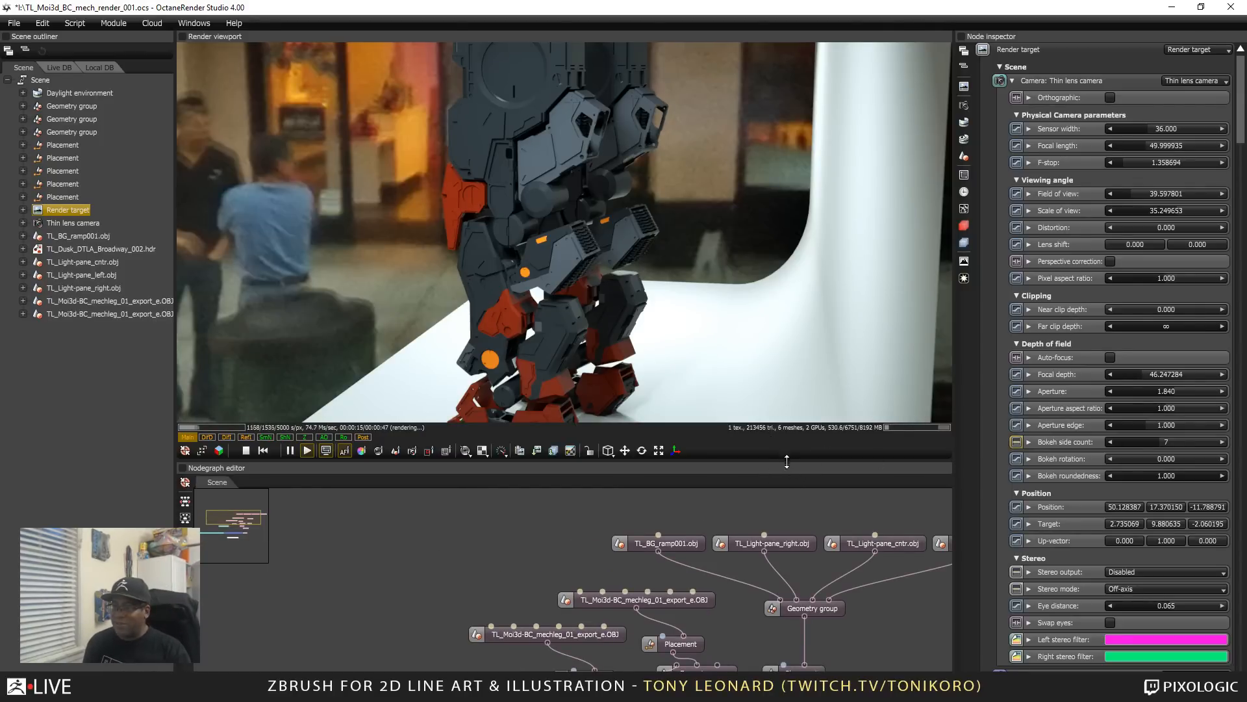
drag(787, 461, 787, 580)
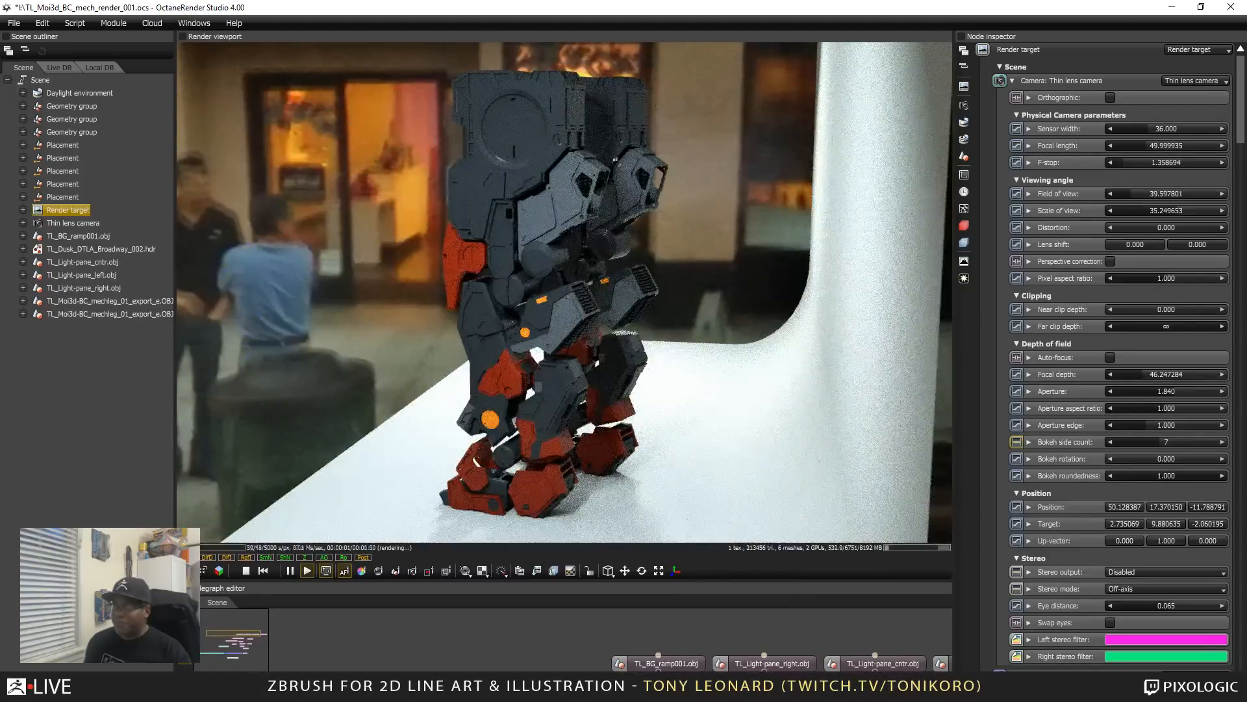
drag(615, 159, 773, 164)
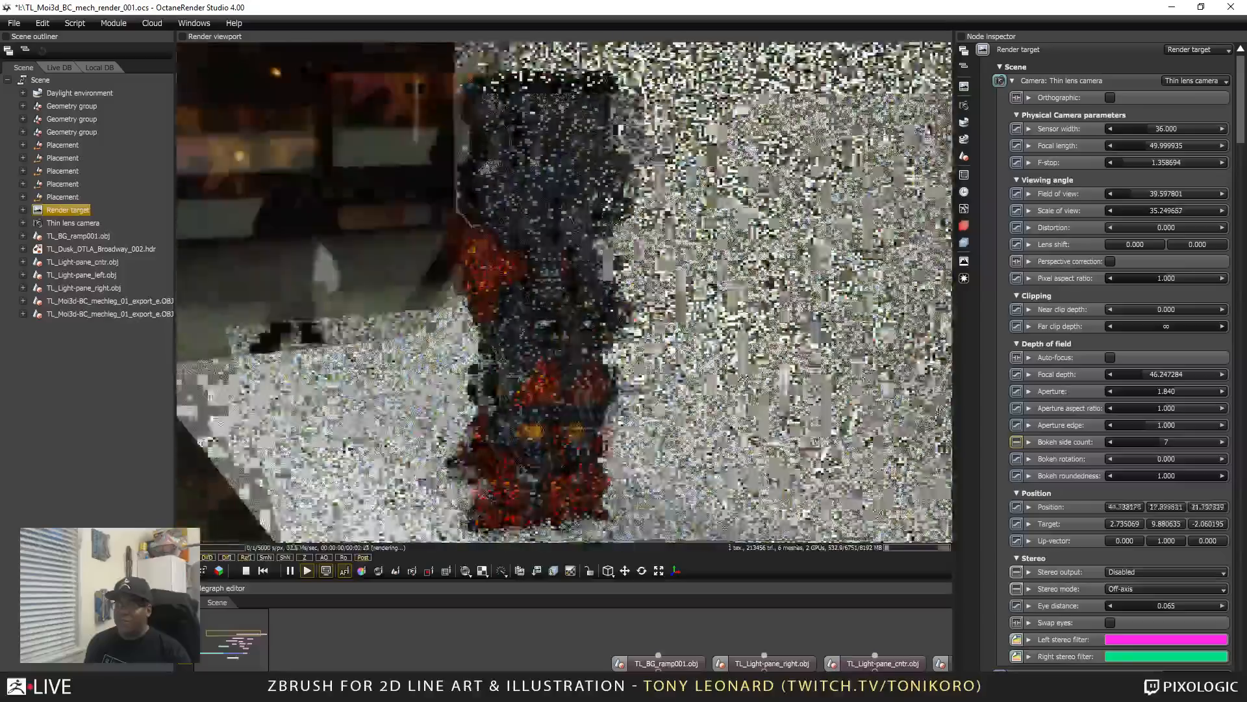
drag(486, 166, 646, 167)
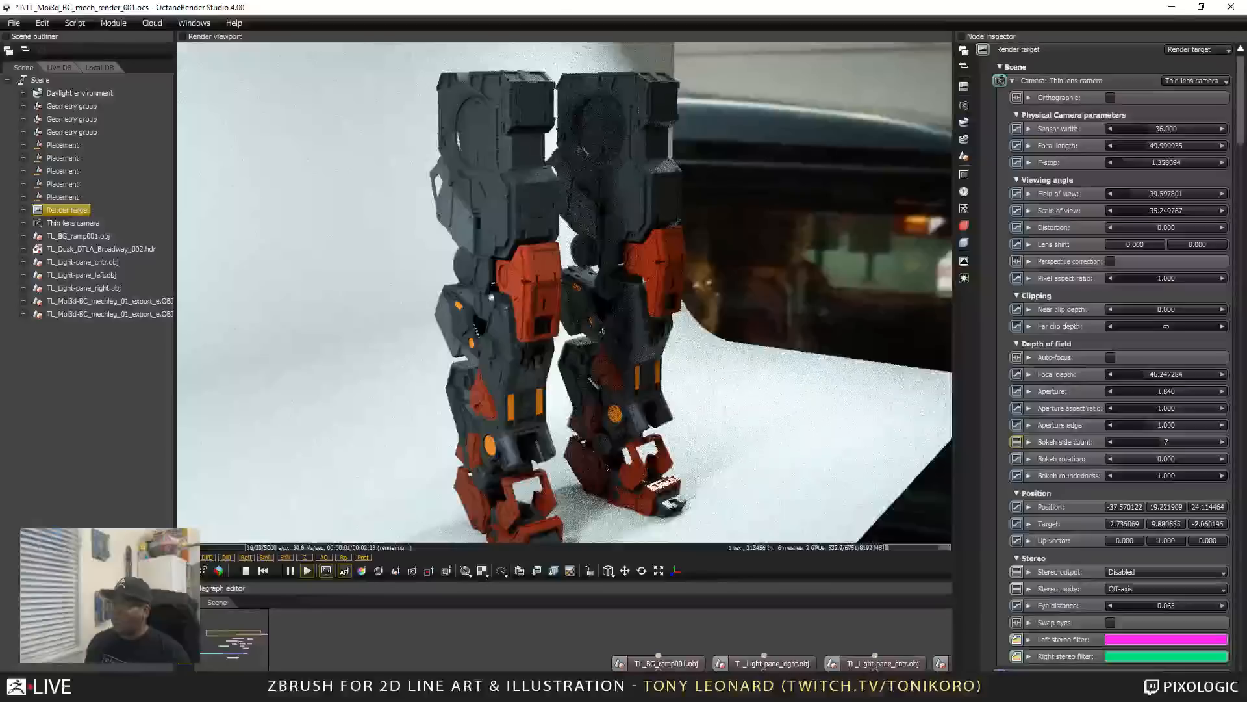
Step: Switch to ZBrush and examine the mech's upper body and legs from several angles
click(1172, 7)
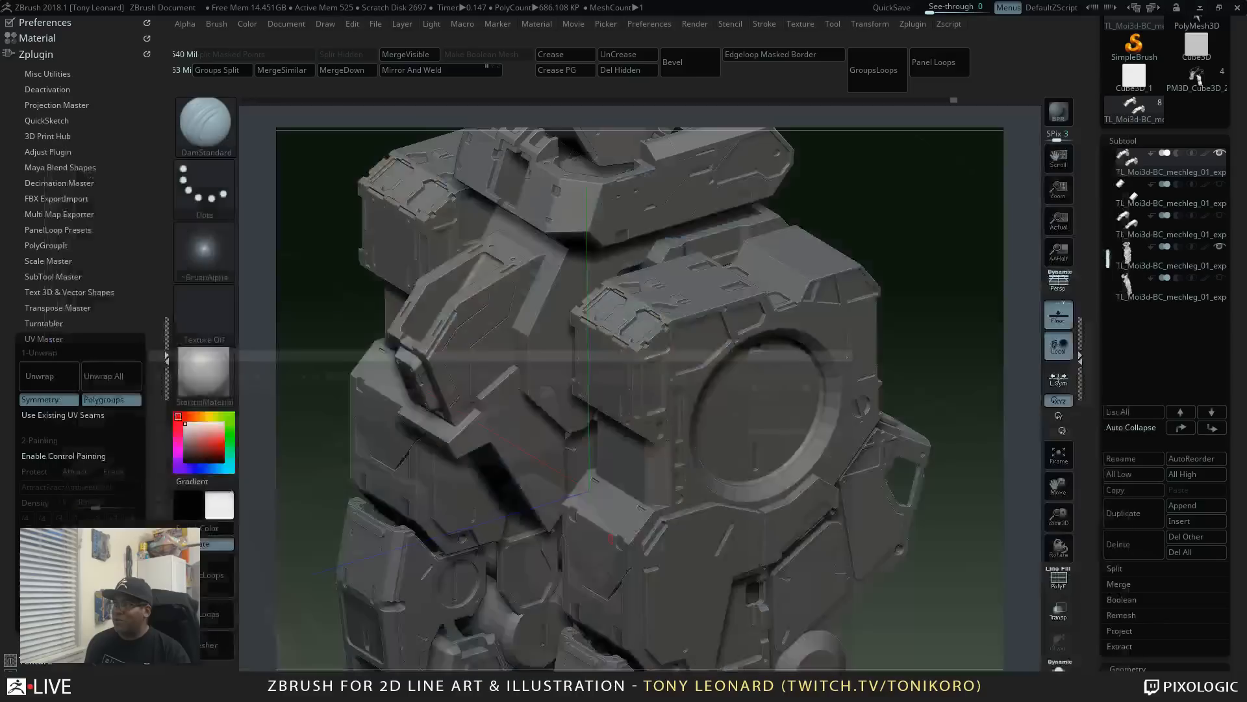
click(1174, 5)
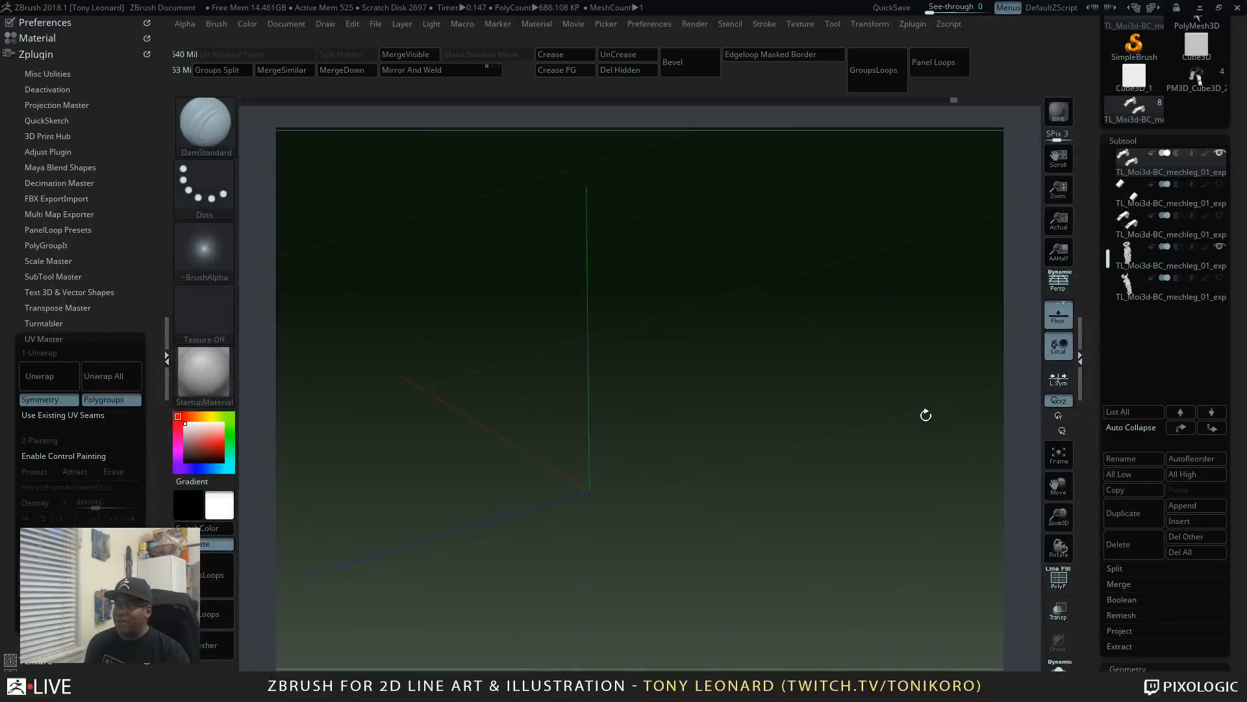
drag(965, 382, 909, 428)
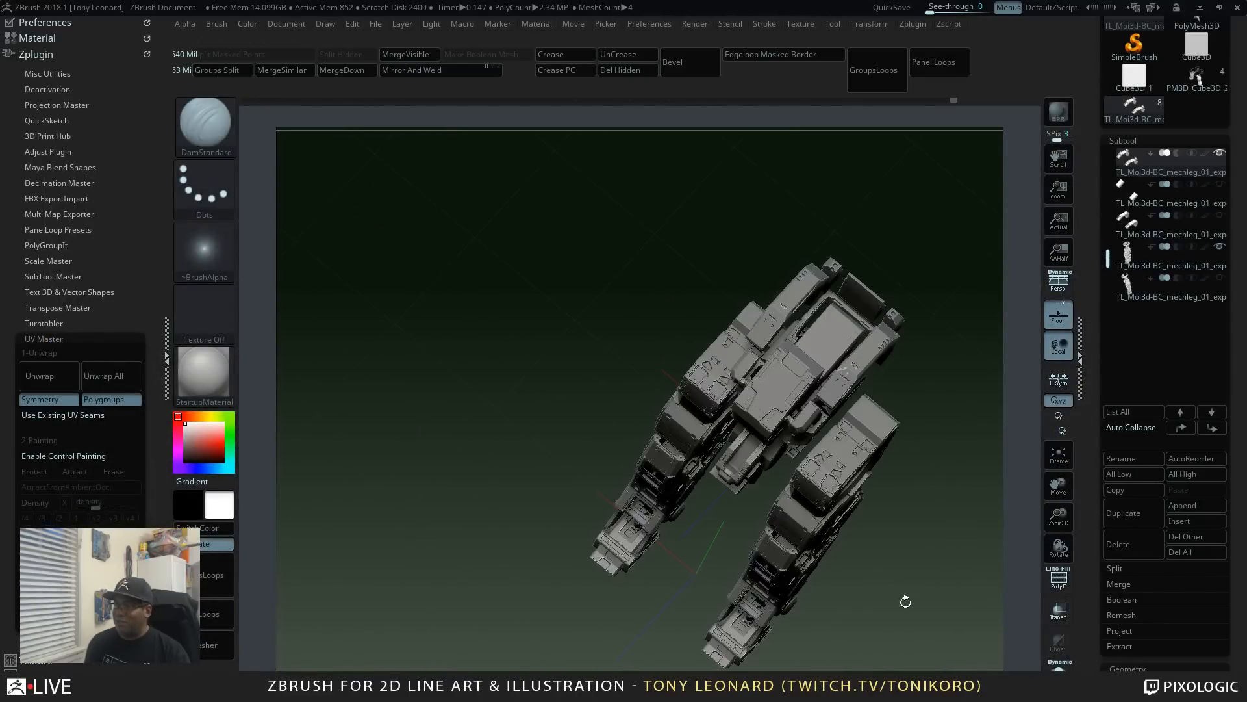
drag(959, 449, 883, 367)
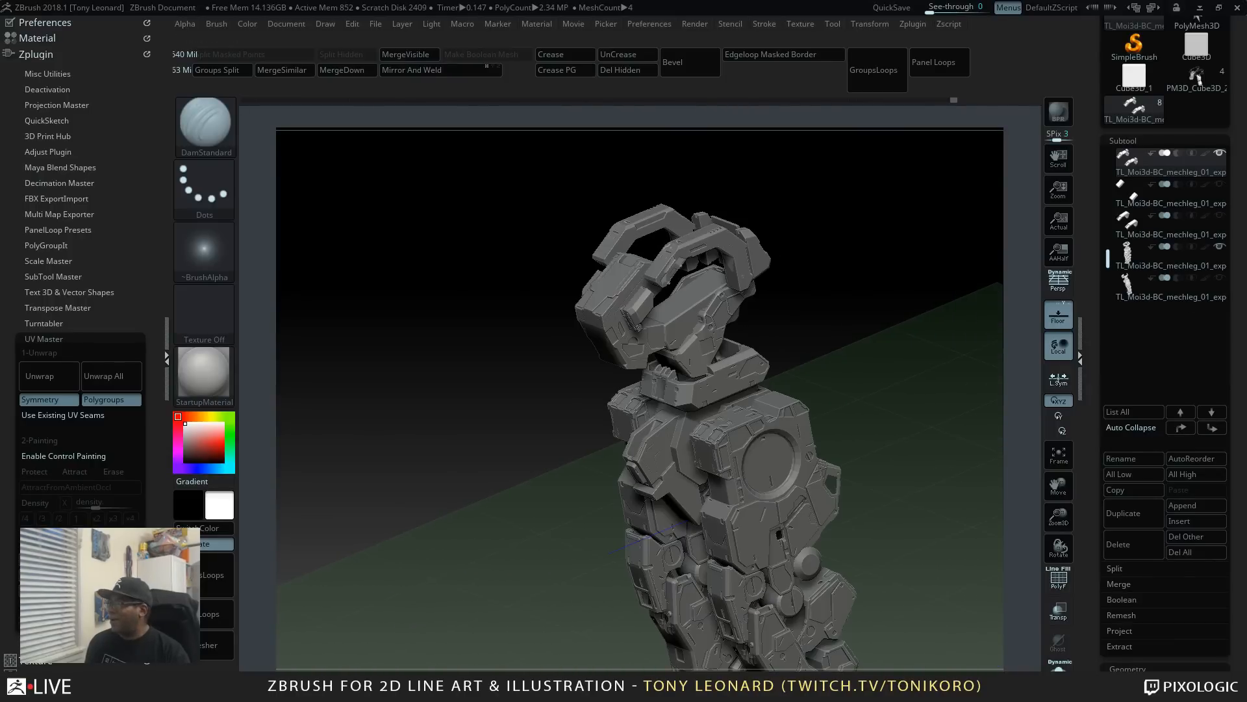
mouse_move(851, 311)
mouse_down()
mouse_move(854, 370)
mouse_move(899, 377)
mouse_up()
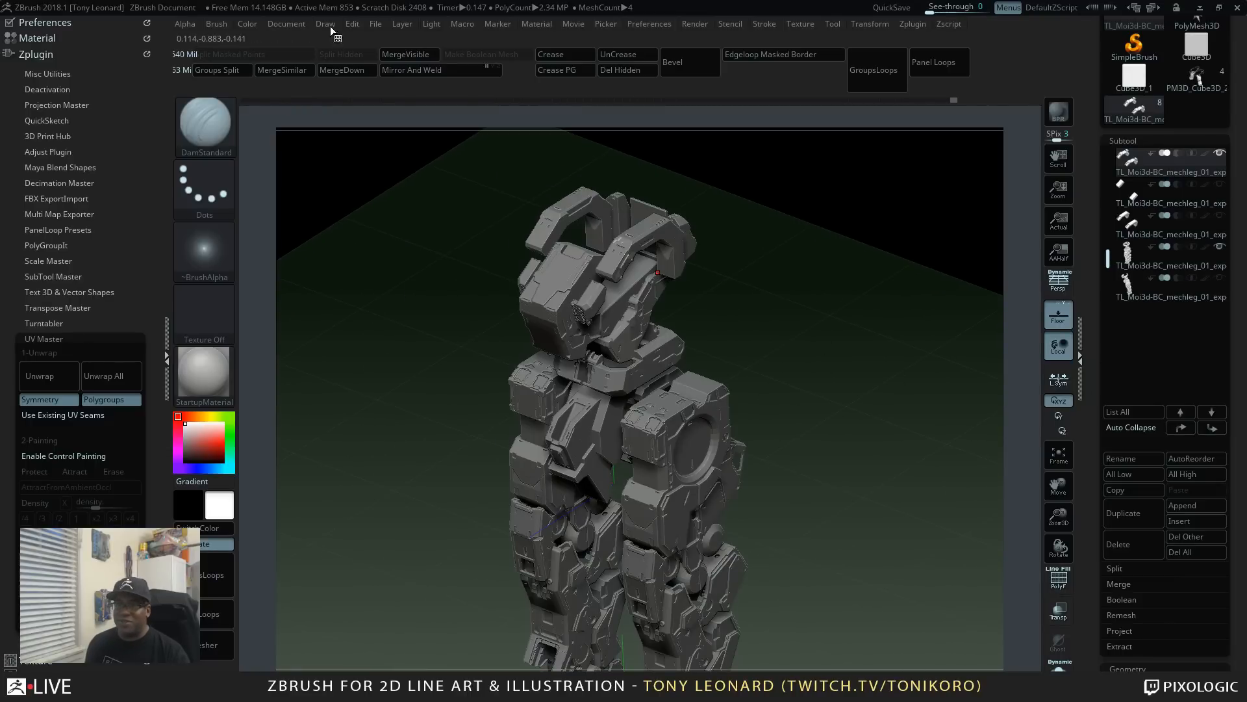
Step: Open the recent project TL_BC_mech_cannon_proj.ZPR without saving the changes to the current project
key(comma)
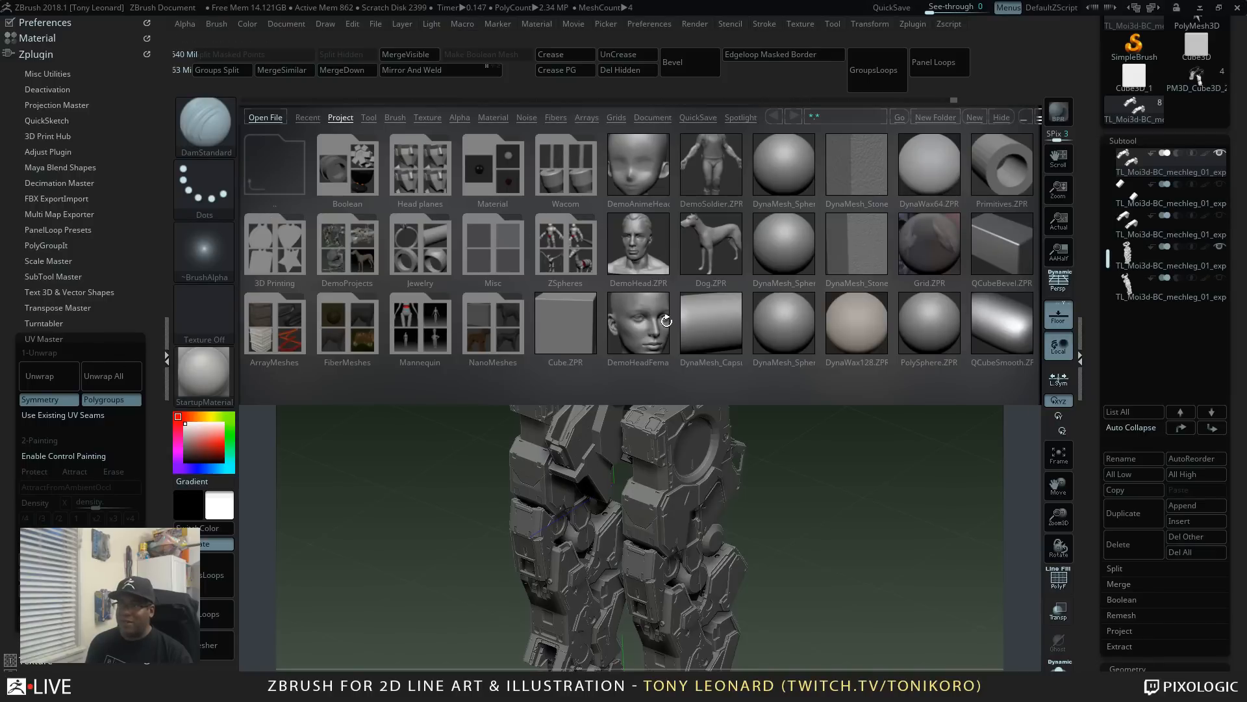
click(308, 117)
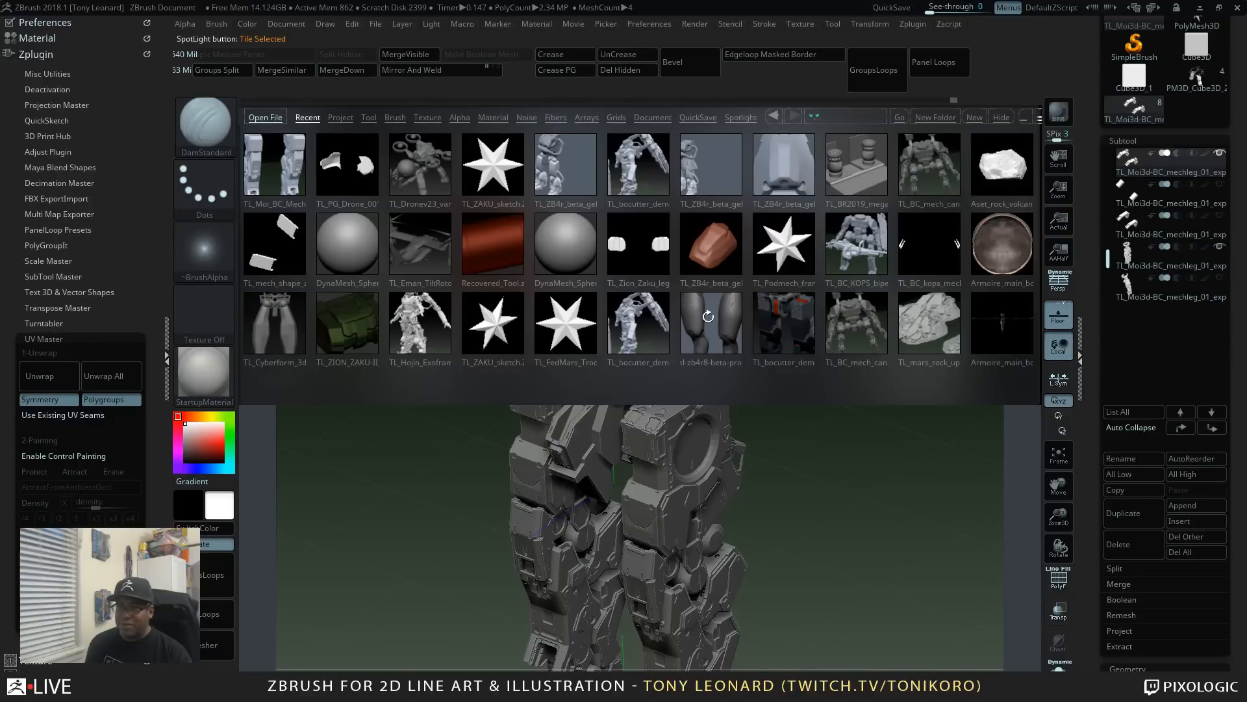
click(513, 320)
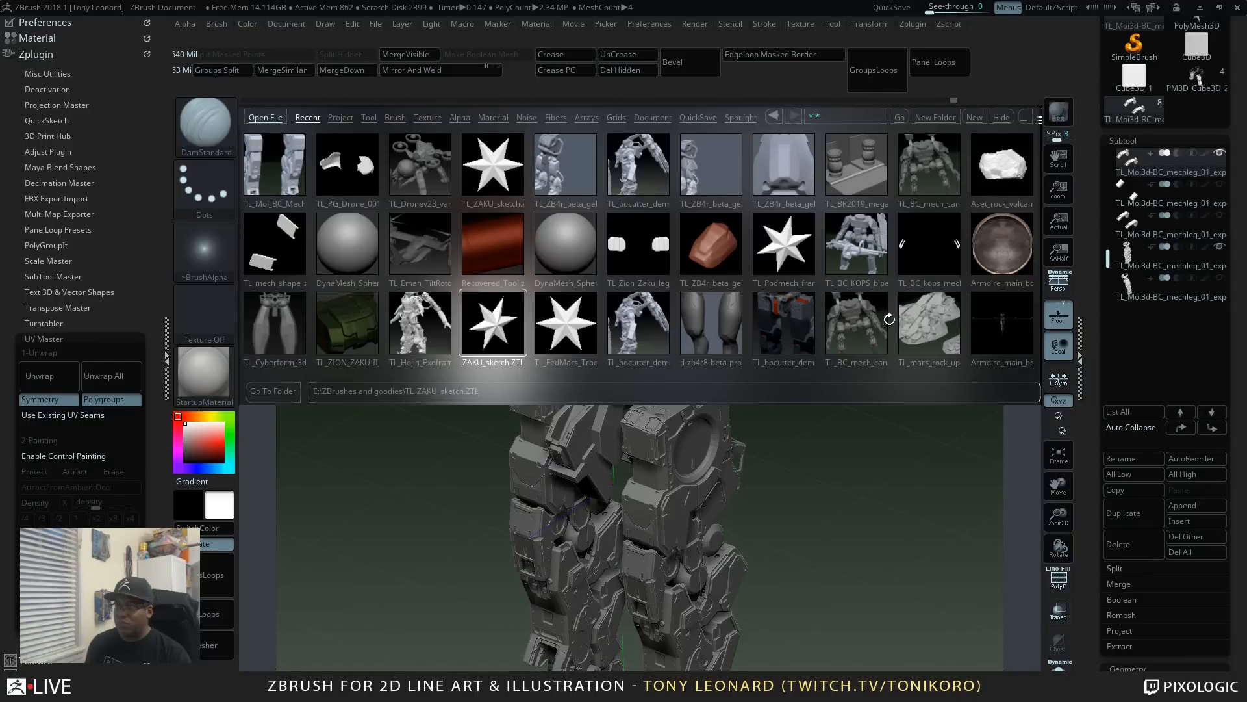
drag(887, 321, 556, 325)
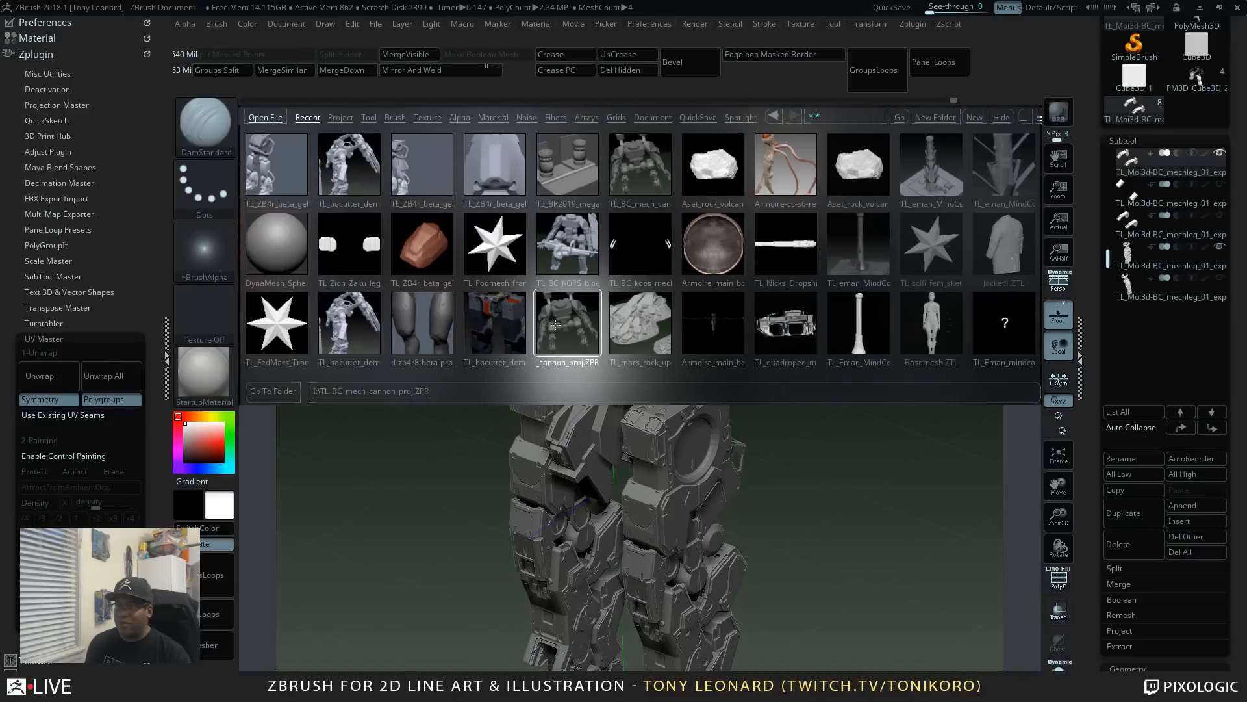
double_click(567, 334)
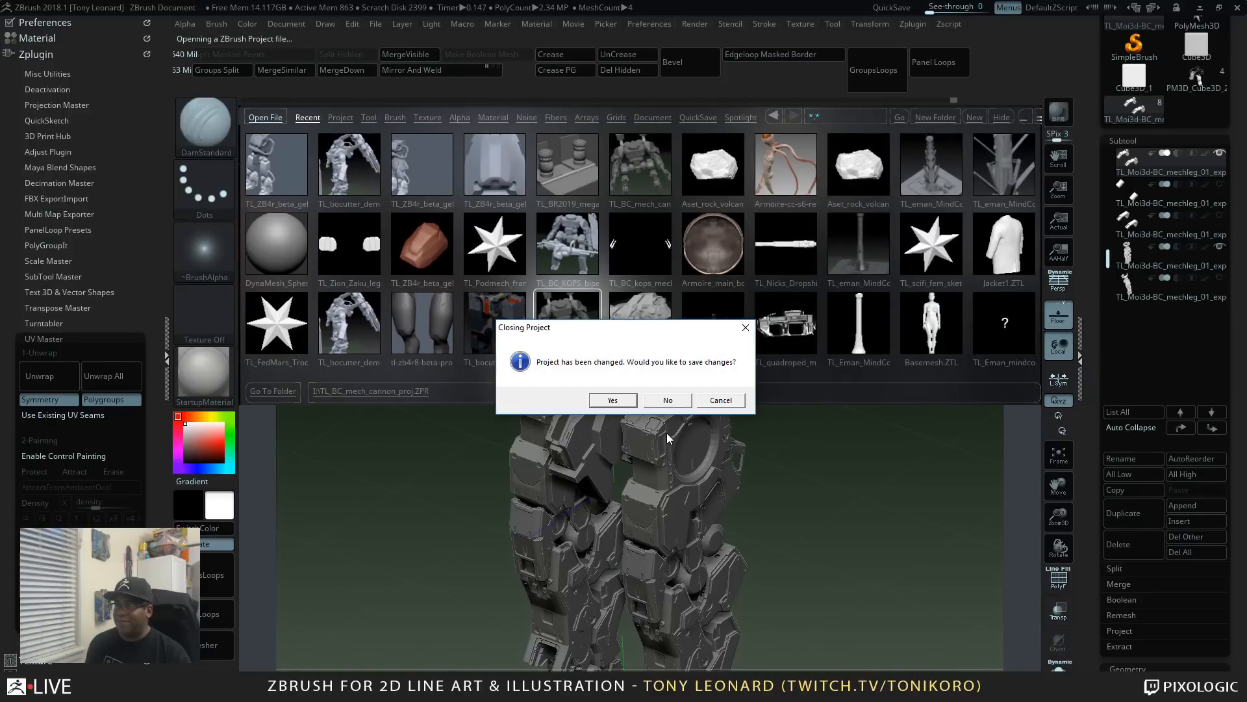
click(670, 401)
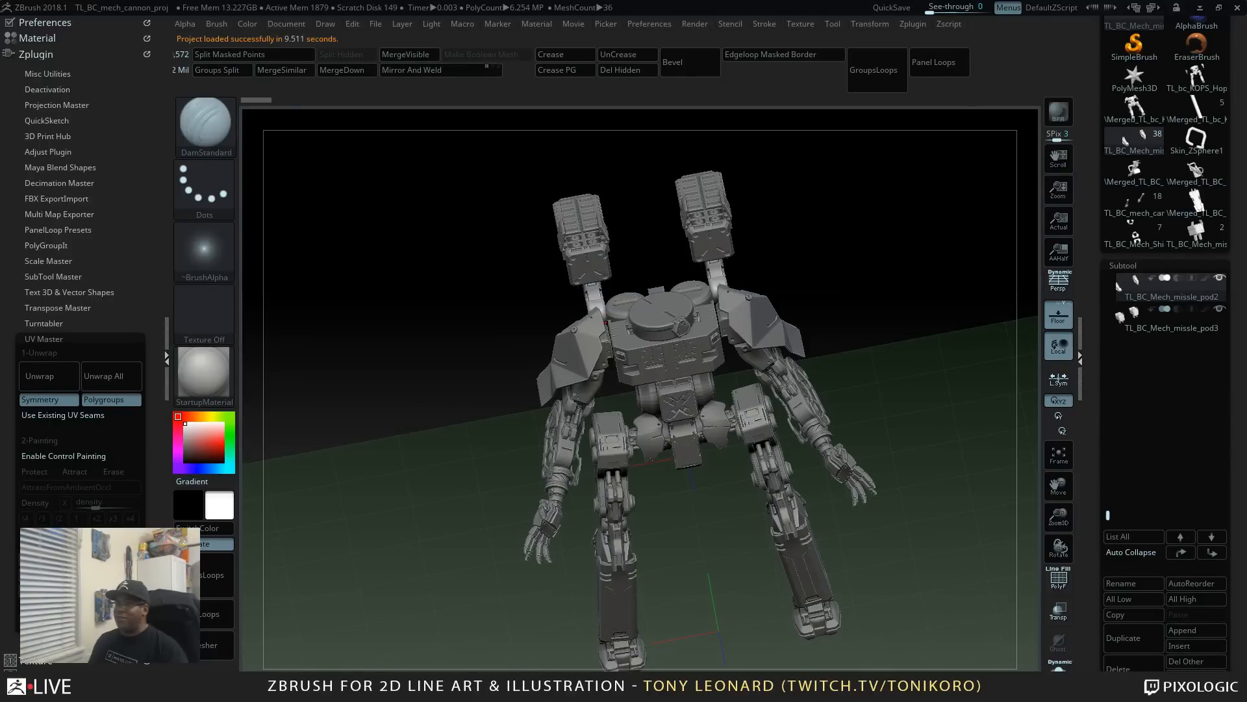
Step: Examine the full cannon mech with its missile pods from the front and both sides
drag(997, 320, 917, 506)
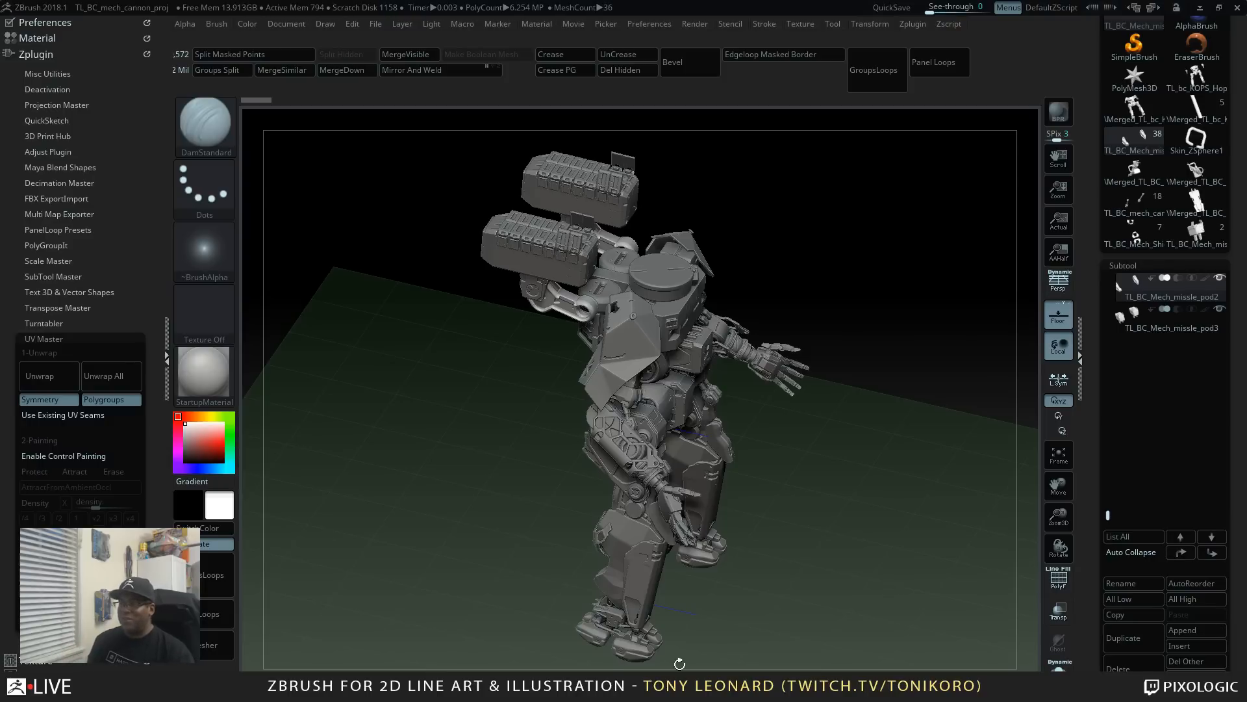
drag(784, 565, 776, 505)
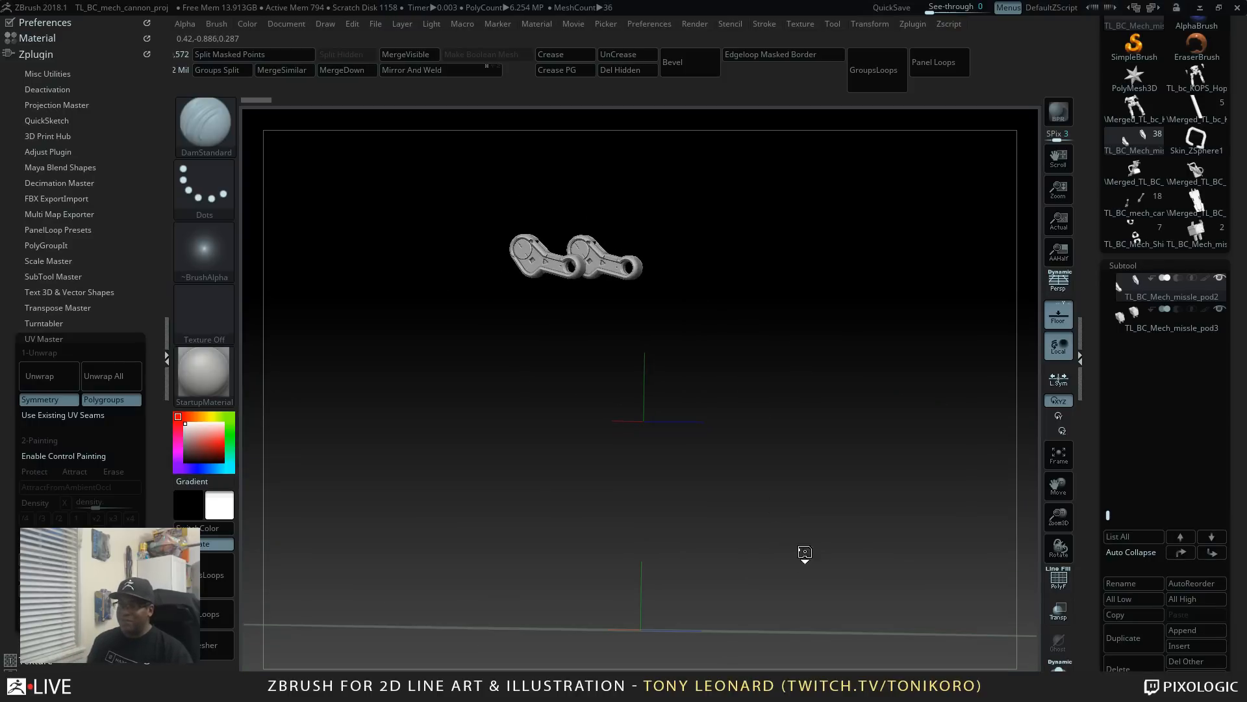
drag(802, 554, 898, 494)
alt+drag(882, 472, 838, 536)
shift+drag(802, 590, 876, 527)
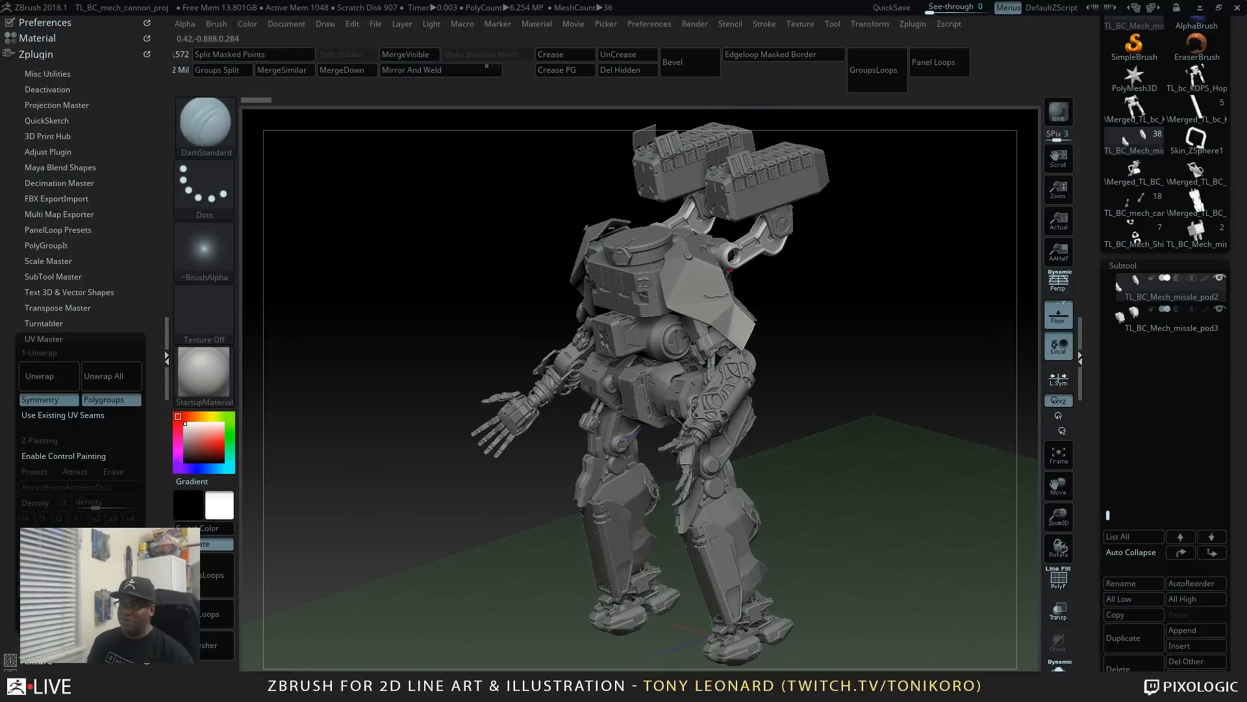
drag(821, 515, 856, 532)
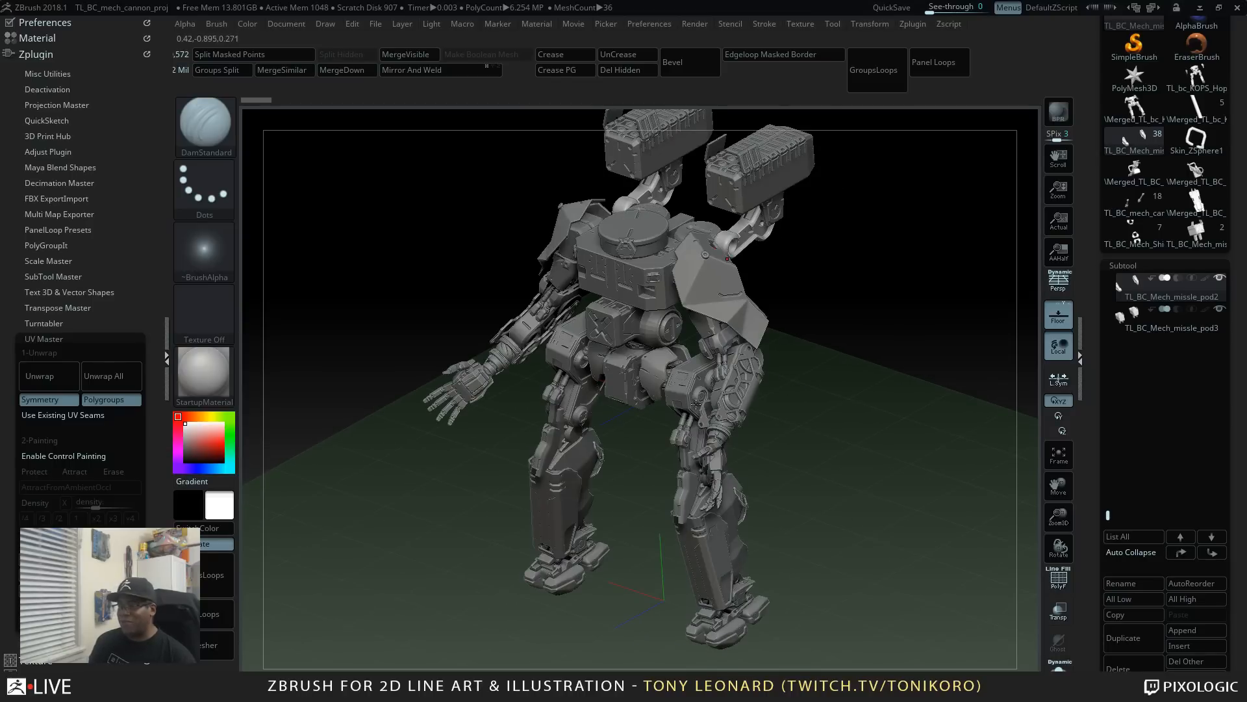
alt+drag(788, 495, 751, 493)
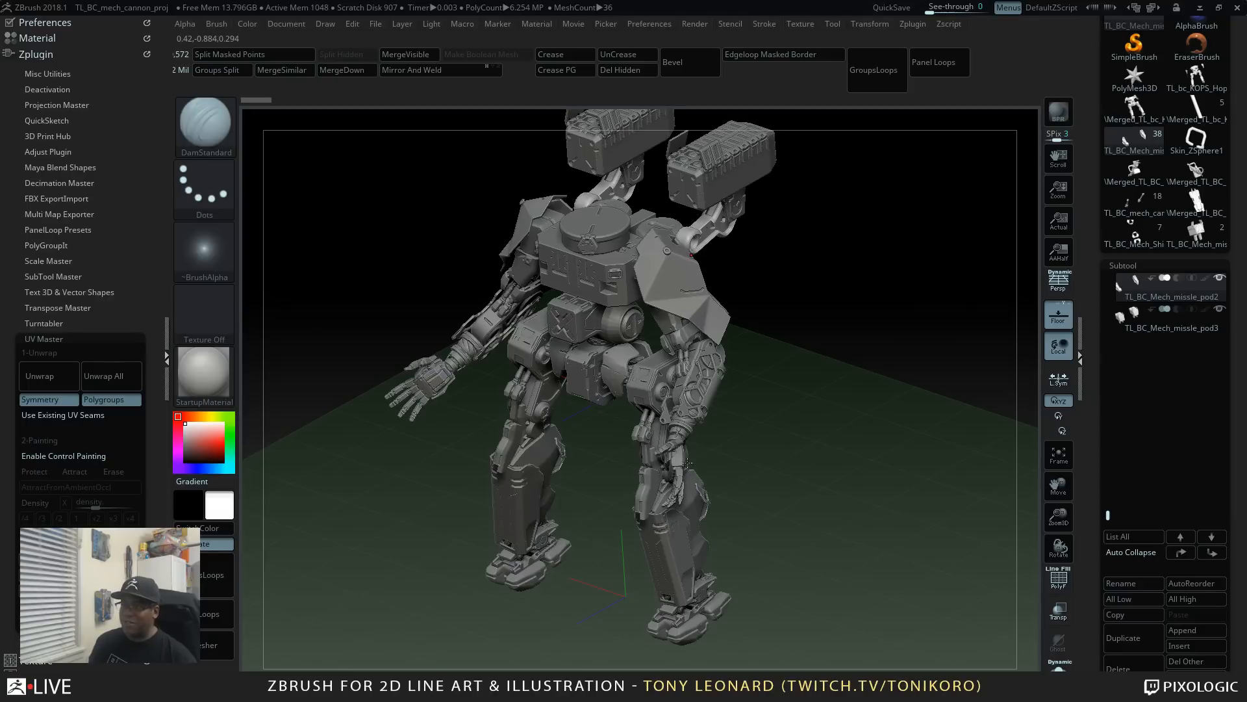
Step: Inspect the mech's back, missile pod mounts and hip armor up close from behind
alt+drag(785, 481, 812, 536)
alt+drag(840, 472, 861, 534)
alt+drag(875, 499, 857, 552)
drag(857, 553, 899, 583)
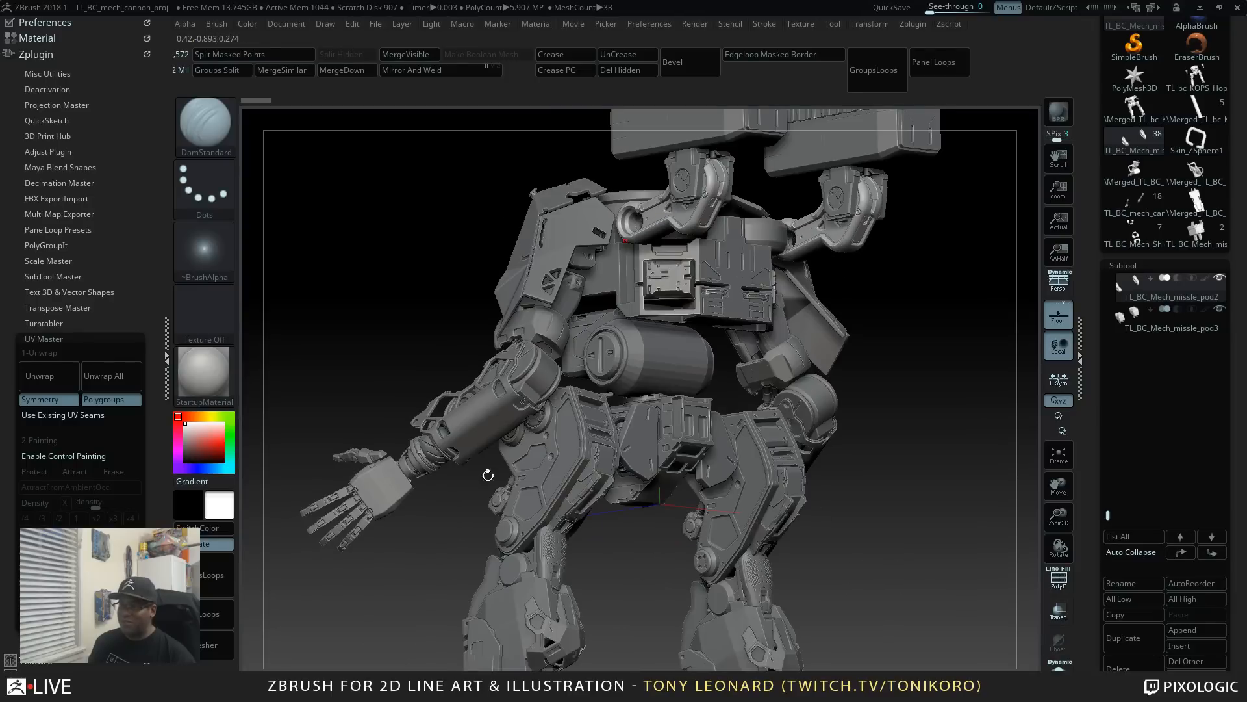
drag(379, 587, 399, 532)
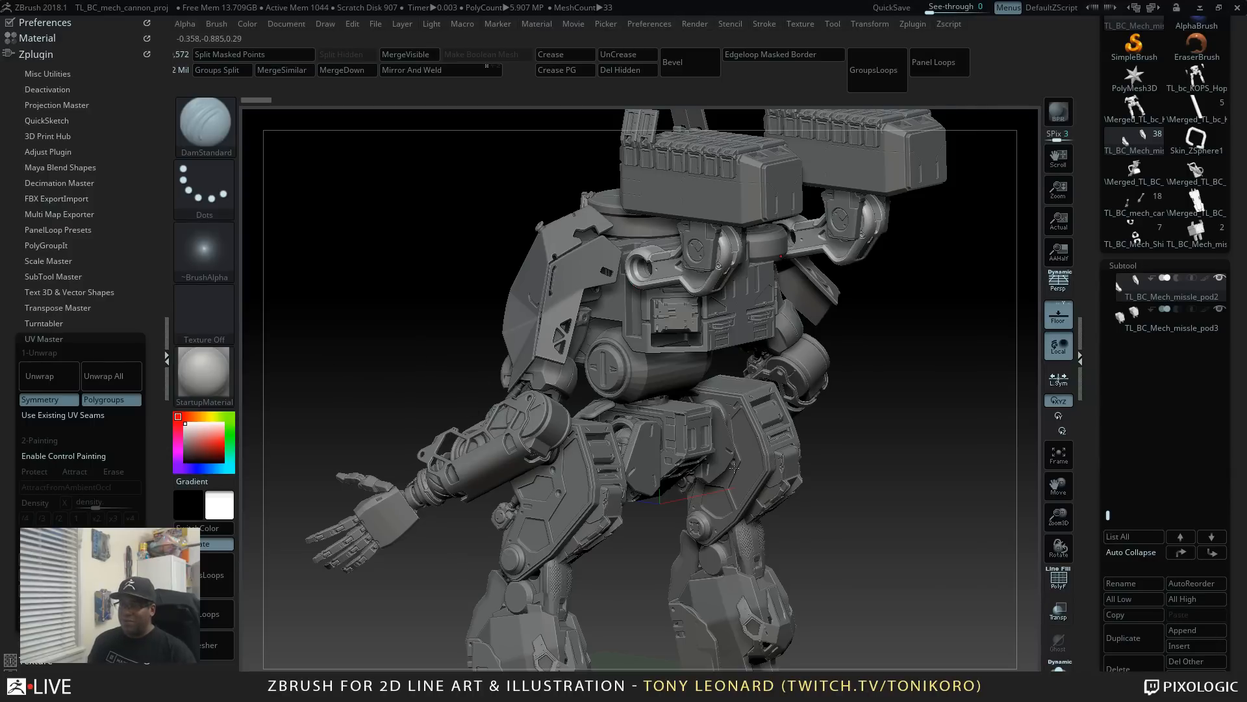
drag(882, 526, 915, 536)
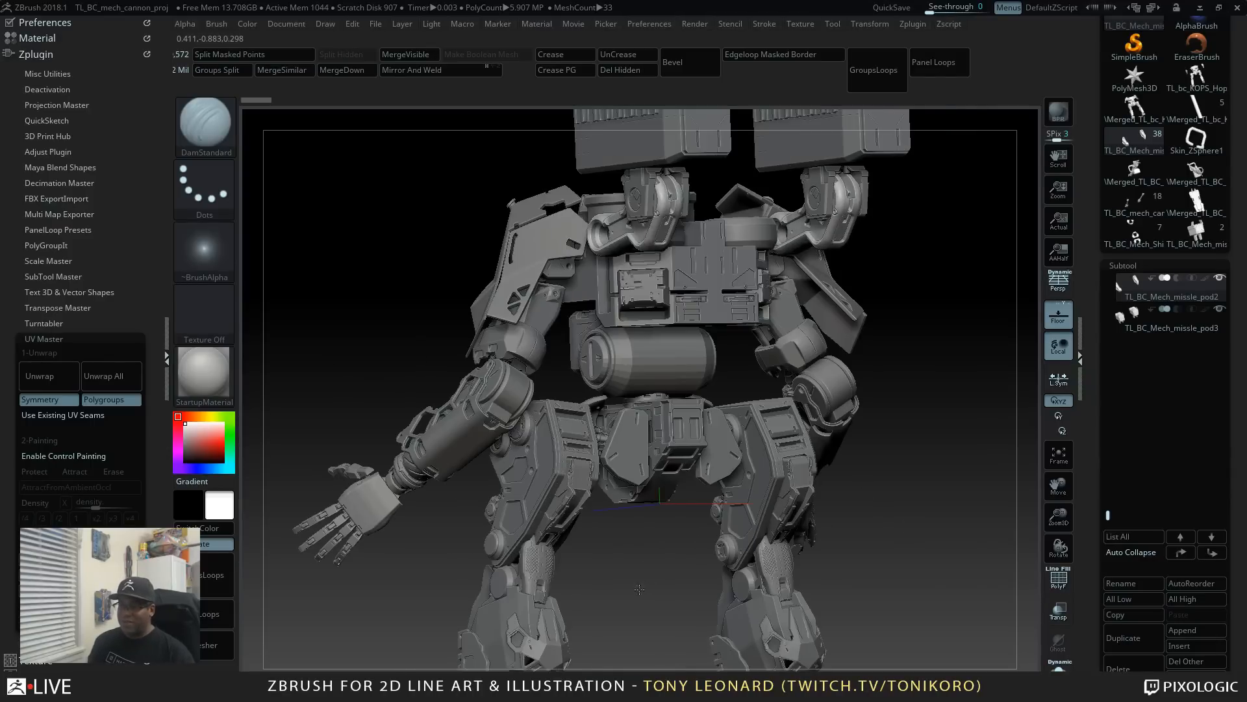
drag(638, 583, 716, 518)
Step: Inspect the mech's legs, knee armor and feet from the side and from a raised rear angle
drag(742, 597, 442, 491)
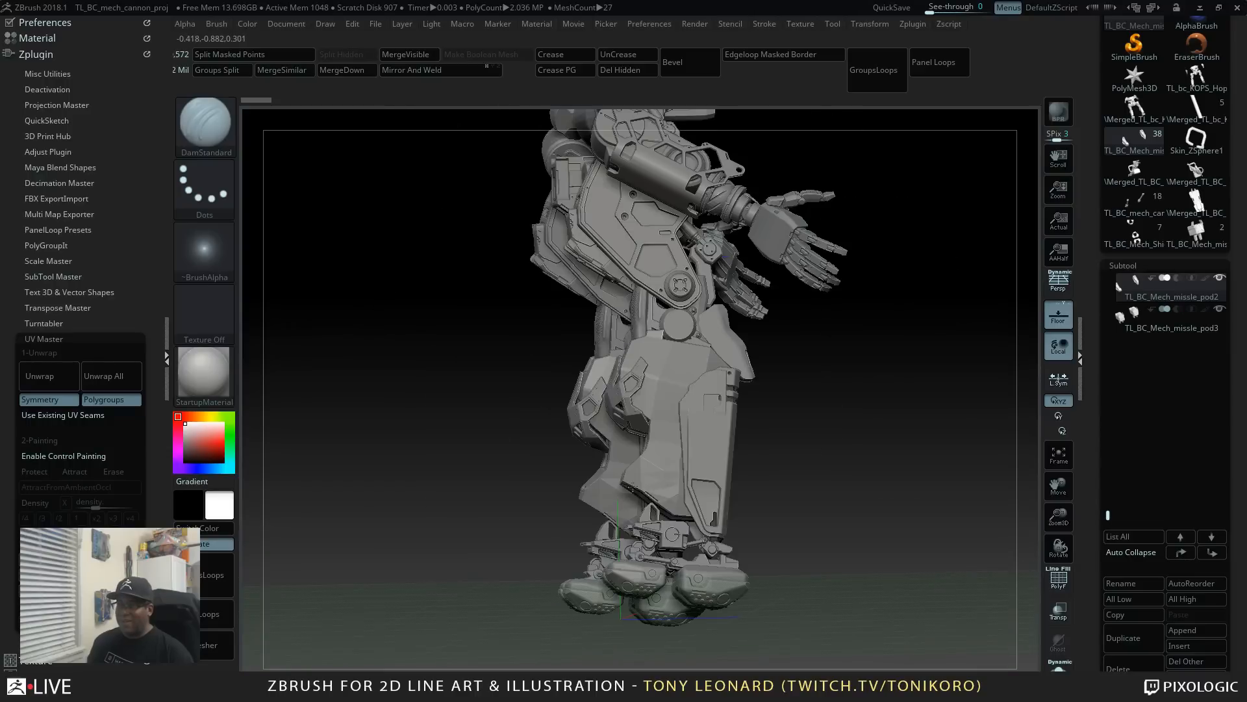
mouse_move(925, 447)
mouse_down()
mouse_move(944, 468)
mouse_move(933, 440)
mouse_up()
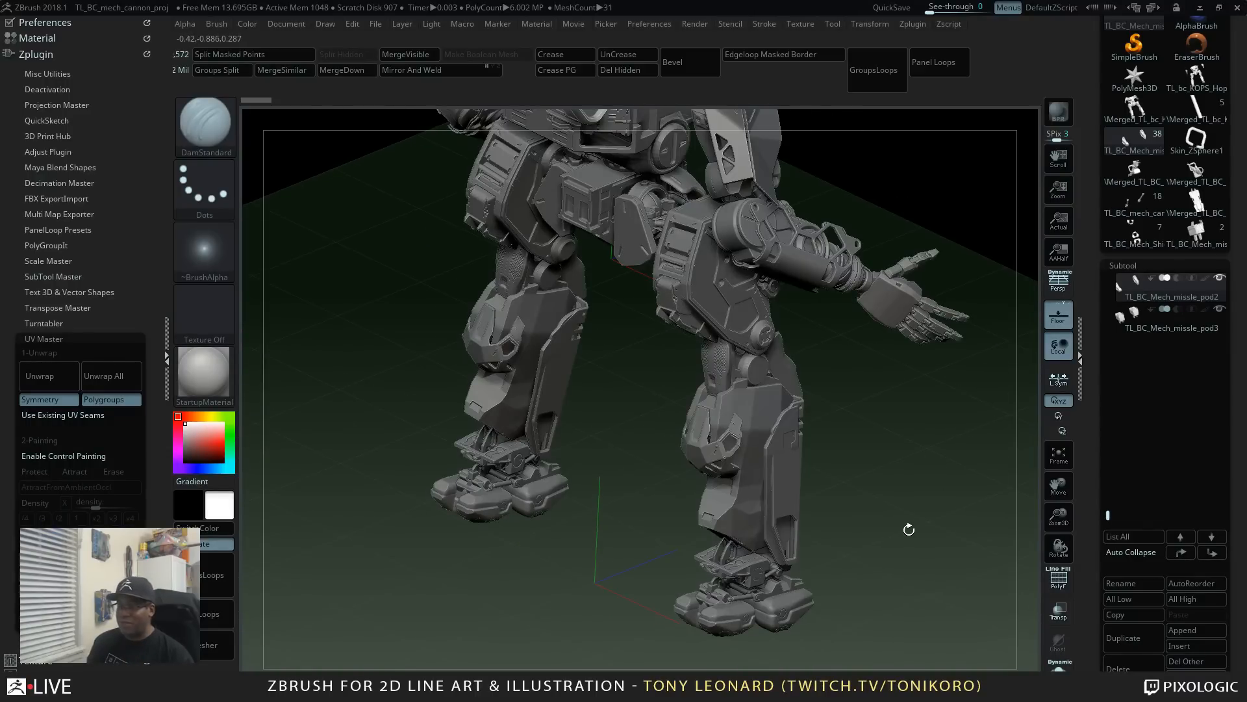
drag(909, 523, 927, 573)
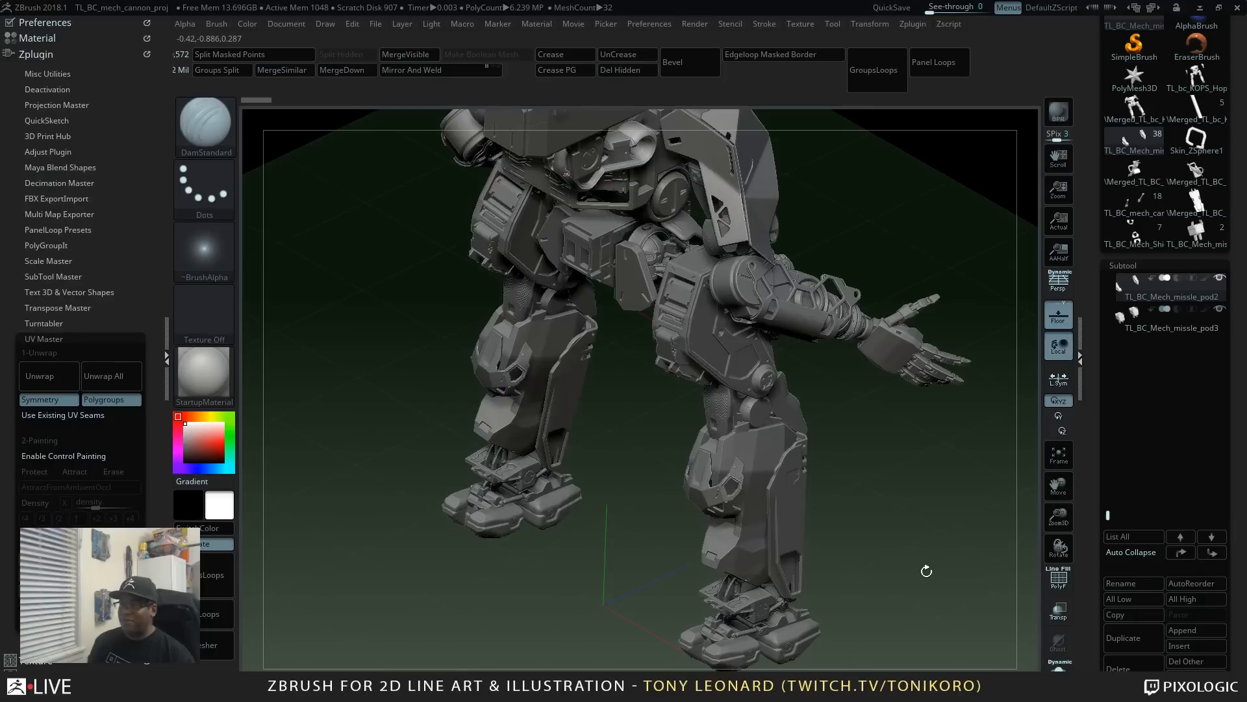
alt+drag(901, 479, 899, 538)
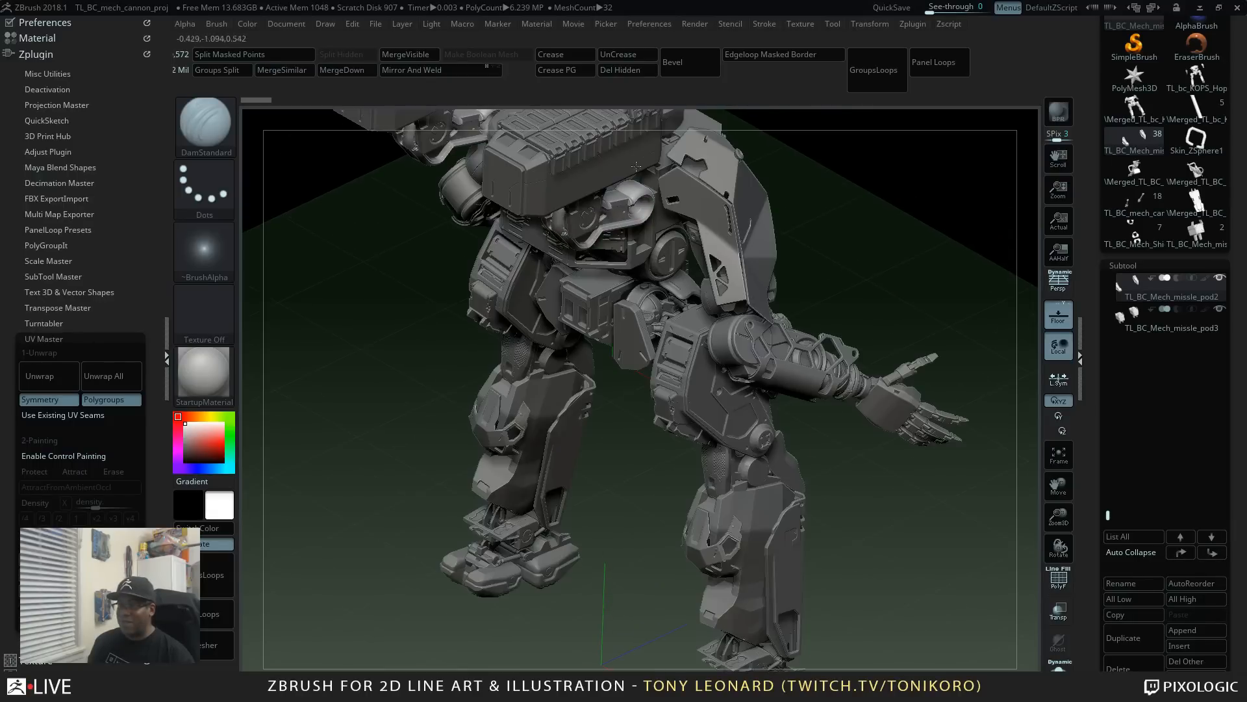
Step: Turn on the polyframe display and make the missile pod the active subtool to inspect its polygroups
drag(839, 244, 872, 337)
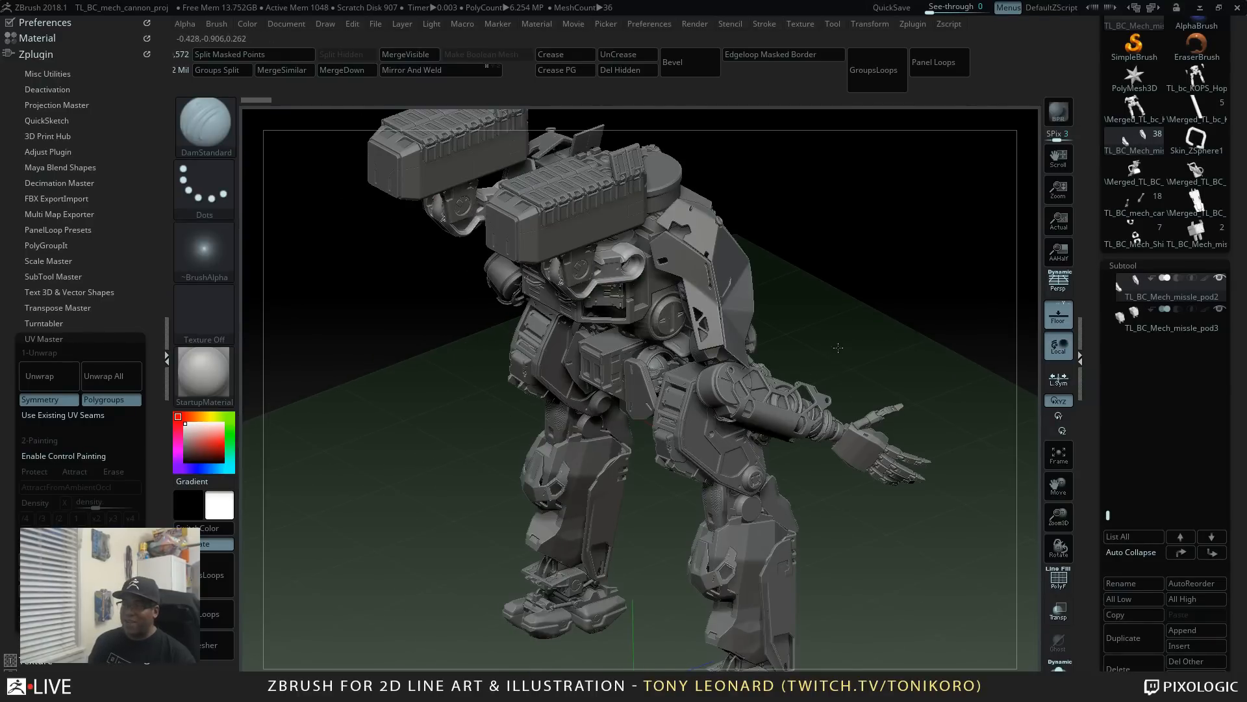
mouse_move(838, 347)
mouse_down()
mouse_move(844, 317)
mouse_move(854, 380)
mouse_move(850, 331)
mouse_move(875, 383)
mouse_move(878, 348)
mouse_move(839, 322)
mouse_move(827, 359)
mouse_up()
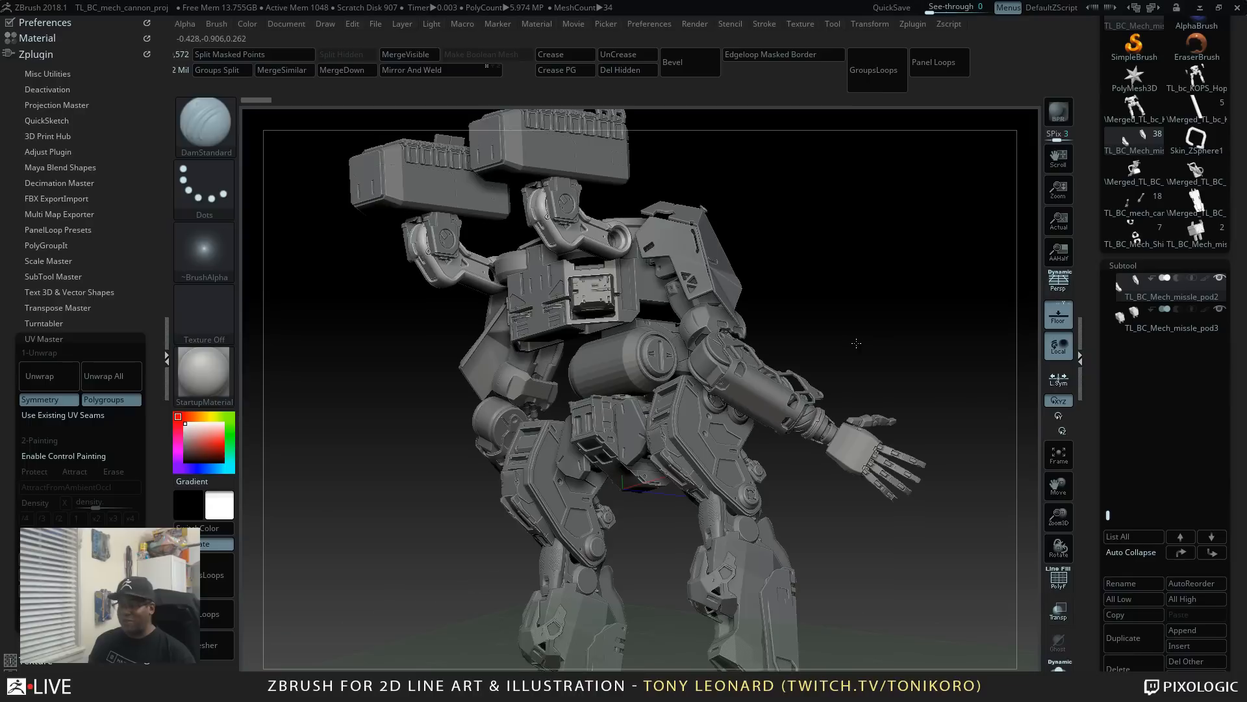
key(shift+f)
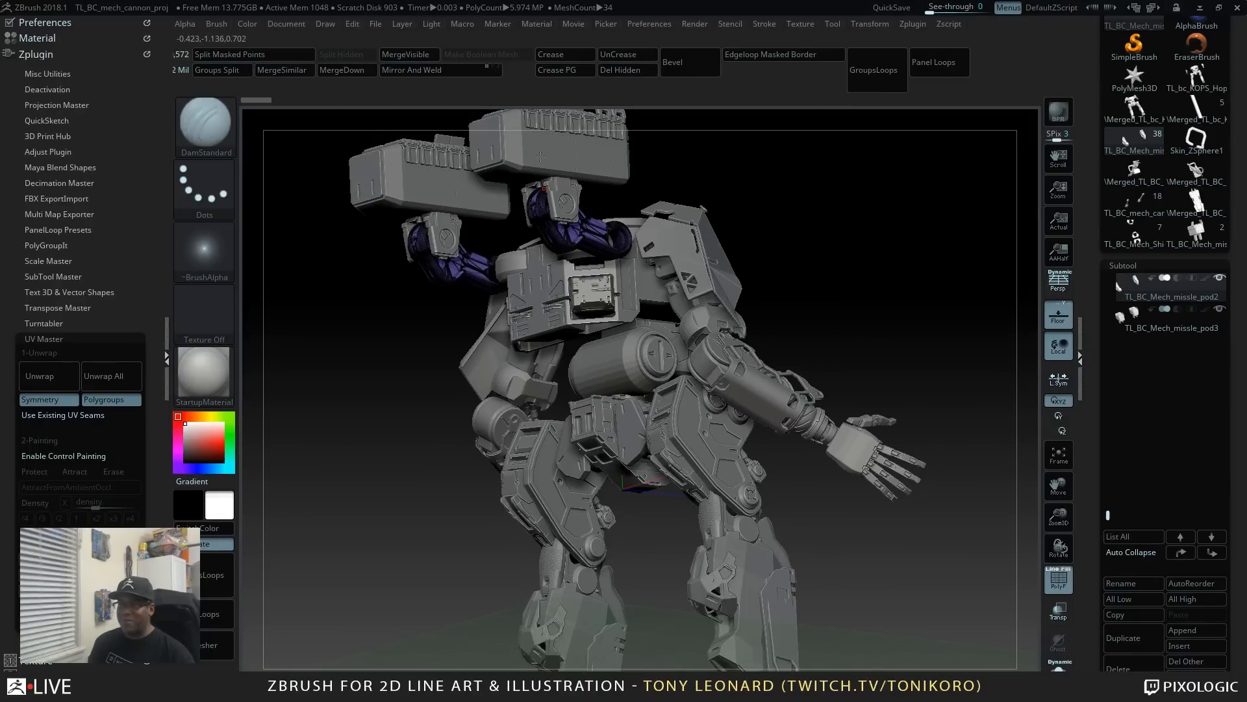
alt+click(541, 172)
mouse_move(806, 246)
mouse_down()
mouse_move(870, 295)
mouse_move(835, 284)
mouse_move(799, 295)
mouse_move(863, 353)
mouse_move(853, 348)
mouse_move(879, 418)
mouse_up()
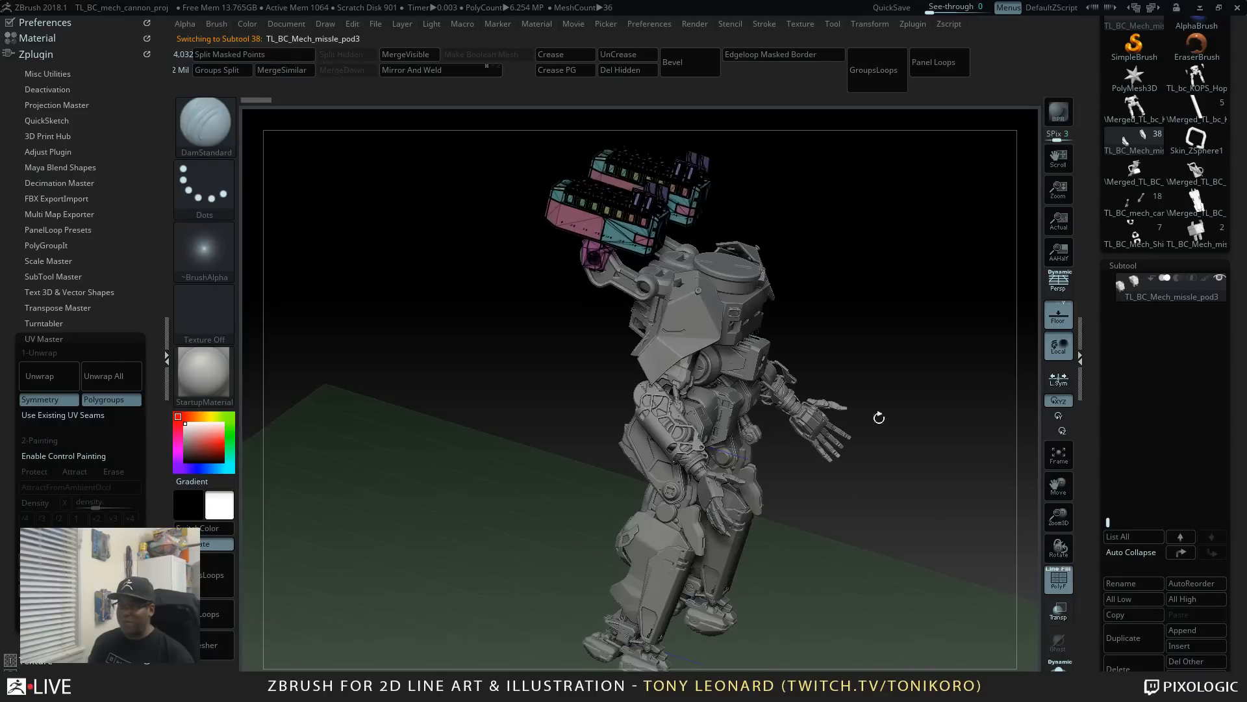
Step: Make the shoulder armor the active subtool and inspect its wireframe up close
alt+click(688, 317)
drag(835, 326, 835, 357)
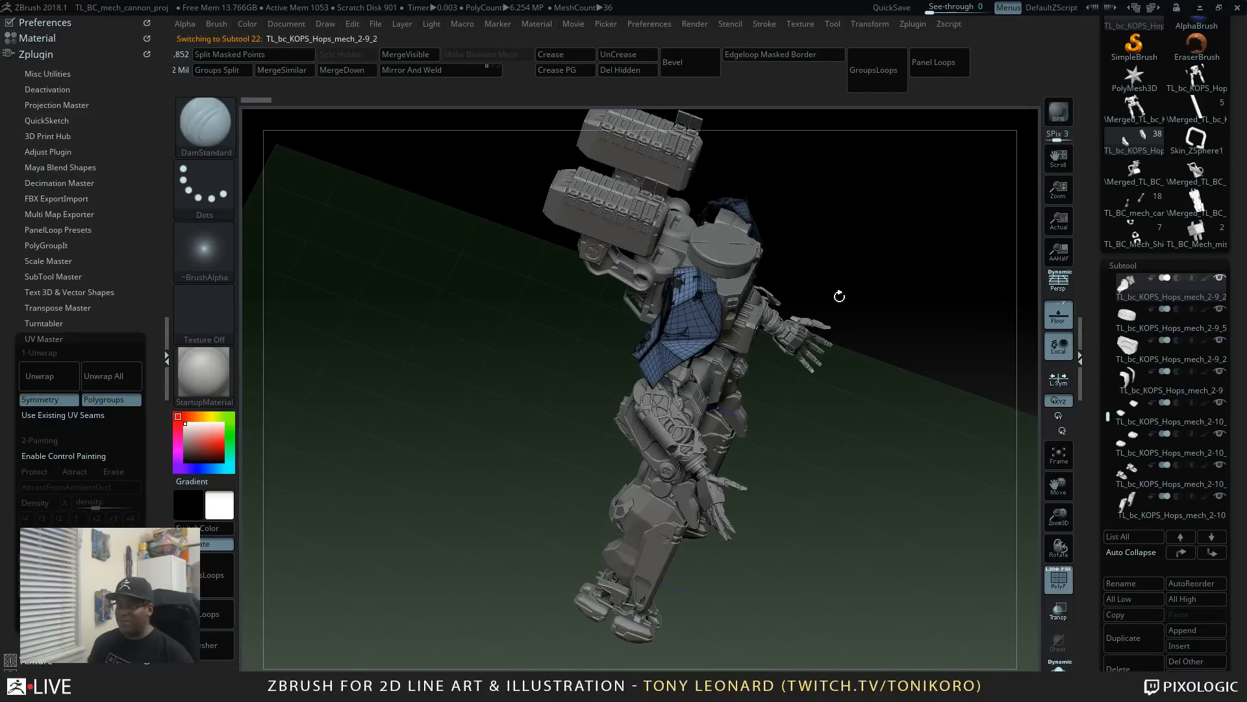
drag(839, 295, 575, 433)
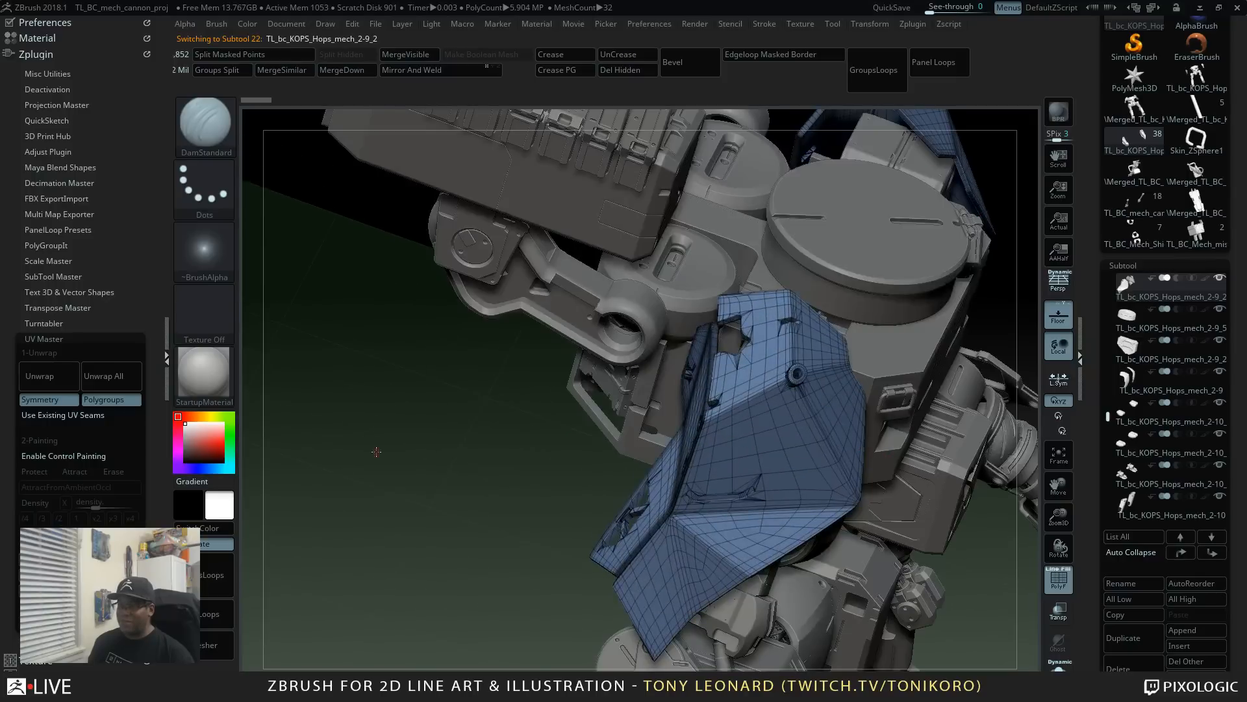
alt+drag(376, 452, 306, 457)
drag(337, 406, 695, 463)
alt+drag(809, 519, 922, 585)
drag(894, 469, 844, 448)
drag(895, 357, 734, 523)
Step: Examine the mech's arms, hips and leg armor from the side and from raised angles
alt+drag(562, 543, 446, 392)
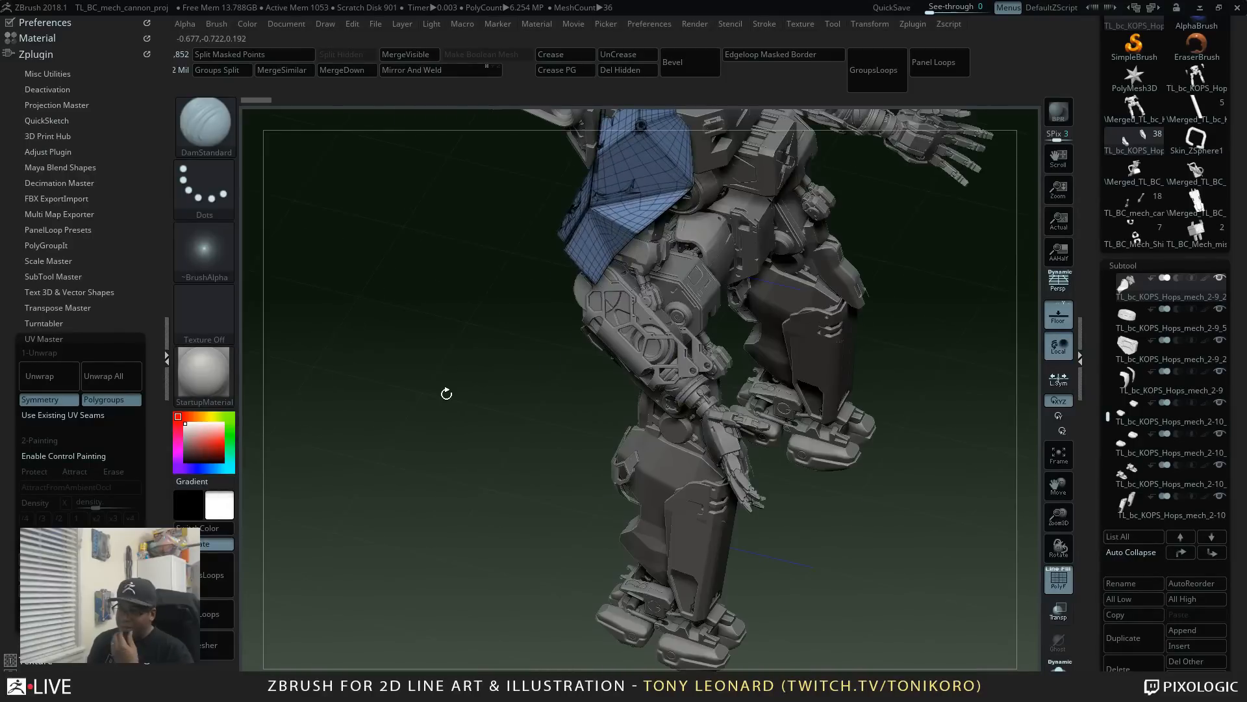
drag(479, 546, 450, 493)
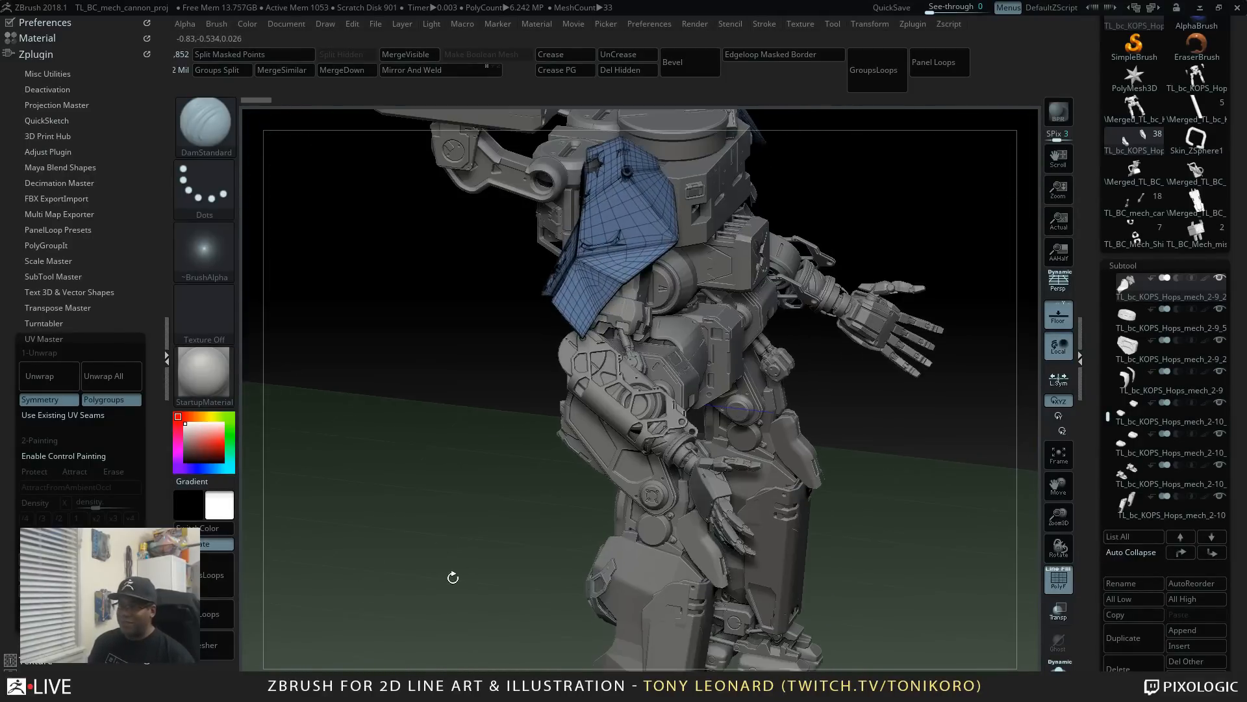
alt+drag(455, 574, 419, 462)
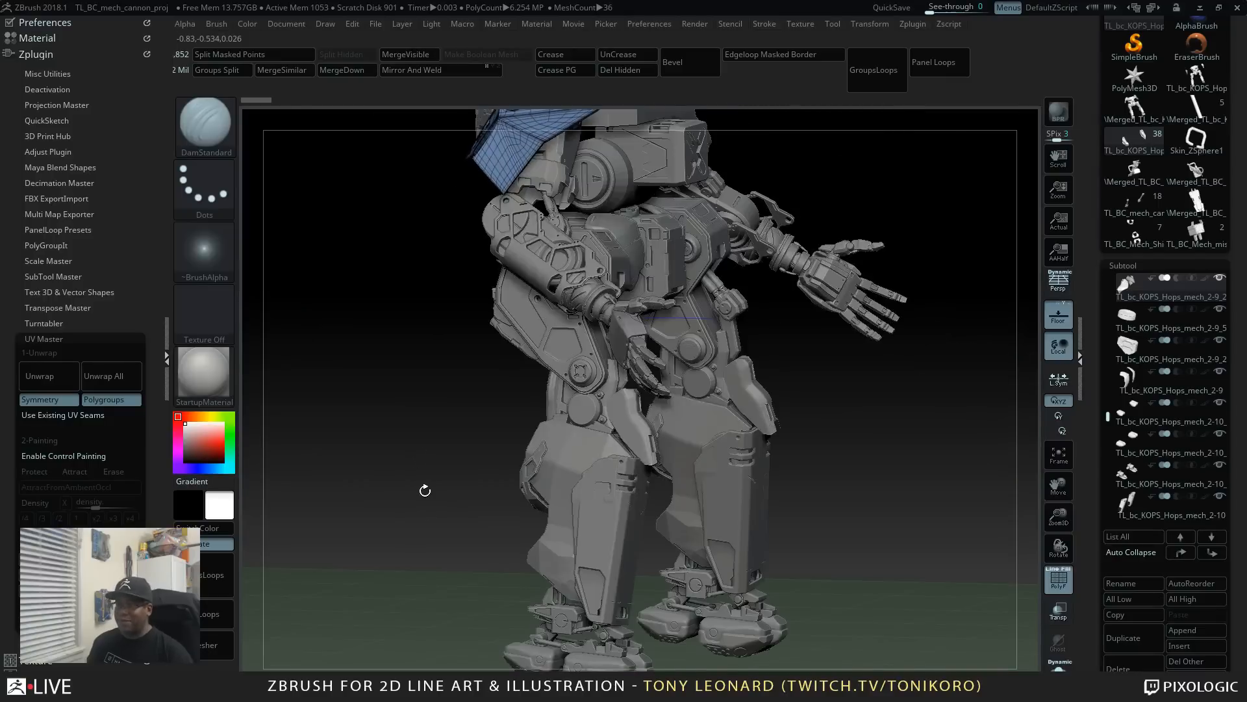
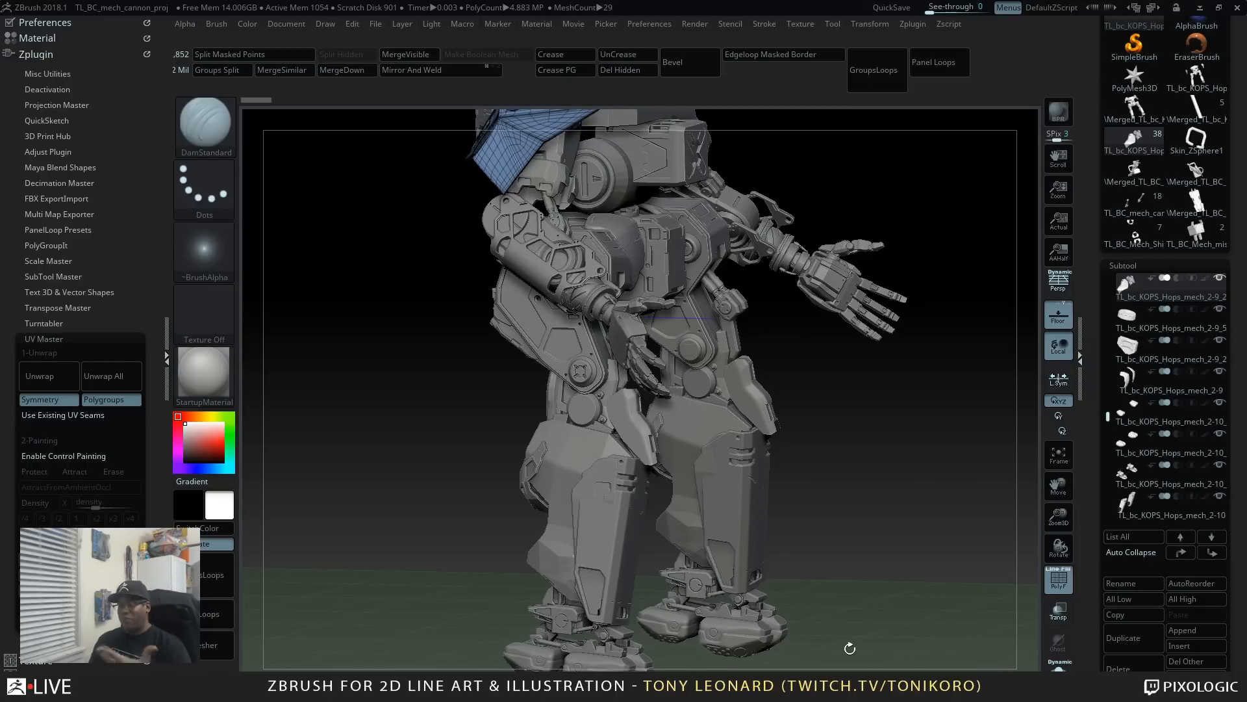
drag(801, 444, 935, 531)
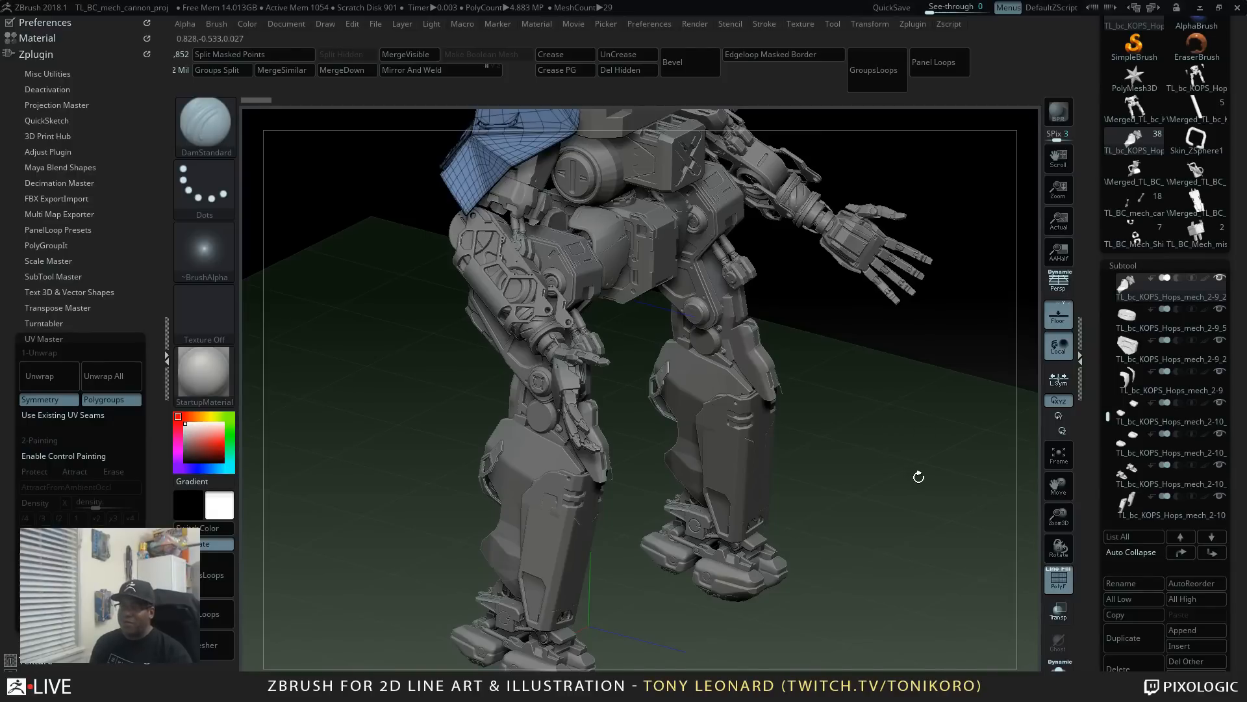
drag(919, 477, 929, 500)
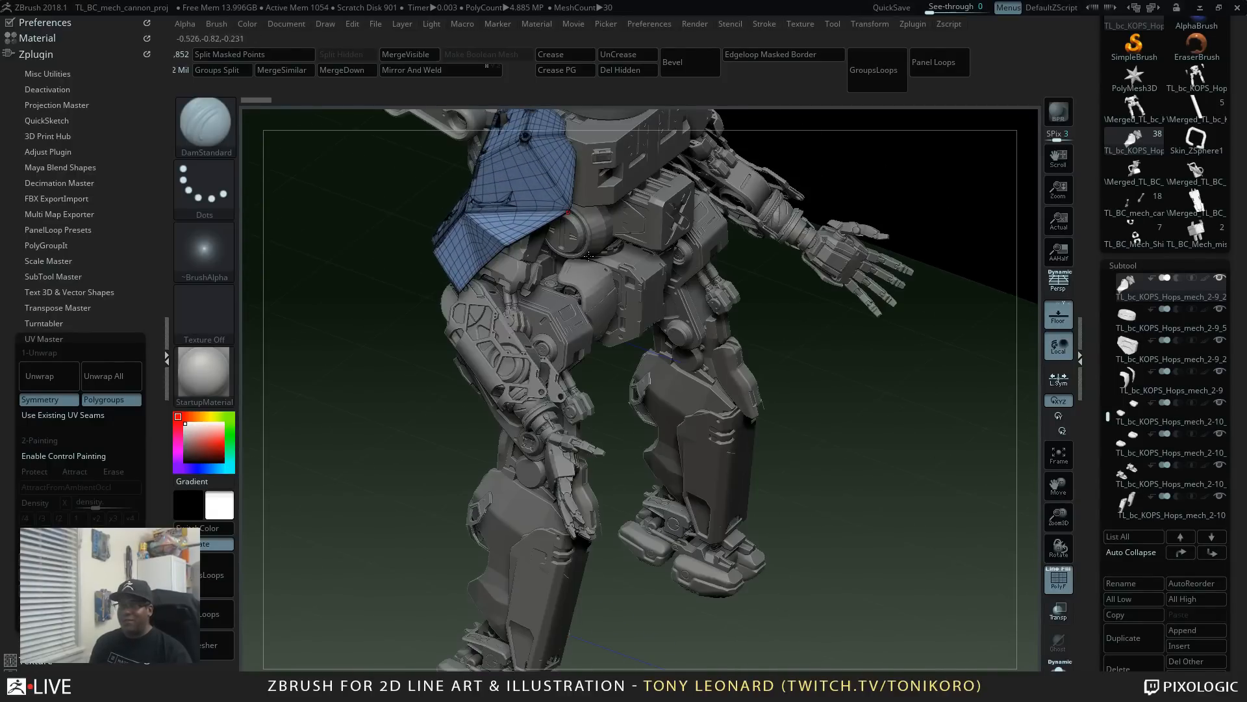
drag(816, 387, 813, 378)
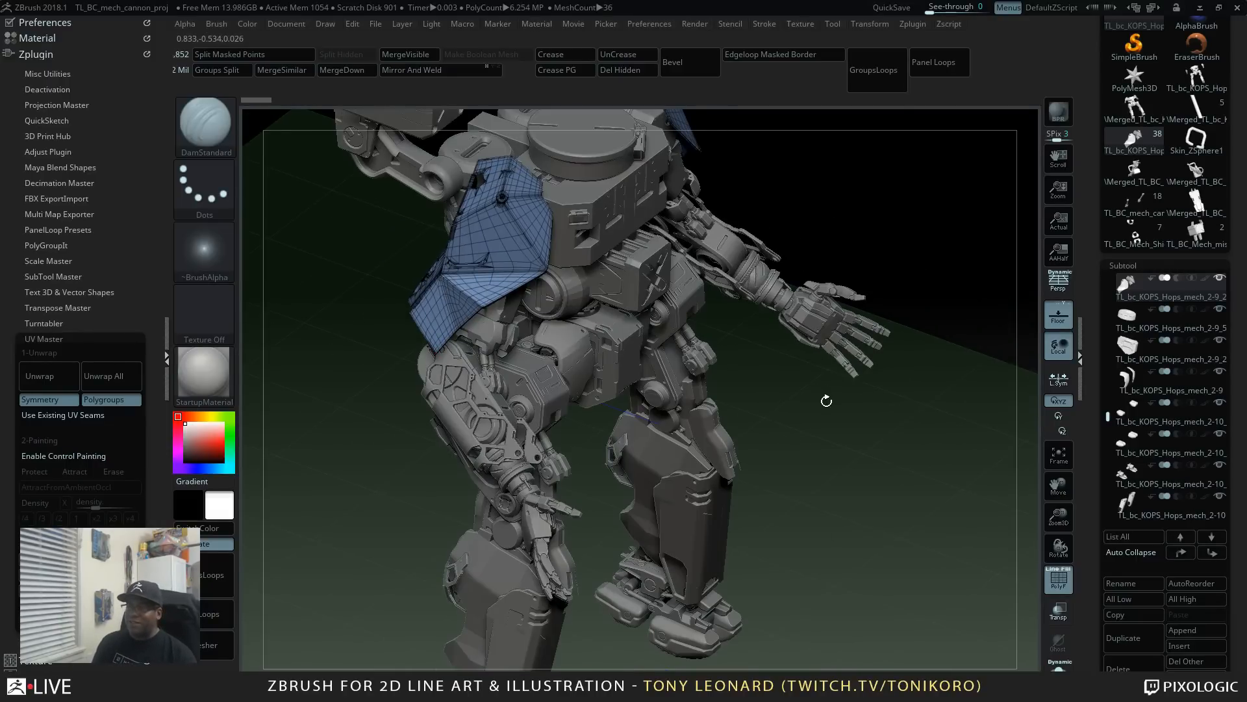
drag(827, 401, 865, 407)
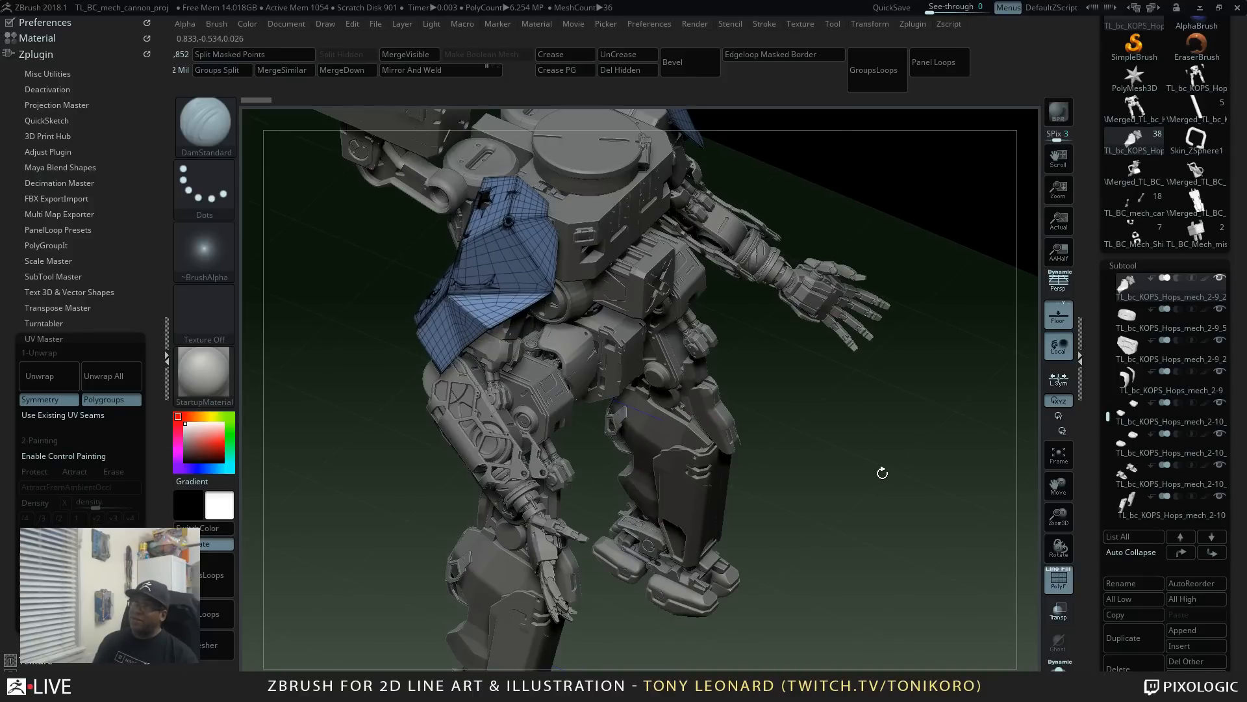
drag(932, 454, 917, 542)
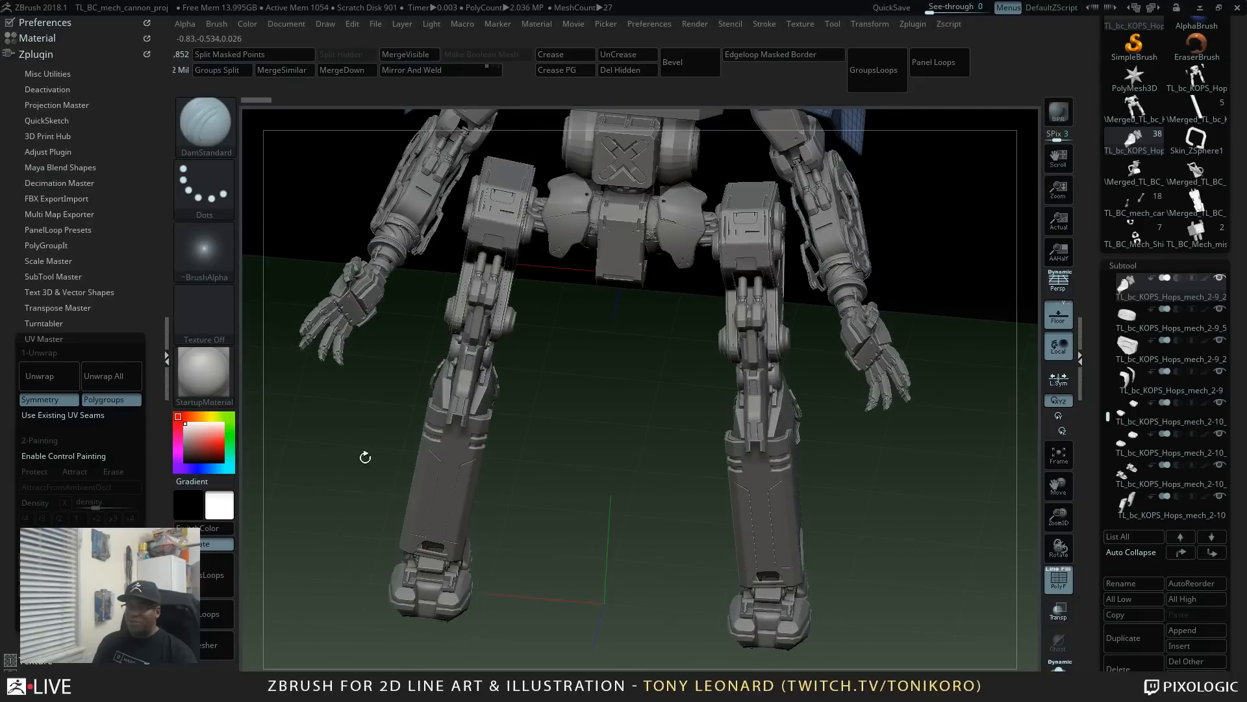
Step: Inspect the torso, pelvis and leg joints up close, facing the mech straight on and at an angle
drag(592, 517, 686, 531)
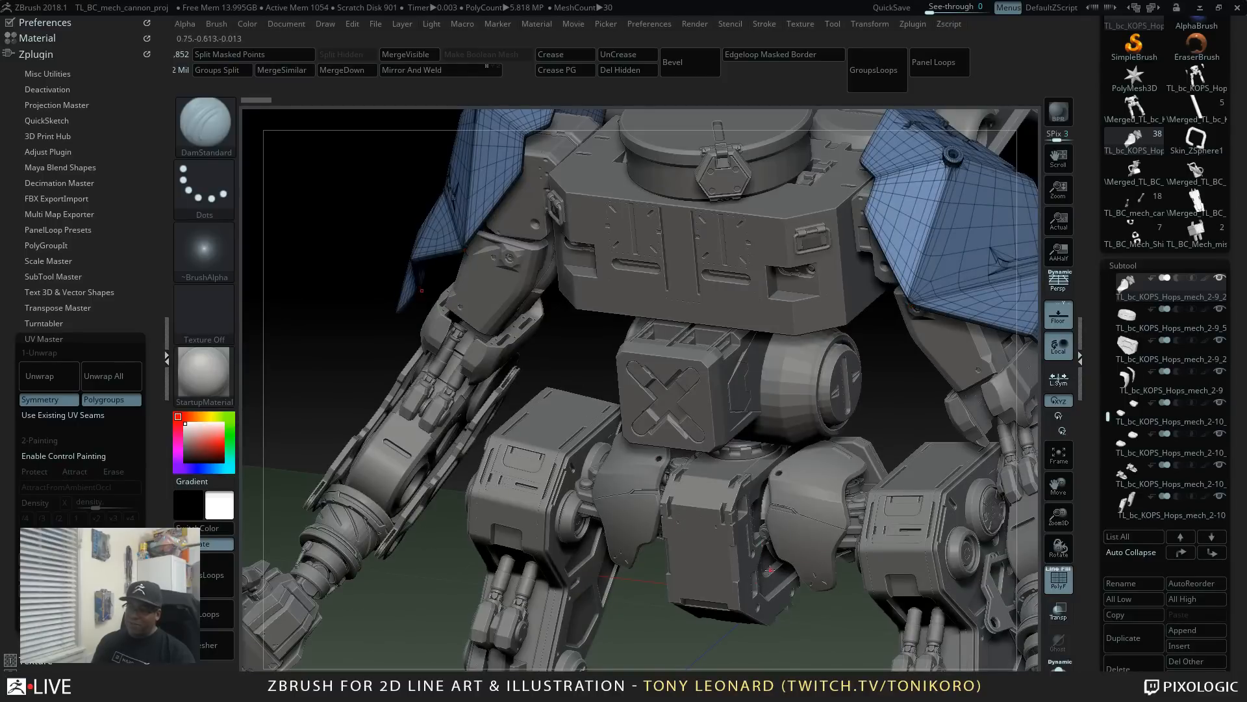
alt+drag(834, 627, 703, 469)
shift+drag(679, 528, 679, 519)
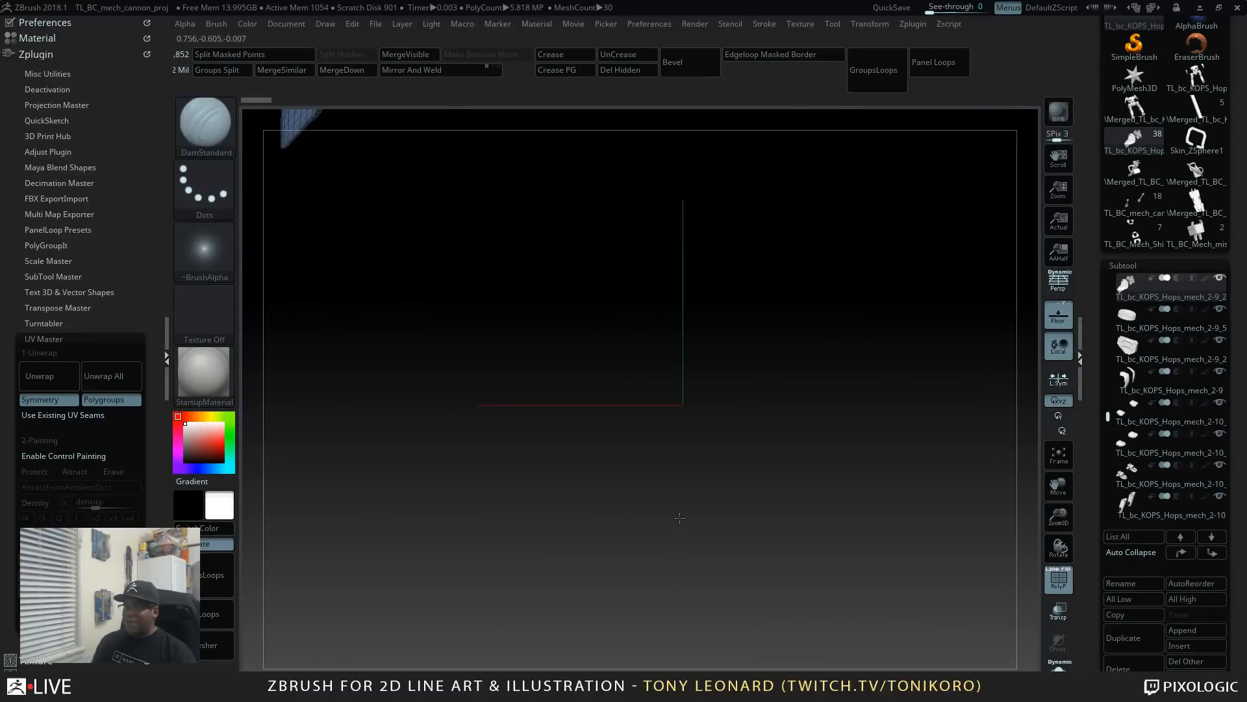
alt+drag(683, 576, 714, 539)
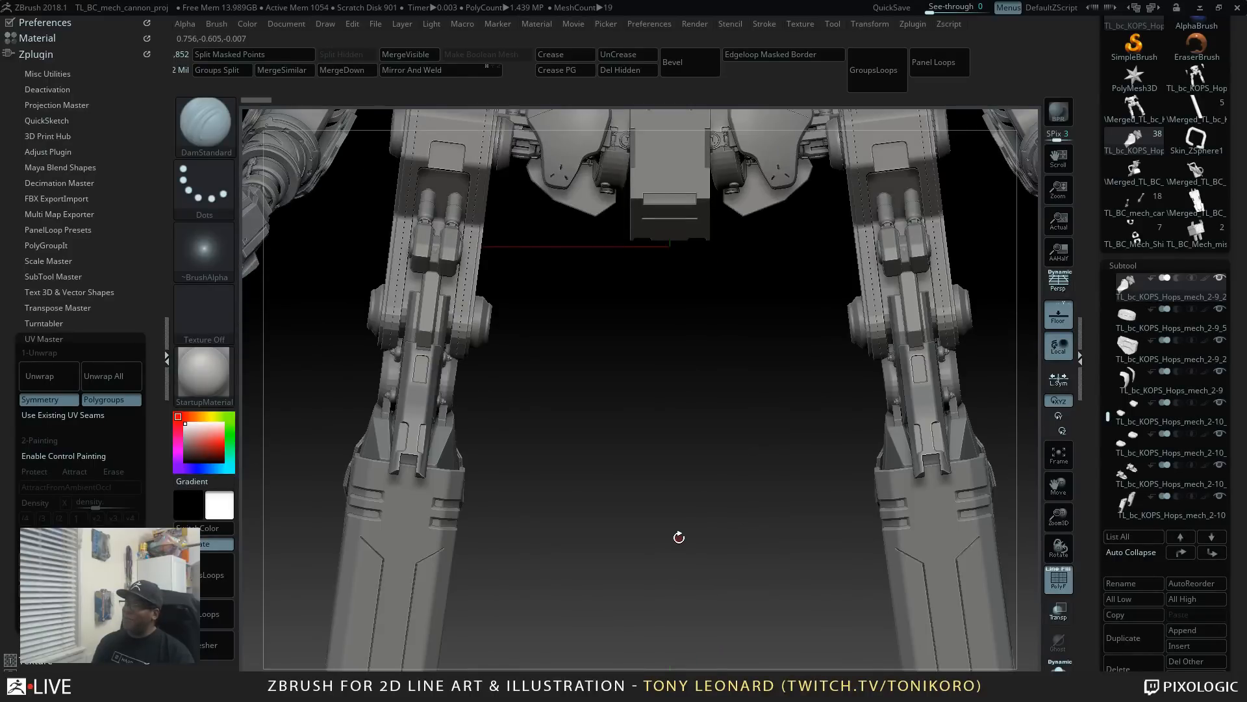
mouse_move(691, 447)
alt+mouse_down()
mouse_move(671, 462)
mouse_move(684, 467)
alt+mouse_up()
alt+drag(724, 425, 631, 408)
drag(629, 412, 629, 474)
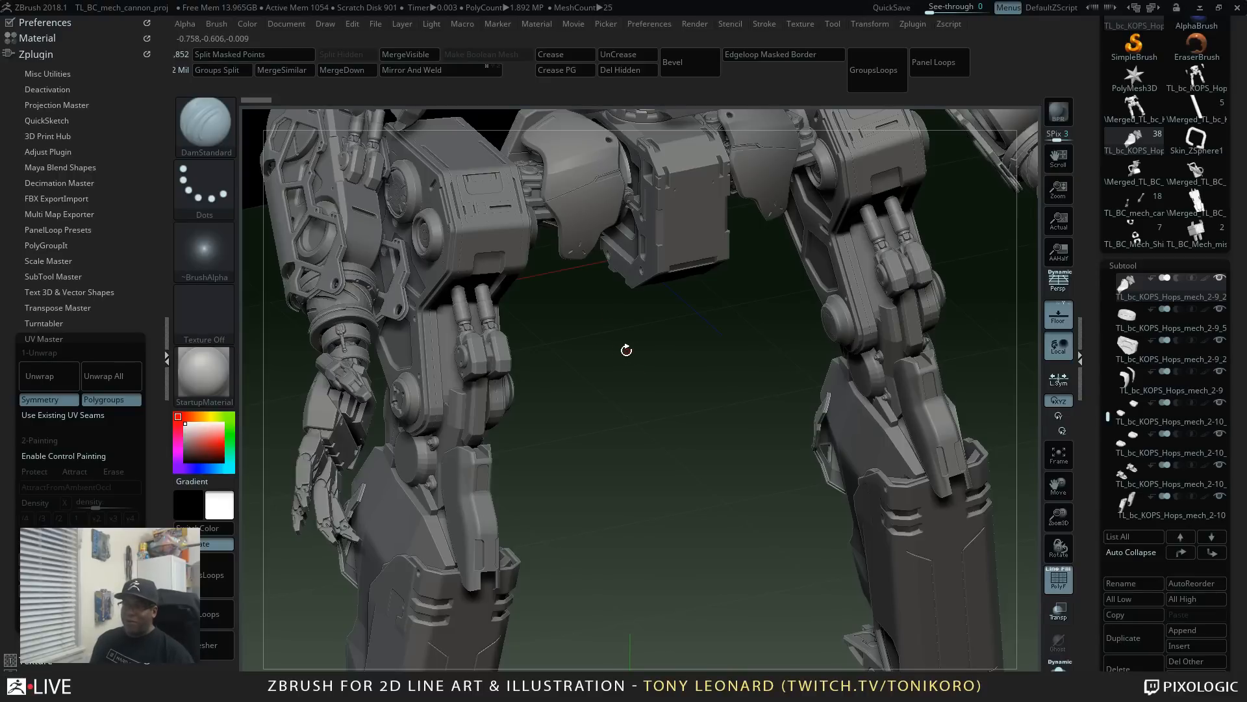
Step: Turn off the polyframe display and view the mech's torso, arm and legs from a low side angle
alt+drag(625, 405, 652, 419)
alt+drag(639, 376, 657, 477)
mouse_move(663, 423)
alt+mouse_down()
mouse_move(671, 458)
mouse_move(732, 476)
alt+mouse_up()
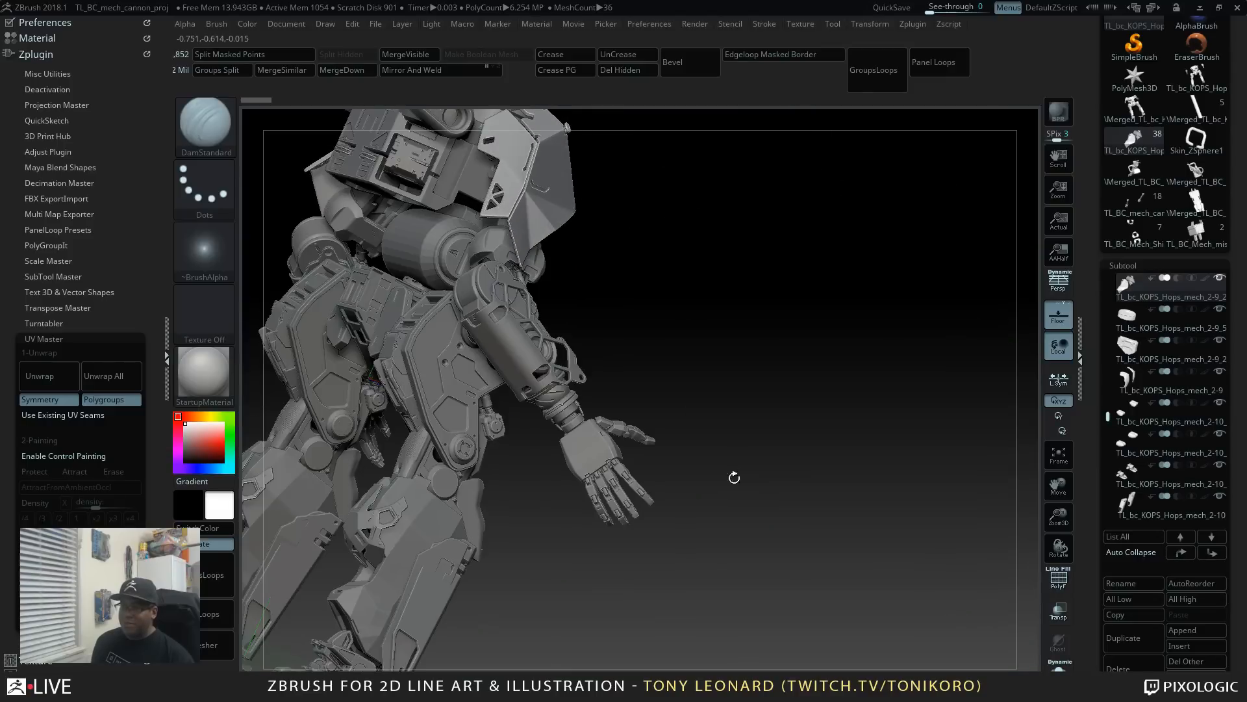
drag(699, 329, 871, 410)
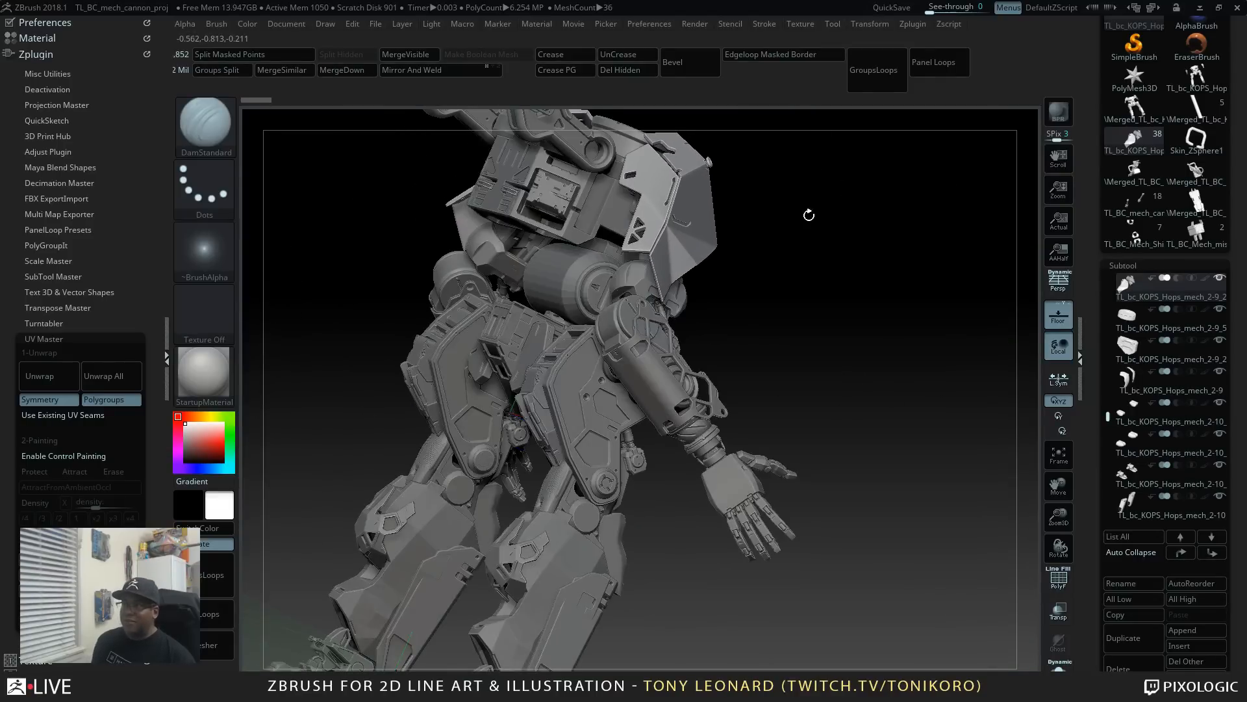
Step: Switch to Blender, save the mech leg file, and launch a second Blender instance with its splash screen dismissed
key(alt+Tab)
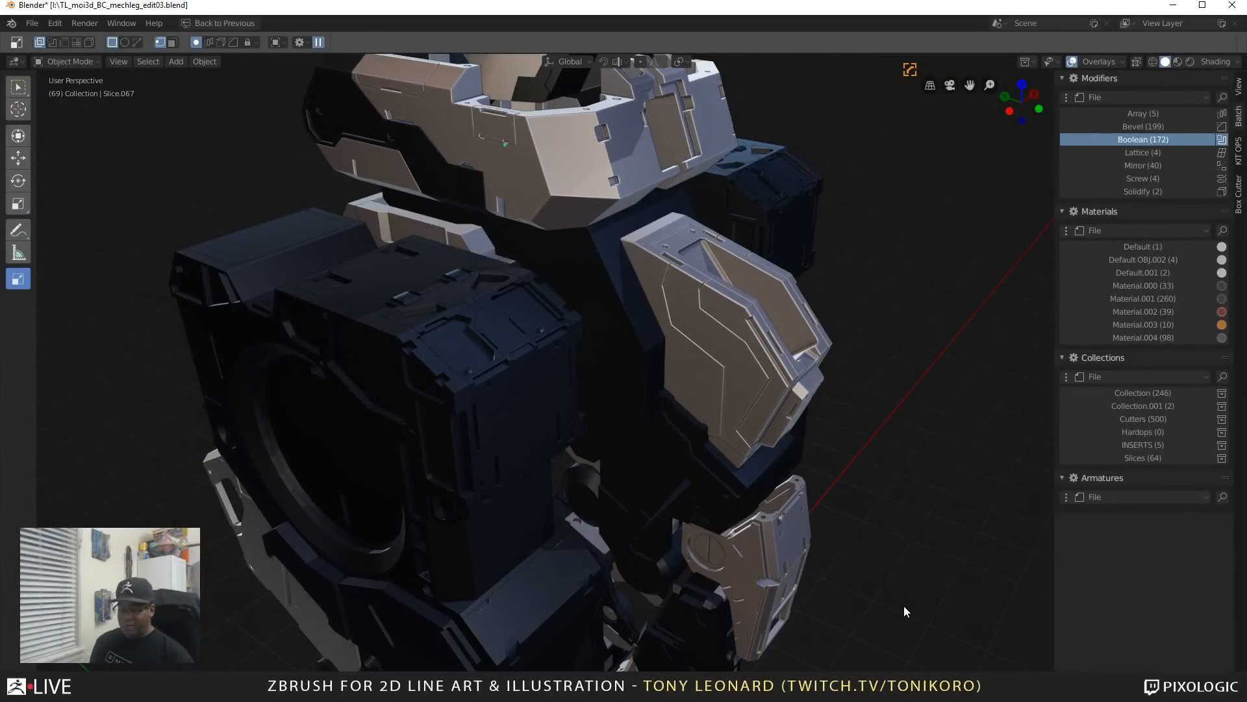
key(ctrl+s)
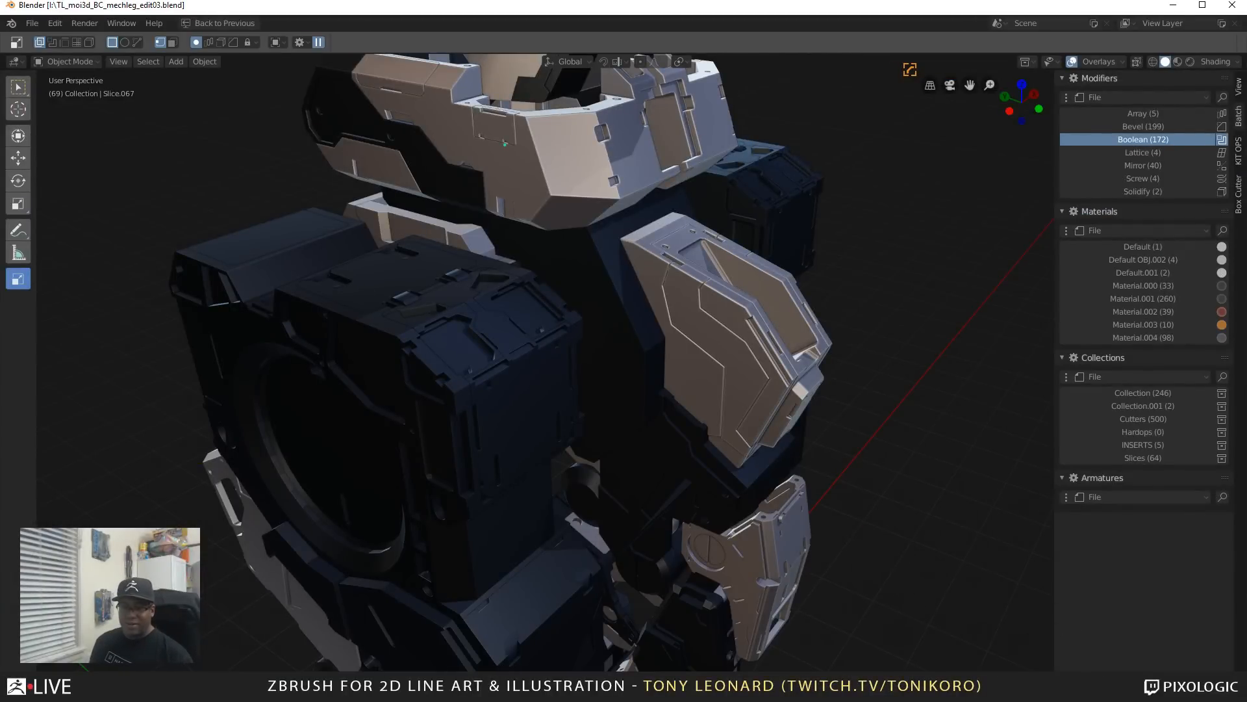
right_click(300, 689)
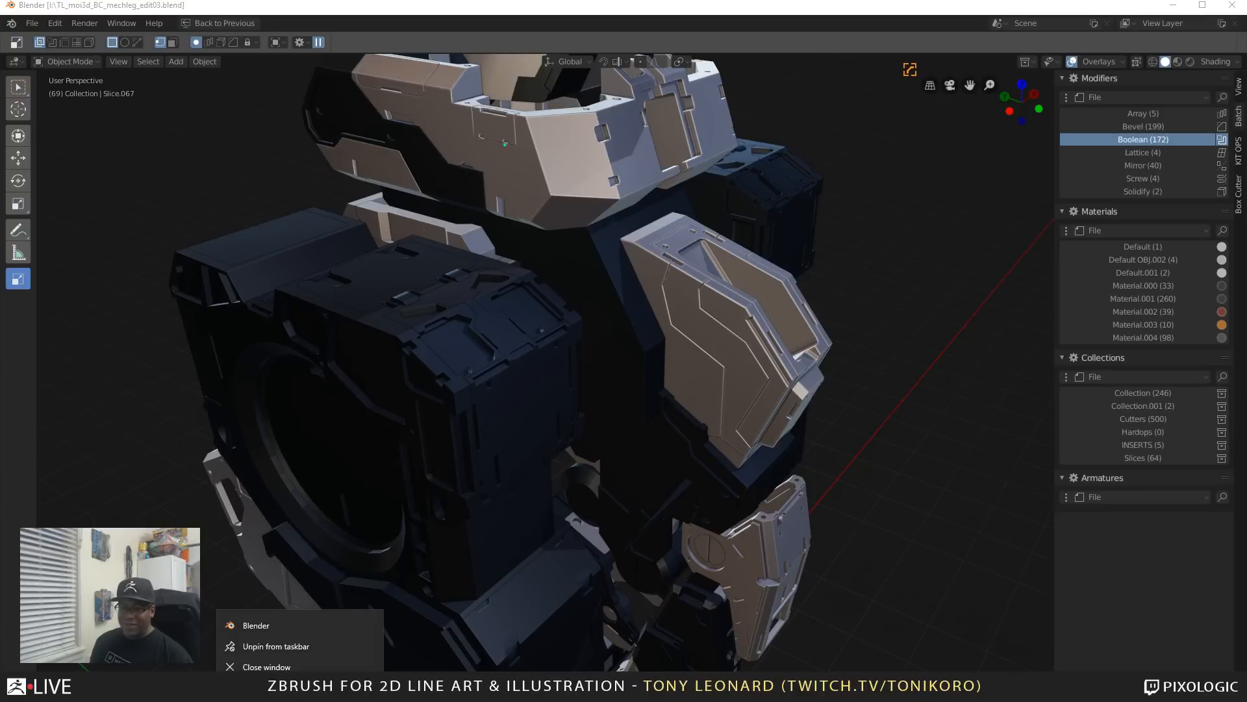
click(283, 628)
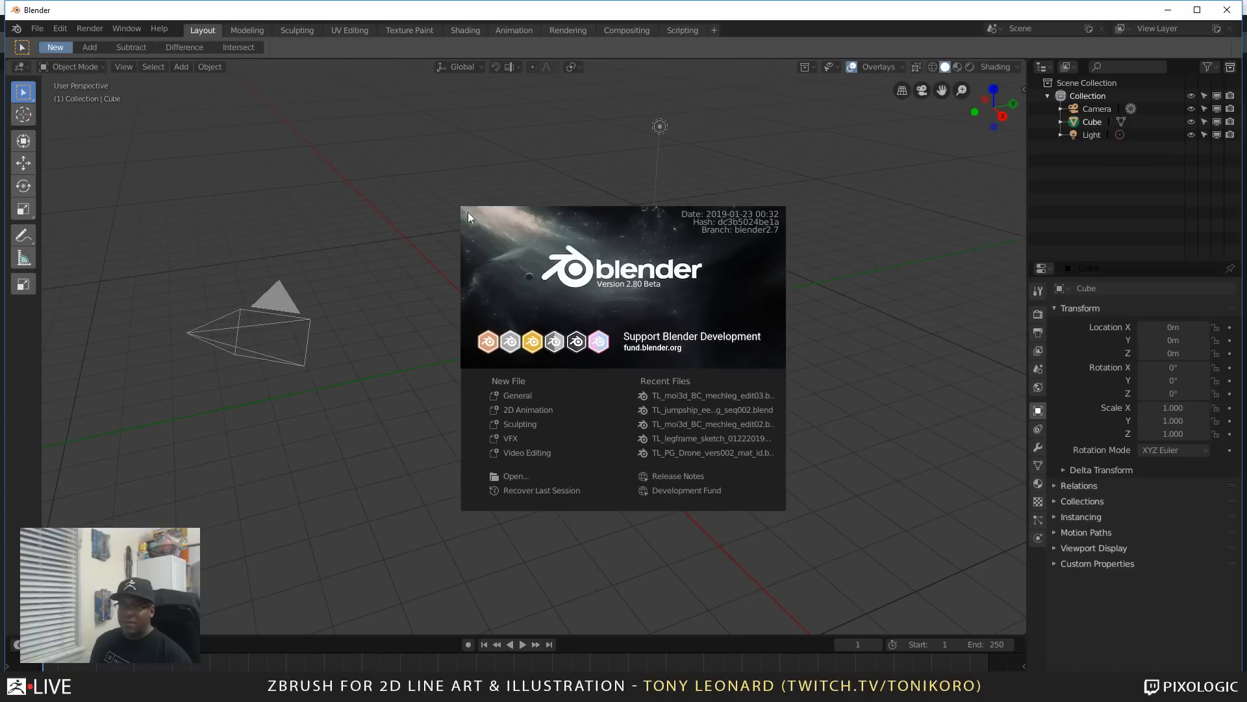
click(454, 170)
Step: Browse the I: drive's Blender files as thumbnails and open tl_mech_dog_bc.blend
click(39, 29)
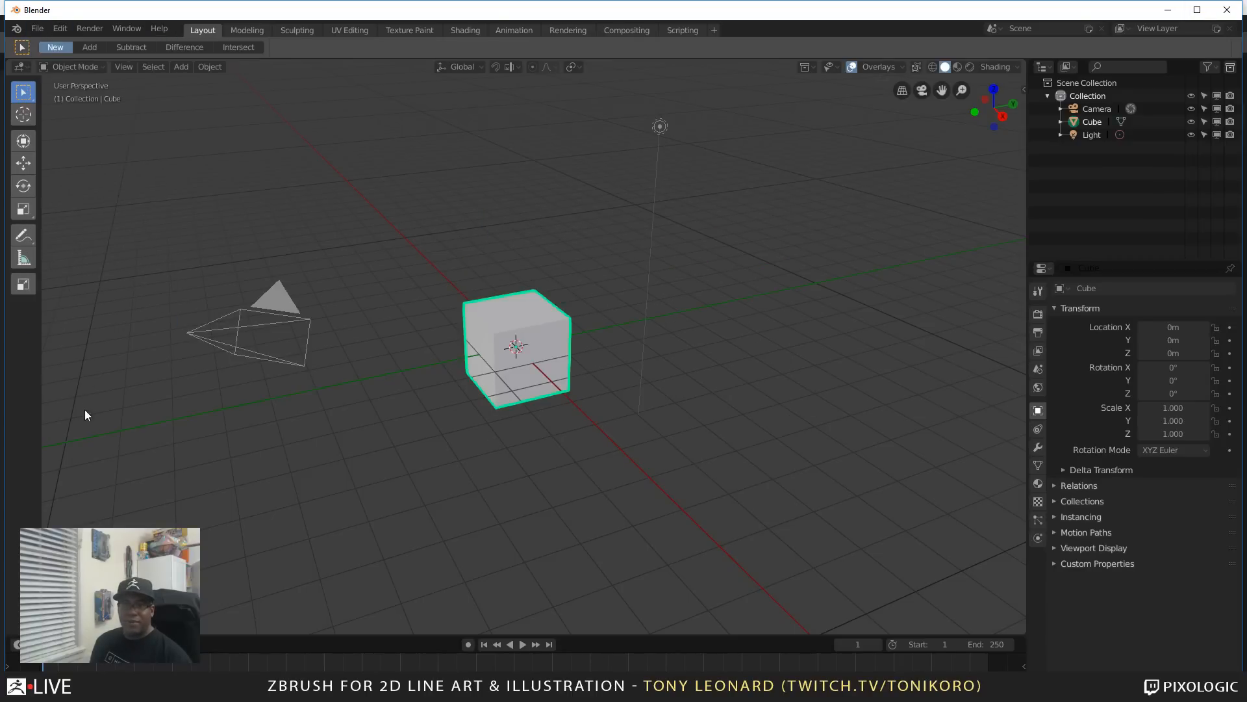
click(38, 29)
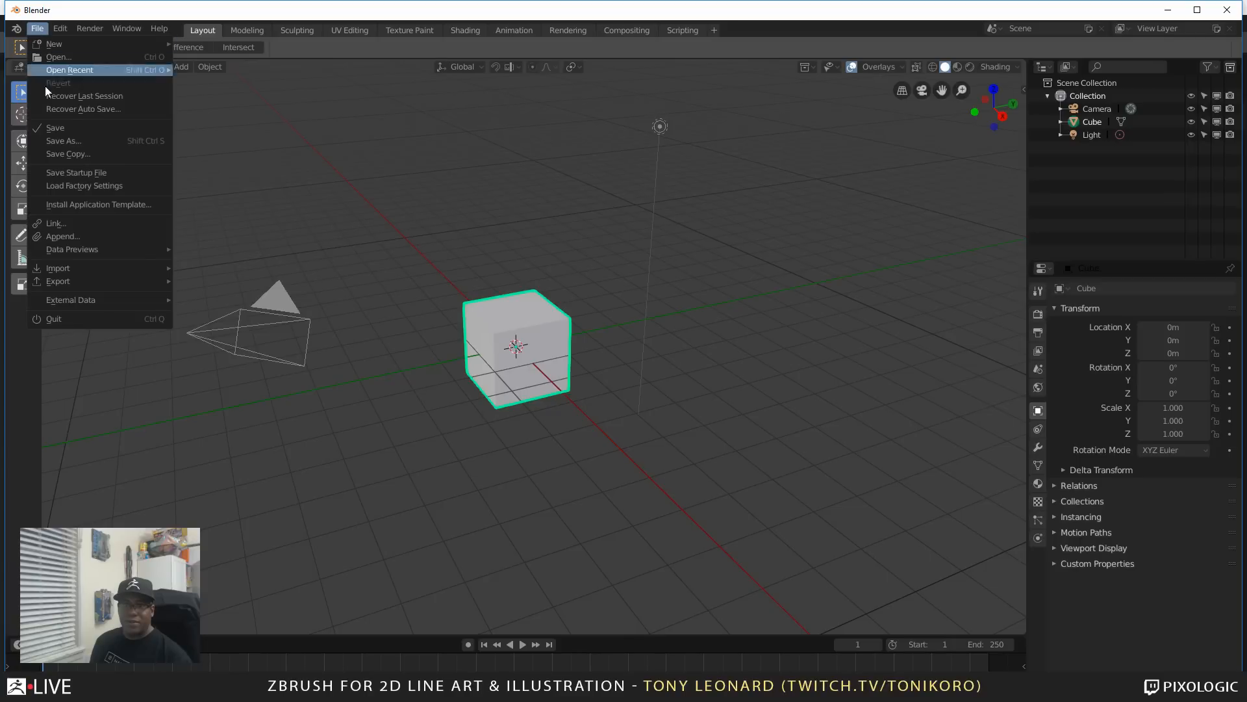
click(61, 56)
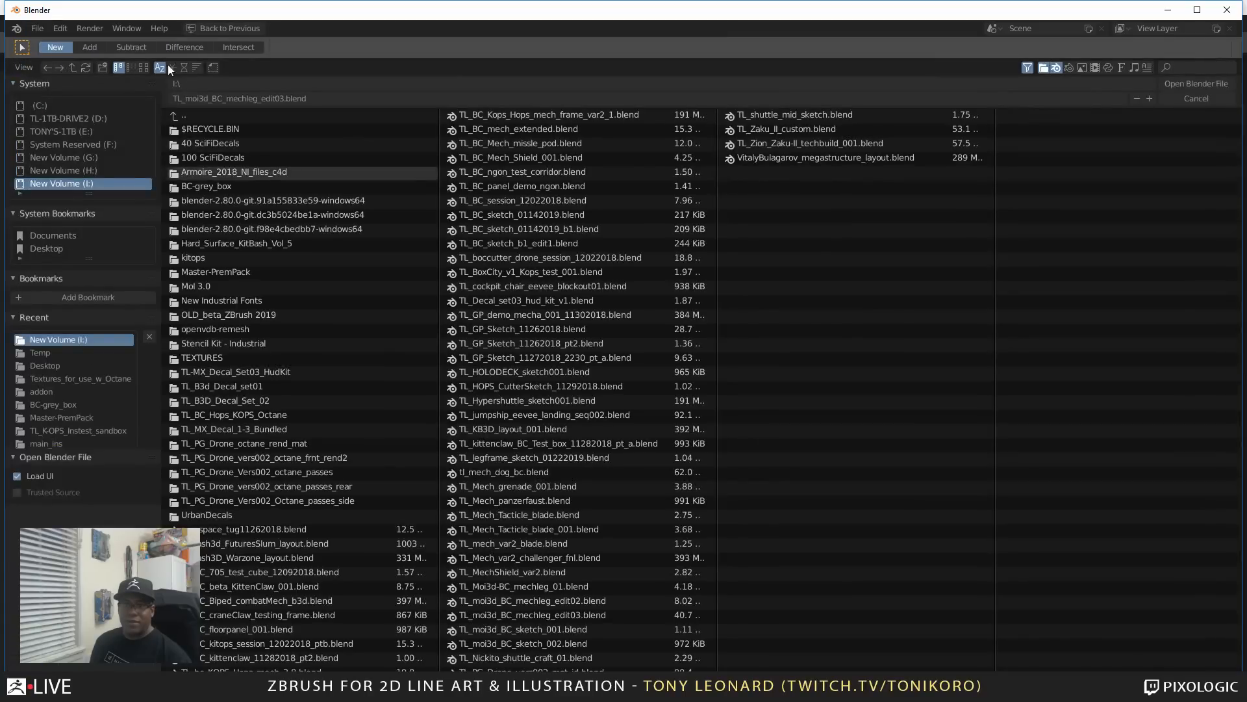
click(145, 67)
scroll(690, 521, down, 3)
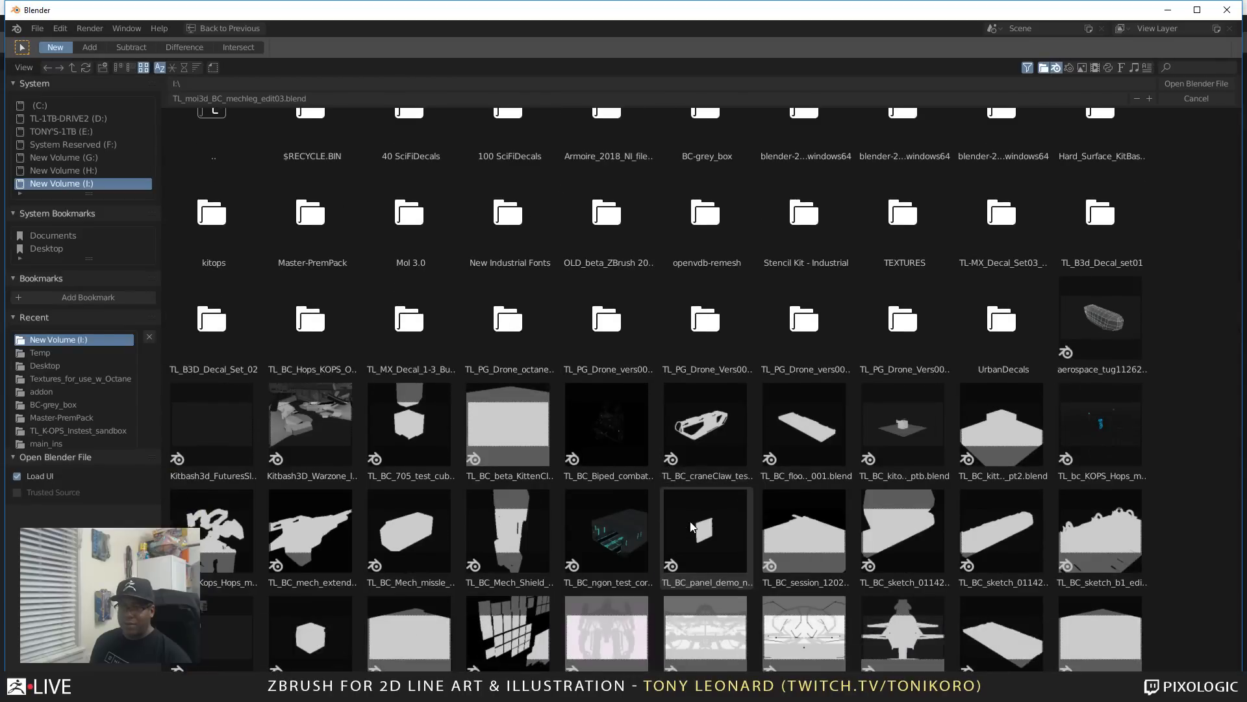
scroll(690, 521, down, 4)
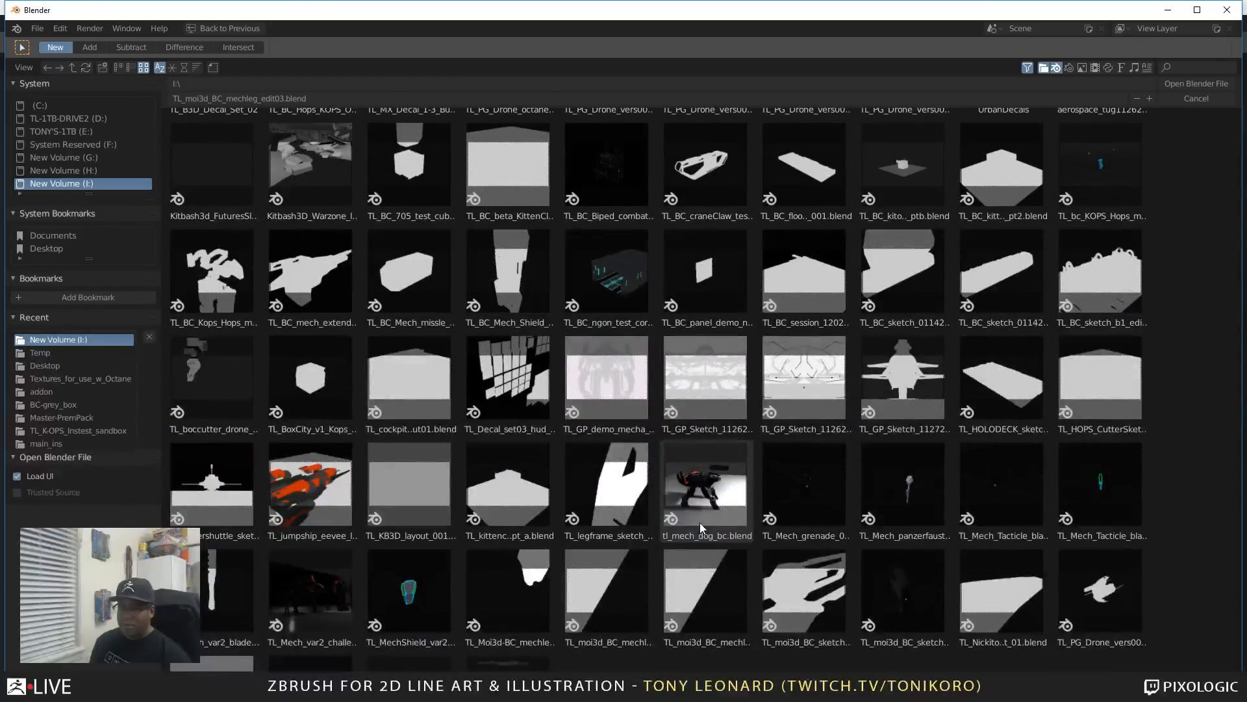
scroll(700, 522, down, 2)
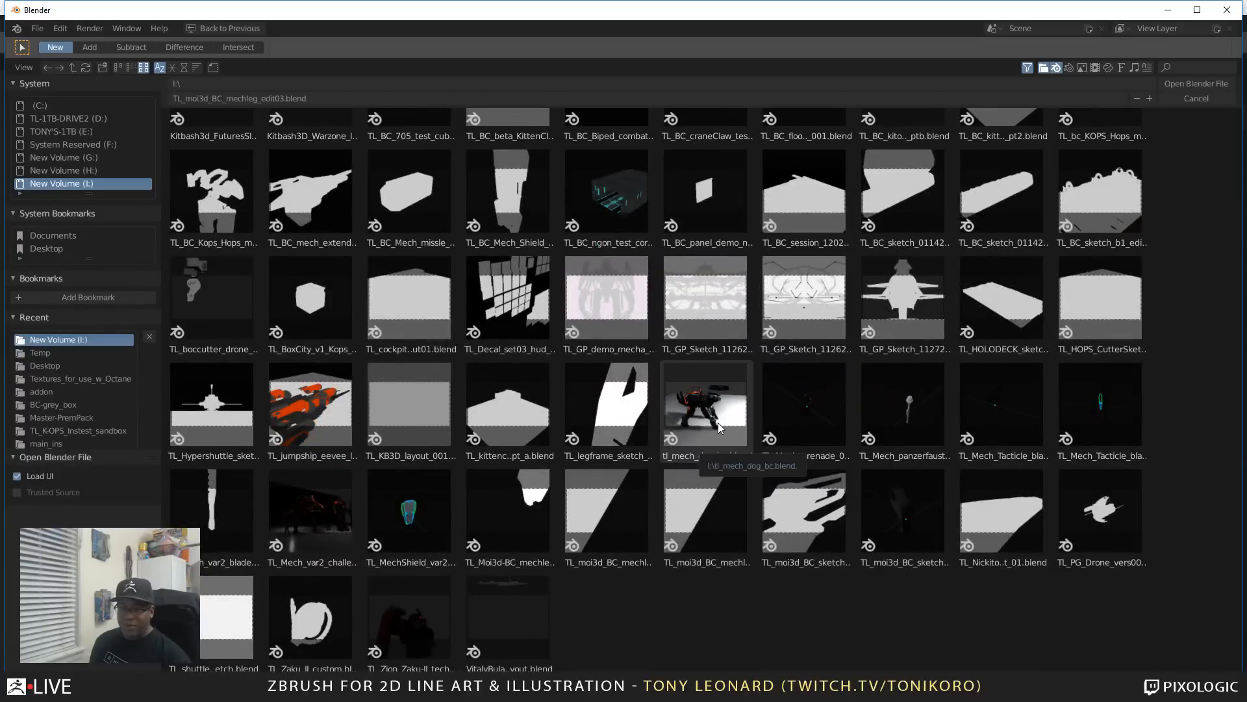
click(706, 430)
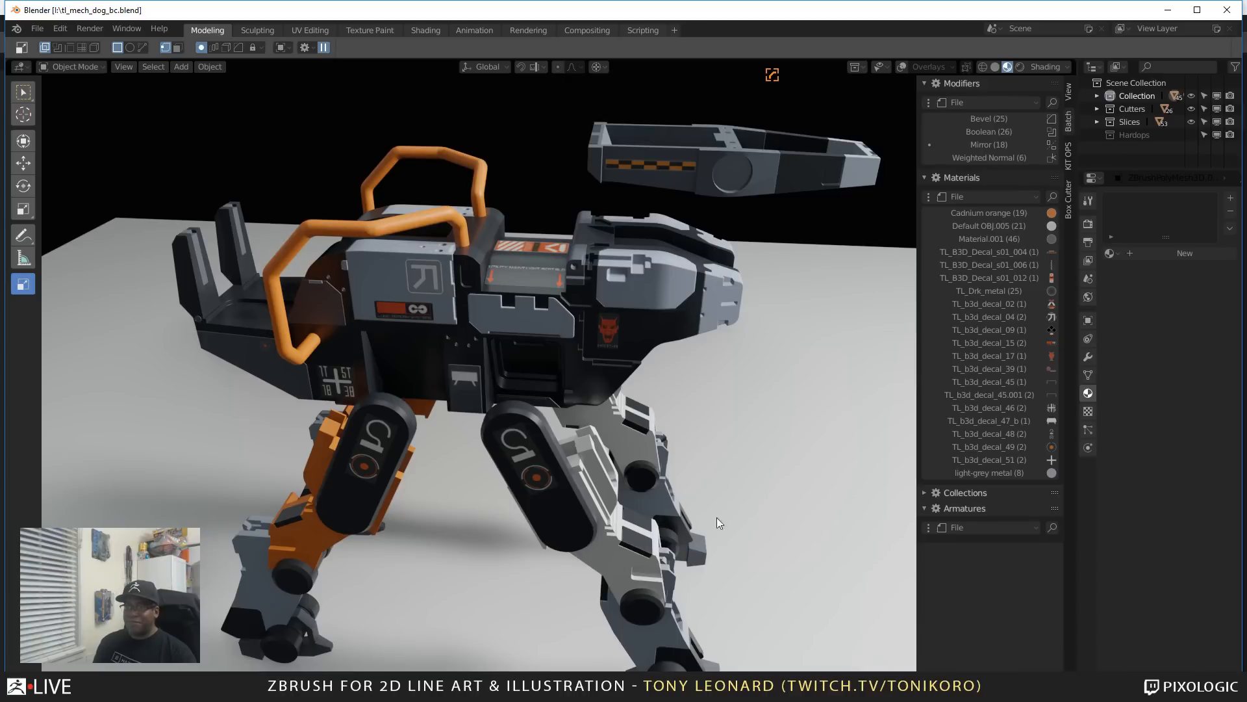
Step: Examine the mech dog from its other side and from low and raised front angles
middle_drag(728, 453, 626, 505)
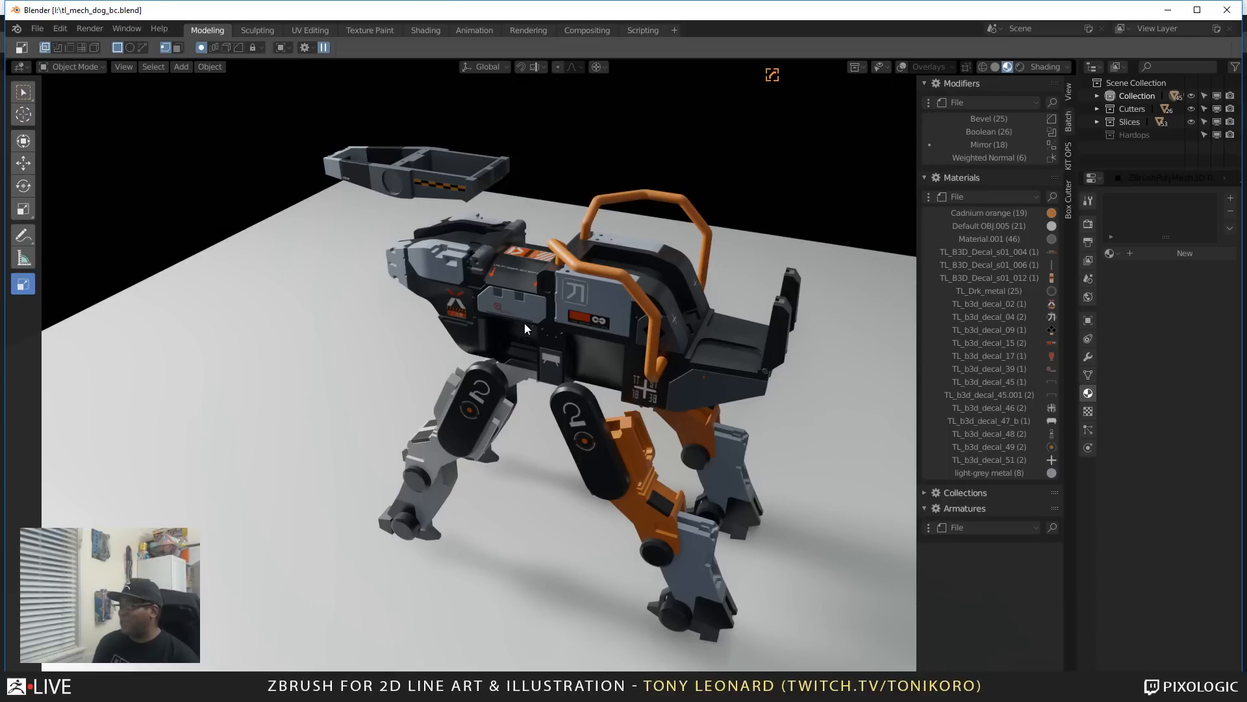
middle_drag(502, 381, 560, 382)
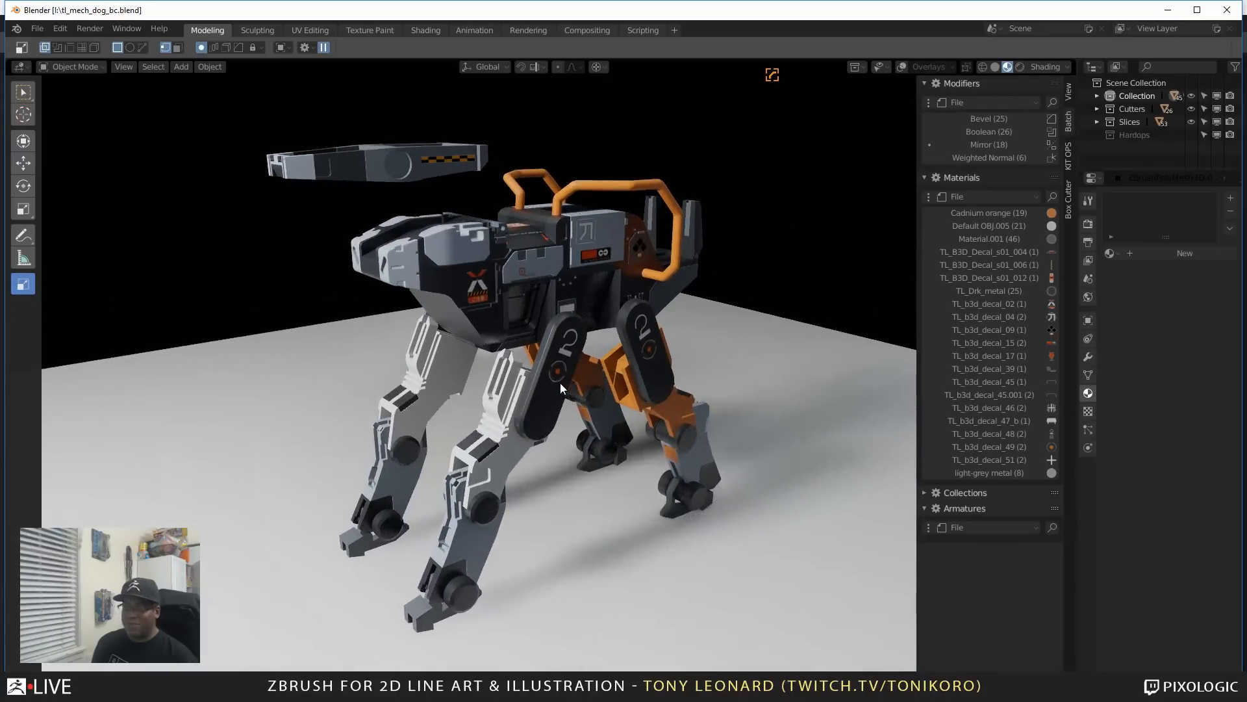
middle_drag(575, 425, 528, 404)
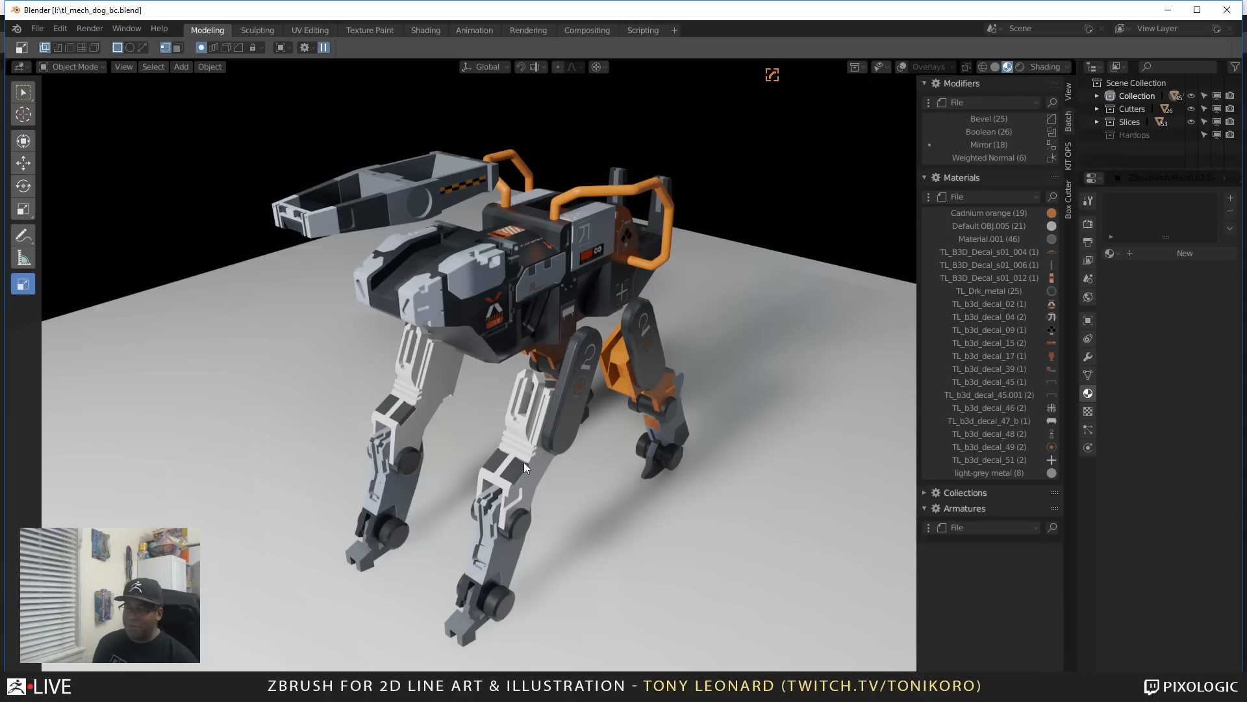
Step: Examine the mech dog from the rear side, then its leg covers and body decals up close
middle_drag(569, 336, 482, 376)
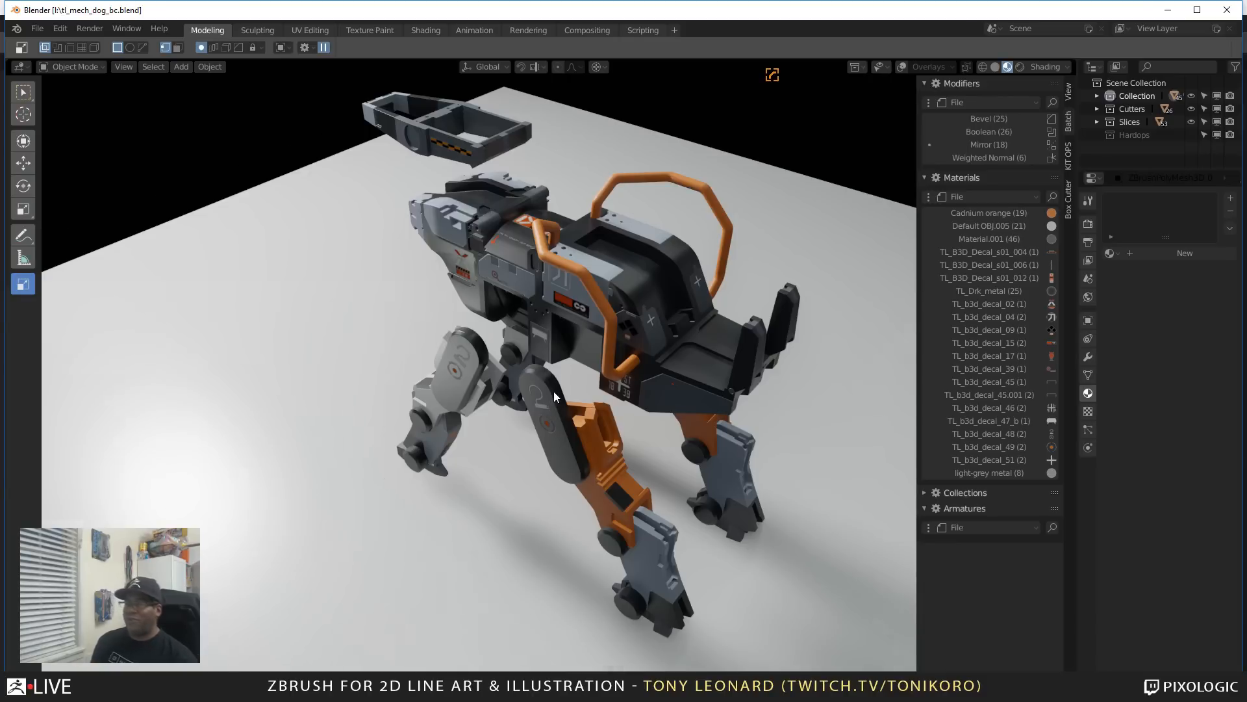
scroll(553, 391, up, 4)
scroll(548, 455, up, 3)
scroll(548, 461, up, 5)
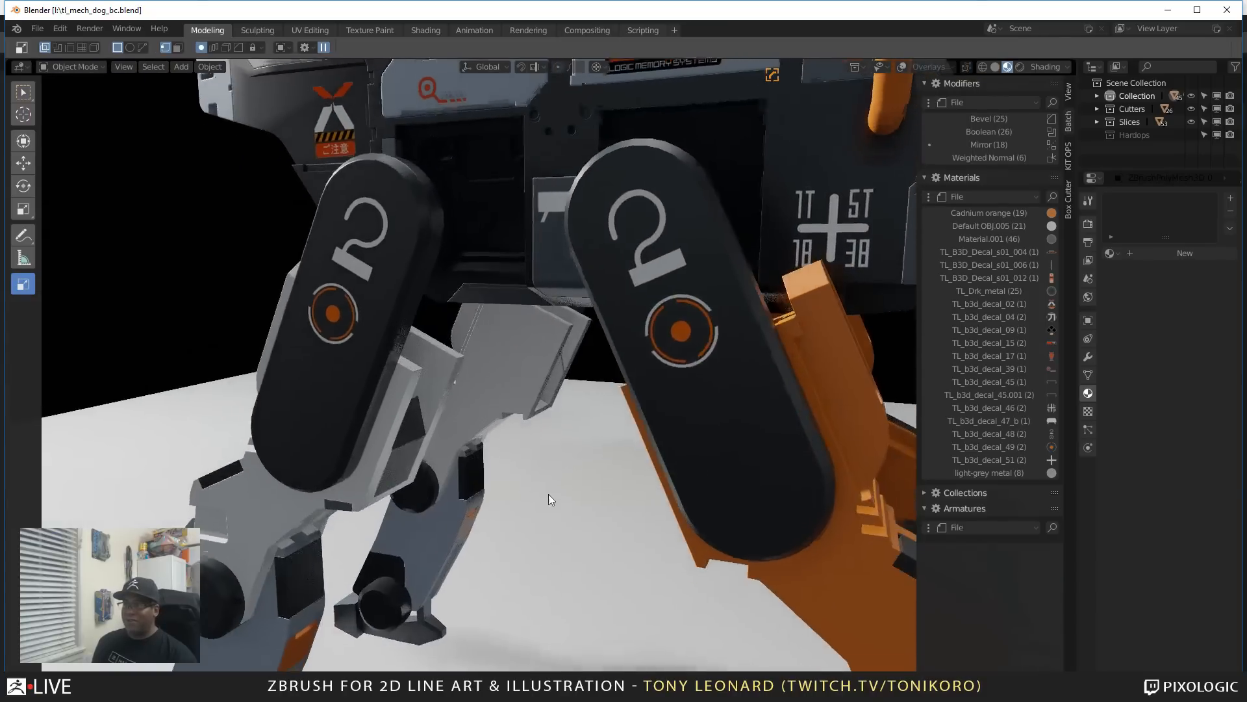
middle_drag(548, 493, 610, 535)
middle_drag(540, 351, 453, 482)
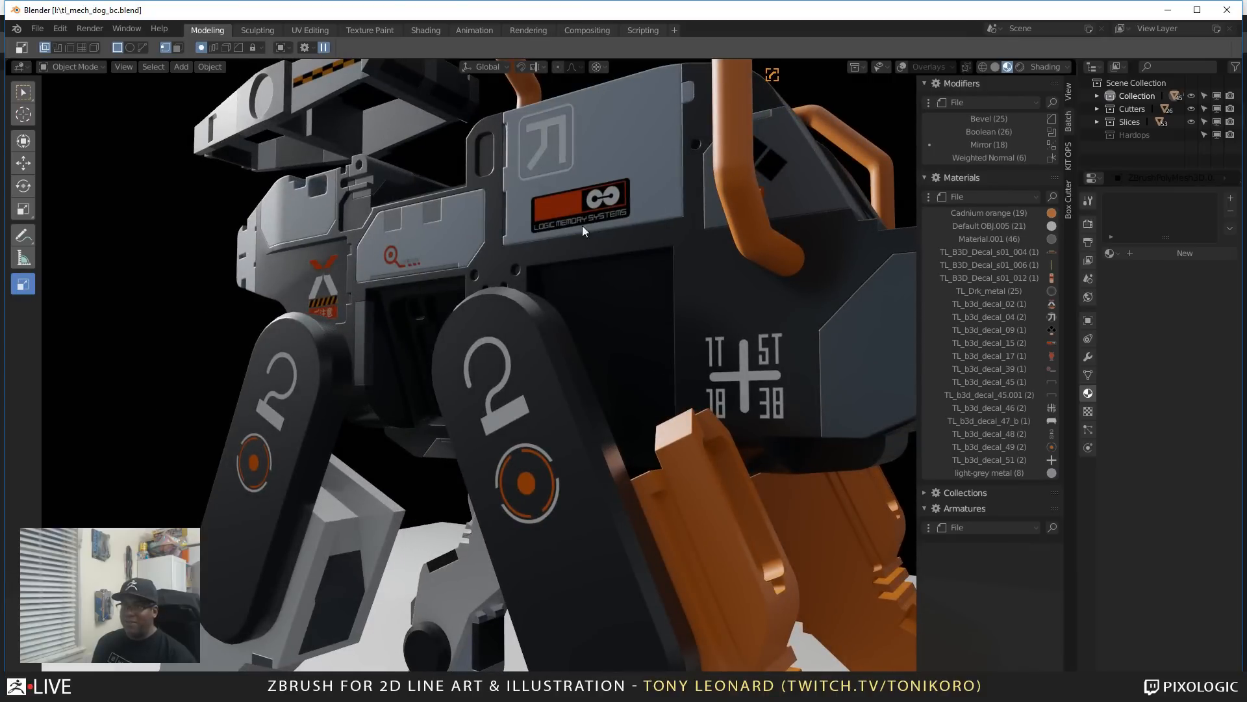
Step: Select the LOGIC MEMORY SYSTEMS decal on the body's side panel and turn on the viewport overlays
click(585, 205)
middle_drag(391, 341, 599, 431)
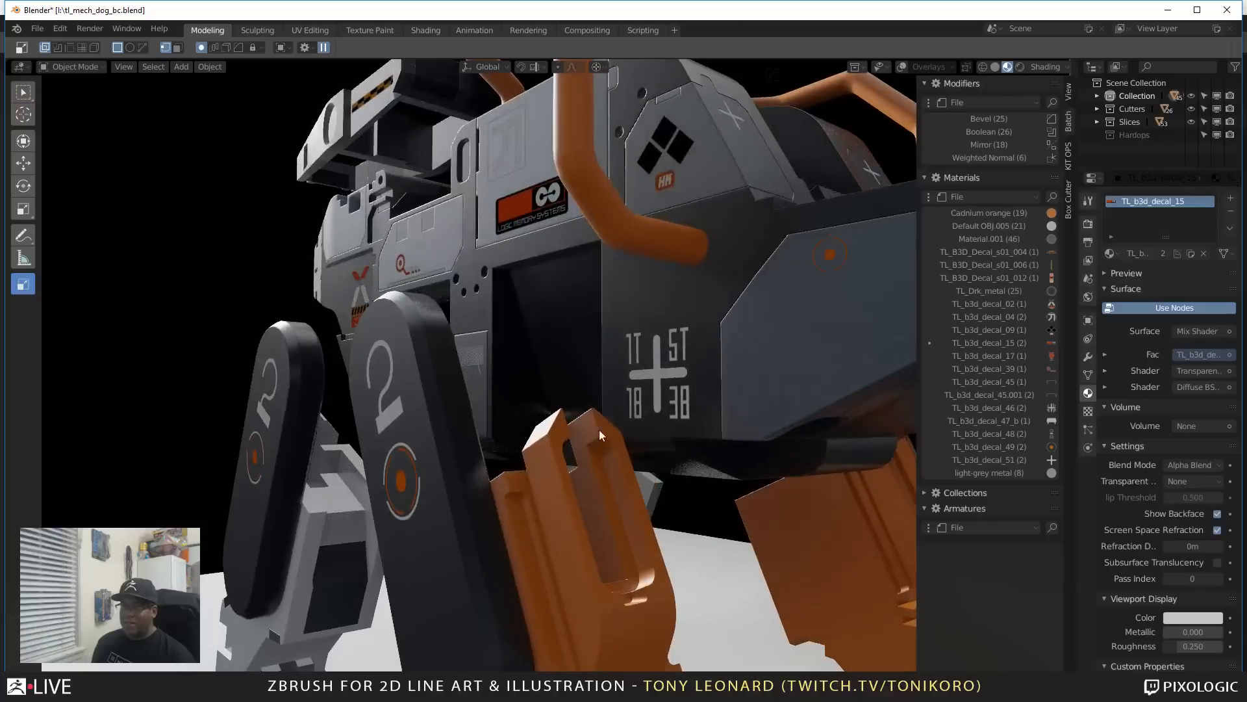
key(z)
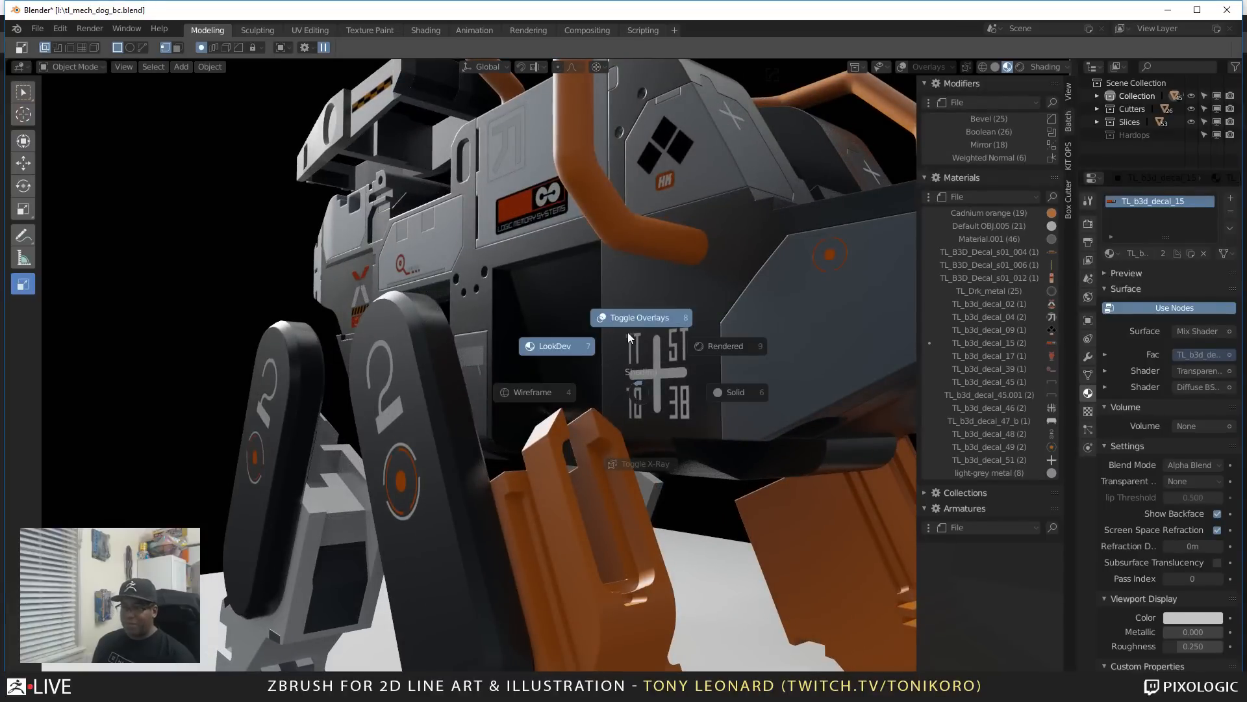
click(635, 312)
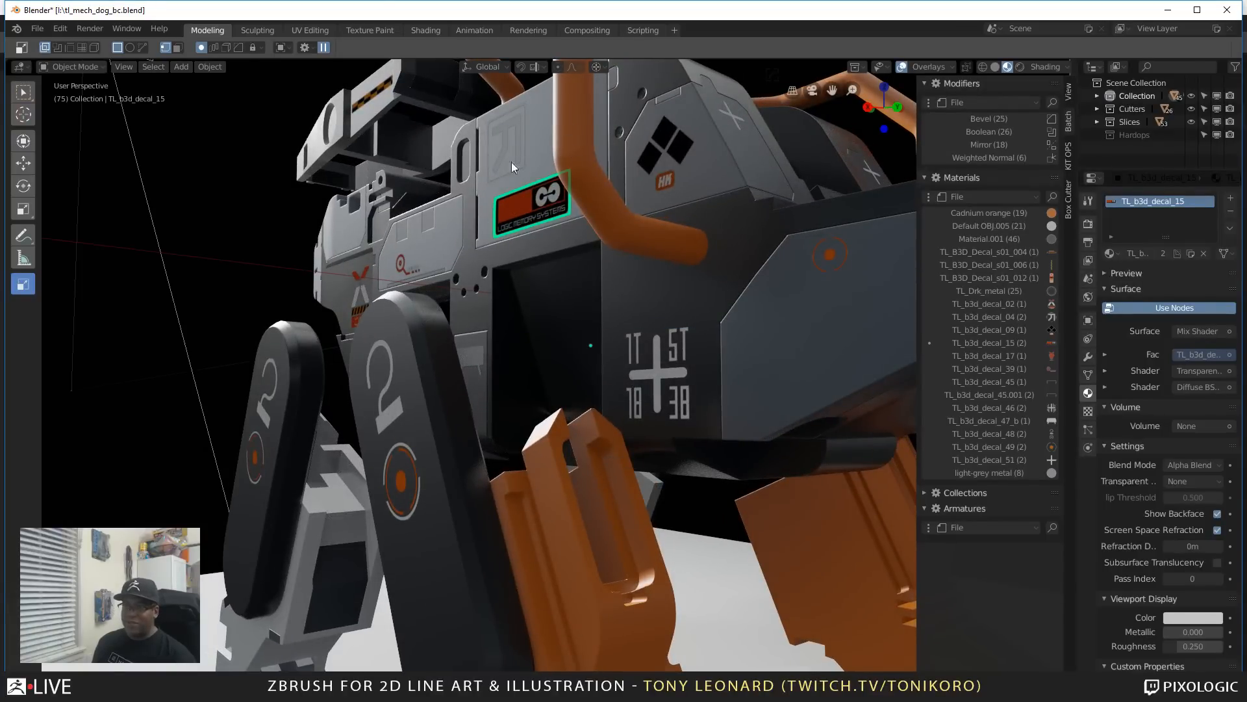
Step: Examine the selected decal and its mirrored counterpart on both sides of the mech dog, then the whole model
middle_drag(588, 199, 539, 438)
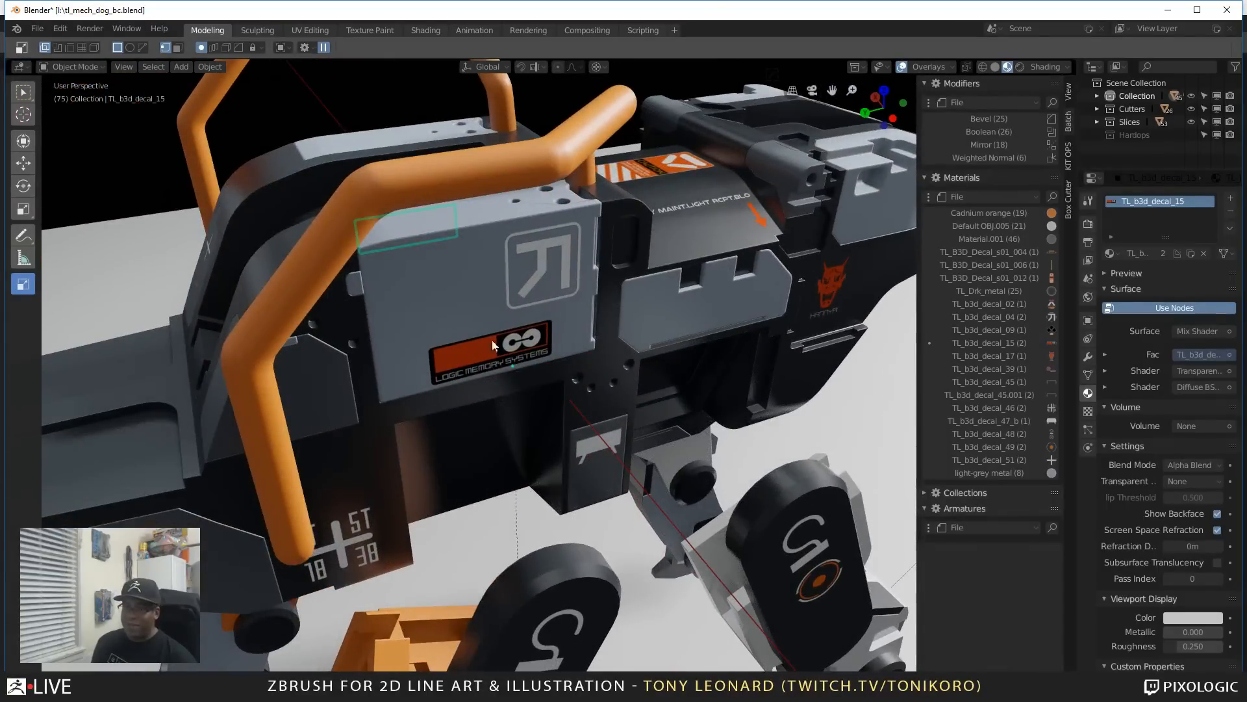
middle_drag(645, 459, 484, 420)
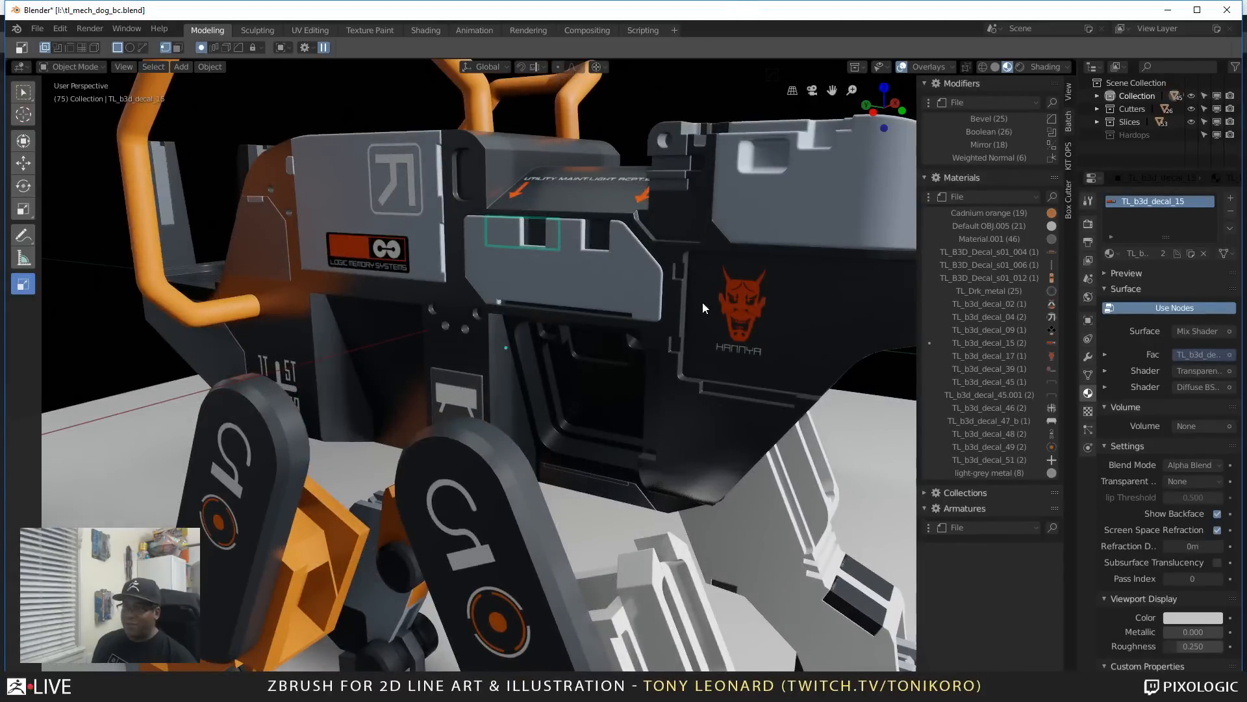
middle_drag(703, 301, 541, 455)
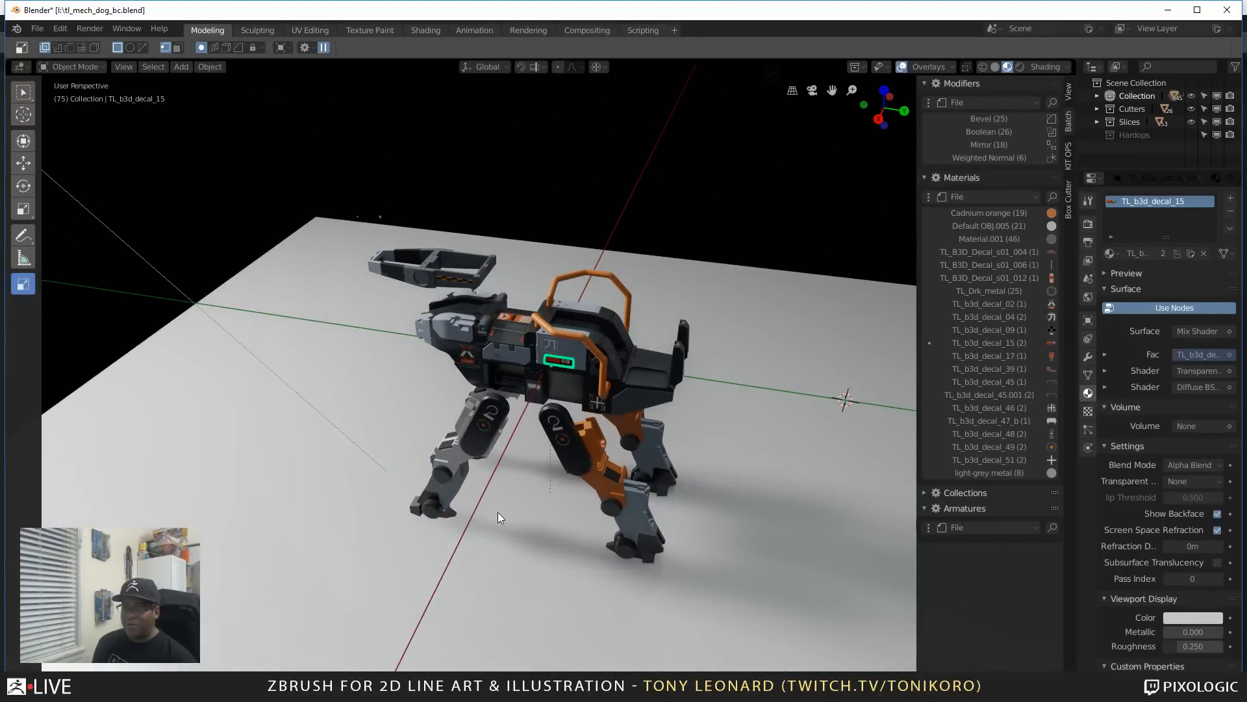
key(alt+Tab)
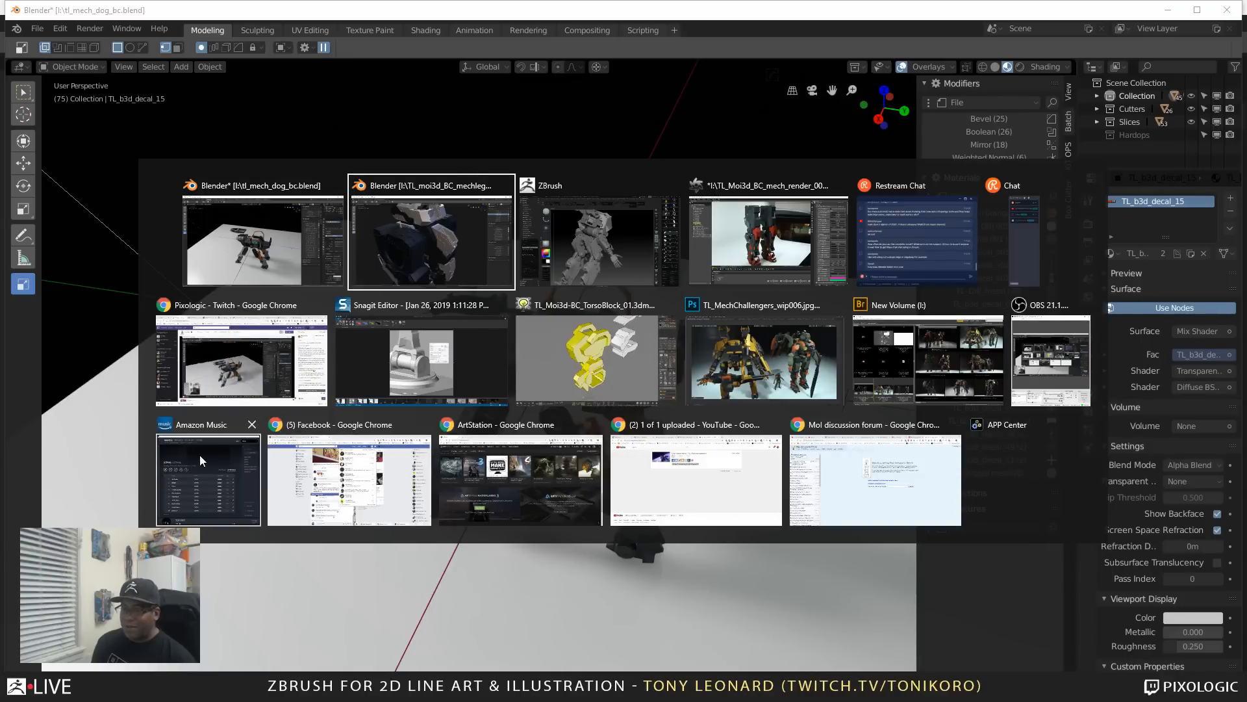
click(804, 600)
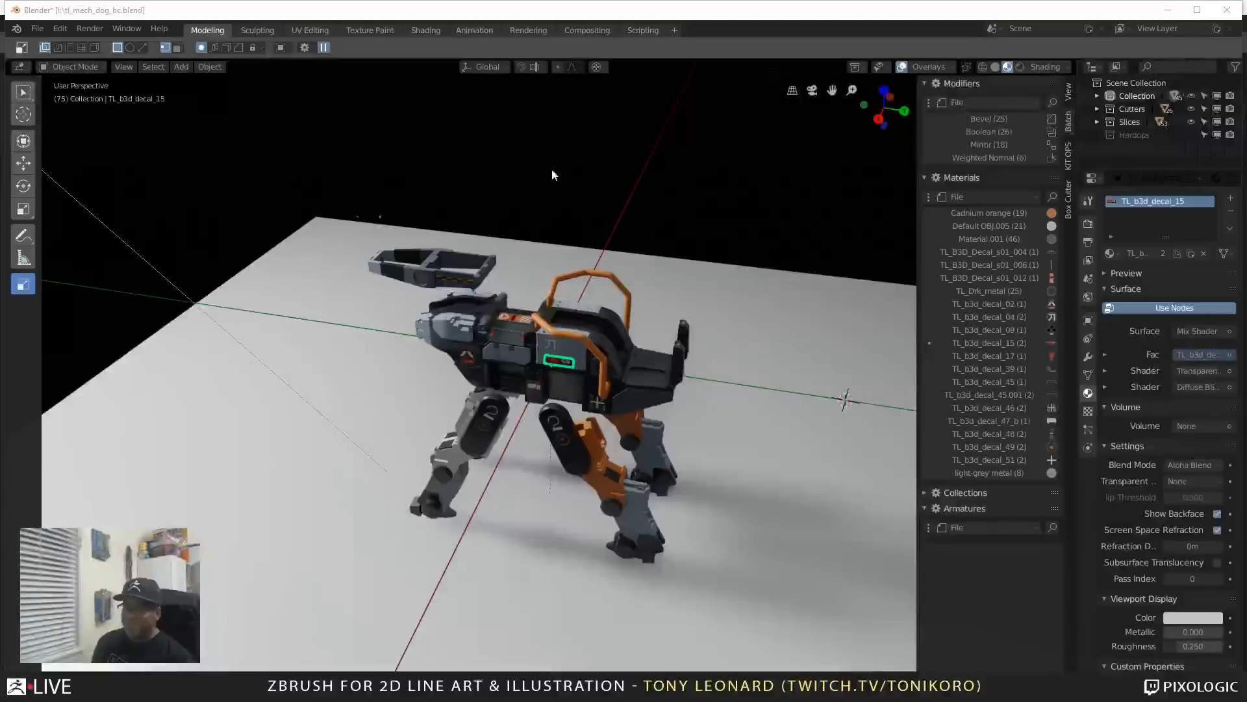
middle_drag(372, 333, 694, 480)
scroll(579, 473, up, 3)
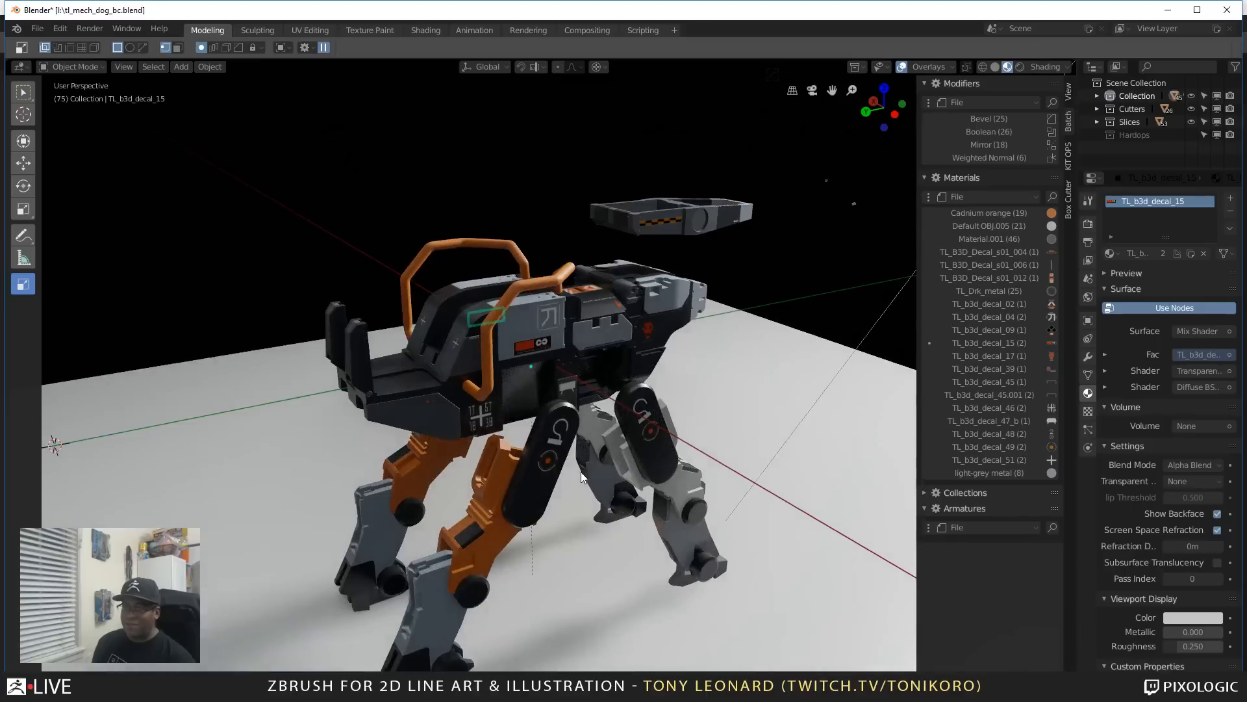
middle_drag(616, 429, 656, 494)
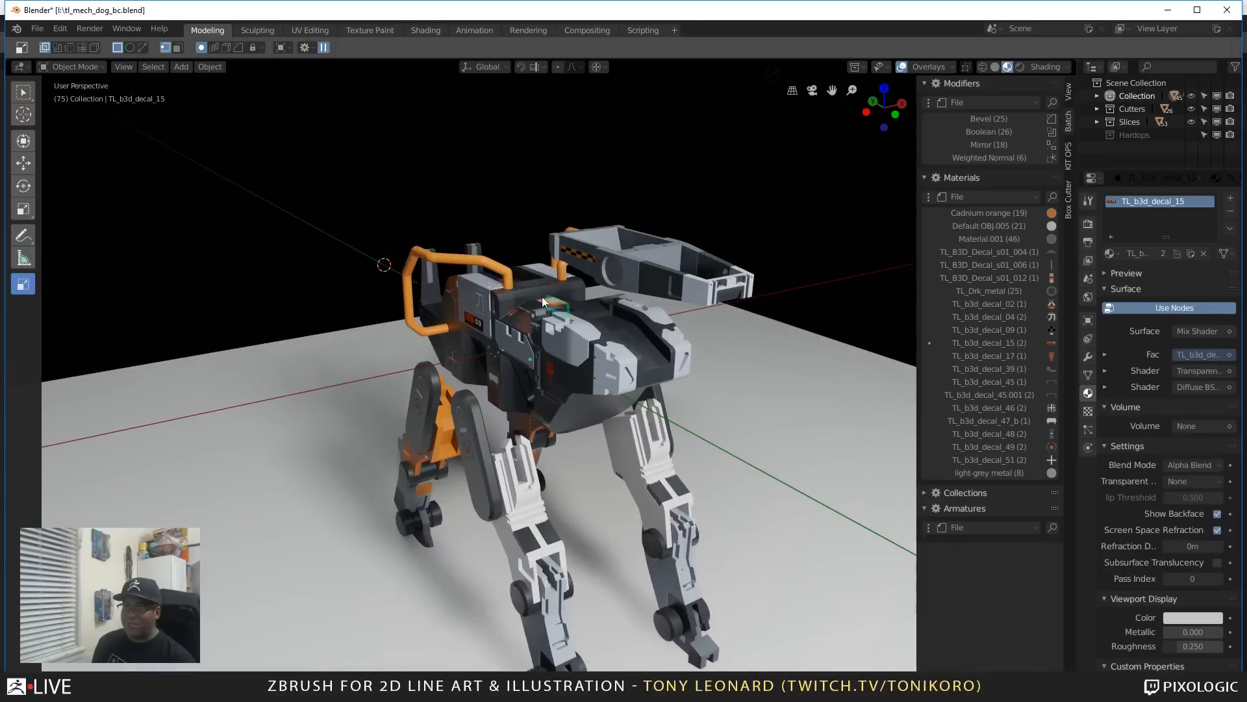
Step: Nudge the LOGIC MEMORY SYSTEMS decal slightly upward on its grey side panel
middle_drag(544, 193, 518, 330)
scroll(546, 351, up, 5)
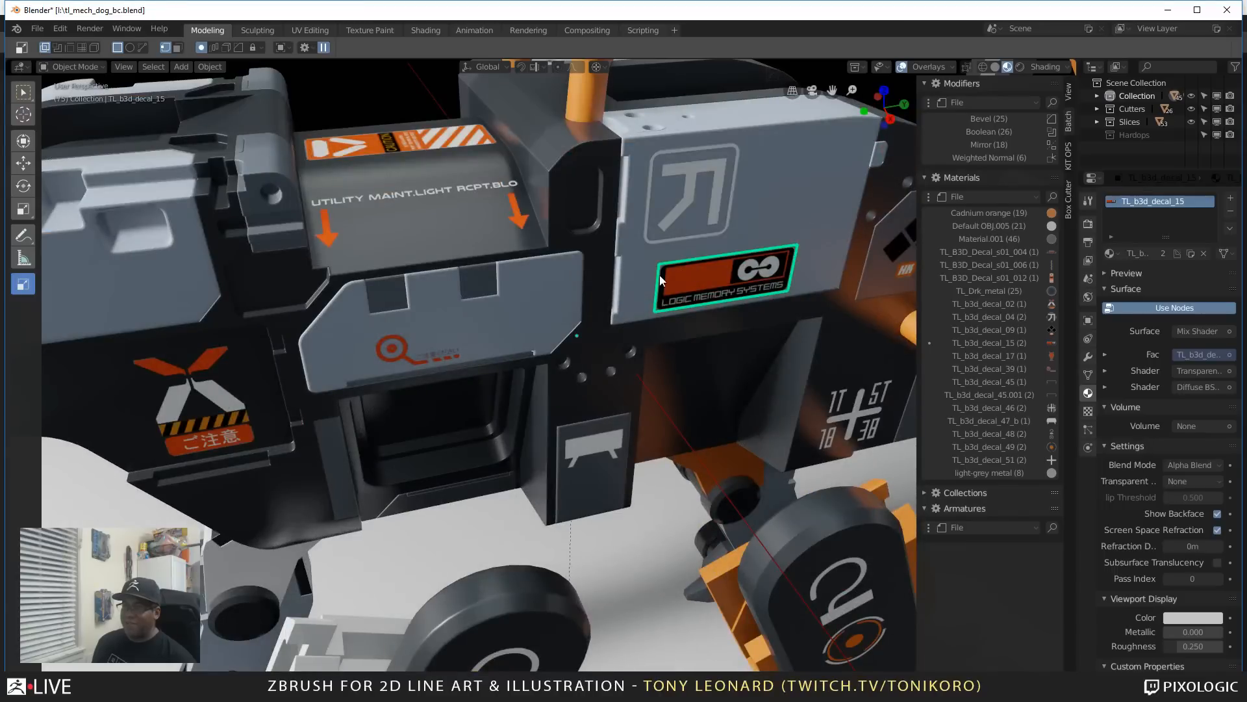
middle_drag(789, 317, 446, 391)
shift+middle_drag(780, 224, 489, 374)
scroll(512, 348, up, 4)
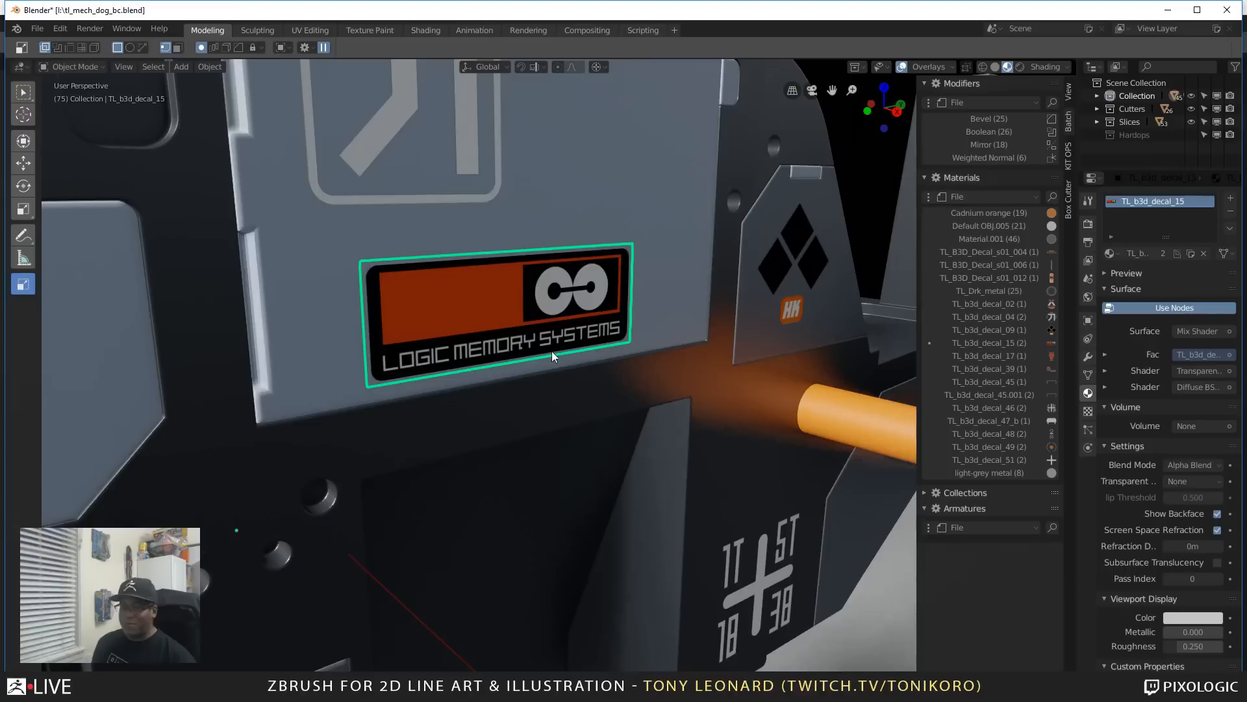
key(g)
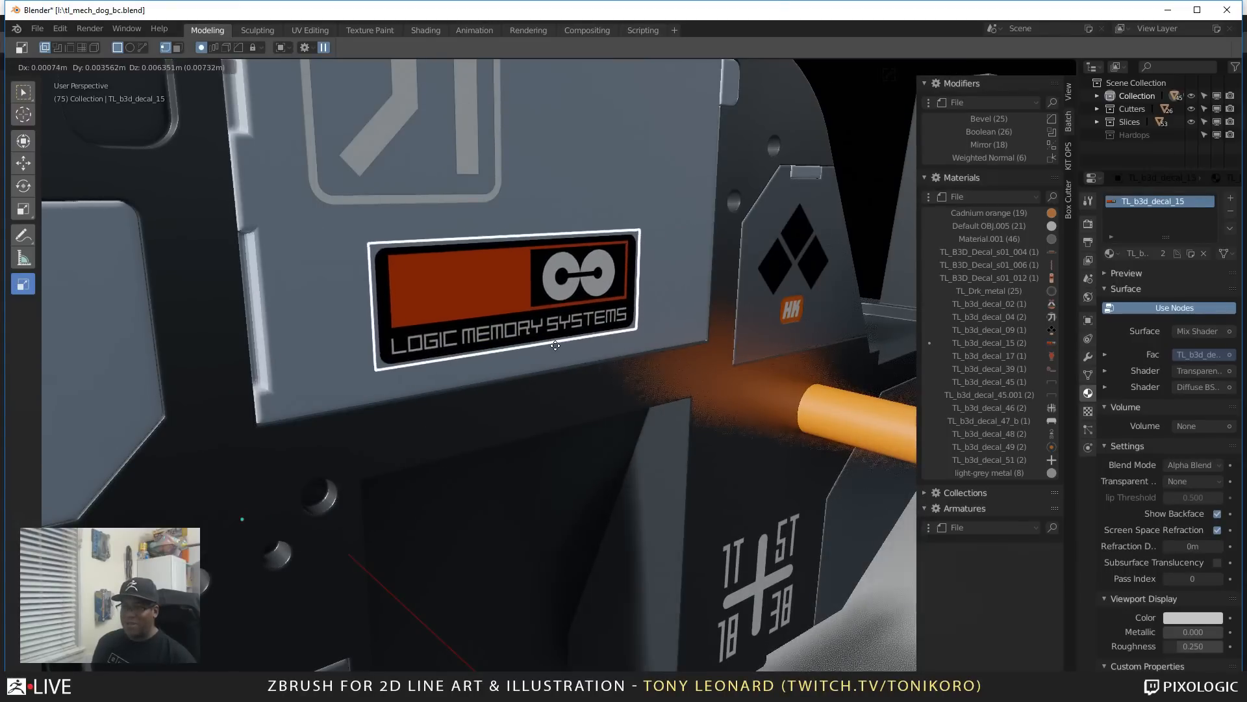
click(555, 351)
Step: Examine the moved decal on the body panel from the side and front, then the whole mech dog
scroll(573, 329, down, 7)
middle_drag(701, 497, 640, 447)
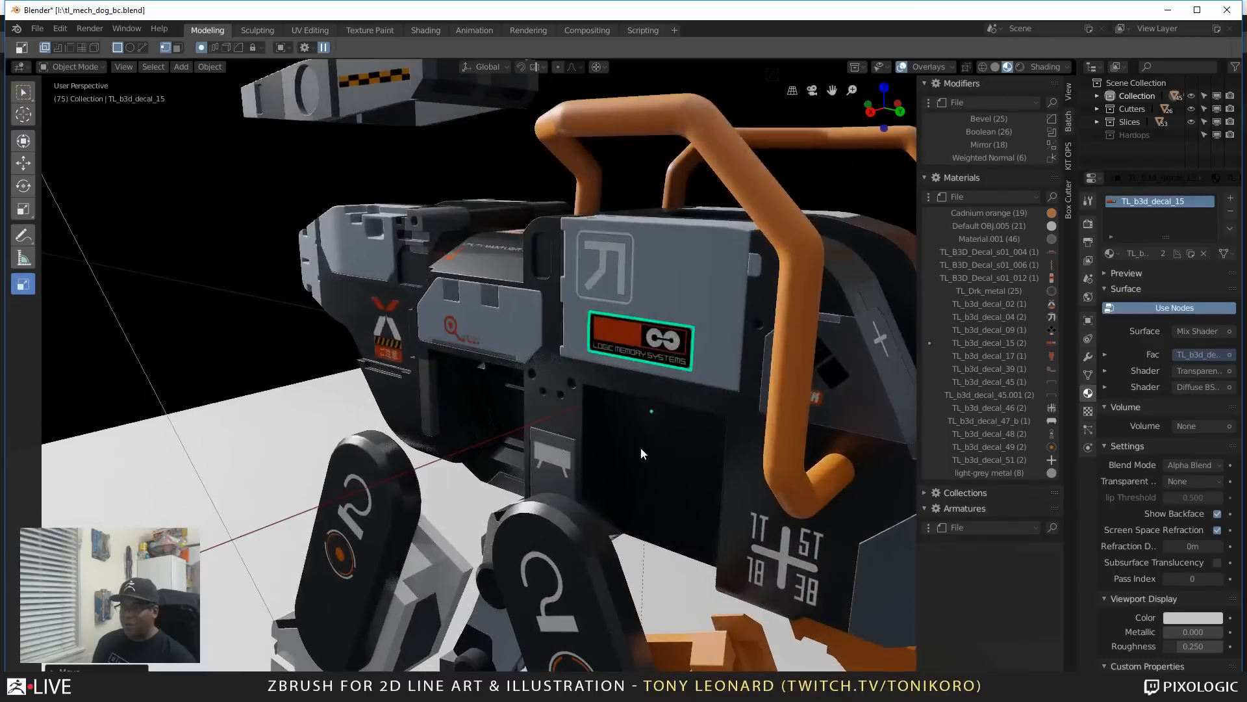
scroll(672, 321, up, 2)
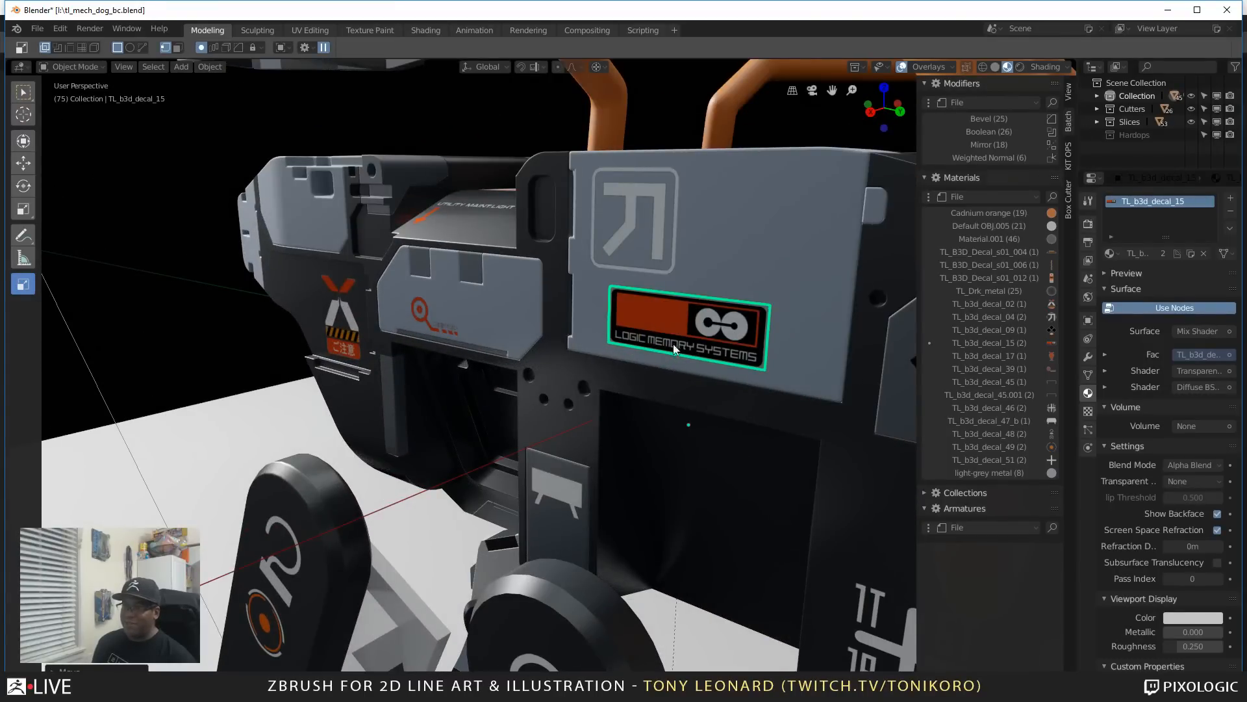
middle_drag(656, 326, 621, 454)
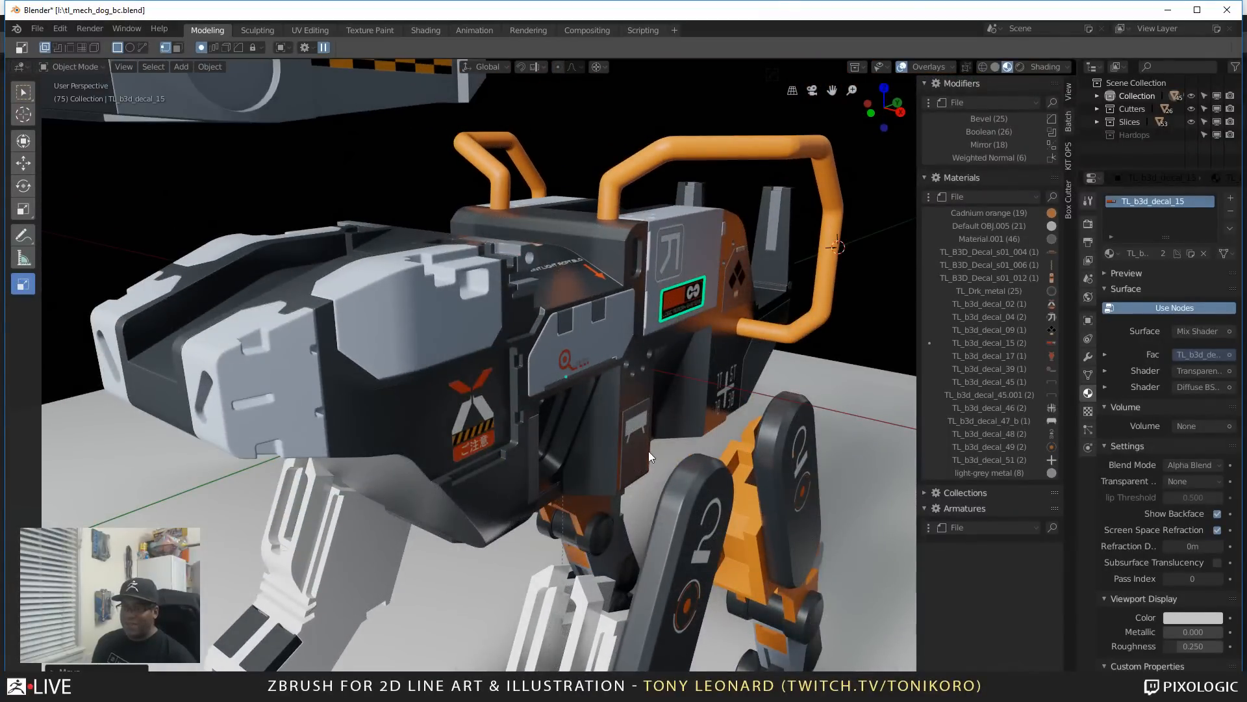
scroll(644, 451, up, 1)
scroll(643, 451, down, 5)
middle_drag(524, 459, 494, 480)
Step: Switch to MoI and examine the torso block model in TL_Moi3d-BC_TorsoBlock_01.3dm up close and from farther away
key(alt+Tab)
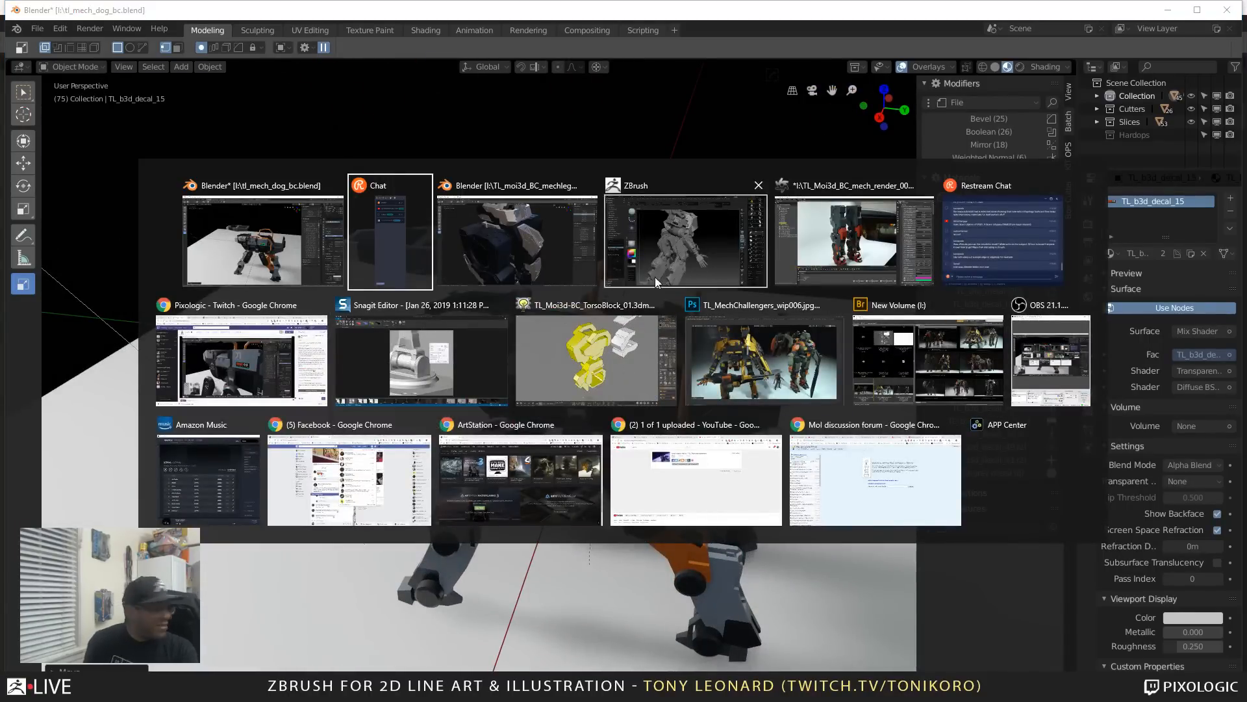
click(646, 379)
scroll(265, 407, down, 5)
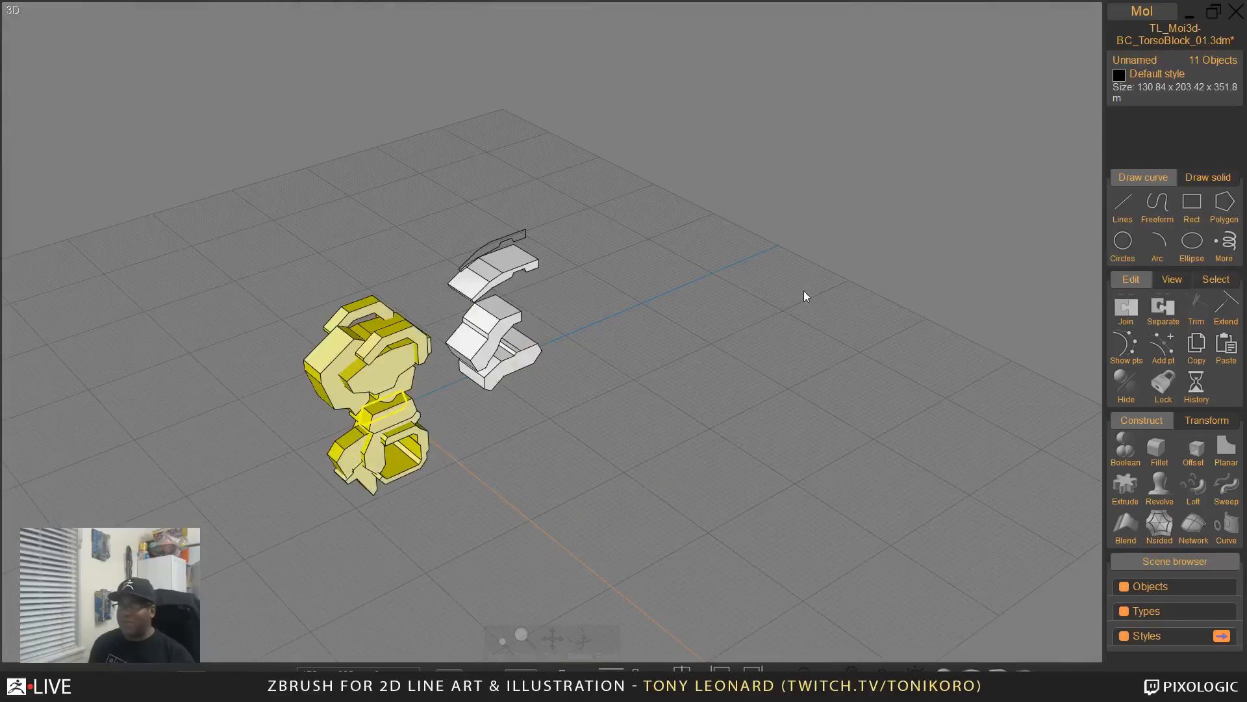
right_drag(504, 448, 764, 521)
scroll(763, 521, up, 4)
middle_drag(446, 522, 711, 552)
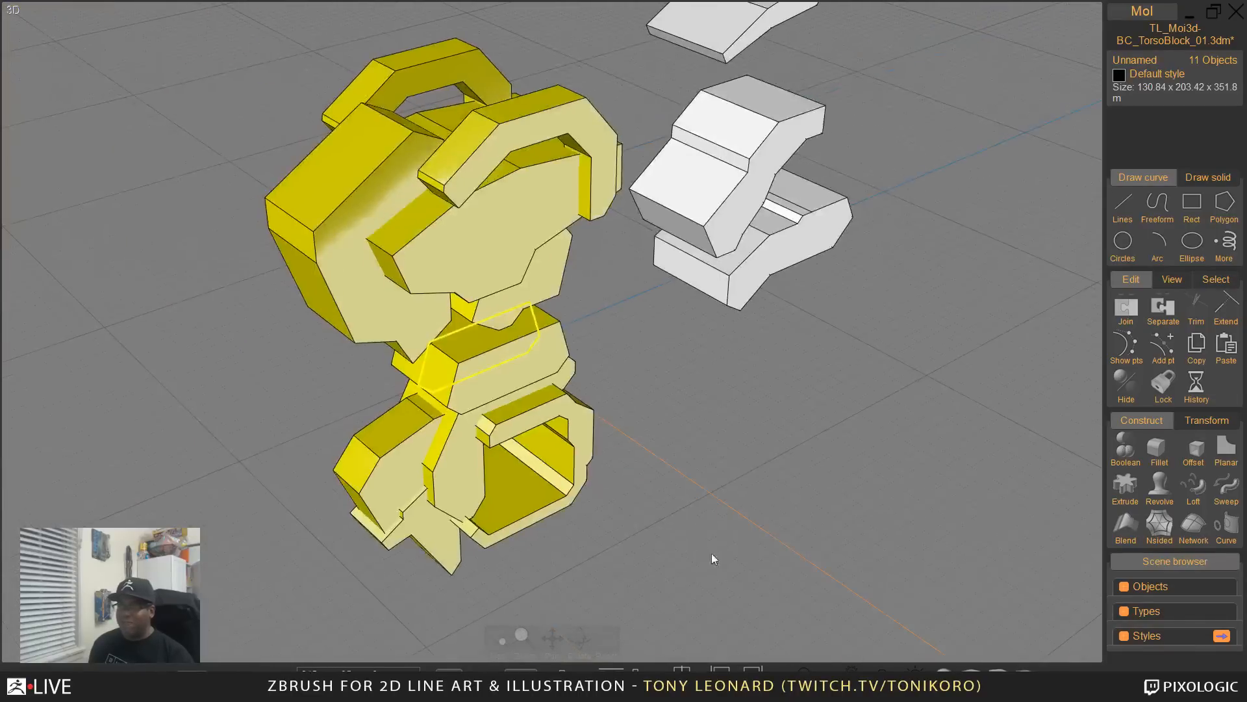
right_drag(711, 552, 808, 530)
scroll(793, 486, down, 6)
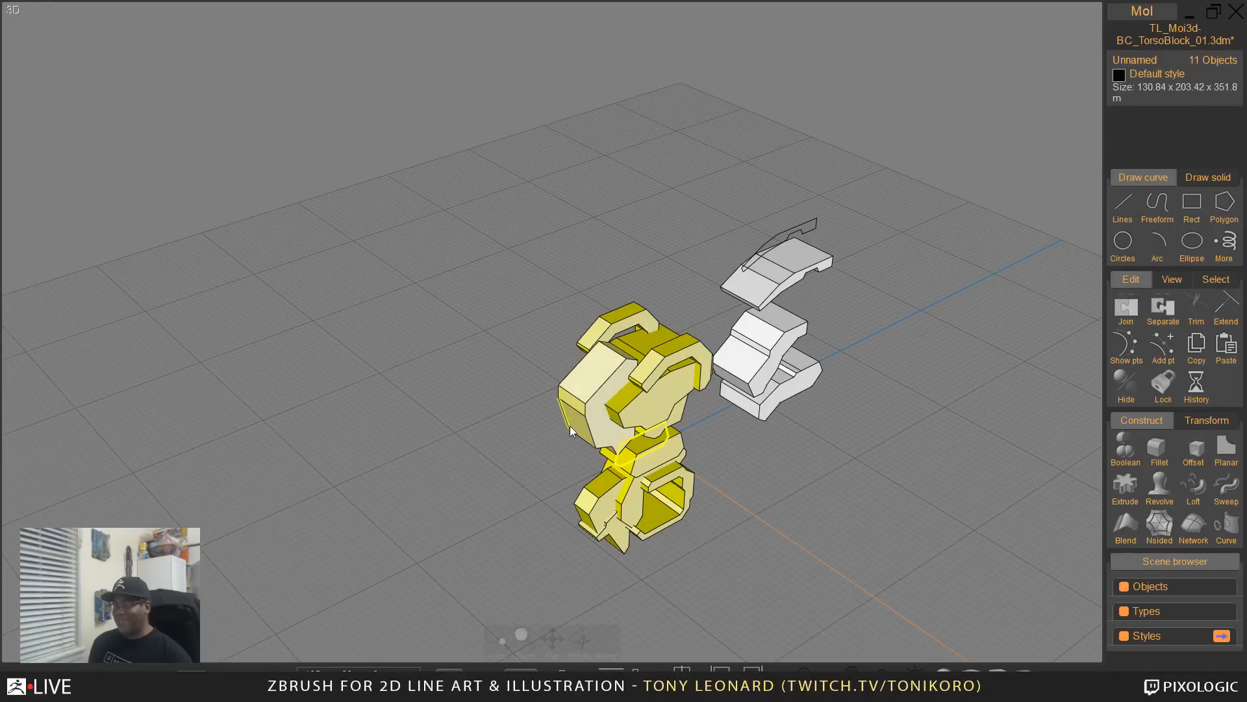
middle_drag(721, 395, 685, 408)
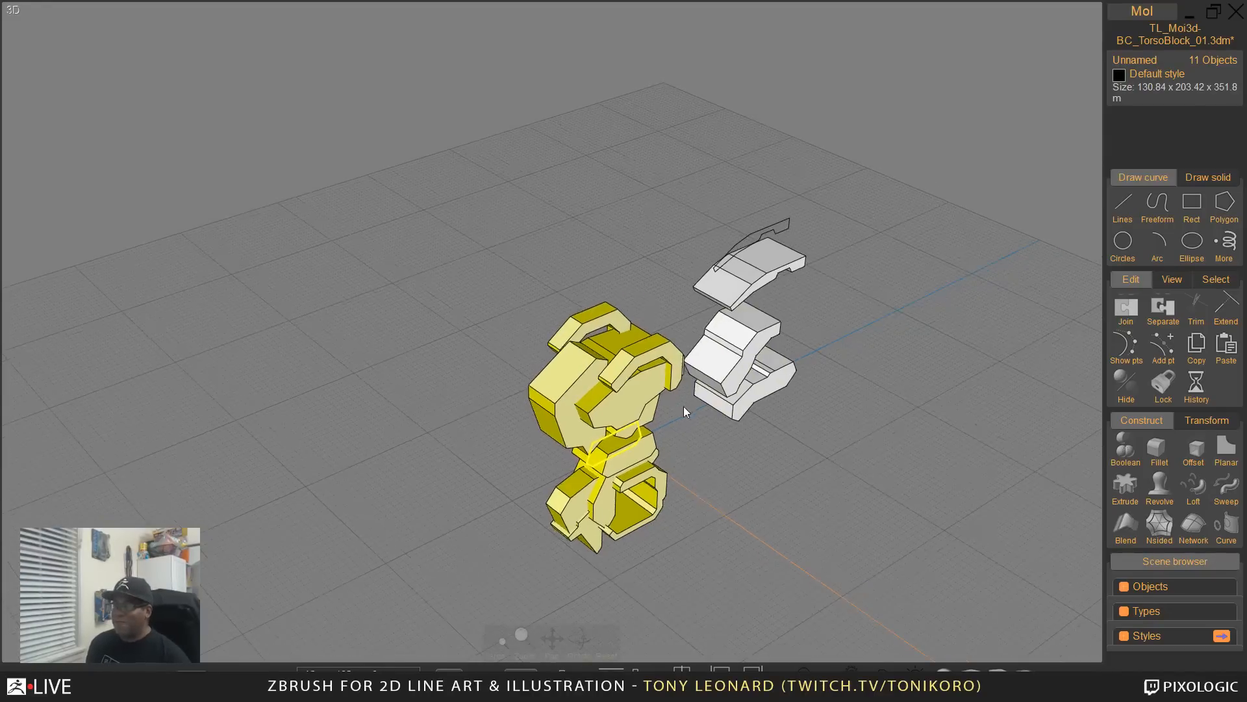
mouse_move(743, 459)
middle_down()
mouse_move(665, 463)
mouse_move(651, 480)
middle_up()
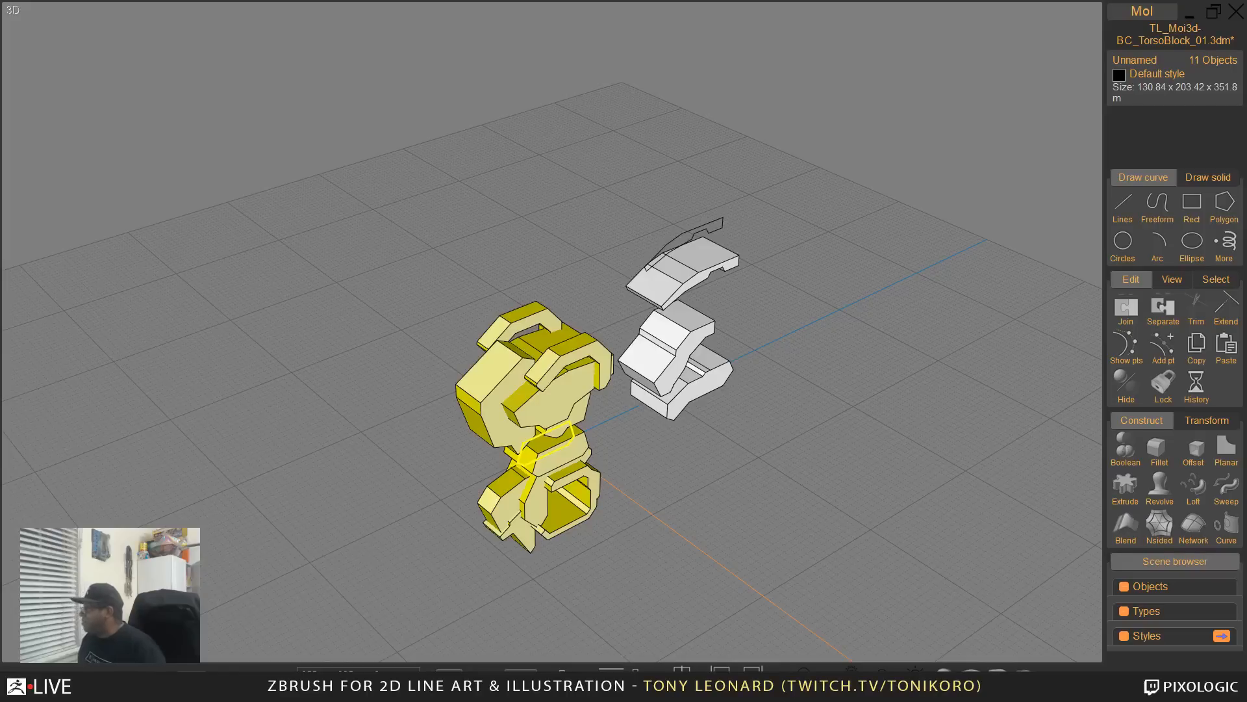
Step: Switch to ZBrush, activate the Move gizmo, and view the mech's torso and shoulder pods from the front and slightly above
key(alt+Tab)
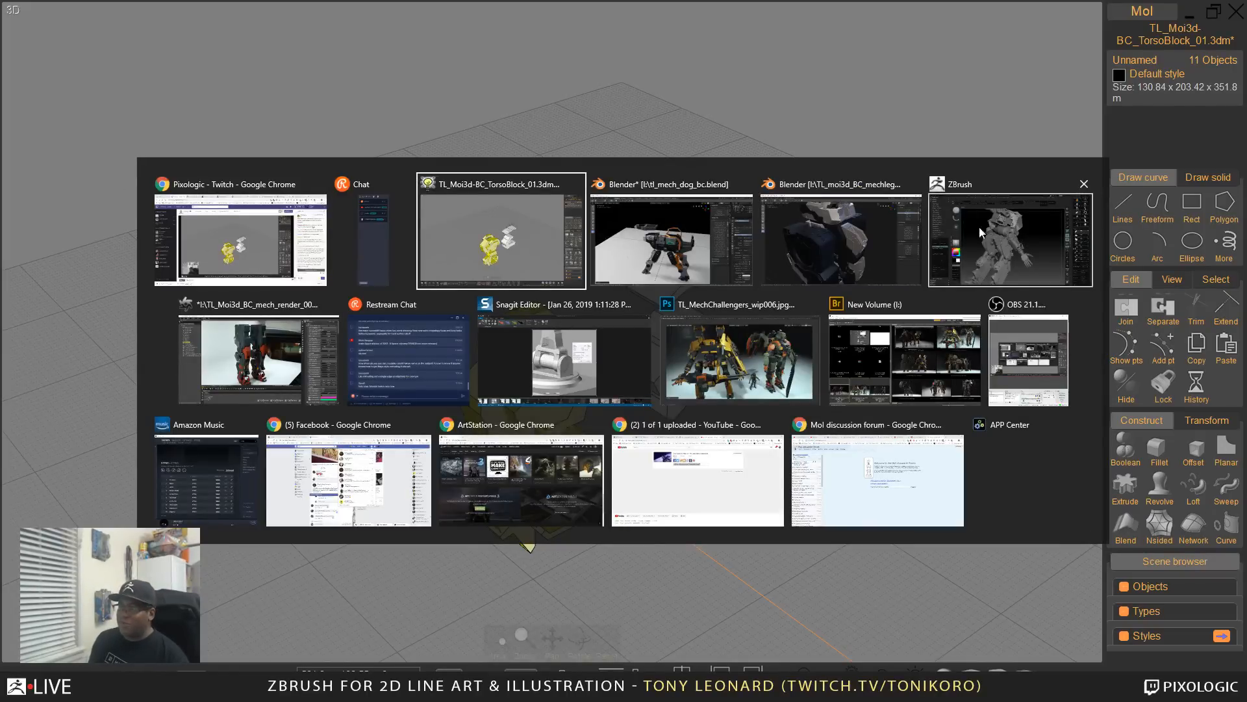
click(1010, 240)
mouse_move(849, 357)
mouse_down()
mouse_move(796, 393)
mouse_move(988, 375)
mouse_move(932, 305)
mouse_move(897, 340)
mouse_move(821, 263)
mouse_move(924, 356)
mouse_up()
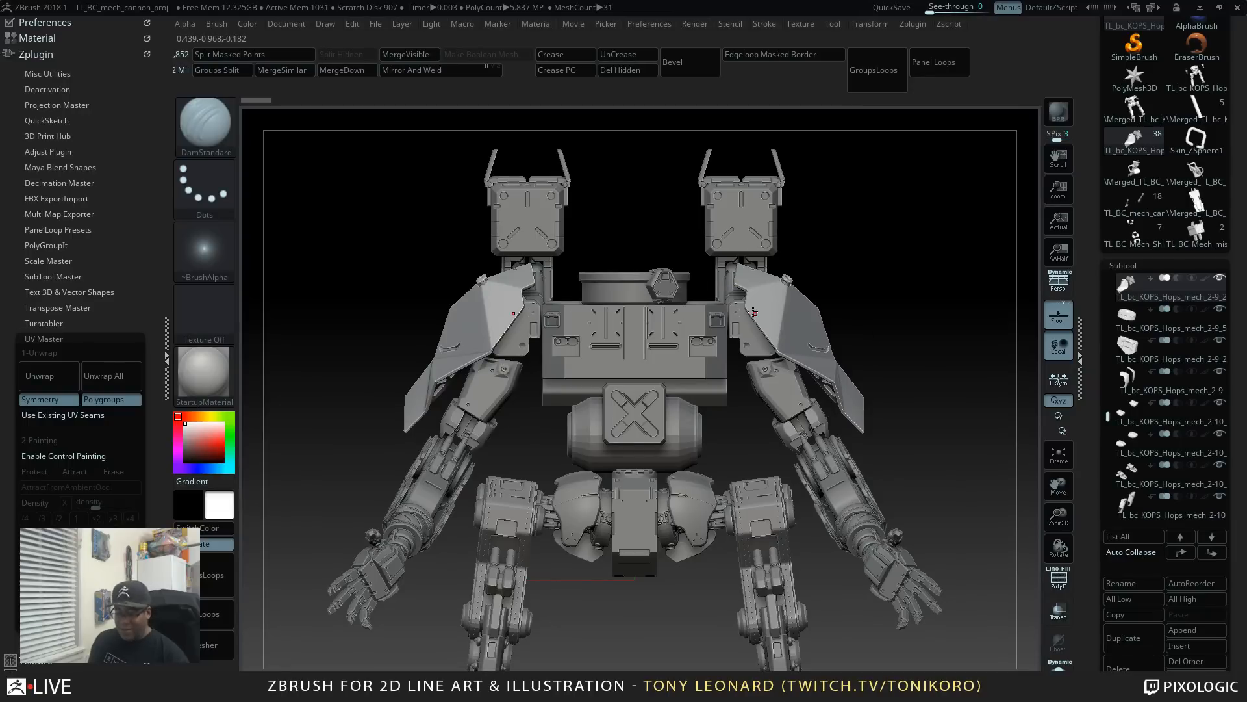
key(w)
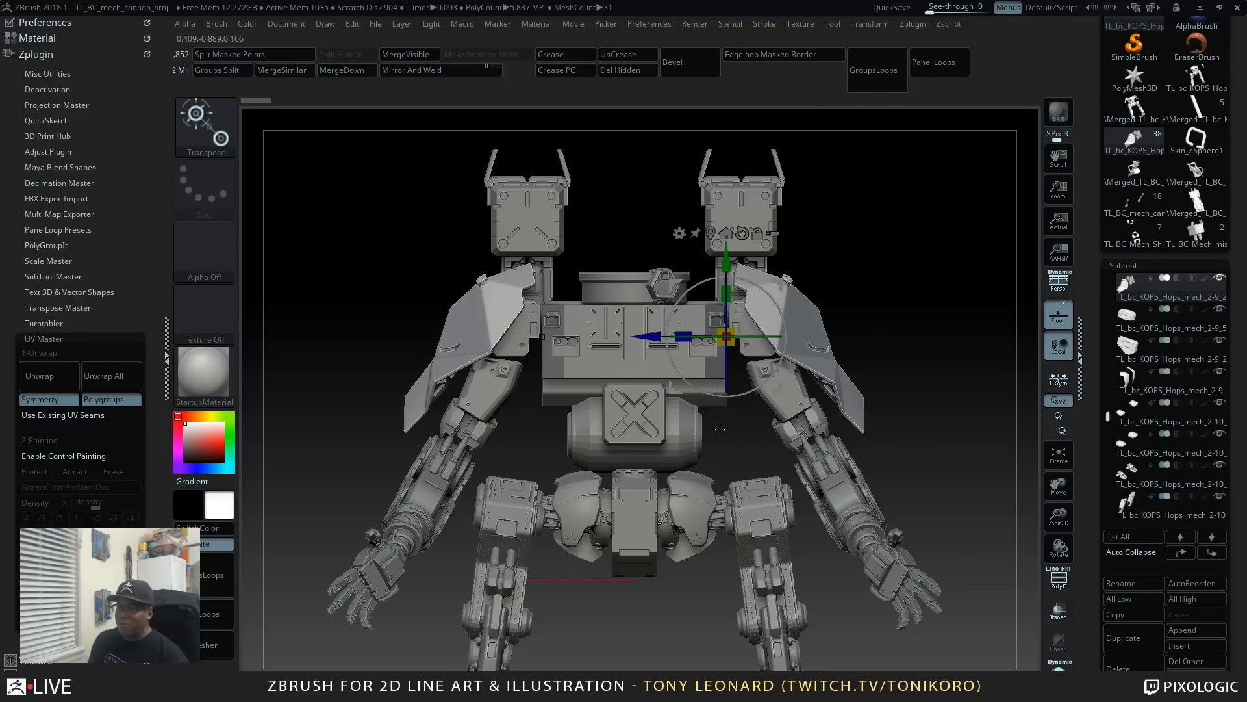
drag(919, 346, 846, 403)
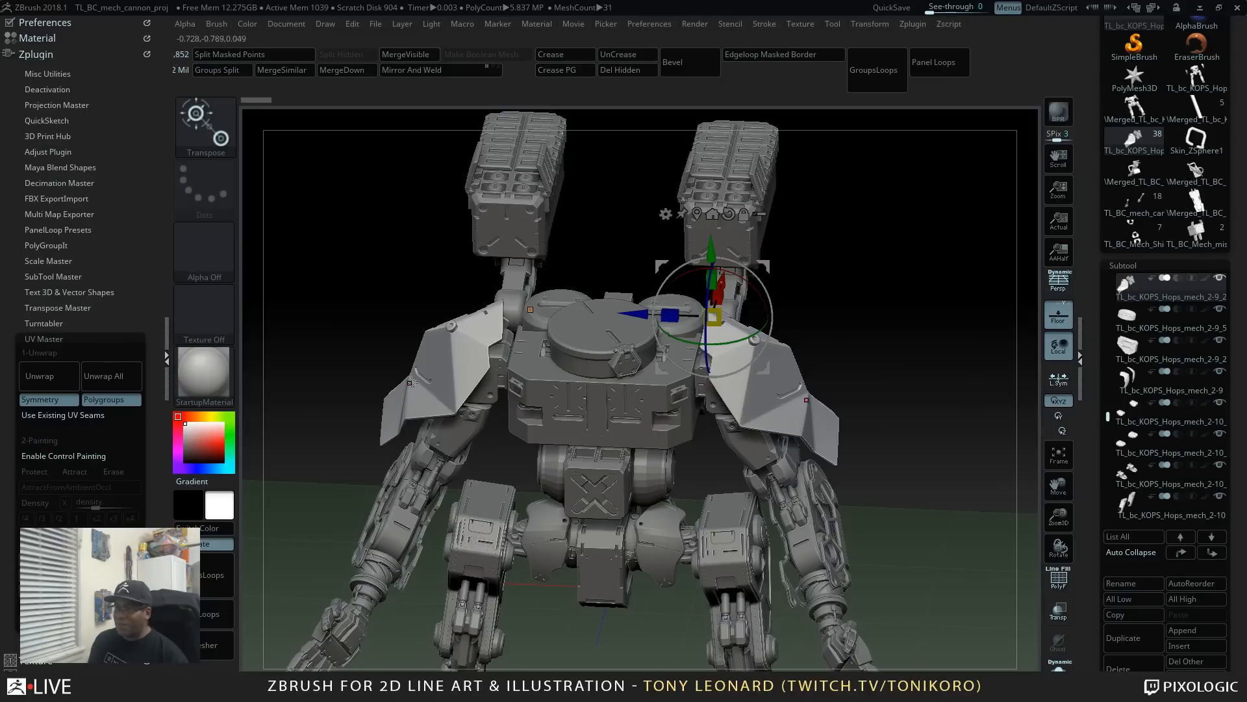
Step: Make the shoulder missile pod the active subtool and turn on its polyframe display
drag(833, 288, 855, 381)
alt+click(728, 295)
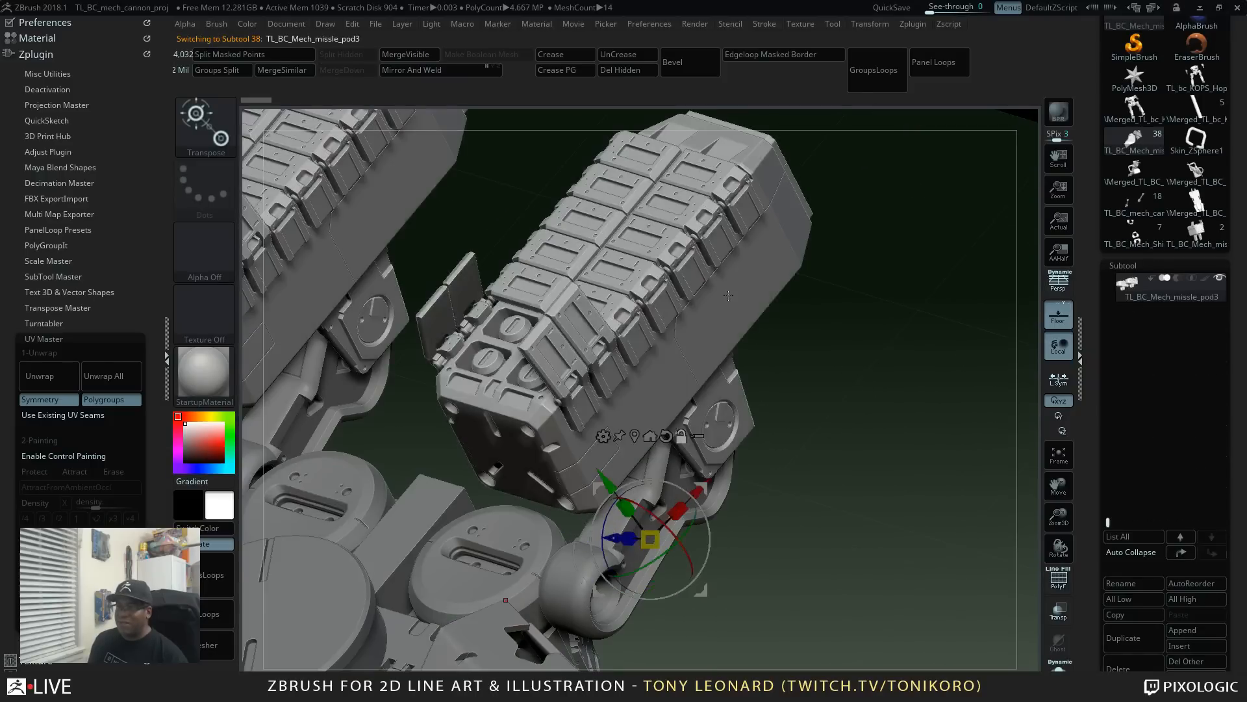
key(shift+f)
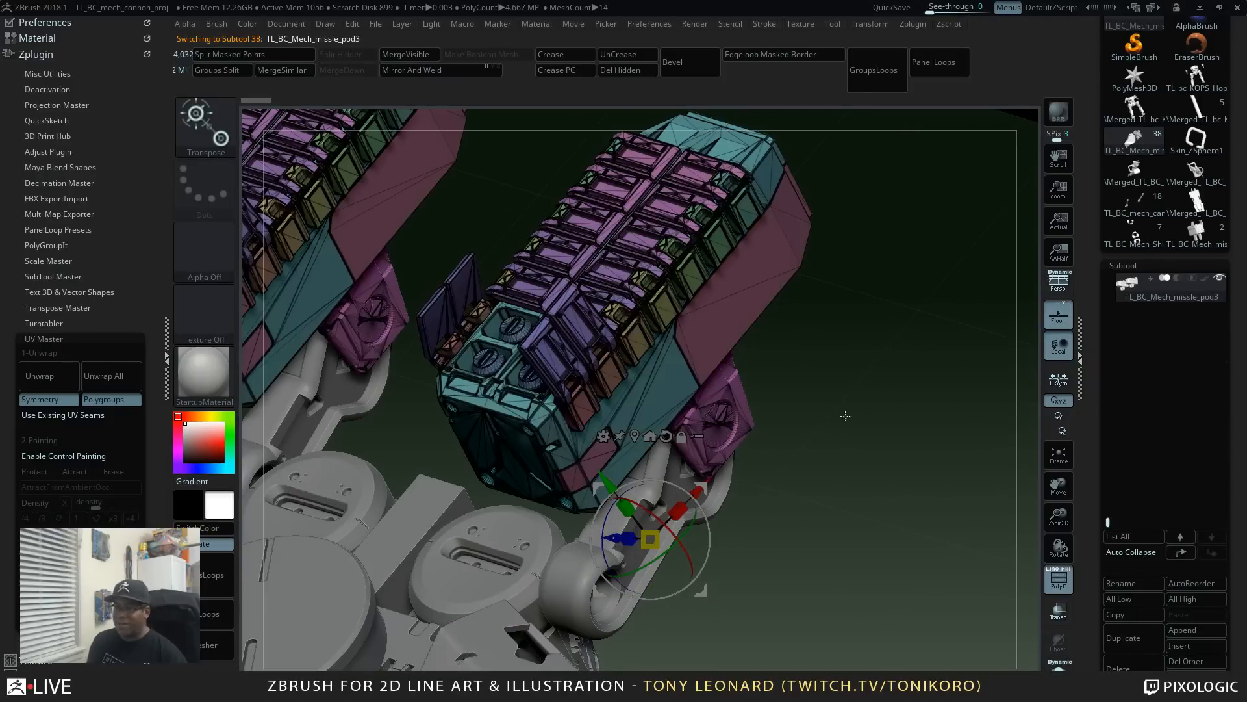
Step: Mask the whole missile pod subtool except the pink mount polygroup beneath the pod
drag(828, 450, 609, 318)
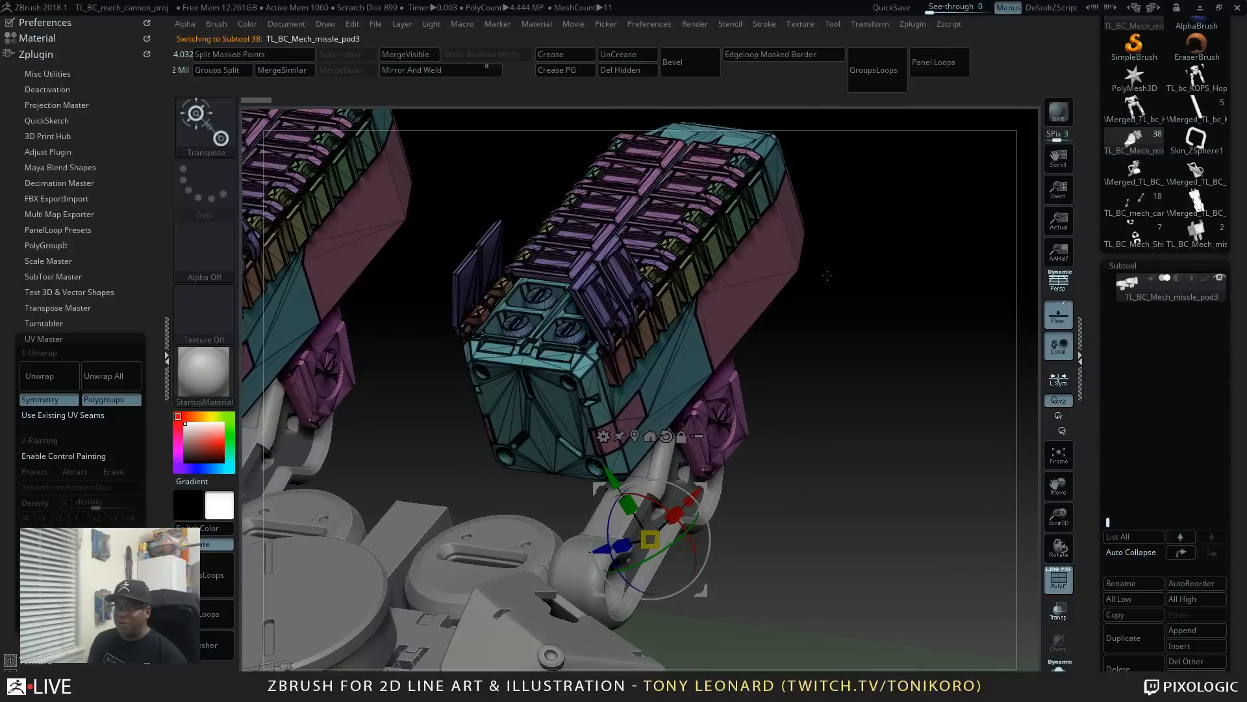
drag(859, 357, 828, 332)
mouse_move(865, 402)
mouse_down()
mouse_move(891, 391)
mouse_move(927, 412)
mouse_up()
alt+drag(860, 454, 869, 393)
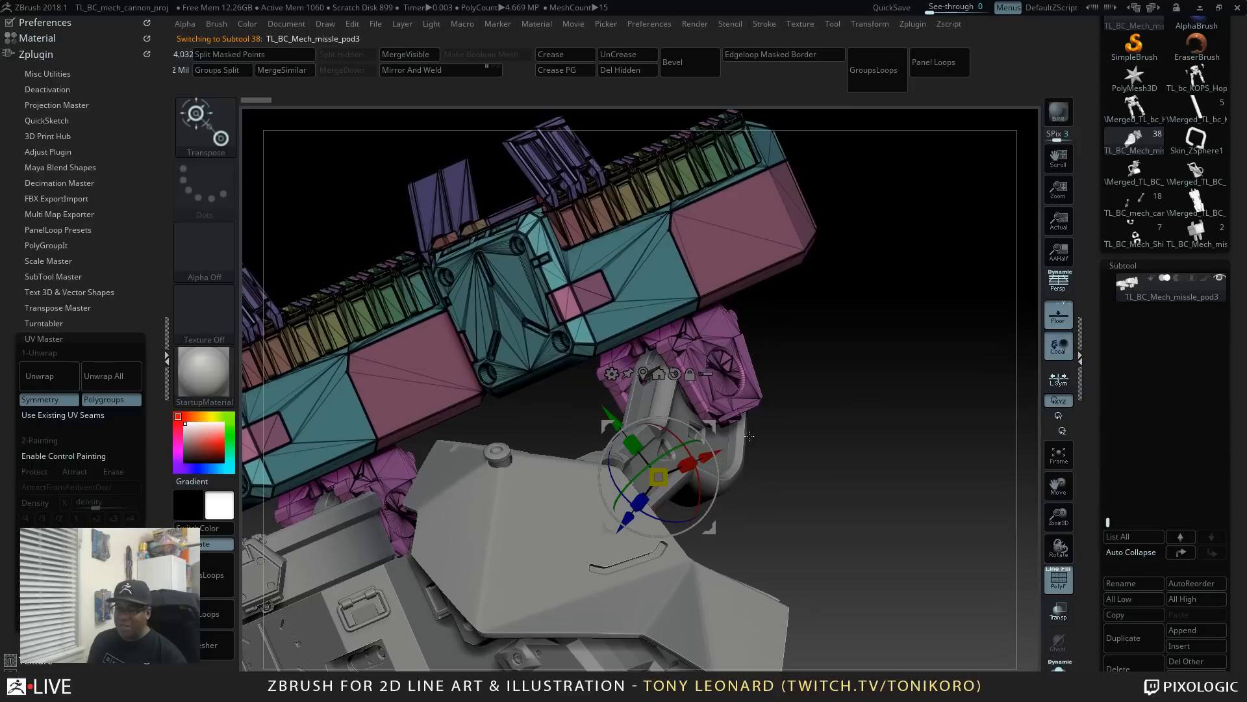
ctrl+click(733, 336)
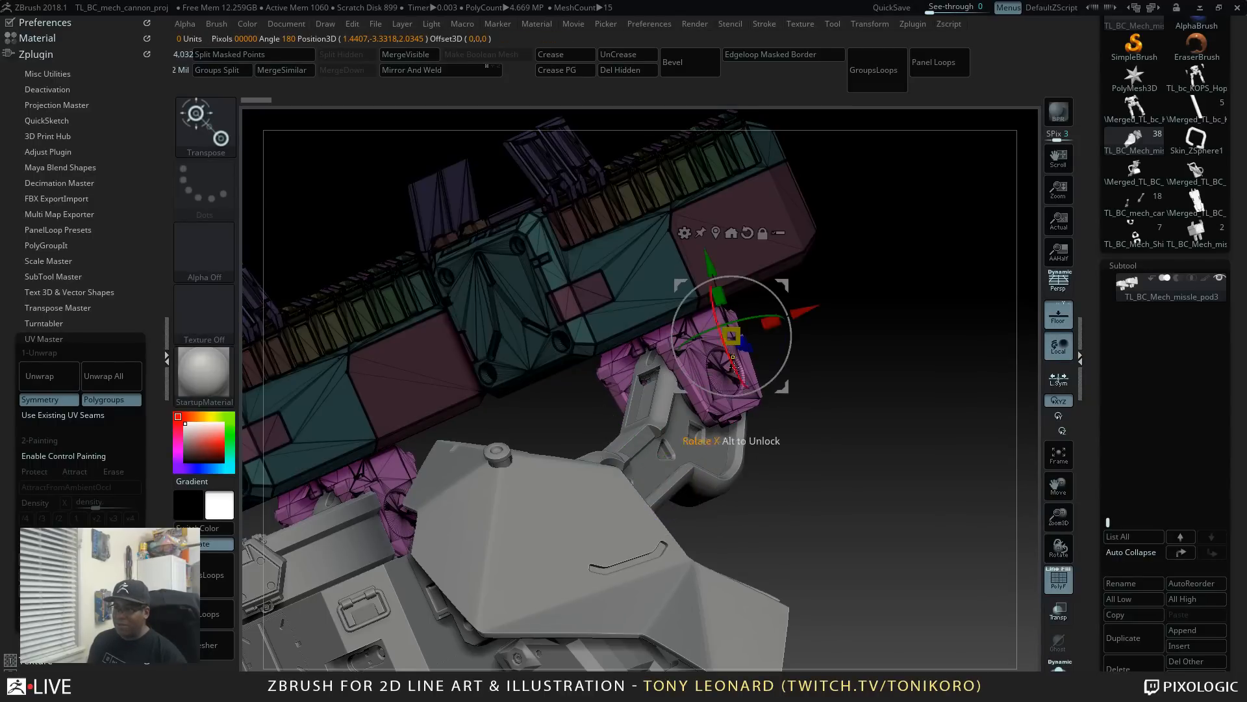
right_drag(733, 336, 654, 310)
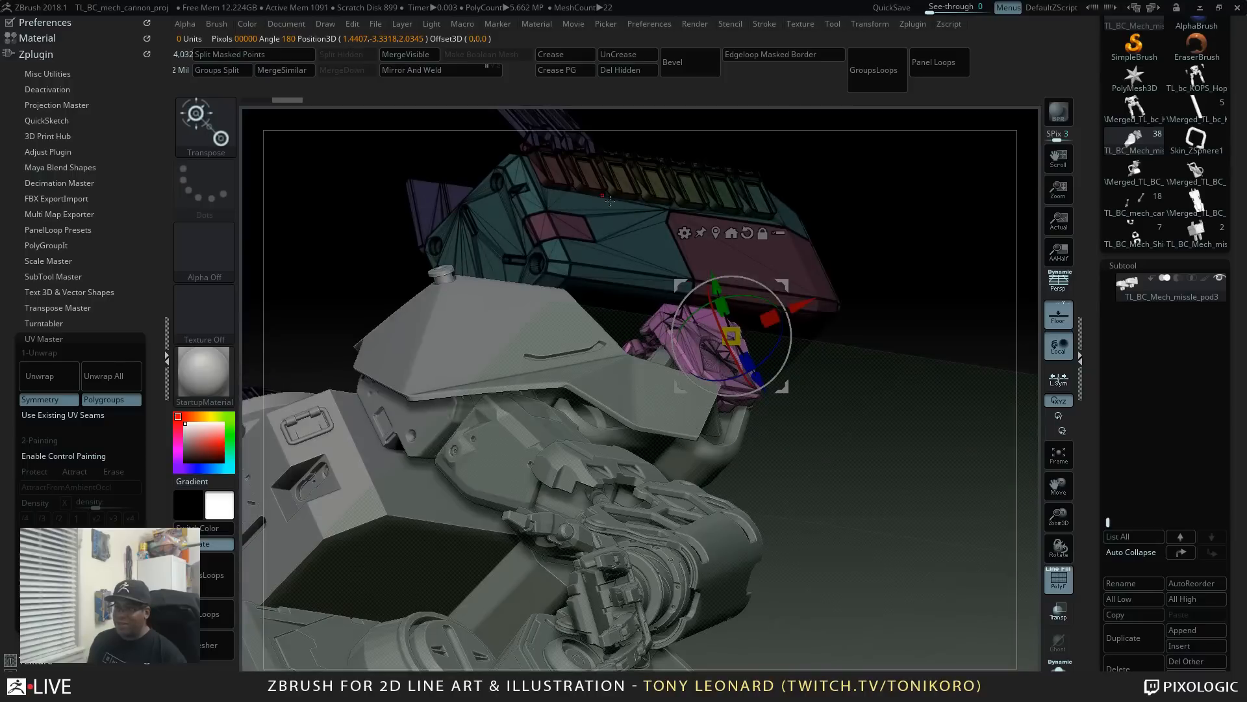
Step: Examine the masked missile pods and their unmasked pink mounts from above, from the side and from below
drag(986, 401, 961, 434)
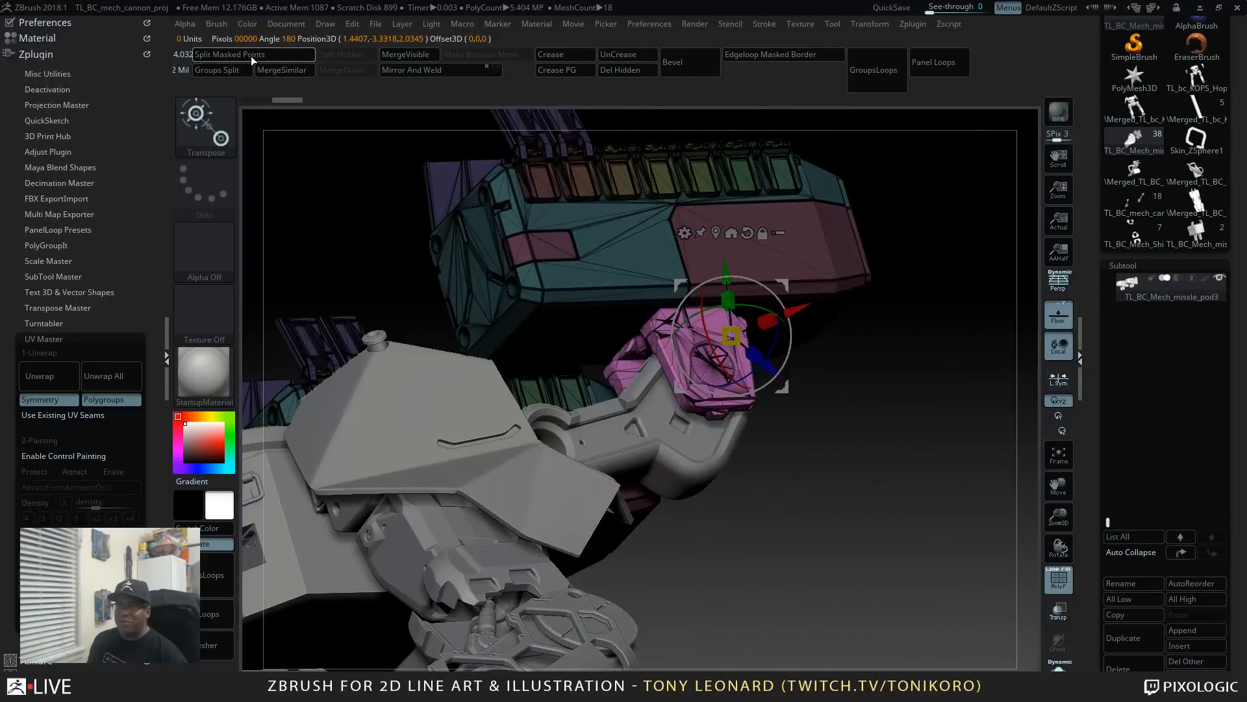
mouse_move(284, 97)
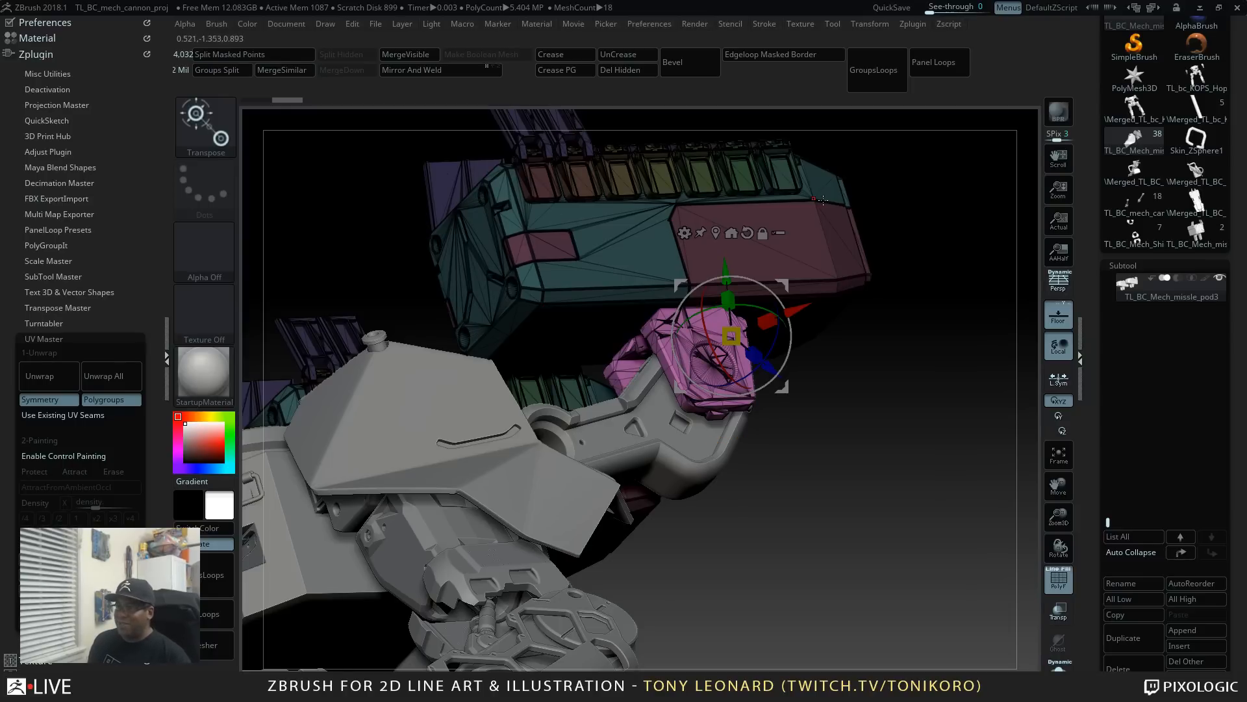
drag(823, 200, 904, 323)
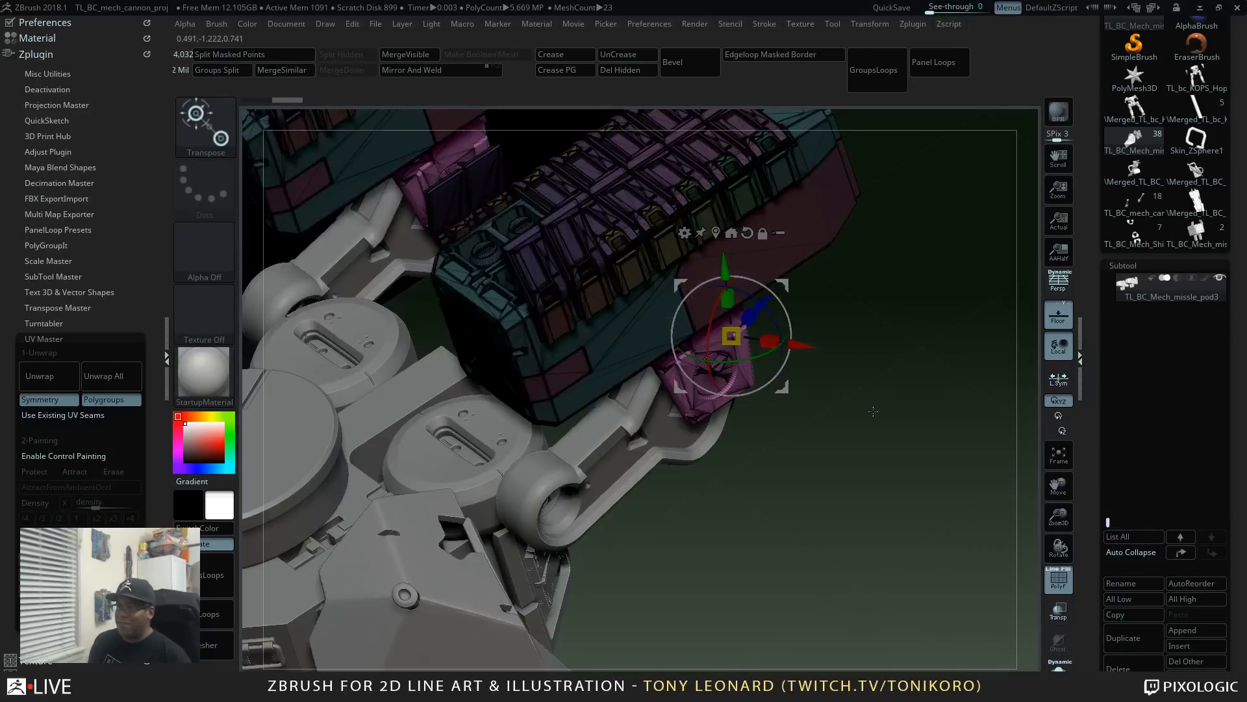
drag(873, 410, 408, 339)
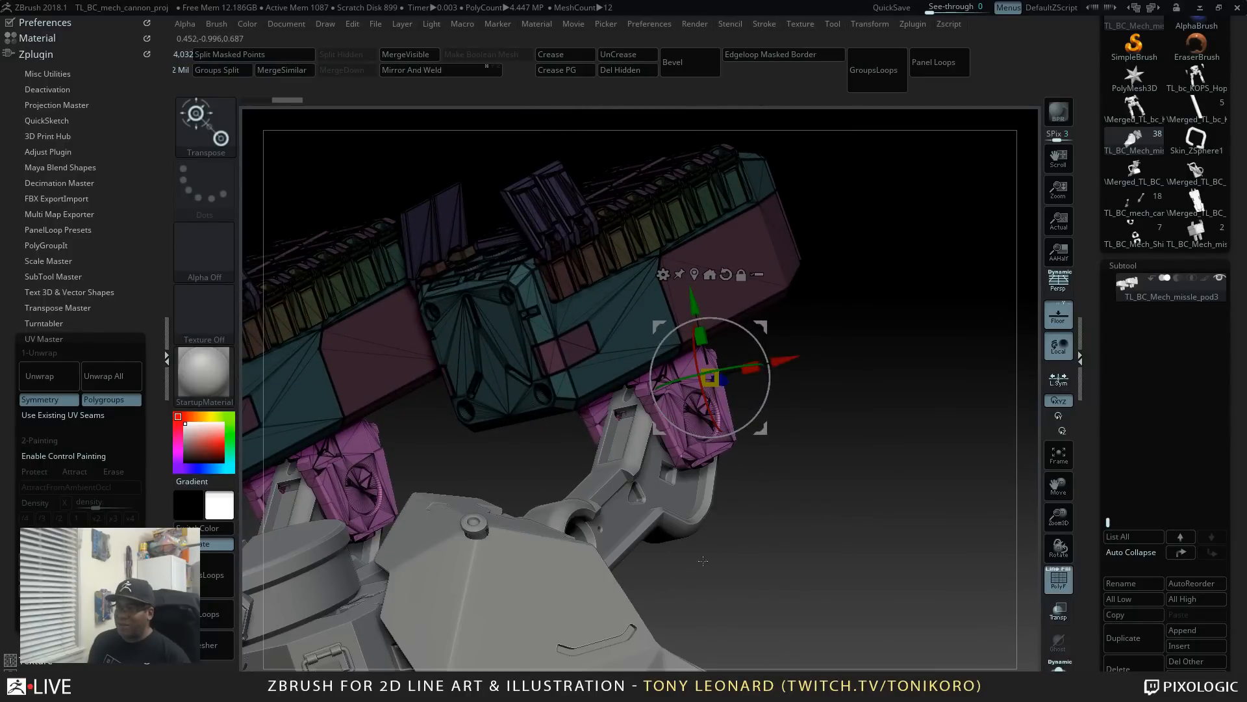
drag(811, 529, 620, 391)
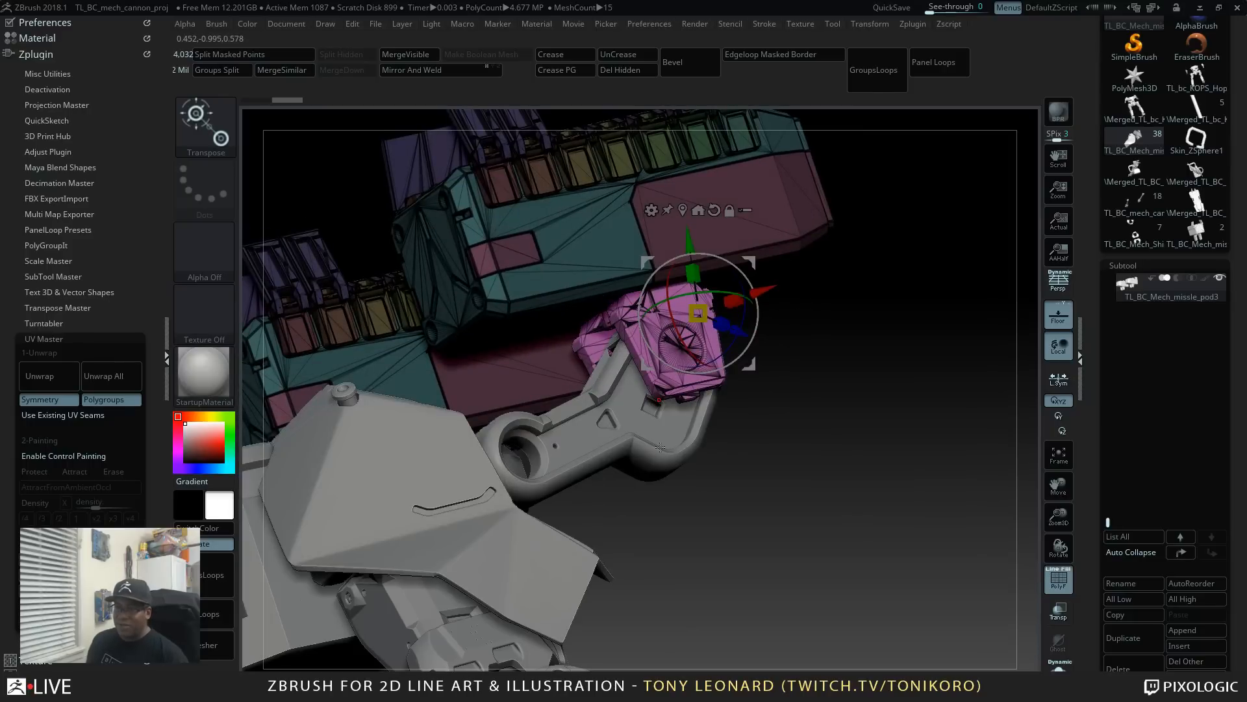
drag(867, 558, 681, 408)
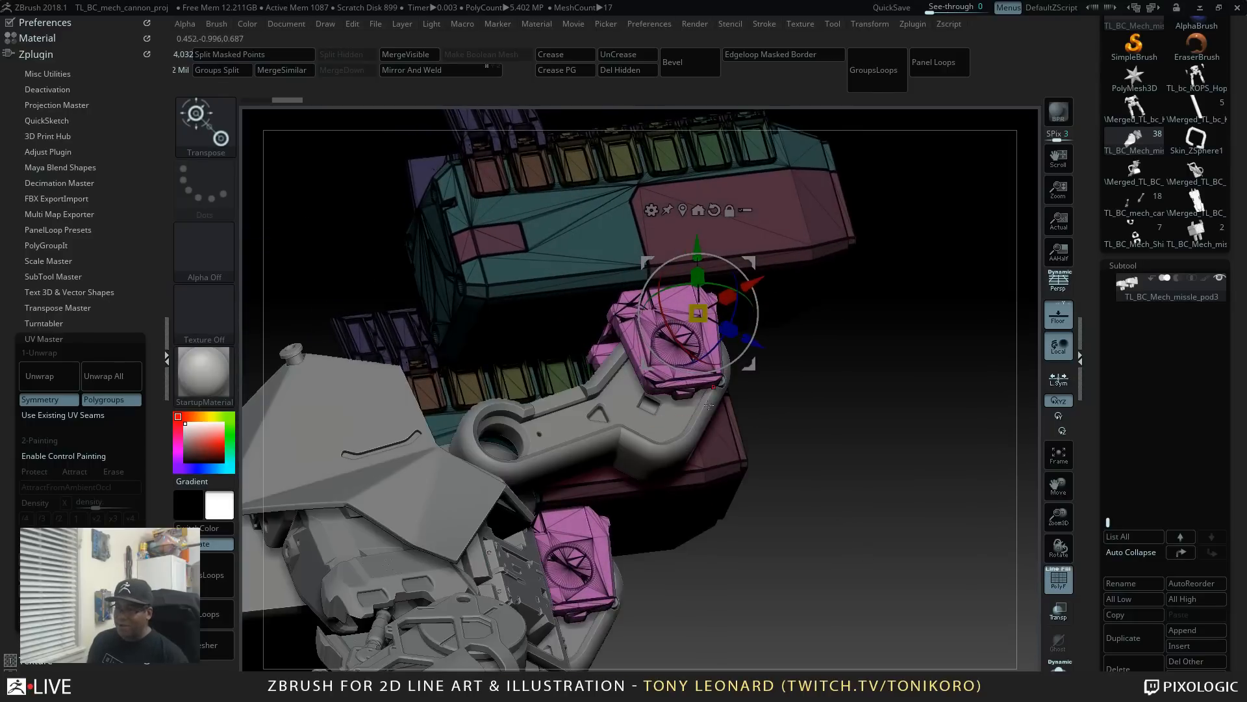
drag(773, 419, 868, 569)
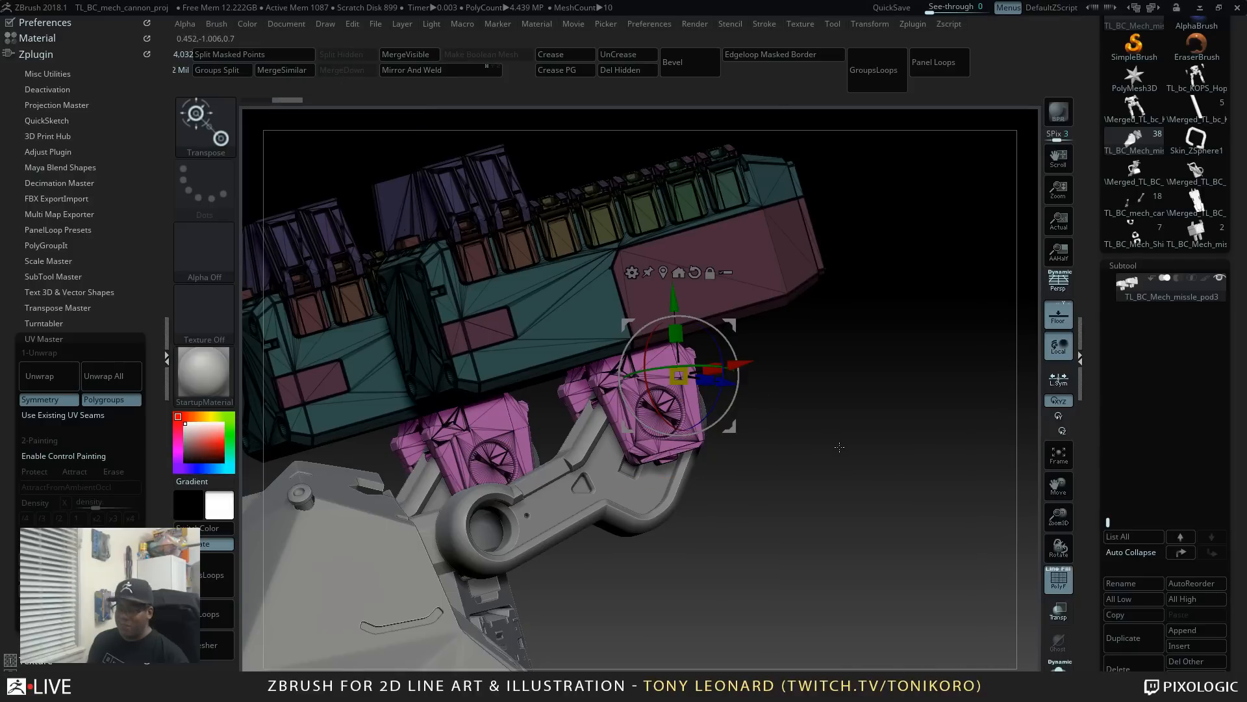
Step: Mask the missile pod except its rose side-panel polygroup, clear the mask, and return to Draw mode
ctrl+drag(820, 436, 799, 421)
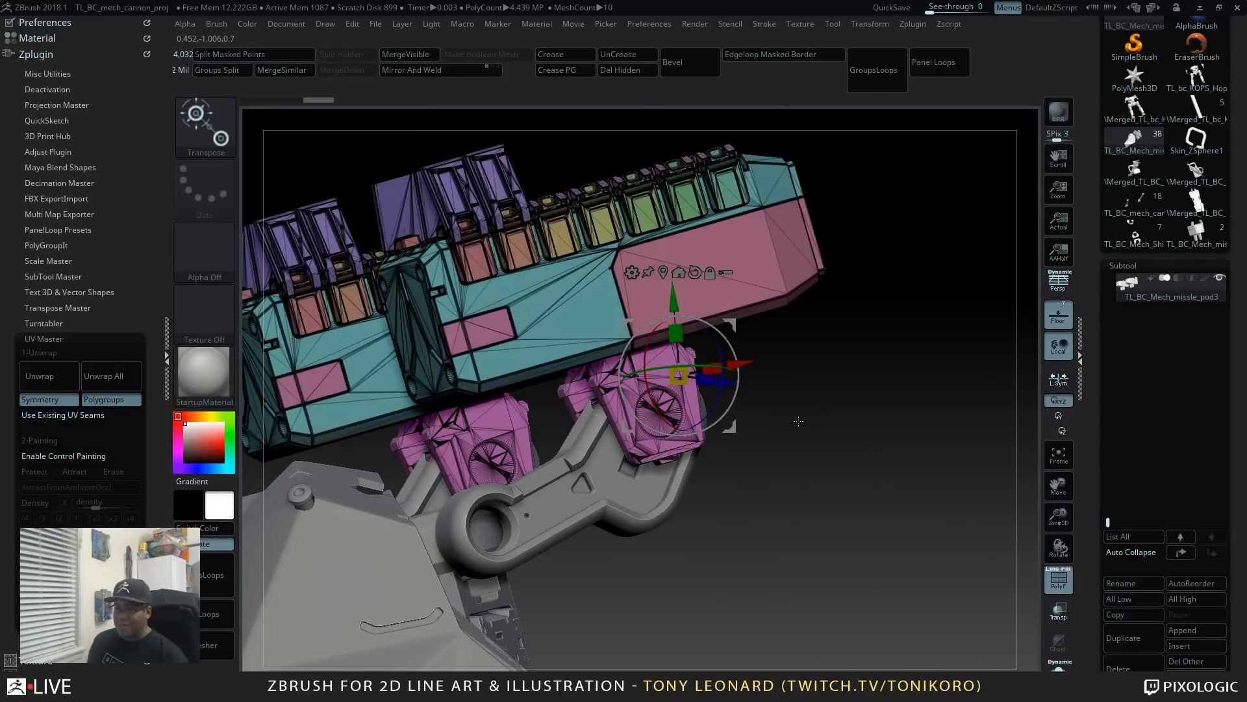
ctrl+click(787, 290)
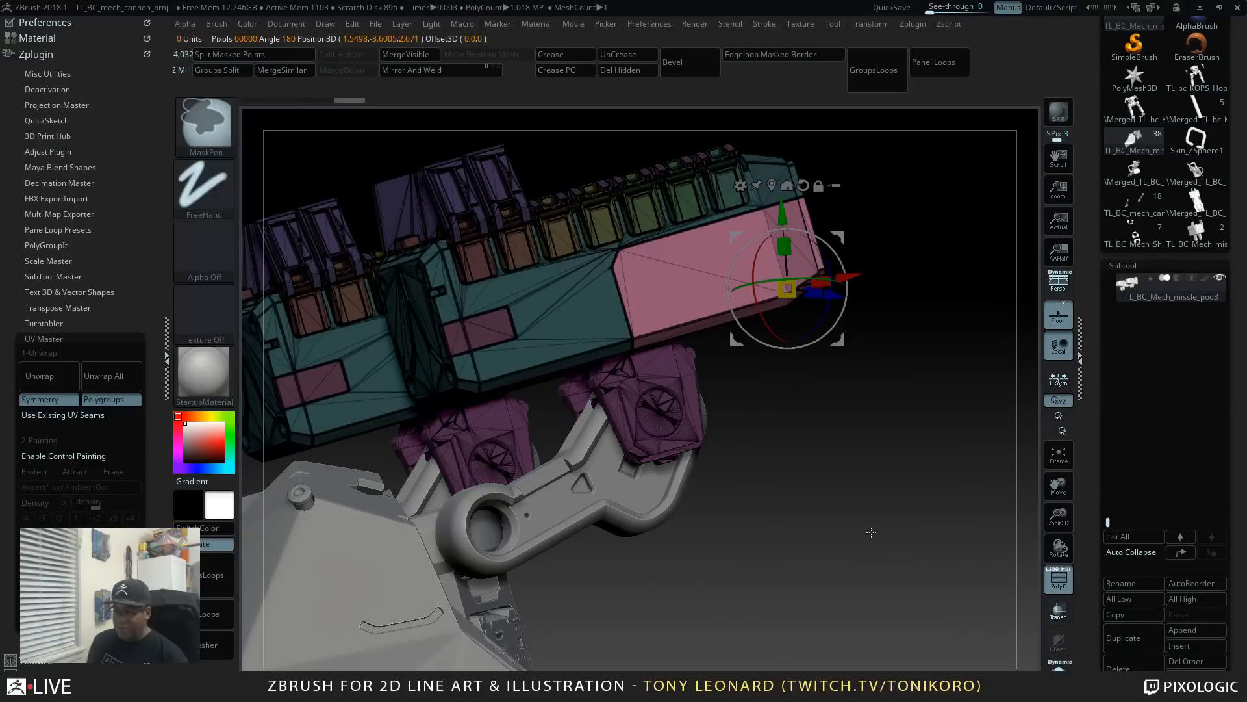
ctrl+drag(869, 529, 899, 640)
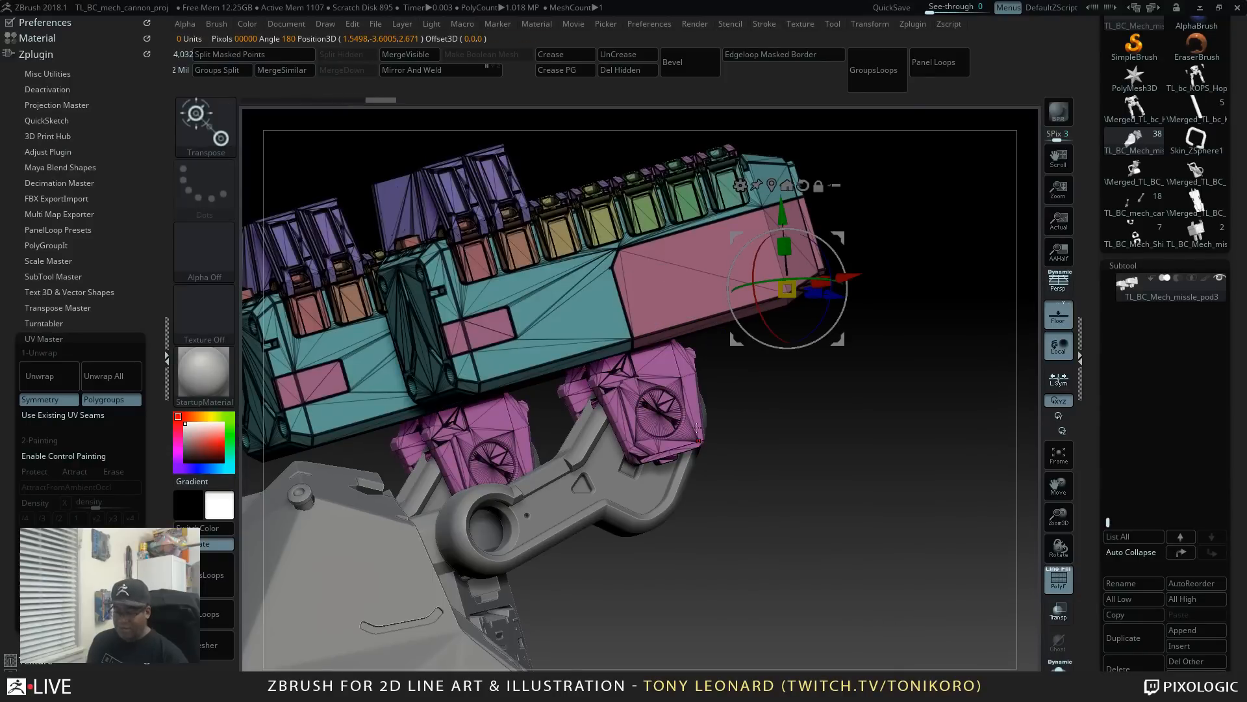
key(q)
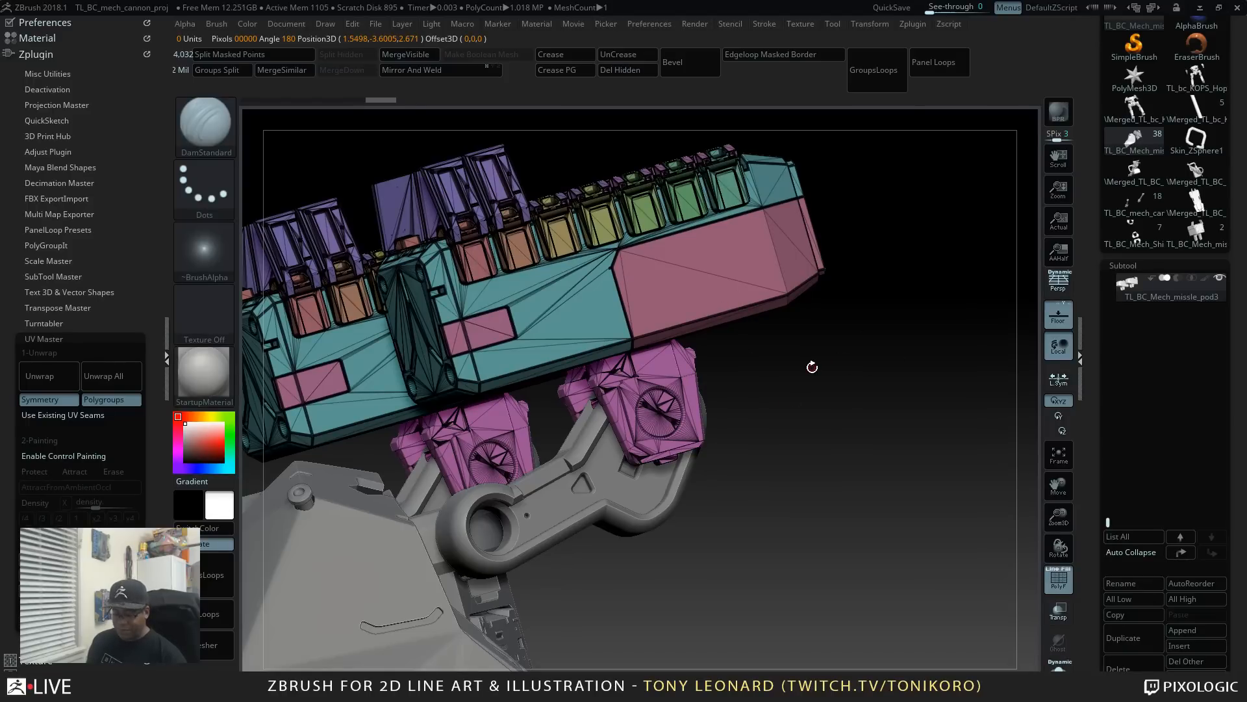
key(shift)
key(shift)
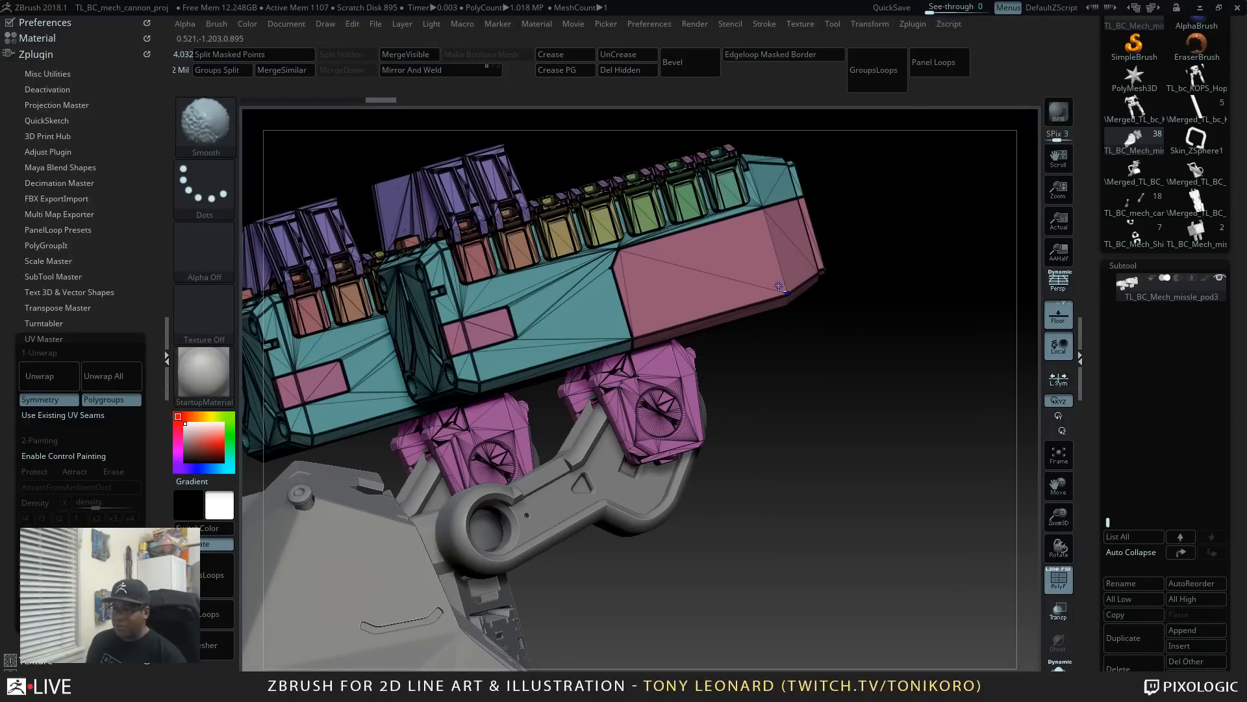
Step: Isolate the rose side-panel polygroup of the missile pods and view it from above
key(f)
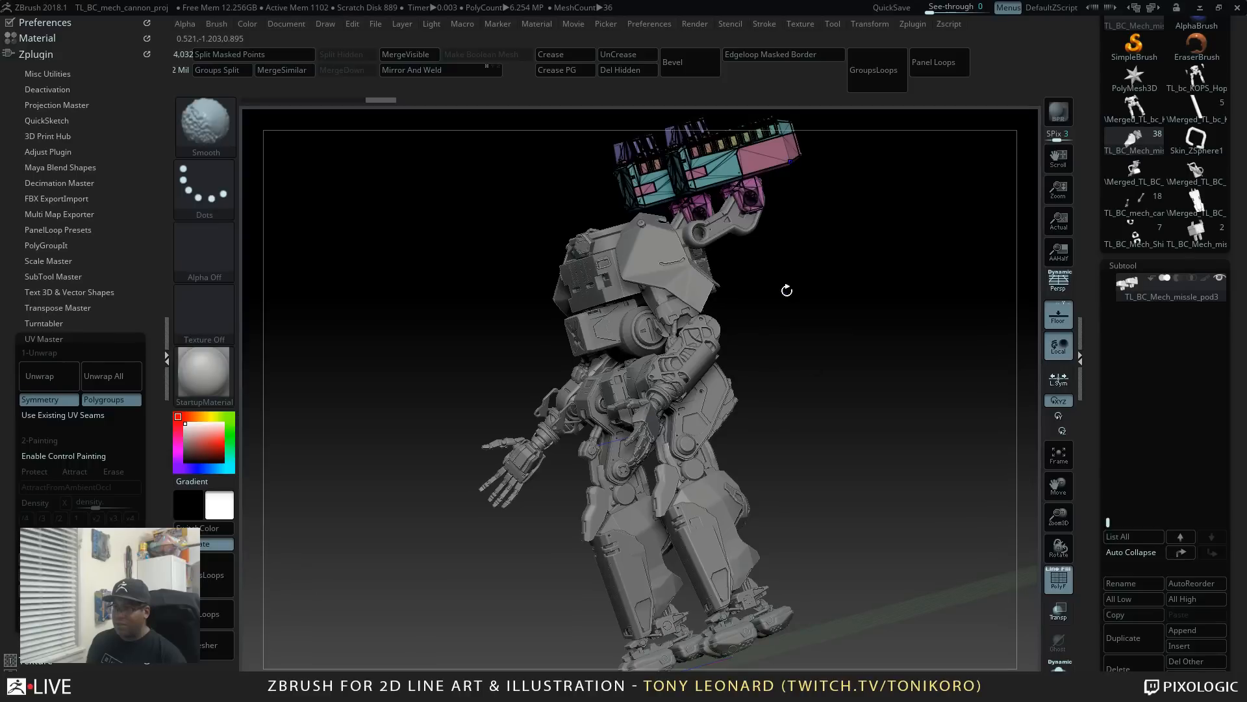
mouse_move(823, 290)
mouse_down()
mouse_move(659, 558)
mouse_move(673, 590)
mouse_move(699, 524)
mouse_up()
key(ctrl)
key(ctrl)
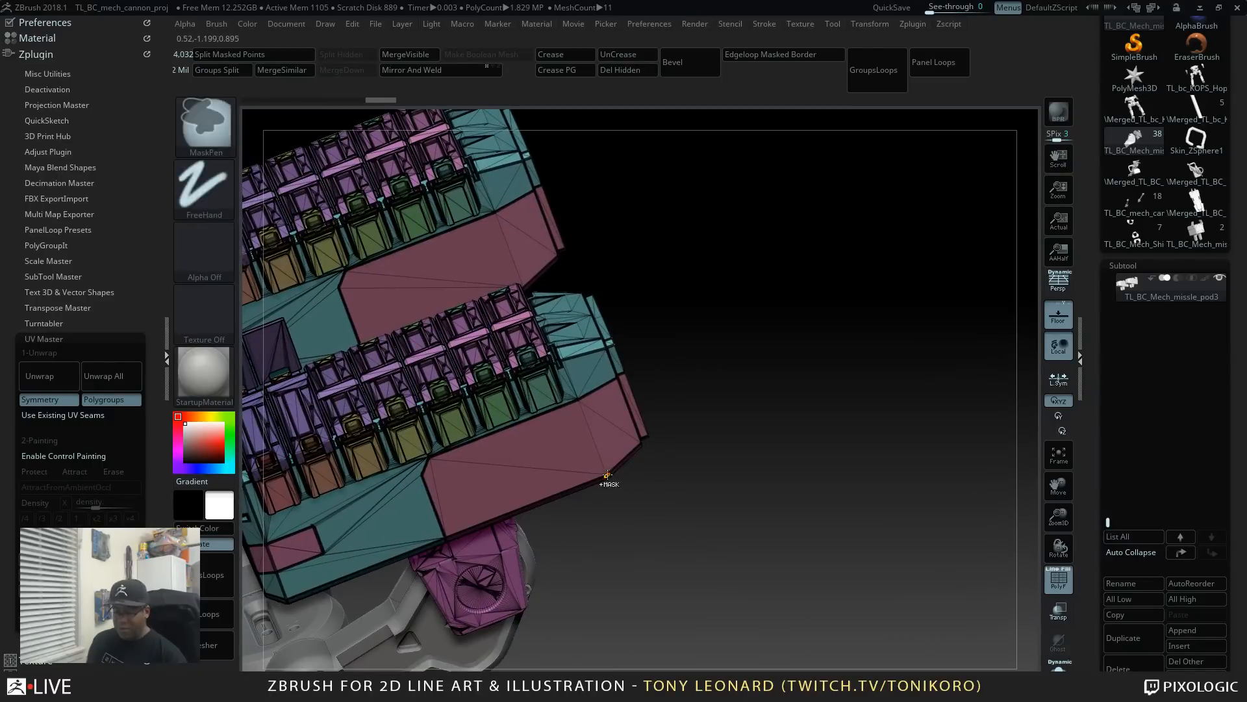
key(ctrl+shift)
ctrl+shift+click(606, 477)
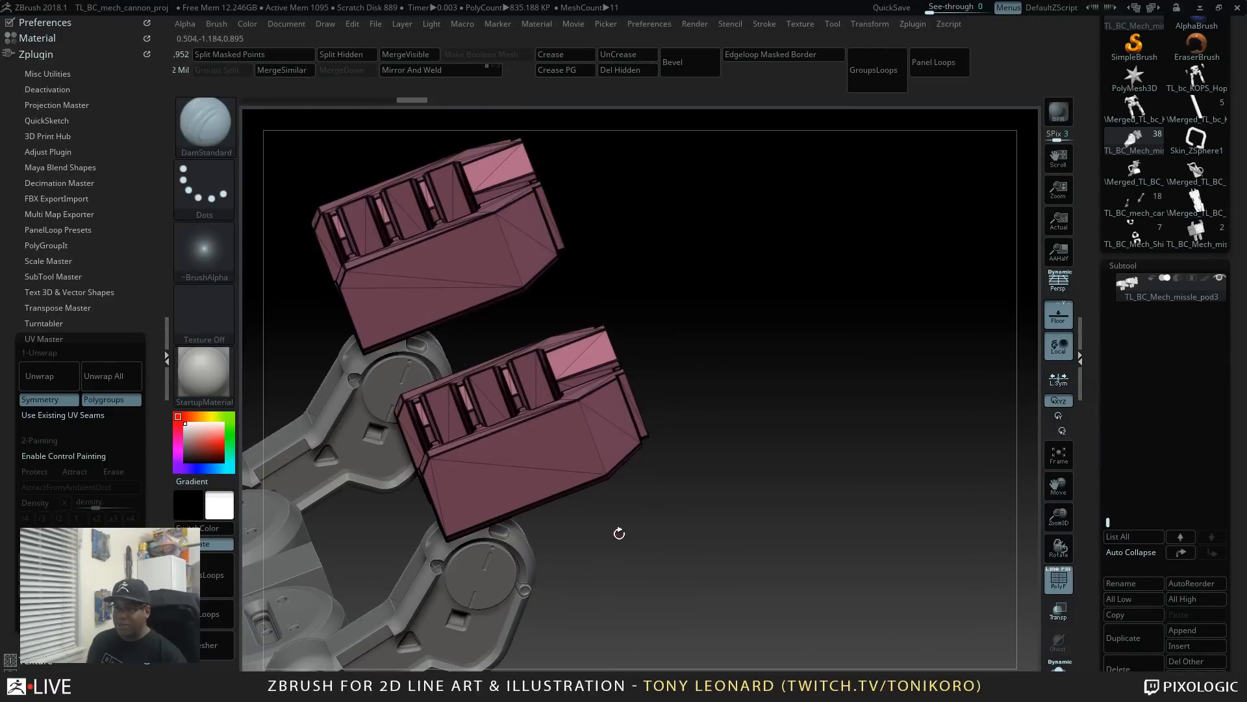
mouse_move(618, 531)
mouse_down()
mouse_move(913, 497)
mouse_move(863, 504)
mouse_move(988, 456)
mouse_up()
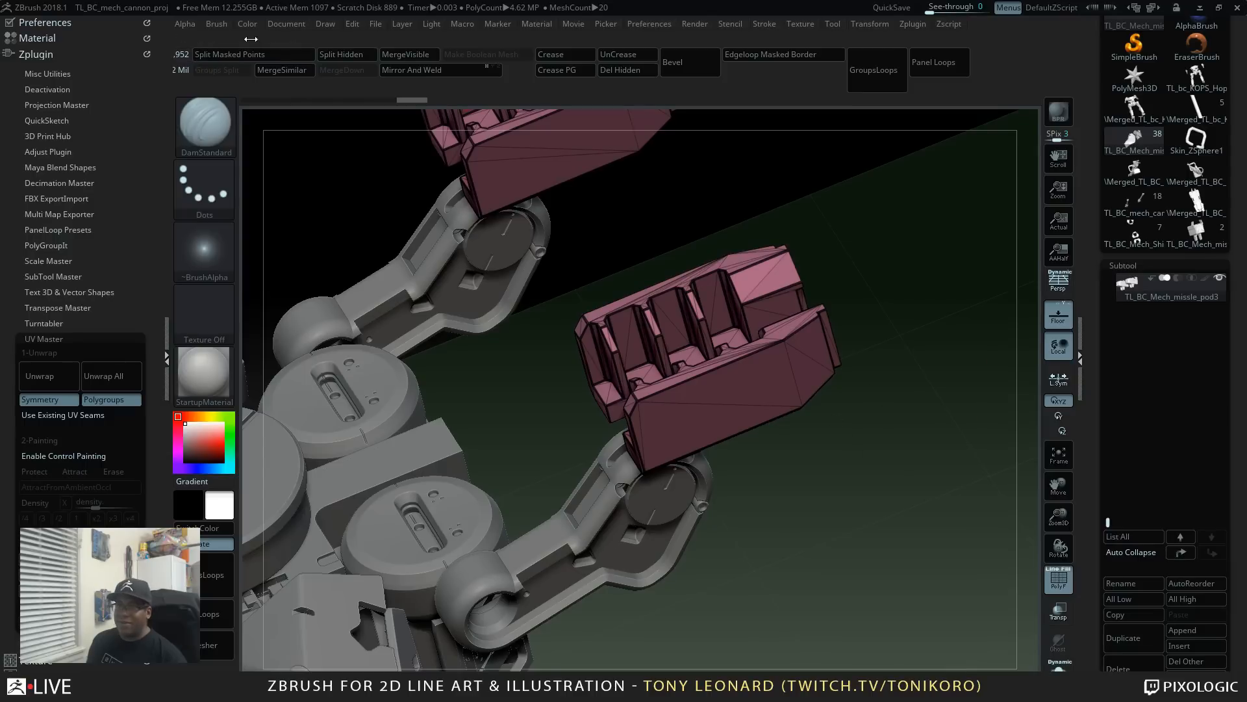
click(357, 57)
drag(816, 417, 748, 498)
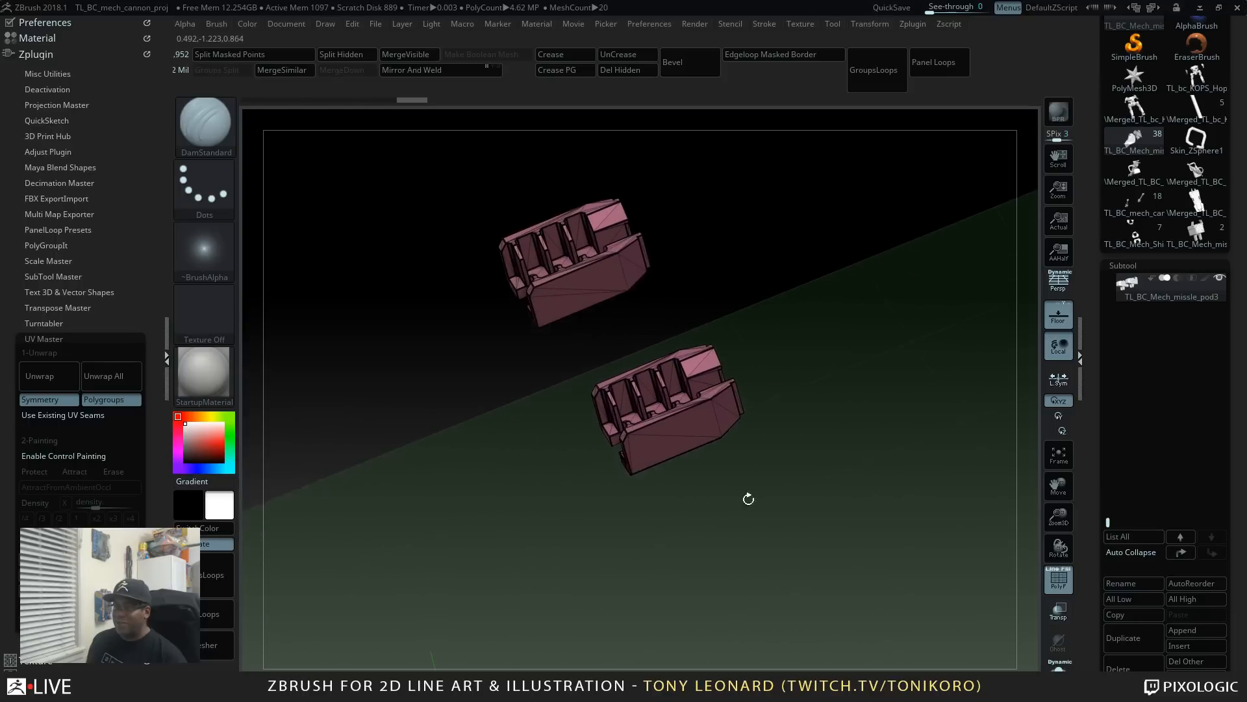
Step: Unhide all polygroups of the missile pod subtool
key(ctrl+z)
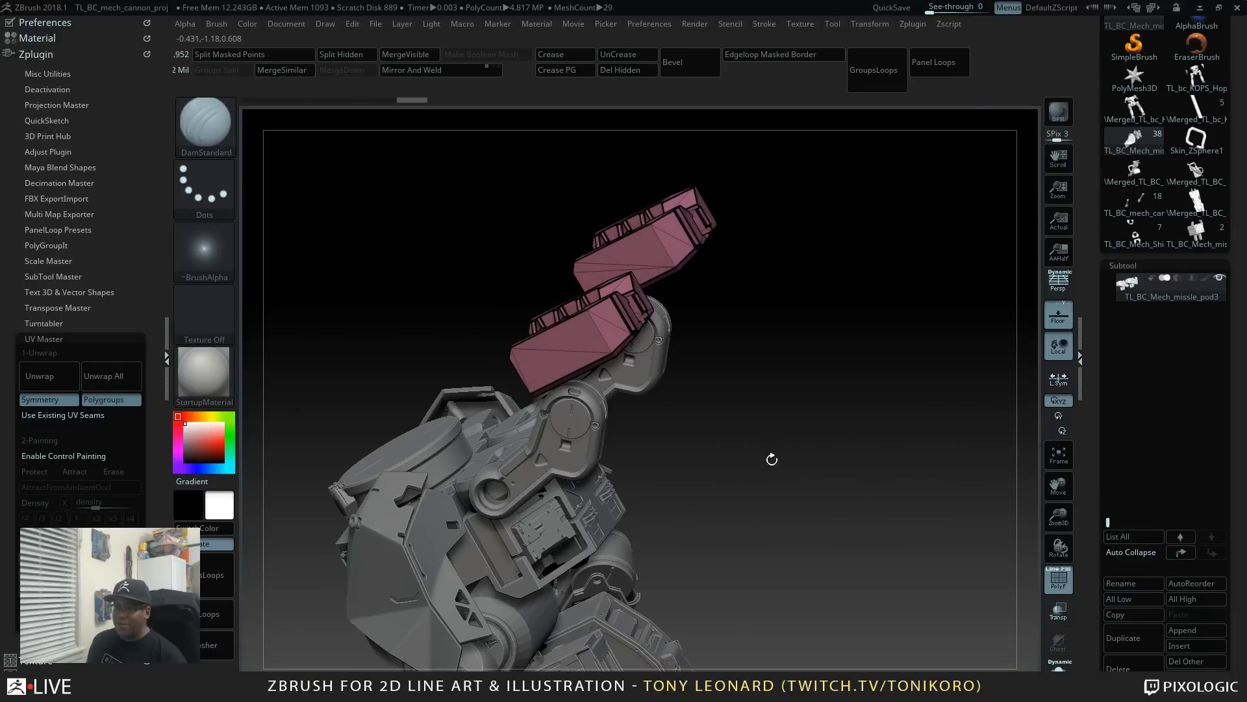
key(ctrl+z)
key(ctrl+z)
drag(858, 321, 717, 331)
drag(890, 510, 508, 415)
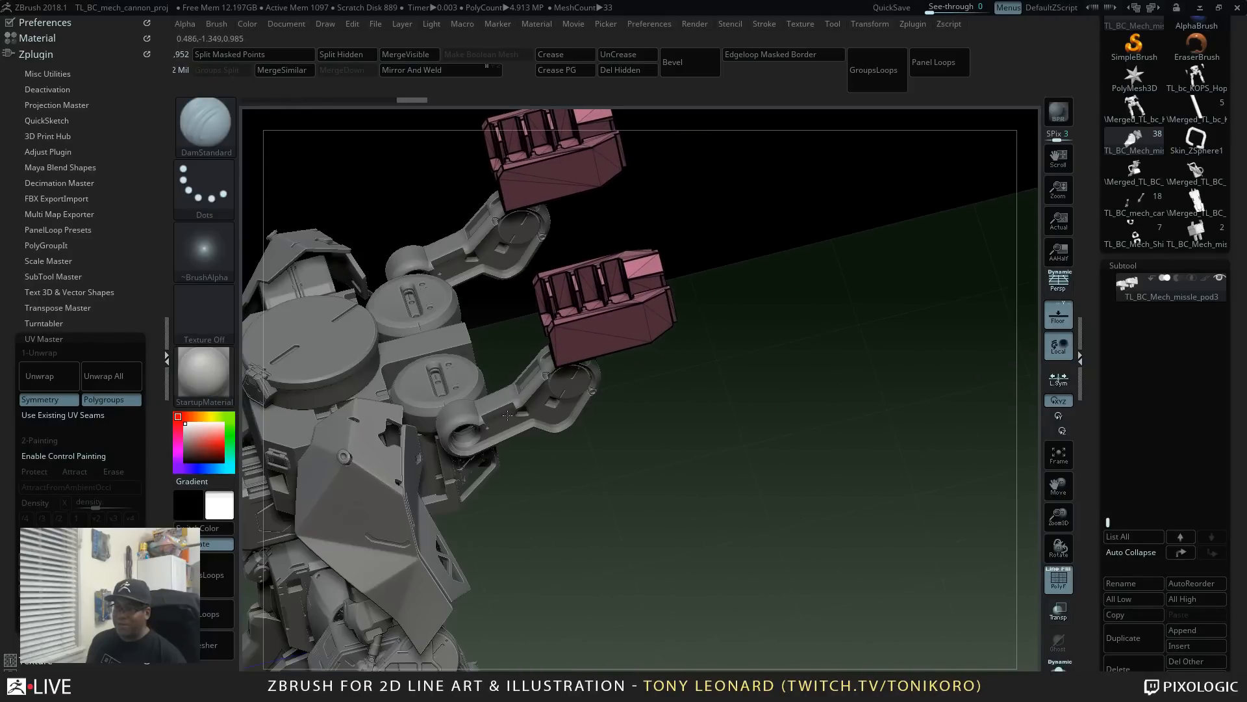
ctrl+shift+click(714, 425)
Step: Examine the mech's torso, arms, hips and legs from the side, the front and the opposite side
drag(760, 403, 976, 578)
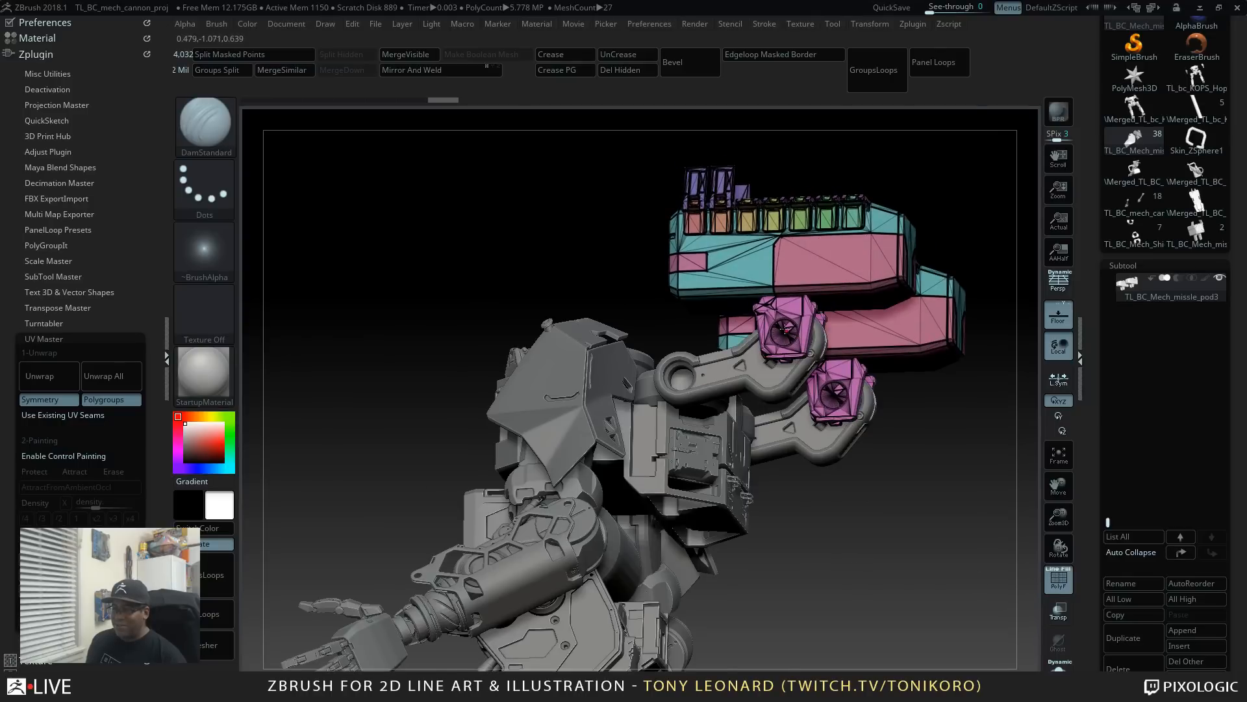
drag(857, 552, 872, 625)
alt+drag(945, 527, 845, 448)
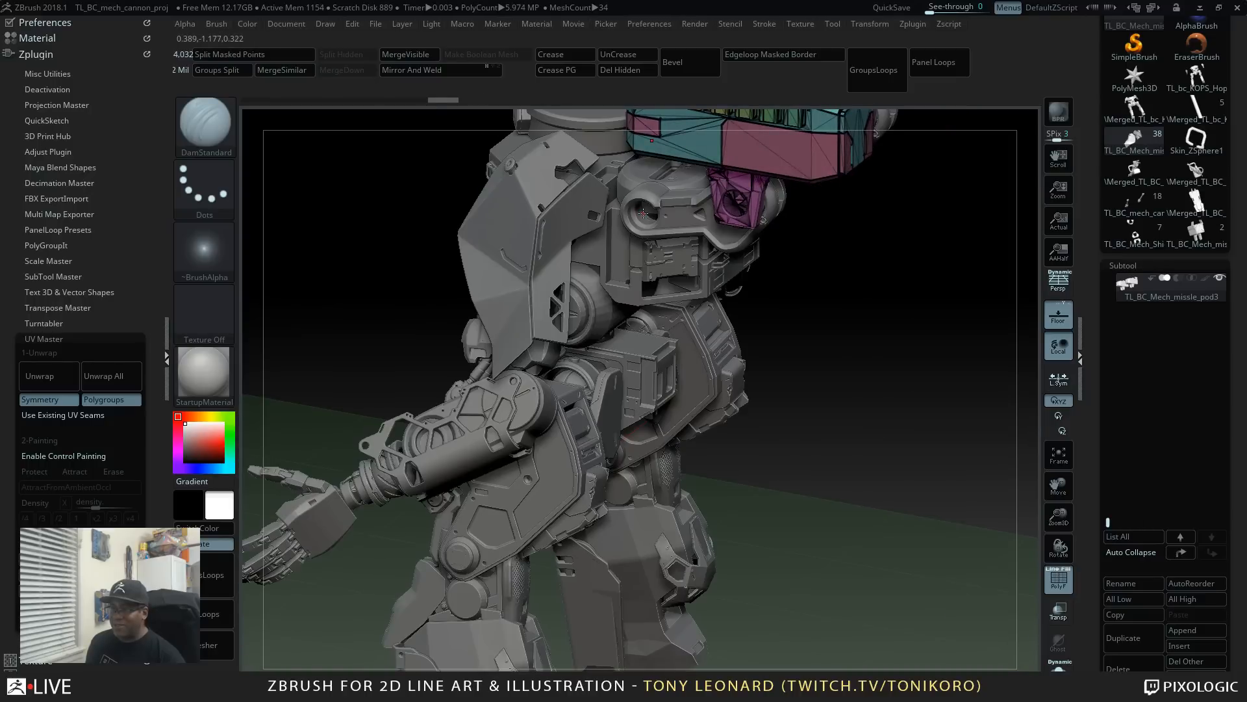
alt+drag(929, 453, 842, 421)
alt+drag(859, 356, 827, 531)
drag(894, 497, 738, 388)
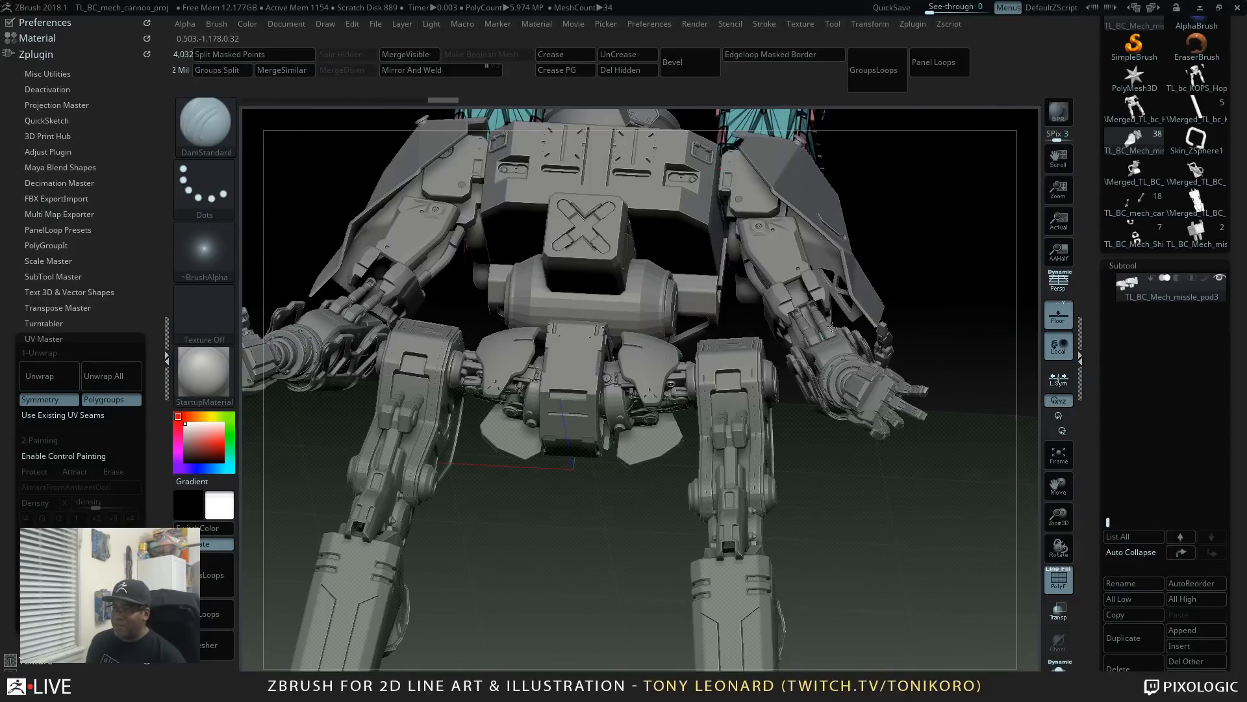
drag(836, 295, 679, 325)
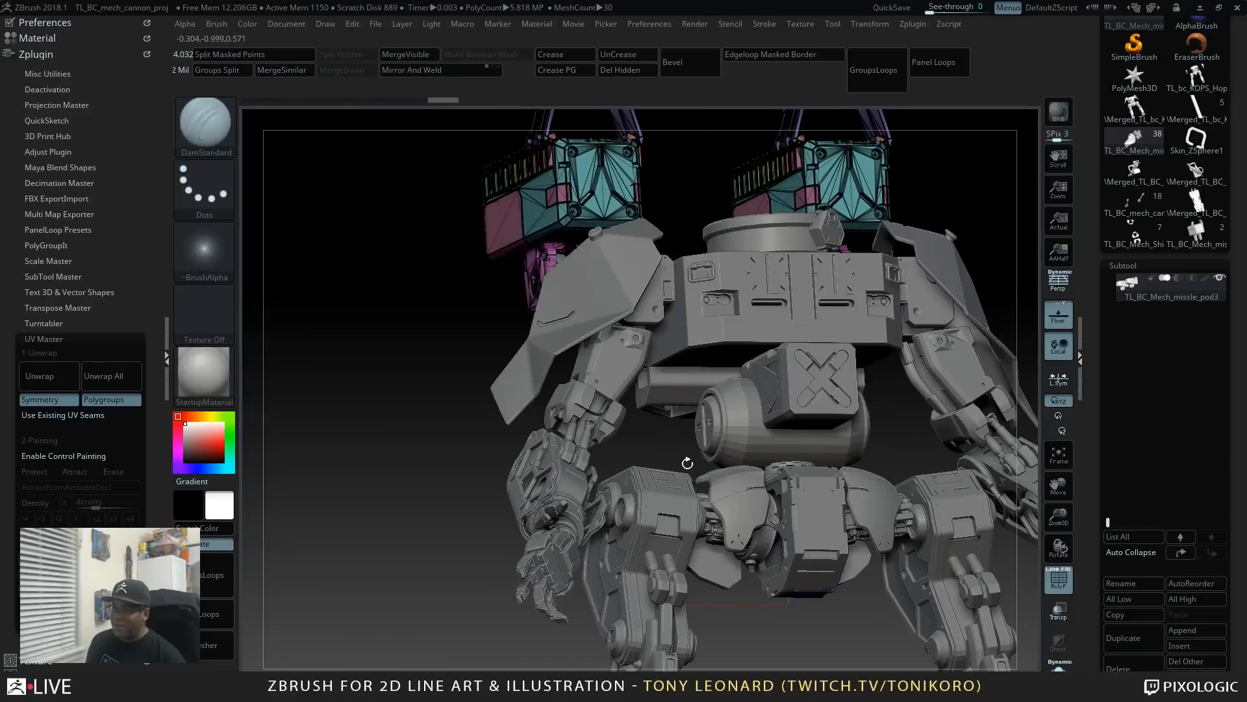
drag(916, 415, 164, 254)
drag(387, 468, 514, 533)
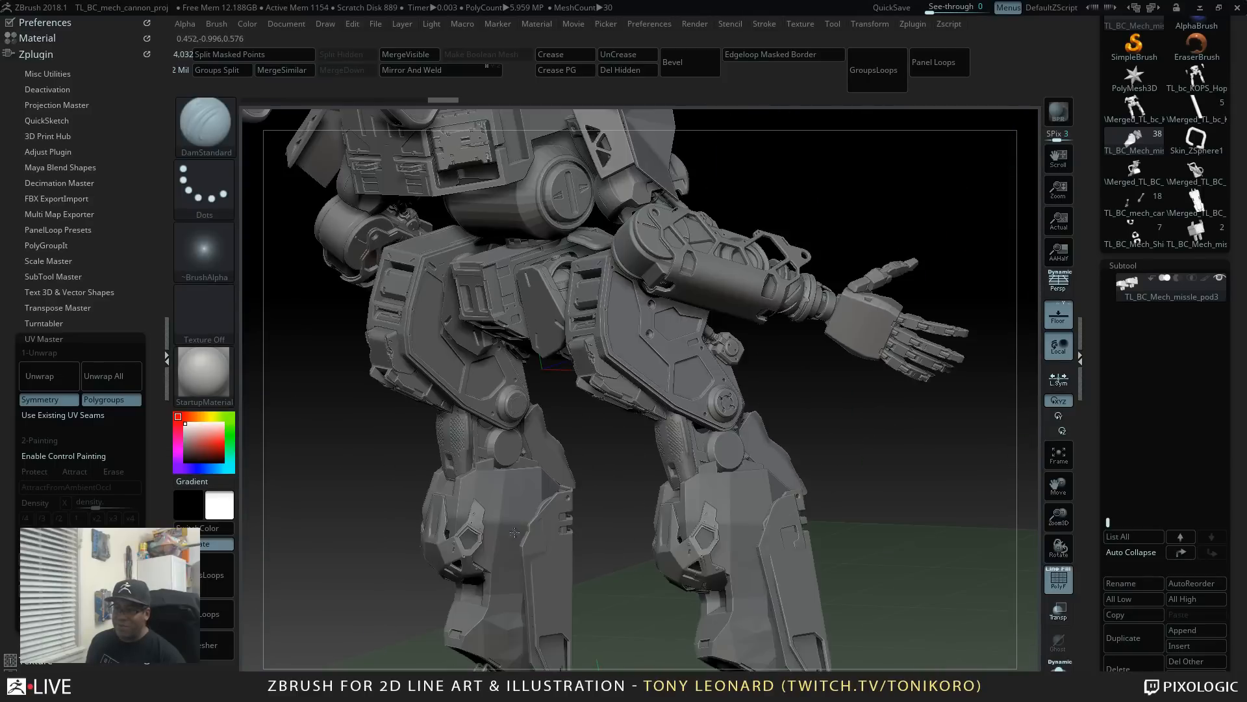
alt+drag(842, 471, 1000, 614)
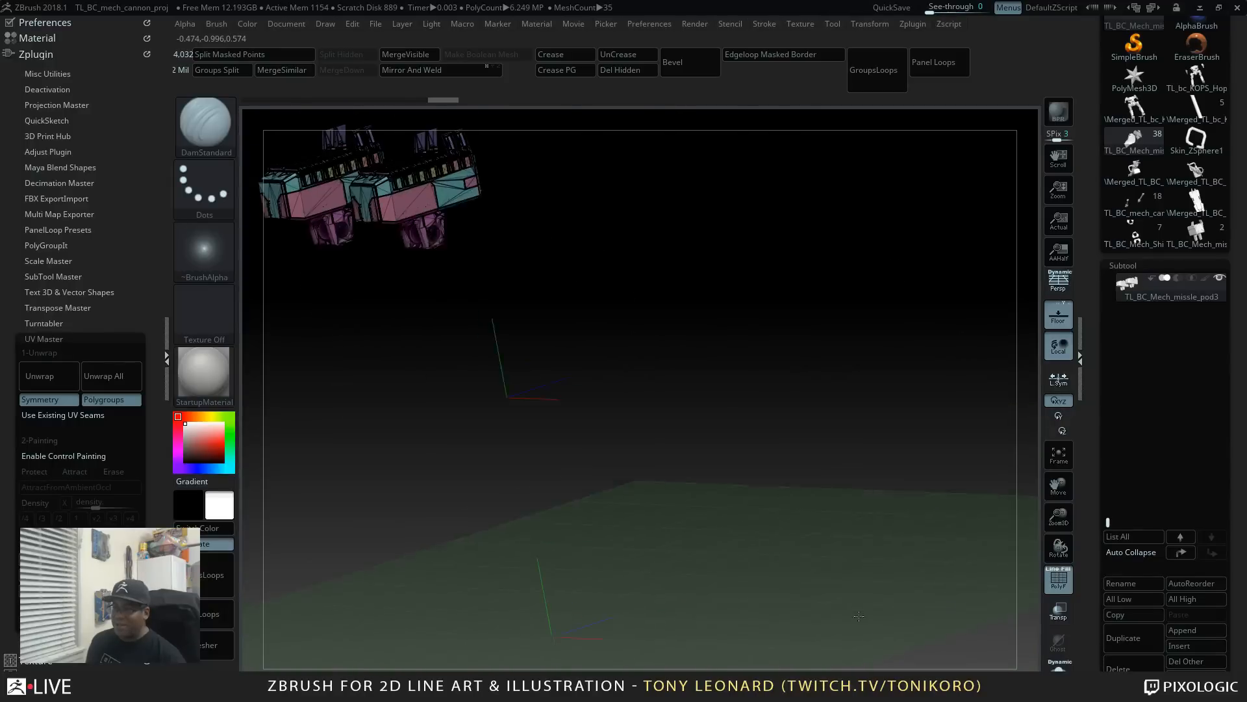
Step: Switch to Blender and view the mech dog in tl_mech_dog_bc.blend from front and rear angles with its side decal deselected
key(alt+Tab)
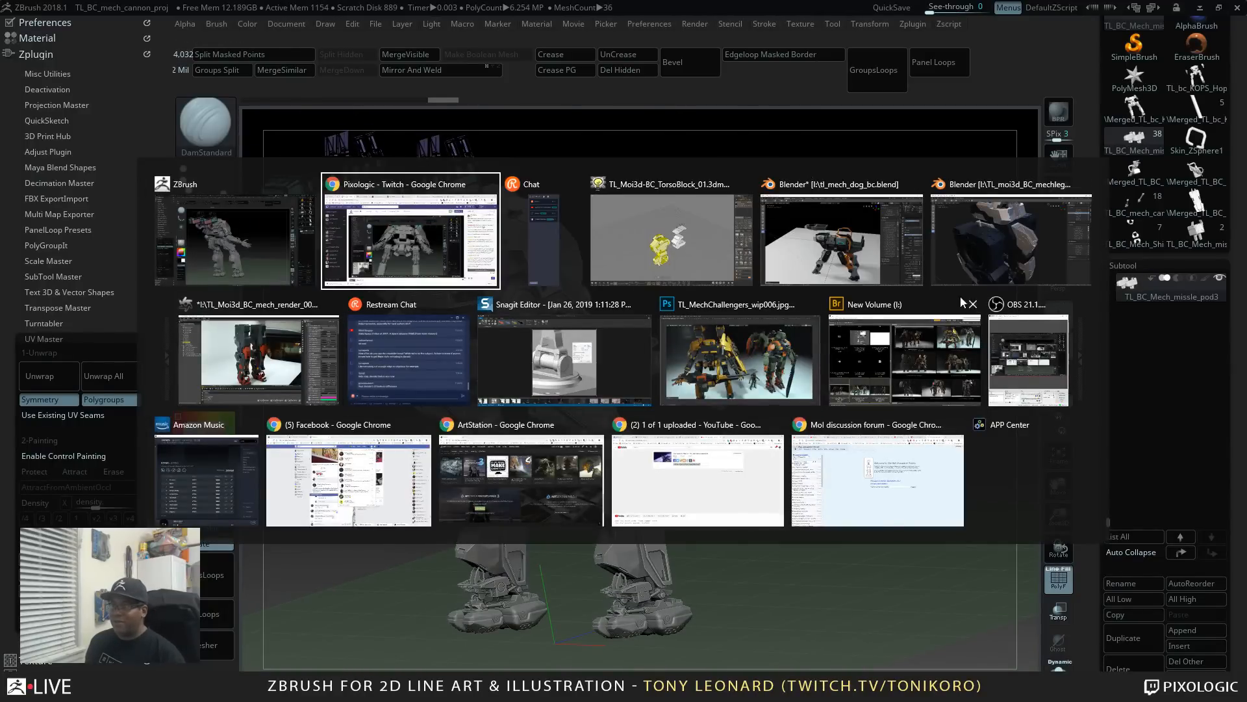
click(848, 257)
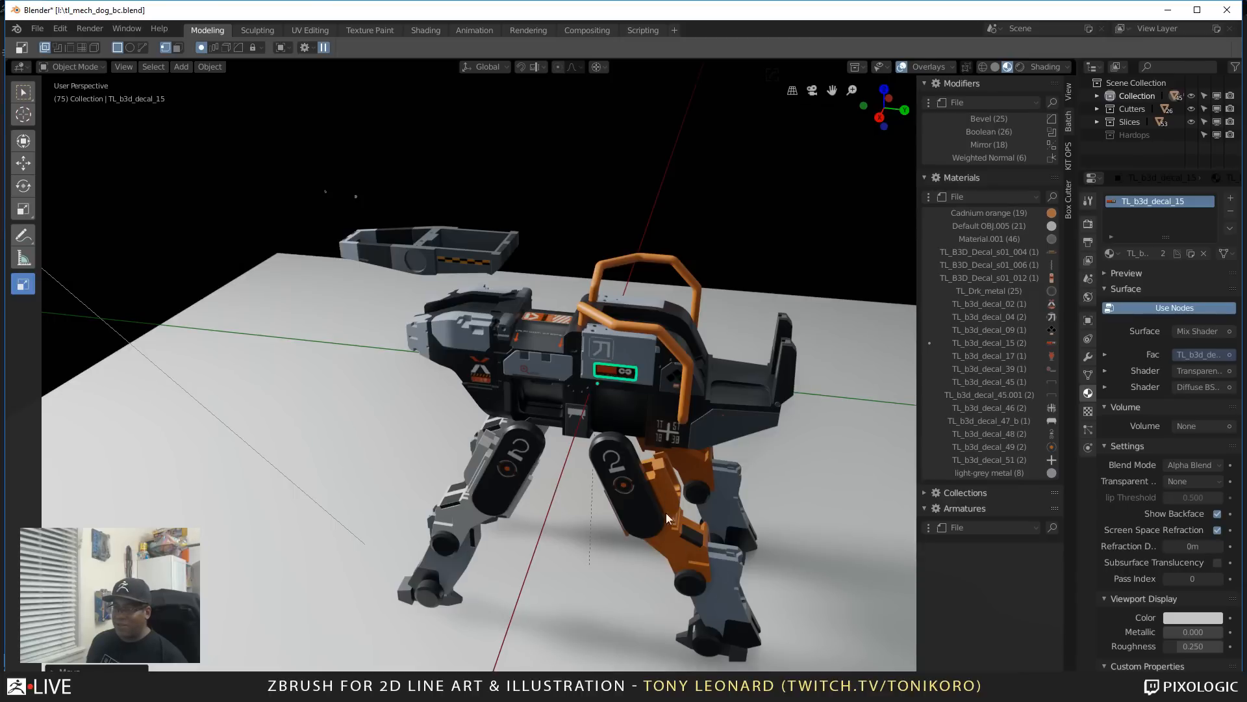
middle_drag(227, 423, 552, 176)
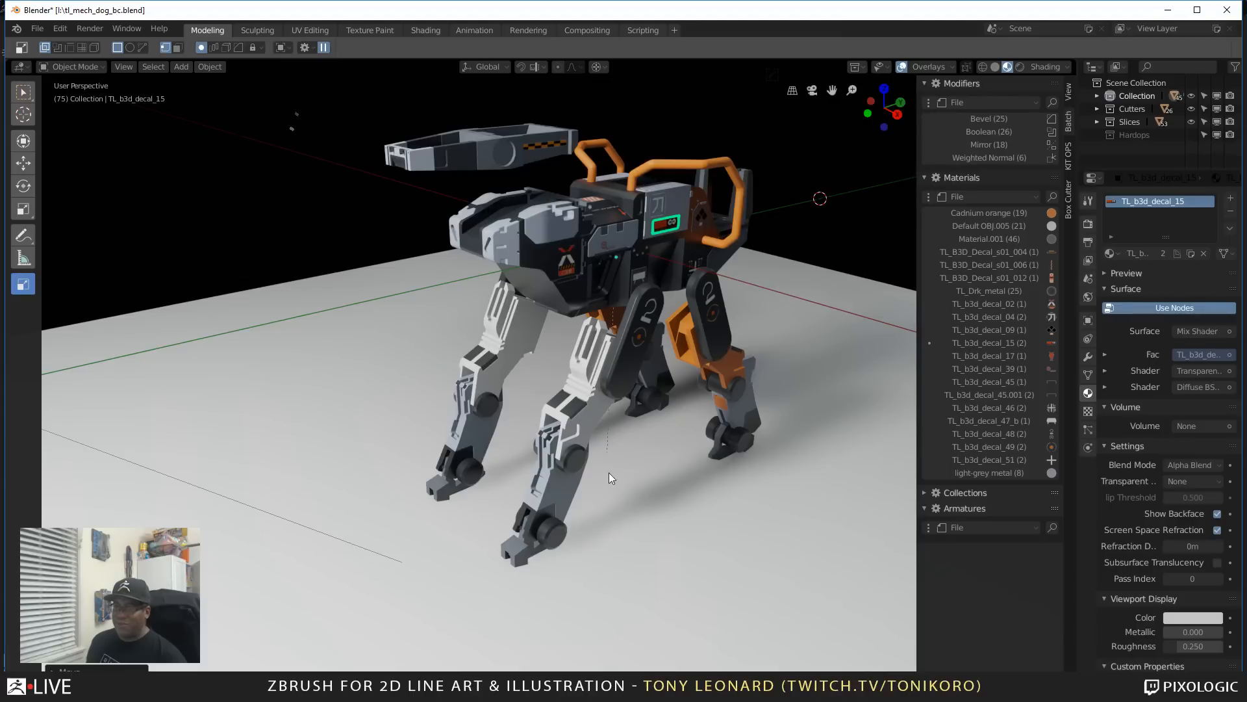
middle_drag(555, 295, 588, 512)
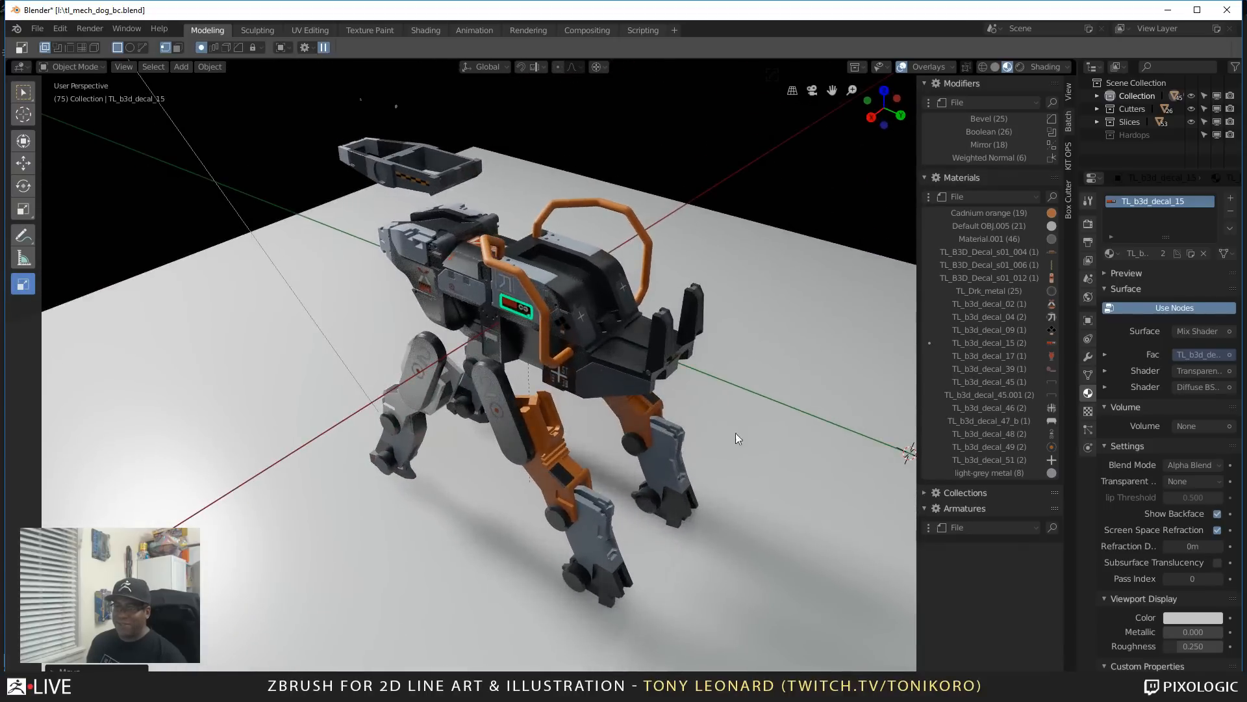
click(695, 149)
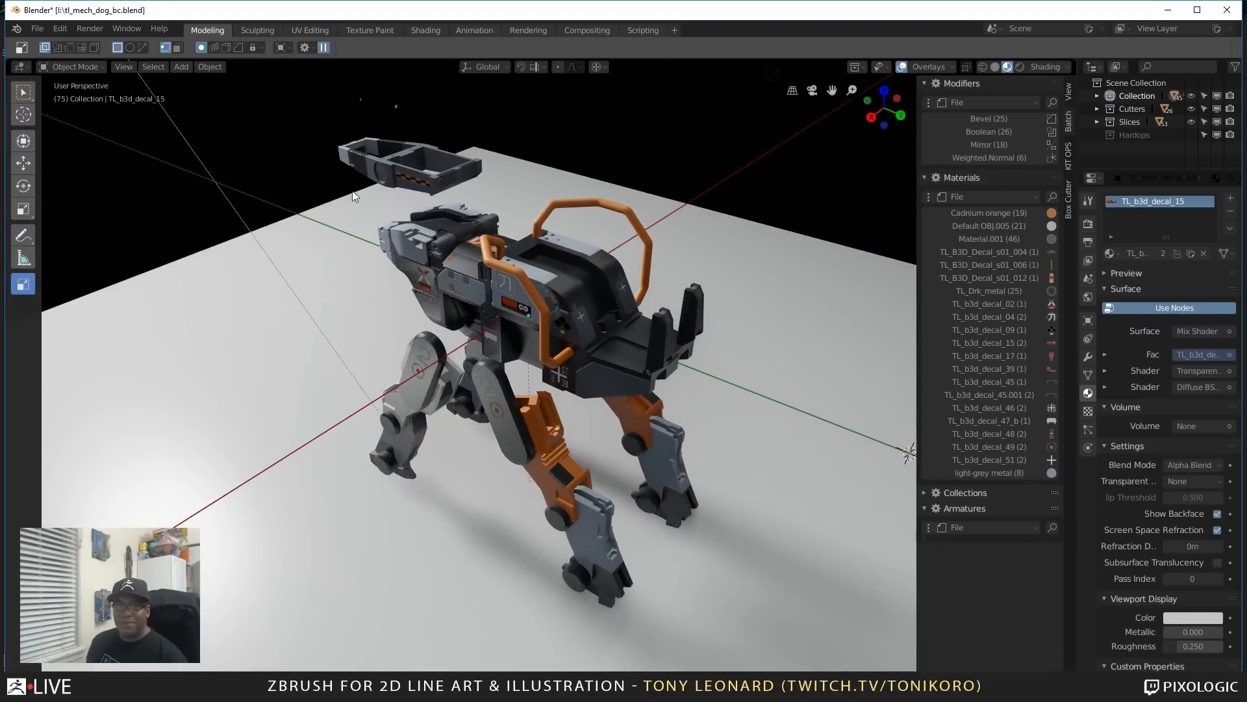
Step: Open TL_Mech_var2_challenger_fnl.blend from the I: drive, browsing the files as thumbnails
key(ctrl+o)
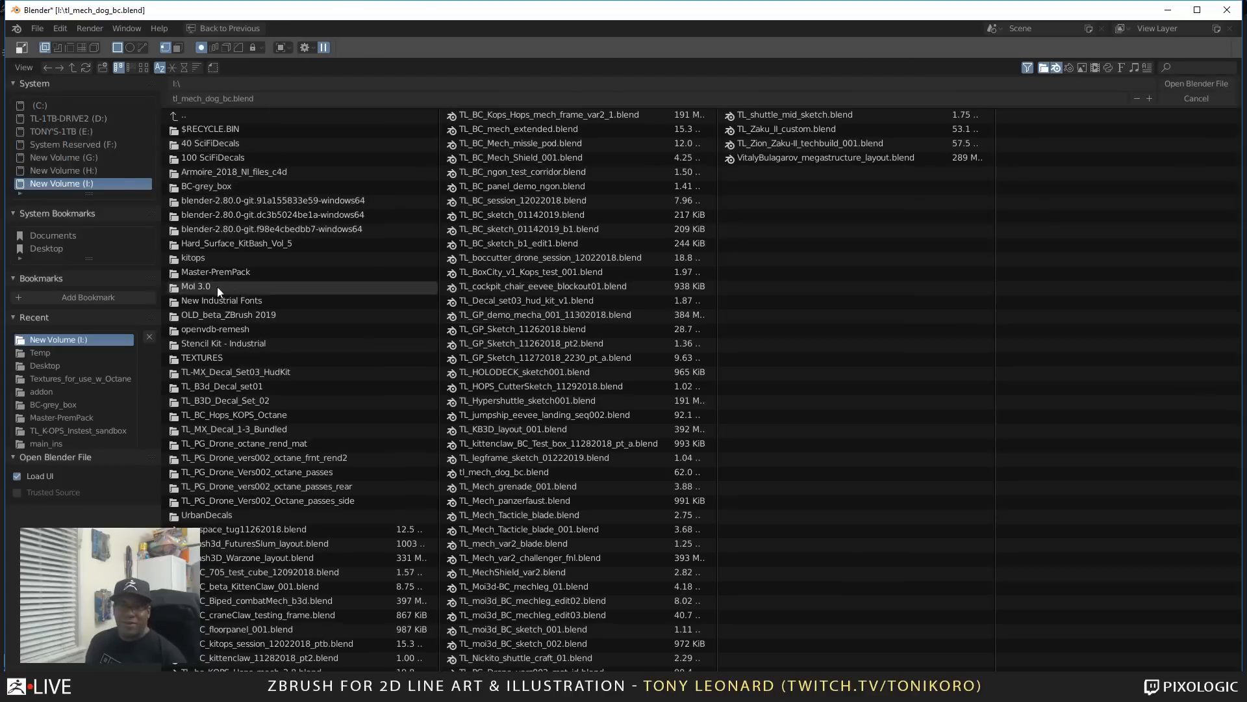
click(143, 68)
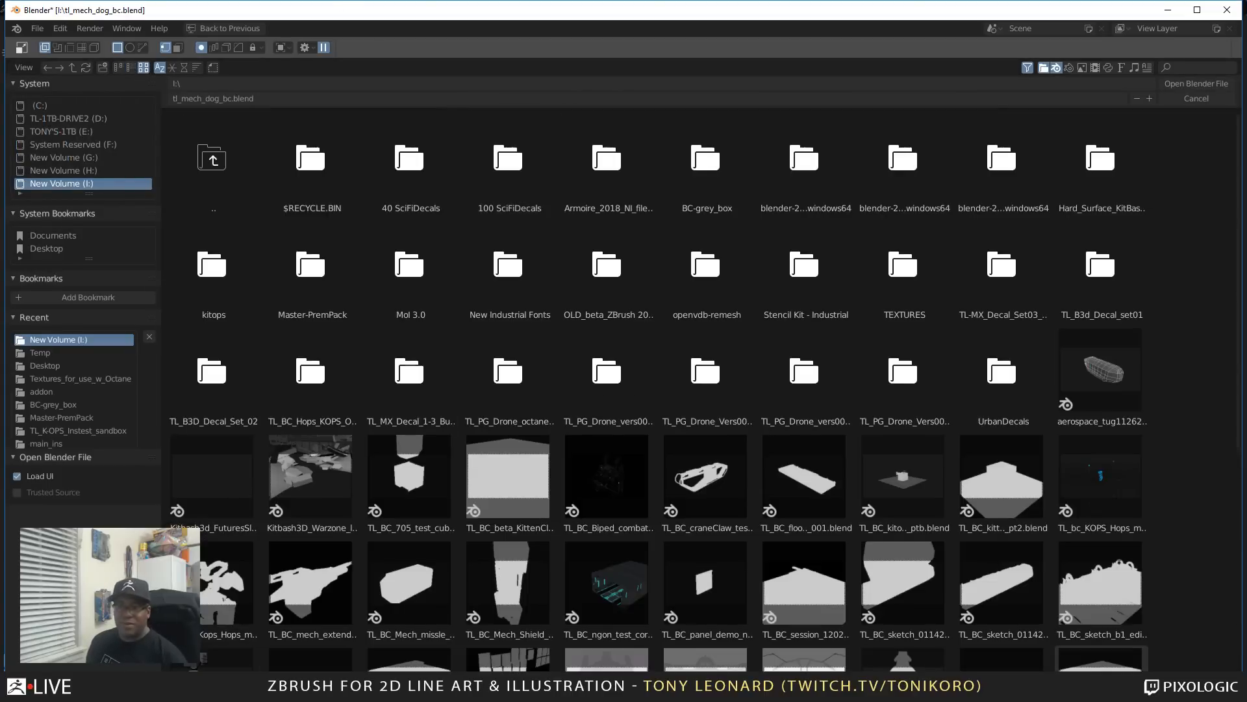
scroll(1045, 288, down, 10)
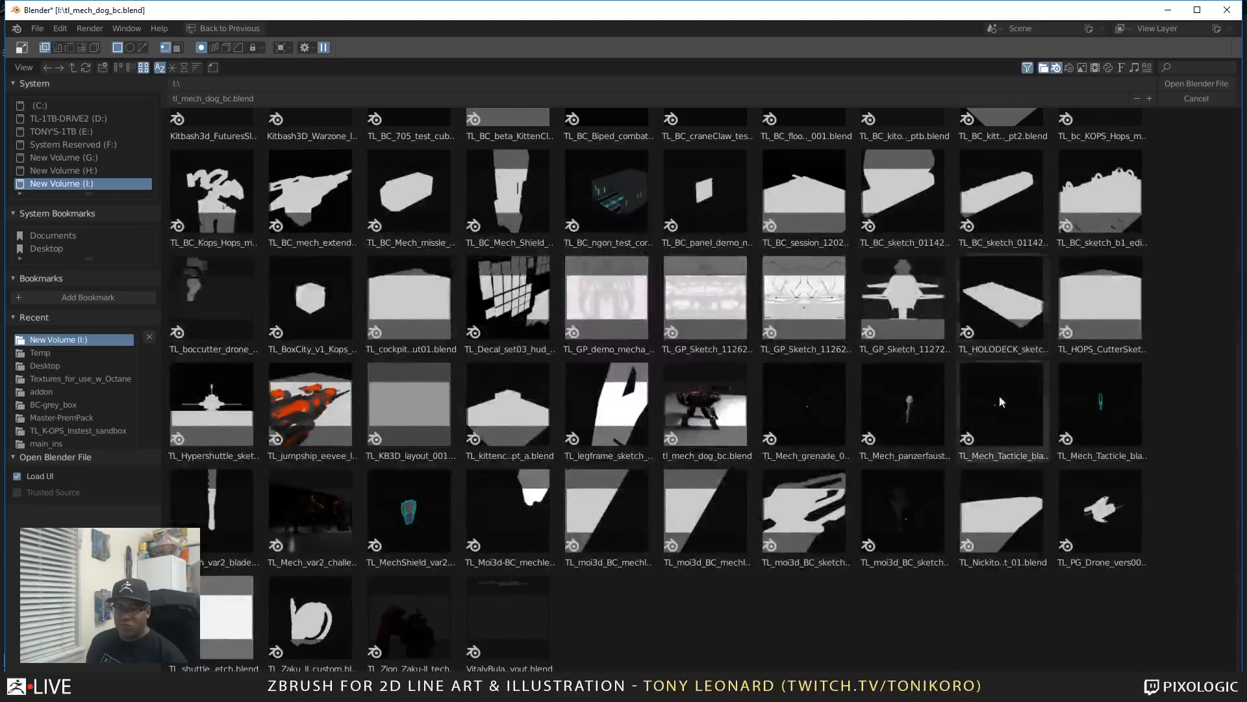
double_click(338, 525)
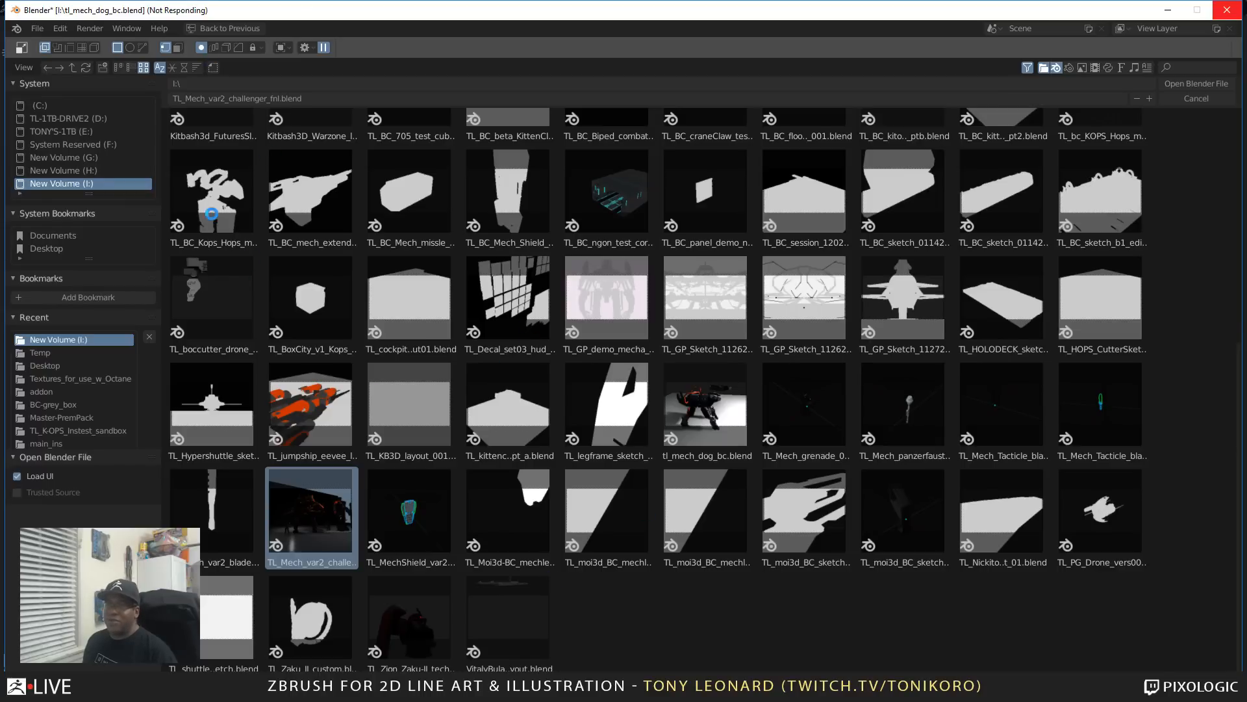
Step: Switch to ZBrush and view the full mech from a higher angle
key(alt+Tab)
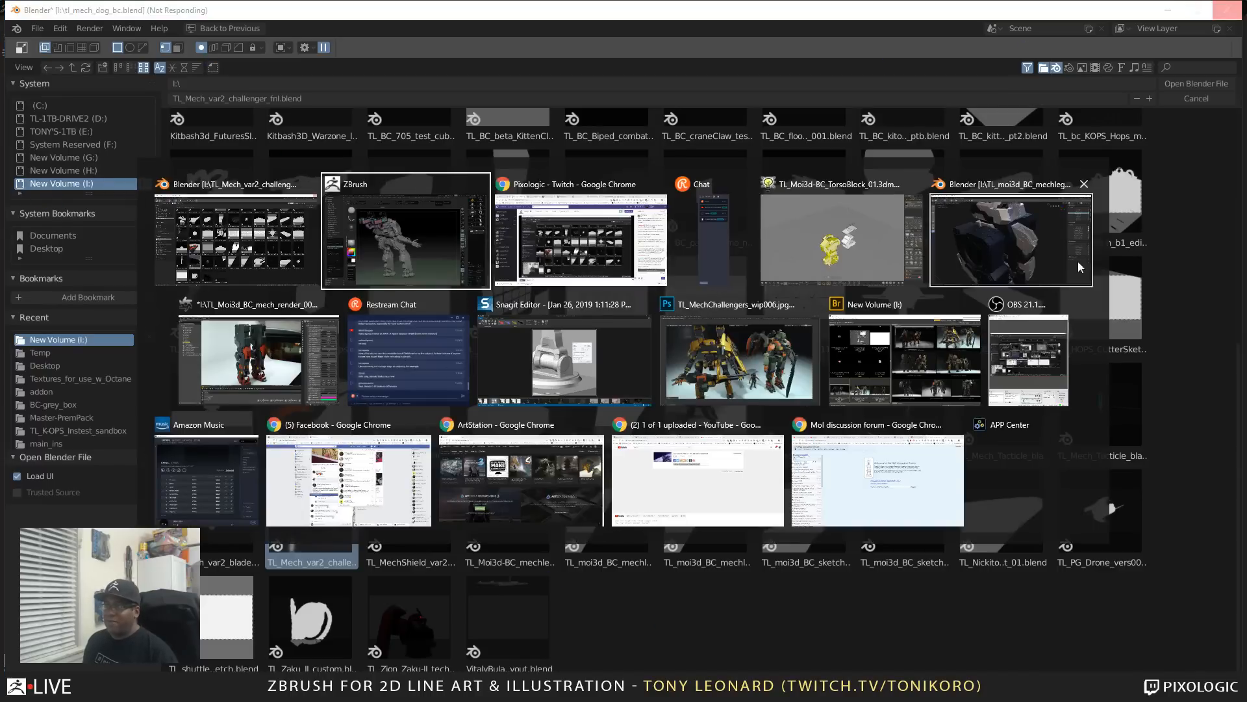
click(369, 255)
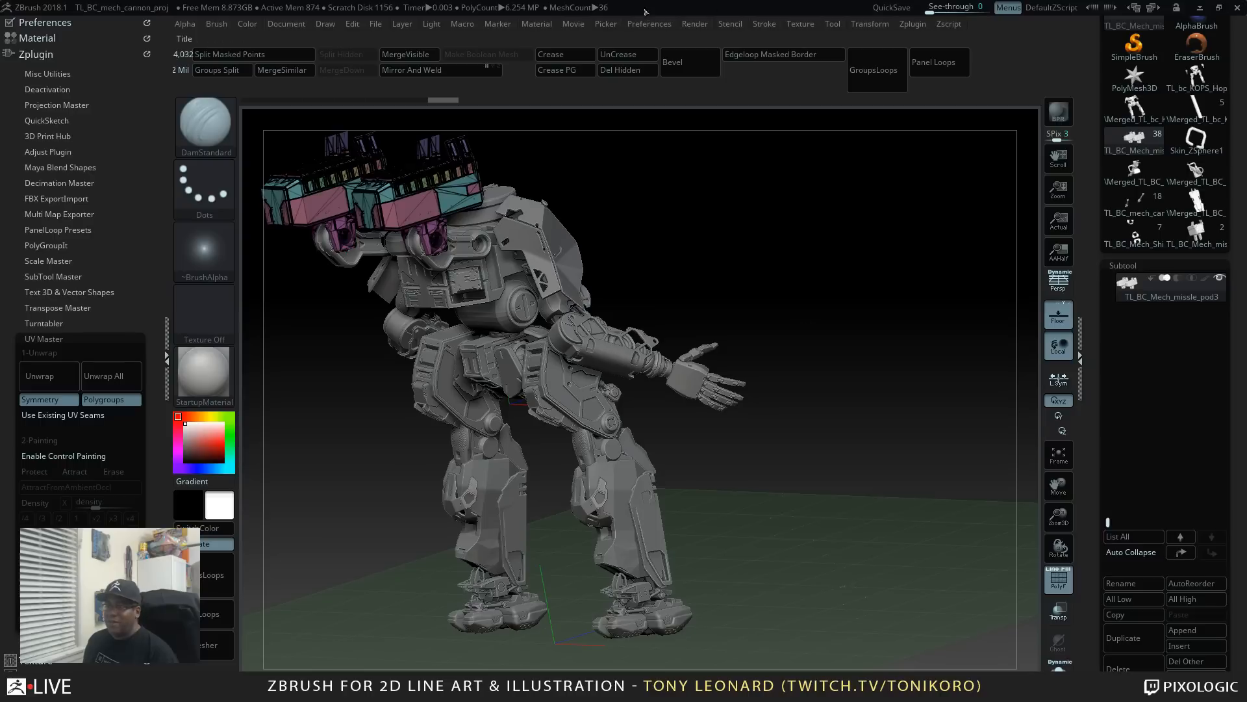
mouse_move(909, 490)
mouse_down()
mouse_move(818, 445)
mouse_move(881, 398)
mouse_up()
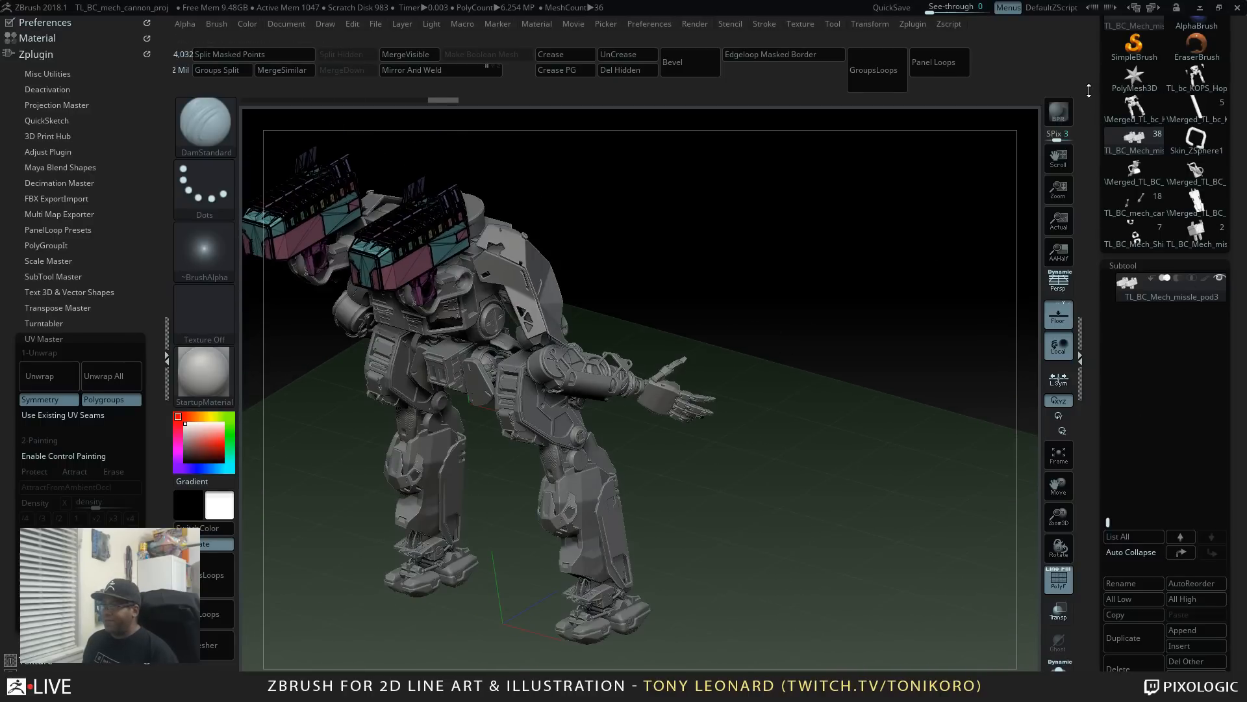
Step: Replace the active missile pod tool with the Cube3D primitive
drag(1089, 91, 1093, 241)
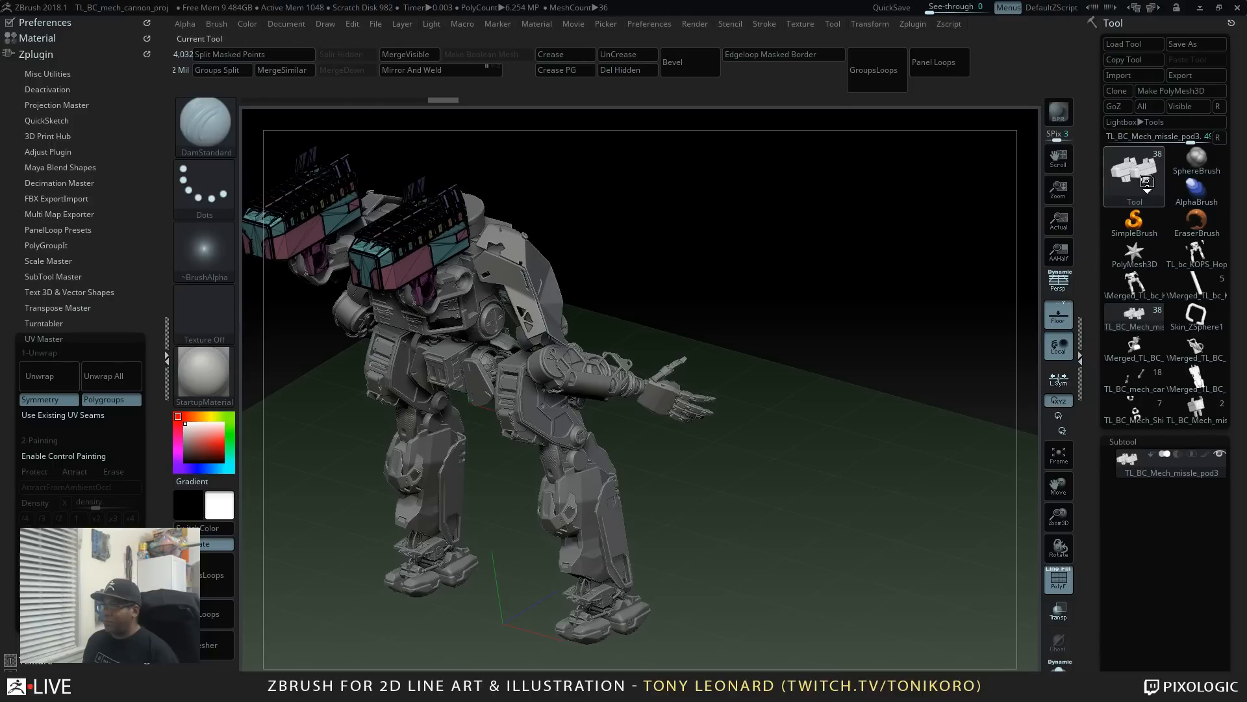
click(1134, 172)
click(558, 268)
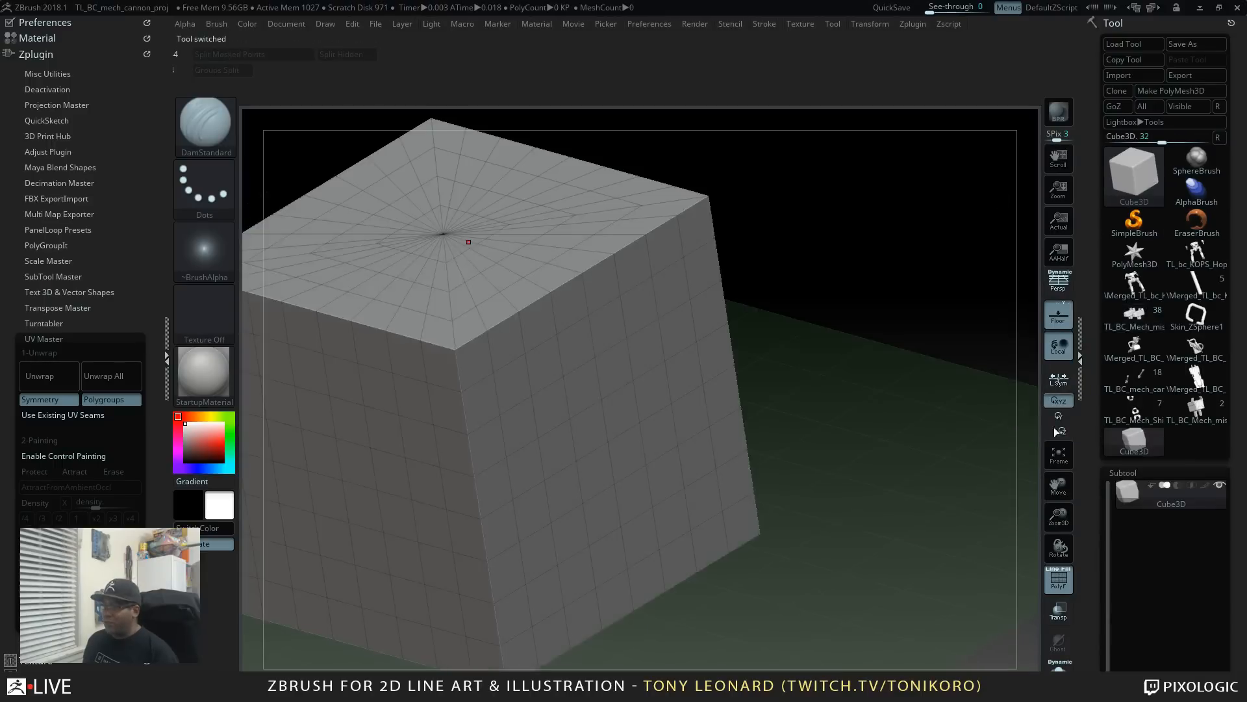
Step: Convert the primitive cube into an editable PolyMesh3D
drag(1089, 534, 1090, 369)
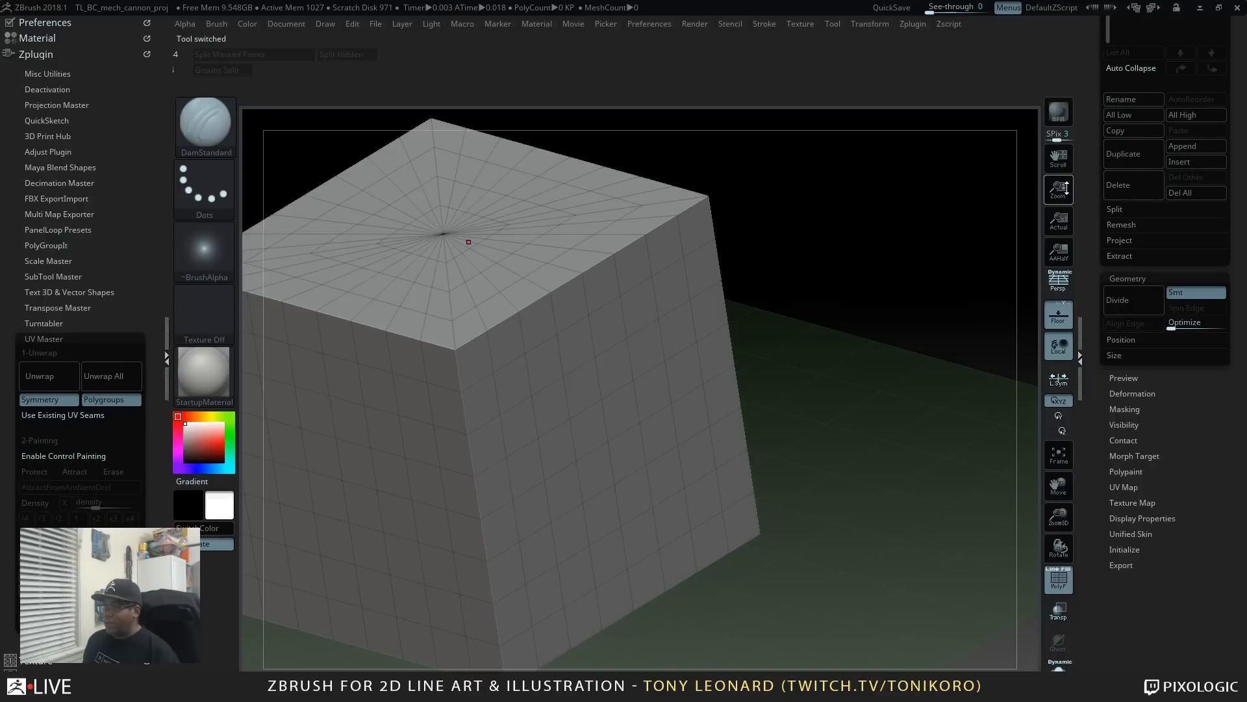
drag(1087, 171, 1111, 360)
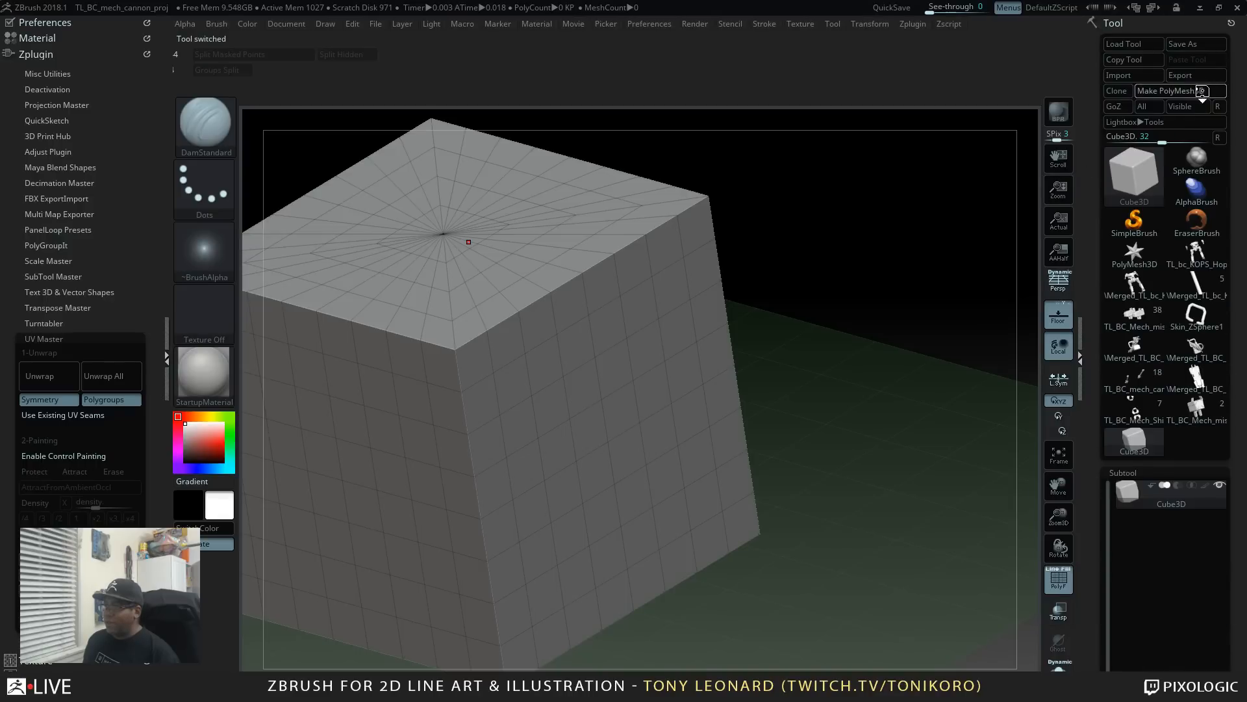
click(1181, 90)
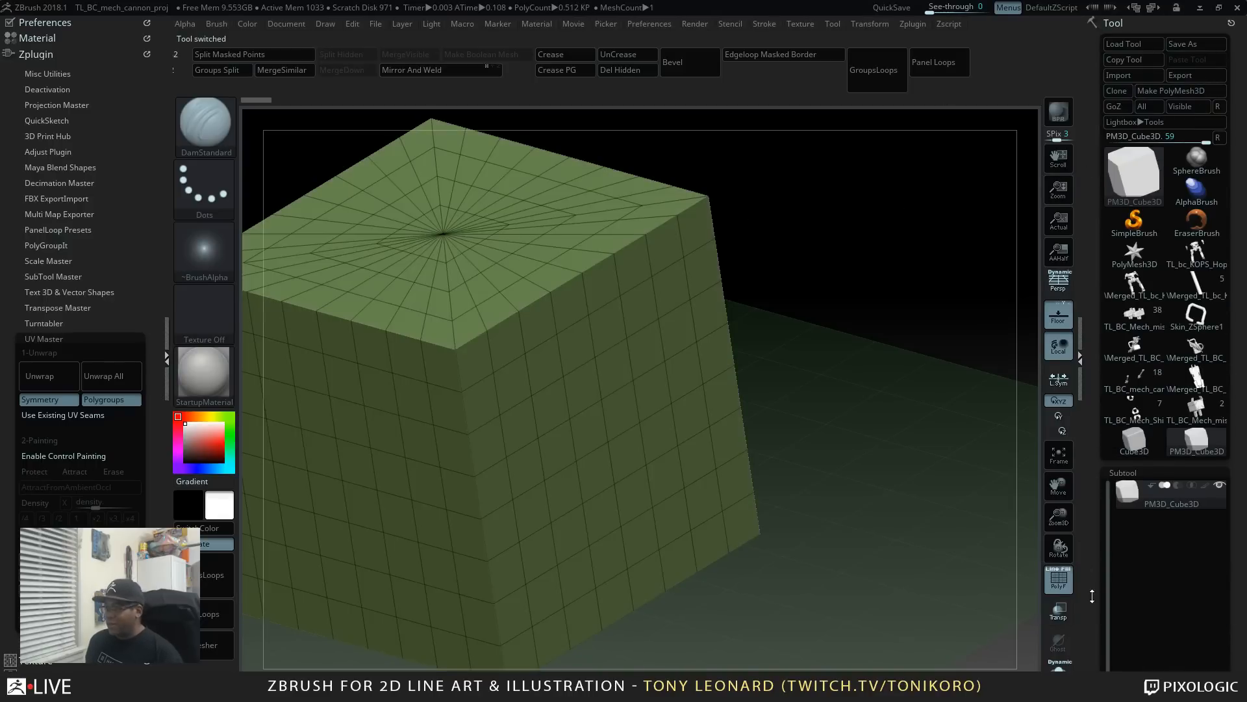
Step: Reinitialize the mesh as a QCube with X, Y and Z resolution of 2
drag(1091, 593, 1095, 540)
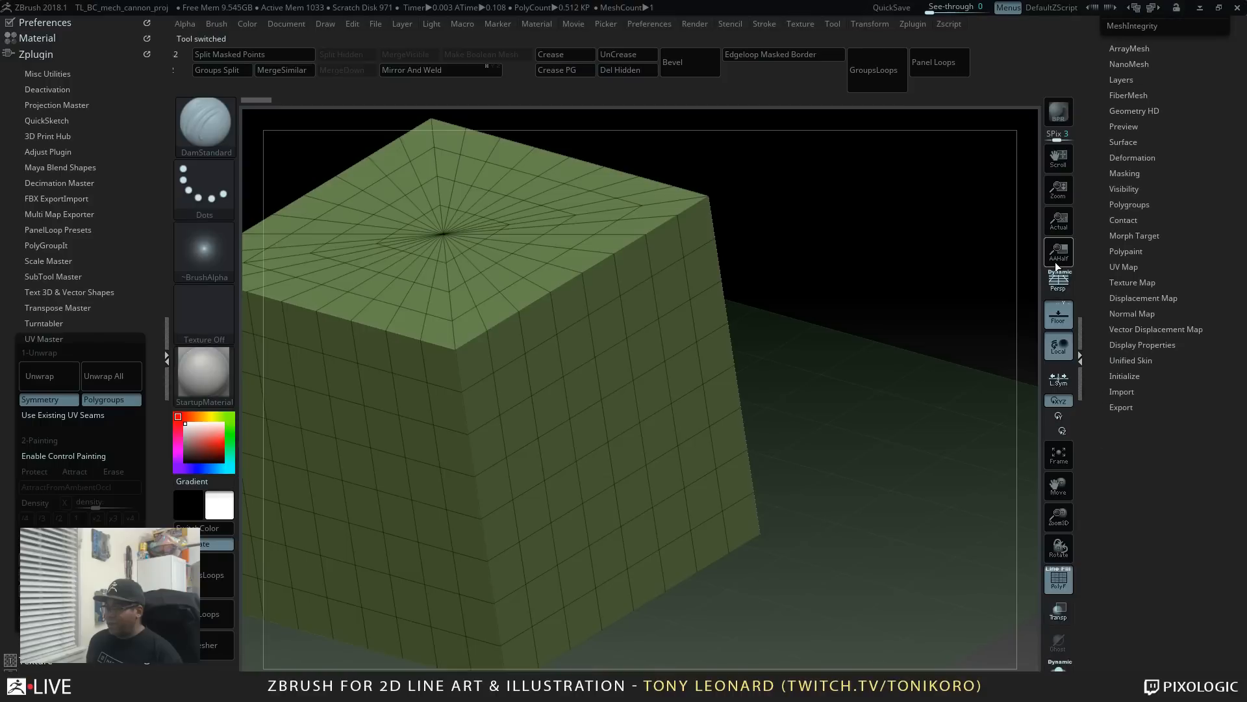
click(1138, 377)
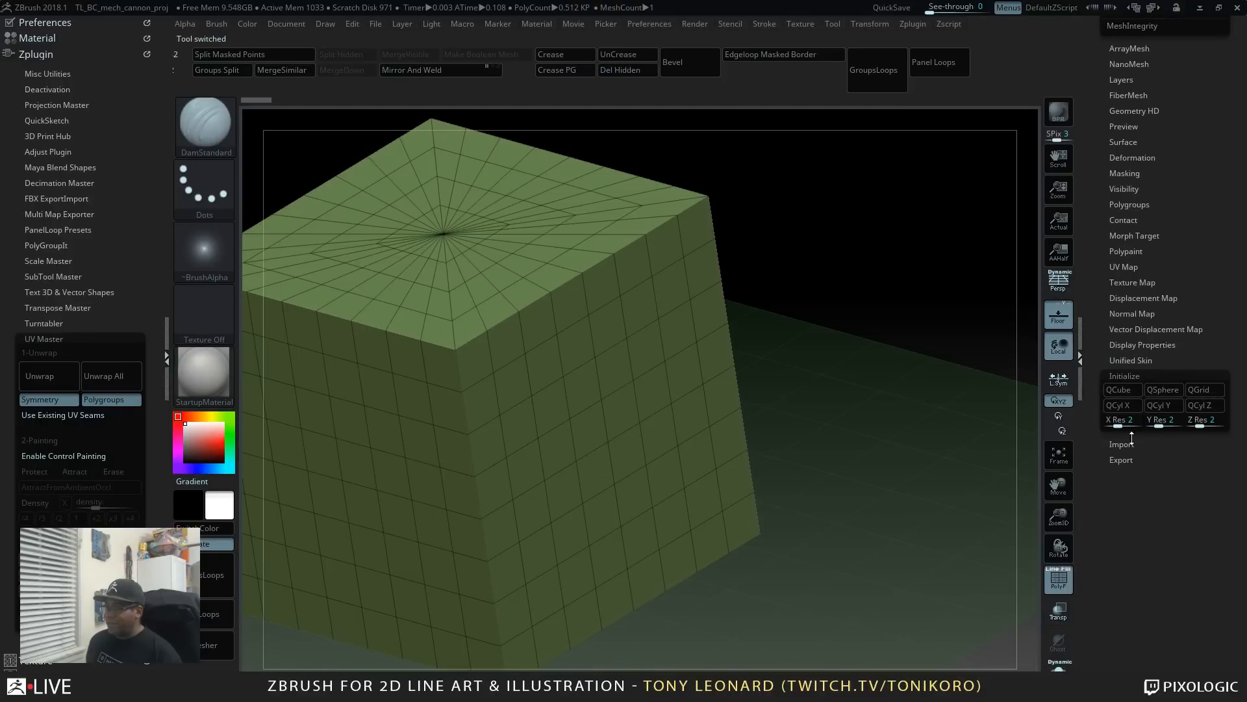
click(1133, 395)
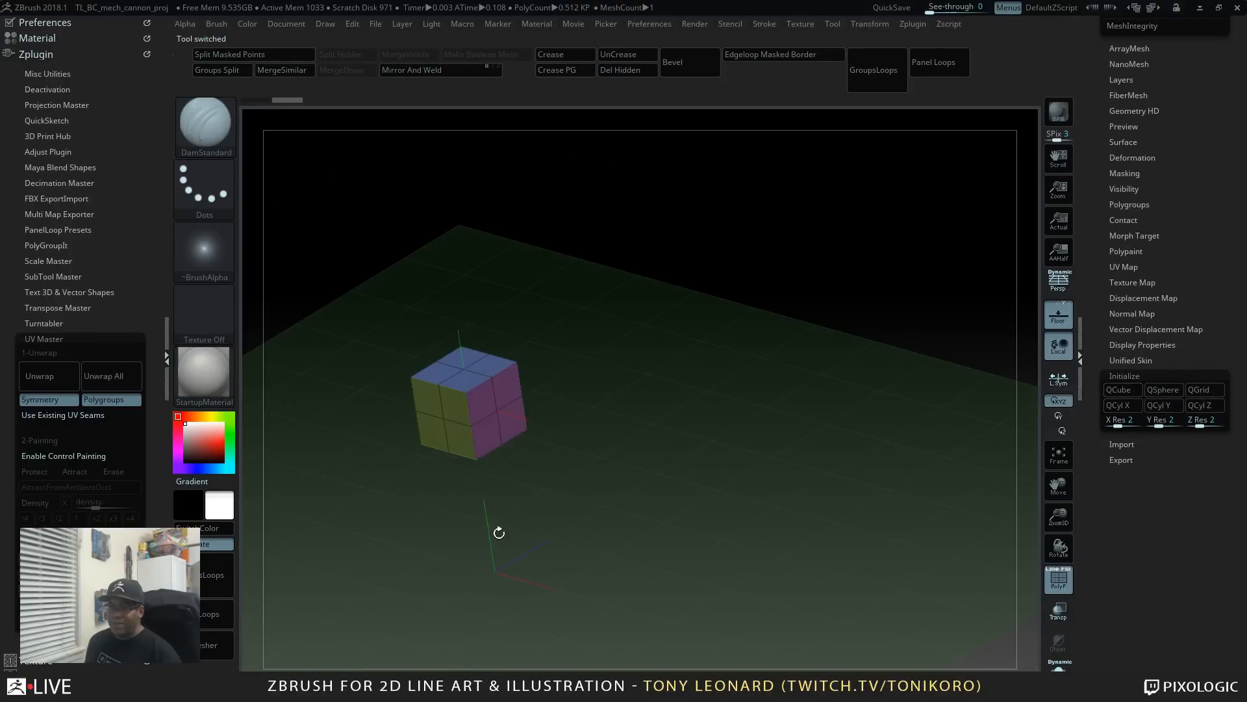
Step: Switch the active brush to ZModeler for editing the cube
drag(496, 529, 887, 496)
alt+drag(871, 502, 823, 531)
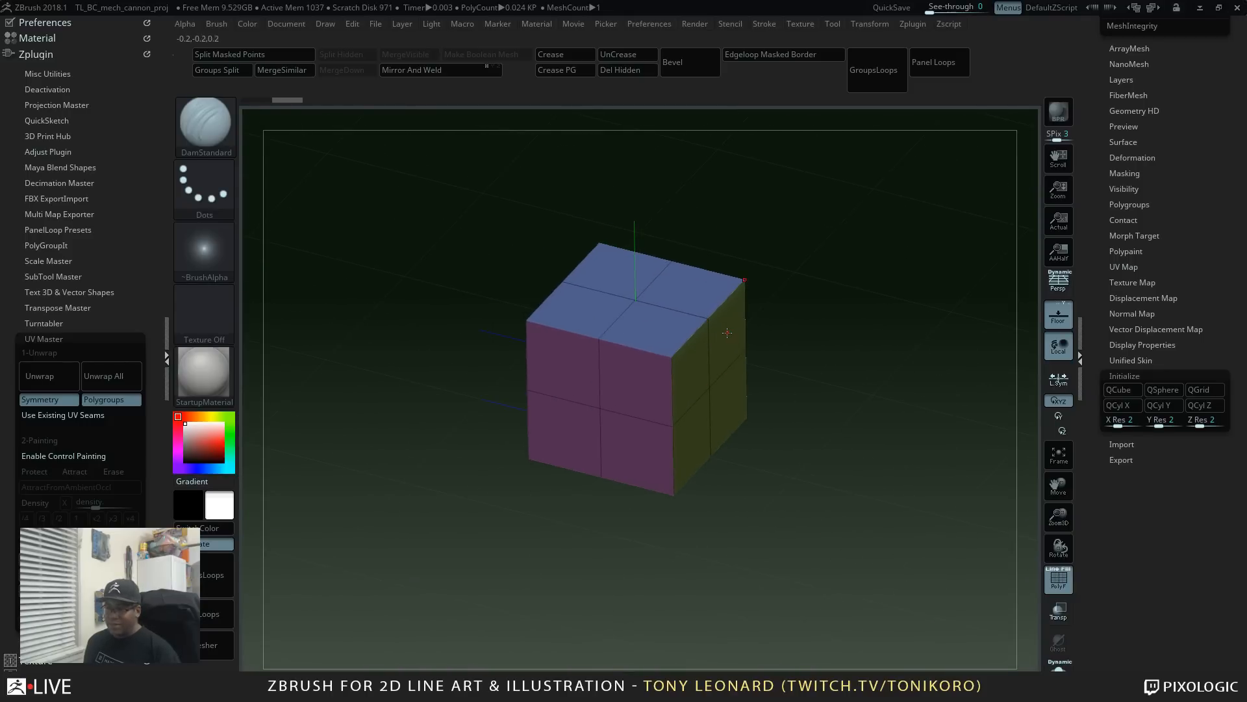
drag(727, 332, 693, 359)
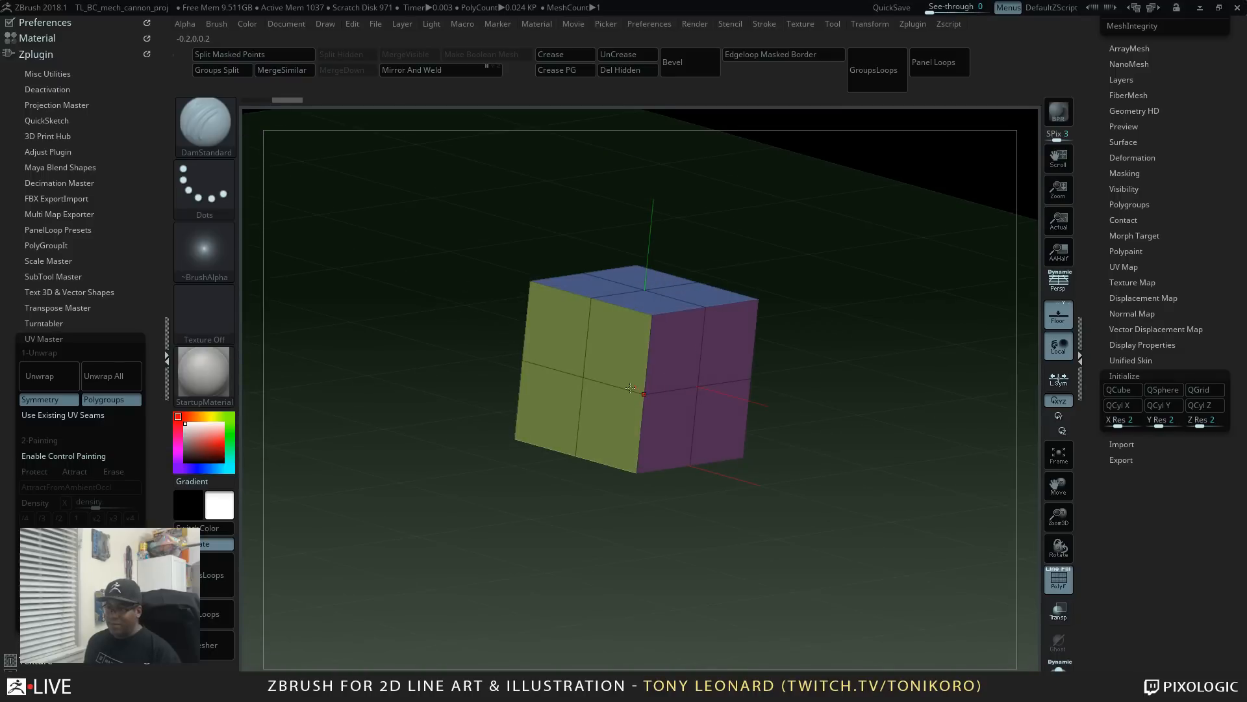
drag(851, 387, 846, 484)
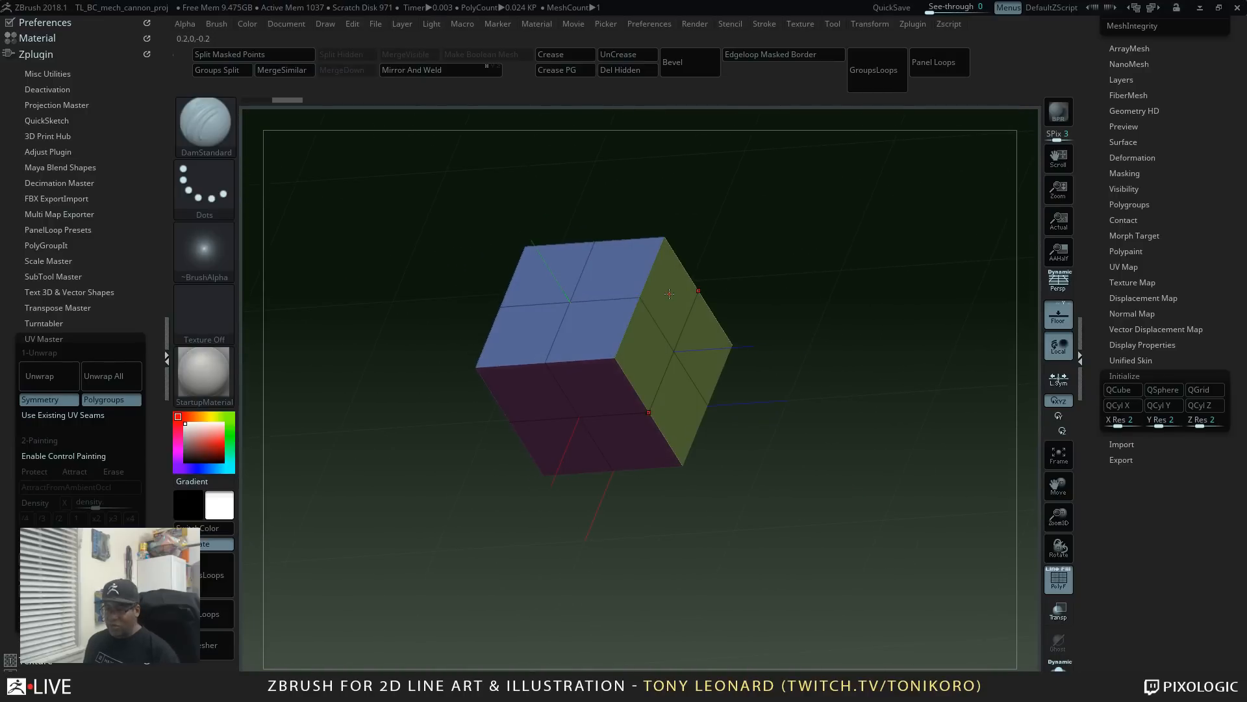
key(b)
key(z)
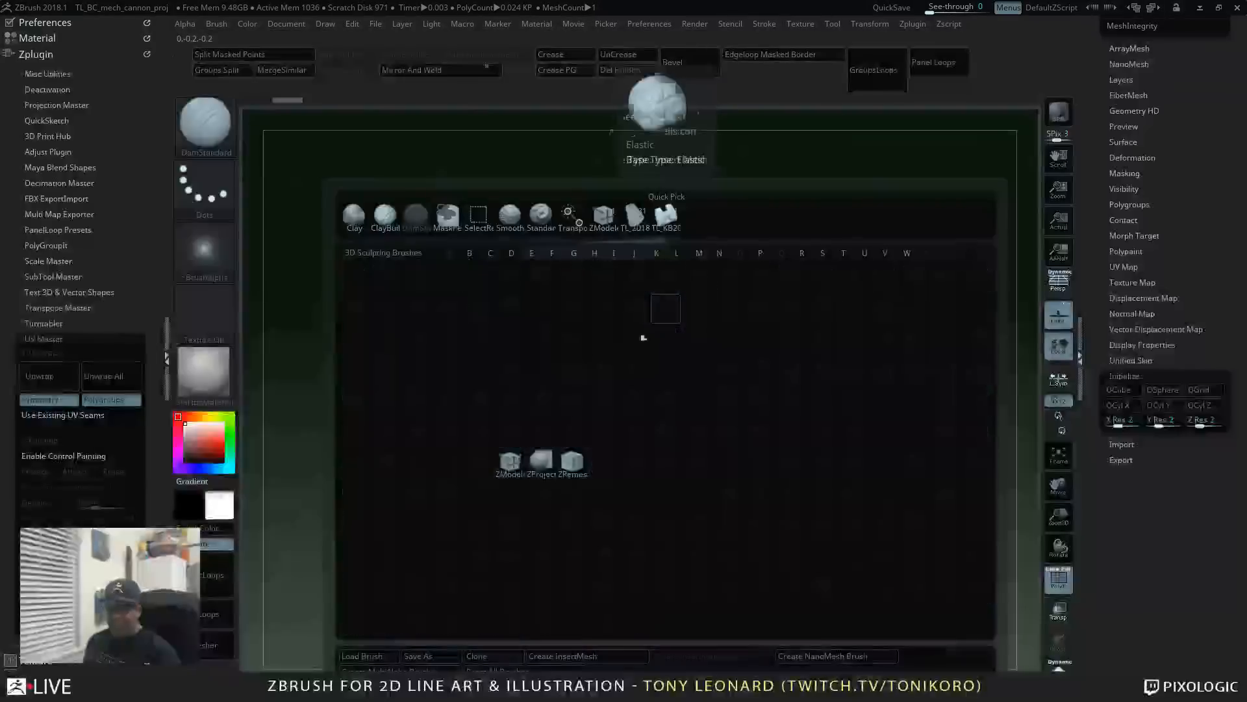
click(511, 457)
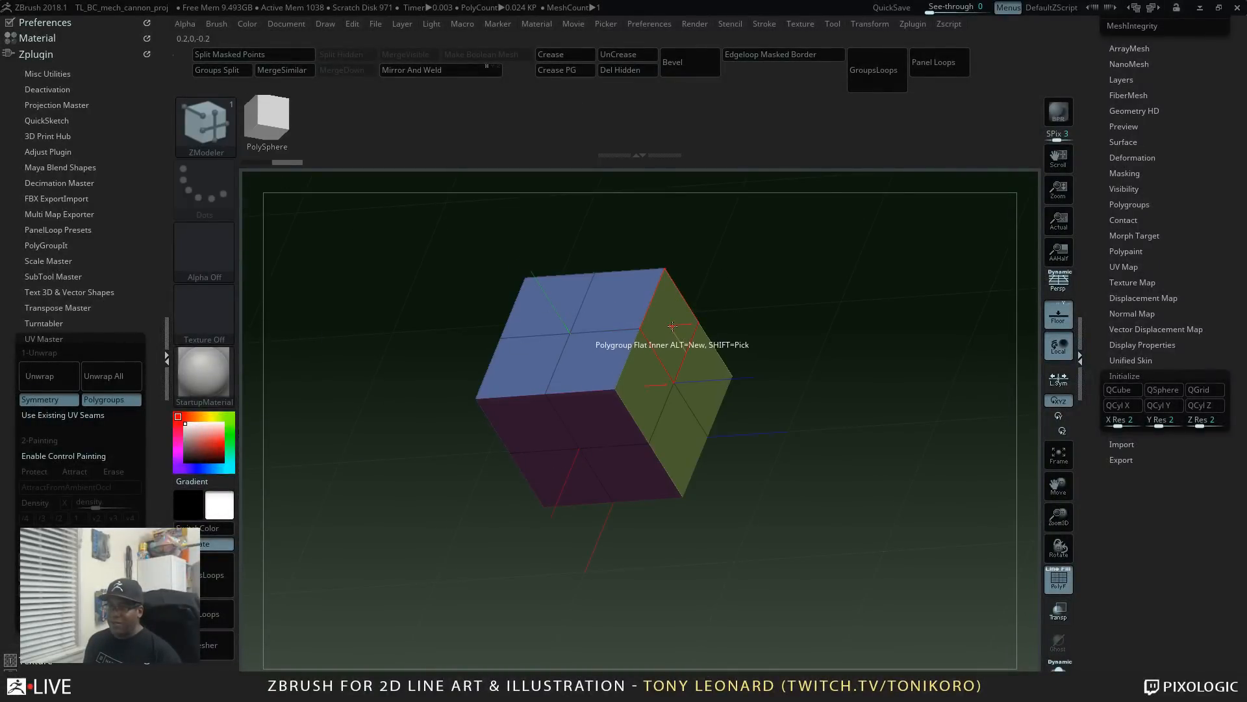
Step: Review the ZModeler actions for polygons, edges and points, and set the edge action to Do Nothing
key(space)
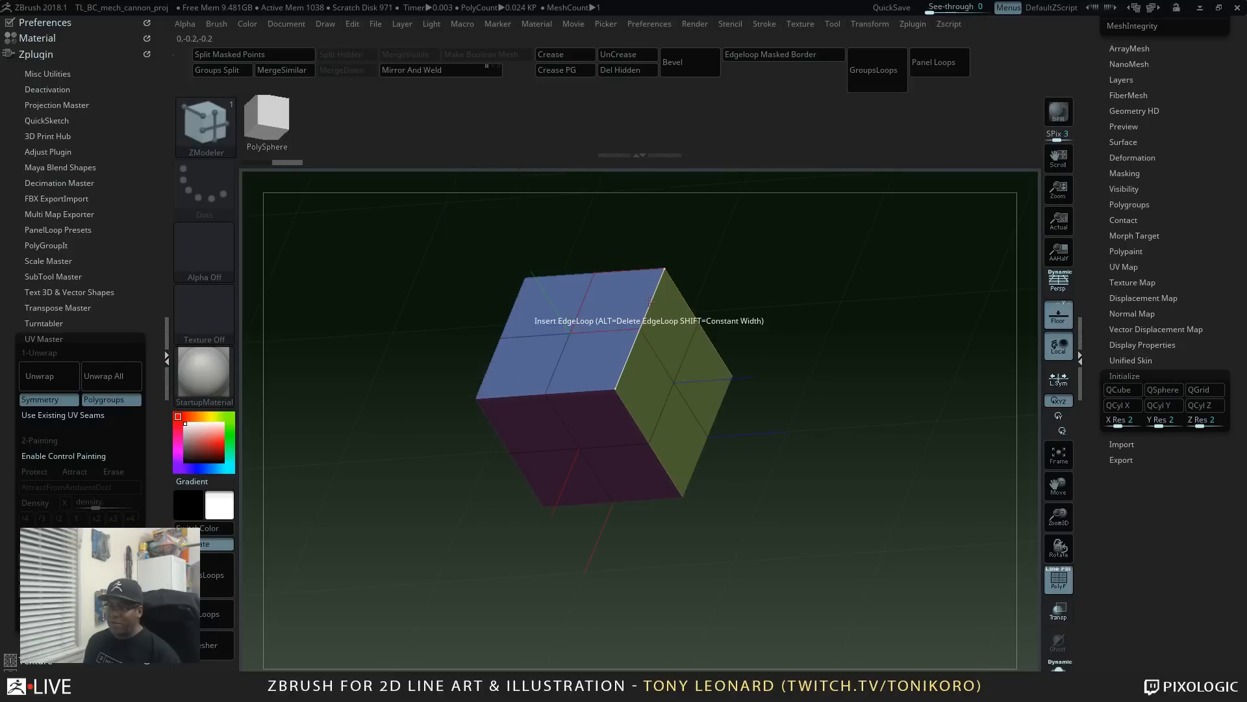
key(space)
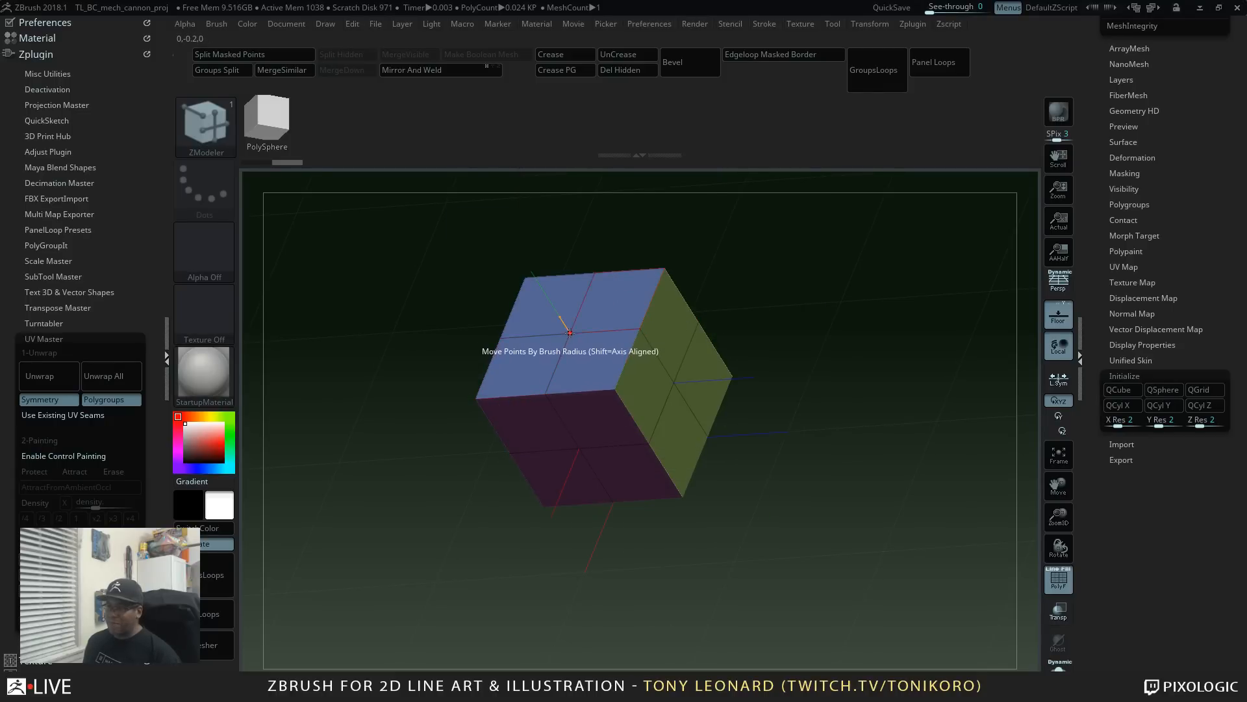
key(space)
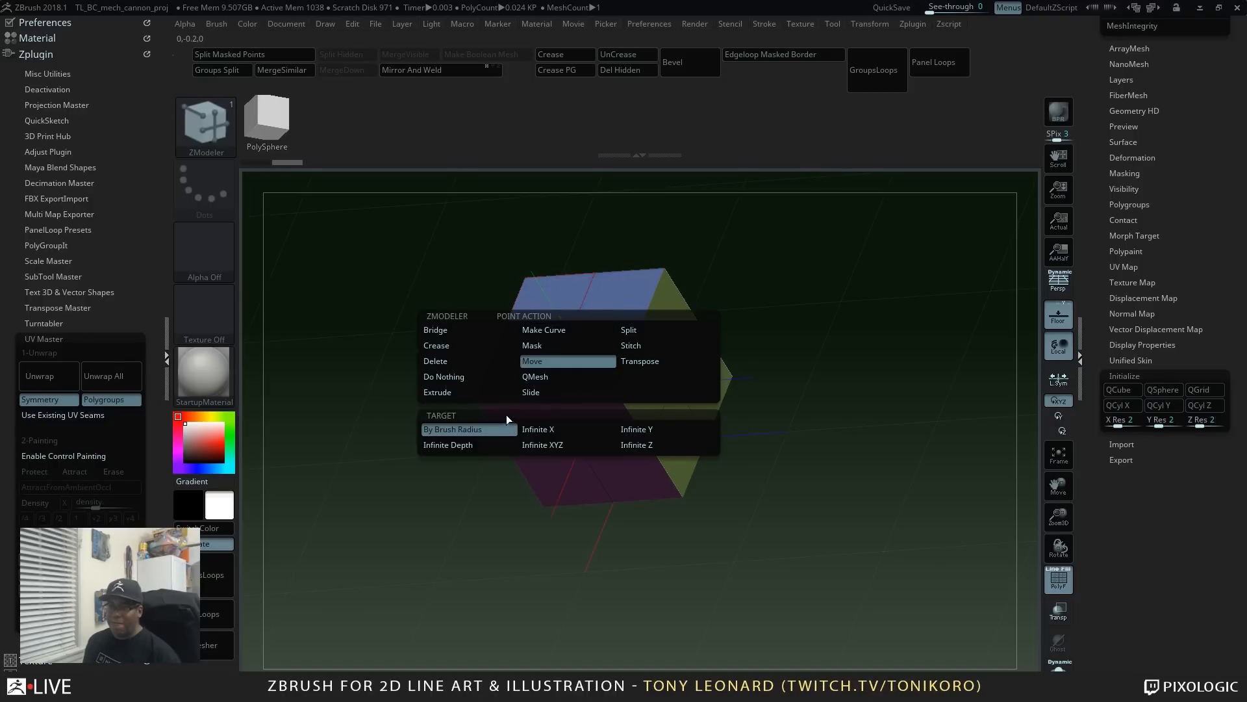
key(space)
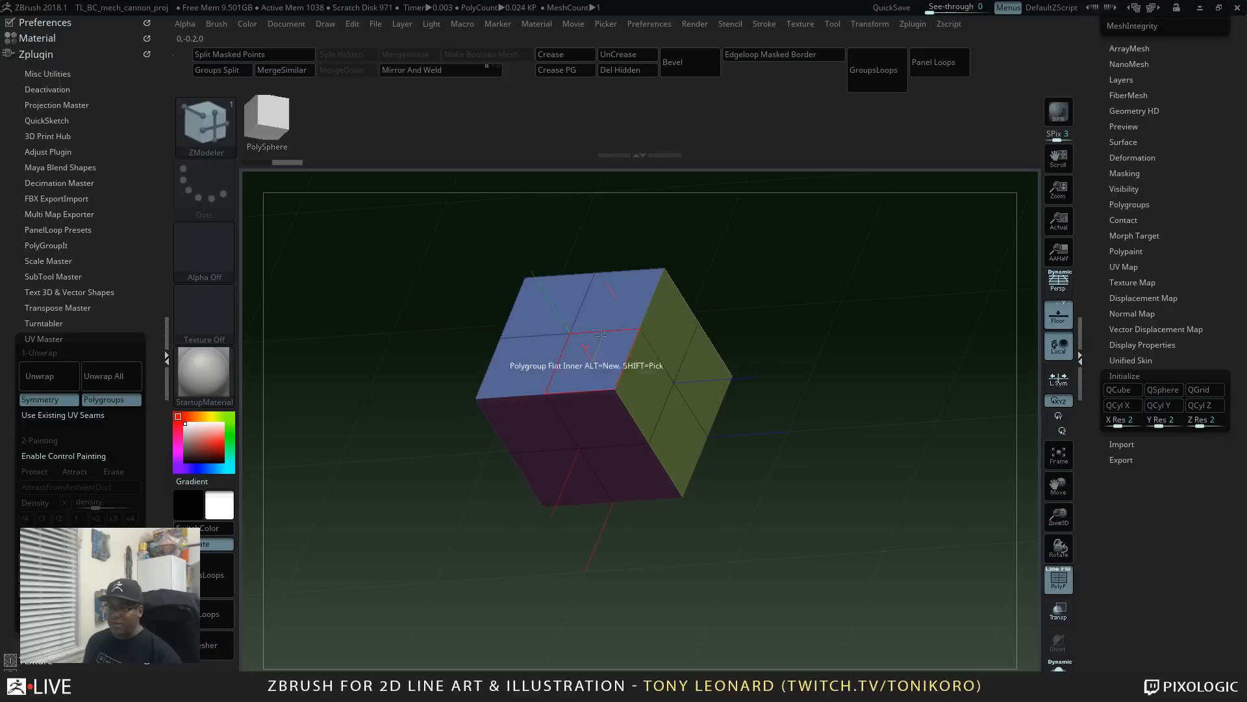
key(space)
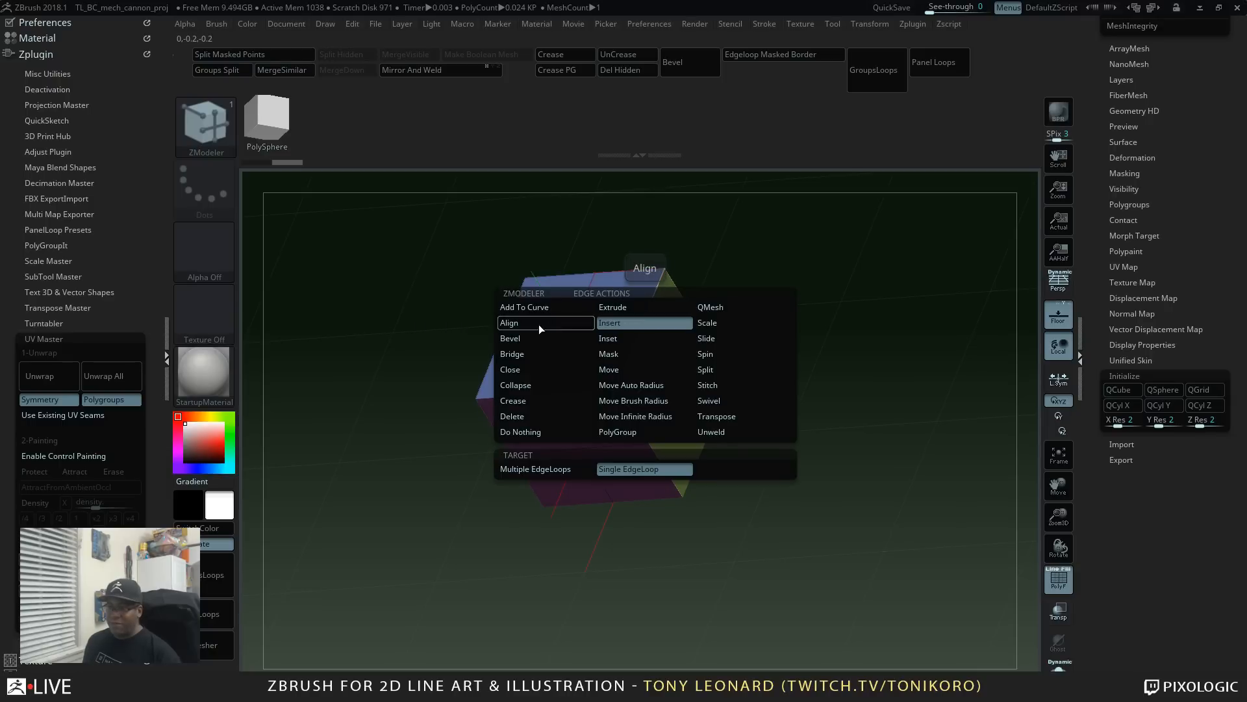
click(547, 432)
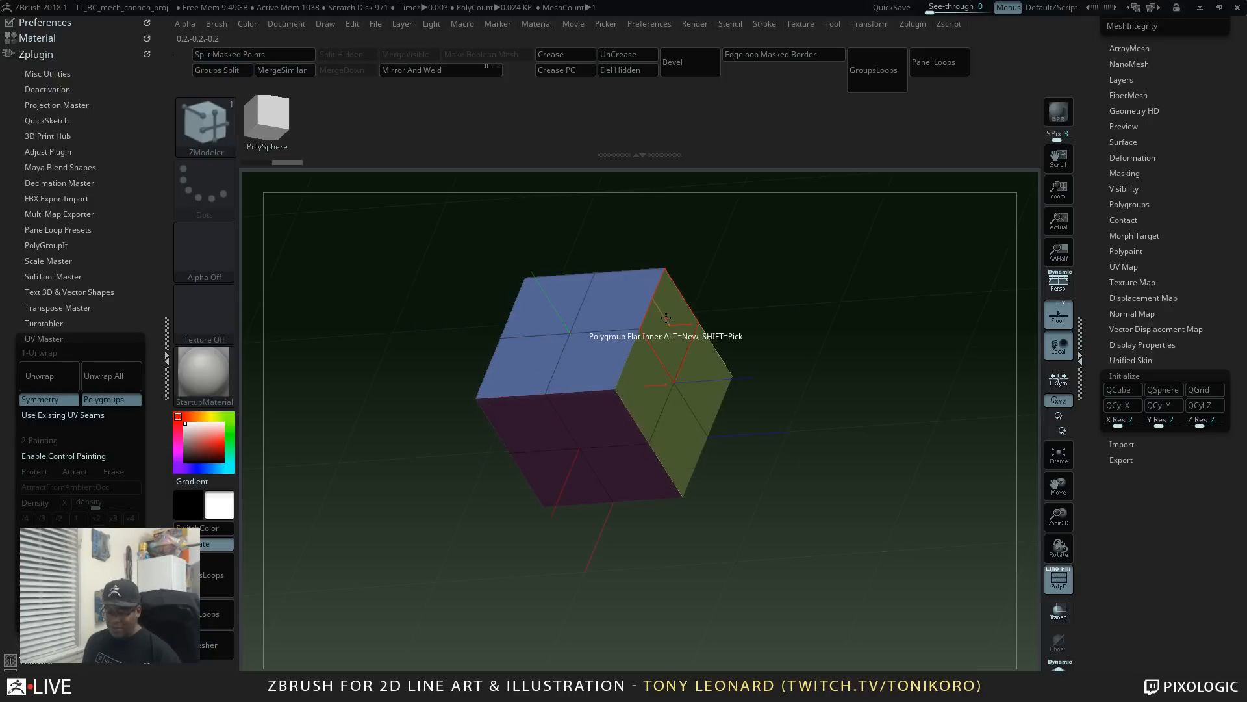
Step: Set the PolyGroup target to A Single Poly and give the upper row of the cube's yellow-green side a new polygroup
key(space)
click(564, 332)
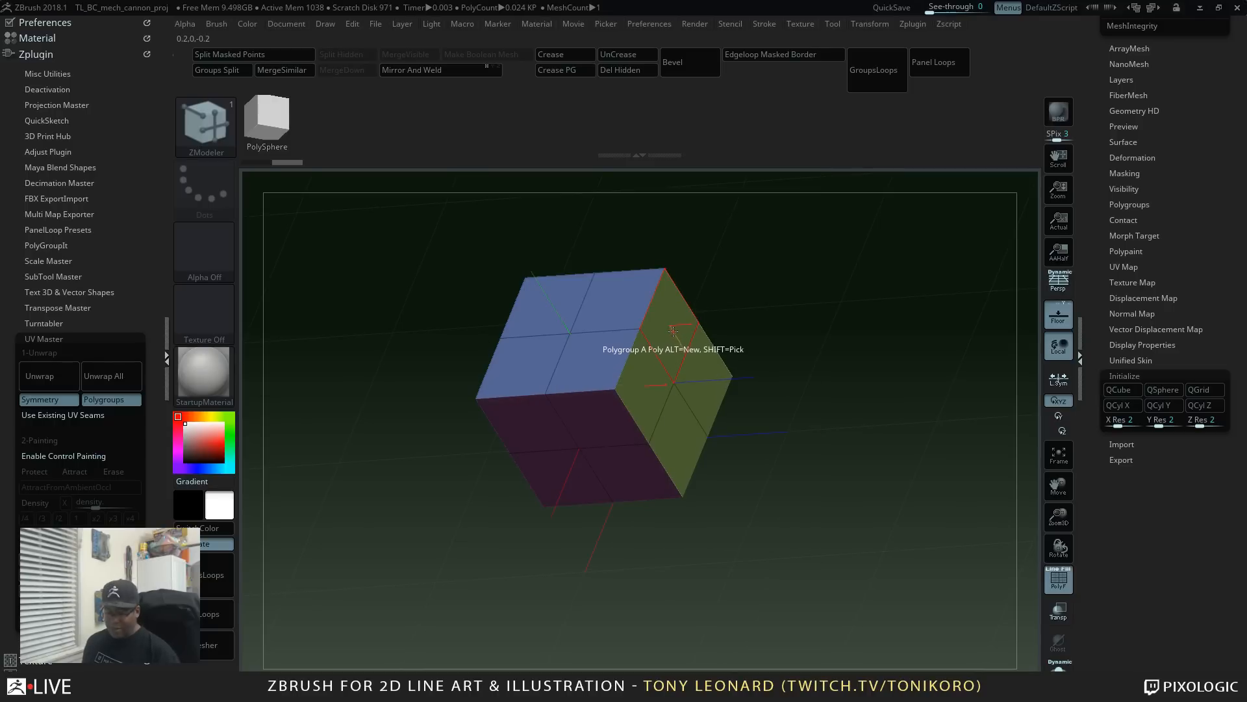
click(675, 326)
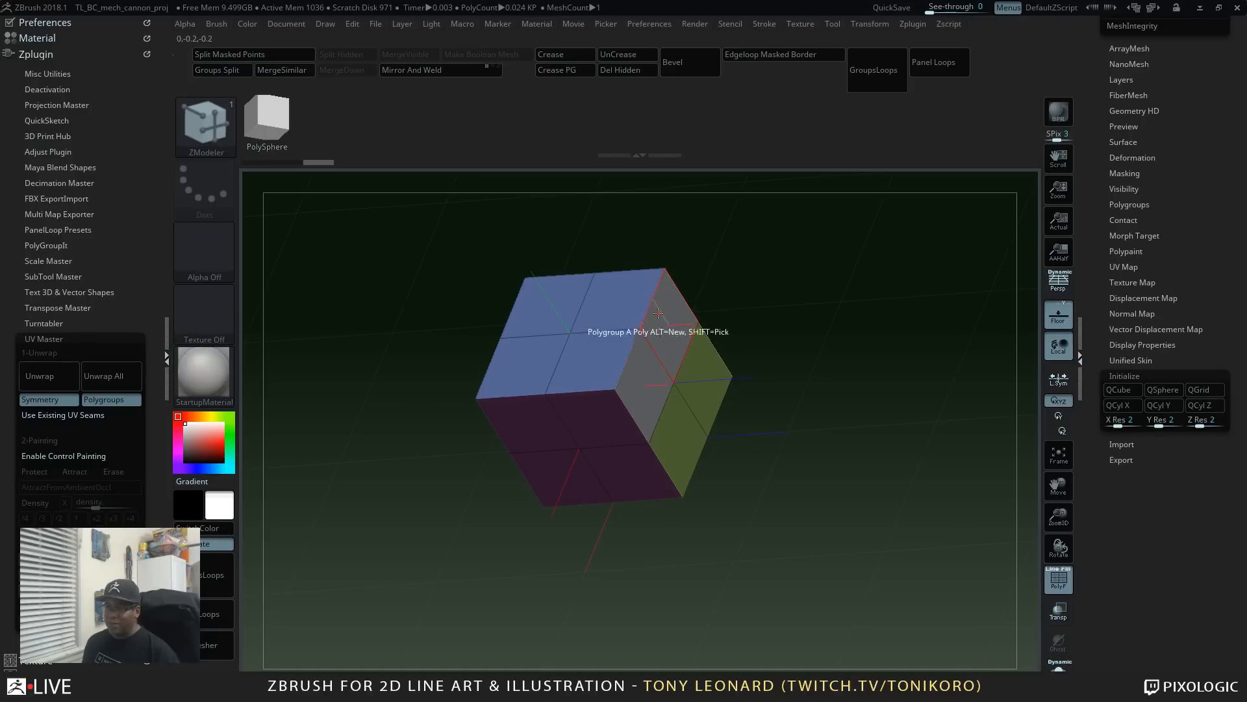
click(657, 334)
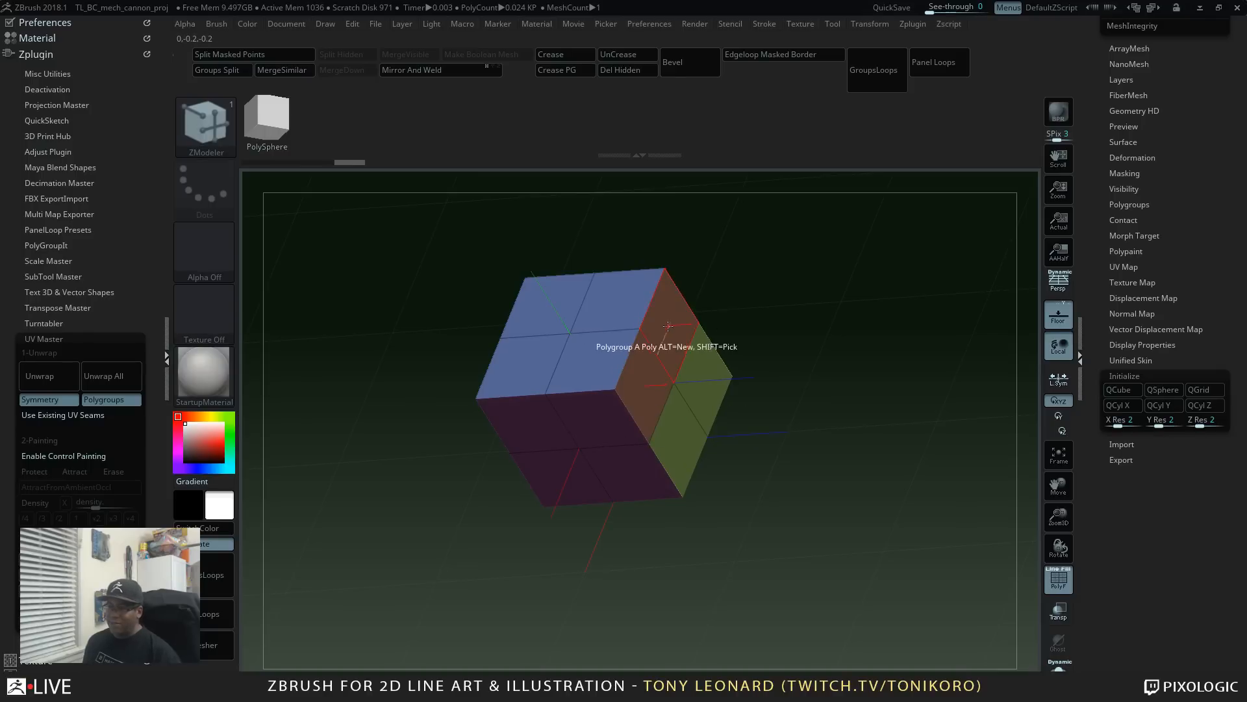
click(669, 383)
Step: Set the polygon action to QMesh on A Single Poly and extrude the upper row of the regrouped side outward
key(space)
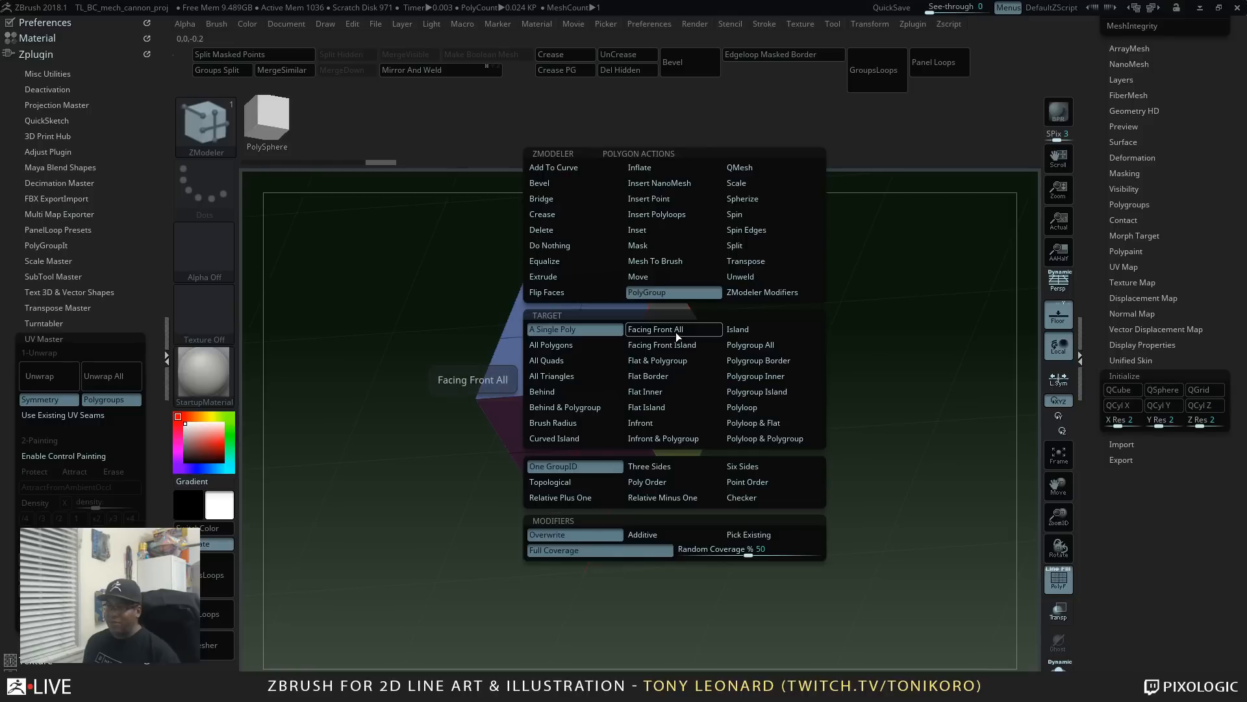
click(753, 168)
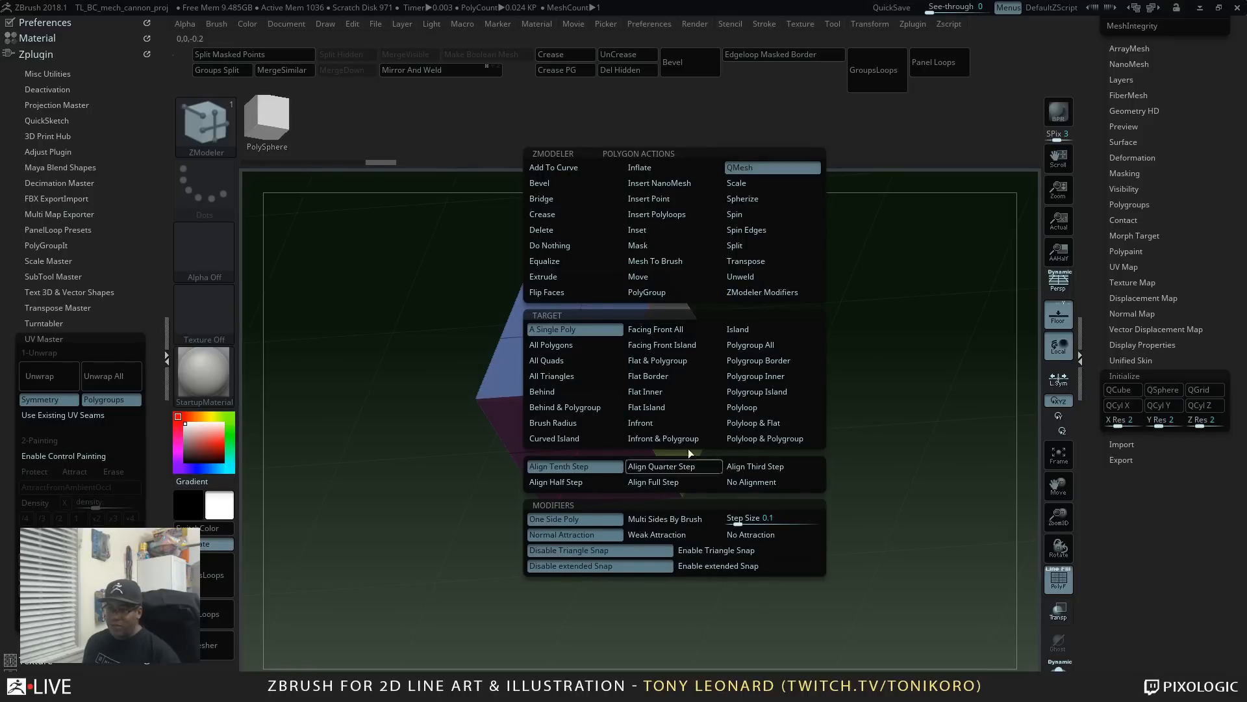
click(699, 462)
drag(675, 354, 829, 361)
Step: Extend the arm with QMesh by one more segment and pull a block down from the underside of its end
drag(747, 532, 317, 353)
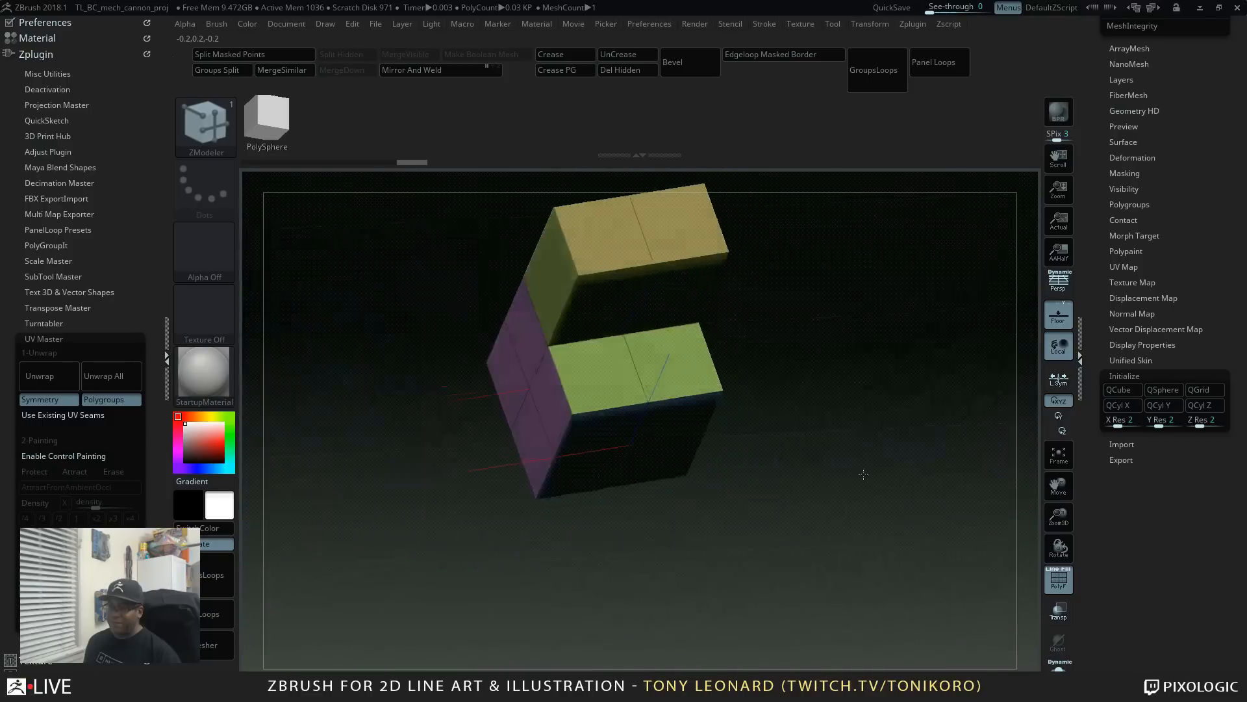
alt+drag(870, 454, 898, 492)
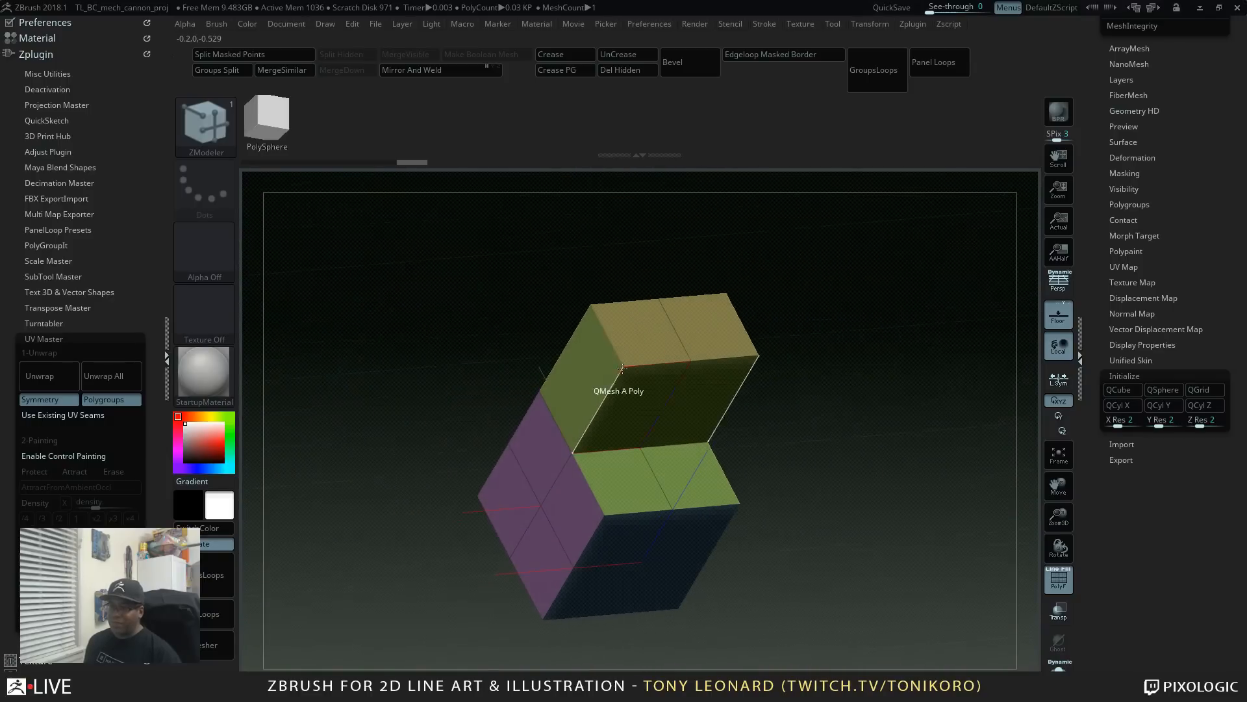
drag(659, 320, 746, 364)
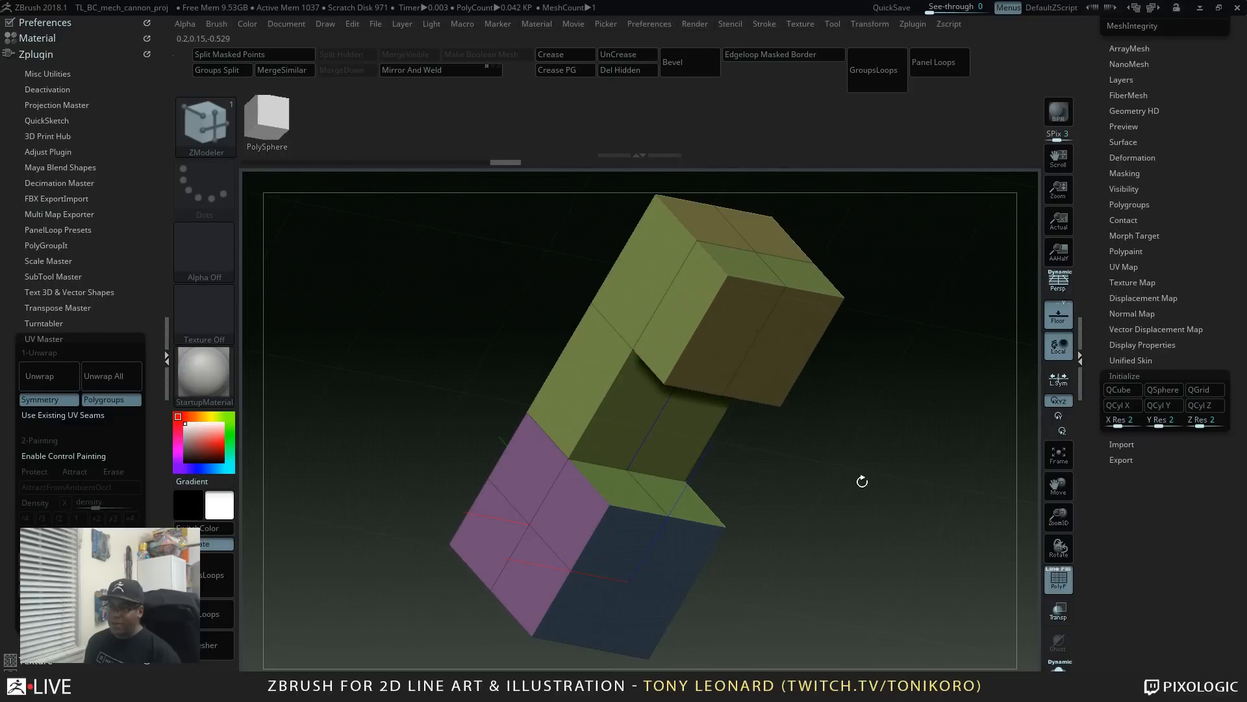
Step: In a straight side view, mask the whole mesh except the lower inner corner of the downward block
drag(861, 479, 898, 406)
drag(864, 481, 1010, 484)
ctrl+drag(665, 496, 734, 406)
ctrl+click(578, 601)
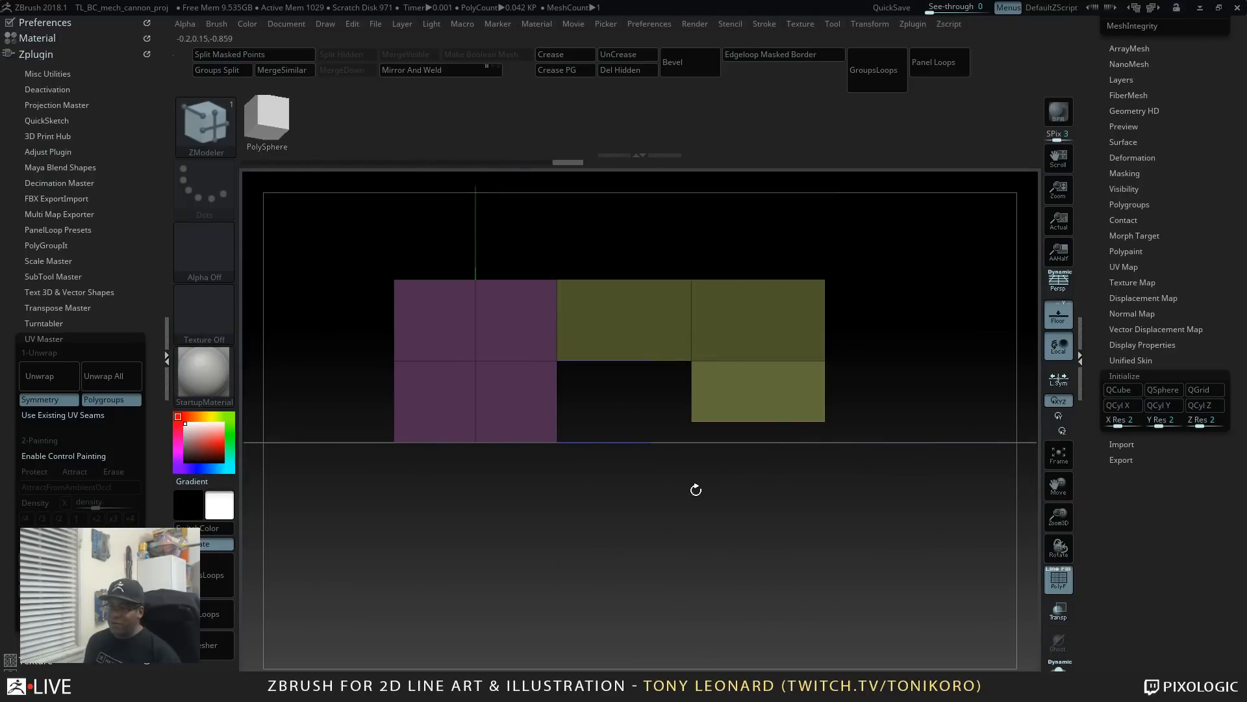
Step: Move the unmasked corner slightly up and about 0.05 outward along Z to slant the block, and clear the mask
key(w)
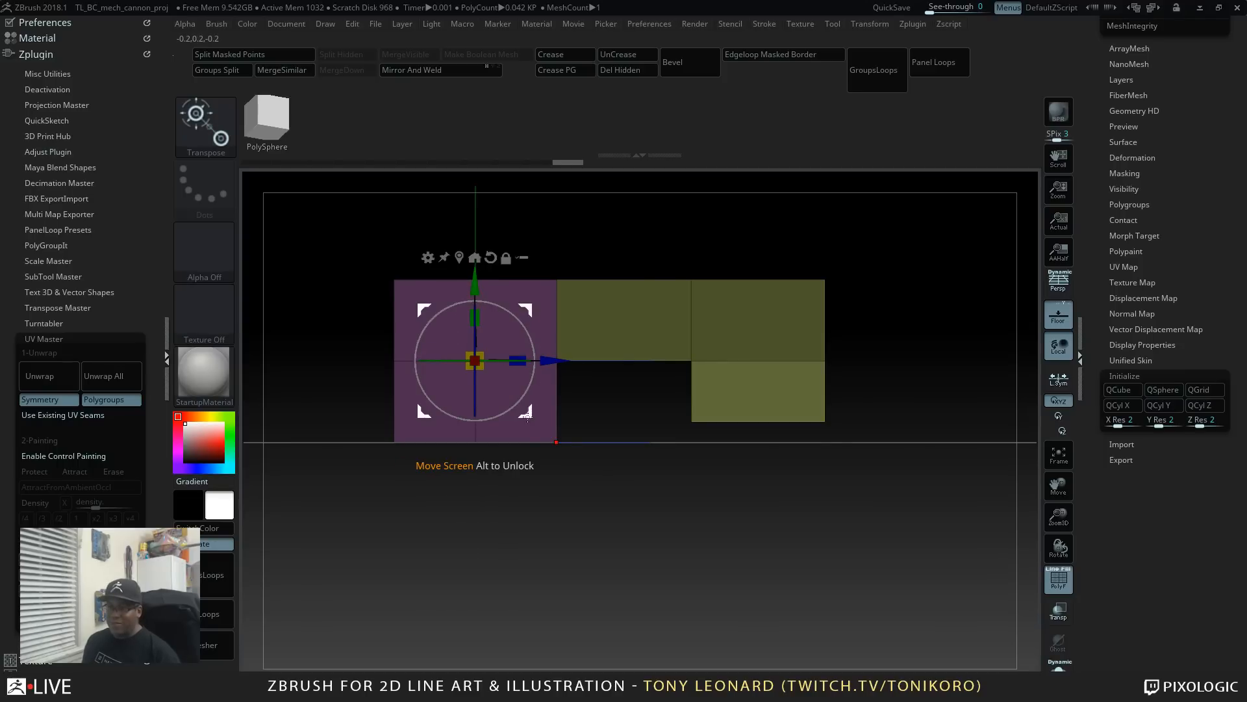
alt+drag(526, 417, 747, 478)
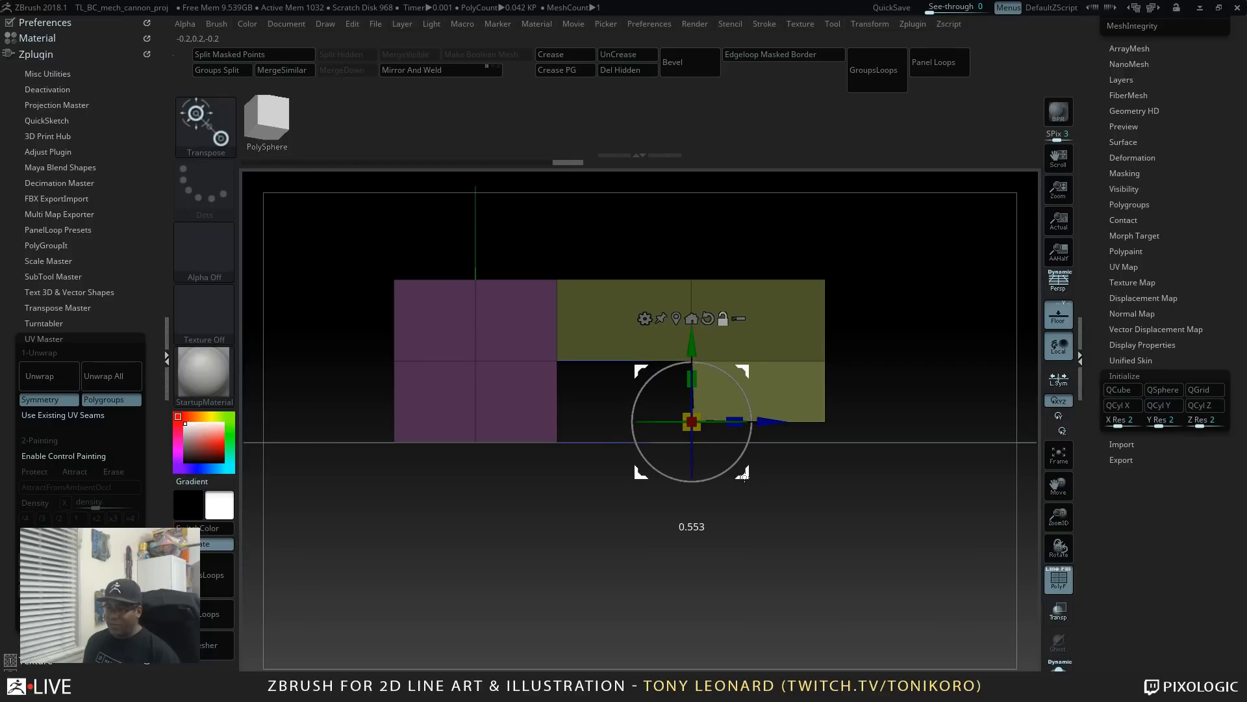
drag(693, 344, 698, 326)
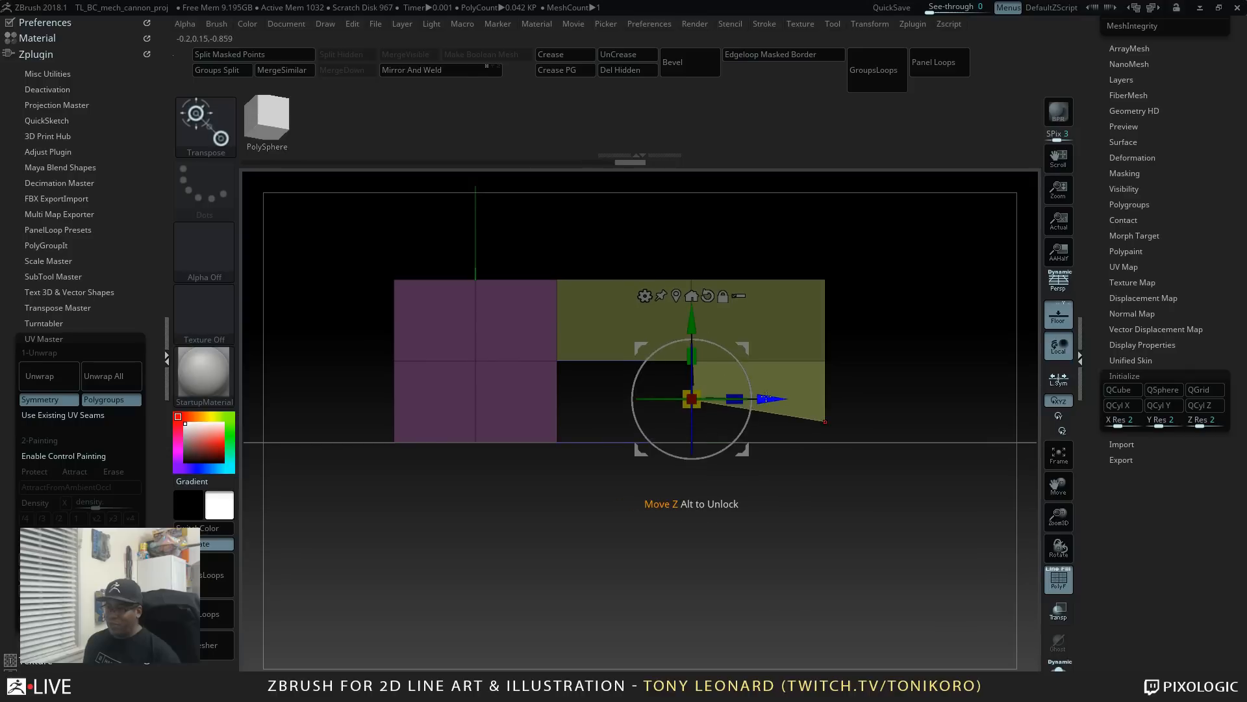
mouse_move(768, 404)
alt+mouse_down()
mouse_move(803, 405)
mouse_move(785, 408)
alt+mouse_up()
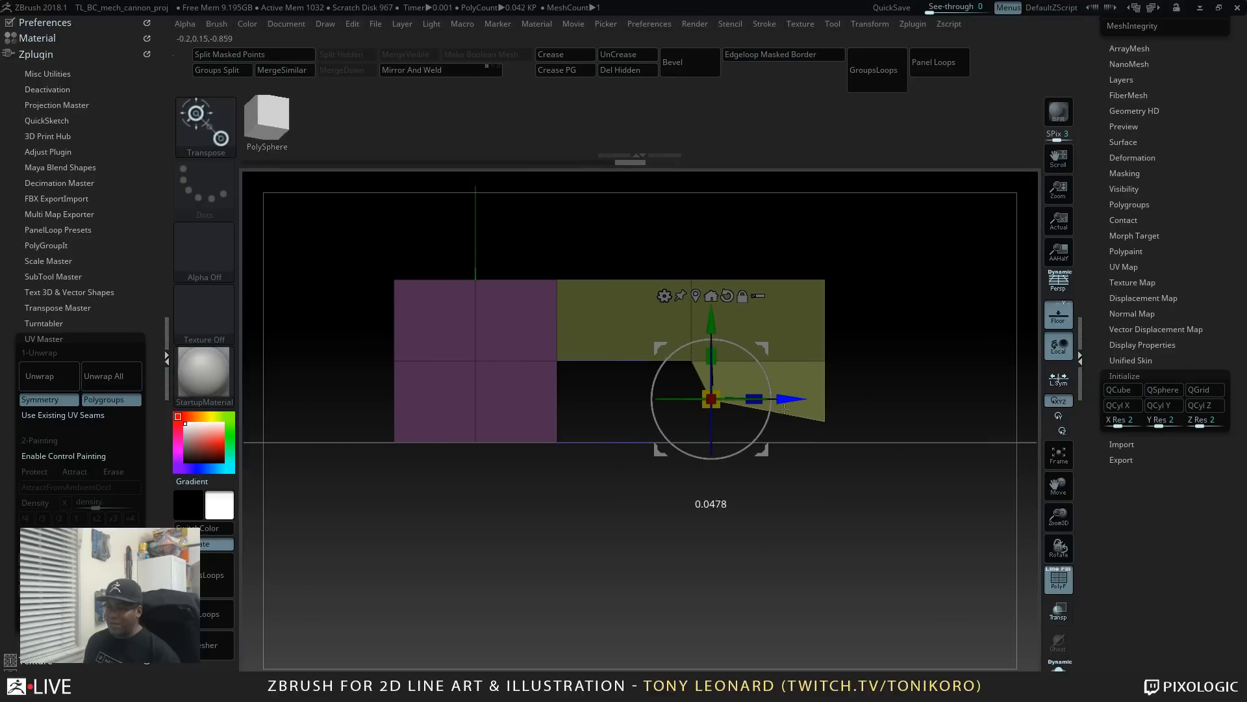
drag(714, 444, 844, 569)
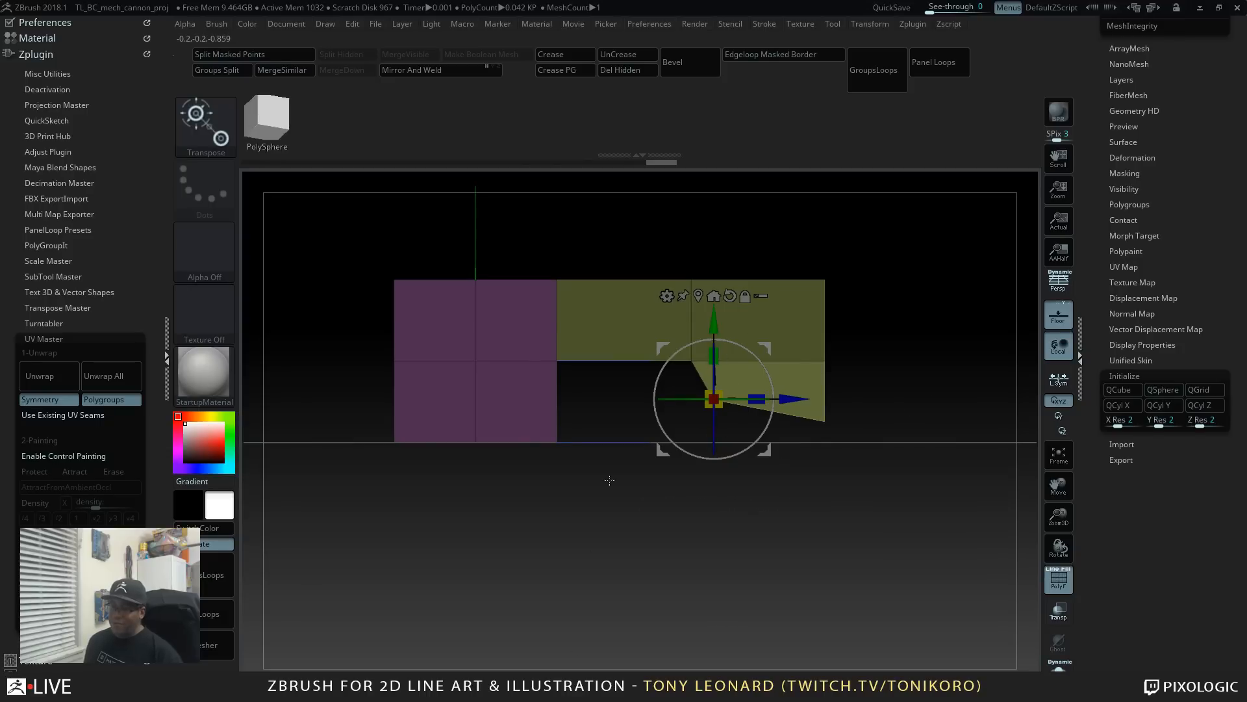
ctrl+click(900, 318)
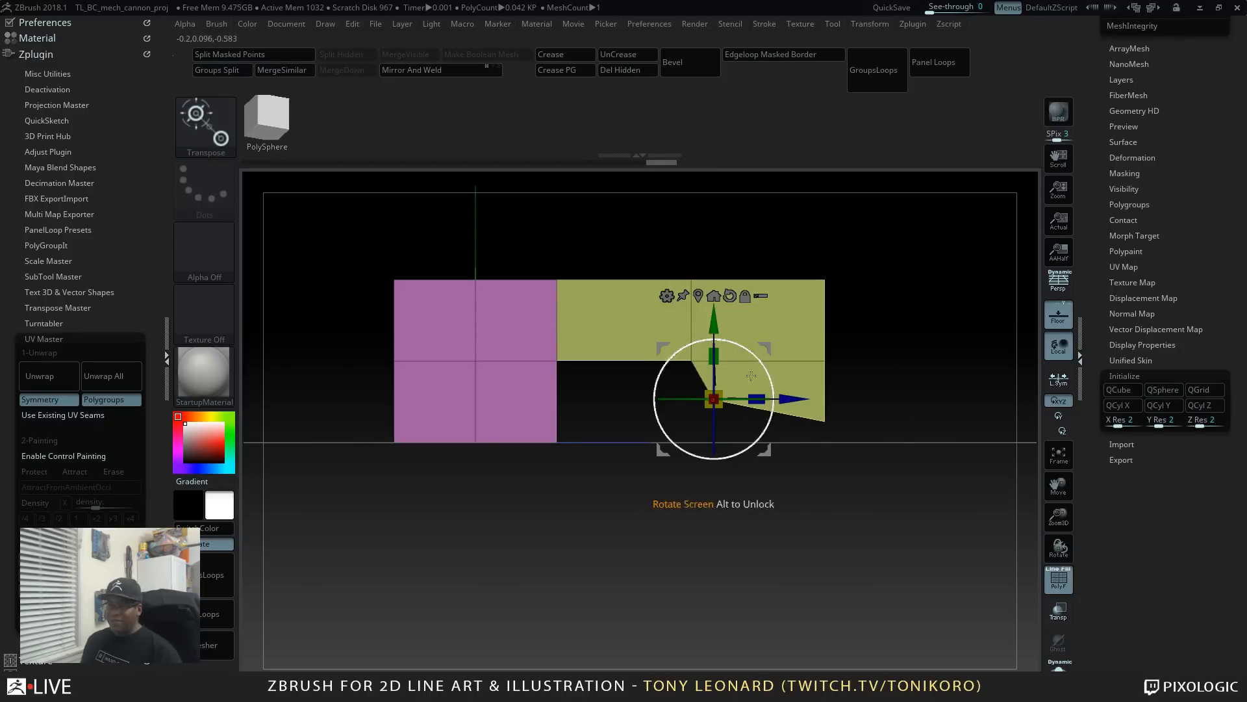
Step: Return to ZModeler editing and set the edge action to Move, targeting the upper edge at the arm's end
drag(791, 319, 904, 430)
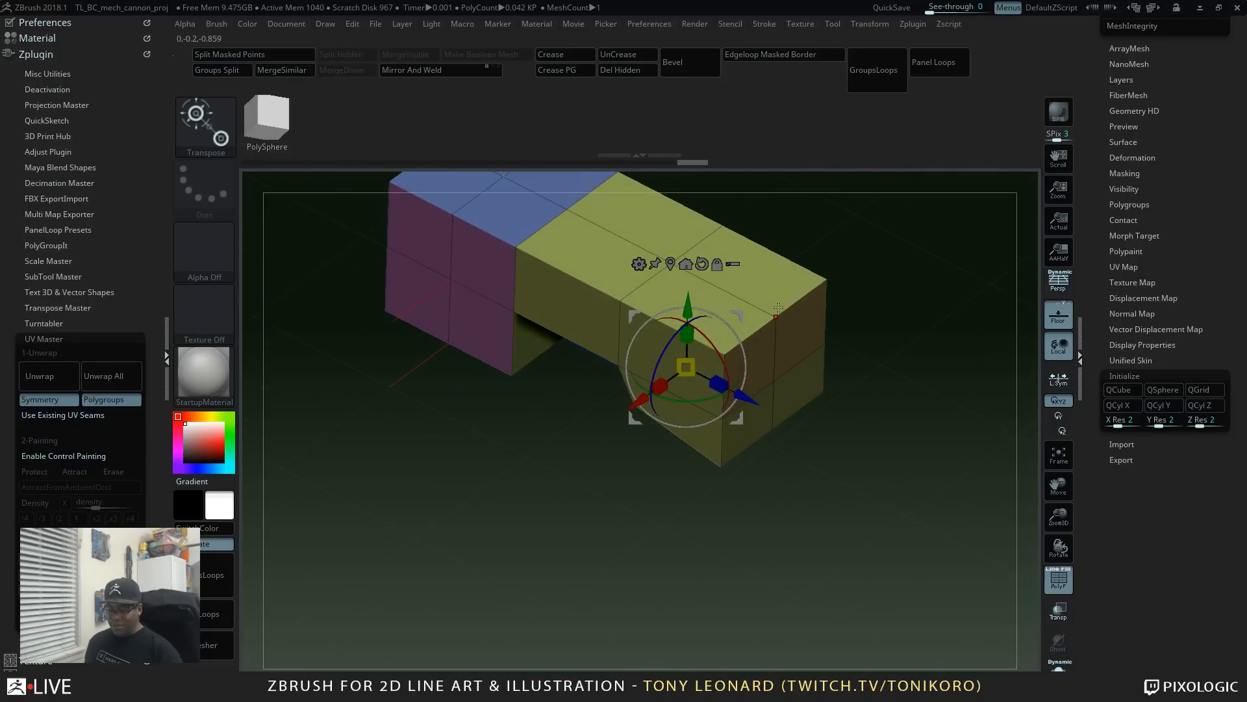
key(q)
key(space)
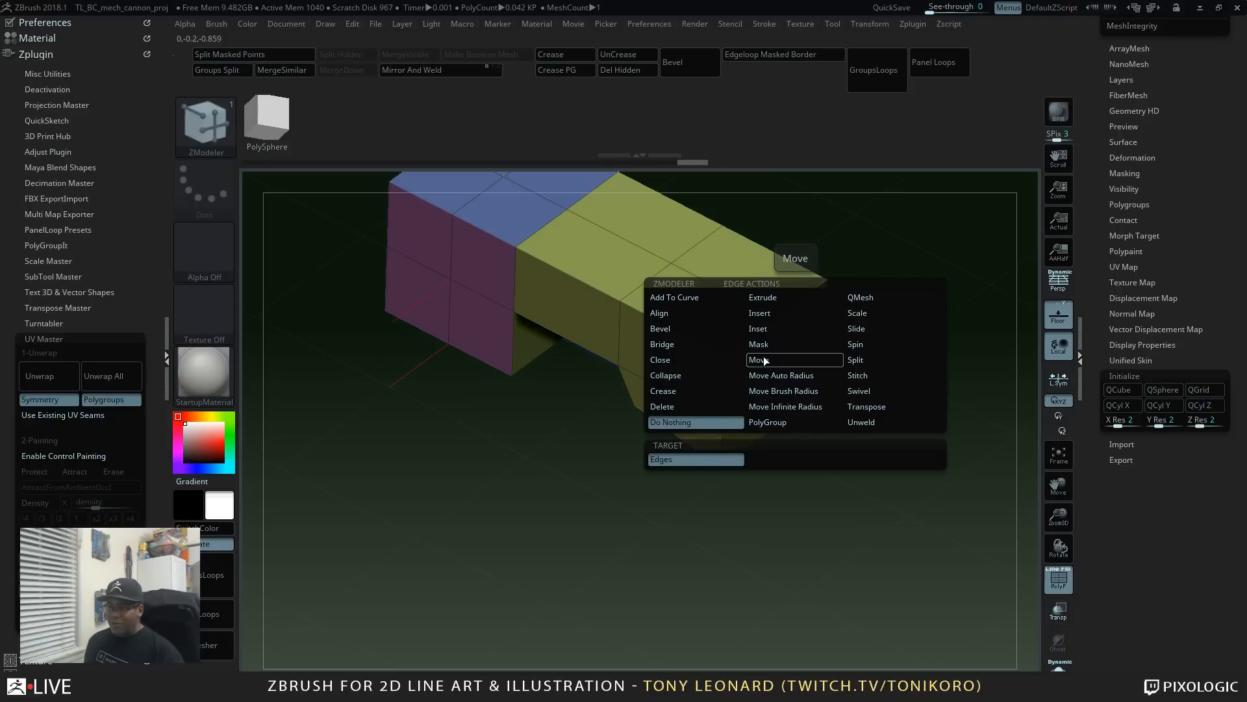
click(662, 406)
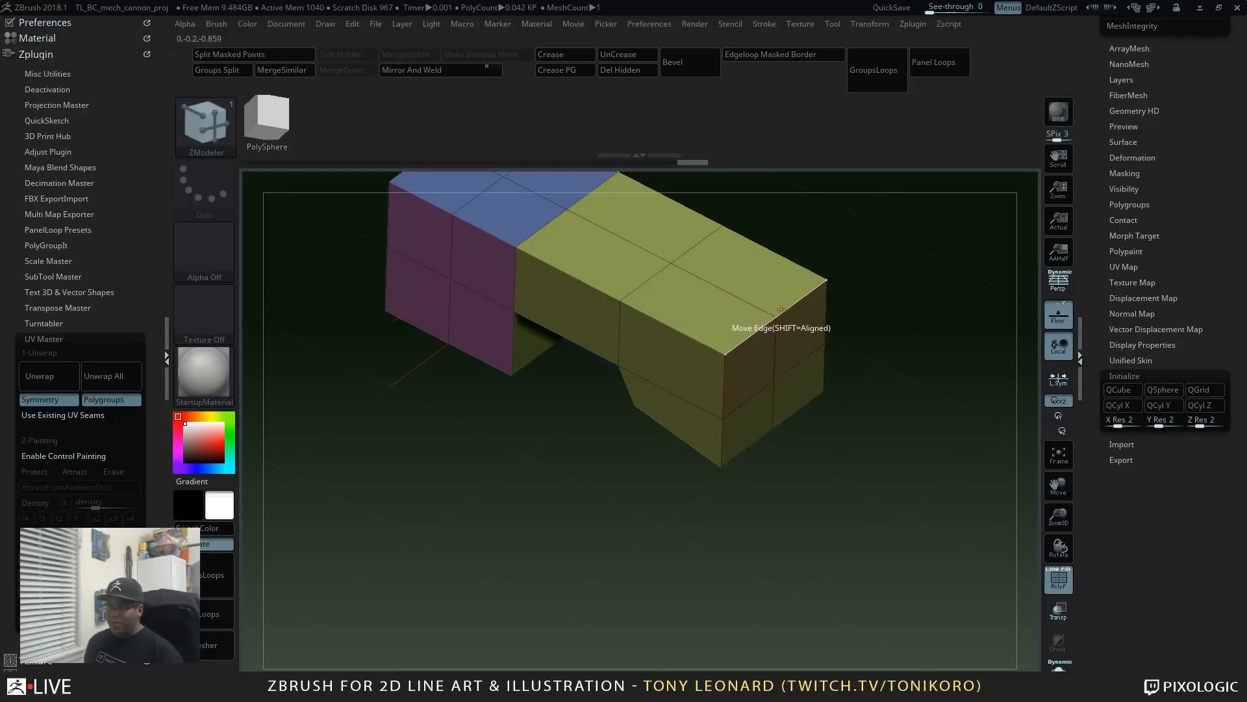
Step: Lower the upper edge at the arm's end to taper it and extend the end face with a short QMesh segment
drag(792, 302, 791, 330)
drag(896, 488, 939, 325)
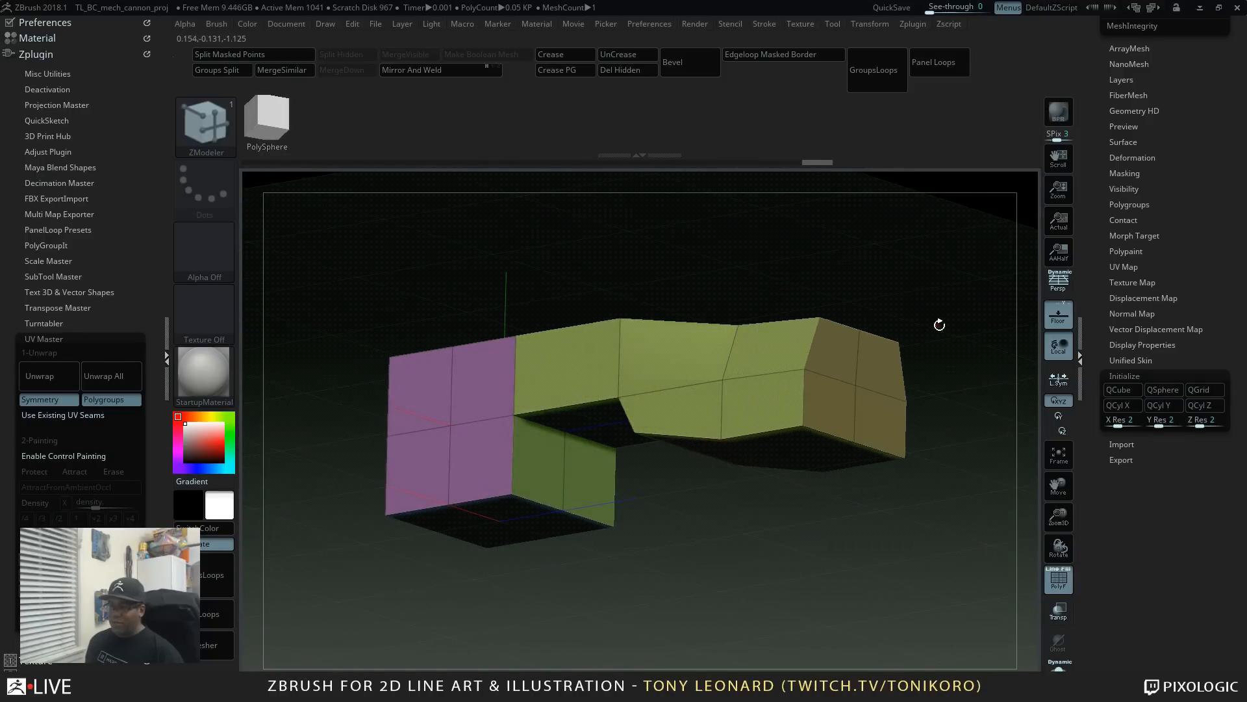
drag(858, 499, 838, 547)
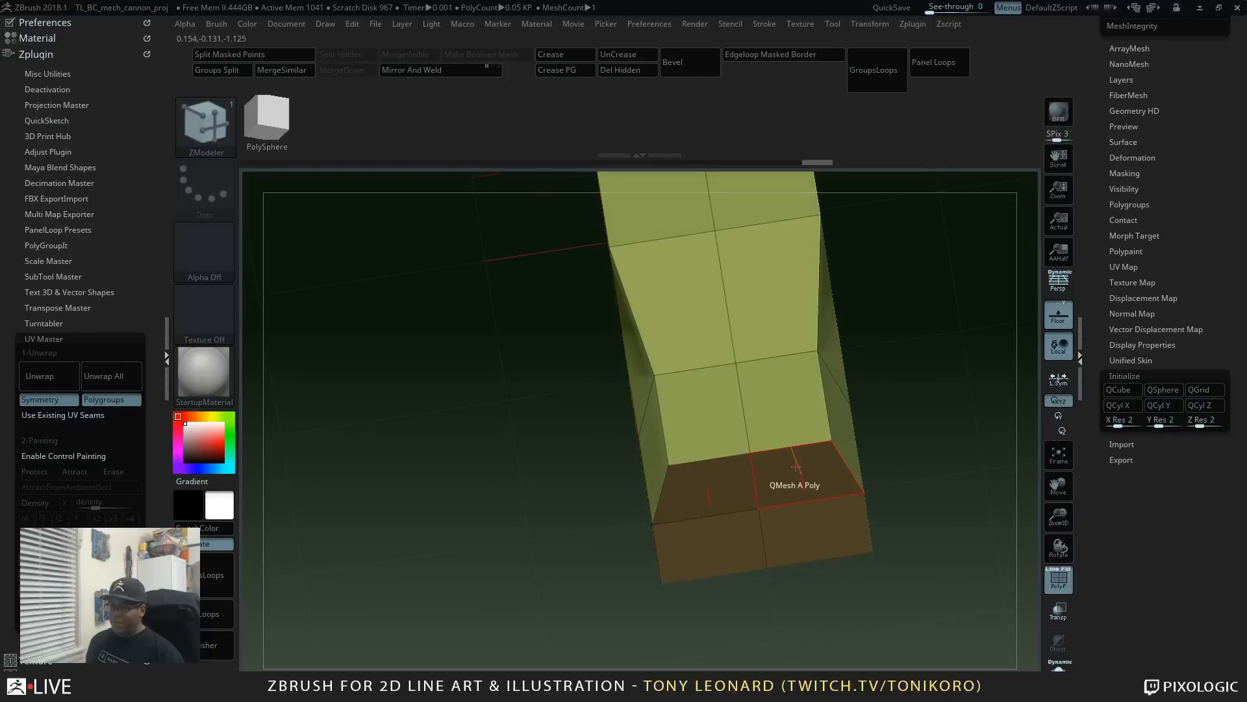
drag(910, 353, 916, 500)
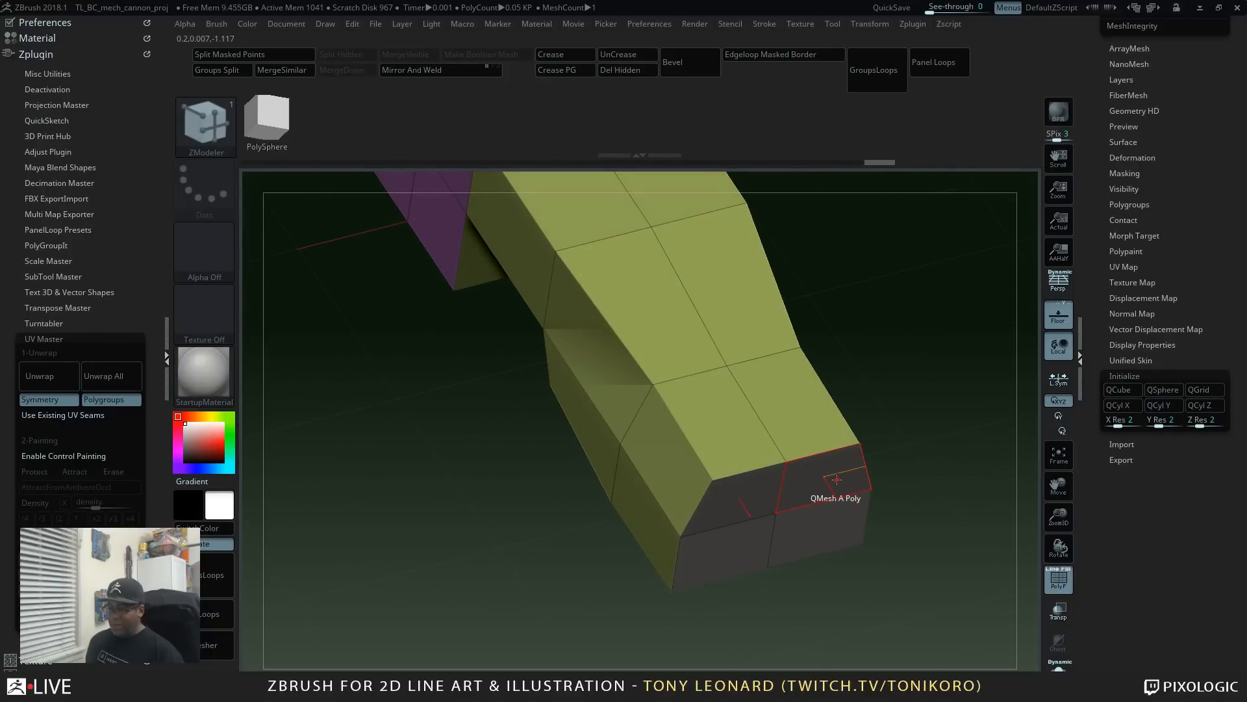
drag(836, 480, 849, 519)
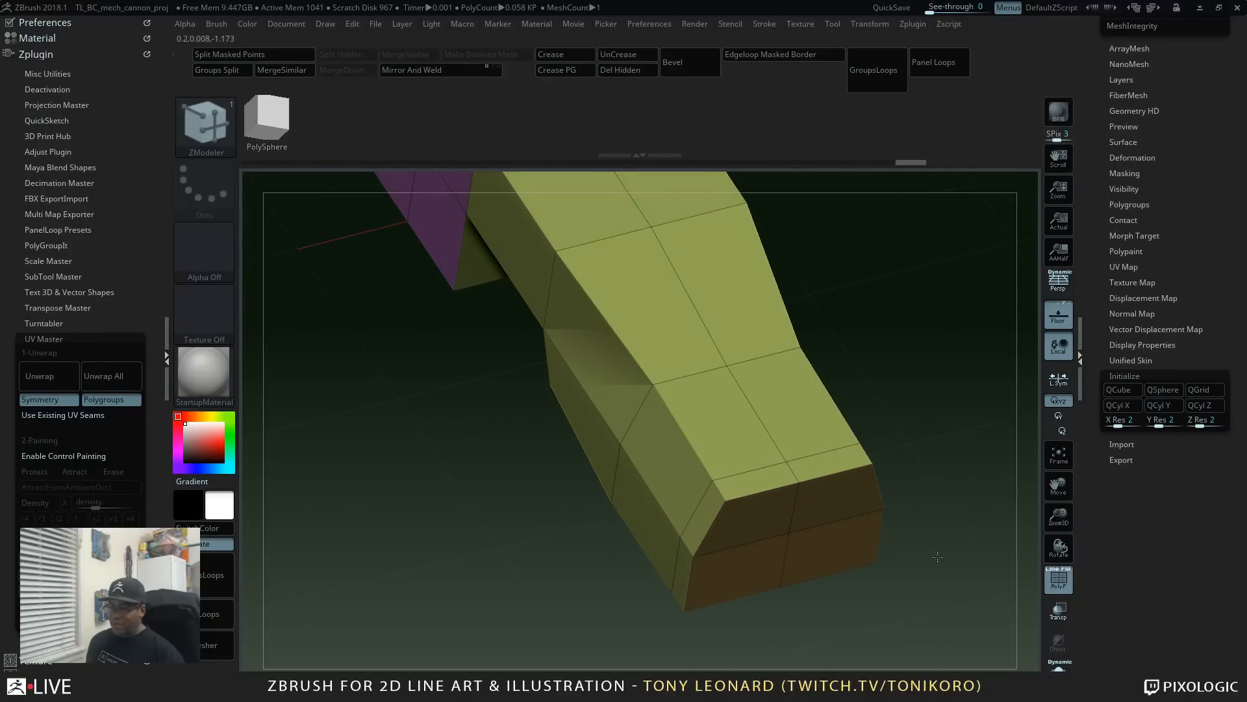
Step: Switch the masking brush to MaskLasso and, in a straight side view, mask the whole mesh except the arm's end face
mouse_move(938, 557)
shift+mouse_down()
mouse_move(935, 494)
mouse_move(963, 479)
mouse_move(788, 431)
shift+mouse_up()
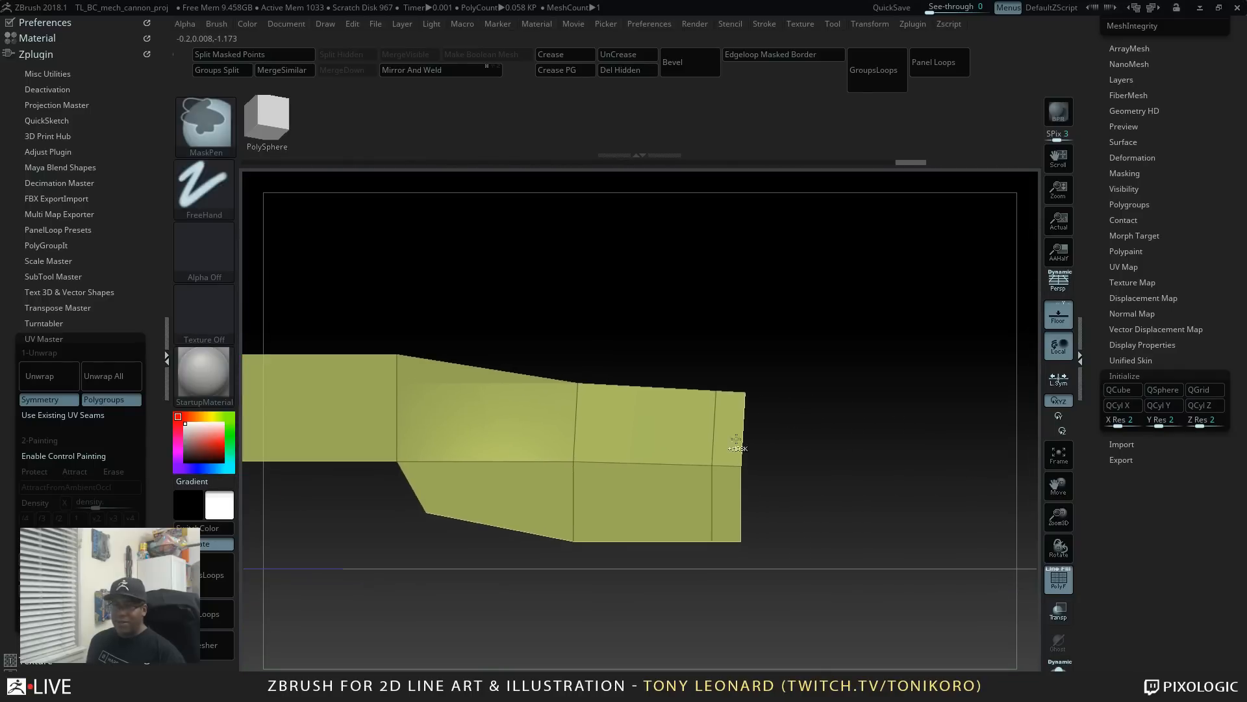
ctrl+click(208, 126)
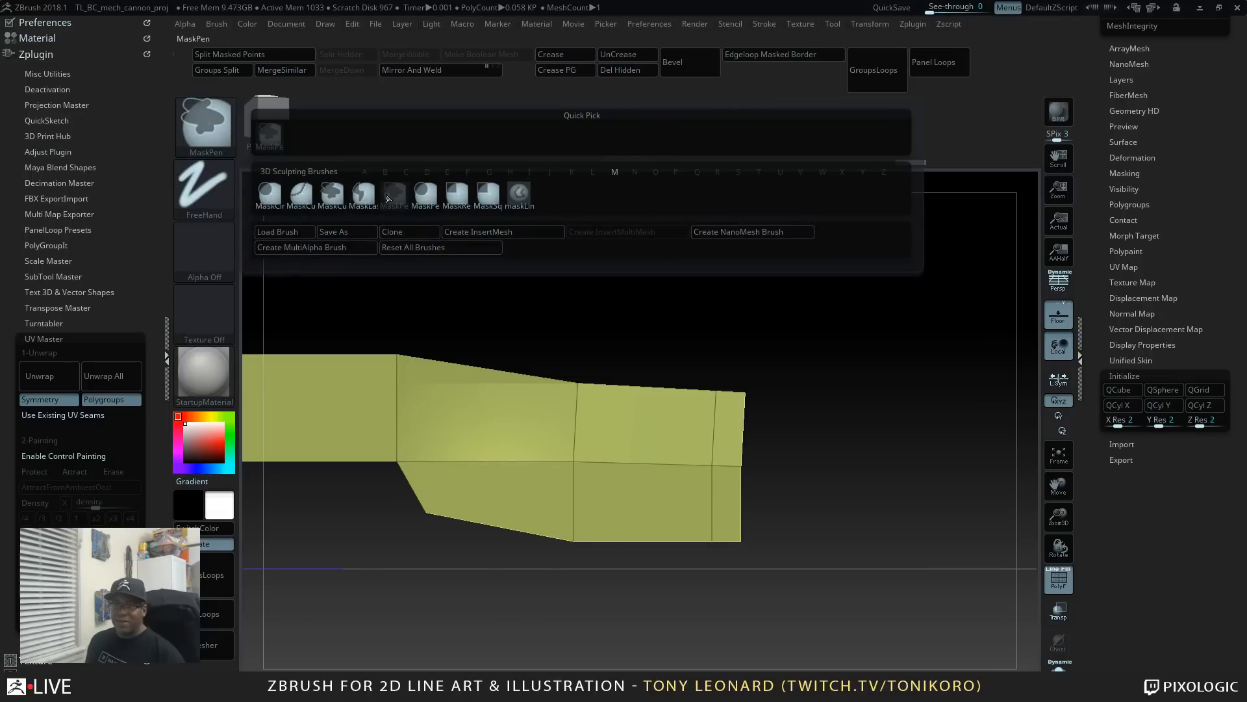
click(362, 194)
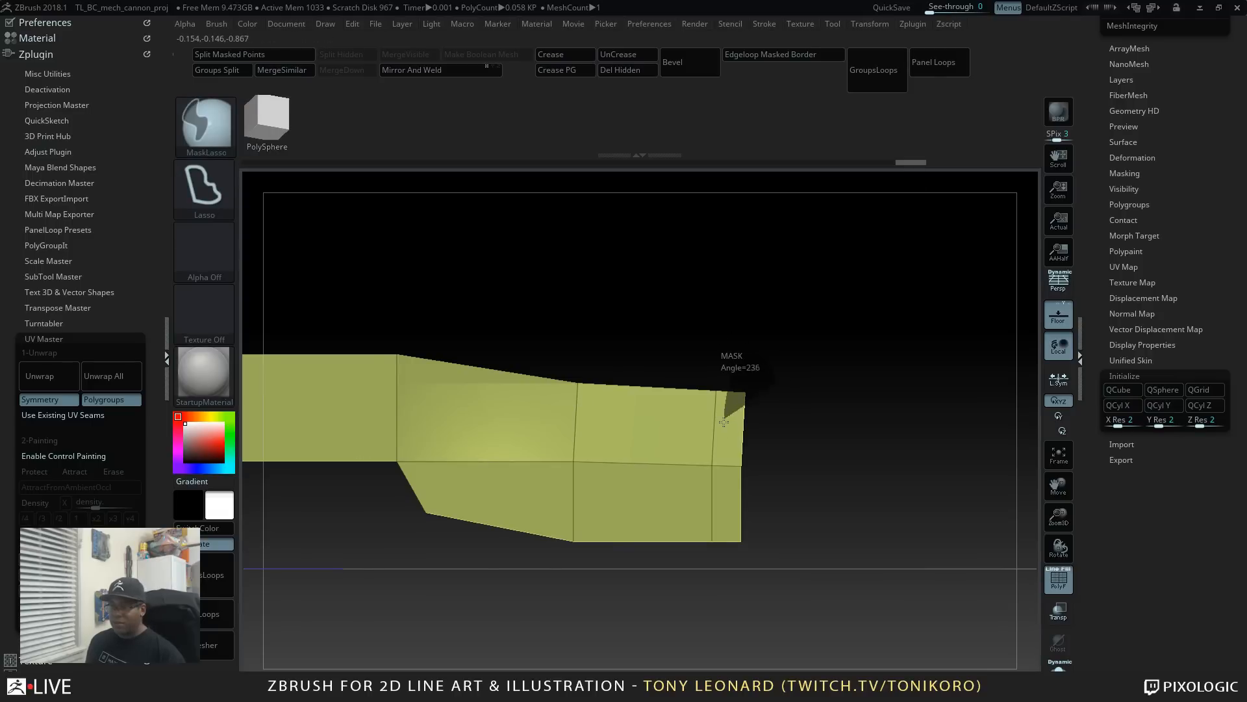
mouse_move(724, 422)
ctrl+mouse_down()
mouse_move(729, 576)
mouse_move(813, 425)
ctrl+mouse_up()
mouse_move(910, 448)
mouse_down()
mouse_move(874, 520)
mouse_move(835, 517)
mouse_up()
ctrl+click(877, 532)
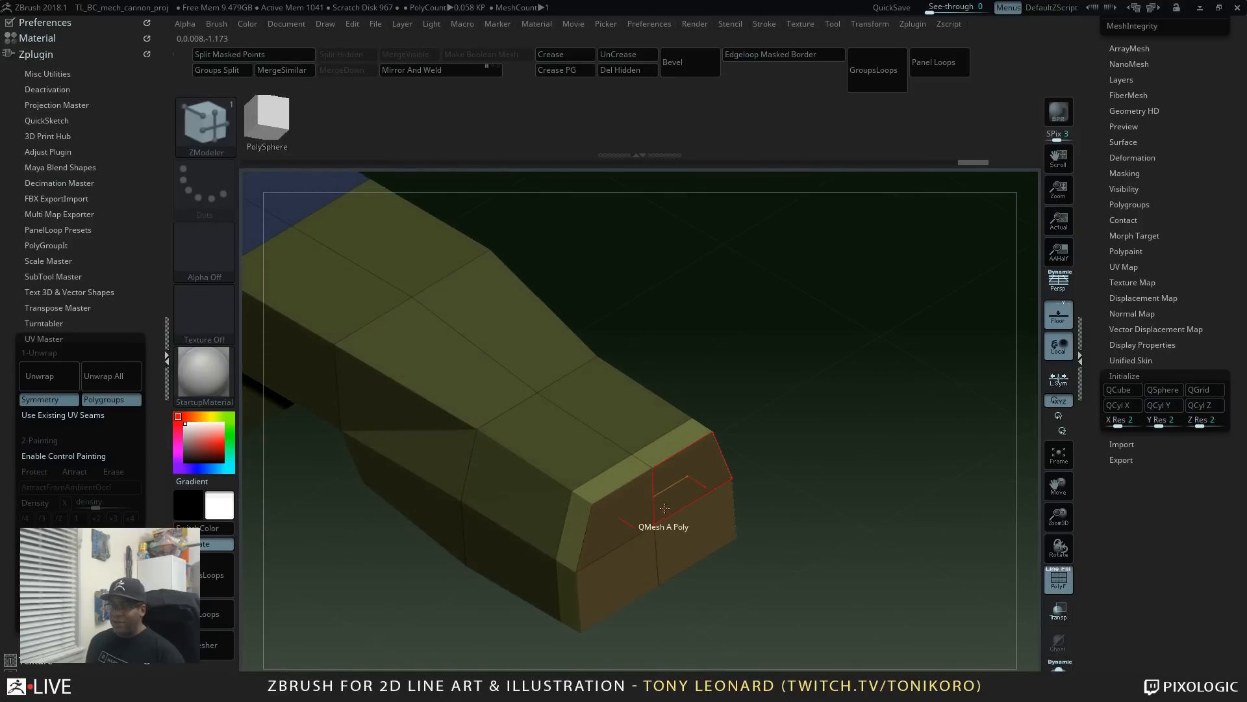
mouse_move(773, 477)
mouse_down()
mouse_move(813, 440)
mouse_move(818, 461)
mouse_up()
ctrl+click(796, 423)
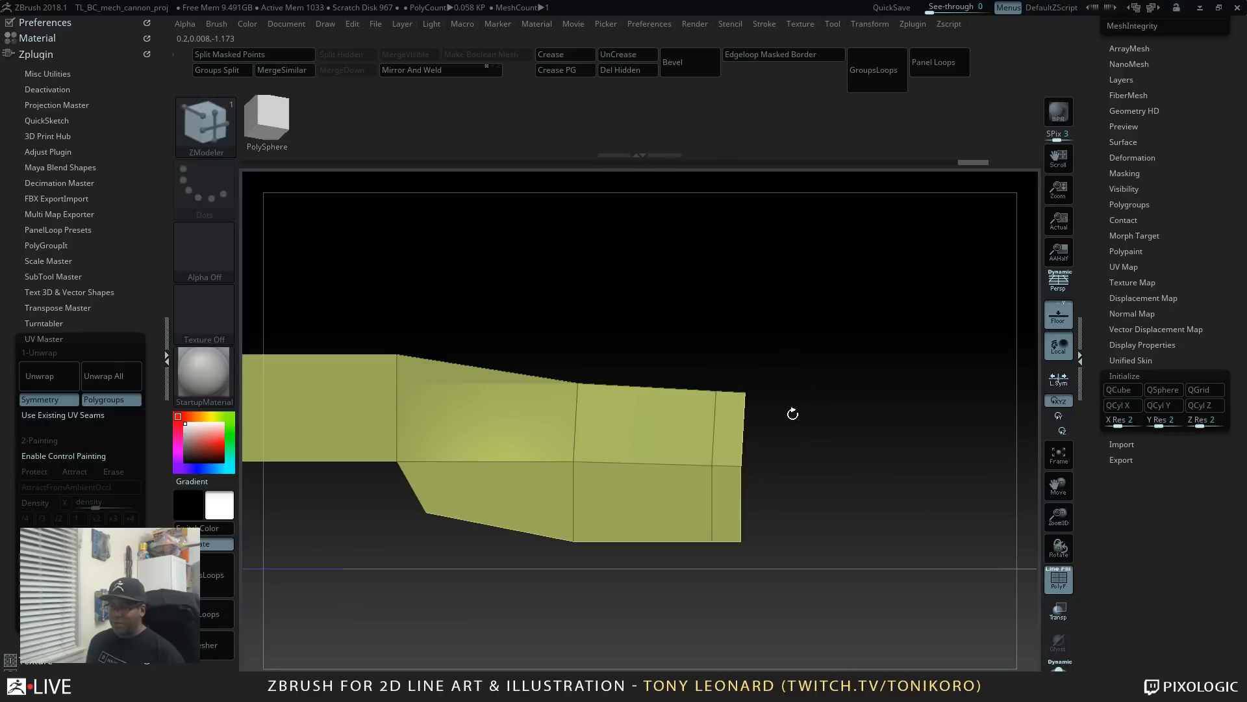
mouse_move(746, 392)
ctrl+mouse_down()
mouse_move(791, 426)
mouse_move(751, 576)
mouse_move(803, 438)
mouse_move(856, 415)
mouse_move(872, 506)
mouse_move(805, 511)
ctrl+mouse_up()
ctrl+click(802, 438)
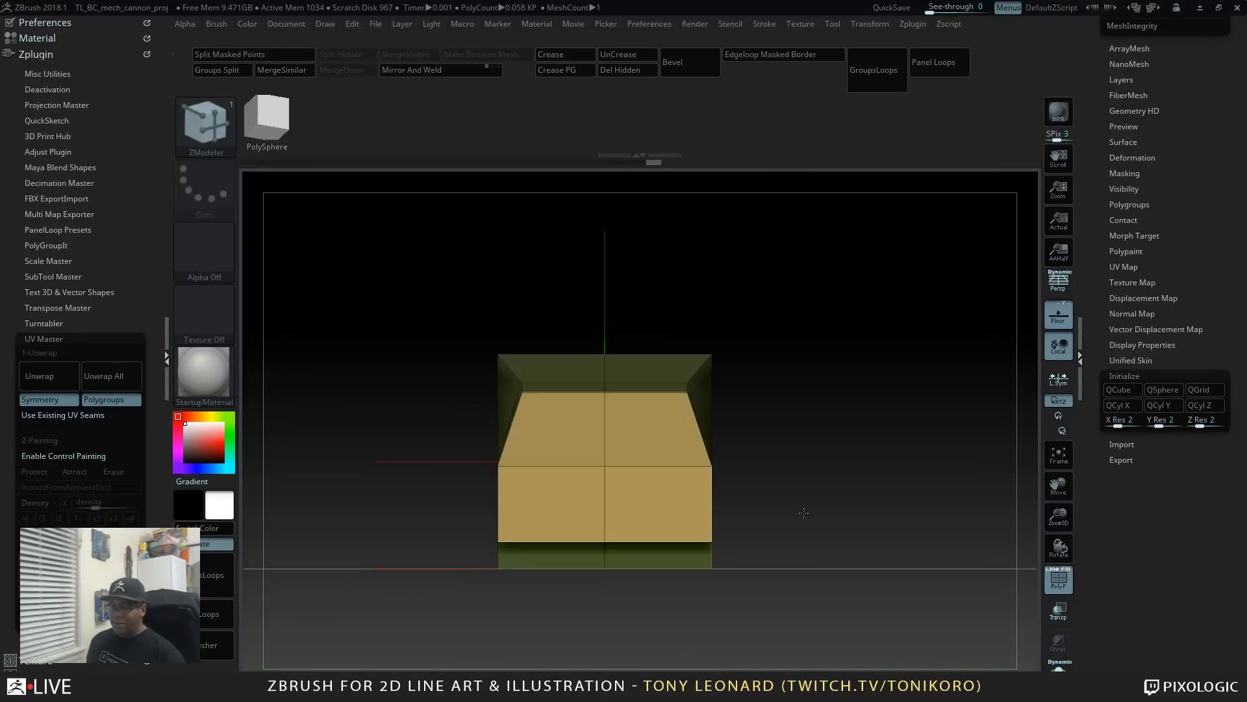
Step: Recentre the transform gizmo on the unmasked end face, scale the face down uniformly to taper the tip, and clear the mask
key(w)
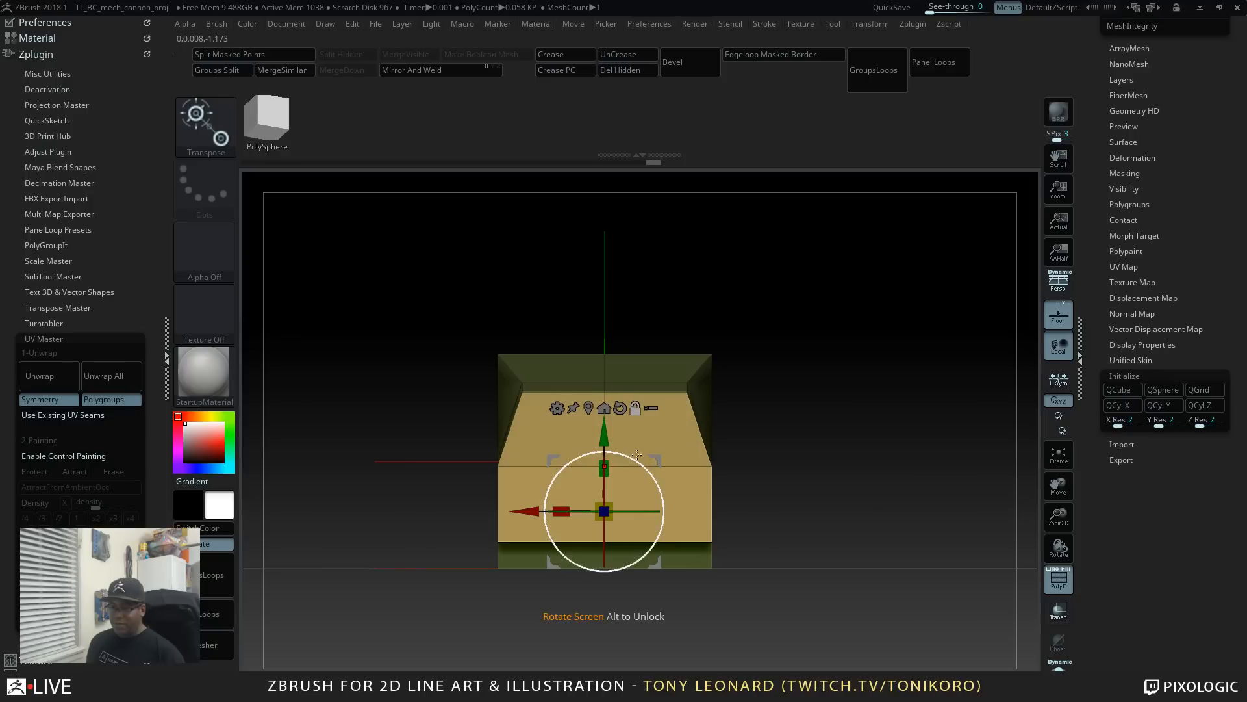
alt+drag(658, 458, 660, 413)
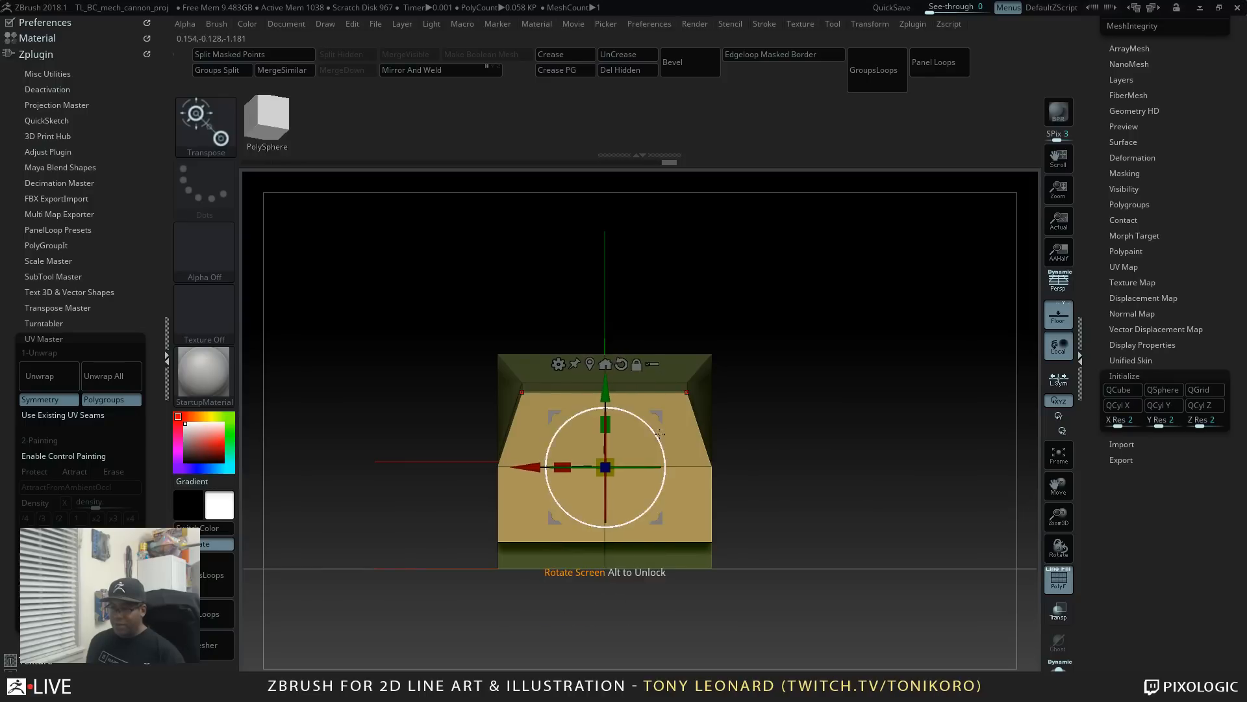
drag(611, 472, 604, 457)
right_drag(608, 455, 682, 468)
drag(686, 462, 766, 484)
alt+right_drag(1020, 614, 687, 441)
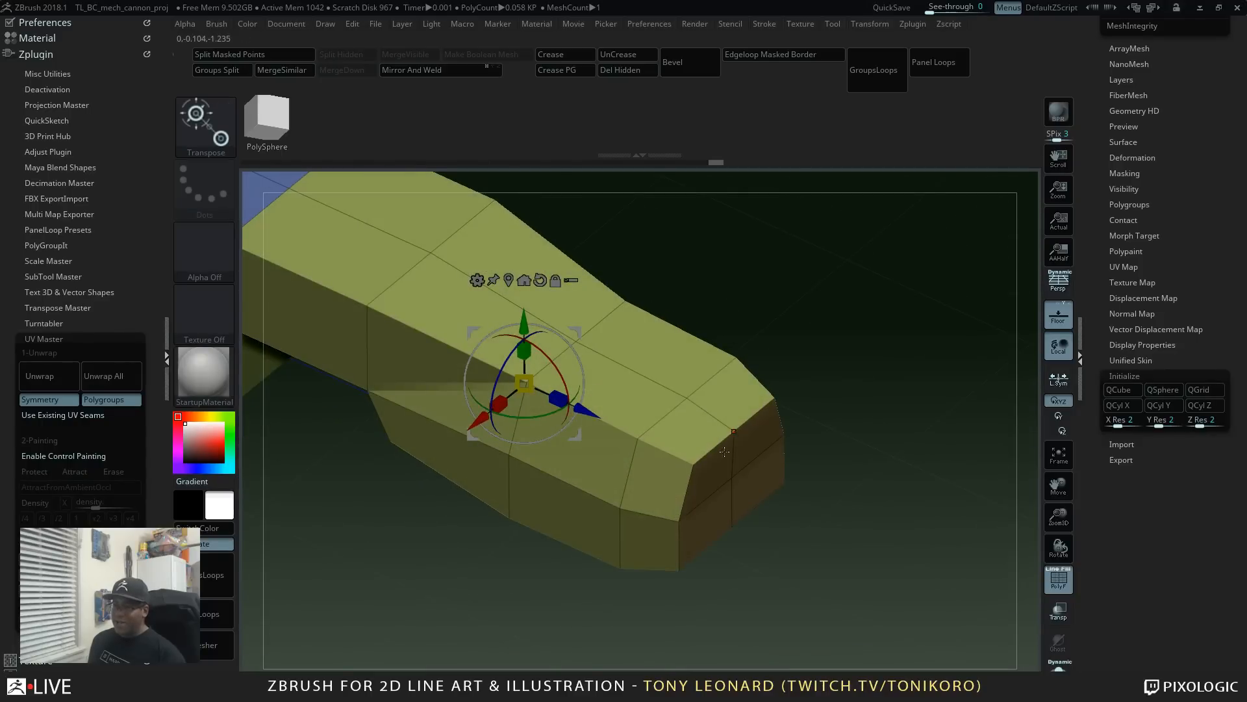
mouse_move(849, 540)
ctrl+right_down()
mouse_move(838, 496)
mouse_move(859, 525)
mouse_move(843, 529)
mouse_move(865, 526)
ctrl+right_up()
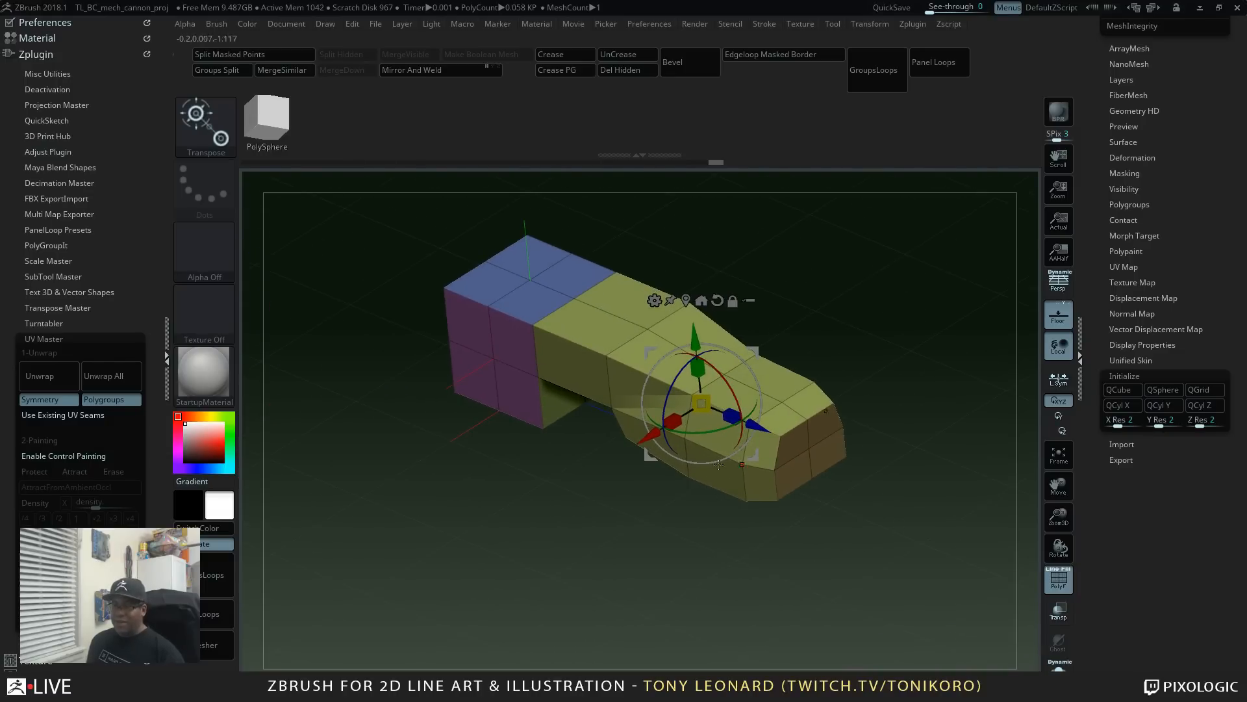
Step: Turn on Dynamic Subdiv for the mesh and set SmoothSubdiv to 4
key(d)
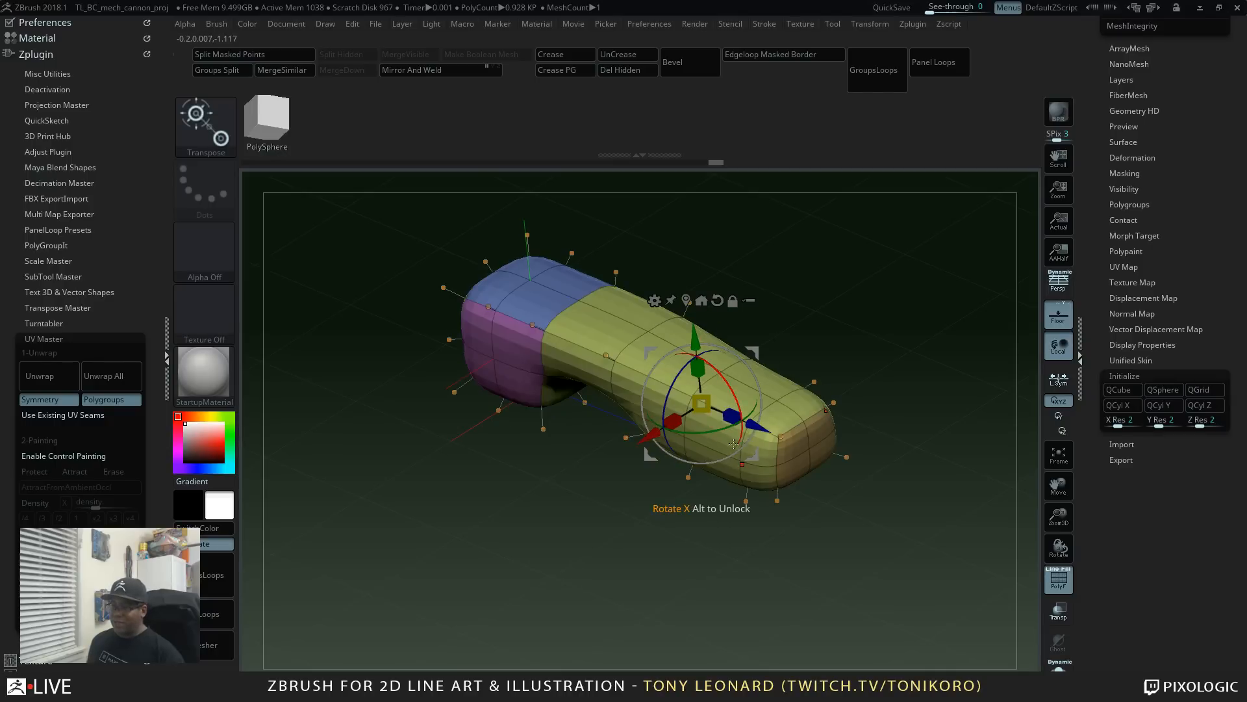
drag(874, 449, 880, 489)
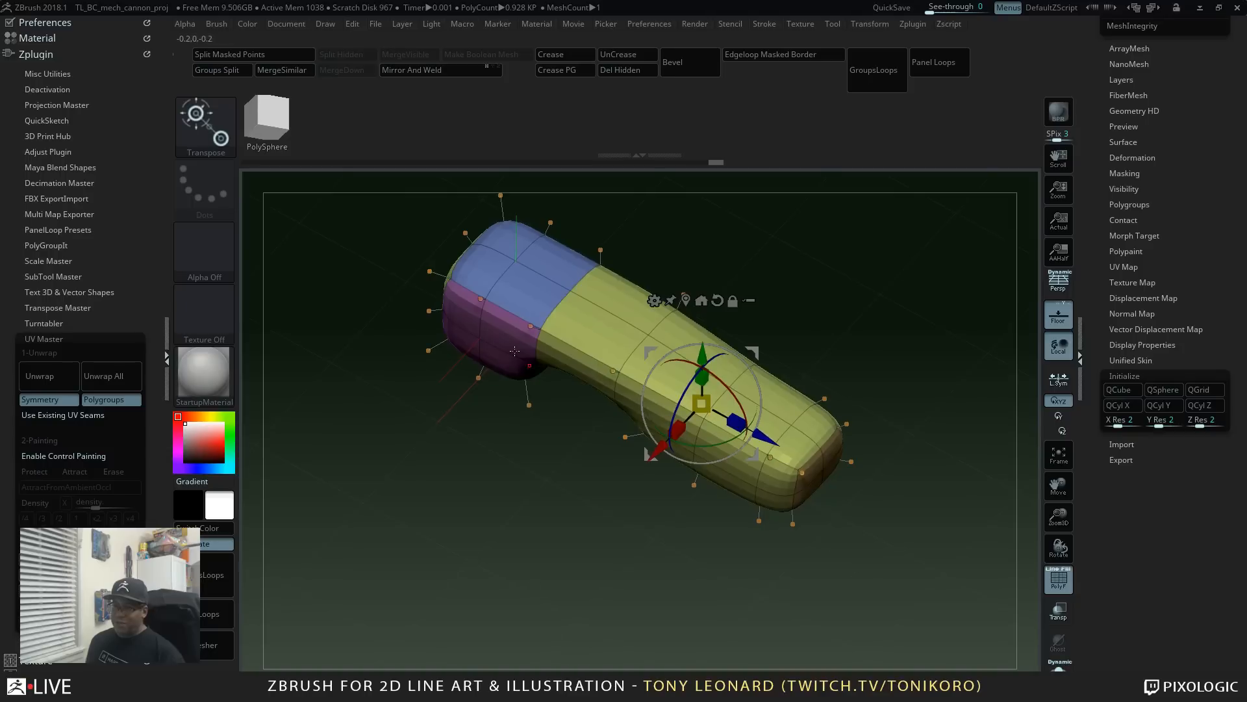
drag(1091, 134, 1073, 250)
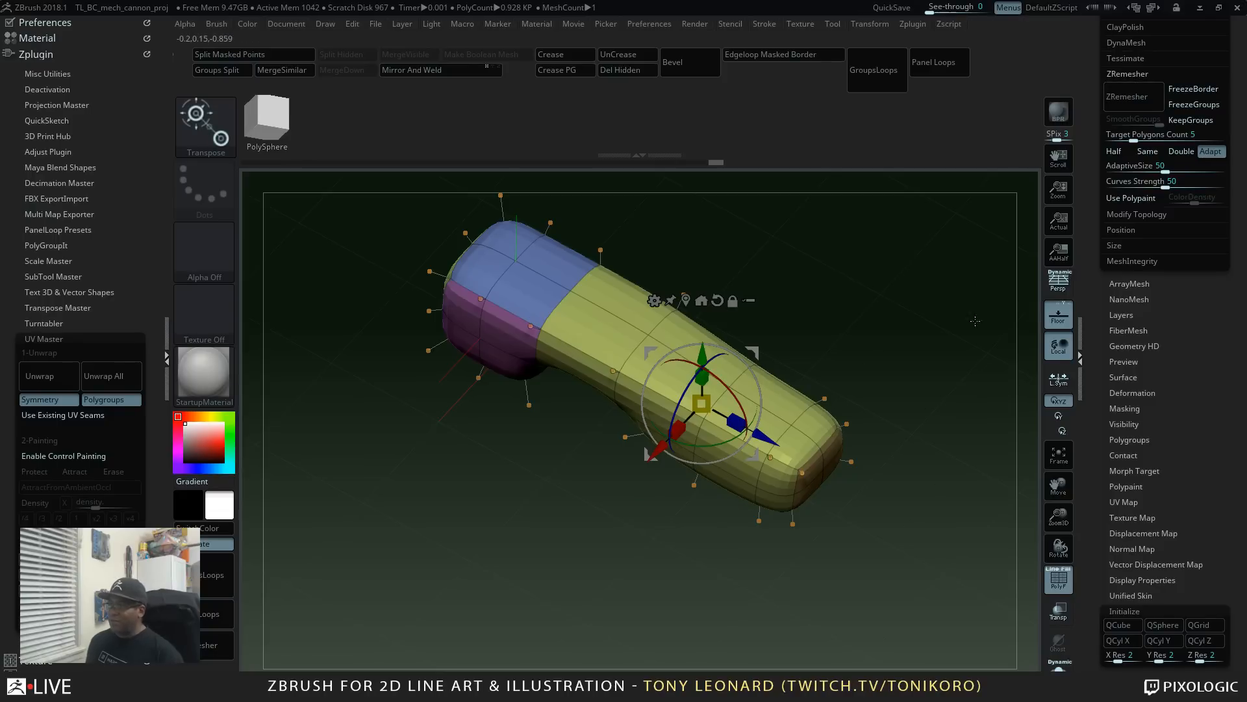
scroll(1106, 68, up, 5)
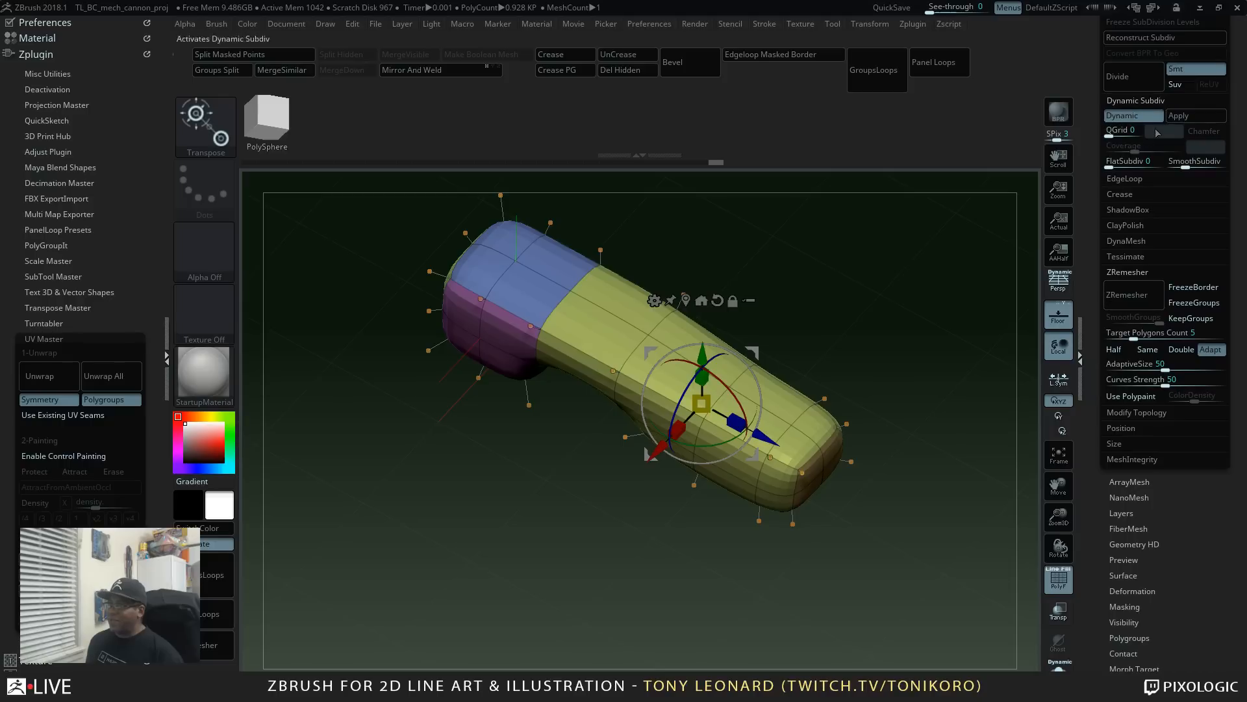
click(1194, 168)
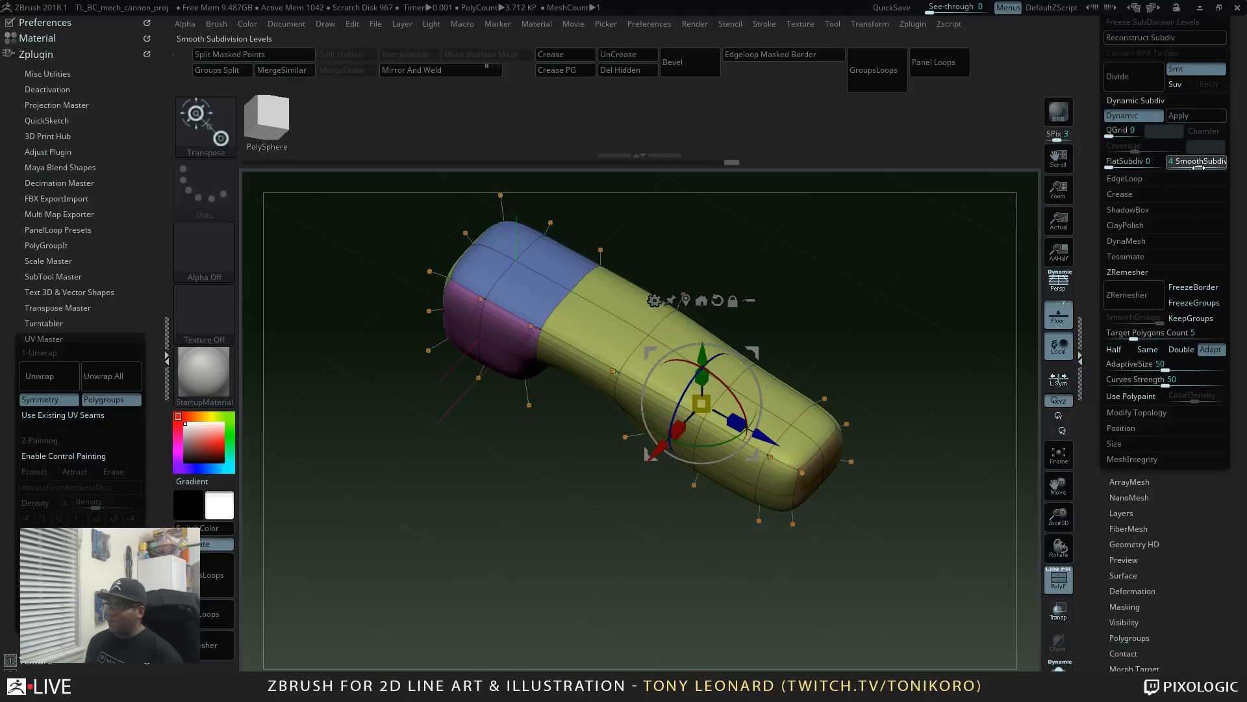
drag(847, 334, 957, 442)
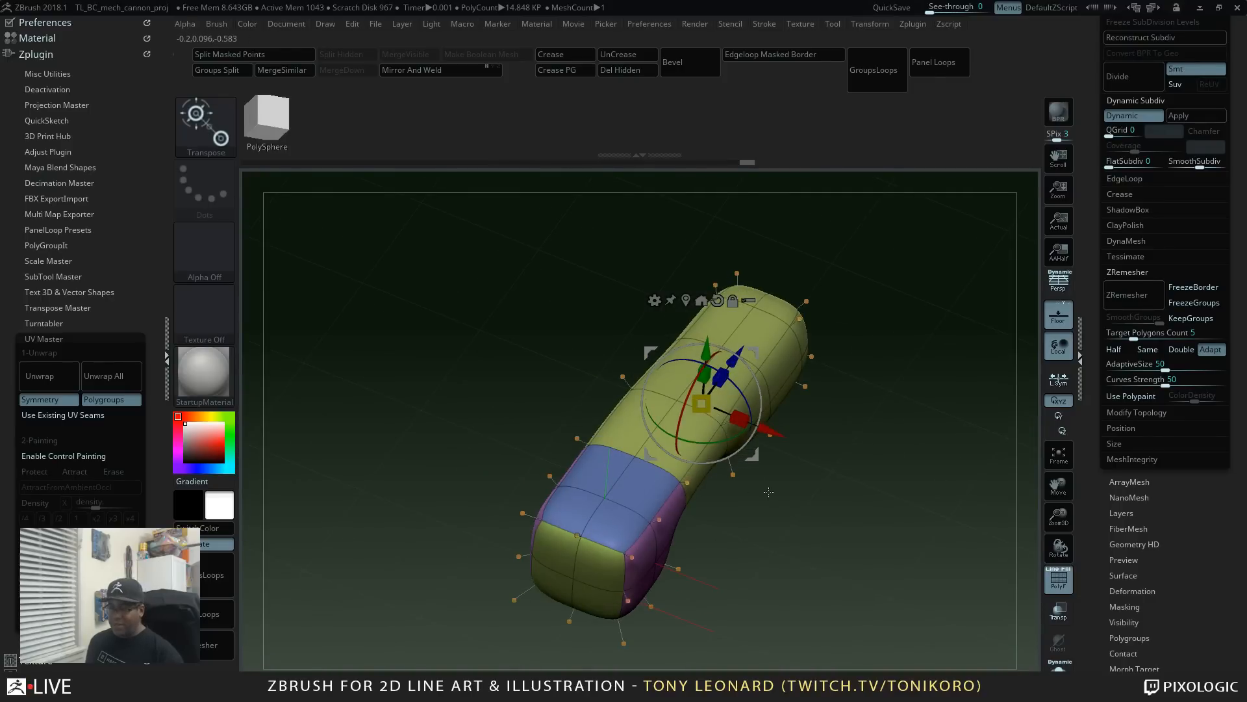
Step: Switch to the Move brush, adjust its size, and pull the sides of the arm and base block outward
key(q)
key(b)
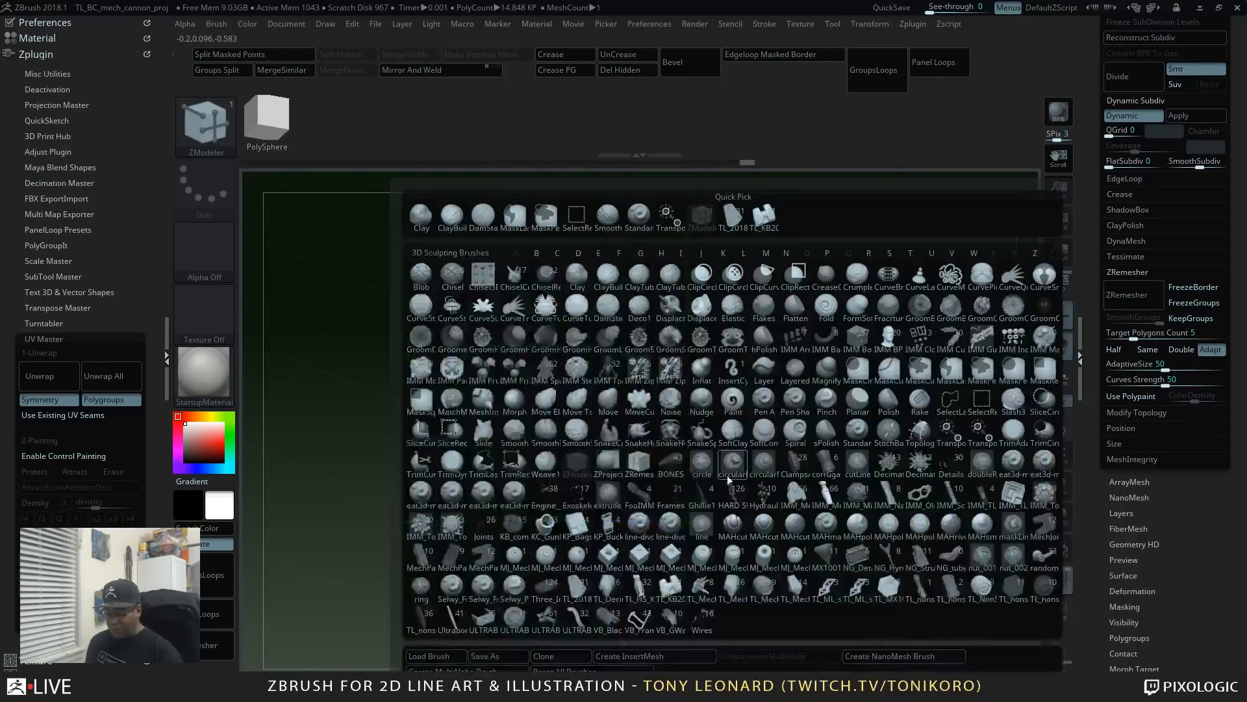
key(m)
click(603, 399)
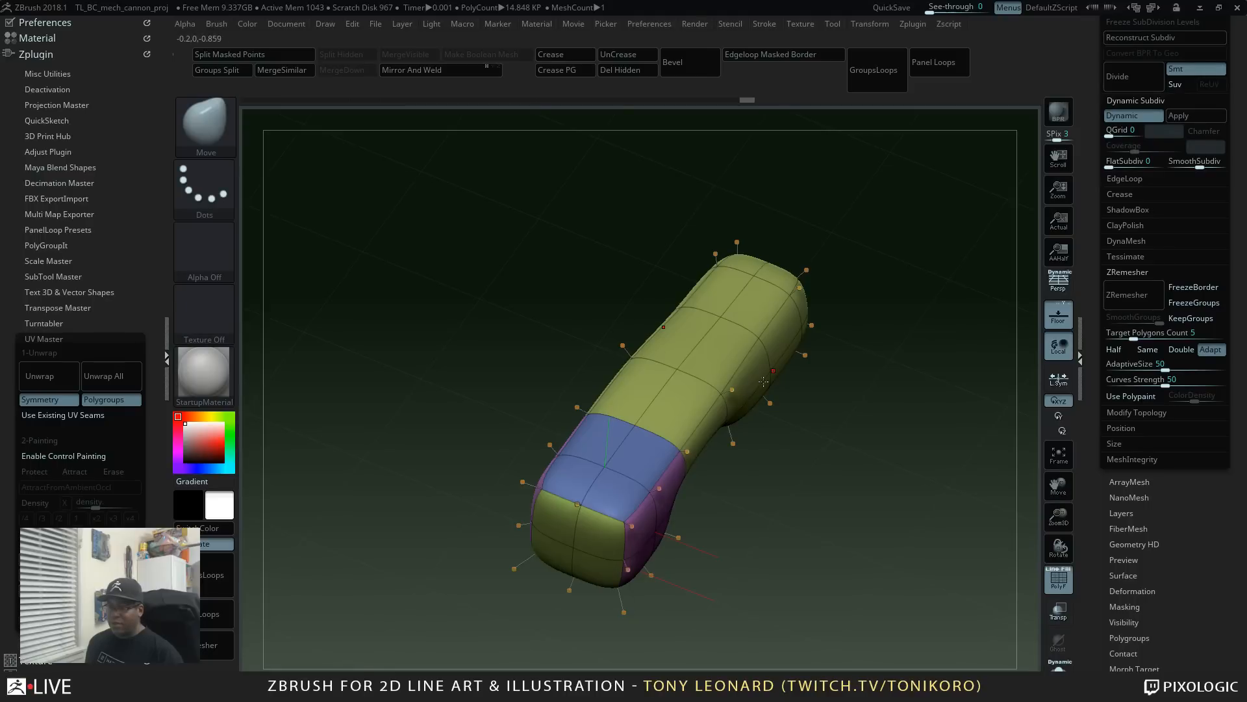
key(s)
drag(771, 389, 808, 387)
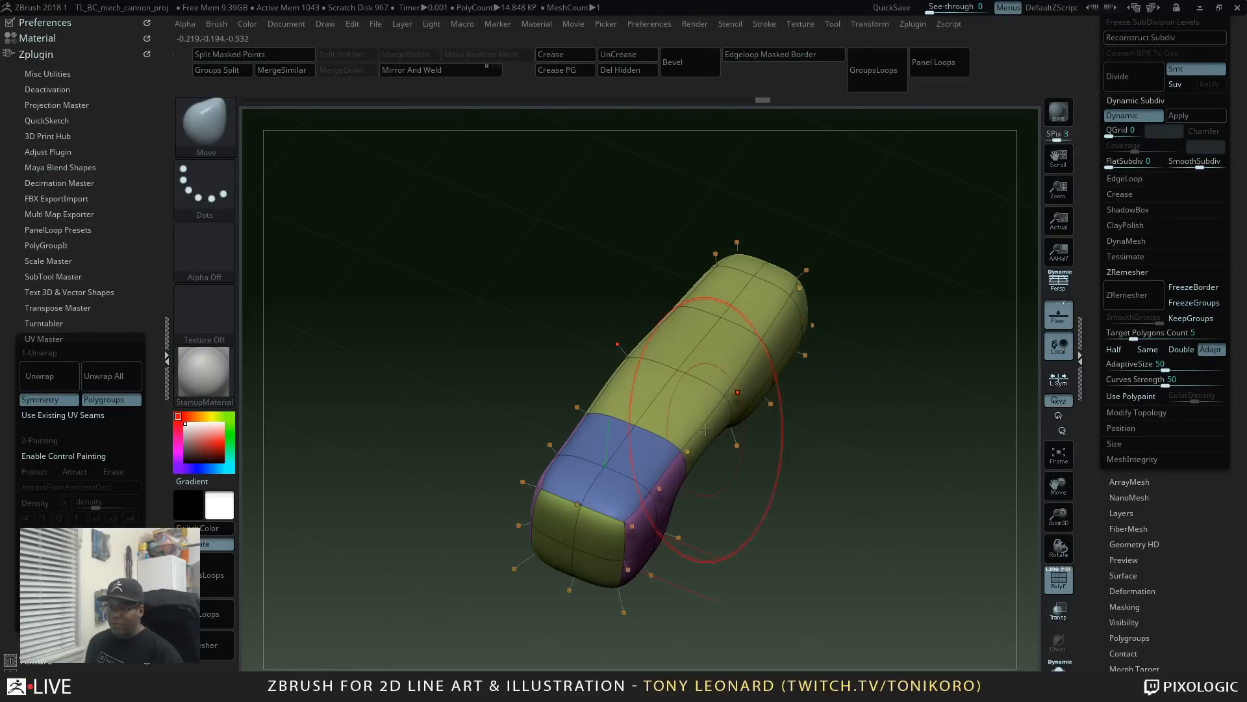
drag(705, 429, 742, 446)
drag(685, 493, 725, 511)
drag(639, 562, 635, 590)
mouse_move(870, 604)
mouse_down()
mouse_move(844, 493)
mouse_move(776, 553)
mouse_up()
drag(839, 446, 623, 395)
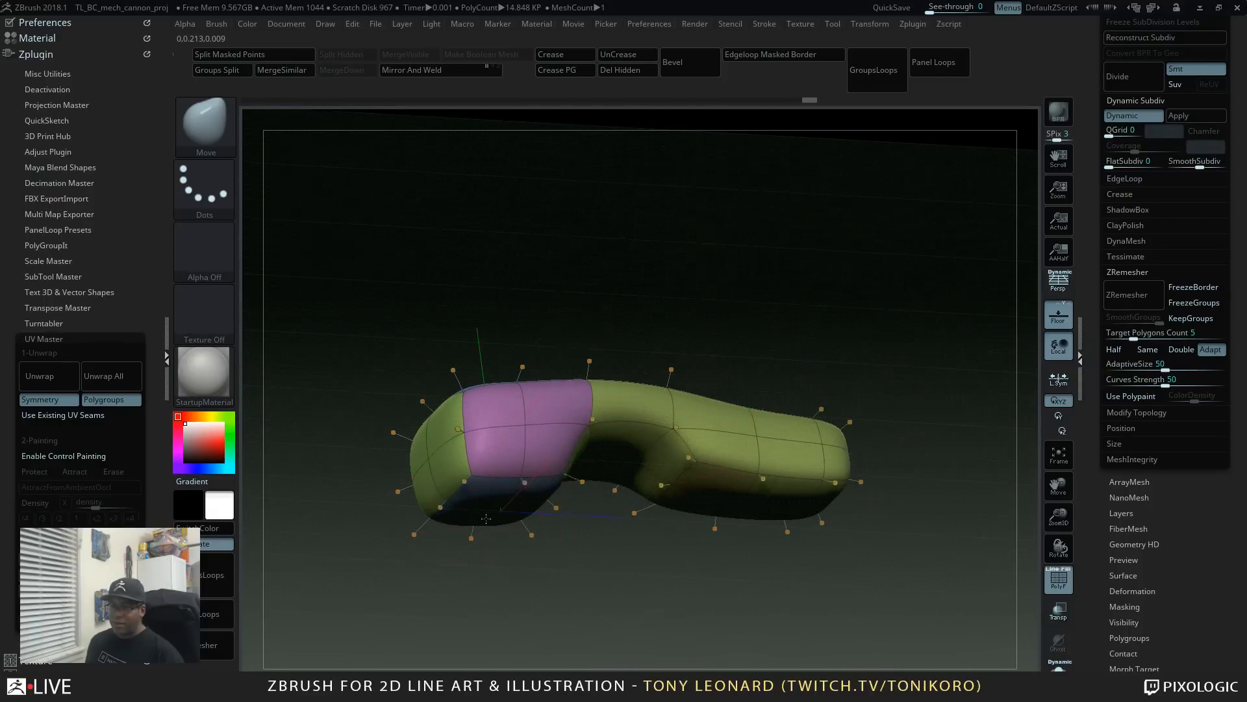
Step: Reshape the underside of the base block and the arm's outer end with Move brush strokes
drag(486, 518, 500, 561)
drag(727, 510, 735, 590)
drag(899, 481, 893, 575)
drag(827, 460, 867, 419)
mouse_move(882, 532)
mouse_down()
mouse_move(919, 588)
mouse_move(926, 544)
mouse_up()
drag(875, 444, 907, 448)
mouse_move(916, 579)
mouse_down()
mouse_move(896, 486)
mouse_move(910, 390)
mouse_move(872, 405)
mouse_up()
drag(832, 600, 845, 562)
Step: Shift the points of the edge loops near the tip back along the arm's side with the Move brush
mouse_move(955, 432)
mouse_down()
mouse_move(862, 415)
mouse_move(812, 445)
mouse_move(788, 529)
mouse_move(666, 418)
mouse_move(675, 454)
mouse_up()
drag(776, 451, 789, 443)
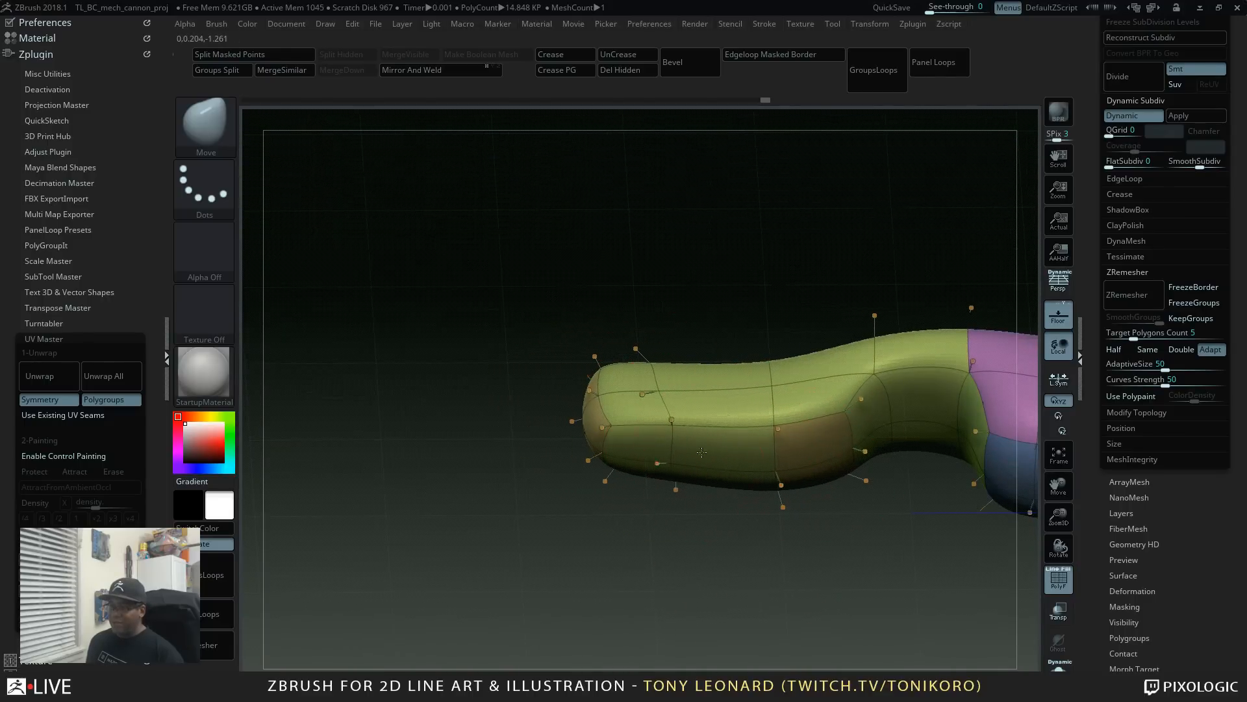
drag(684, 453, 712, 443)
drag(871, 556, 877, 595)
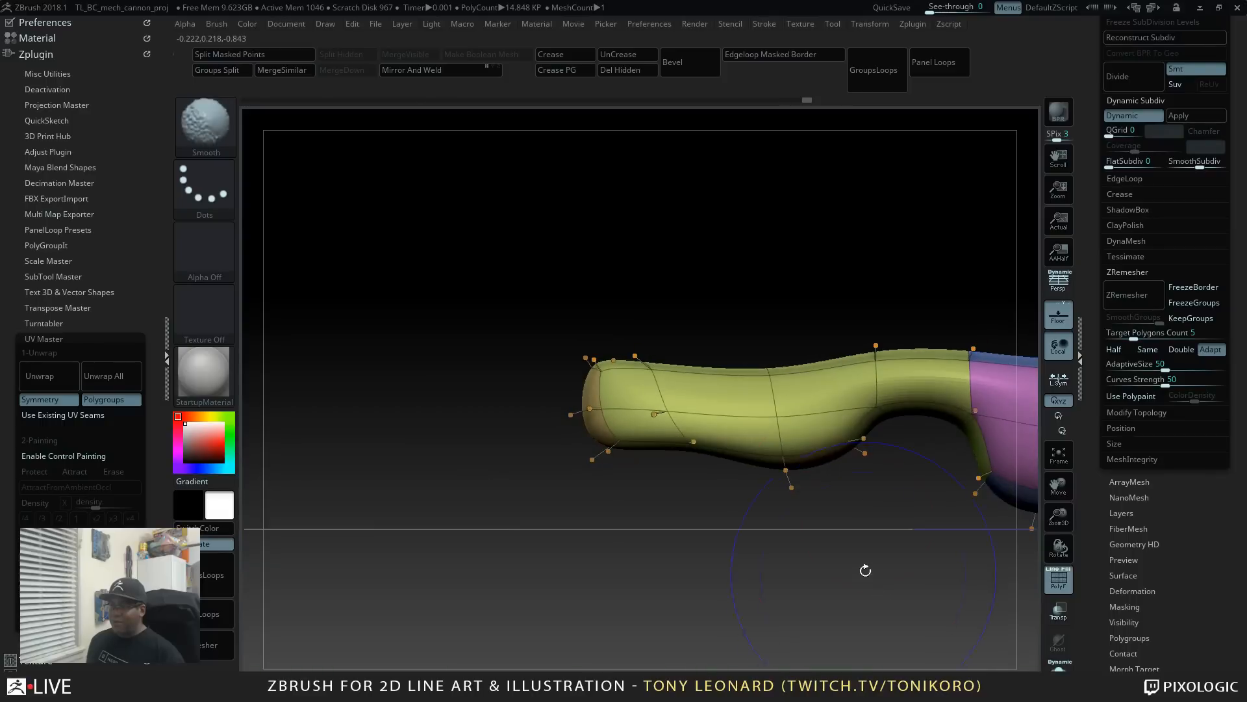
Step: Bend the arm's tip downward and raise its upper contour in side view to form a curved, finger-like profile
mouse_move(837, 460)
mouse_down()
mouse_move(837, 481)
mouse_move(673, 582)
mouse_move(644, 504)
mouse_up()
mouse_move(455, 426)
mouse_down()
mouse_move(364, 481)
mouse_move(455, 416)
mouse_up()
drag(517, 337, 443, 374)
drag(610, 320, 643, 298)
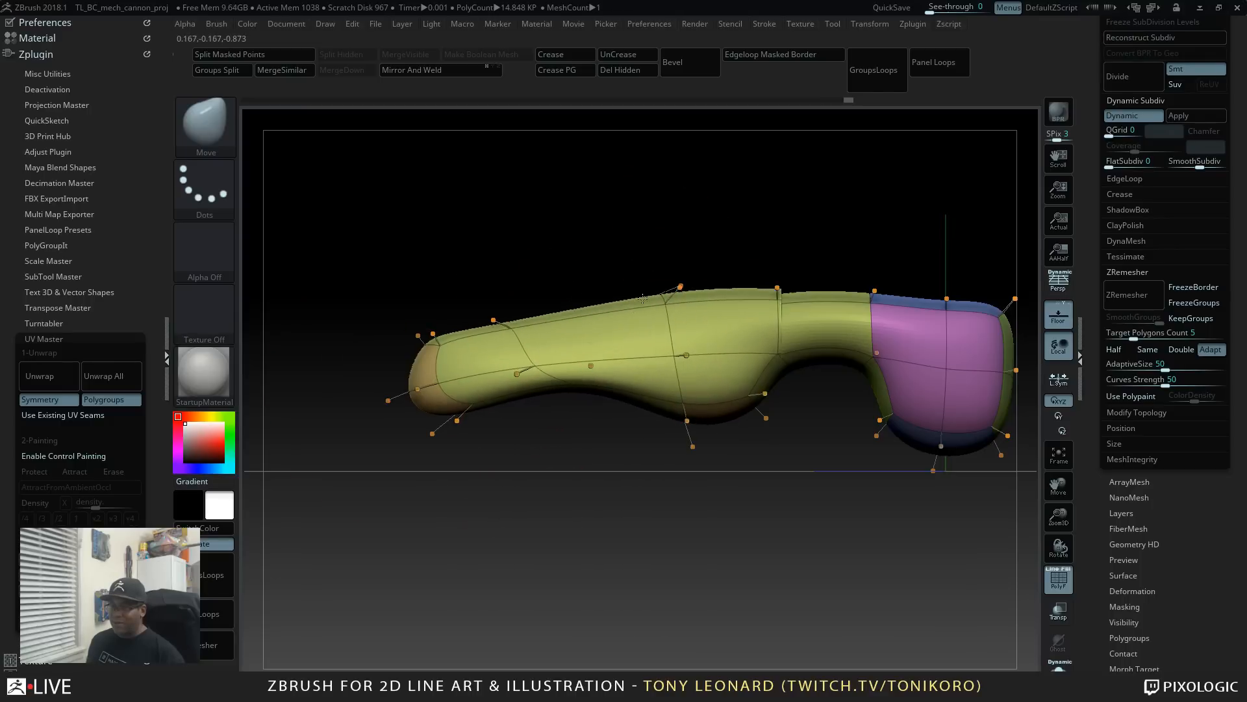
mouse_move(792, 296)
mouse_down()
mouse_move(801, 279)
mouse_move(885, 273)
mouse_move(940, 295)
mouse_up()
drag(774, 538, 807, 549)
drag(748, 429, 851, 471)
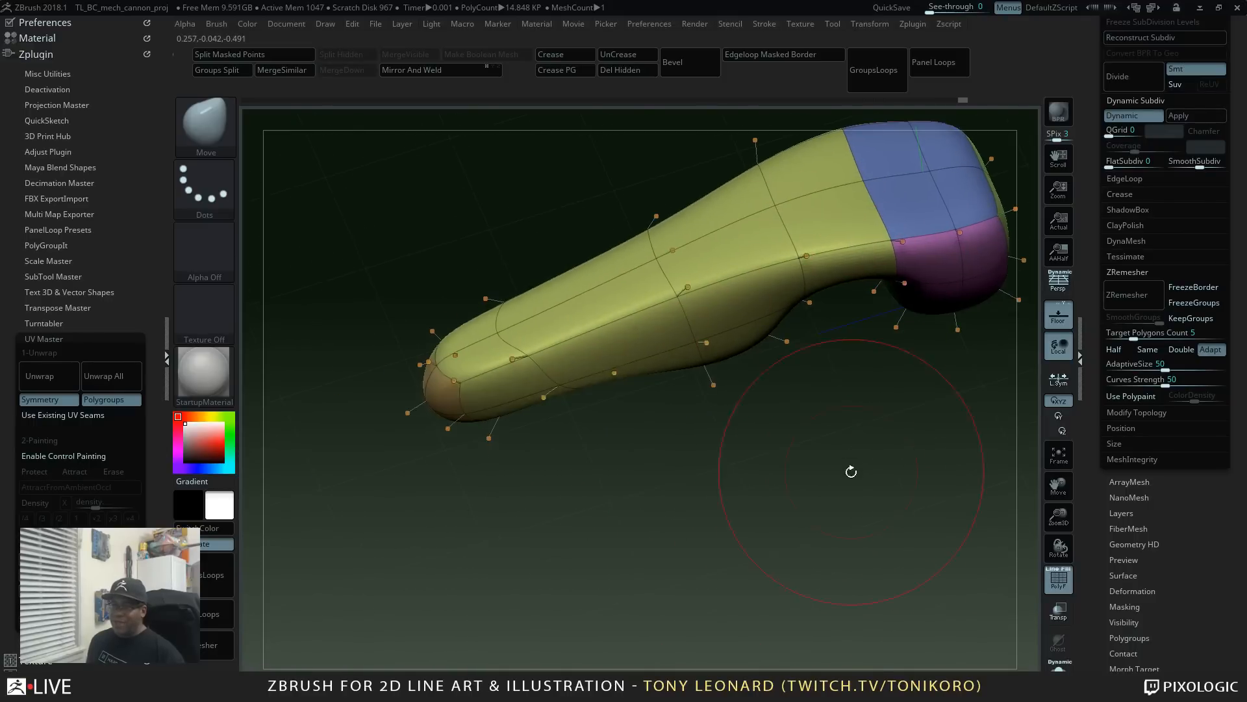
mouse_move(790, 536)
mouse_down()
mouse_move(776, 504)
mouse_move(808, 491)
mouse_move(814, 564)
mouse_move(821, 470)
mouse_move(817, 545)
mouse_up()
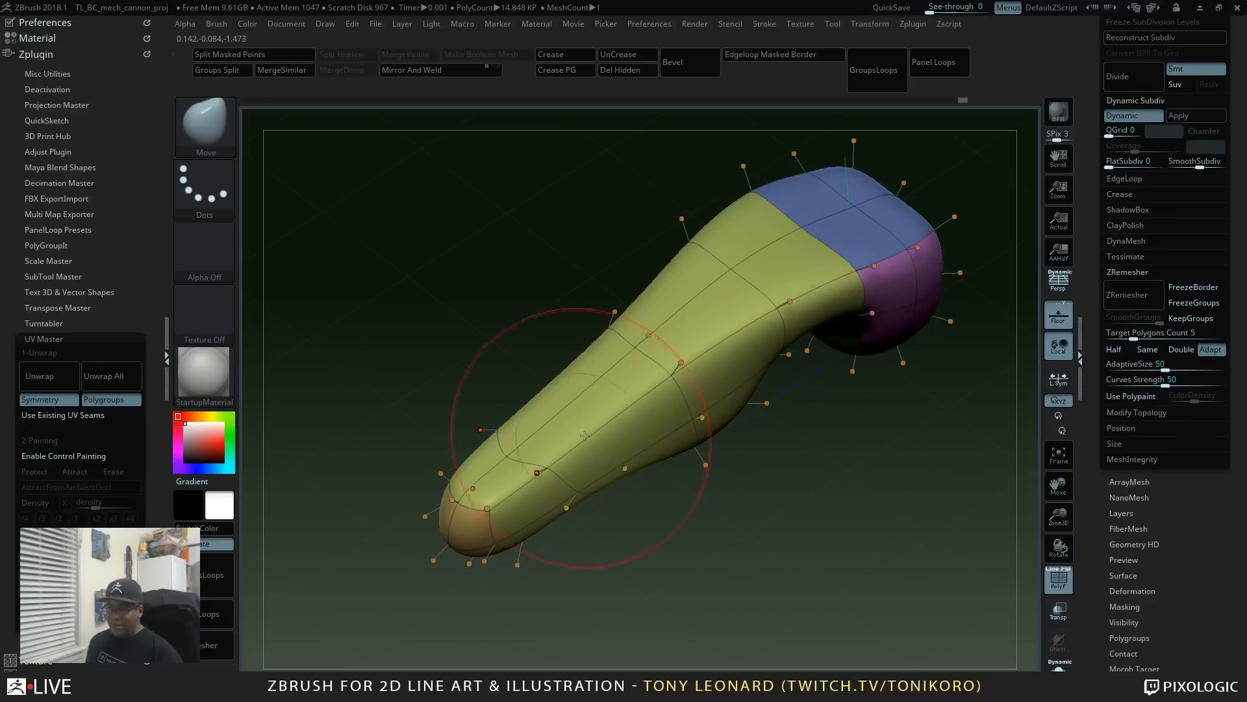
Step: Turn off the dynamic subdivision preview and smooth the low-poly corners around the arm's tip
key(shift+d)
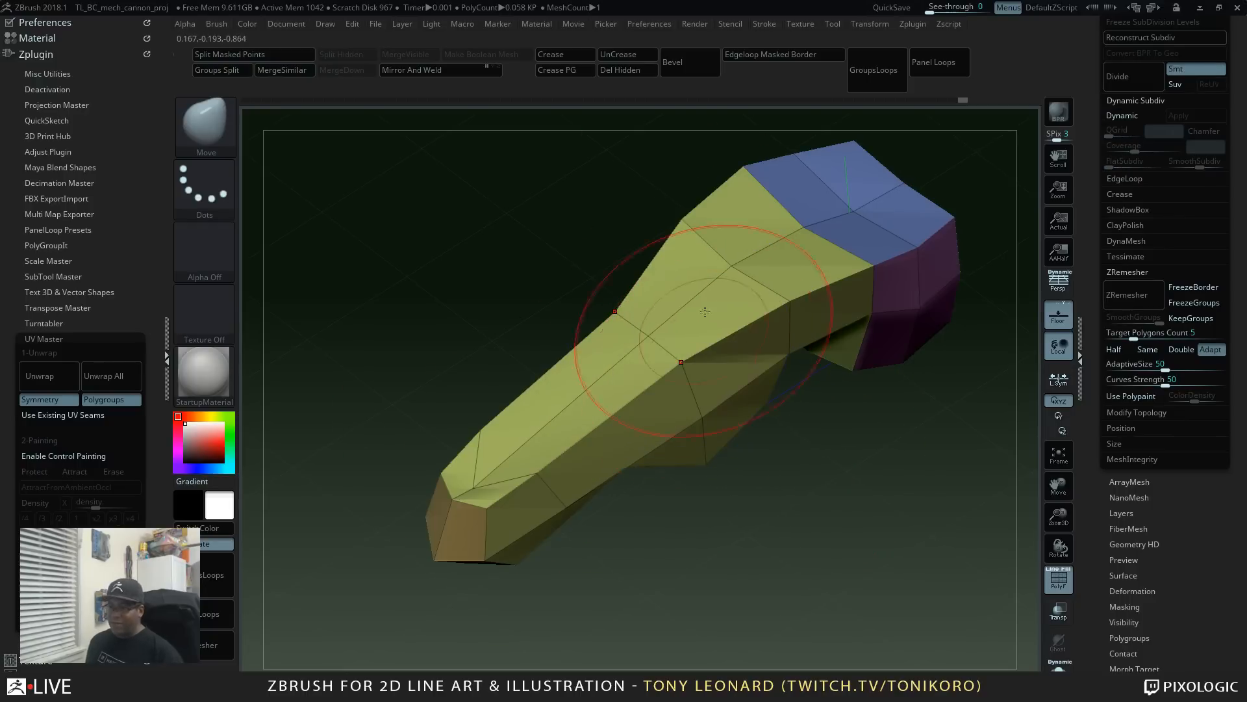
drag(828, 510, 528, 528)
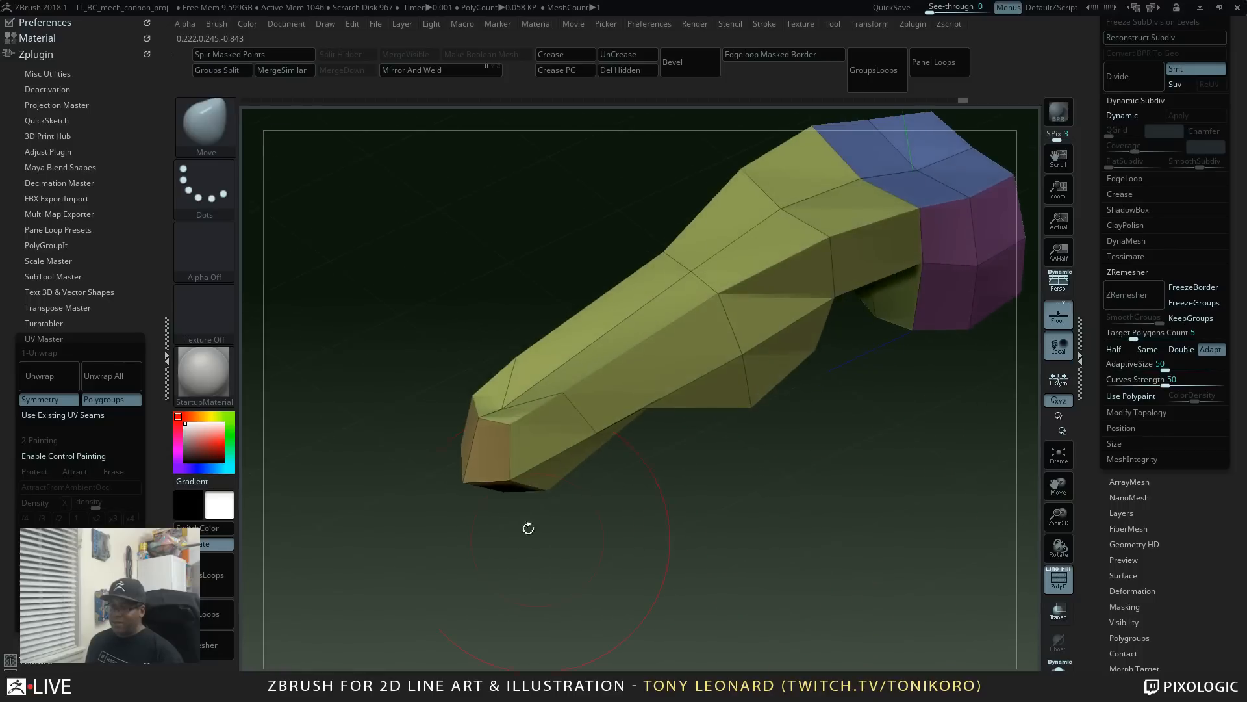
shift+drag(499, 403, 510, 422)
drag(607, 600, 668, 452)
shift+drag(497, 439, 487, 412)
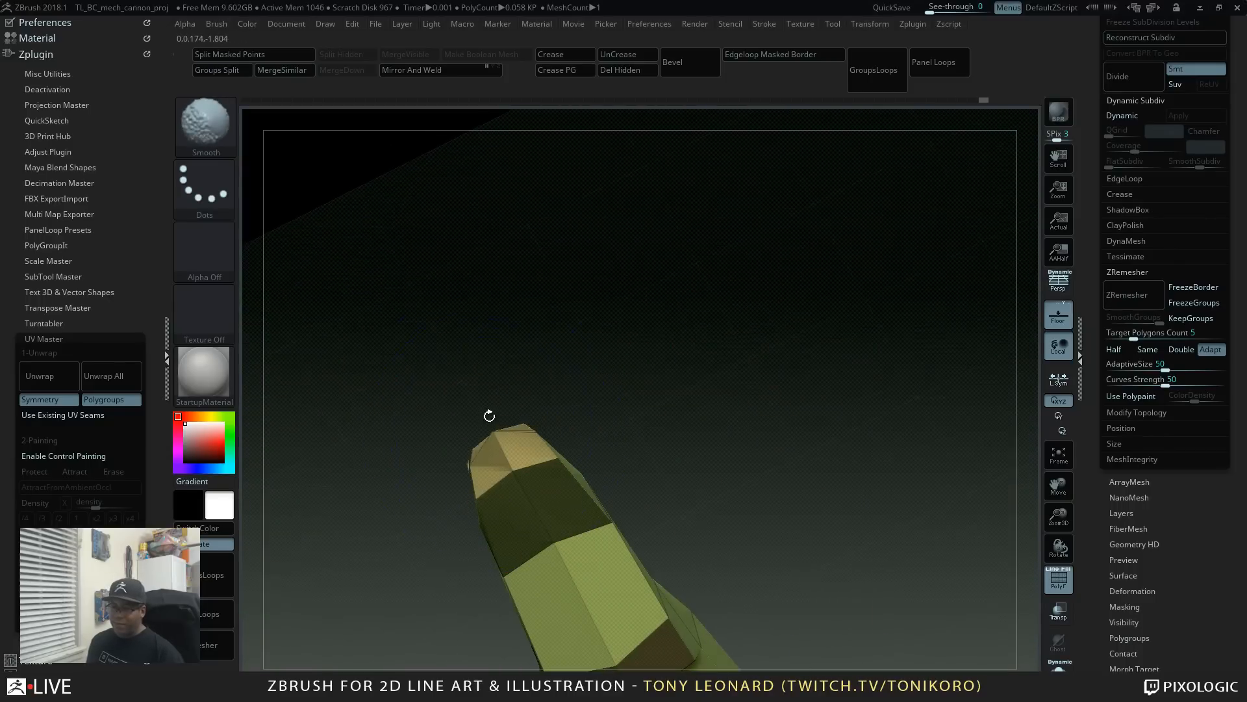
Step: Shrink the Move brush and reposition the tip's corner points to even out the end face
mouse_move(649, 323)
mouse_down()
mouse_move(814, 434)
mouse_move(685, 345)
mouse_move(827, 421)
mouse_move(809, 387)
mouse_up()
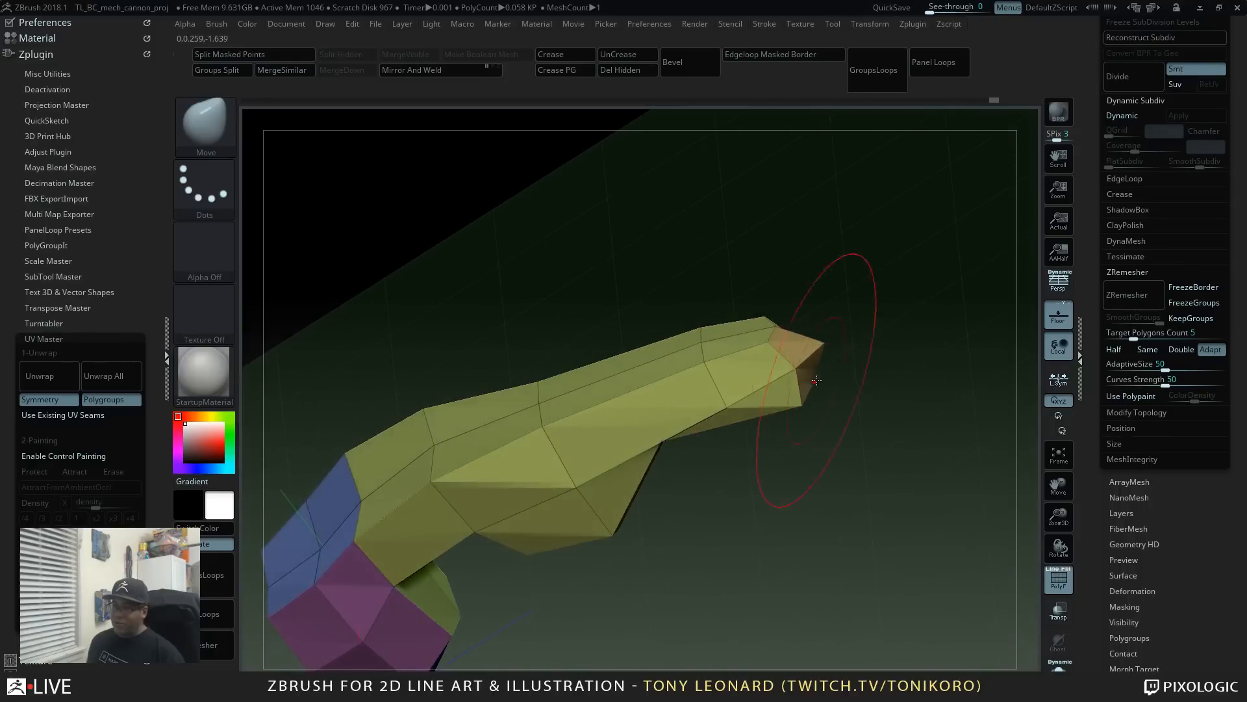
key(s)
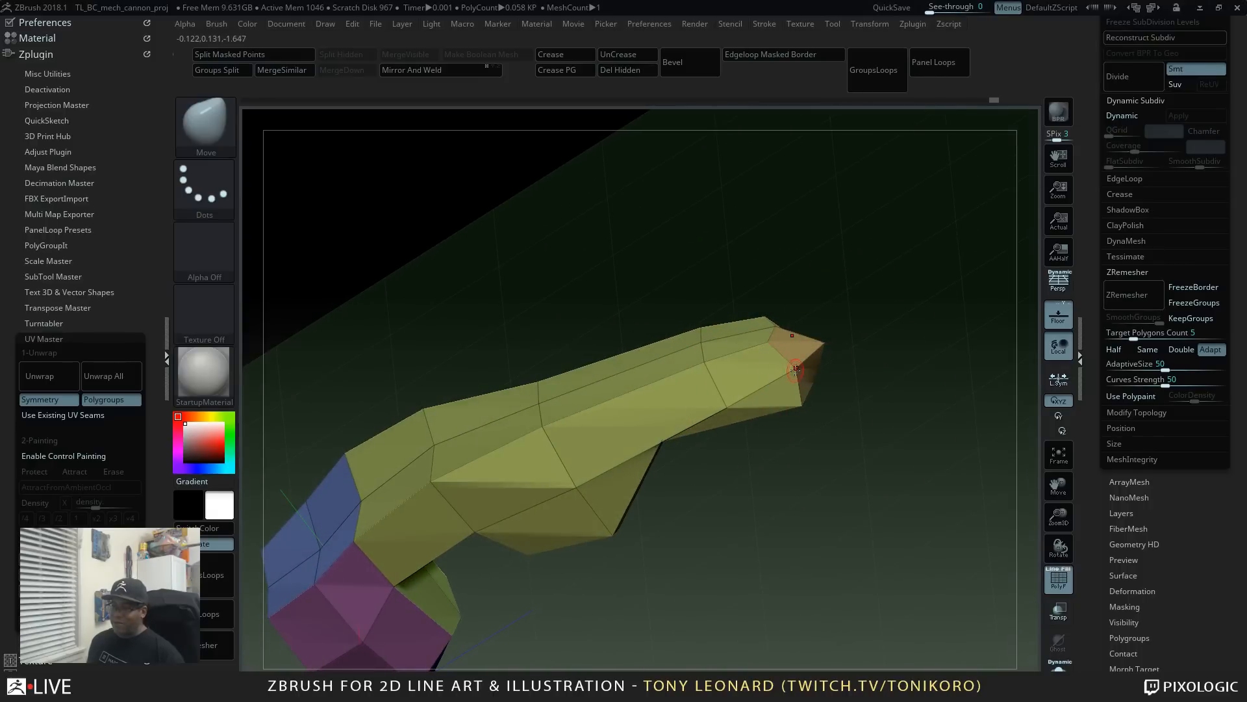
drag(891, 443, 829, 342)
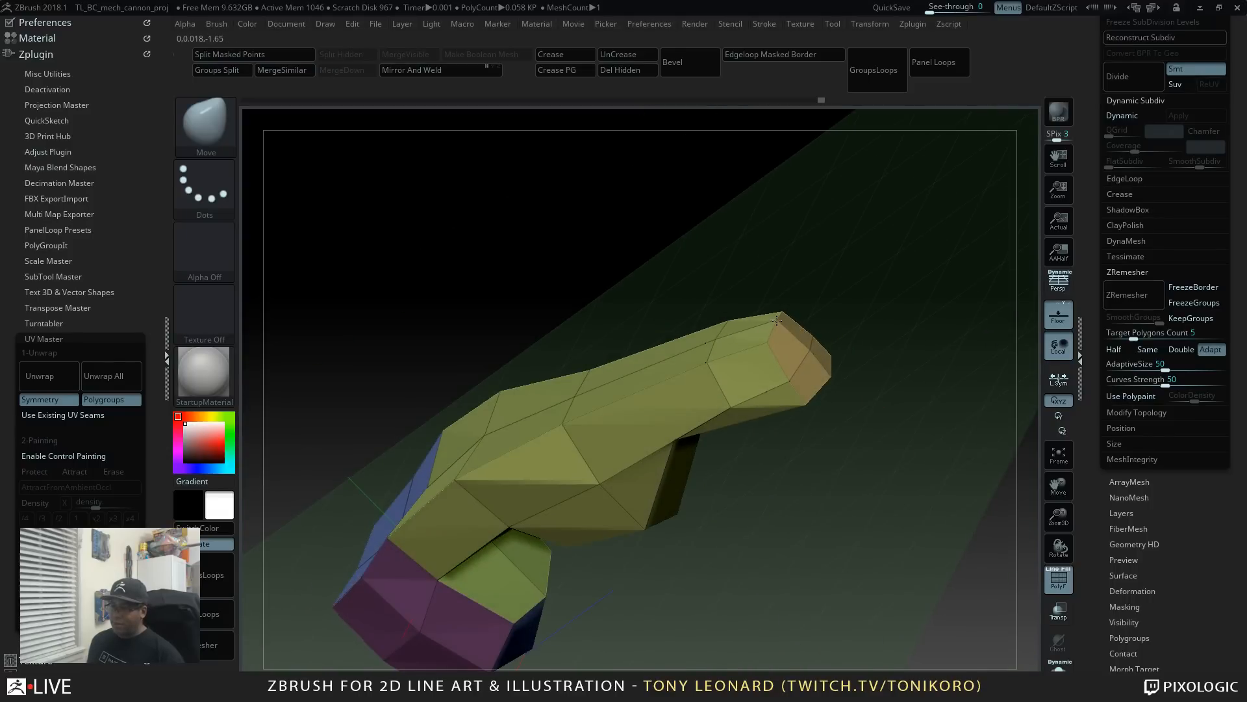
Step: Pull the points on the underside of the arm behind the tip downward with the Move brush and check the form with dynamic subdivision
drag(828, 339, 827, 404)
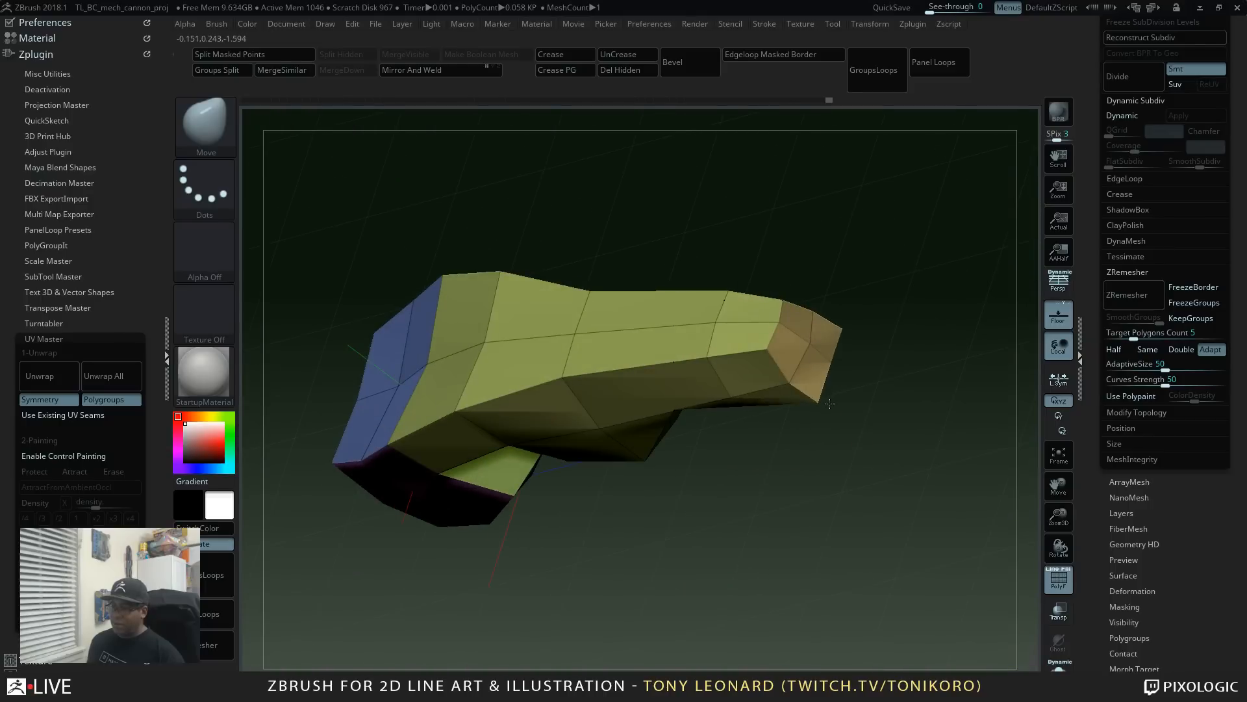
mouse_move(842, 379)
mouse_down()
mouse_move(736, 365)
mouse_move(681, 375)
mouse_move(758, 455)
mouse_up()
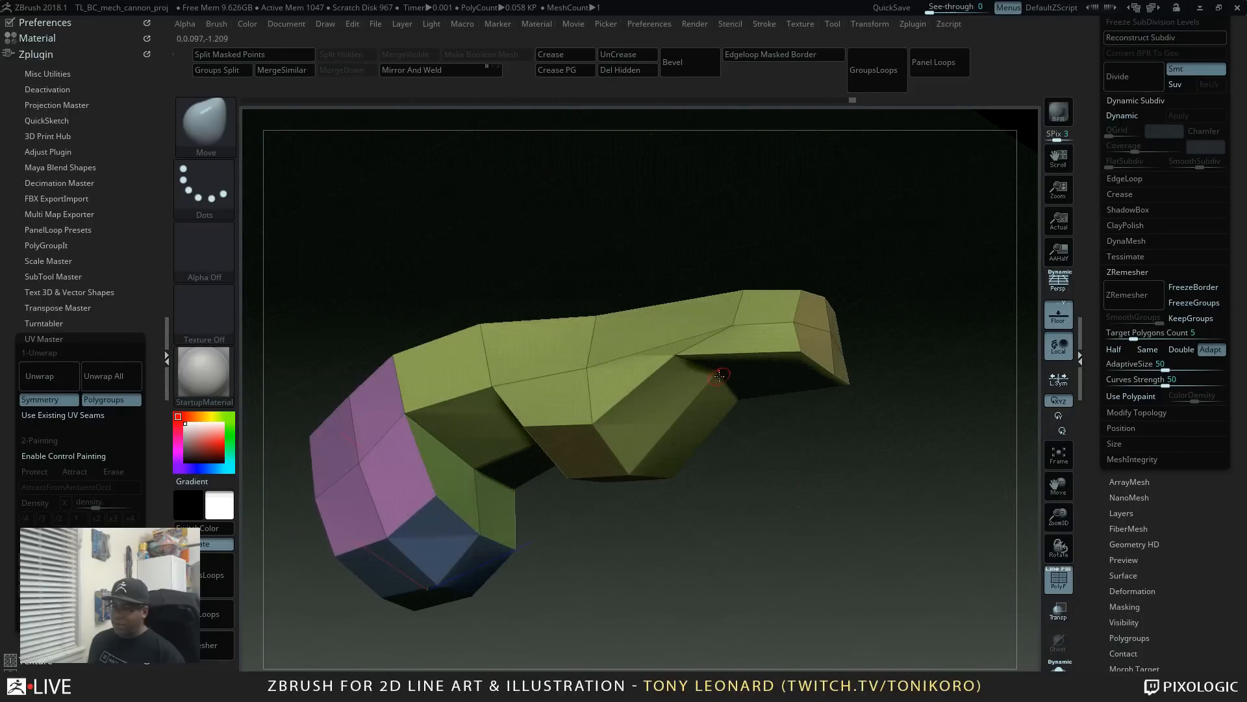
drag(720, 375, 720, 414)
drag(673, 356, 679, 388)
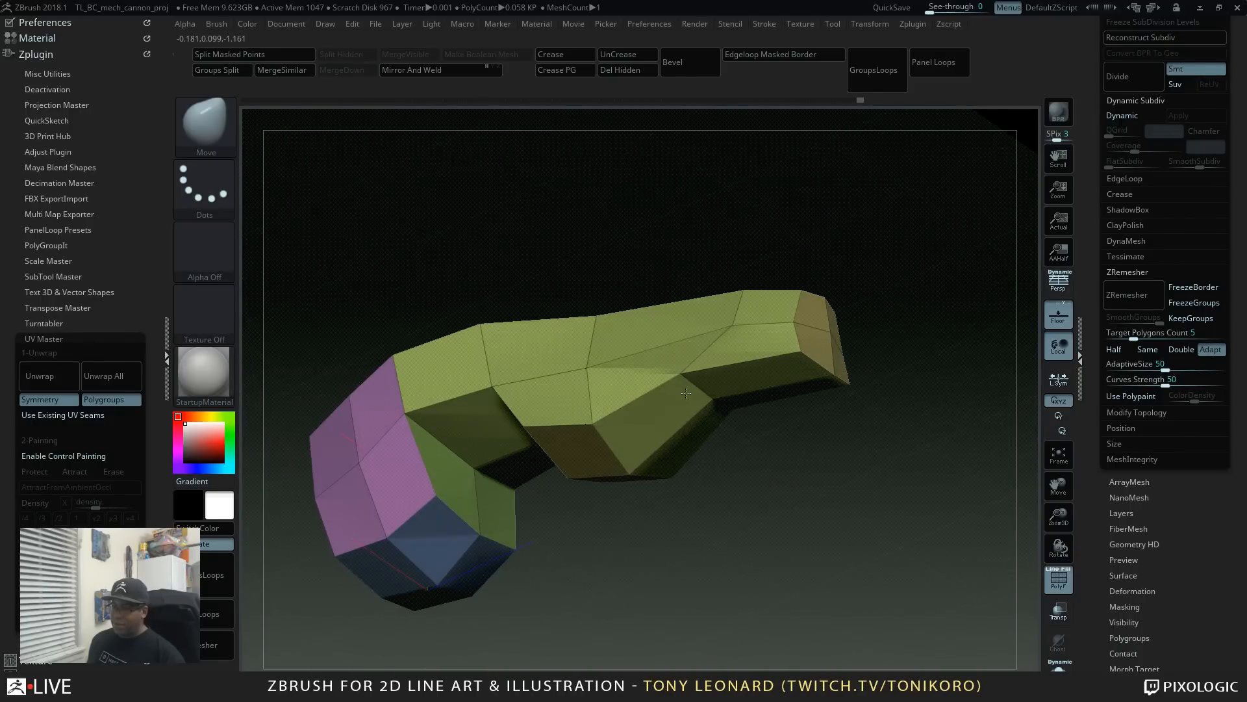
drag(767, 452, 738, 445)
key(d)
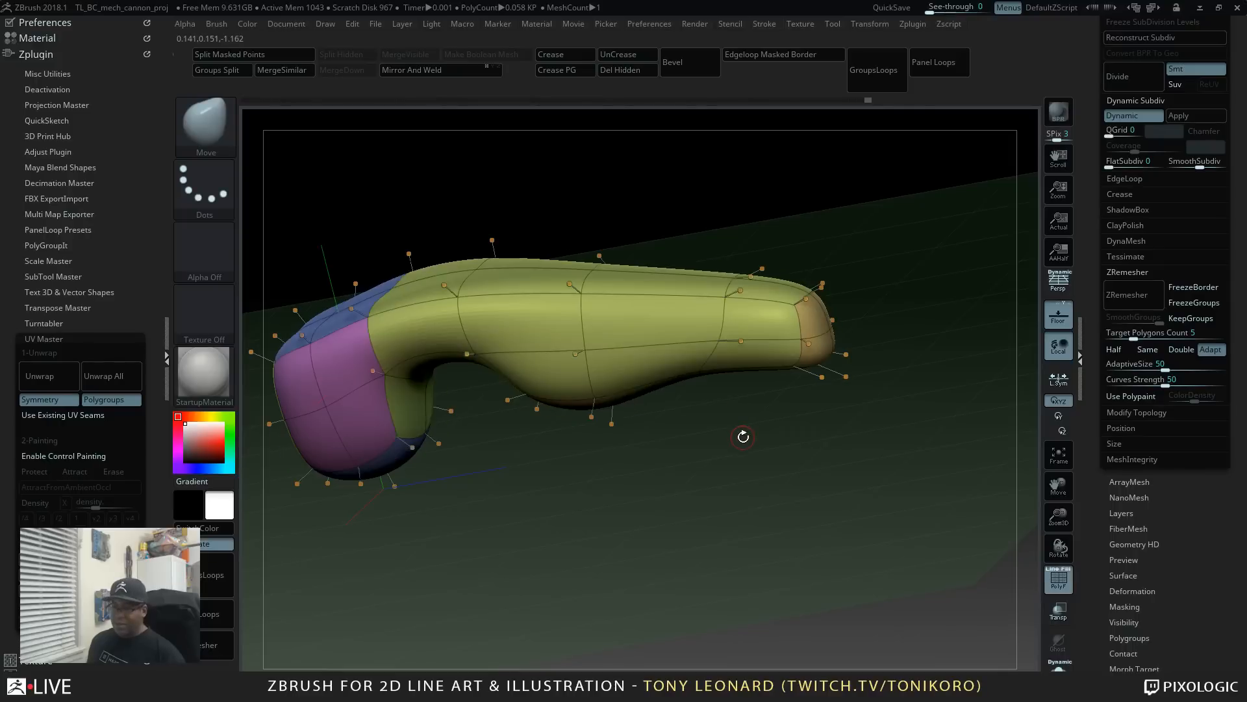
mouse_move(750, 496)
mouse_down()
mouse_move(771, 501)
mouse_move(747, 490)
mouse_move(768, 517)
mouse_move(533, 314)
mouse_up()
key(shift+d)
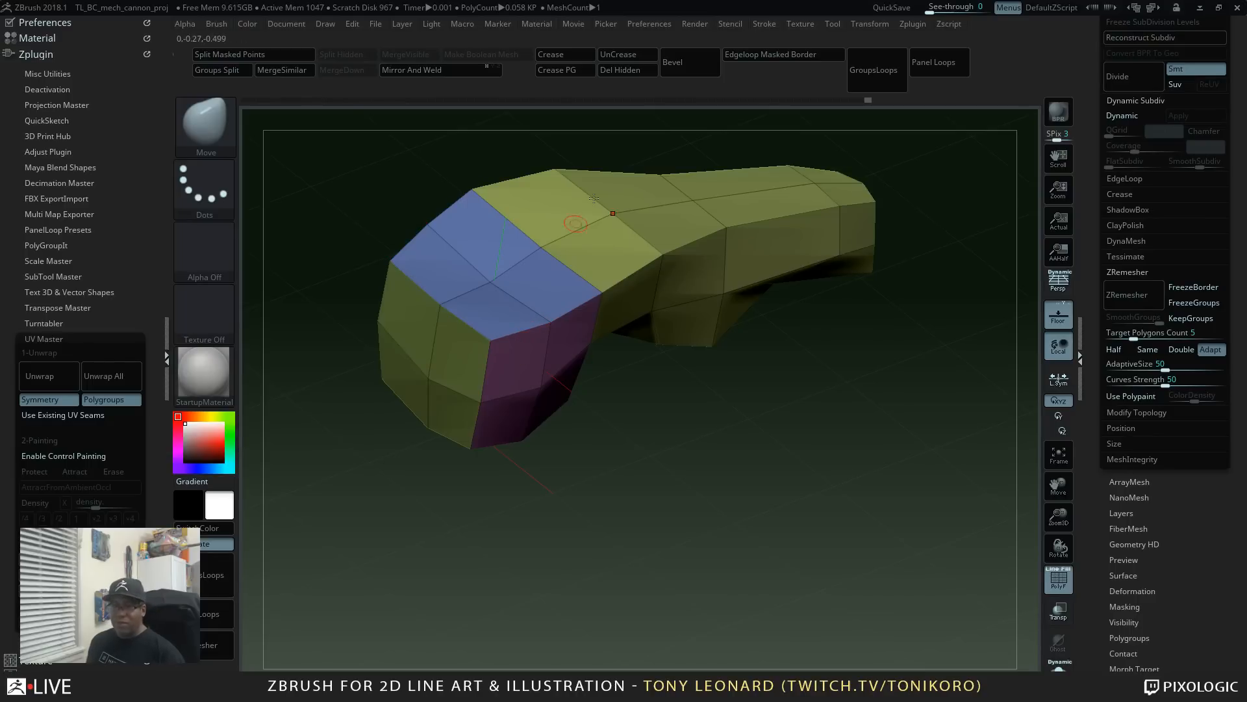
Step: Set the ZModeler edge action to Crease and crease the edges running along the top of the arm
key(b)
key(z)
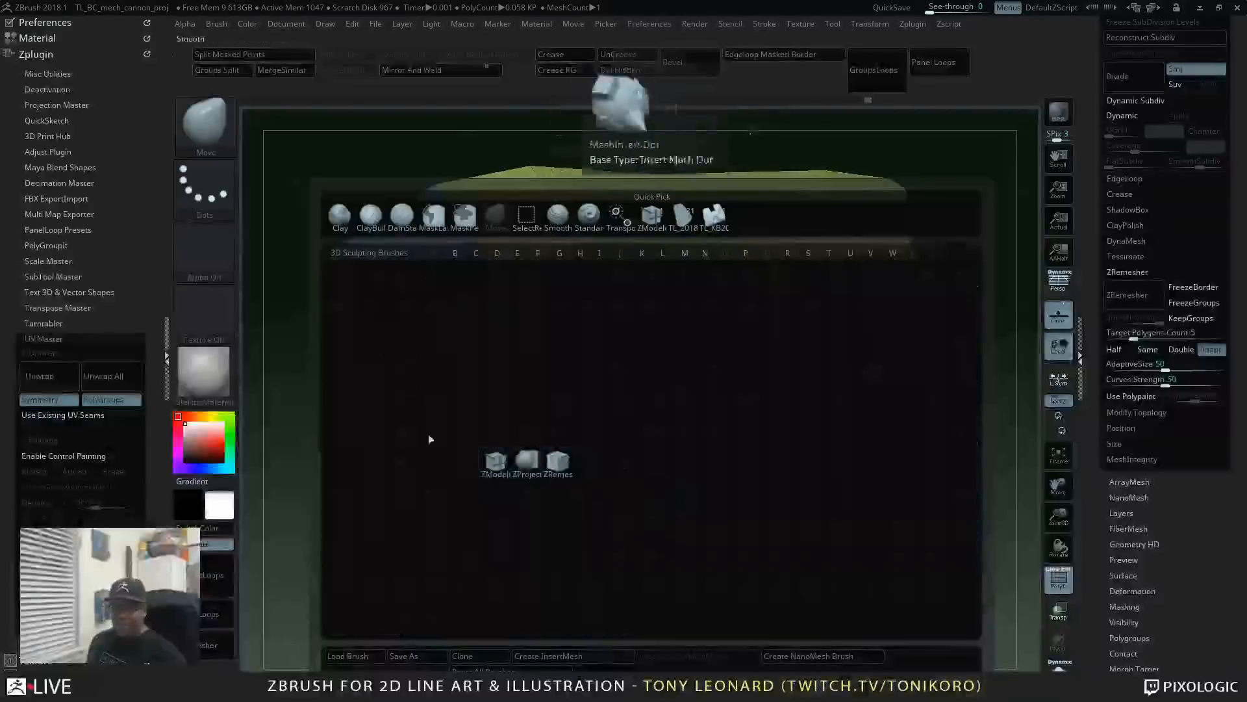
click(498, 469)
key(space)
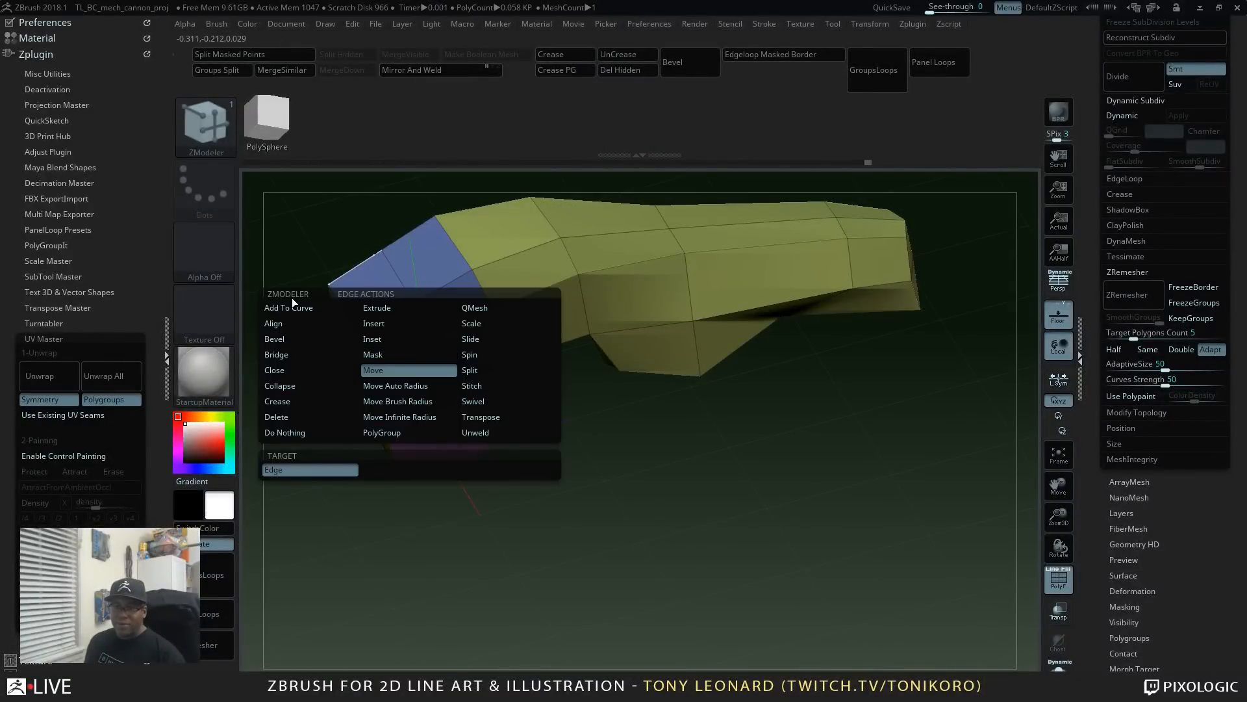
click(290, 402)
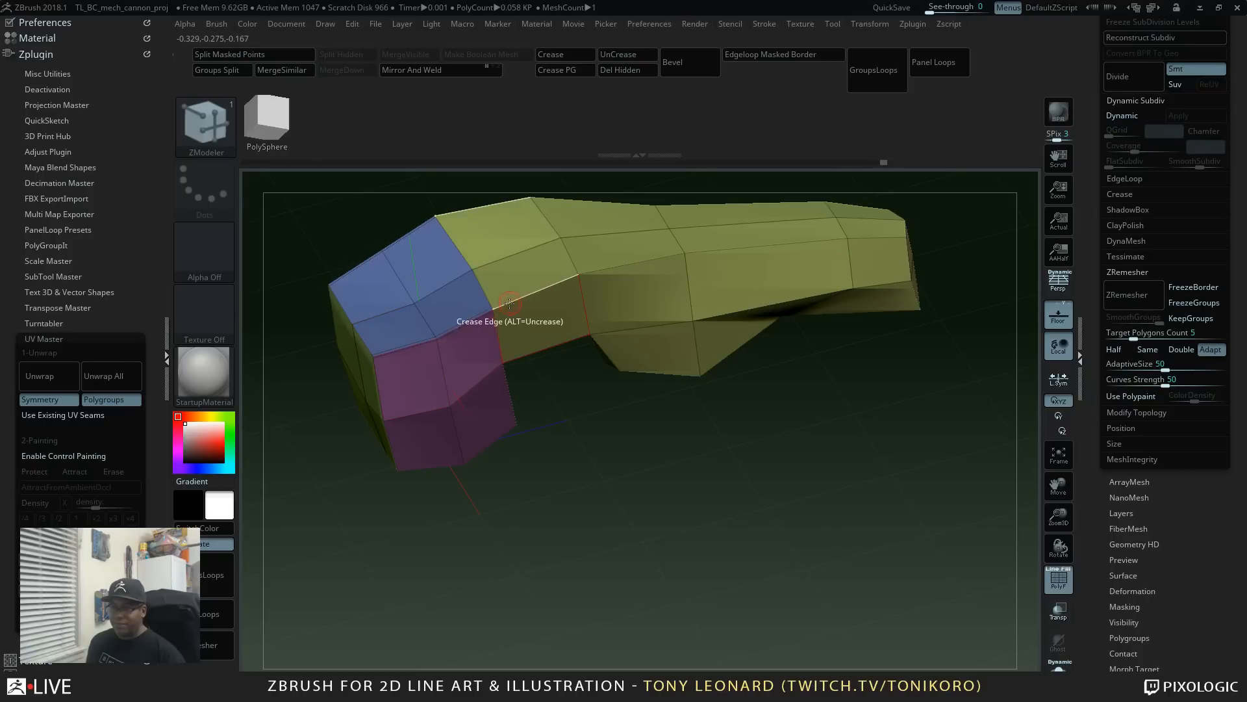
click(631, 265)
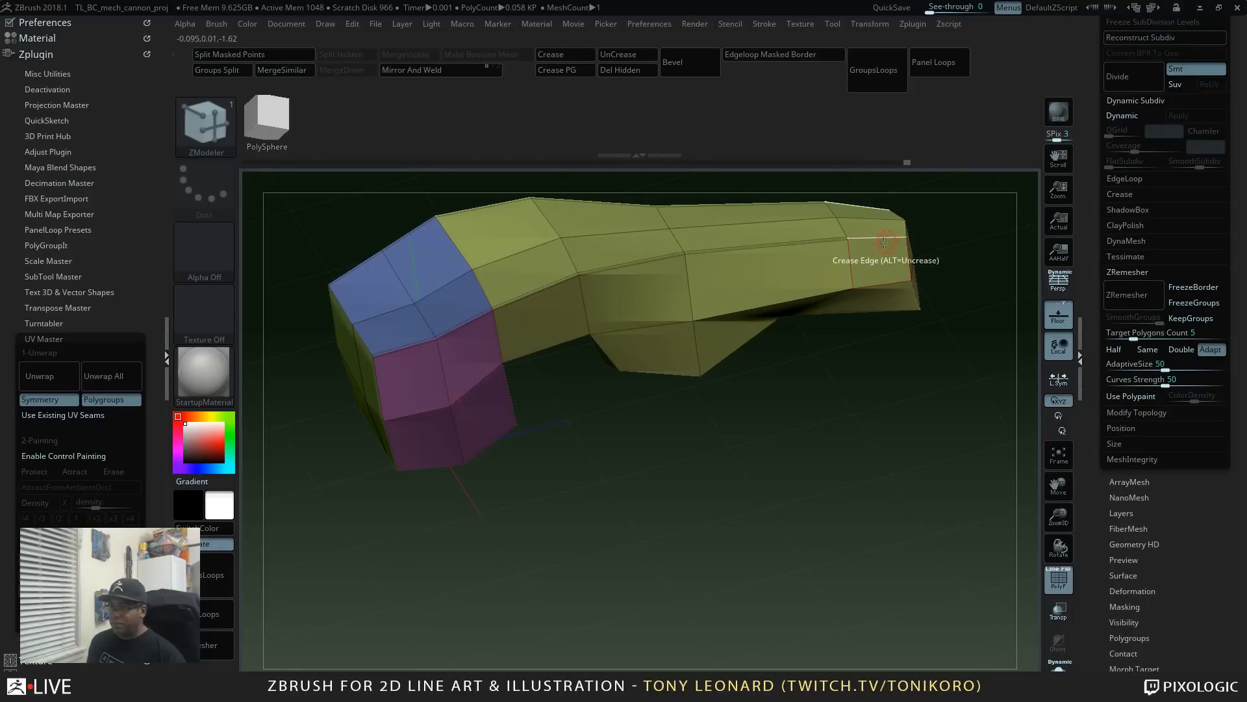
Step: Crease the side edges along the arm's underside and around the hooked end, and preview the form with dynamic subdivision
drag(943, 484, 917, 451)
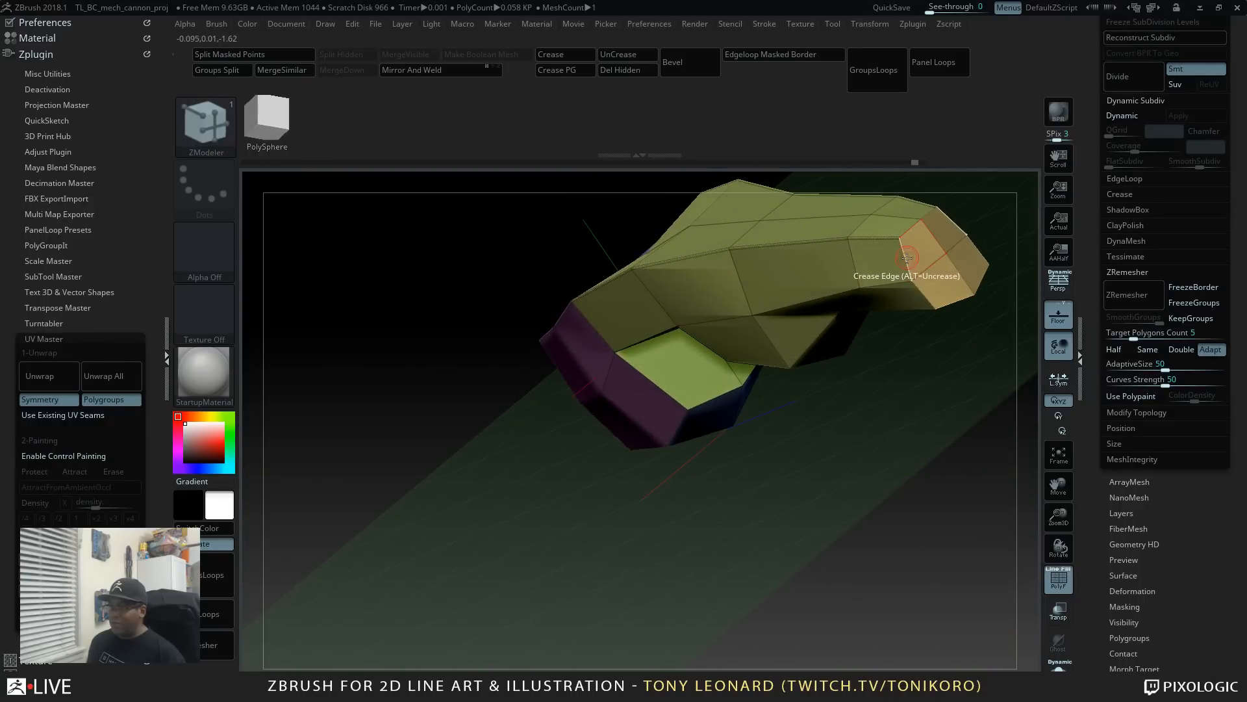
drag(910, 388, 915, 315)
drag(922, 367, 923, 322)
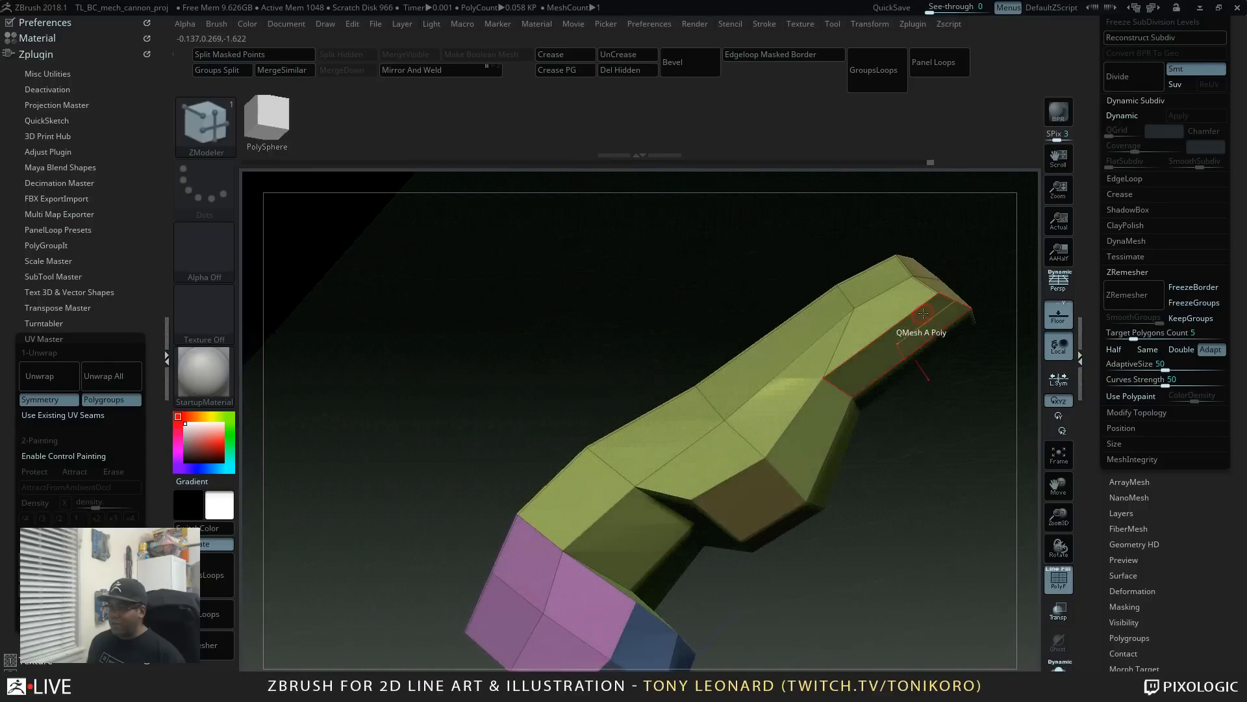
drag(922, 366, 947, 354)
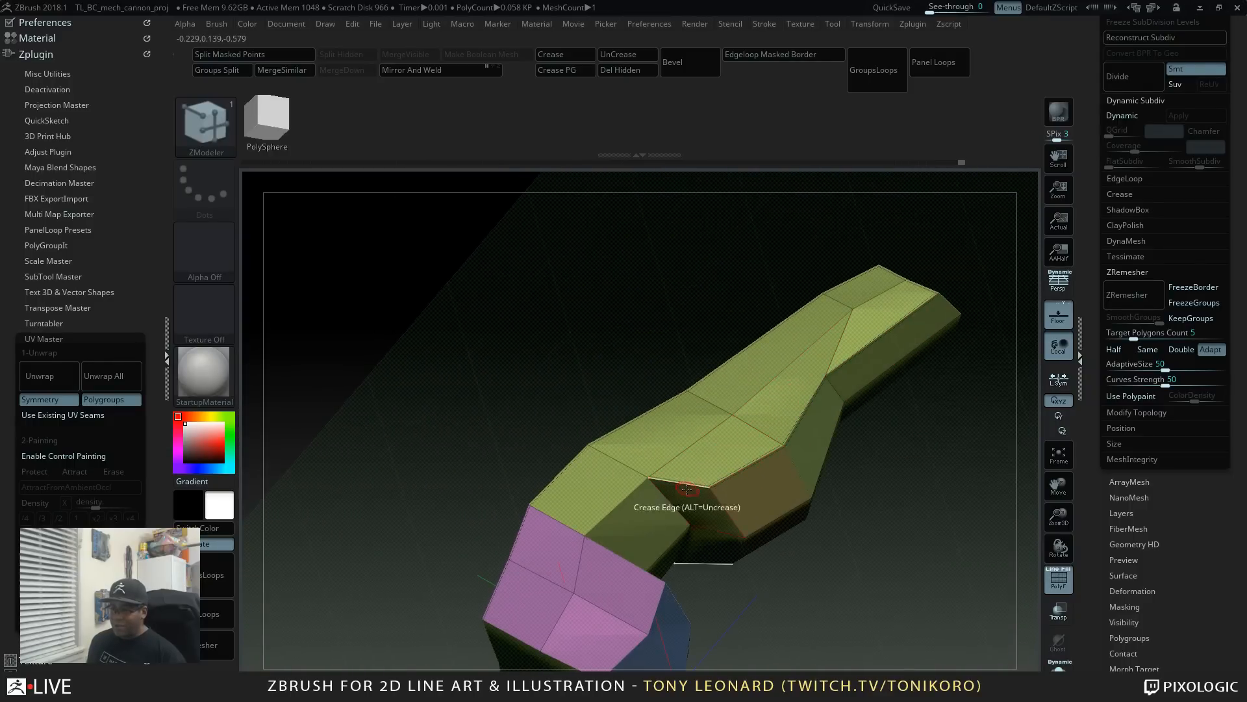
right_drag(618, 511, 640, 576)
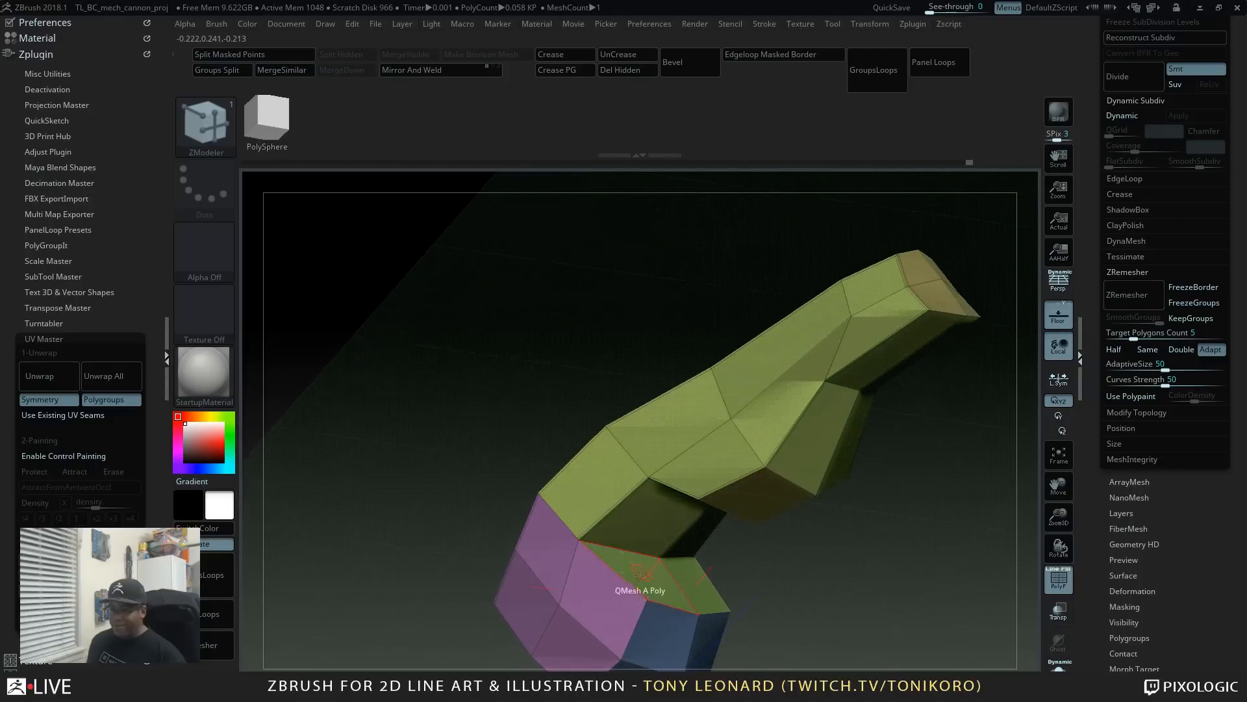
right_drag(864, 569, 744, 519)
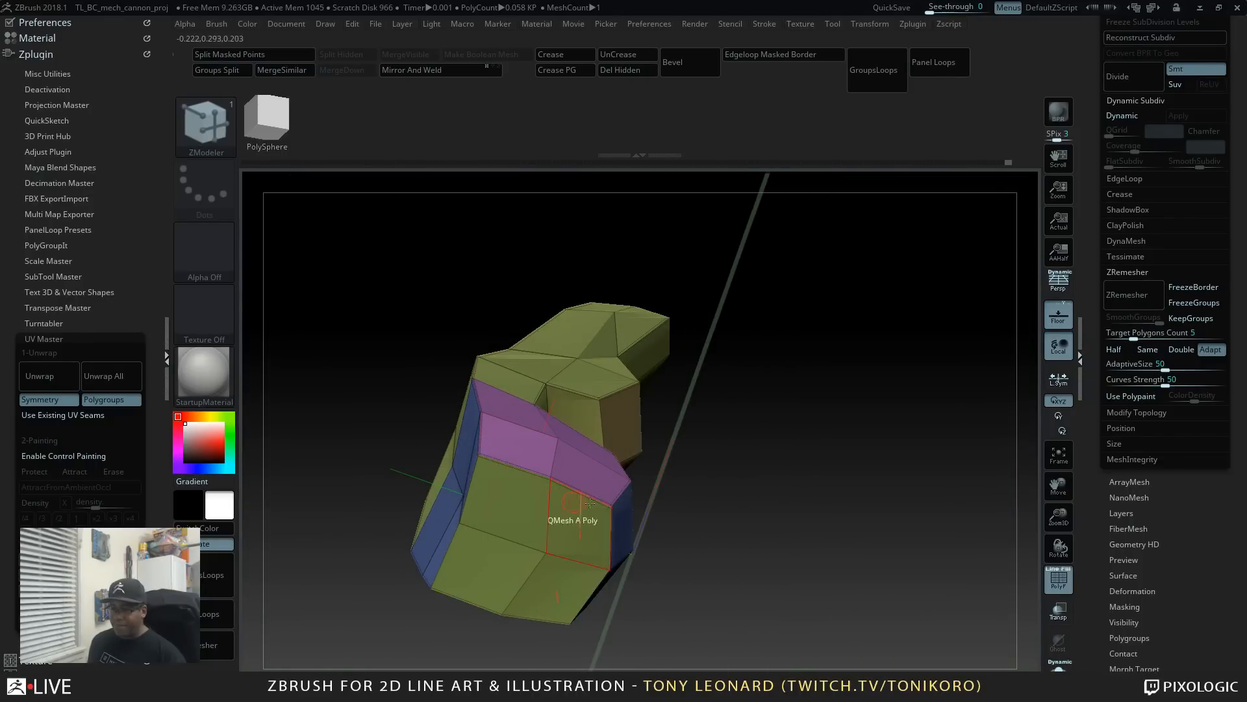
right_drag(589, 502, 489, 499)
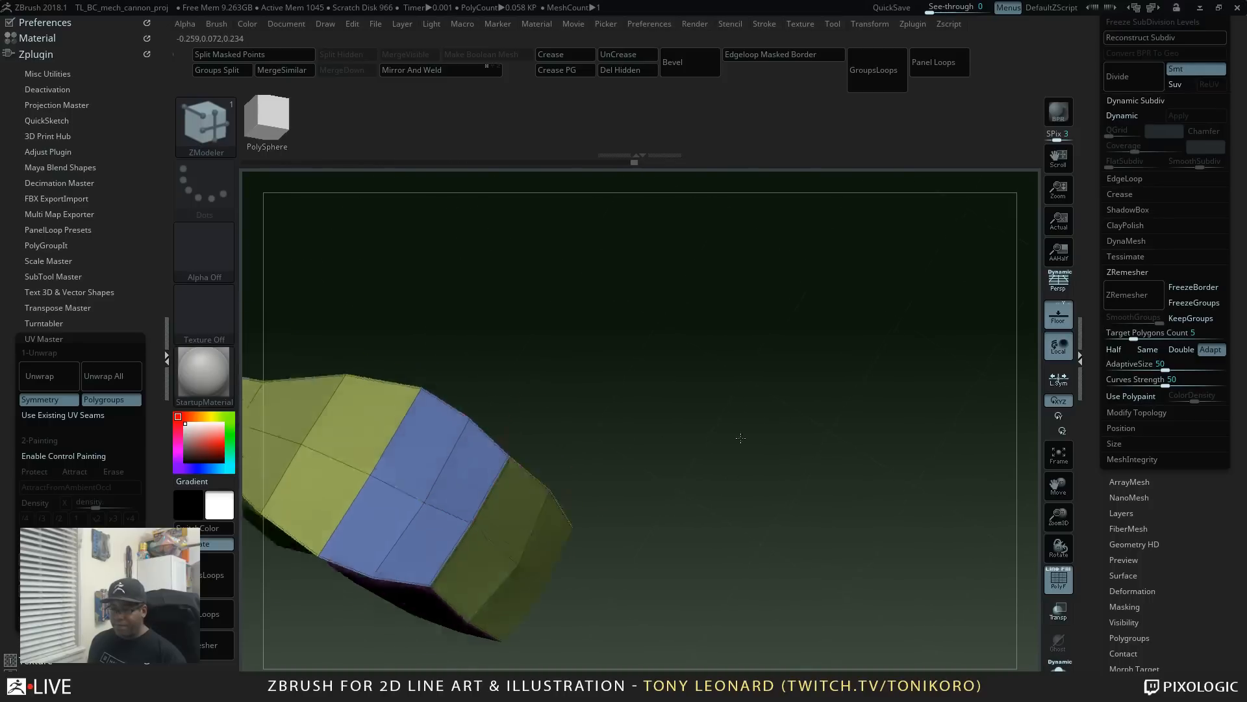
right_drag(741, 438, 866, 459)
key(d)
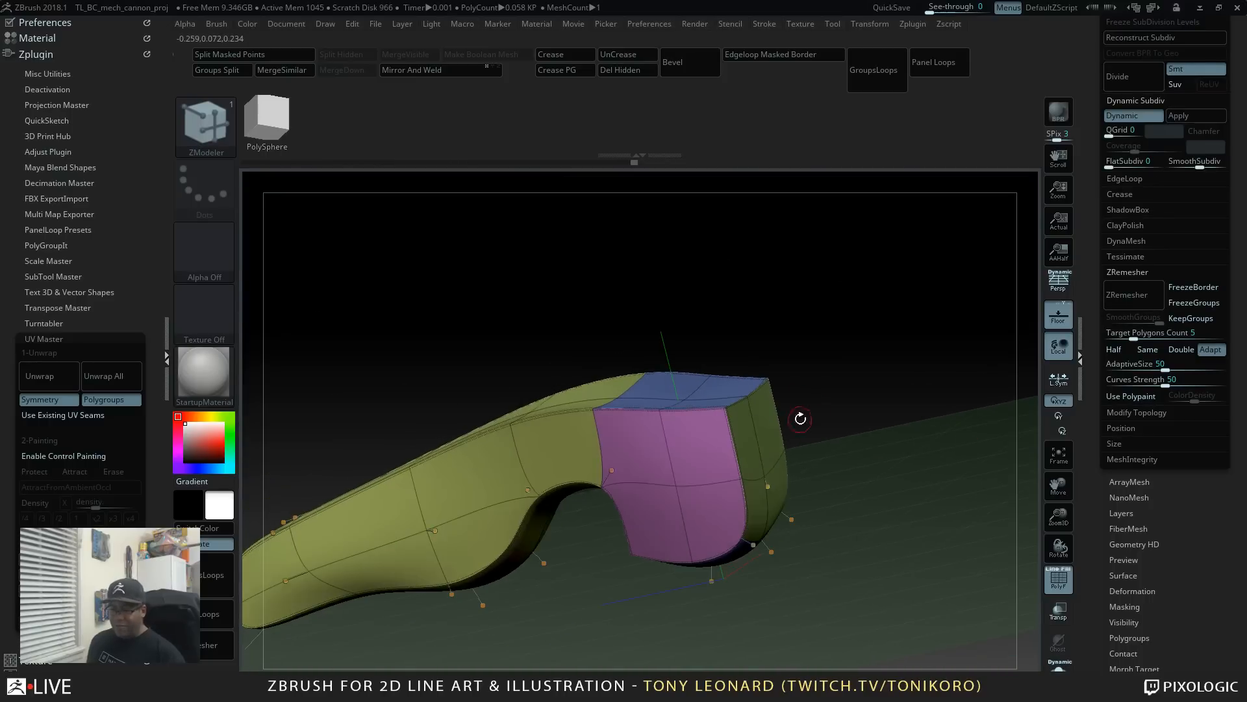
right_drag(801, 419, 693, 538)
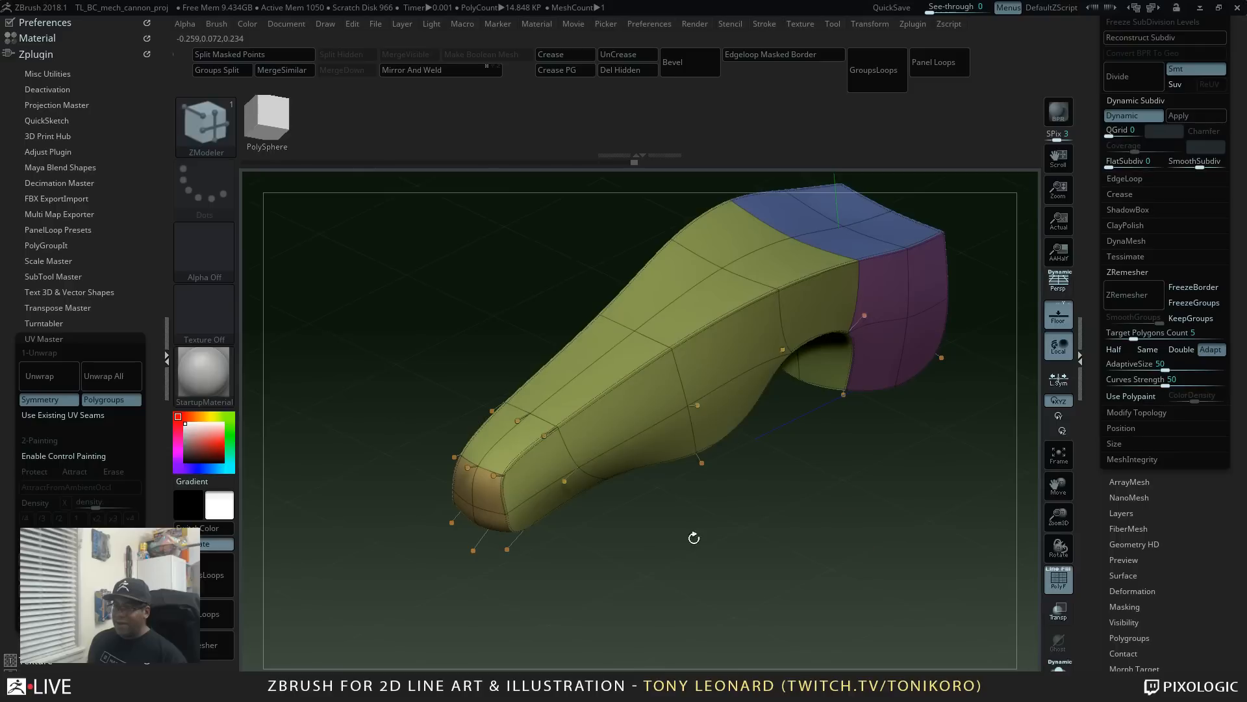
Step: Crease the upper edges around the arm's tip with dynamic subdivision turned off, and preview the sharpened tip
click(485, 475)
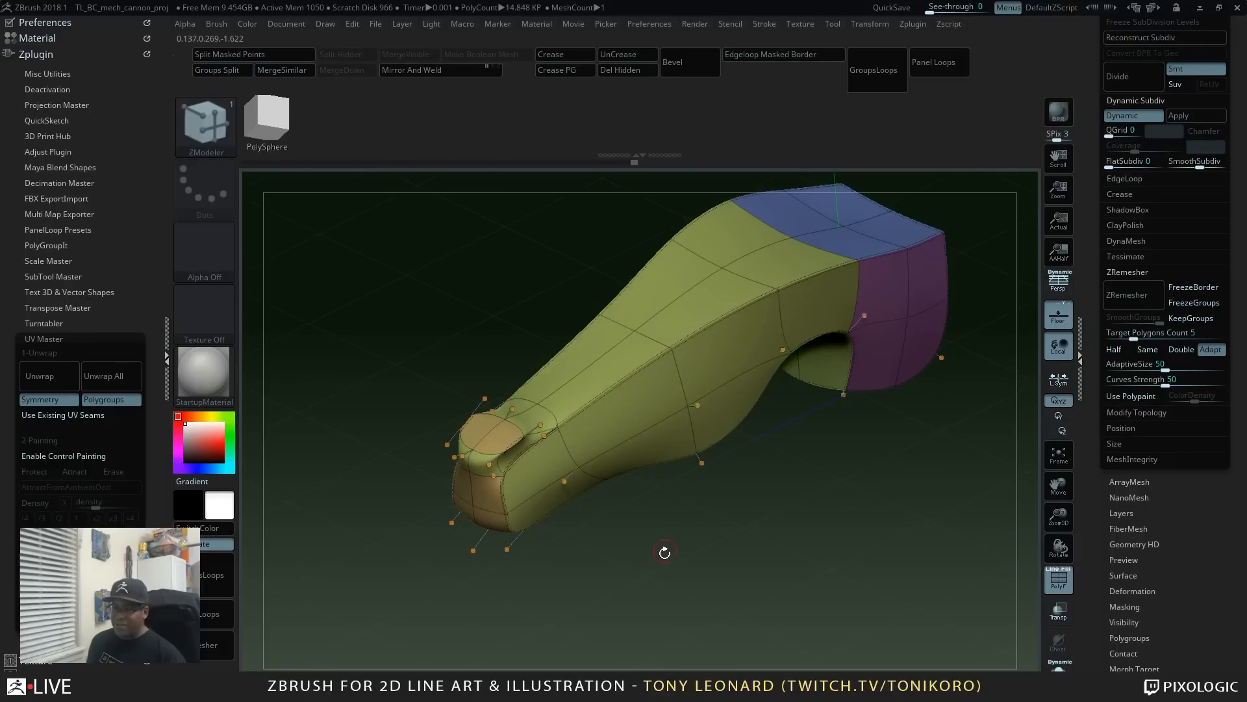
key(shift+d)
right_drag(666, 562, 708, 538)
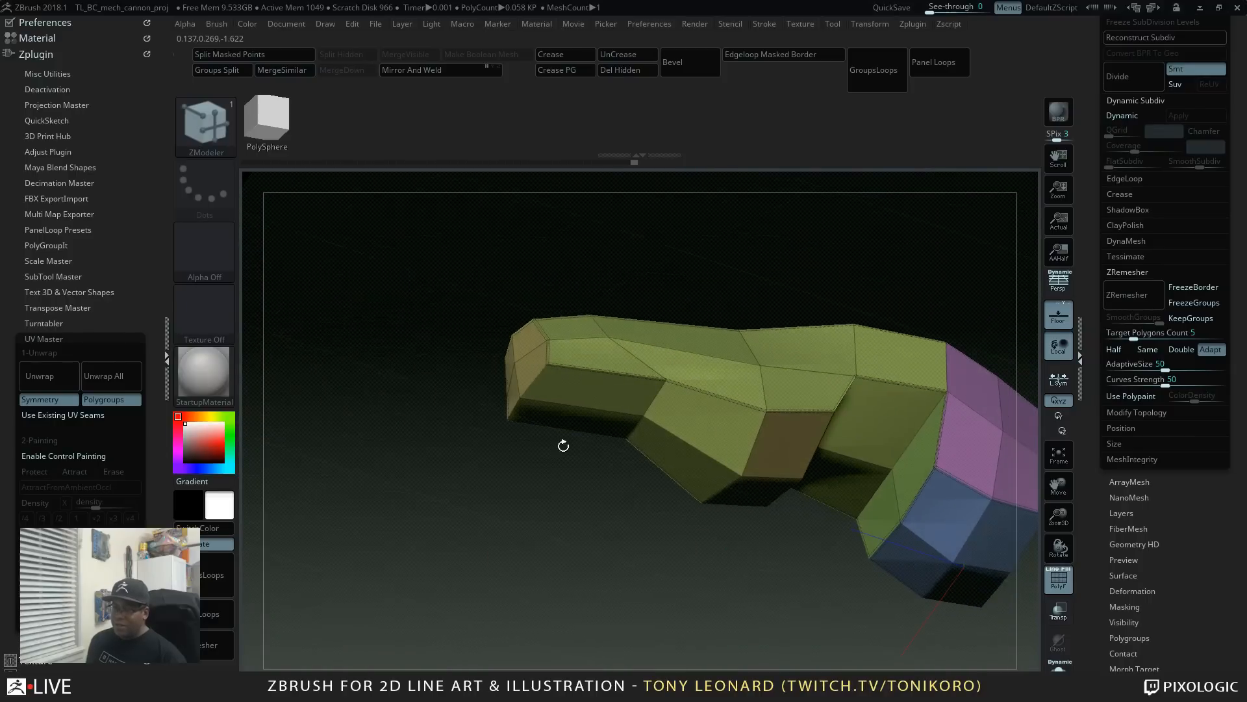
right_drag(765, 571, 782, 604)
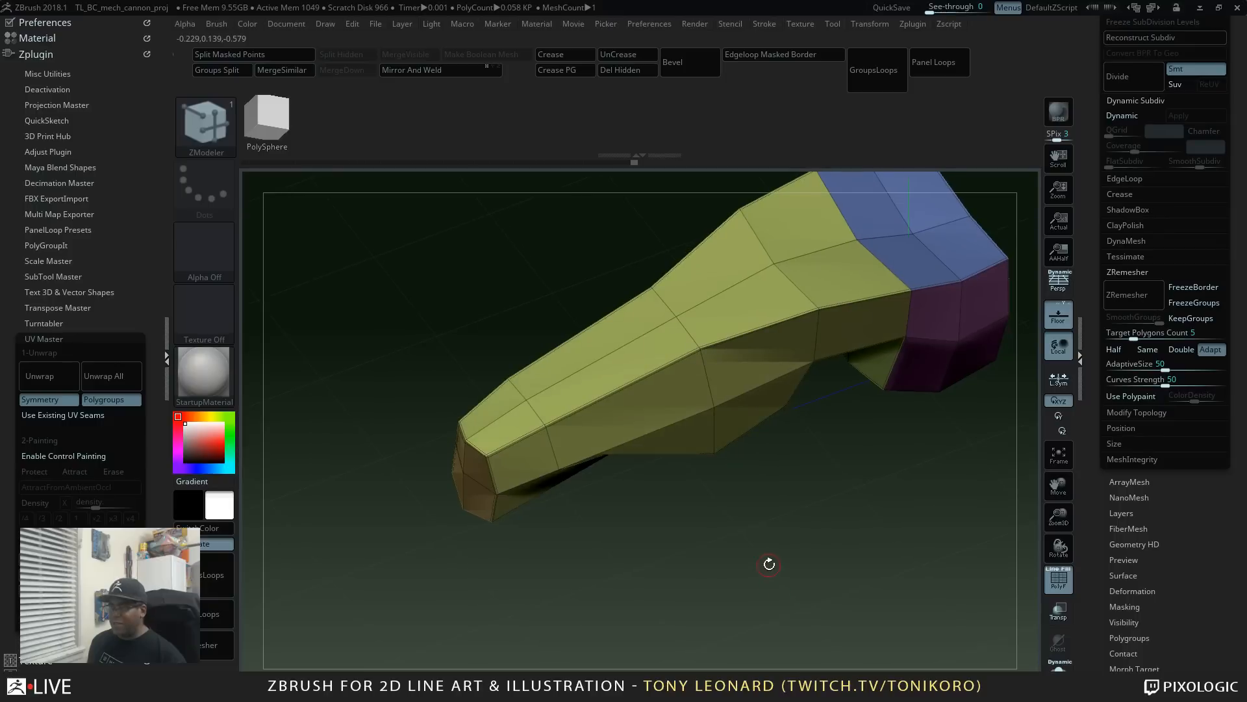
right_drag(846, 468, 736, 575)
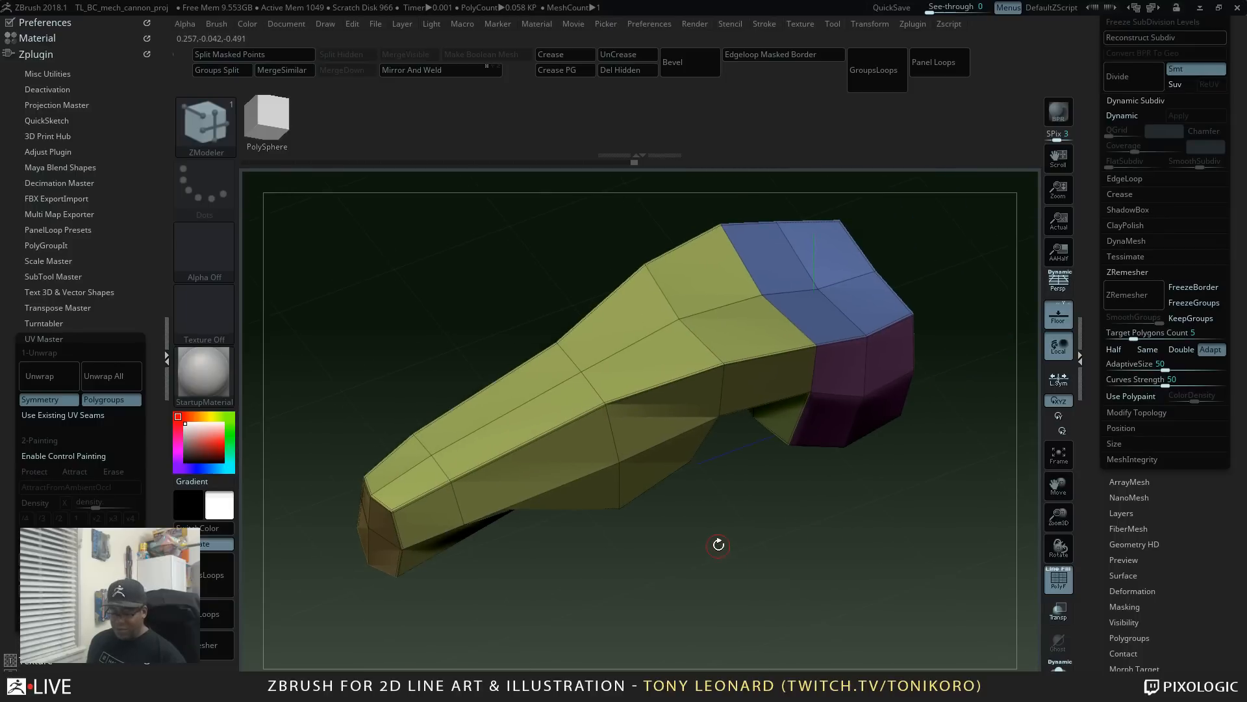
key(d)
right_drag(817, 558, 851, 522)
alt+right_drag(819, 443, 771, 560)
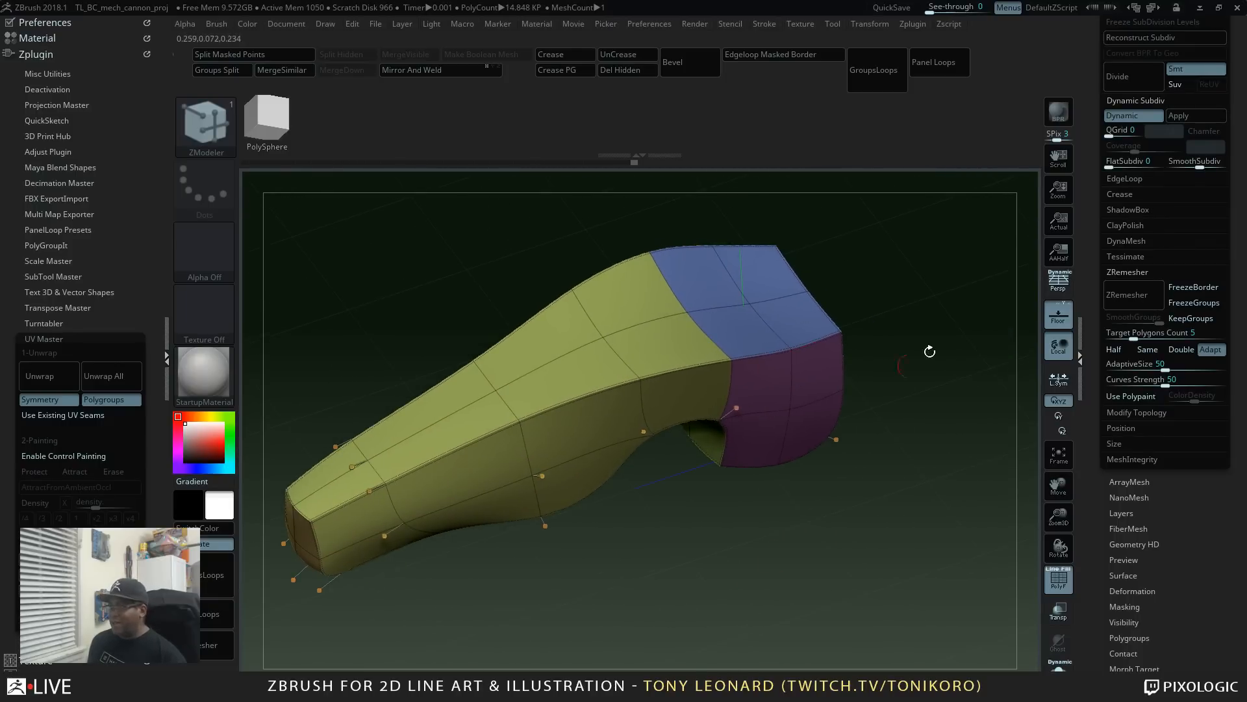
Step: Crease the lower edge of the tip and the inner underside edge of the hooked end, previewing with dynamic subdivision
drag(1093, 237, 1092, 315)
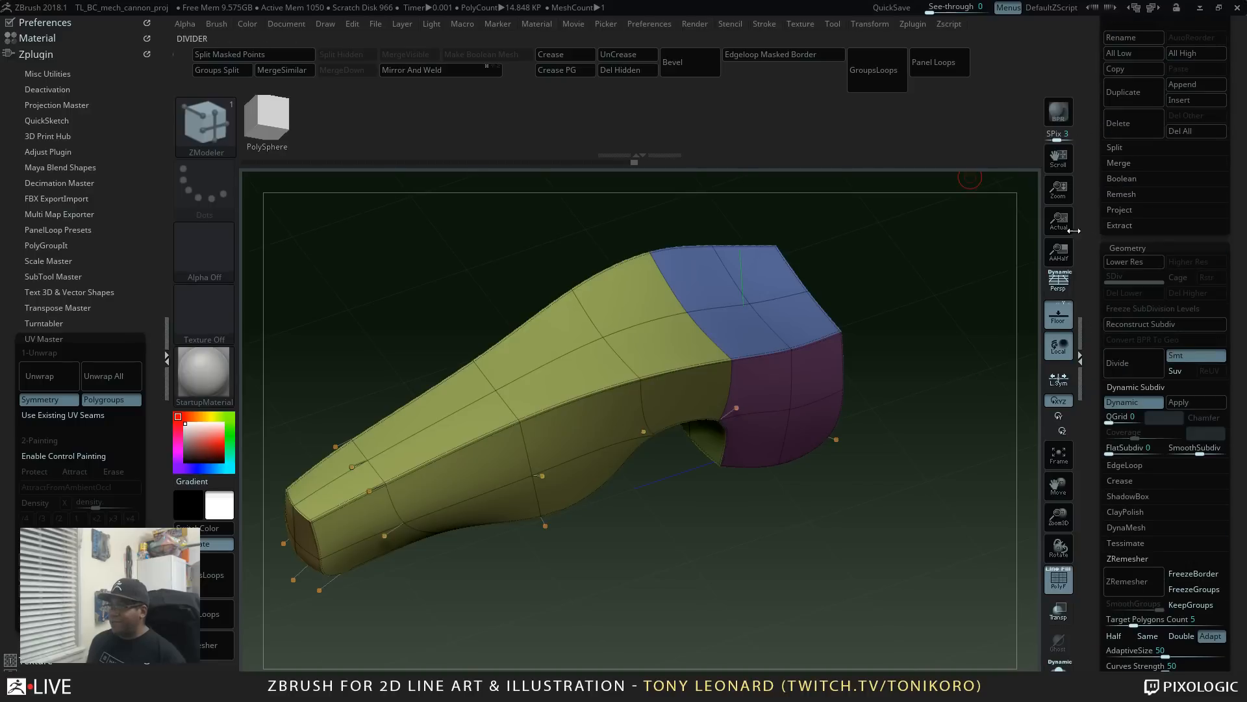
drag(1082, 148, 1075, 254)
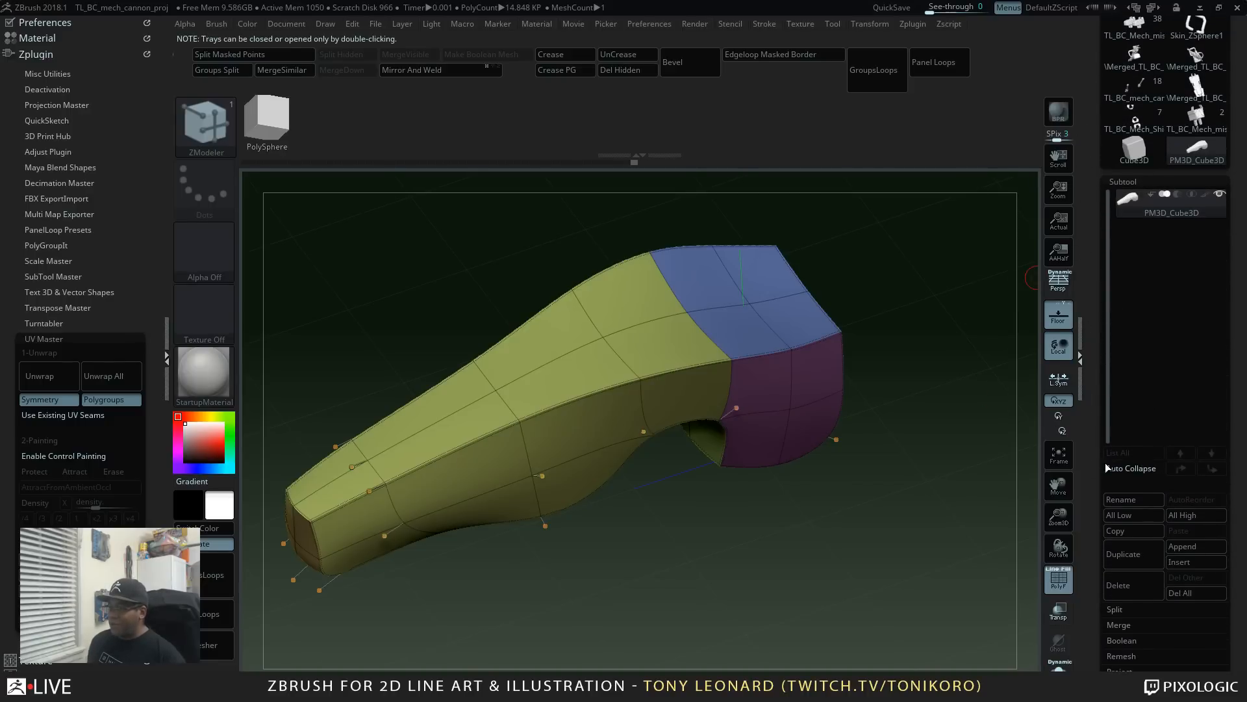
right_drag(829, 391, 689, 462)
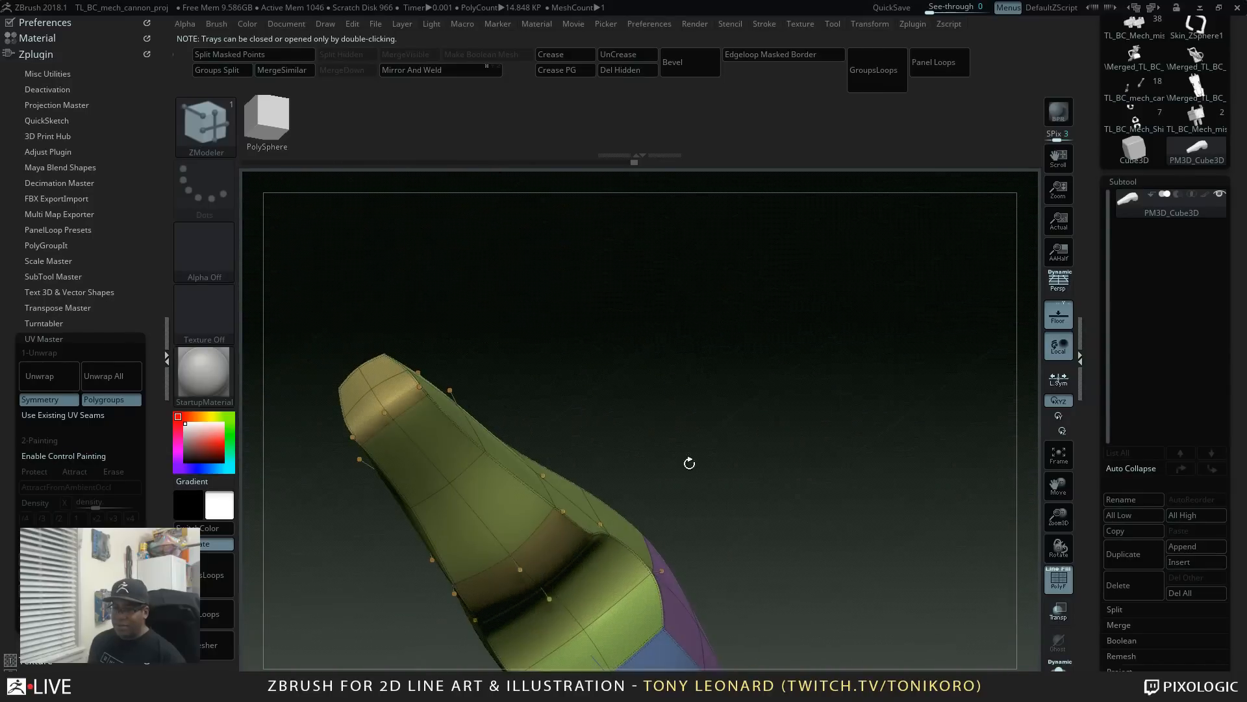
click(400, 404)
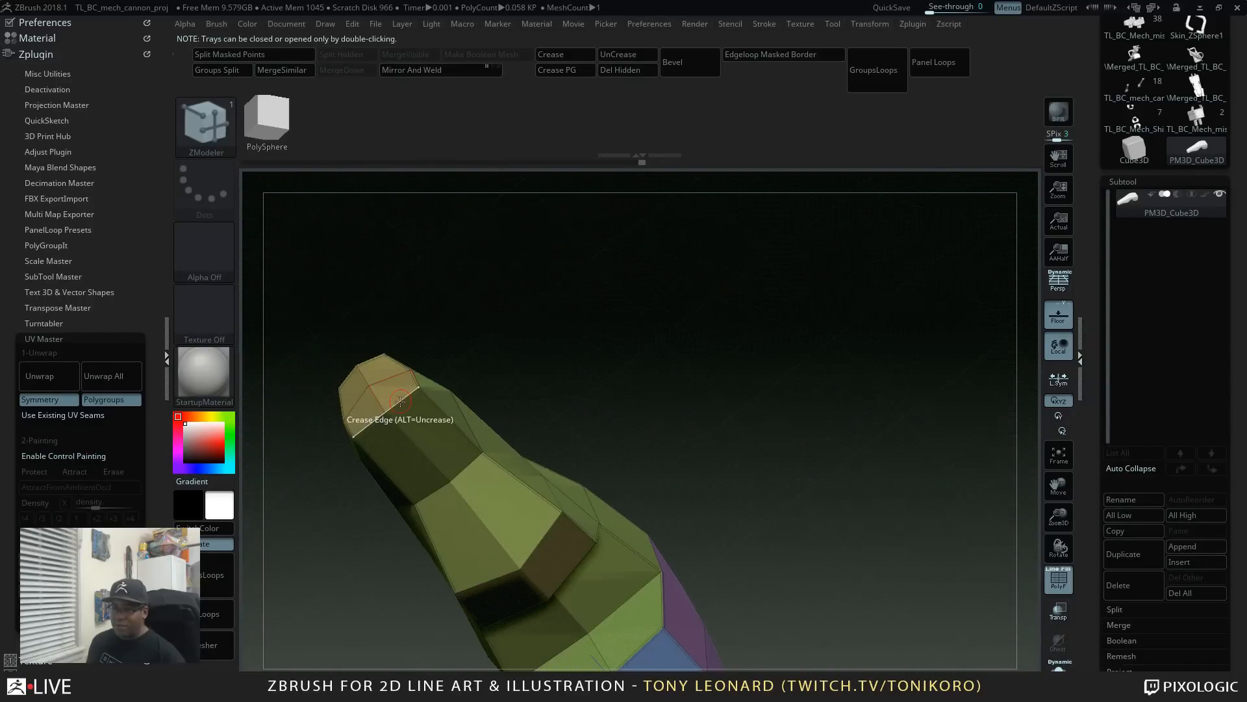
mouse_move(647, 312)
right_down()
mouse_move(704, 442)
mouse_move(590, 410)
mouse_move(620, 645)
mouse_move(739, 510)
right_up()
click(704, 462)
key(d)
click(760, 501)
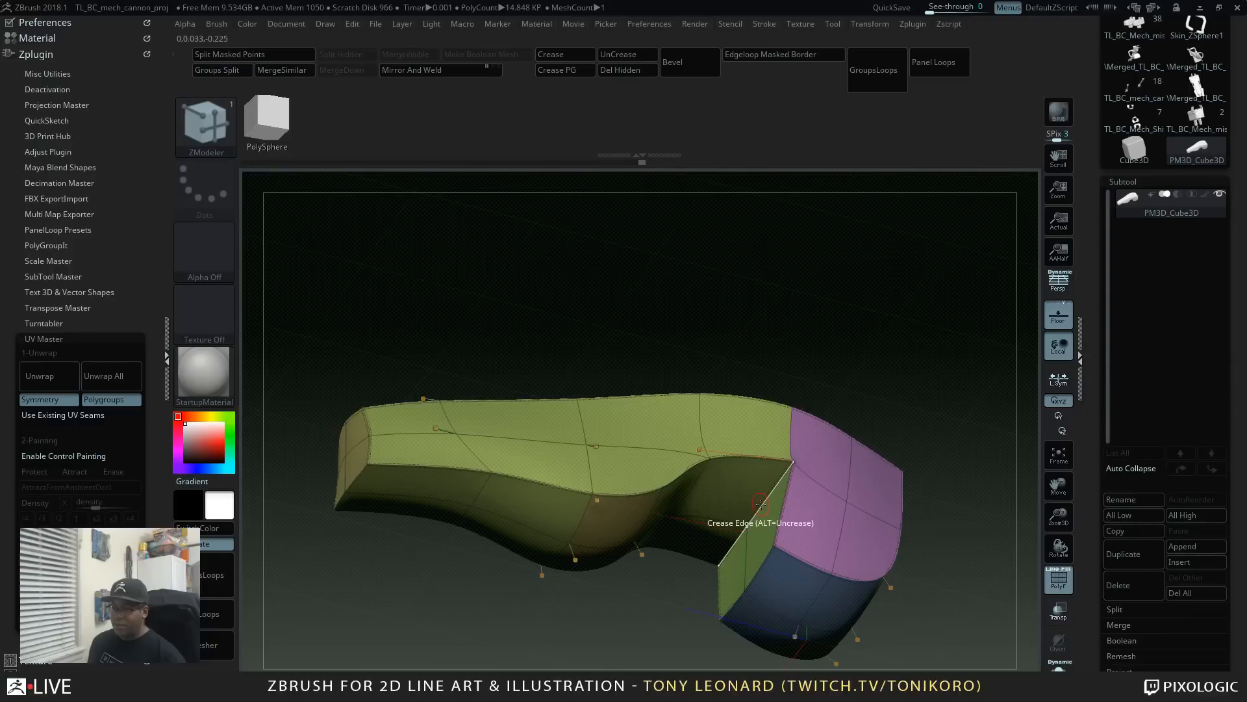
Step: Inspect the creased form from the side, underside, tip and back in the dynamic subdivision preview
right_drag(986, 343, 855, 358)
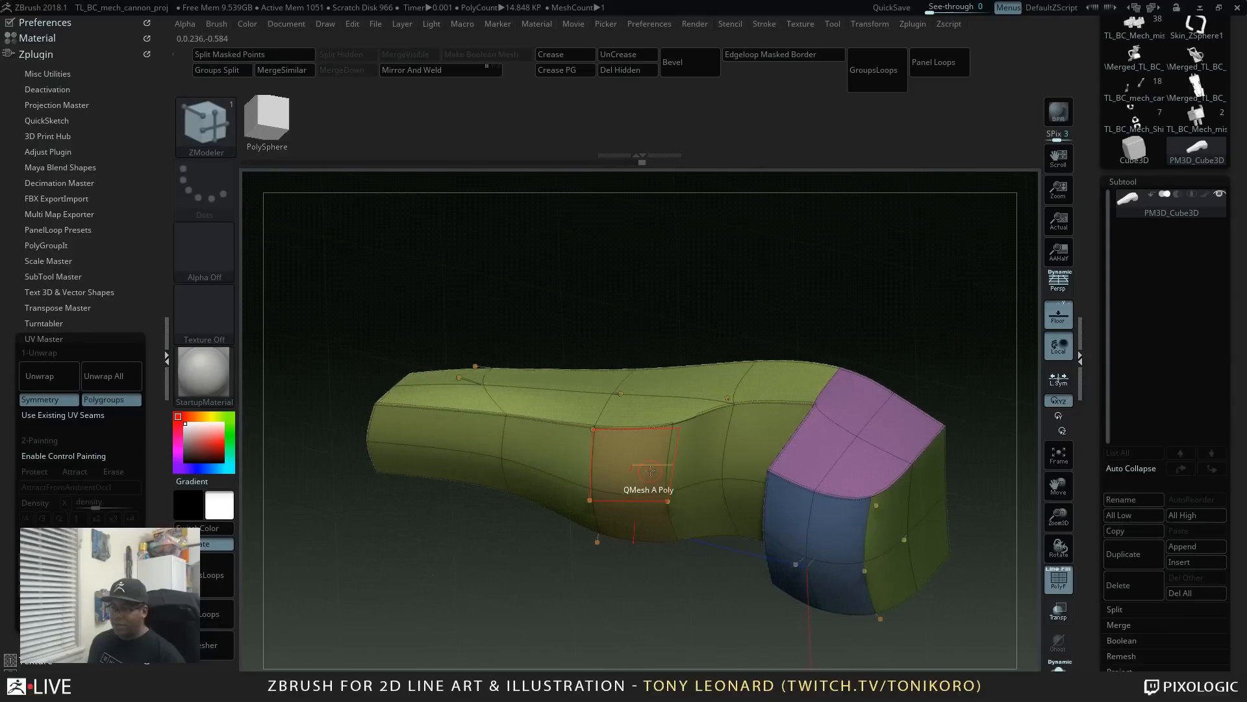
right_drag(668, 466, 743, 460)
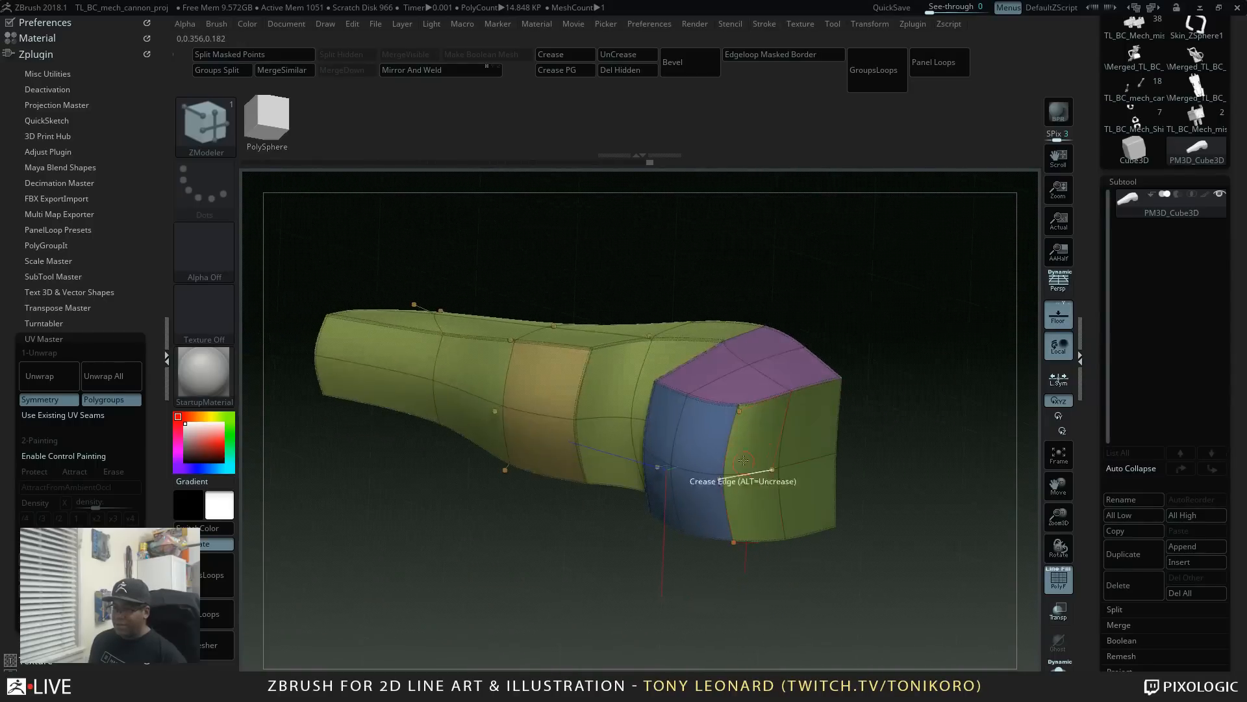
right_drag(803, 433, 716, 501)
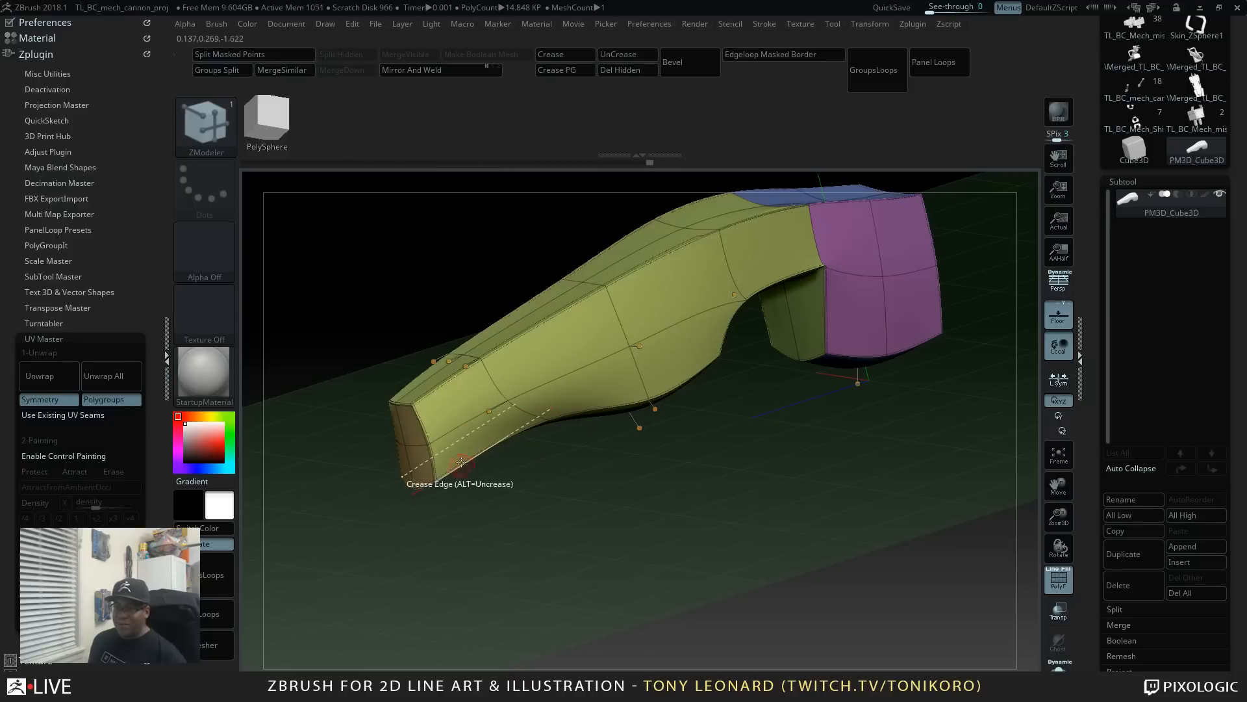
right_drag(784, 532, 710, 507)
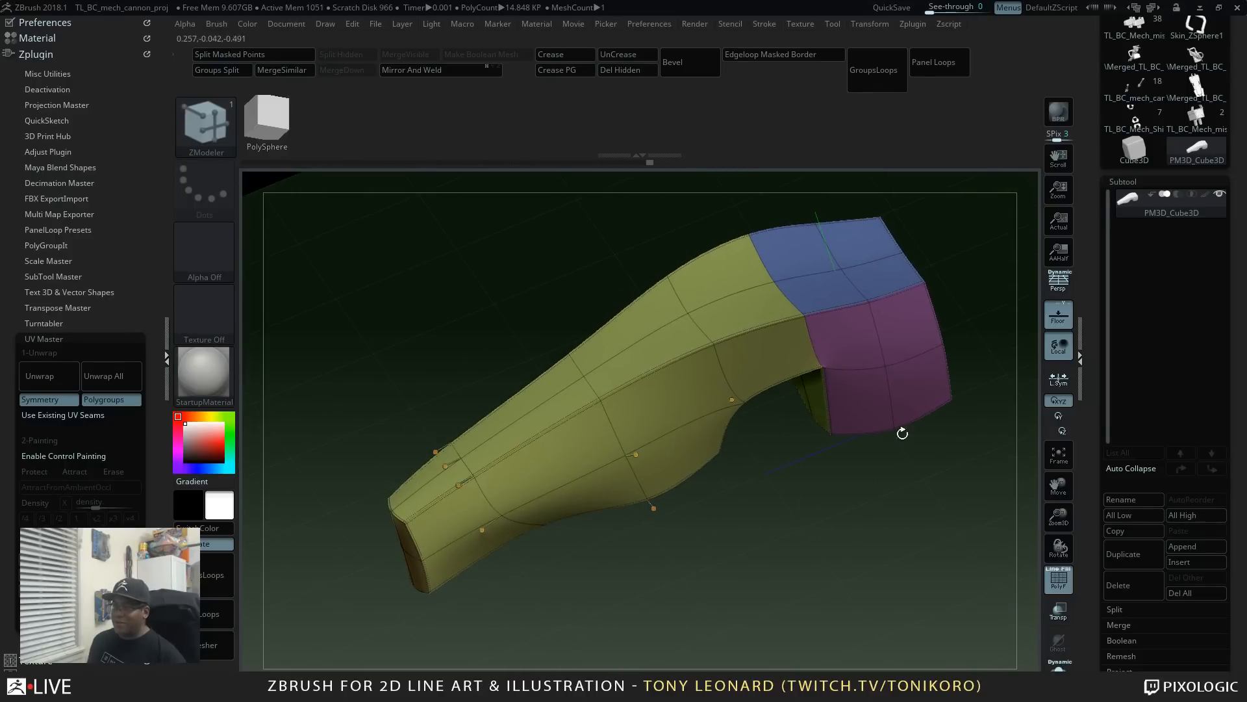
right_drag(843, 546, 572, 636)
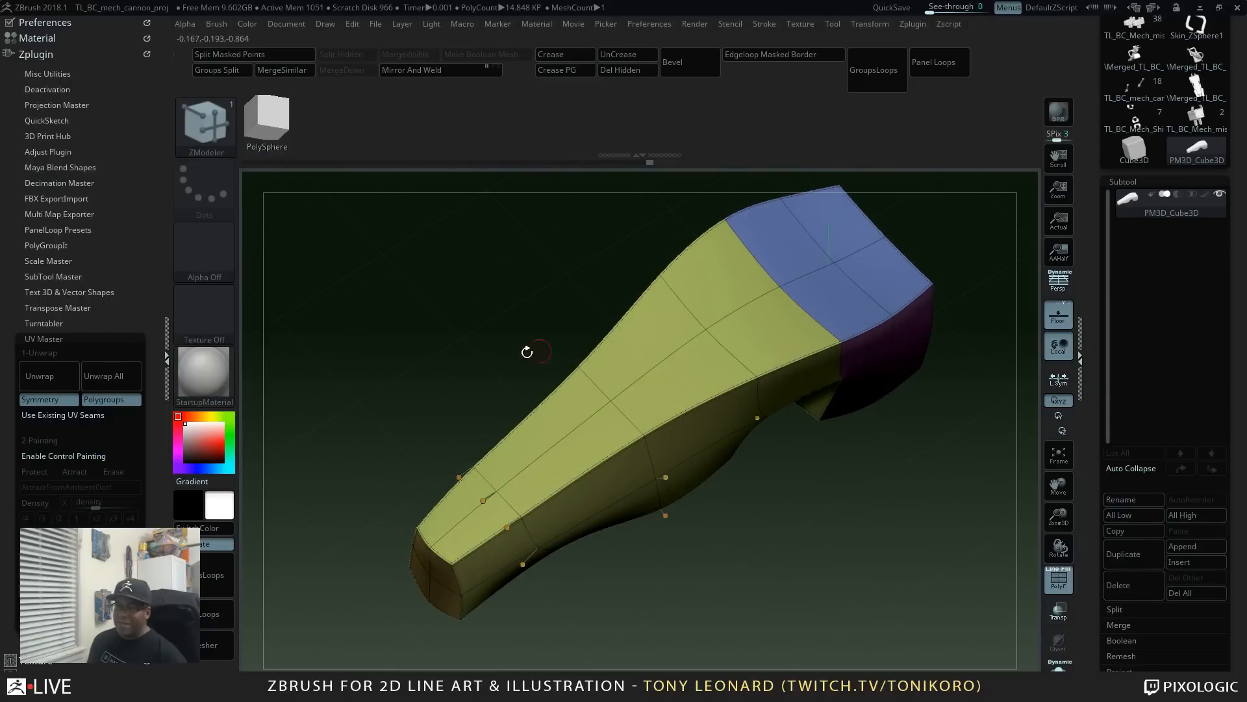
right_drag(898, 511, 616, 592)
drag(509, 489, 921, 510)
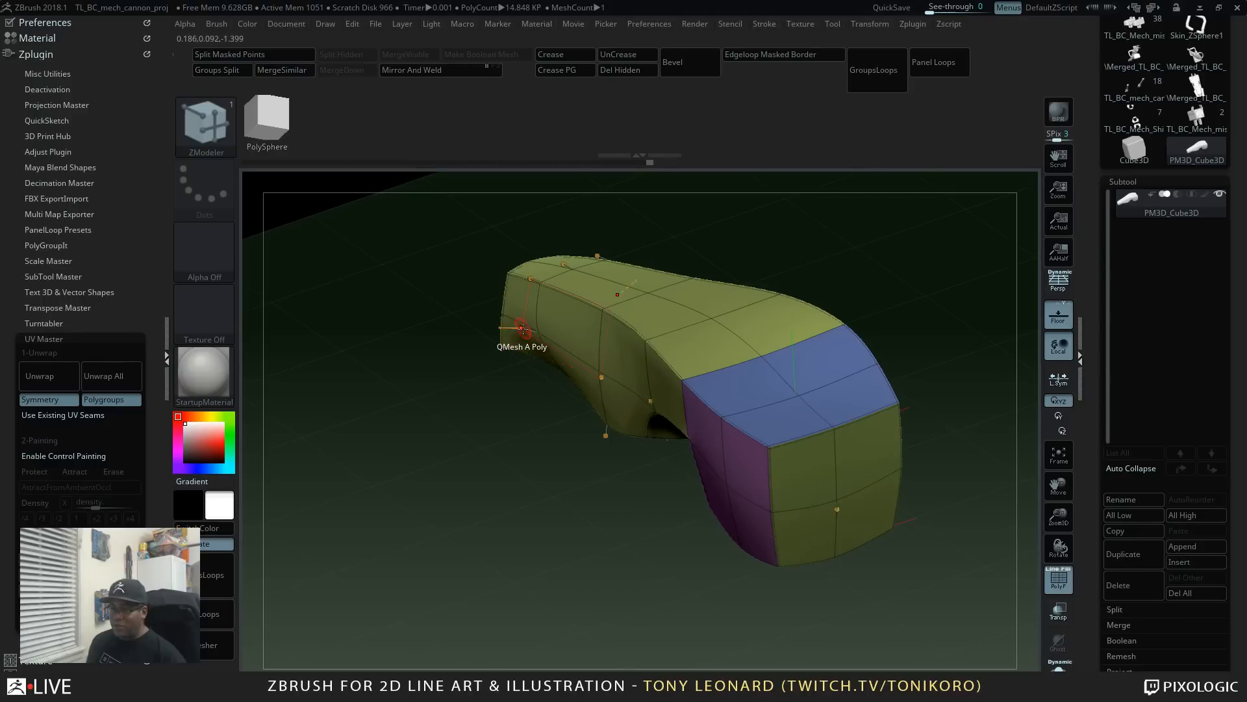
drag(531, 443, 484, 415)
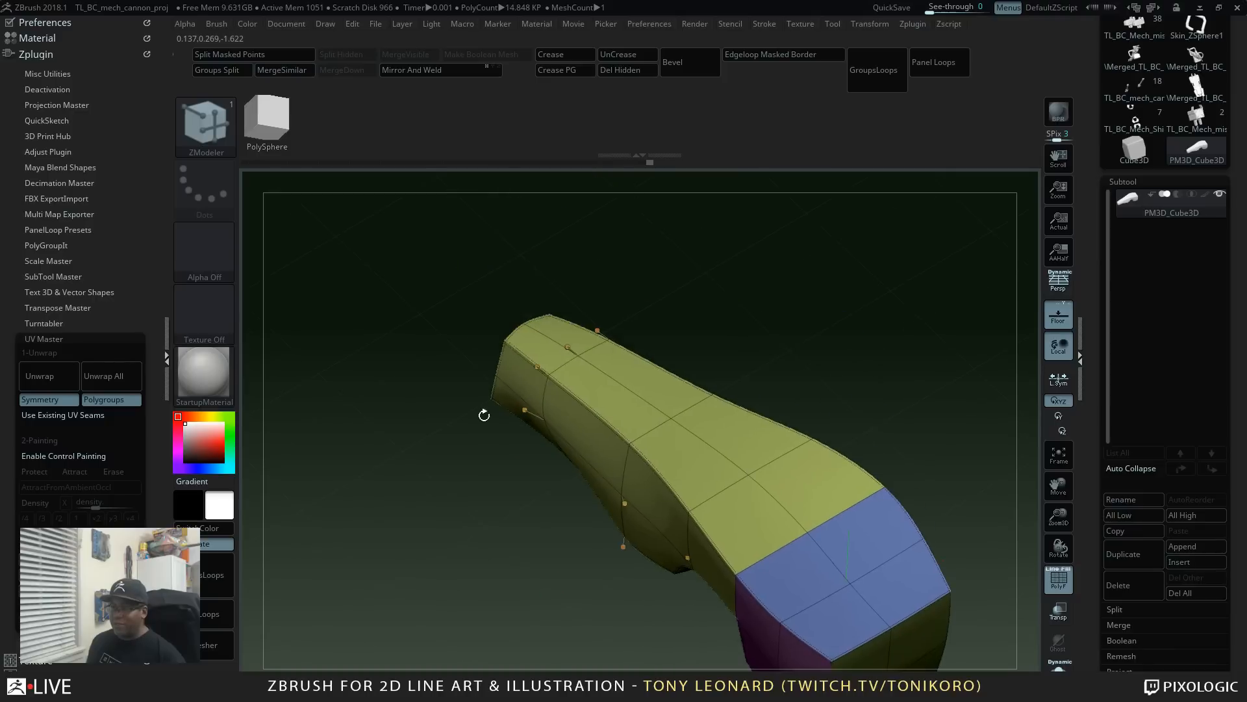
drag(535, 368, 527, 382)
key(ctrl+z)
key(ctrl+z)
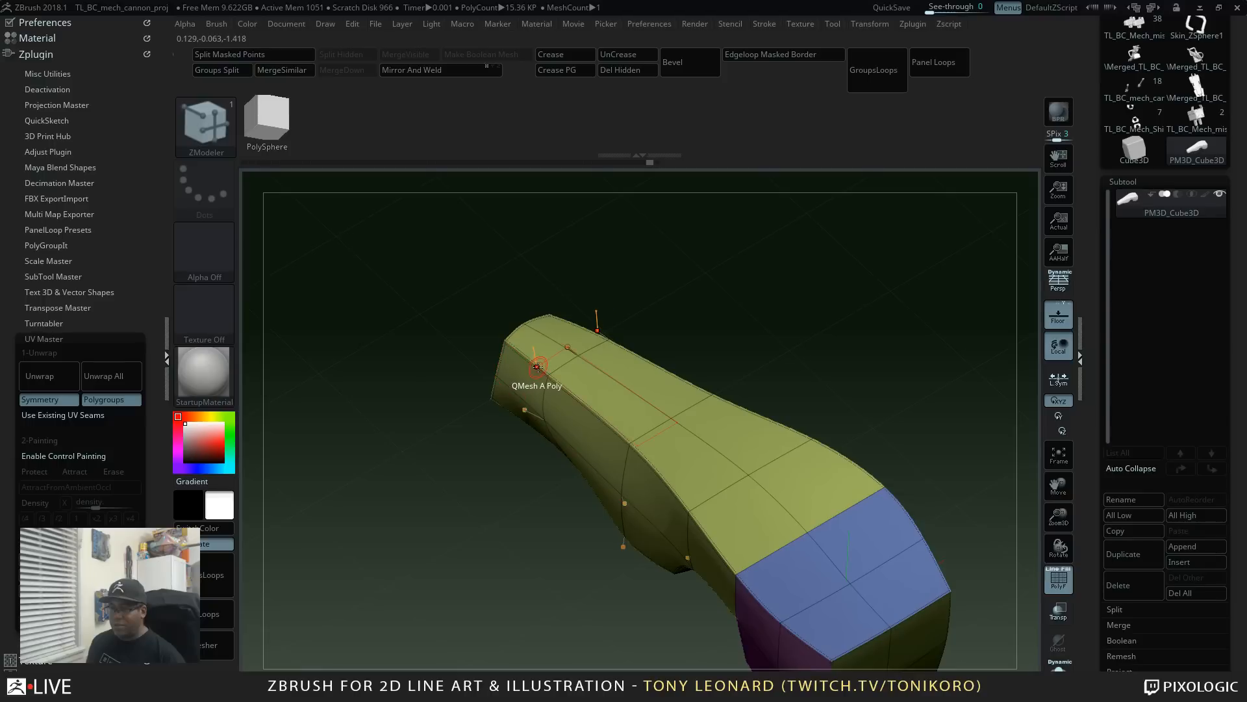
Step: Undo the last polygon edit and set the ZModeler polygon action to Do Nothing
key(ctrl+z)
key(space)
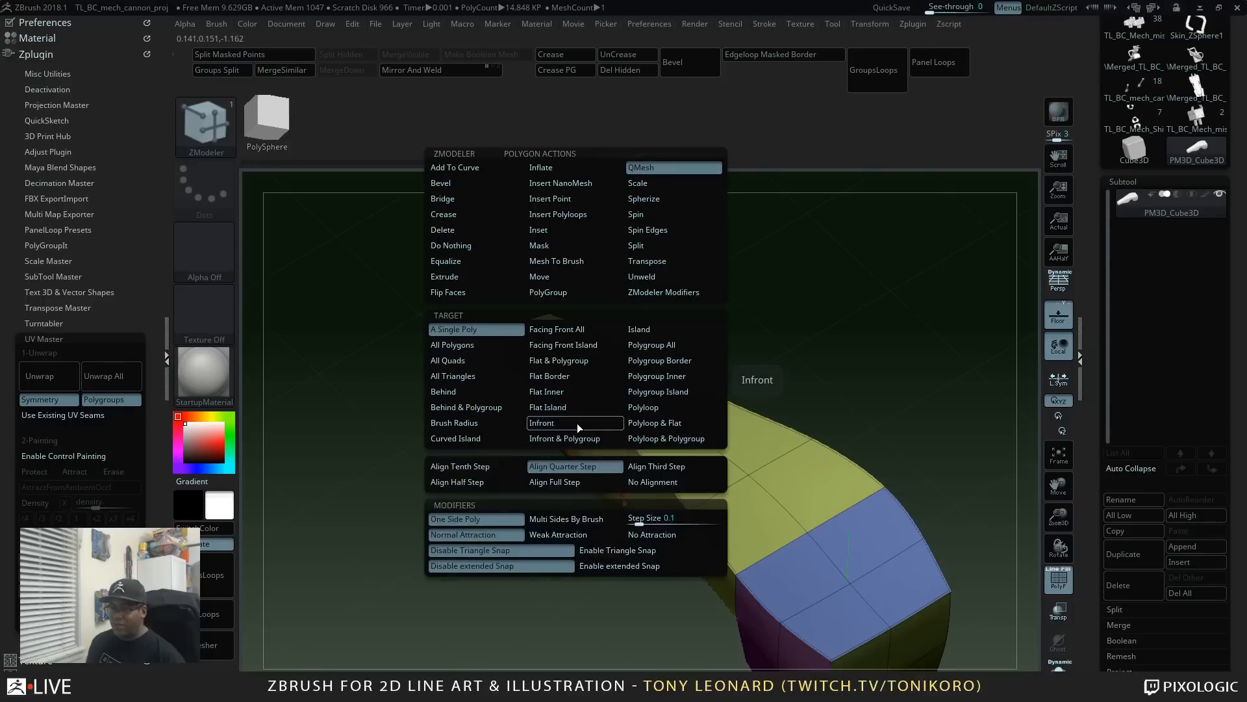
click(455, 245)
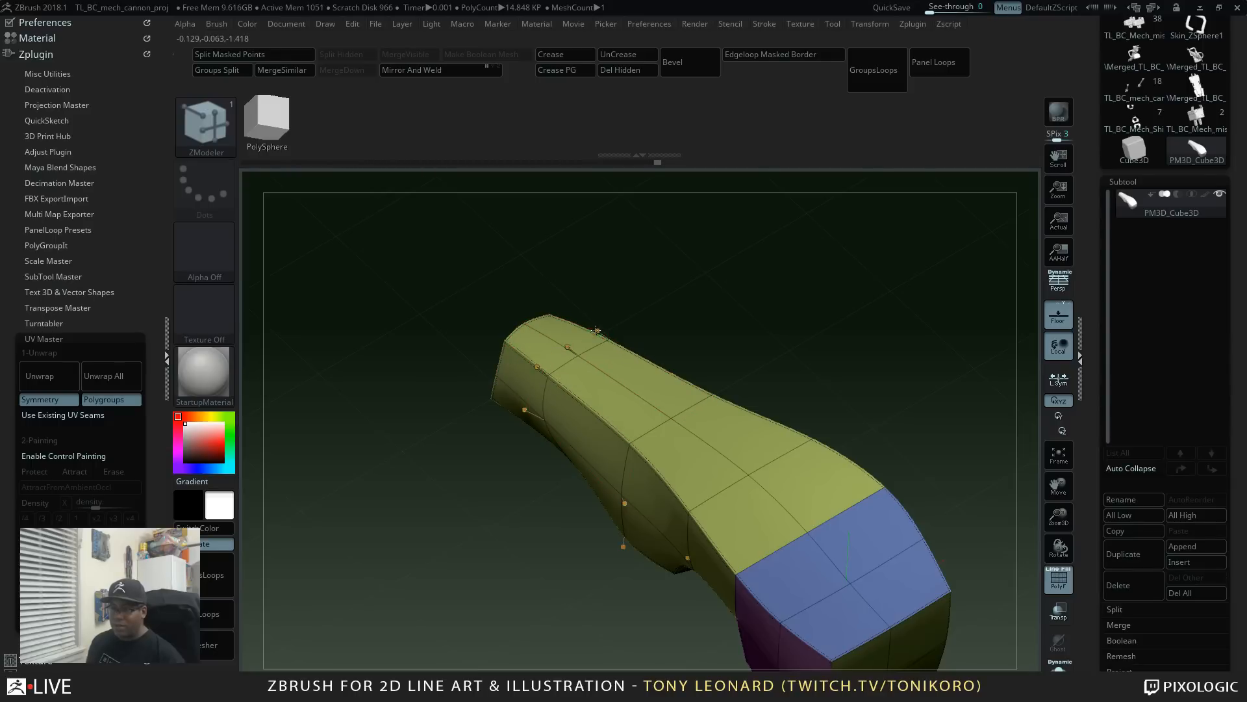
Step: Set the ZModeler point action to Move and pull the upper side points near the arm's tip outward
key(space)
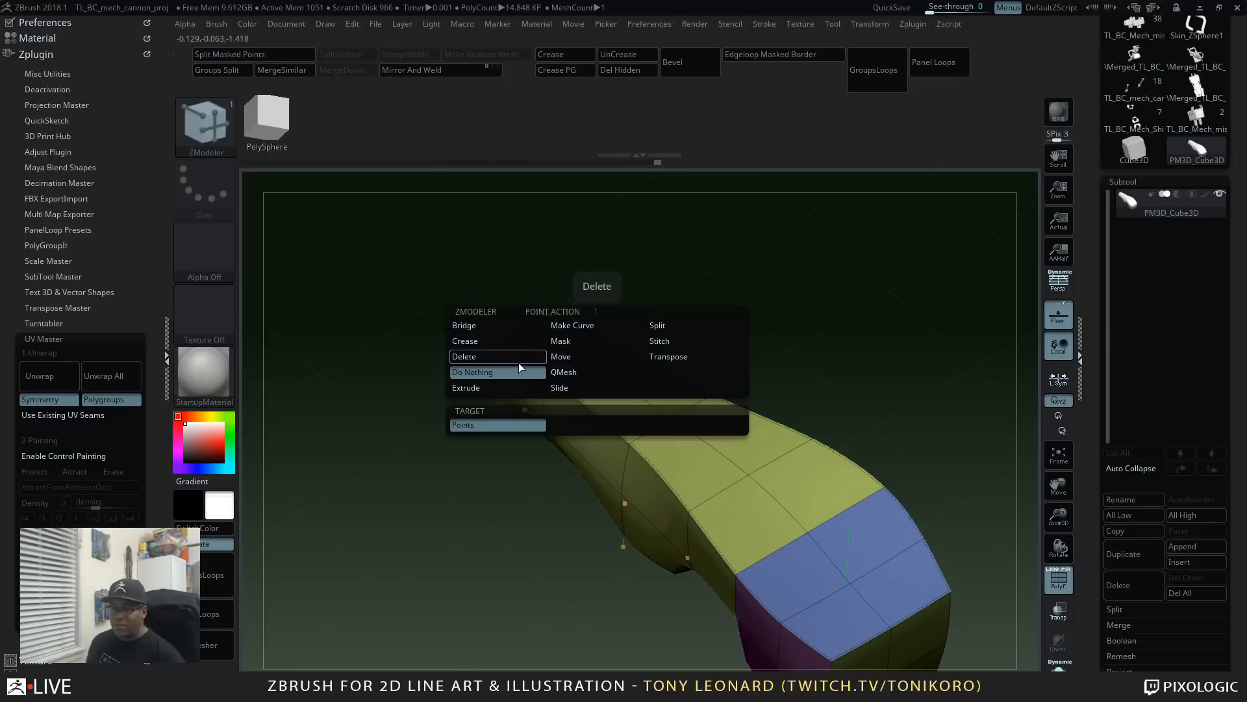
click(574, 357)
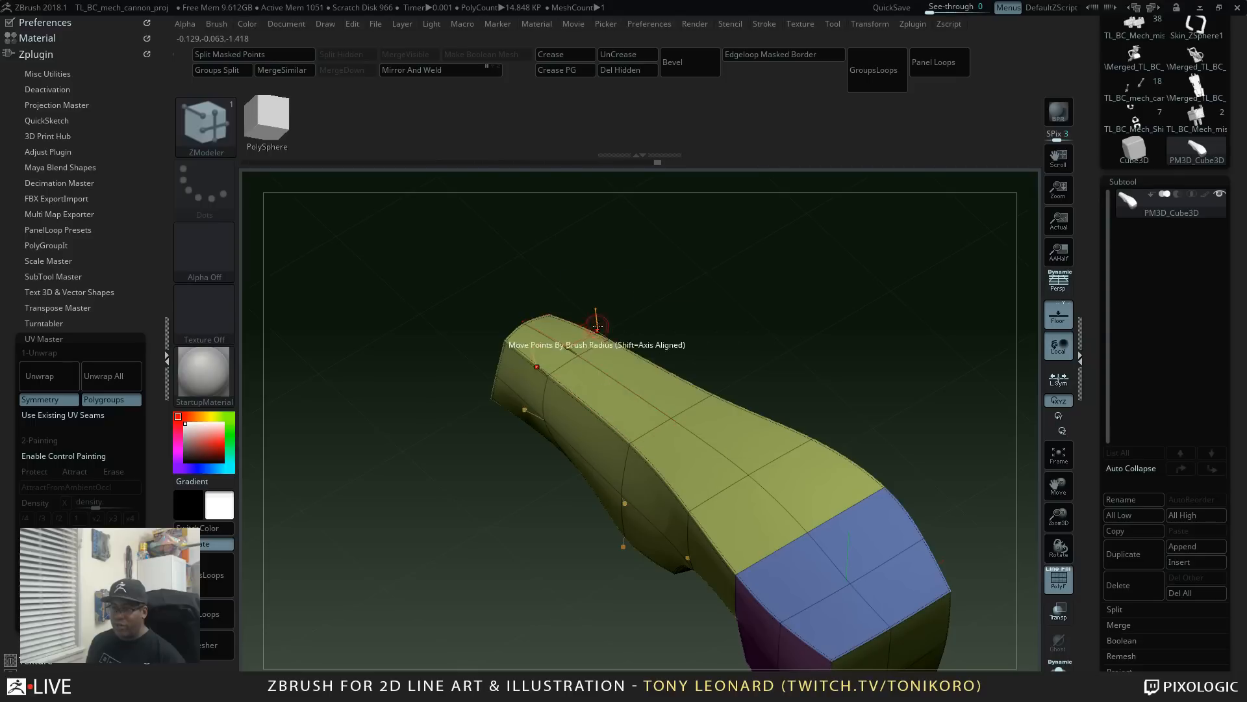
drag(597, 325, 604, 318)
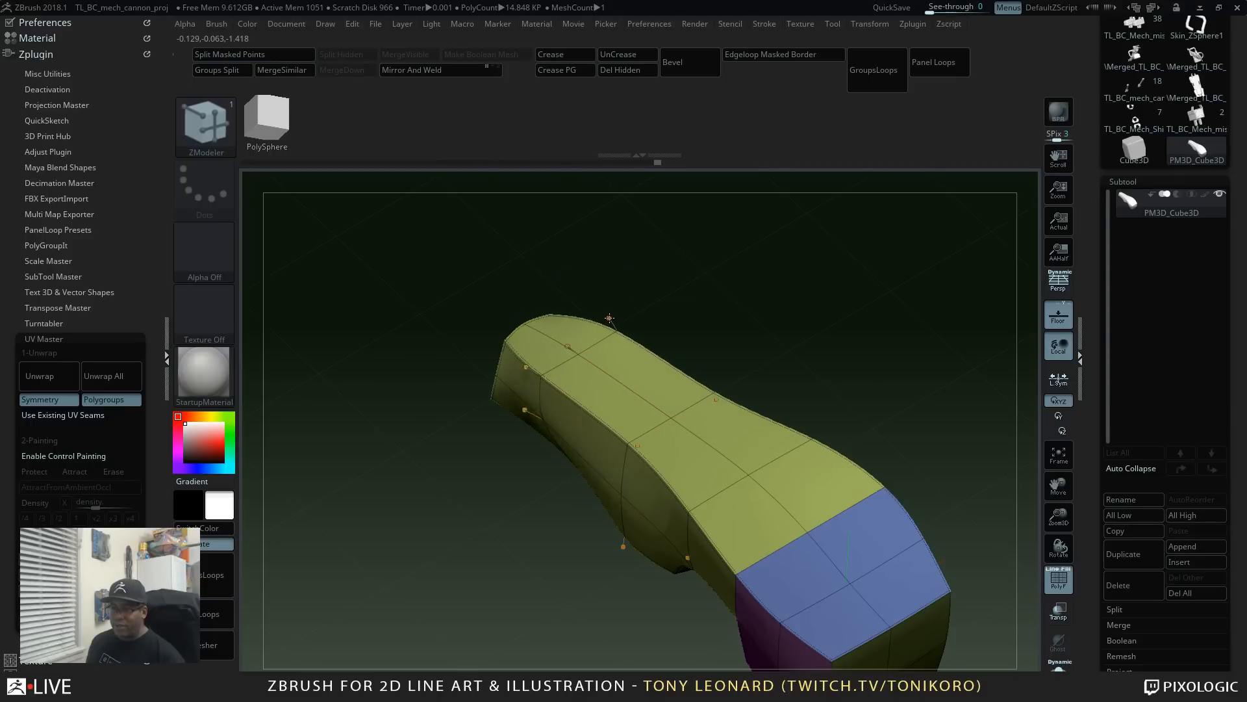
Step: Examine the reshaped arm from the side, above and around the hooked end
drag(875, 382, 858, 328)
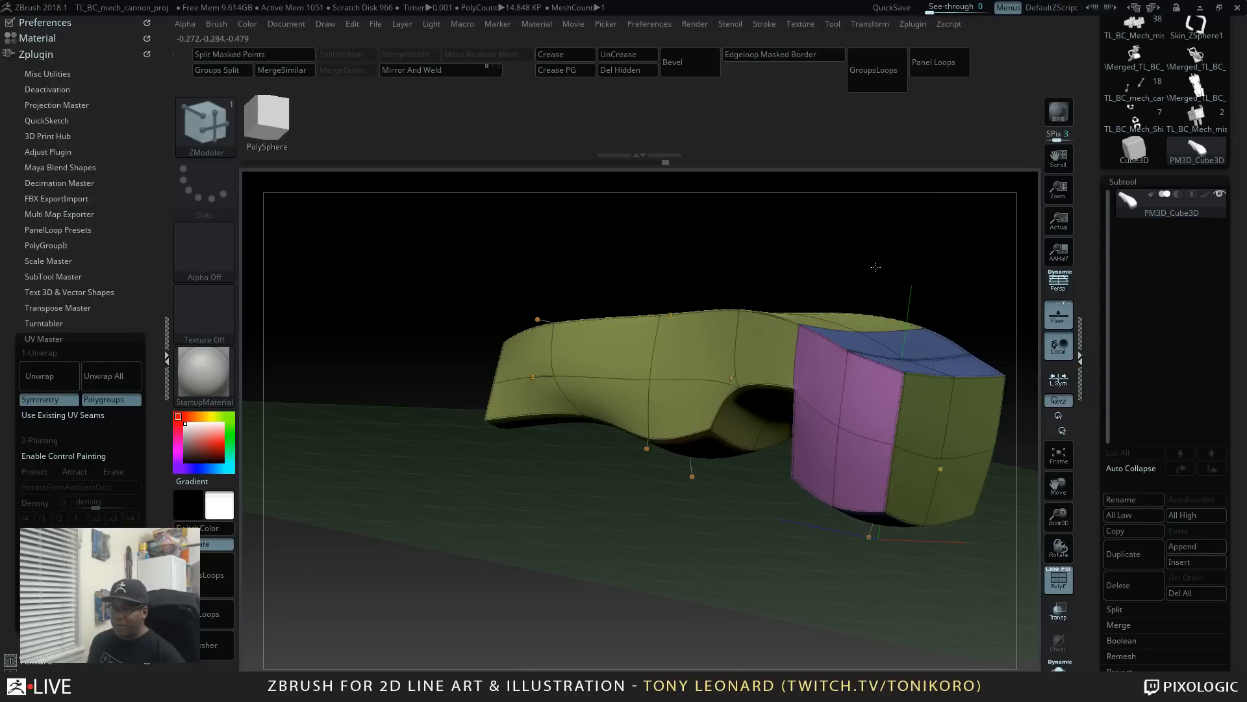
drag(875, 267, 855, 341)
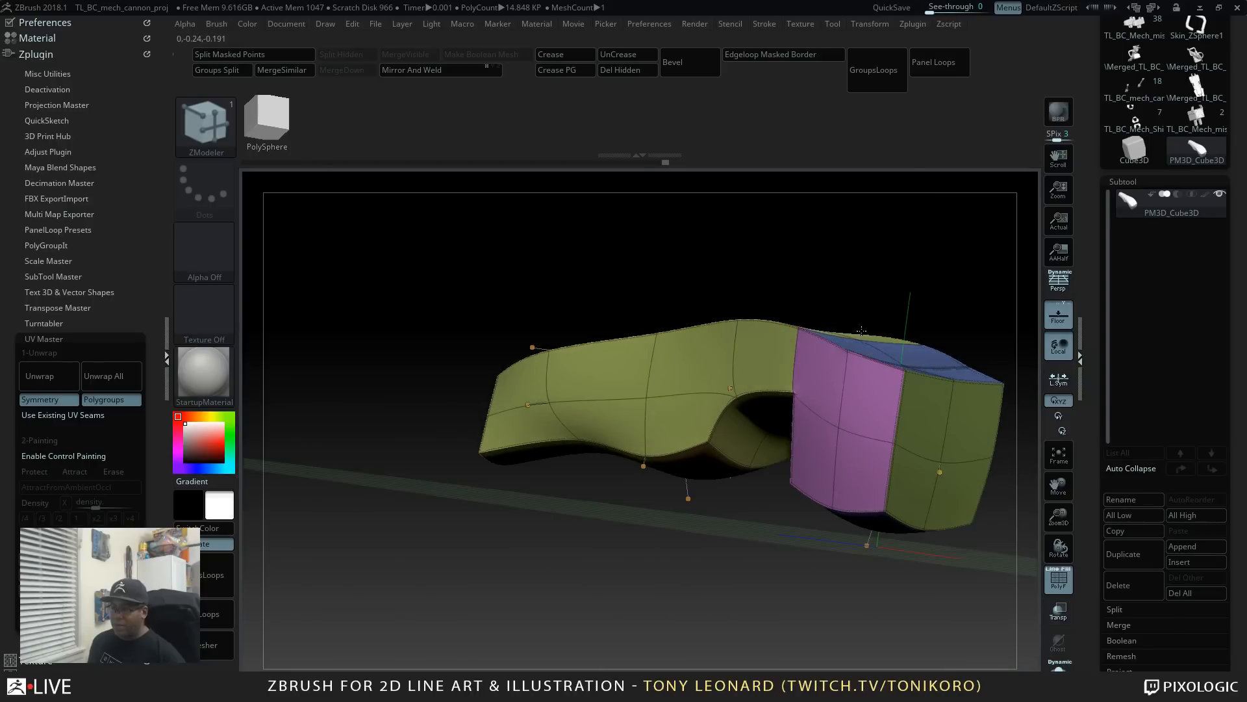
drag(869, 276, 860, 352)
click(860, 351)
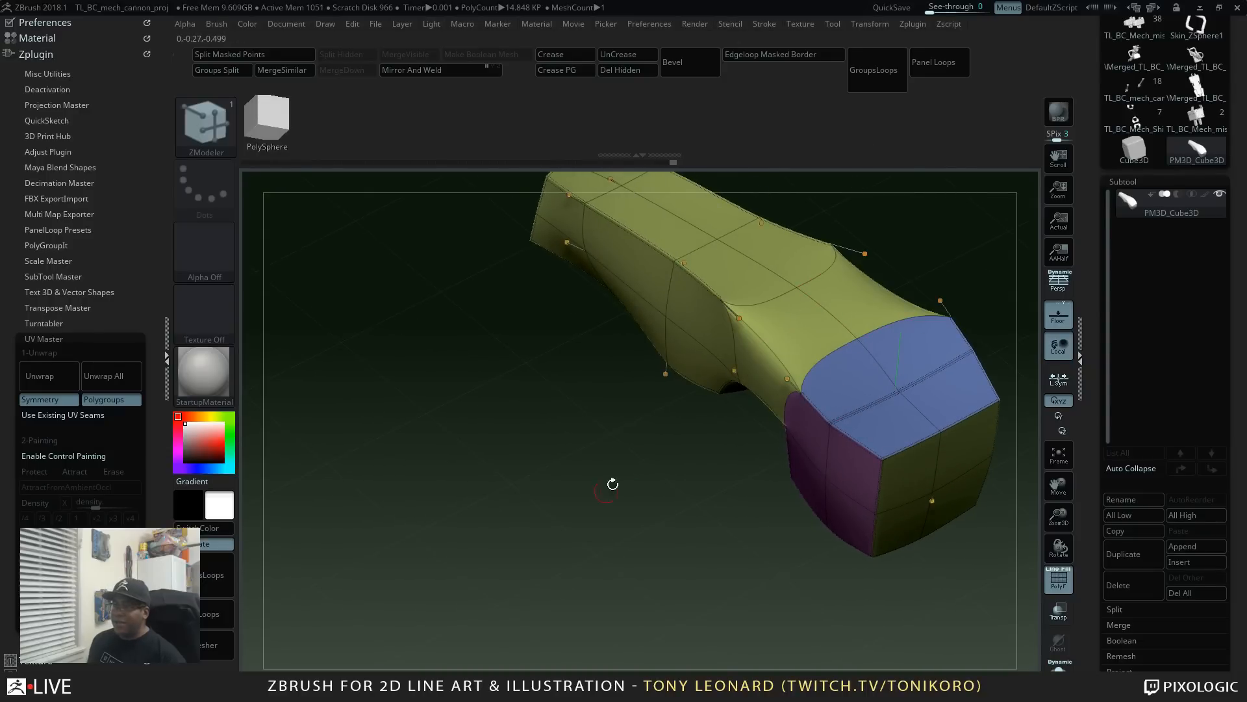
drag(612, 484, 864, 396)
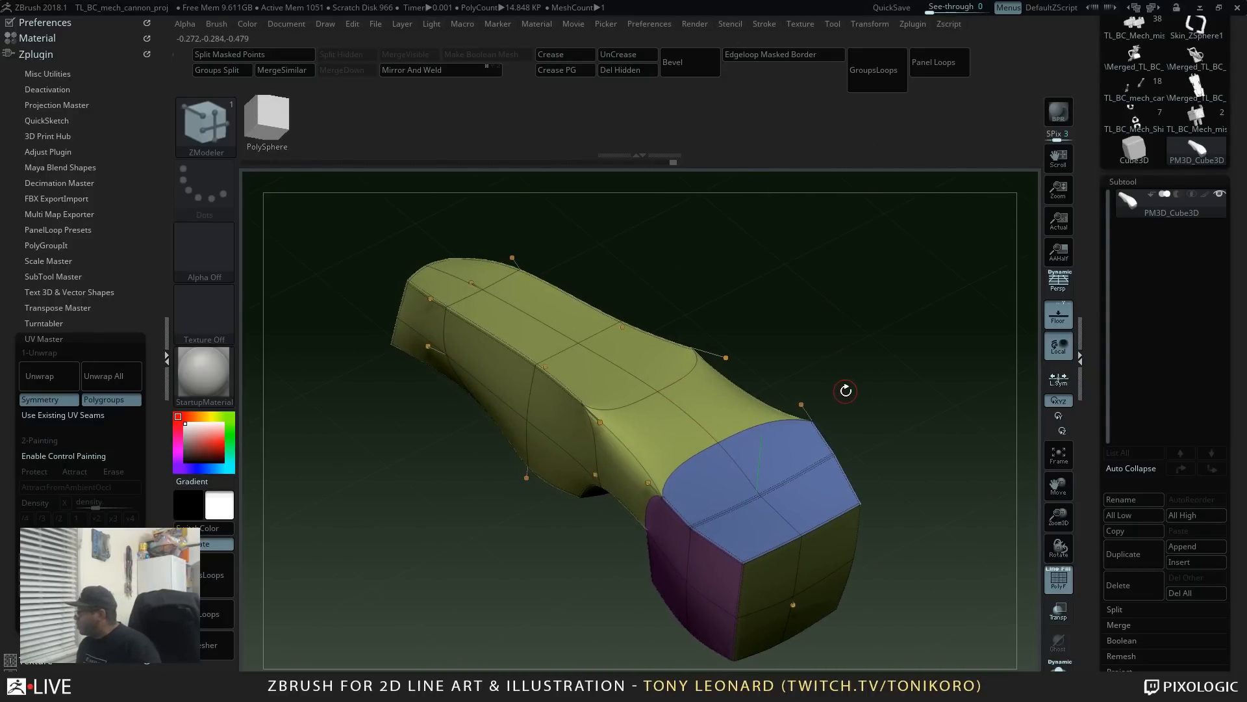
drag(789, 380, 705, 307)
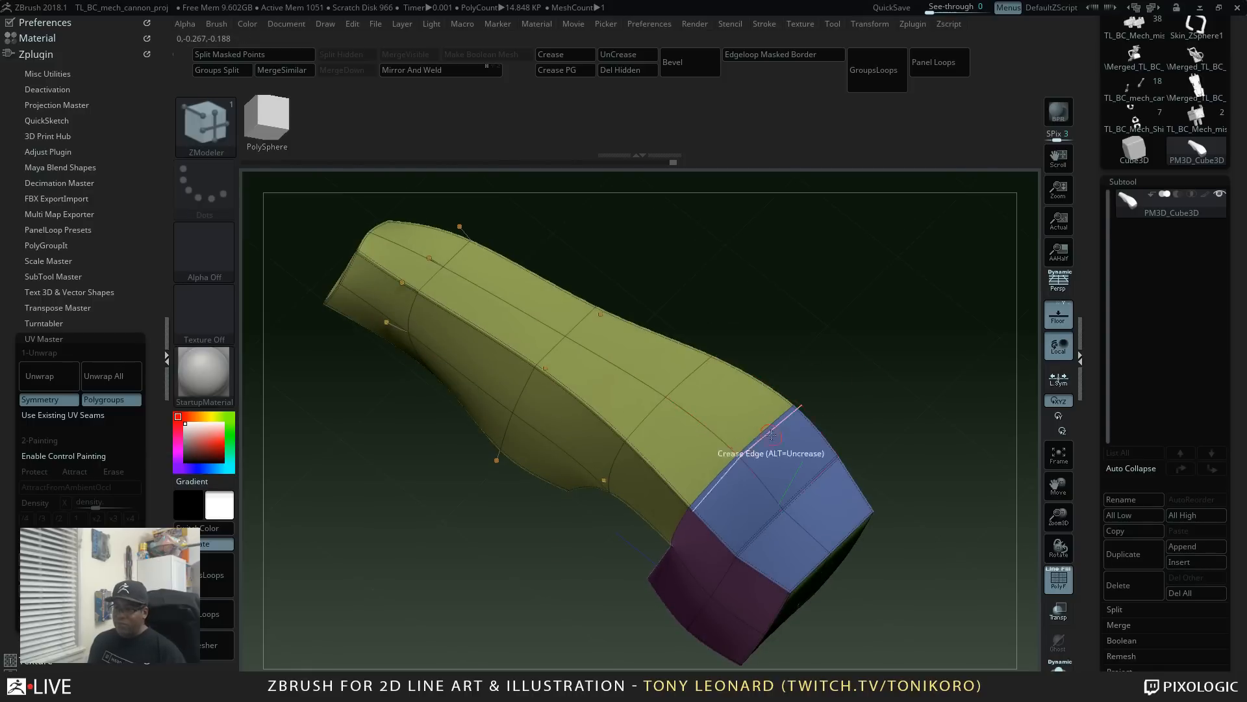
drag(852, 329, 810, 338)
Step: Set the ZModeler edge action to Insert and add single edge loops across the arm from the hooked end to the tip
key(space)
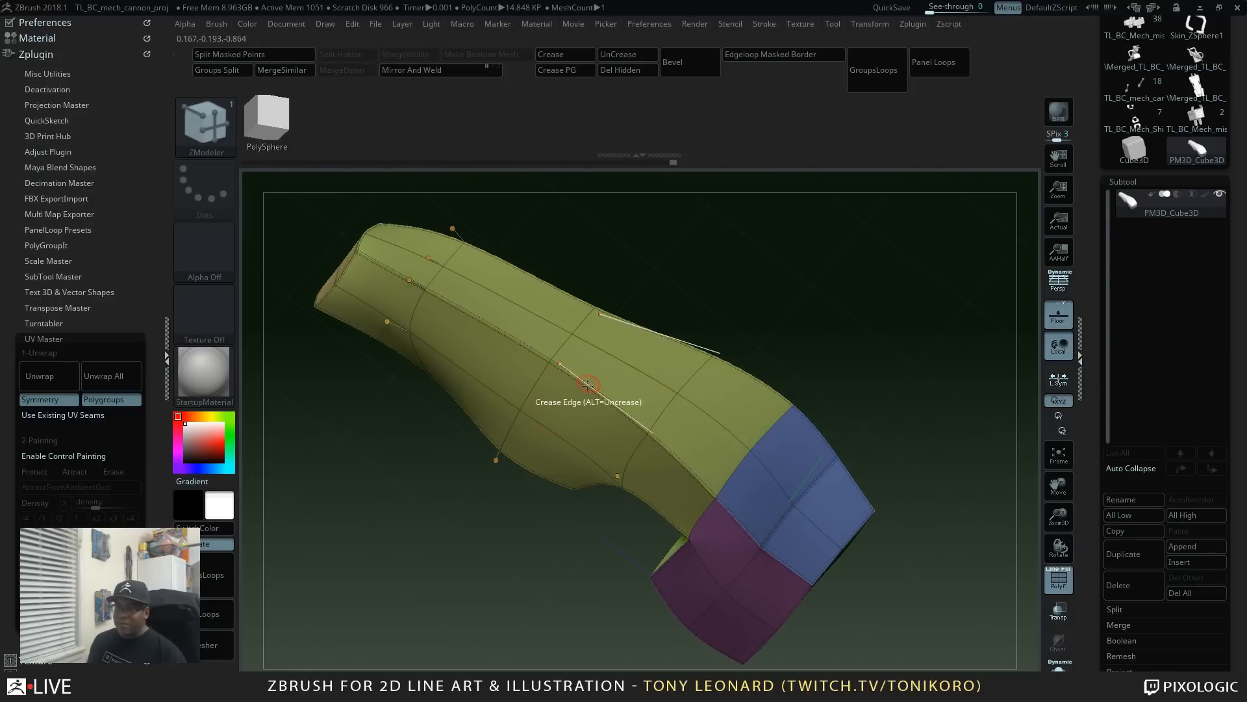
key(space)
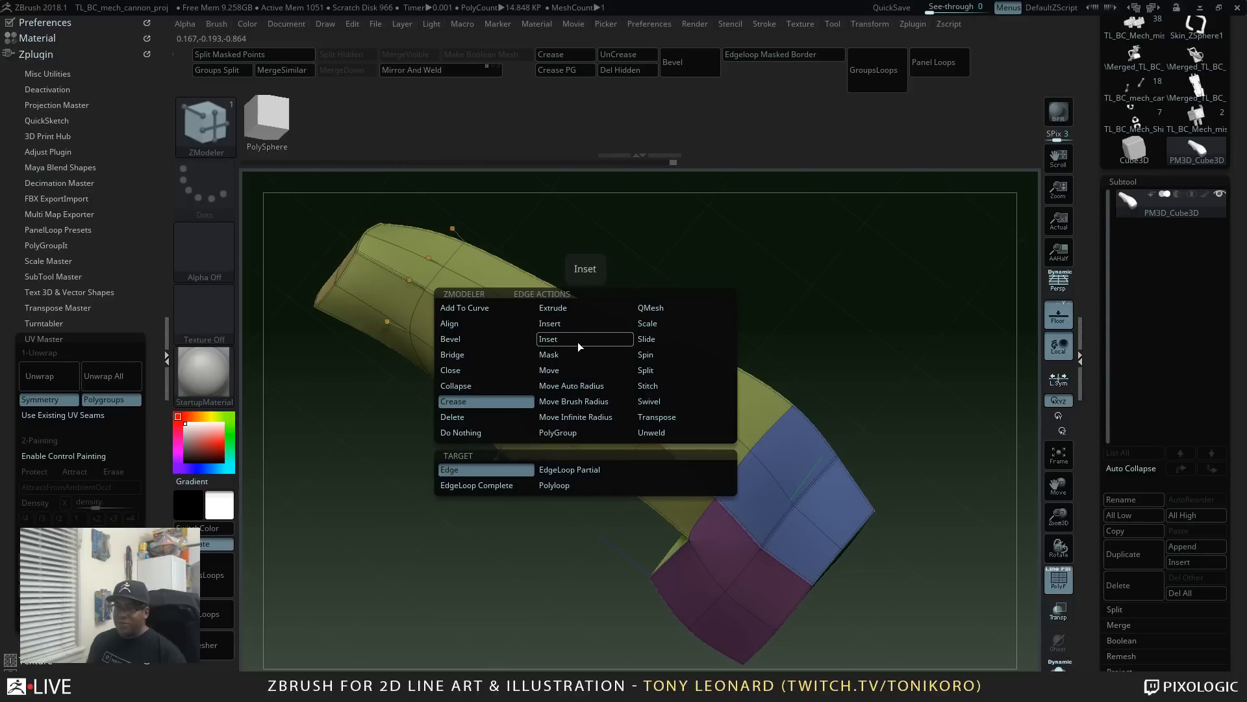
click(583, 330)
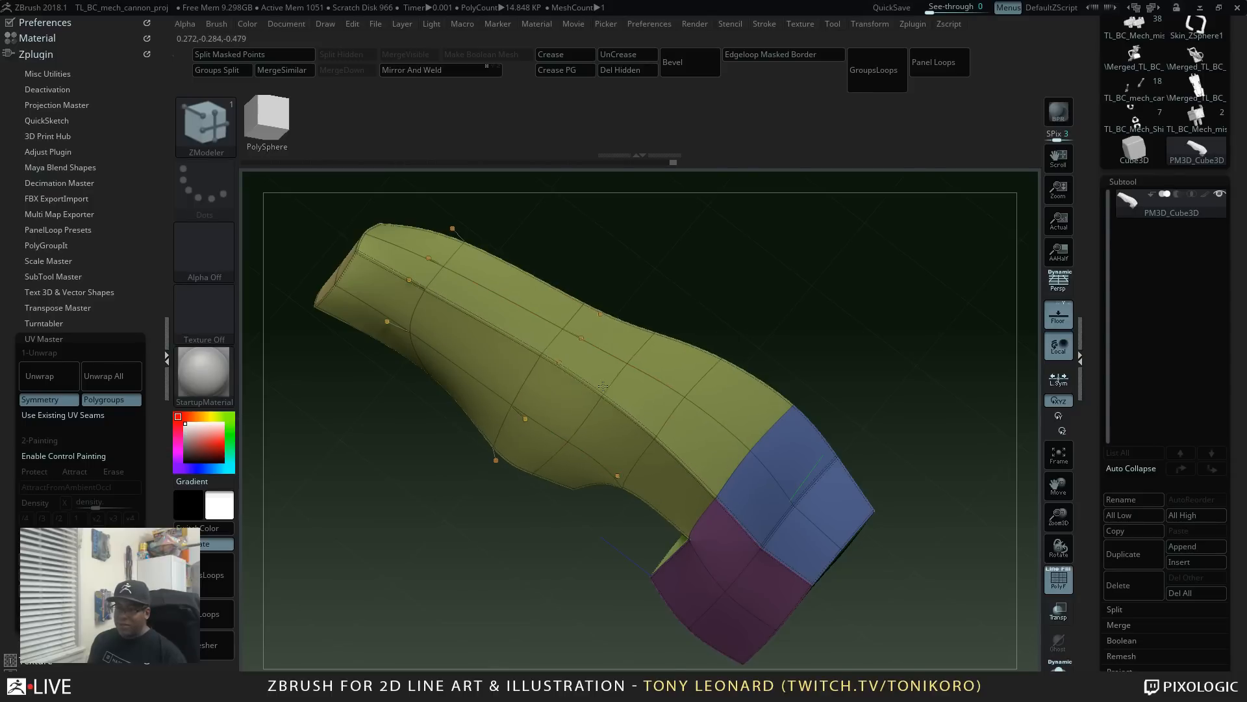
click(690, 476)
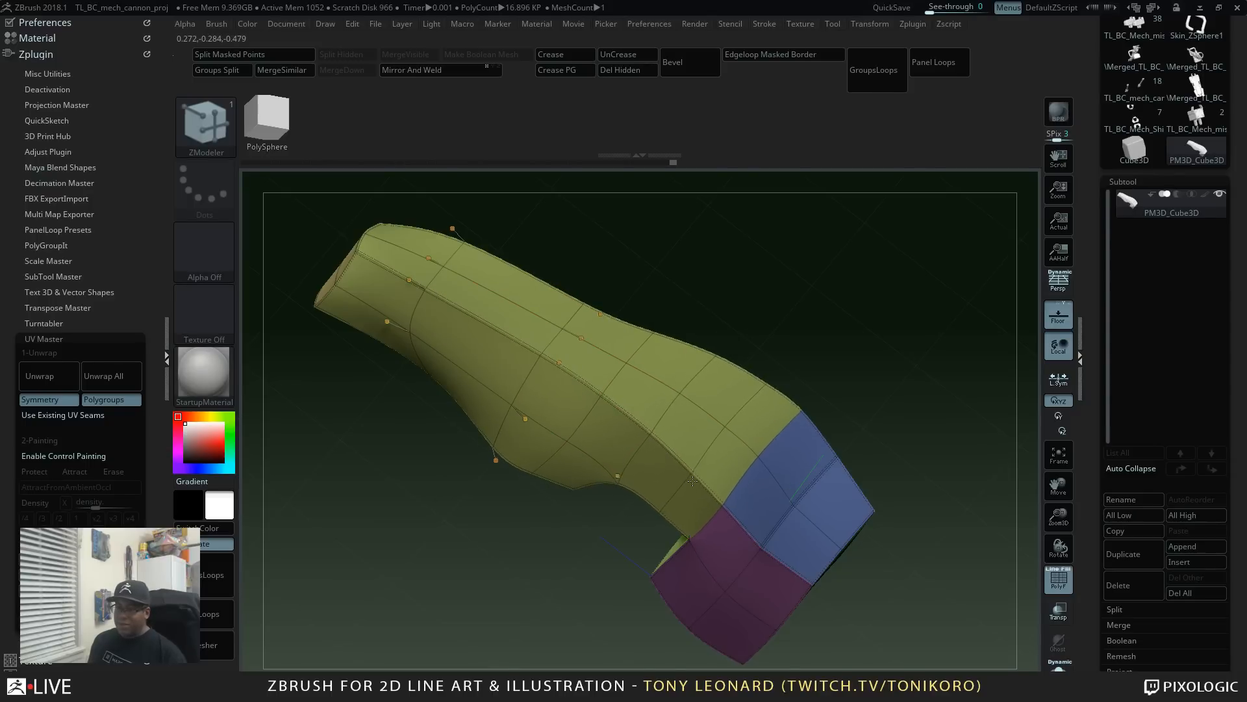
drag(827, 361, 870, 334)
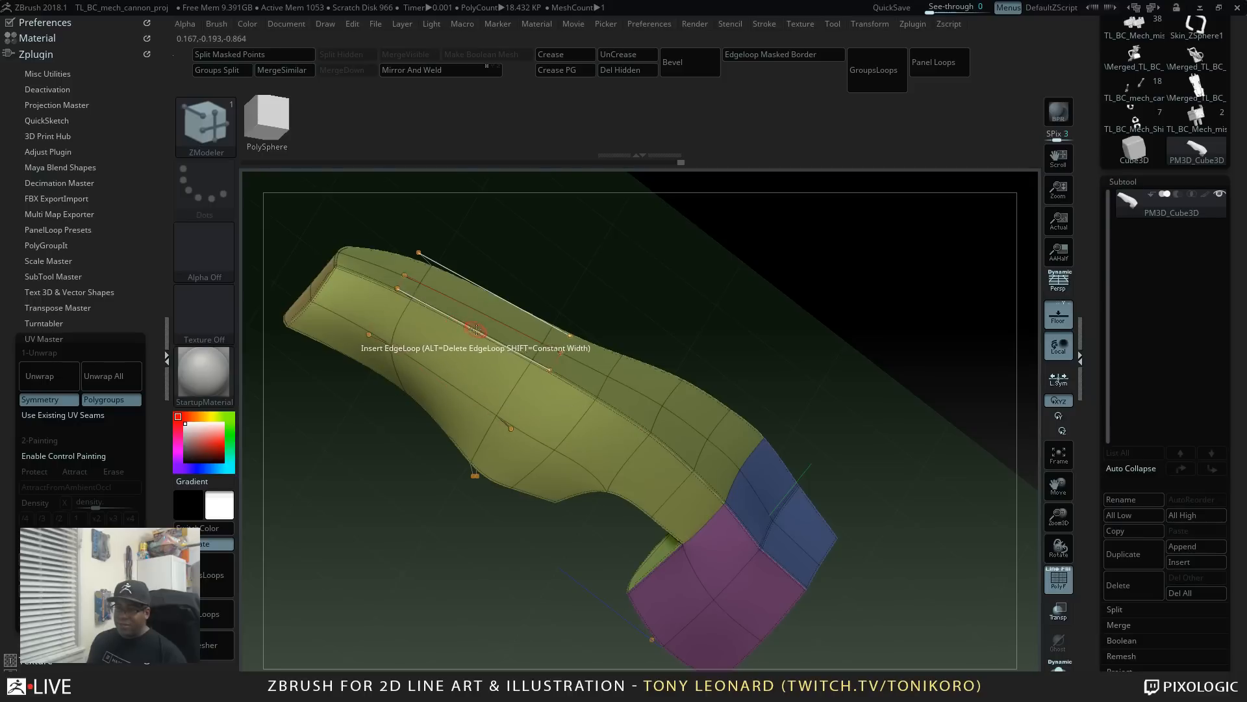
click(497, 337)
click(446, 313)
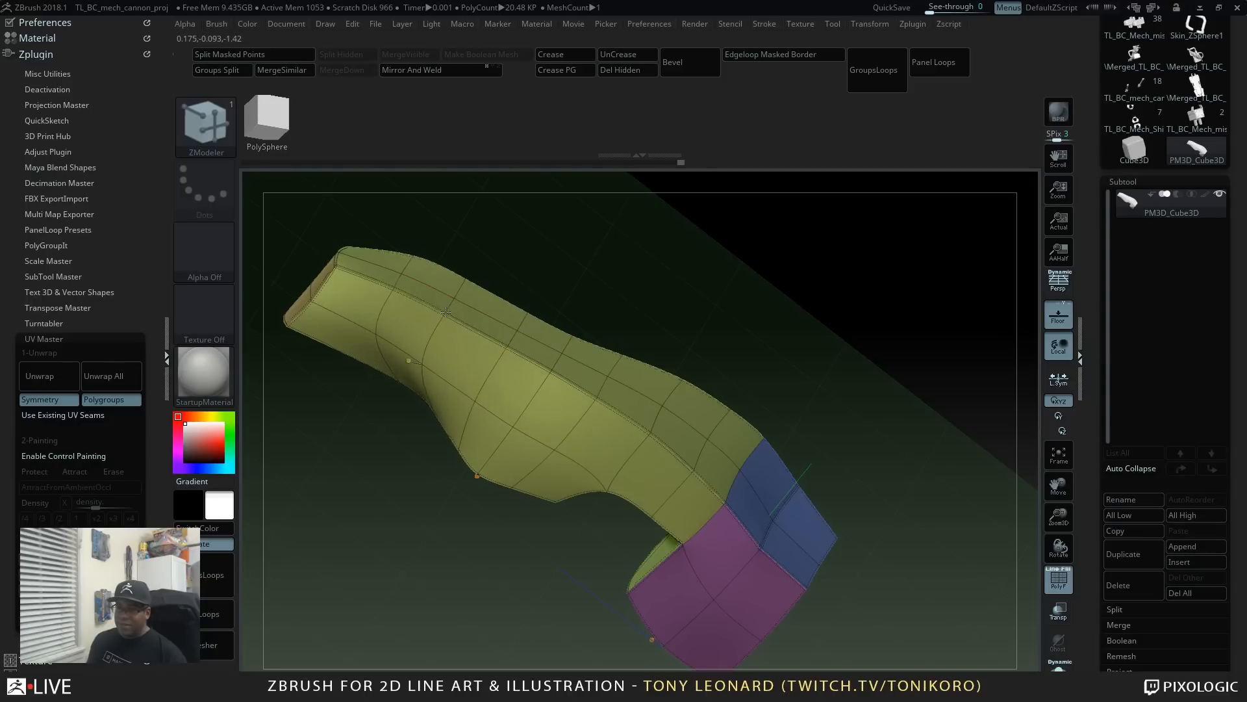
click(348, 269)
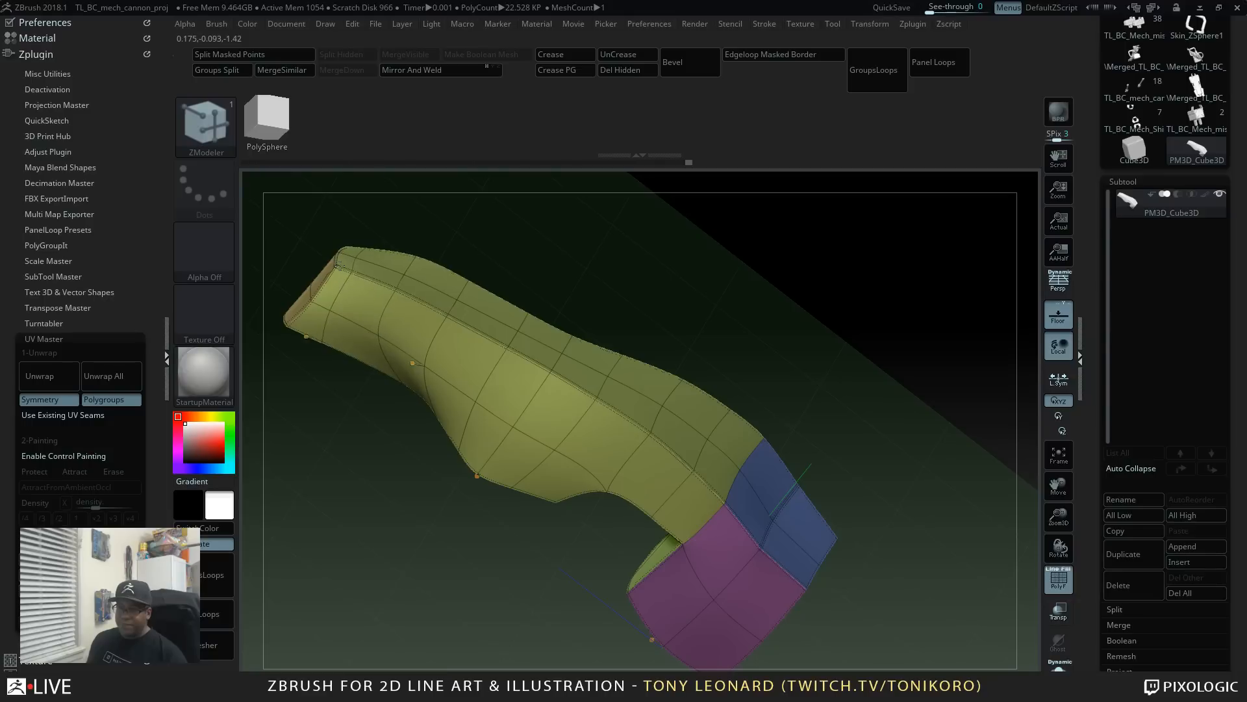
Step: Set the ZModeler edge action back to Crease and crease the middle cross edge on the blue top faces
drag(771, 312, 796, 549)
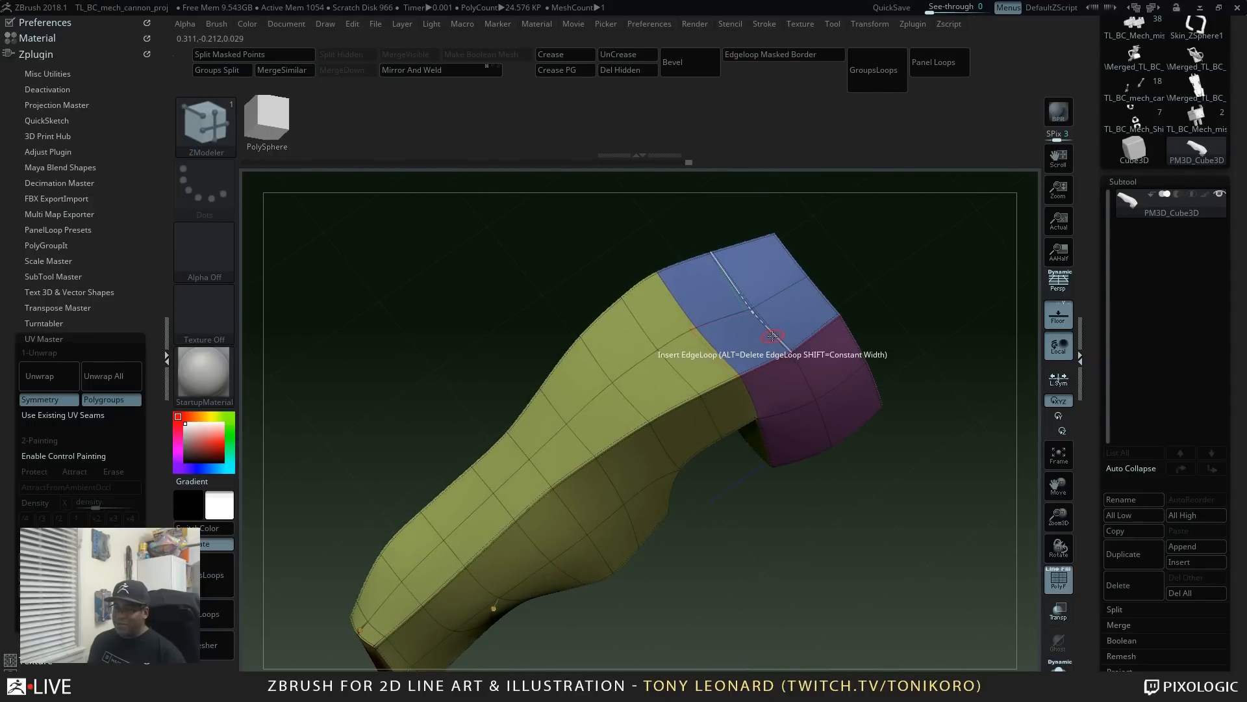
key(space)
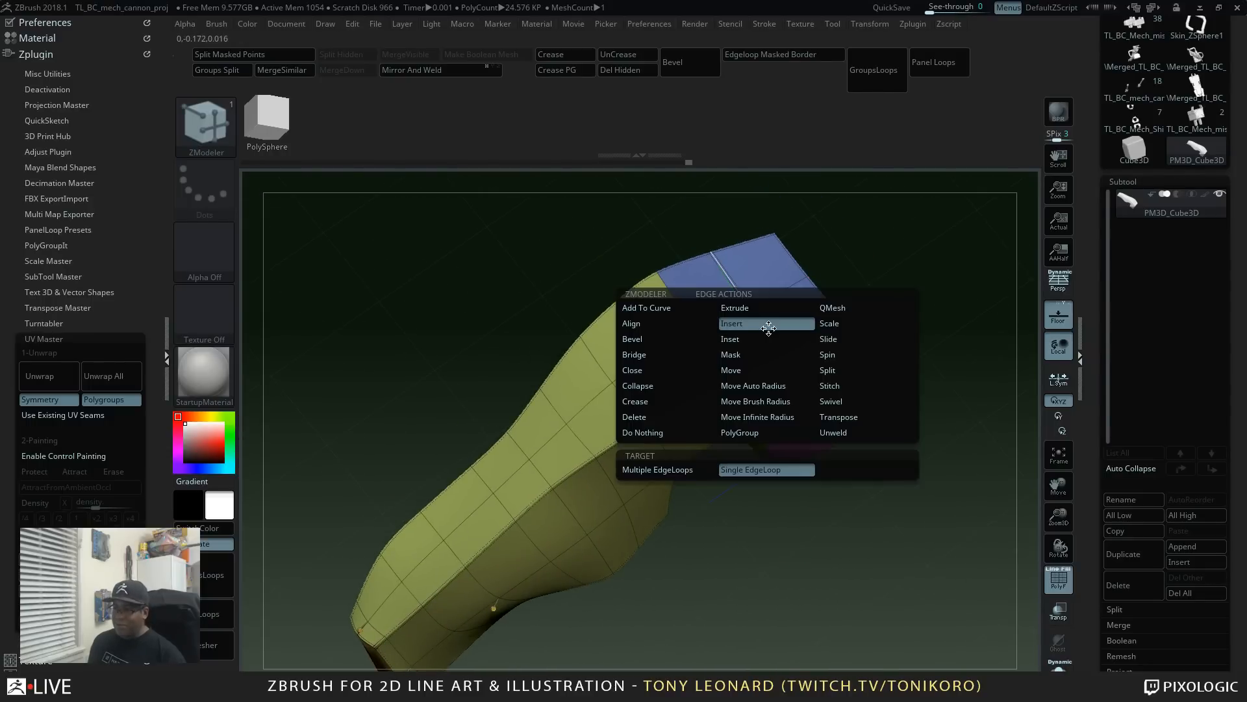
click(663, 402)
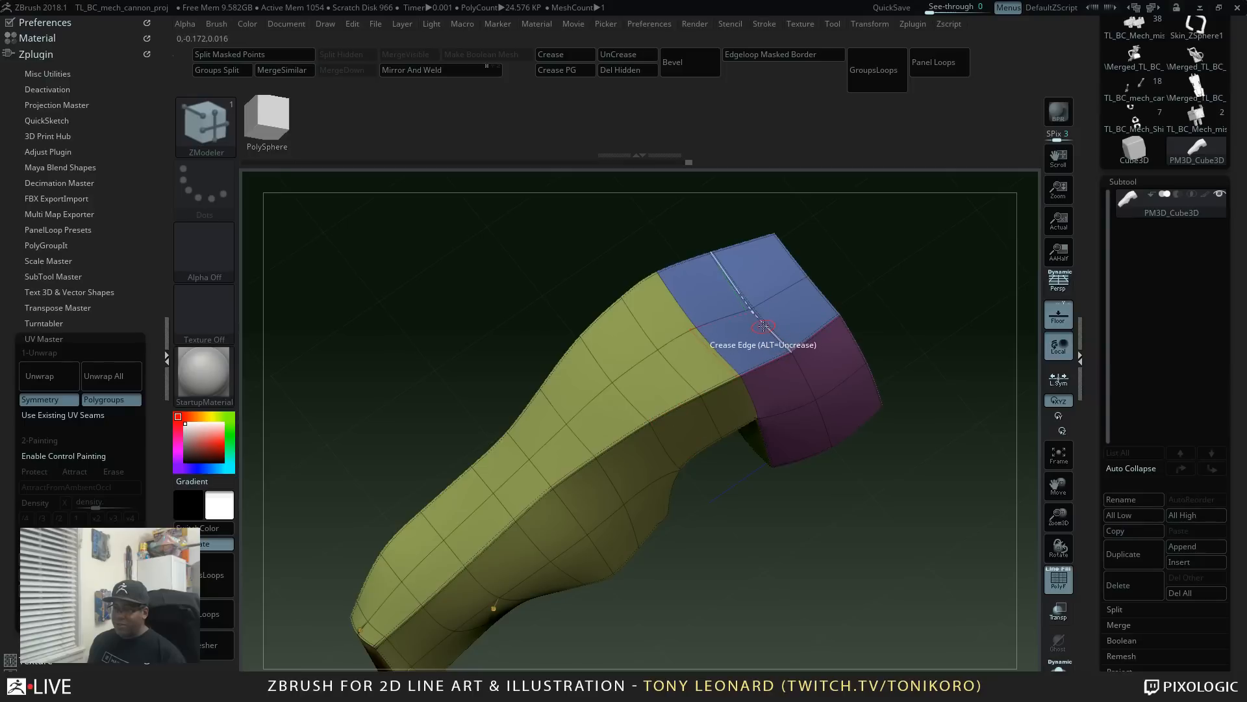
click(765, 329)
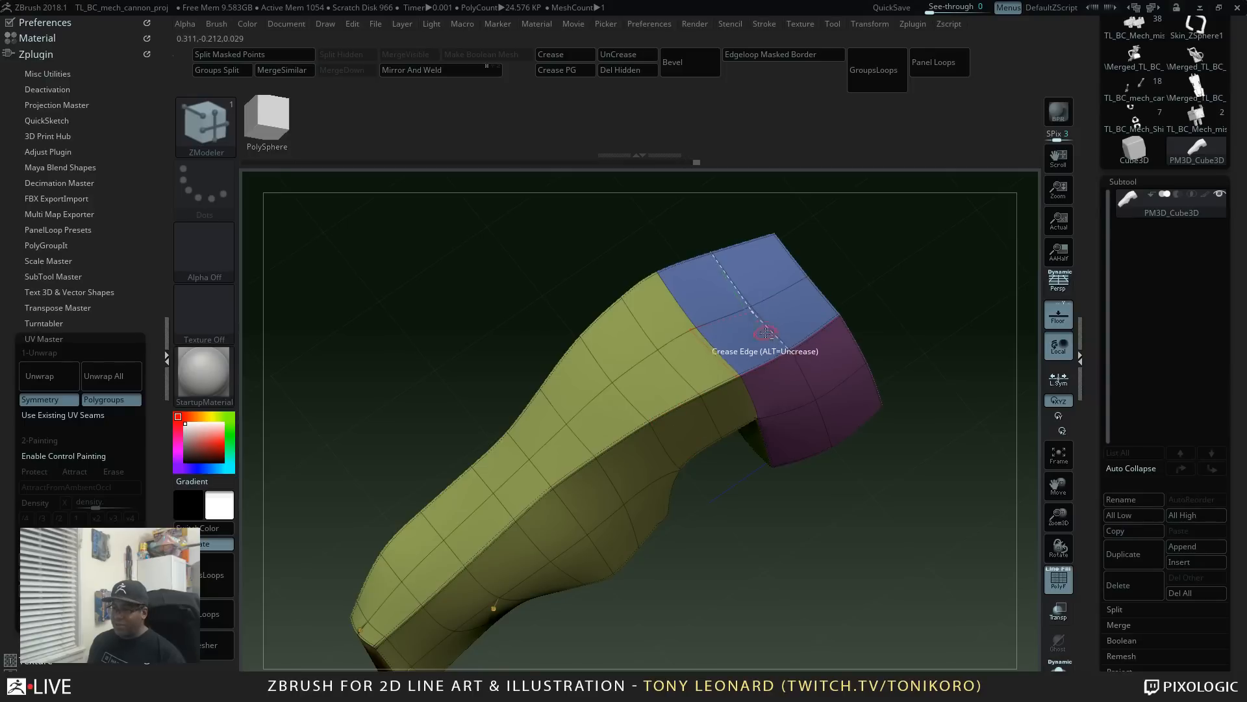
Step: Review the Crease edge target options and examine the arm's edge flow from the tip, side and above
drag(859, 255, 952, 520)
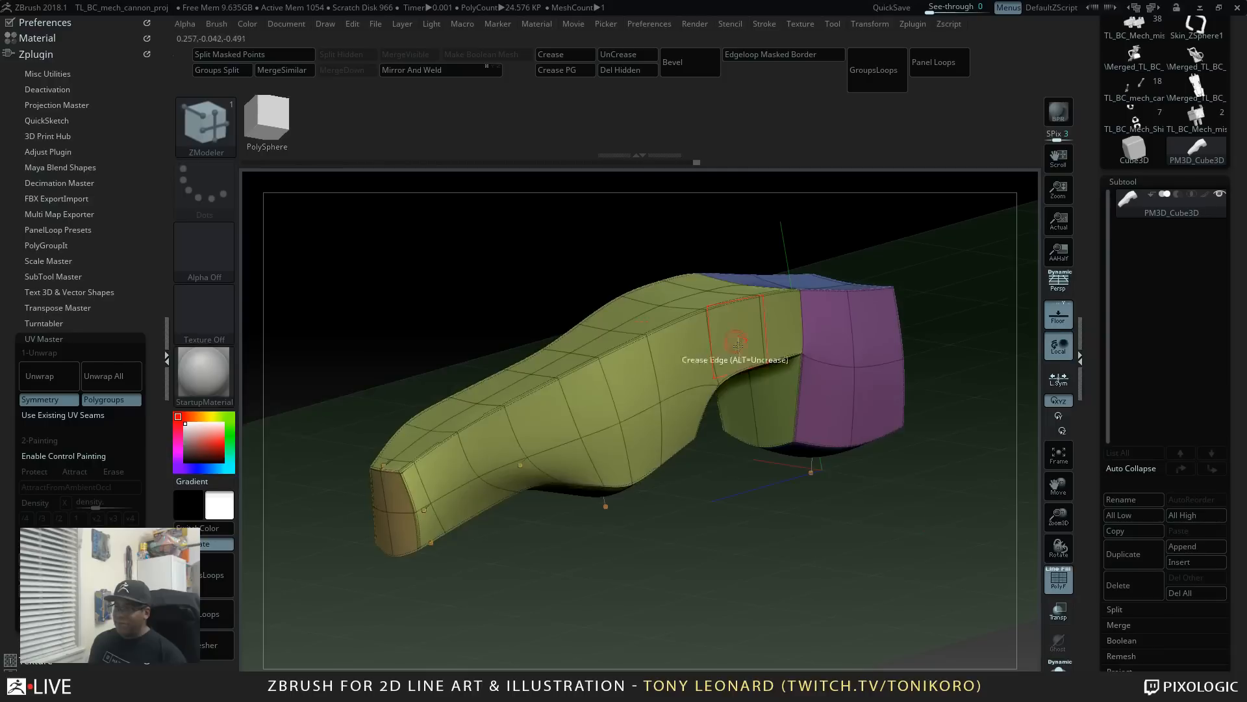
key(space)
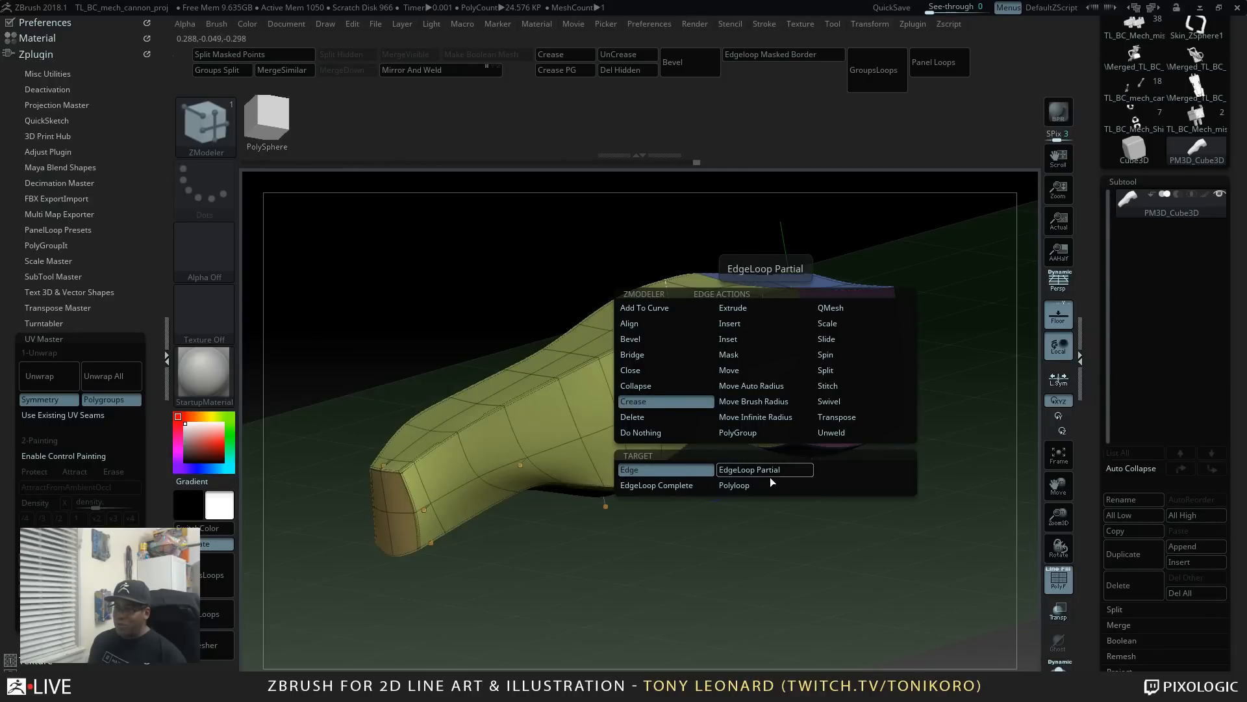
click(695, 487)
drag(700, 556, 697, 499)
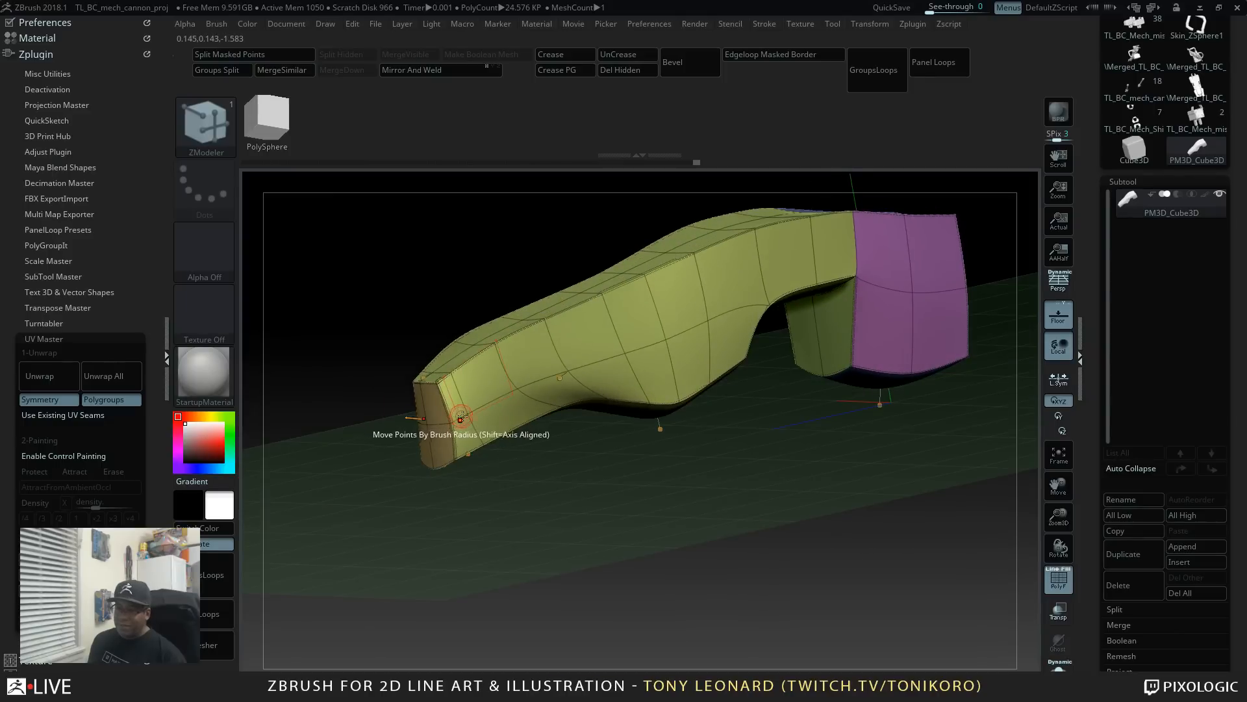
drag(505, 519, 578, 579)
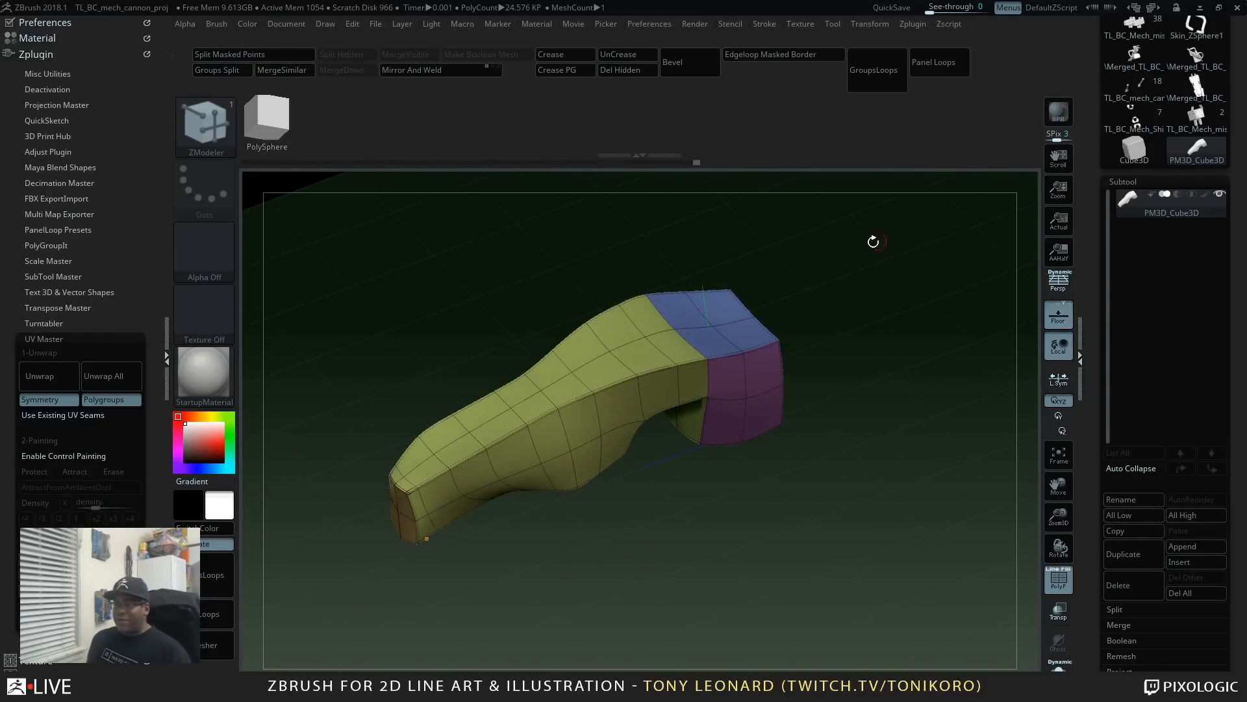
click(434, 487)
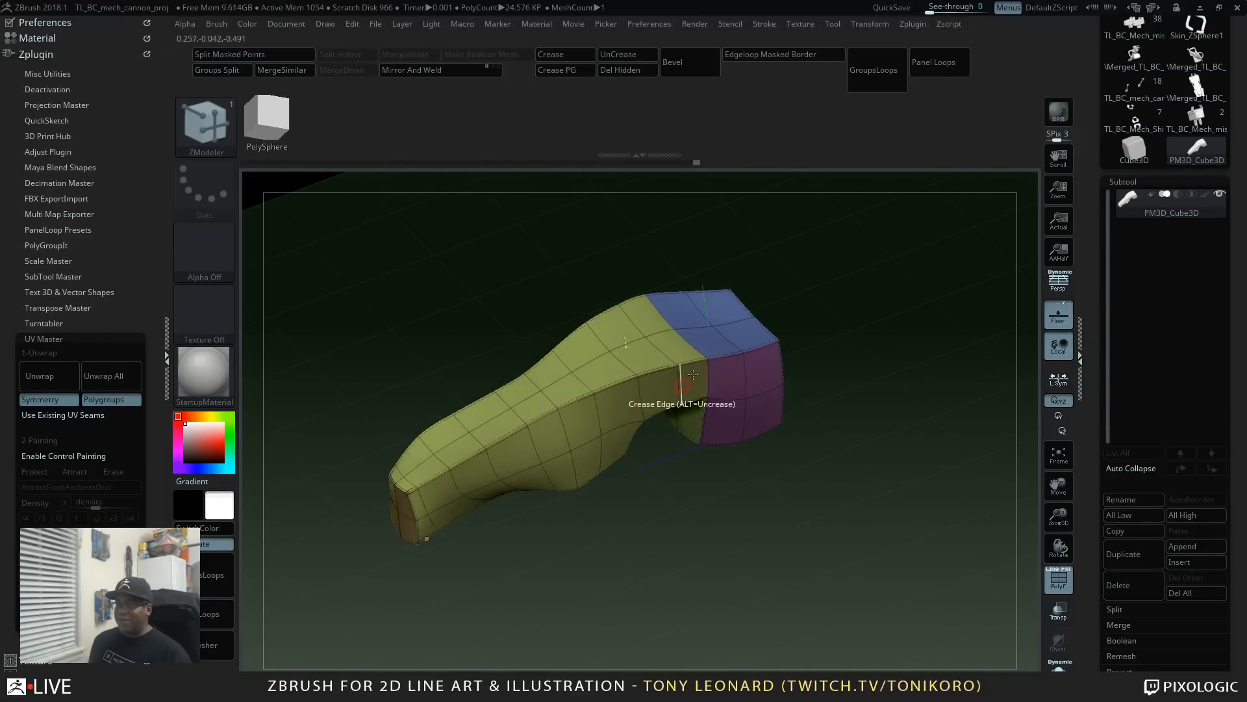
Step: Snap the model to a straight side view and choose SelectLasso as the visibility selection brush
shift+drag(810, 542, 343, 466)
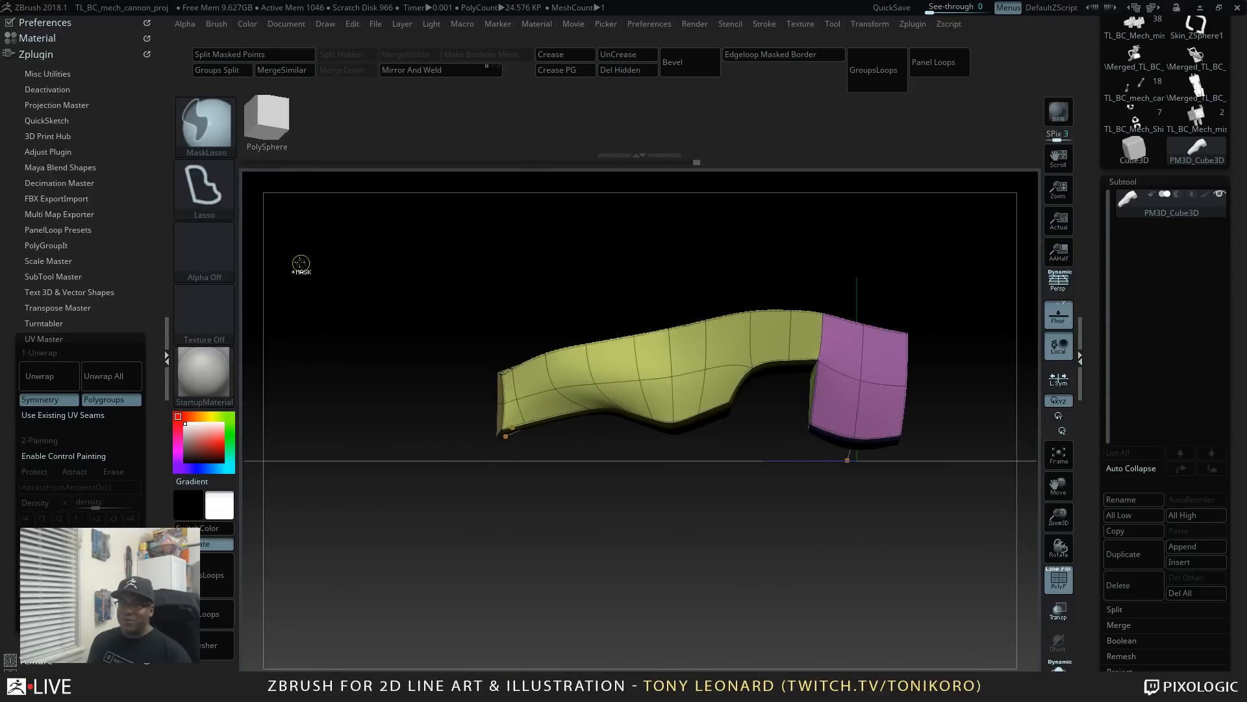
key(ctrl+shift)
click(216, 123)
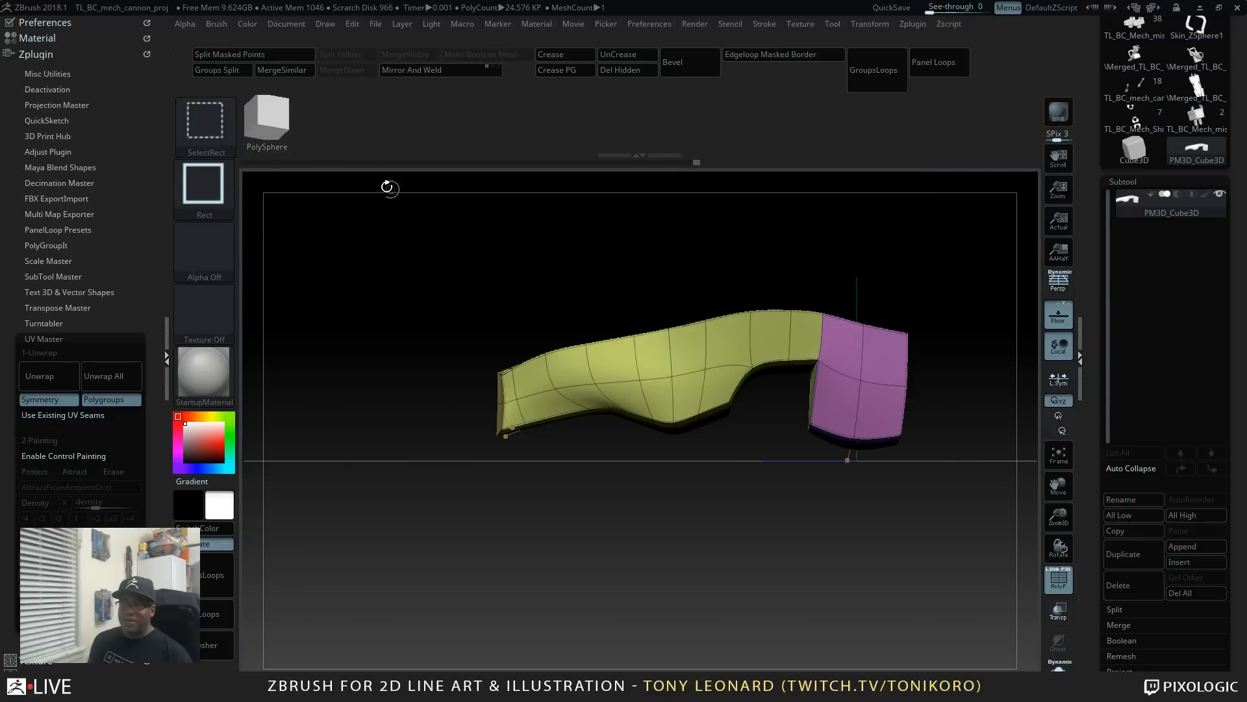
click(211, 139)
click(430, 198)
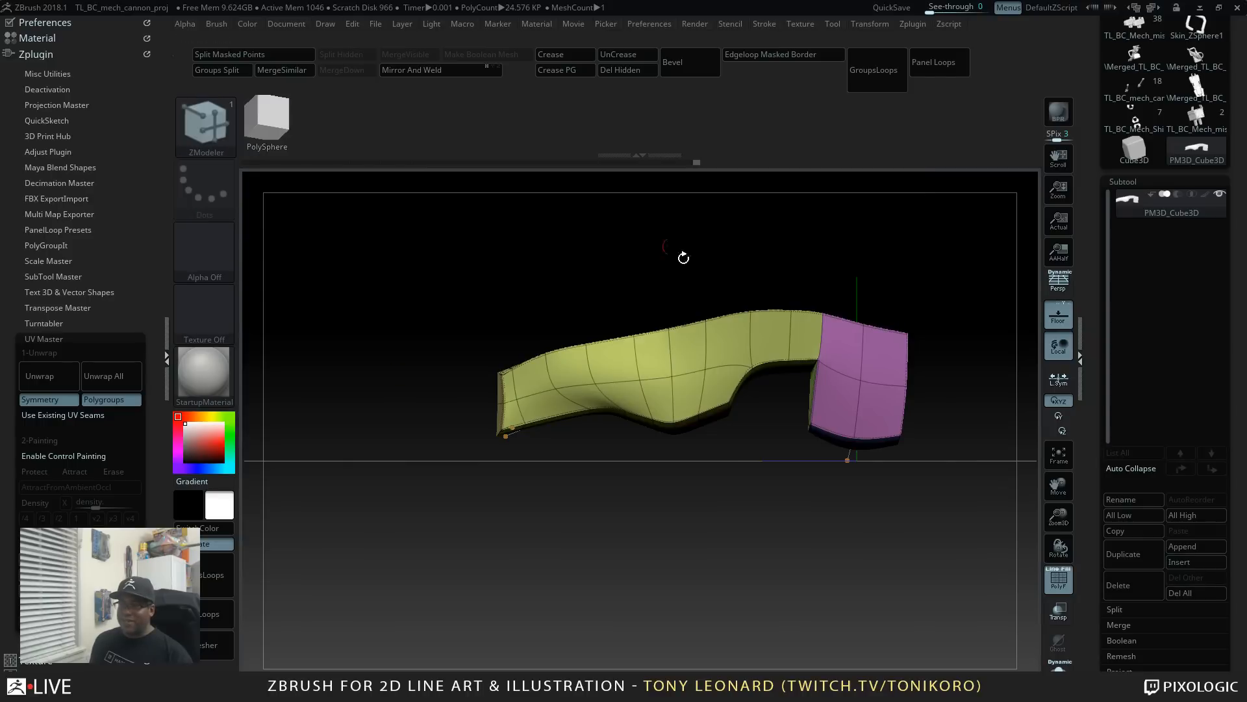
Step: Isolate the strip of top faces with the selection lasso and examine it
mouse_move(592, 280)
ctrl+shift+mouse_down()
mouse_move(494, 295)
mouse_move(458, 370)
mouse_move(765, 339)
ctrl+shift+mouse_up()
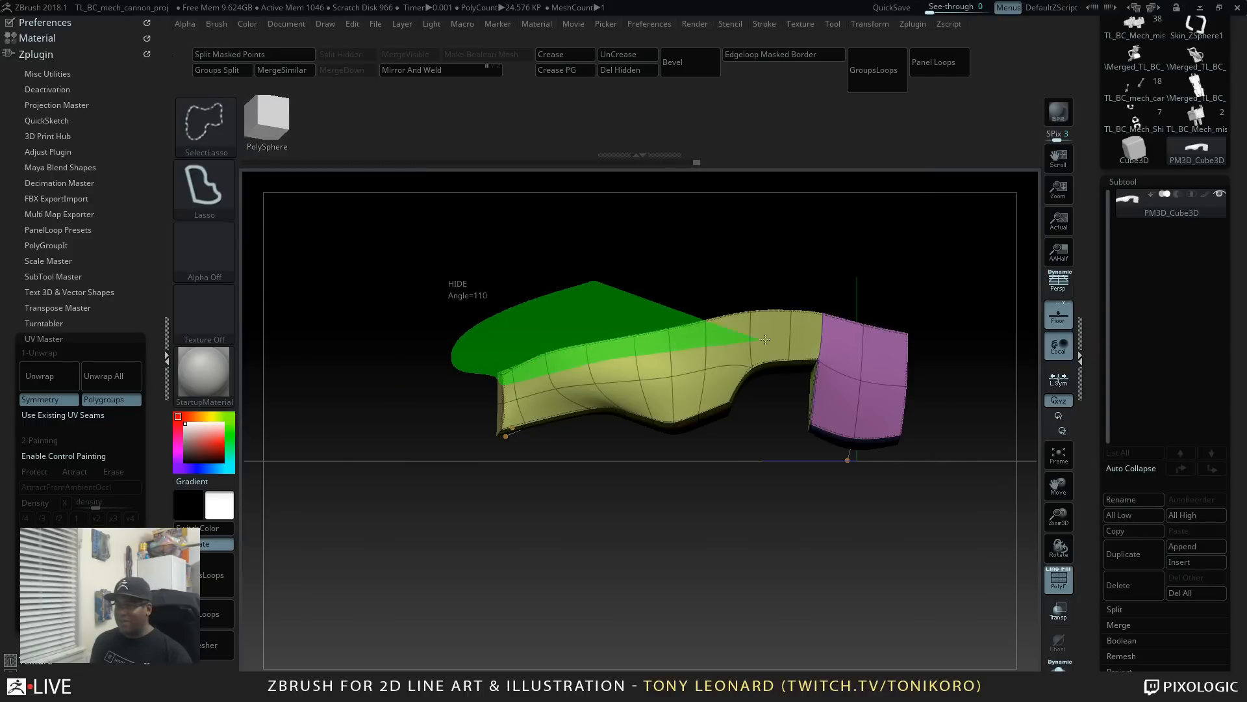
mouse_move(899, 367)
ctrl+shift+mouse_down()
mouse_move(935, 255)
mouse_move(929, 344)
ctrl+shift+mouse_up()
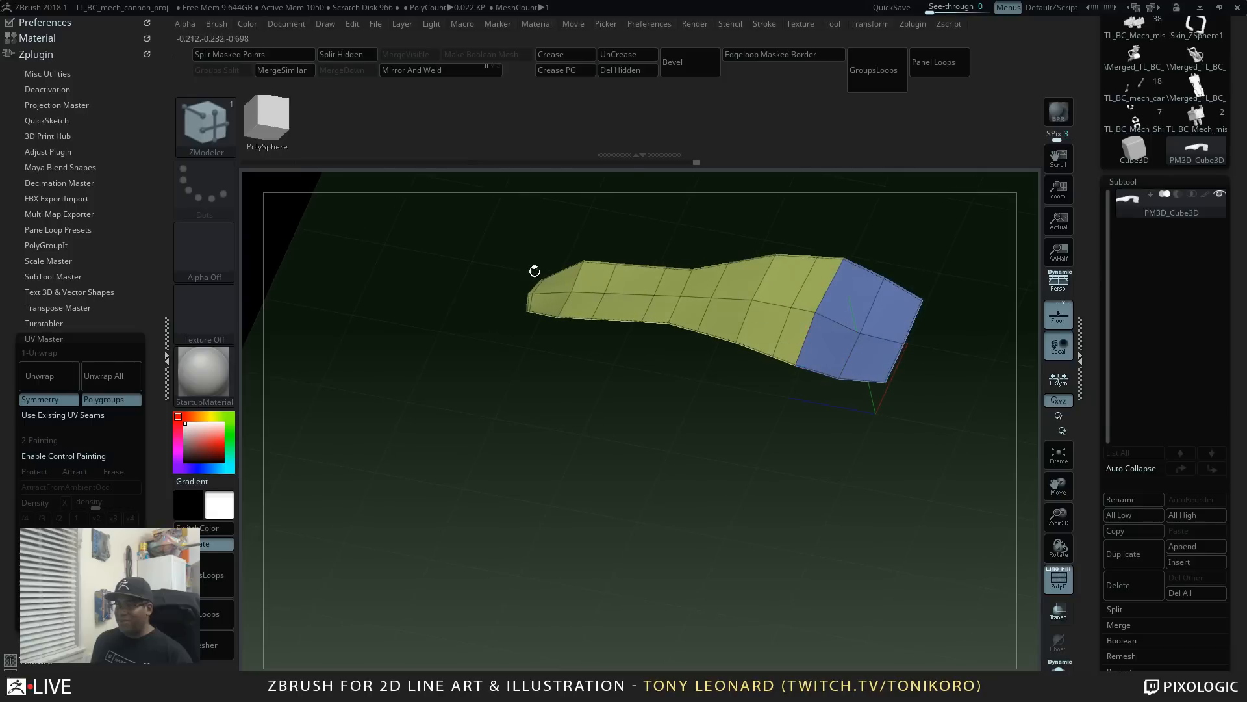
drag(671, 539, 585, 411)
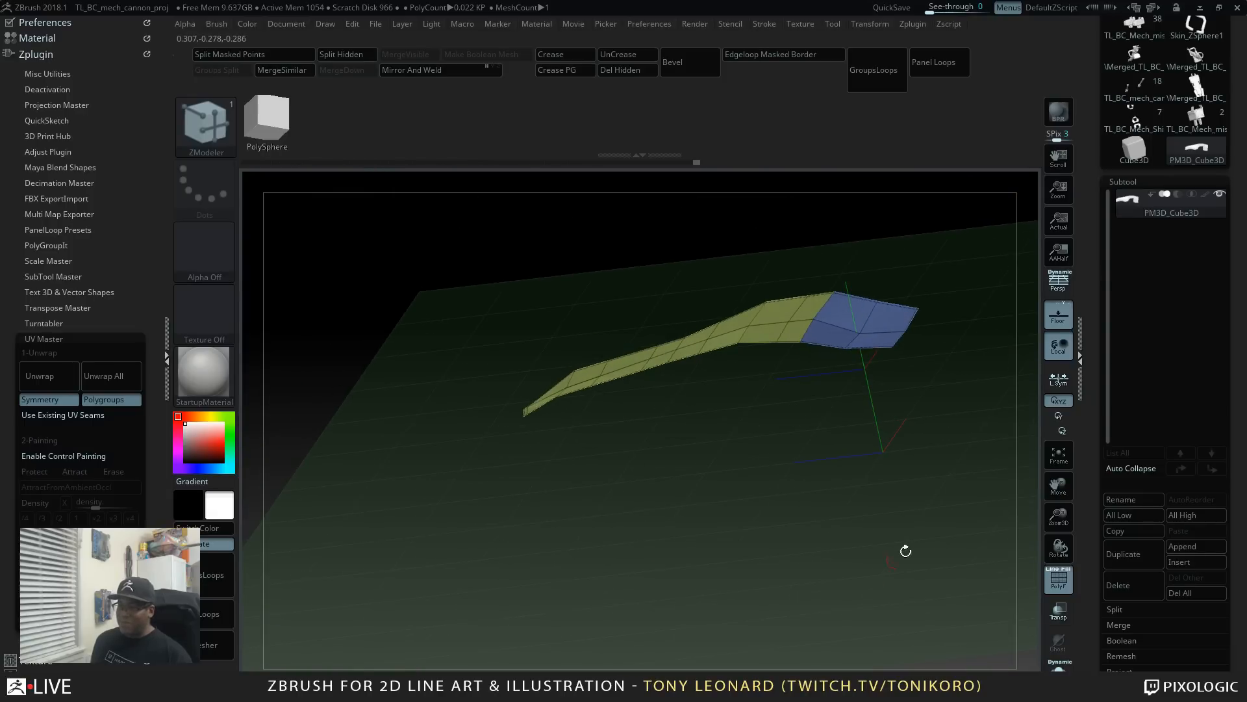
drag(906, 551, 934, 552)
Step: Invert the visibility to show the remaining faces, and restore the whole mesh to view
drag(380, 490, 508, 579)
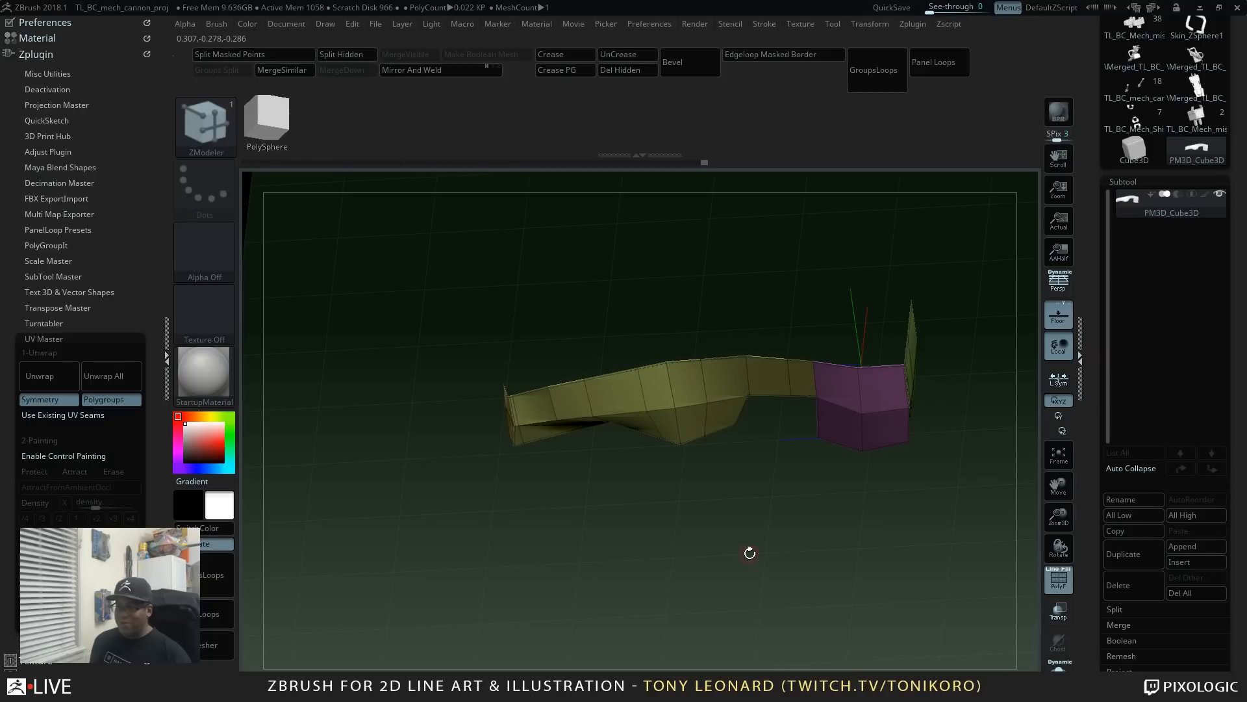
ctrl+shift+click(751, 567)
mouse_move(751, 566)
mouse_down()
mouse_move(721, 530)
mouse_move(728, 562)
mouse_move(776, 575)
mouse_move(695, 597)
mouse_move(816, 579)
mouse_move(796, 552)
mouse_move(808, 599)
mouse_move(683, 601)
mouse_up()
drag(667, 490, 619, 504)
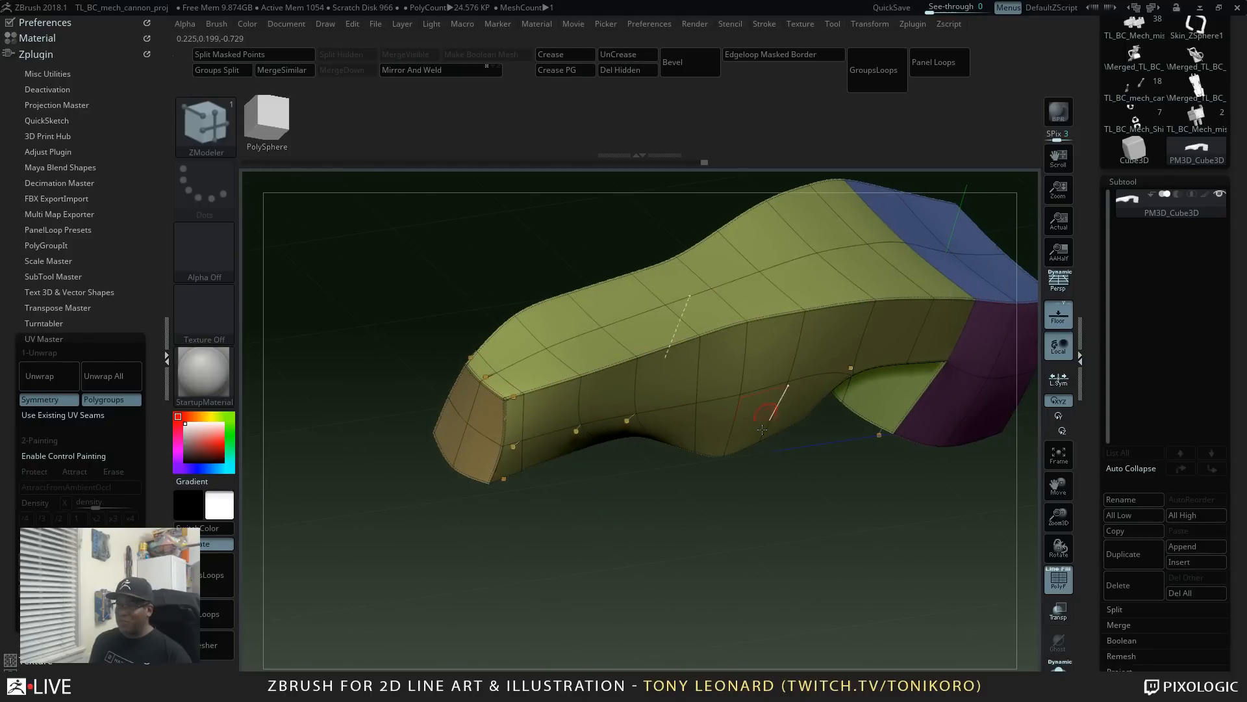
drag(762, 429, 787, 533)
drag(913, 426, 900, 565)
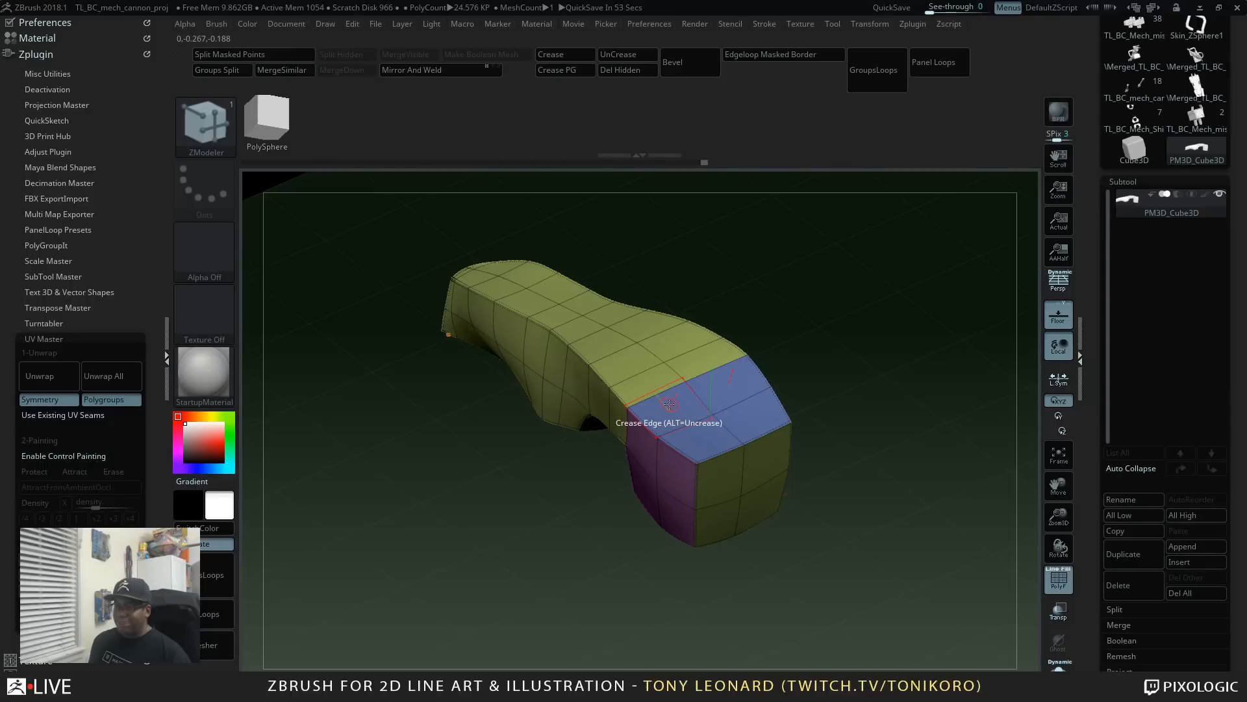
Step: QMesh the top faces near the wide end upward into a raised slab
key(space)
click(751, 170)
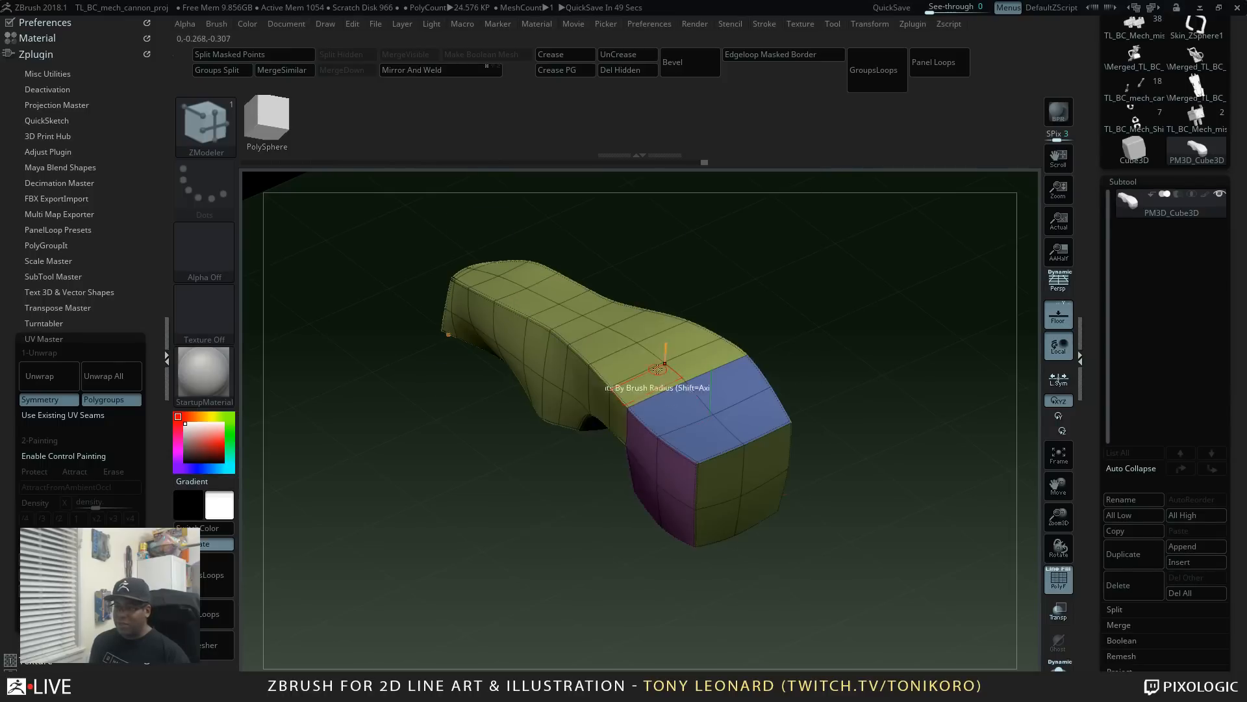
drag(669, 406, 598, 339)
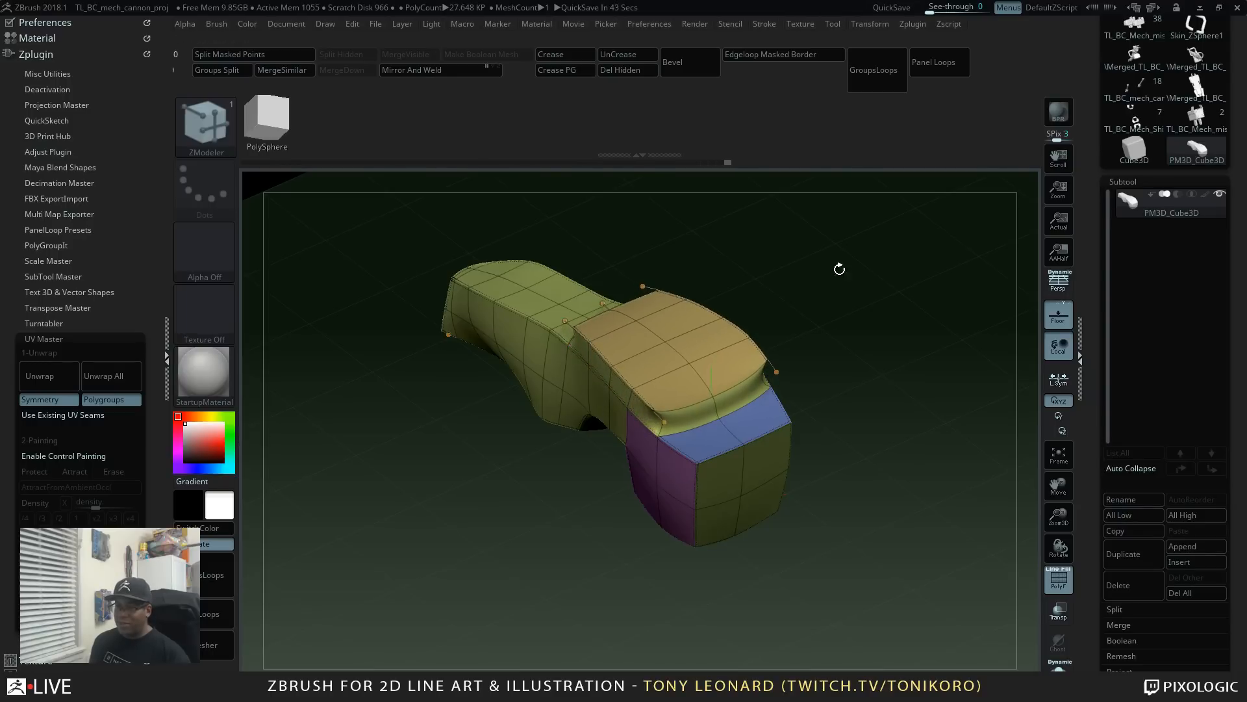
Step: Crease the short vertical edges at the corners of the raised slab's end facing the blue faces
drag(840, 268, 921, 383)
key(space)
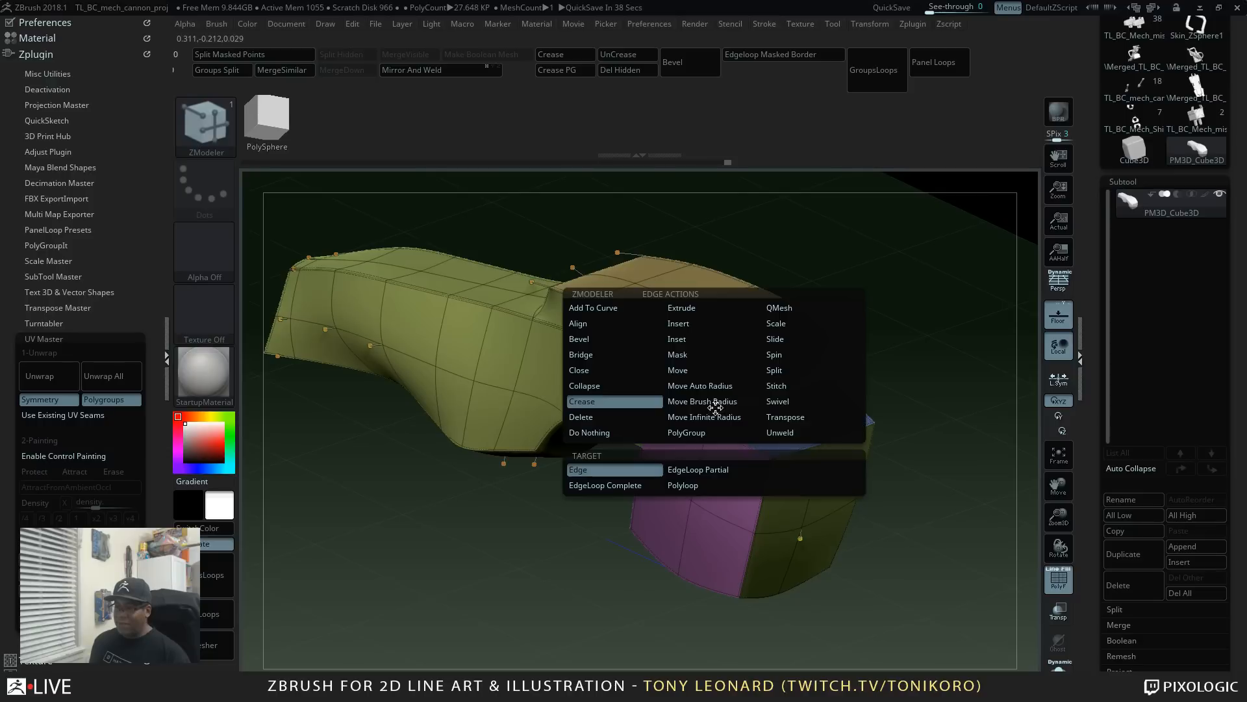
click(712, 402)
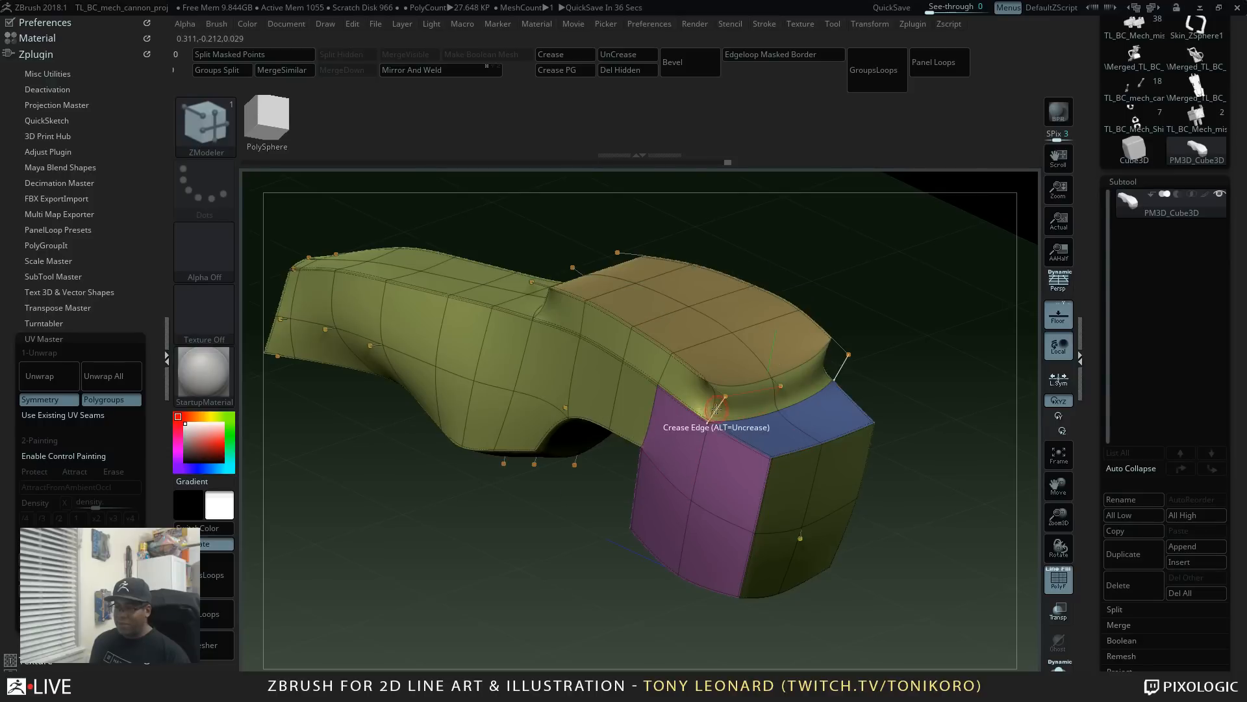
click(751, 386)
Step: QMesh the blue top faces at the wide end upward to meet the raised slab's end
drag(975, 520, 947, 495)
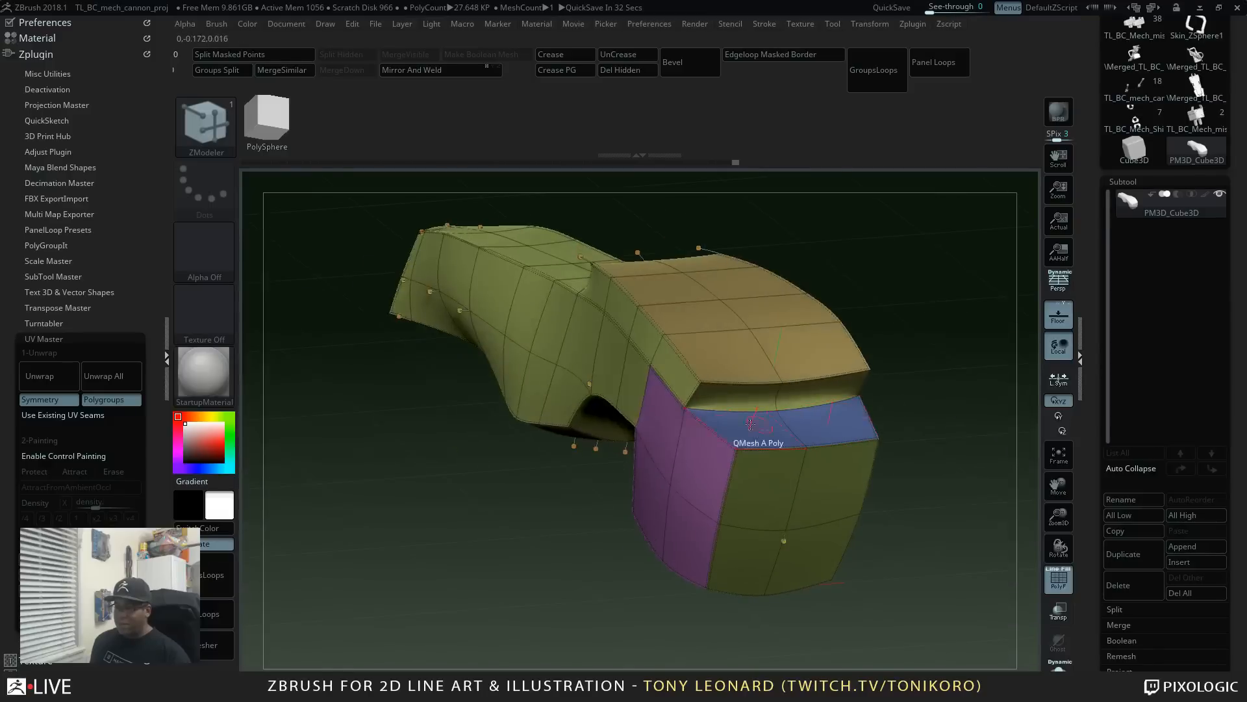
drag(723, 406, 722, 410)
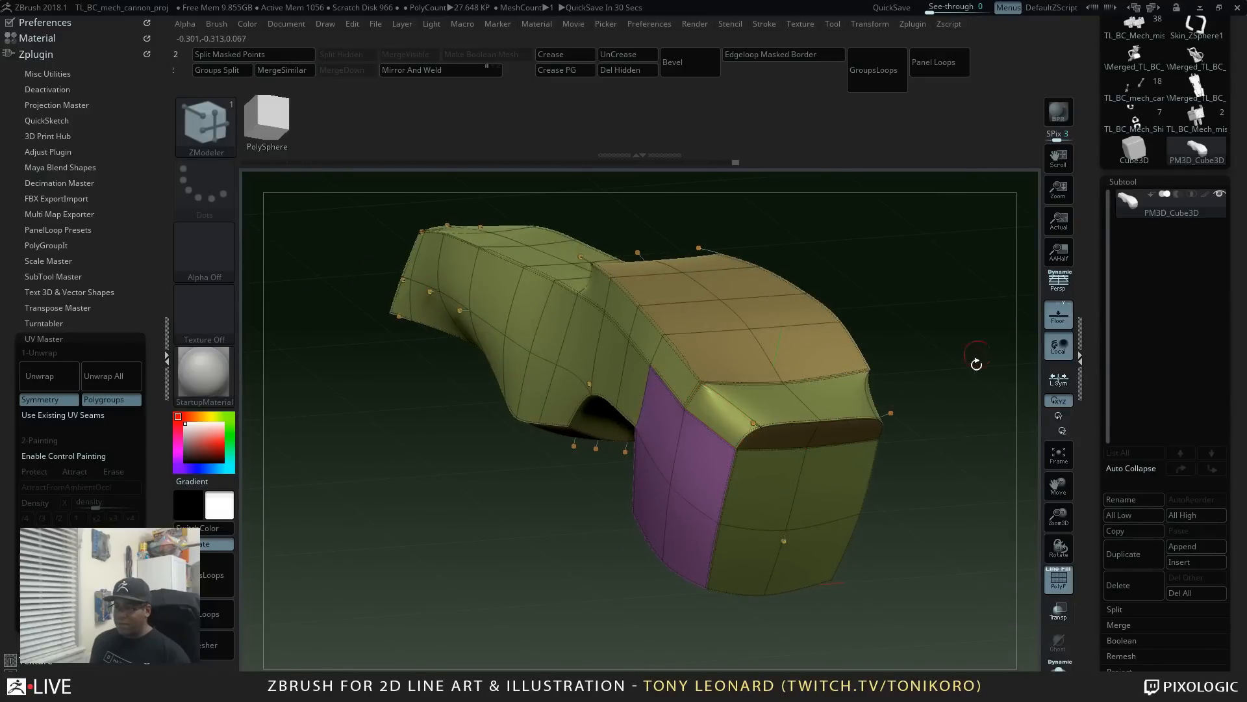
drag(976, 364, 945, 477)
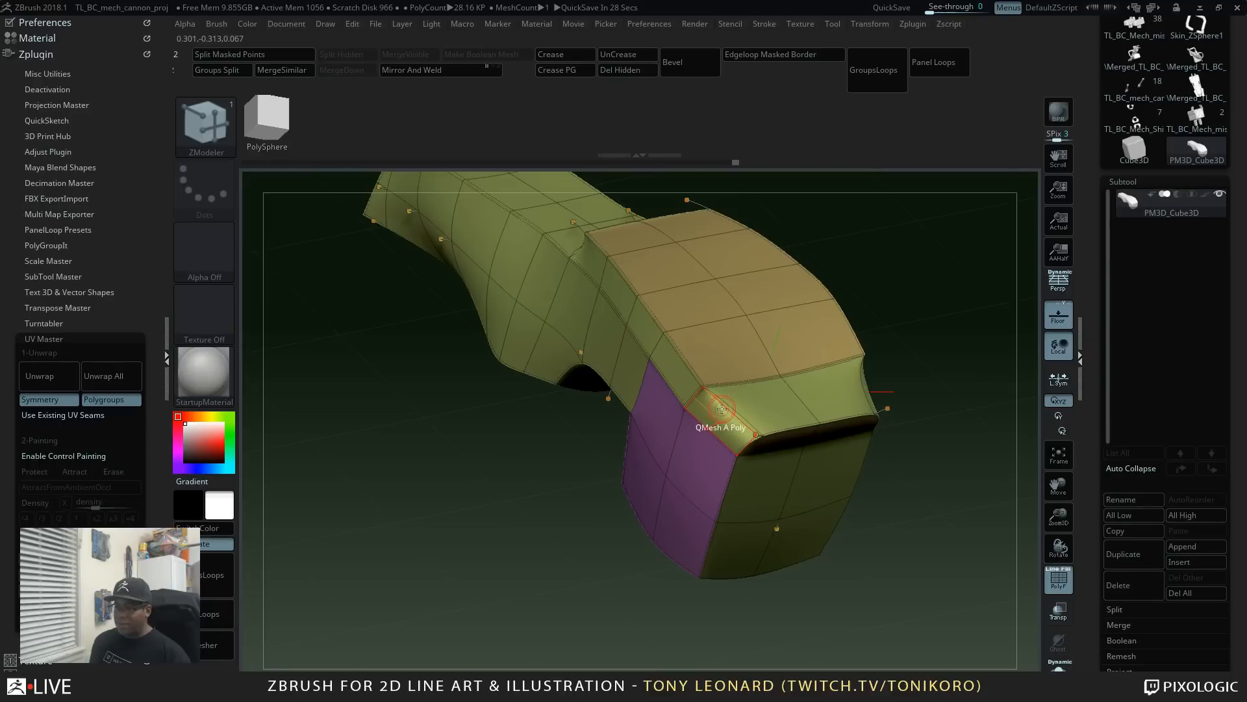
click(721, 409)
key(ctrl+z)
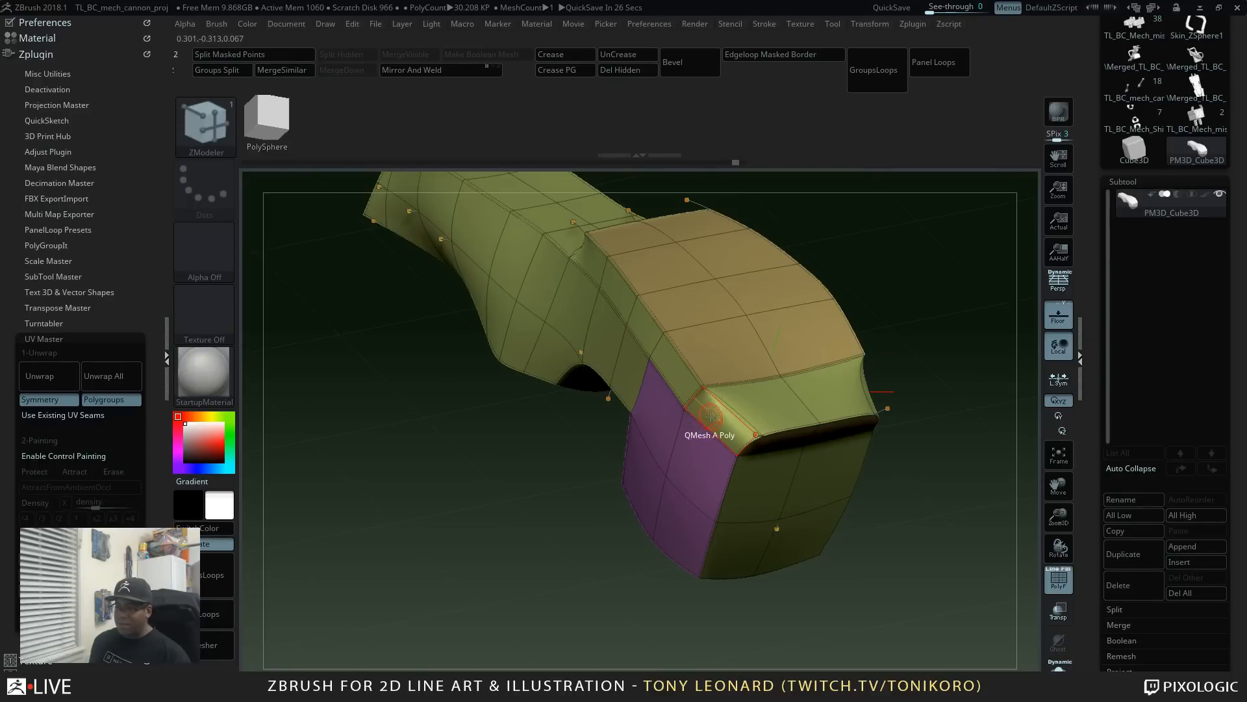
Step: Set the ZModeler polygon action to Crease and crease the short corner edges of the newly raised end section
key(space)
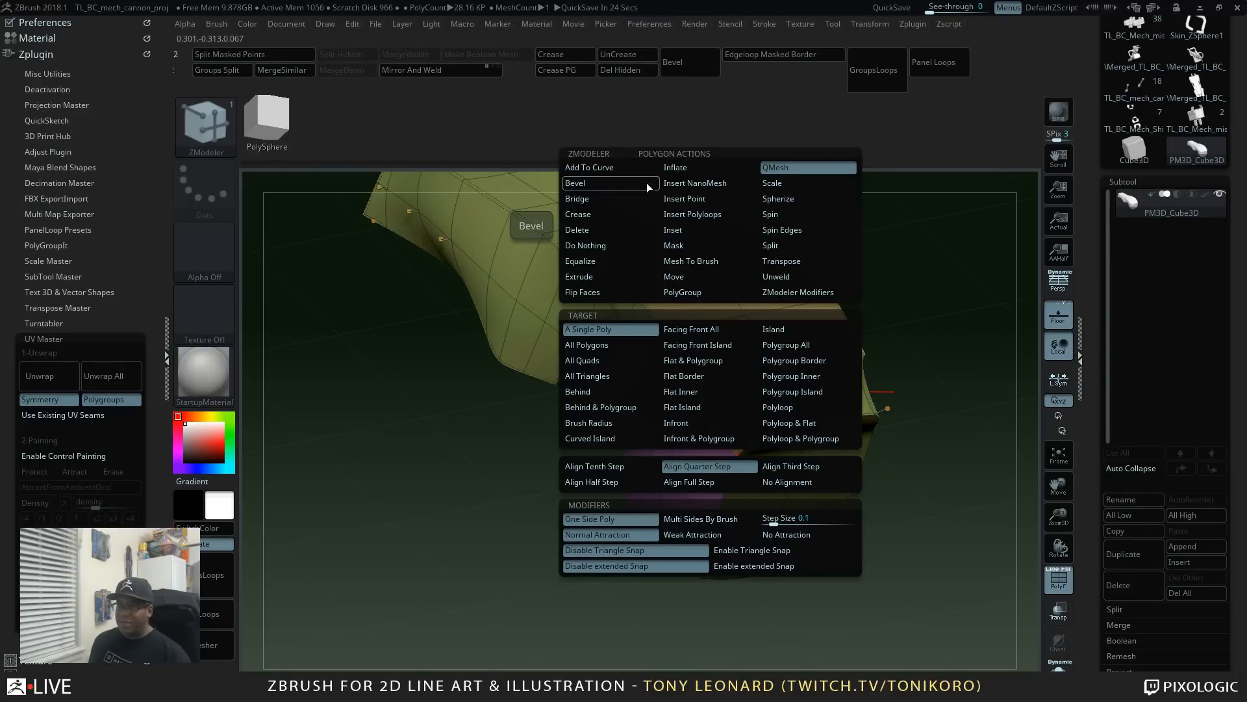
click(602, 215)
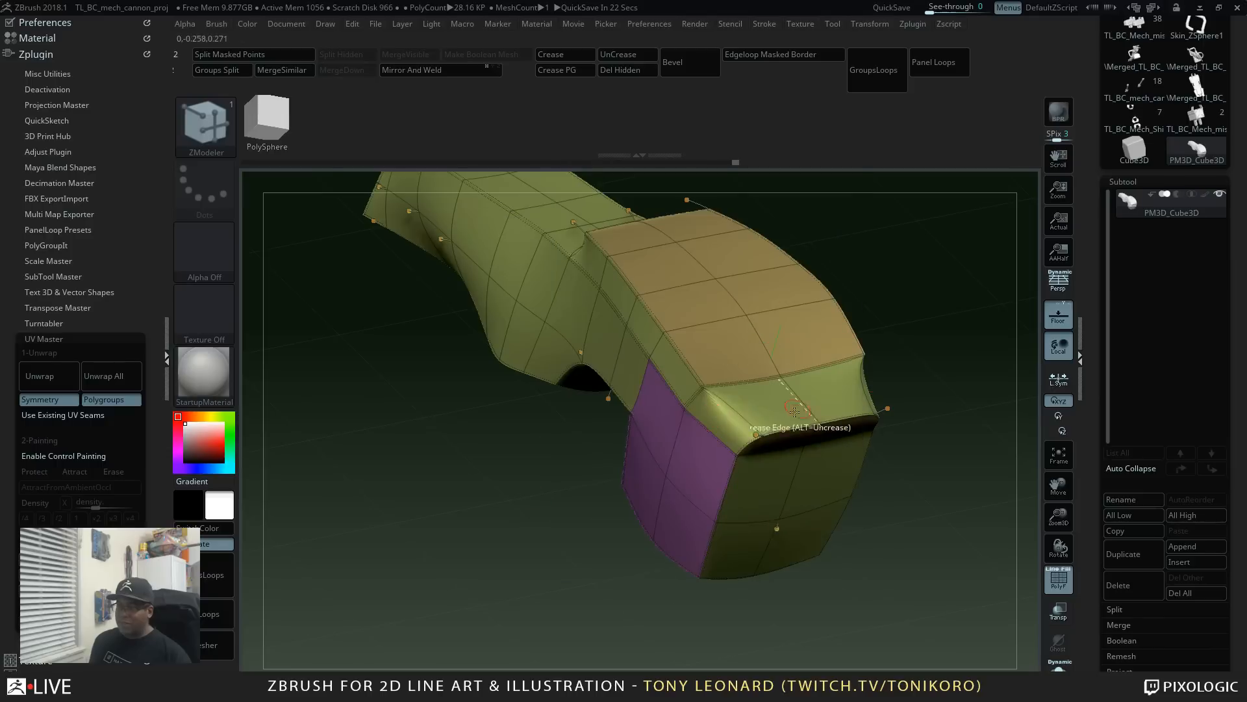
click(727, 410)
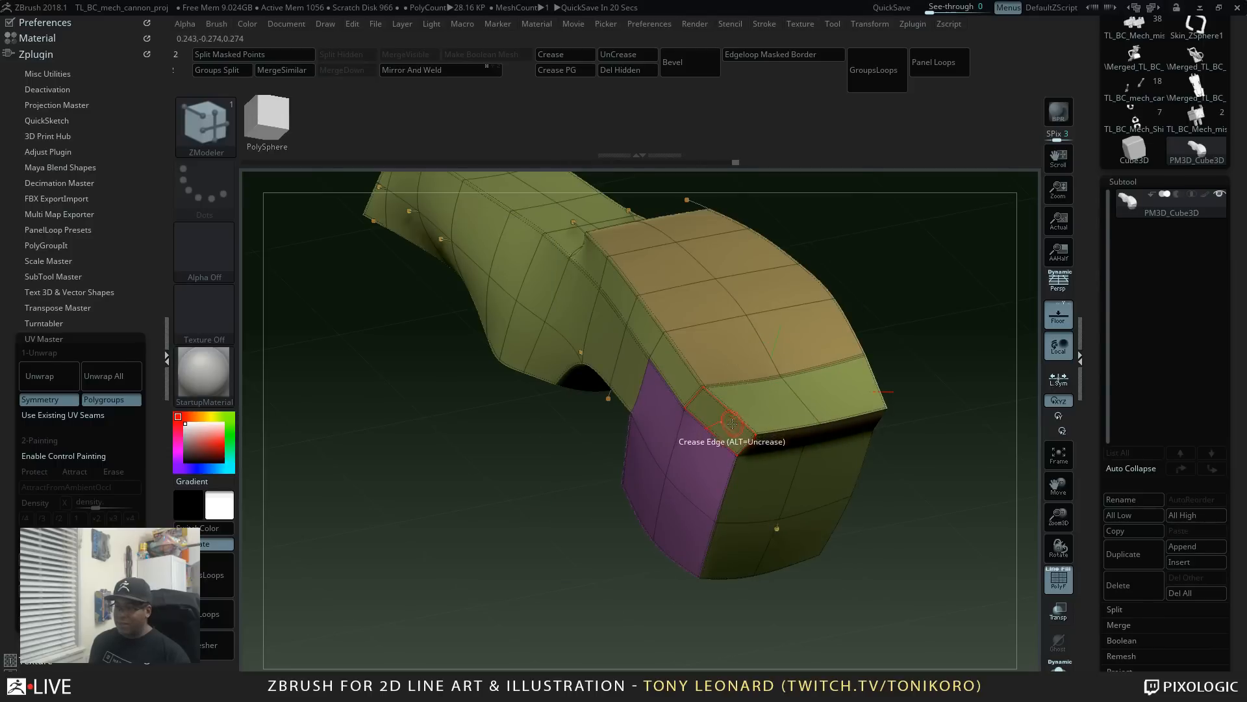
Step: Crease the short vertical edges at both corners of the slab's rear step, where it meets the narrow arm
drag(893, 578, 930, 498)
alt+drag(918, 554, 822, 512)
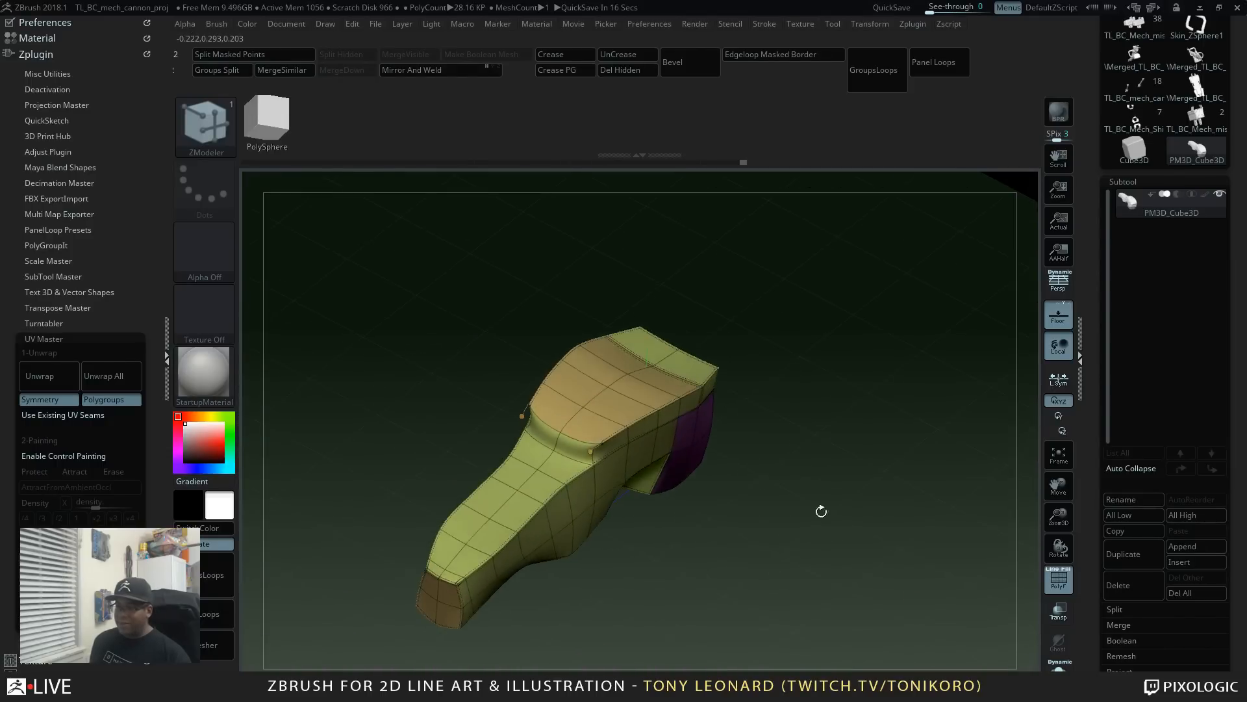
click(569, 447)
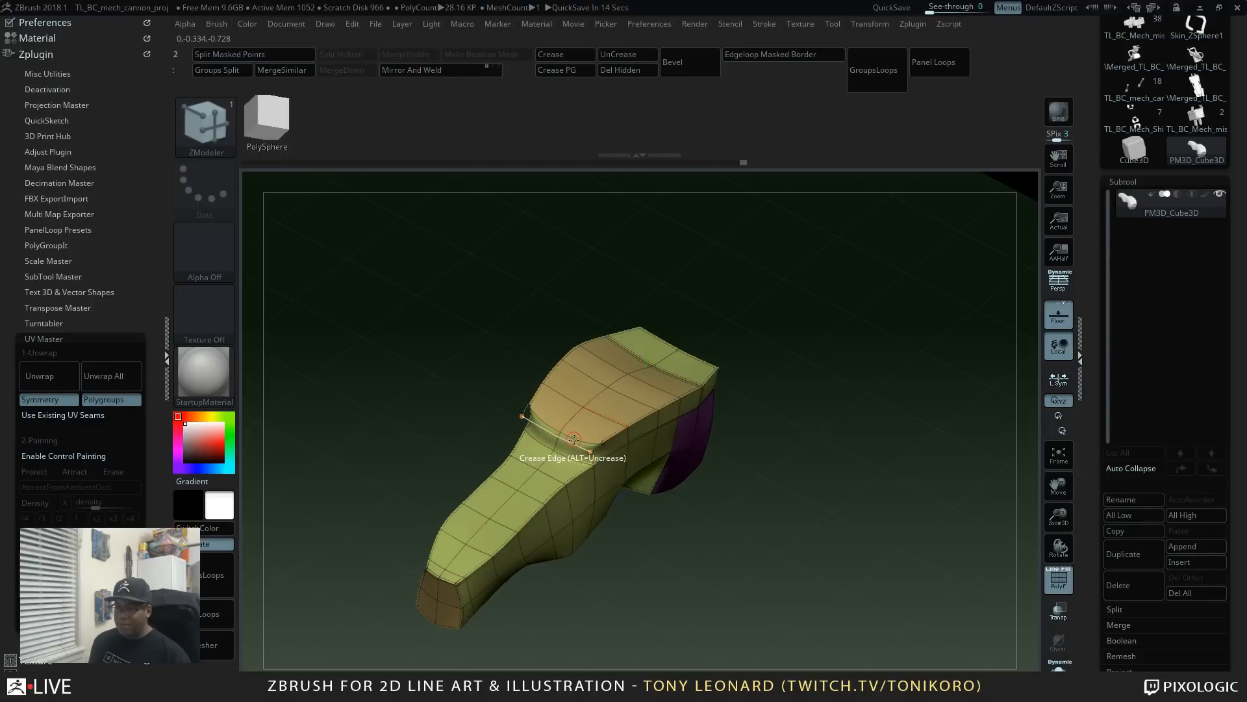
click(573, 441)
drag(695, 534, 732, 523)
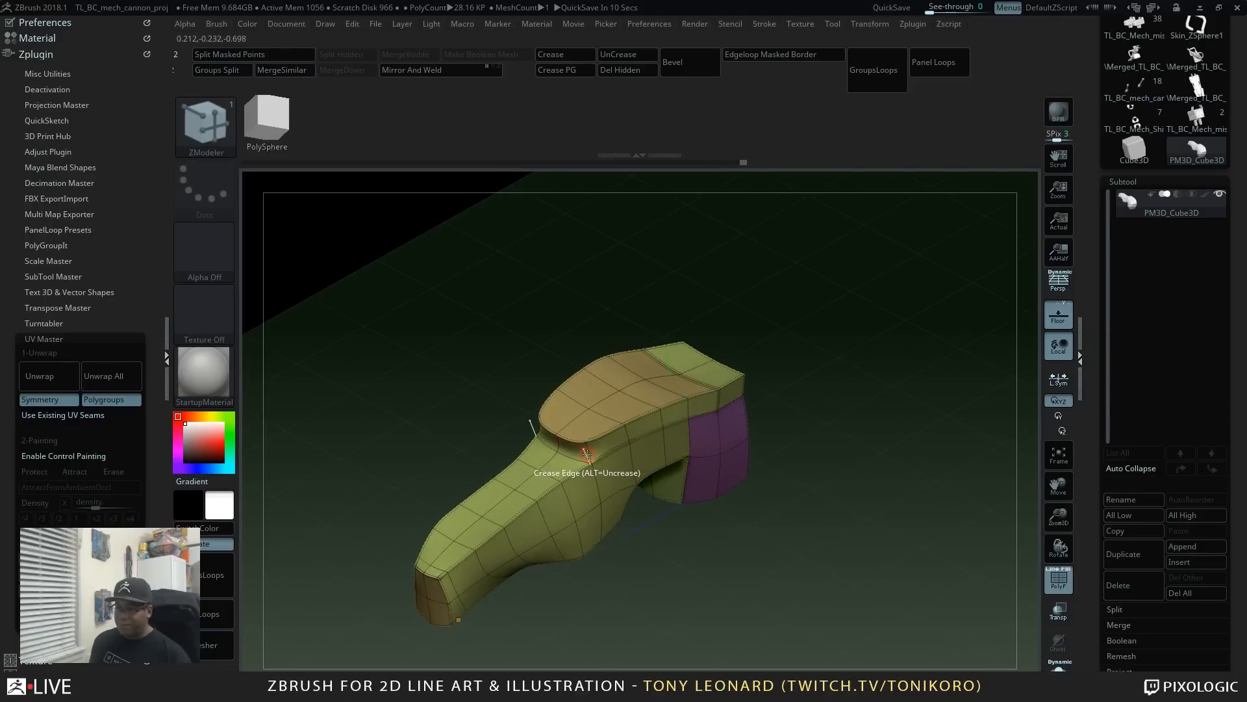
alt+drag(609, 553, 771, 426)
drag(903, 481, 845, 627)
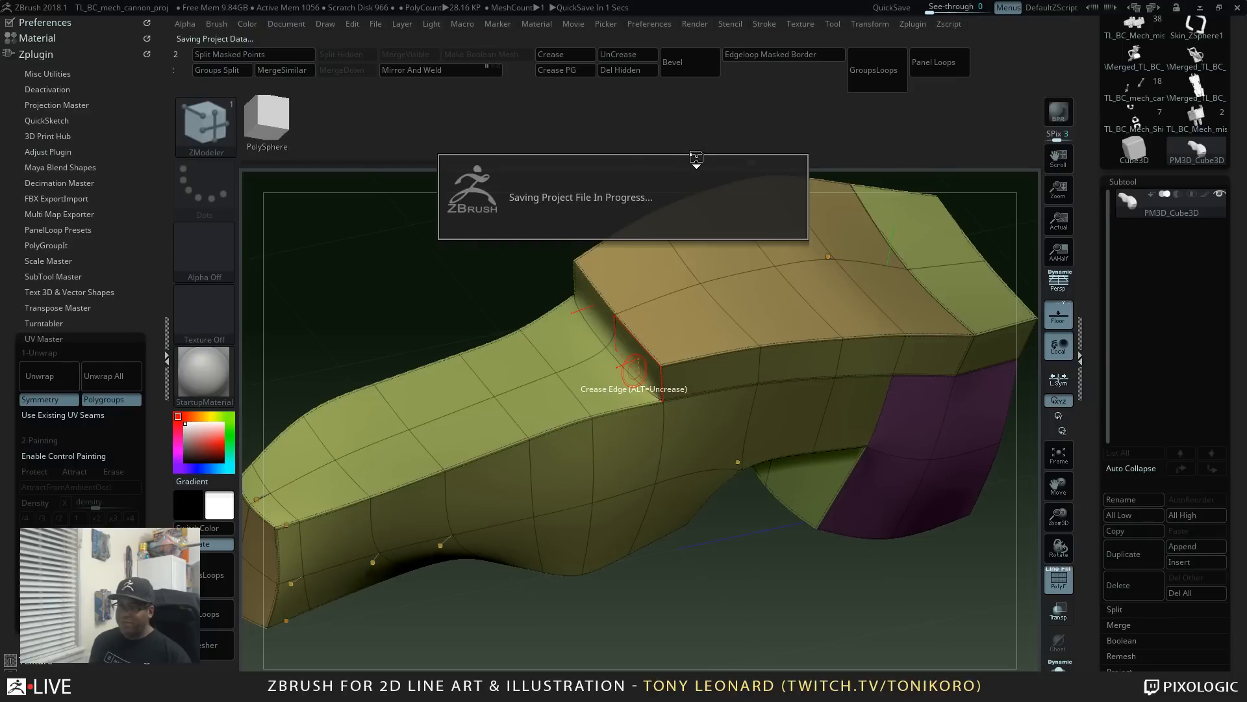
Step: Insert additional lengthwise edge loops along the lower side of the arm with the ZModeler Insert edge action
drag(773, 590, 793, 560)
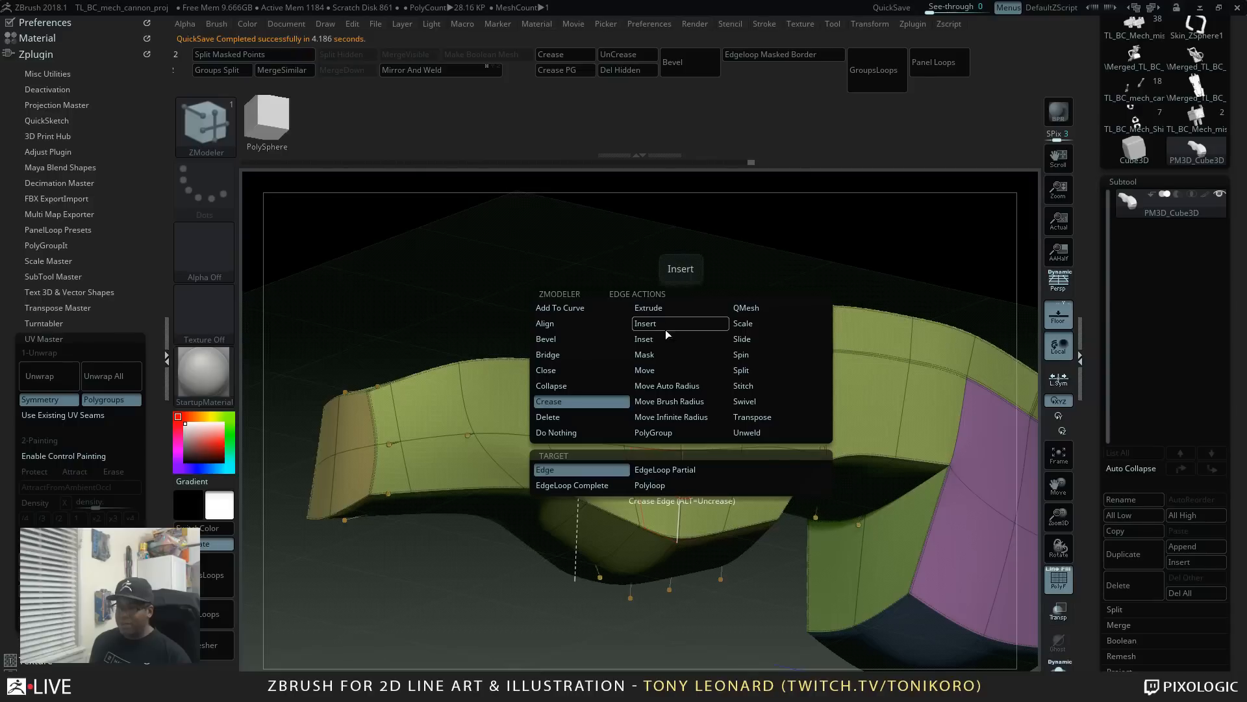
click(667, 324)
click(686, 483)
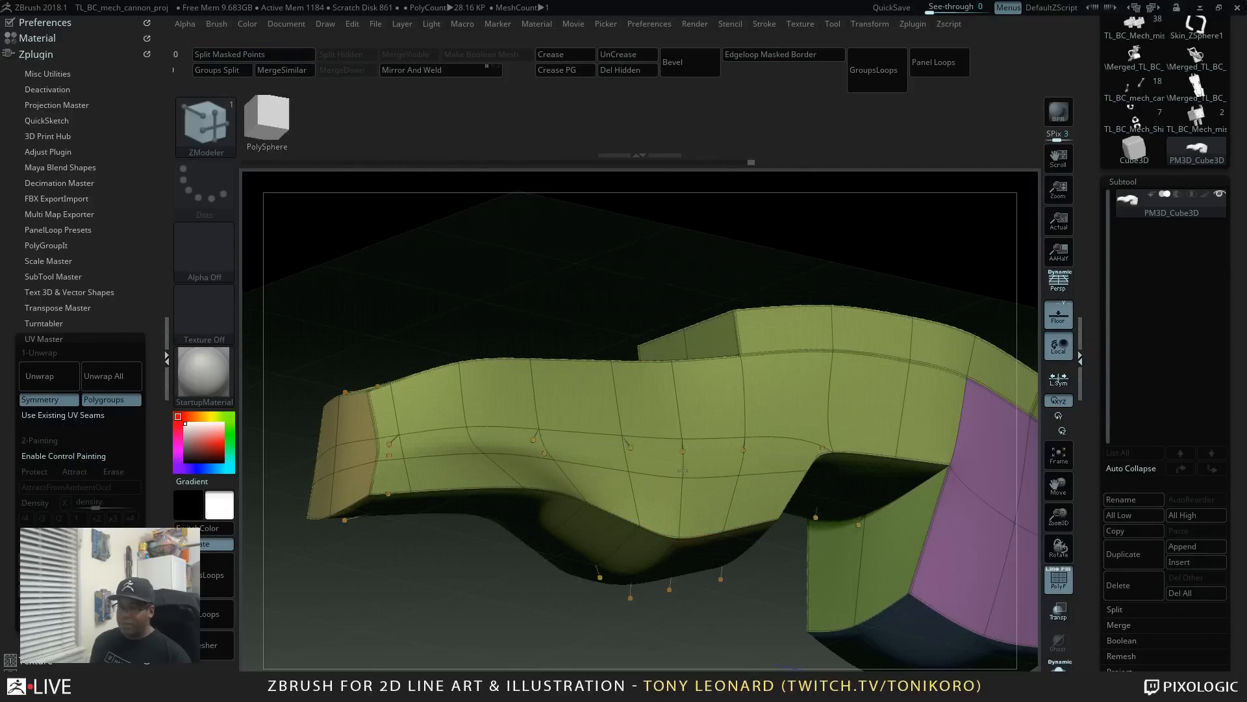
alt+drag(491, 593, 691, 498)
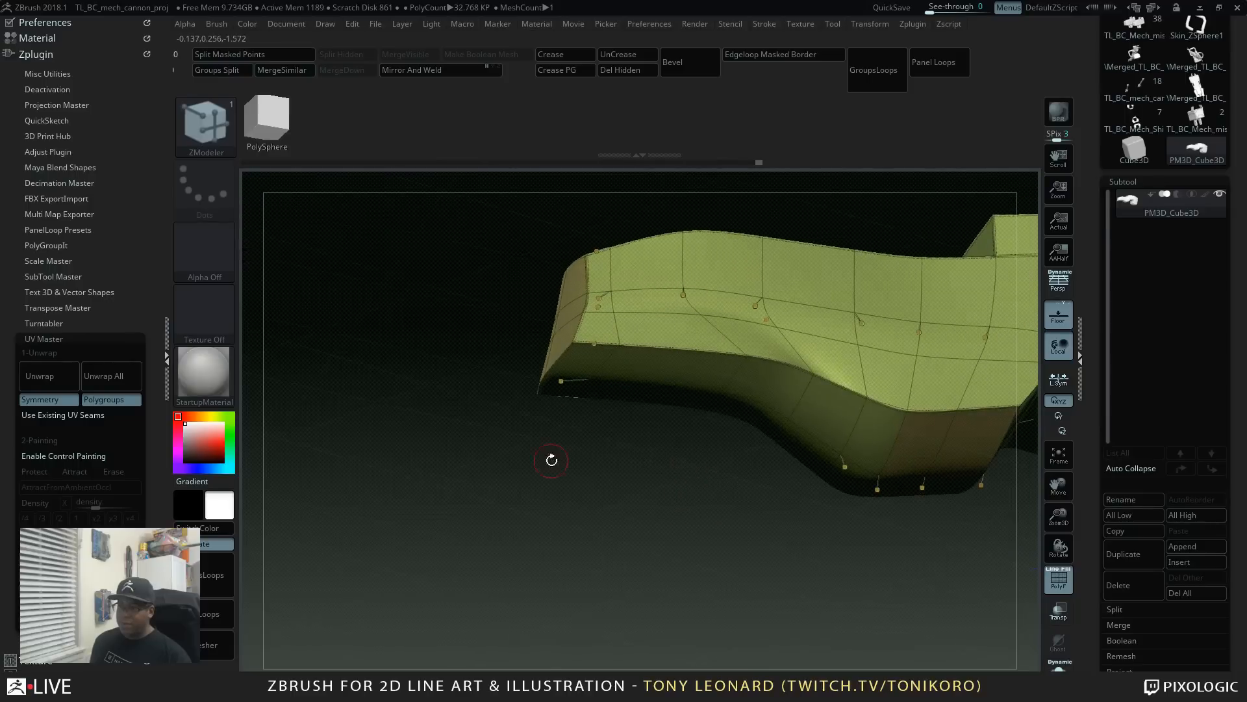
click(597, 325)
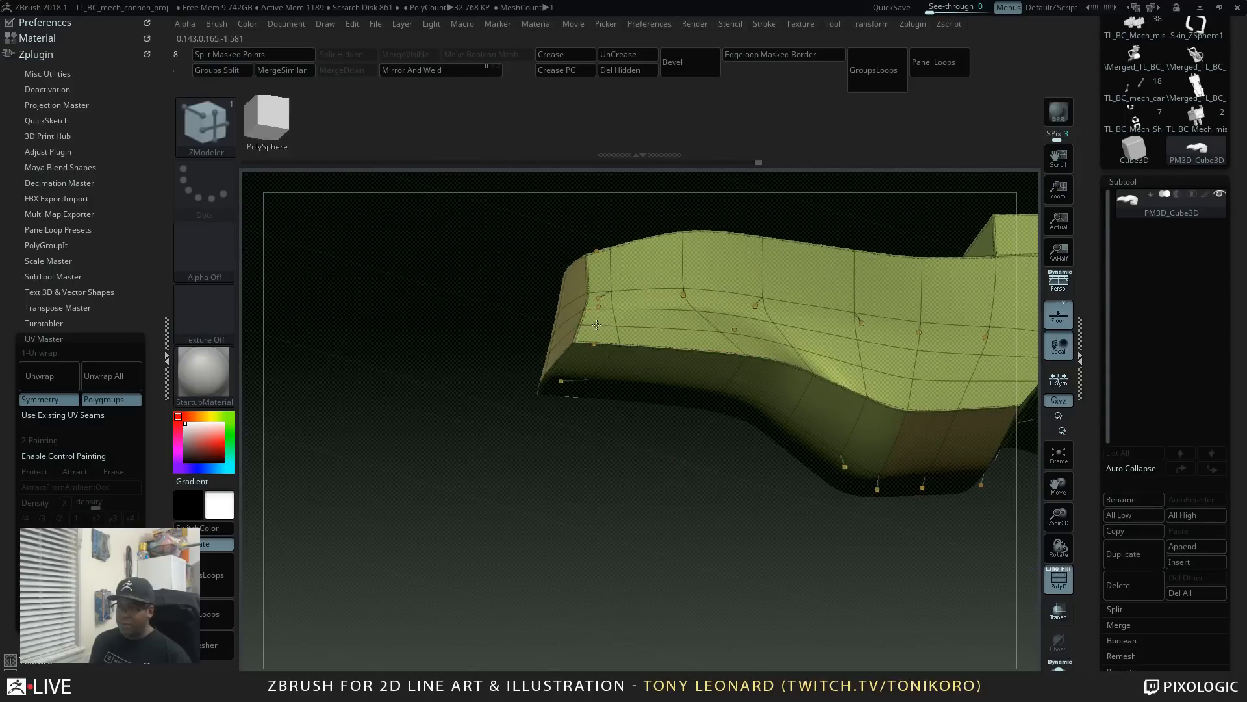
drag(646, 537, 652, 537)
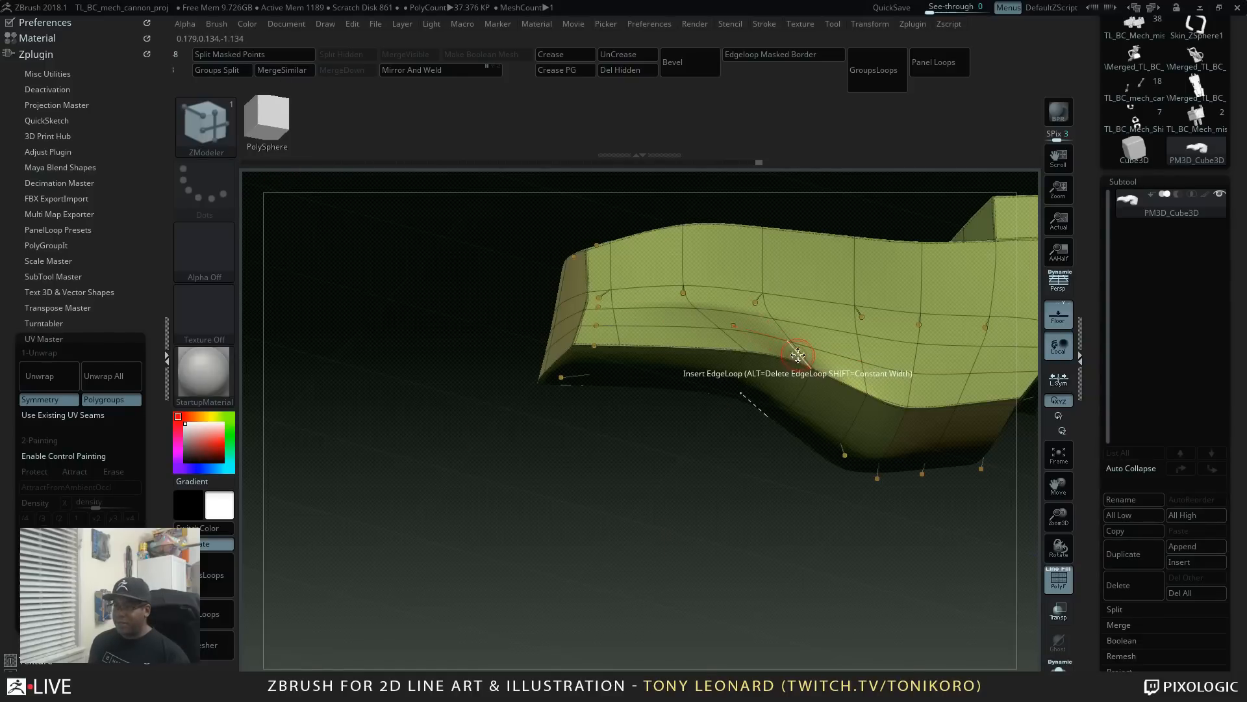
Step: Switch the ZModeler edge action to Crease and crease edges of the lengthwise loop on the arm's lower side
key(space)
click(704, 401)
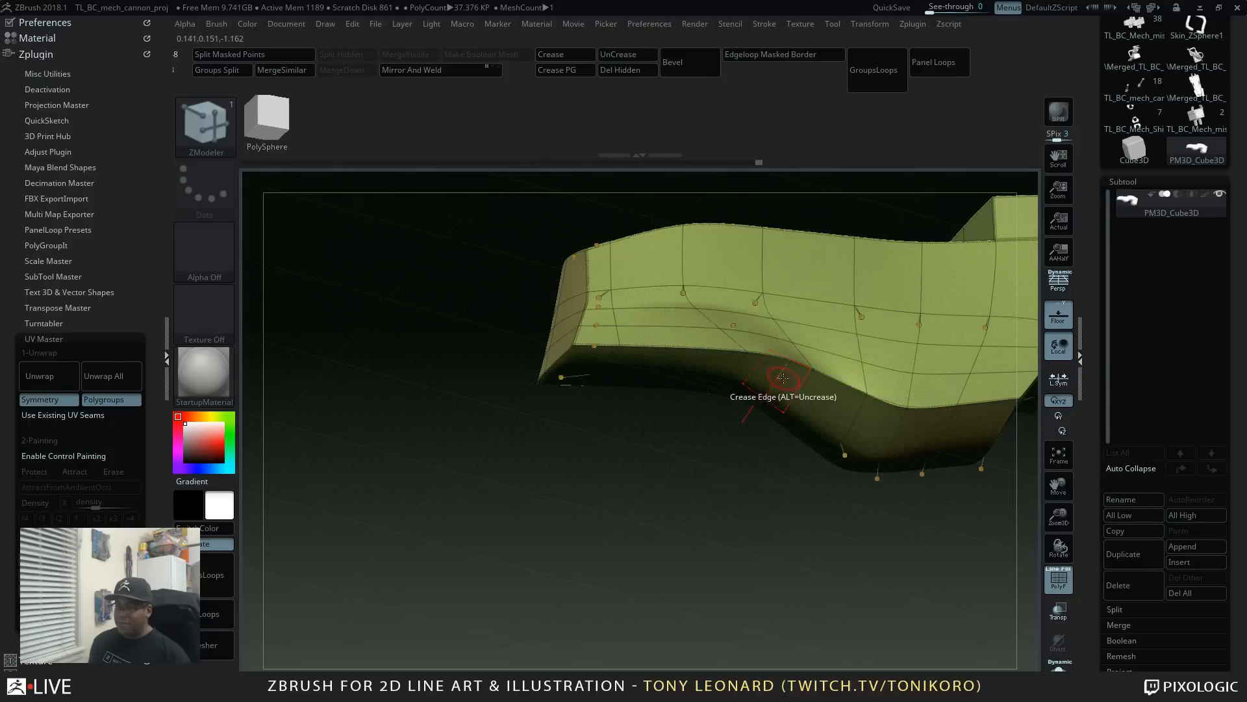
click(782, 330)
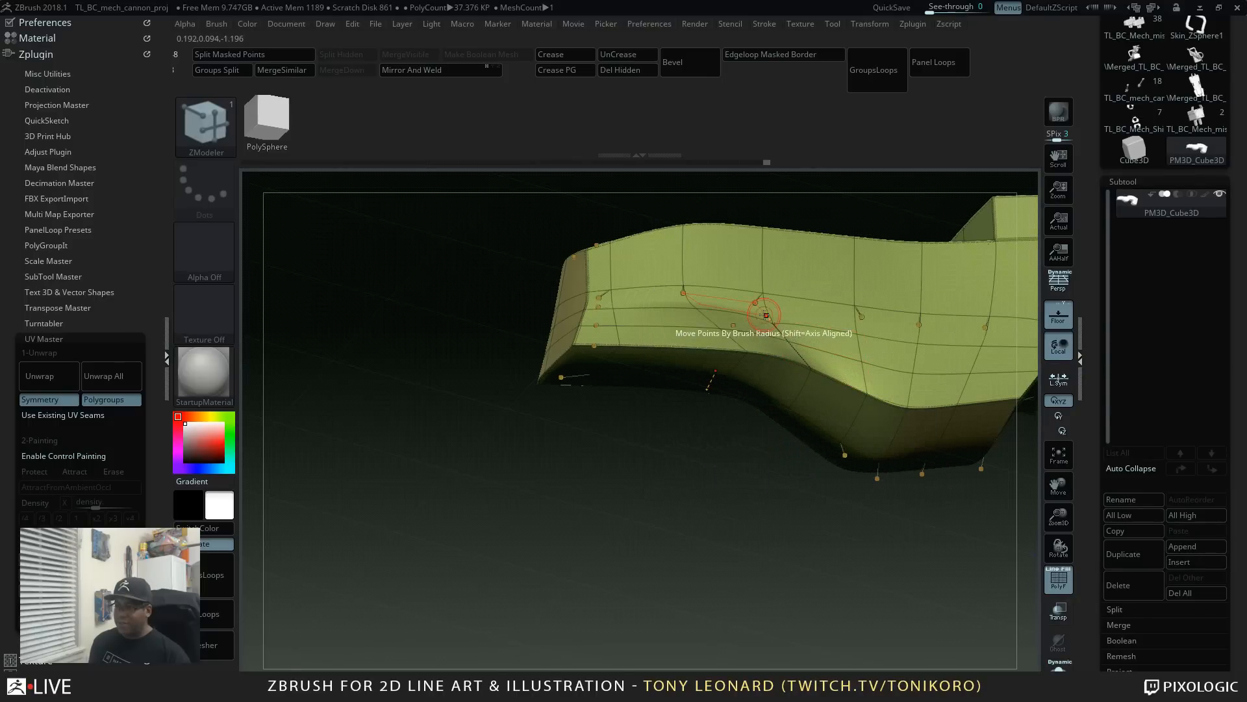
click(745, 313)
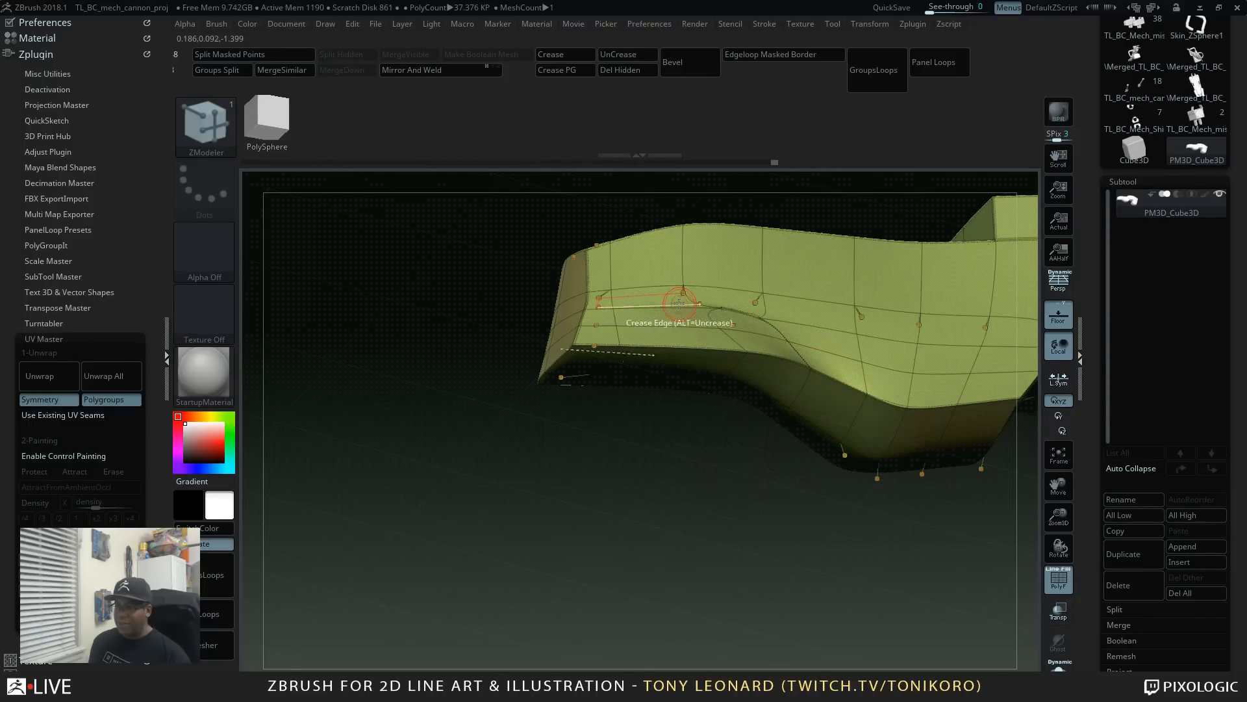
Step: Turn off the dynamic subdivision preview and examine the arm's base polygons from below and the side
drag(626, 506, 662, 470)
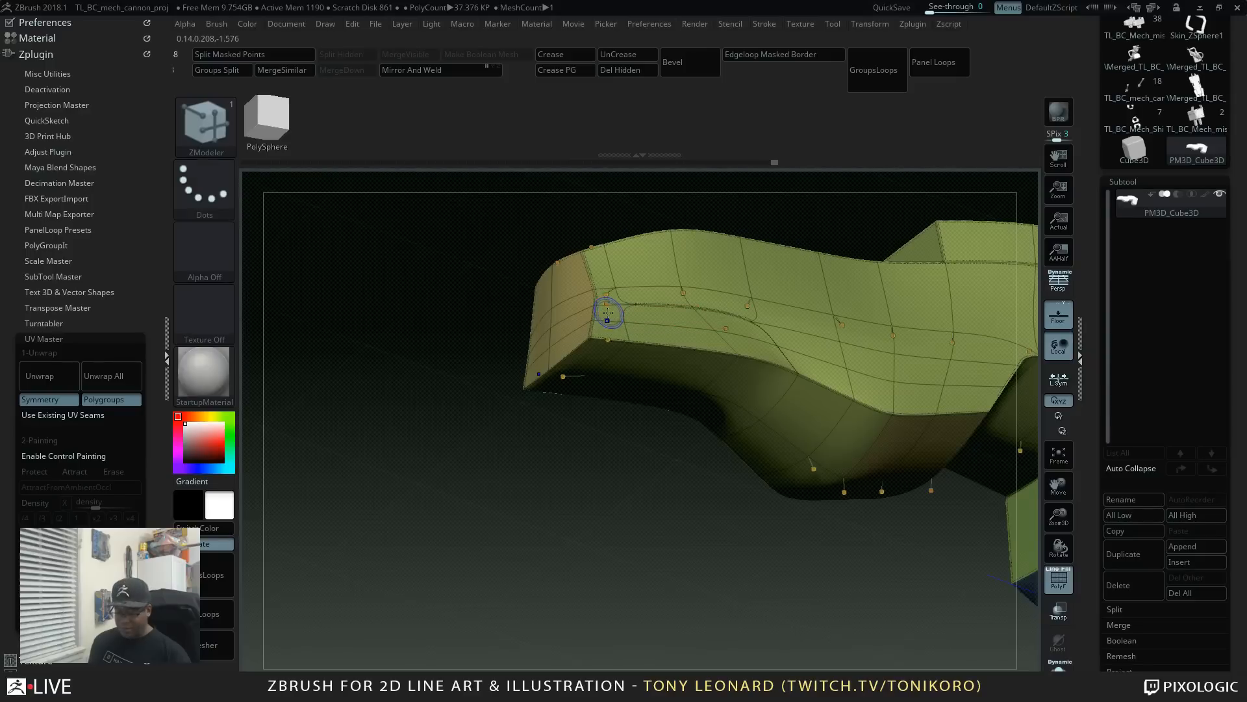
key(shift+d)
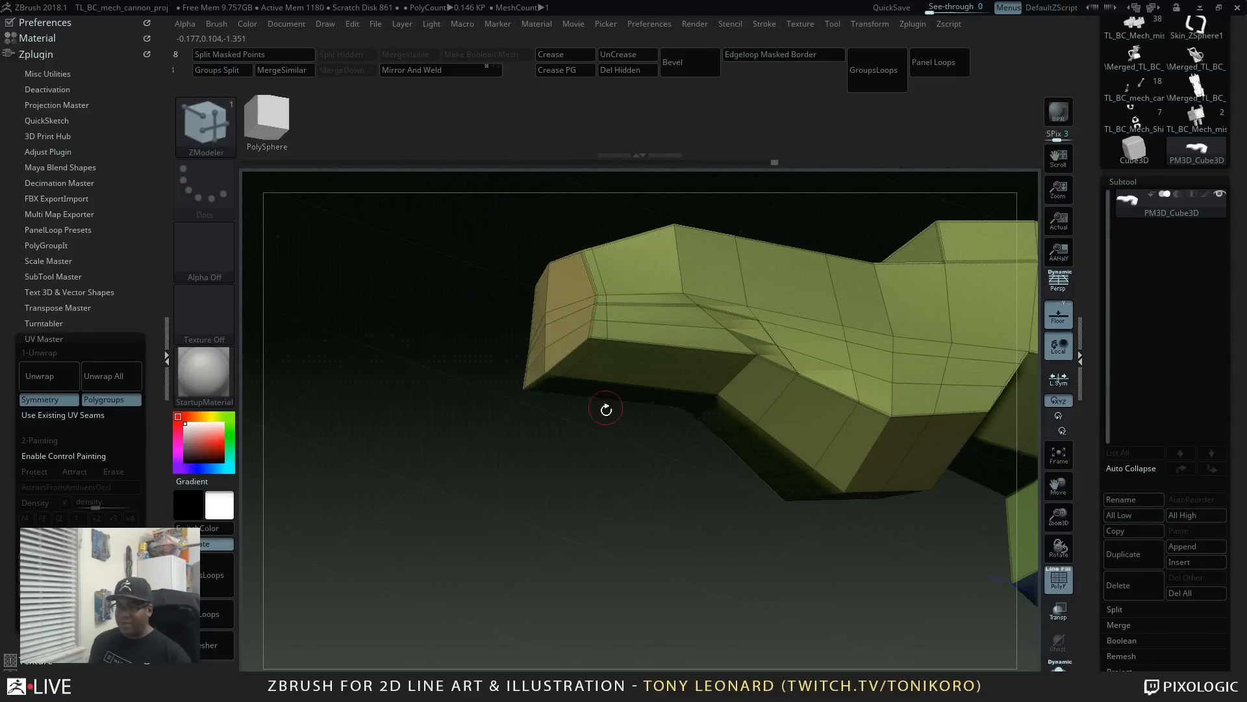
drag(604, 409, 652, 474)
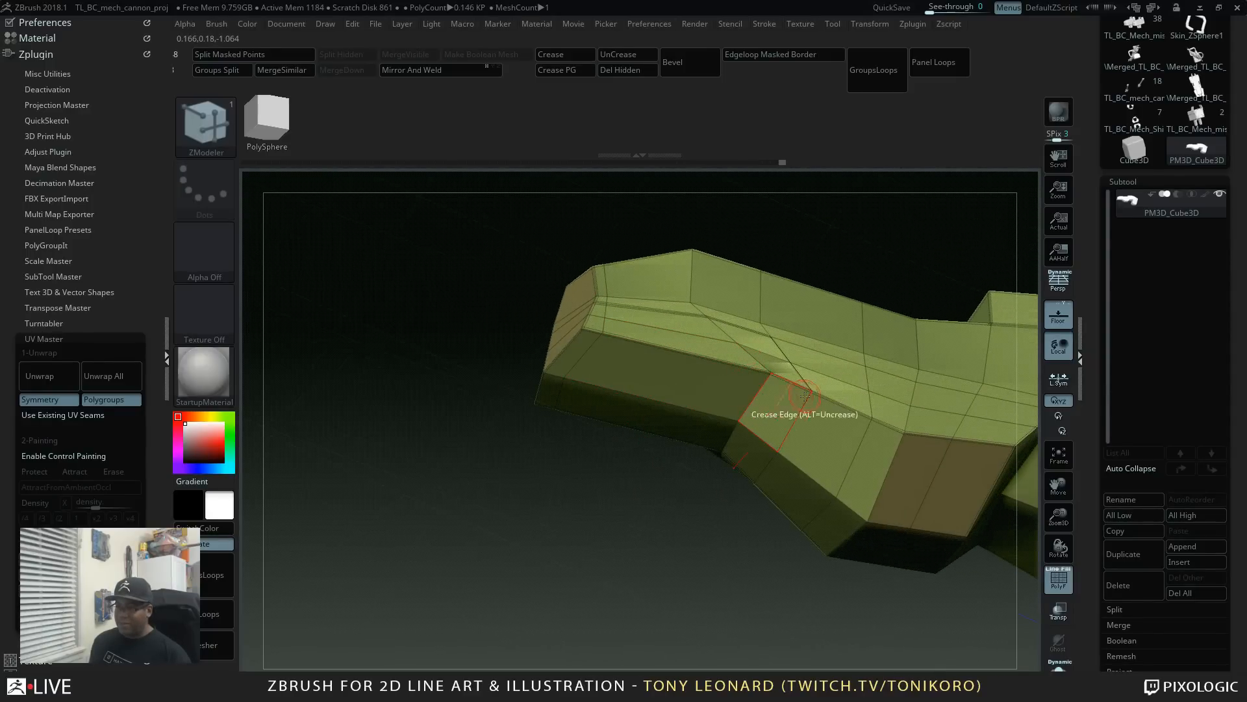
drag(632, 513, 638, 608)
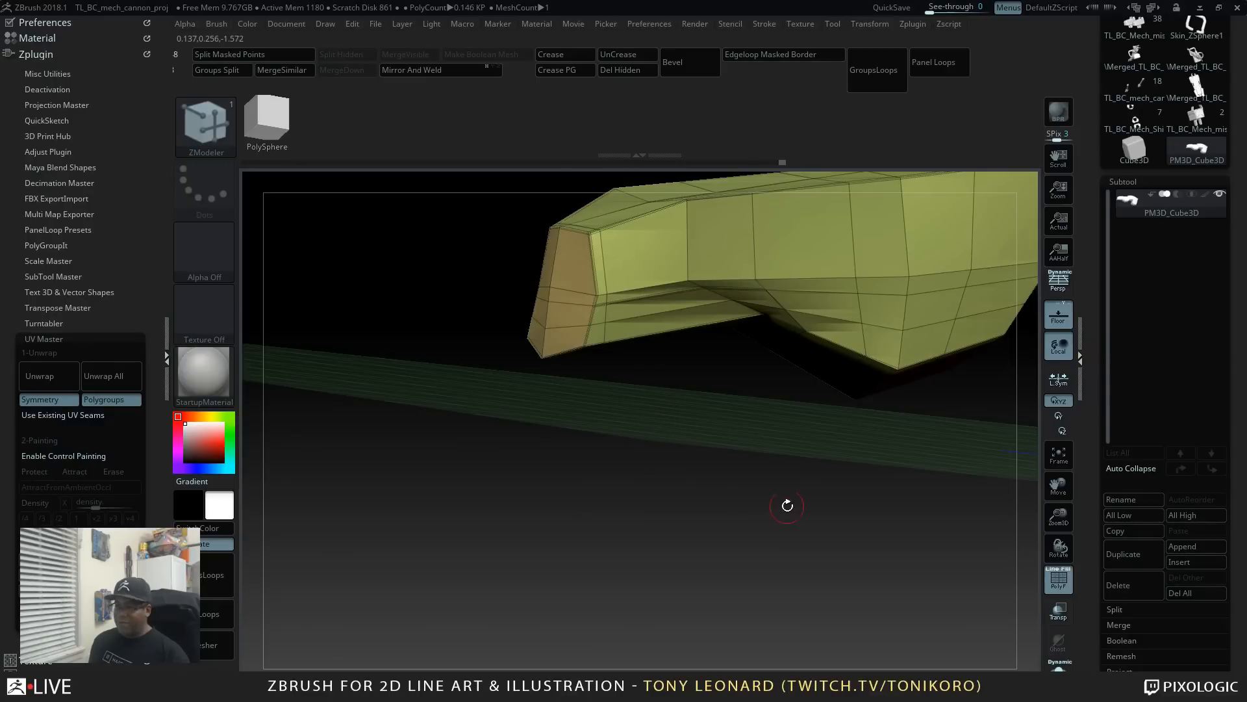
Step: Restore the dynamic subdivision preview, hide the polyframe and examine the smoothed, creased form from all sides
key(d)
drag(657, 485, 621, 416)
key(shift+f)
drag(705, 509, 802, 393)
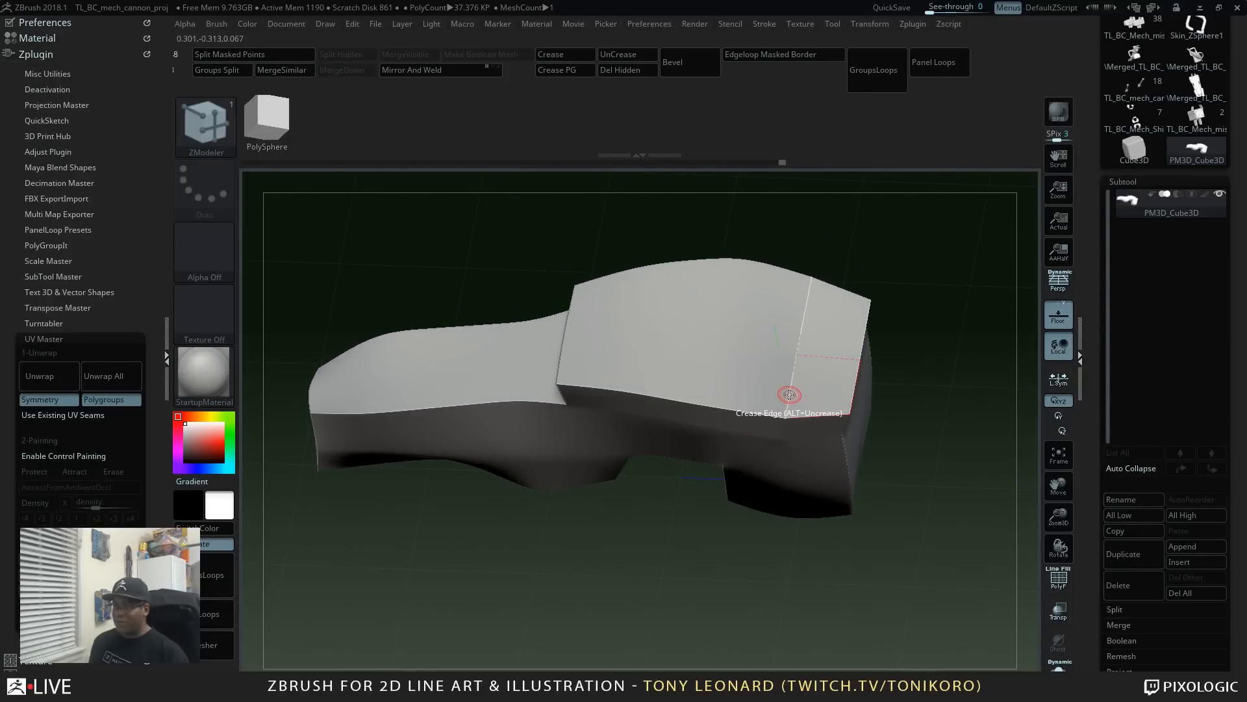
drag(743, 601, 905, 459)
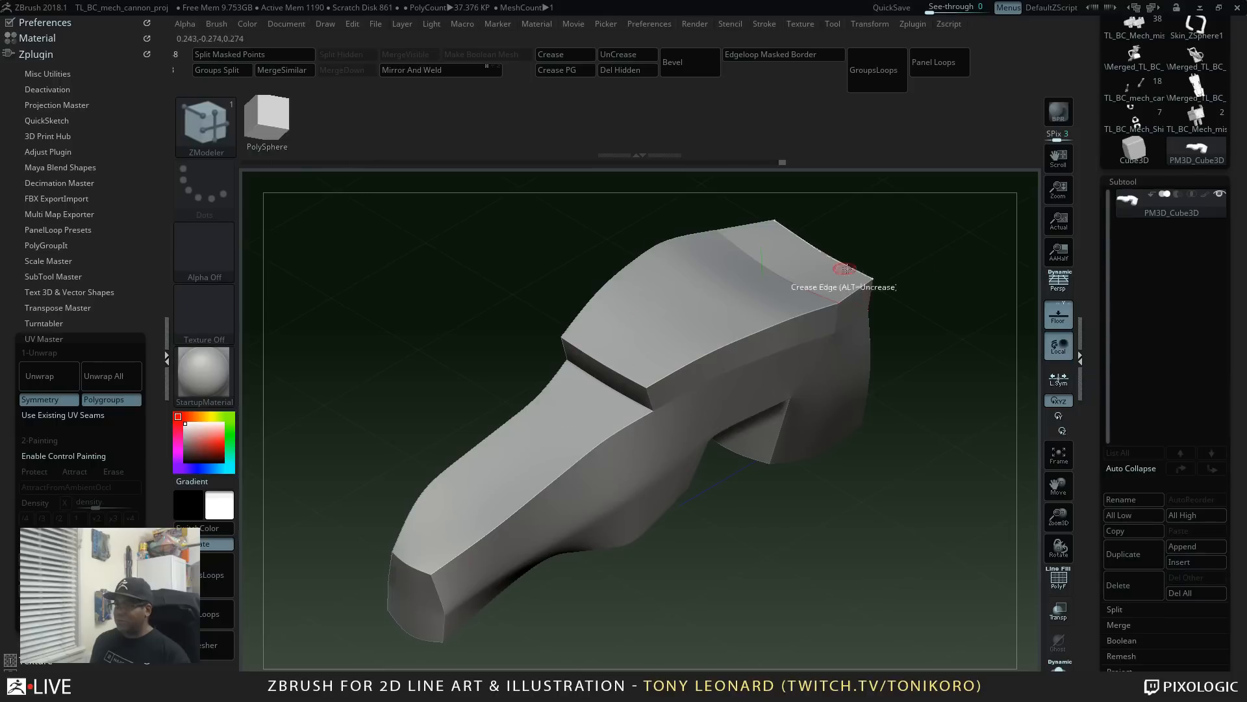
Step: Turn off dynamic subdivision and choose the QCube insert from the IMM Primitives brush
key(shift+d)
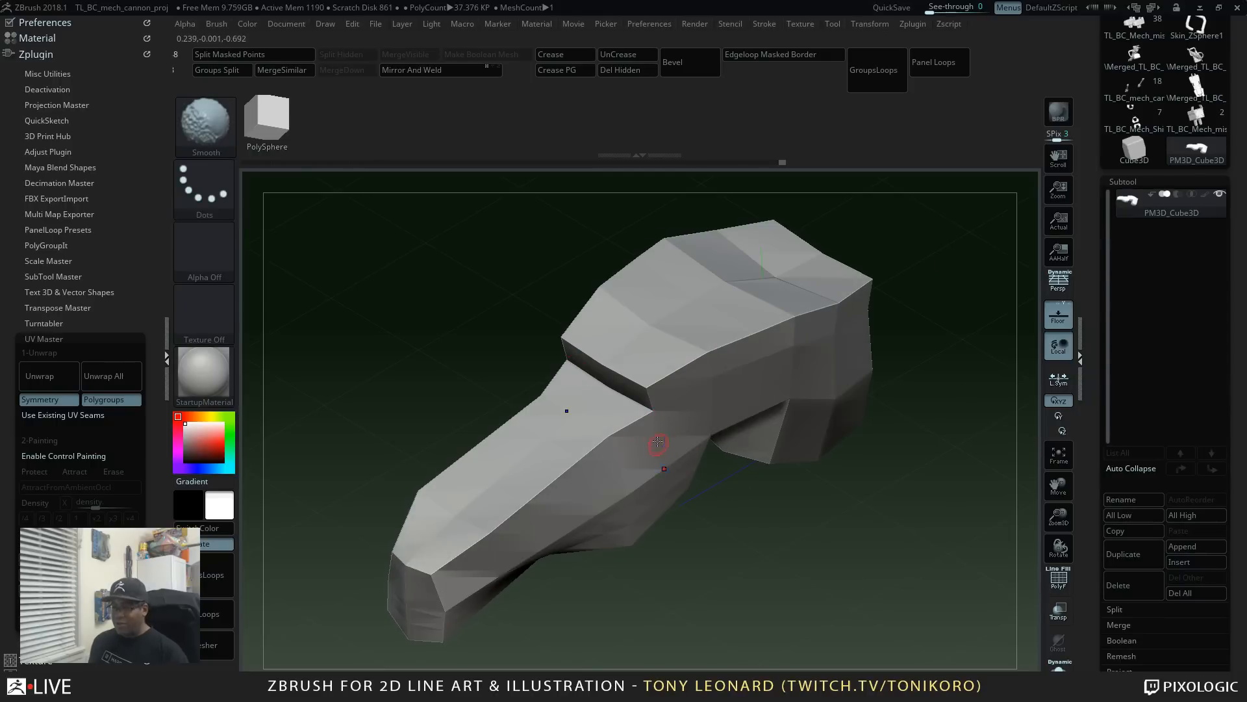
key(b)
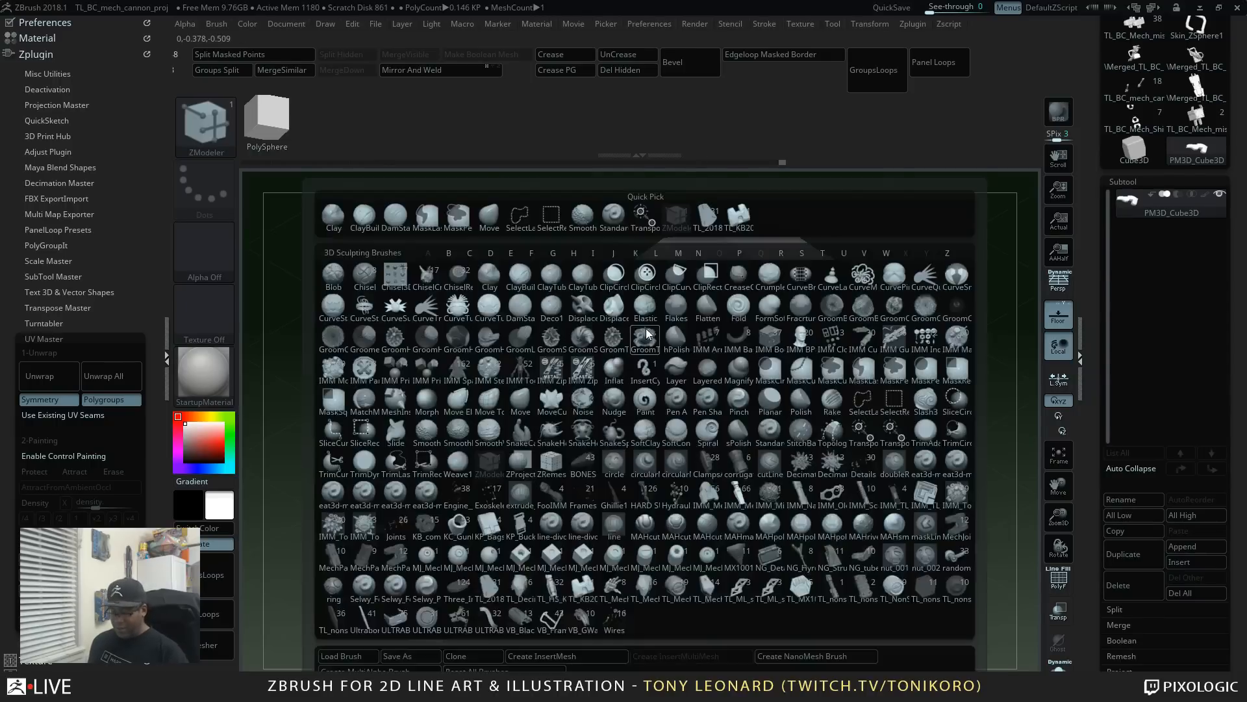
click(633, 341)
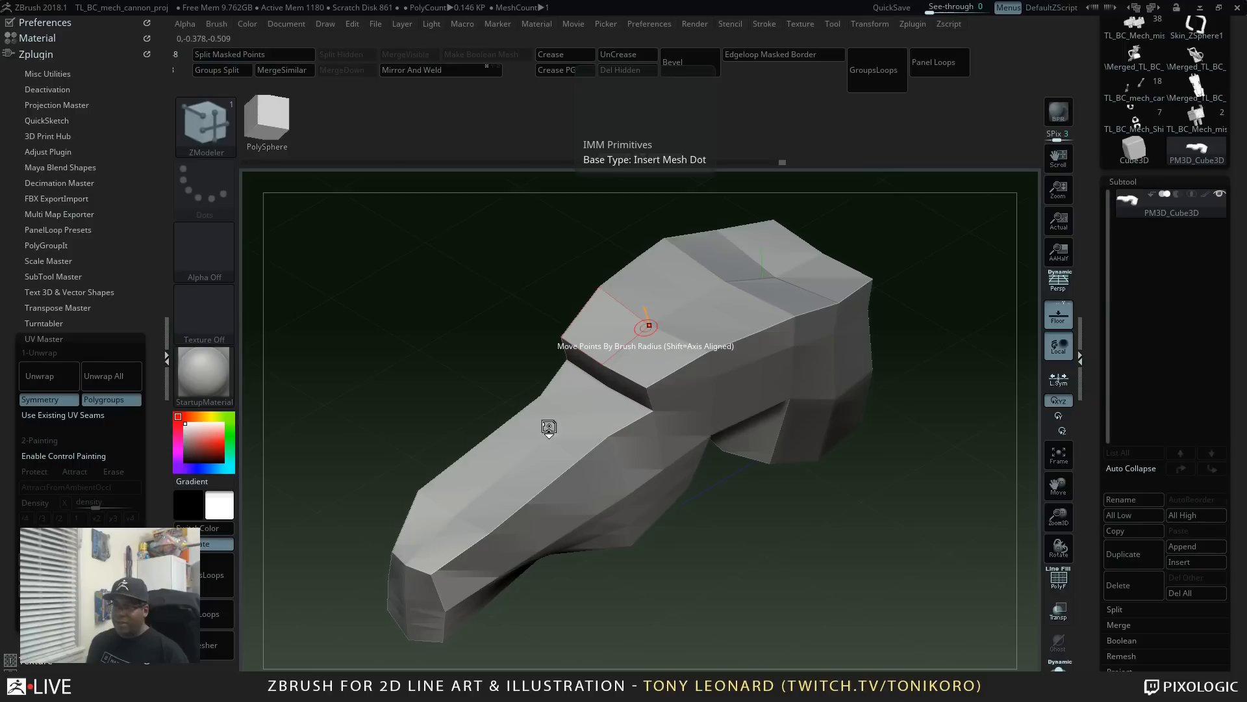
key(m)
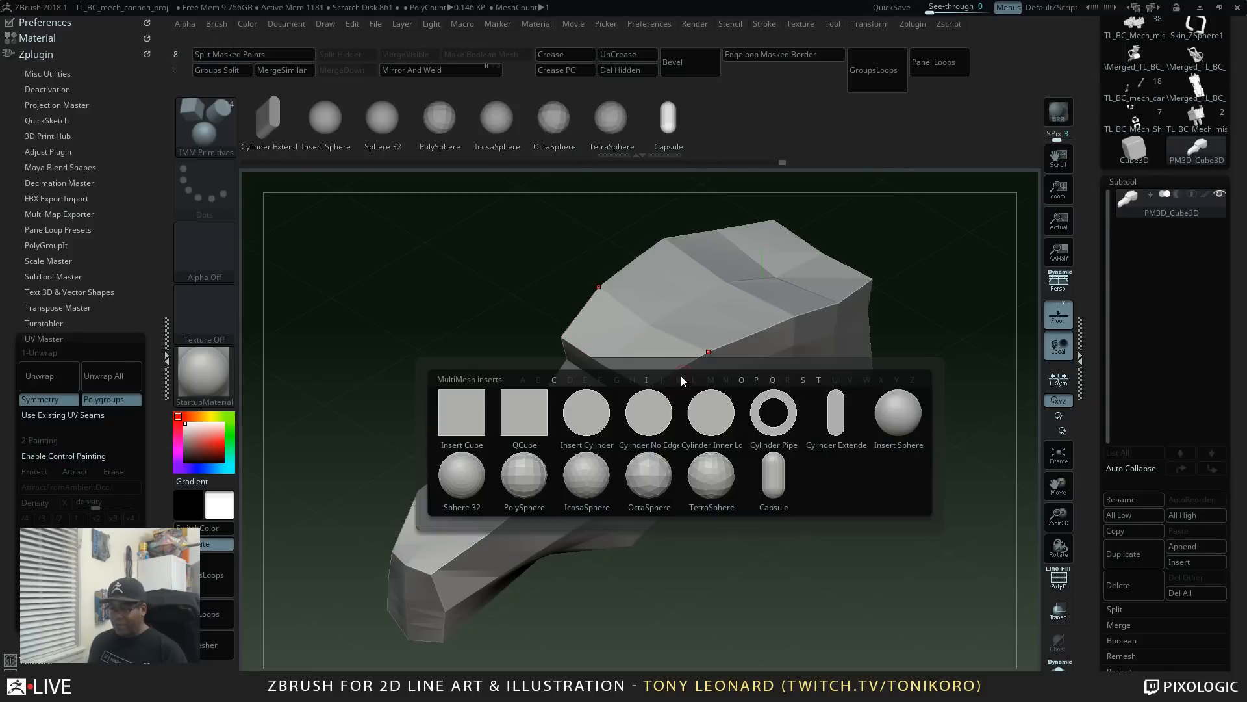
click(524, 408)
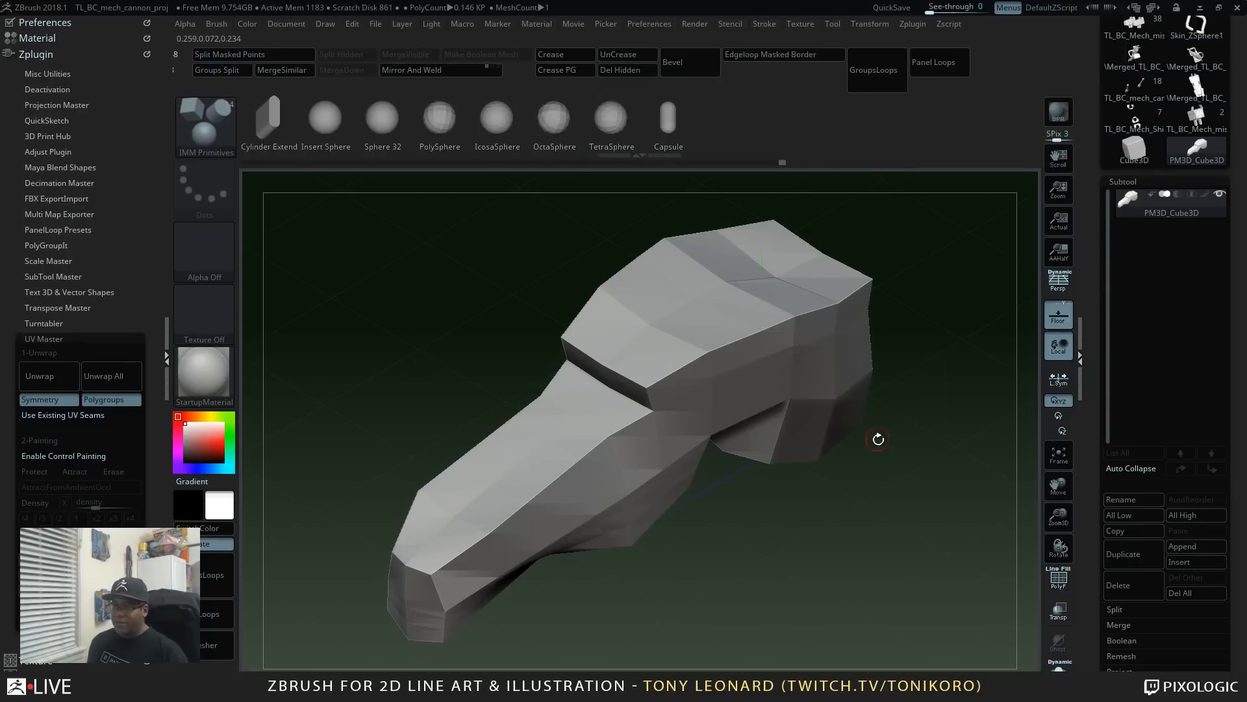
Step: Insert a QCube with symmetry on top of the raised slab
mouse_move(878, 438)
mouse_down()
mouse_move(886, 528)
mouse_move(895, 493)
mouse_up()
mouse_move(860, 397)
alt+mouse_down()
mouse_move(643, 201)
mouse_move(664, 184)
alt+mouse_up()
drag(629, 421, 650, 454)
mouse_move(695, 506)
mouse_down()
mouse_move(721, 500)
mouse_move(865, 380)
mouse_up()
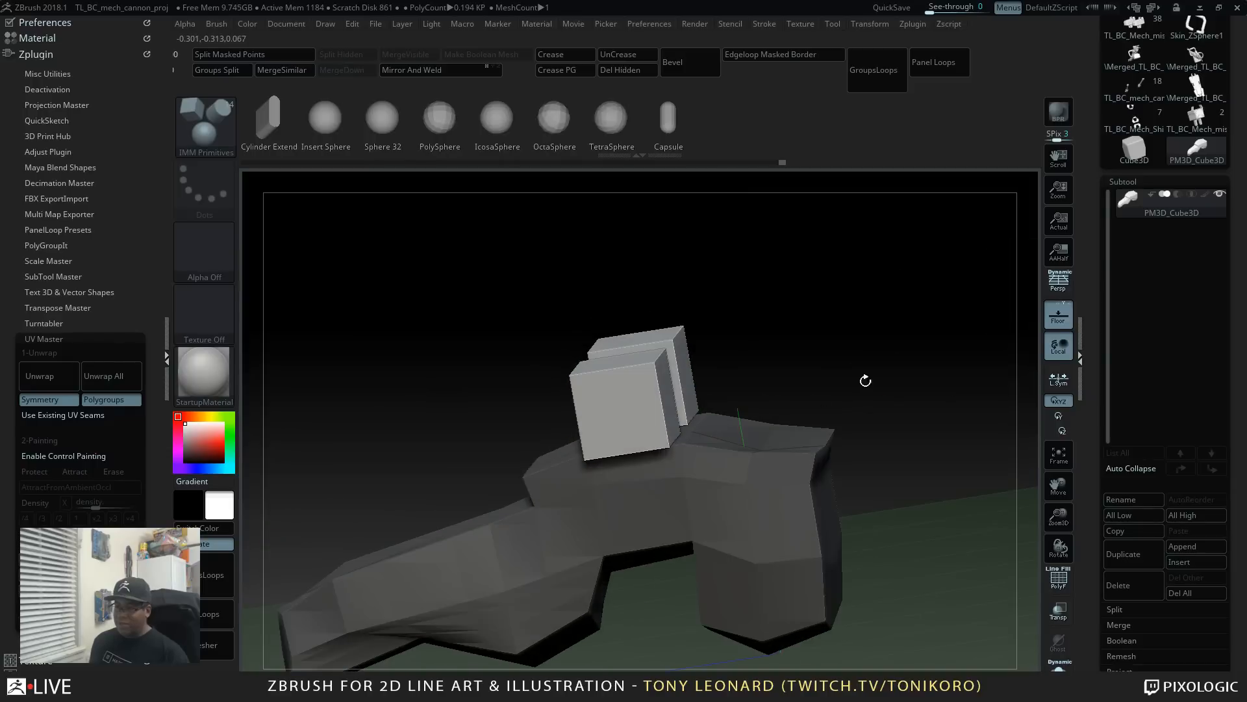
Step: Split the inserted cubes into their own subtool, move it below the arm in the subtool order and set the arm as Start
click(289, 53)
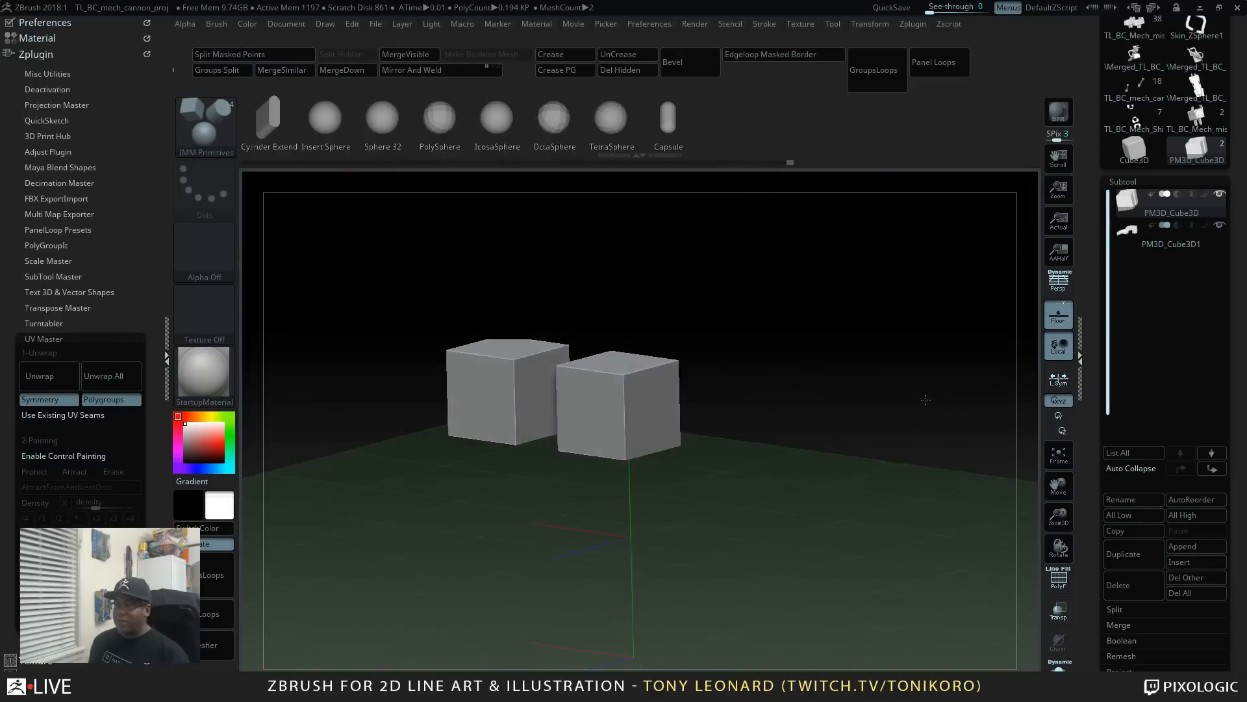
click(1211, 452)
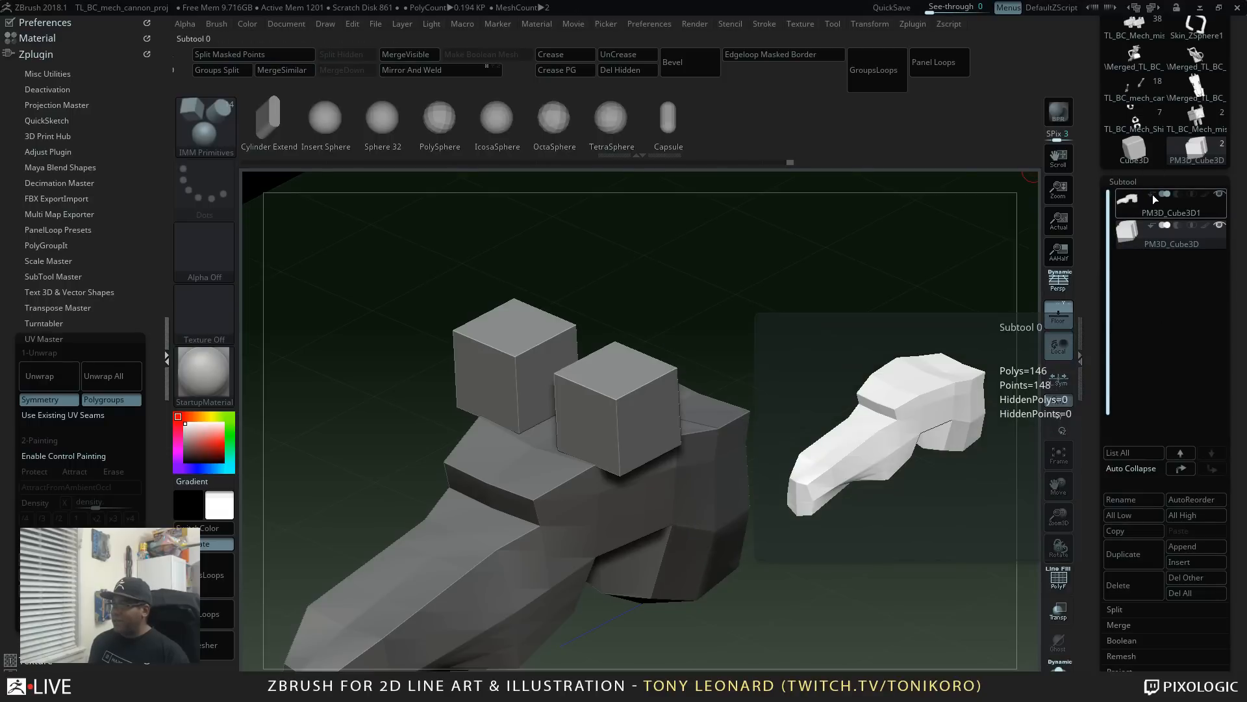
drag(914, 450, 948, 421)
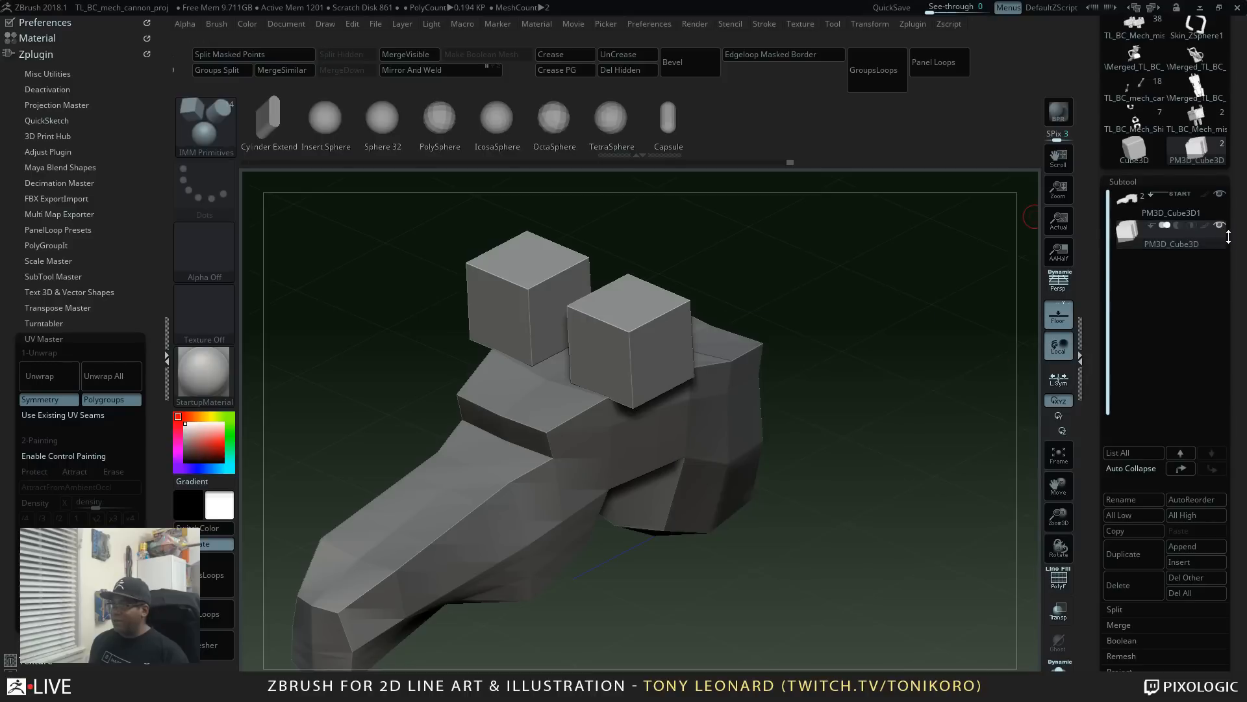
Step: Enable Live Boolean rendering and set the cube subtool to subtraction
shift+click(81, 56)
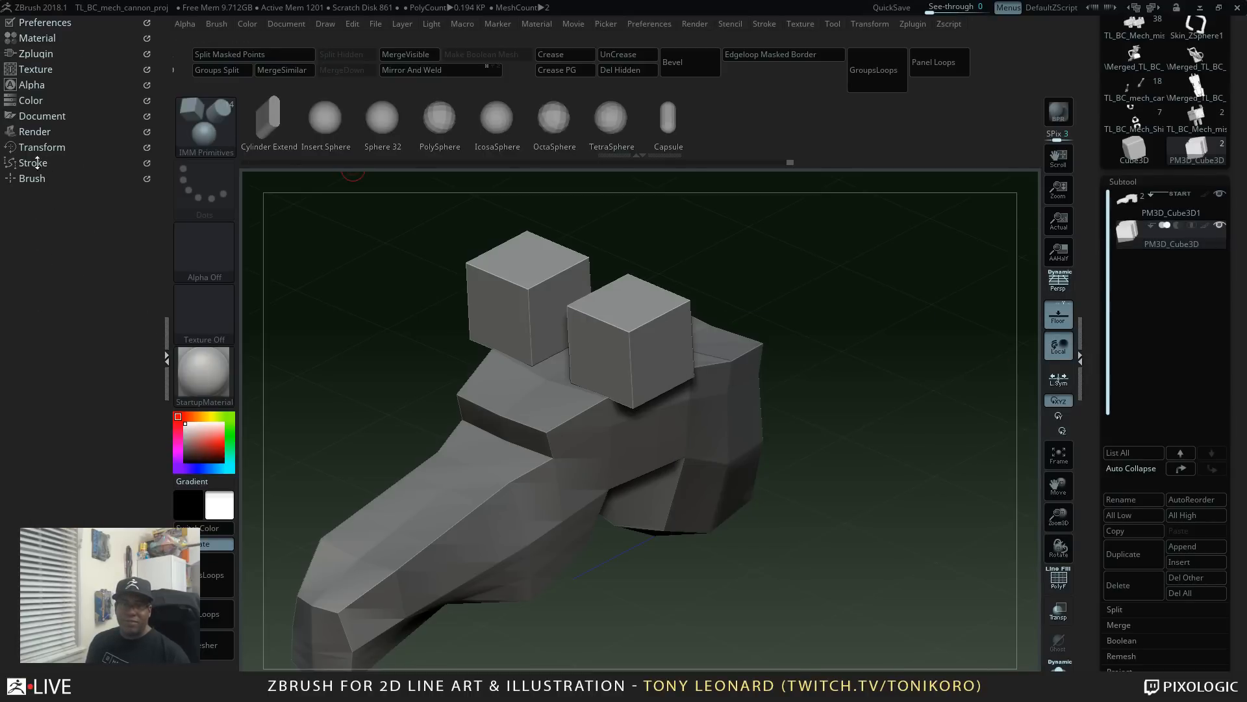
shift+click(31, 132)
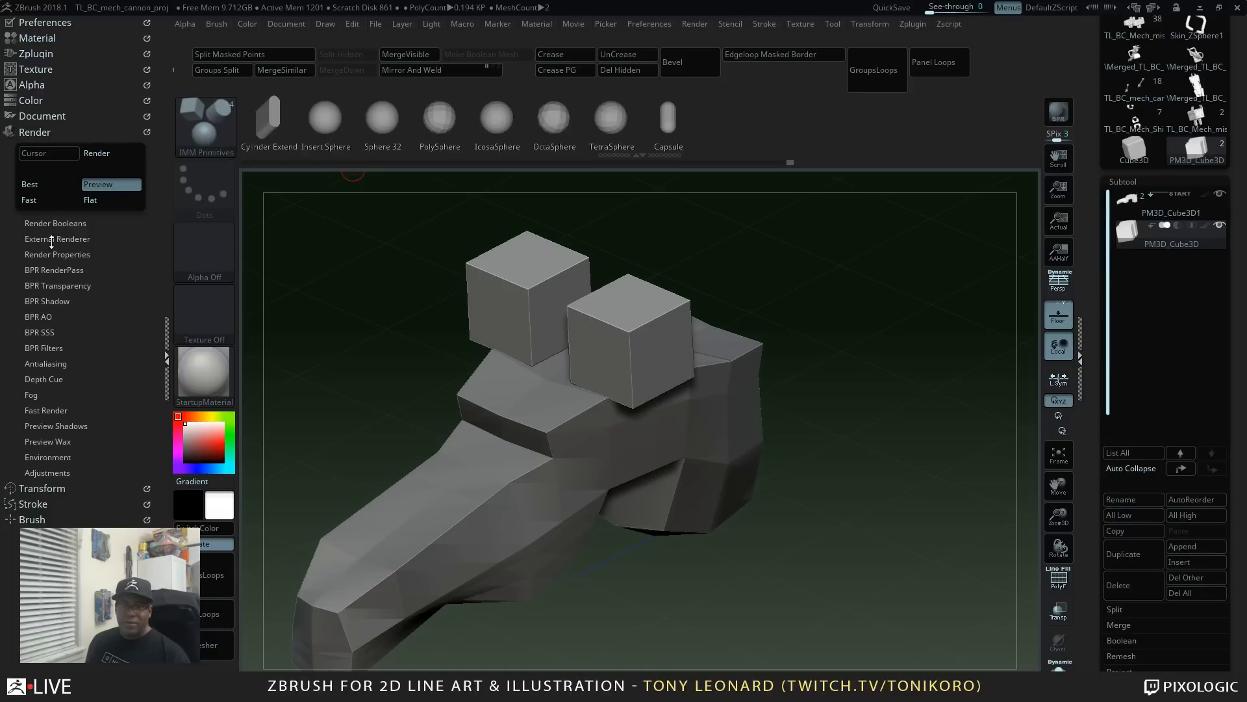
click(65, 223)
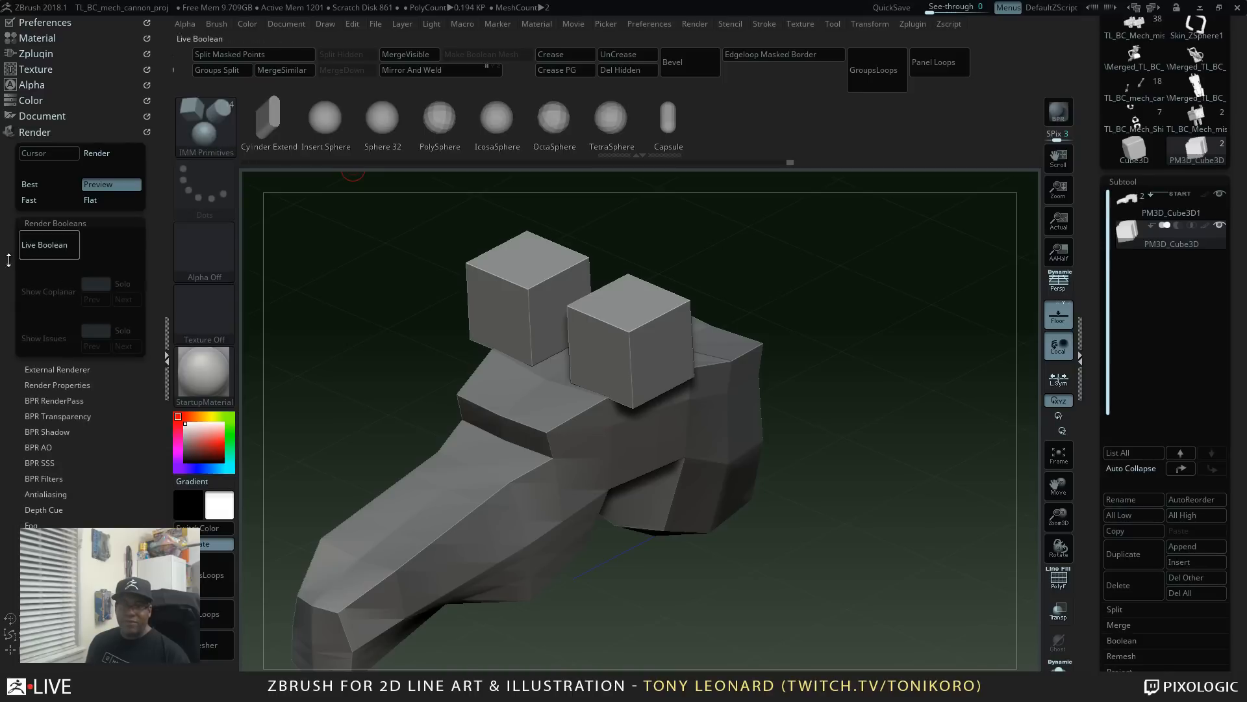
click(49, 250)
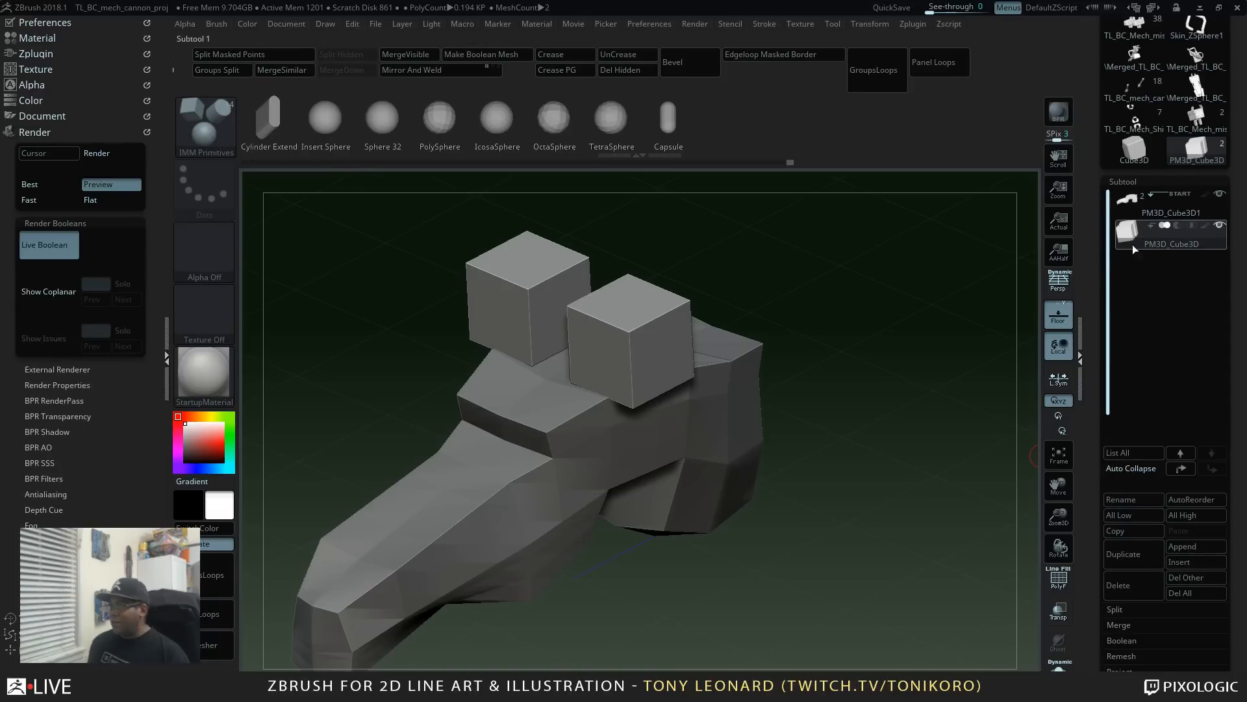
click(1177, 225)
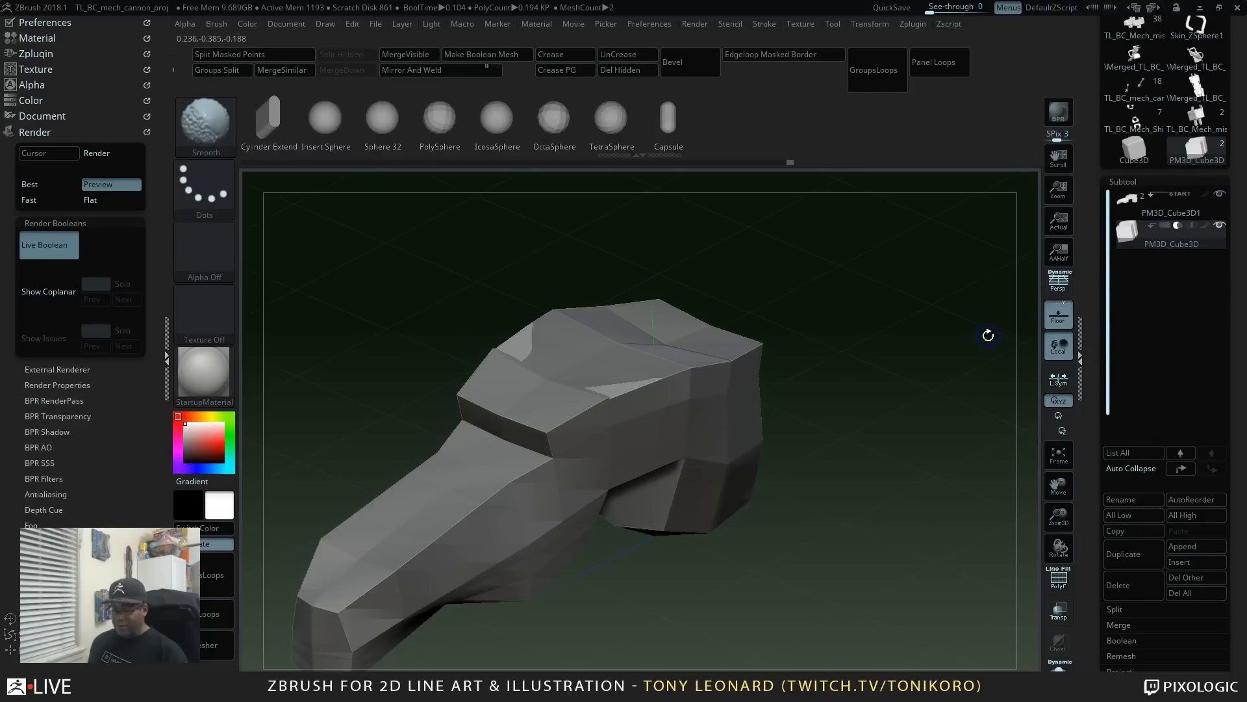
Step: Lower the subtracting cubes along Z so they cut deeper into the raised slab, and hide the polyframe
key(shift+f)
drag(882, 447, 873, 465)
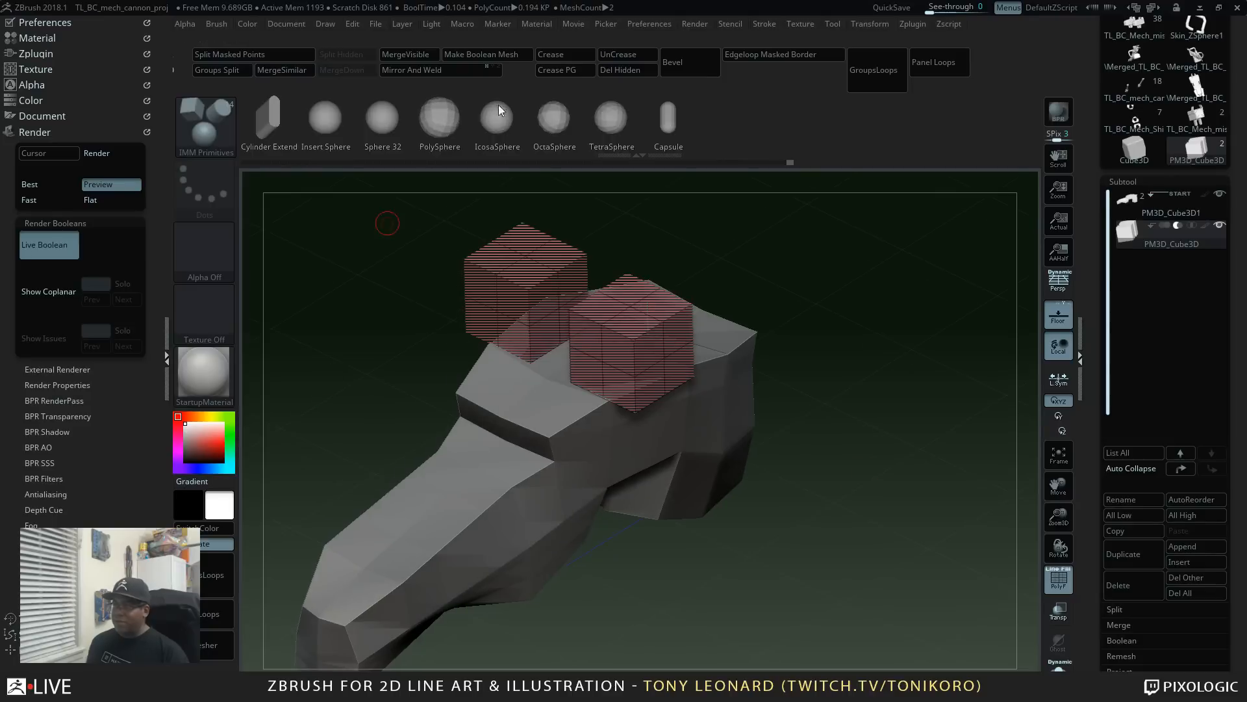
key(g)
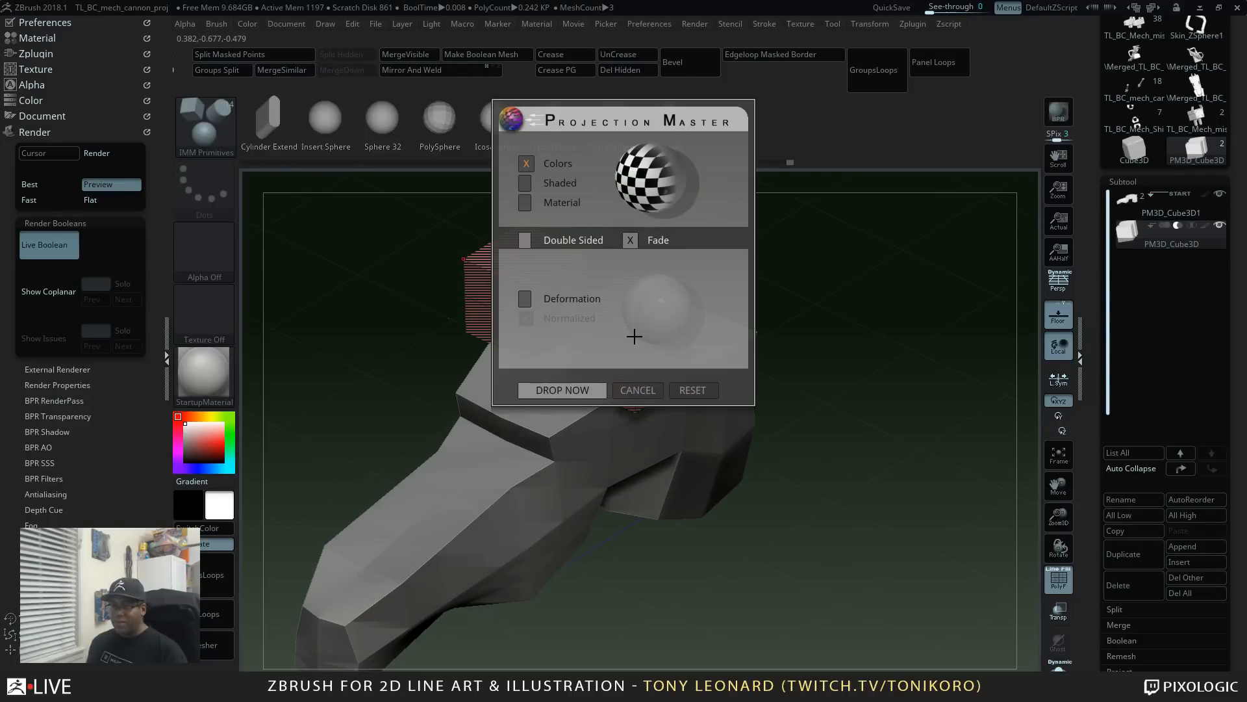
key(Escape)
key(w)
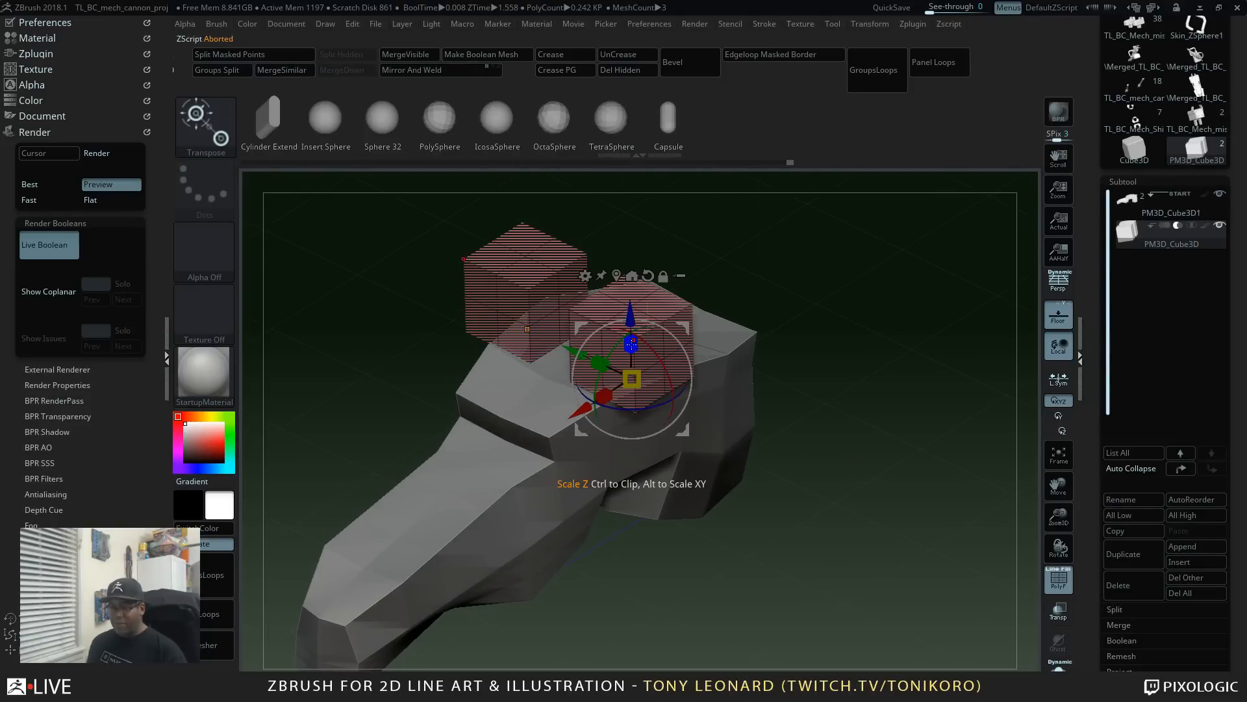
drag(630, 316, 632, 336)
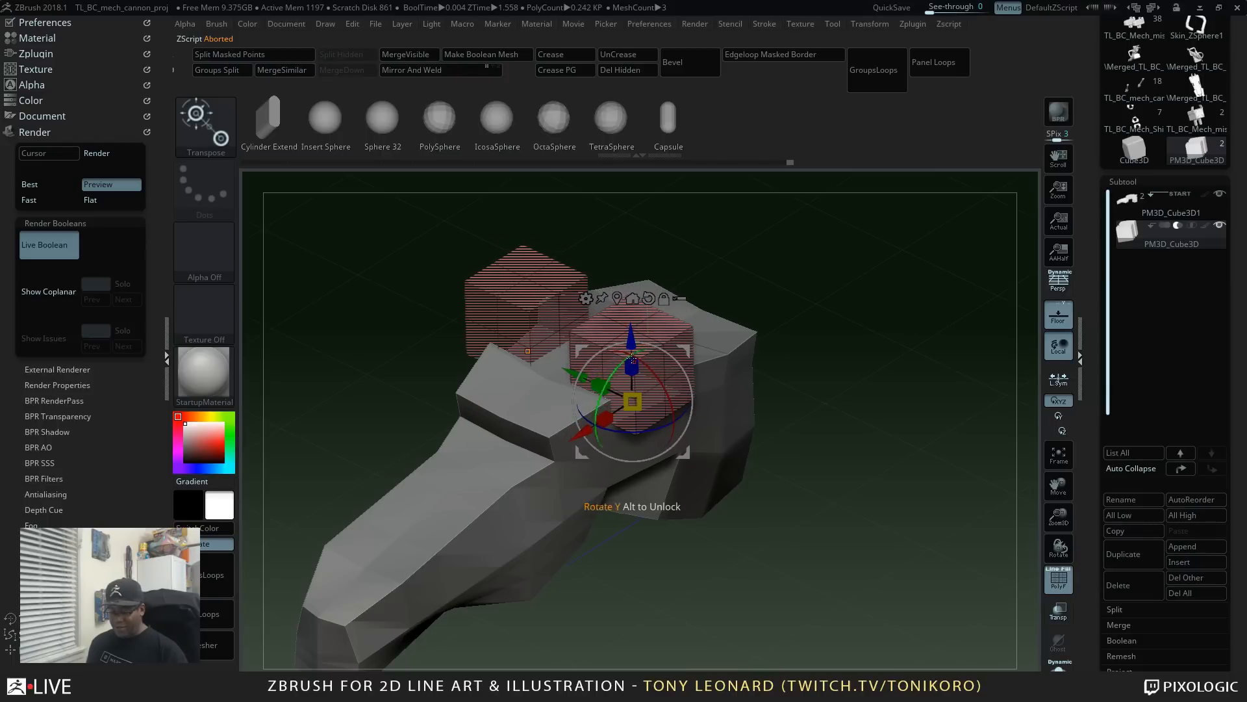
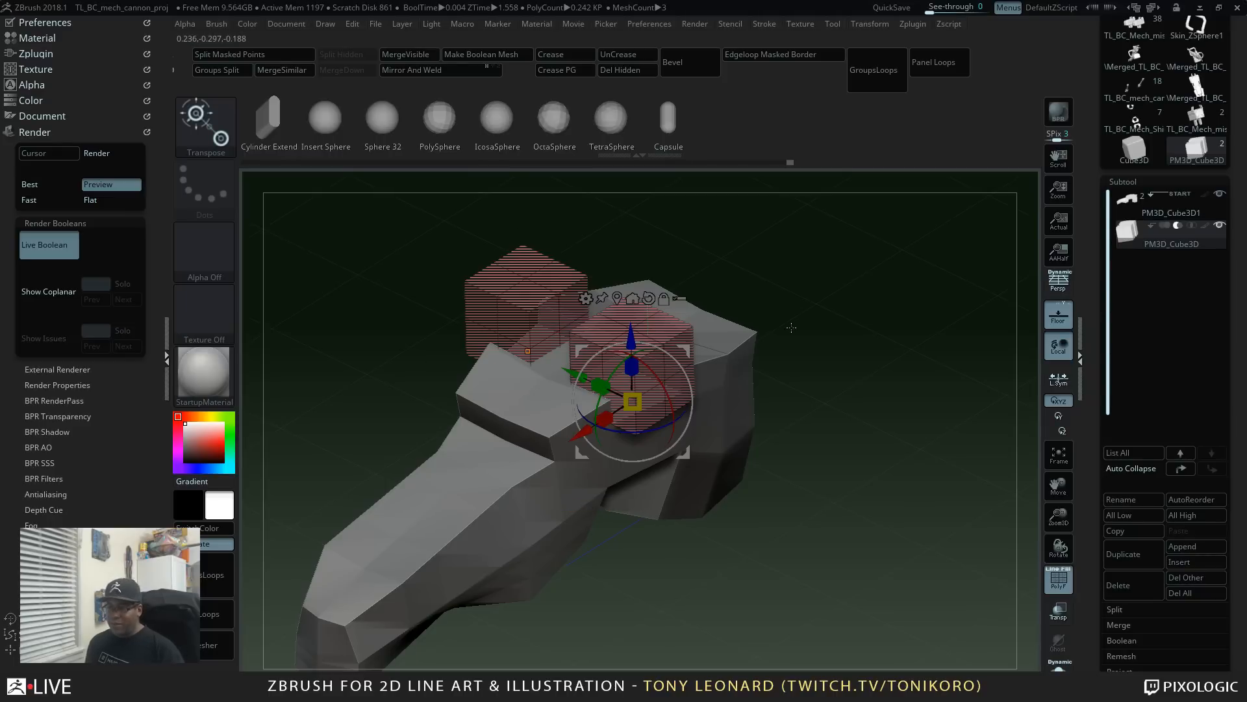
drag(791, 327, 773, 443)
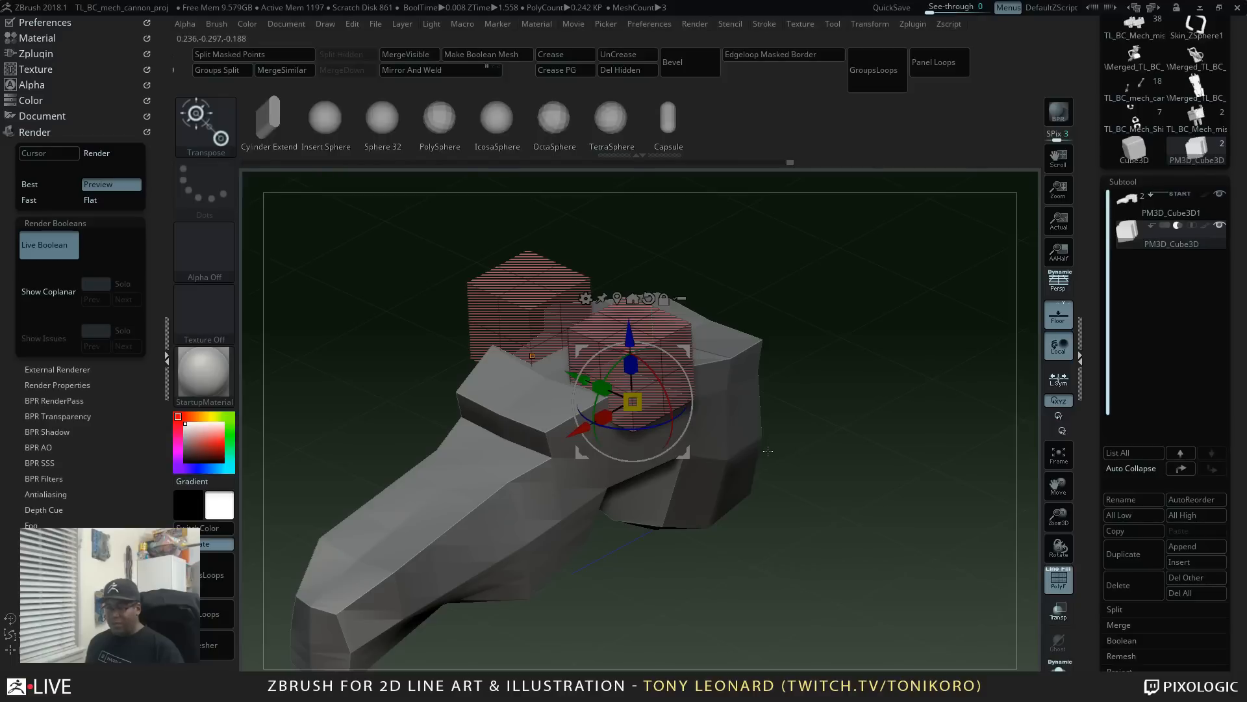
key(shift+f)
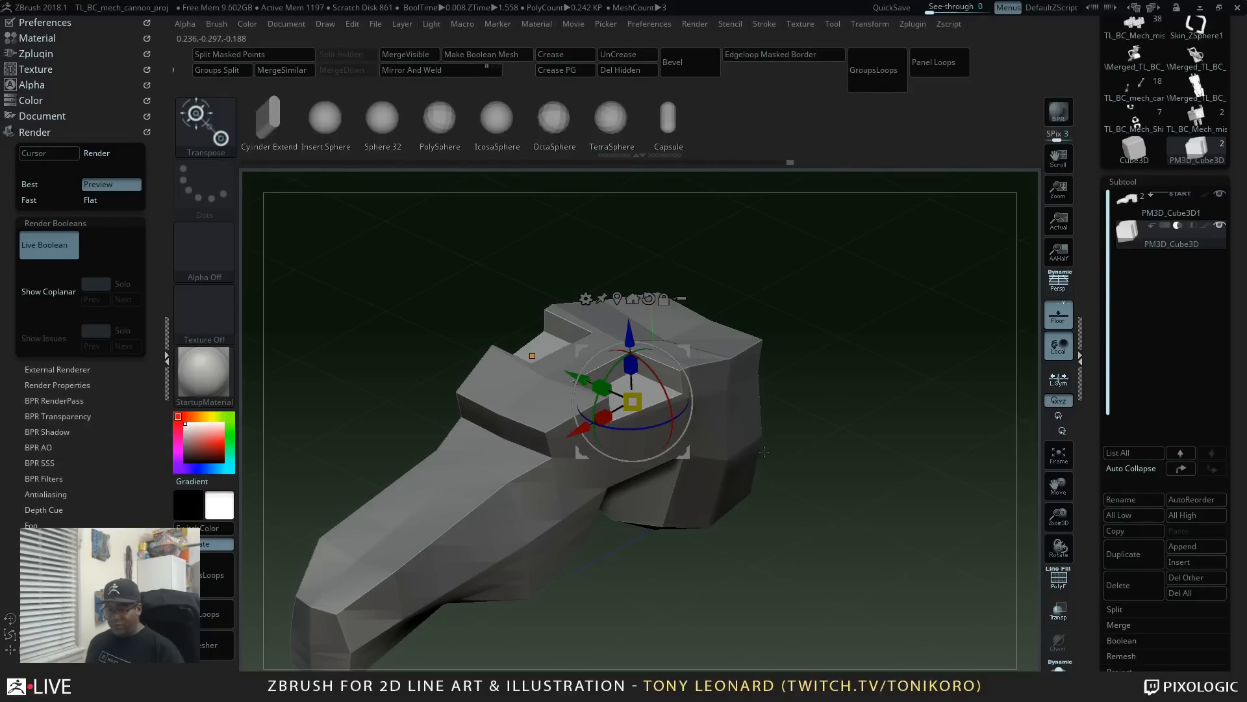
Step: Raise the cubes along Z out of the cut and switch their subtool back to addition
drag(859, 401, 937, 512)
drag(603, 393, 638, 445)
drag(953, 443, 981, 455)
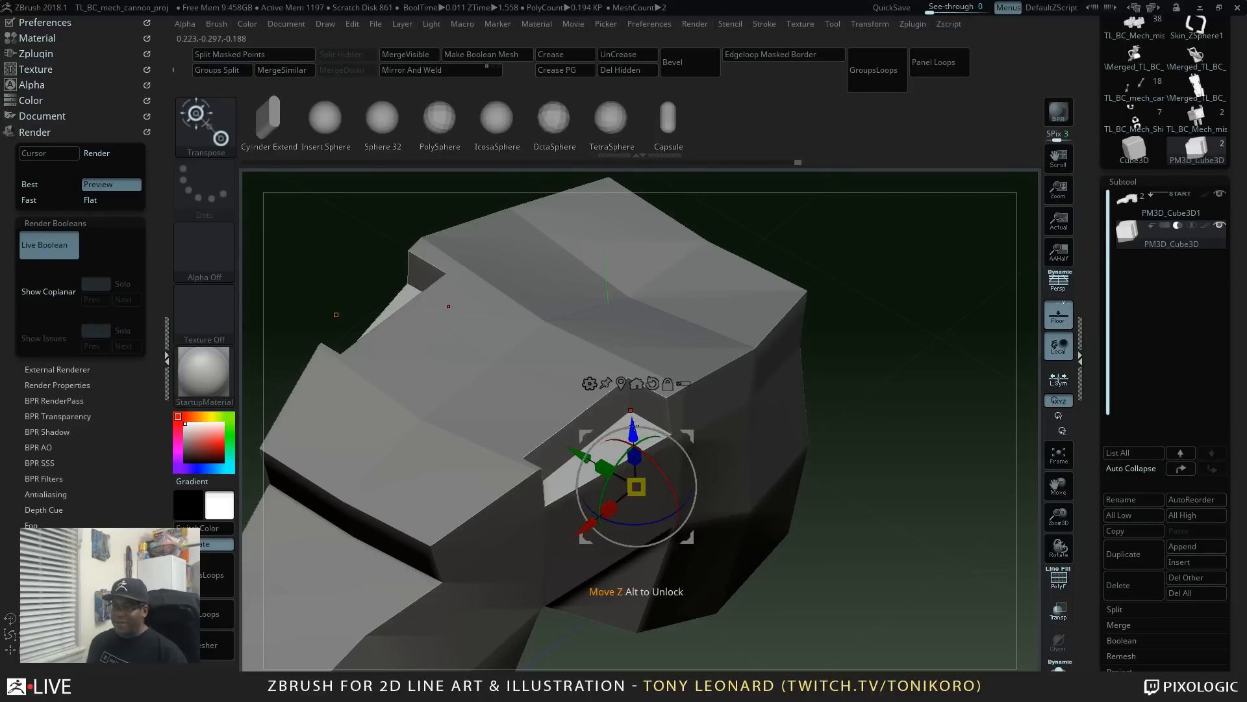
drag(633, 423, 629, 359)
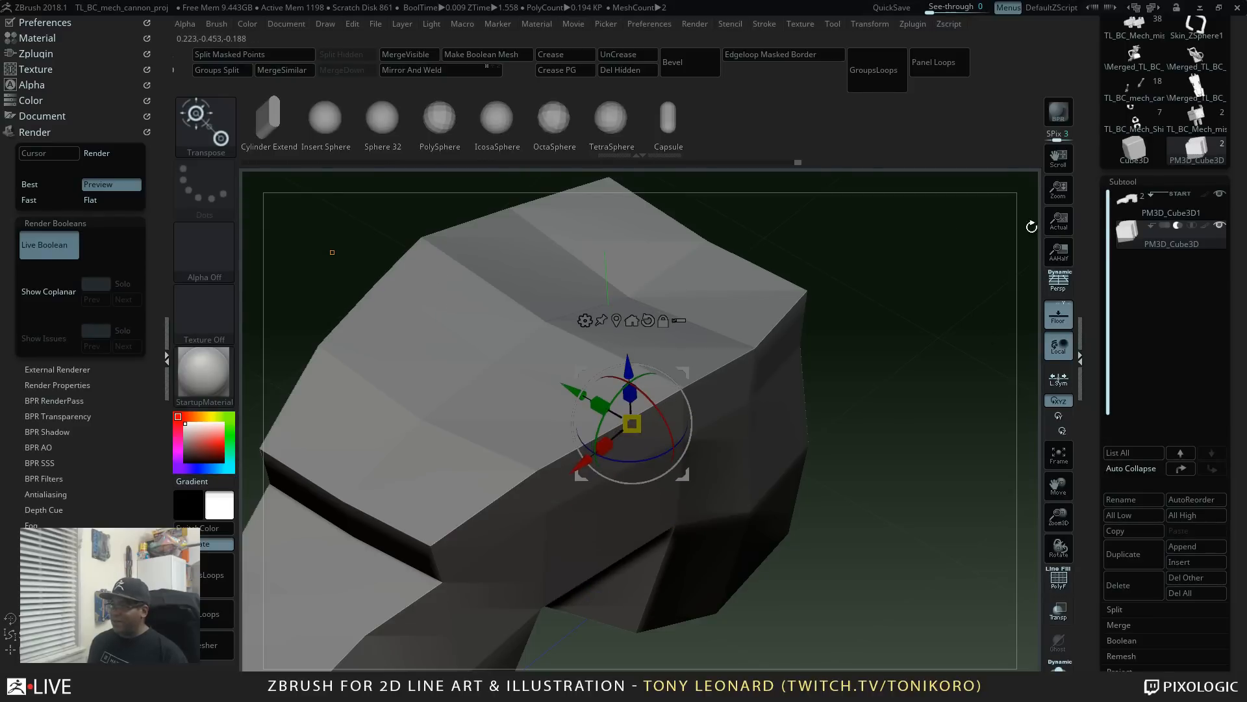
click(1163, 227)
mouse_move(935, 455)
mouse_down()
mouse_move(942, 420)
mouse_move(957, 465)
mouse_up()
alt+drag(964, 435, 957, 474)
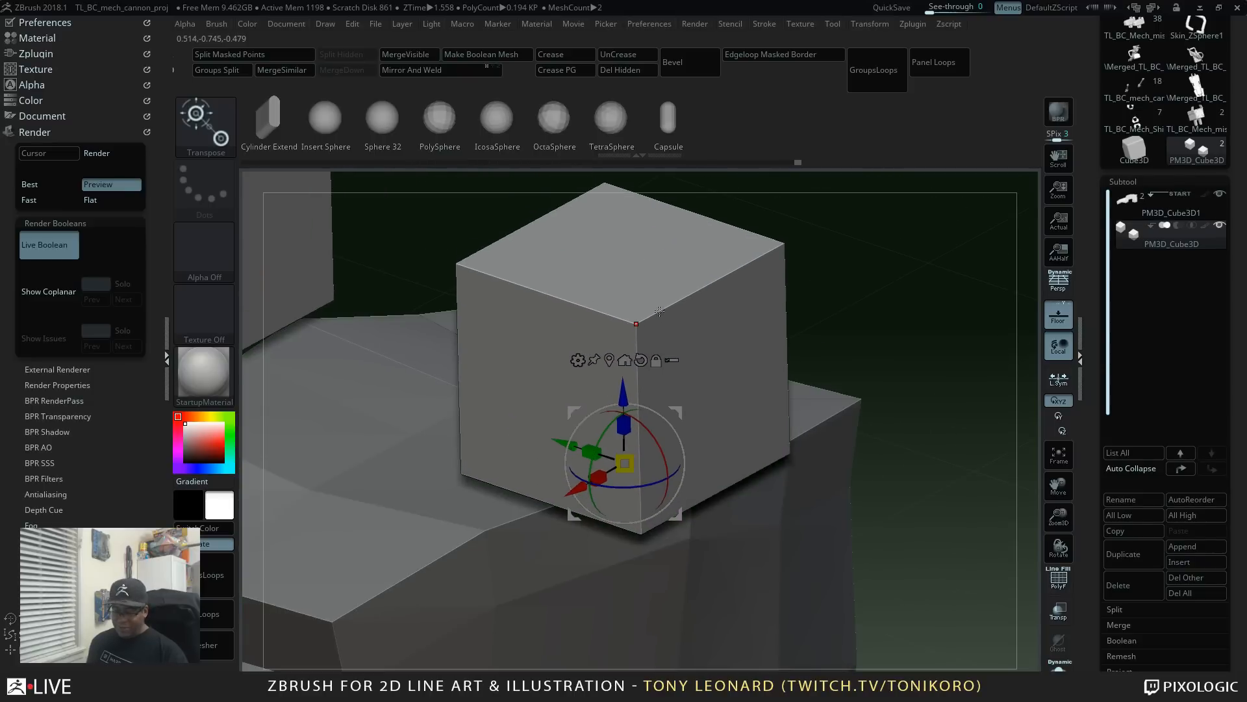
Step: Show the cube's polyframe, examine it with dynamic subdivision, and turn the subdivision preview off
key(shift+f)
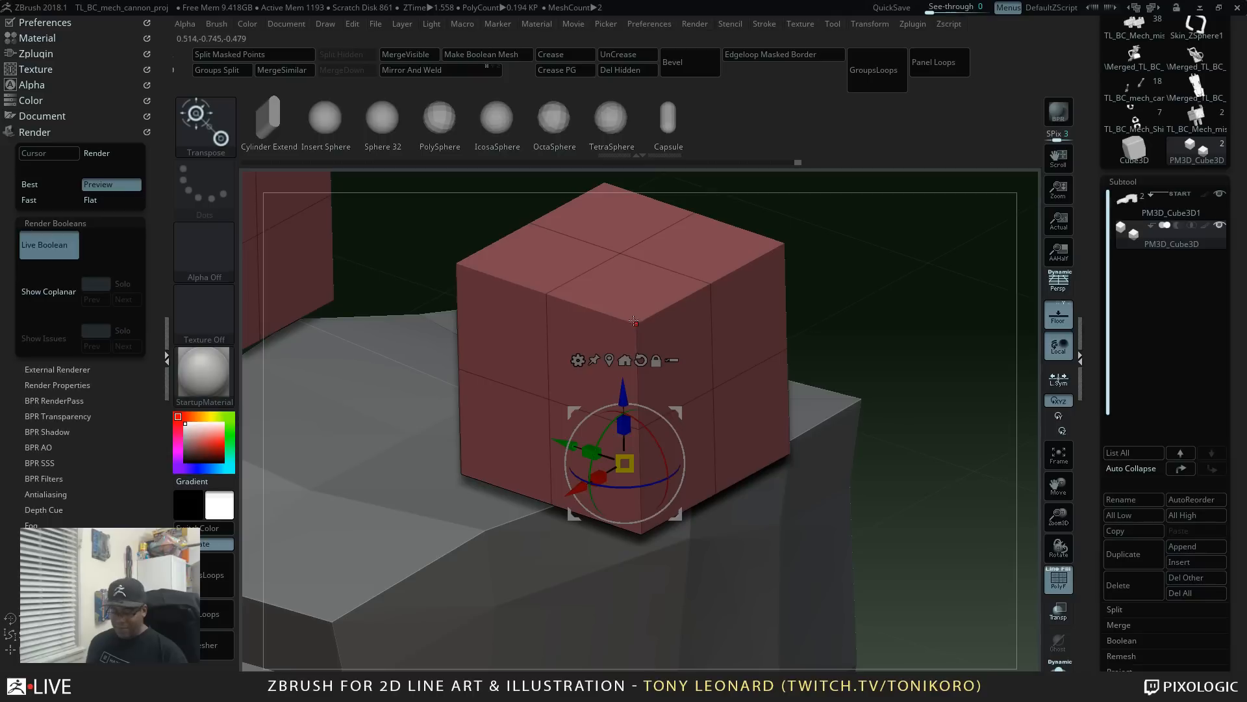
key(d)
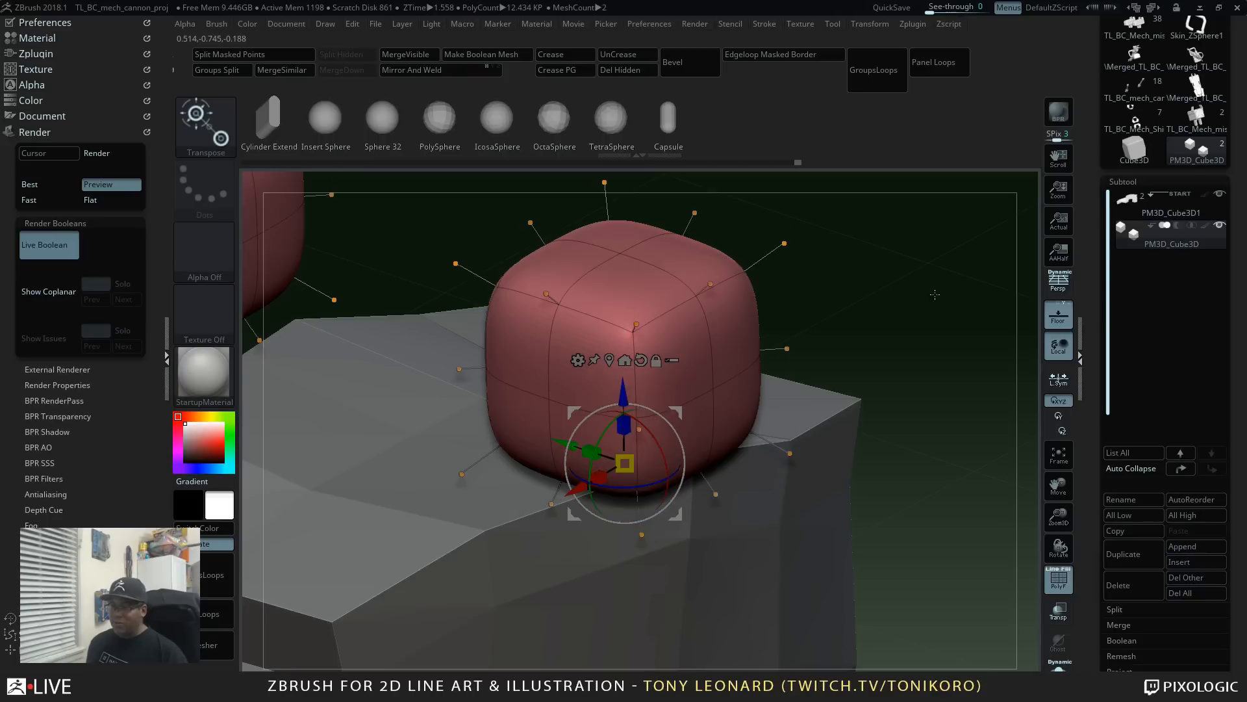
drag(934, 294, 736, 241)
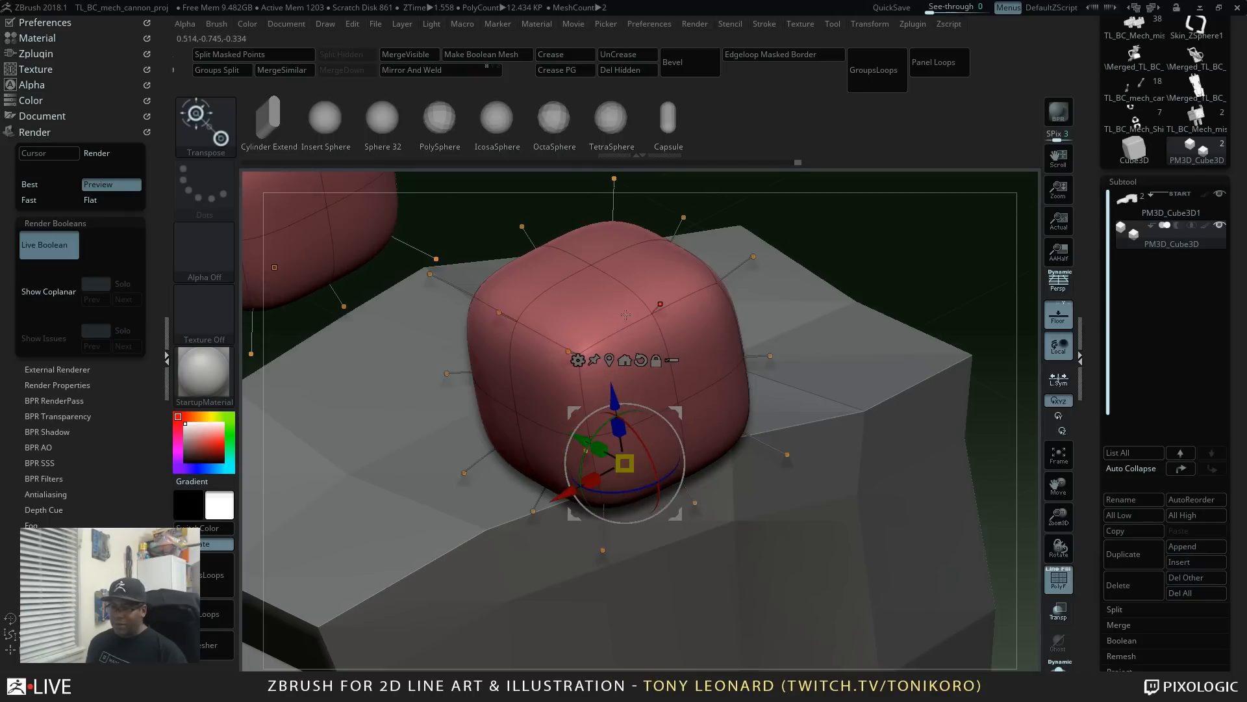
key(shift+d)
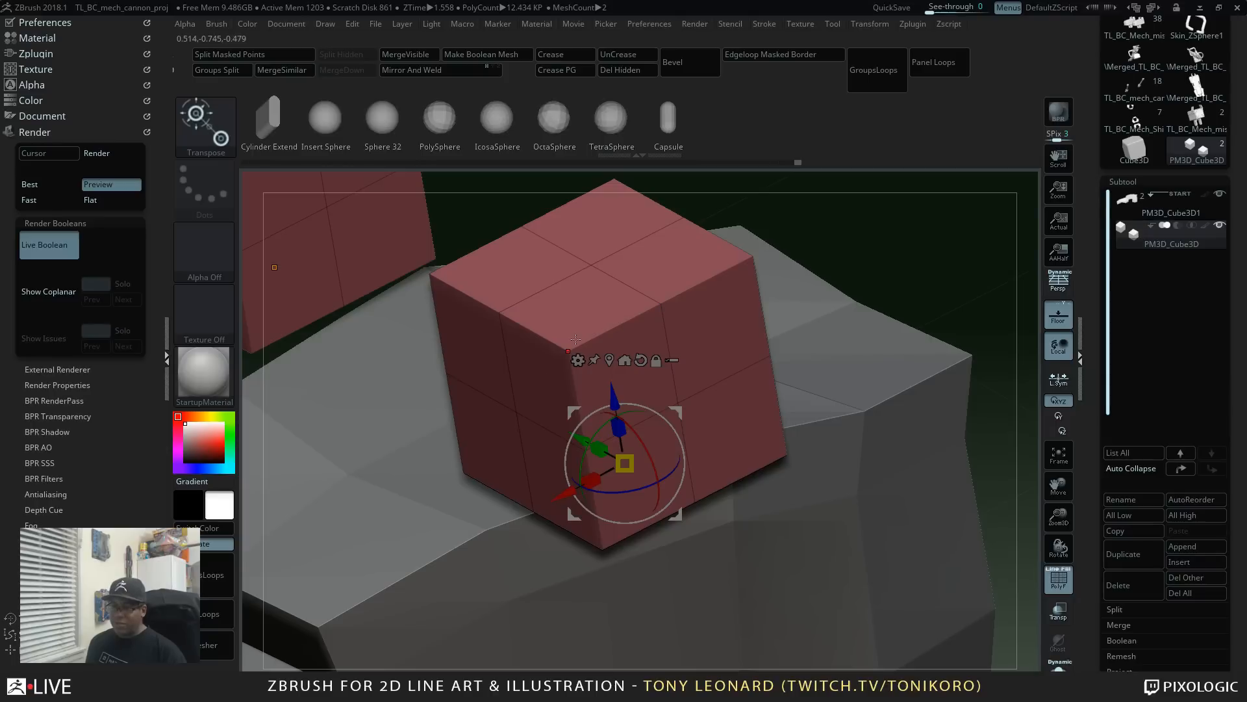
Step: Switch to the ZModeler brush and set its edge action to Insert
key(q)
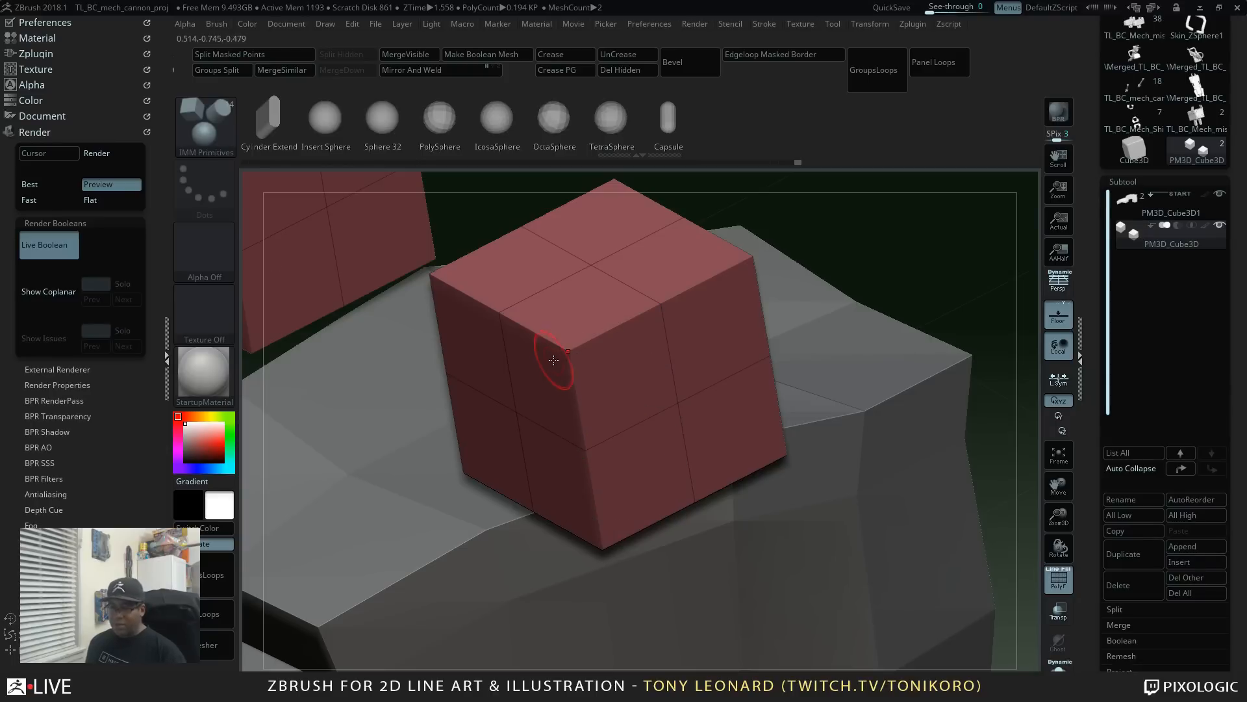
key(space)
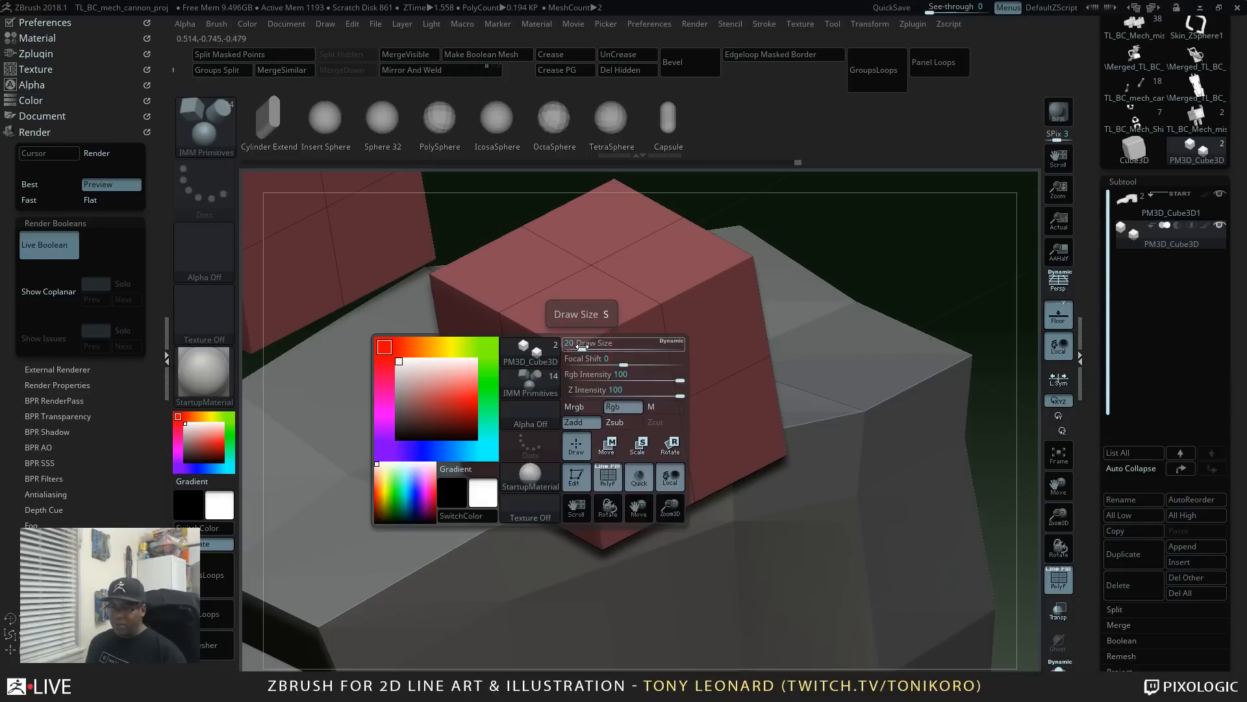
key(b)
key(z)
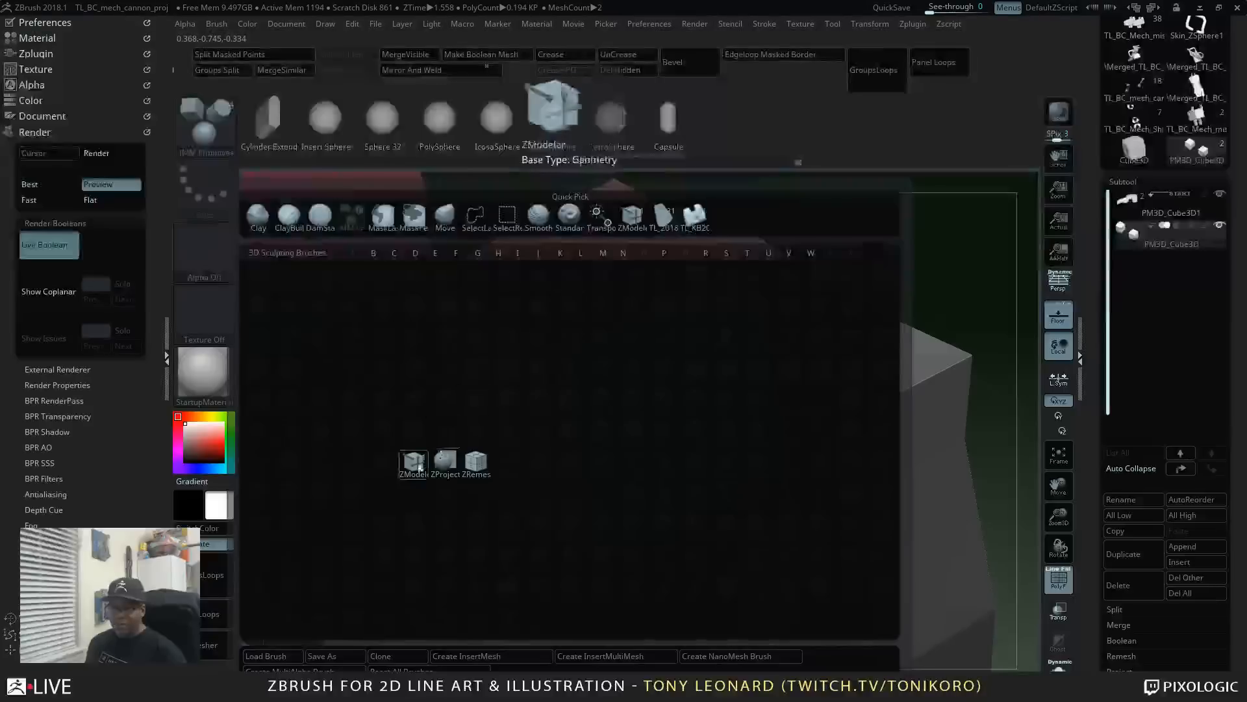
key(m)
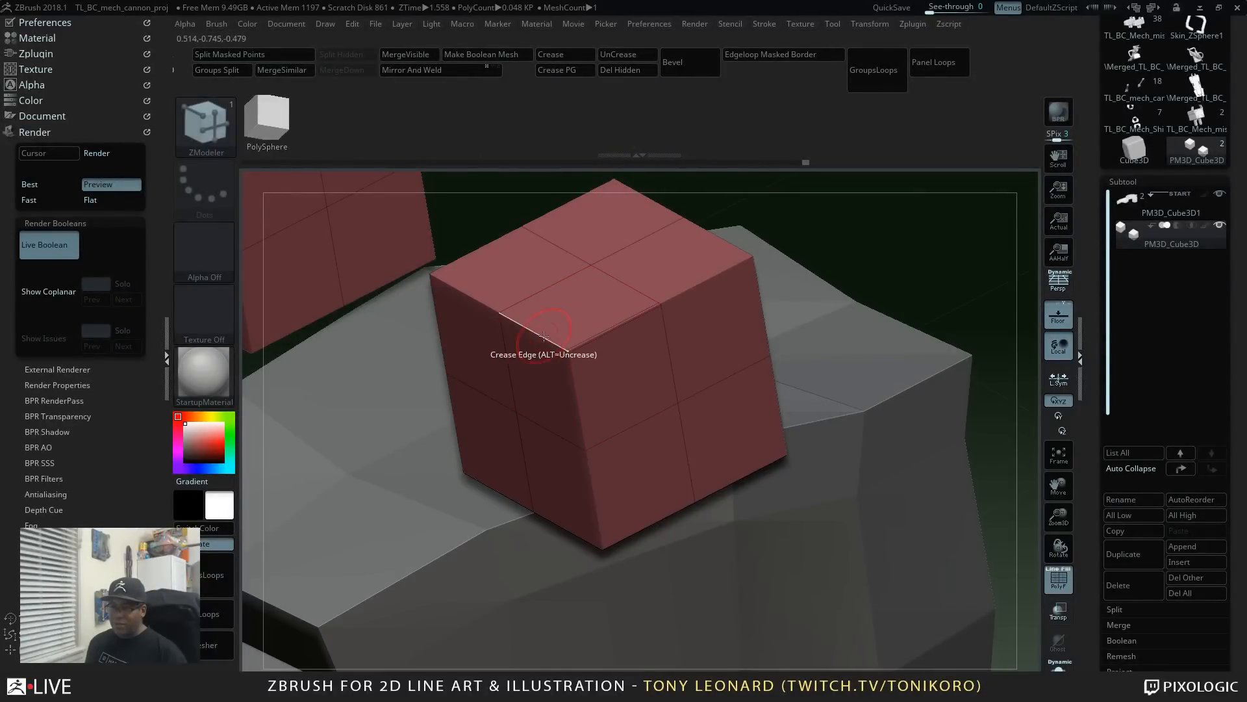
key(ctrl+z)
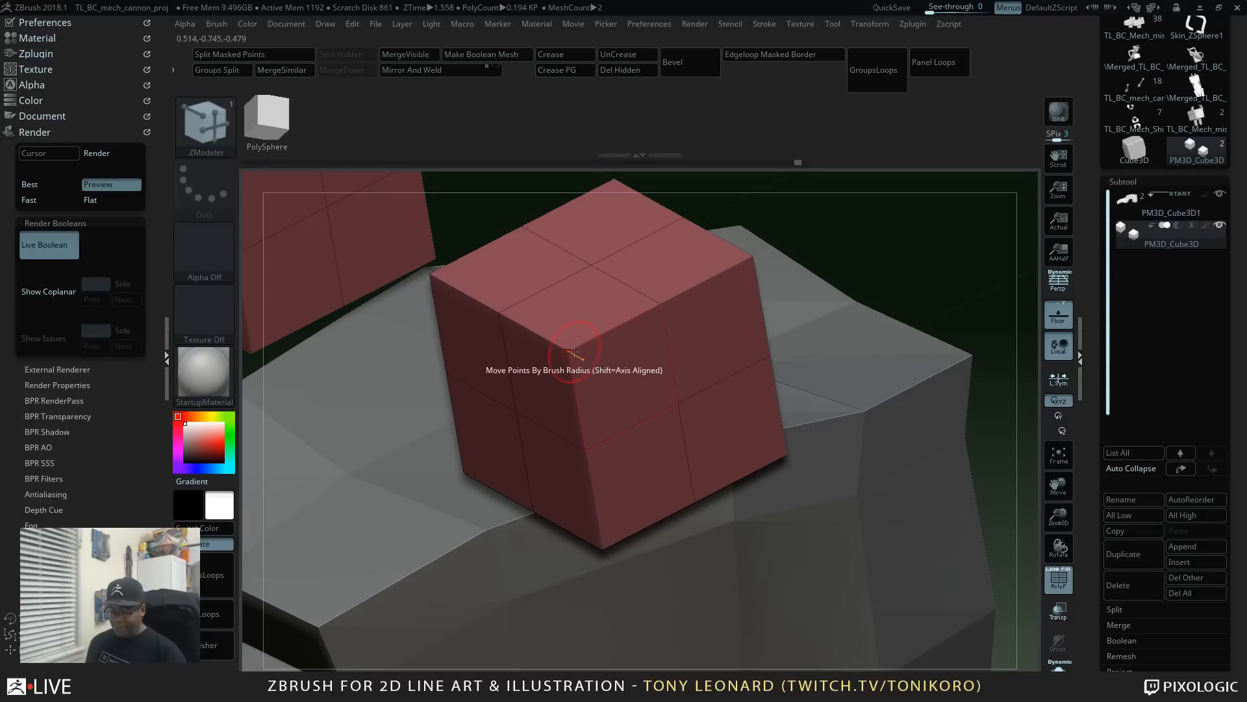
key(space)
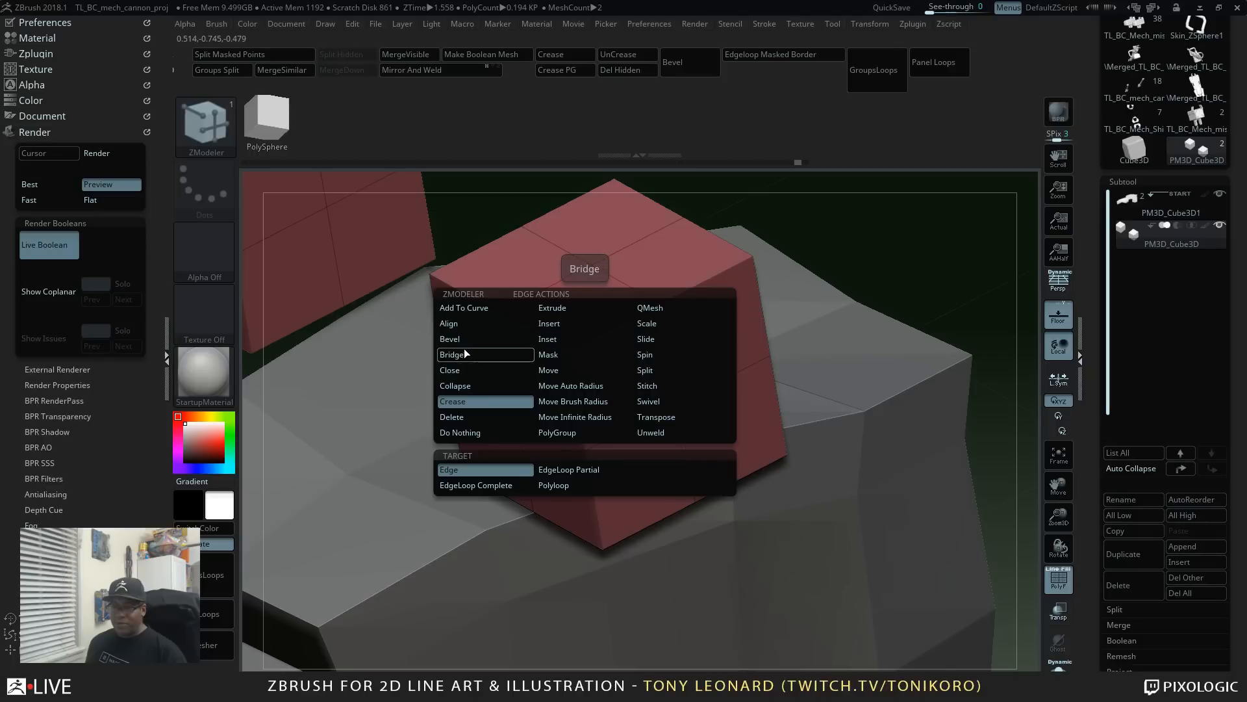
click(563, 324)
Step: Insert supporting edge loops close to the cube's top, vertical and bottom edges
click(583, 345)
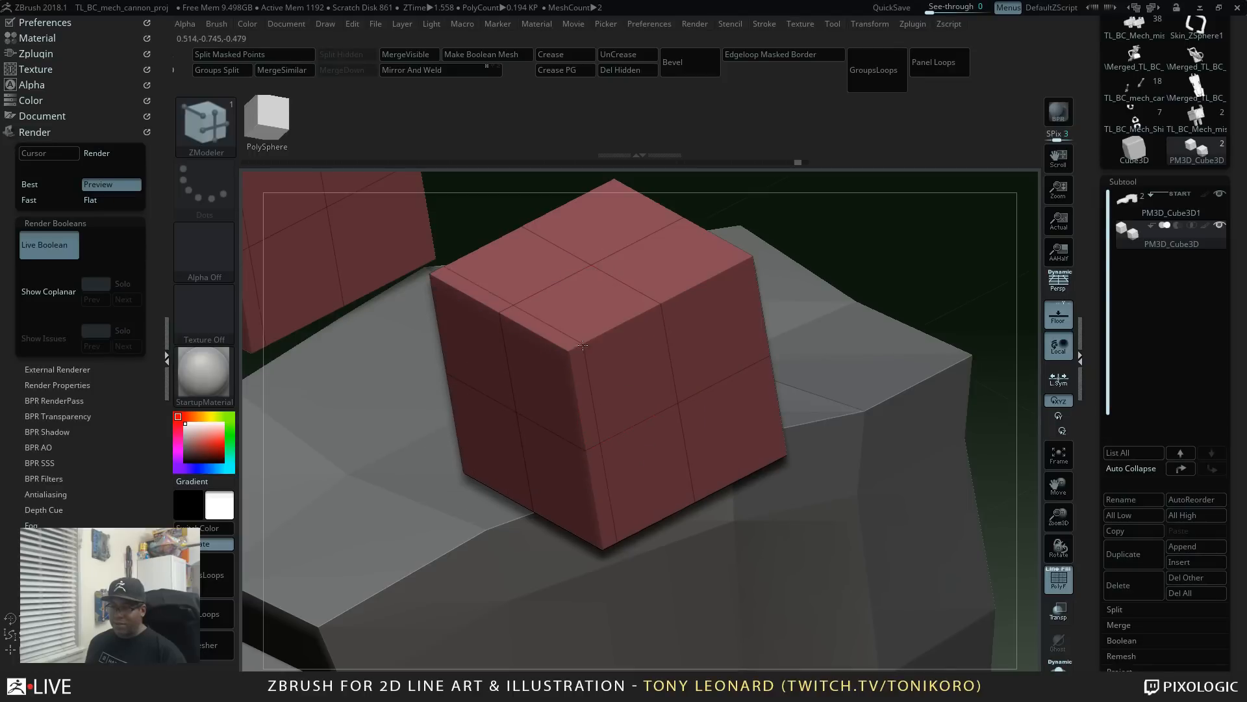
click(559, 344)
click(438, 278)
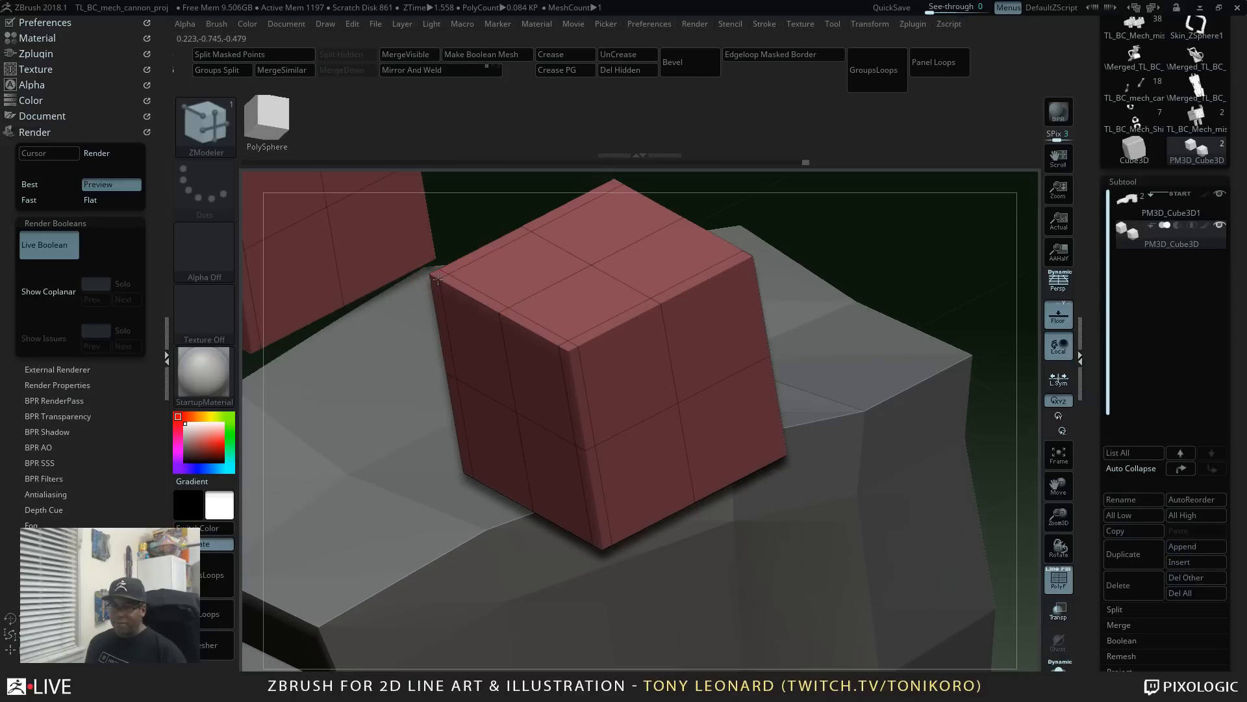
click(731, 257)
click(661, 510)
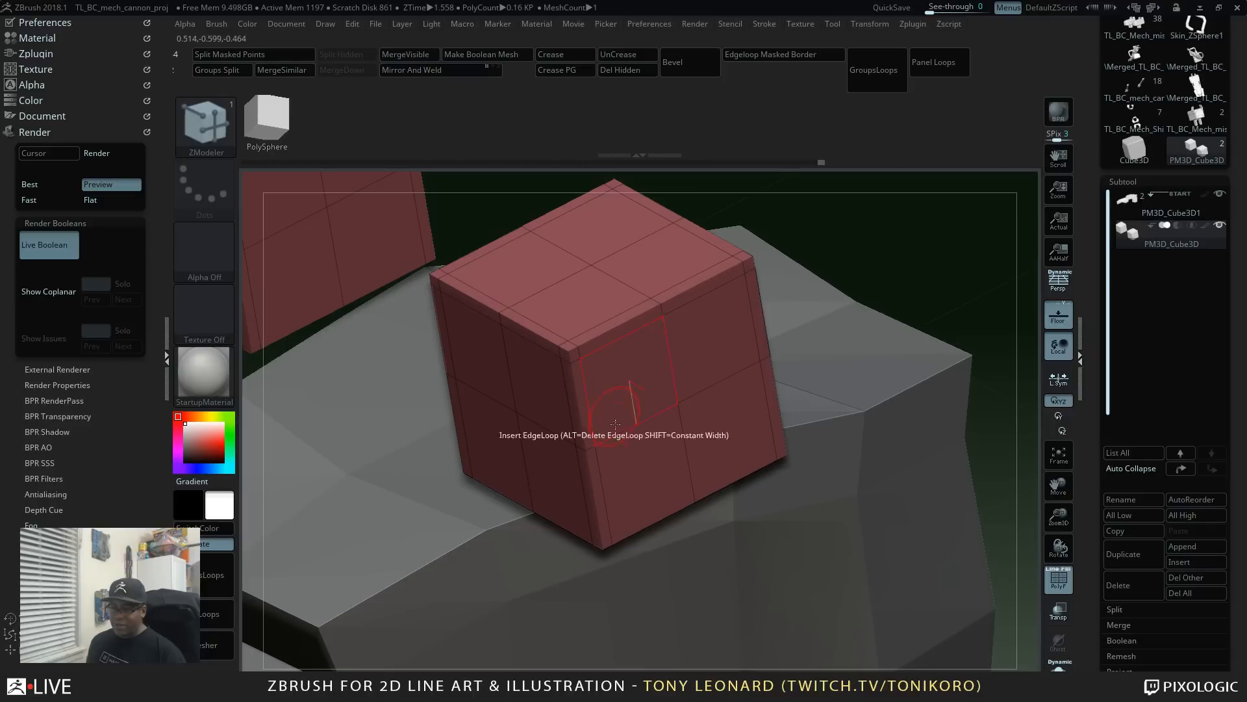
click(609, 531)
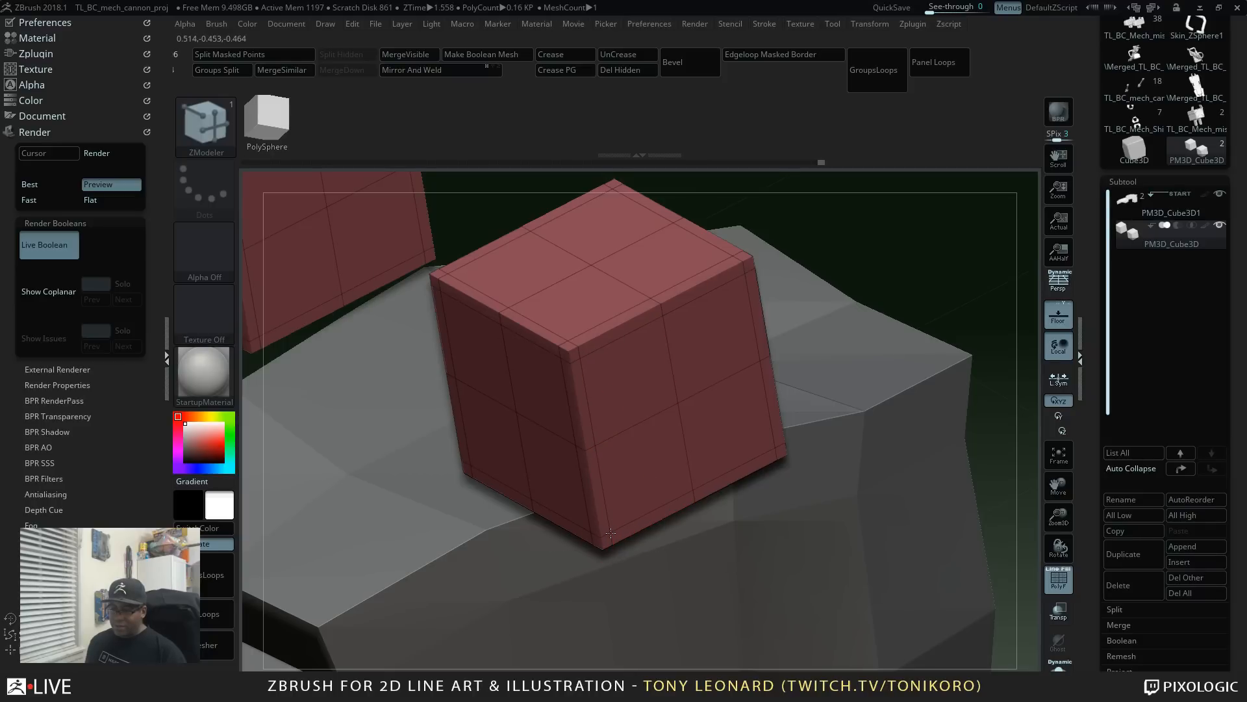
click(675, 311)
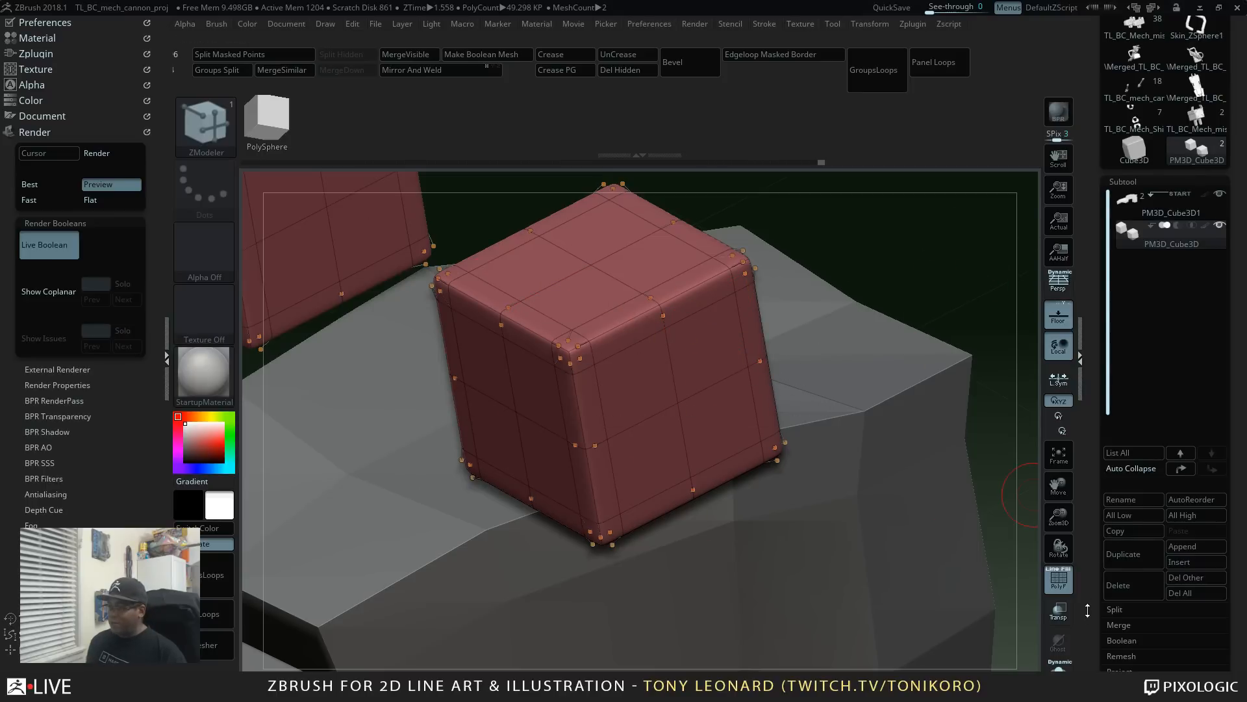
Step: Preview the cube with dynamic subdivision and no polyframe, and bring up the Dynamic Subdiv settings
scroll(1087, 611, down, 3)
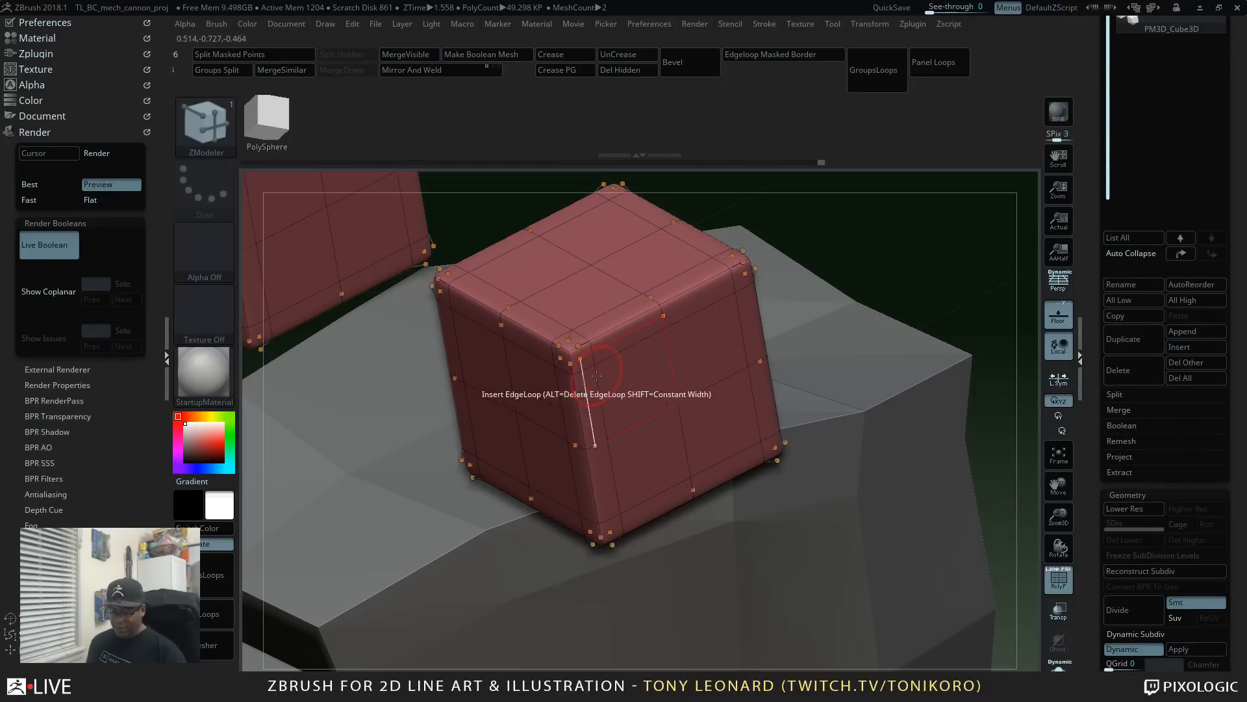
key(shift+f)
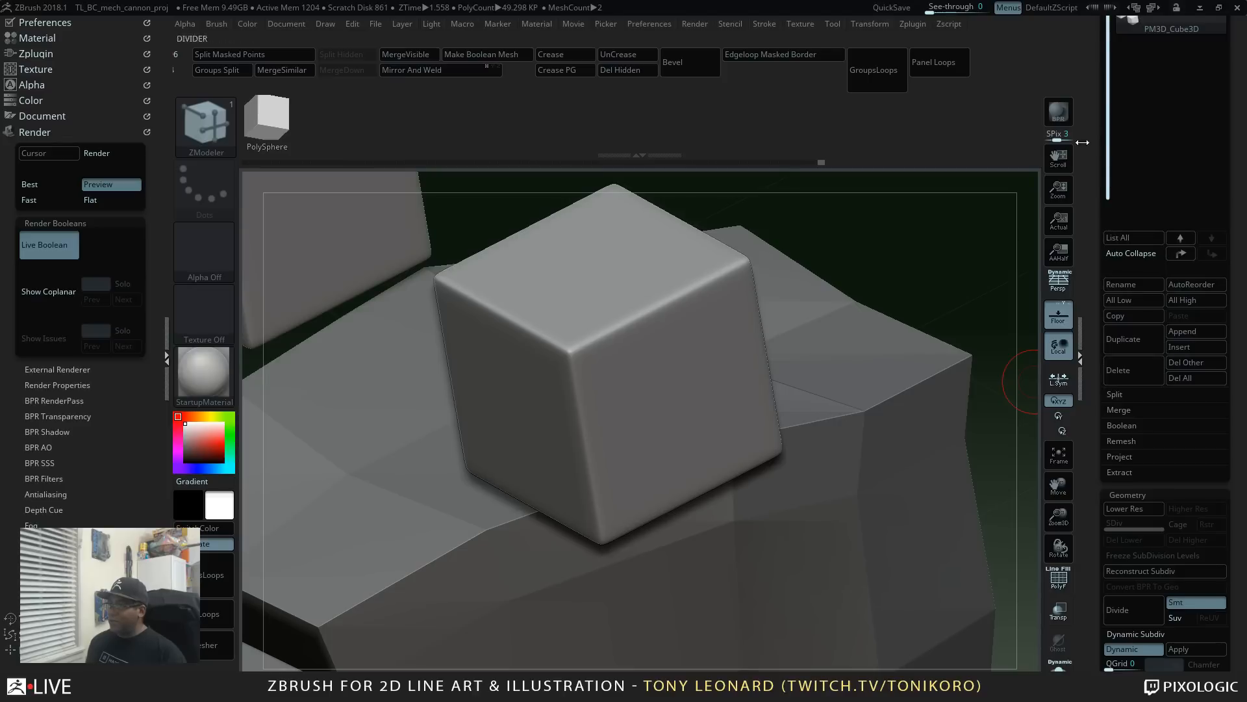
scroll(1157, 165, up, 3)
click(1176, 199)
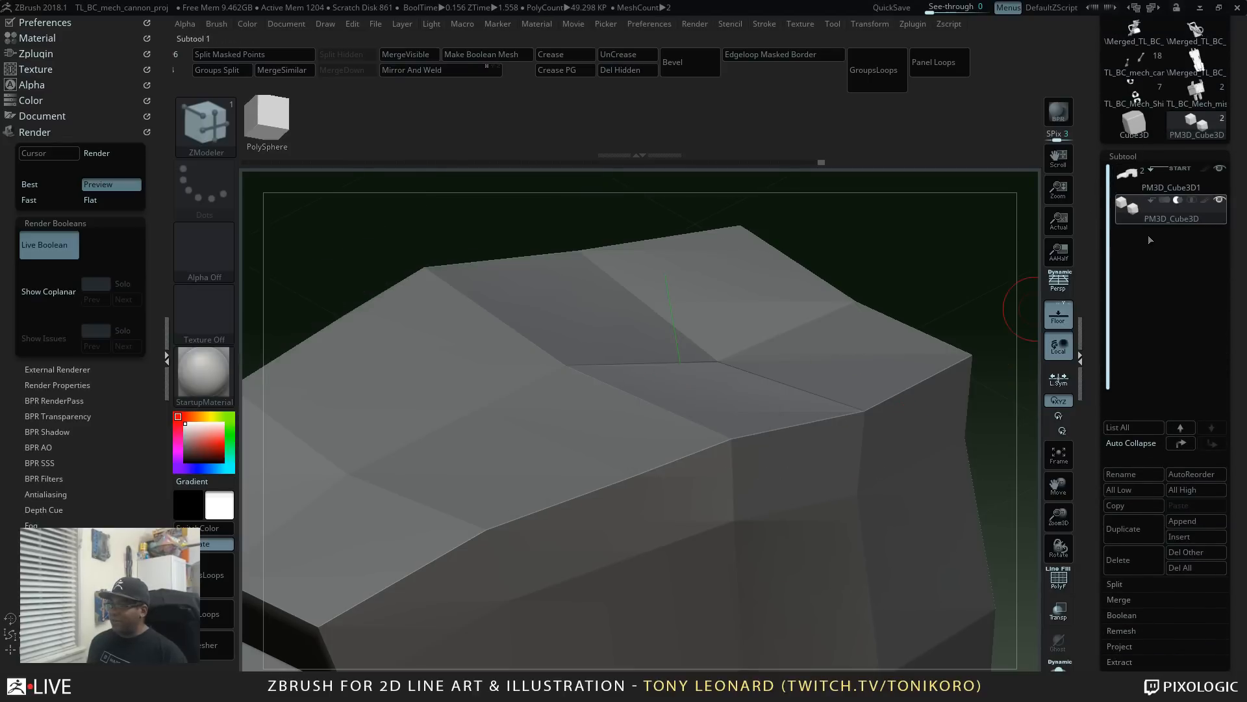
click(1166, 200)
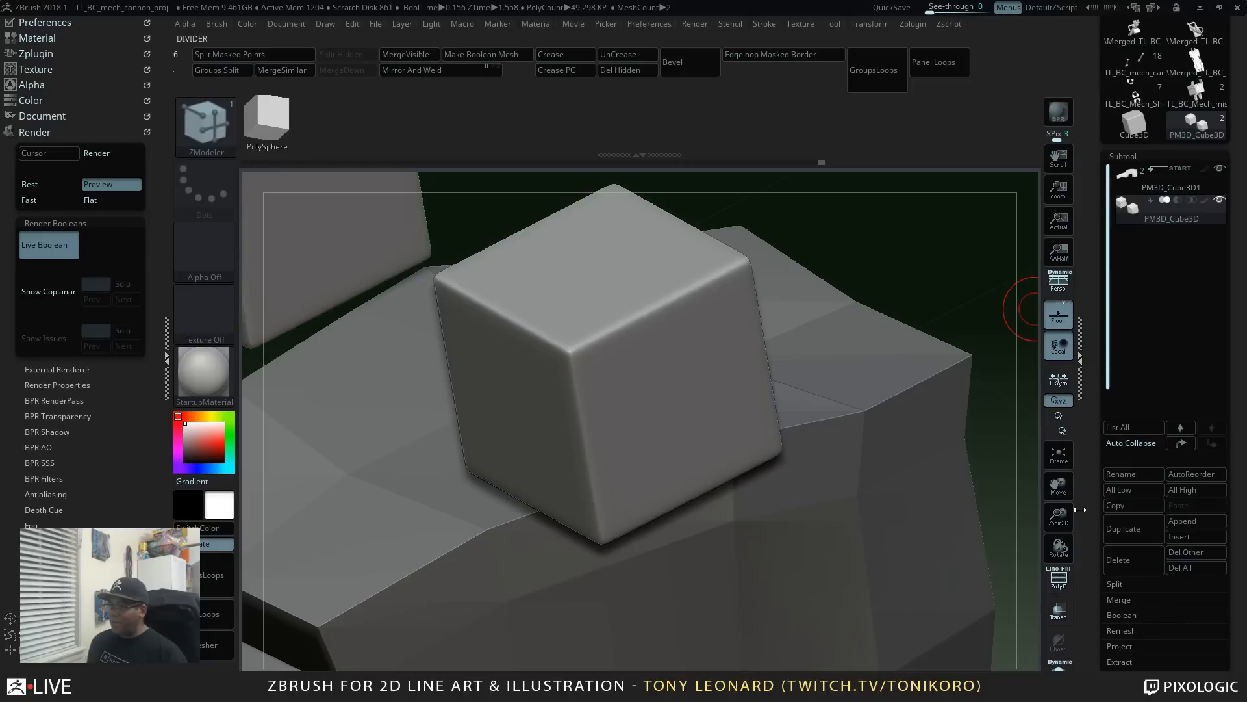
Step: Apply dynamic subdivision to the cube inserts' subtool to convert the preview into real subdivision levels
scroll(1093, 567, down, 7)
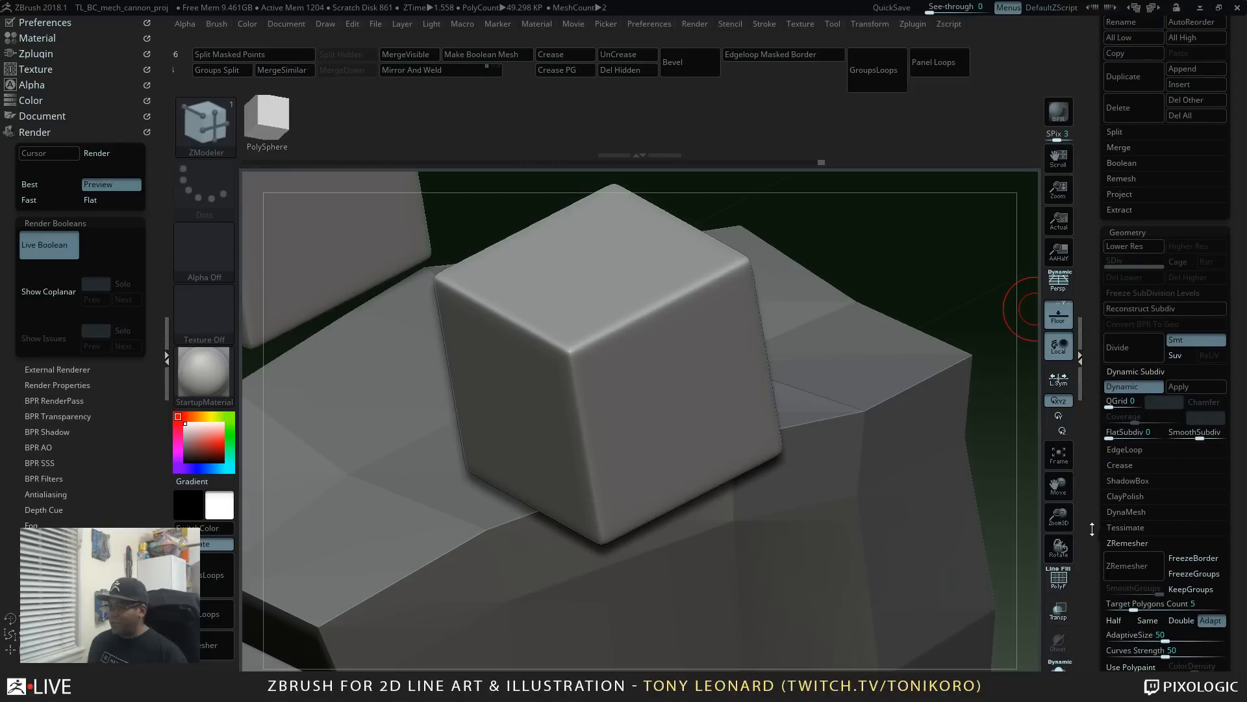
click(1190, 389)
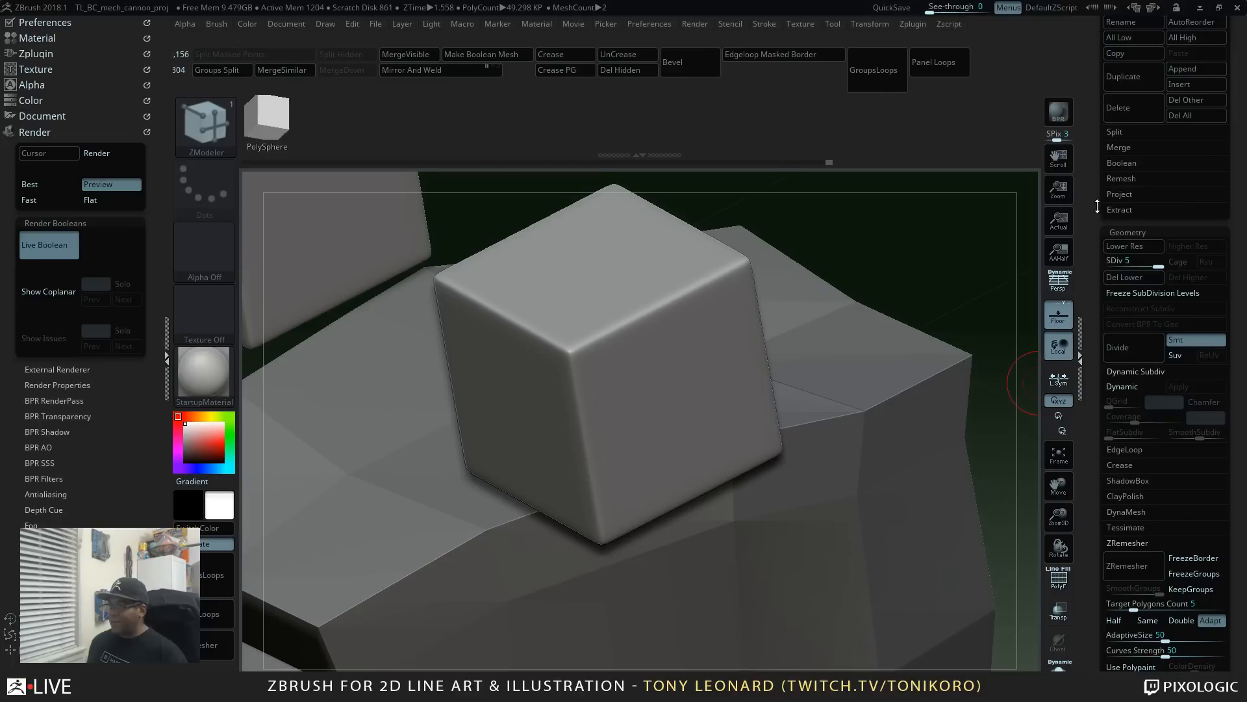
scroll(1098, 206, up, 4)
scroll(1112, 140, up, 2)
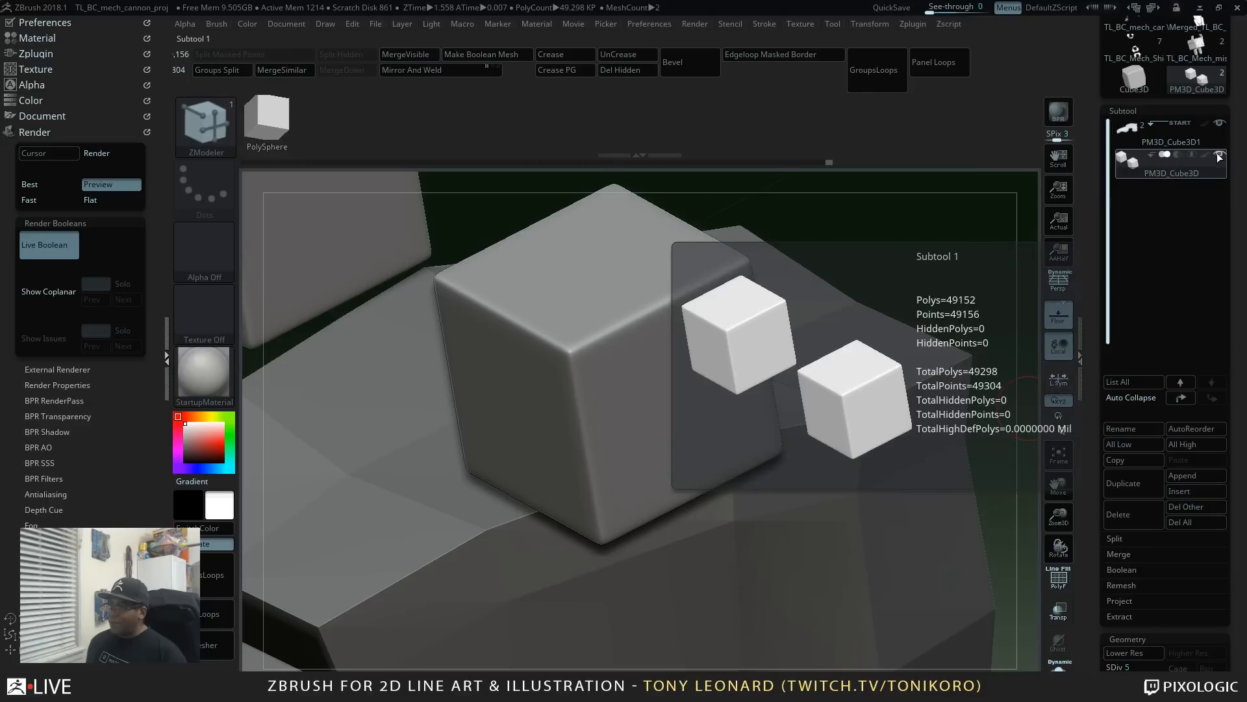
key(w)
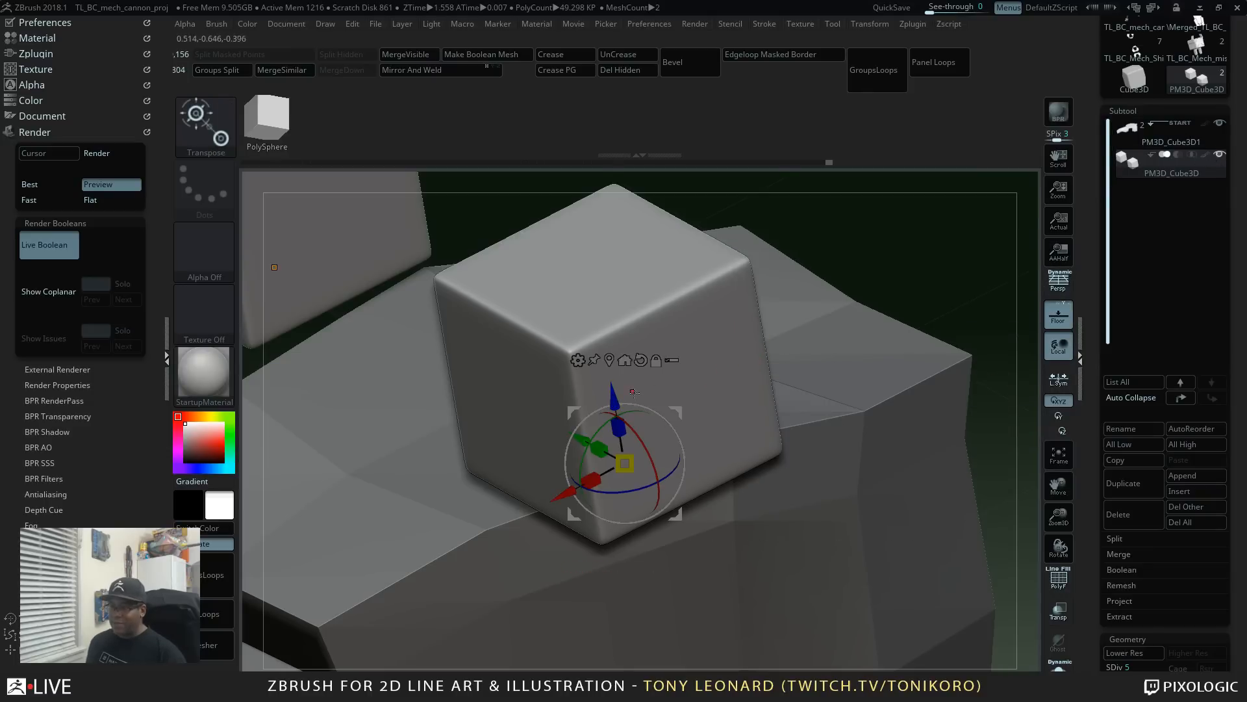
Step: Make the finger form the active subtool, turn on its dynamic subdivision and apply it as real subdivision levels
alt+click(894, 380)
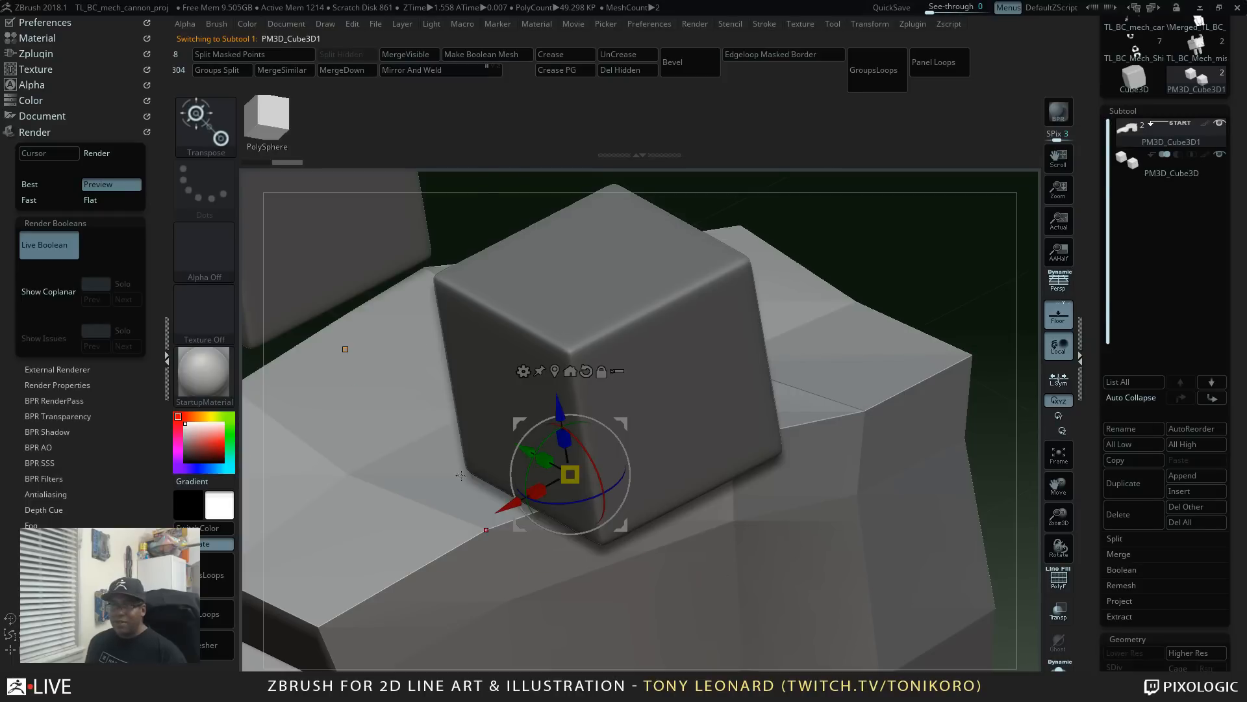
key(q)
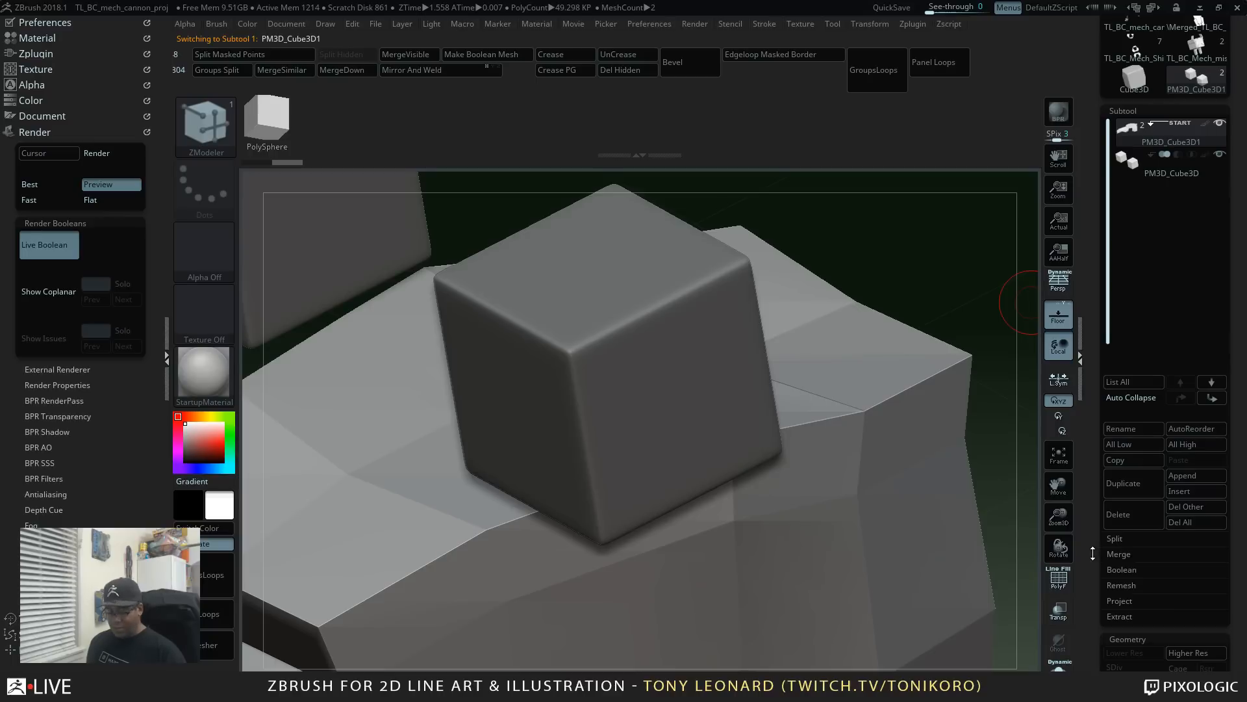
key(d)
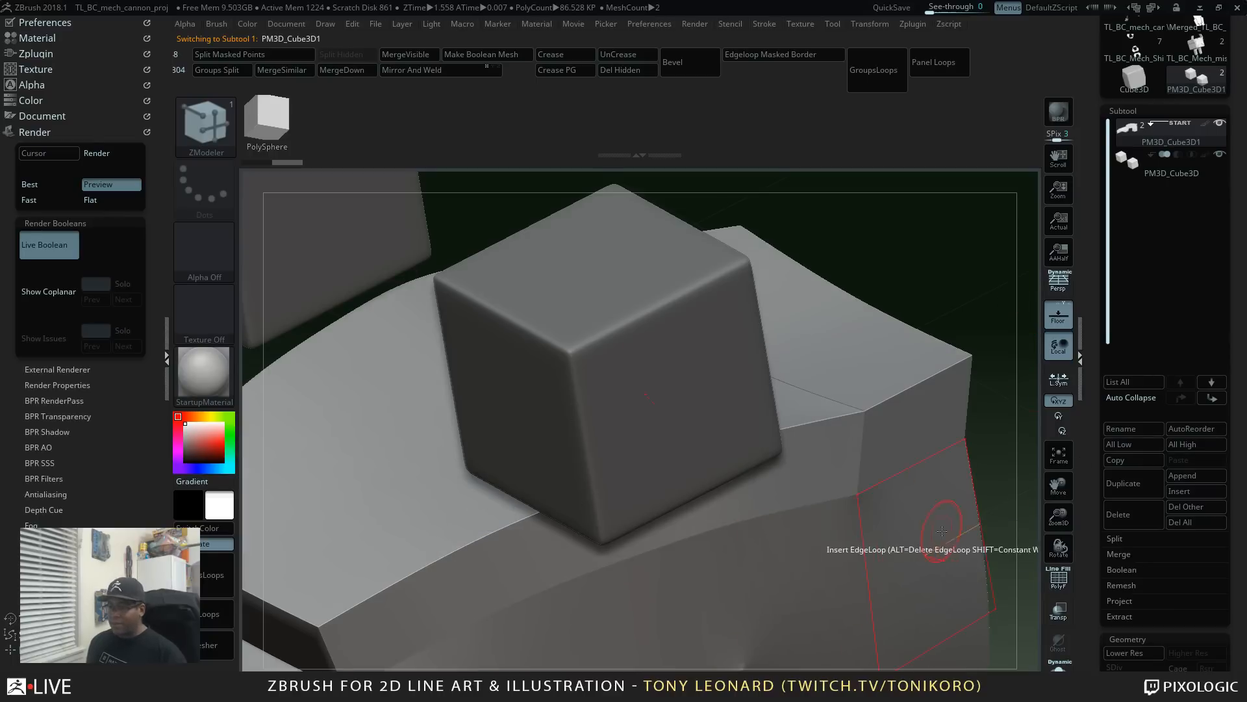
drag(1006, 502, 980, 479)
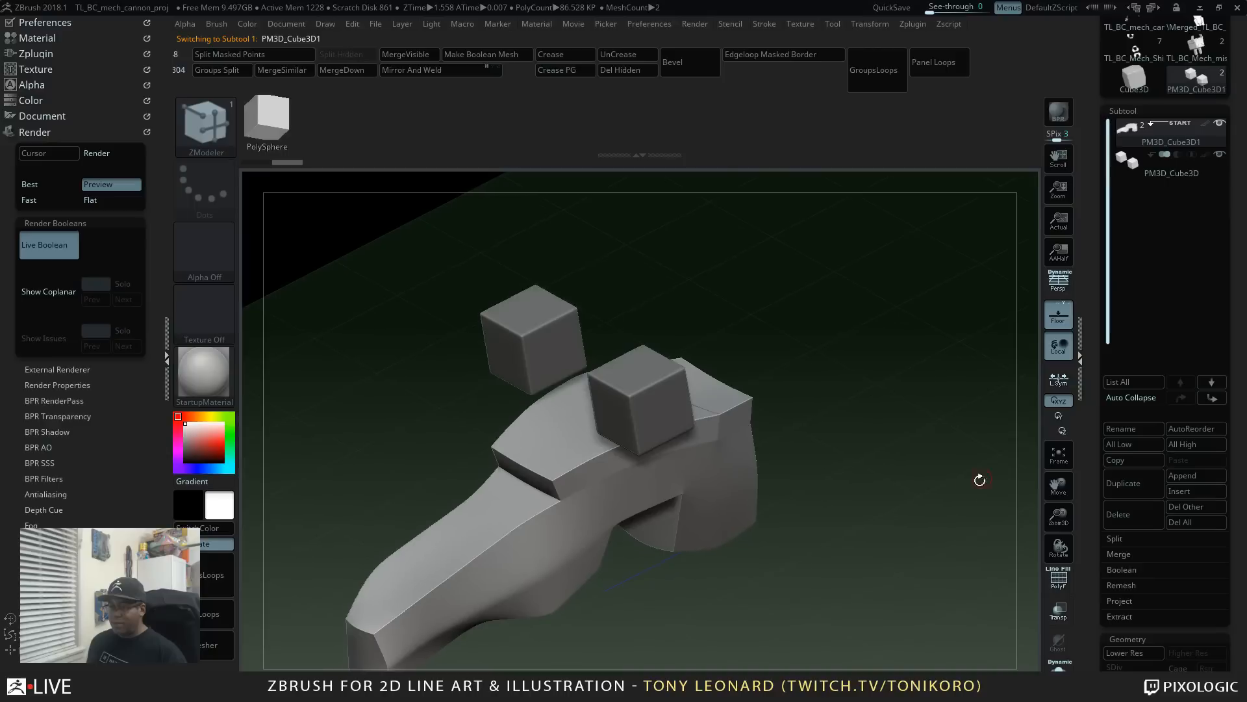
scroll(1091, 551, down, 3)
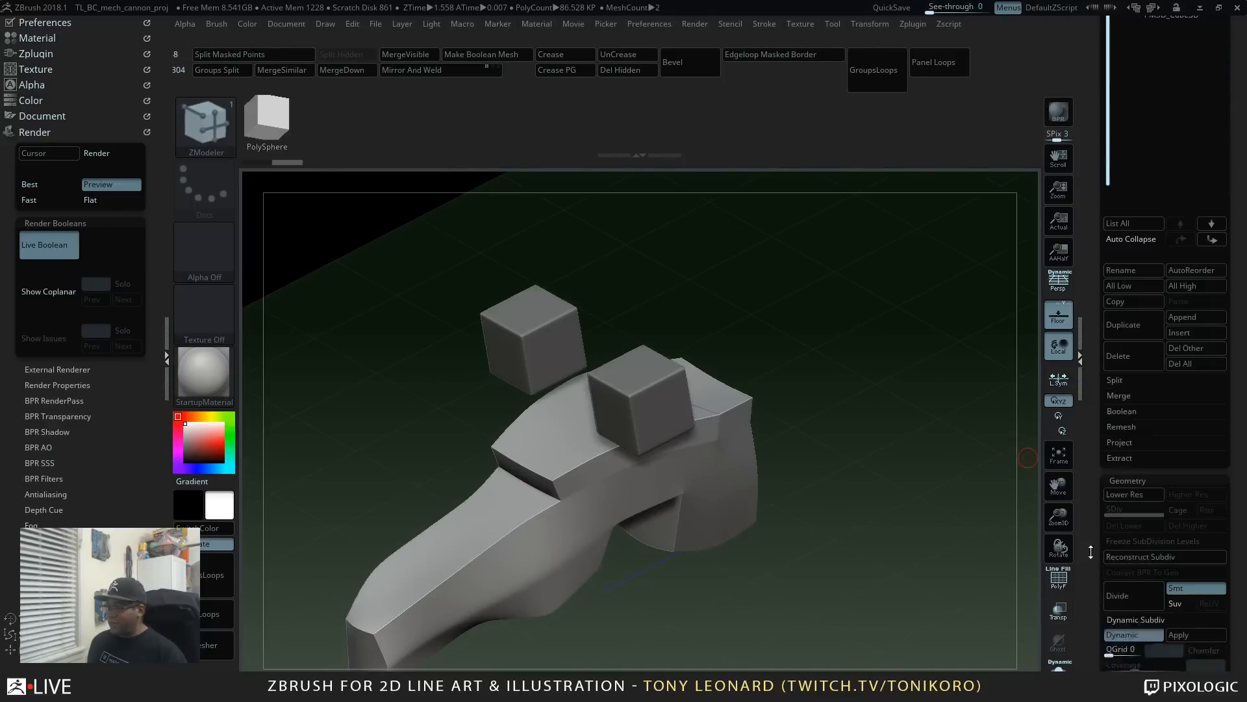
scroll(1091, 552, down, 4)
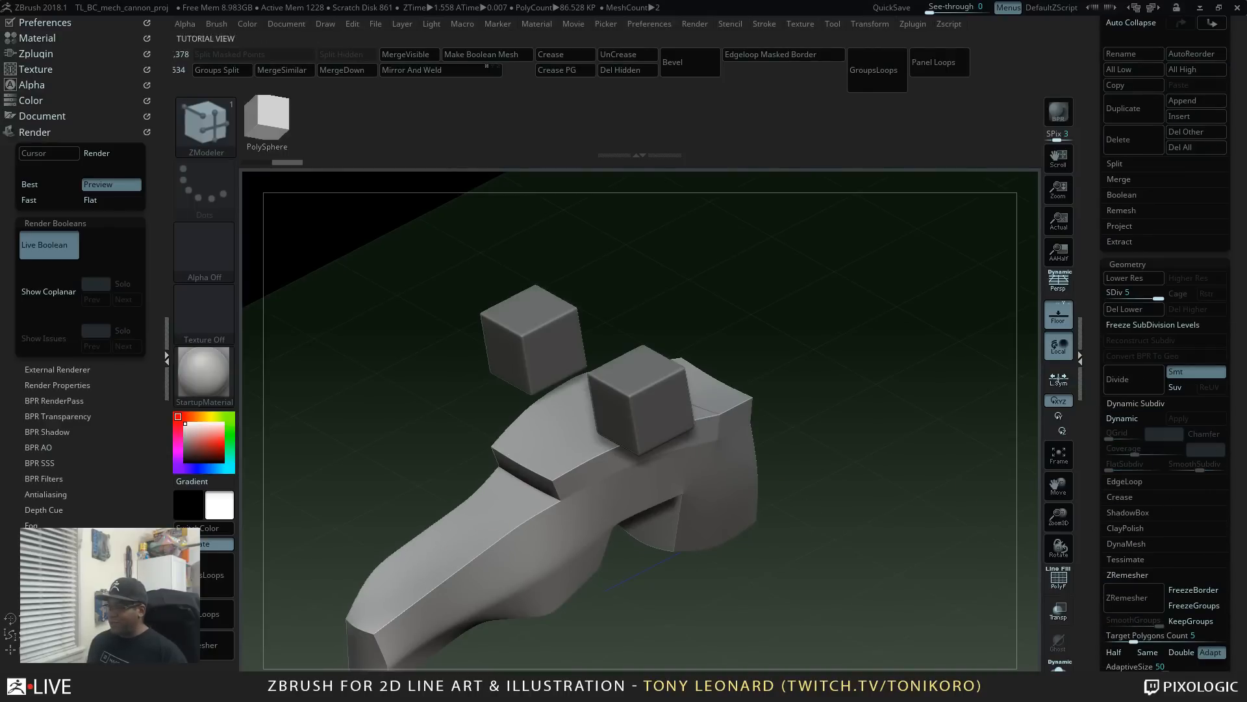
Step: Lower the cube inserts into the finger form and set their subtool to Live Boolean subtraction
alt+click(646, 417)
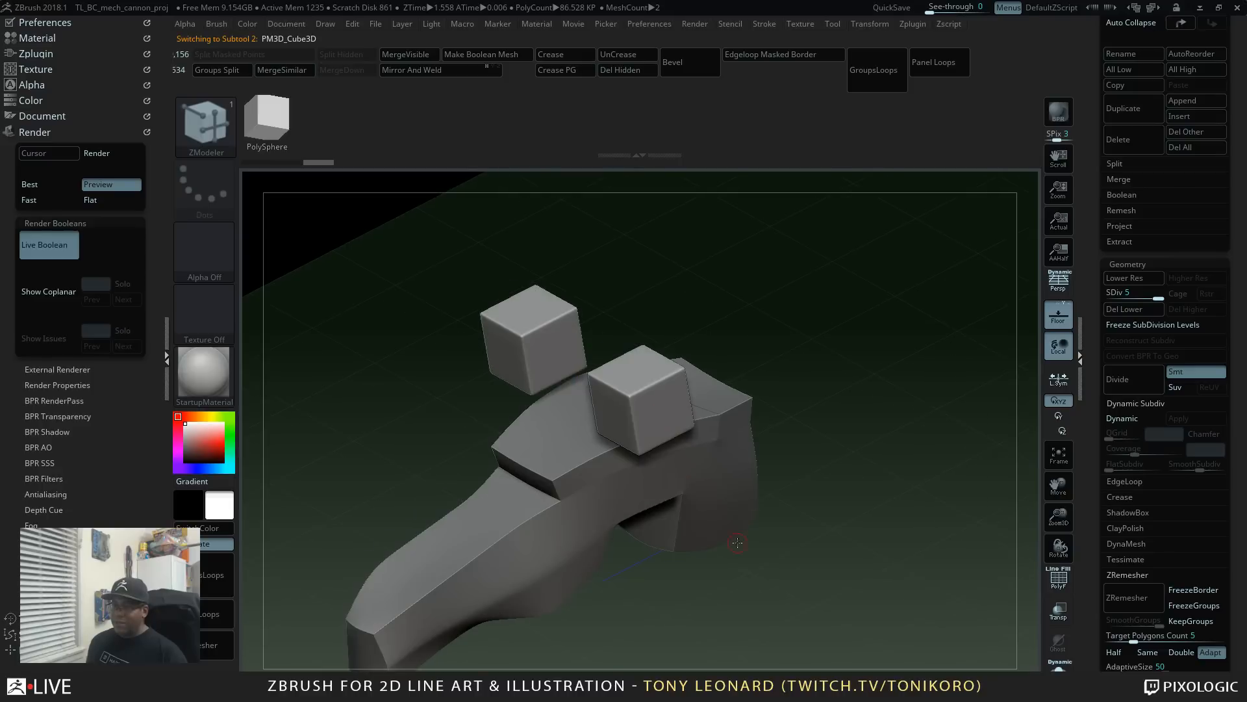
key(w)
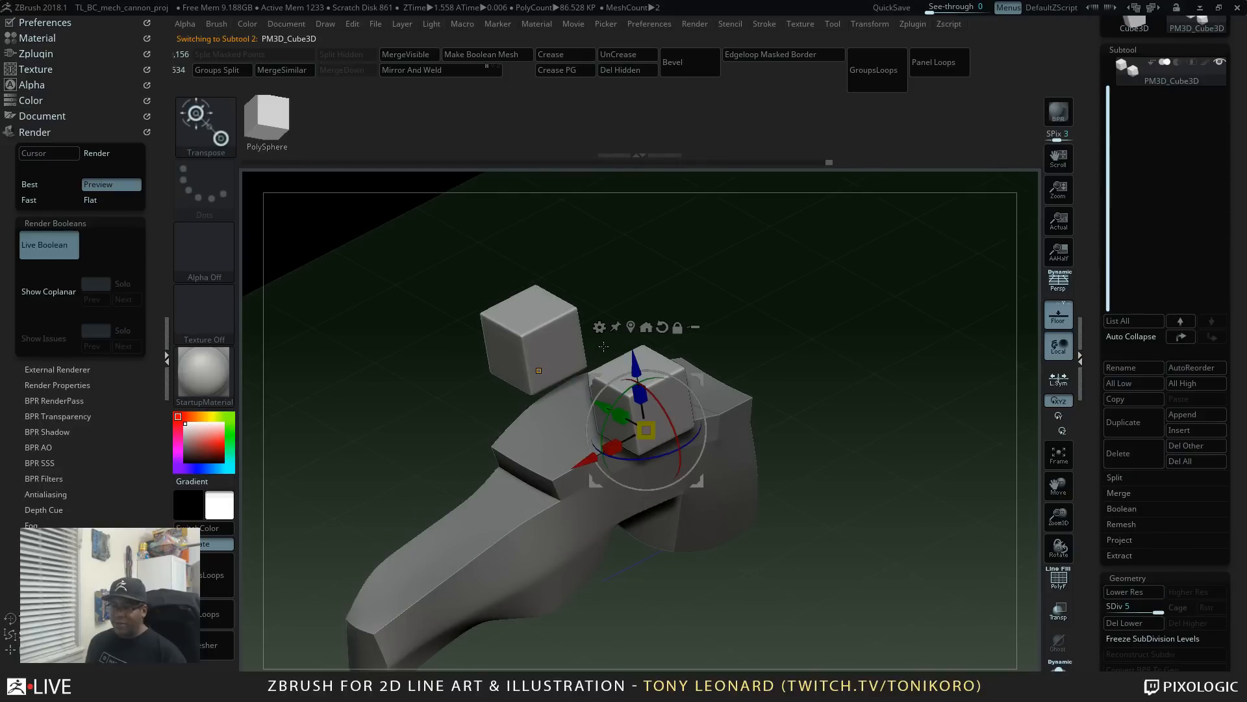
drag(630, 359, 639, 408)
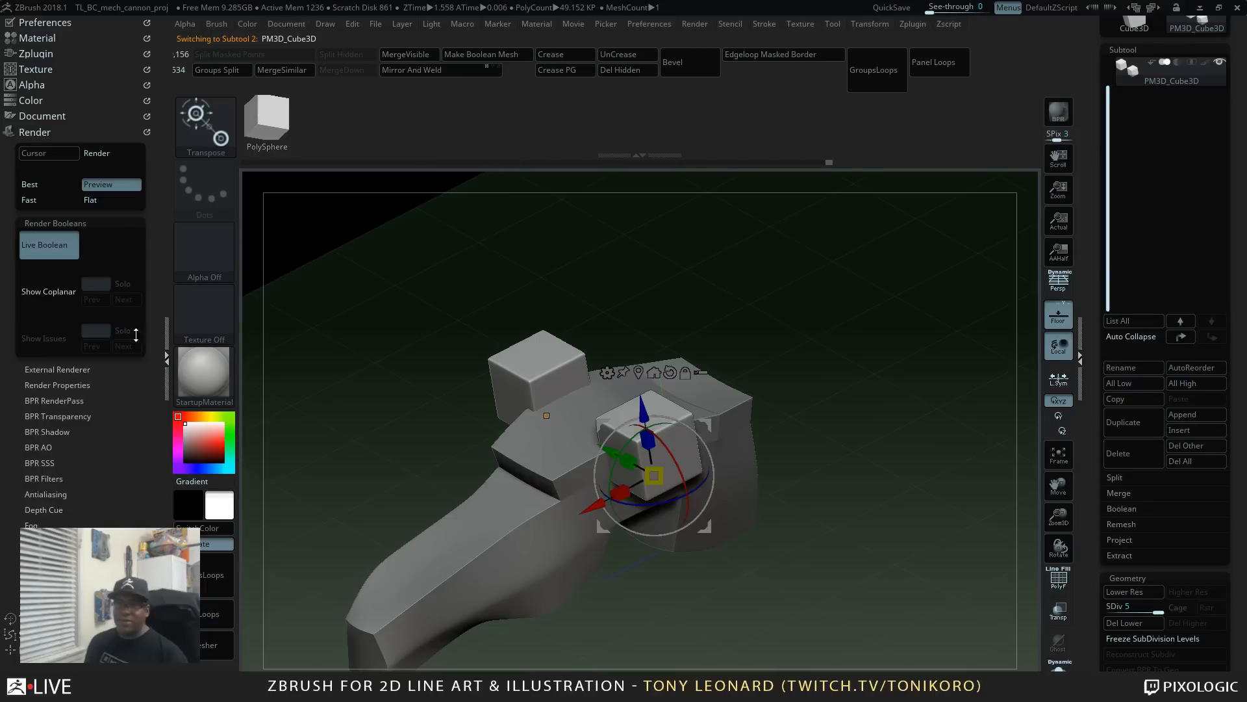
click(1178, 64)
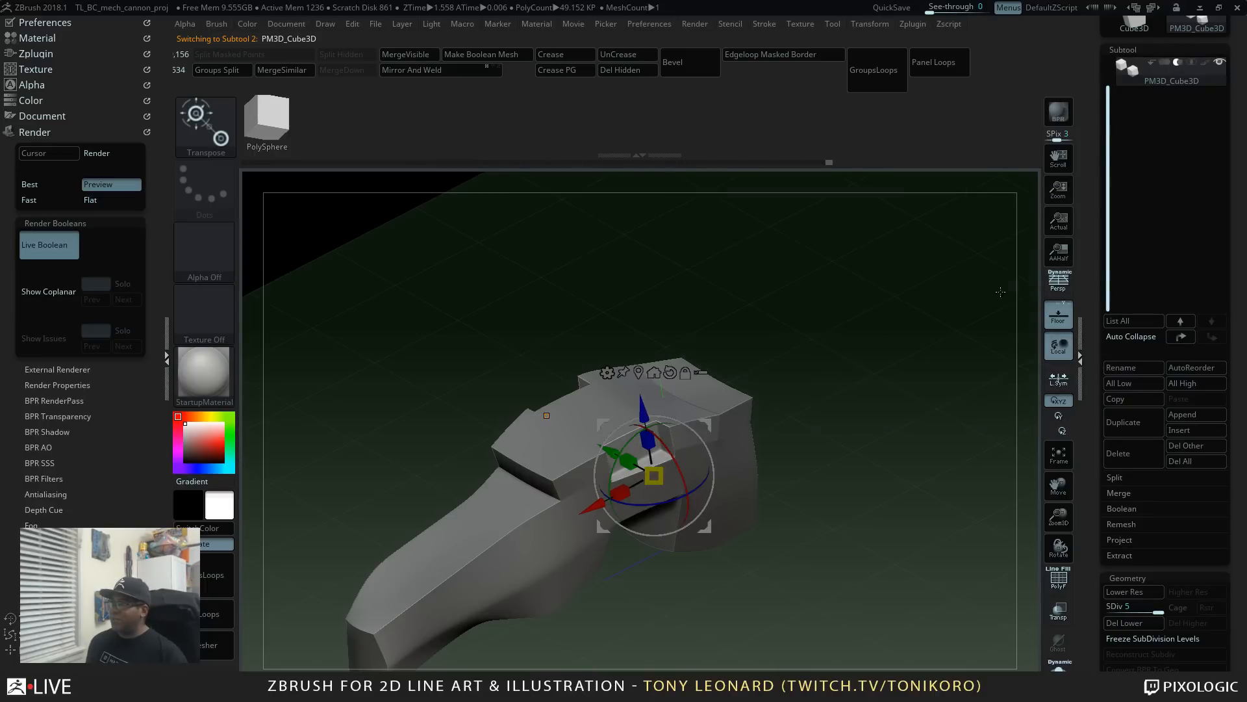
drag(758, 256, 882, 485)
alt+drag(892, 379, 861, 389)
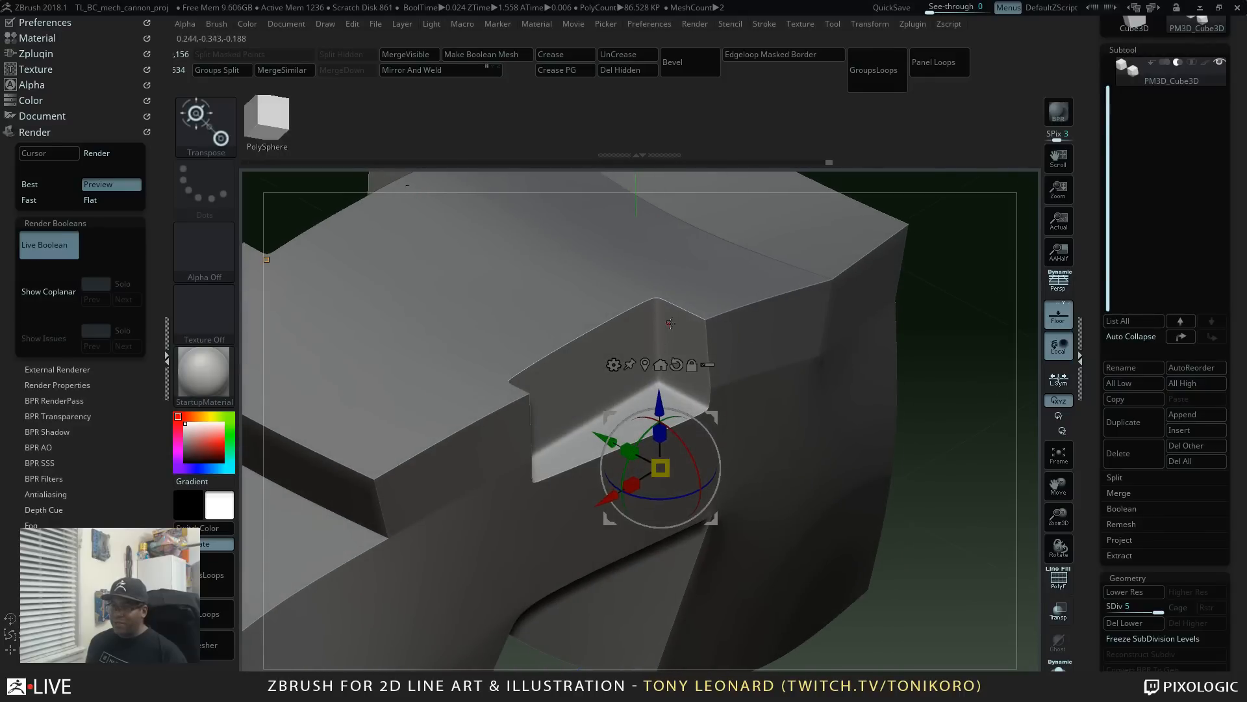
drag(985, 383, 630, 317)
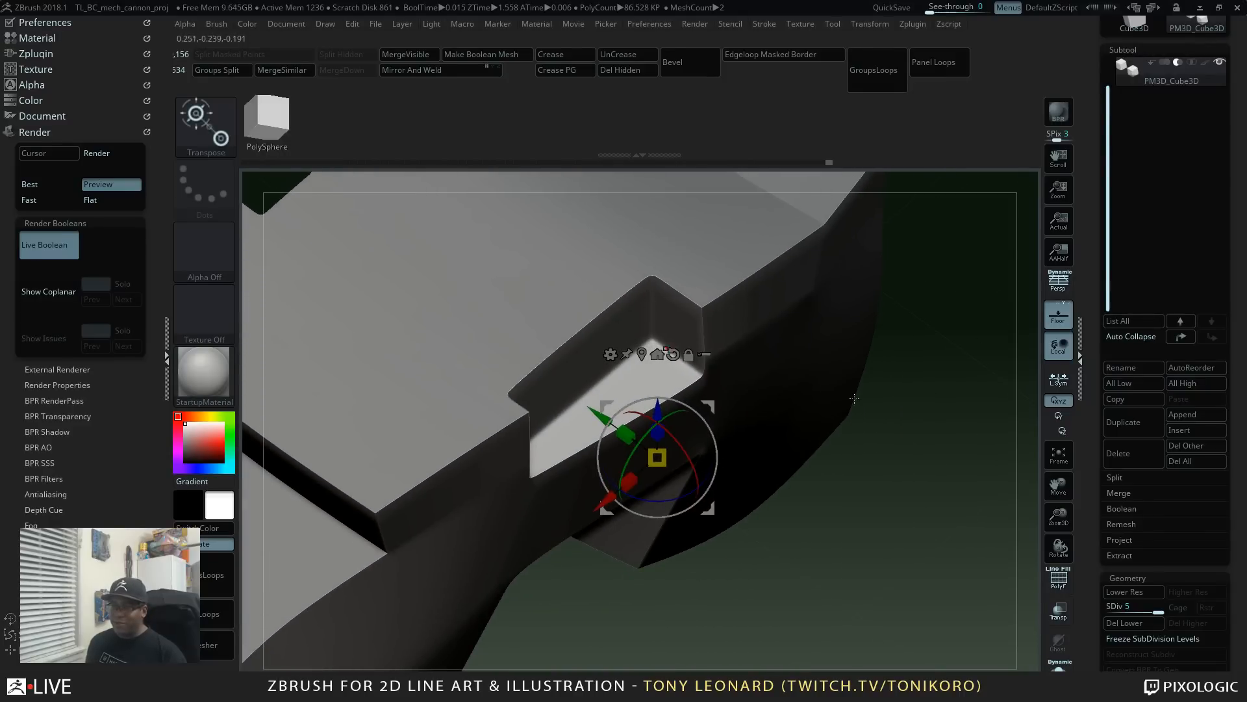
drag(976, 515, 953, 479)
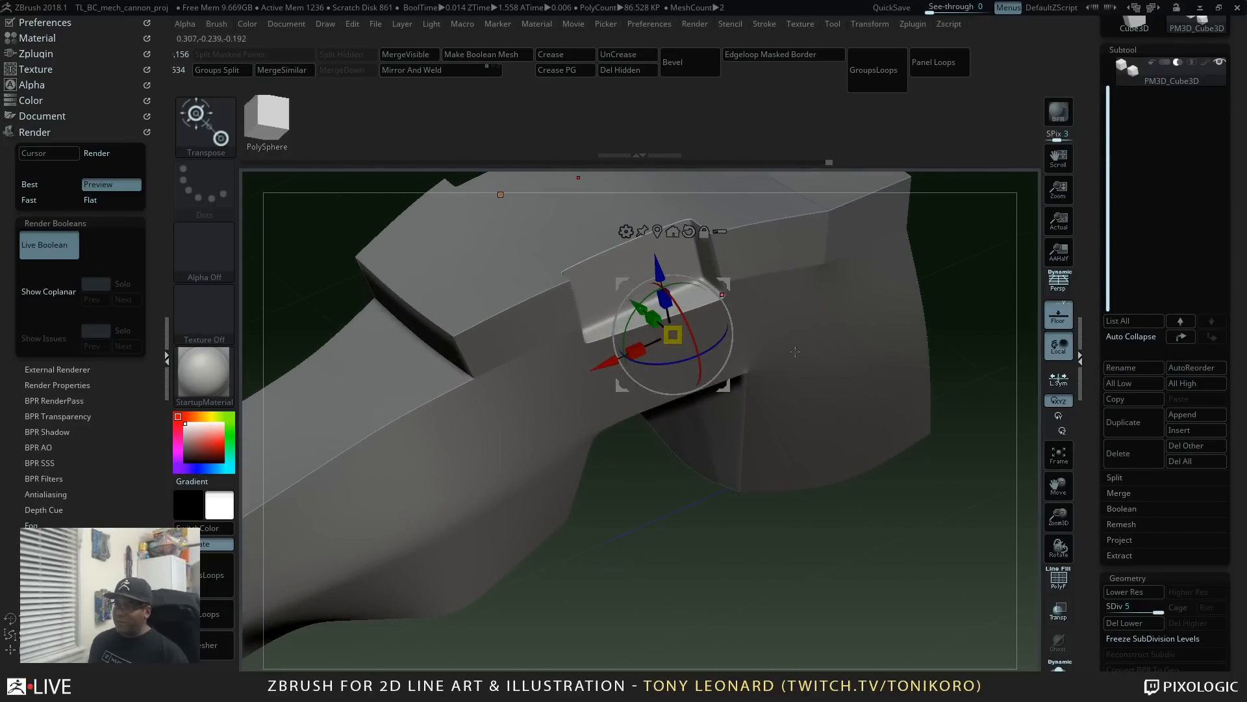
Step: Select the finger form, set its crease bevel width to 0.5, and try to bevel the creased edges
alt+click(856, 361)
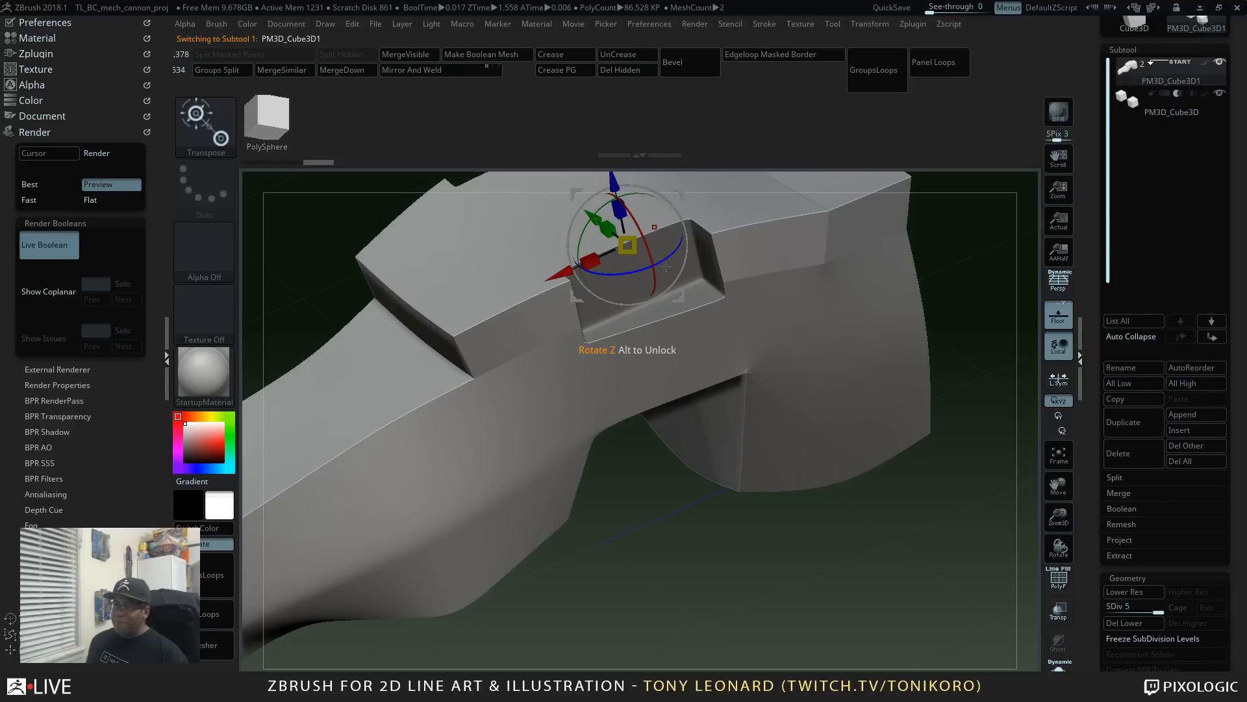
drag(967, 313, 976, 368)
alt+drag(976, 368, 967, 439)
drag(1090, 616, 1095, 522)
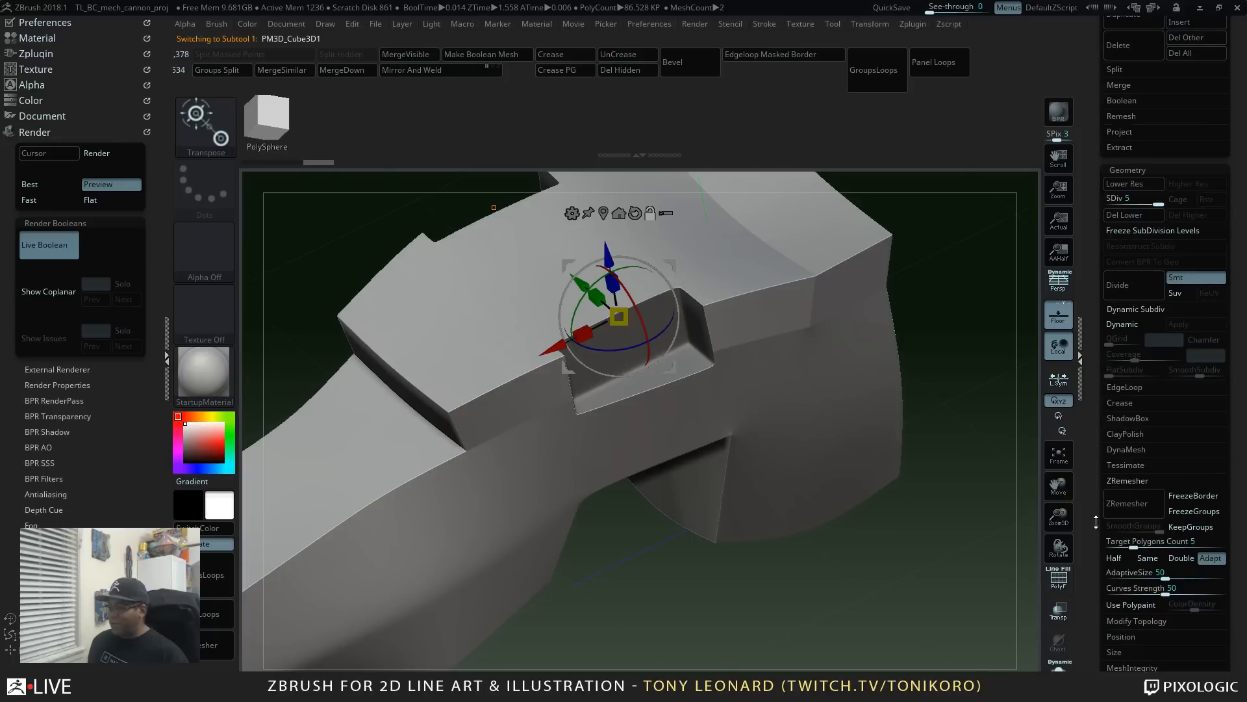
click(1127, 403)
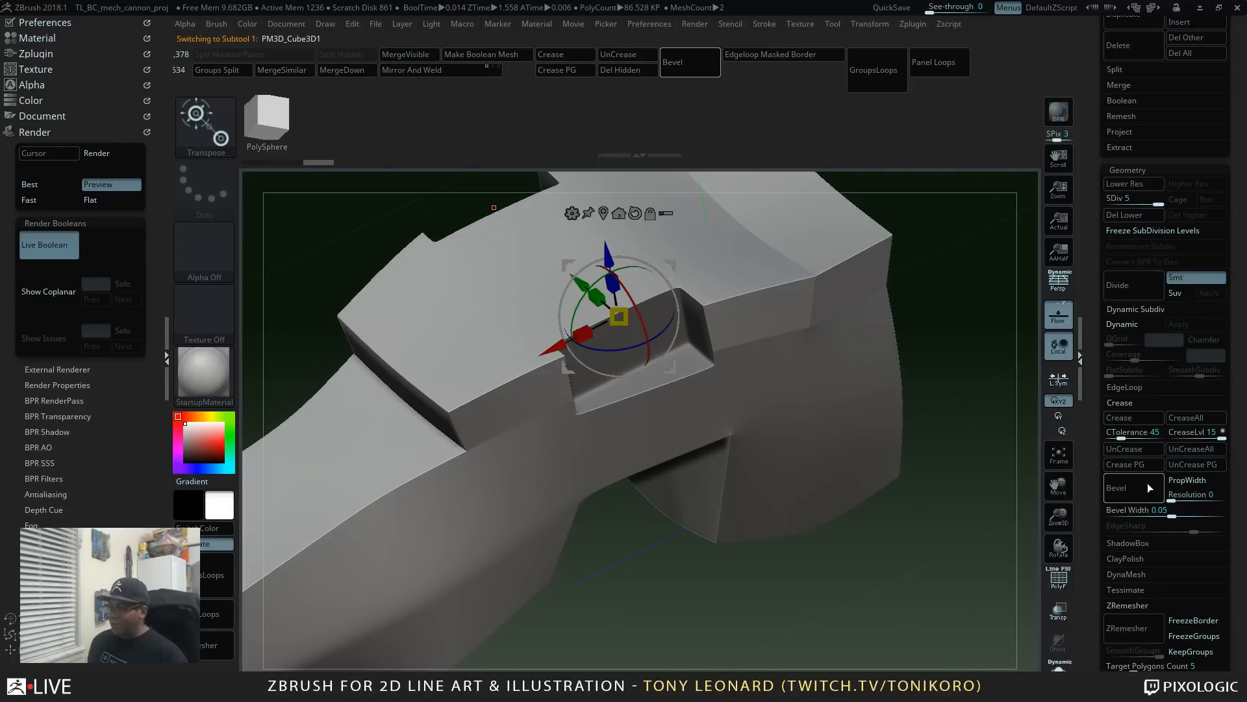
click(1134, 511)
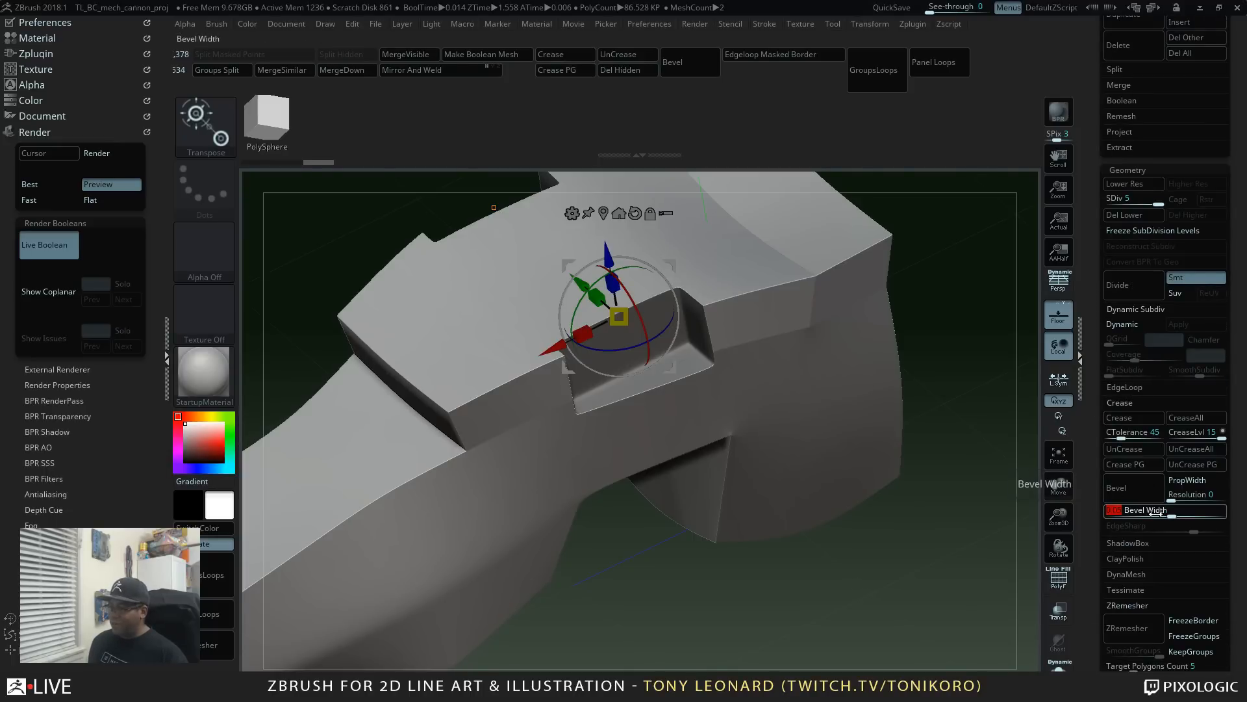
key(BackSpace)
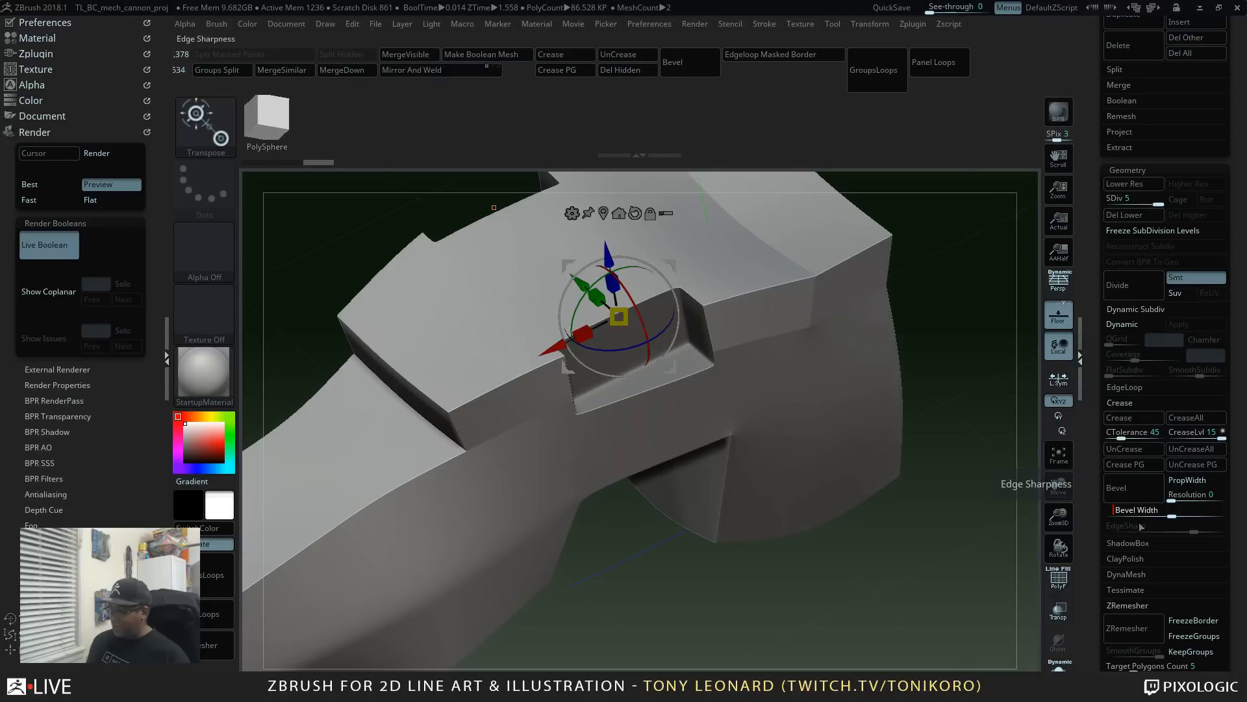
text(0.1)
key(Return)
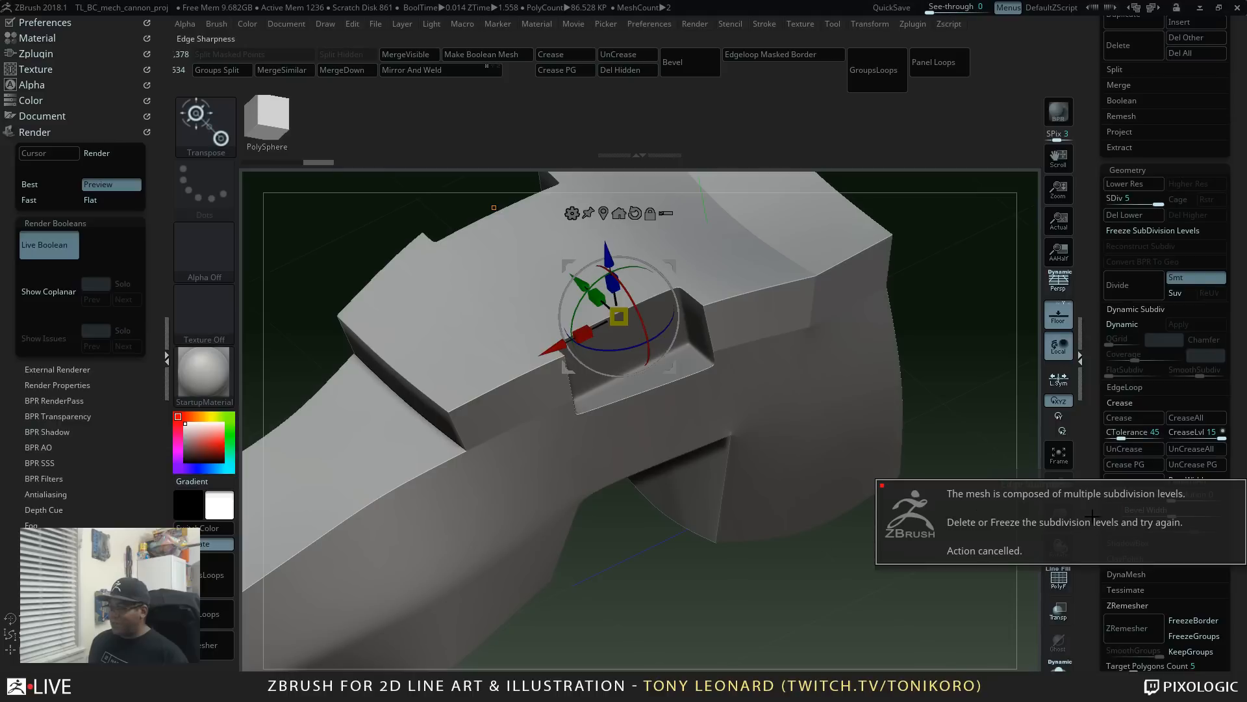
Step: Keep only subdivision level 2 of the finger form by deleting its higher and lower levels, and bevel its creased edges
drag(1092, 138, 1092, 201)
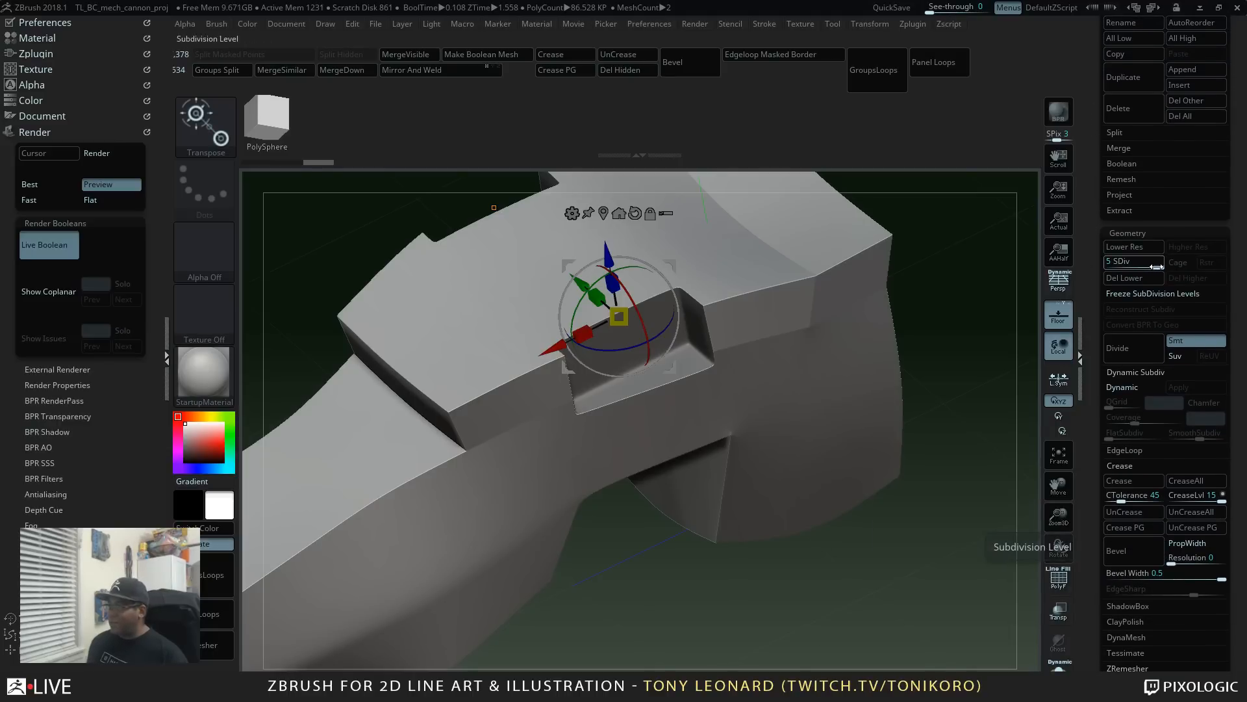
drag(1157, 266, 1117, 267)
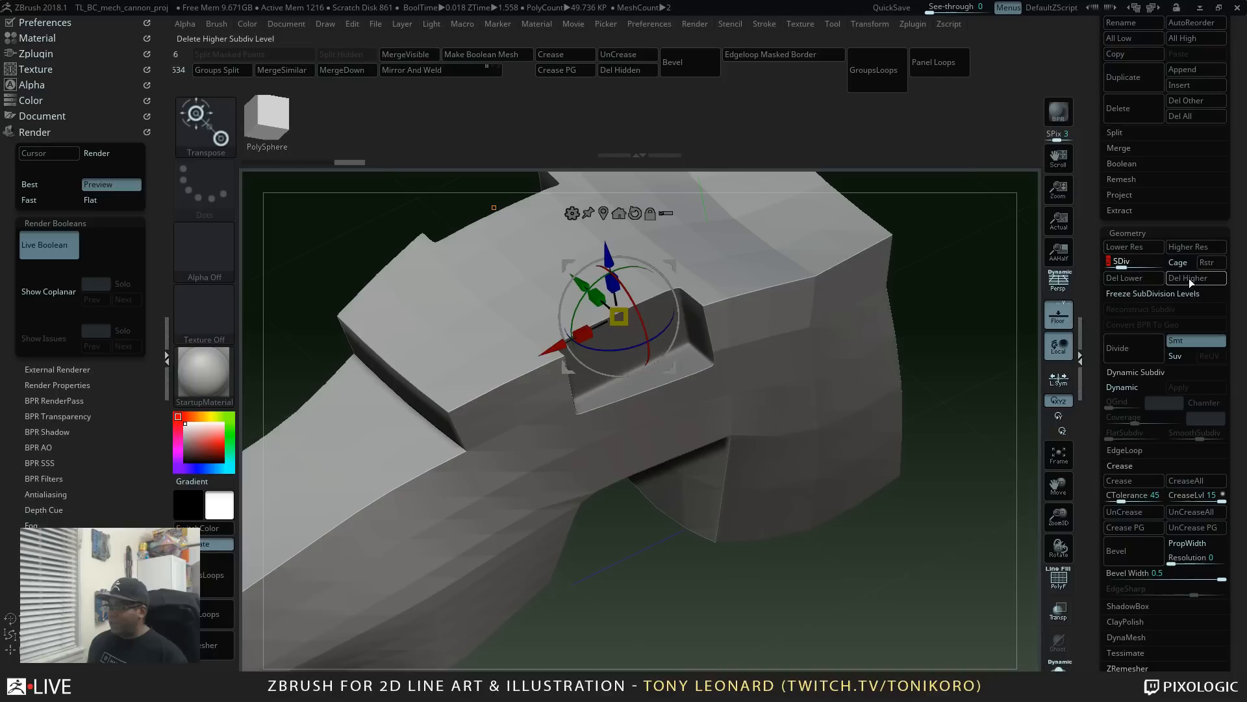
drag(1094, 623, 1094, 559)
click(1116, 487)
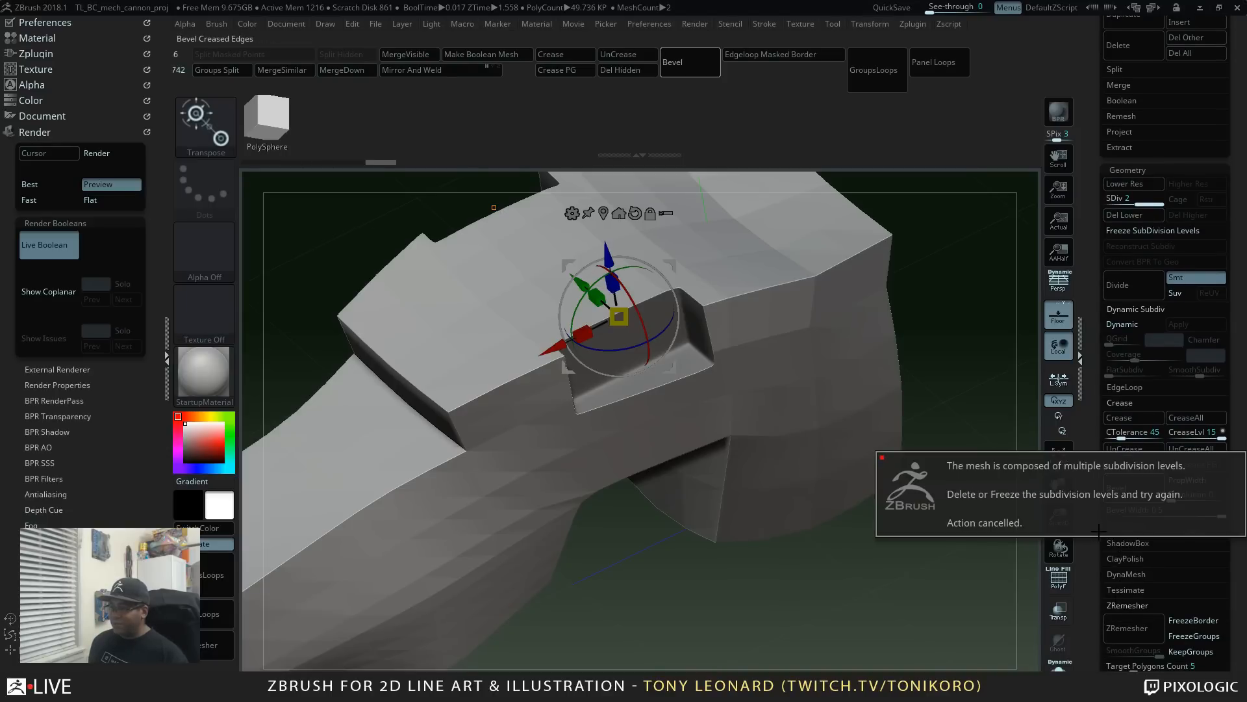
click(1123, 215)
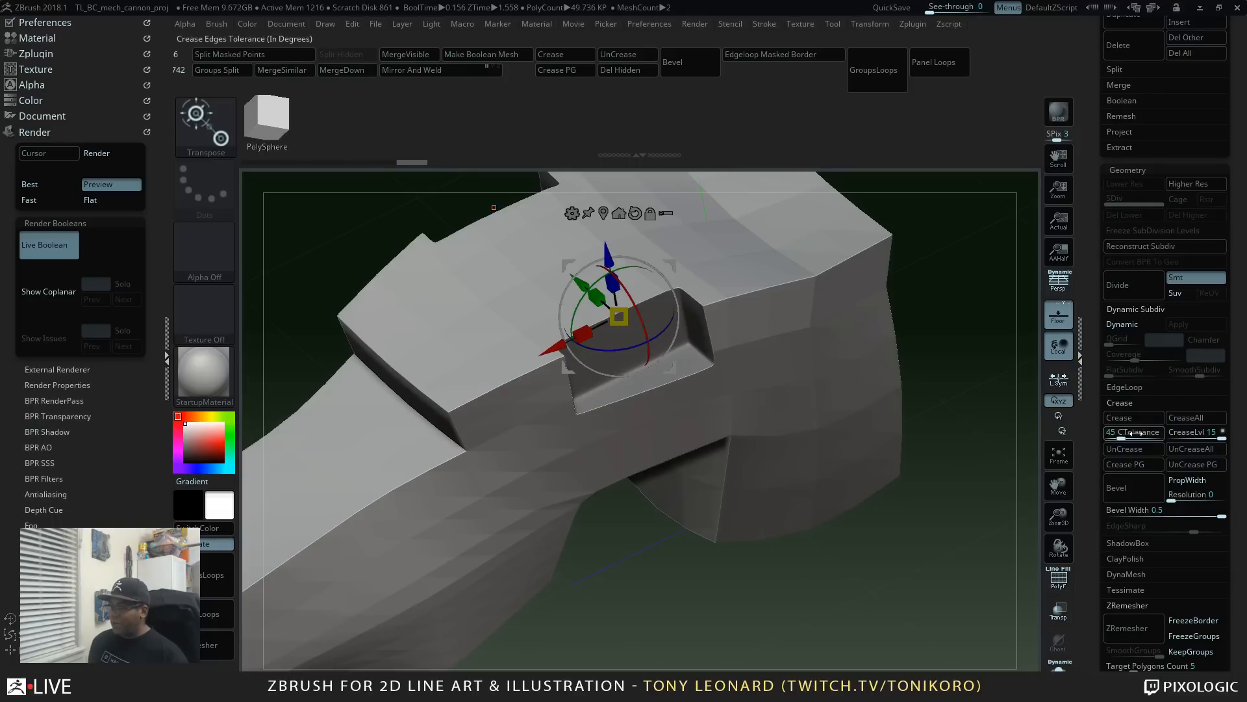
click(1133, 487)
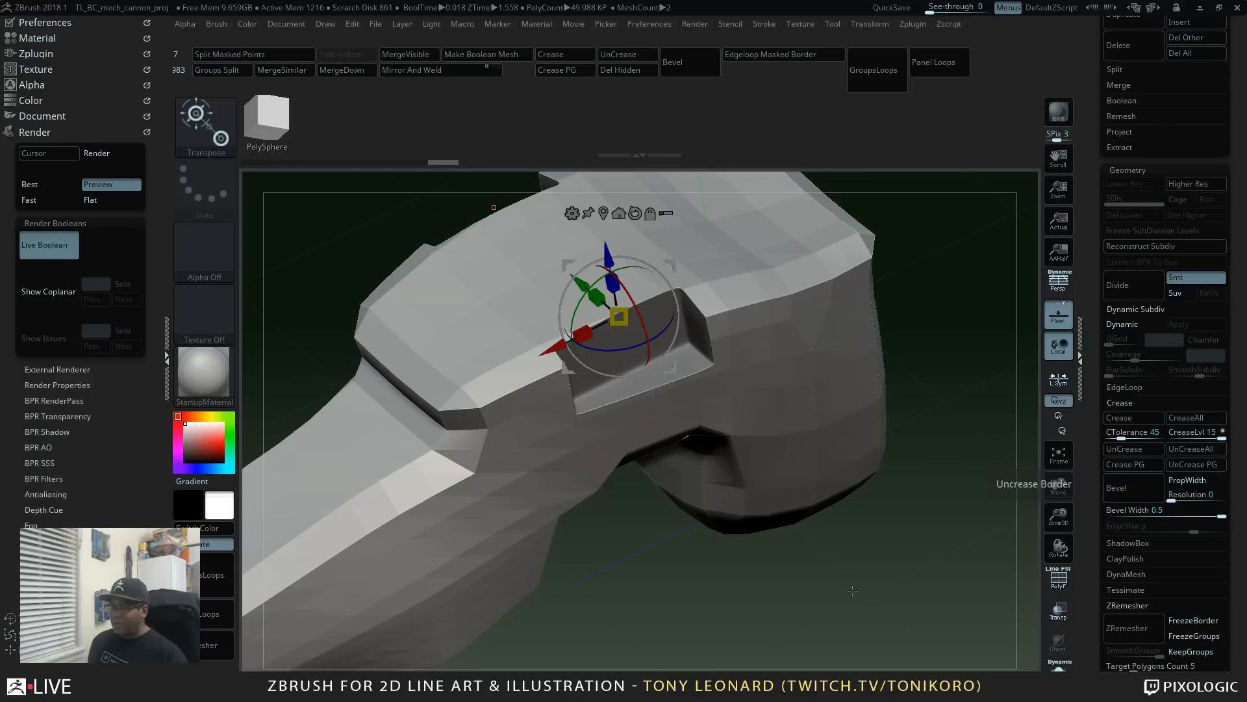
Step: Preview the beveled finger form with dynamic subdivision, examine its edges and cube cut from several angles, and turn the preview off
alt+drag(962, 577, 951, 544)
key(d)
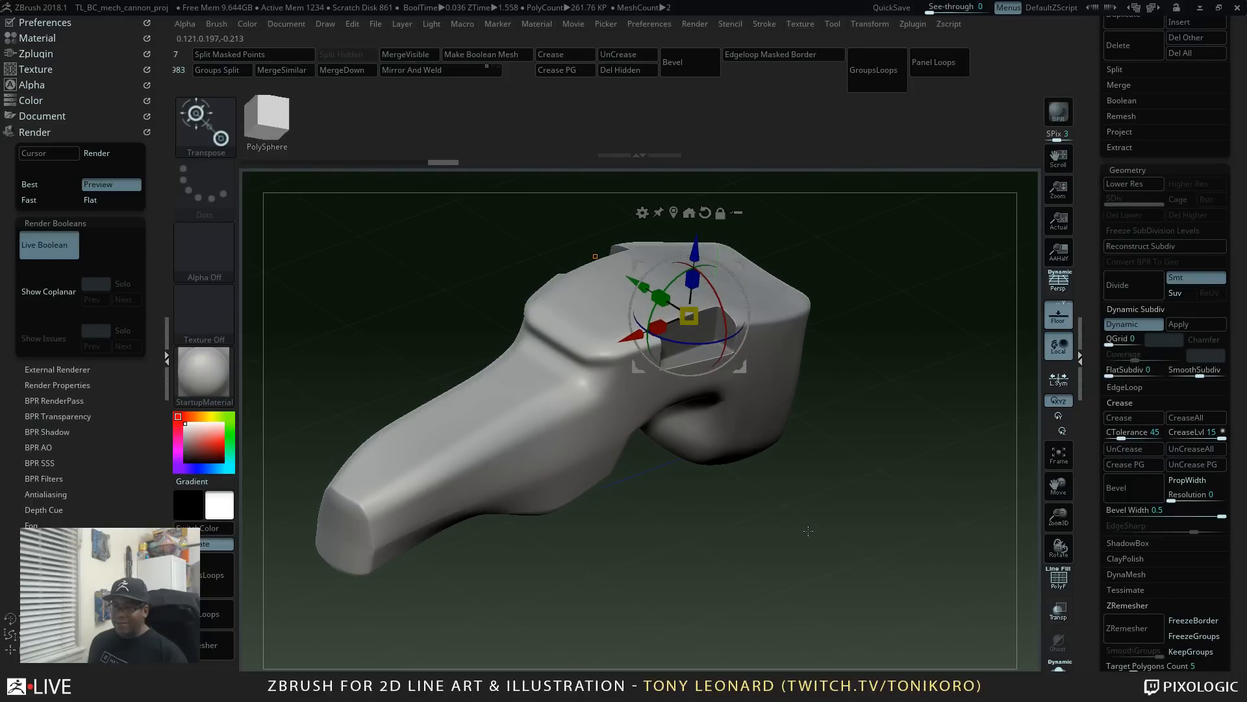
drag(810, 529, 800, 616)
alt+drag(567, 602, 634, 561)
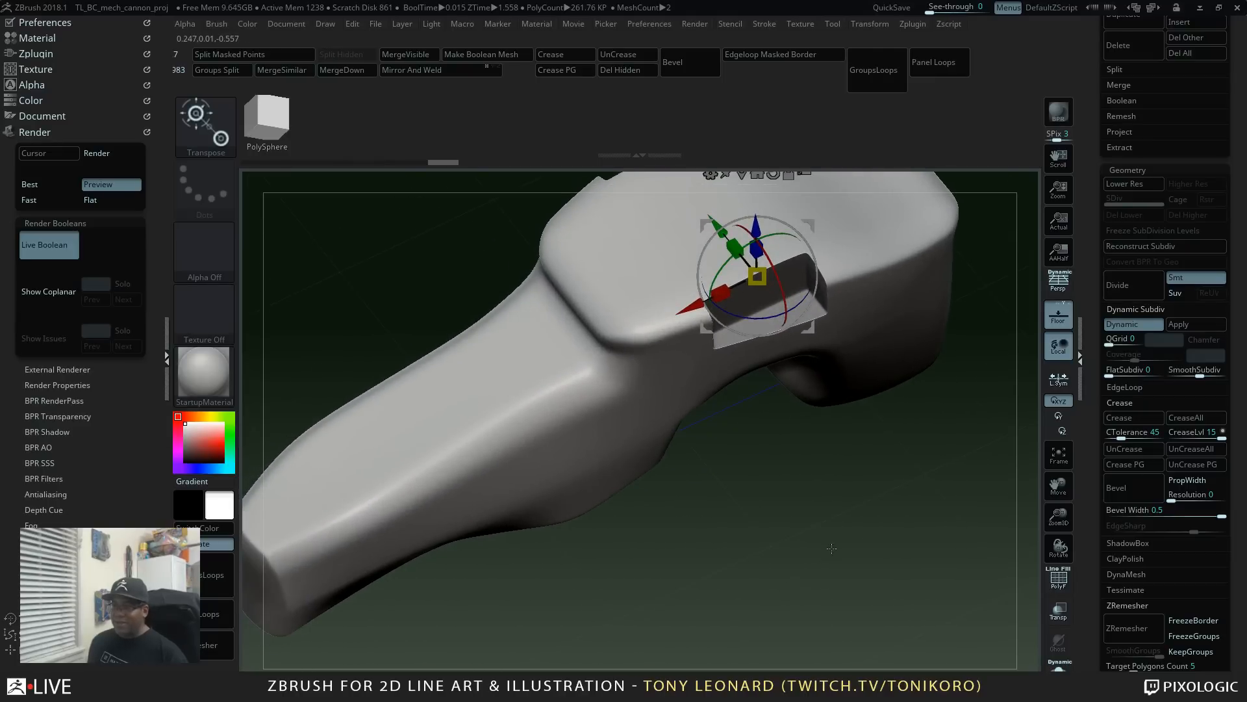
alt+drag(815, 603, 853, 484)
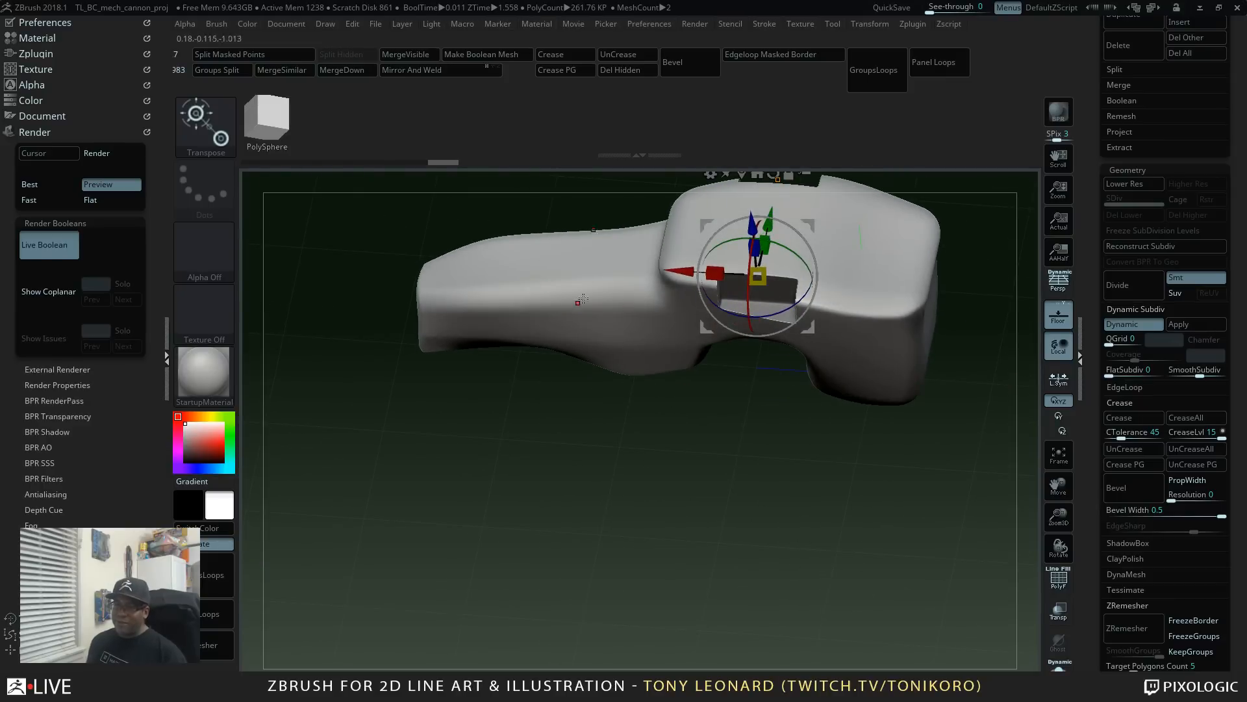
drag(612, 401, 782, 542)
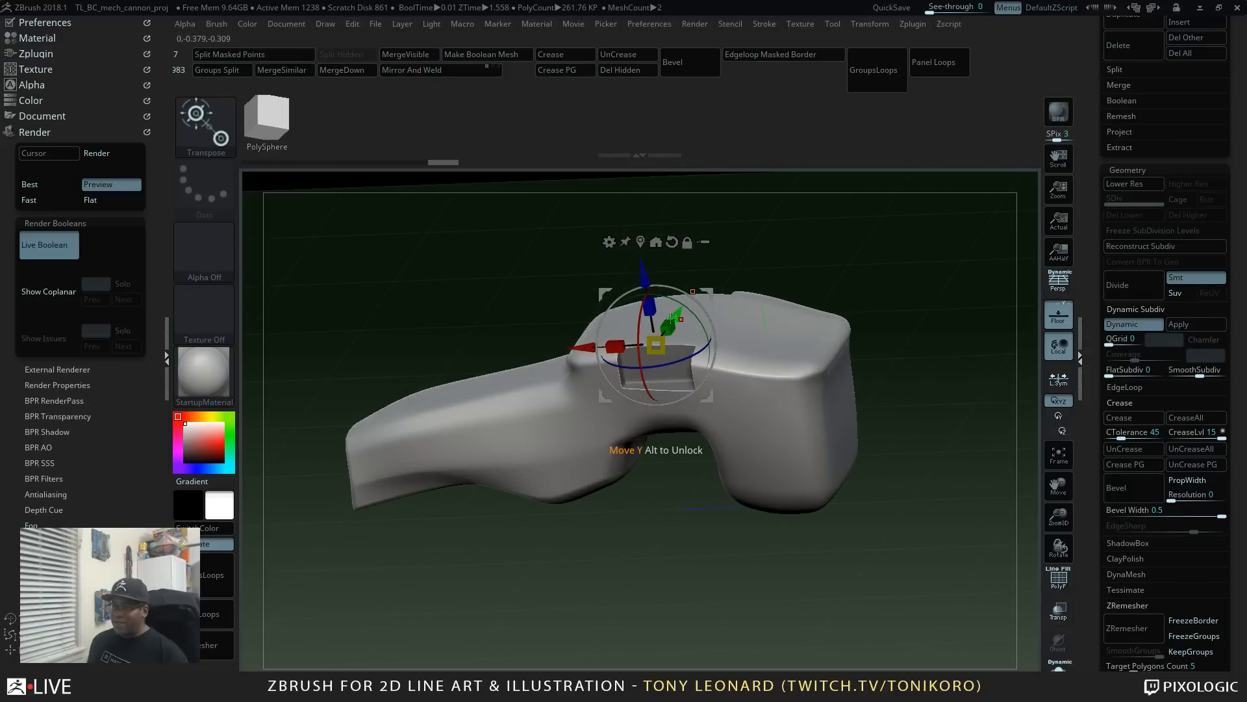
key(shift+d)
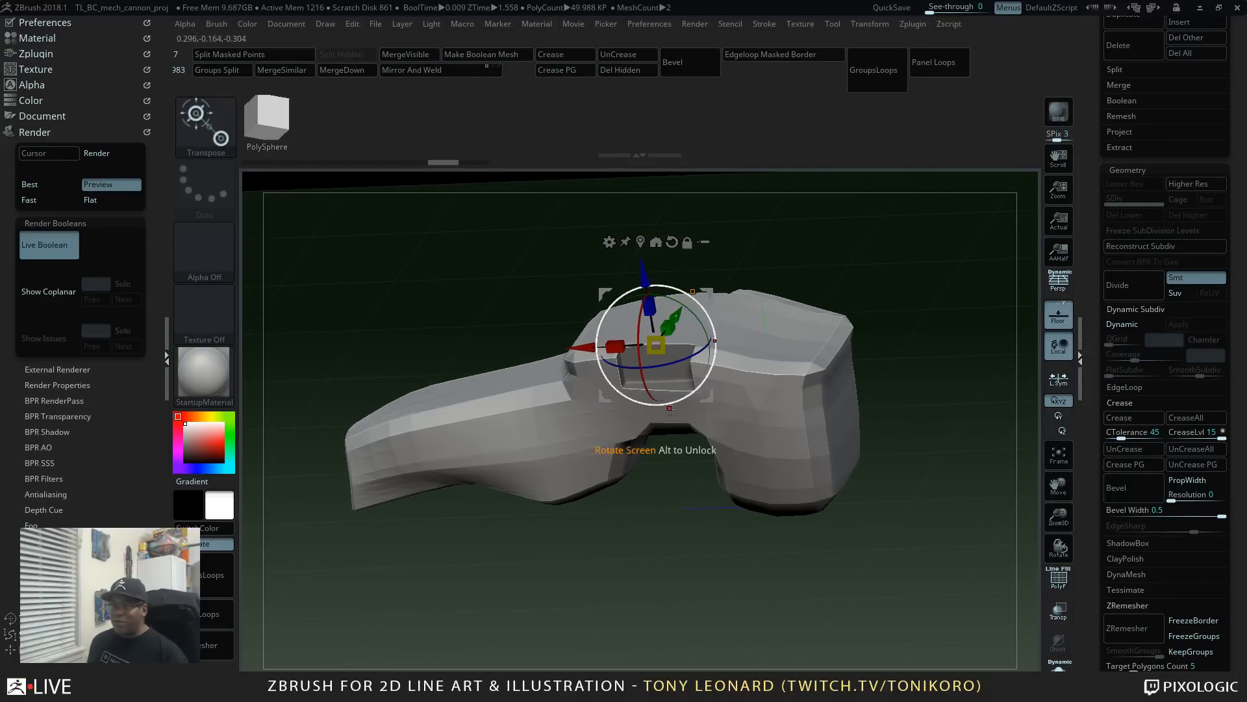
alt+drag(708, 589, 609, 467)
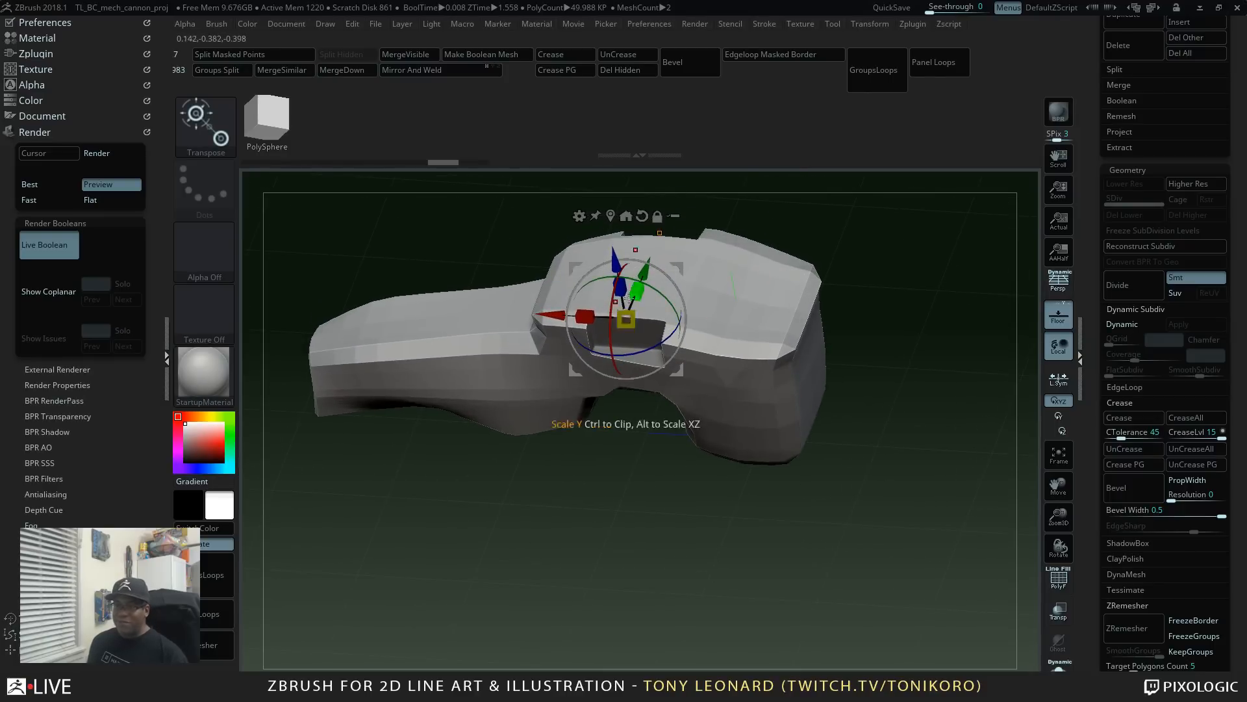
alt+drag(918, 482, 912, 546)
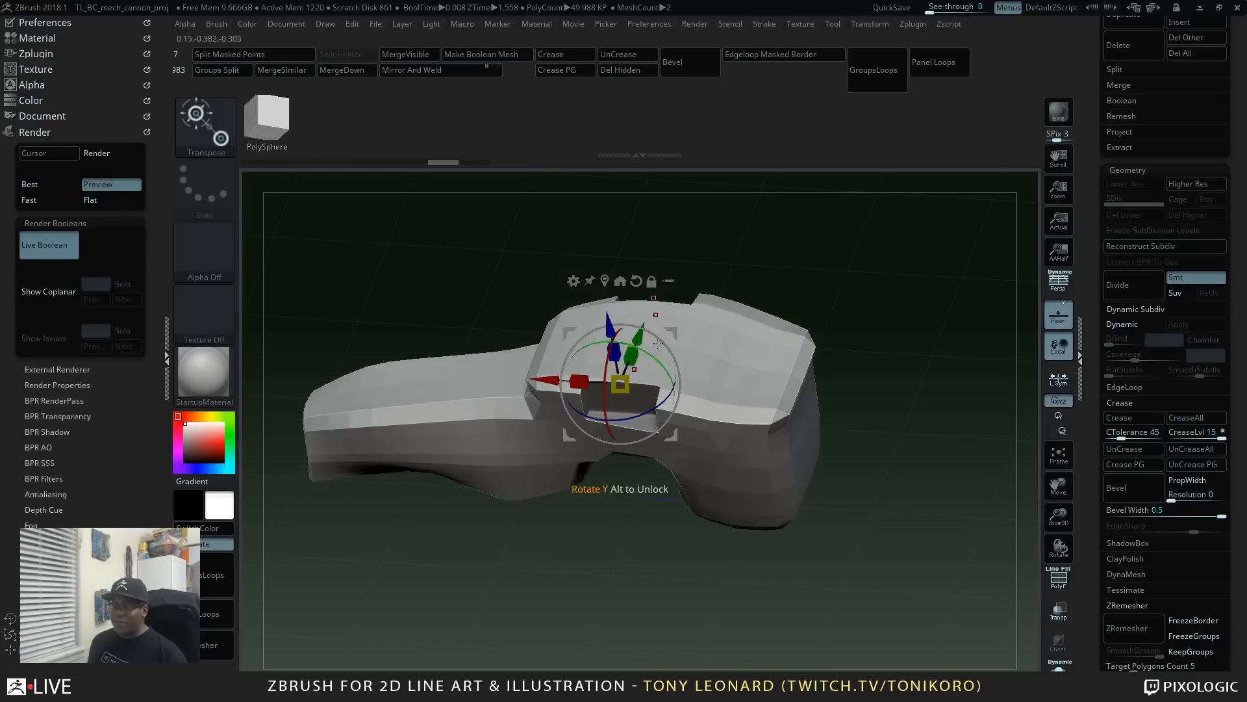
click(654, 298)
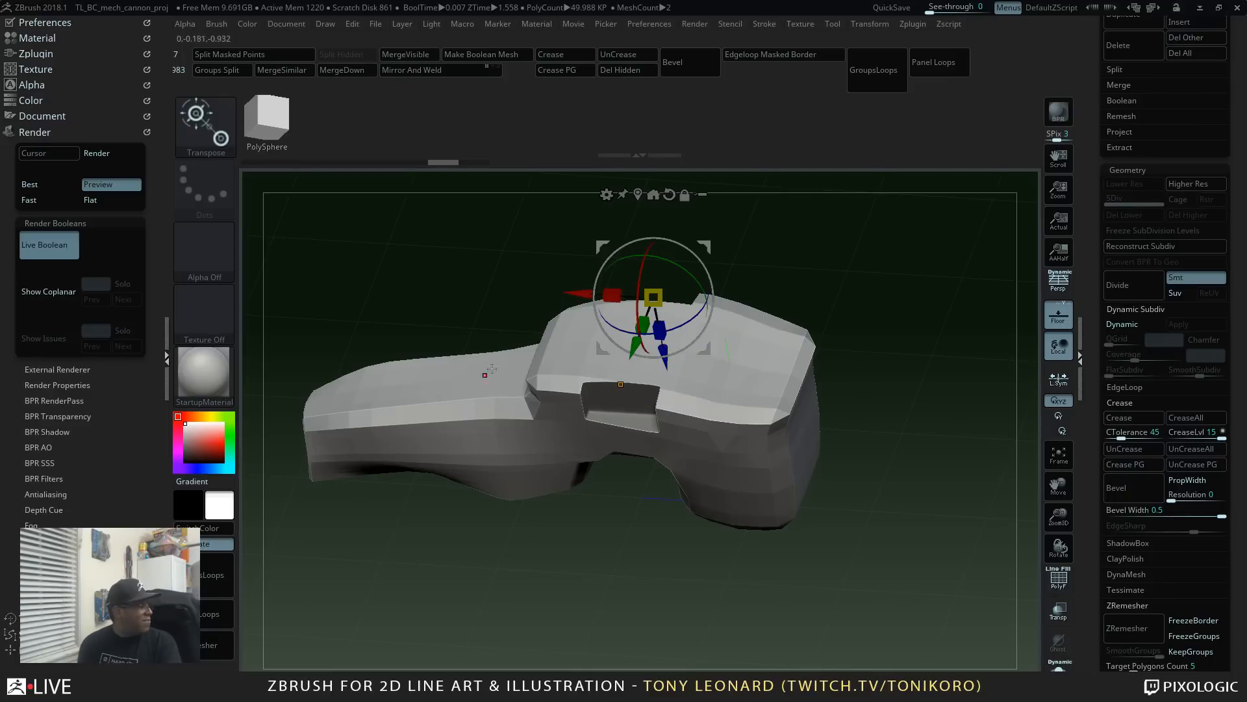
drag(745, 485, 877, 533)
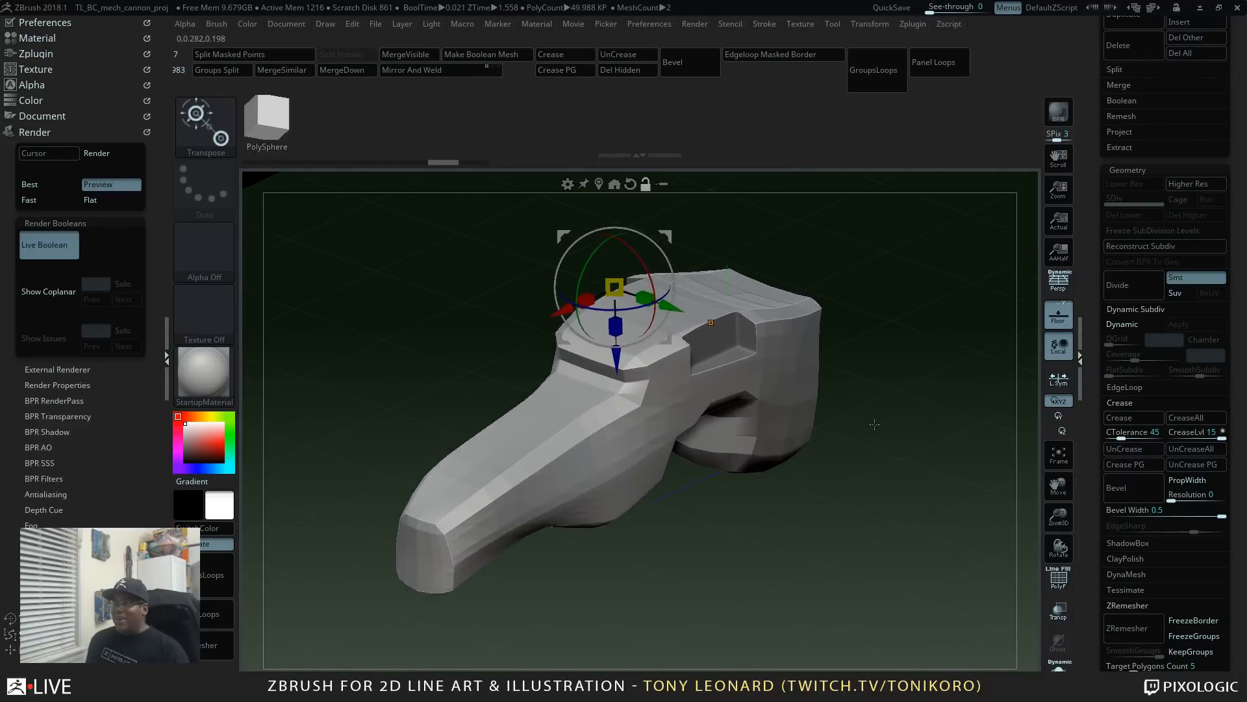
Step: Switch to the Blender scene TL_Mech_var2_challenger_fnl.blend and set its viewport shading to Rendered
key(alt+Tab)
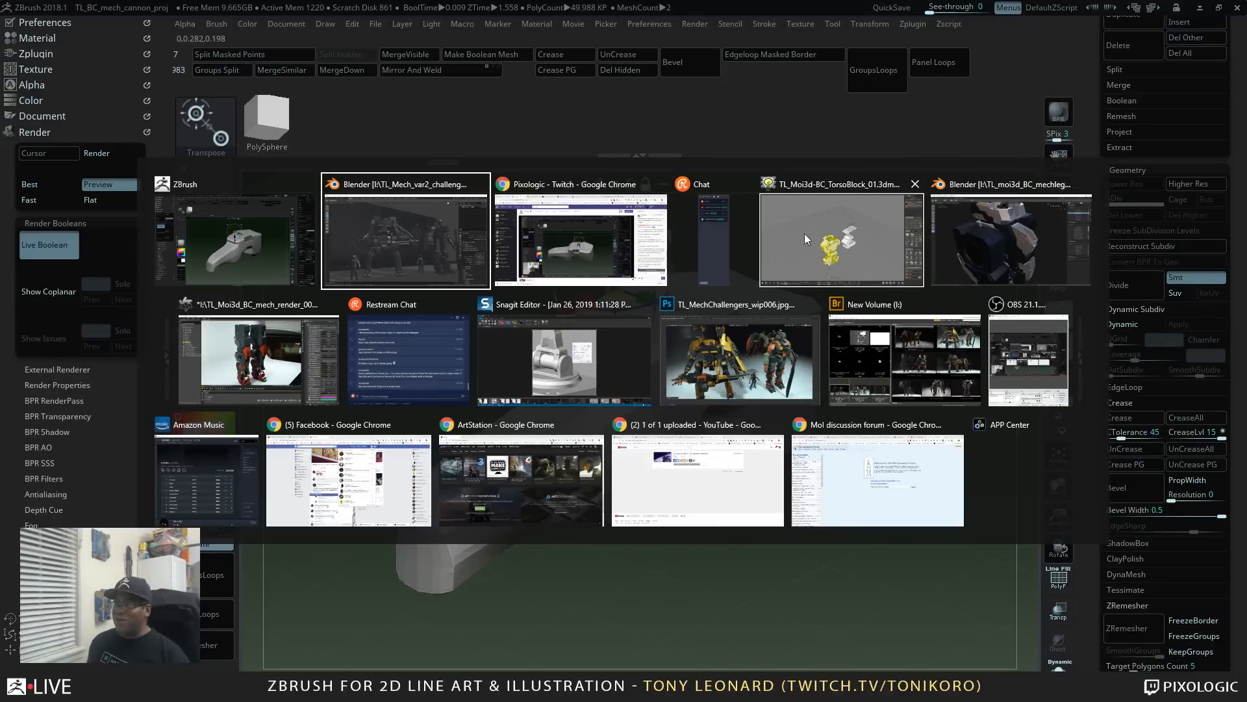
click(454, 243)
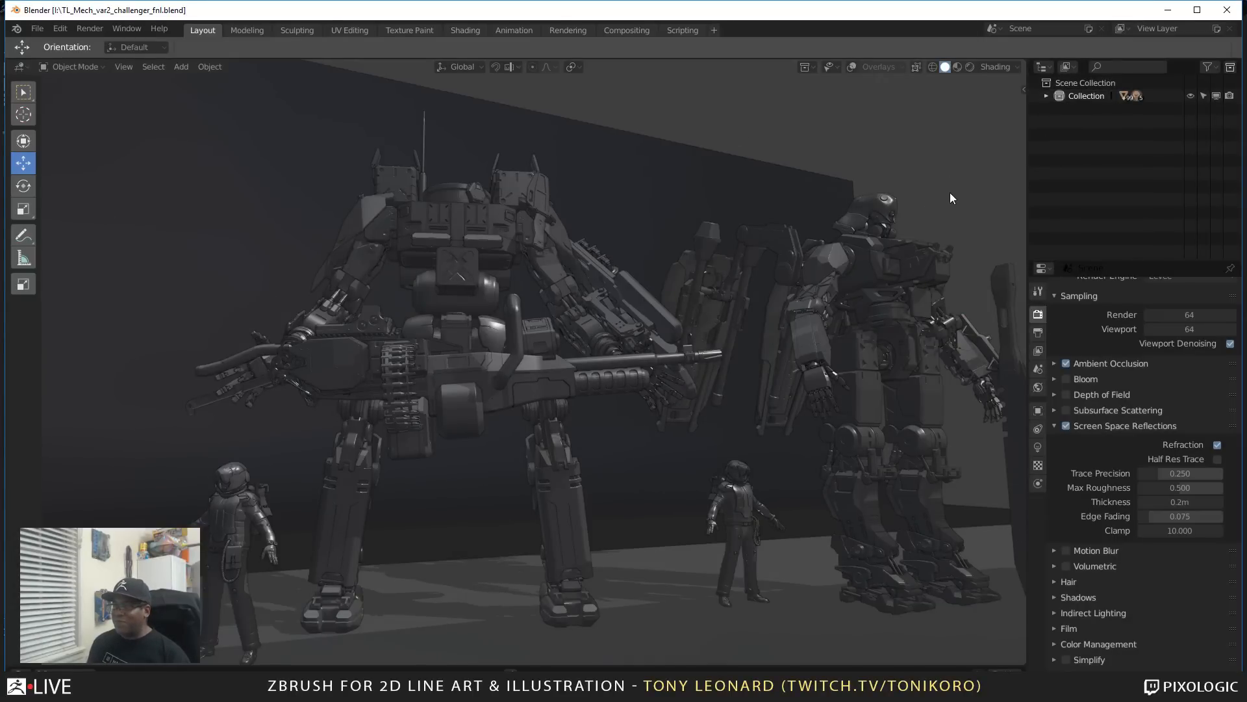
middle_drag(950, 192, 875, 142)
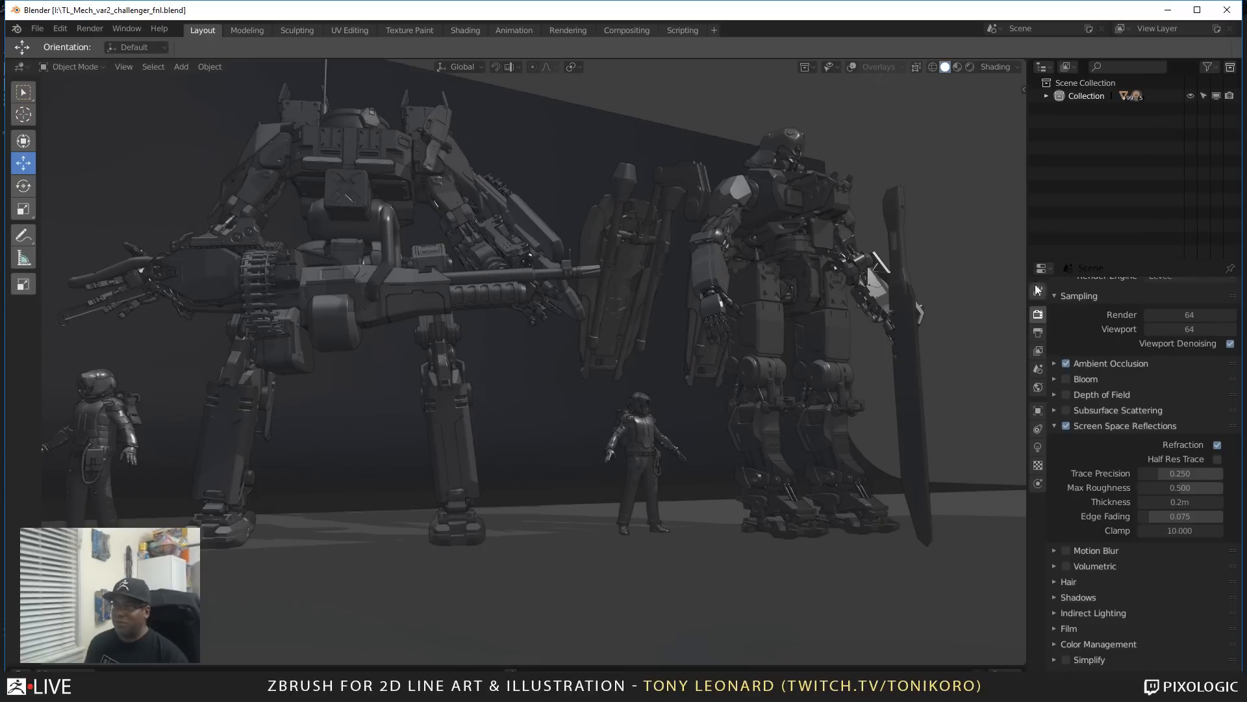
drag(856, 138, 903, 167)
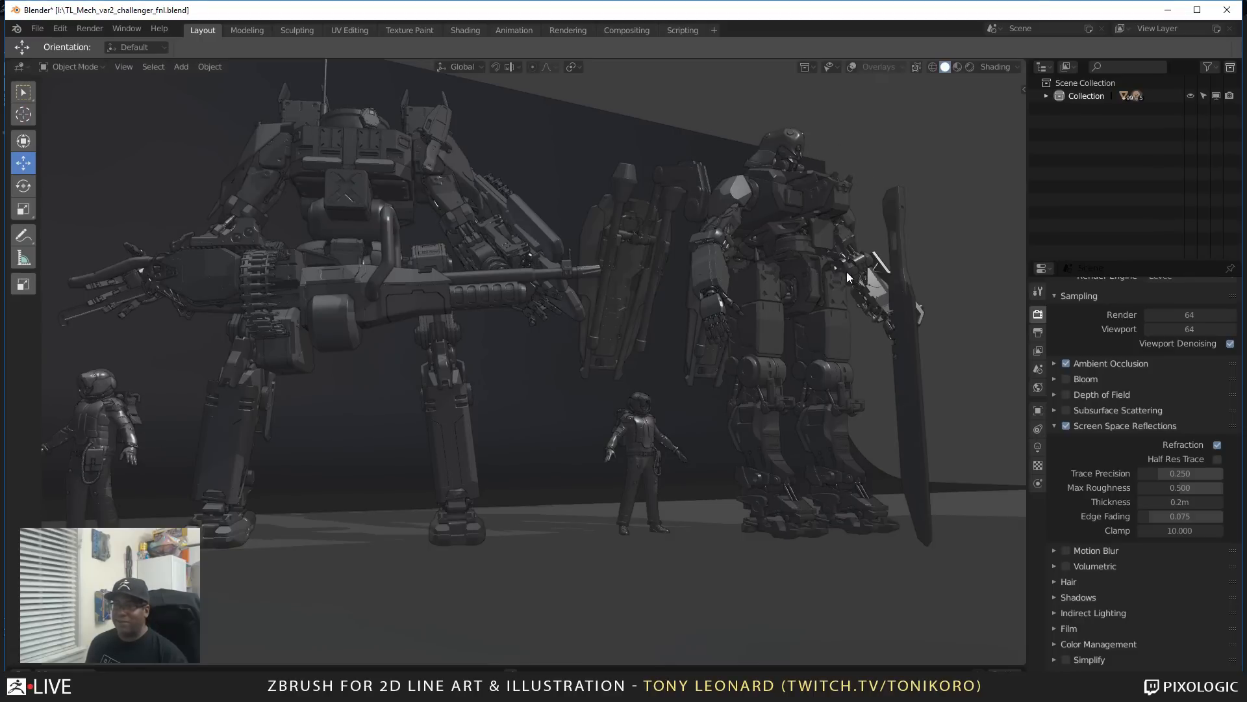
middle_drag(932, 279, 719, 460)
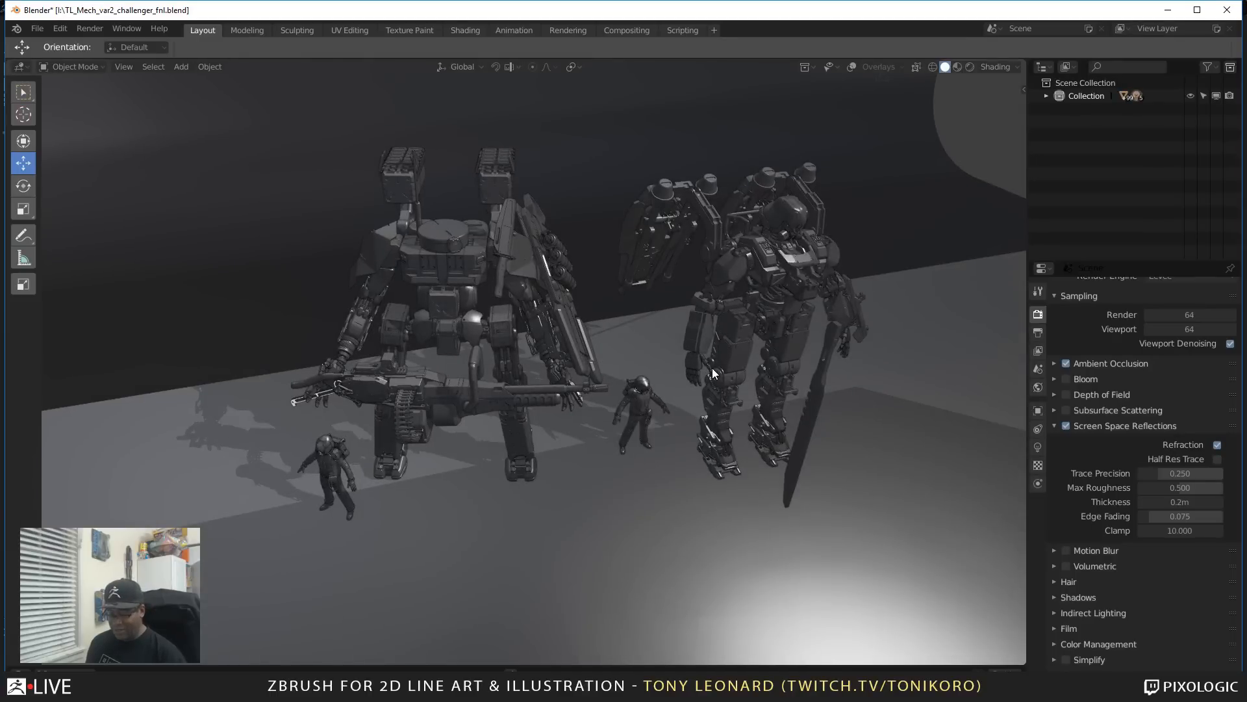
key(z)
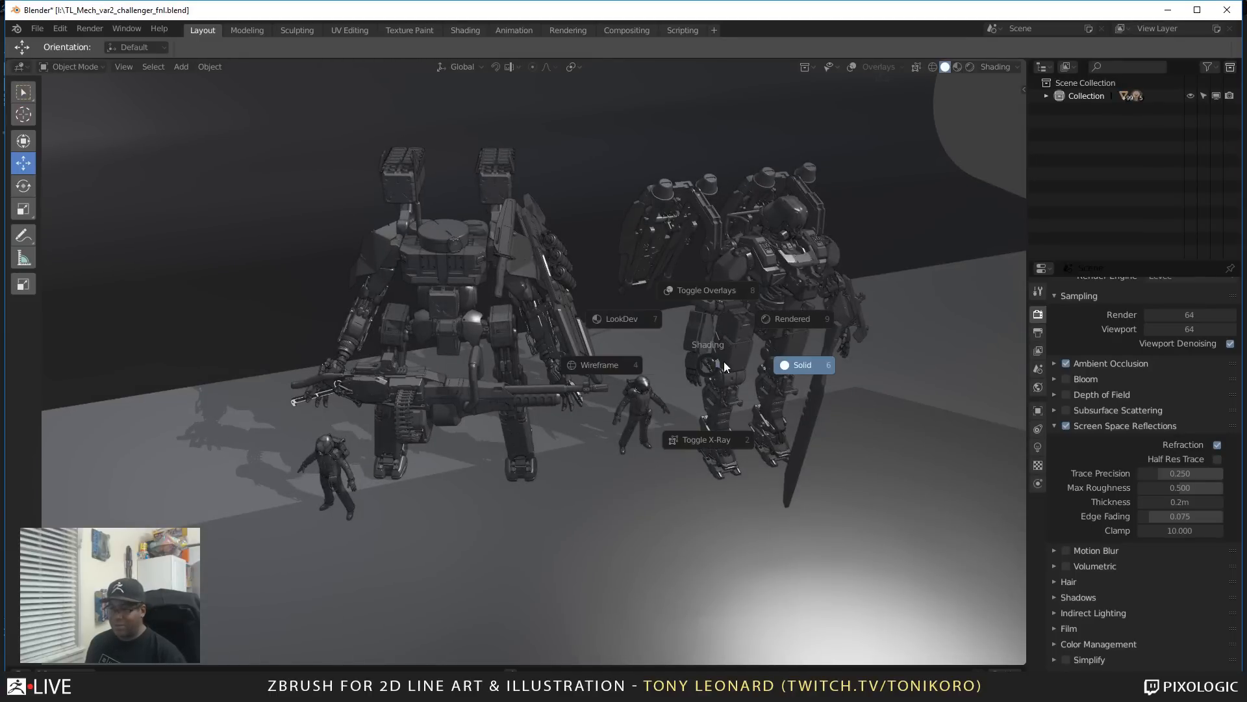
click(773, 318)
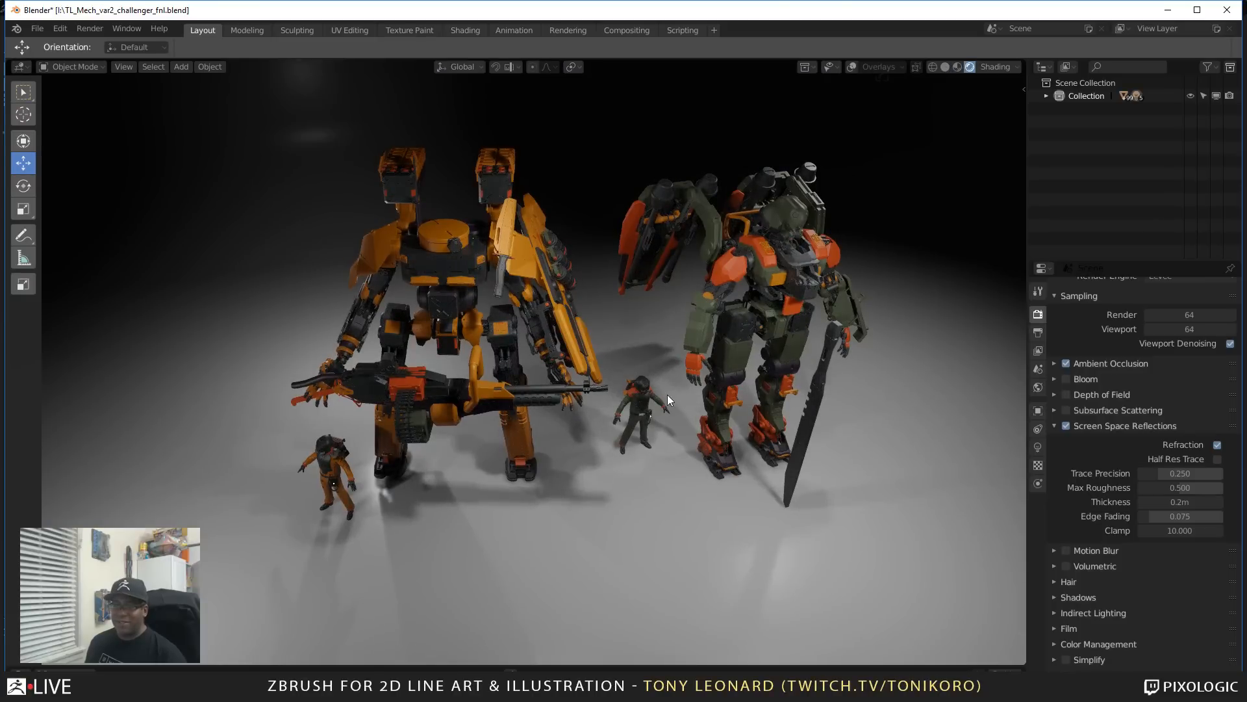
Step: Move the selected area light above the mechs, and show the viewport overlays with every object deselected
key(g)
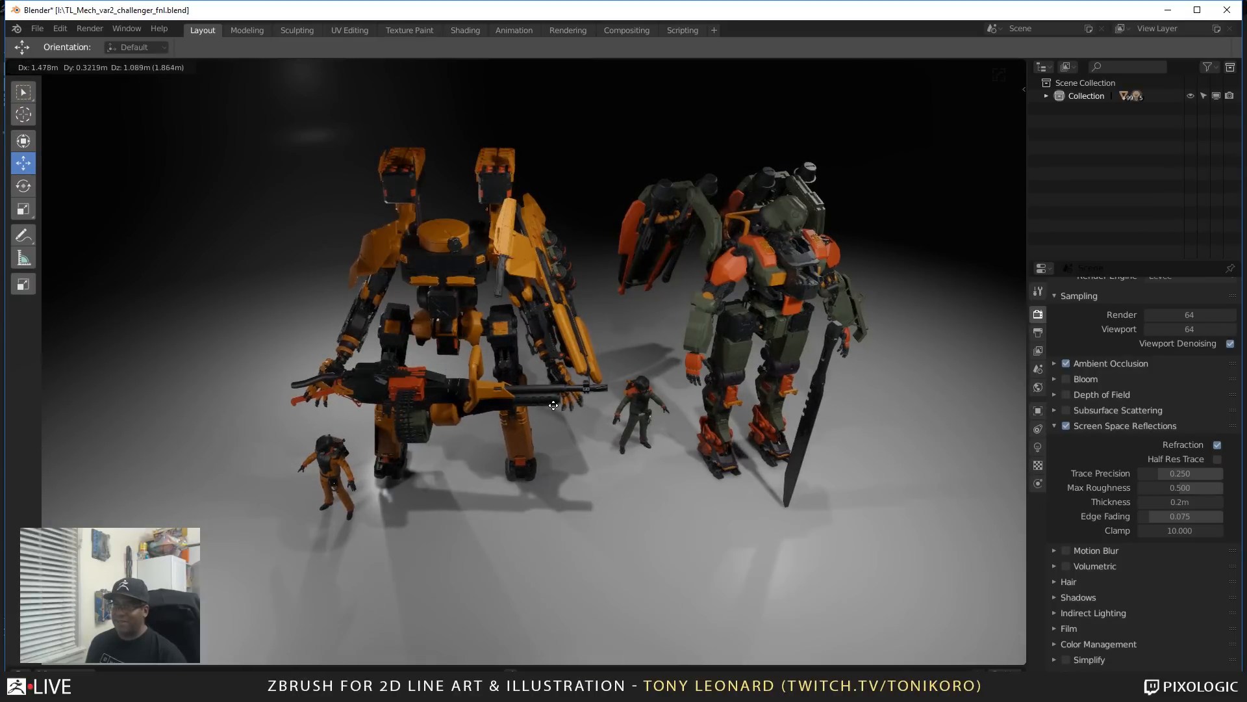
click(558, 447)
key(z)
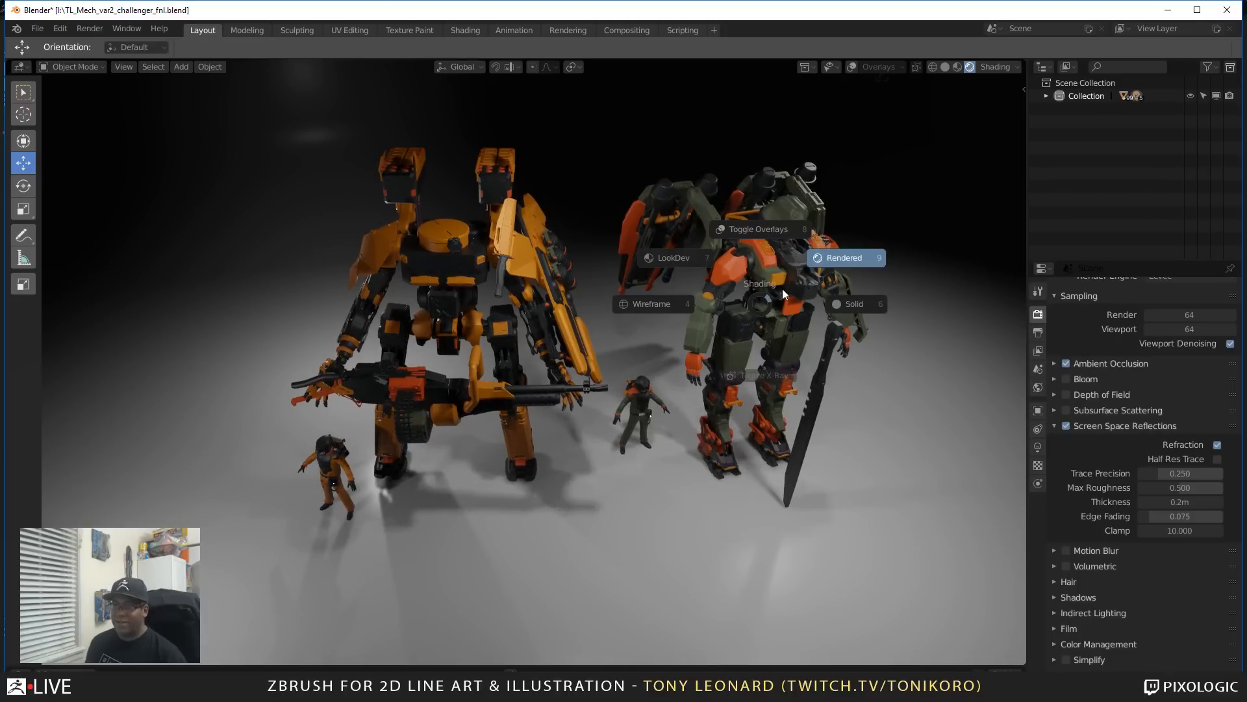
click(734, 231)
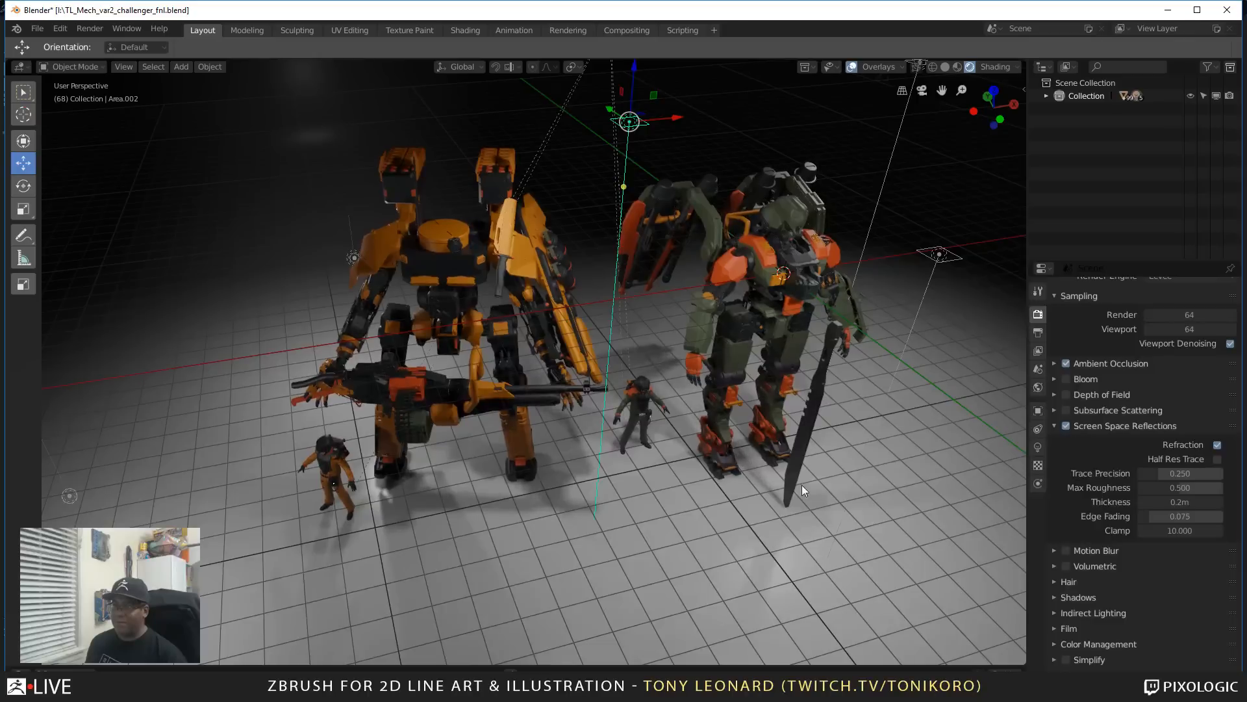
key(a)
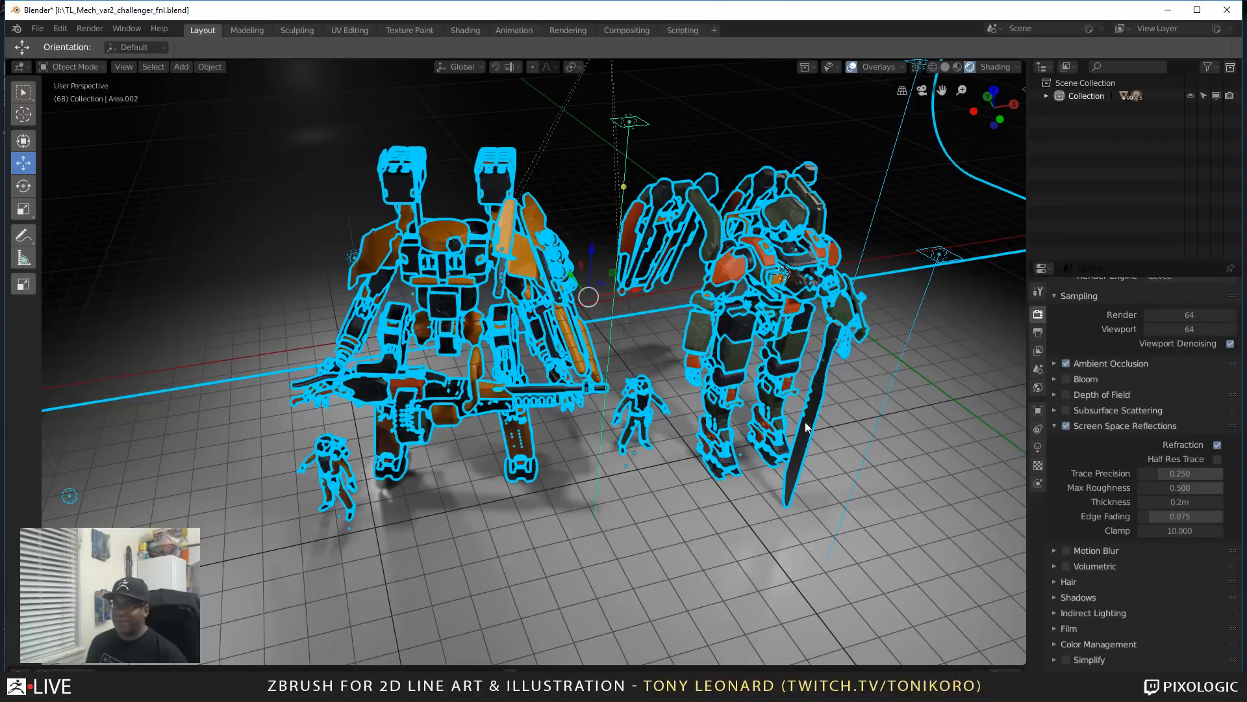
key(alt+a)
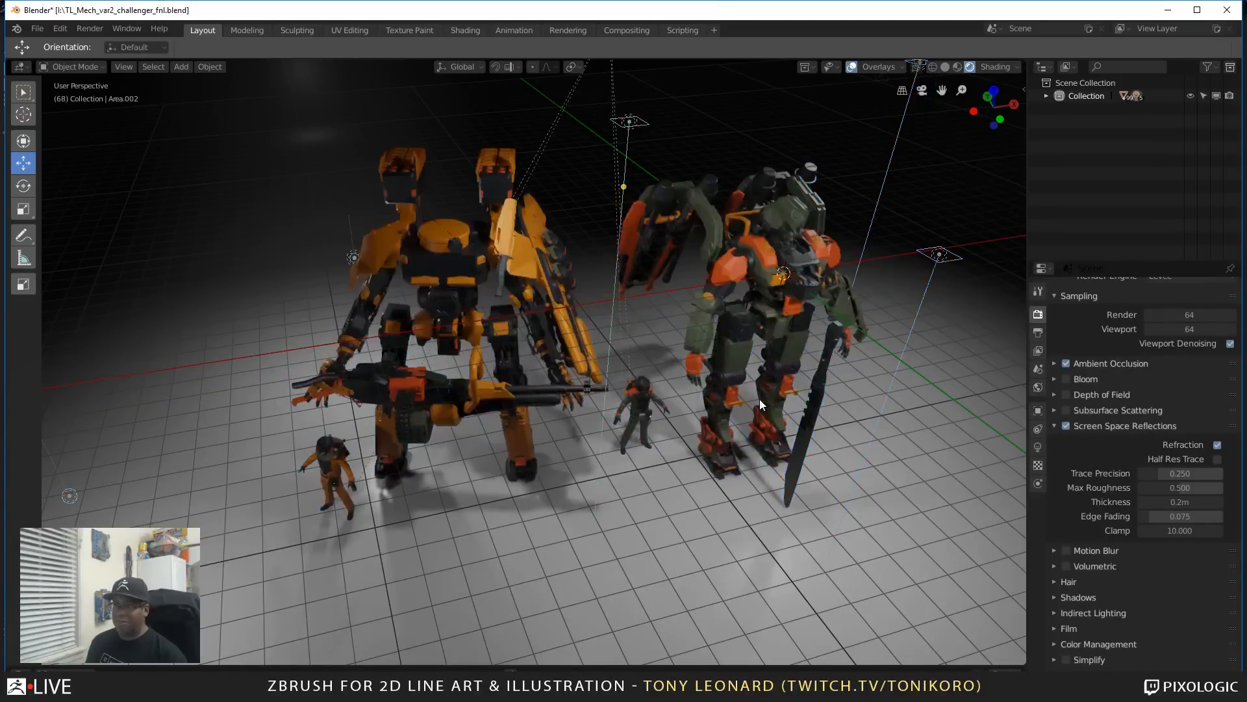
Step: Examine the two rendered mechs and their pilot figures from the front, back and sides, both close up and from a distance
middle_drag(769, 575, 649, 500)
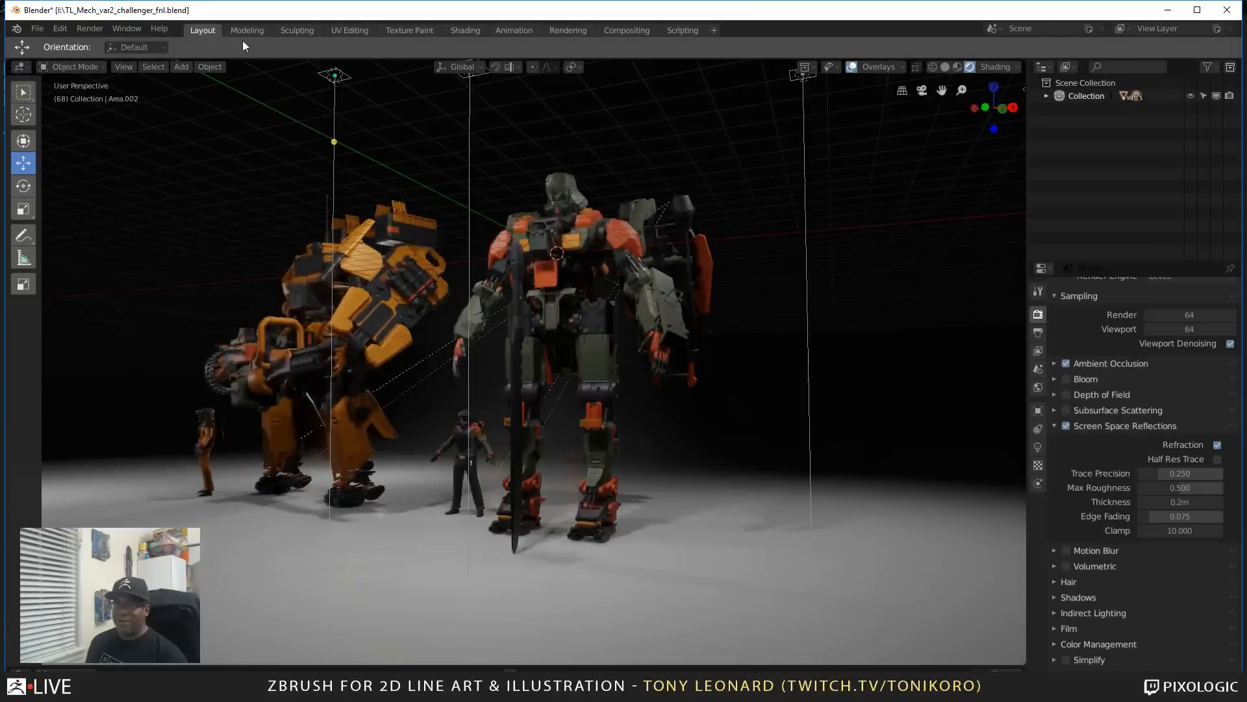
scroll(497, 265, up, 3)
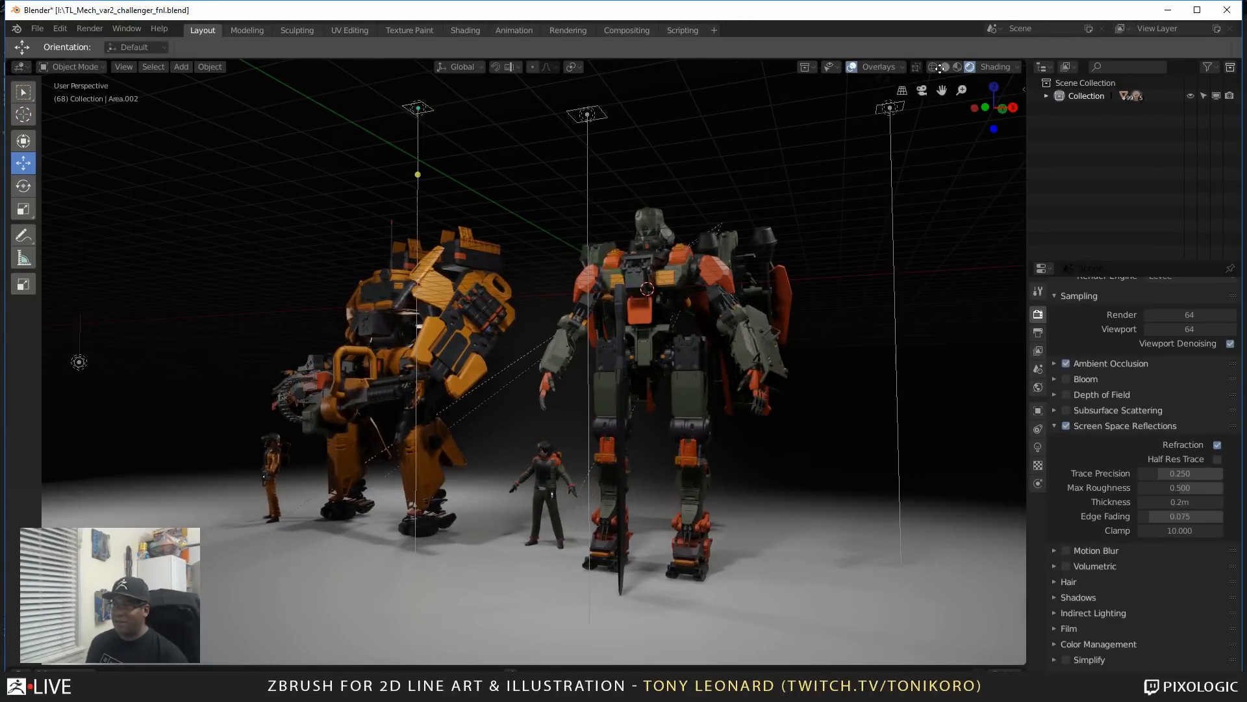
middle_drag(556, 475, 617, 407)
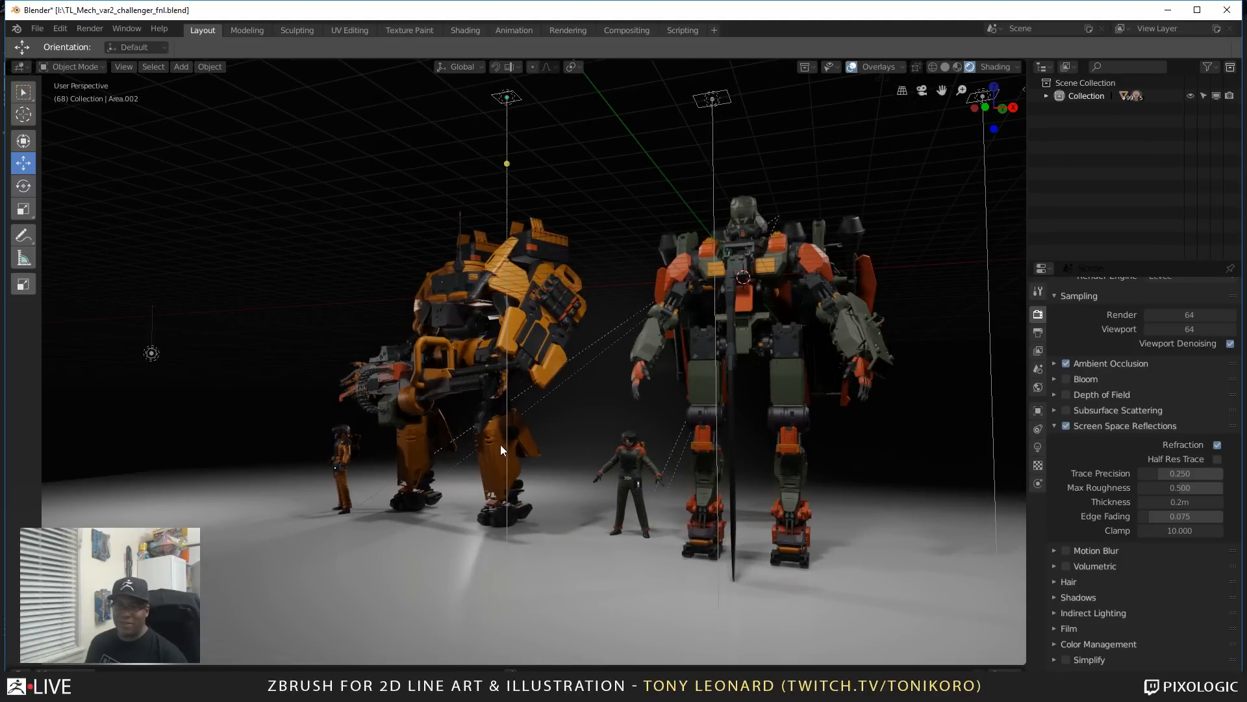
middle_drag(500, 444, 786, 533)
scroll(689, 533, up, 1)
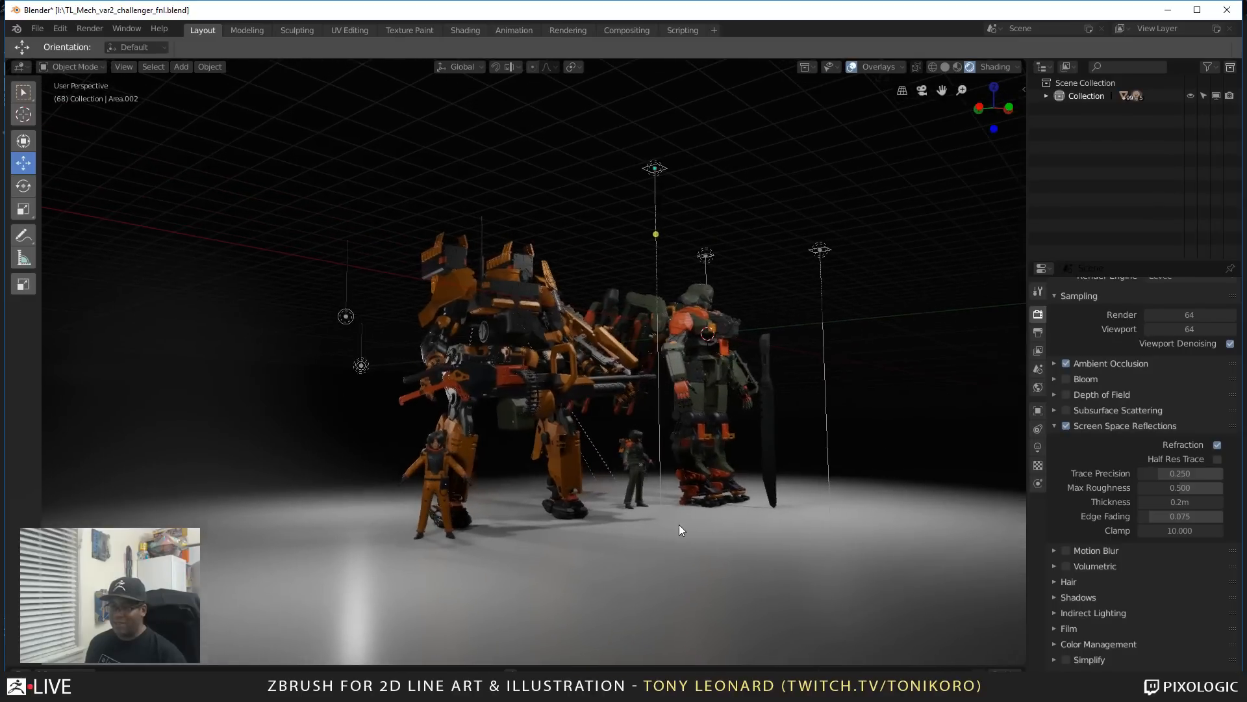
scroll(680, 524, up, 5)
scroll(711, 531, down, 3)
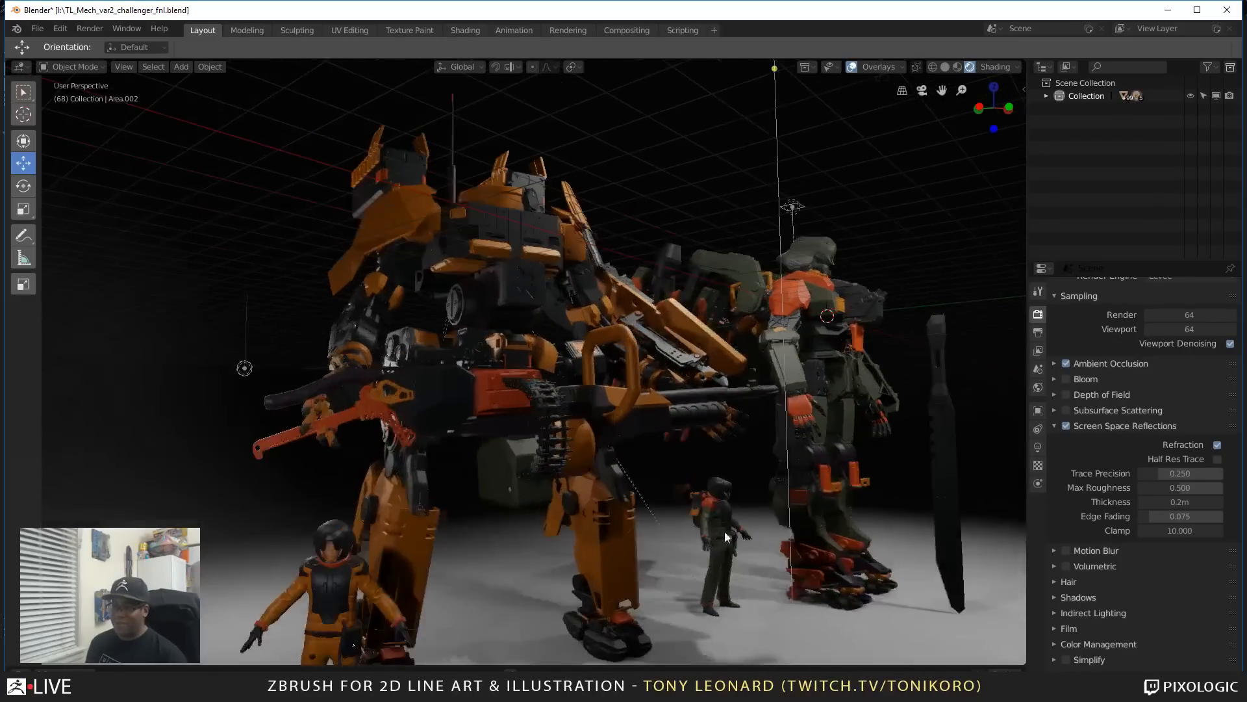
middle_drag(707, 543, 952, 536)
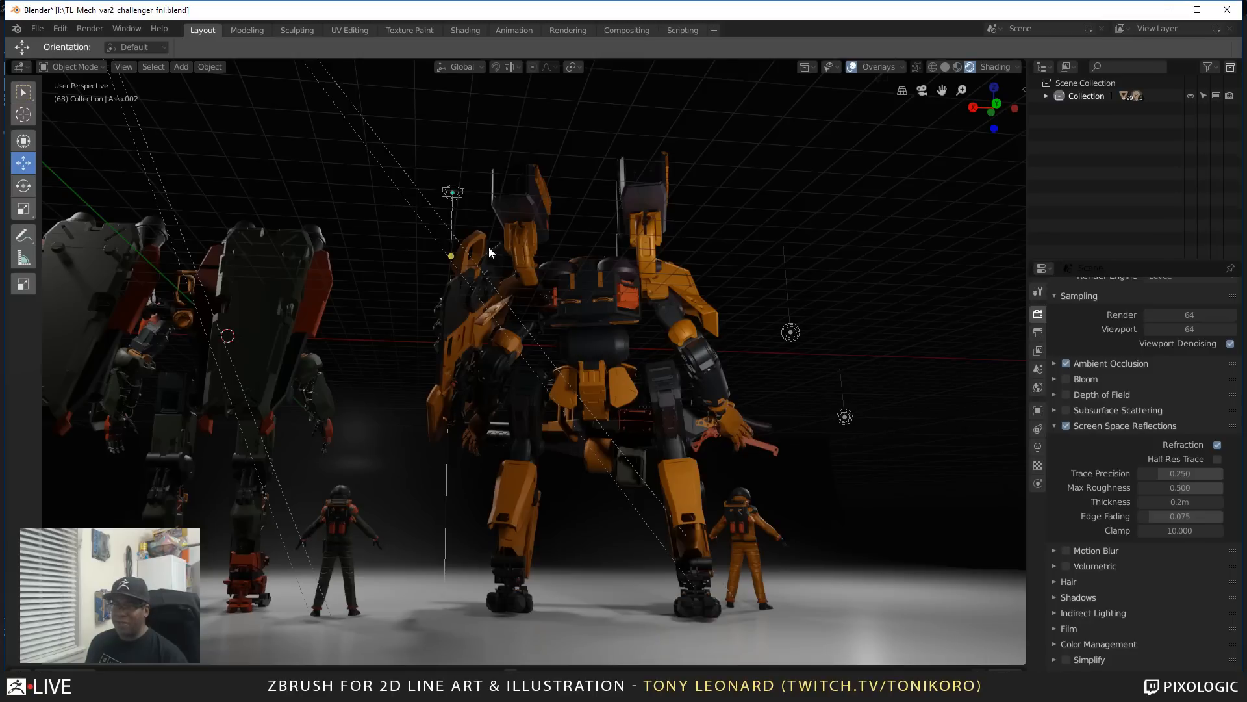
middle_drag(791, 481, 694, 532)
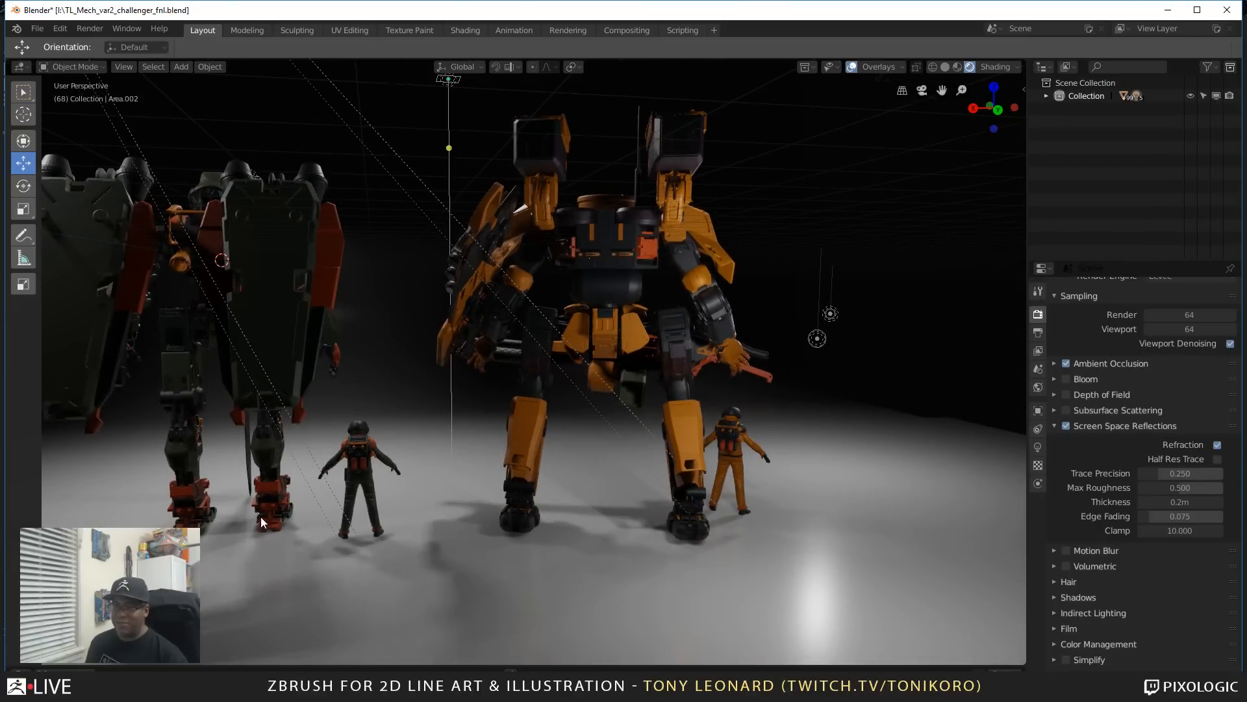
middle_drag(260, 517, 501, 509)
middle_drag(640, 536, 641, 461)
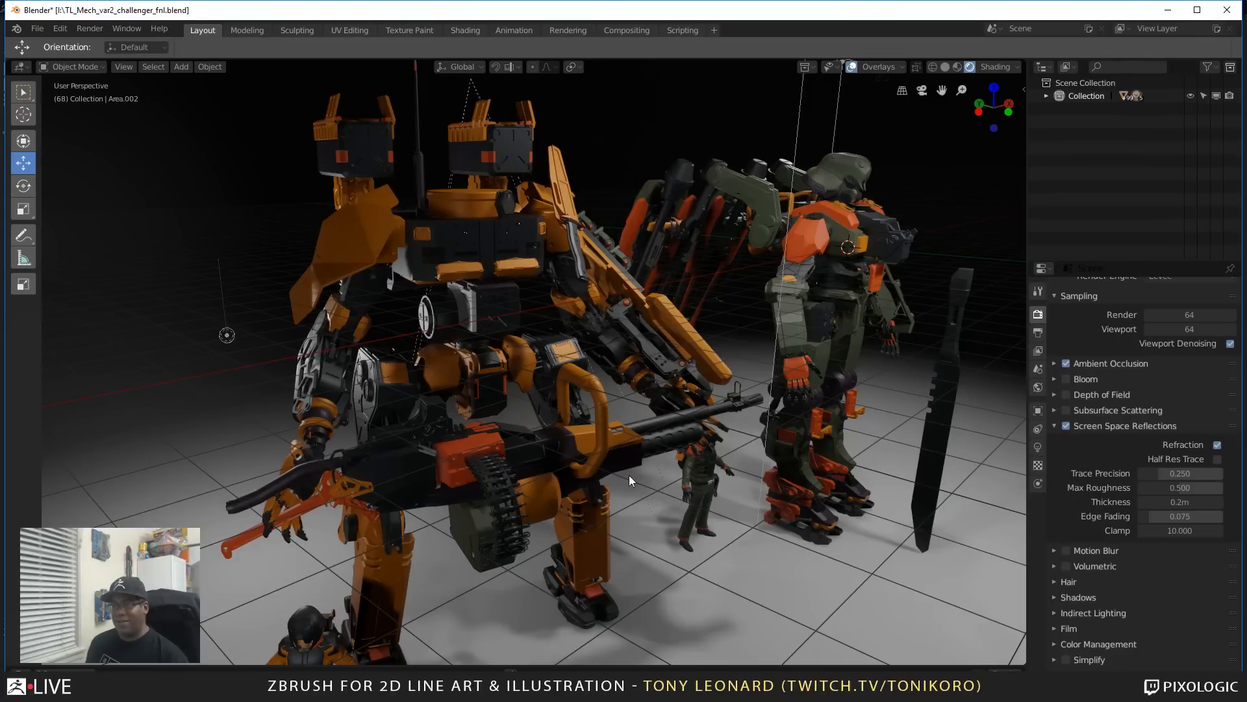
middle_drag(629, 474, 639, 438)
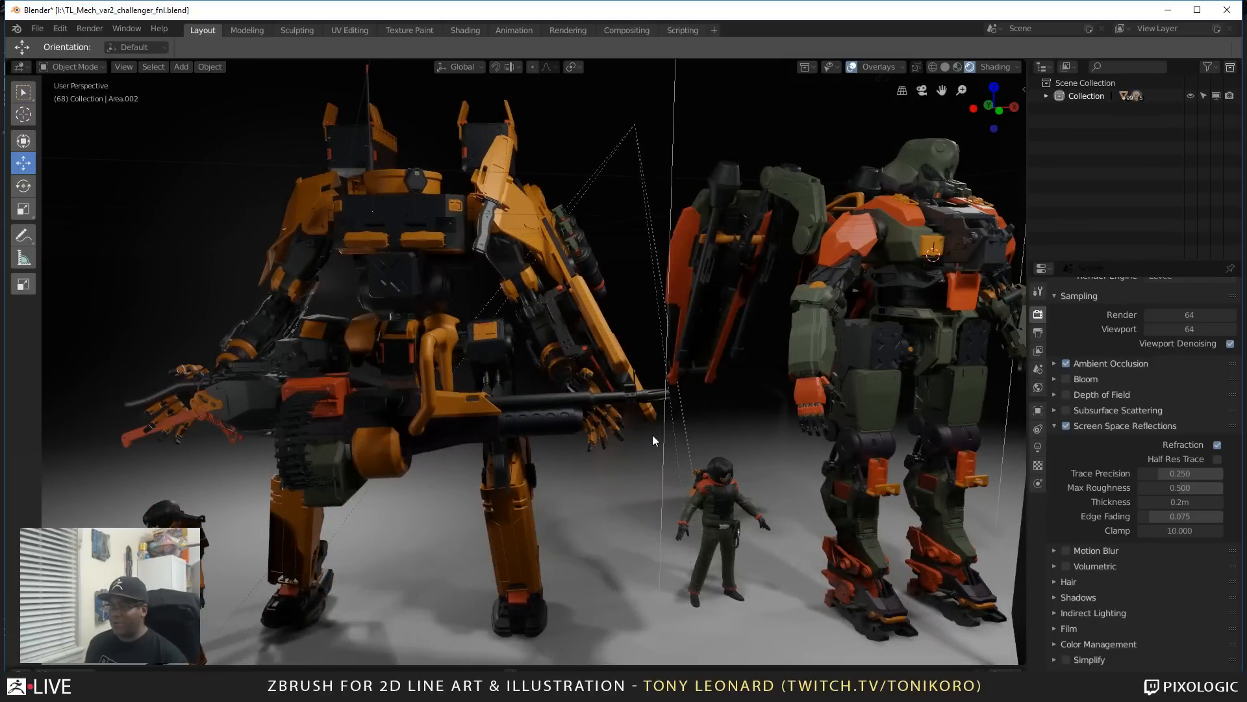
middle_drag(739, 469, 651, 471)
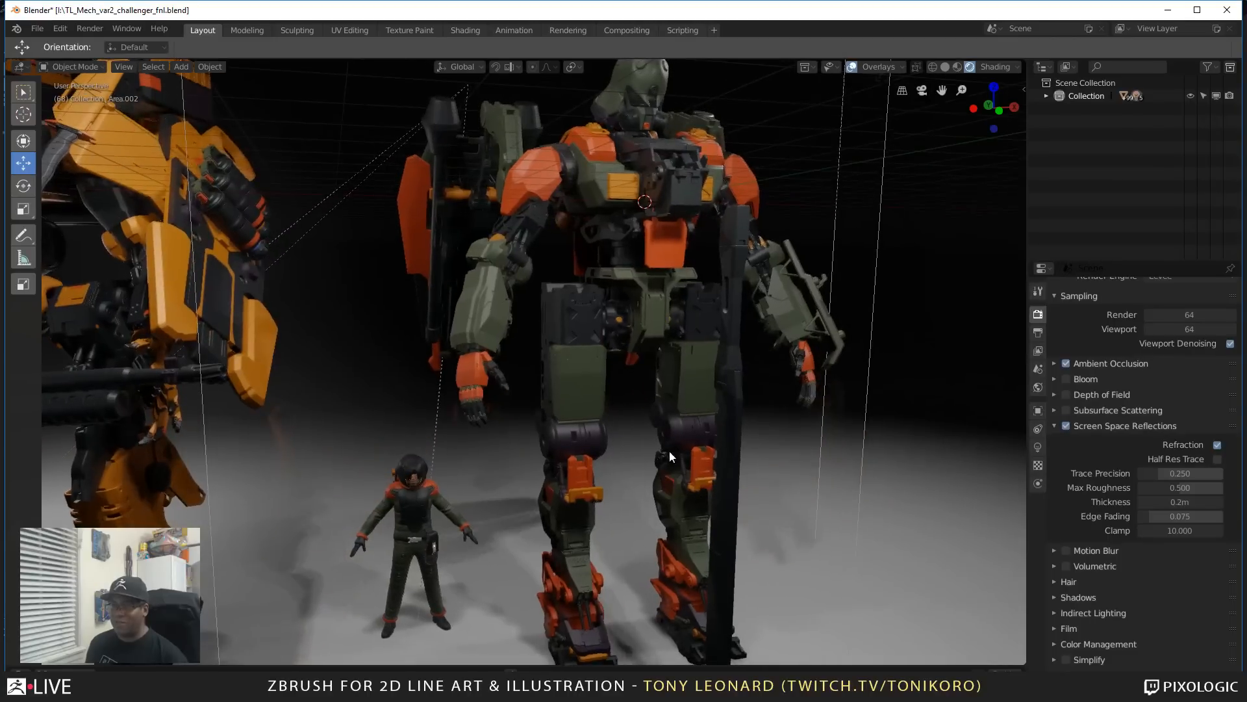
shift+middle_drag(582, 528, 726, 352)
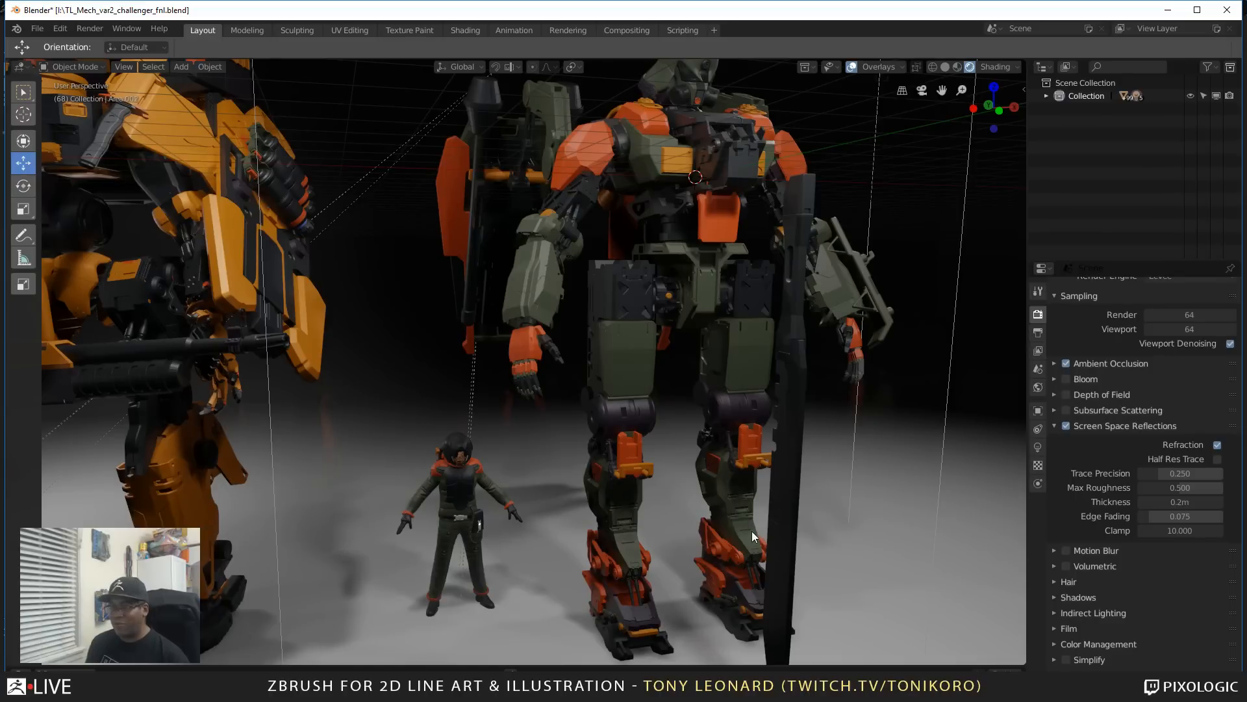
scroll(751, 532, down, 5)
middle_drag(720, 563, 721, 537)
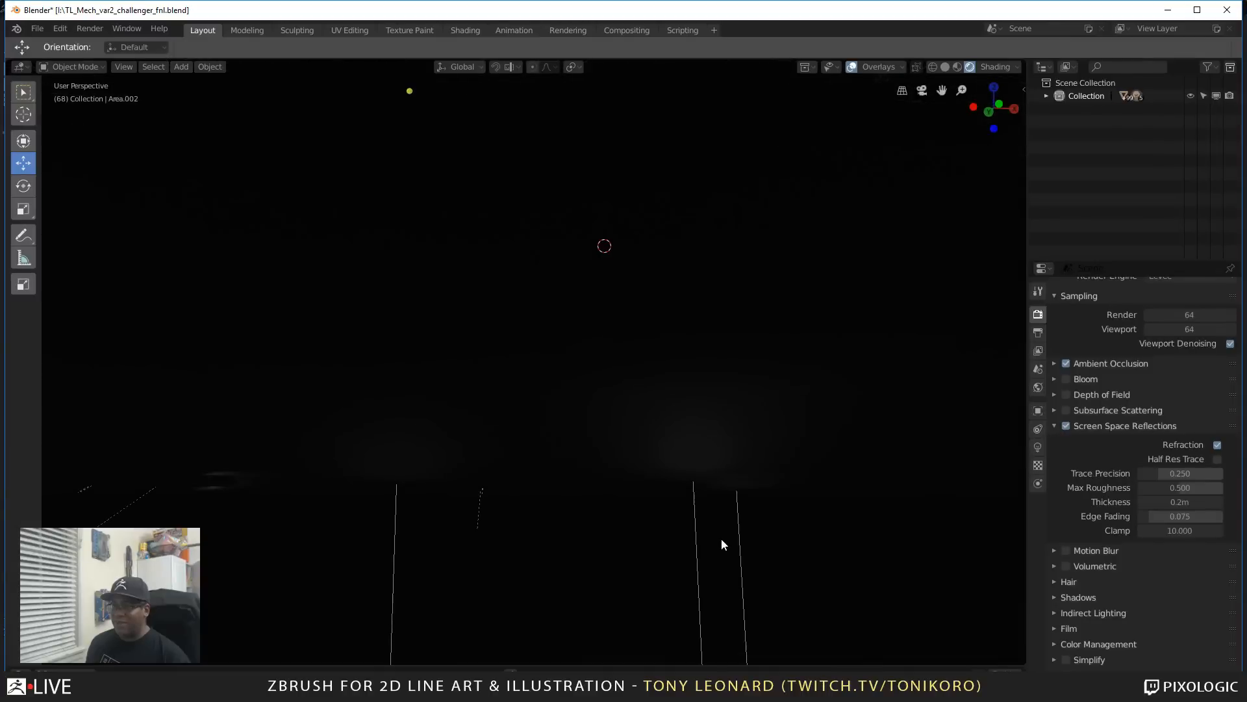
scroll(705, 537, up, 3)
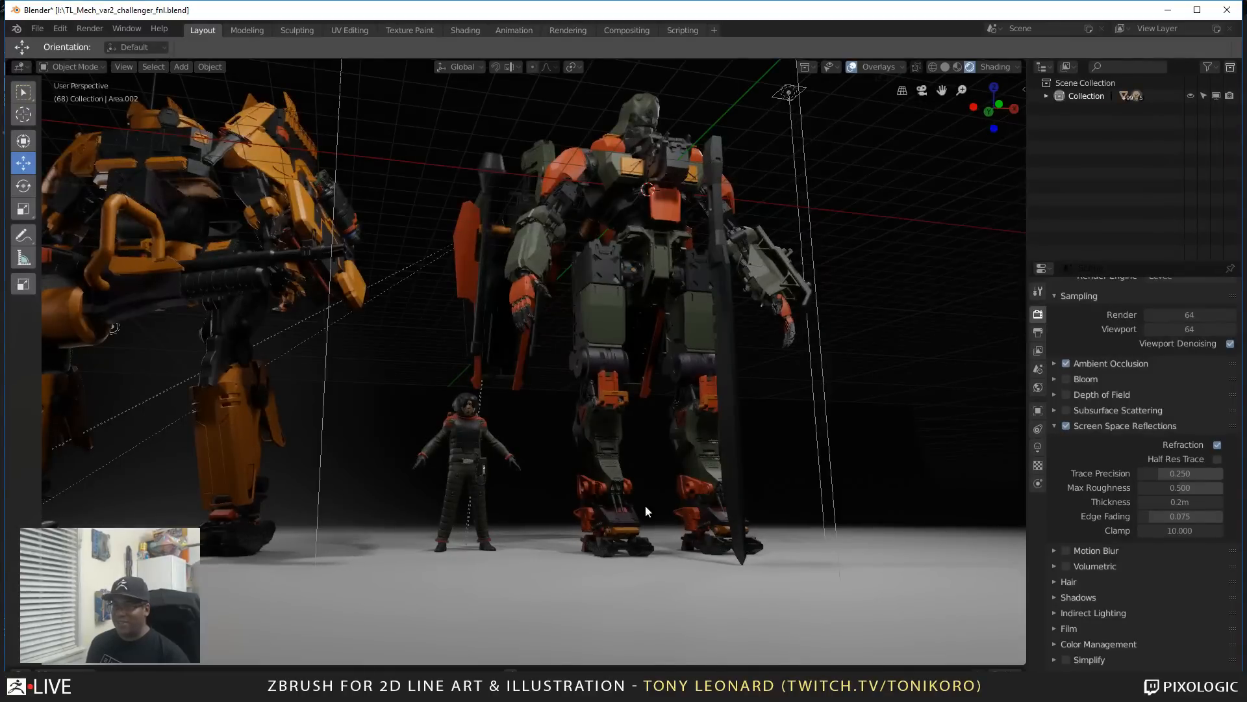
shift+middle_drag(646, 507, 821, 550)
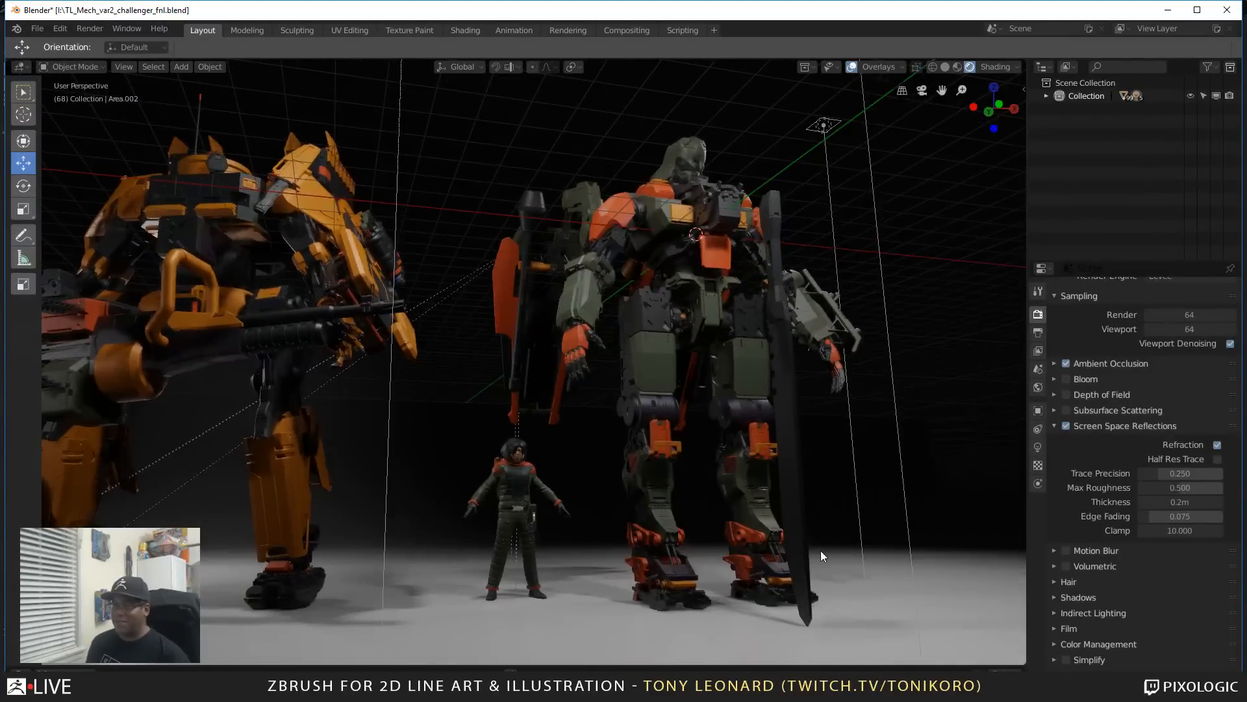
middle_drag(630, 523, 636, 535)
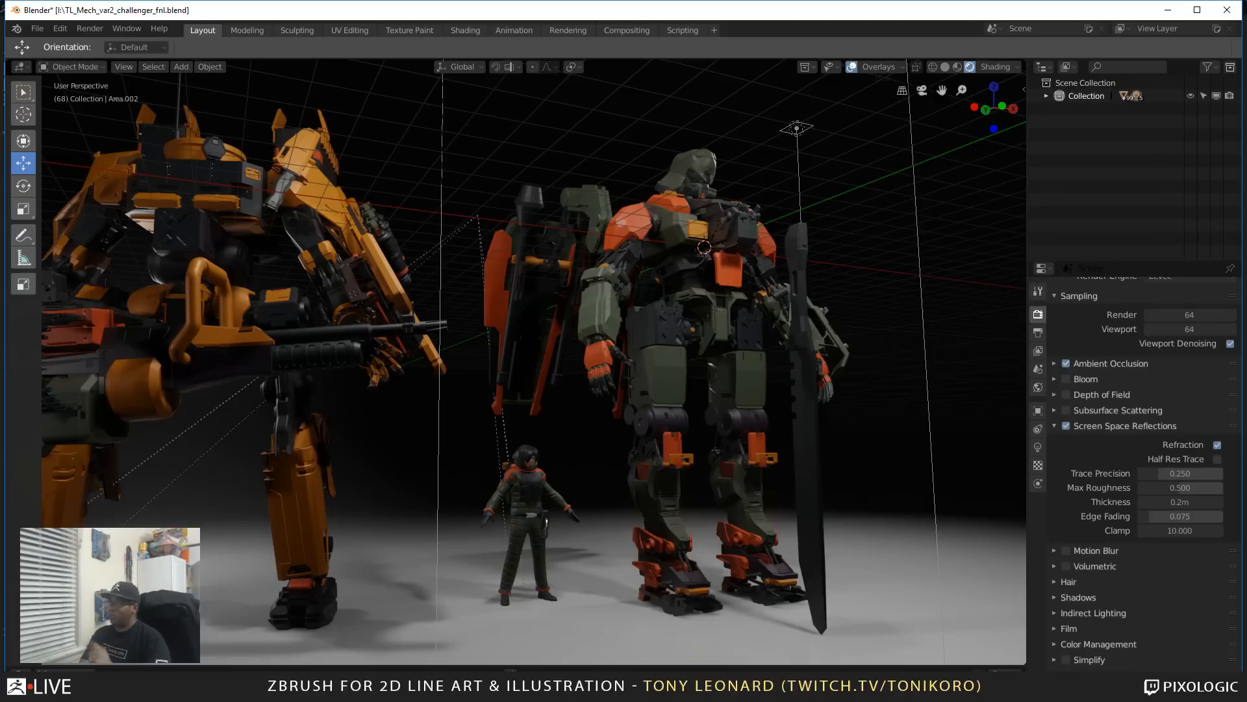
Step: Switch back to the ZBrush finger project and append a Cube3D as a new subtool
key(alt+Tab)
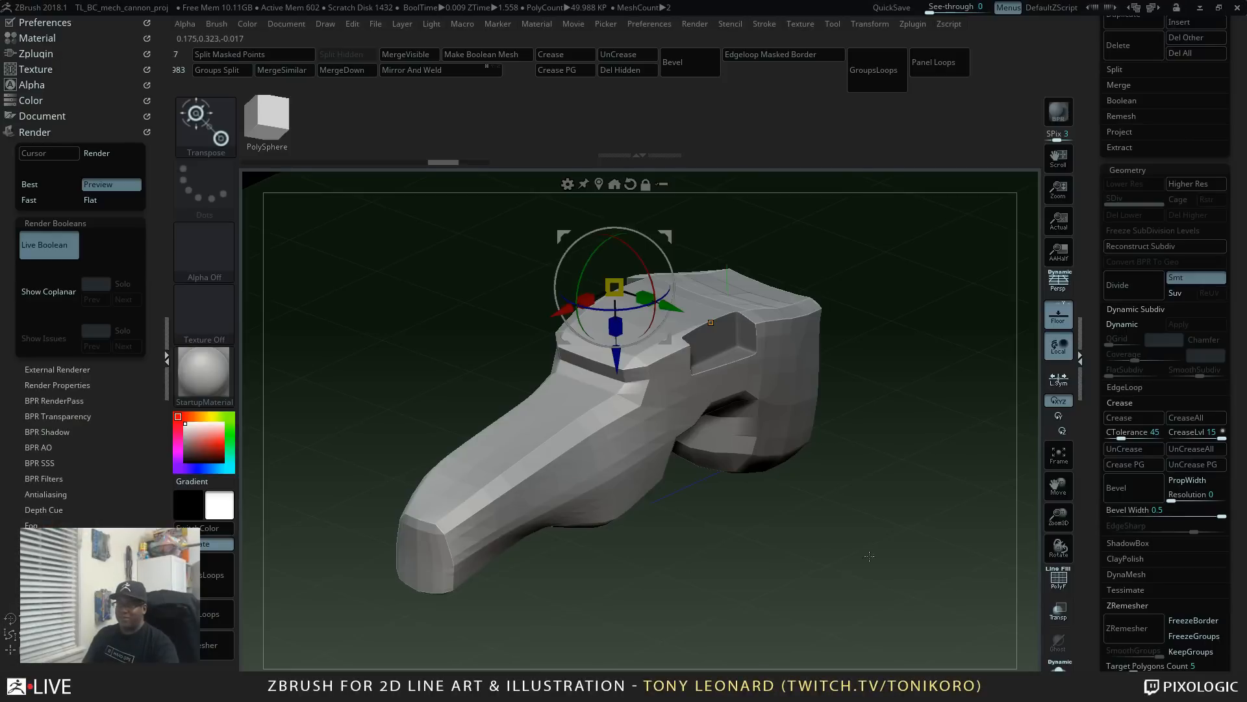
drag(1212, 192, 1214, 206)
drag(1093, 76, 1067, 310)
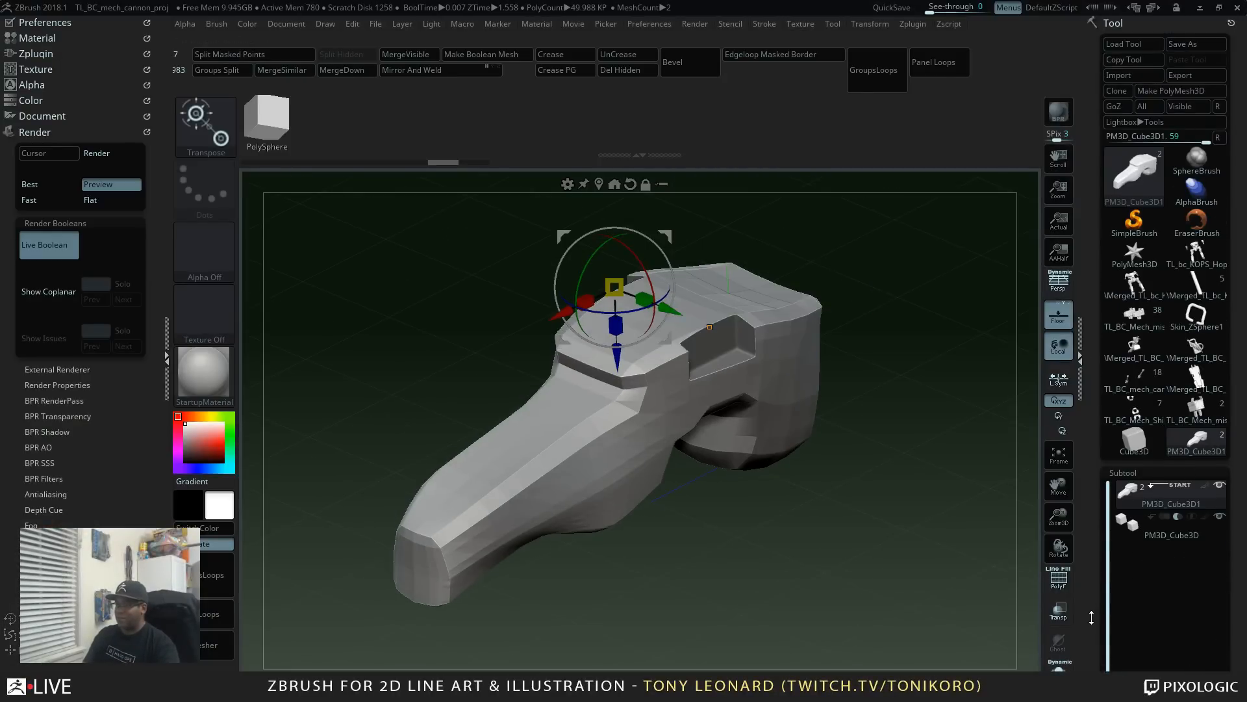
drag(1094, 613, 1091, 525)
drag(1088, 657, 1088, 541)
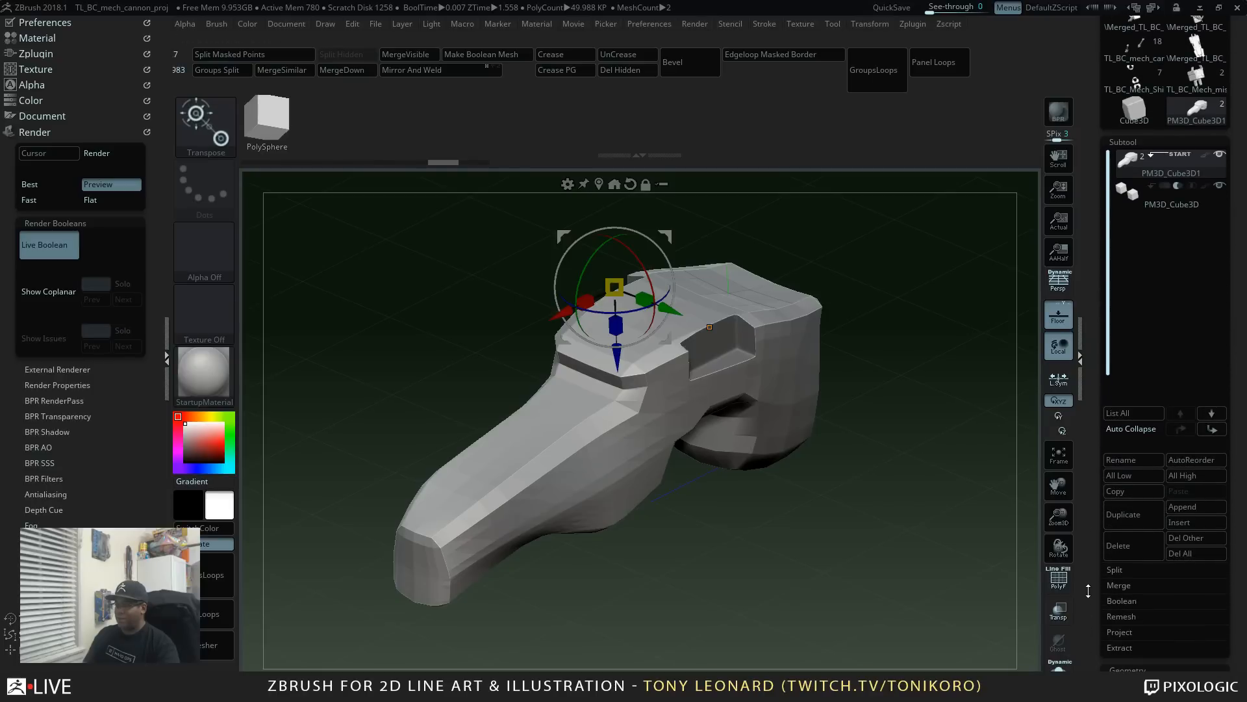
click(1177, 508)
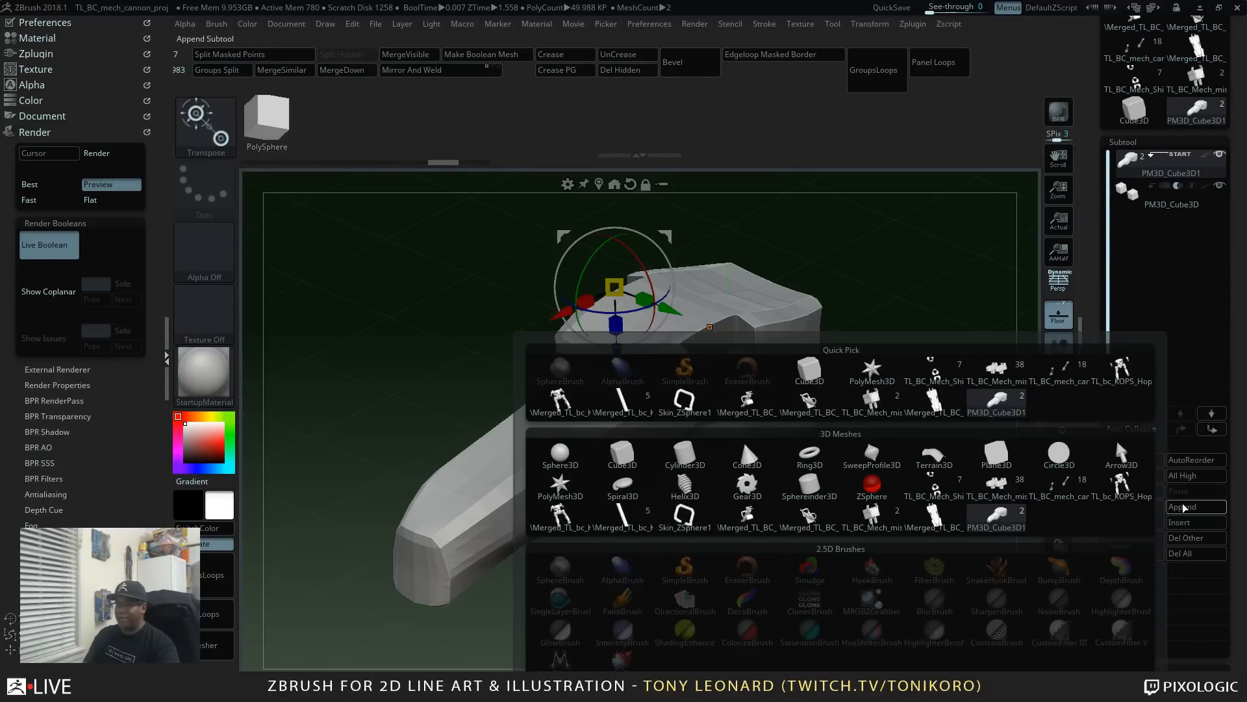
click(635, 464)
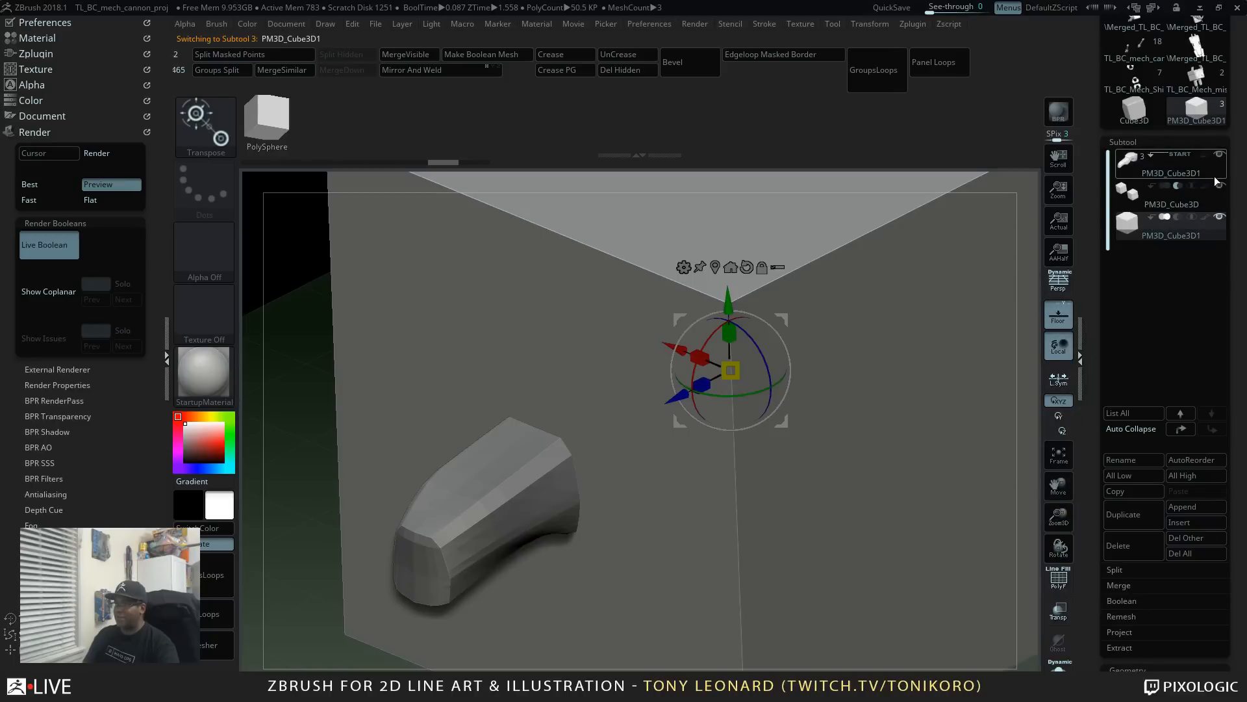
Step: Isolate the appended cube, show its polyframe, and reinitialize it as a QCube at resolution 2 on each axis
click(1220, 156)
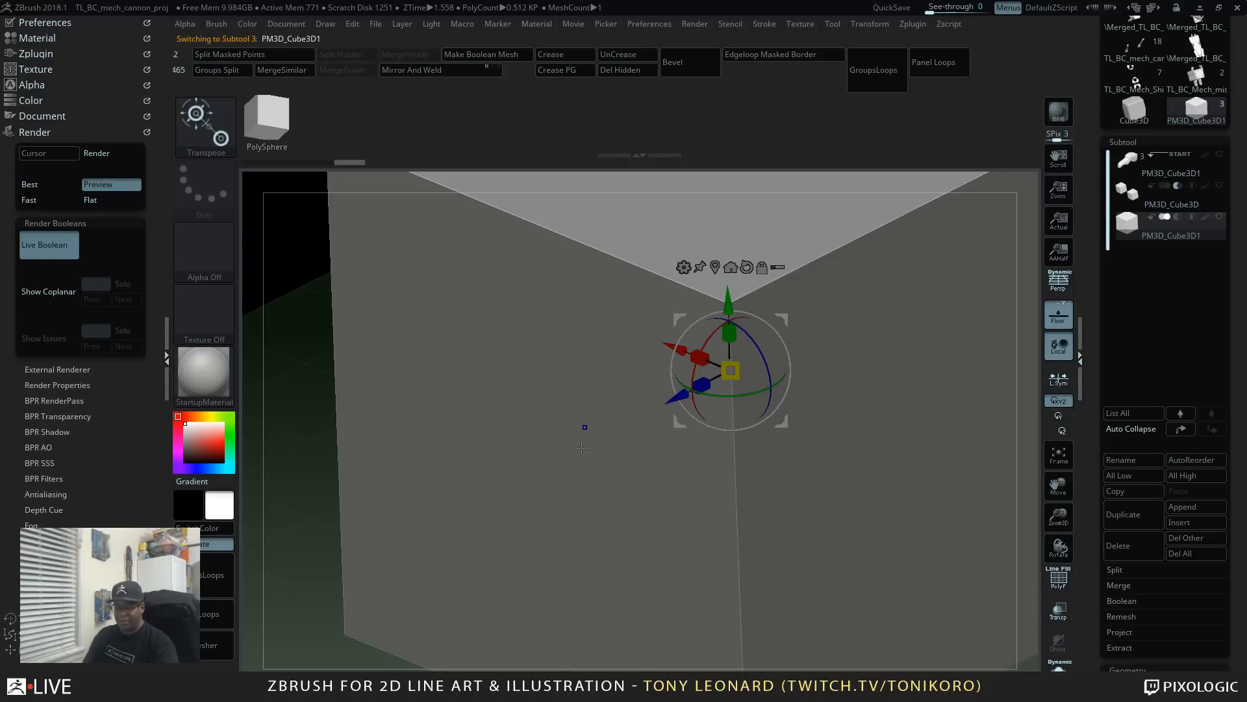
key(shift+f)
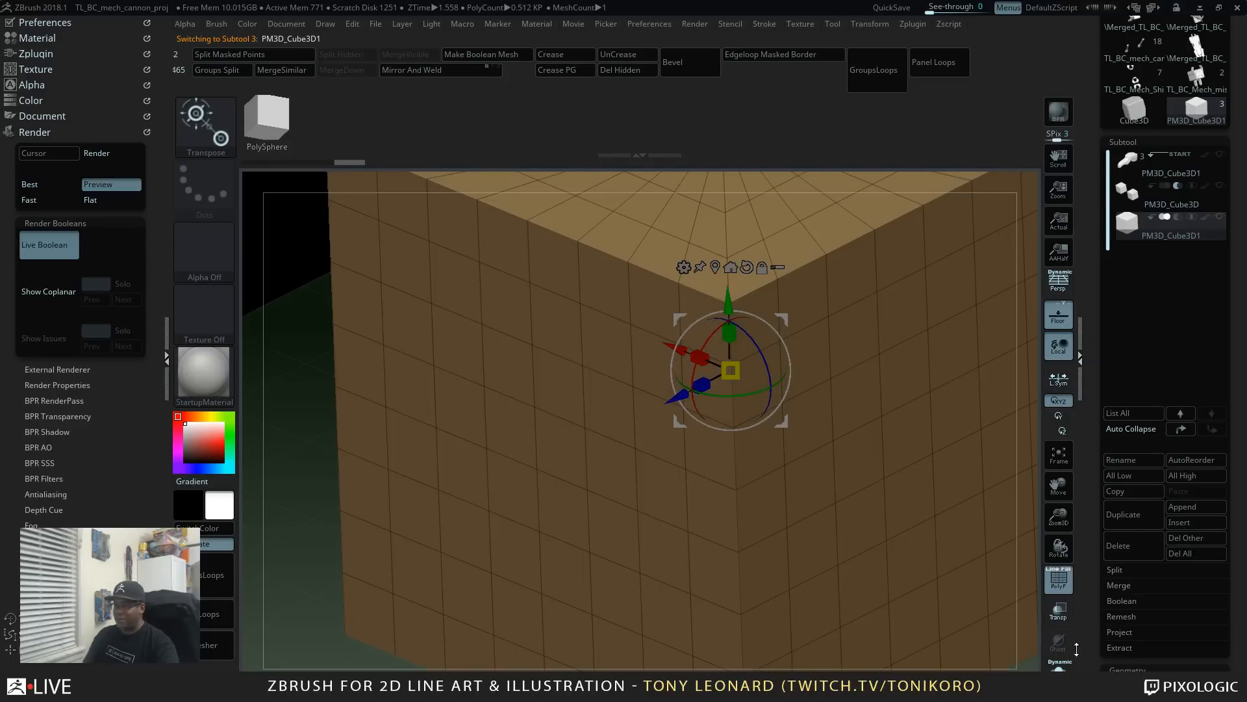
drag(1093, 651, 1097, 529)
drag(1090, 600, 1084, 423)
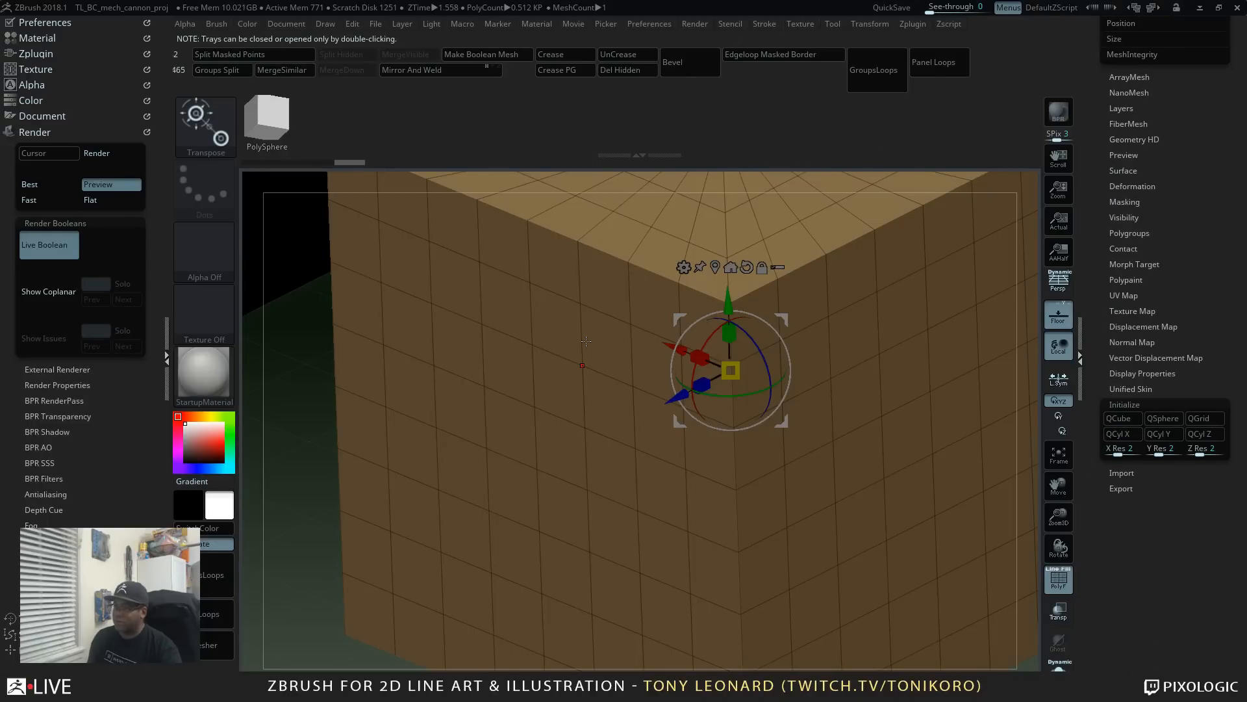
click(1132, 419)
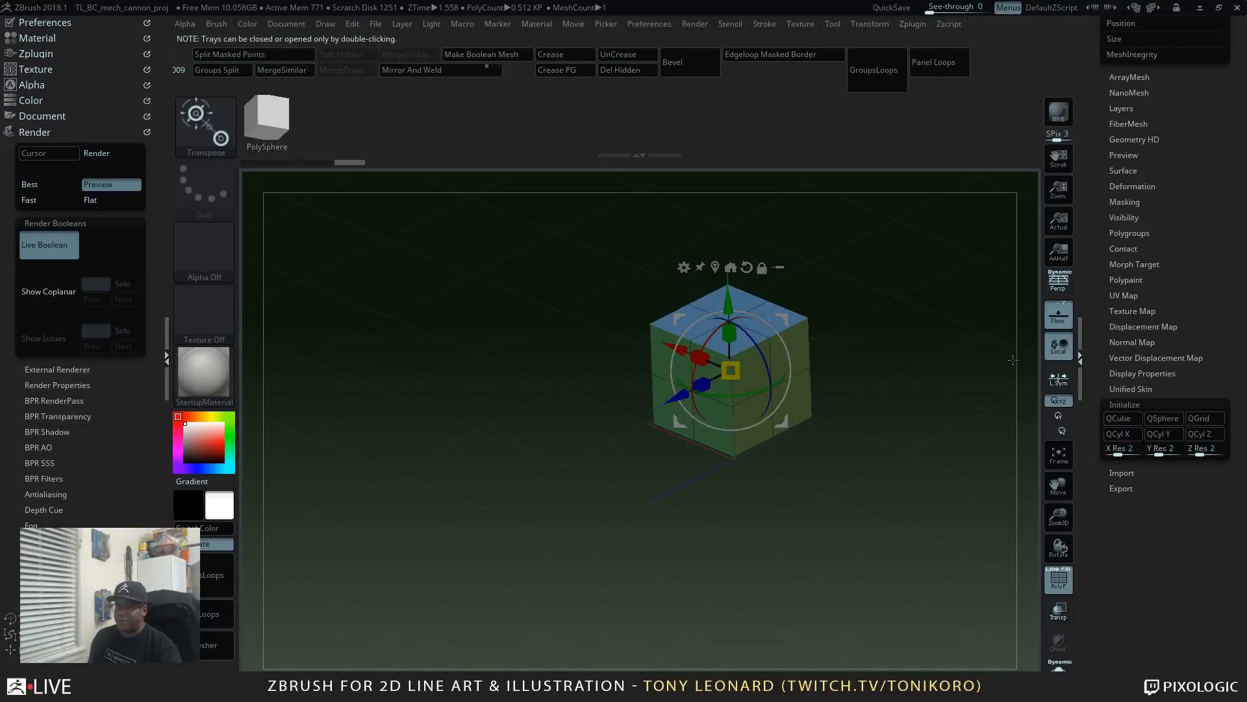
Step: Move the cube sideways off the centre along X and duplicate its subtool
alt+drag(961, 510, 800, 523)
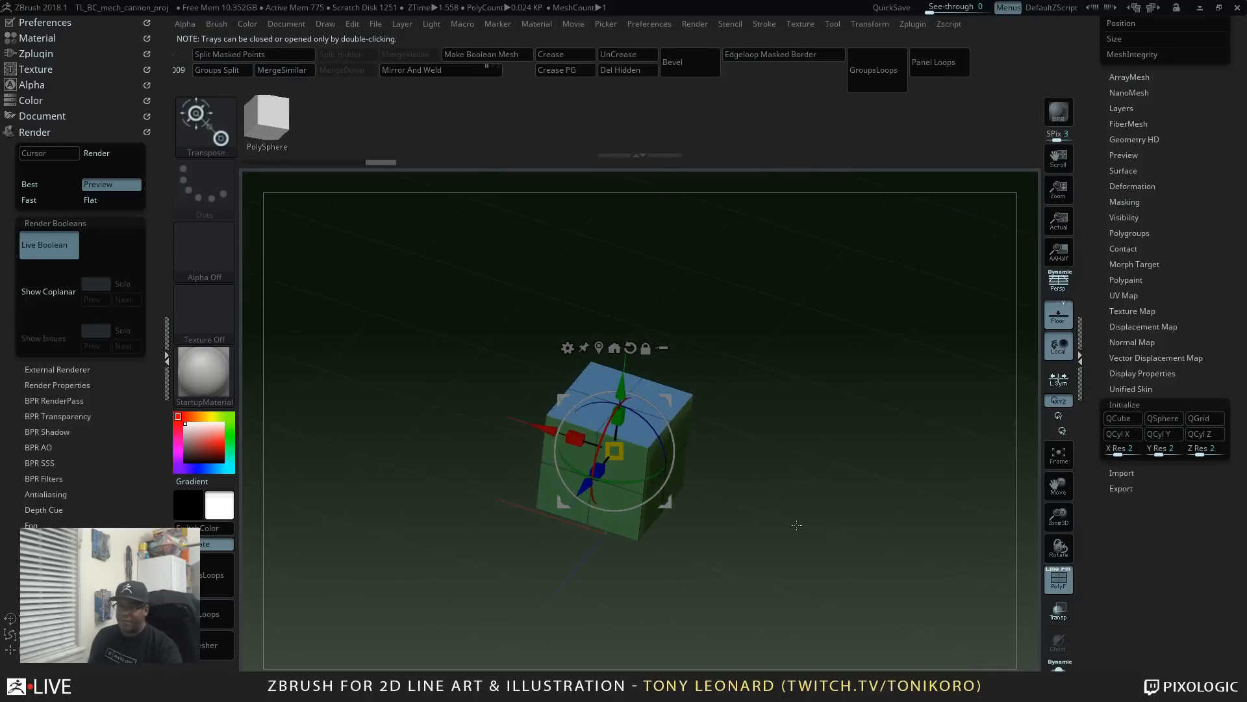
drag(566, 450, 458, 406)
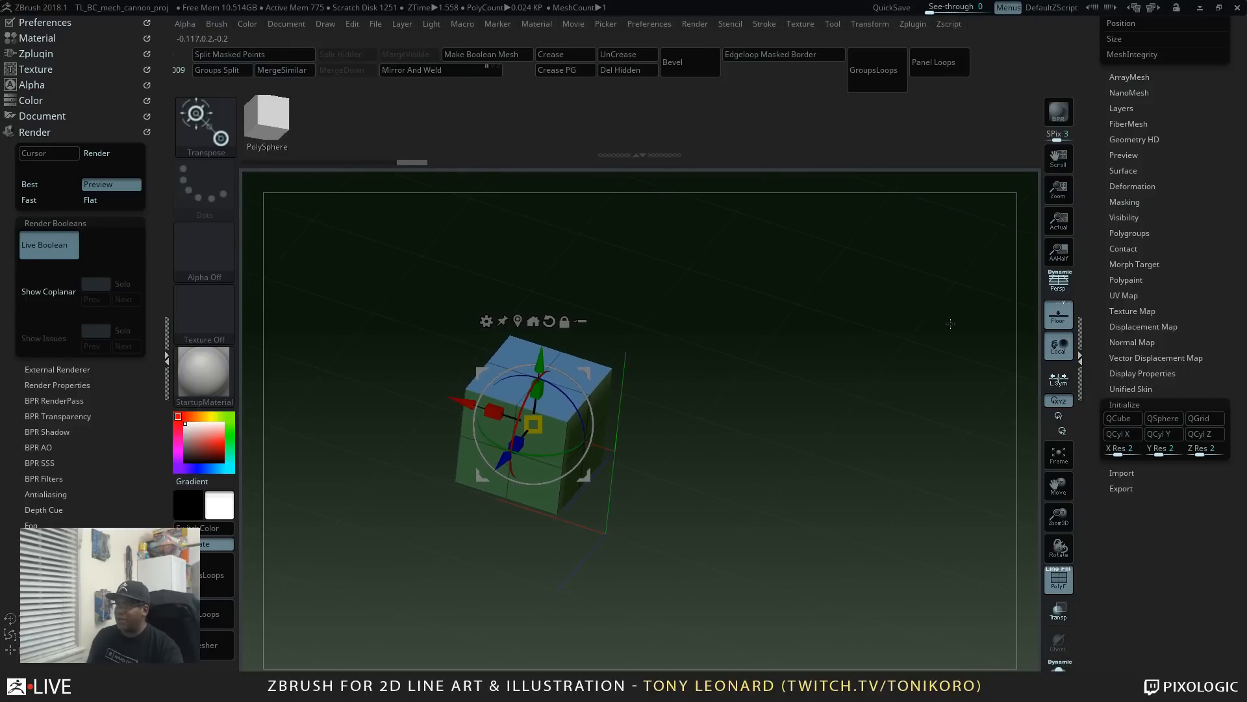
drag(929, 351, 891, 365)
drag(1097, 155, 1096, 280)
drag(1087, 138, 1097, 349)
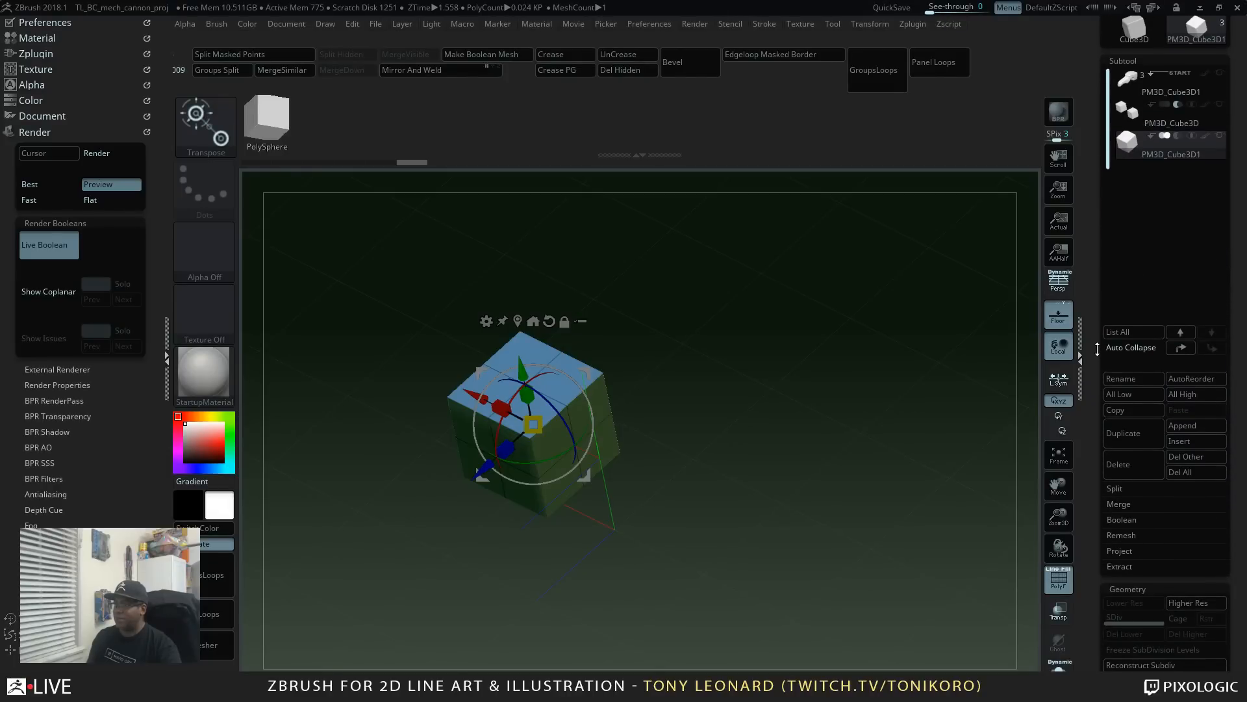
click(1152, 443)
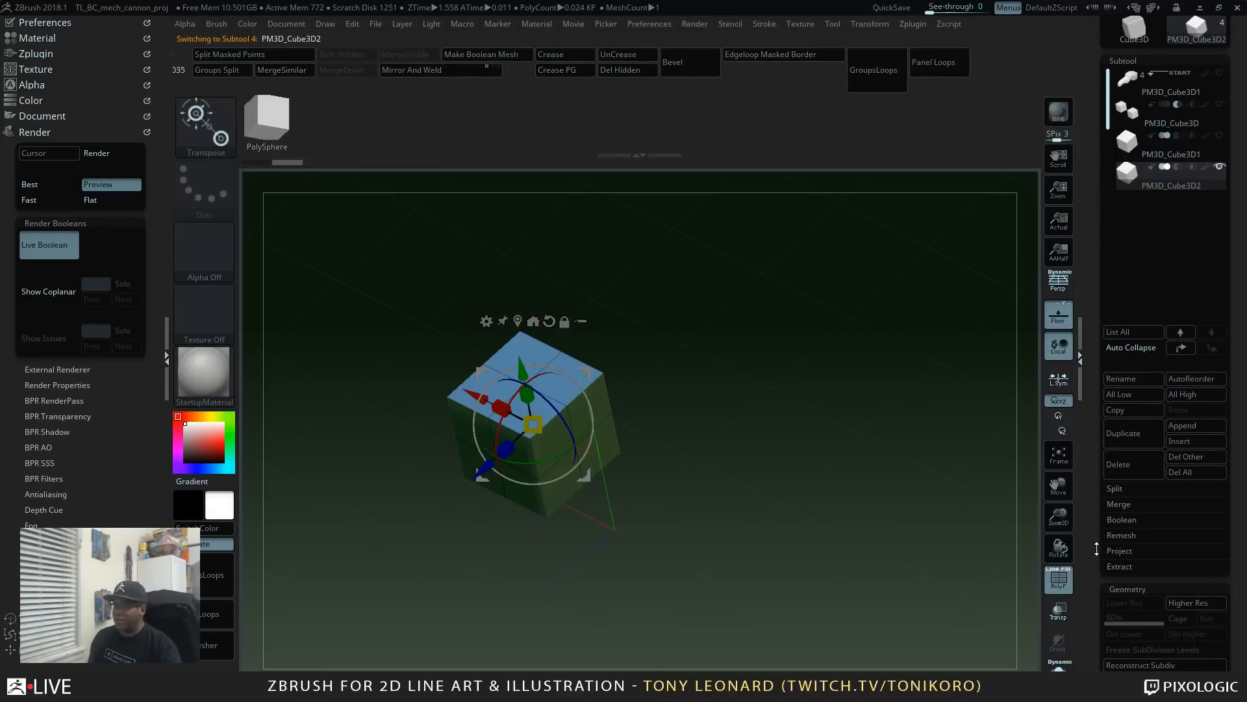
Step: Mirror the duplicated cube to the opposite side of the X axis and show the original cube beside it
drag(1097, 549, 1095, 455)
click(1132, 461)
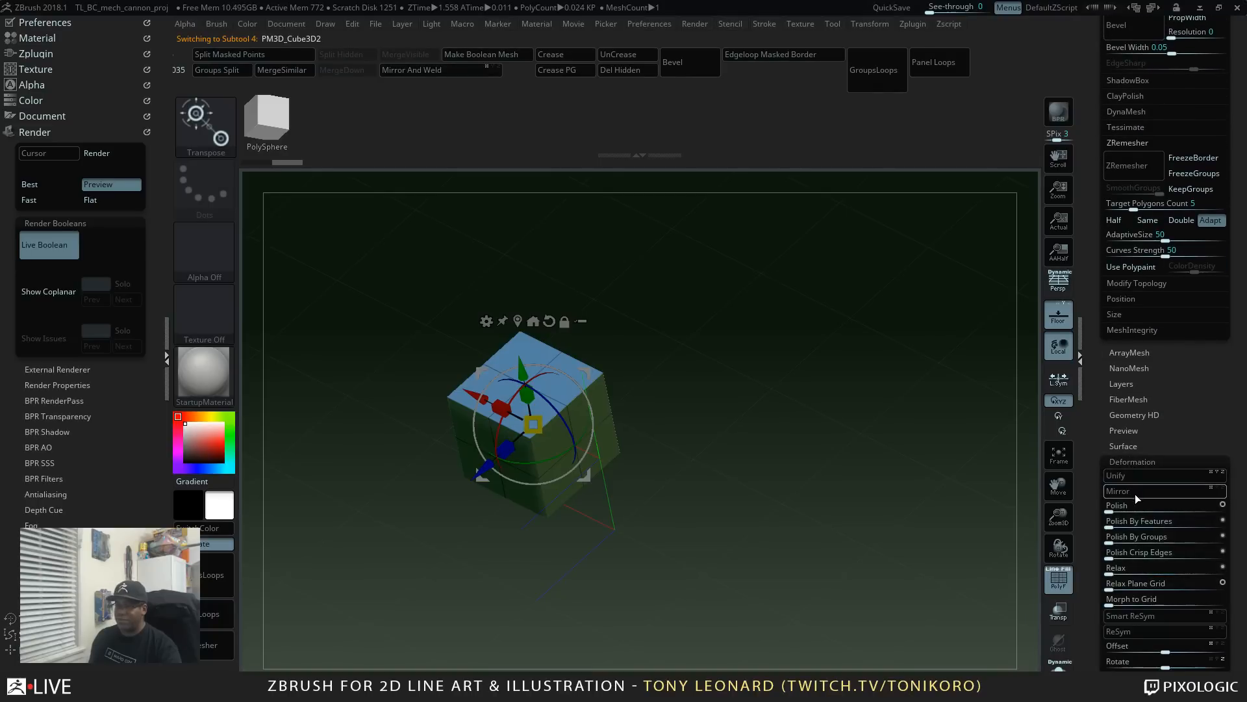
click(1136, 493)
drag(1098, 259, 1101, 442)
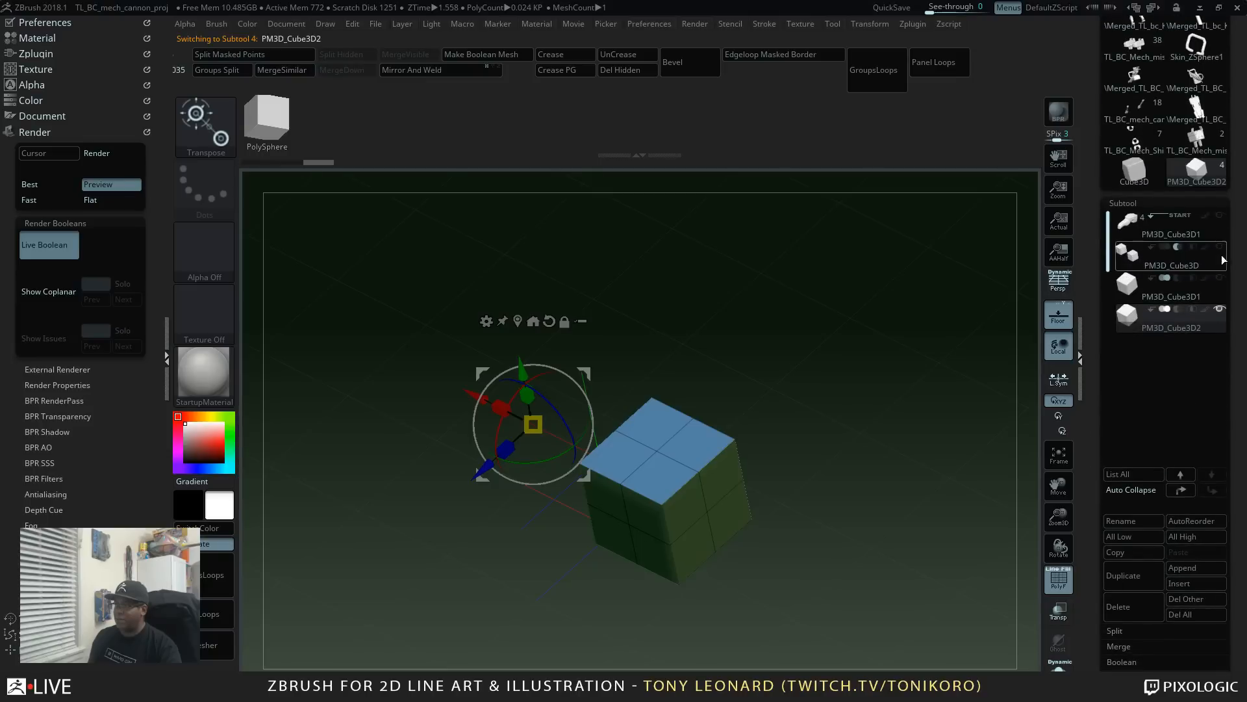
click(1219, 277)
drag(870, 537, 724, 600)
drag(870, 558, 925, 515)
Step: Merge the original cube's subtool down with its mirrored duplicate, accepting the non-undoable operation
click(1163, 295)
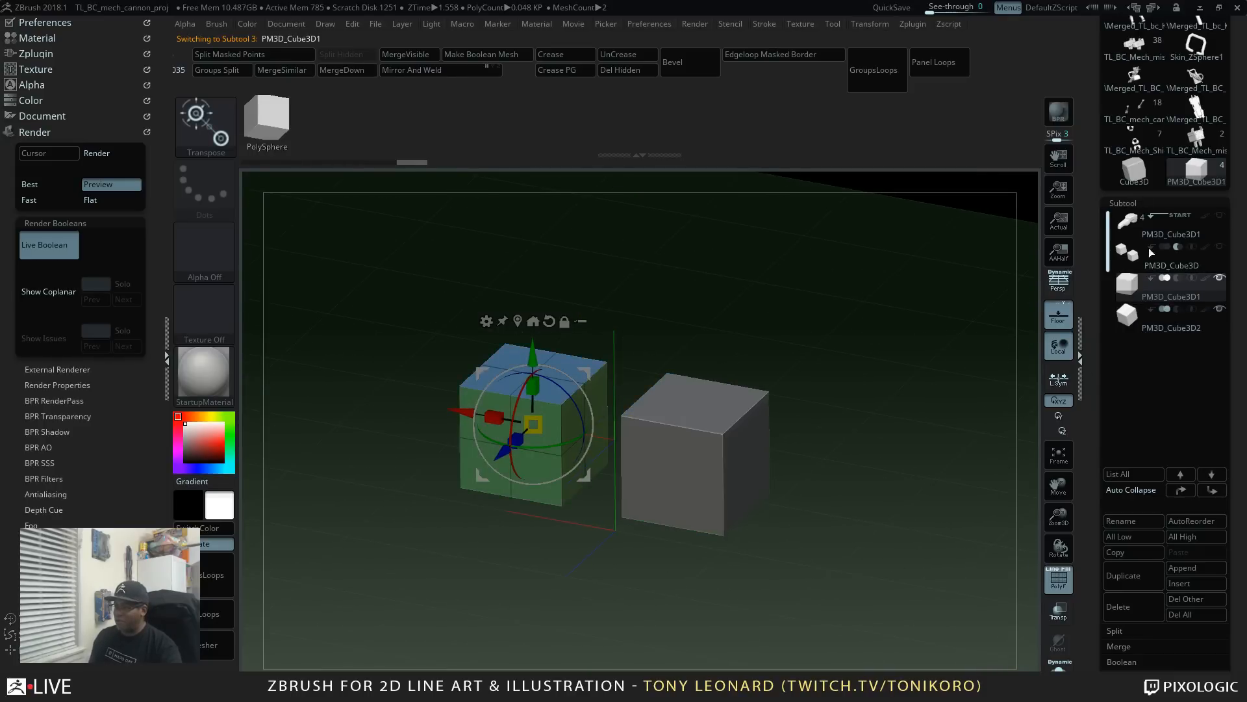
drag(1096, 660, 1097, 584)
click(1118, 571)
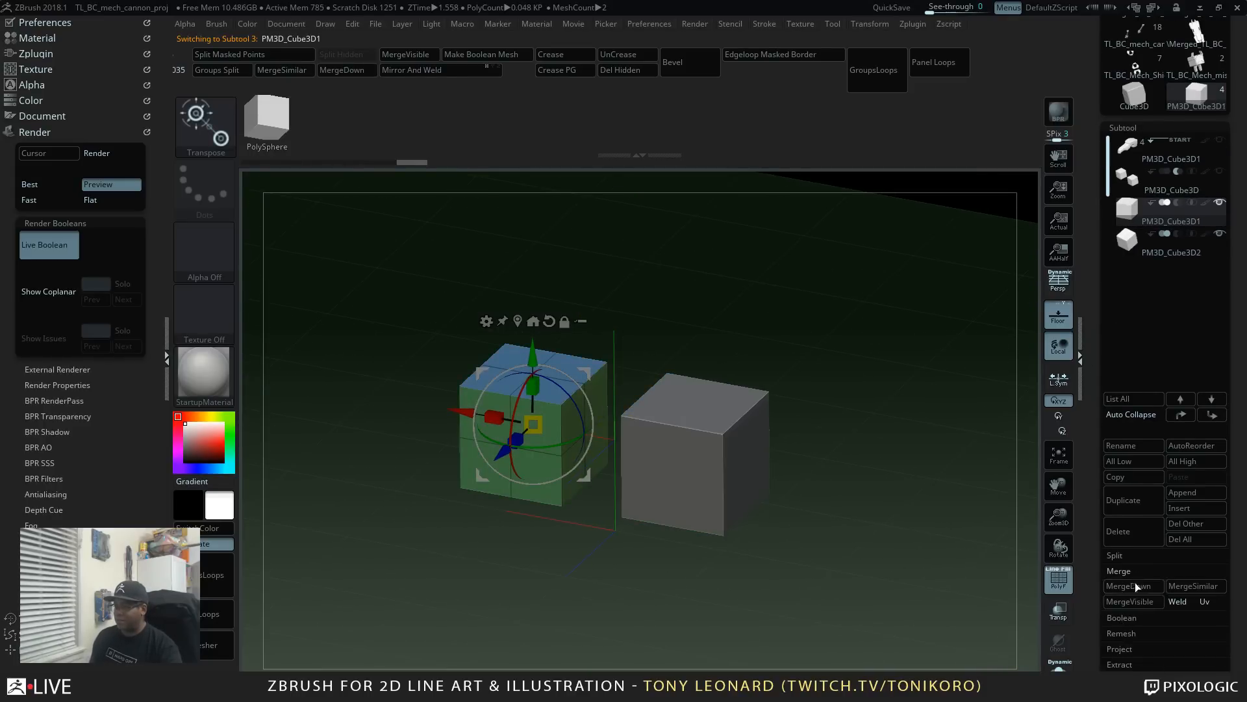
click(1130, 586)
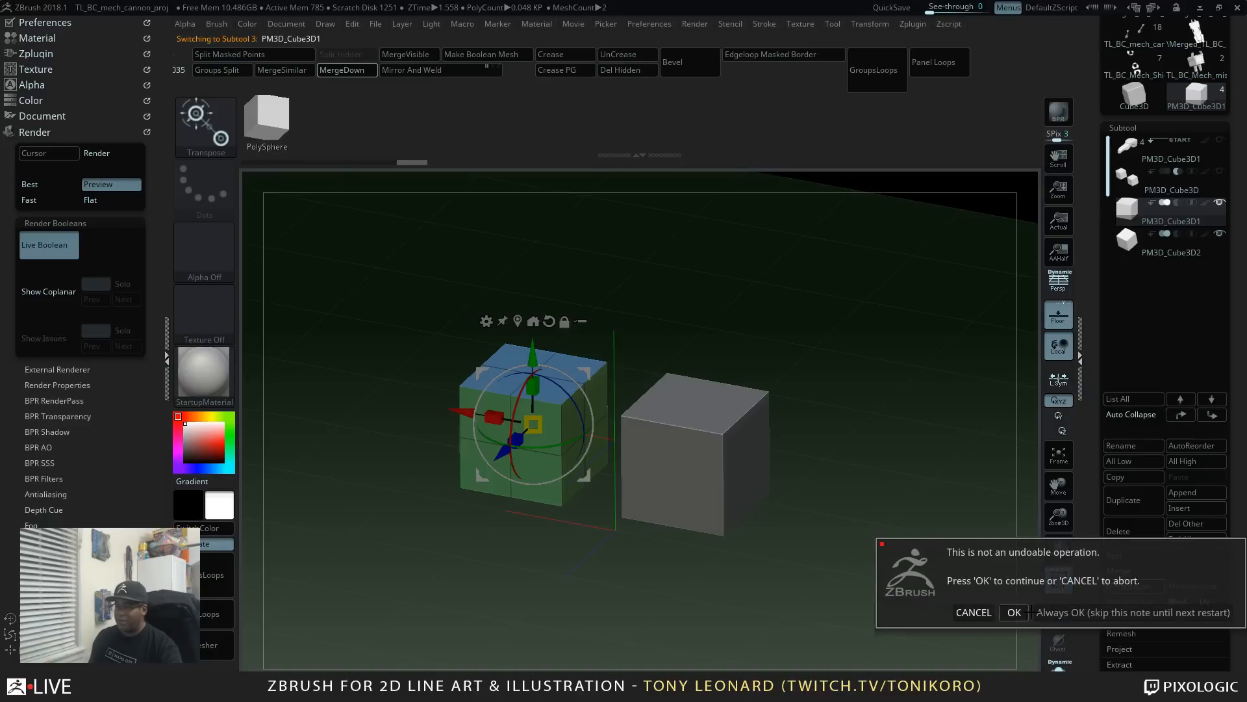
click(1014, 612)
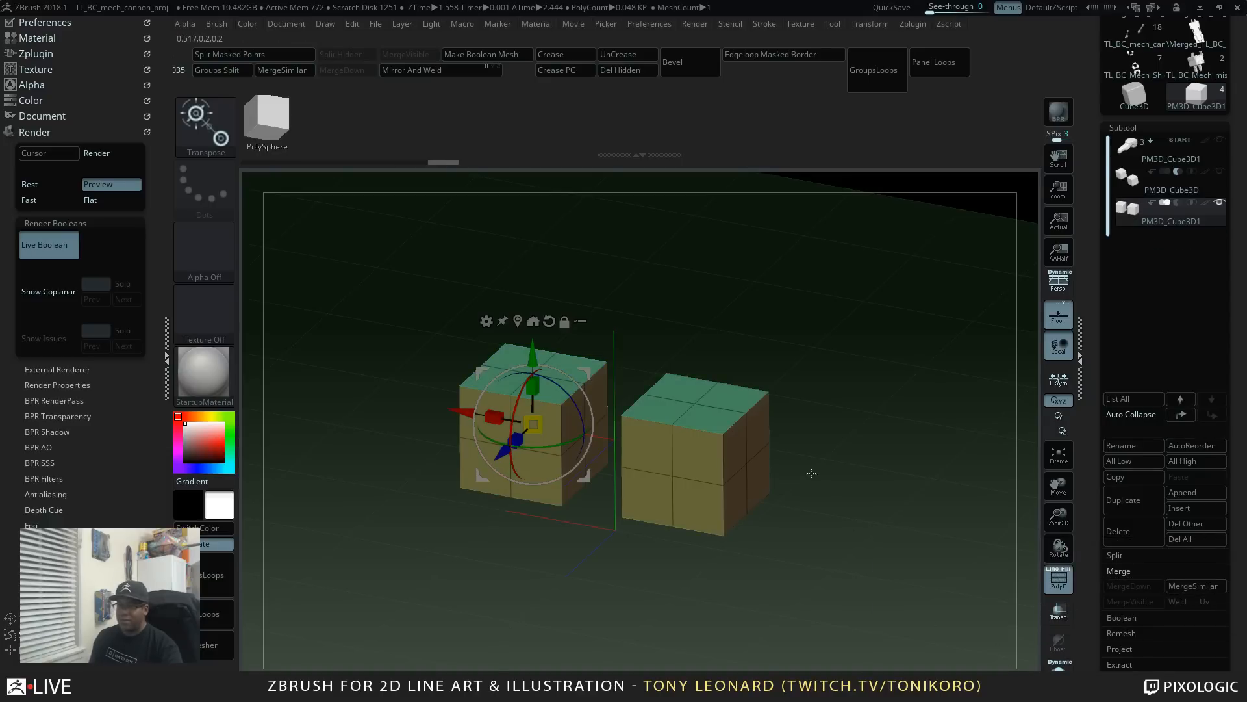
Step: Activate the ZModeler brush and set its polygon action to QMesh on A Single Poly with Align Tenth Step
drag(812, 472, 877, 597)
mouse_move(913, 316)
mouse_down()
mouse_move(940, 307)
mouse_move(928, 308)
mouse_up()
key(q)
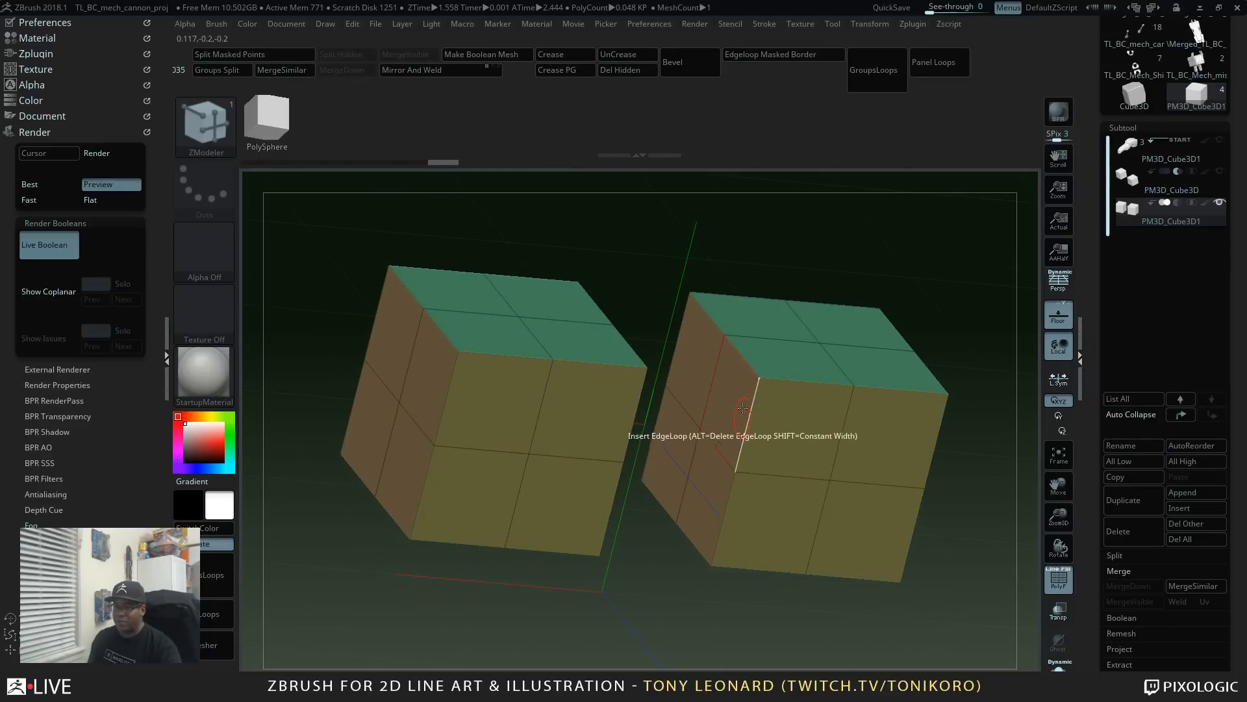
key(b)
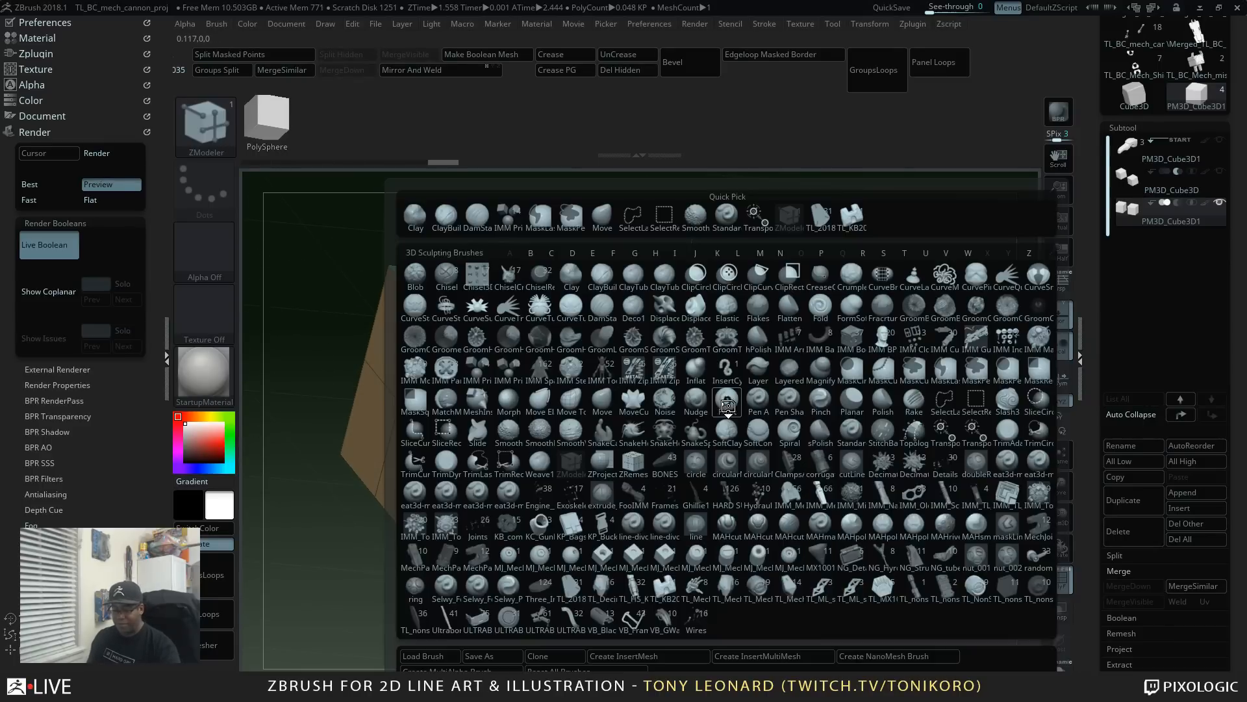
key(z)
click(570, 463)
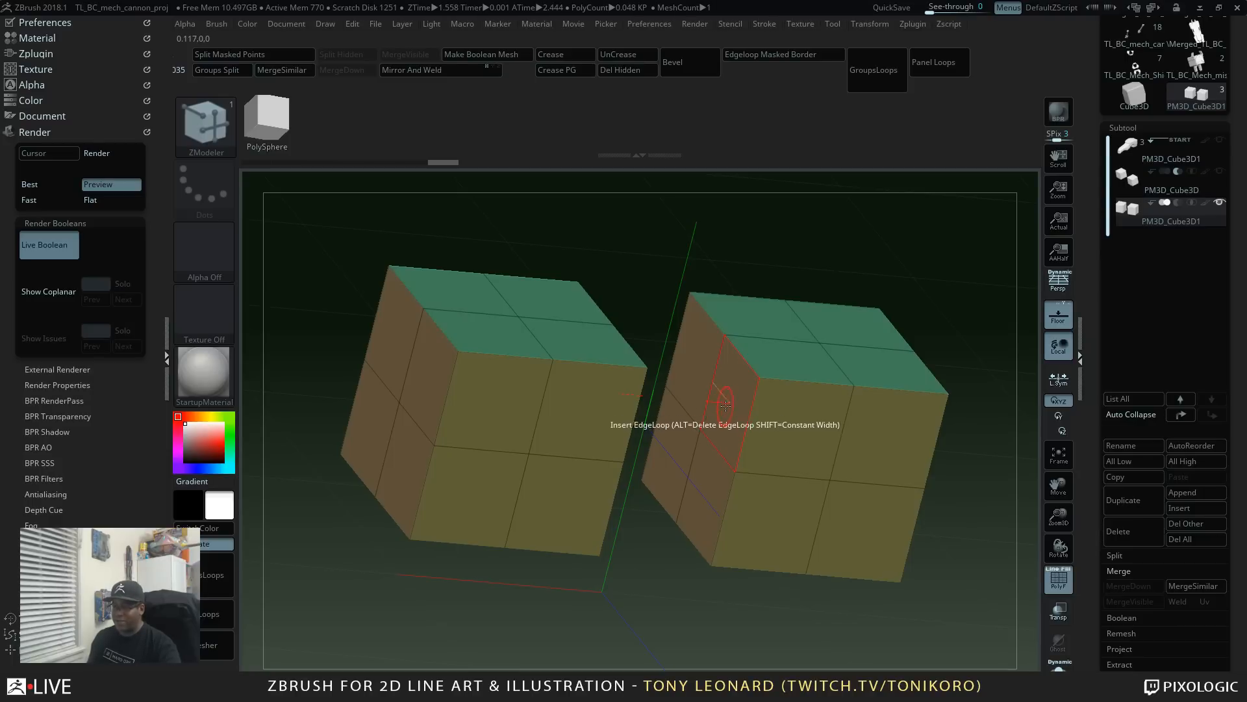
key(space)
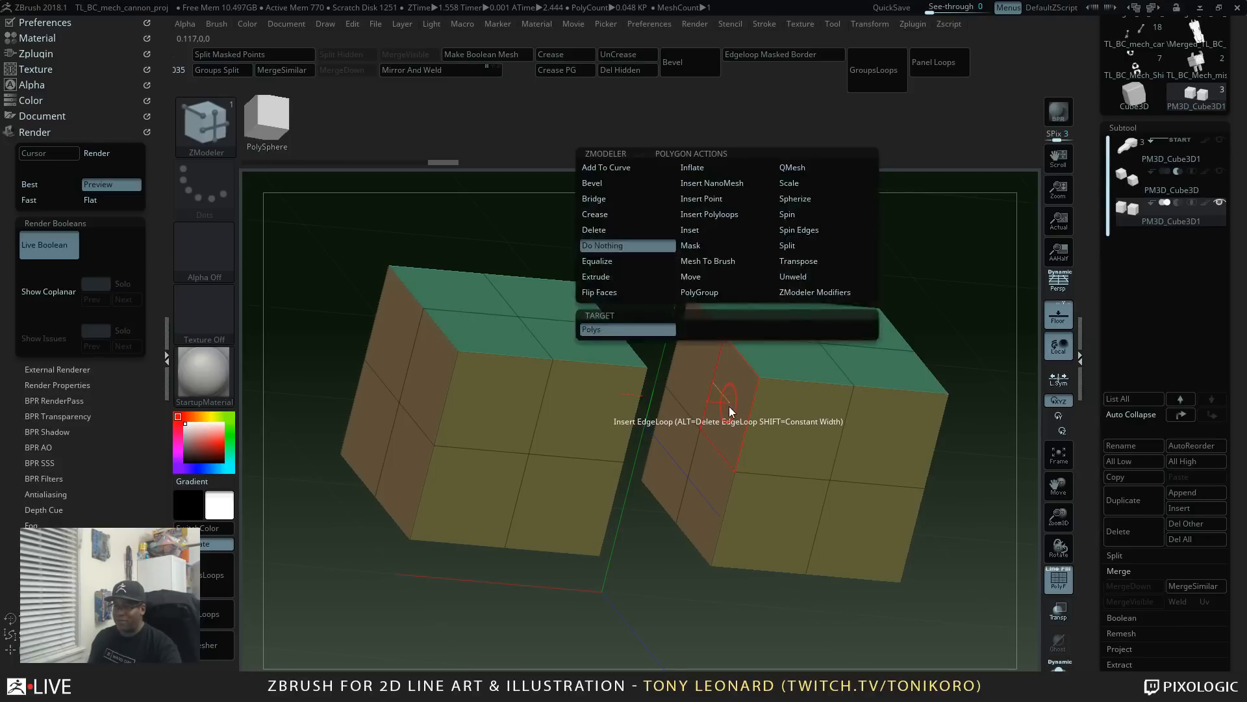
click(816, 171)
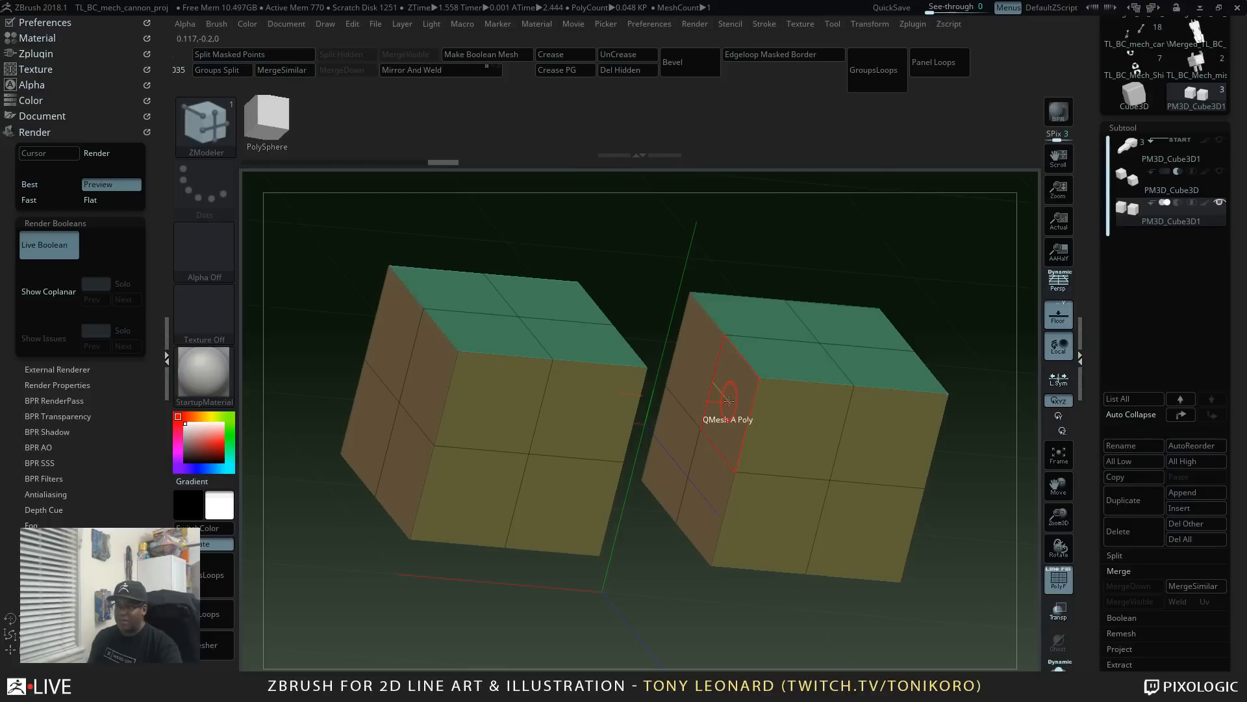
key(space)
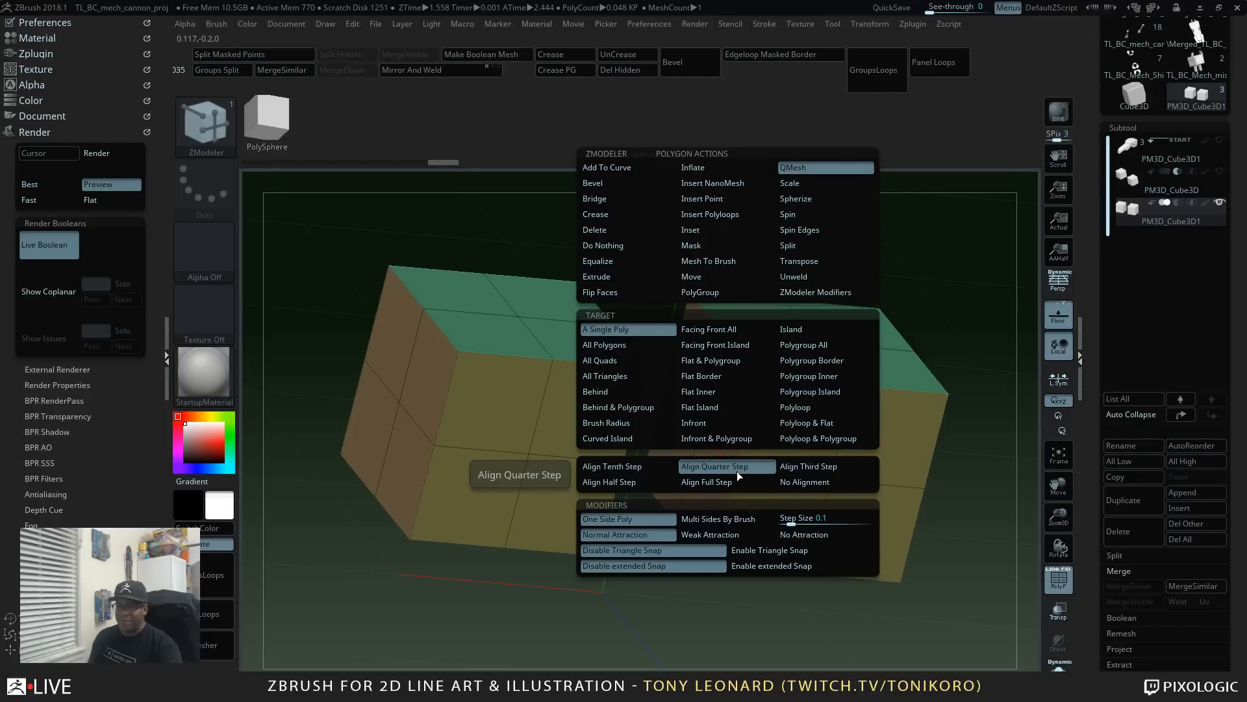
click(654, 465)
Step: QMesh one front poly of each cube outward and pull the extrusions' inner faces together to bridge the cubes
drag(725, 403, 695, 430)
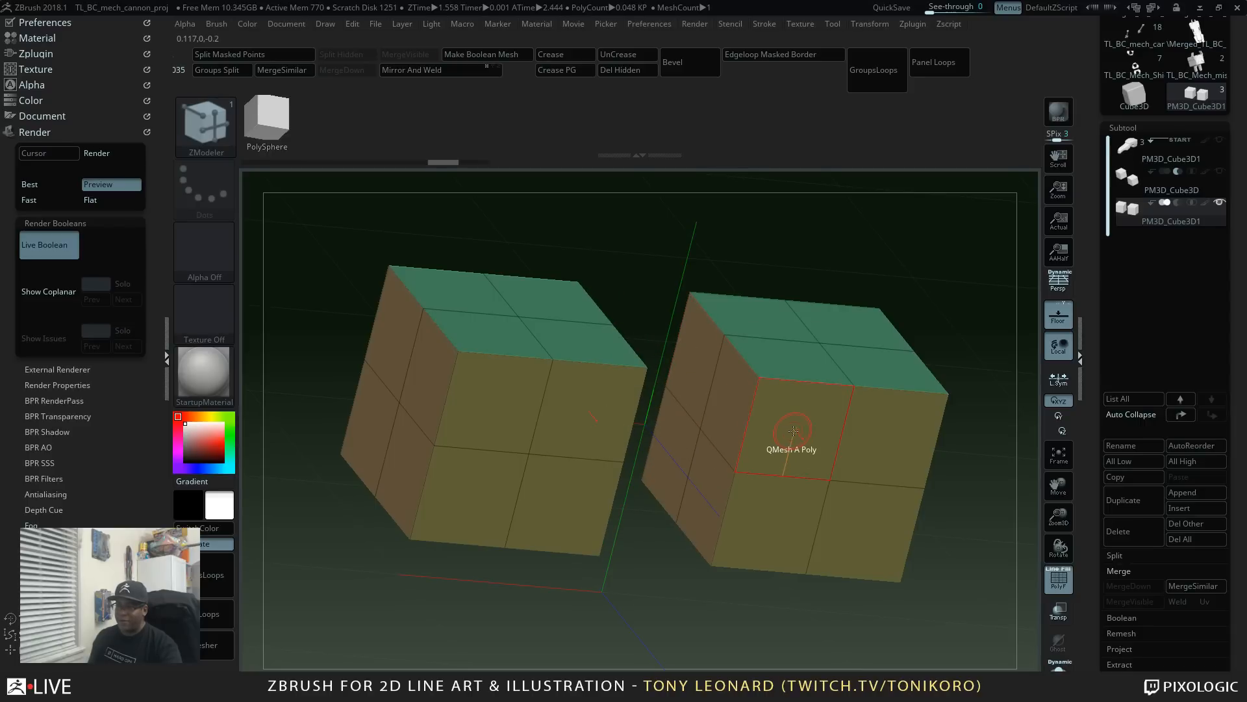
drag(798, 428, 930, 596)
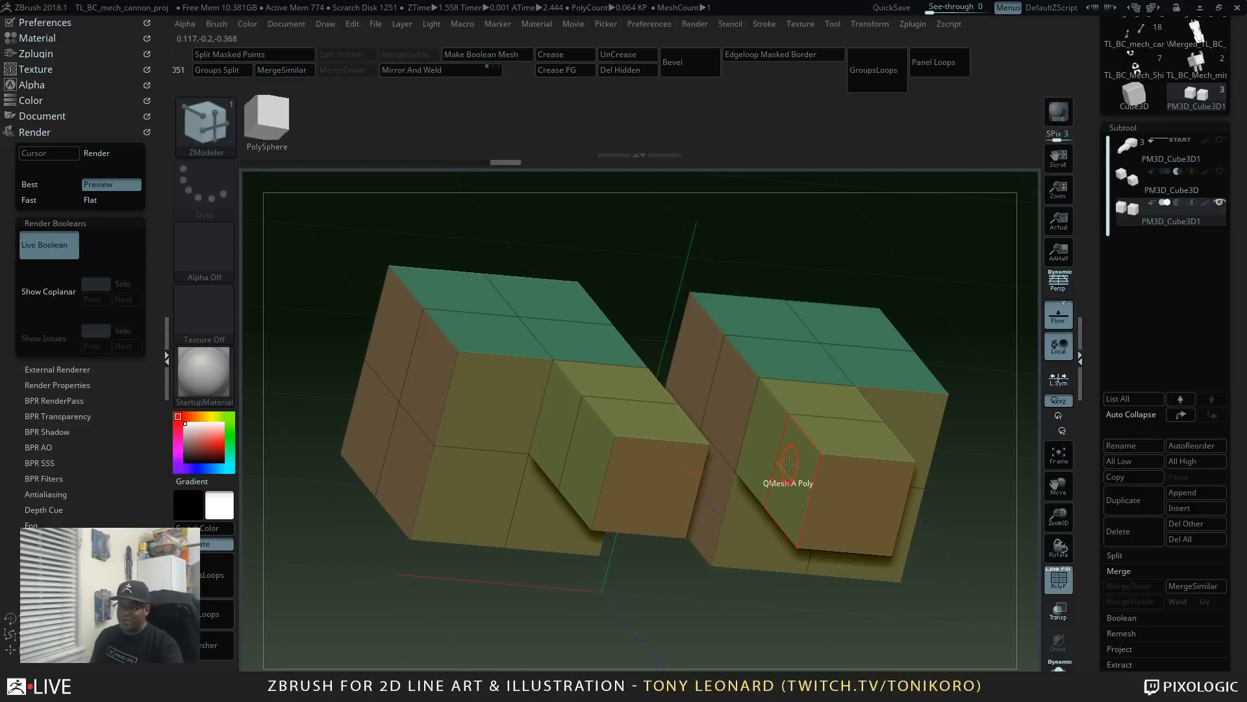
drag(788, 467, 718, 474)
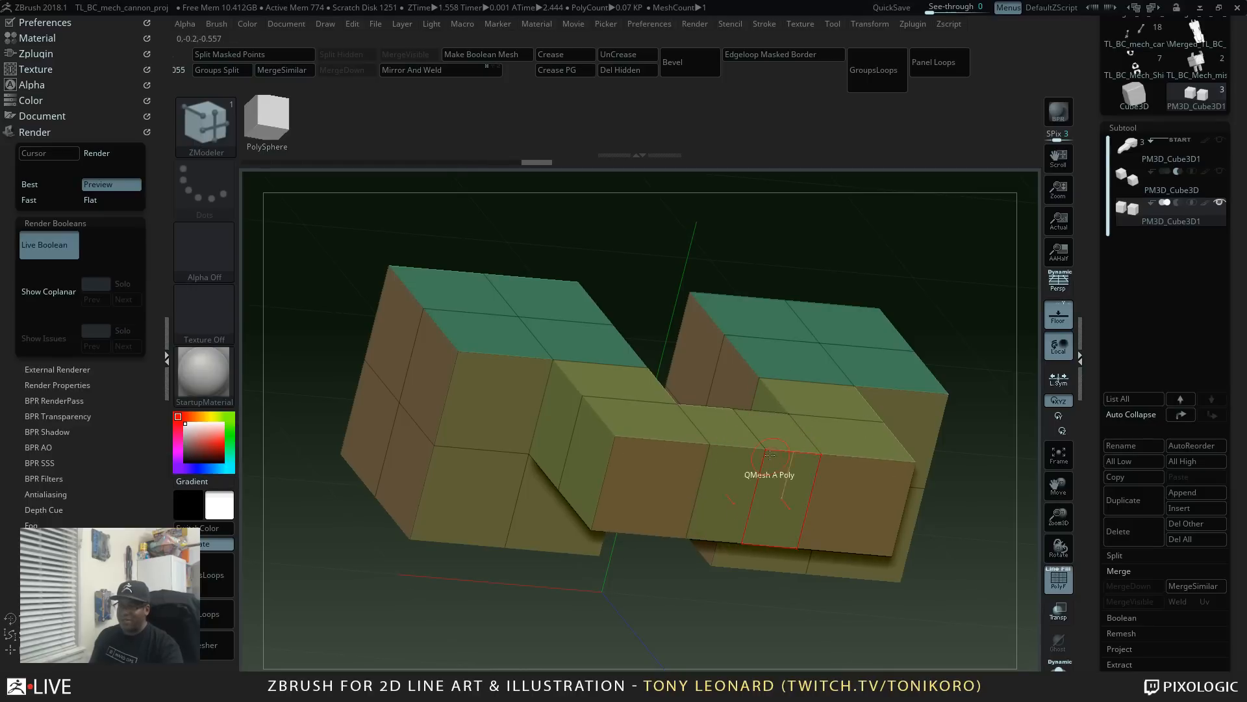
Step: Mark two adjacent polys on the back of each cube and QMesh them outward into a pair of long arms
drag(941, 258, 744, 406)
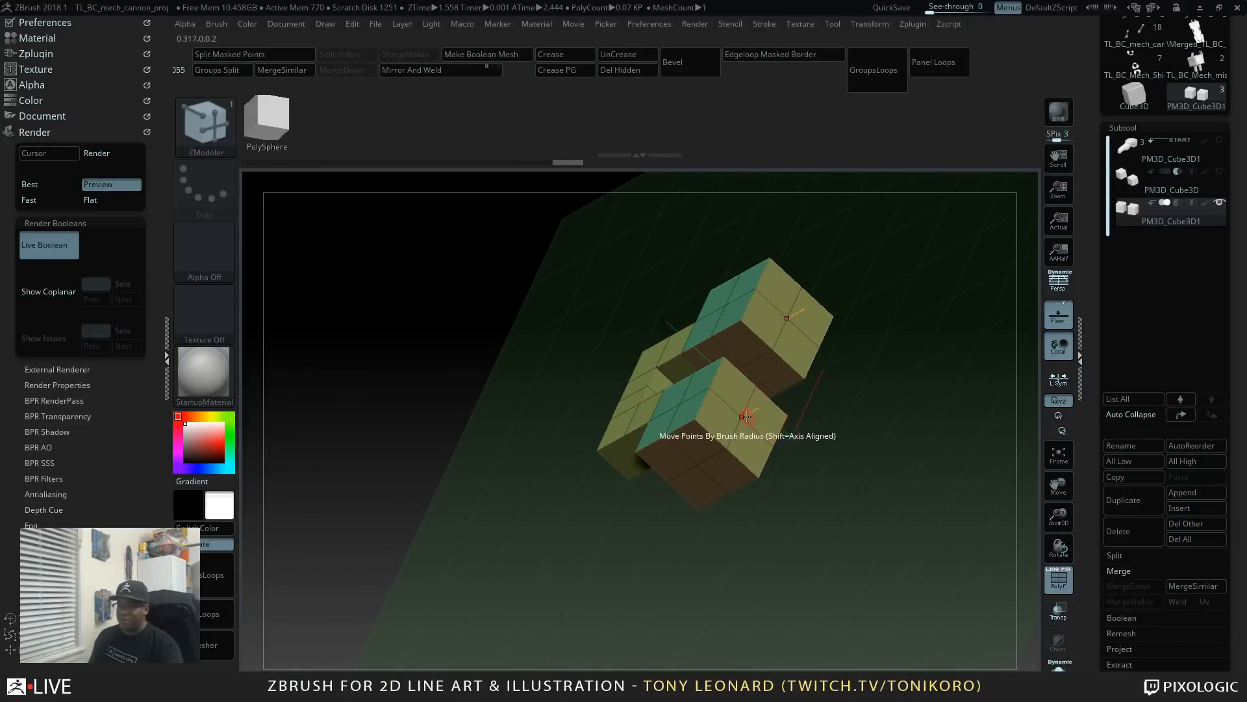
alt+click(762, 418)
alt+click(732, 388)
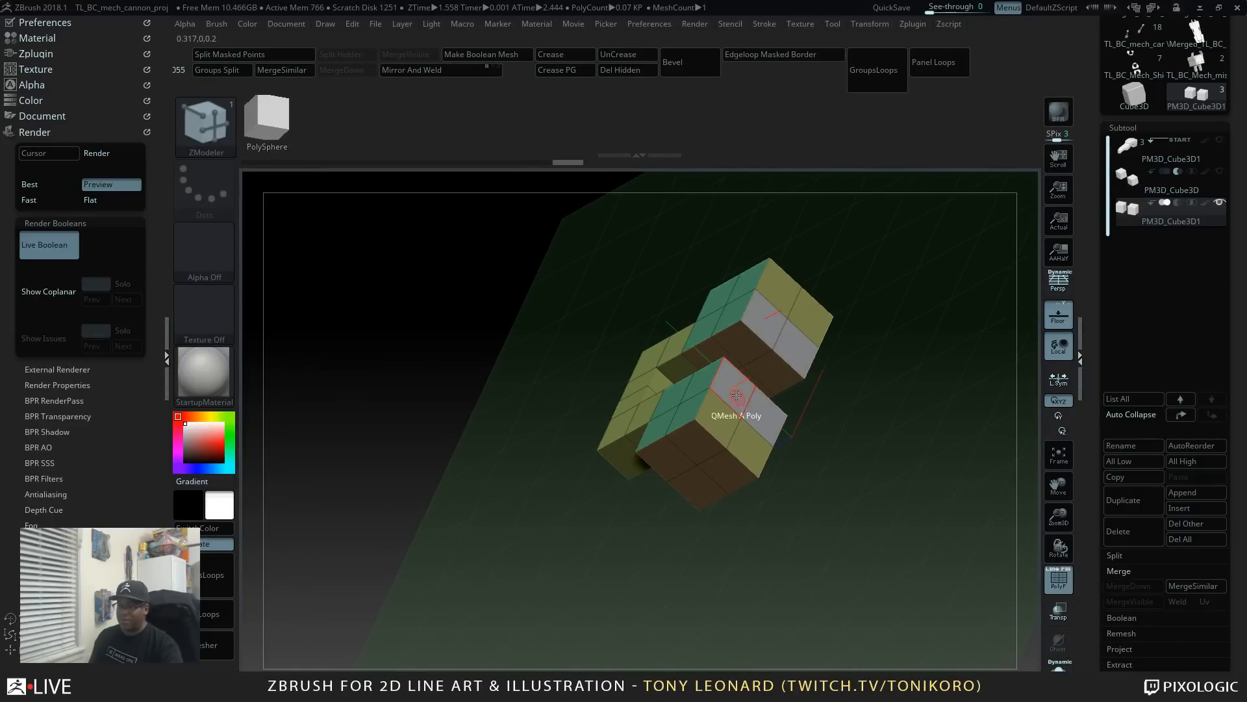
drag(737, 398, 909, 406)
alt+drag(921, 450, 719, 438)
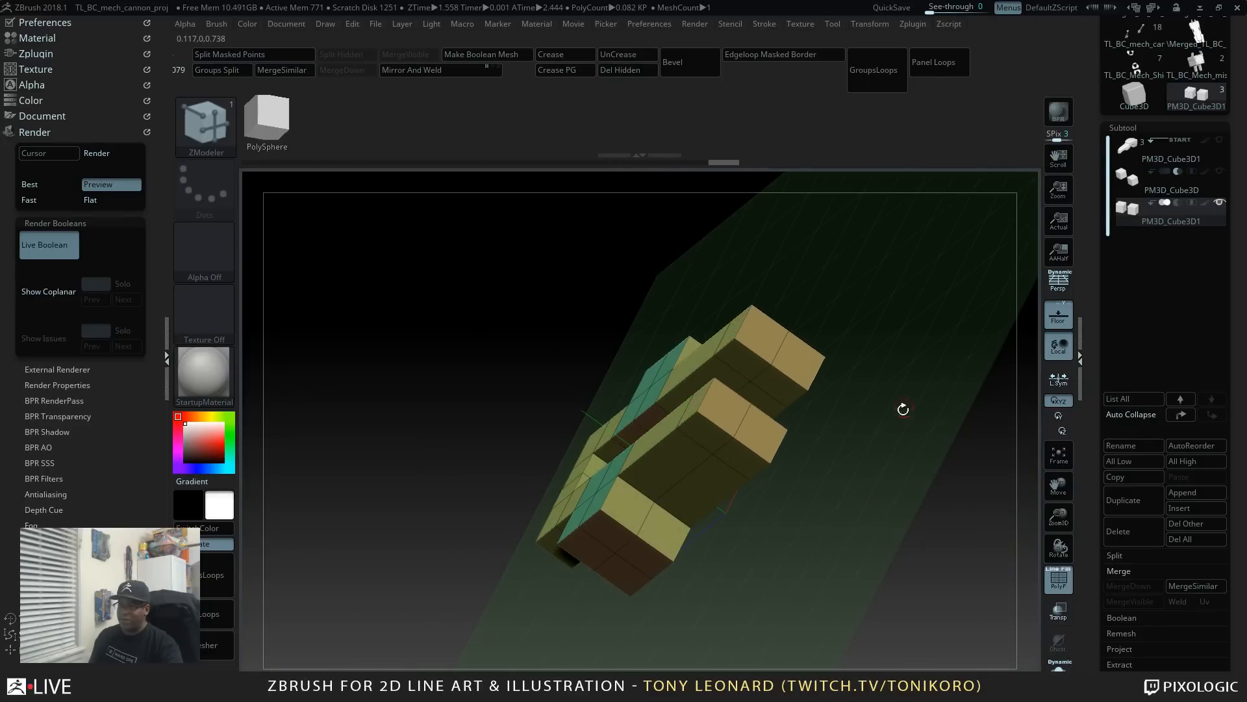
Step: Add an end block to both rear arms and QMesh its inner faces together, closing the arms into a loop
shift+drag(902, 409, 903, 435)
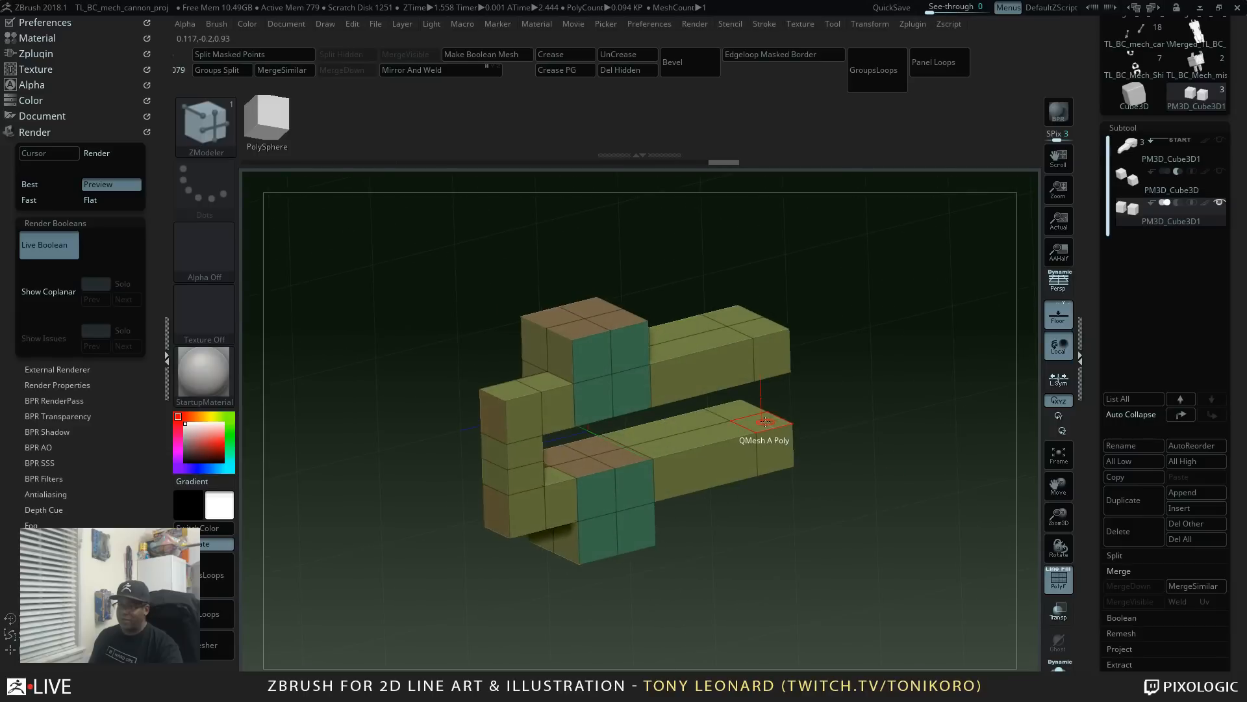
drag(805, 432, 809, 413)
drag(720, 421, 714, 371)
Step: QMesh a poly on the outer side of each cube outward to form two short side arms
drag(813, 371, 882, 508)
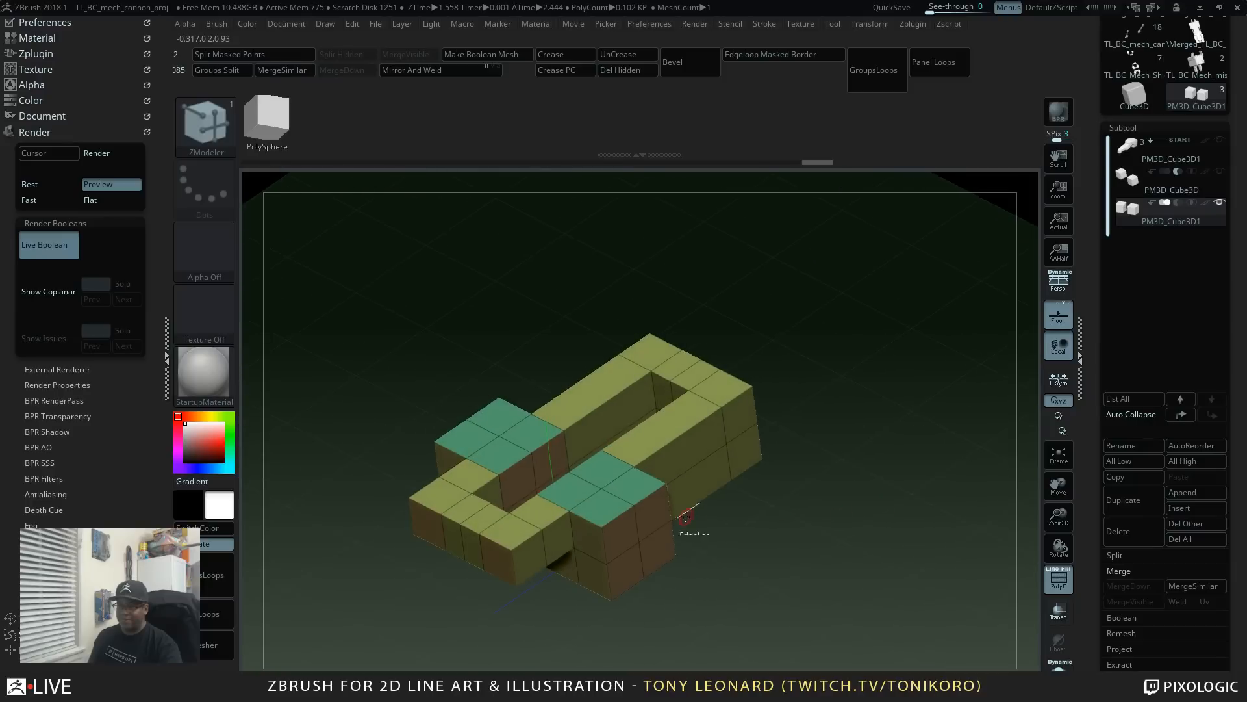
drag(653, 514, 888, 604)
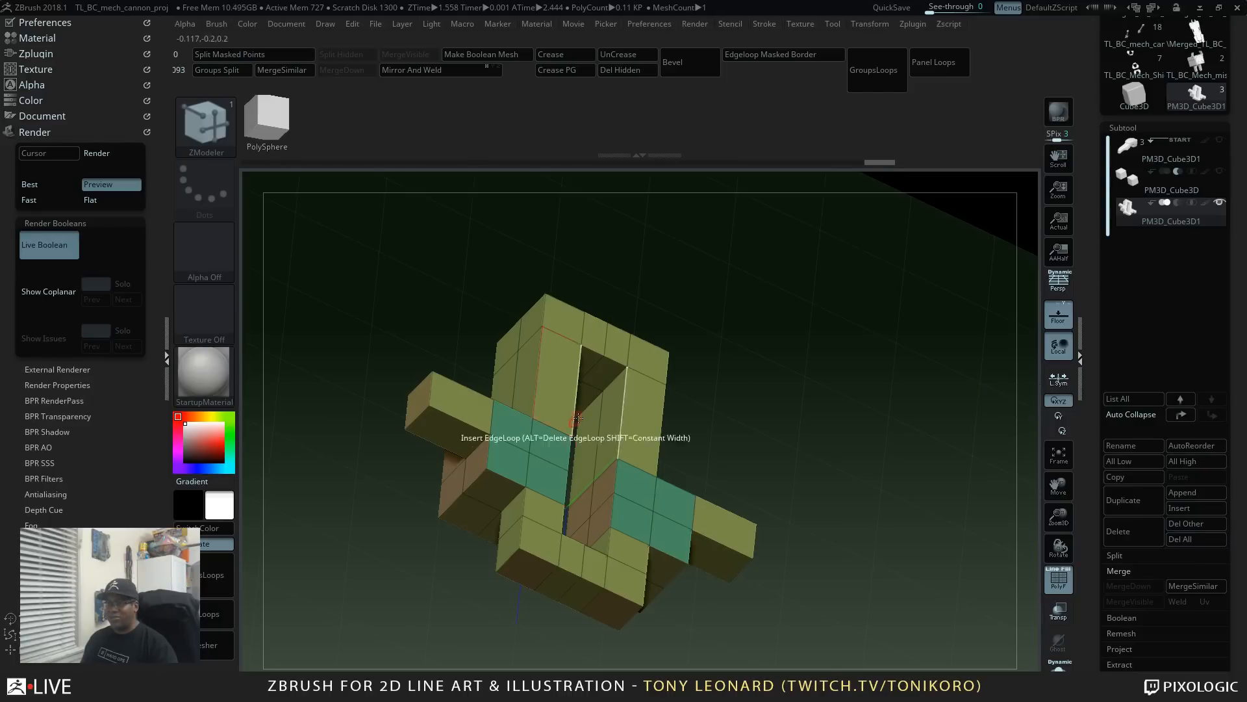
drag(754, 407, 846, 517)
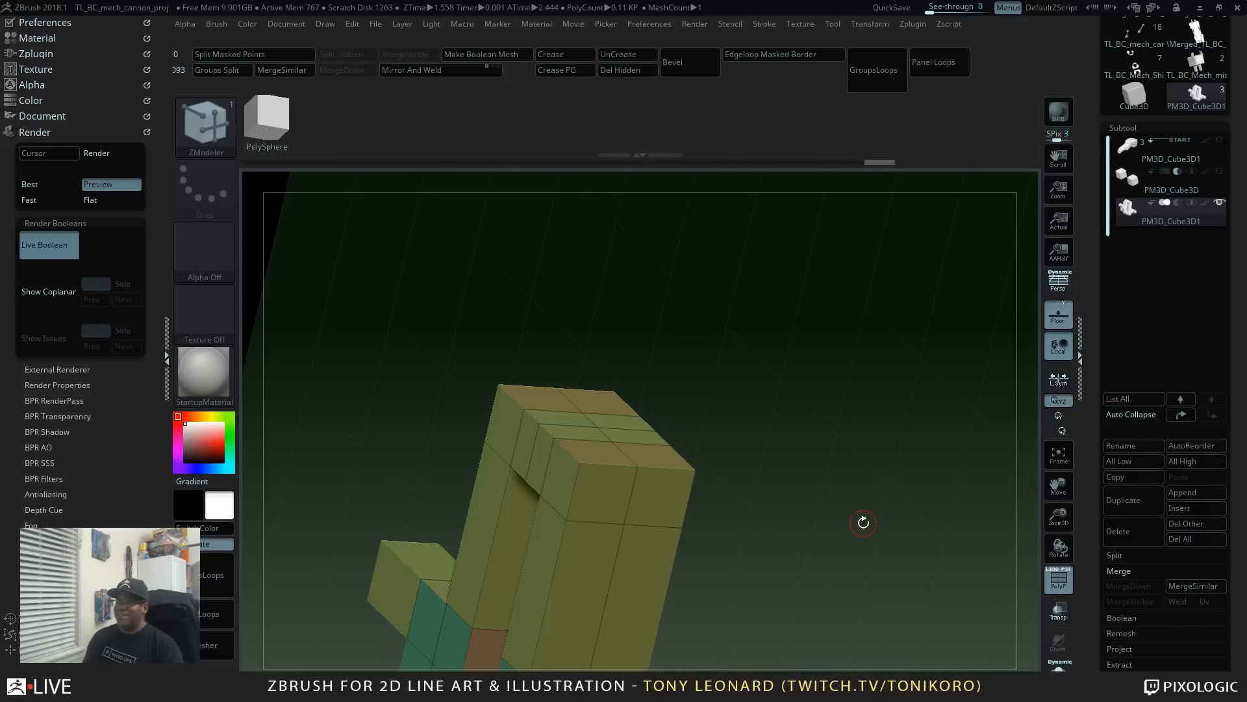
drag(748, 424, 598, 214)
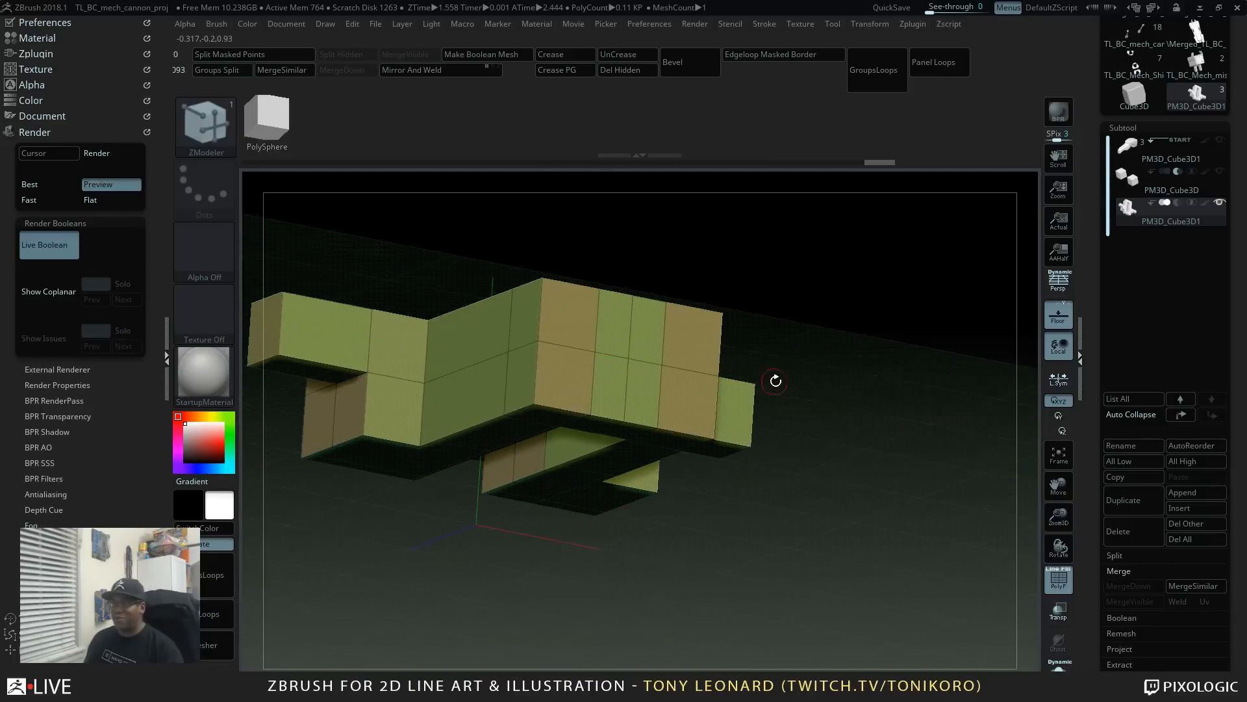
drag(774, 379, 735, 324)
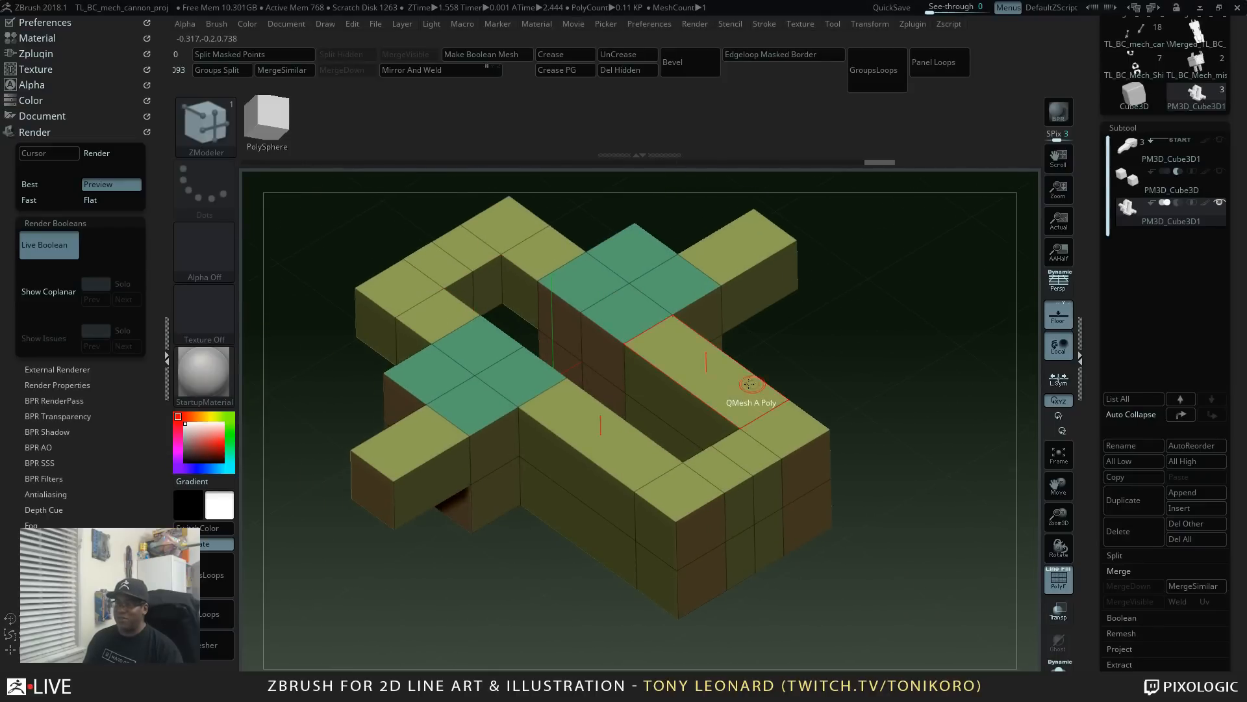
alt+drag(865, 498, 816, 398)
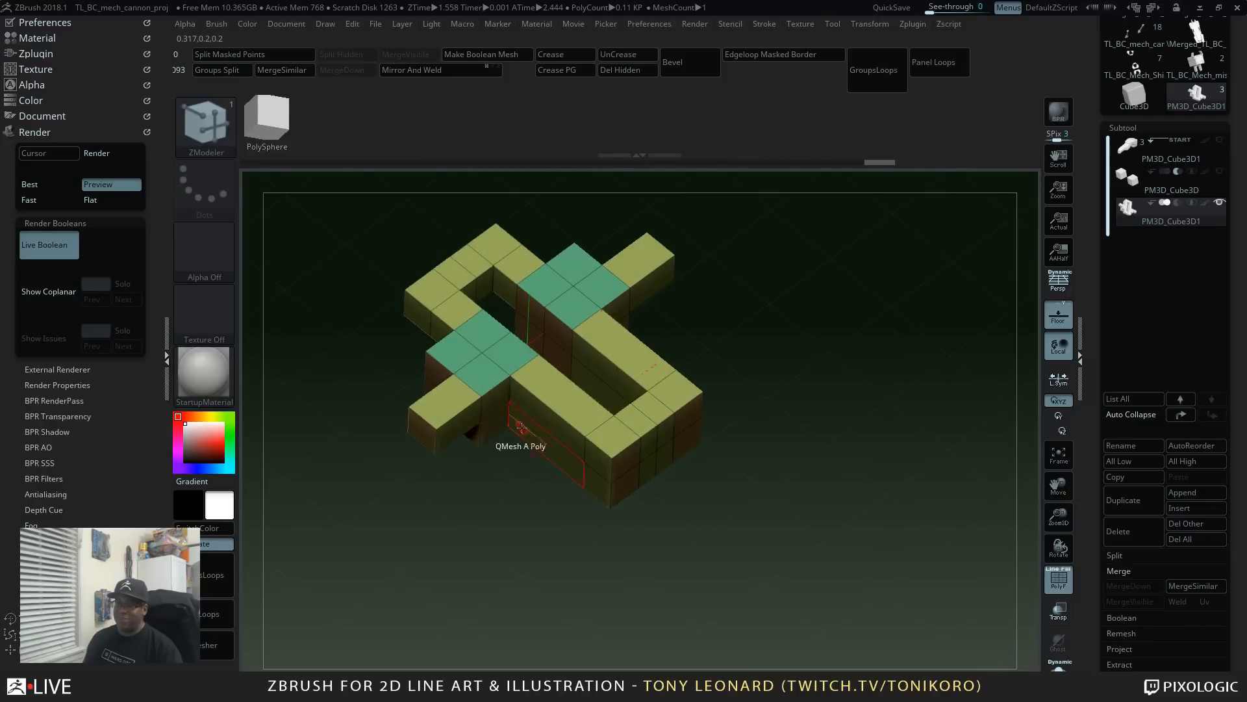
alt+drag(772, 539, 863, 574)
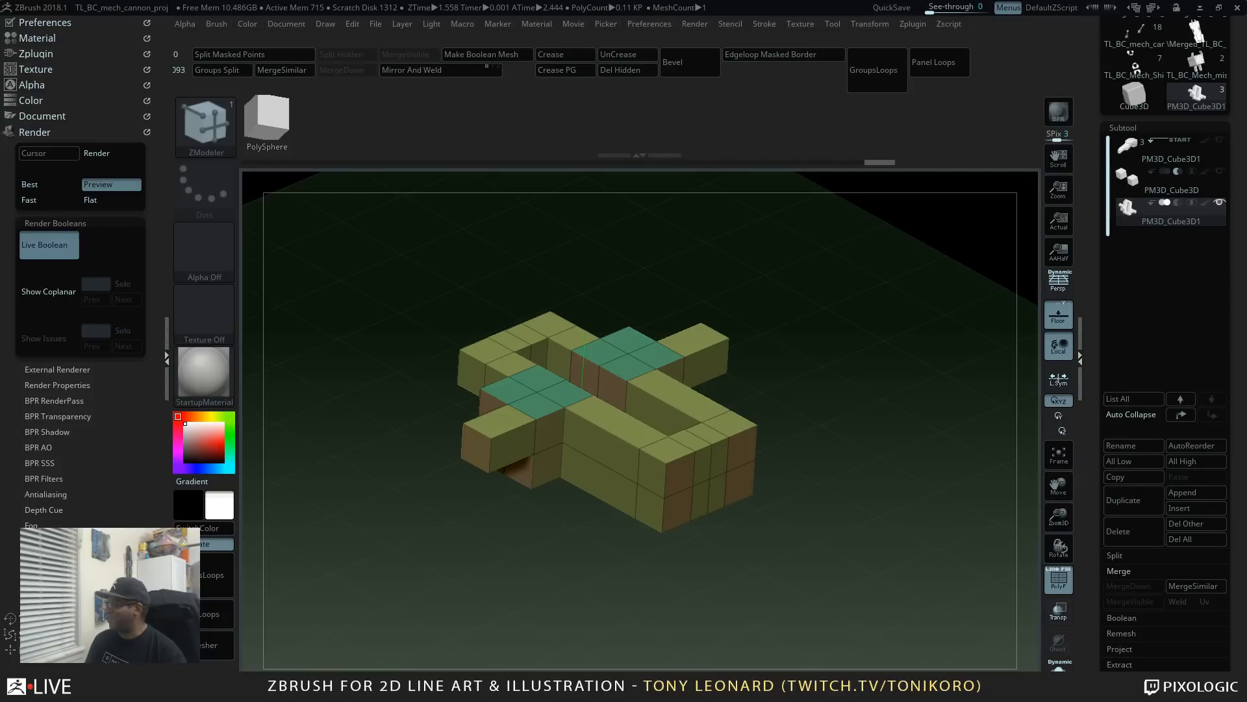
key(alt+Tab)
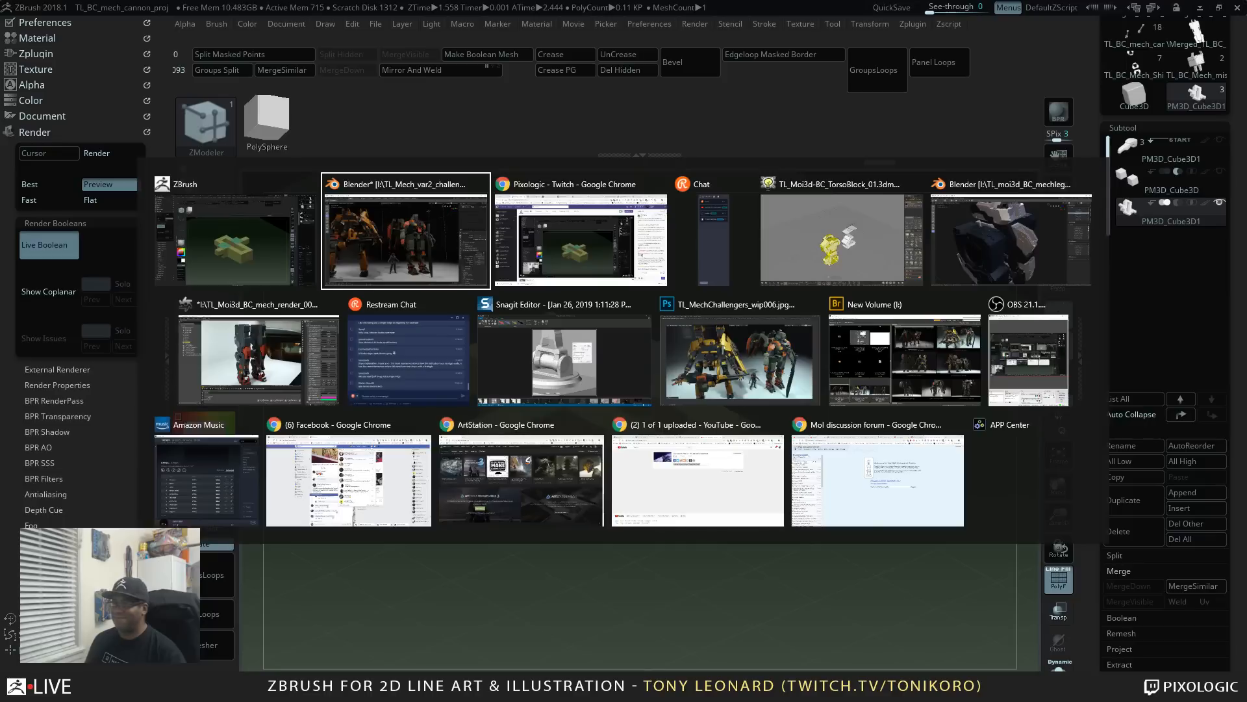
key(Tab)
key(Tab)
key(Tab)
key(Tab)
key(Tab)
key(Tab)
key(Tab)
key(Tab)
key(Tab)
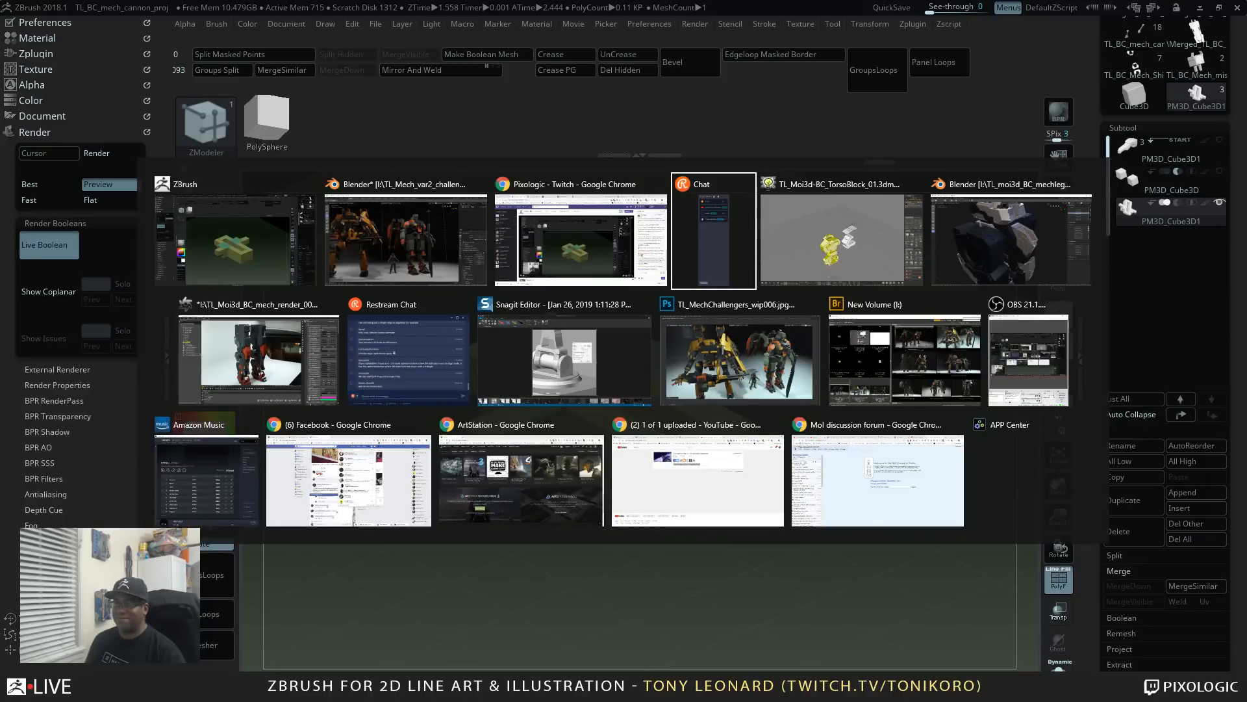
key(Escape)
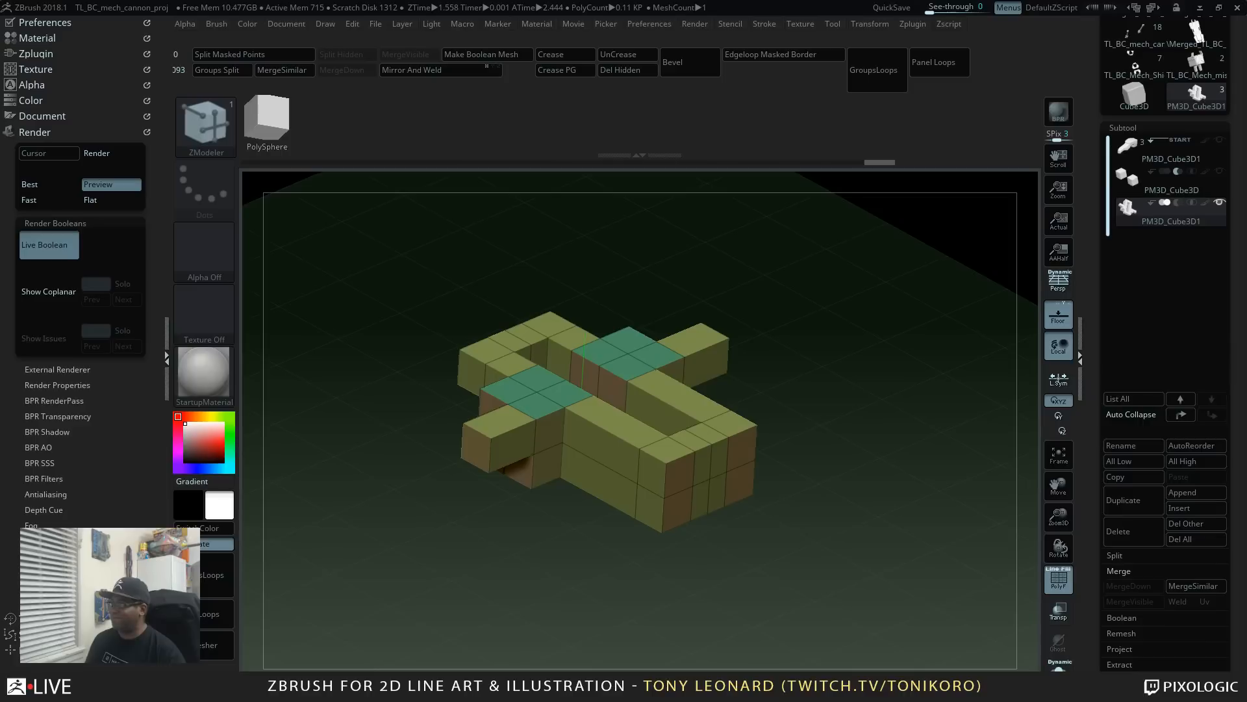